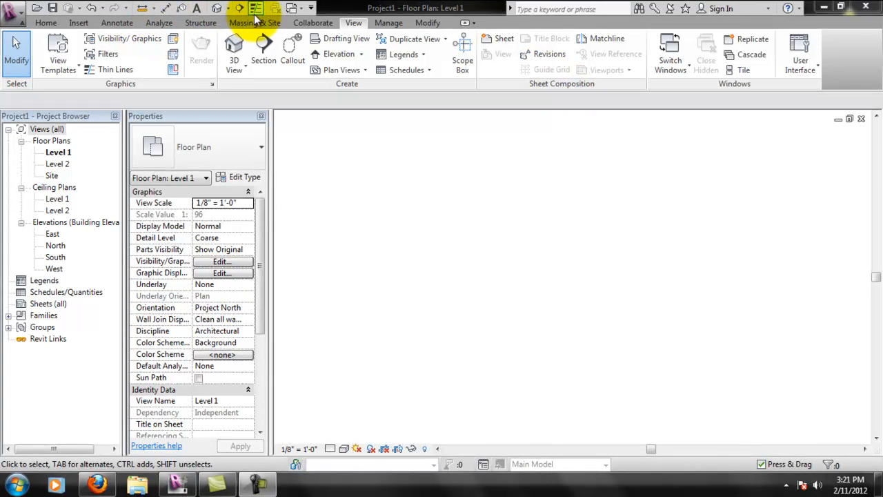
Start a CAD link using the miller_residence_trace drawing, with Auto-Detect import units and all layers
click(86, 24)
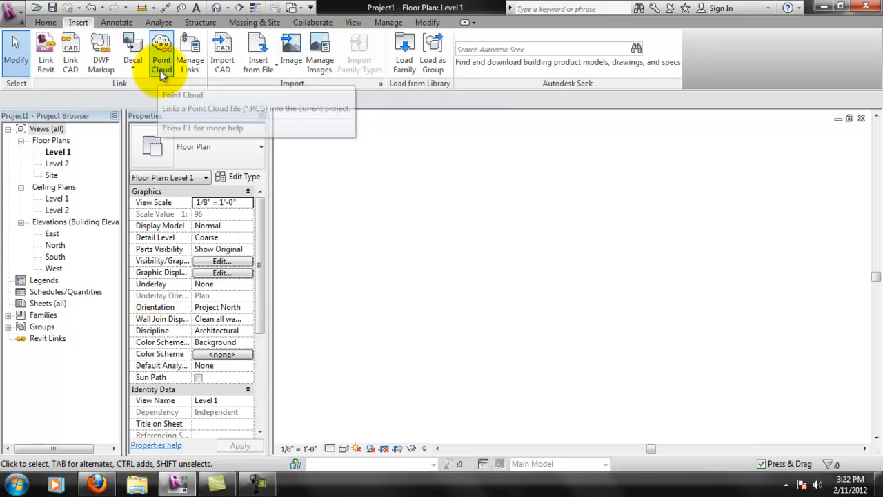
click(72, 55)
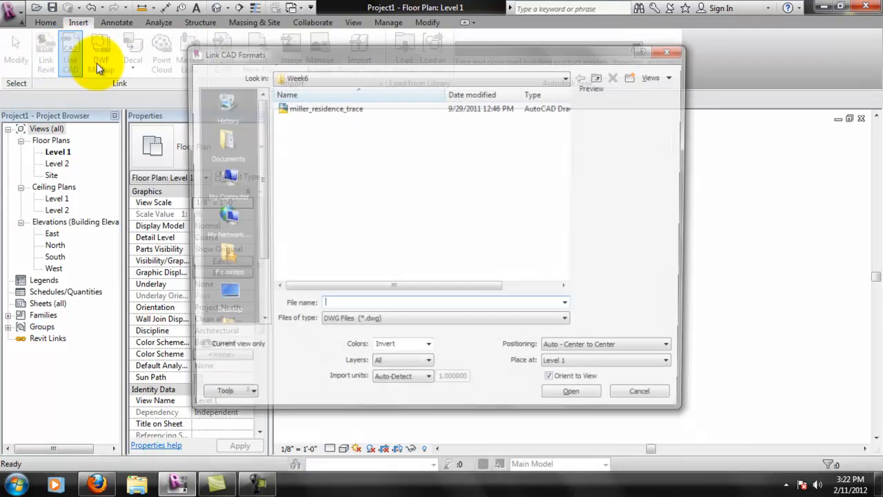
click(358, 111)
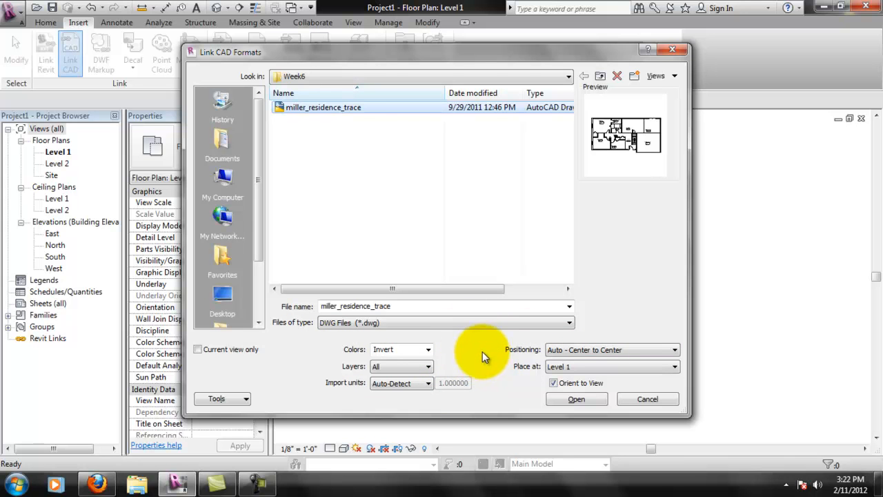
click(428, 384)
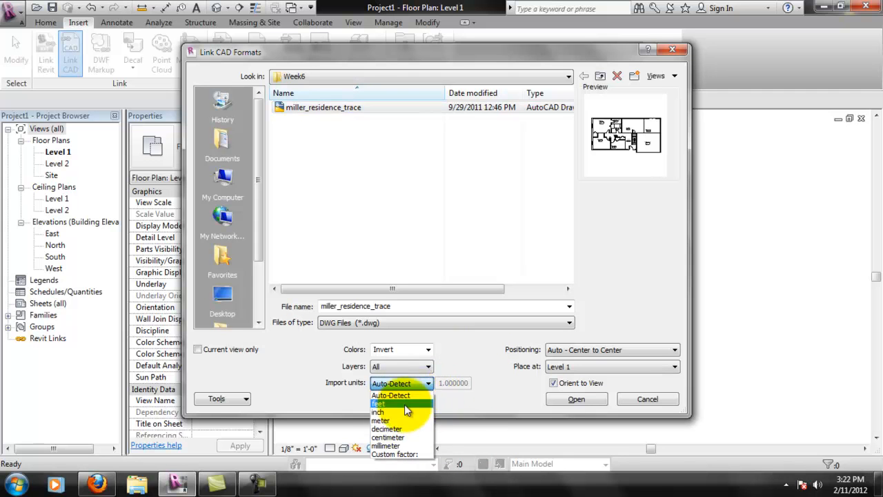
click(391, 394)
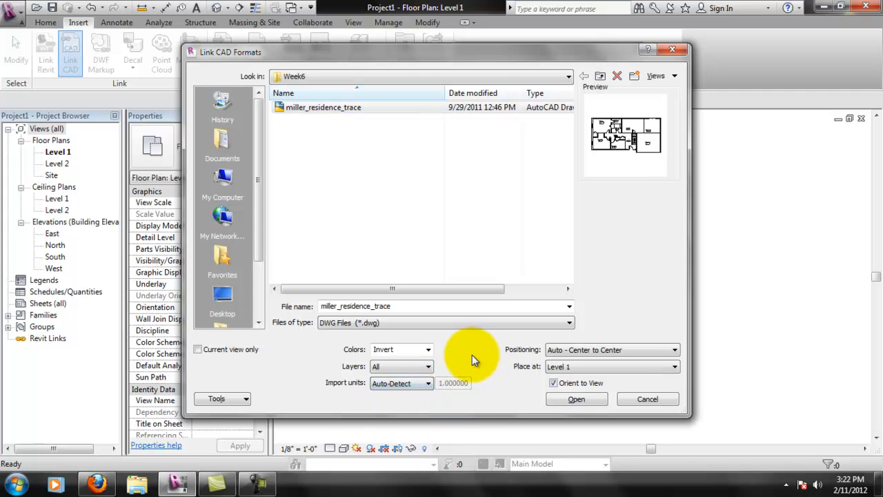
click(418, 373)
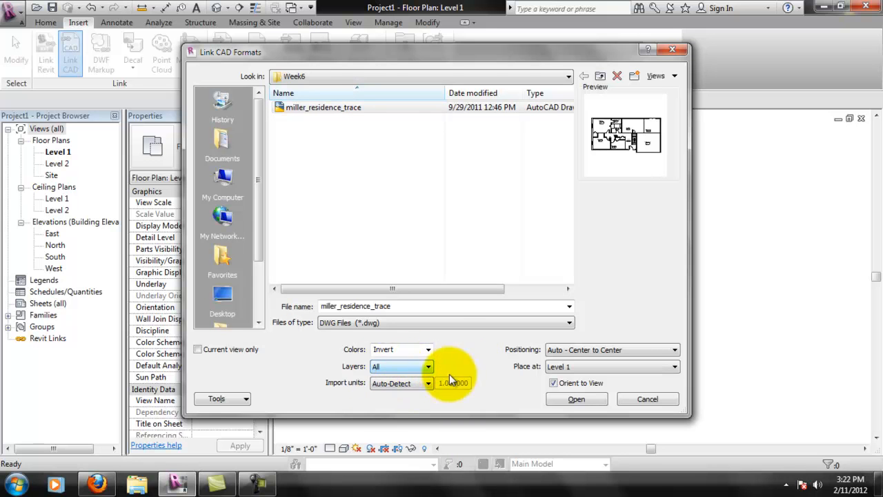
click(429, 367)
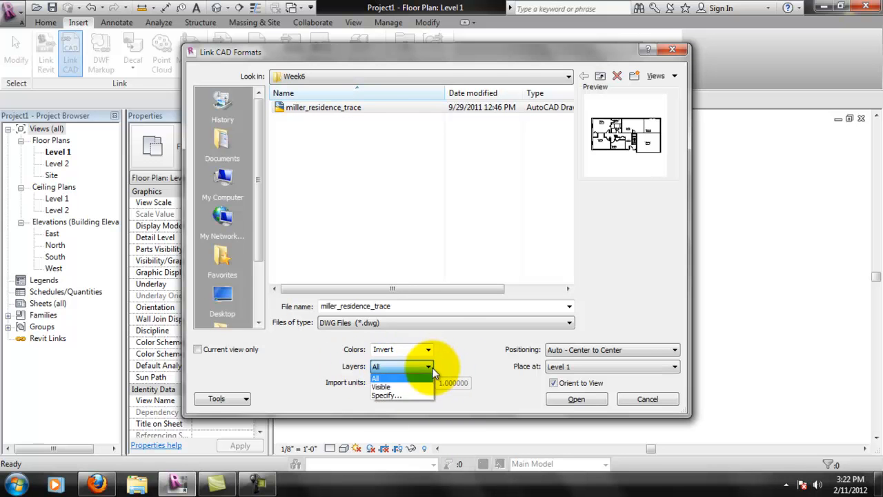
click(479, 361)
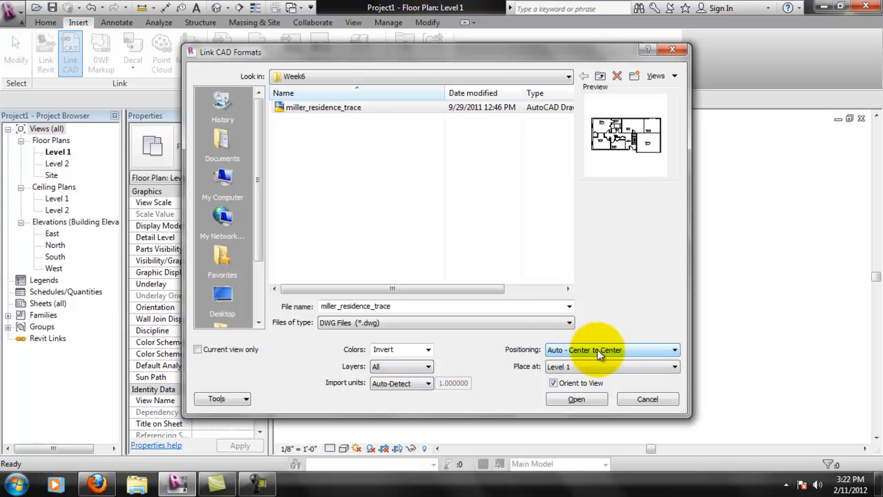
Link the drawing with Auto - Center to Center positioning, placed at Level 1
click(642, 351)
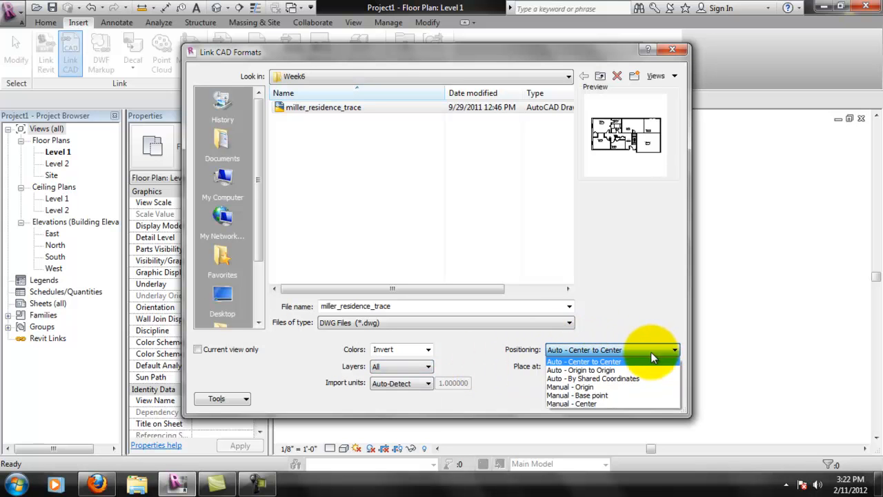
click(602, 361)
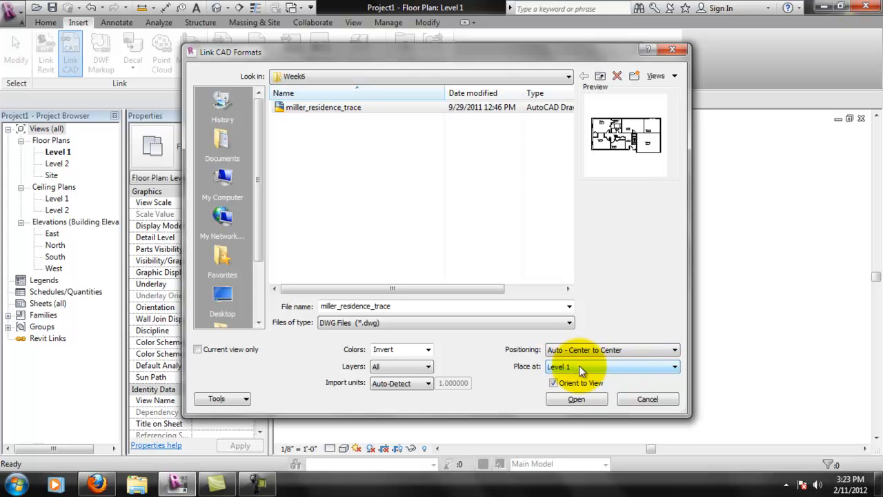
click(613, 366)
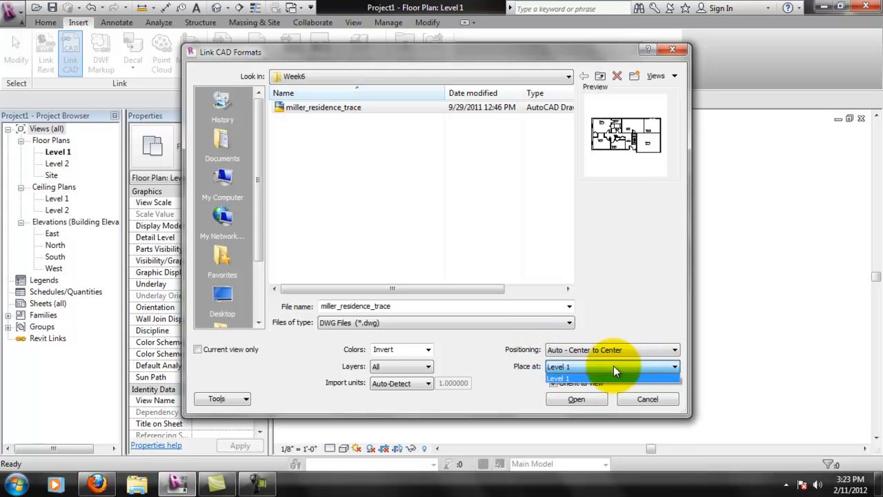
click(580, 374)
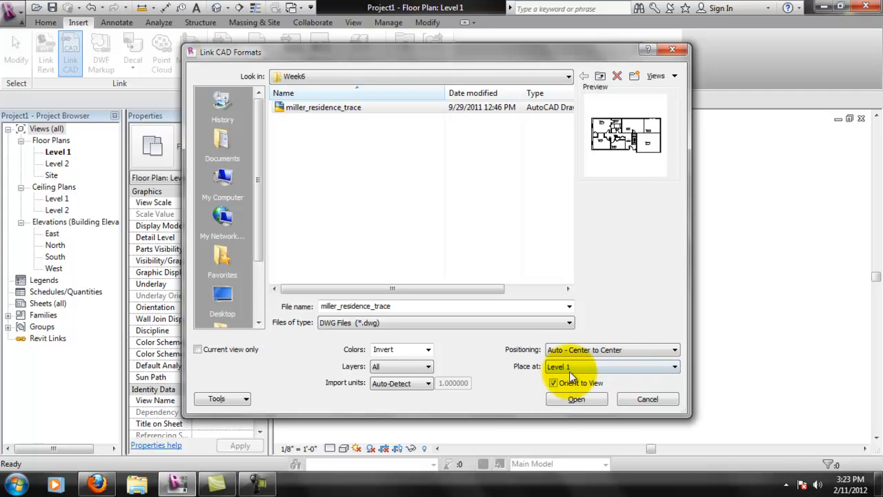
click(592, 365)
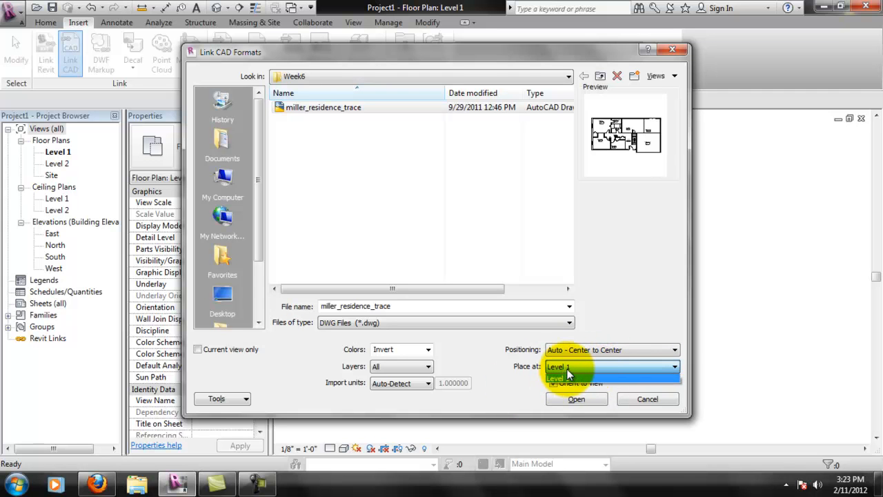
click(584, 366)
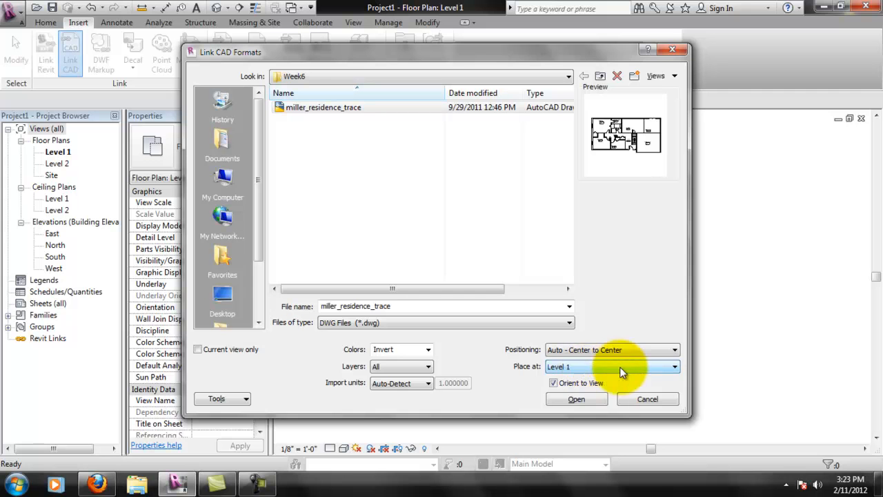
click(577, 399)
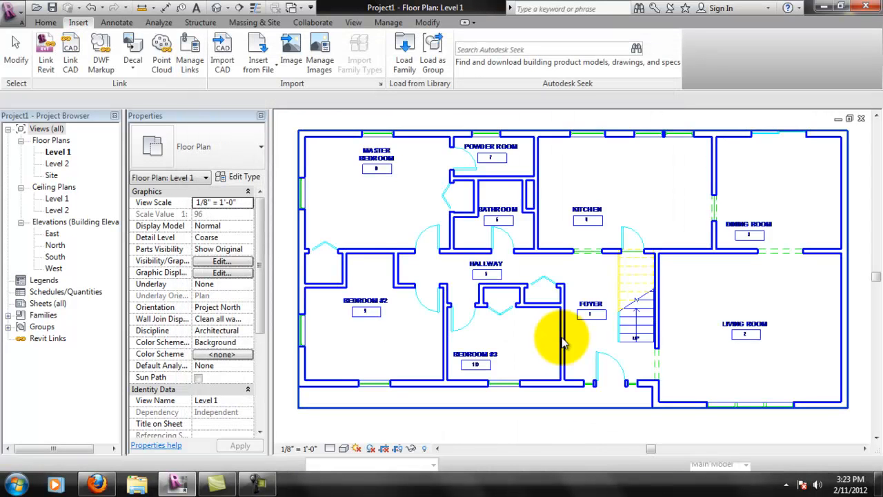
Examine the linked residence plan and its placement between the elevation markers on Level 1
scroll(587, 314, down, 5)
scroll(593, 314, down, 1)
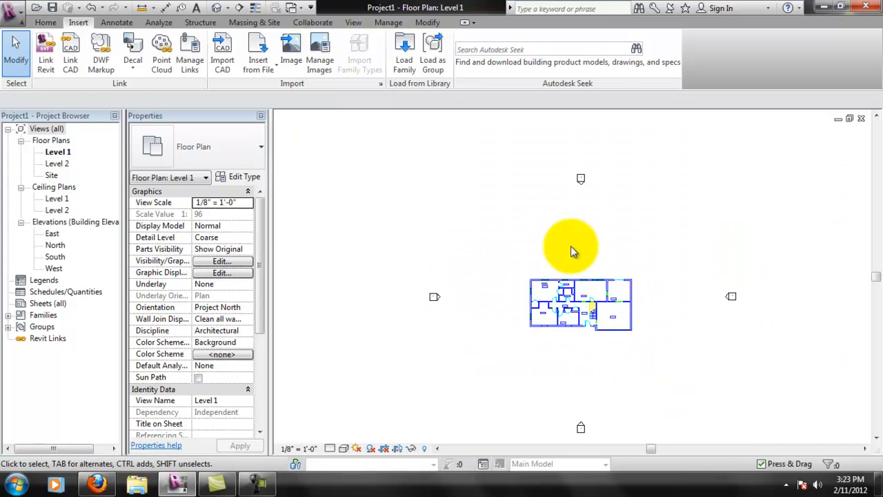
scroll(614, 300, up, 2)
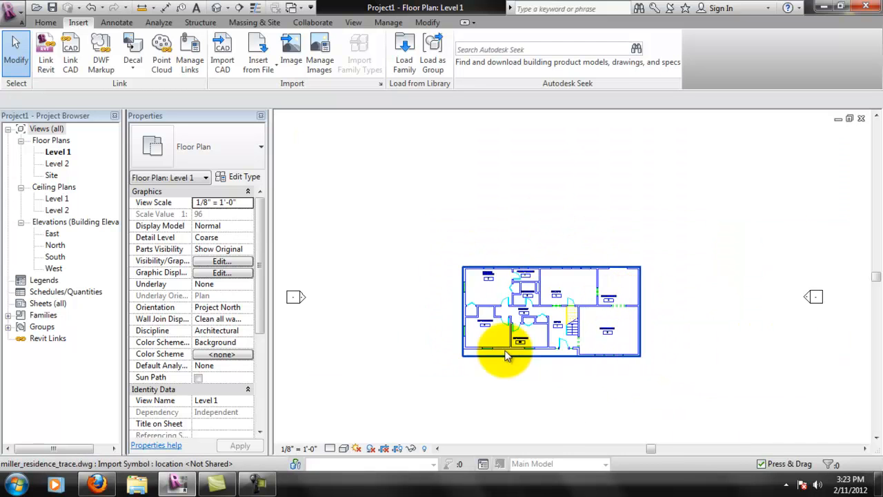
scroll(562, 403, up, 3)
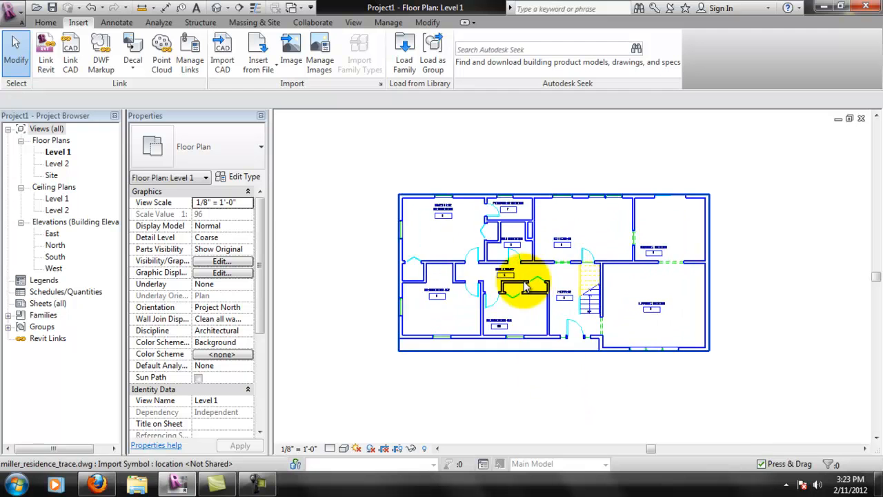
scroll(566, 254, down, 1)
scroll(570, 254, down, 2)
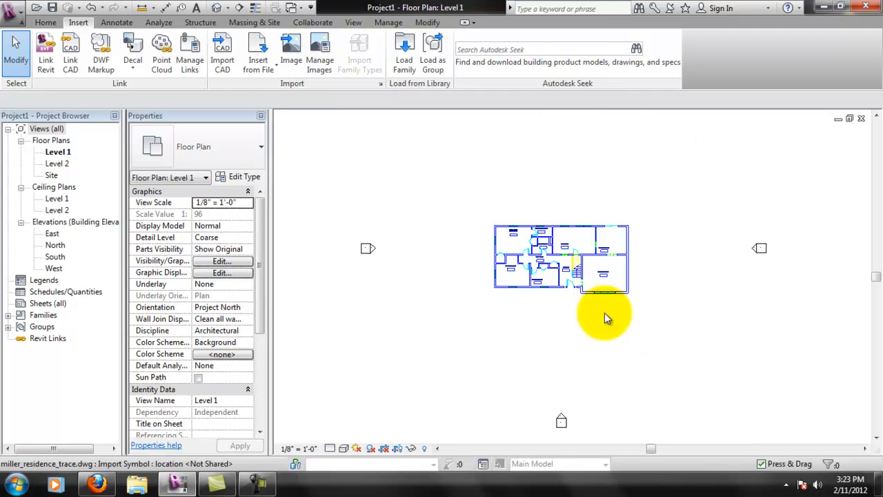
scroll(564, 249, up, 3)
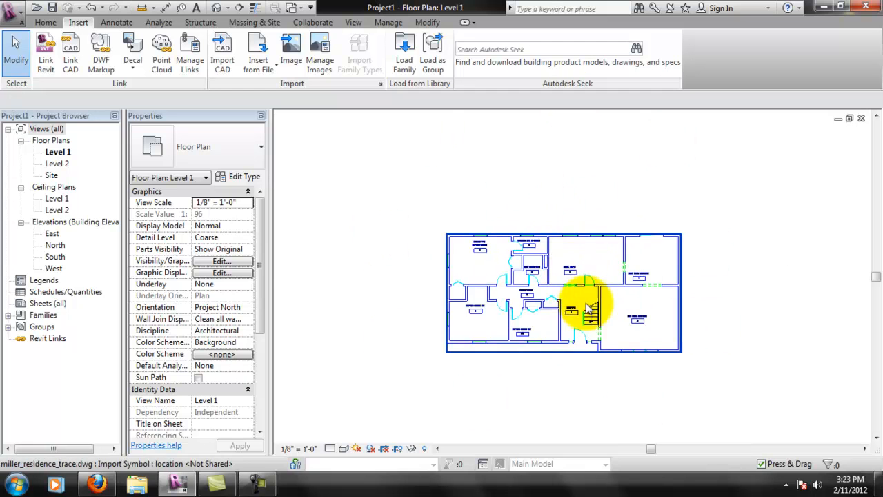
scroll(591, 330, up, 1)
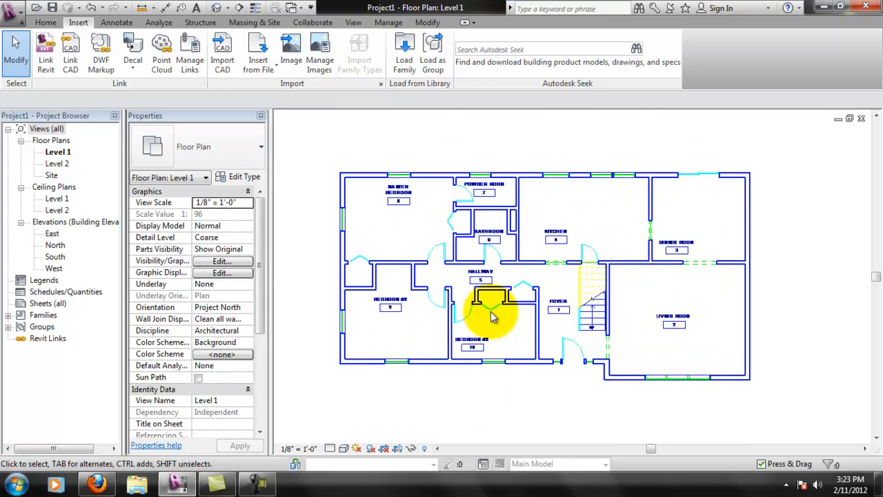
Unload the linked miller_residence_trace.dwg through Manage Links and apply the change
click(481, 168)
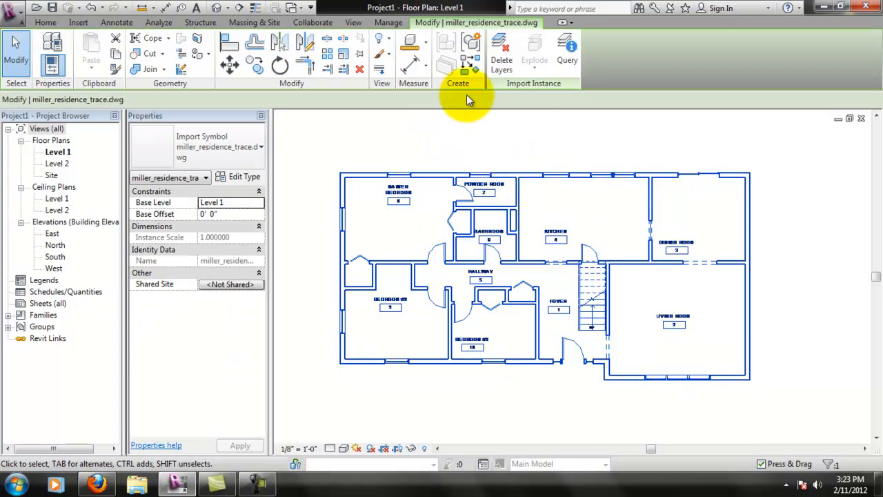
click(384, 23)
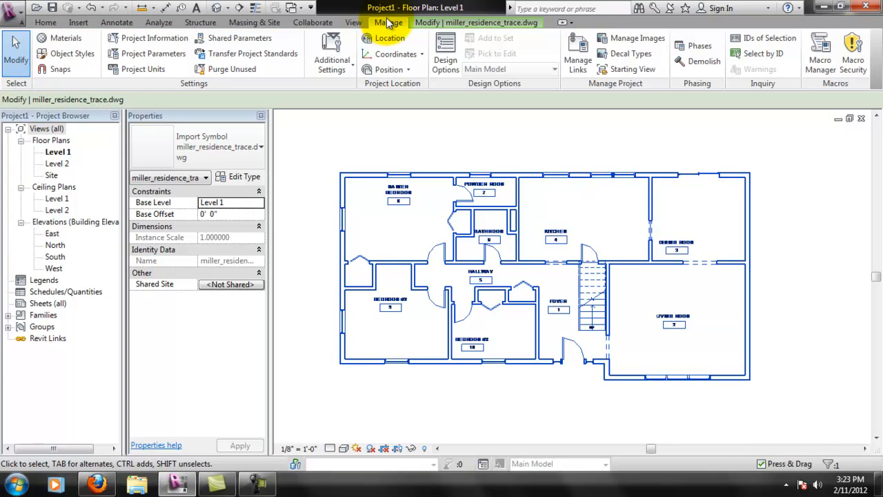
click(583, 54)
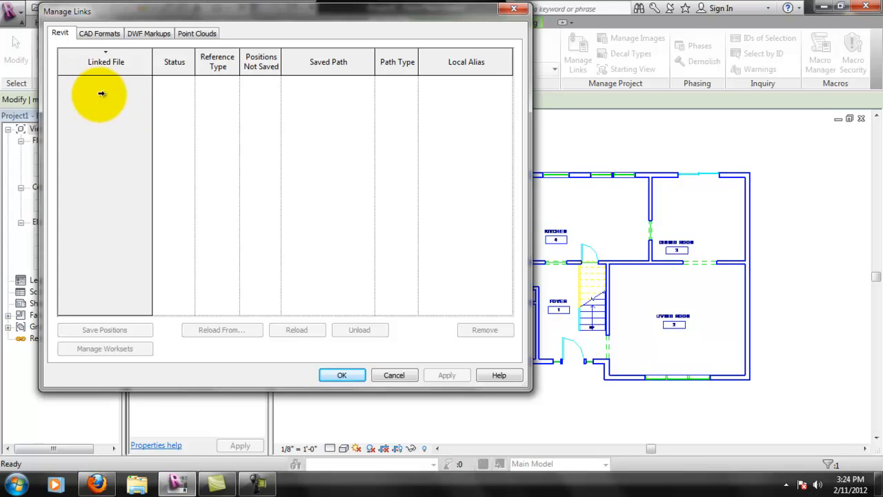
click(100, 34)
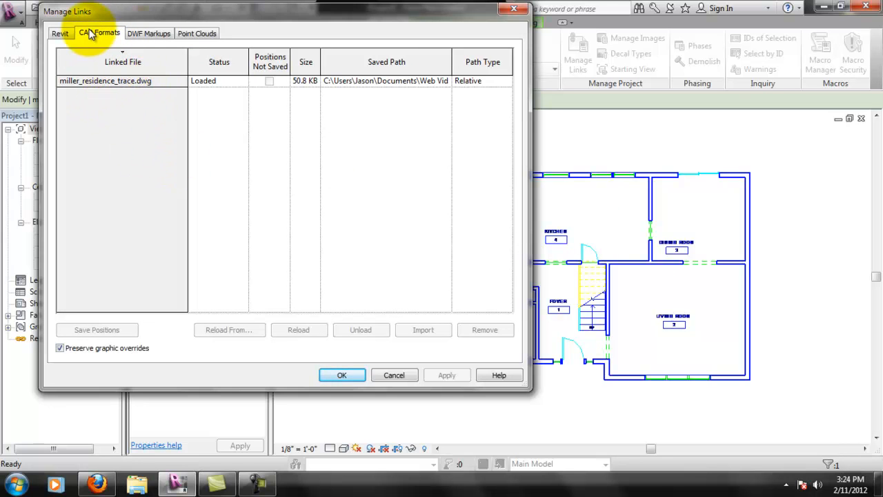
click(105, 80)
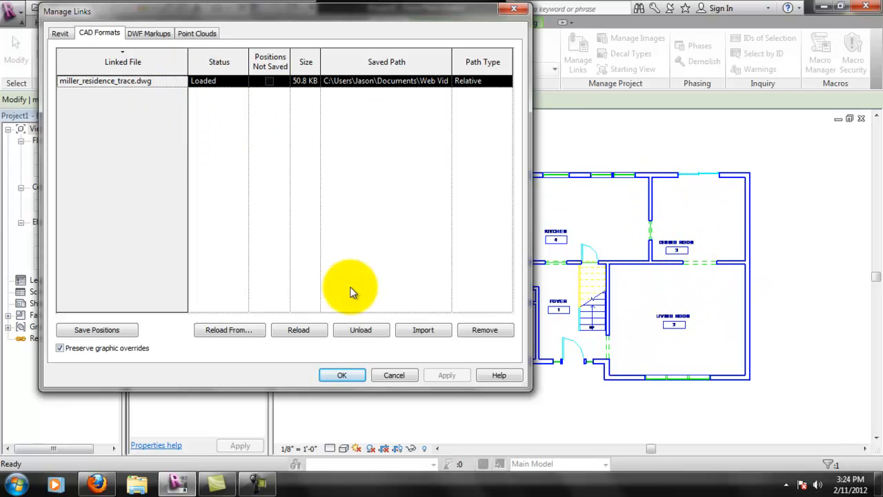
click(367, 335)
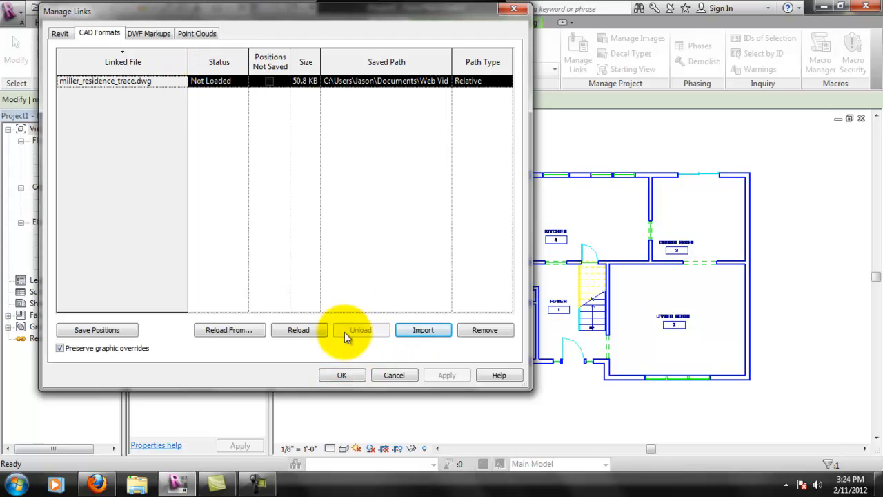
click(342, 376)
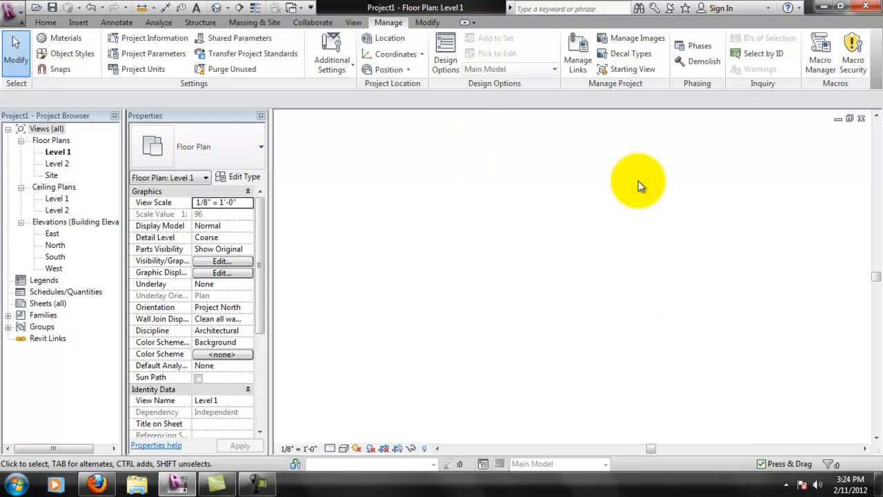
Reload the unloaded miller_residence_trace.dwg link in Manage Links and apply the change
click(577, 57)
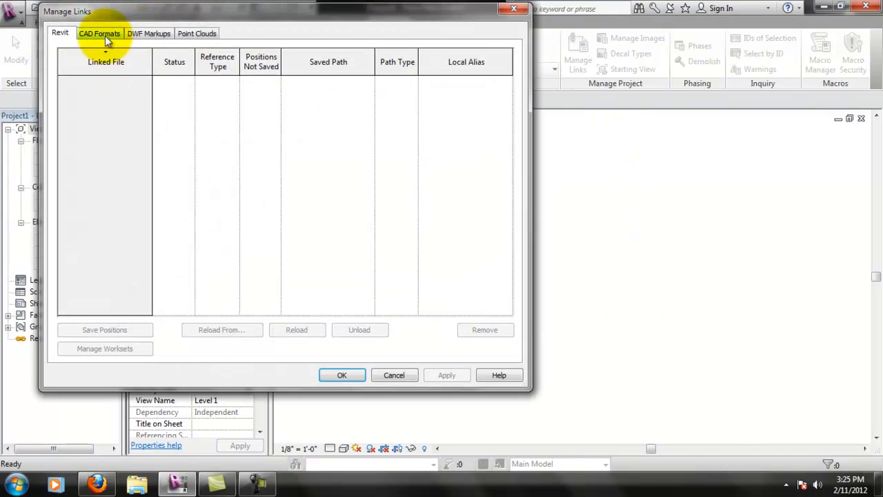
click(102, 33)
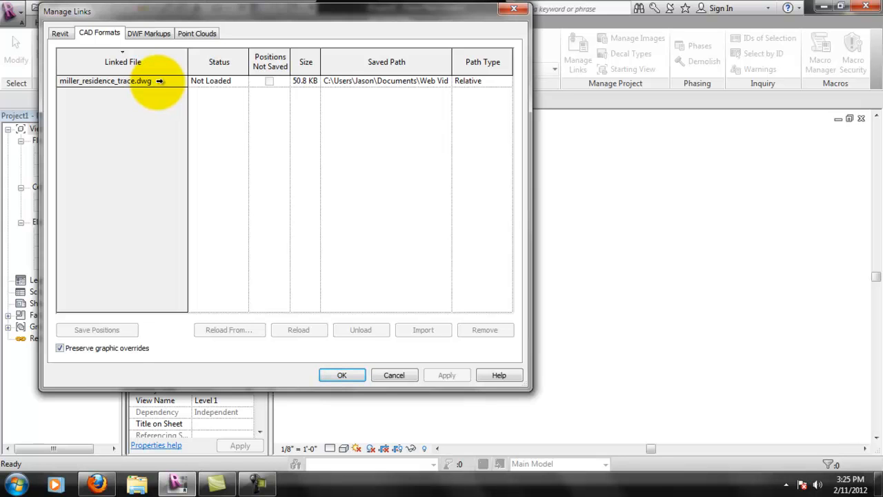
click(155, 82)
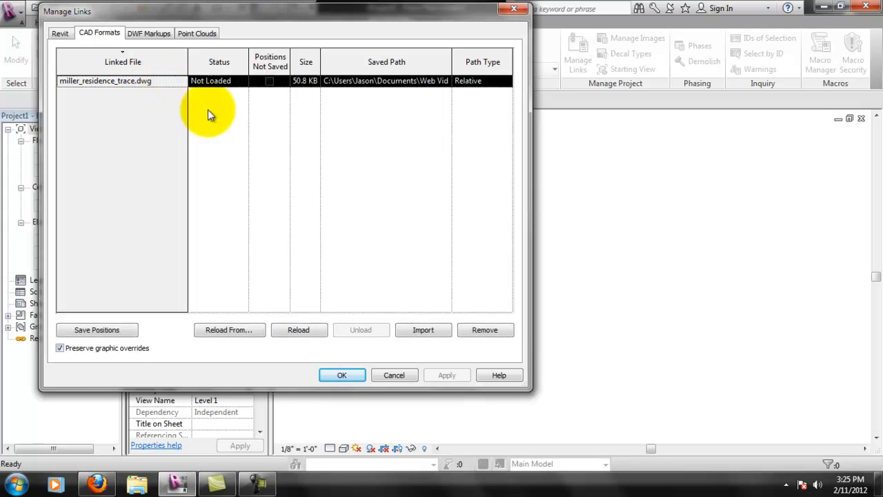
click(320, 330)
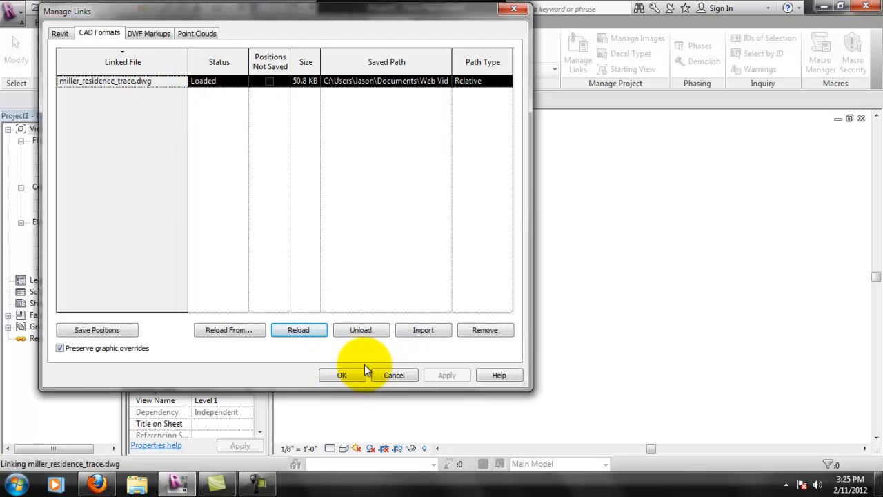
click(362, 374)
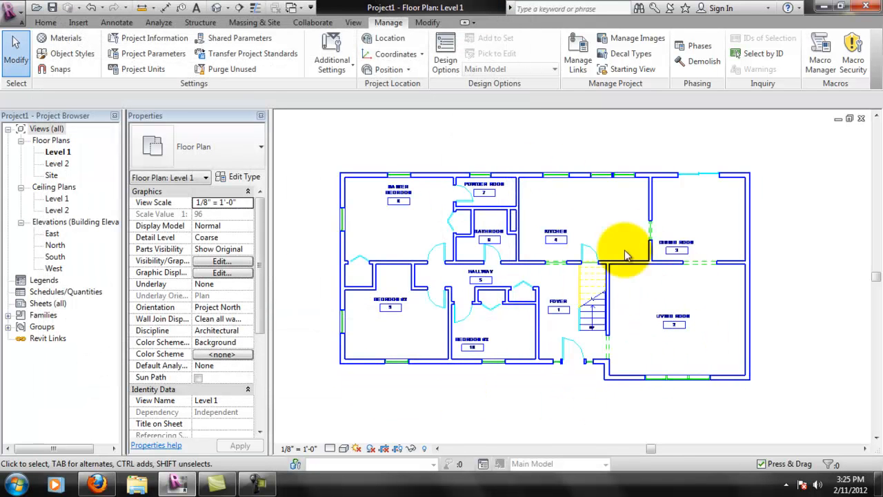
Review the load status, size and path type of the miller_residence_trace.dwg link among the CAD formats in Manage Links
click(574, 61)
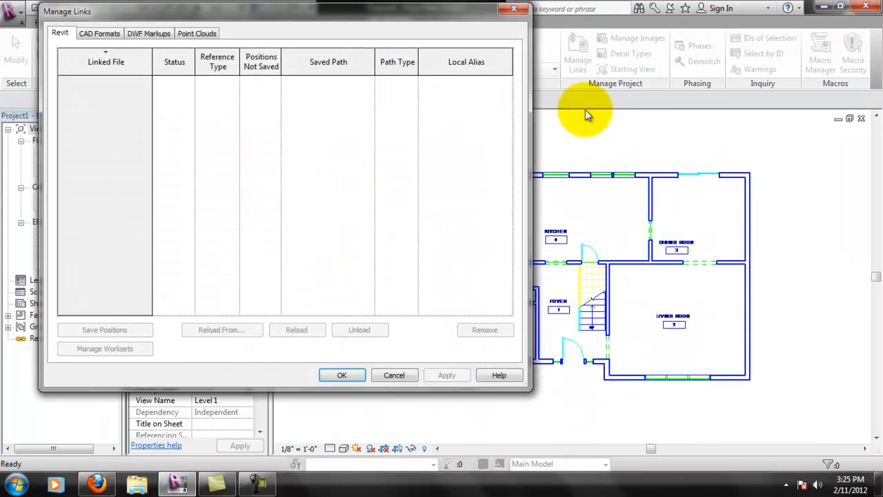
click(95, 32)
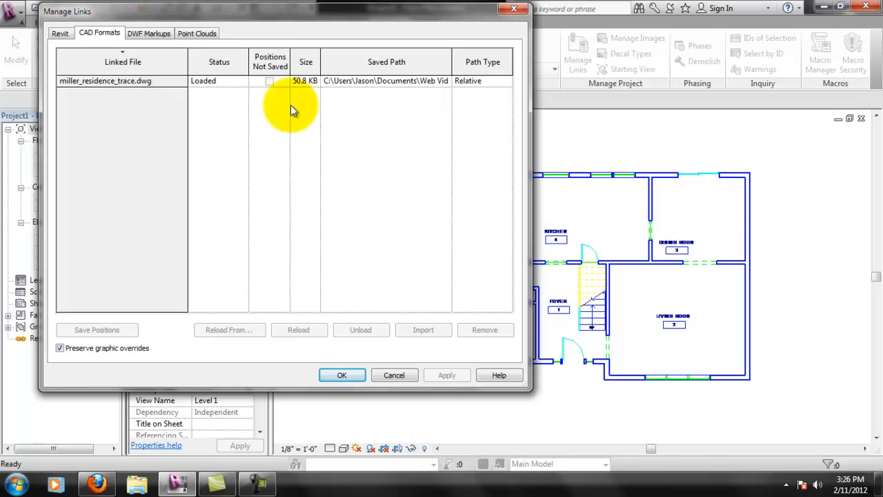
drag(184, 12, 203, 51)
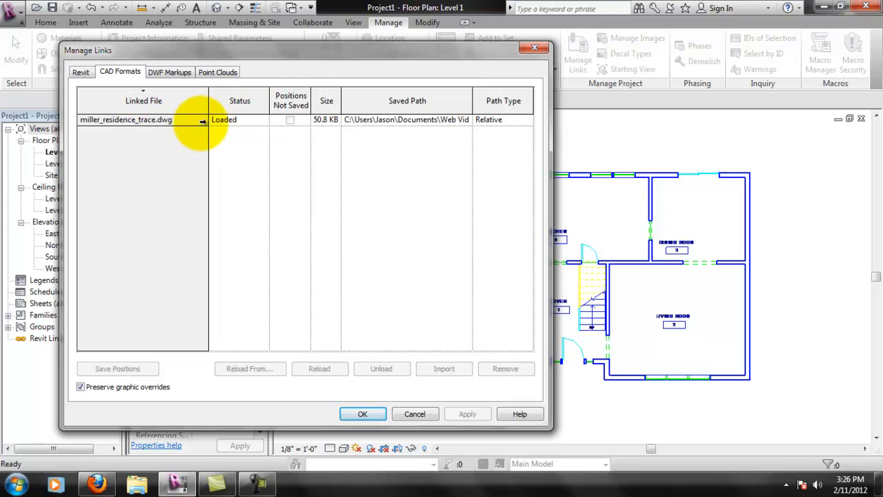
click(169, 121)
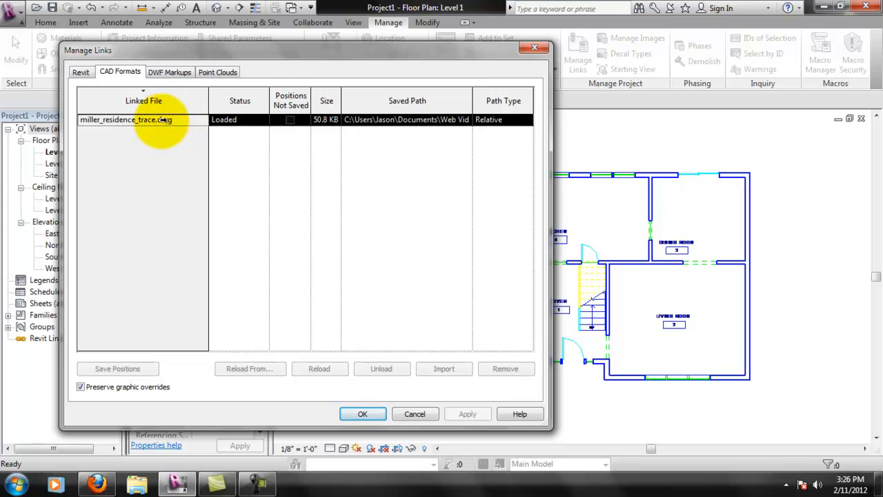
click(362, 414)
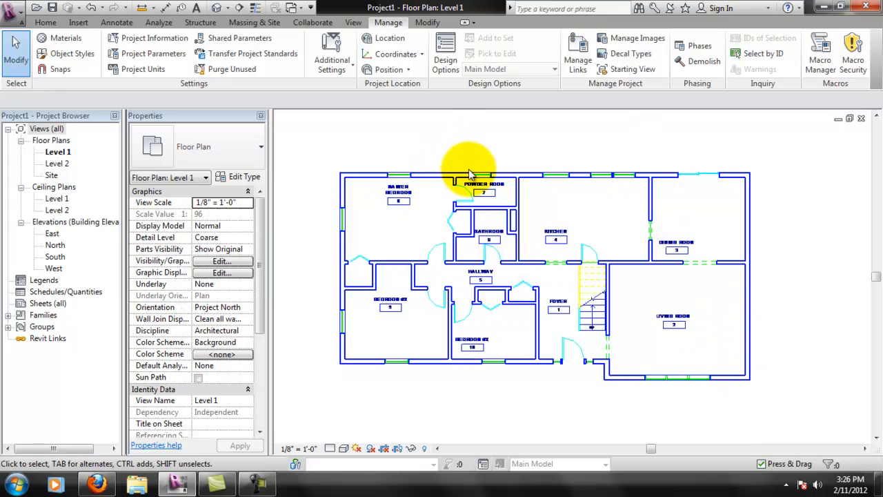
Examine the linked floor plan up close and check its instance properties, including base level and base offset
scroll(632, 307, up, 3)
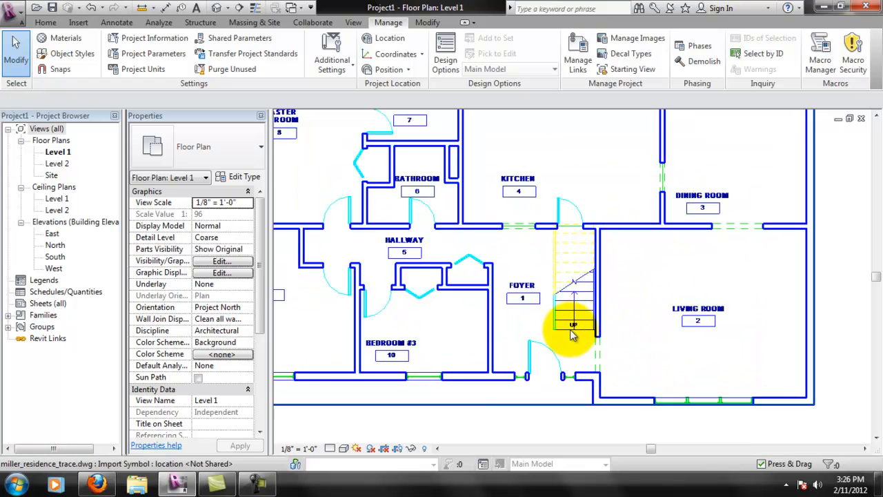
scroll(577, 320, down, 3)
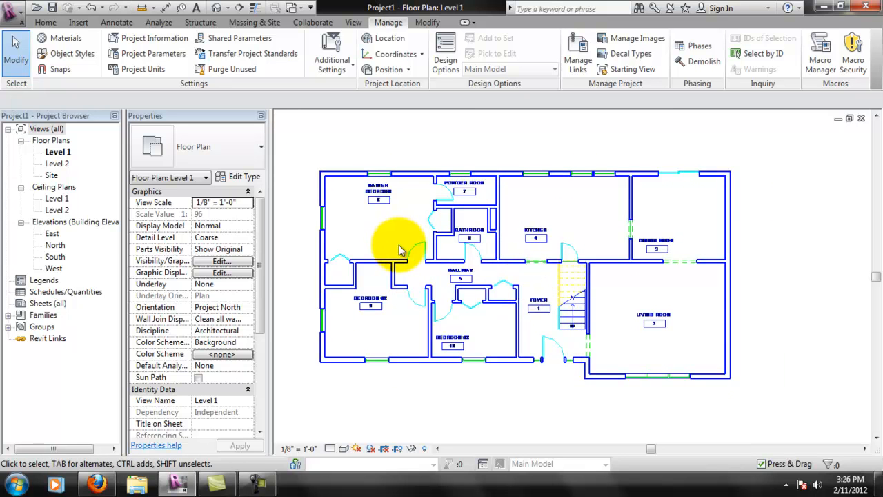
scroll(396, 248, up, 1)
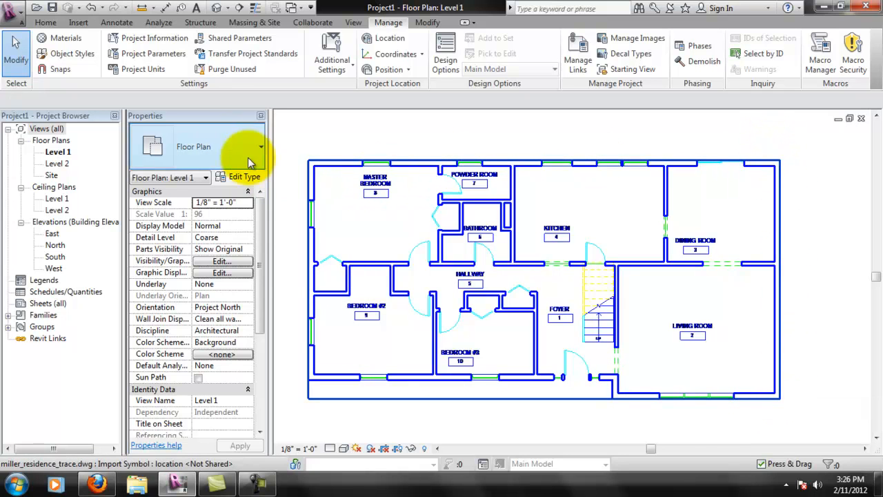
scroll(514, 337, up, 1)
scroll(529, 339, down, 1)
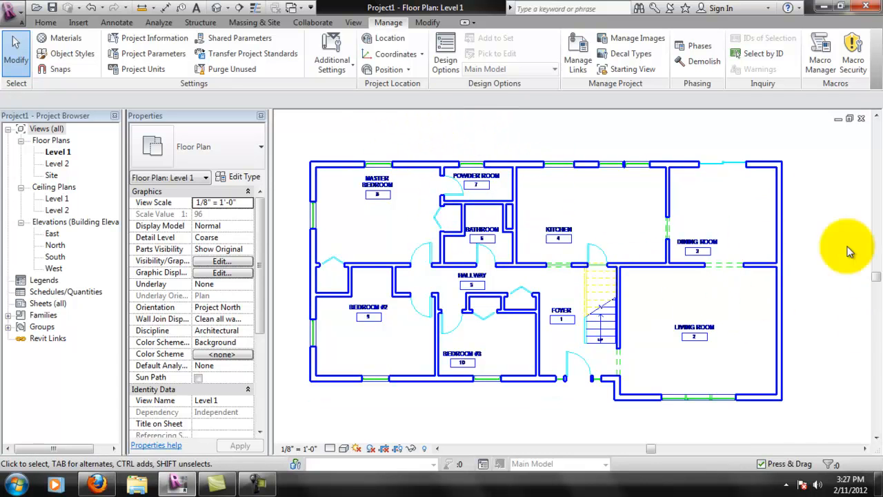
click(649, 183)
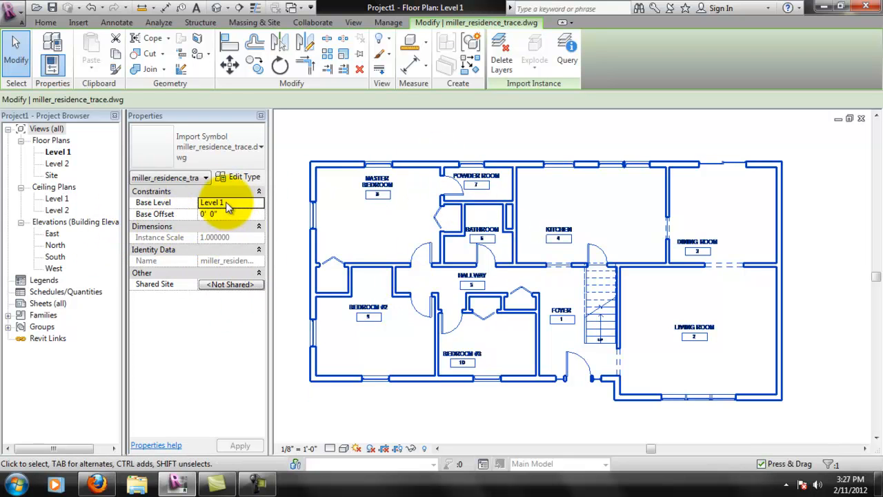
click(321, 146)
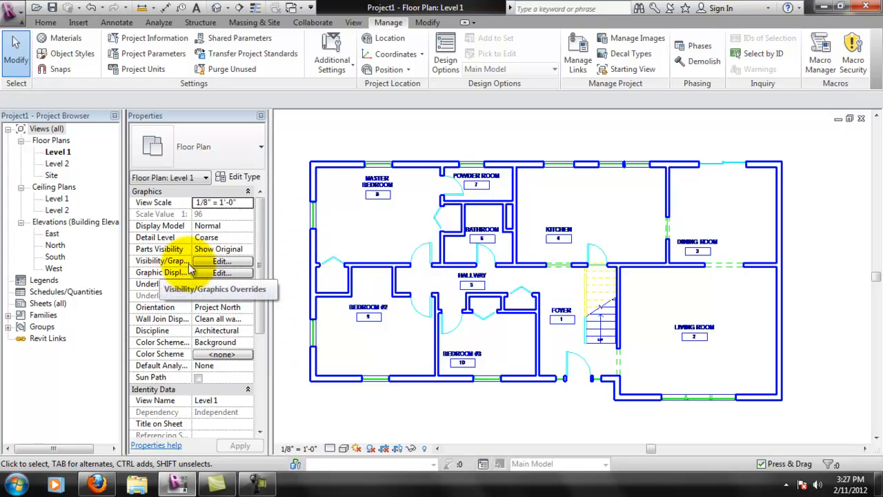
Review the individual miller_residence_trace.dwg layers under the imported categories in Level 1's Visibility/Graphic Overrides
click(211, 262)
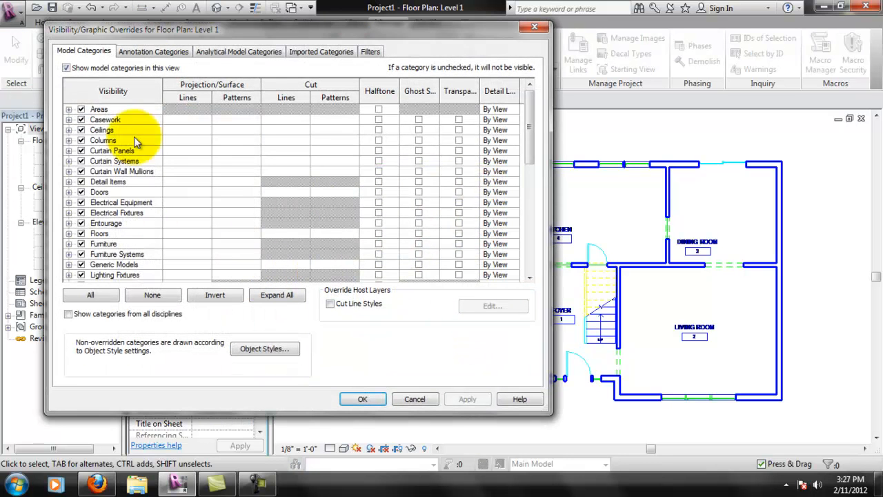
drag(529, 143, 552, 114)
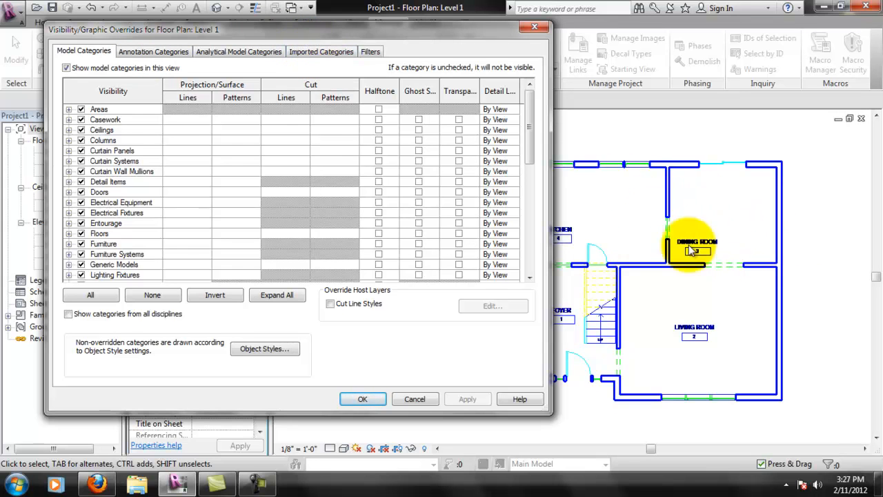
click(343, 57)
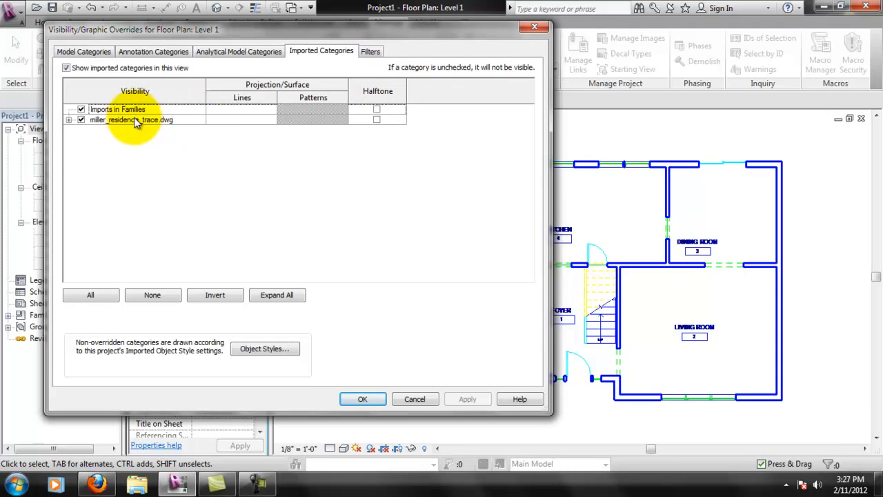
click(68, 120)
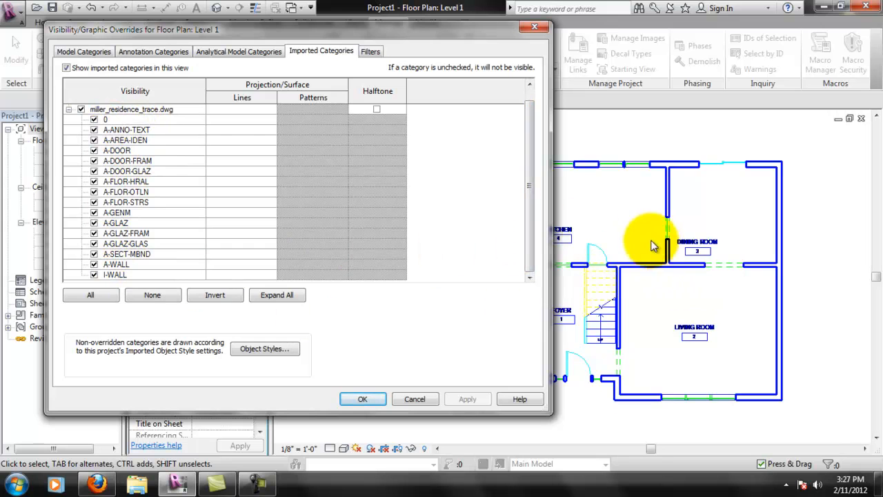
click(160, 130)
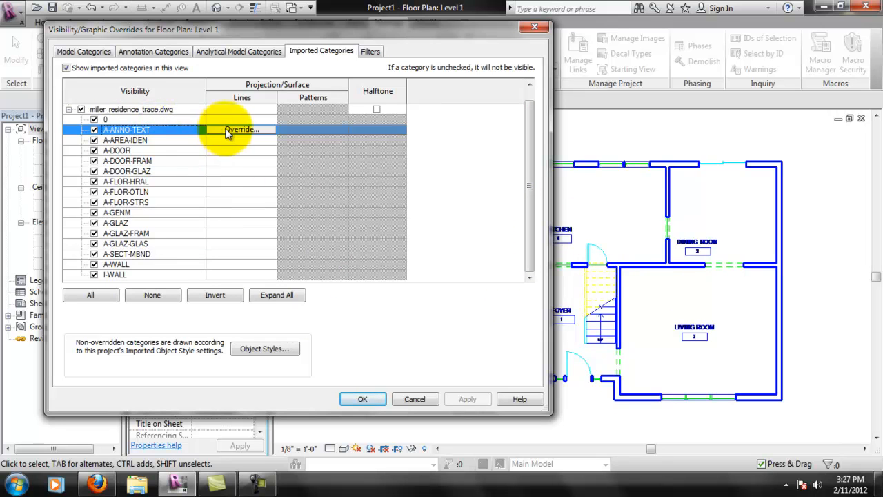
click(169, 160)
click(165, 181)
click(165, 203)
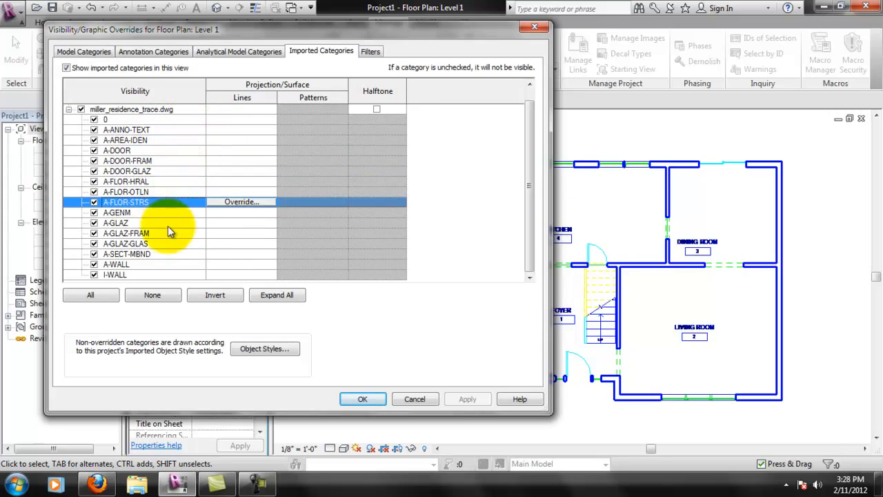
click(167, 222)
Hide the linked drawing's A-WALL layer in the Level 1 view and apply it, and restore the layer's visibility
click(95, 265)
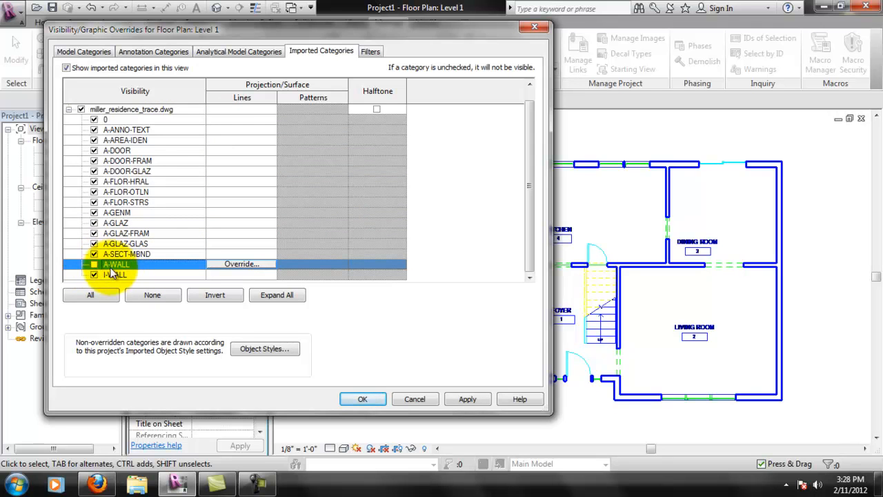
click(467, 398)
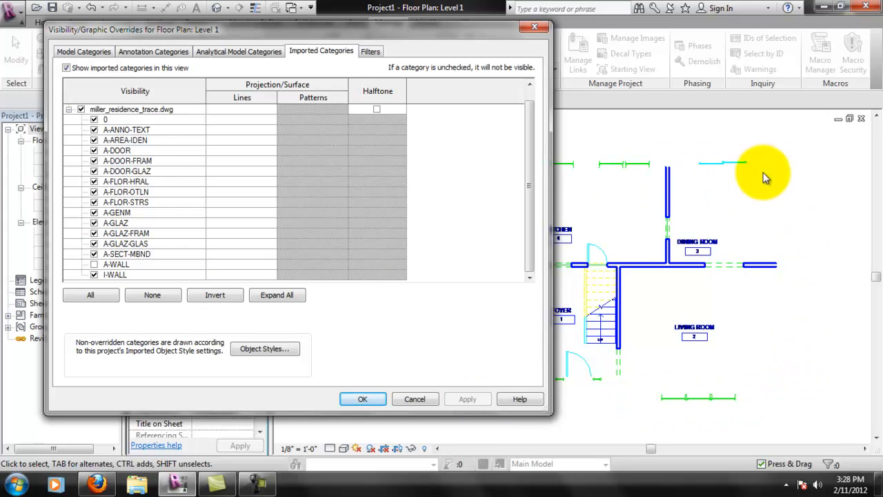
click(94, 265)
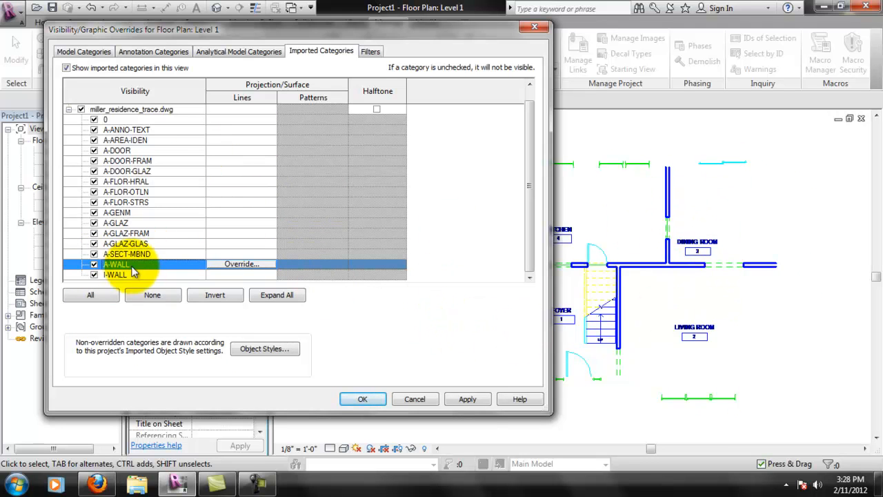
click(463, 399)
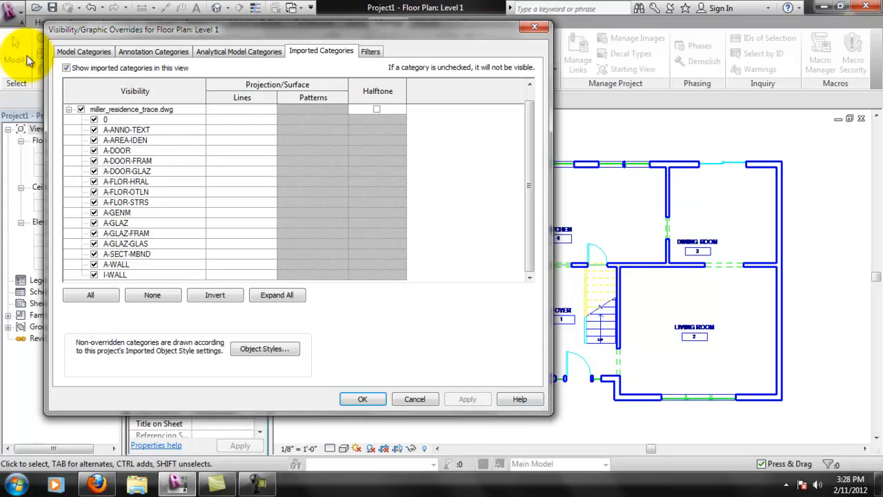
Override the projection line color of all linked drawing layers, from 0 to I-WALL, with gray RGB 128-128-128 and apply it
click(109, 120)
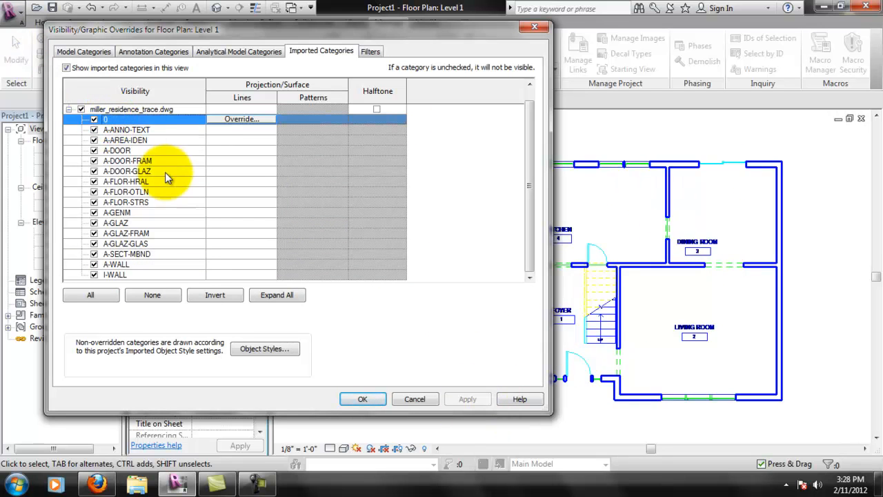
shift+click(153, 276)
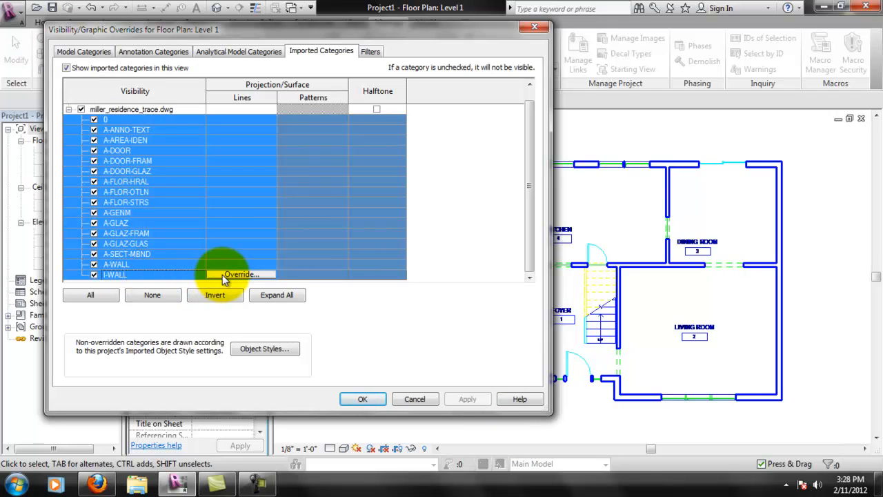
click(222, 275)
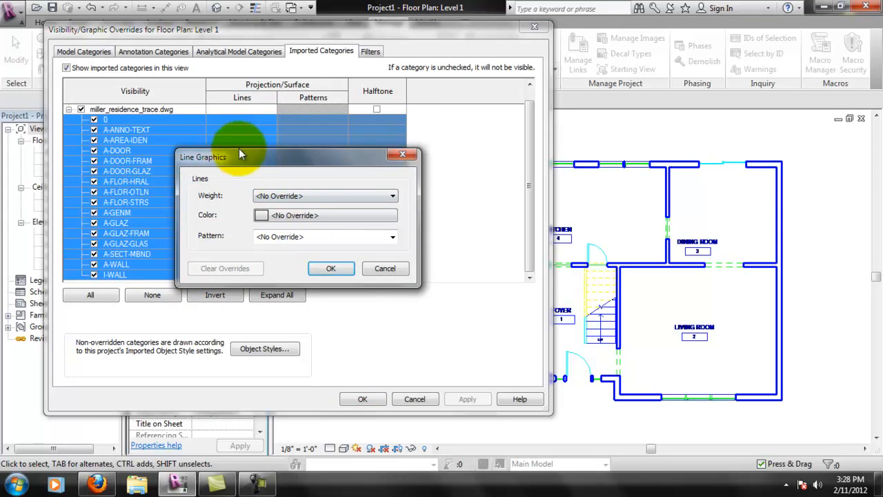
drag(237, 153, 361, 146)
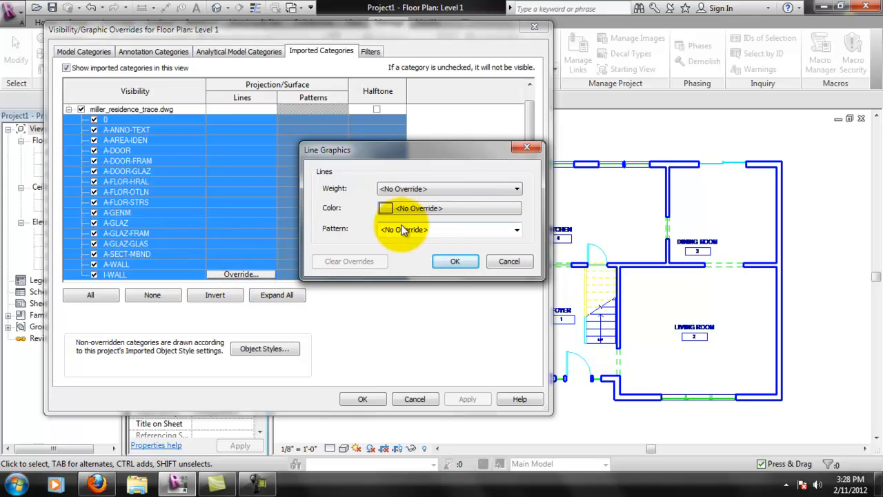
click(456, 208)
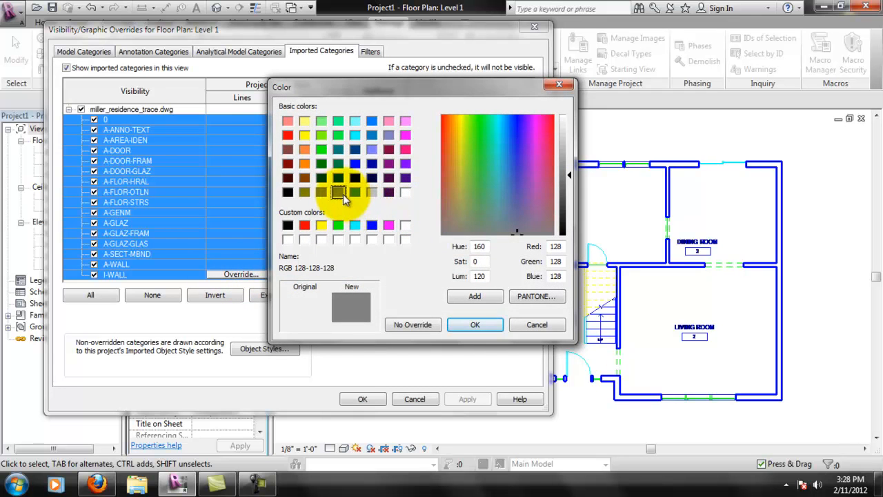
click(464, 326)
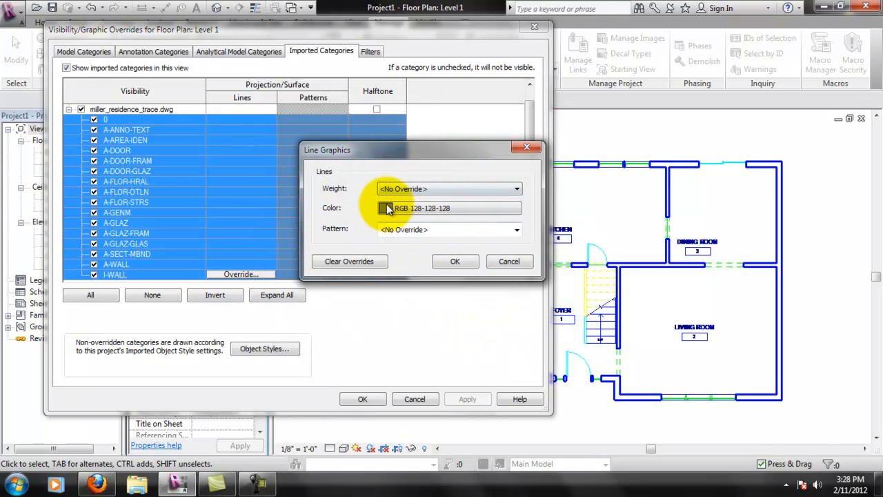
click(447, 267)
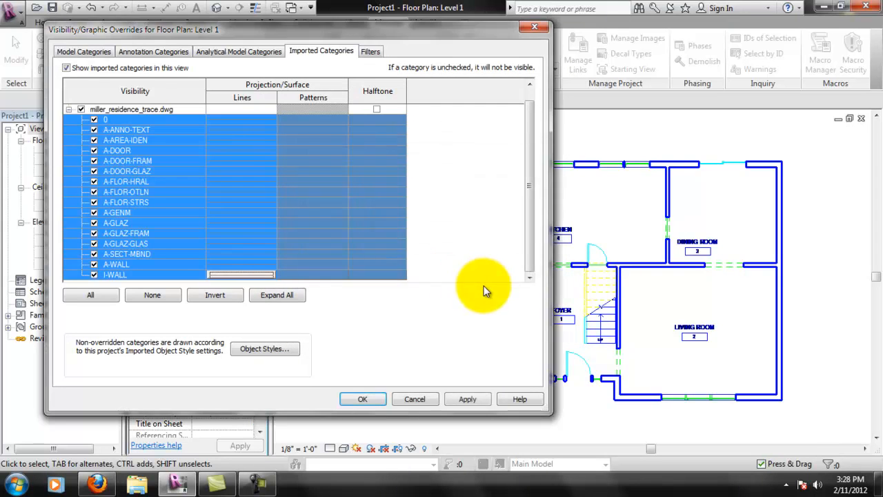
click(467, 401)
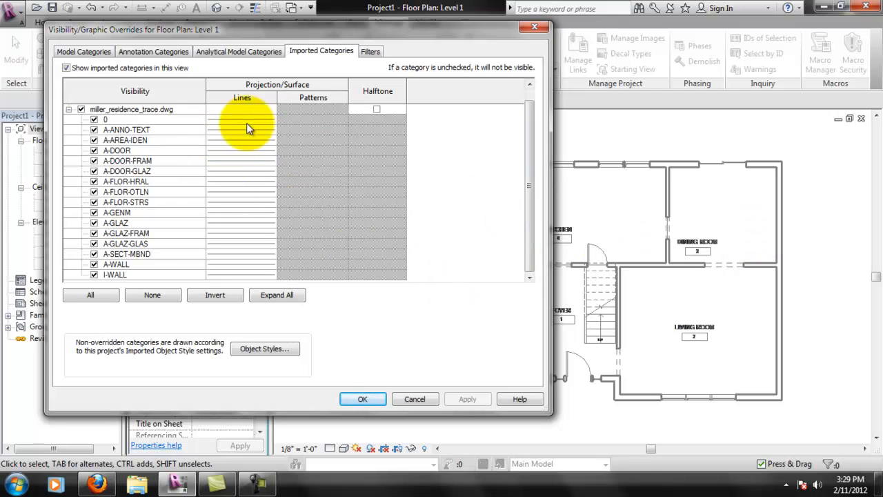
Clear the line graphics overrides on all layers of the linked drawing and apply the change
mouse_move(532, 130)
mouse_down()
mouse_move(529, 102)
mouse_move(532, 127)
mouse_up()
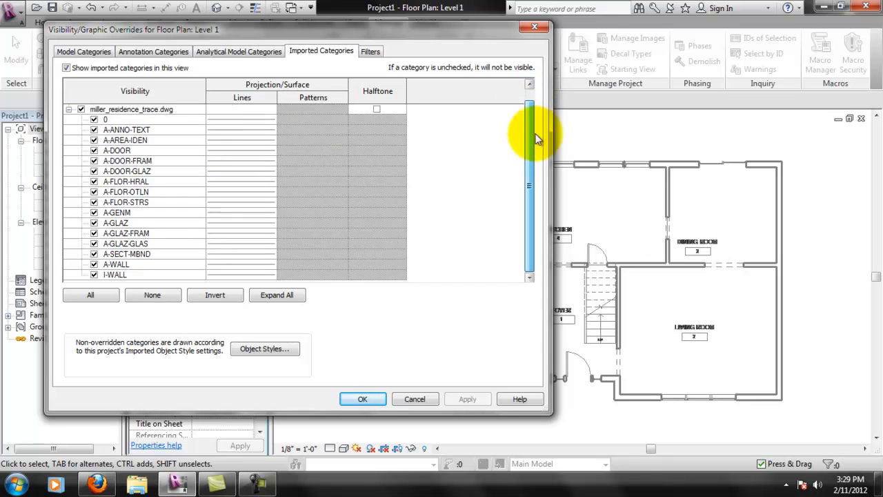
click(228, 119)
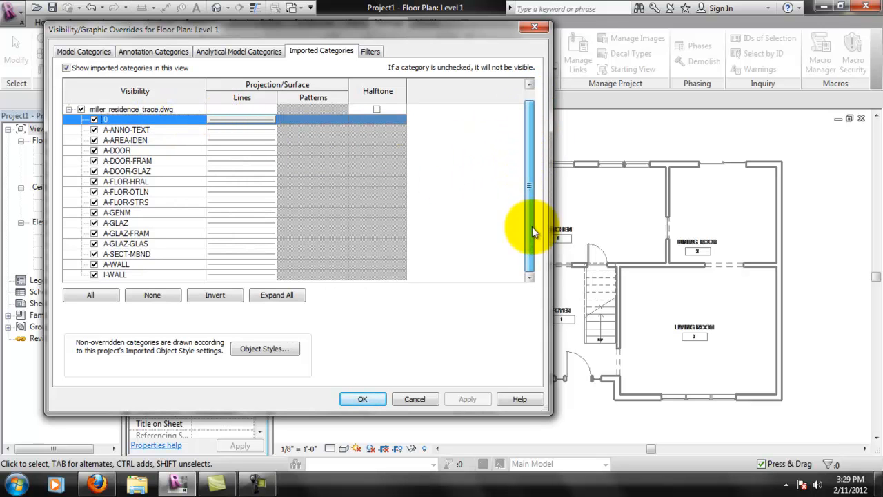
shift+click(240, 274)
click(242, 274)
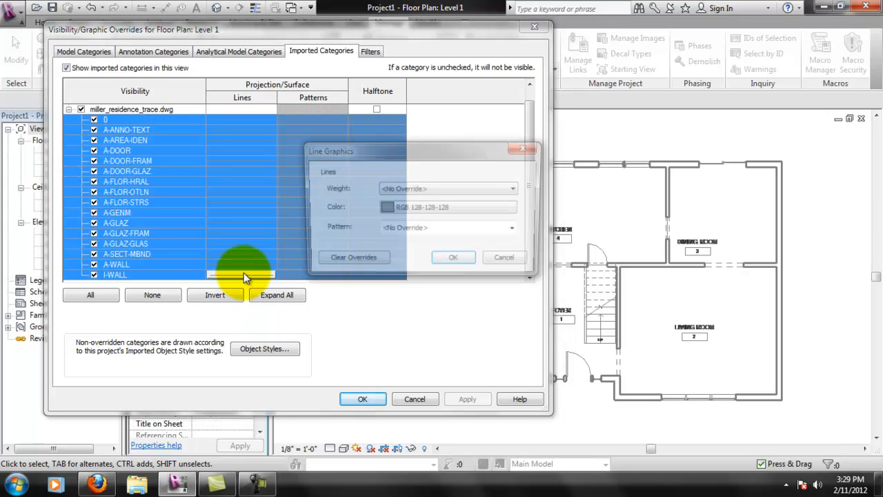
click(352, 261)
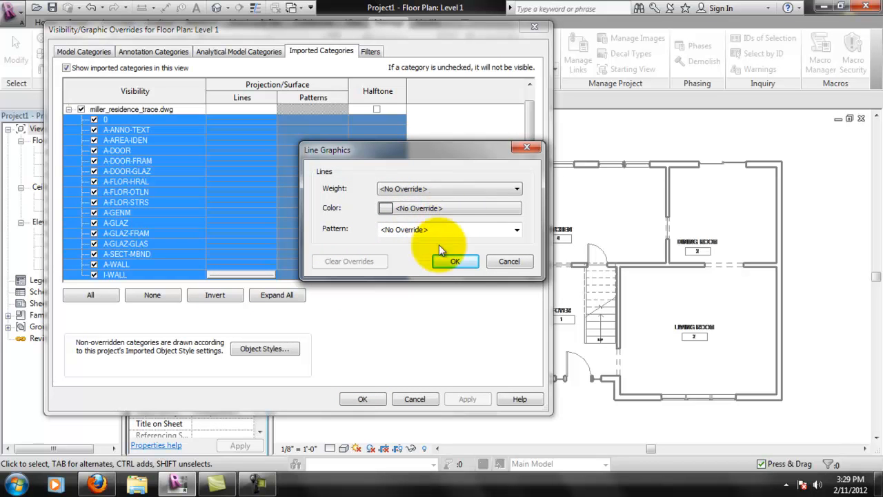
click(454, 261)
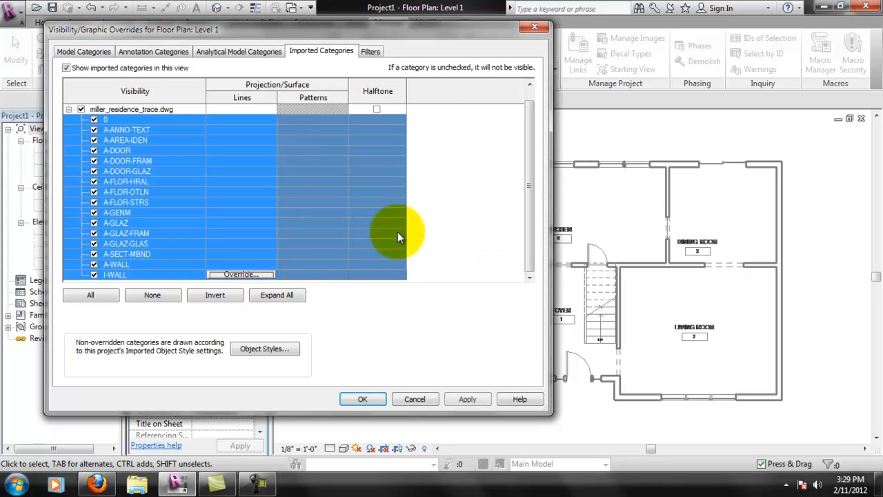
click(470, 399)
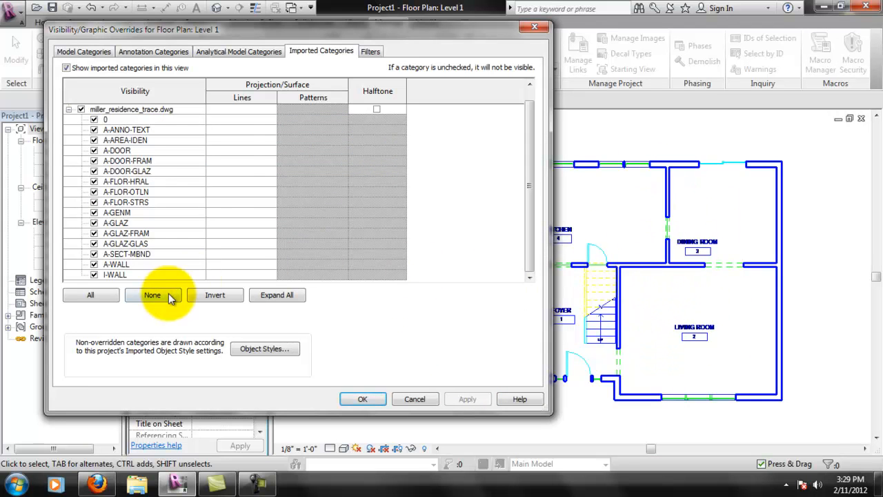
Override the projection line color of linked drawing layers 0 through I-WALL with gray RGB 128-128-128, apply it, and close the visibility settings
click(195, 120)
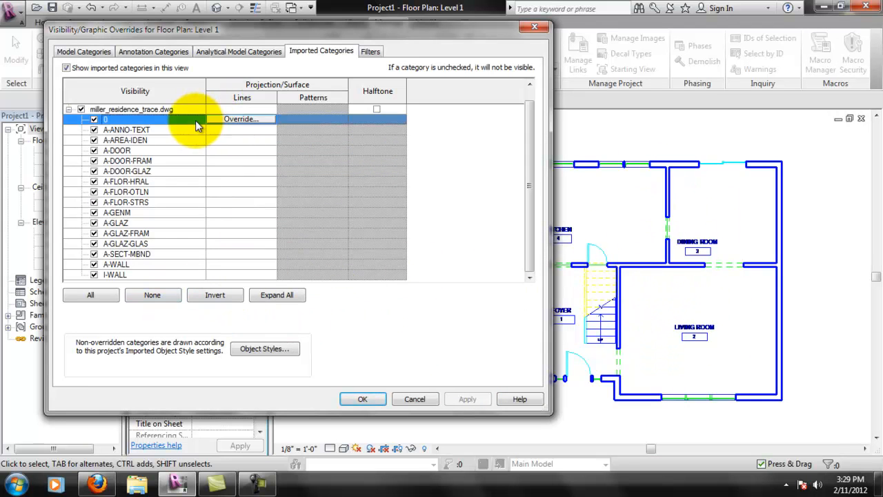
shift+click(172, 274)
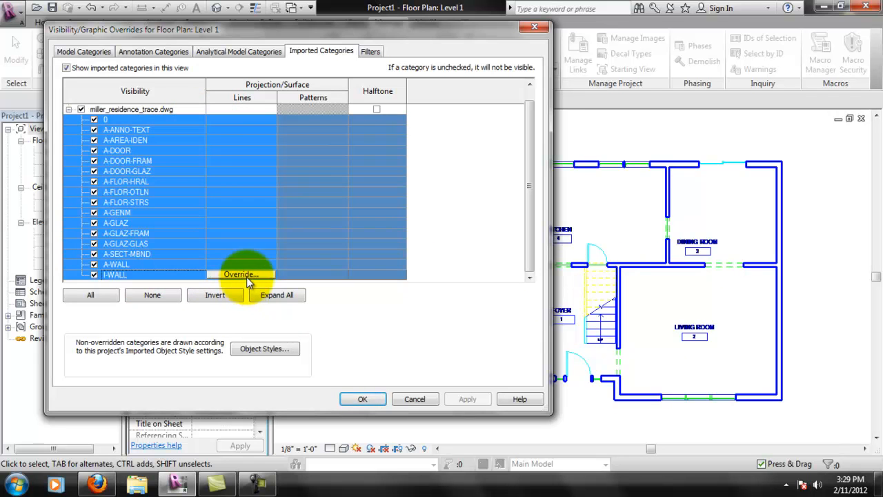
click(242, 274)
click(485, 213)
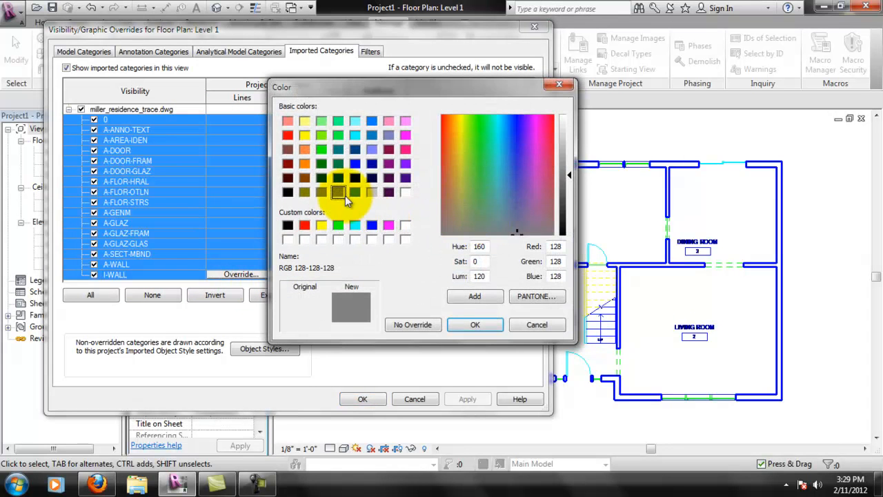
click(462, 330)
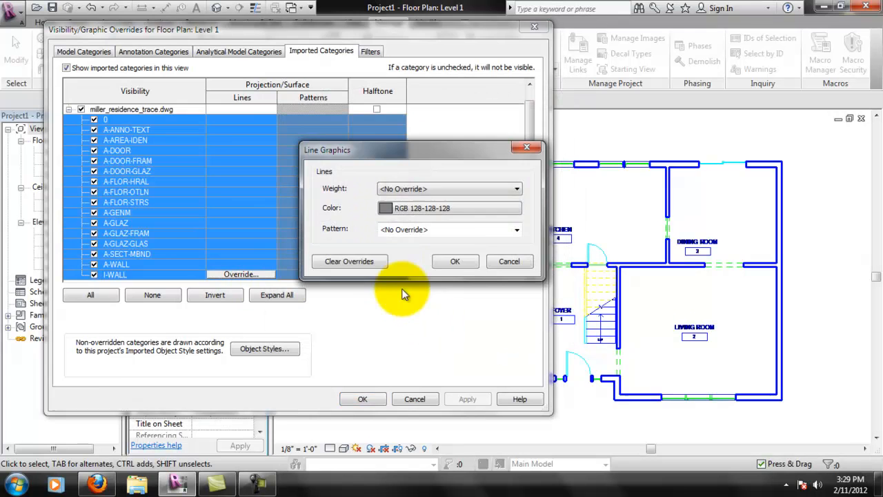
click(457, 258)
click(466, 399)
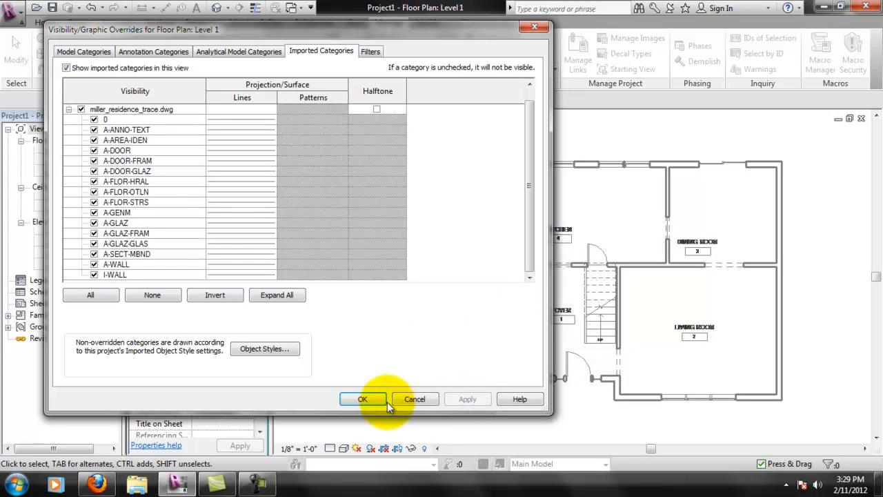
click(363, 399)
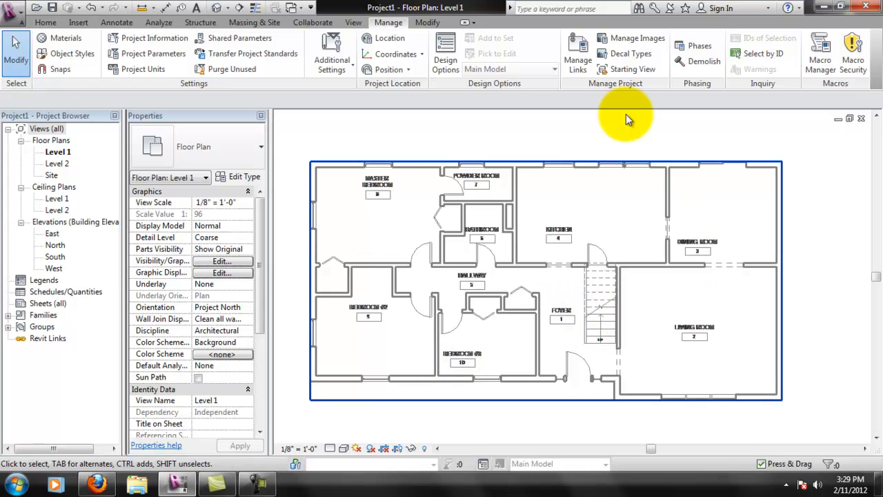
click(575, 323)
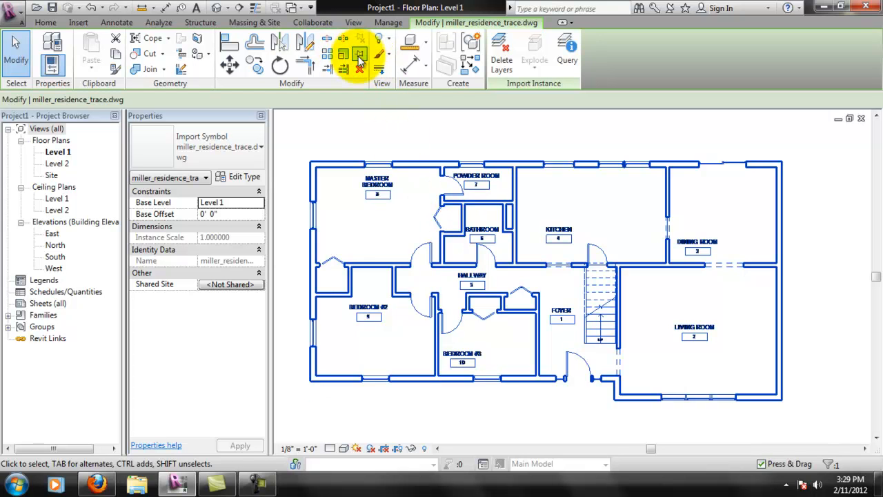
click(585, 143)
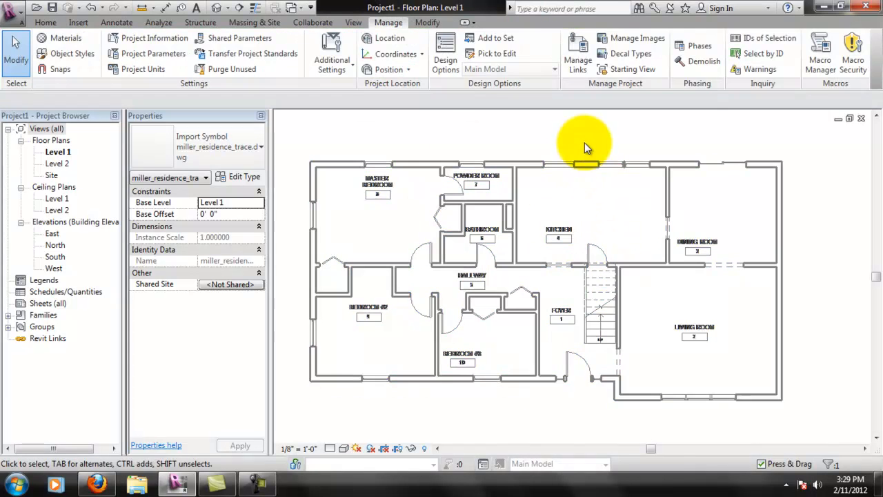
click(601, 314)
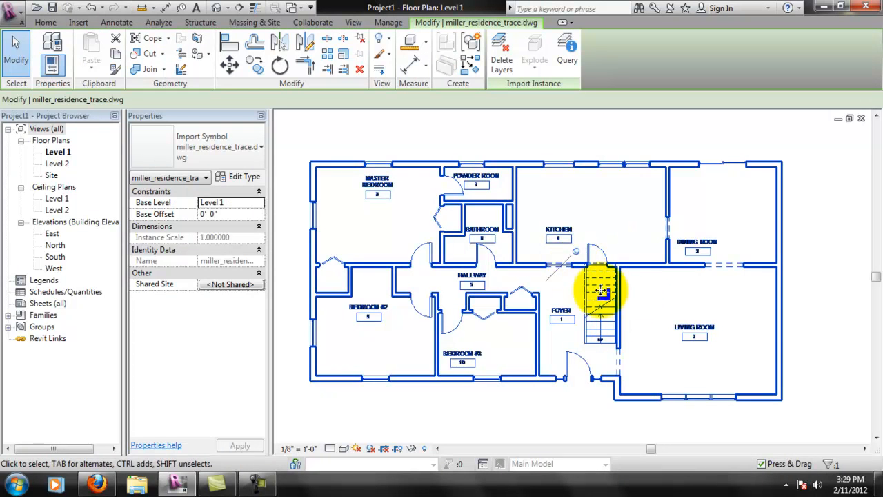
click(576, 406)
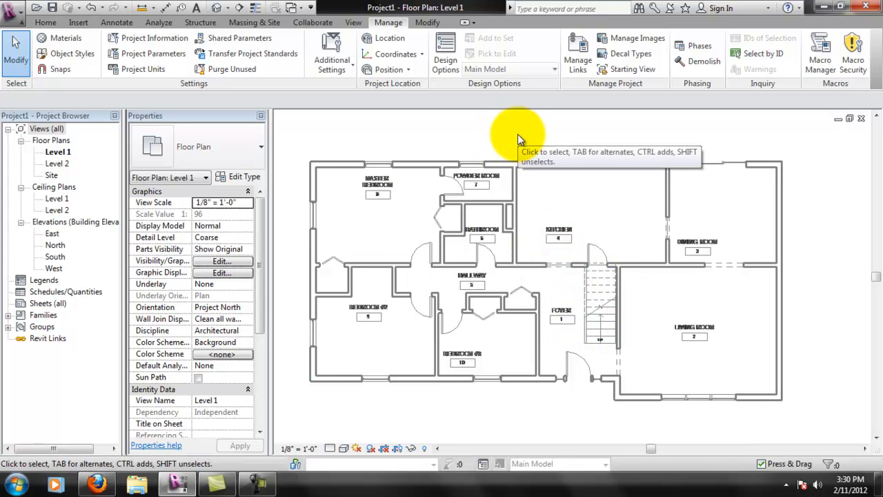
click(539, 268)
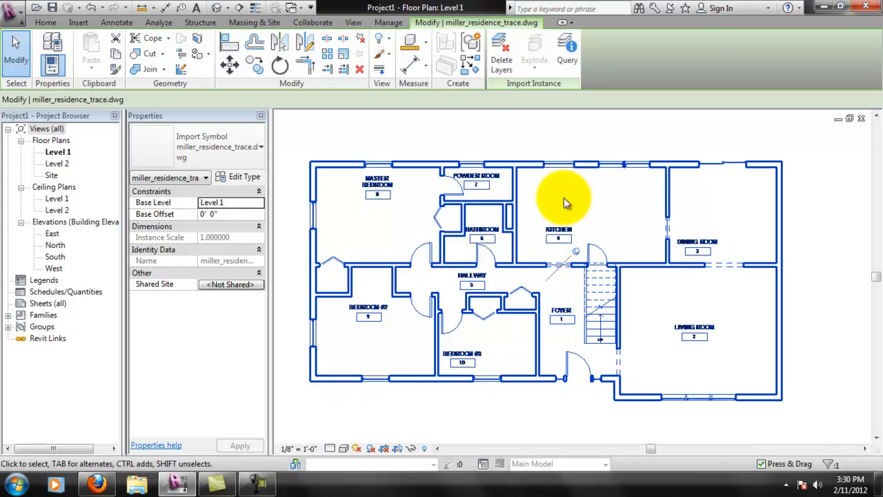
click(558, 131)
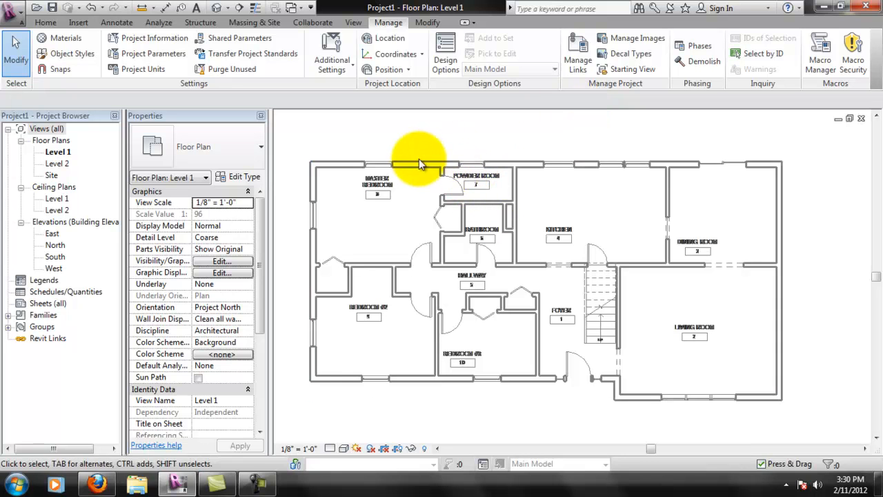
Measure the thickness of the exterior wall above the Master Bedroom with a temporary aligned dimension
scroll(351, 135, up, 8)
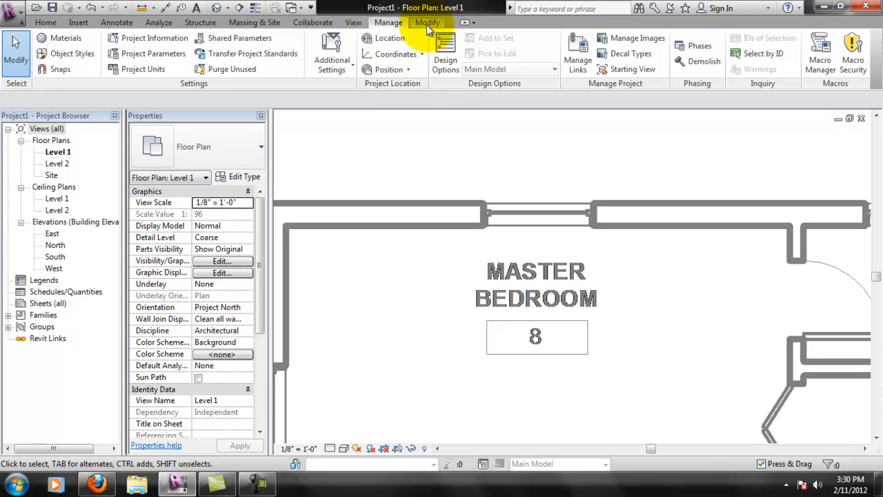
click(426, 23)
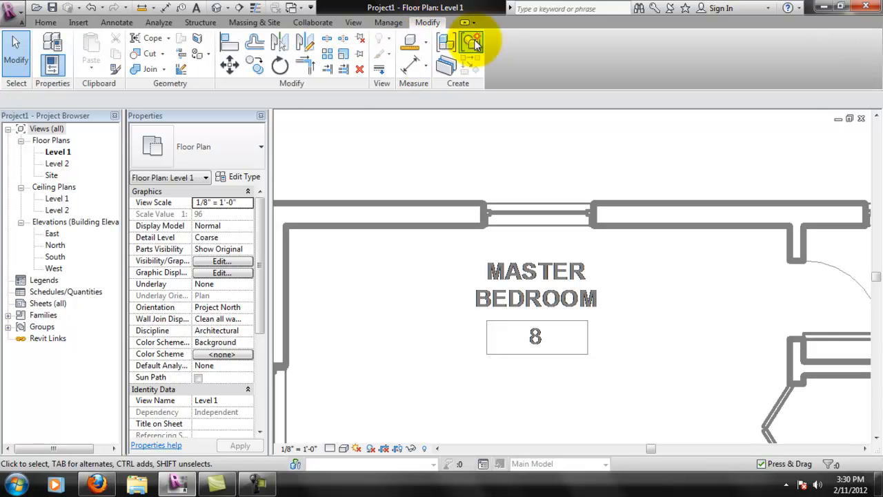
click(415, 69)
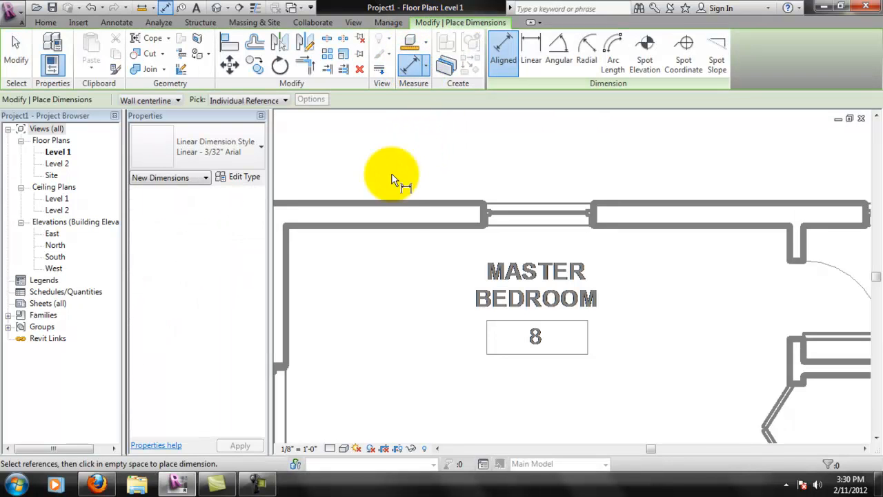
click(404, 203)
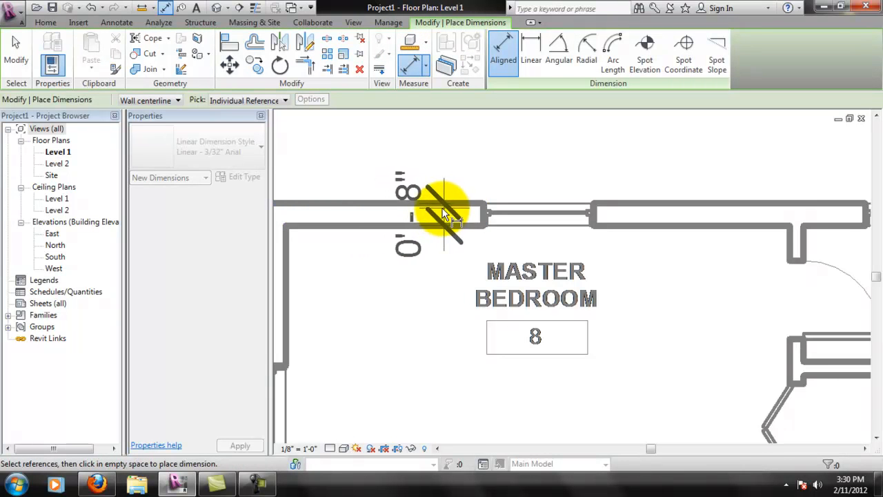
key(Escape)
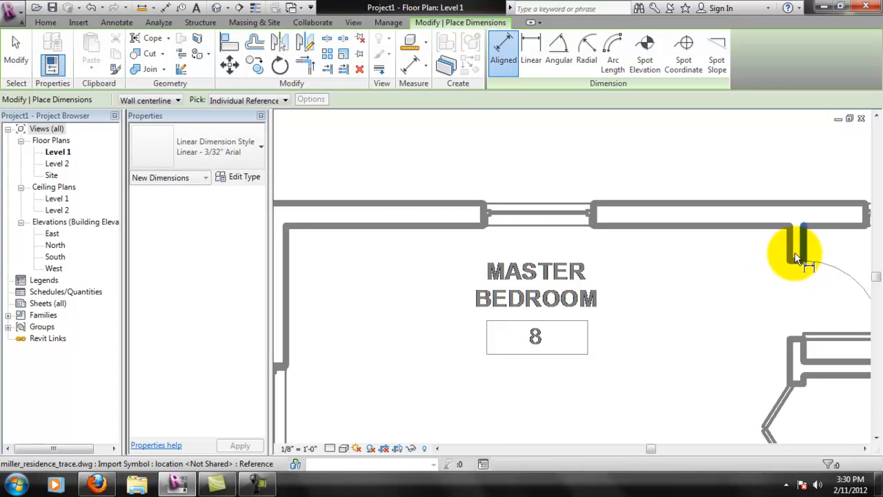
Measure the thickness of the interior wall stub between the Master Bedroom and Powder Room with a temporary aligned dimension
click(794, 245)
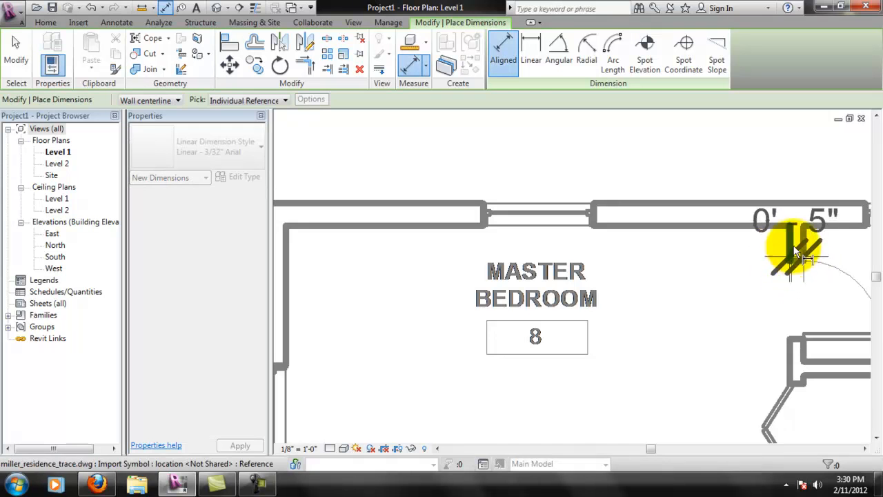
key(Escape)
scroll(552, 297, up, 1)
scroll(562, 300, up, 1)
scroll(572, 290, down, 4)
key(Escape)
Start the Wall command and choose the Basic Wall type Generic - 8"
click(46, 22)
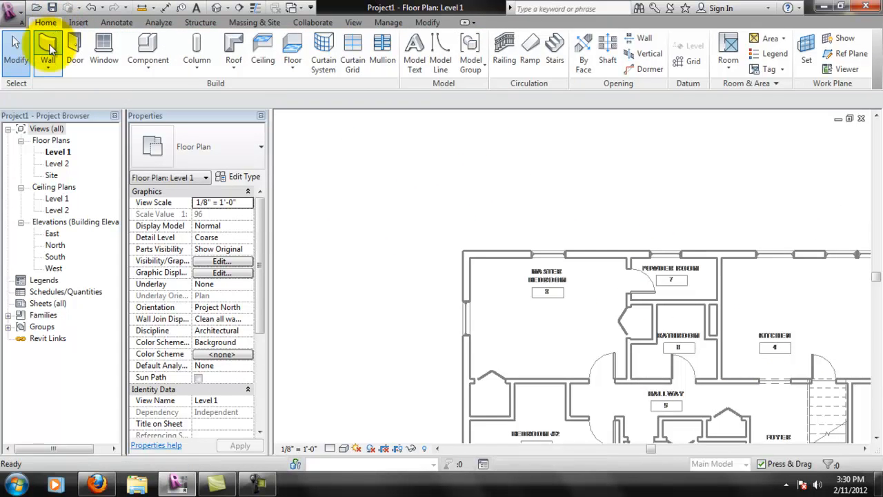
click(48, 45)
click(241, 158)
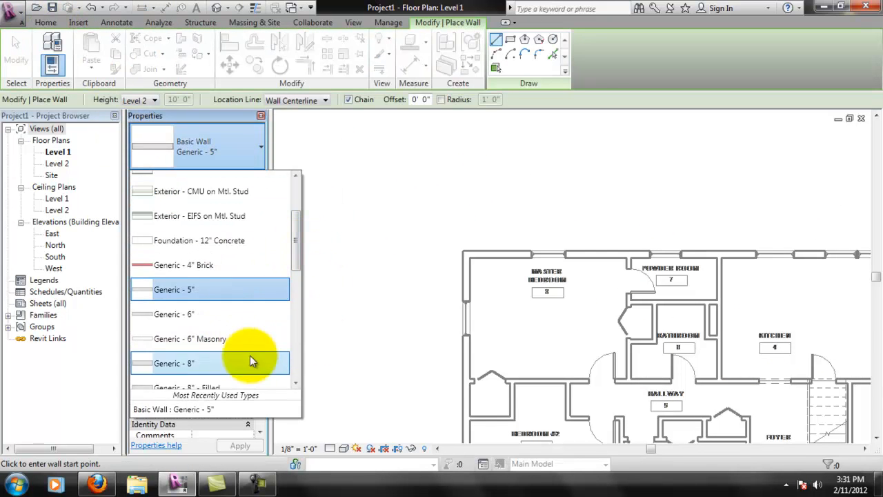
drag(300, 256, 298, 275)
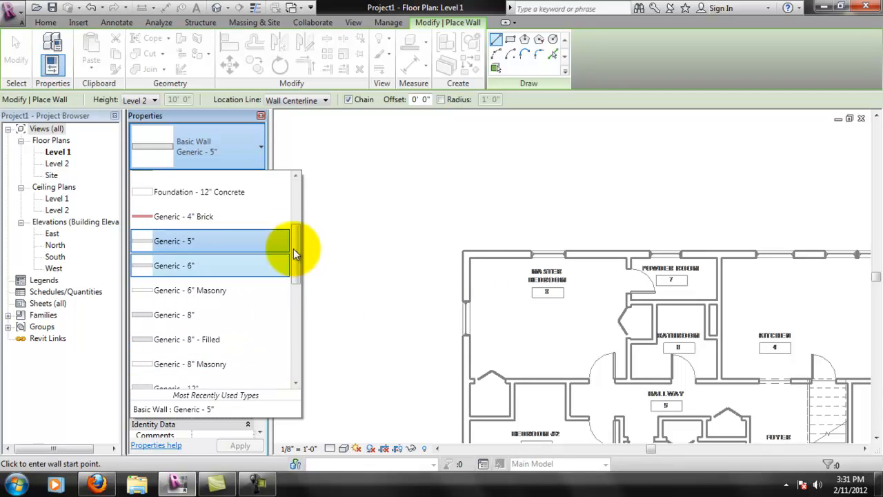
drag(299, 258, 297, 270)
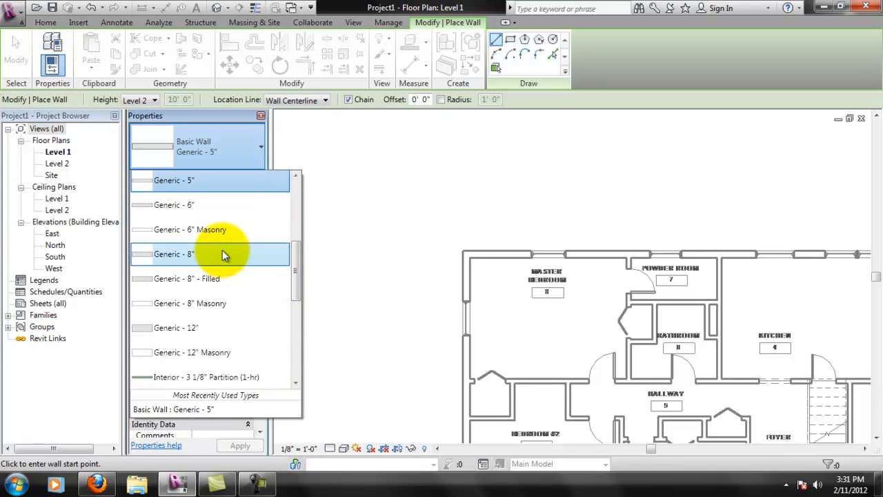
drag(294, 256, 299, 276)
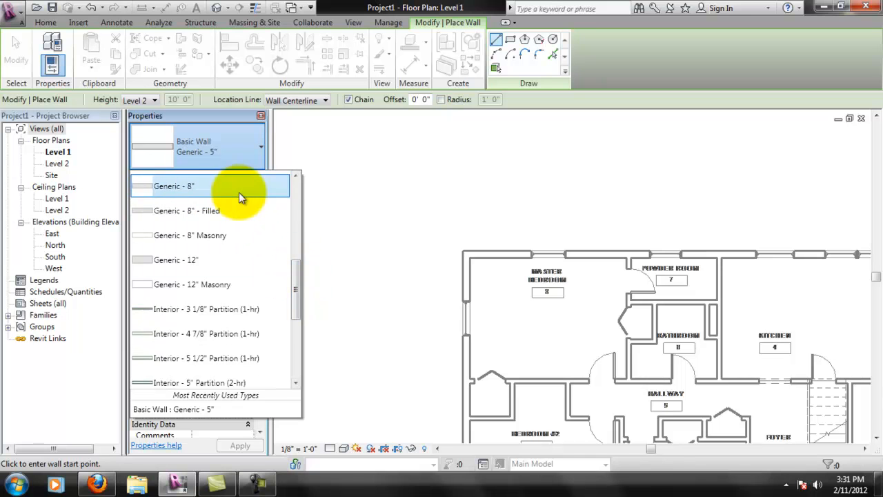
Try to trace the exterior wall from the Master Bedroom's outer corner to its upper window with the location line at Wall Centerline
scroll(547, 286, up, 2)
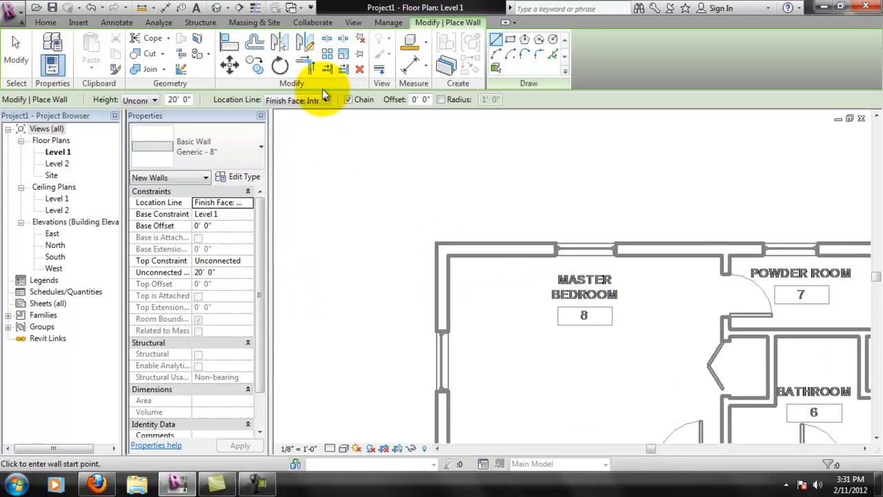
click(325, 100)
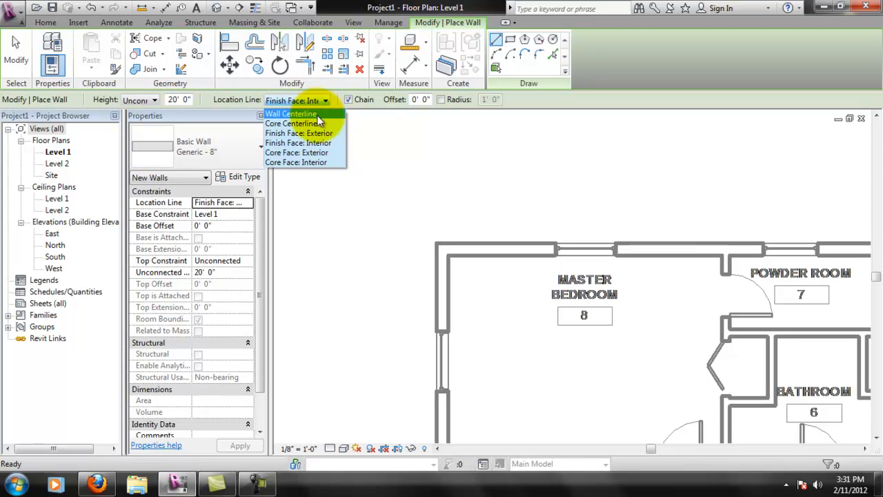
click(316, 115)
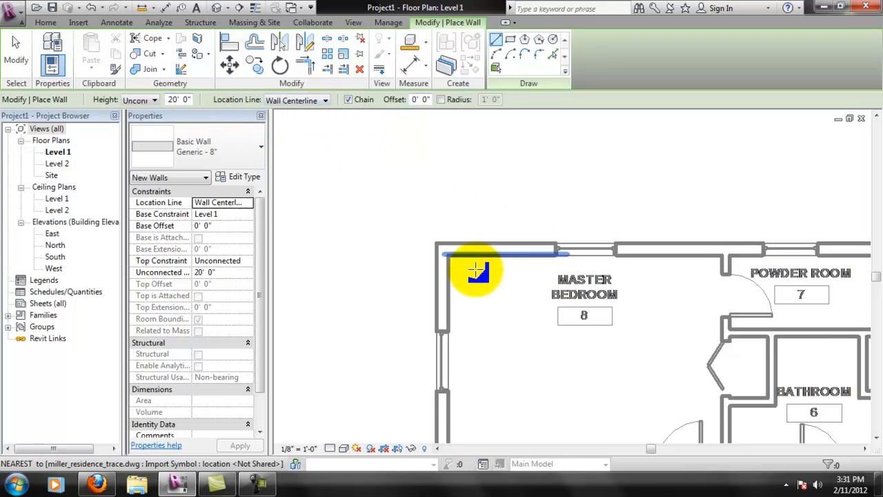
scroll(459, 269, up, 2)
scroll(455, 272, up, 1)
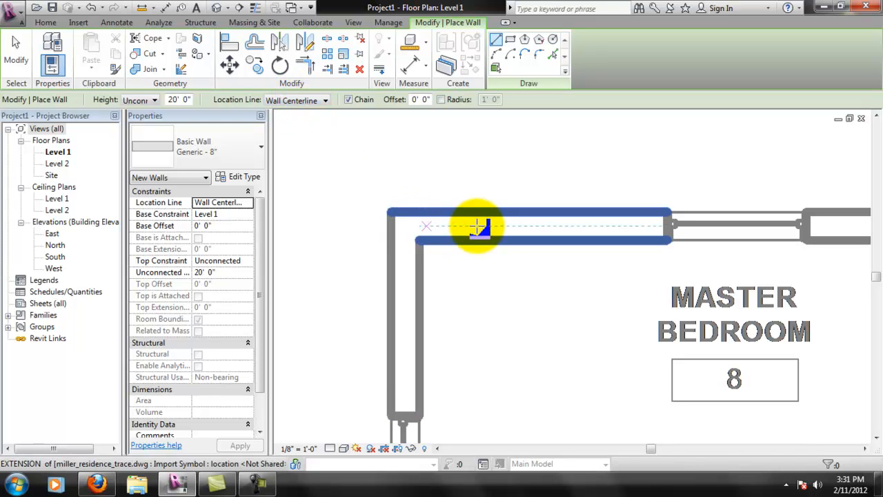
click(406, 226)
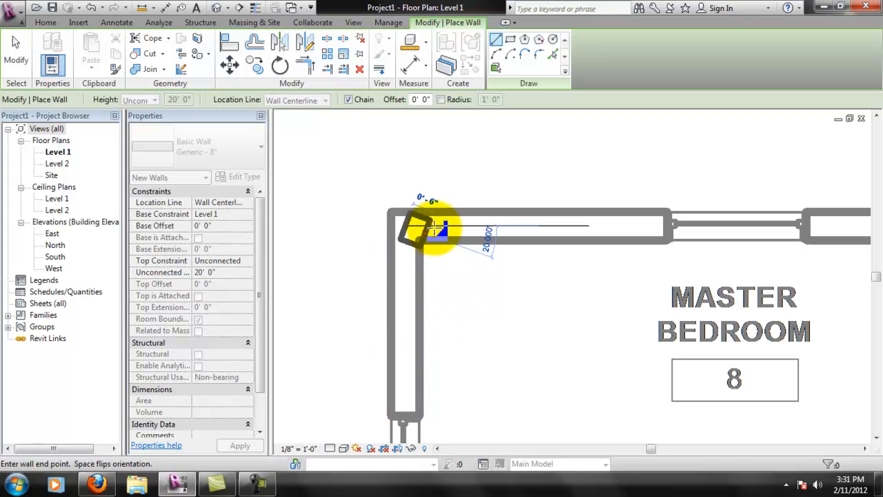
click(671, 219)
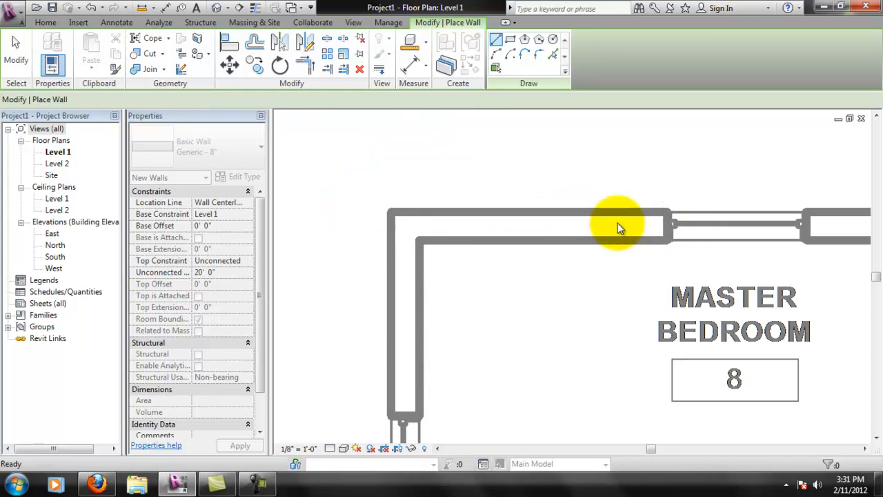
key(Escape)
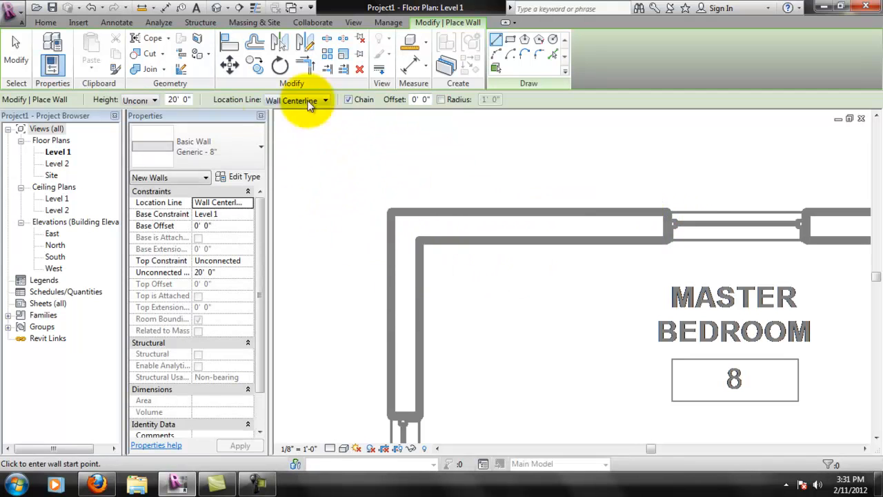
Set the location line to Finish Face: Interior and start the wall at the Master Bedroom's inner corner
click(324, 101)
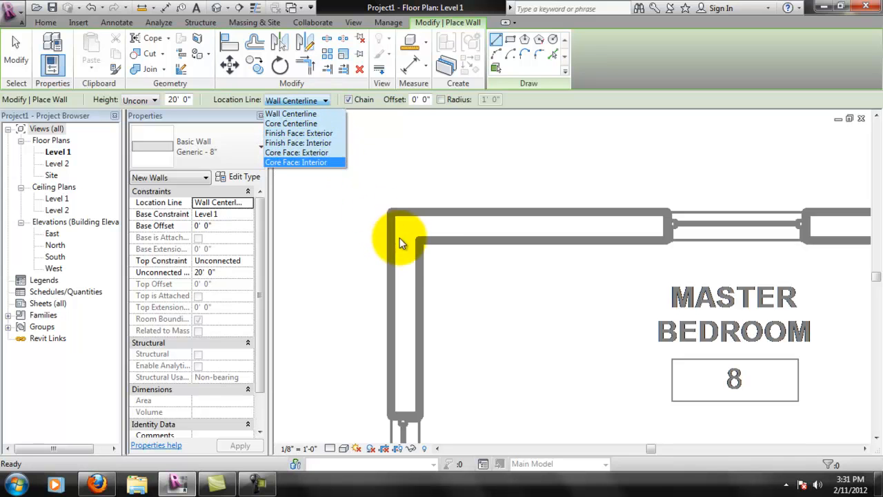
click(303, 143)
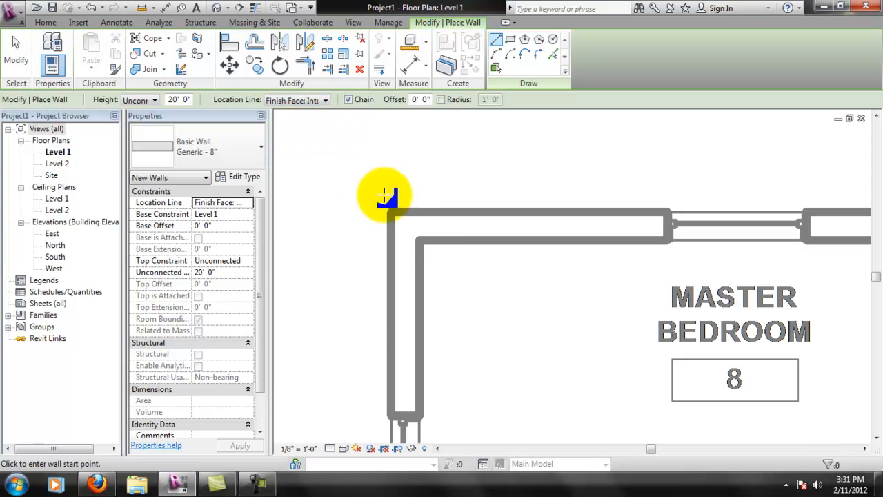
click(425, 242)
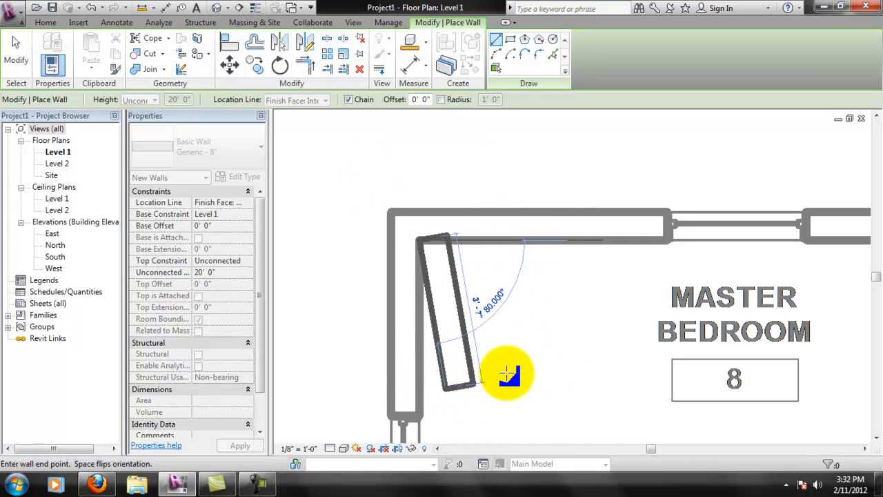
Flip the pending wall's orientation so its thickness lies outside the Master Bedroom's interior face, and abandon the unfinished segment
key(space)
key(space)
key(space)
key(space)
key(space)
key(space)
key(space)
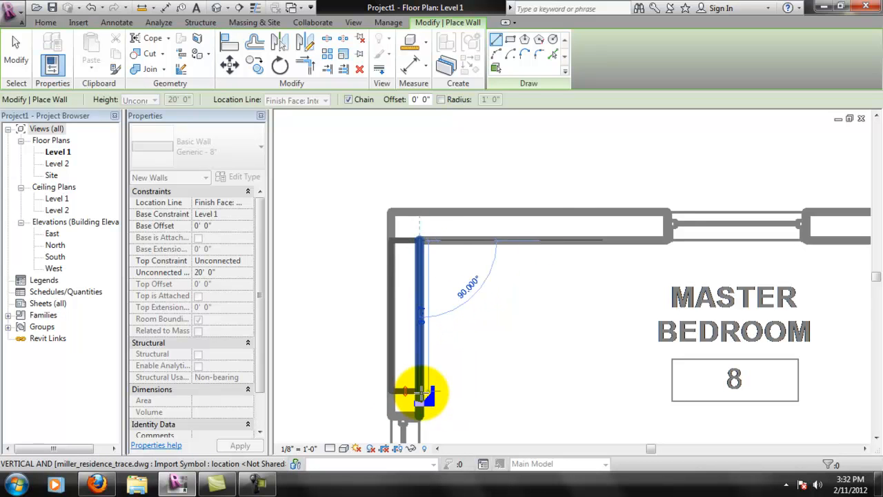
key(space)
key(space)
key(space)
key(space)
key(space)
key(space)
key(space)
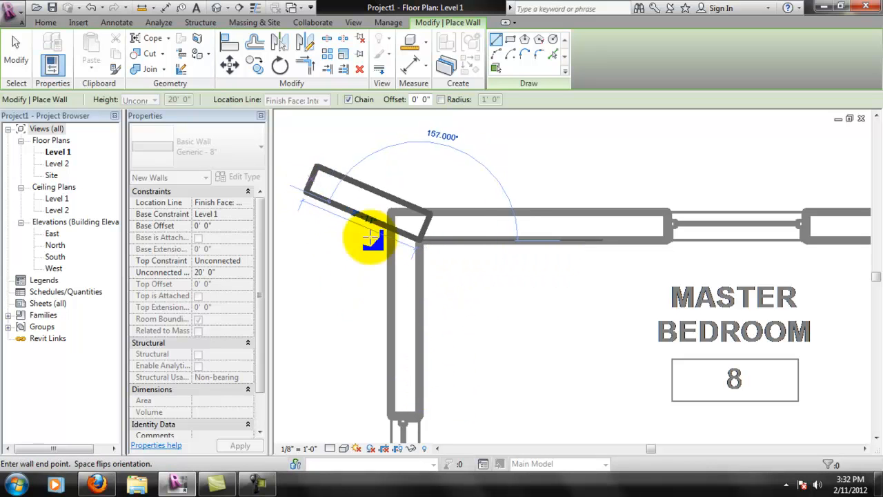
scroll(433, 356, down, 1)
scroll(436, 363, down, 3)
scroll(439, 371, up, 5)
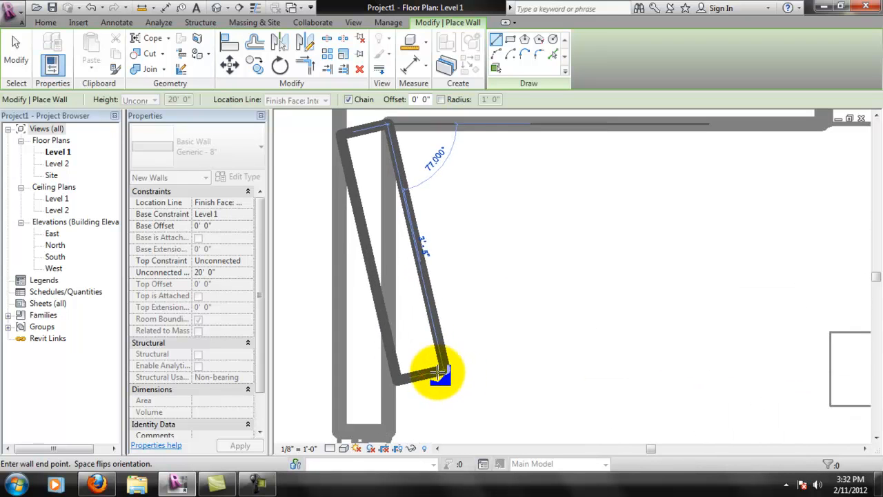
scroll(439, 371, down, 5)
scroll(417, 296, down, 6)
middle_drag(456, 376, 448, 298)
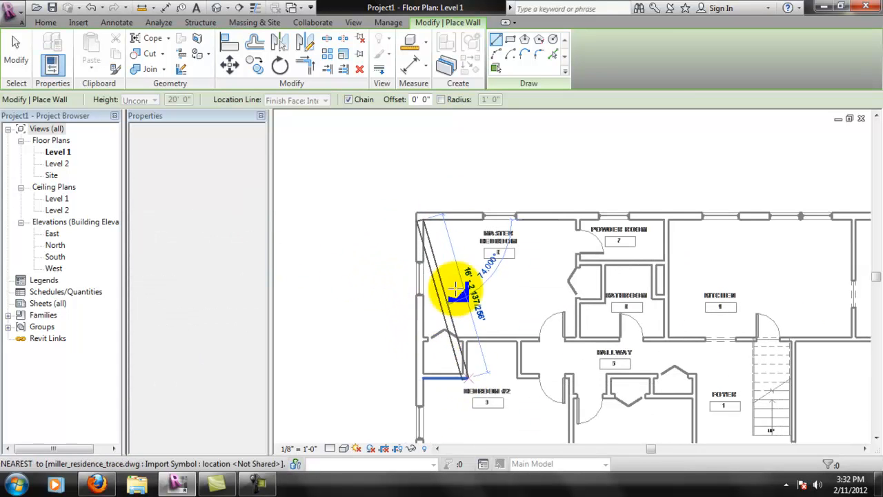
key(Escape)
Set the height of the new walls to Level 2 instead of Unconnected
scroll(449, 227, up, 1)
scroll(414, 198, up, 2)
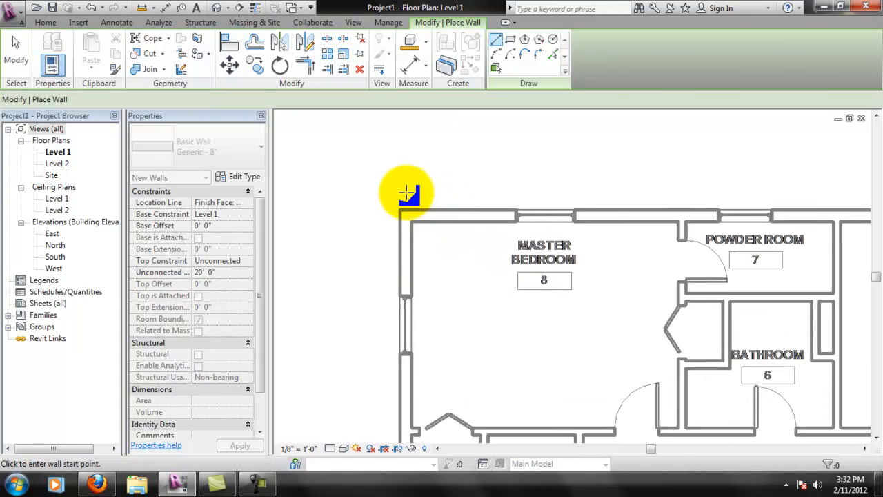
scroll(411, 200, up, 1)
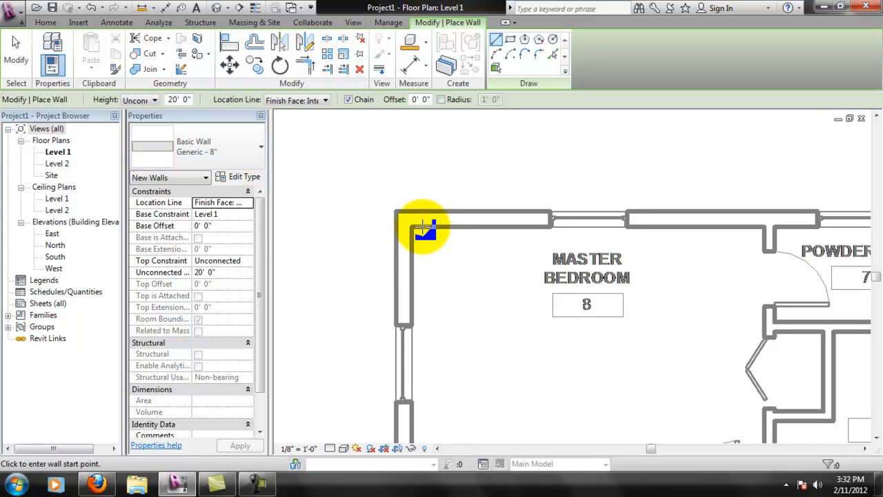
drag(191, 101, 152, 100)
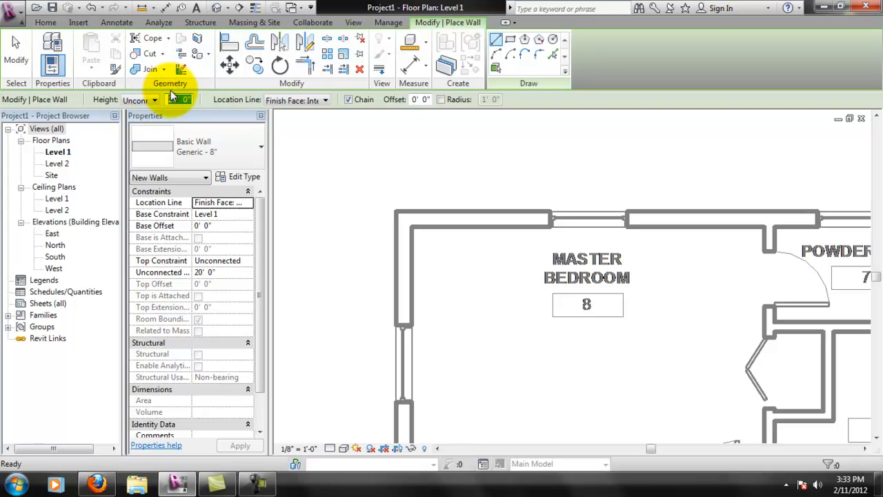
click(154, 101)
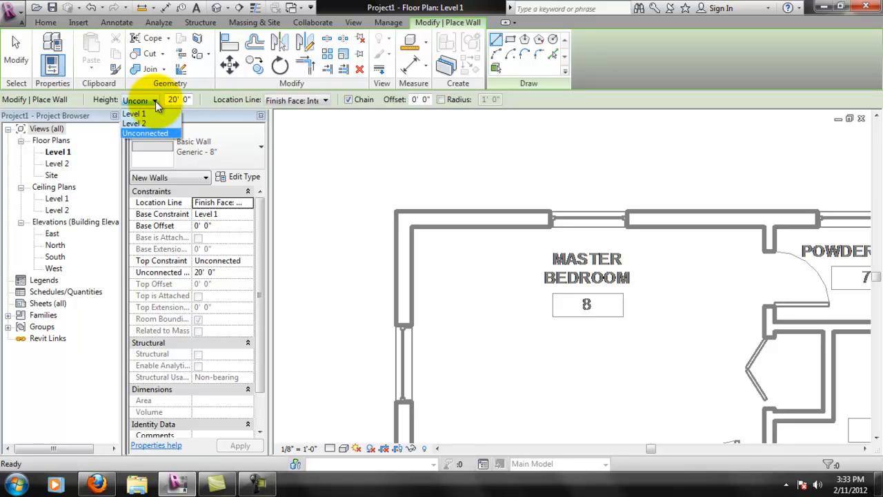
click(152, 123)
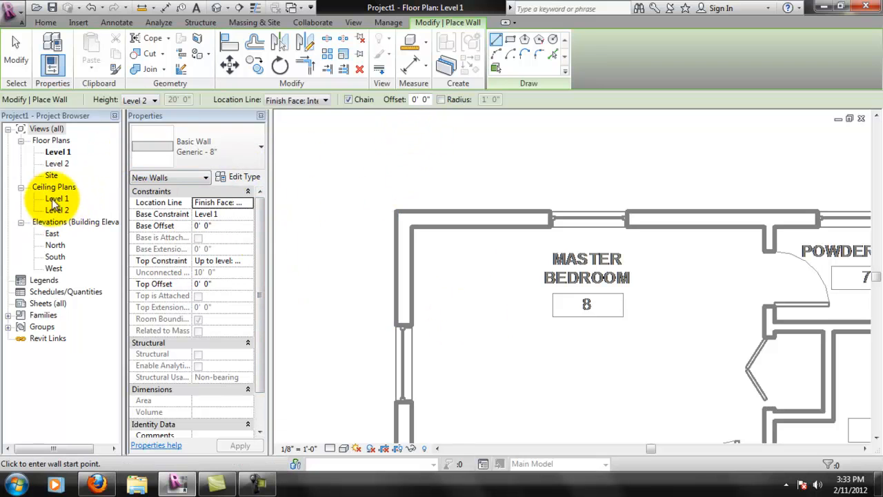
Check the heights of Level 1 and Level 2 in the East elevation and return to the Level 1 floor plan
double_click(52, 234)
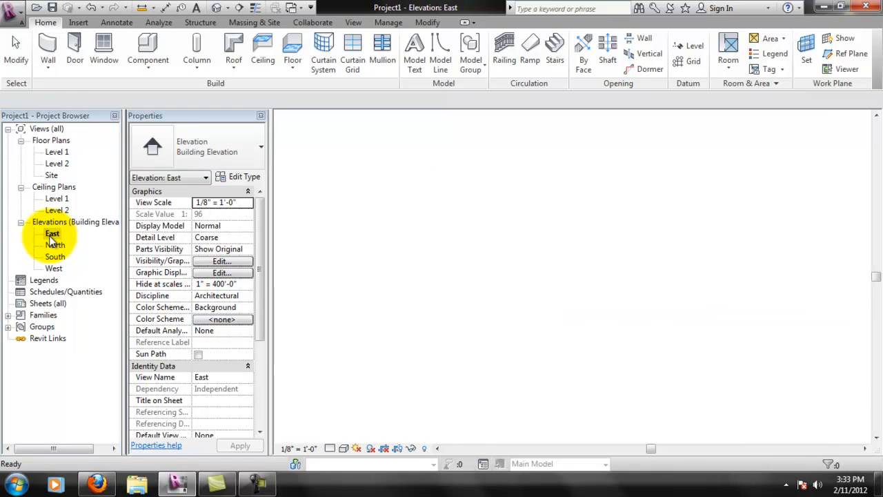
scroll(828, 290, up, 2)
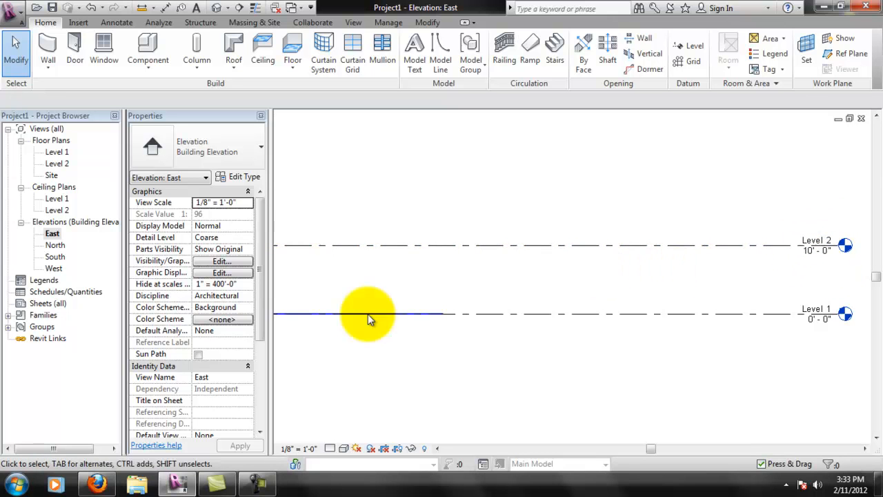
double_click(56, 152)
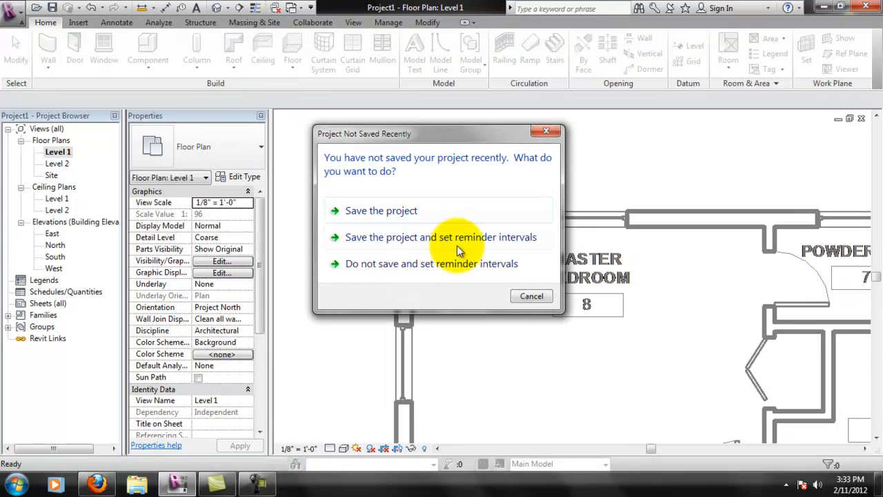
Save the project under the file name Miller_Residence
click(426, 213)
click(489, 83)
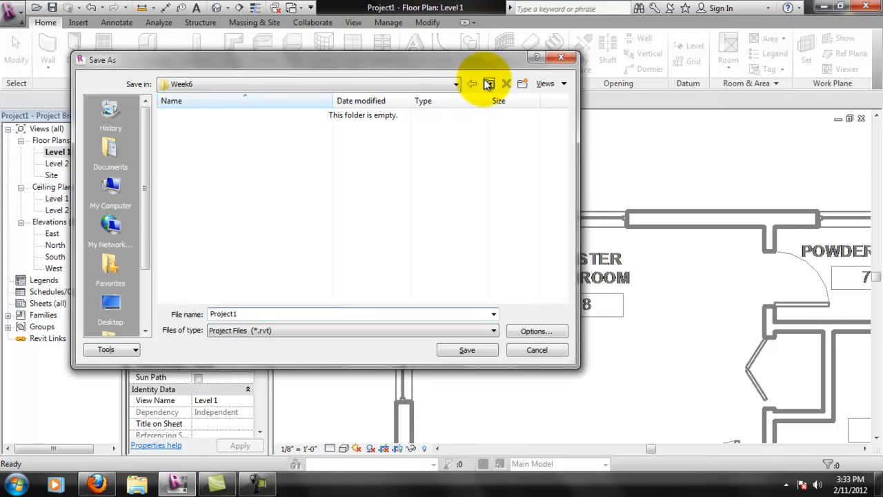
double_click(201, 178)
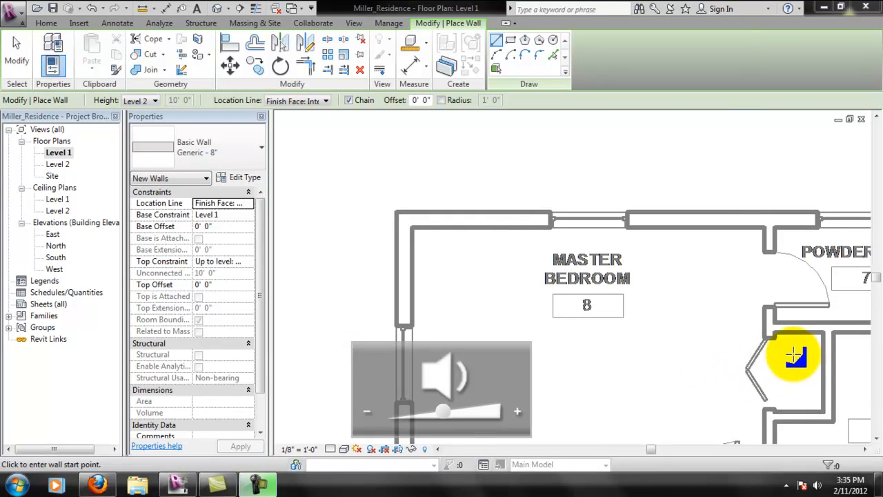
Trace the exterior side wall from the Master Bedroom's inner corner down to the lower inner corner of Bedroom #2
click(866, 449)
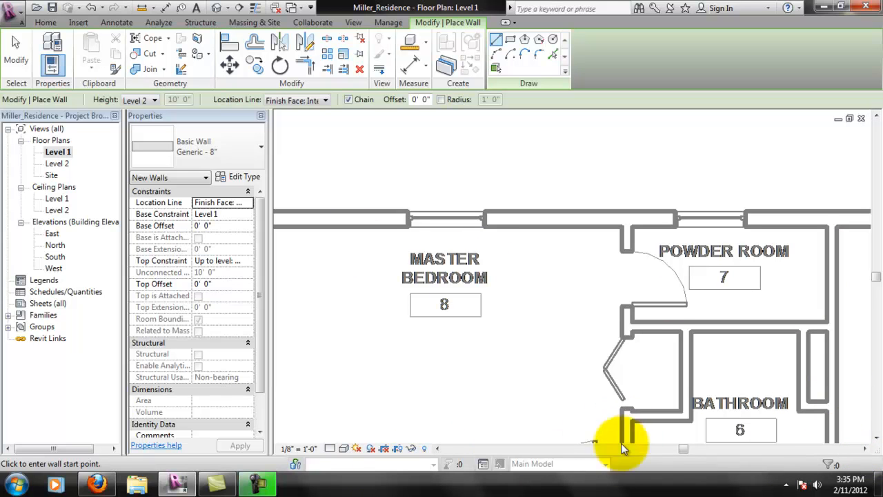
click(438, 448)
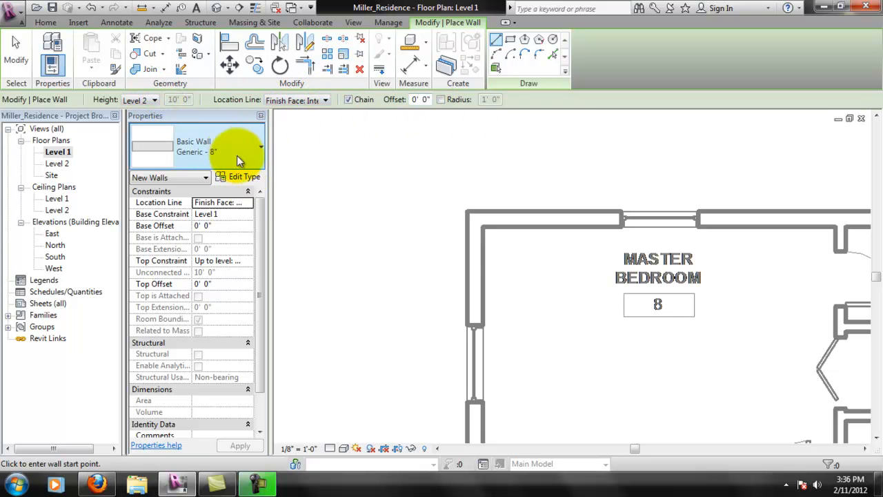
click(484, 226)
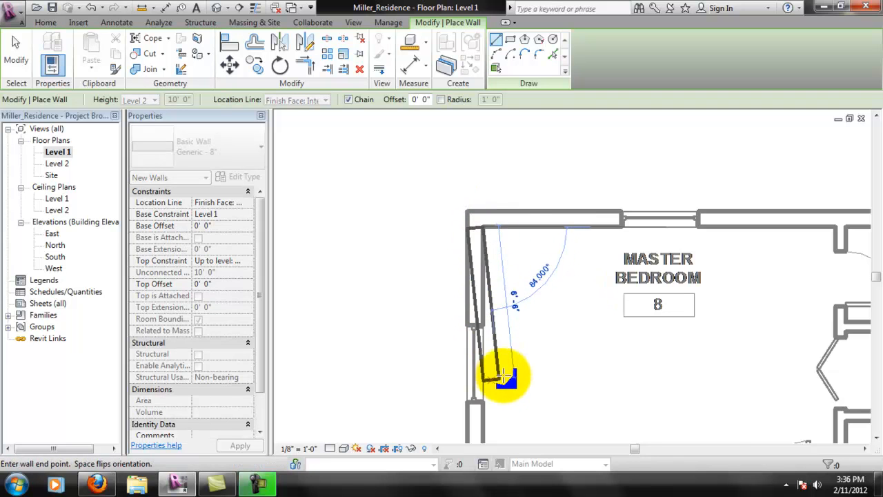
scroll(503, 373, down, 1)
scroll(505, 348, down, 2)
middle_drag(620, 364, 565, 195)
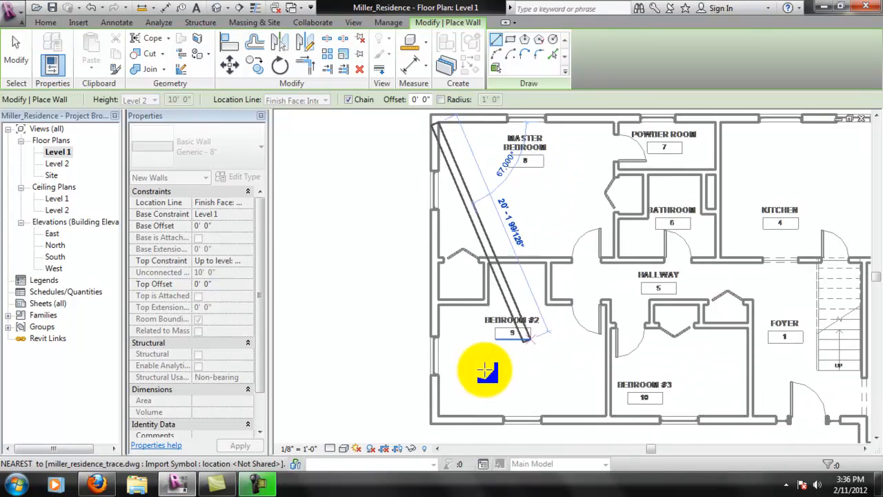
click(438, 418)
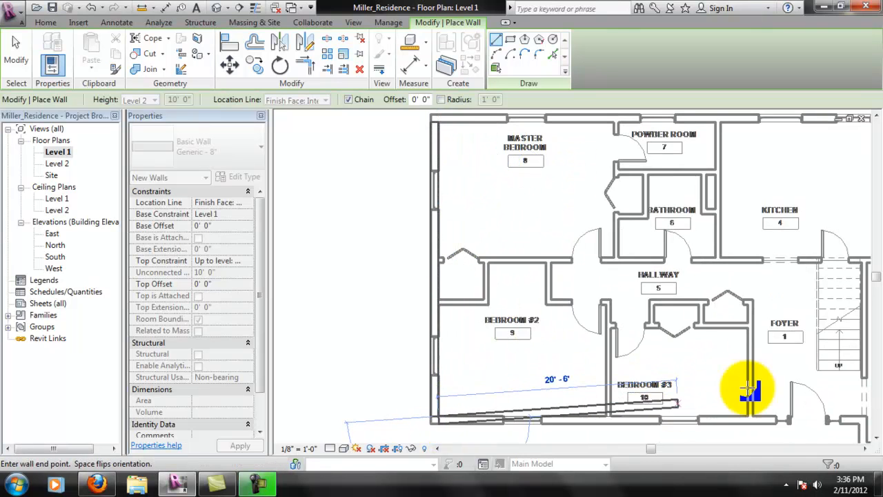
Continue the wall below Bedroom #3 and the Foyer to the Living Room, adding the 2' 3" jog down to its inner corner
middle_drag(691, 379, 592, 349)
scroll(686, 370, up, 4)
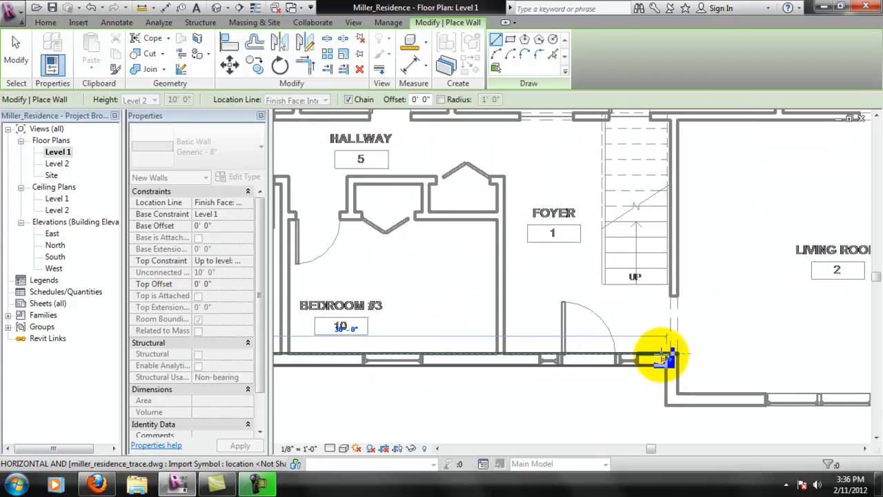
click(678, 355)
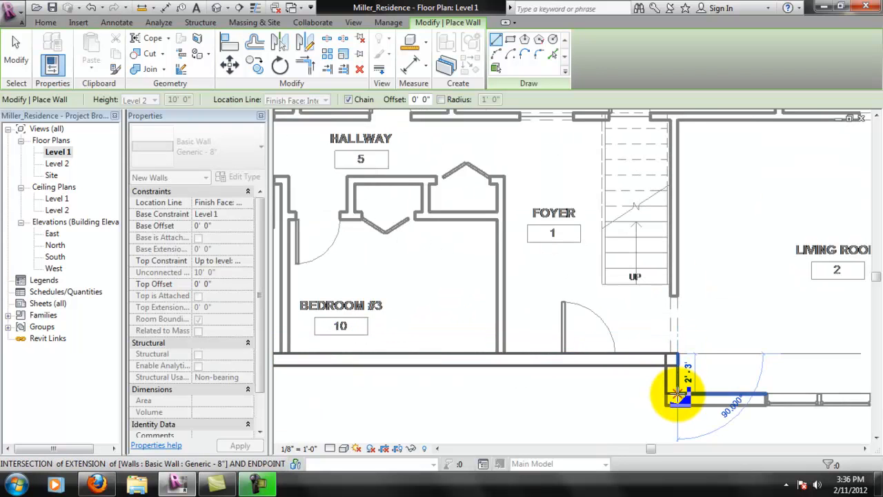
click(678, 394)
Trace the Living Room's 19' 0" front wall and the outer side wall up to the Dining Room's upper inner corner
middle_drag(777, 388, 500, 355)
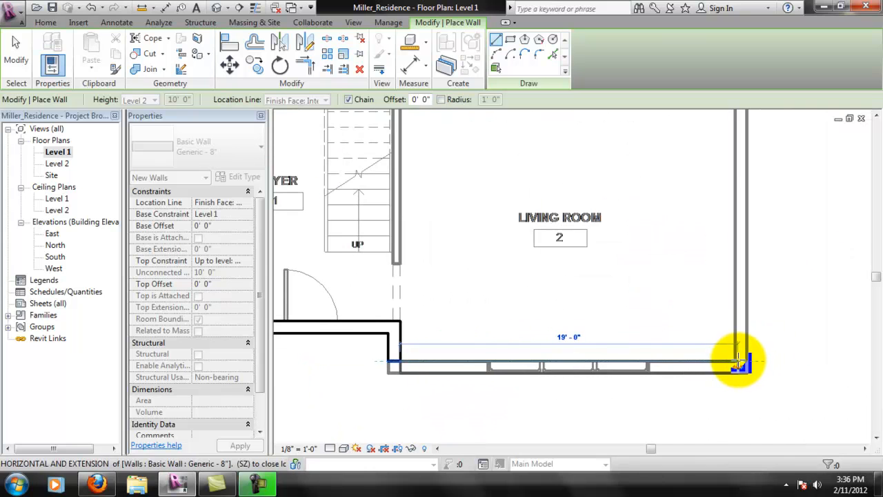
click(737, 360)
middle_drag(780, 197, 753, 250)
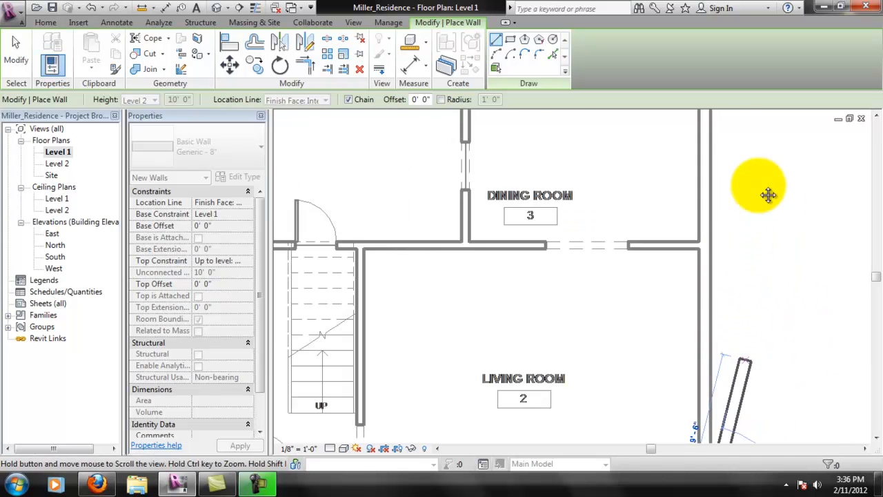
middle_drag(744, 187, 745, 257)
scroll(690, 215, up, 2)
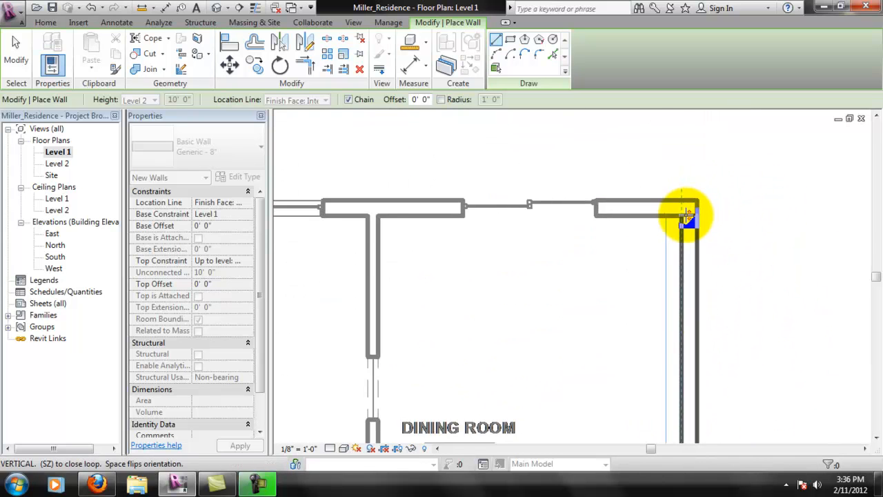
click(682, 216)
Close the exterior wall loop along the back of the house, ending at the Master Bedroom's inner corner
middle_drag(514, 238, 666, 231)
middle_drag(479, 261, 595, 274)
scroll(513, 286, down, 5)
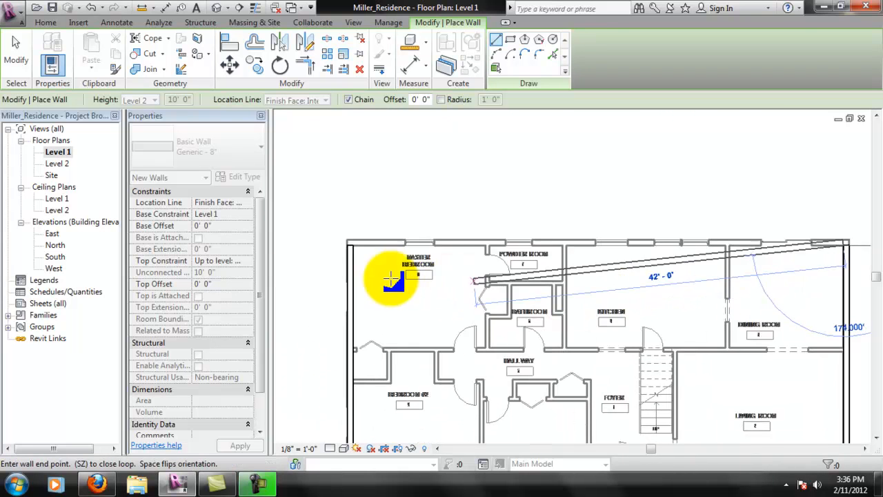
scroll(378, 246, up, 5)
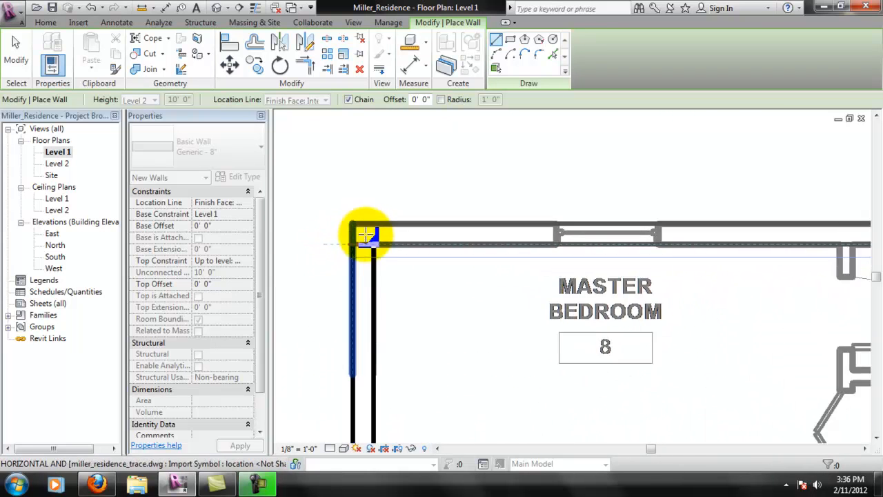
click(377, 247)
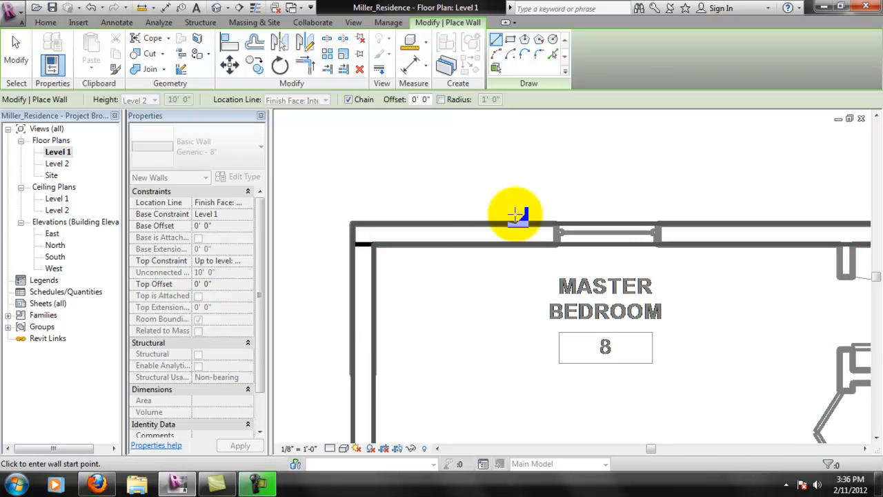
Inspect the Master Bedroom corner join and the whole exterior wall outline against the linked floor plan
scroll(371, 236, up, 2)
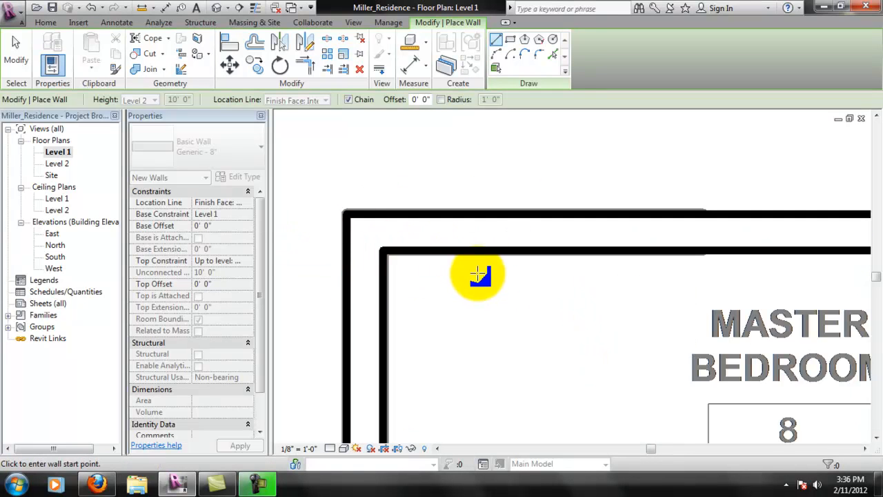
scroll(476, 265, down, 5)
scroll(686, 355, down, 2)
middle_drag(796, 354, 592, 236)
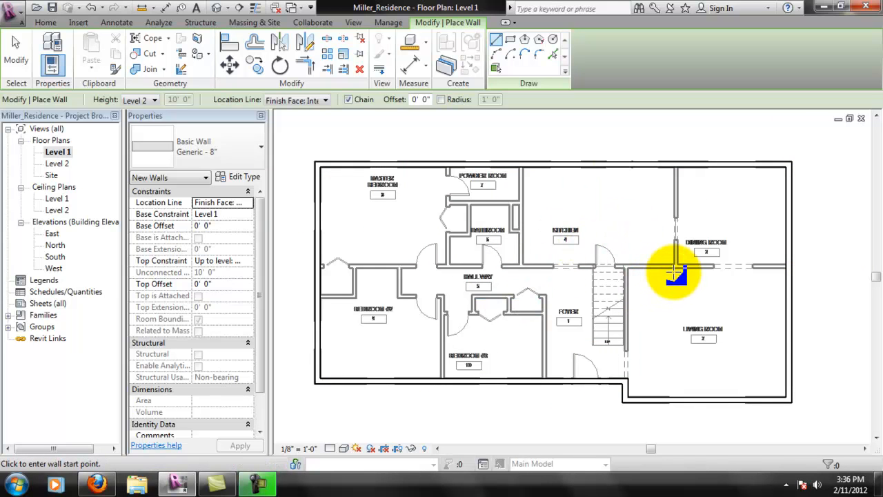
scroll(638, 173, up, 1)
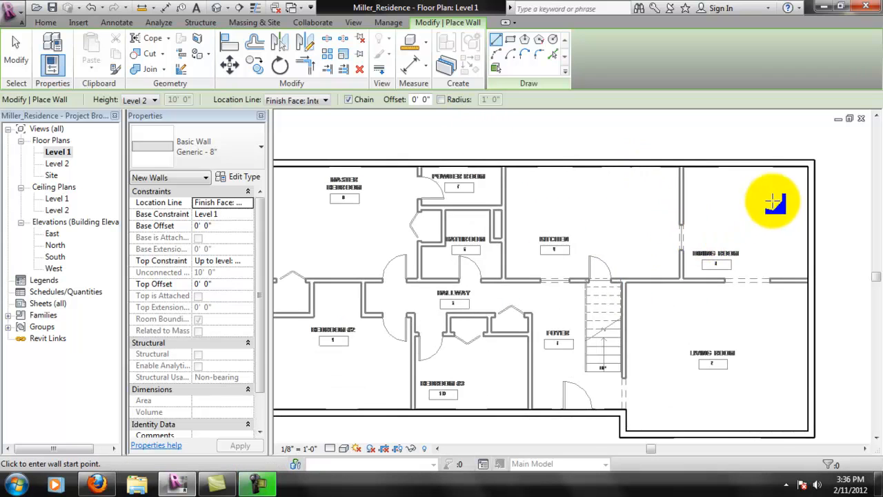
scroll(772, 309, up, 1)
middle_drag(510, 307, 663, 292)
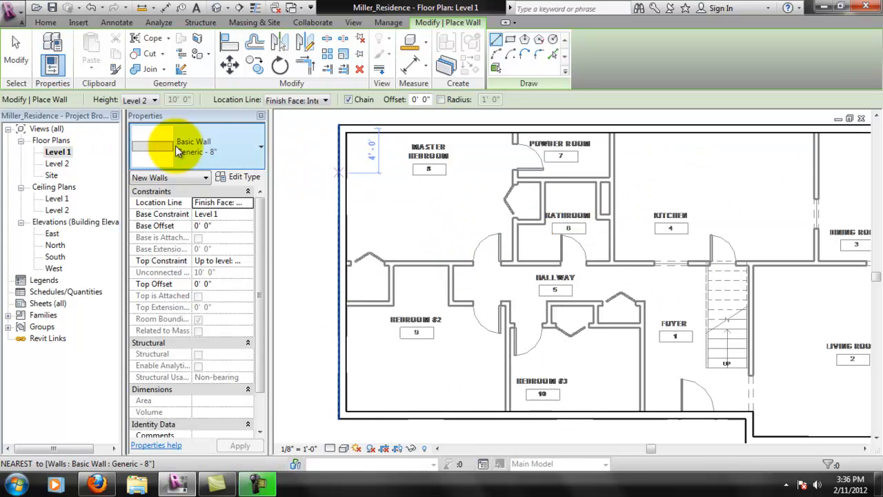
Restart the Wall tool with the Basic Wall Generic - 5" type and Wall Centerline as the location line
key(Escape)
key(Escape)
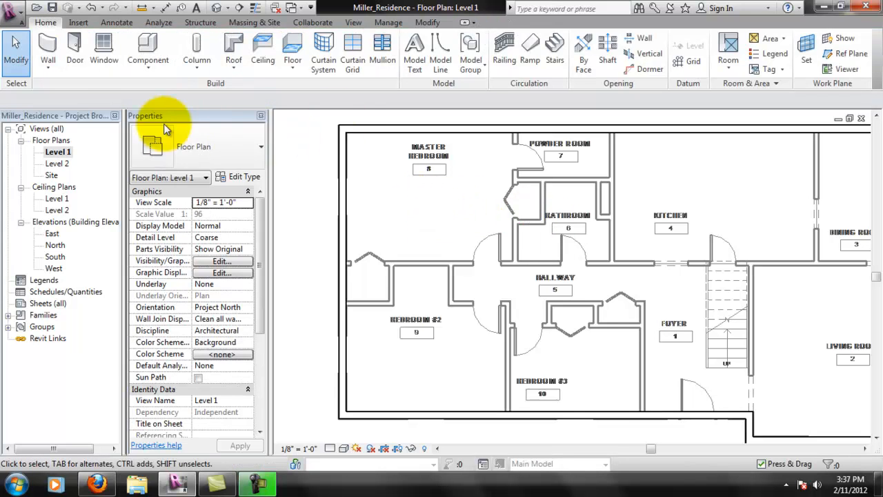
click(47, 48)
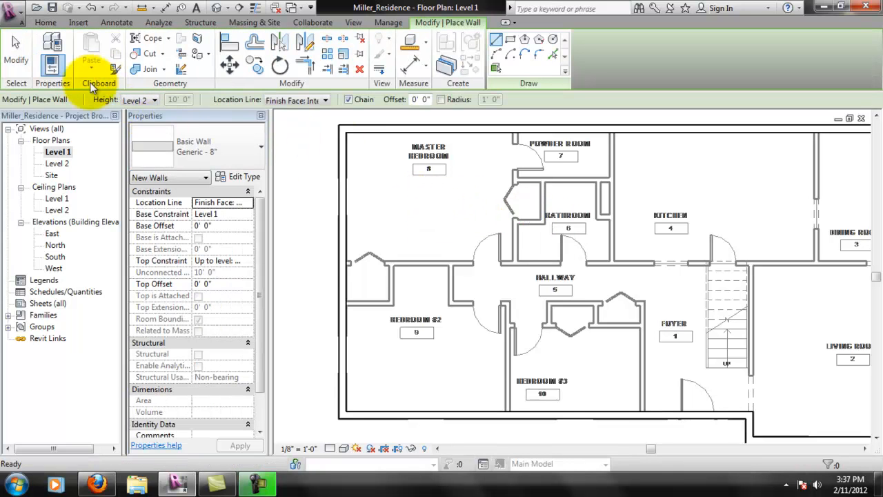
click(217, 147)
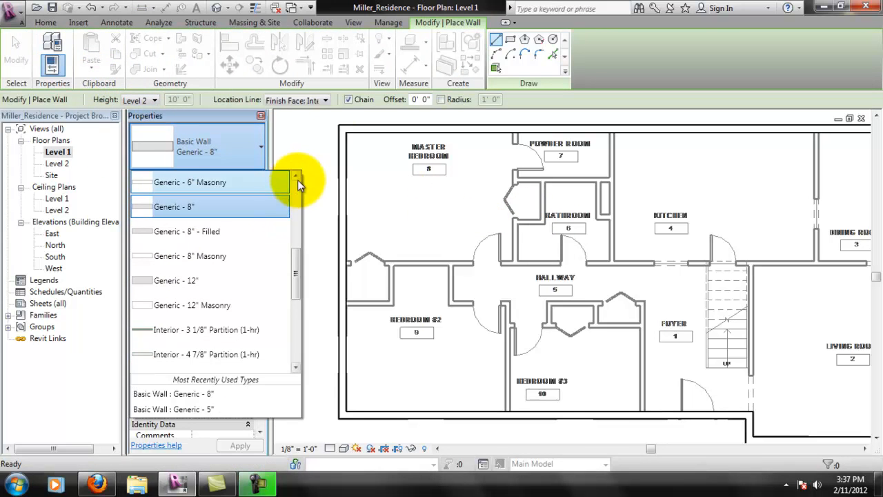
click(297, 177)
click(296, 177)
click(297, 177)
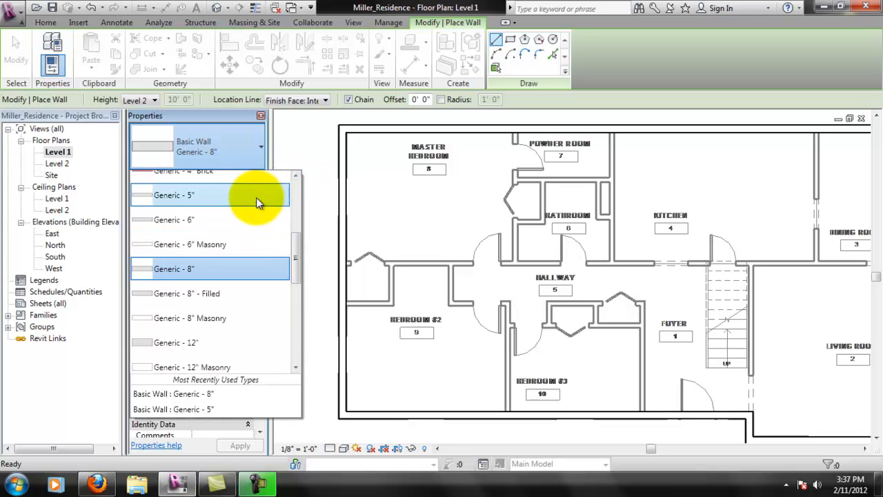
click(256, 199)
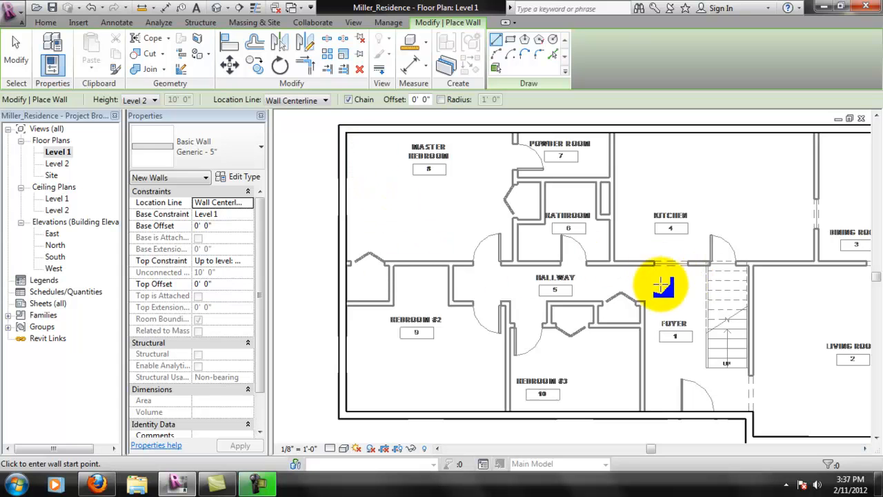
Trace the 55' 5 1/2" interior wall from the exterior wall at the Master Bedroom closet to the exterior wall between Dining Room and Living Room
scroll(524, 249, up, 1)
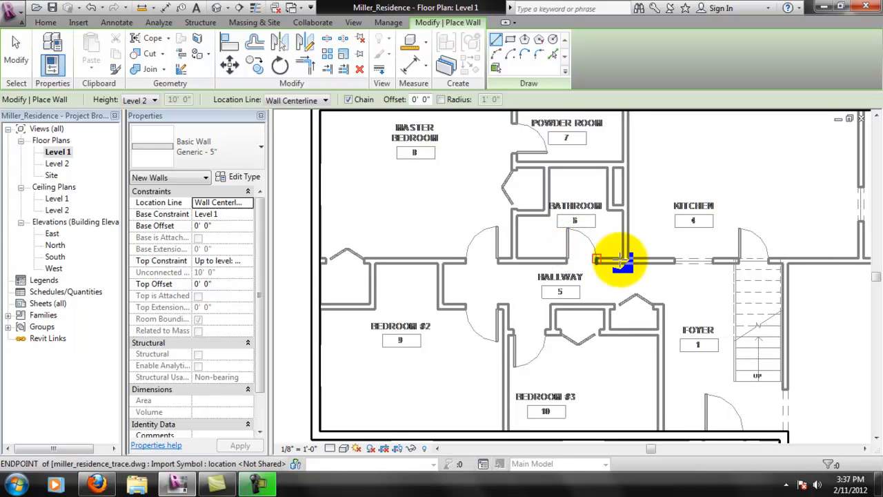
middle_drag(756, 239, 682, 247)
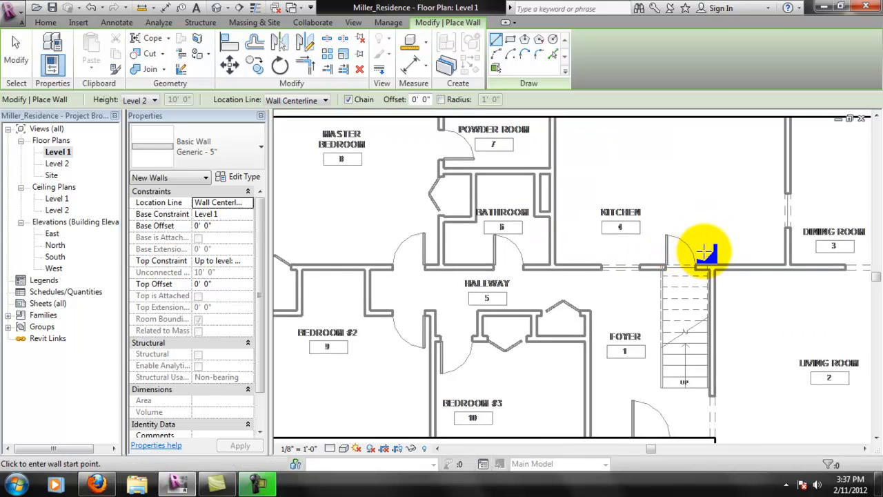
scroll(705, 254, down, 2)
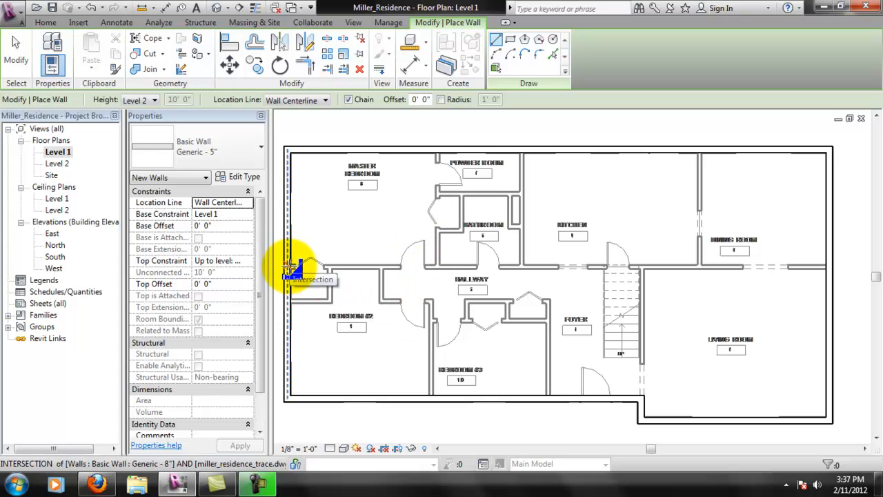
scroll(292, 267, up, 2)
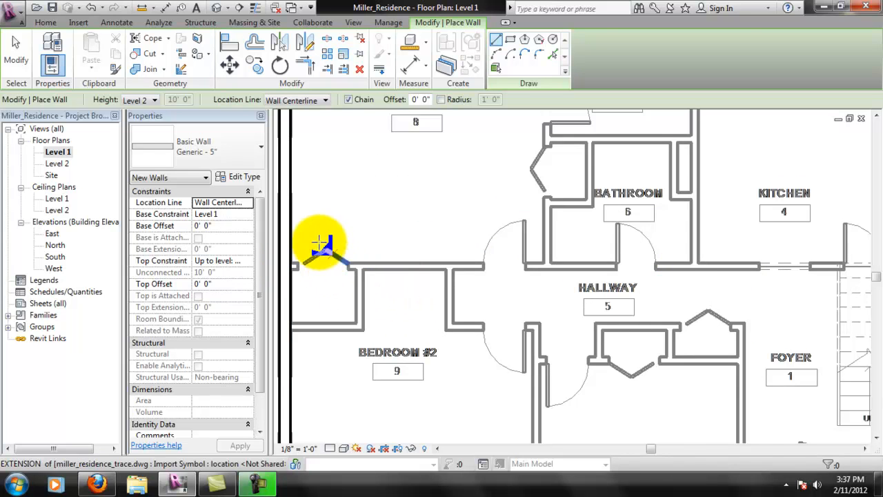
middle_drag(327, 249, 426, 221)
scroll(455, 247, up, 3)
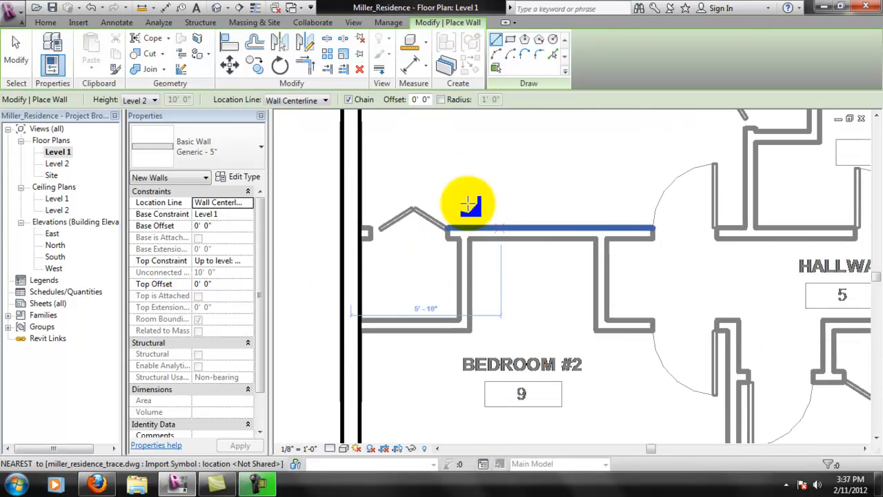
scroll(428, 235, up, 1)
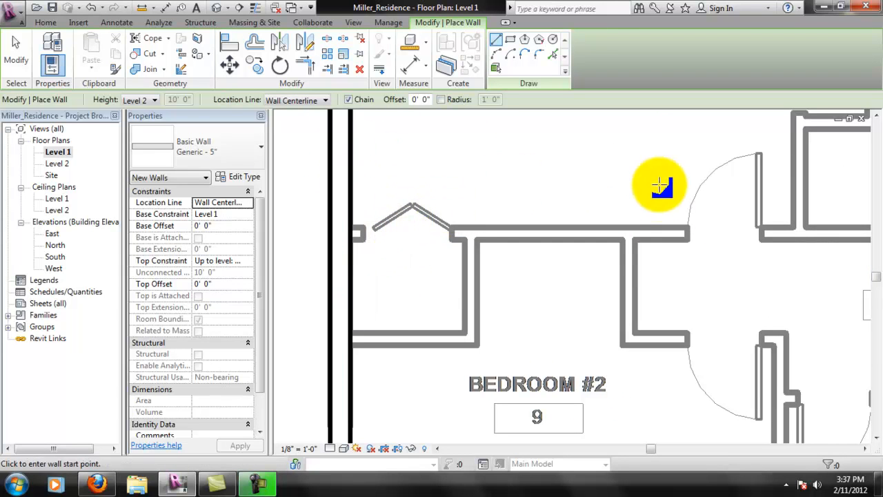
scroll(357, 239, up, 2)
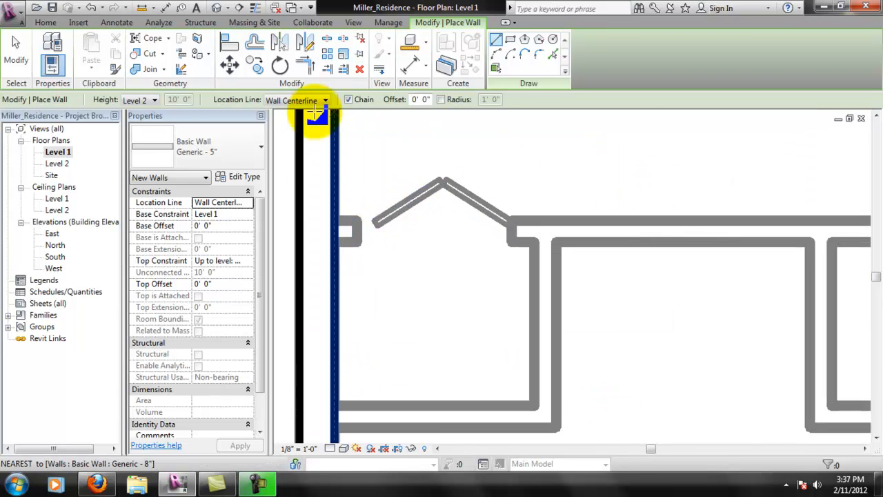
click(340, 233)
scroll(421, 236, down, 4)
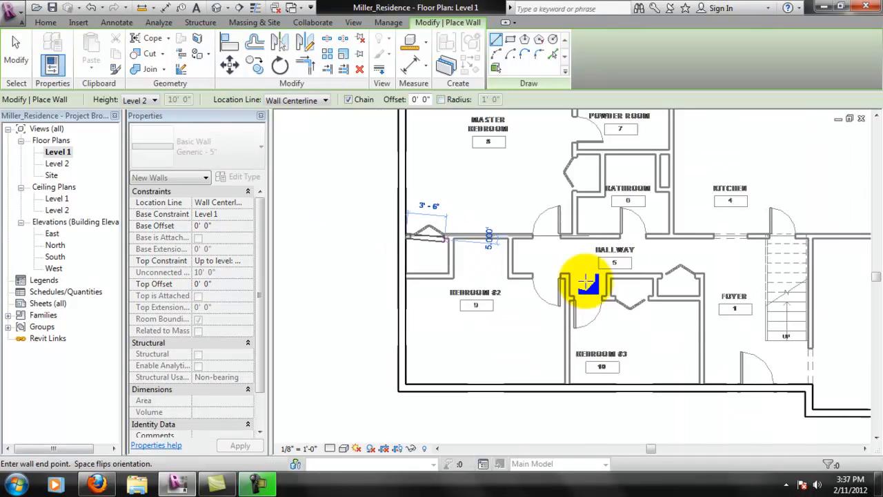
middle_drag(742, 257, 641, 246)
scroll(750, 233, up, 2)
scroll(787, 235, up, 2)
scroll(786, 234, up, 1)
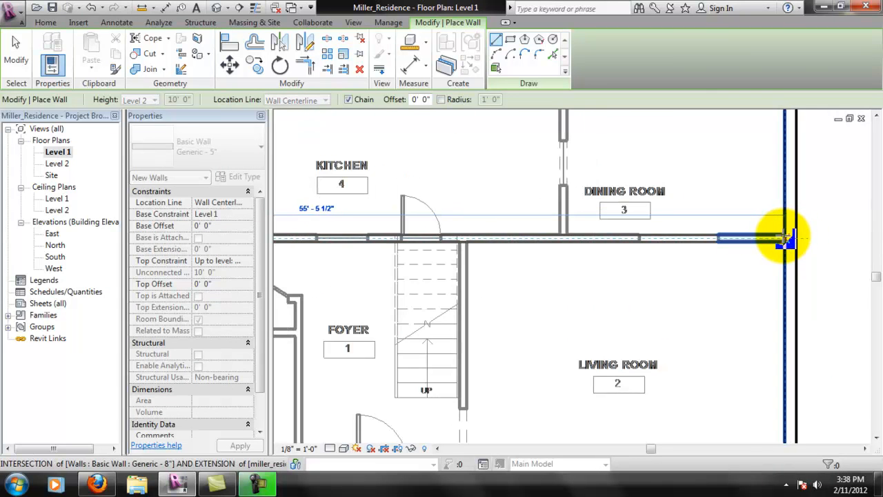
click(786, 239)
scroll(690, 283, down, 5)
key(Escape)
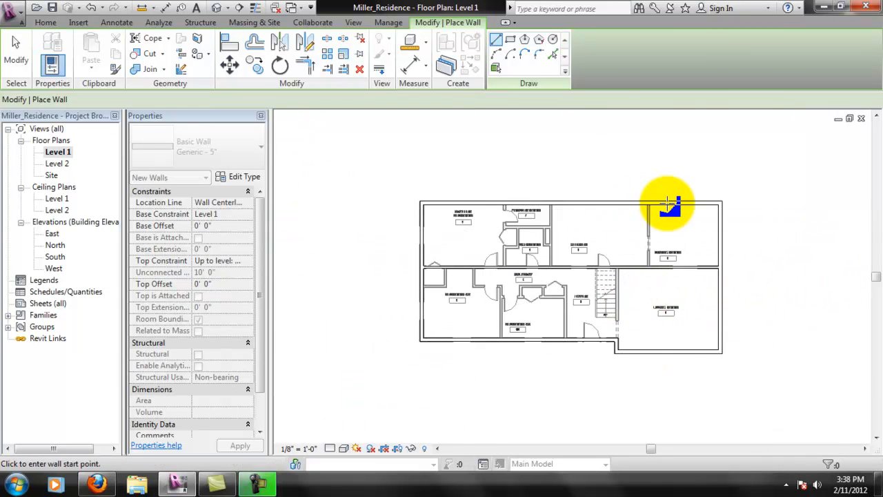
Trace the wall between the Kitchen and Dining Room from the back exterior wall to the long interior wall
scroll(651, 201, up, 4)
scroll(655, 200, up, 2)
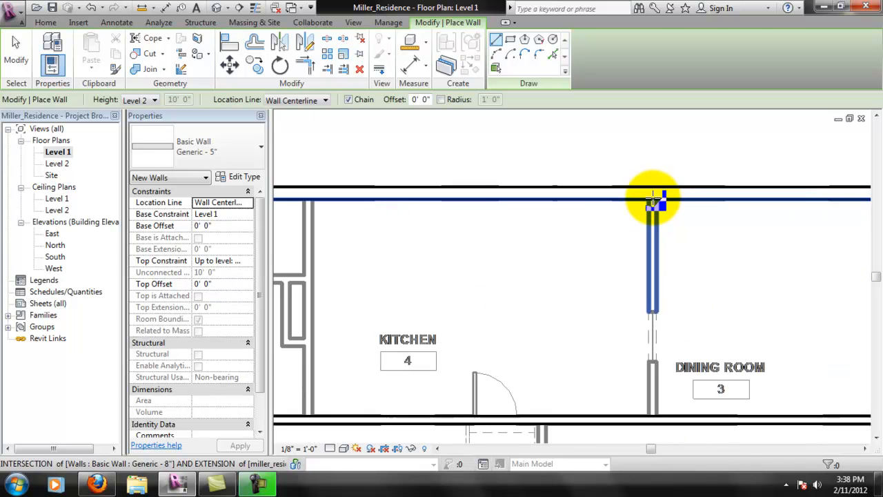
click(653, 200)
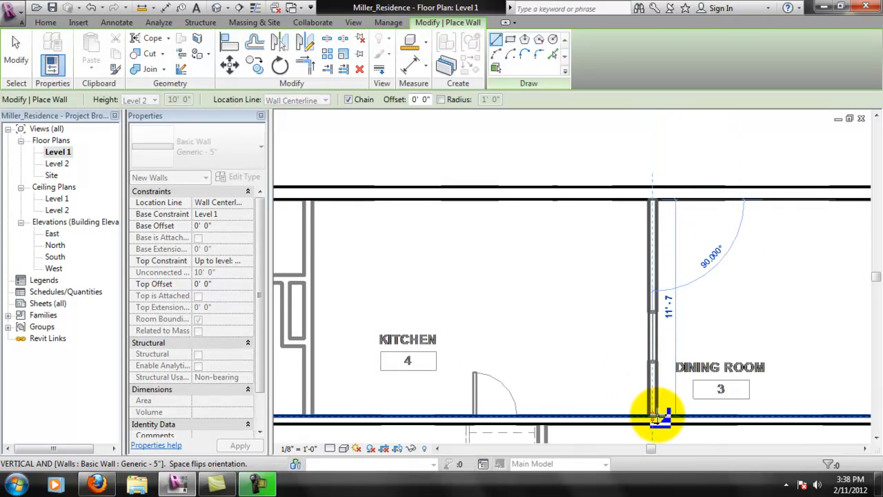
click(659, 417)
key(Escape)
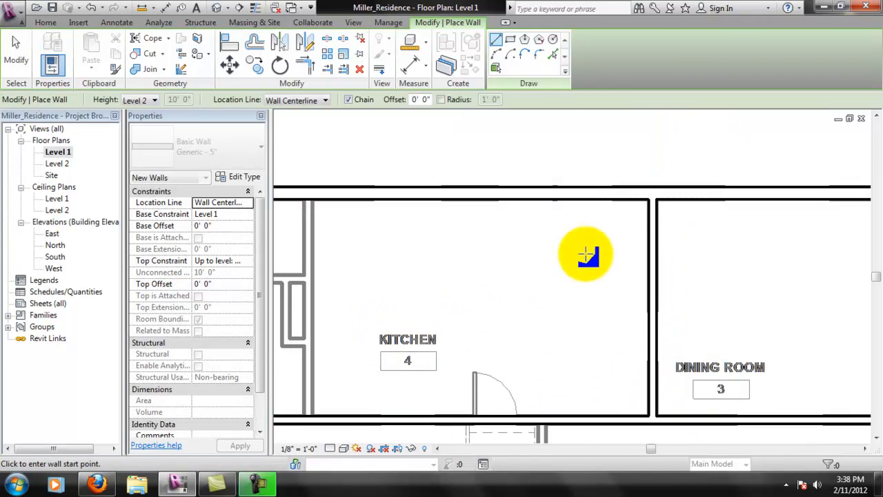
Trace the wall separating the Kitchen from the Powder Room and Bathroom, from the back exterior wall to the hallway wall
middle_drag(527, 285, 721, 200)
middle_drag(472, 153, 473, 167)
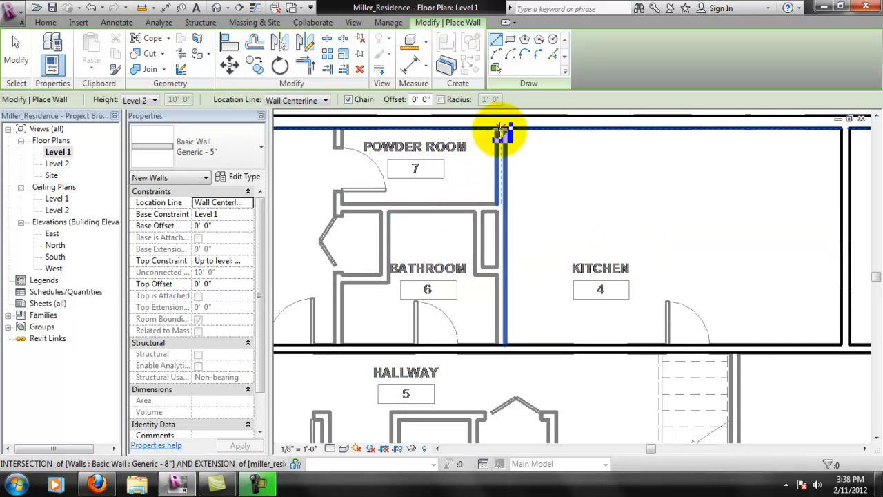
click(502, 133)
click(505, 344)
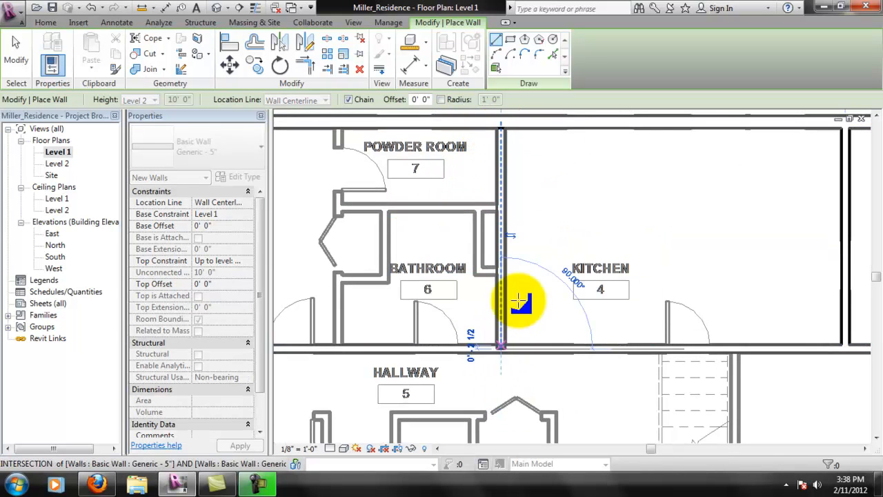
key(Escape)
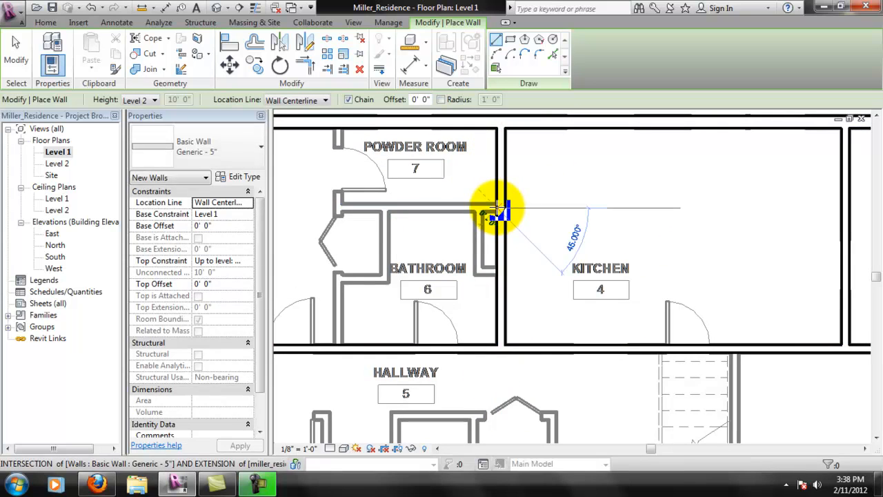
Trace the wall between the Powder Room and Bathroom, plus the wall separating both rooms from the Master Bedroom down to the hallway wall
click(498, 208)
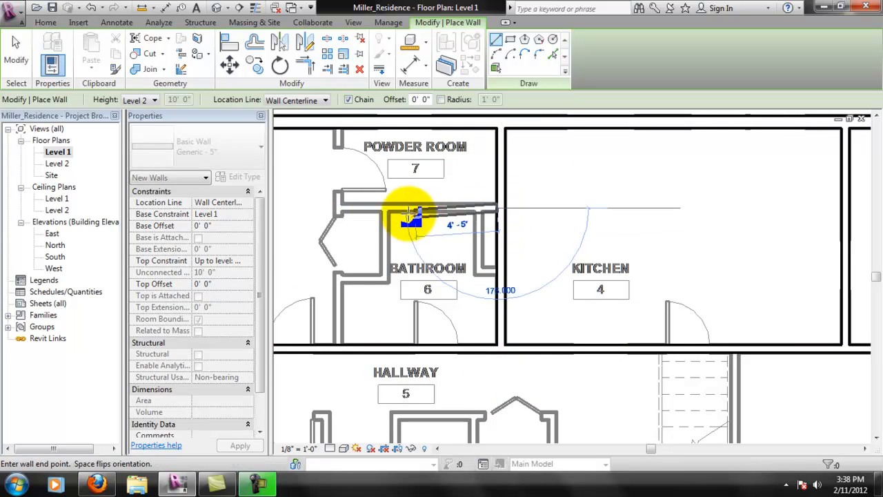
click(338, 207)
key(Escape)
click(339, 132)
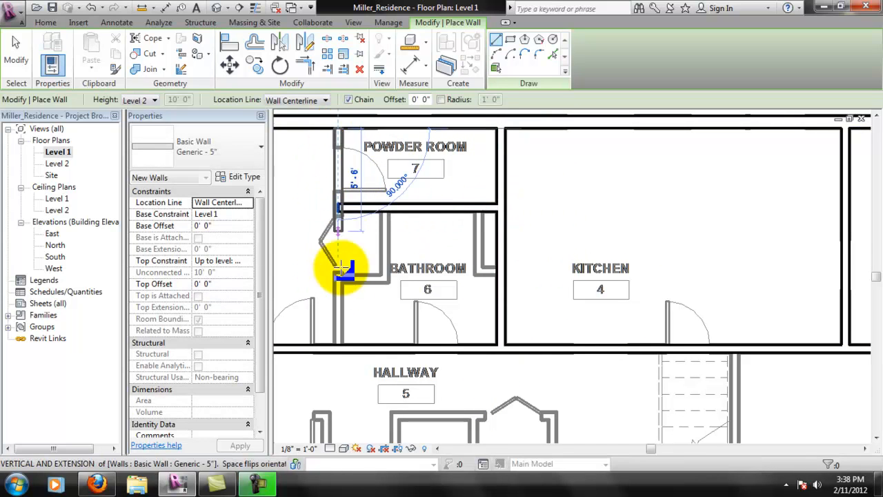
click(338, 345)
key(Escape)
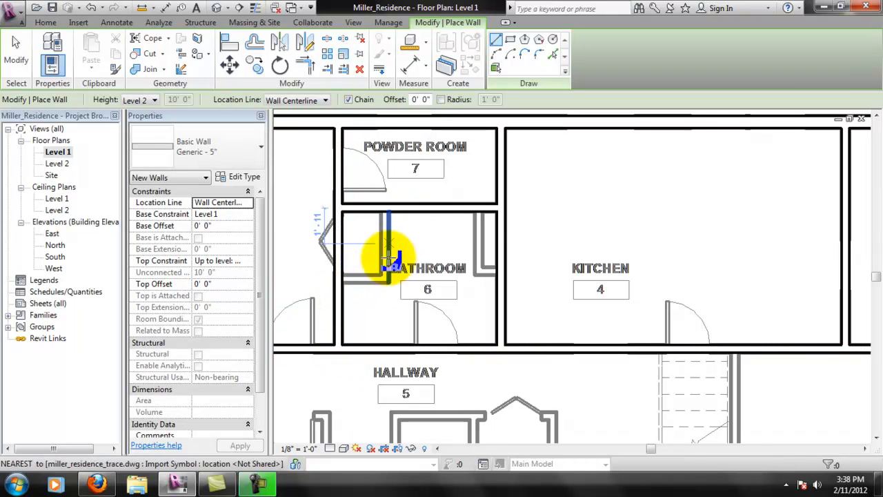
Draw an L-shaped closet wall in the Bathroom, slightly outside the traced closet, about 3' 6 1/2" from the Master Bedroom wall
click(343, 299)
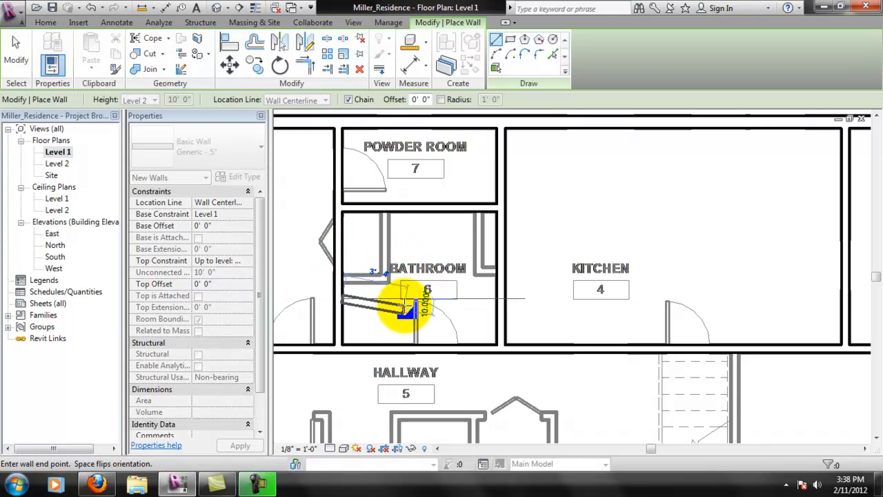
click(407, 300)
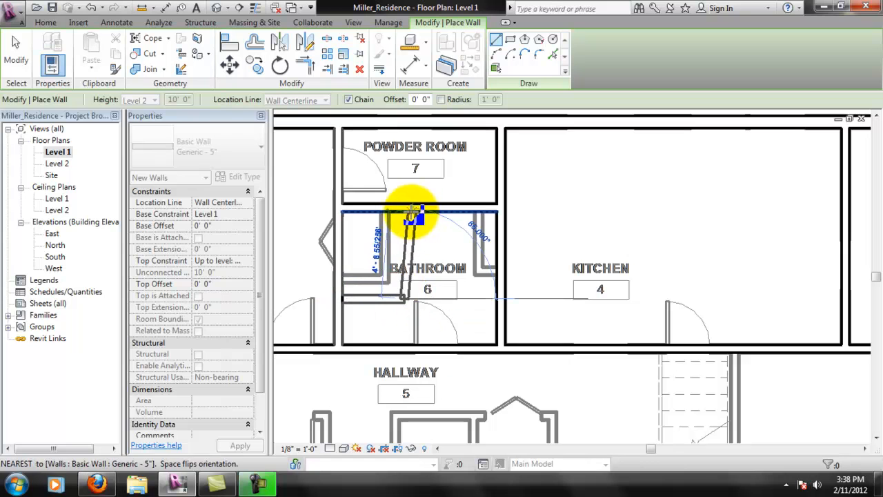
click(407, 210)
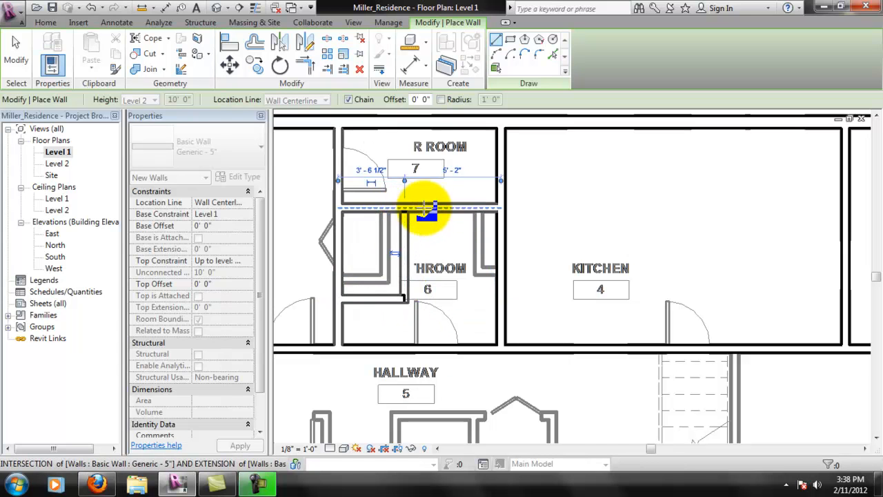
key(Escape)
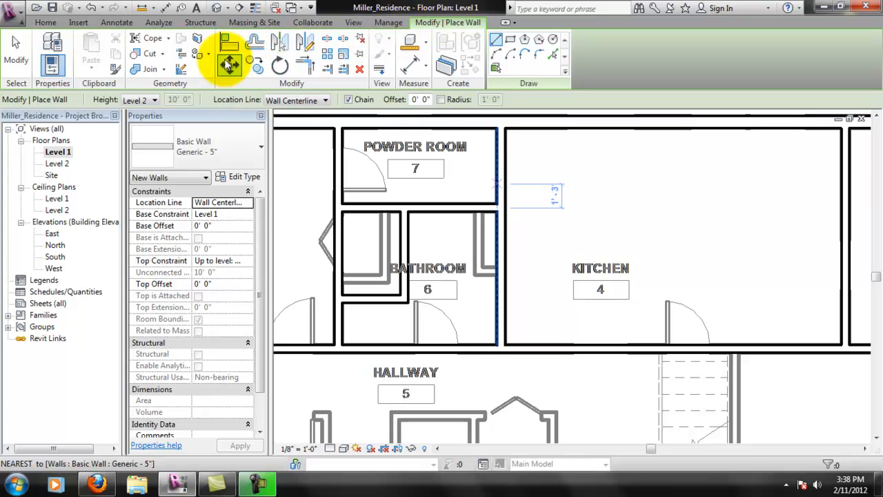
Align the faces of both Bathroom closet walls with the matching closet lines in the linked drawing
click(229, 43)
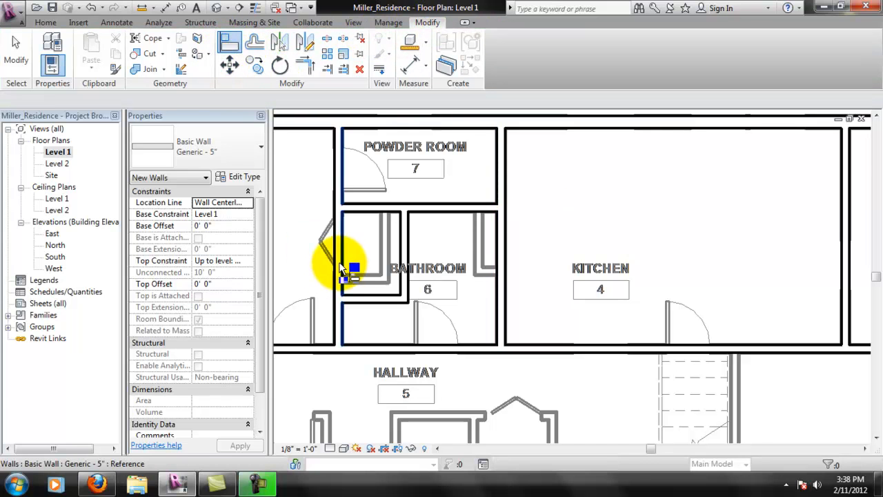
click(406, 252)
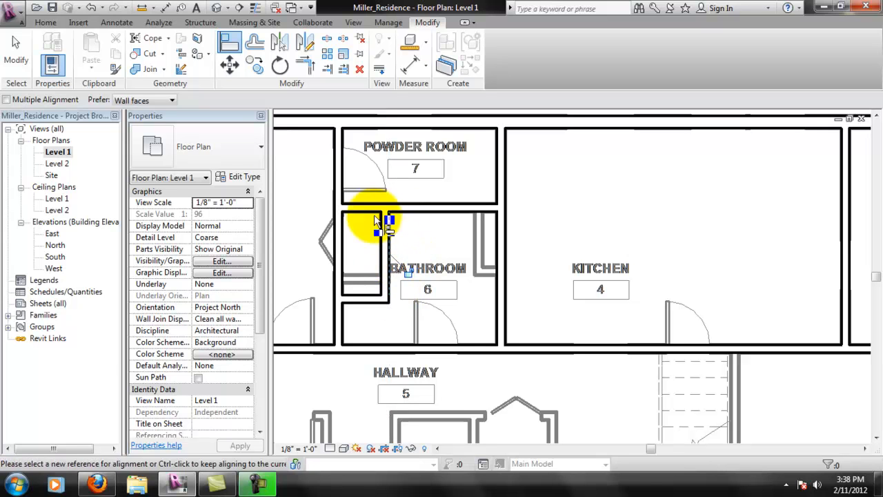
click(375, 283)
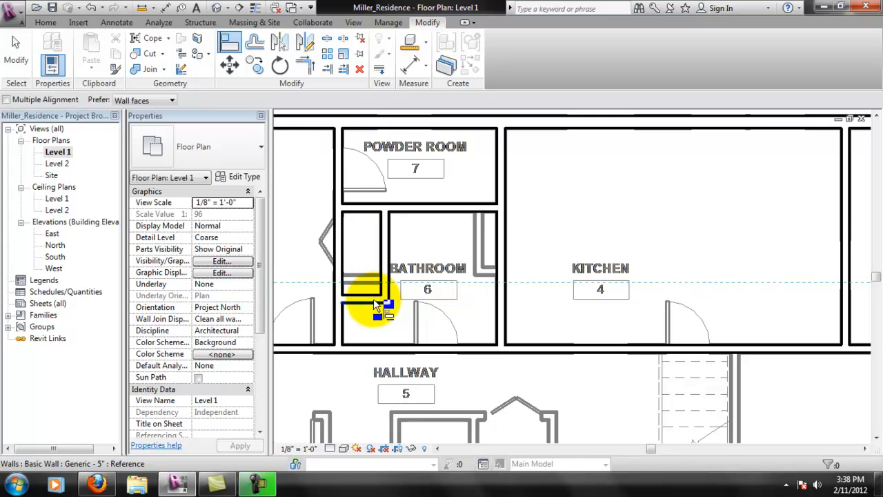
click(377, 309)
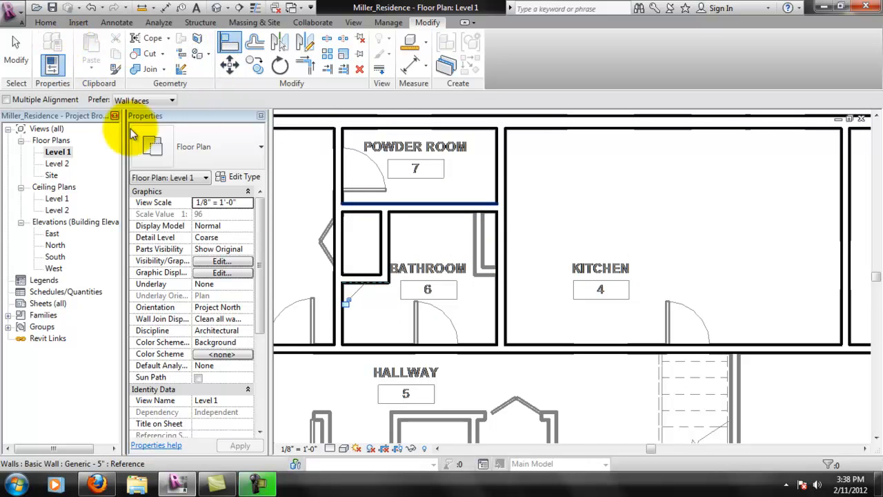
click(45, 23)
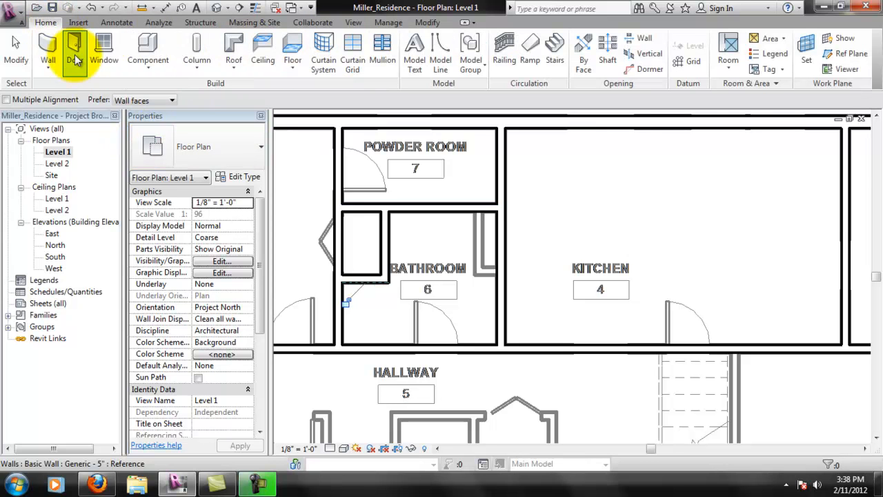
click(69, 50)
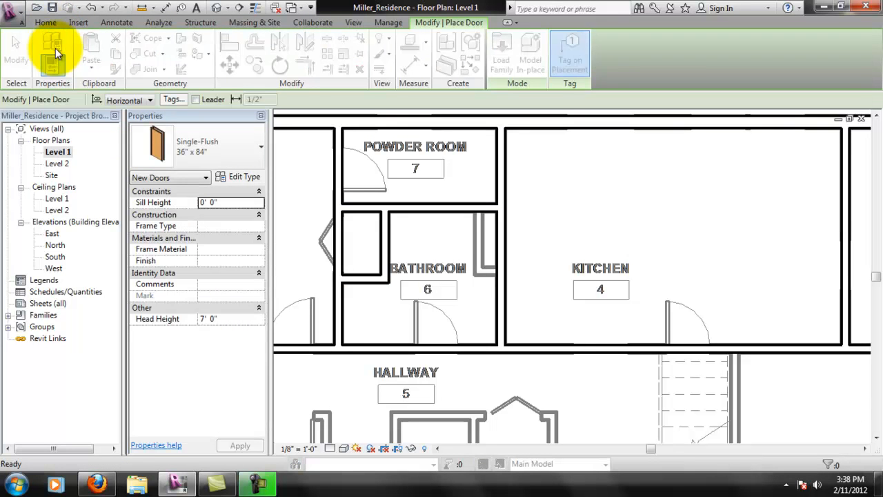
click(55, 48)
click(785, 417)
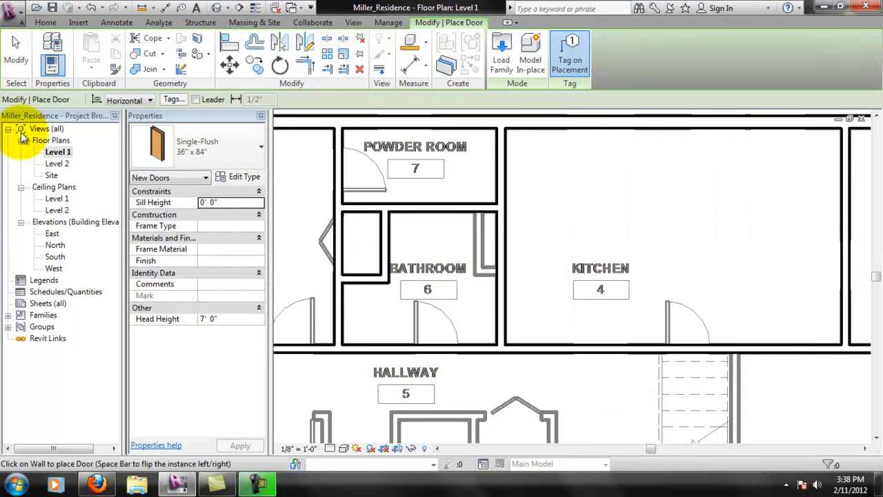
Trace the small L-shaped Generic - 5" closet wall in the Bathroom, from the Powder Room wall to the Kitchen wall
click(45, 22)
click(43, 49)
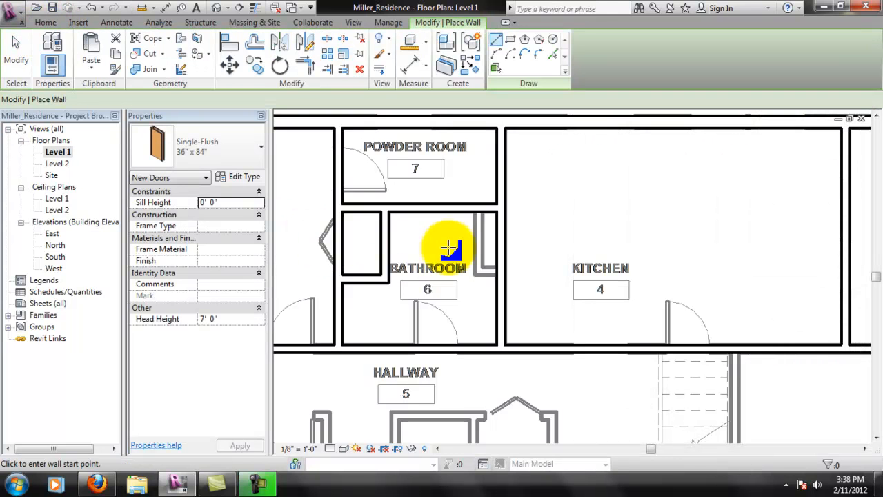
click(481, 207)
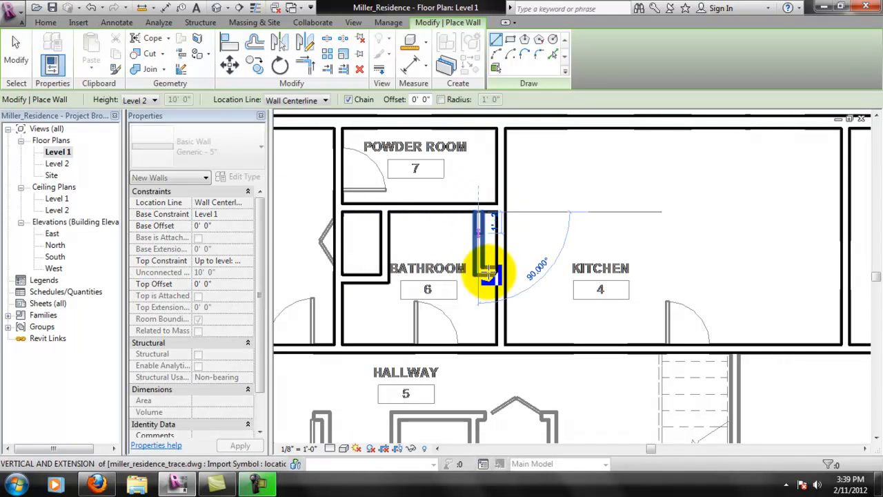
scroll(483, 271, up, 3)
scroll(480, 268, up, 3)
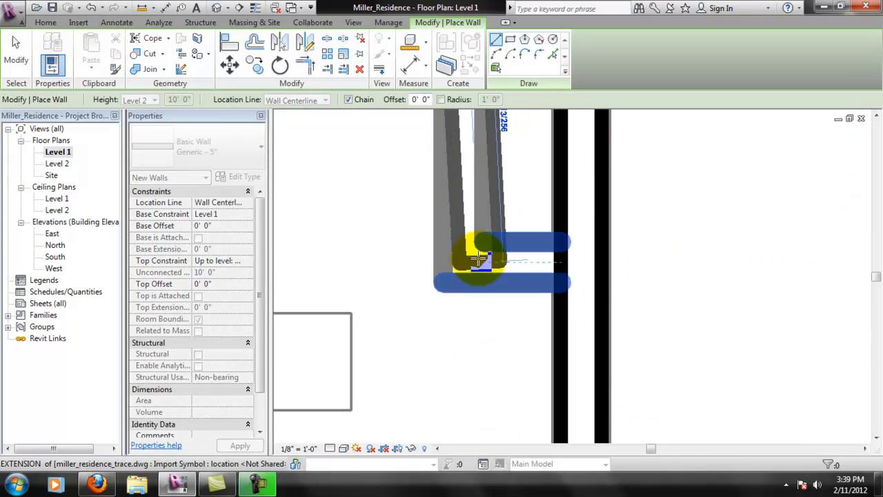
scroll(476, 261, down, 5)
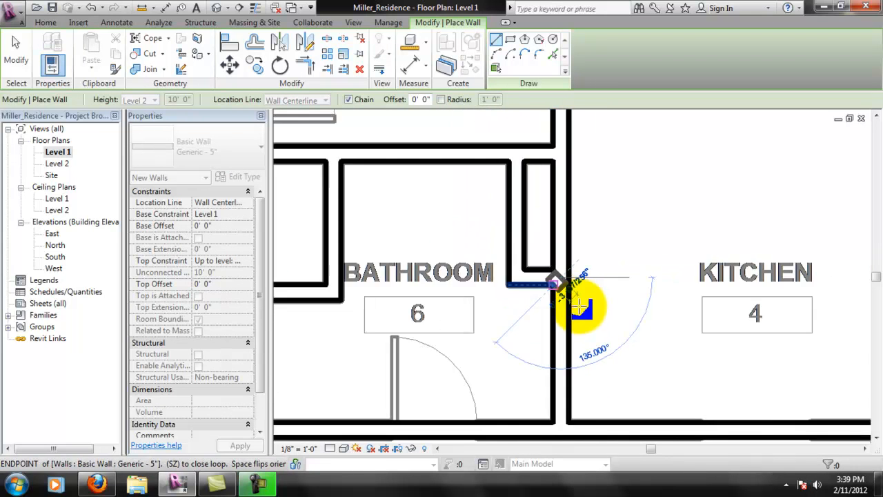
scroll(578, 303, down, 5)
Draw a wall about 13' 1 1/2" long between the stairs and Living Room, from the hallway wall to the front exterior wall
scroll(649, 379, up, 2)
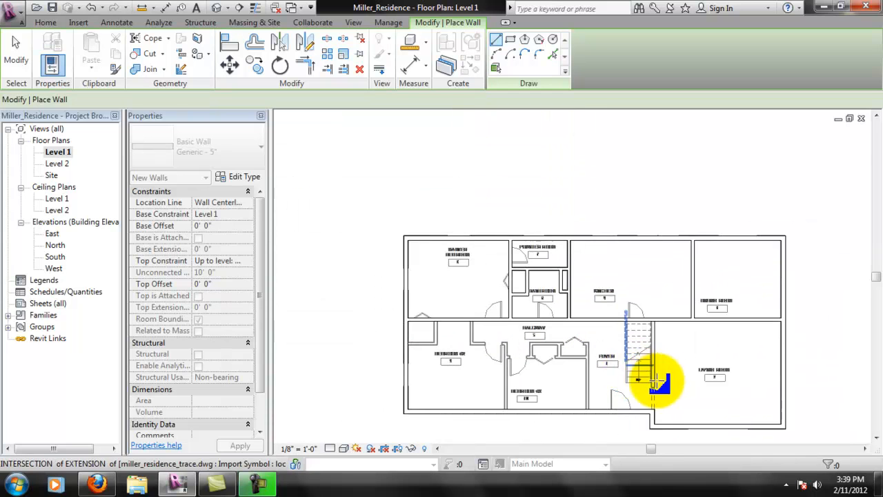
scroll(607, 291, up, 4)
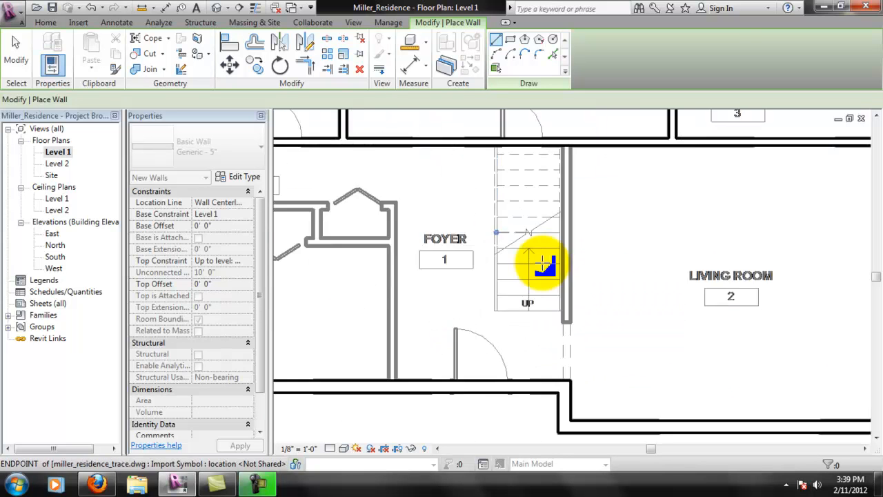
scroll(550, 259, up, 1)
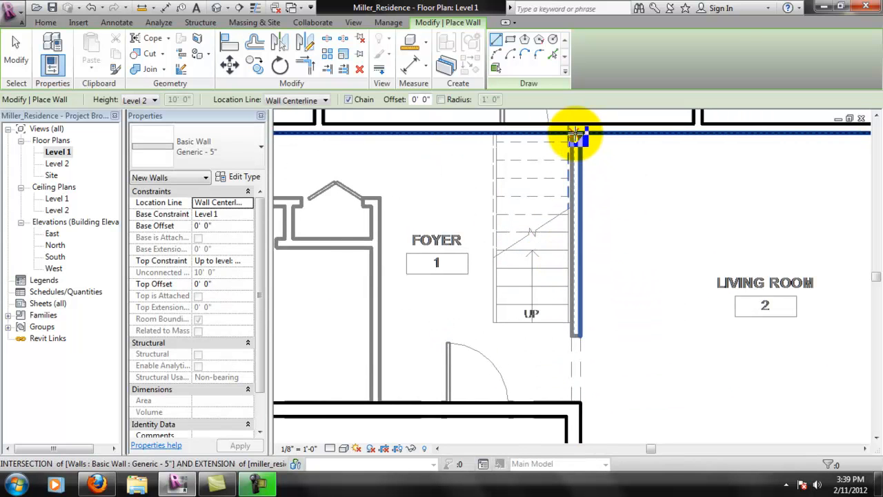
click(577, 134)
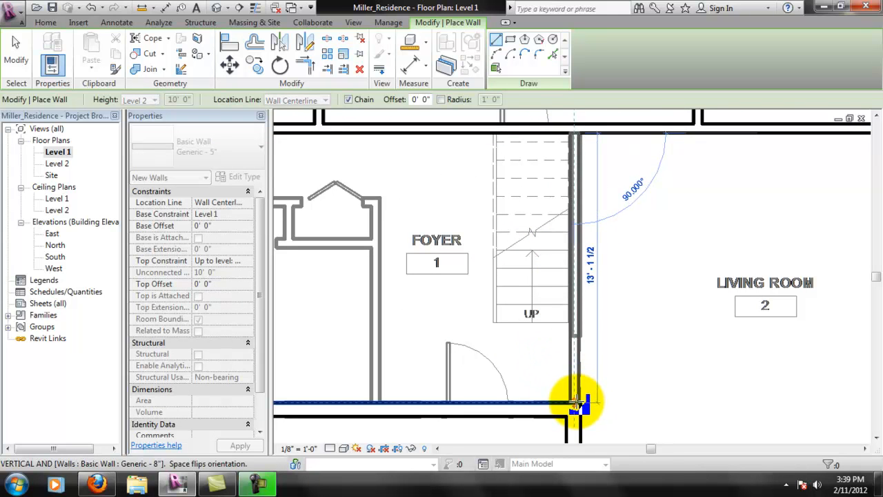
click(577, 403)
key(Escape)
key(Escape)
Align the Living Room face of the wall beside the stairs with the matching wall line in the linked drawing
scroll(588, 411, up, 2)
middle_drag(656, 203, 611, 253)
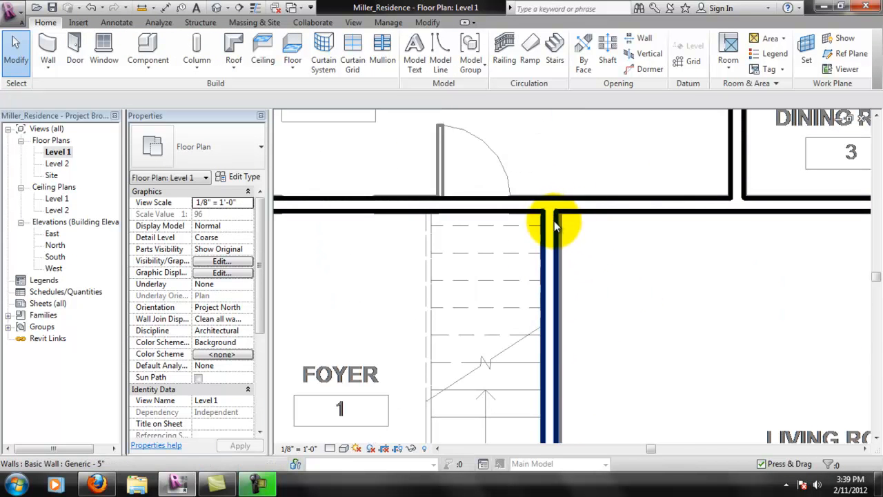
middle_drag(577, 311, 583, 171)
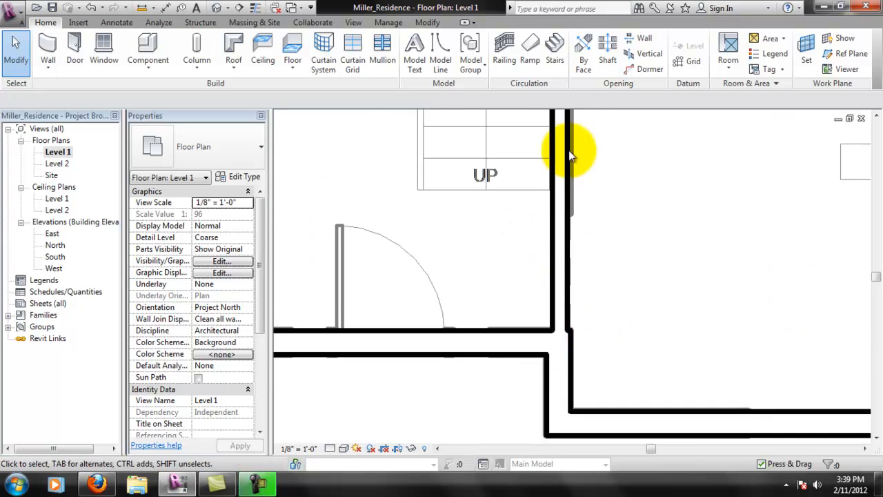
scroll(572, 352, down, 1)
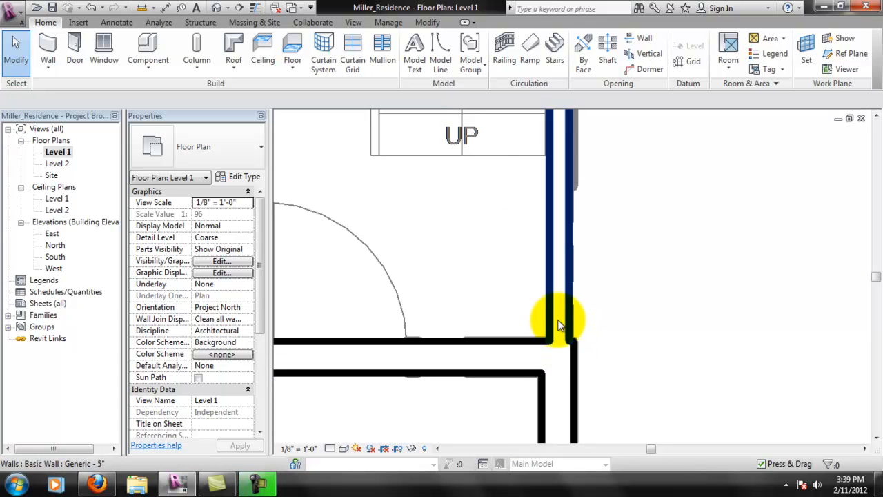
scroll(572, 351, down, 3)
scroll(568, 276, up, 6)
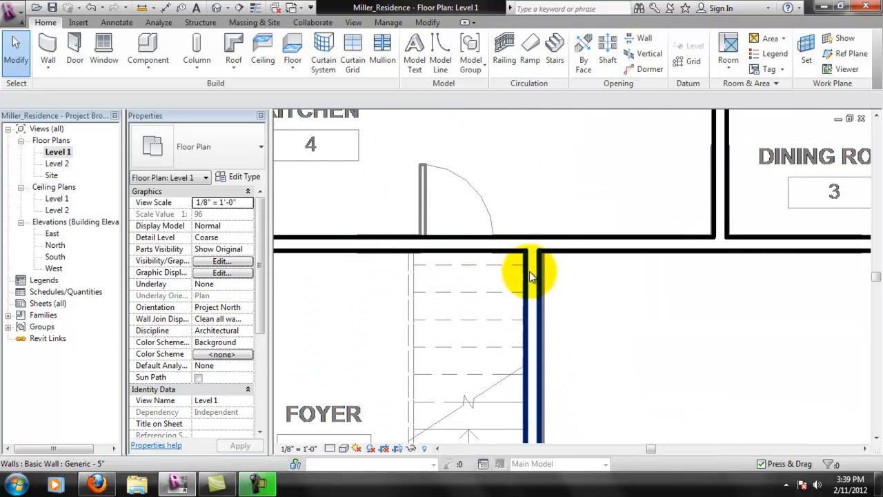
click(424, 22)
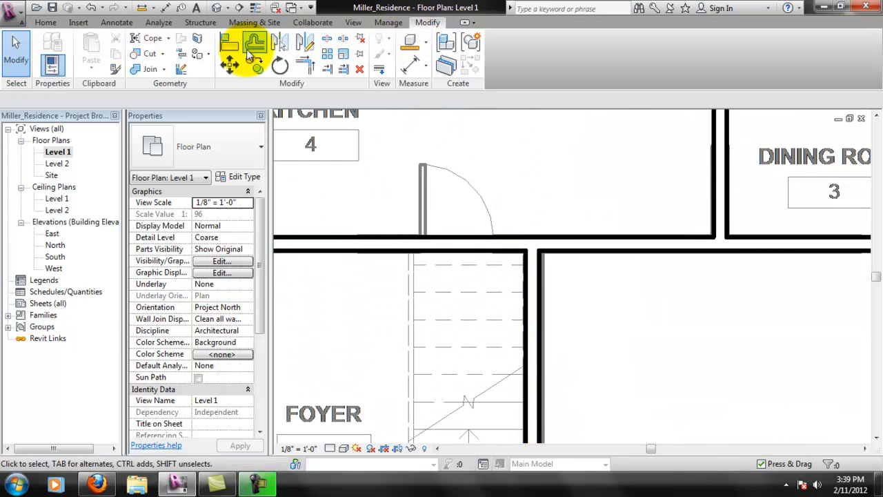
click(229, 43)
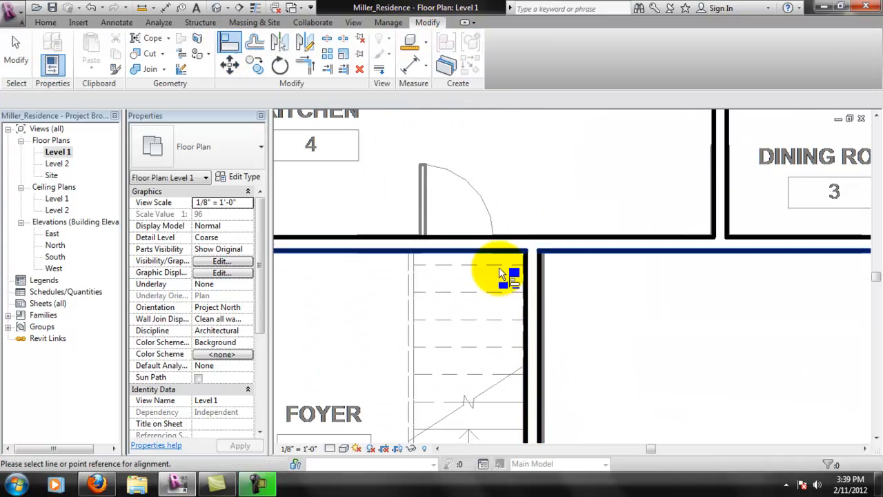
click(539, 289)
scroll(586, 392, down, 2)
middle_drag(614, 283, 621, 127)
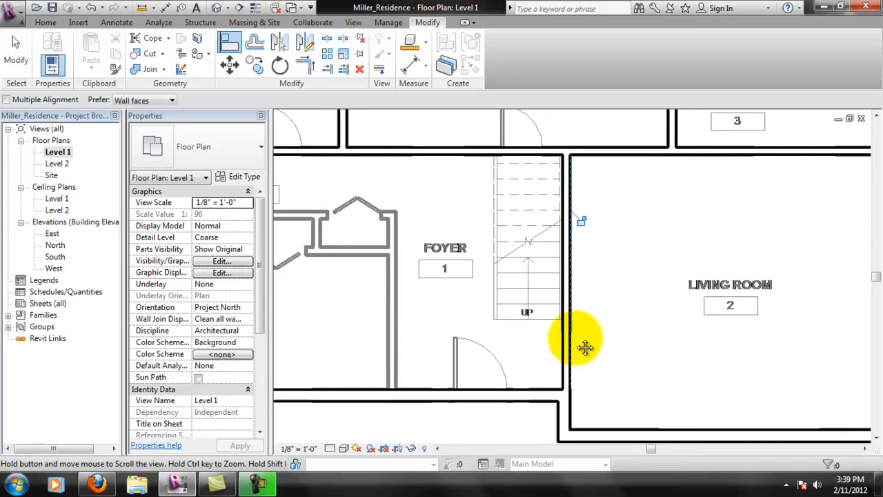
scroll(575, 417, up, 1)
middle_drag(574, 418, 576, 366)
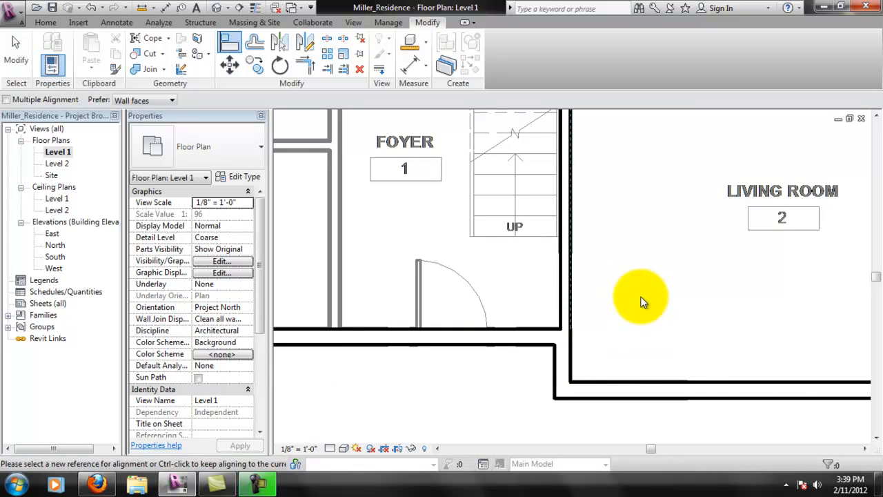
key(Escape)
Trace the wall between the Foyer and Bedroom #3, from the front exterior wall to the closet corner at the Hallway
scroll(575, 330, up, 2)
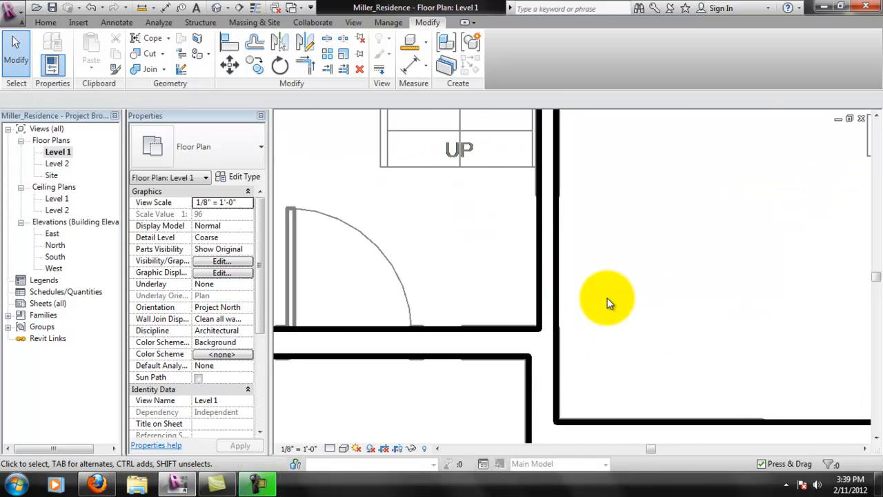
scroll(606, 304, down, 3)
middle_drag(582, 198, 450, 200)
middle_drag(564, 273, 575, 246)
click(44, 23)
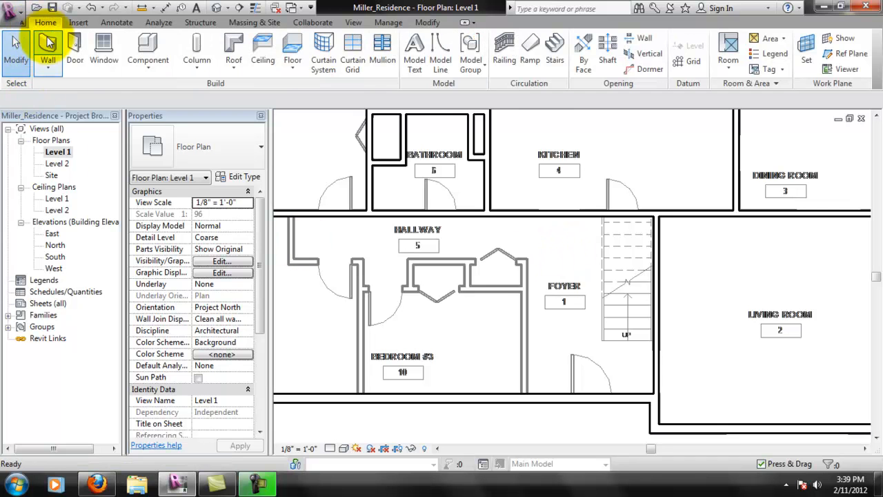
key(w)
key(a)
click(522, 394)
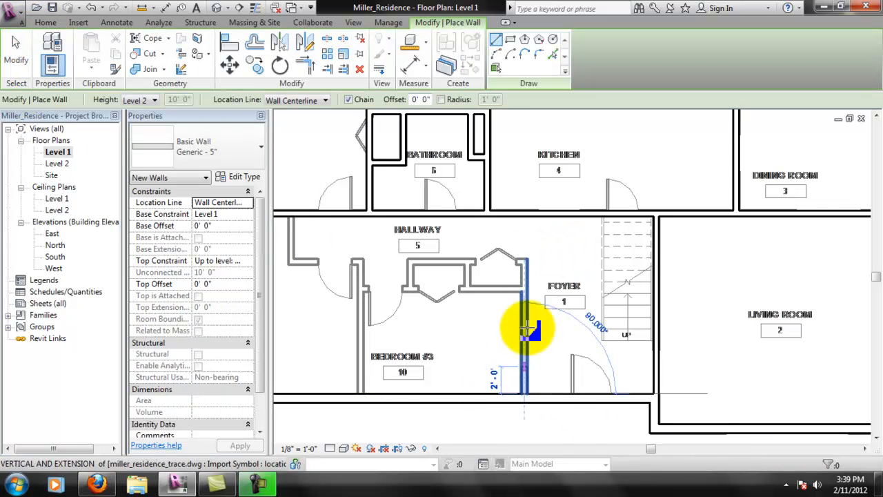
click(524, 261)
Continue the wall along the Hallway past Bedroom #3, then about 3' 4 1/2" back to the wall opposite, closing the Hallway's end
scroll(489, 256, up, 3)
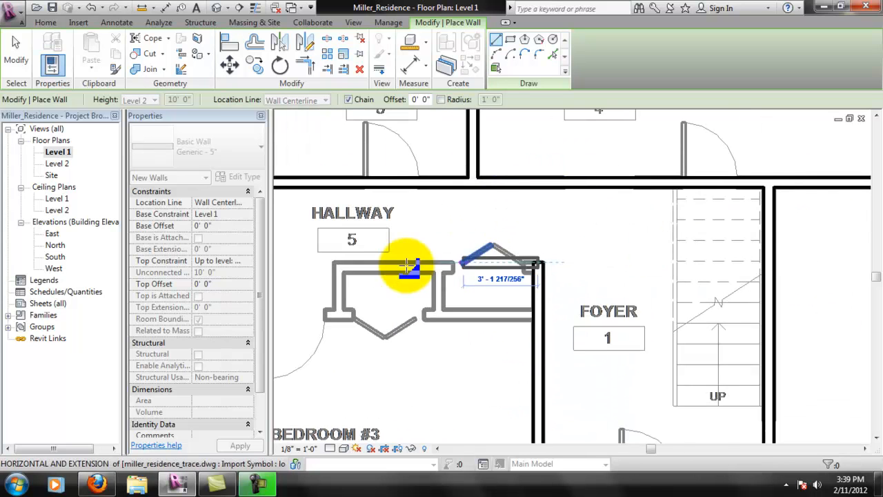
middle_drag(366, 270, 517, 288)
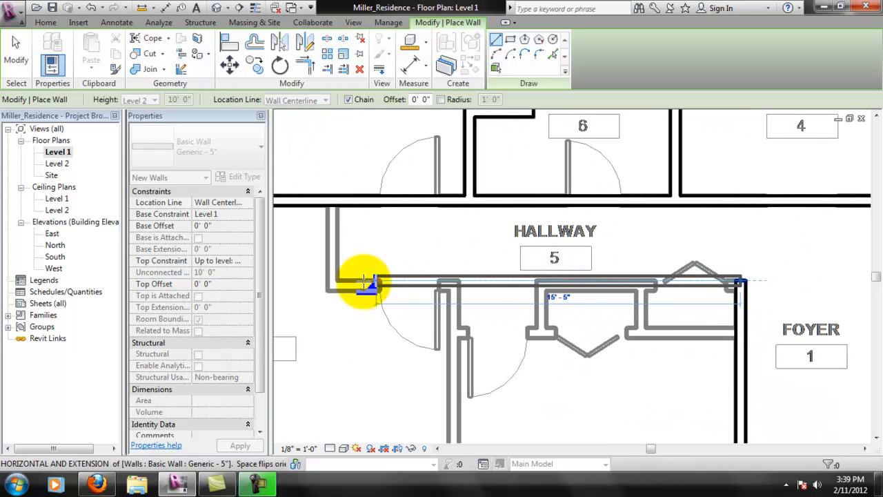
click(334, 281)
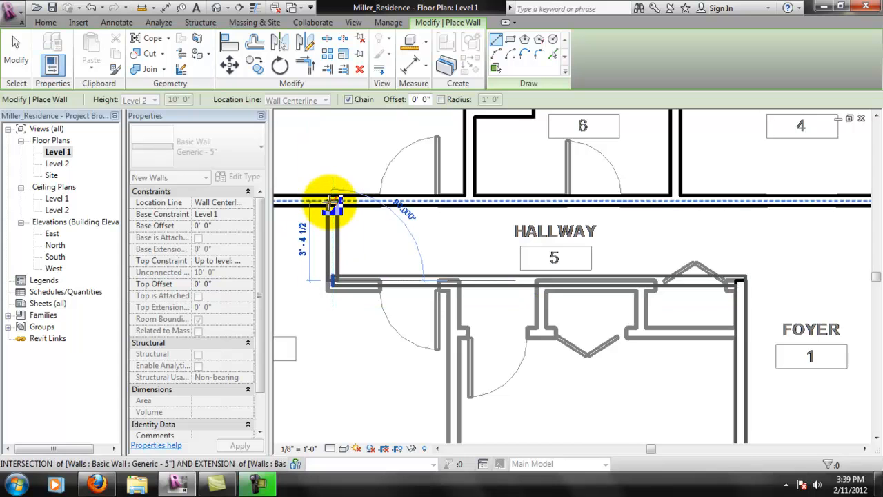
click(332, 204)
key(Escape)
key(Escape)
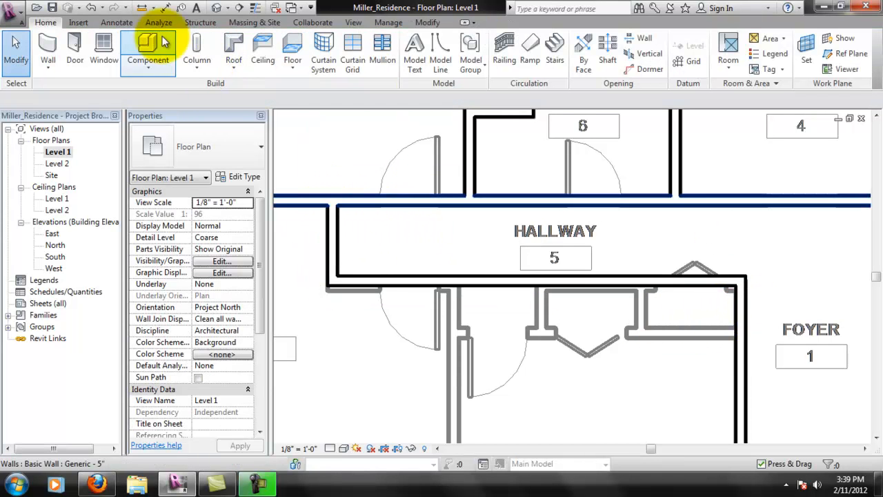
Align the bedroom-side face of the long Hallway wall with the matching closet line in the linked drawing
click(385, 22)
click(426, 22)
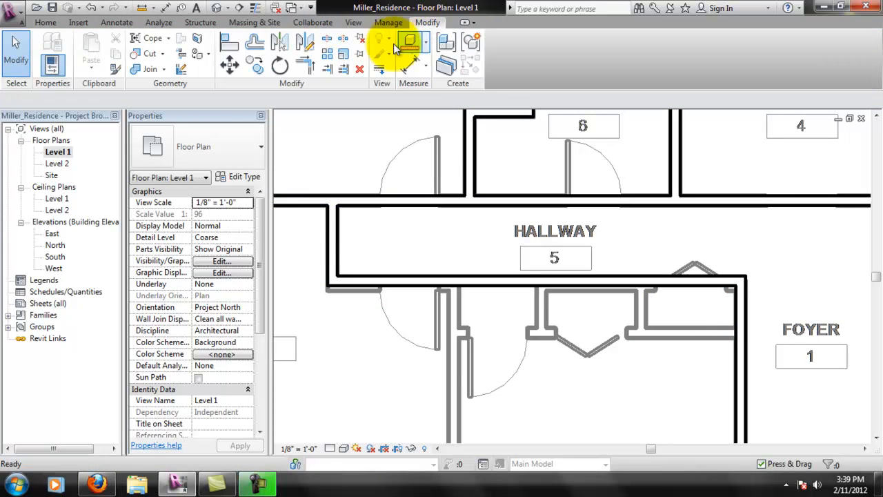
click(230, 44)
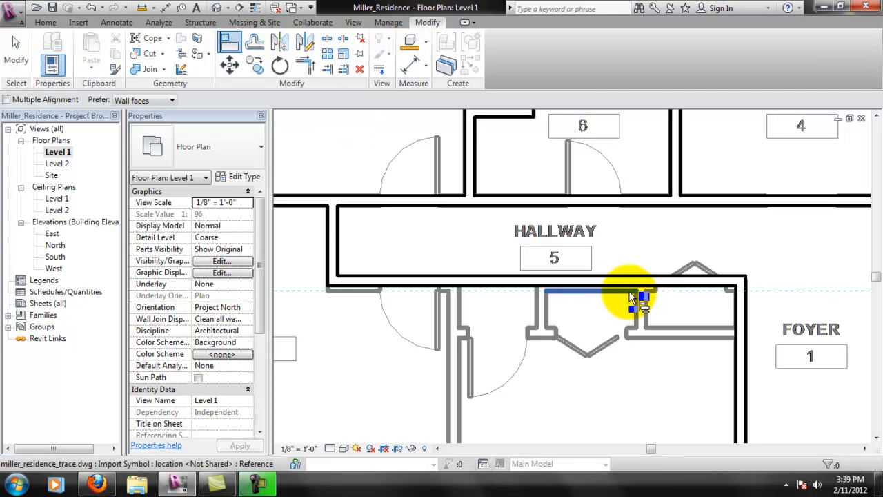
click(632, 290)
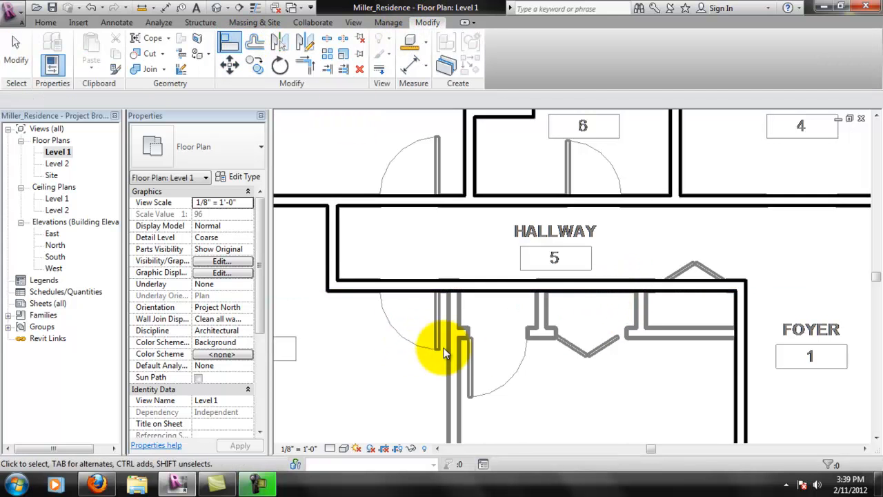
Trace the wall between Bedroom #2 and Bedroom #3, from the Hallway wall to the front exterior wall
middle_drag(561, 361, 526, 218)
click(45, 22)
click(43, 45)
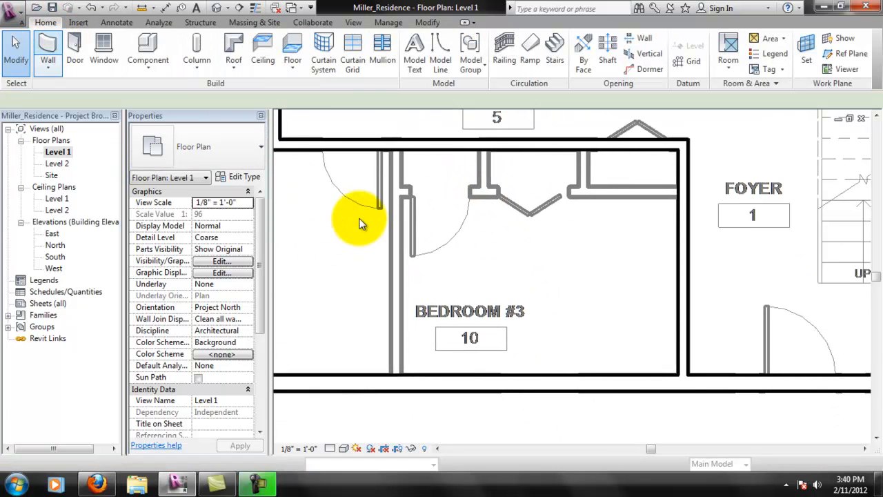
click(398, 149)
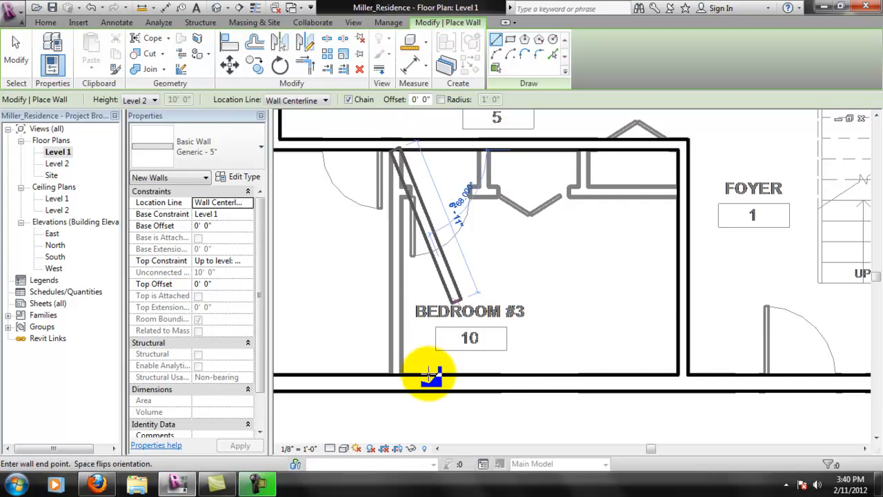
click(396, 382)
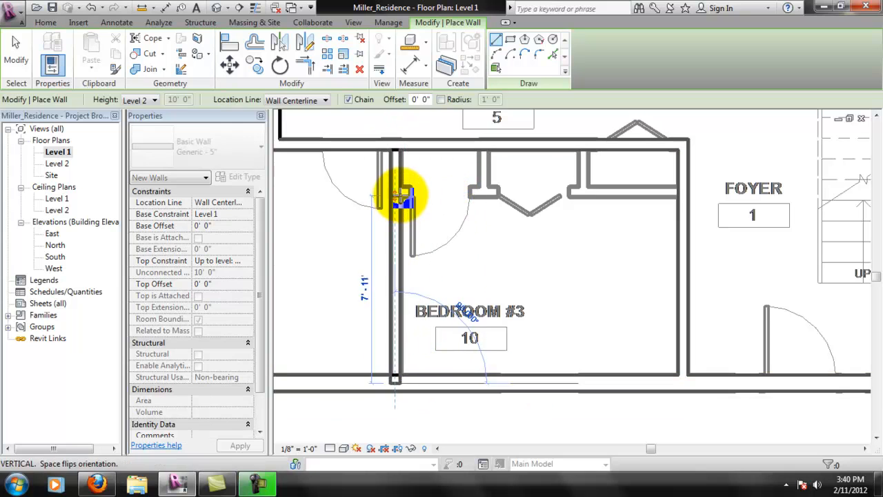
key(Escape)
Draw the closet front wall across Bedroom #3 about 2' 0" from the Hallway wall, plus the closet divider about 3' 9" from the Bedroom #2 wall
click(404, 192)
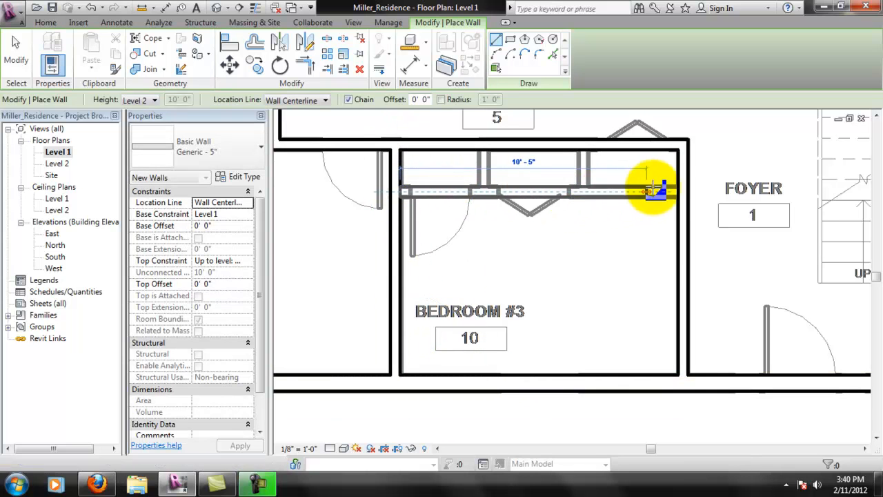
click(680, 192)
key(Escape)
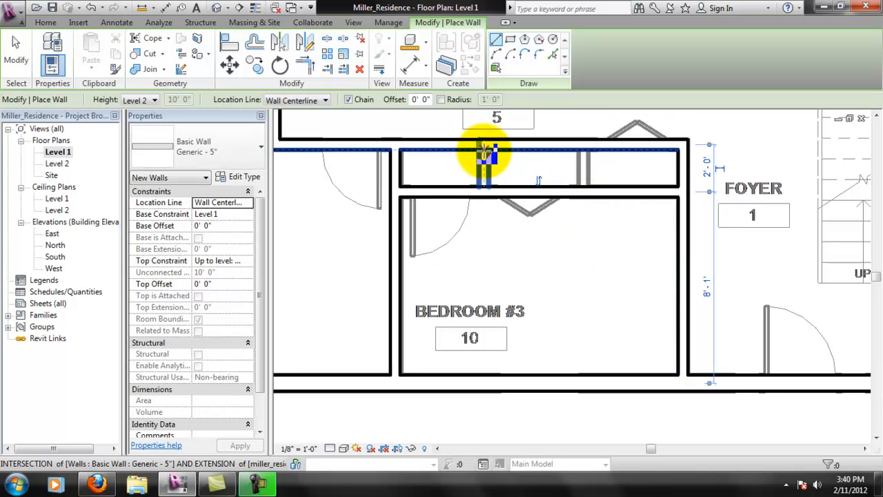
click(485, 190)
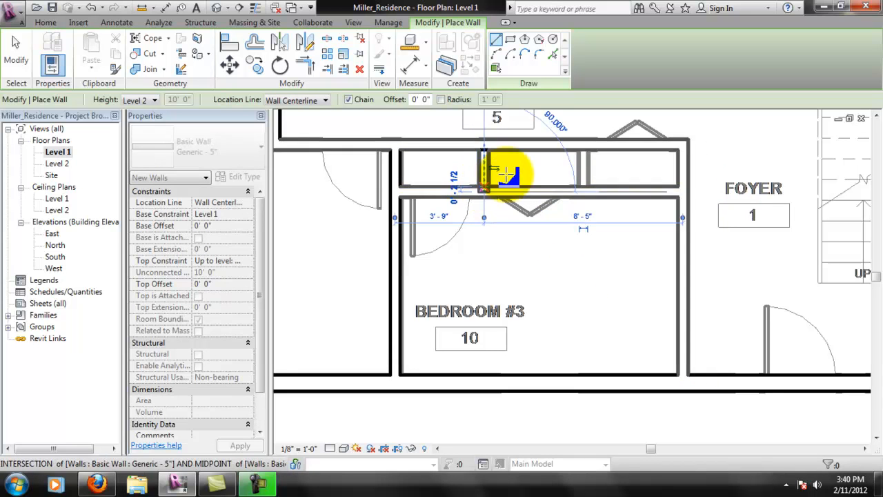
Draw the second closet divider over the linked lines nearer the Foyer, from the Hallway wall to Bedroom #3's closet front wall
key(Escape)
click(585, 149)
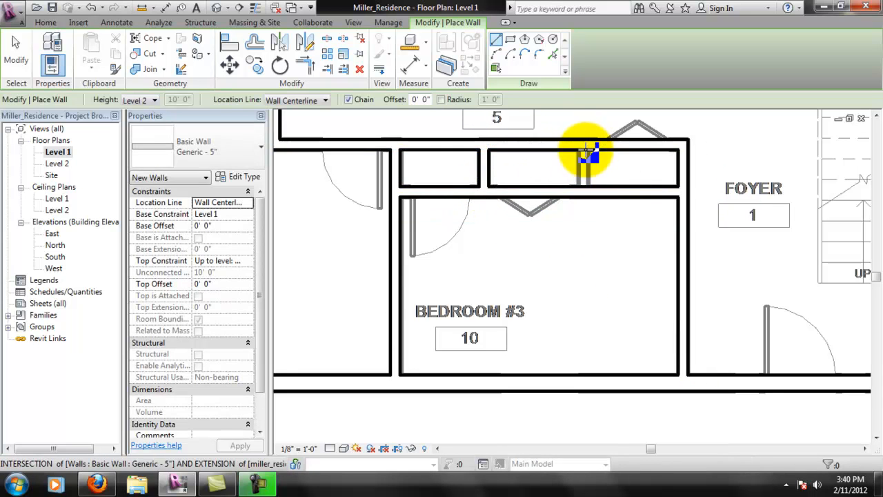
click(586, 185)
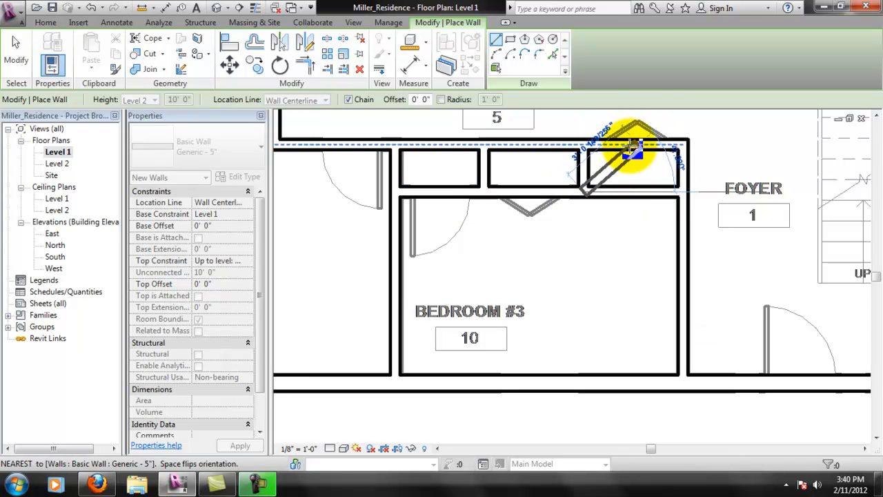
middle_drag(365, 242, 474, 256)
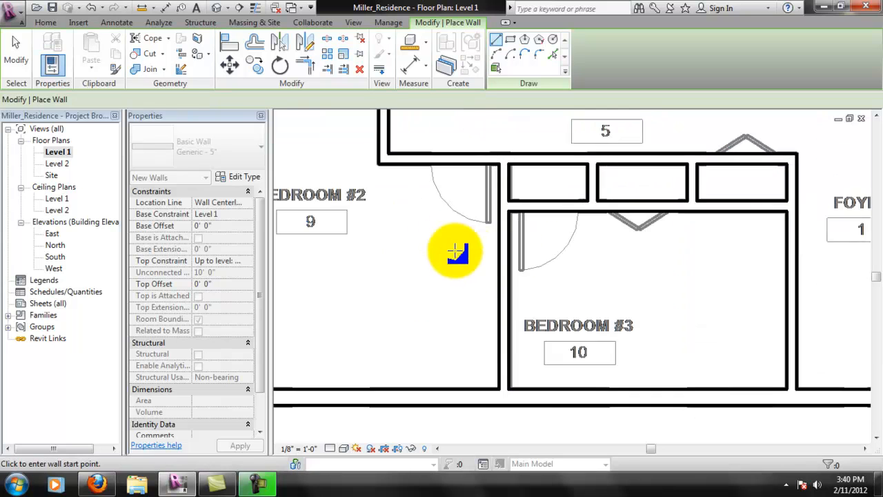
Trace the Bedroom #2 closet, running about 3' 7" down from the Master Bedroom wall and back across to the exterior wall
middle_drag(537, 185, 583, 261)
scroll(545, 228, up, 3)
middle_drag(428, 209, 485, 256)
scroll(483, 256, down, 2)
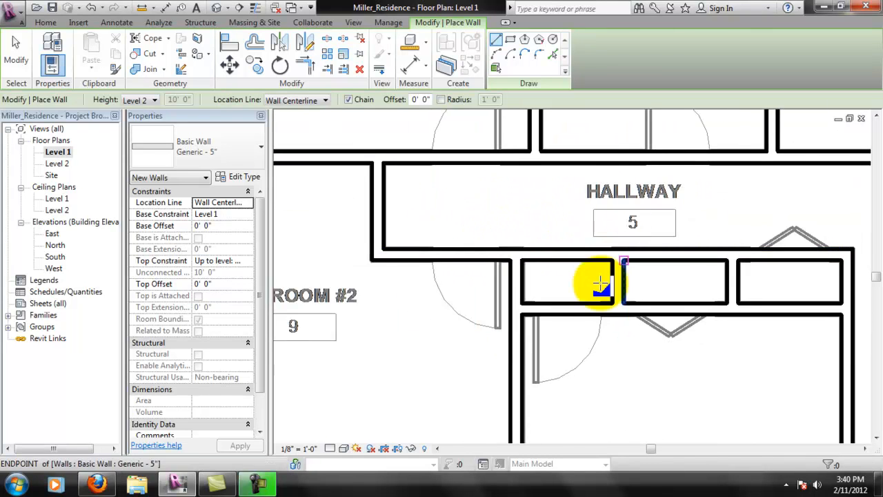
middle_drag(559, 324, 499, 370)
scroll(508, 341, down, 3)
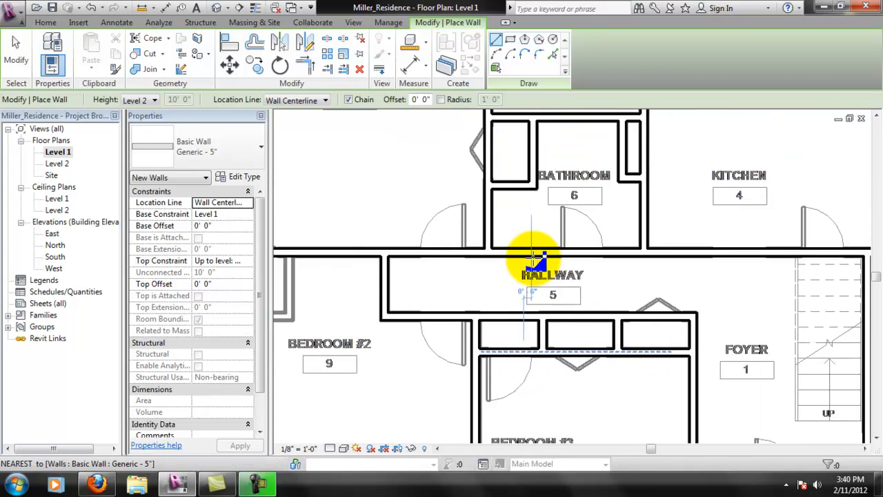
scroll(526, 286, down, 2)
middle_drag(394, 317, 536, 271)
scroll(447, 277, up, 1)
scroll(496, 199, up, 3)
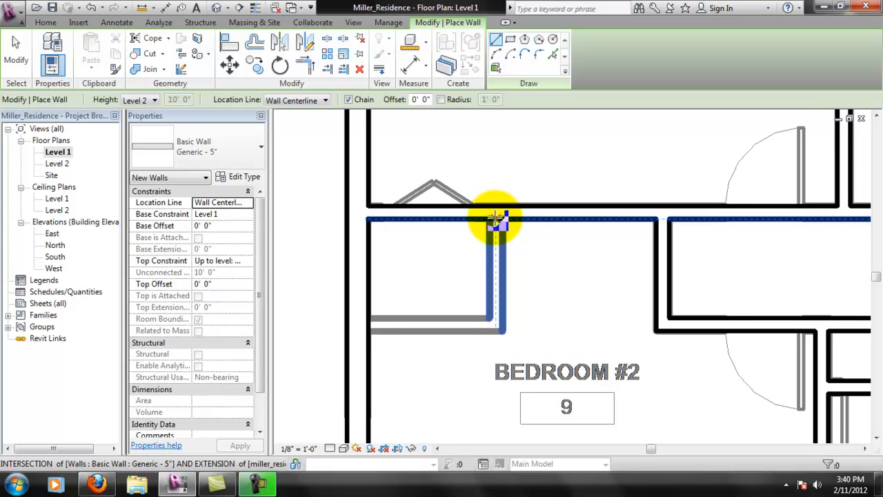
click(495, 219)
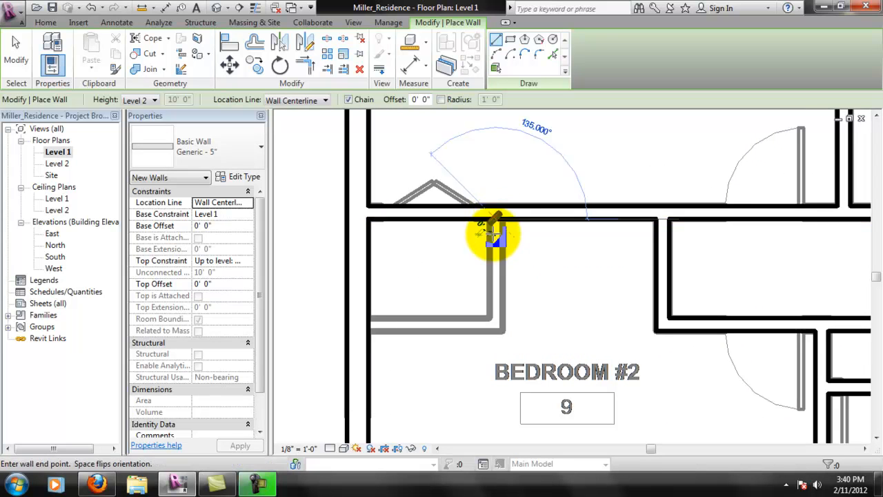
click(497, 325)
click(371, 329)
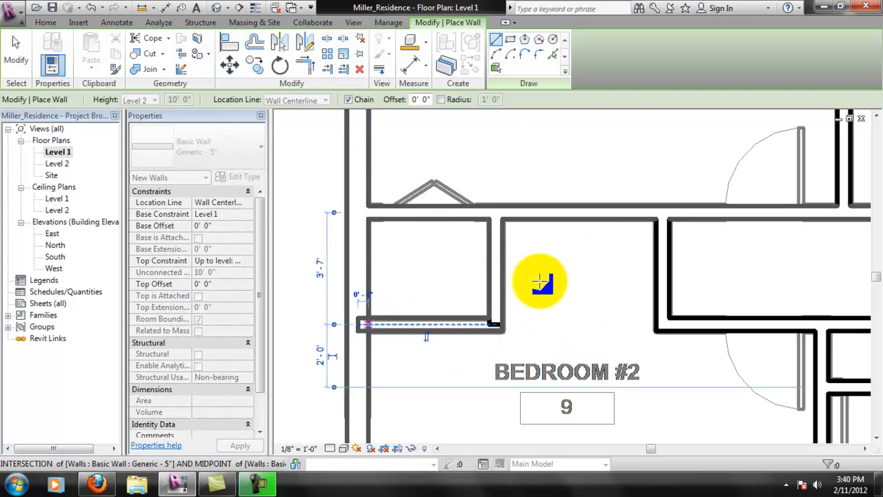
key(Escape)
key(Escape)
Review the traced walls across the whole Level 1 plan, checking every room against the linked drawing
middle_drag(687, 311, 444, 256)
scroll(504, 267, down, 4)
middle_drag(724, 264, 603, 315)
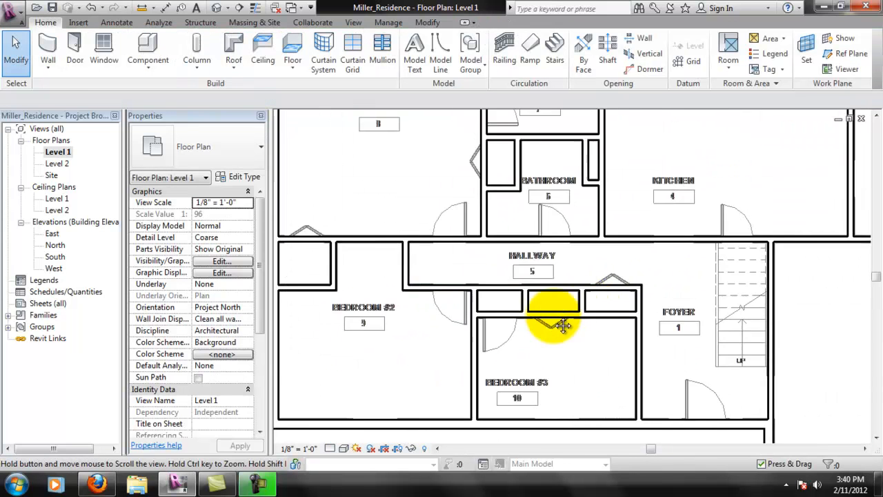
scroll(522, 331, down, 1)
middle_drag(696, 299, 585, 295)
scroll(572, 322, down, 1)
scroll(630, 319, down, 1)
middle_drag(630, 320, 649, 316)
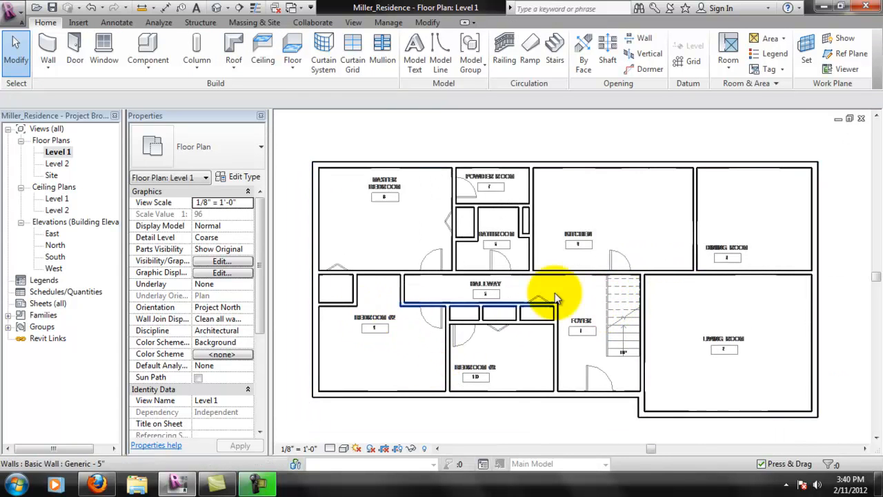
middle_drag(509, 283, 518, 270)
mouse_move(648, 318)
middle_down()
mouse_move(641, 322)
mouse_move(656, 312)
middle_up()
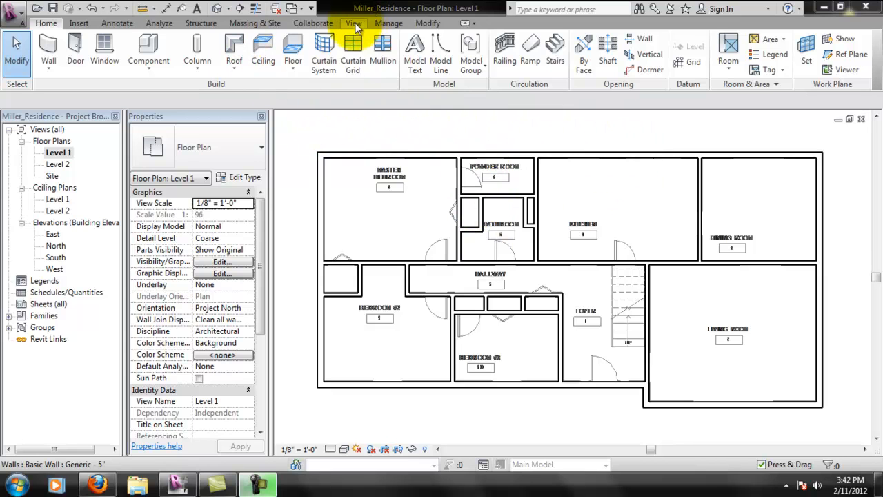
Turn on Thin Lines for the Level 1 plan
scroll(562, 236, up, 1)
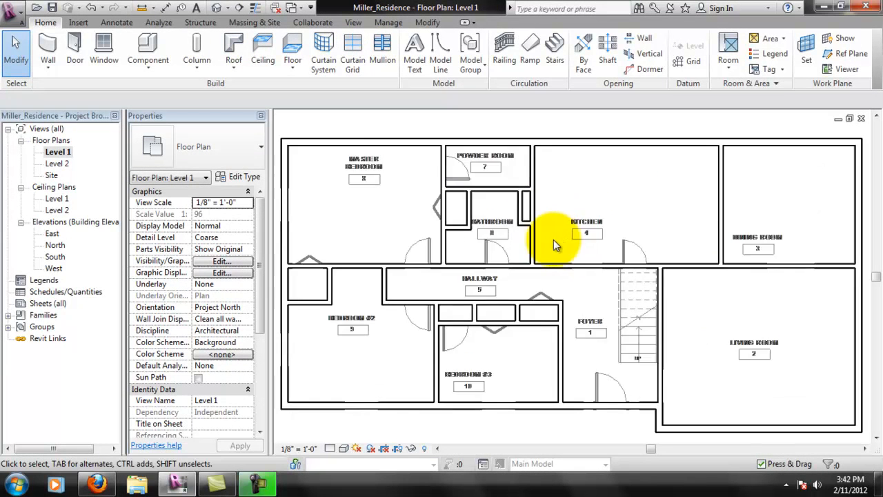
scroll(558, 243, up, 4)
scroll(437, 315, down, 3)
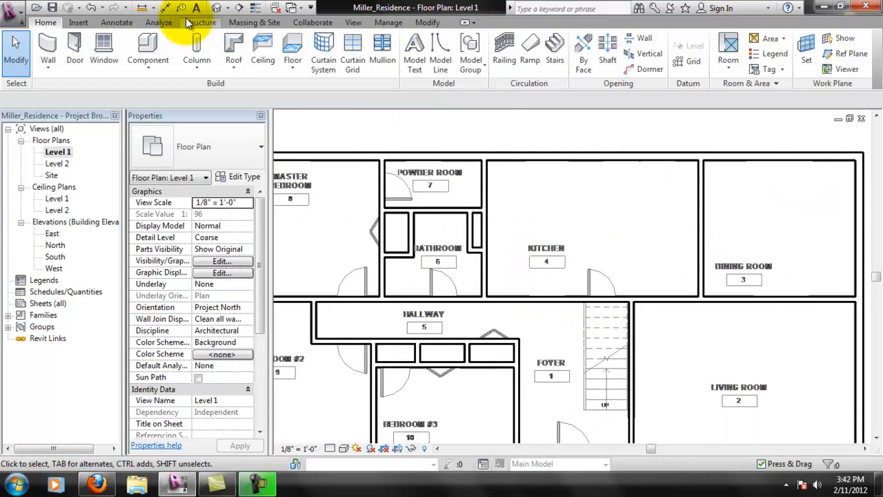
click(360, 23)
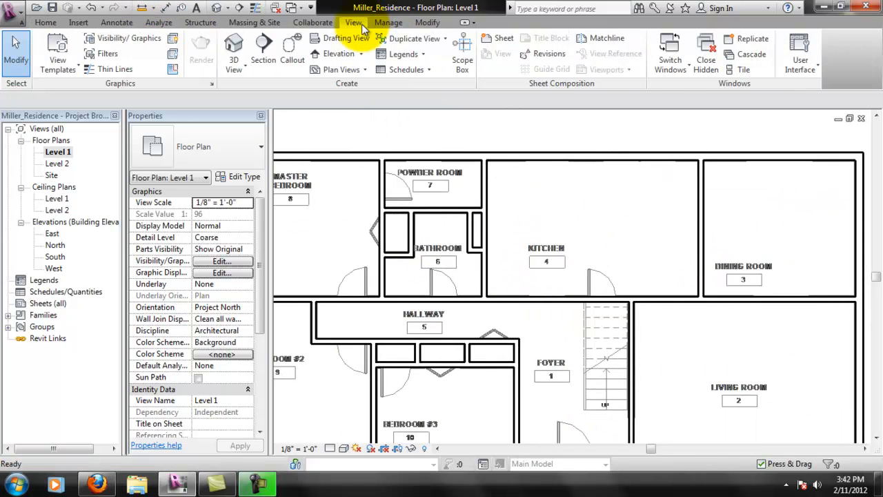
click(116, 70)
Examine the wall faces and joins around the Kitchen, Hallway, Bathroom and bedrooms at close range with thin lines
scroll(524, 250, up, 5)
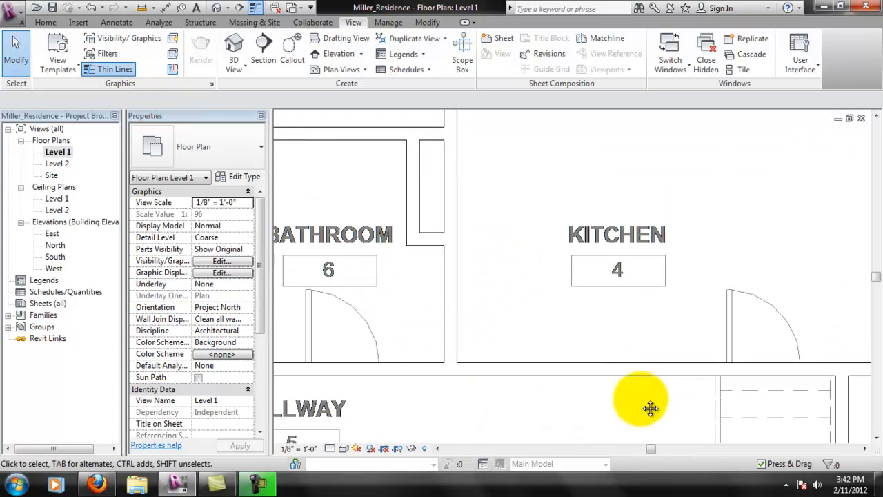
middle_drag(679, 312, 687, 223)
middle_drag(595, 268, 662, 196)
middle_drag(530, 278, 686, 228)
middle_drag(480, 335, 538, 302)
mouse_move(486, 203)
middle_down()
mouse_move(489, 227)
mouse_move(558, 243)
middle_up()
middle_drag(415, 231, 539, 293)
mouse_move(427, 268)
middle_down()
mouse_move(566, 258)
mouse_move(555, 277)
mouse_move(503, 303)
middle_up()
middle_drag(750, 201, 705, 229)
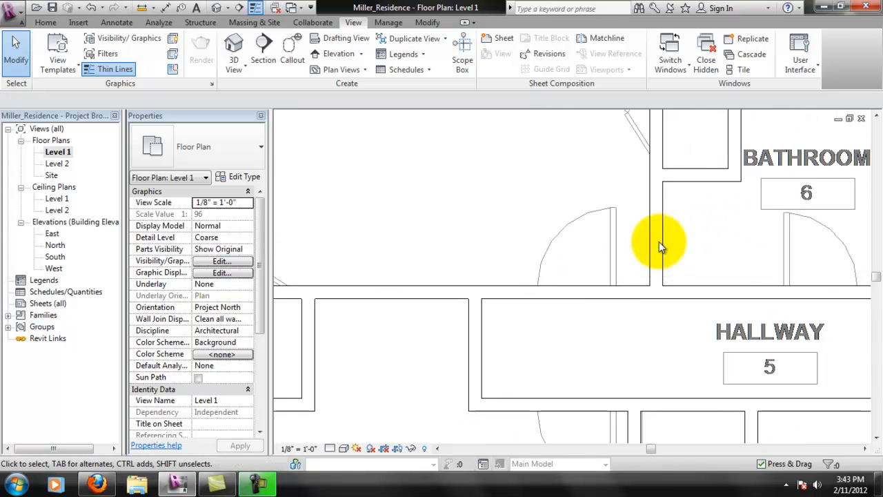
middle_drag(659, 252, 635, 269)
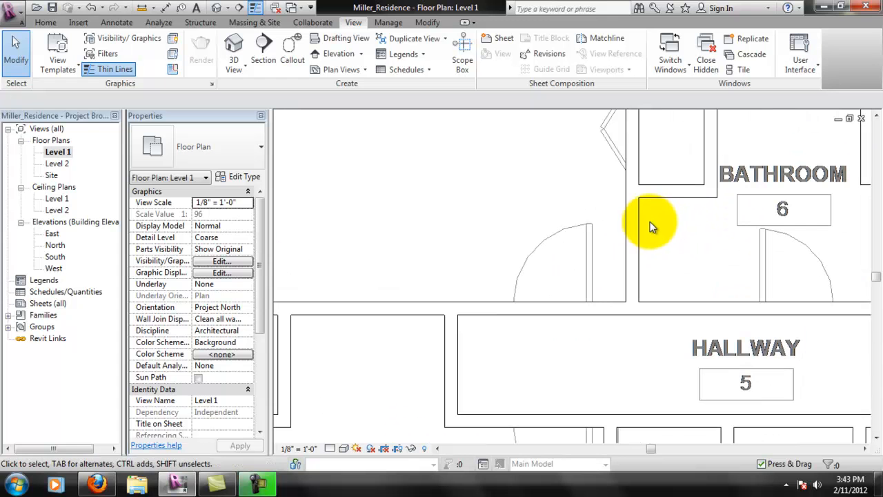
scroll(641, 225, down, 4)
middle_drag(757, 234, 628, 299)
mouse_move(717, 273)
middle_down()
mouse_move(712, 290)
mouse_move(606, 296)
mouse_move(591, 275)
middle_up()
Turn Thin Lines off, then on and off once more around Bedroom #3 and the Foyer to compare line weights
click(117, 69)
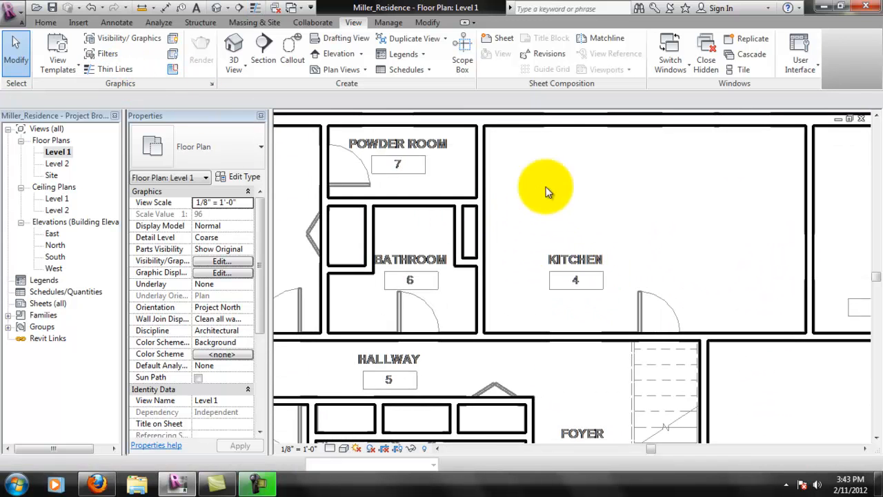
middle_drag(635, 380, 659, 224)
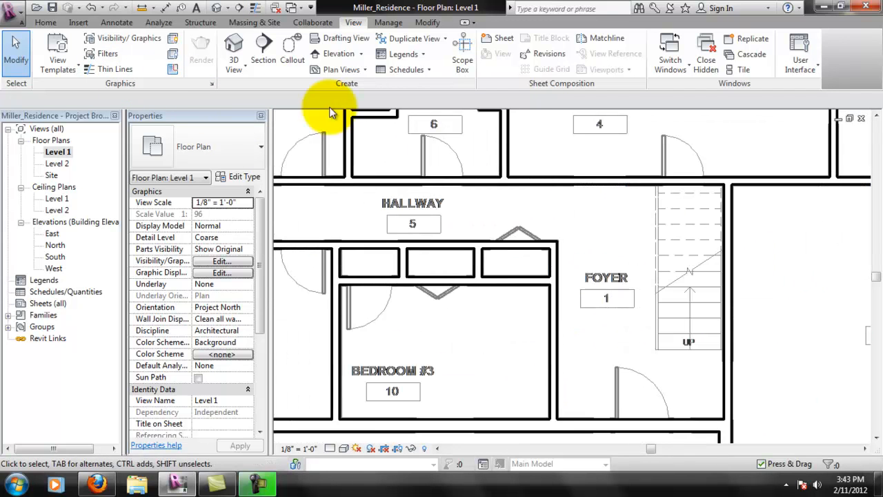
click(113, 69)
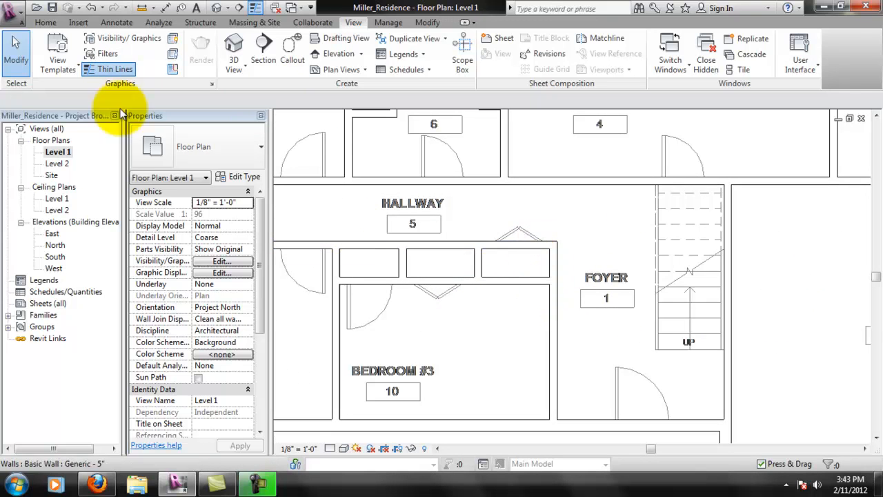
click(97, 72)
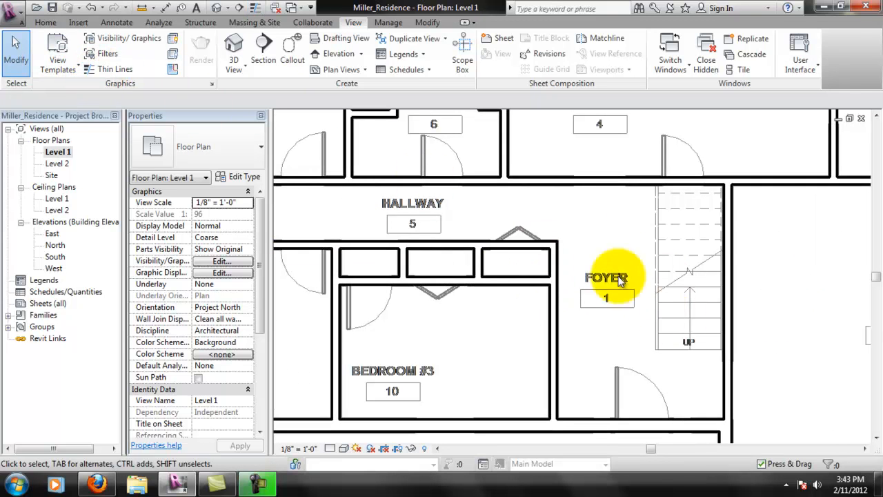
Try the Shaded and then the Consistent Colors visual style on the Level 1 plan
middle_drag(568, 317, 629, 285)
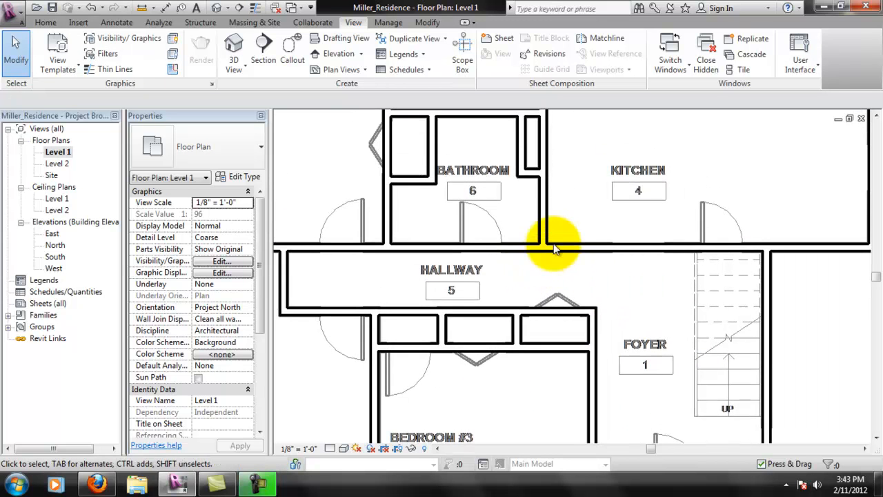
middle_drag(508, 261, 606, 247)
scroll(593, 251, up, 1)
middle_drag(473, 239, 563, 312)
middle_drag(504, 261, 596, 237)
middle_drag(654, 238, 562, 285)
scroll(706, 266, down, 1)
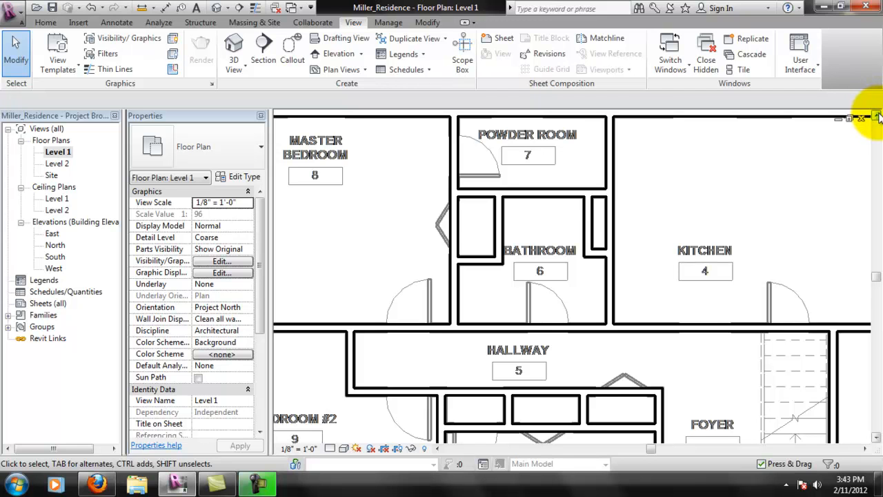
click(347, 447)
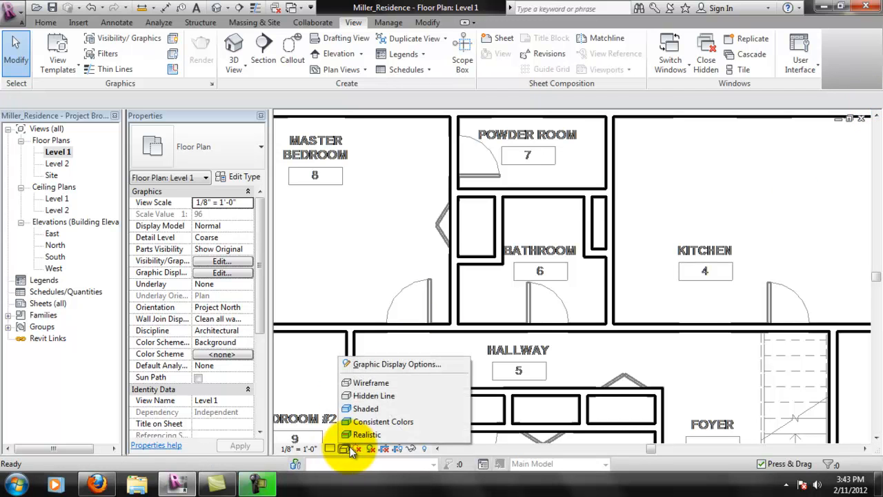
click(376, 396)
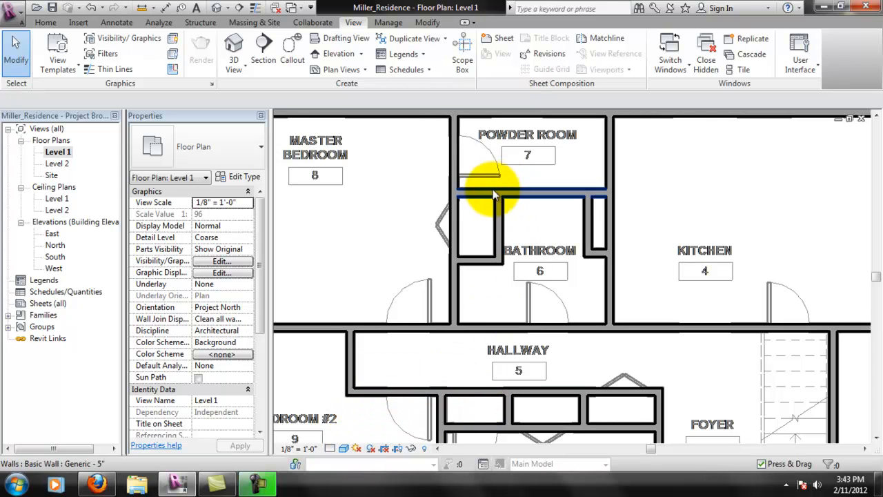
click(345, 448)
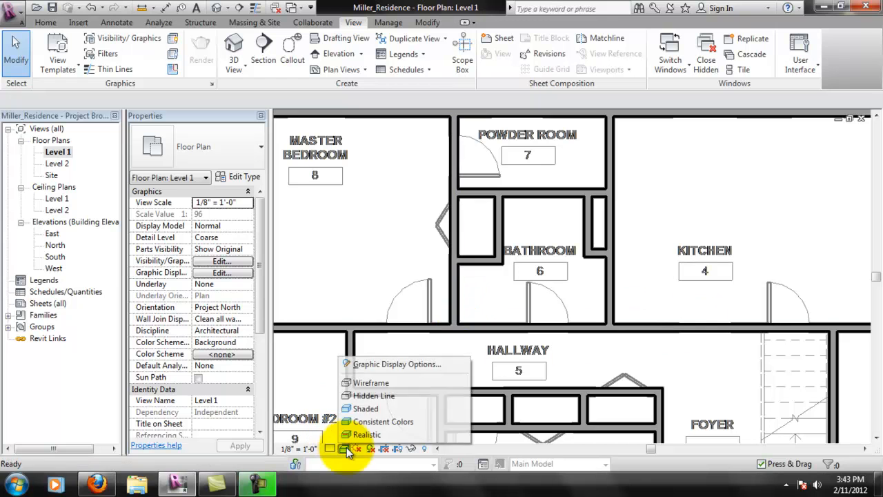
click(373, 421)
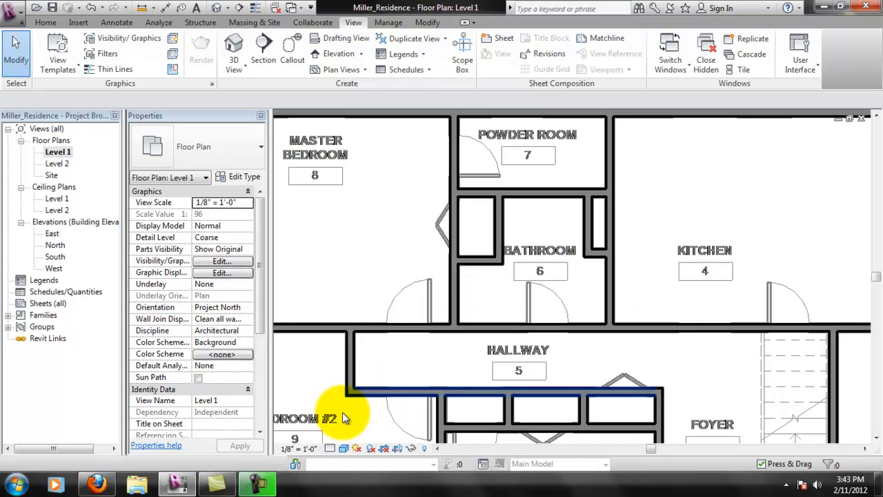
Switch the plan to the Wireframe visual style and inspect the linked door and window openings within the walls
click(344, 448)
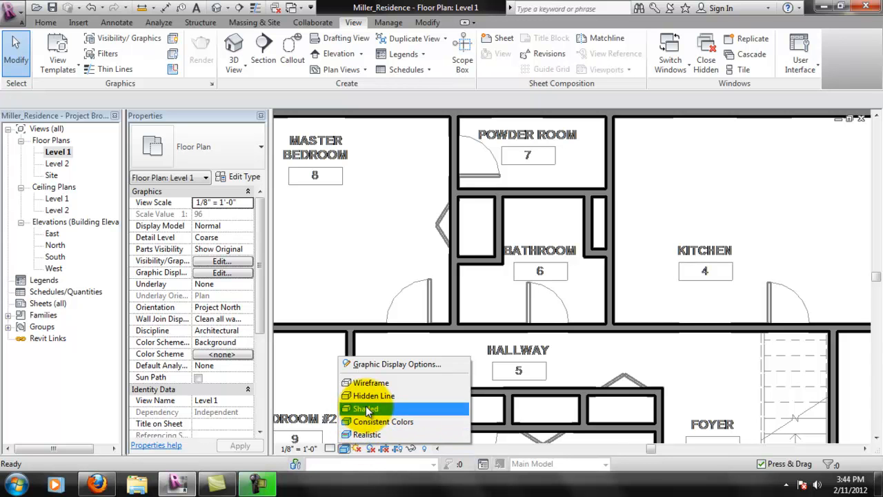
click(367, 383)
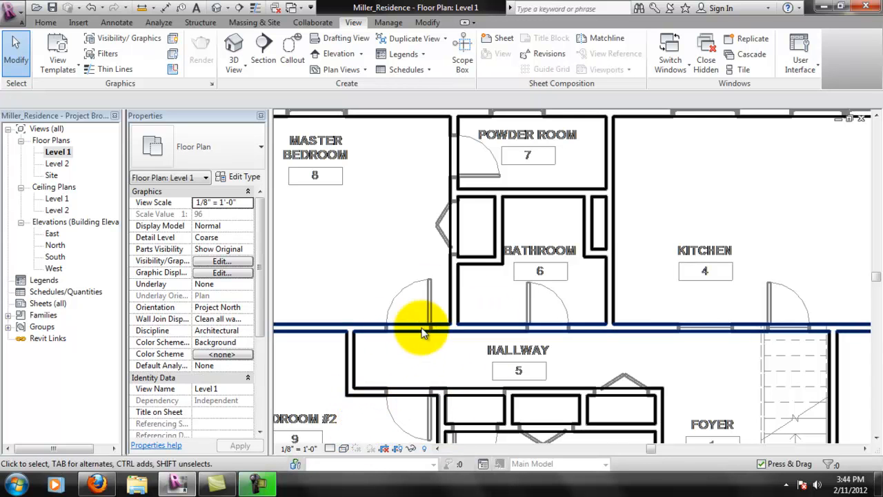
scroll(362, 347, up, 3)
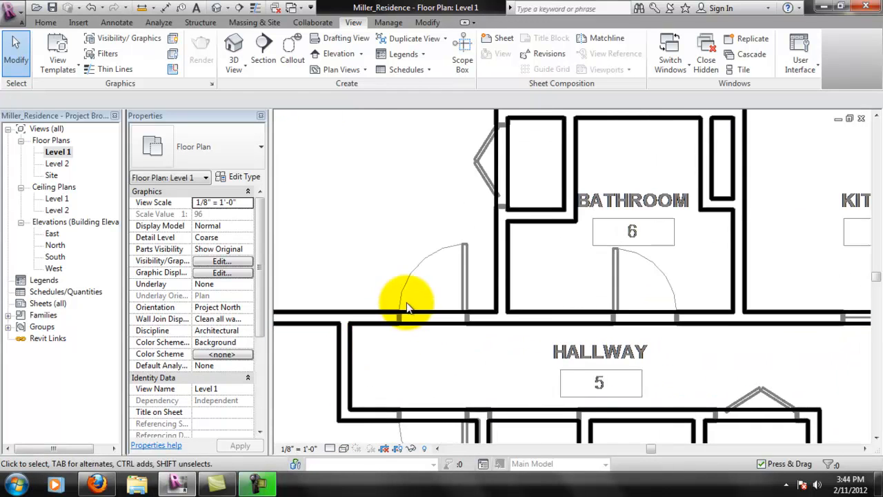
scroll(398, 328, up, 1)
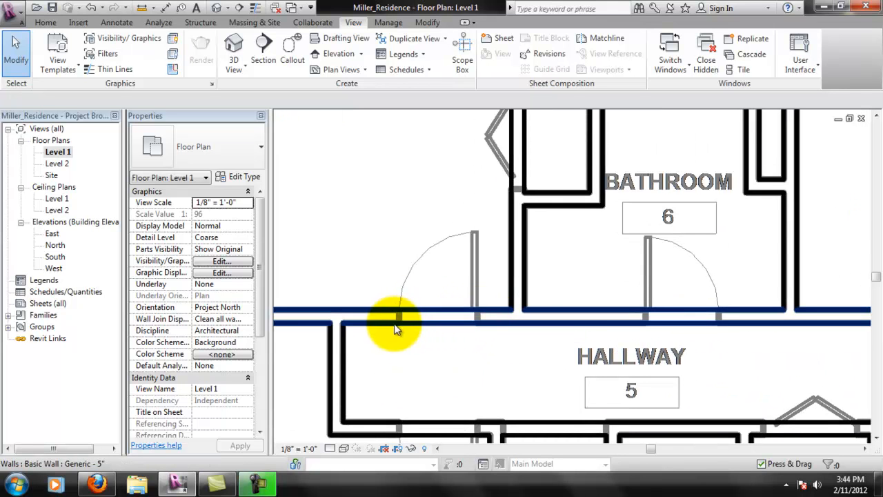
scroll(438, 388, down, 2)
scroll(522, 276, down, 3)
scroll(469, 203, up, 4)
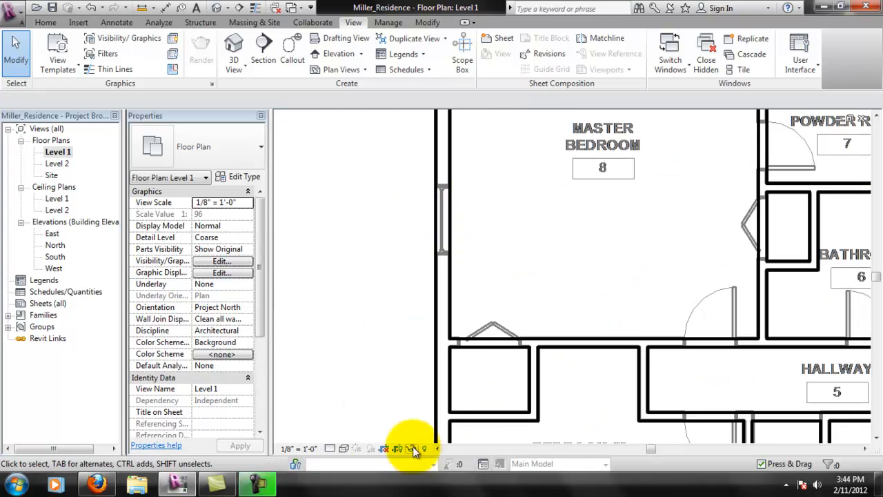
Set the Level 1 plan's visual style to Hidden Line
click(344, 447)
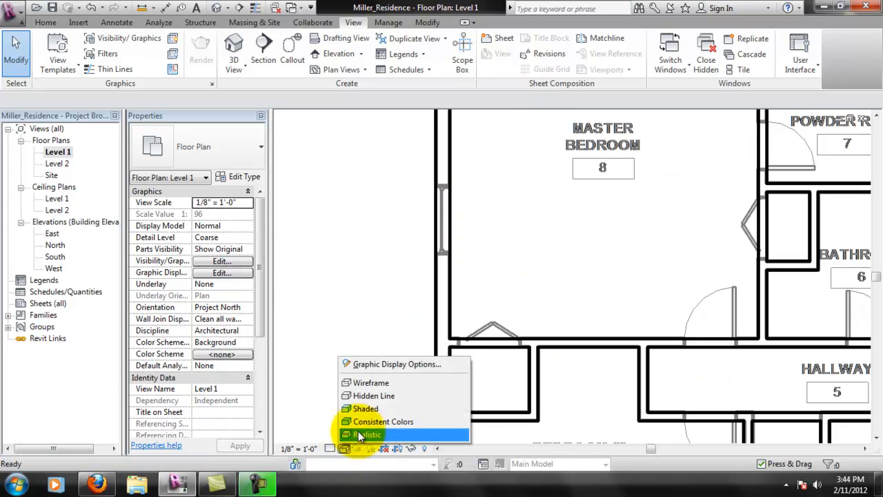
click(375, 399)
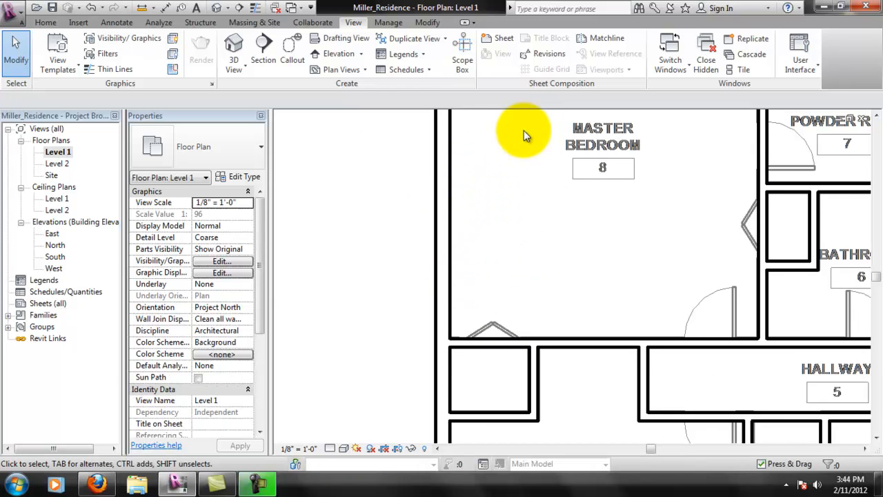
middle_drag(476, 203, 406, 288)
middle_drag(558, 314, 499, 238)
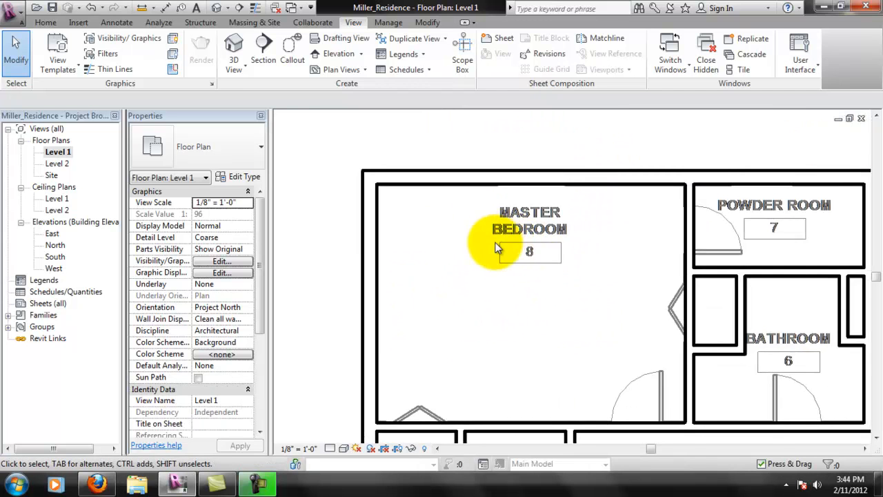
Set the Level 1 plan's visual style to Wireframe so the linked door and window openings show
middle_drag(462, 290, 427, 278)
middle_drag(509, 263, 466, 268)
click(345, 450)
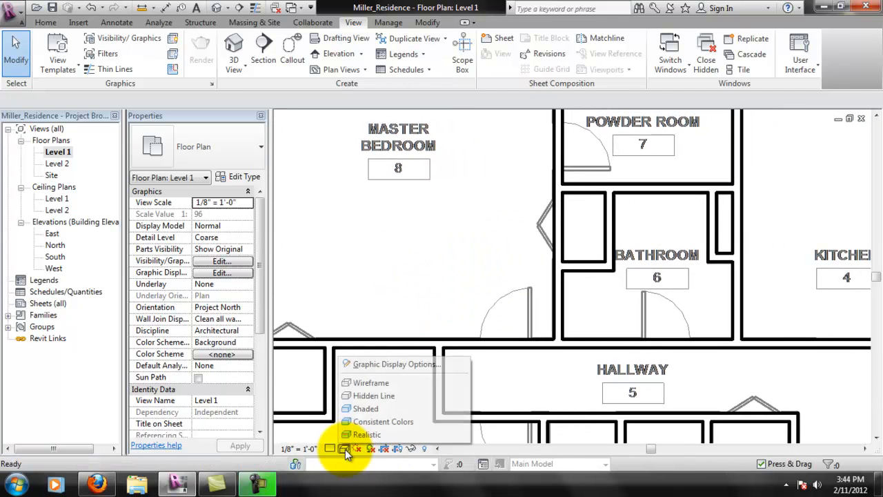
click(384, 383)
middle_drag(468, 255, 668, 293)
scroll(603, 300, down, 5)
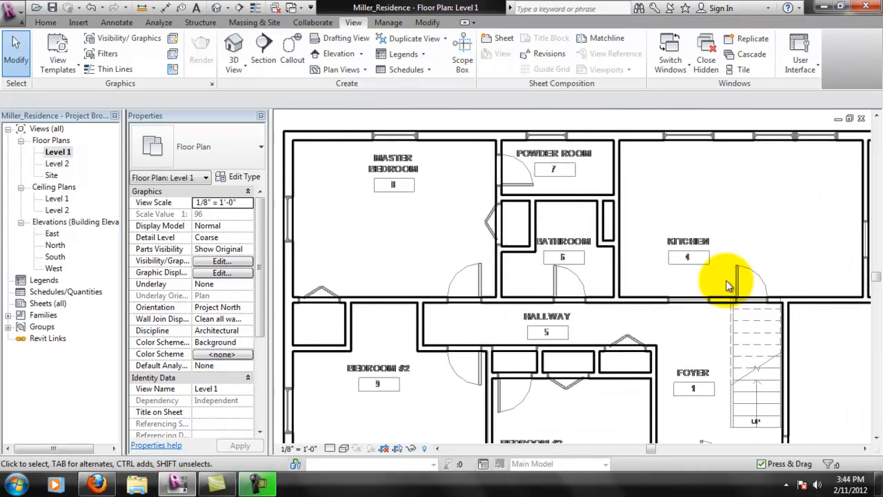
Measure the bathroom door opening on the hallway wall between its two jambs with an aligned dimension, without placing it
middle_drag(502, 308, 561, 359)
middle_drag(564, 303, 462, 387)
scroll(460, 284, up, 3)
middle_drag(398, 299, 590, 297)
middle_drag(365, 280, 495, 299)
scroll(496, 299, up, 2)
scroll(617, 256, up, 2)
scroll(617, 256, up, 1)
middle_drag(617, 256, 608, 267)
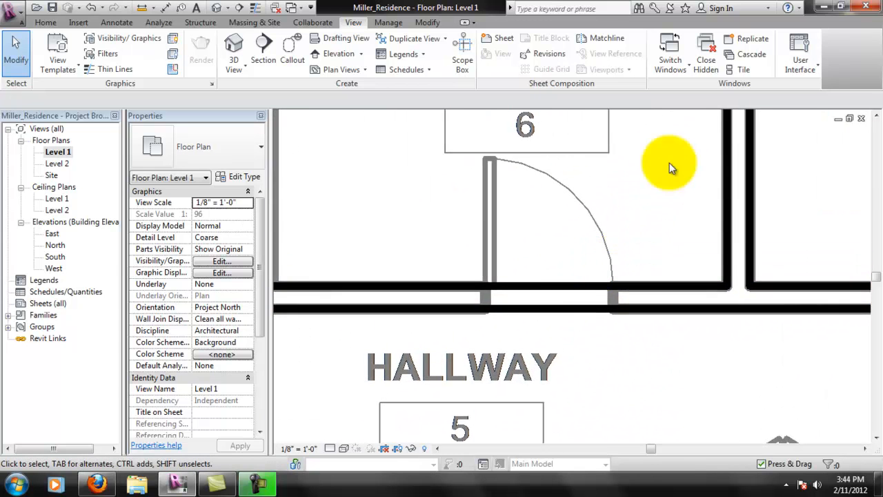
click(403, 25)
click(407, 23)
click(412, 43)
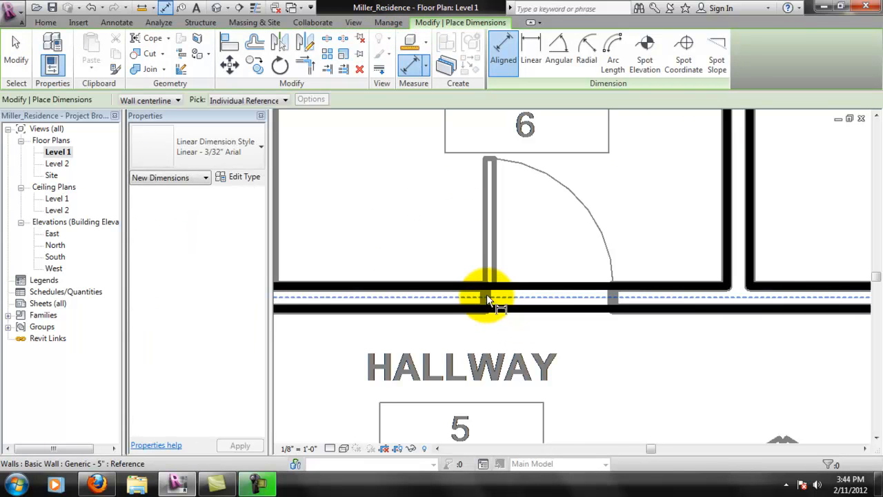
click(488, 297)
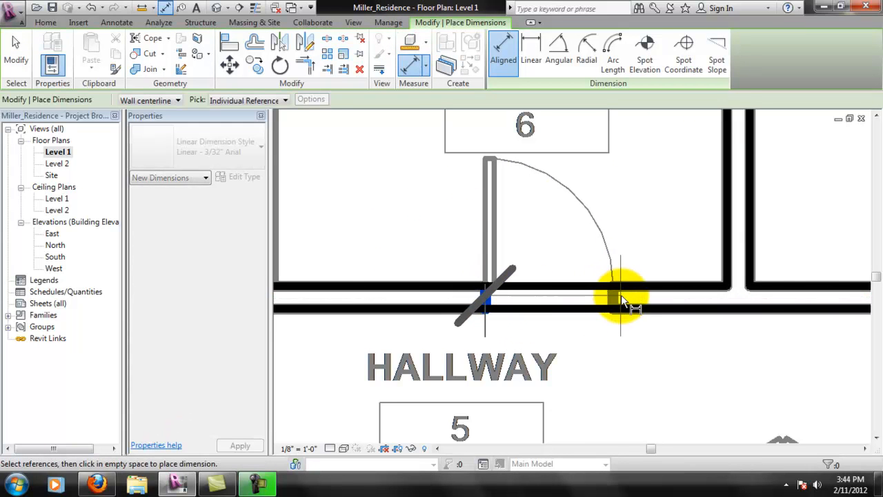
click(610, 293)
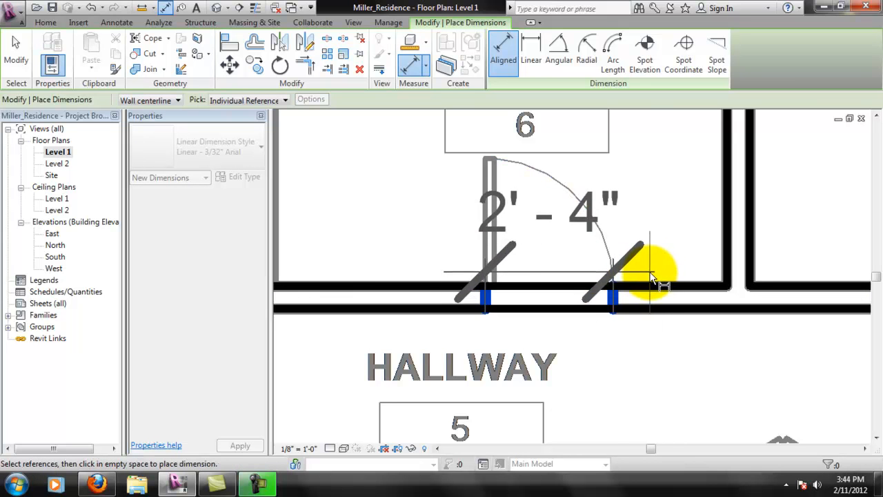
key(Escape)
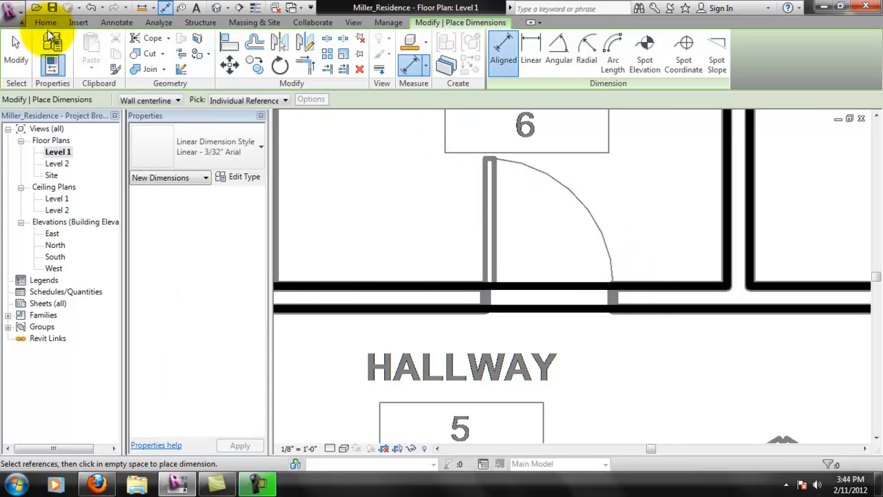
Try to fit a Single-Flush 30" x 80" door in the bathroom opening on the hallway wall
click(46, 23)
click(82, 46)
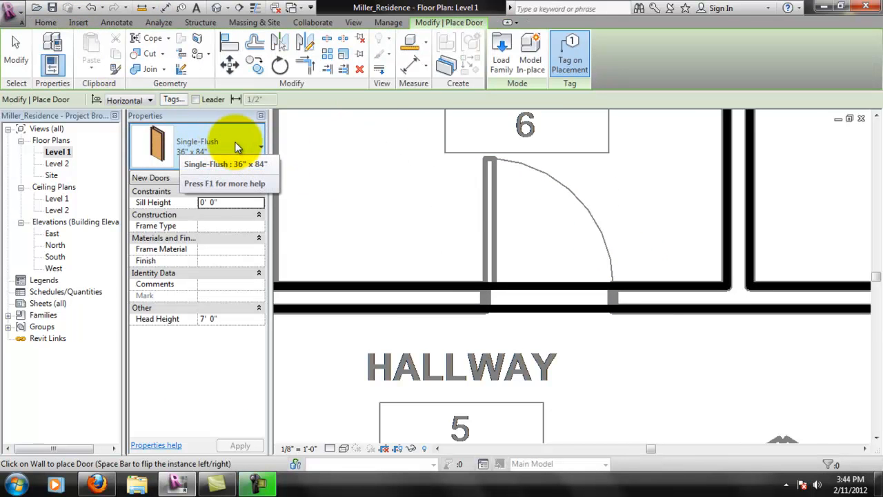
click(247, 143)
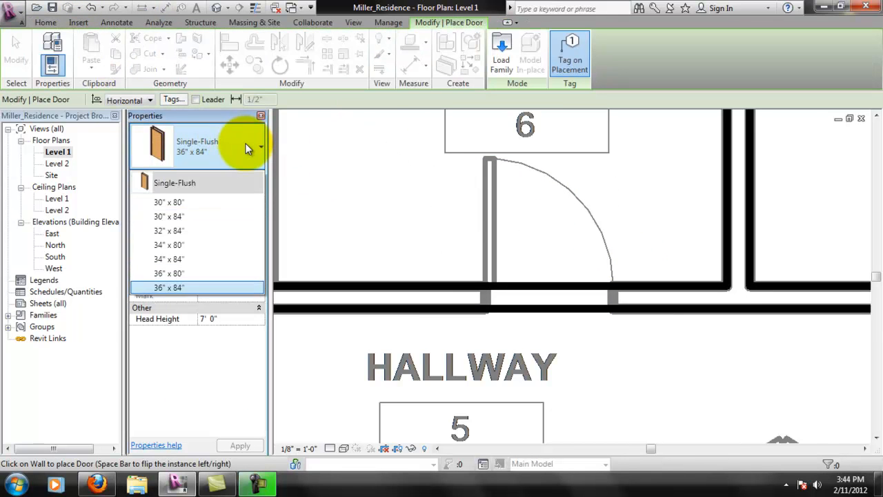
click(209, 202)
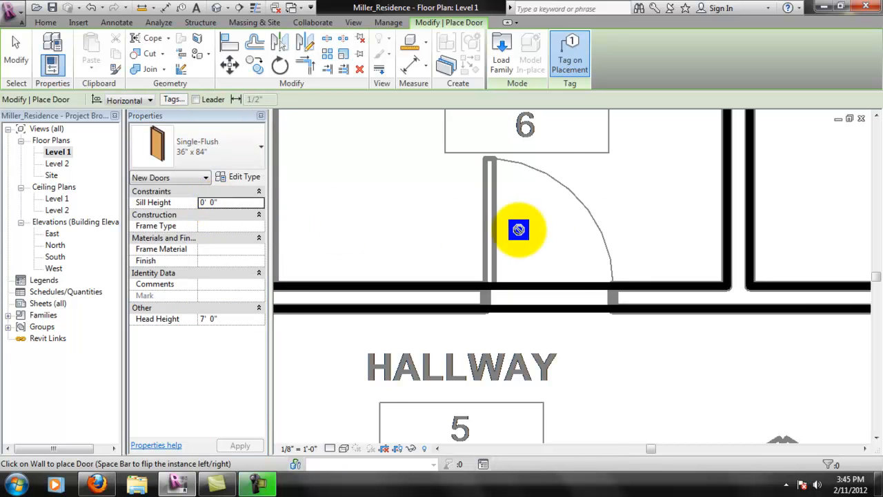
click(552, 292)
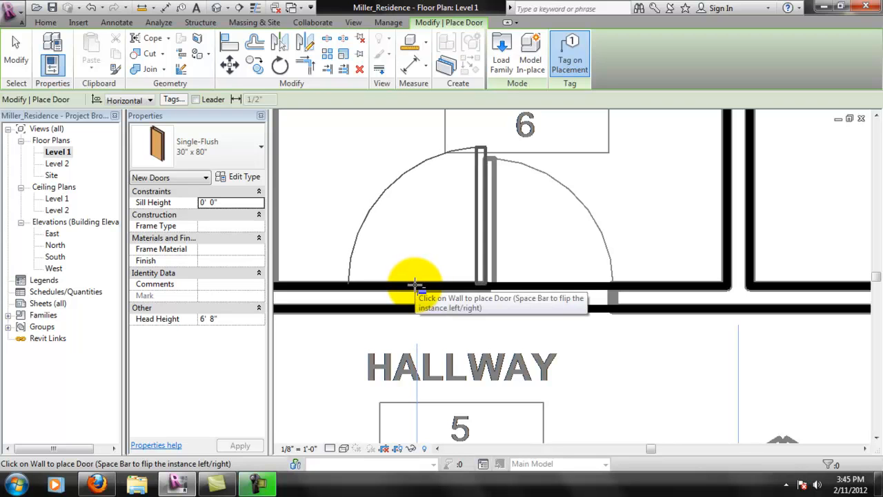
click(542, 252)
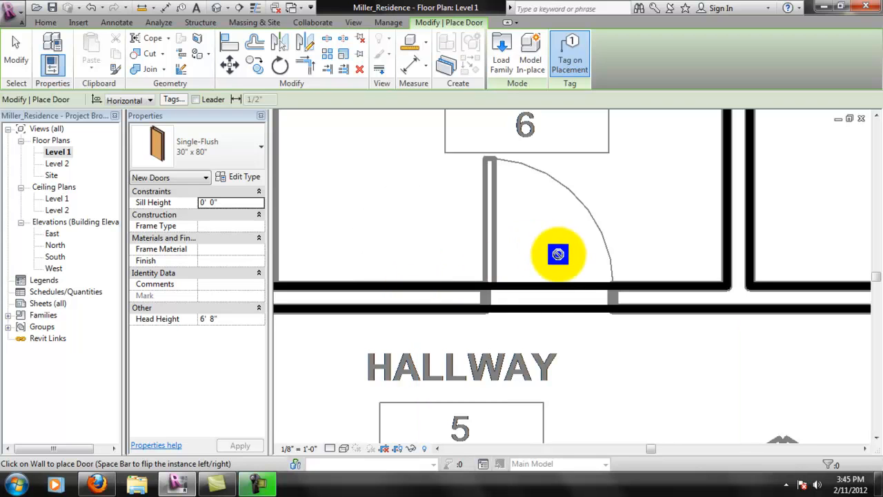
key(Escape)
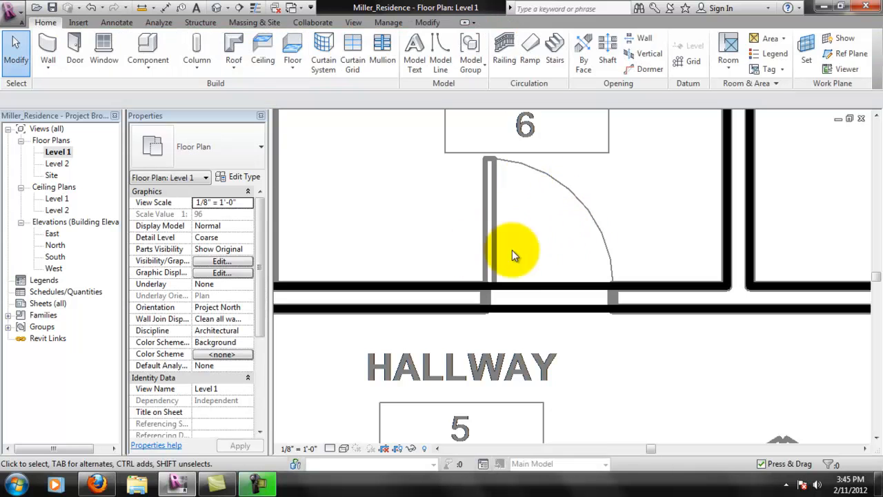
Duplicate the Single-Flush 30" x 84" door type under the name 28" x 84"
click(74, 54)
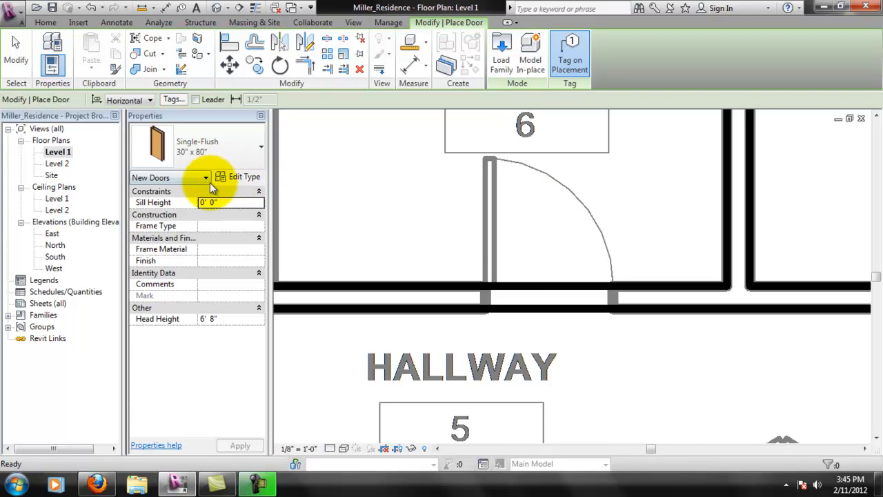
click(229, 160)
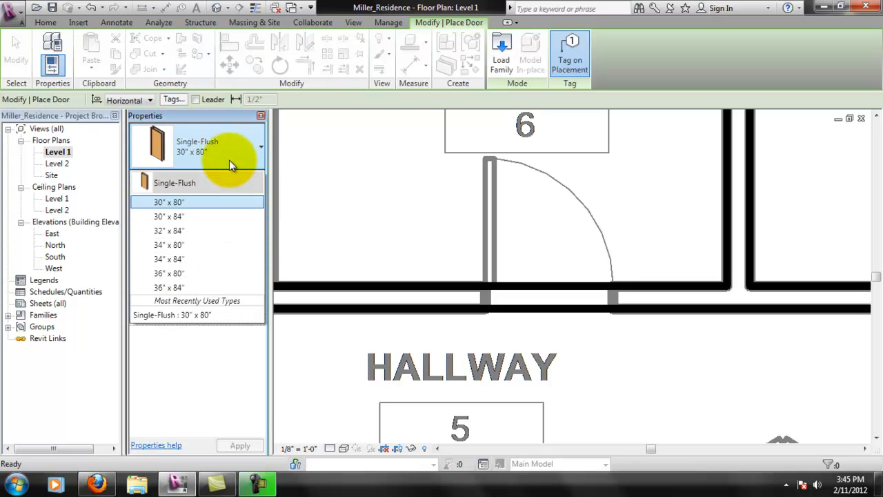
click(187, 216)
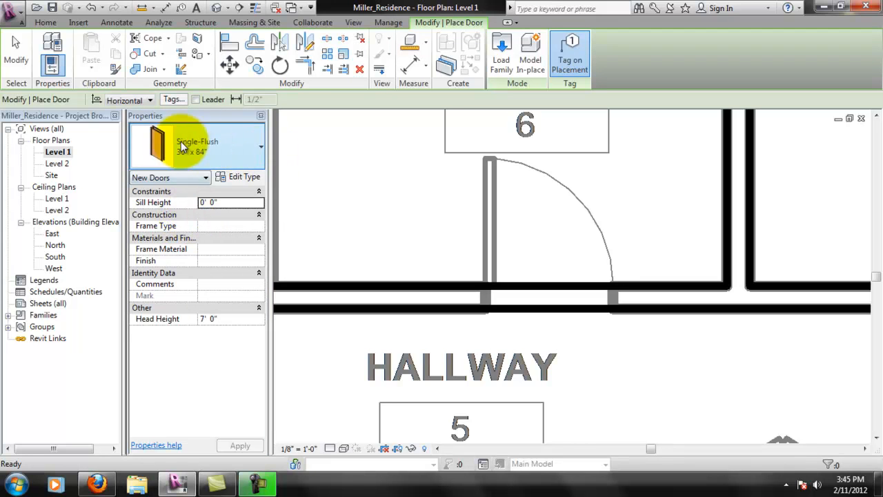
click(248, 180)
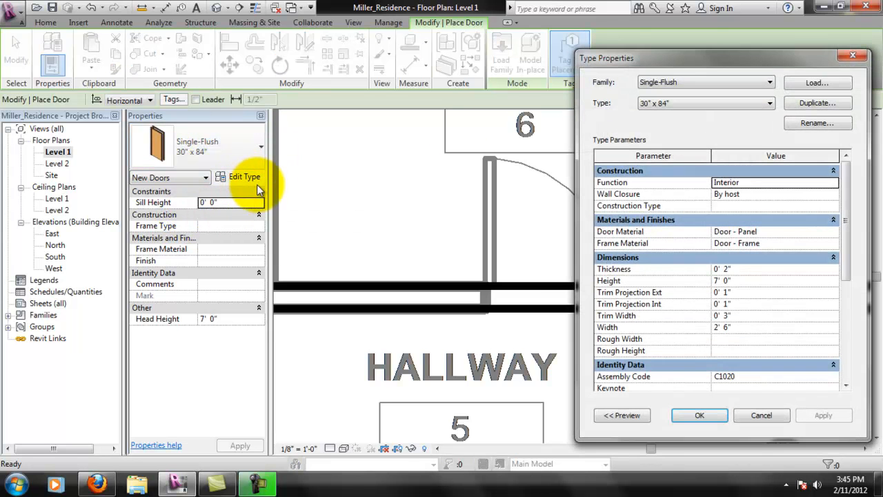
drag(687, 59, 274, 62)
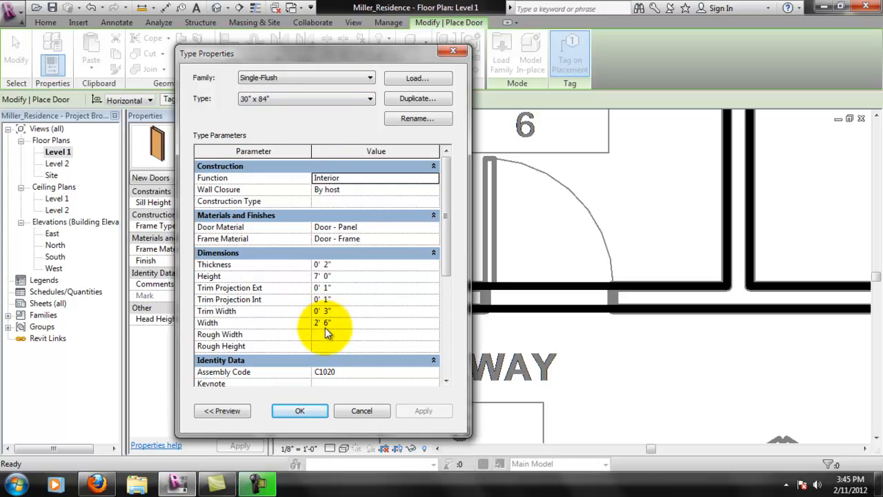
drag(358, 54, 442, 54)
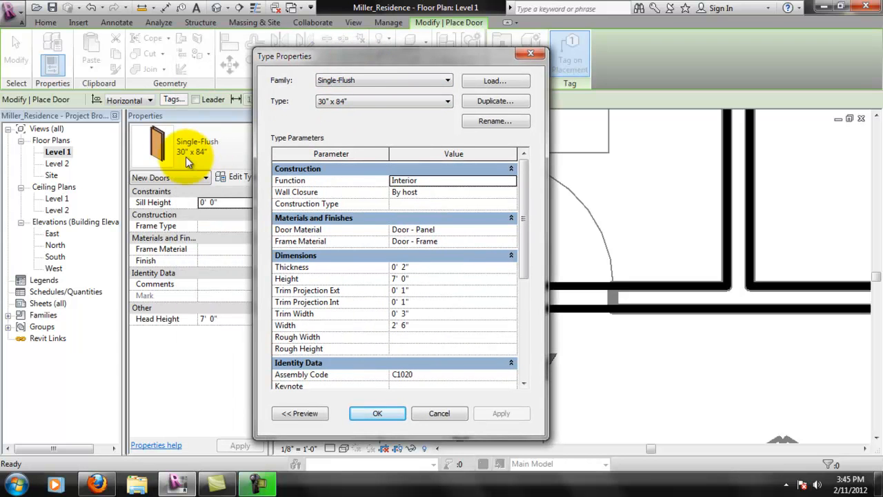
drag(351, 61, 262, 66)
click(398, 112)
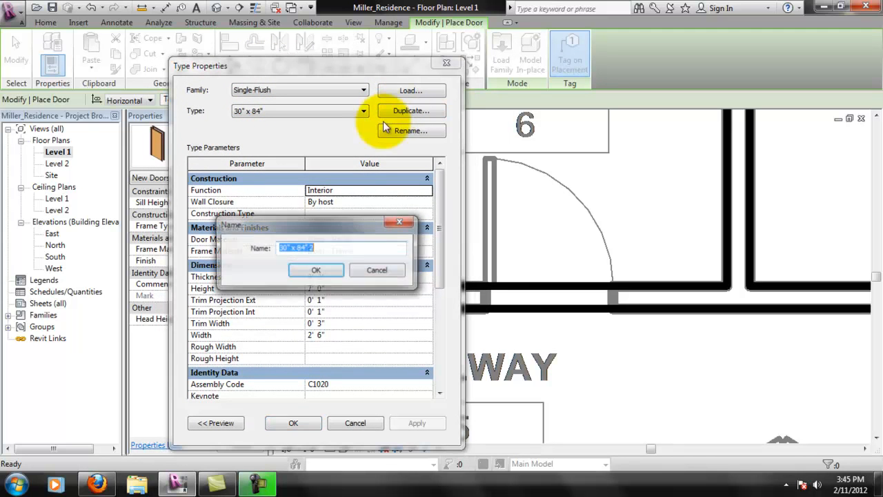
double_click(285, 248)
text(28)
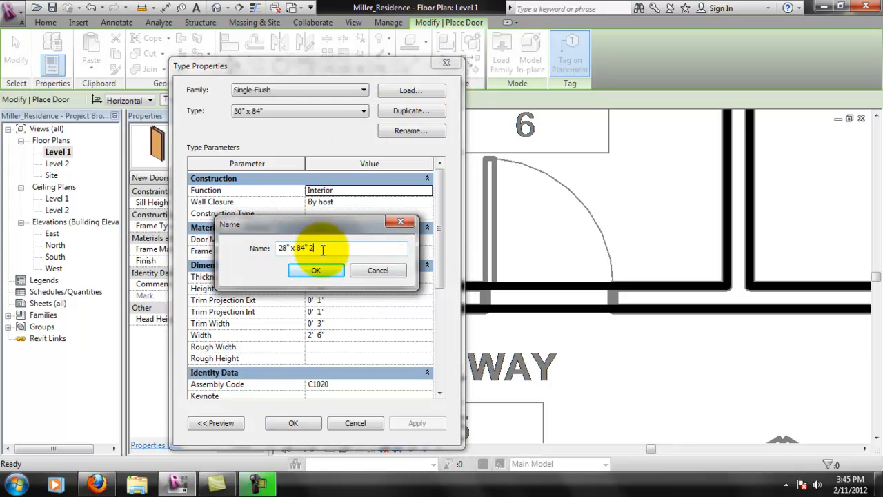
click(325, 270)
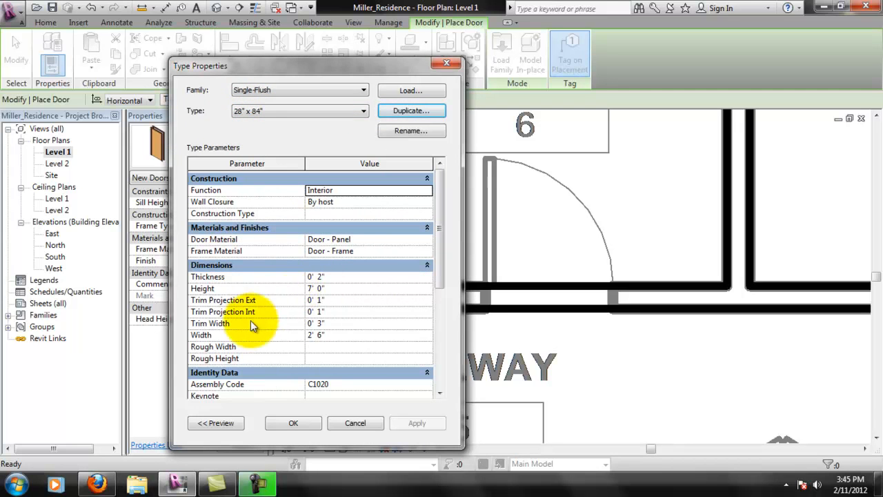
Set the new door type's width to 28" and accept the type properties
click(309, 338)
drag(328, 336, 293, 334)
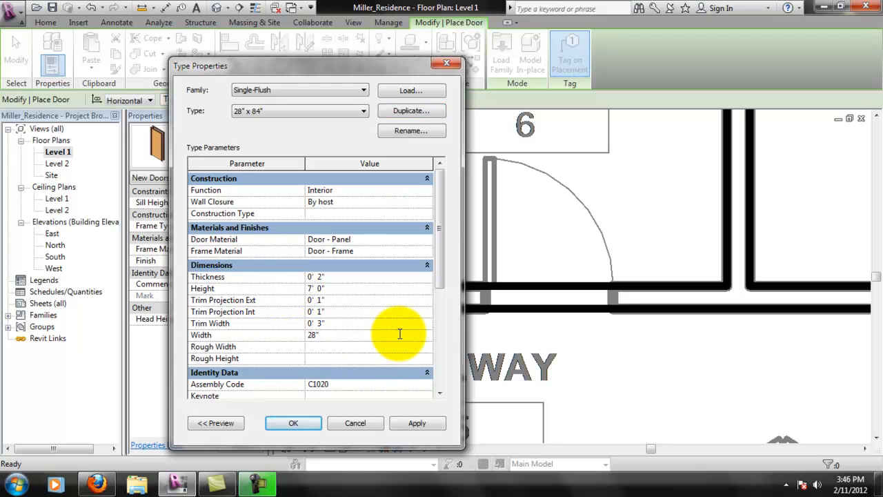
click(417, 423)
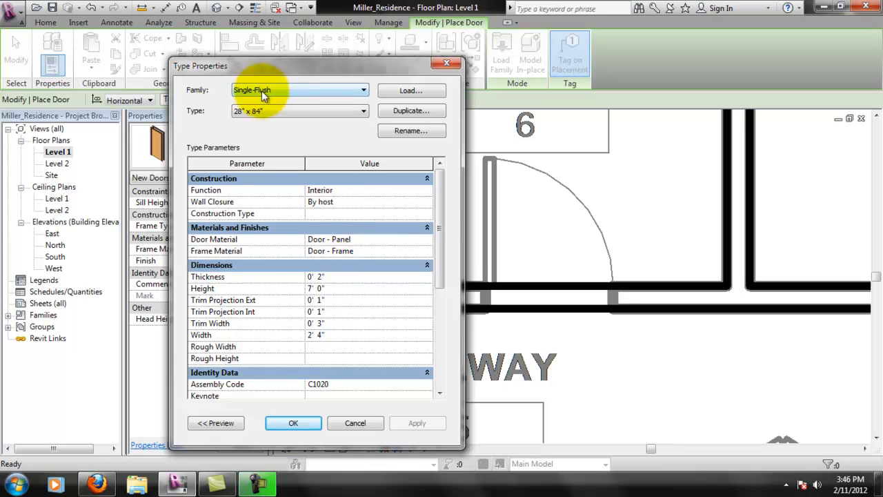
click(294, 424)
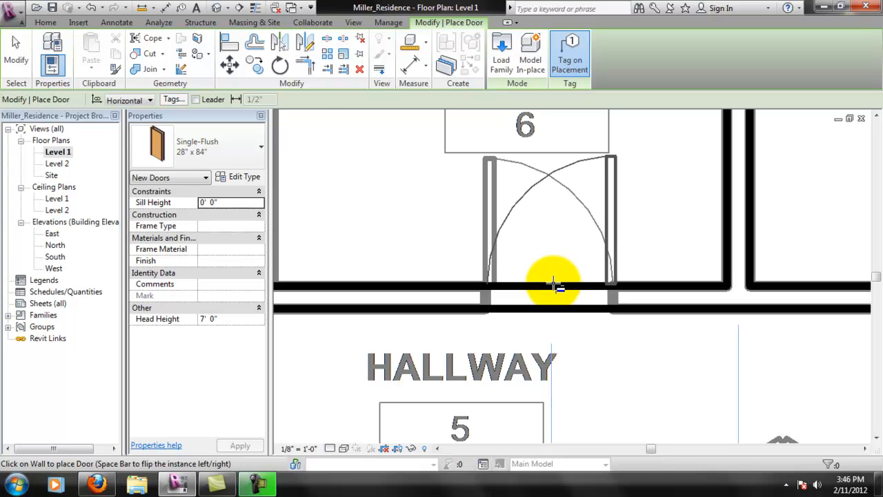
Place the 28" x 84" door in the bathroom's hallway wall over the linked door, flipping its hinge side to match the swing
key(space)
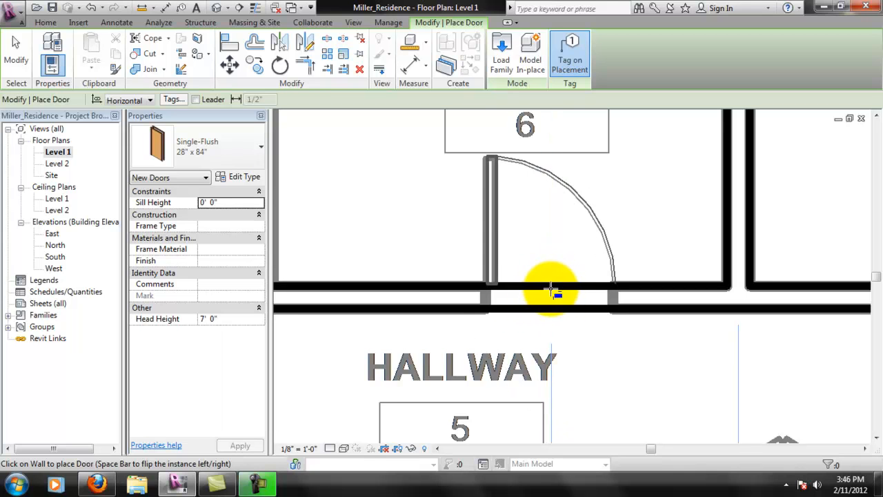
click(550, 290)
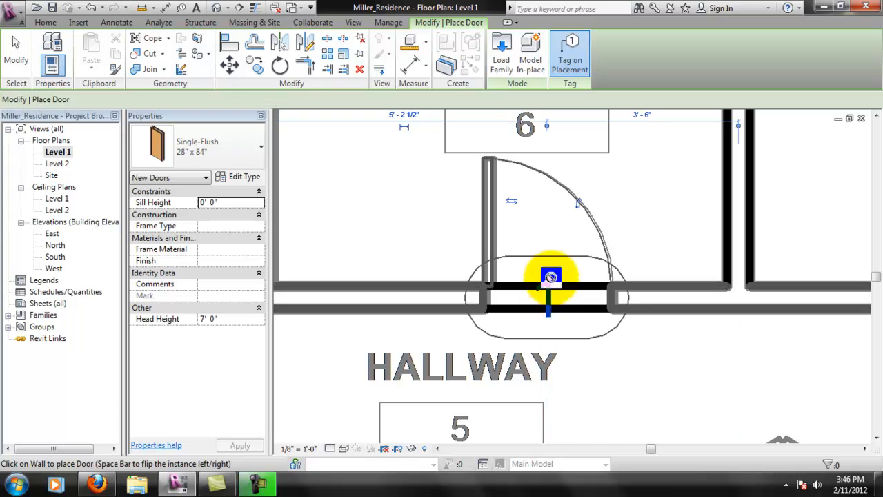
scroll(518, 268, up, 2)
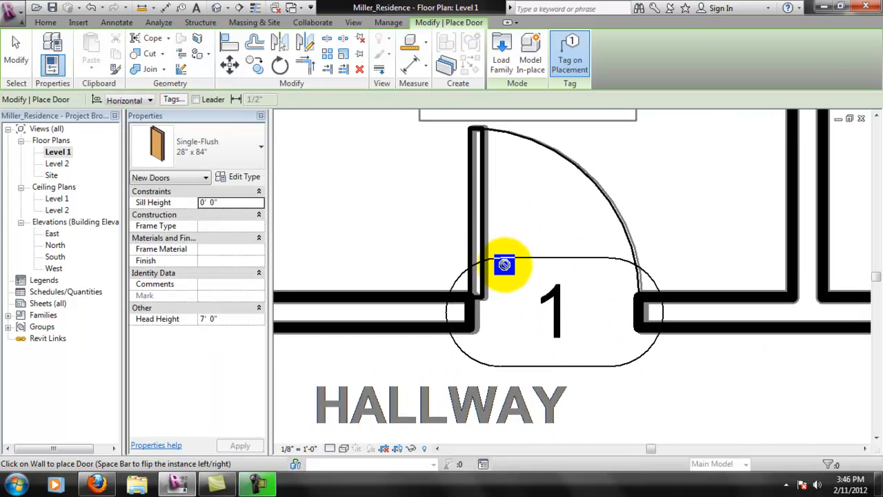
key(Escape)
key(Escape)
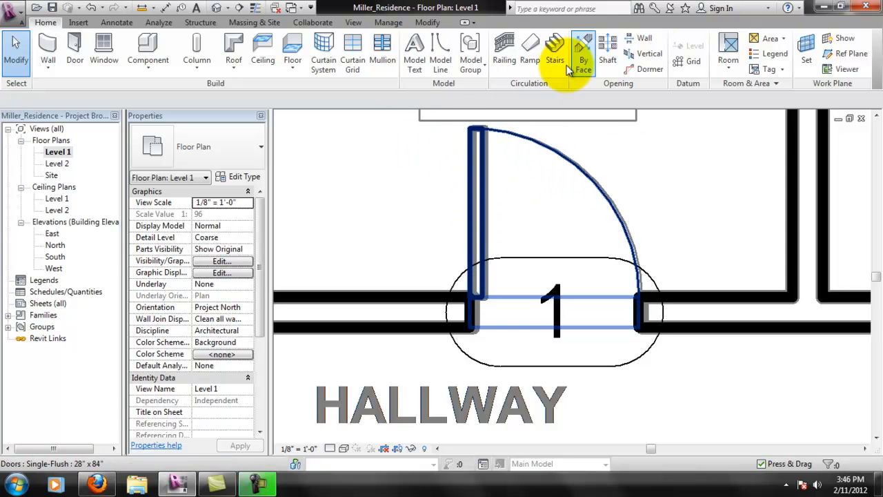
Align the new bathroom door's leaf with the door leaf line in the linked drawing
click(427, 22)
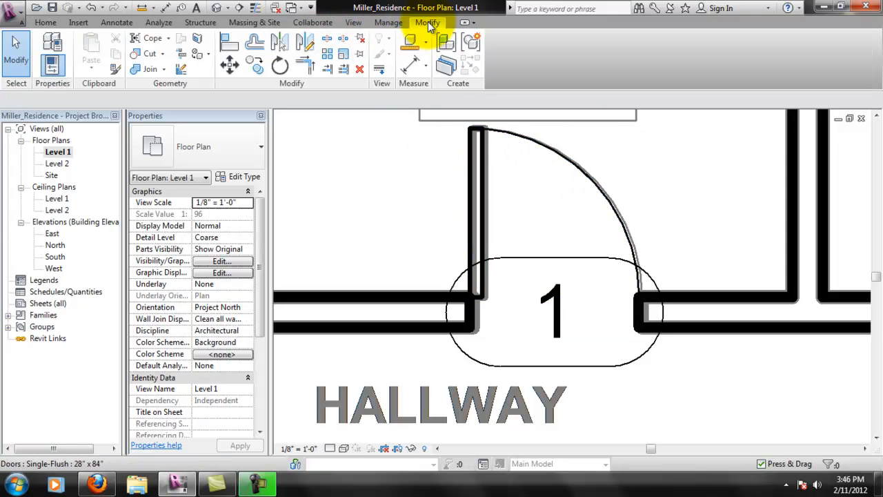
key(a)
key(l)
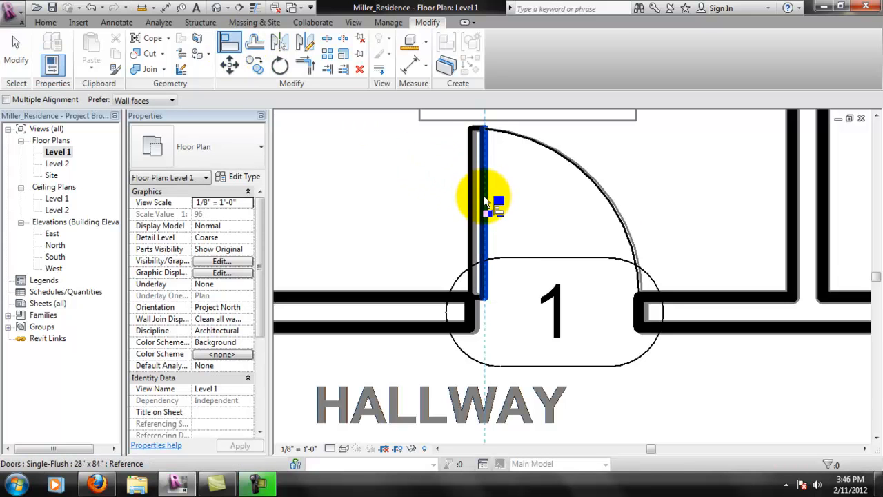
click(485, 197)
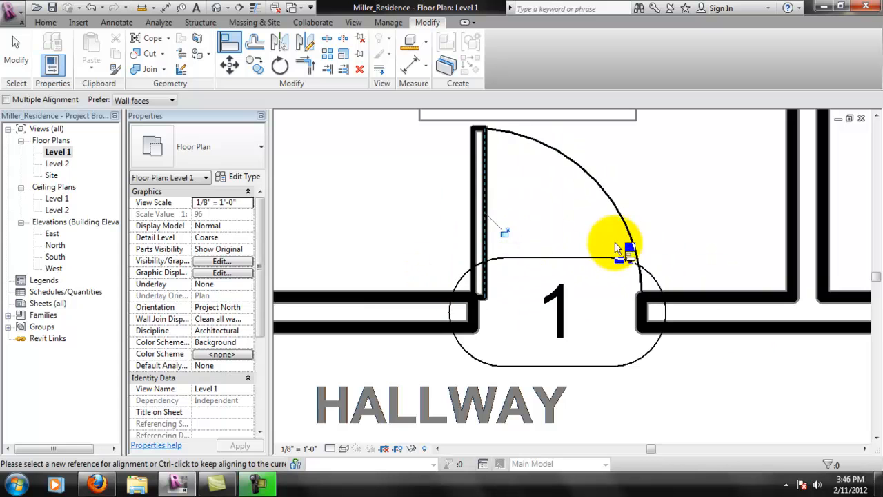
scroll(563, 266, down, 1)
scroll(566, 294, down, 2)
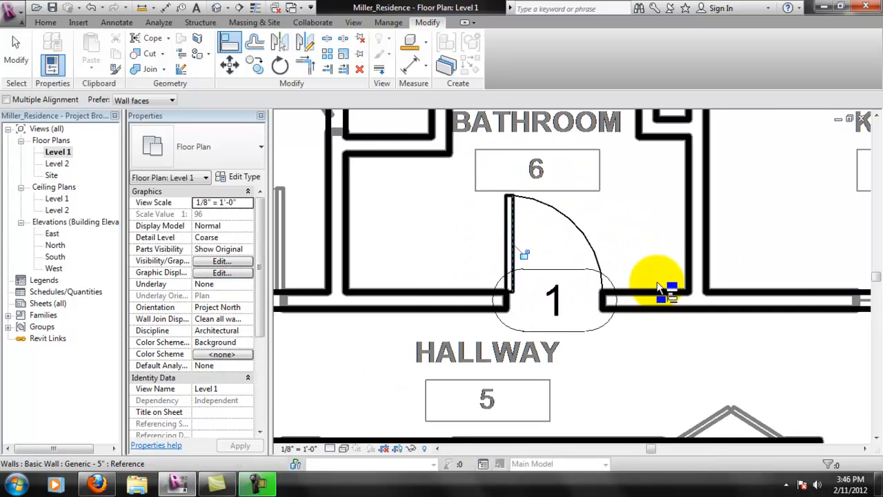
scroll(580, 256, down, 1)
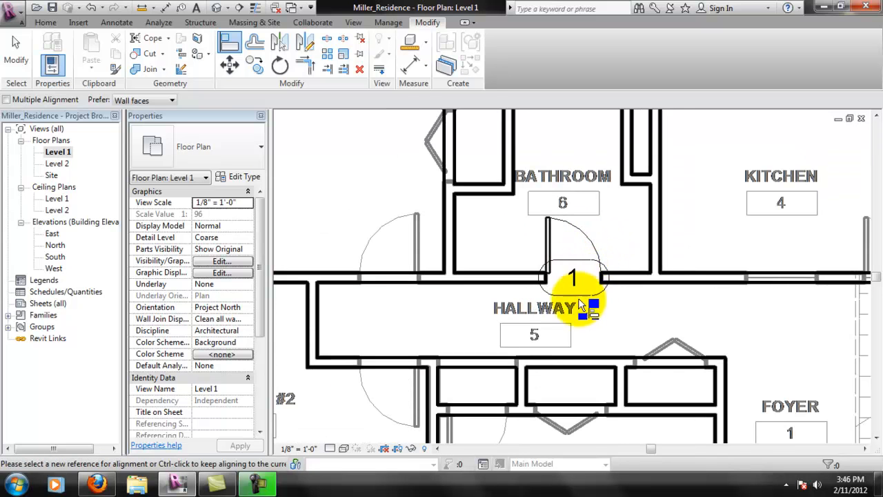
scroll(582, 290, up, 2)
click(564, 284)
scroll(573, 281, down, 2)
key(Escape)
key(Escape)
scroll(717, 299, down, 1)
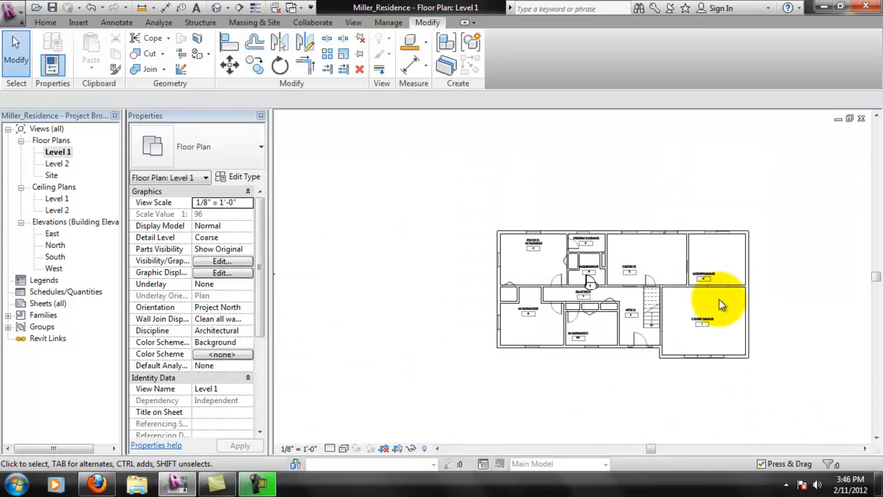
Examine the new bathroom door and its tag against the linked floor plan
scroll(710, 297, up, 1)
scroll(629, 297, up, 3)
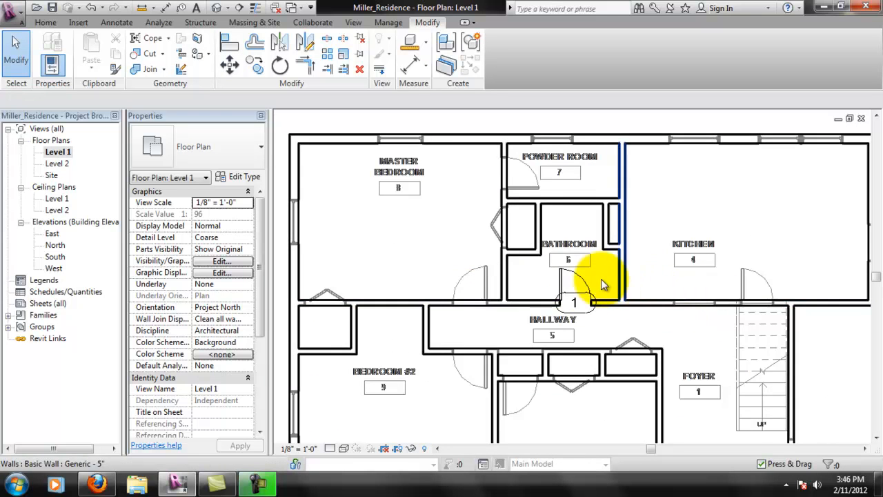
scroll(587, 290, up, 1)
scroll(574, 269, down, 1)
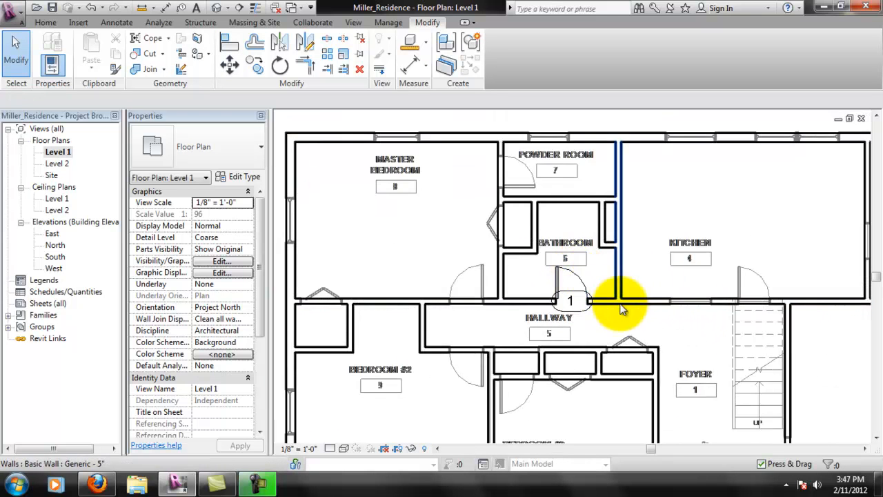
scroll(636, 306, down, 2)
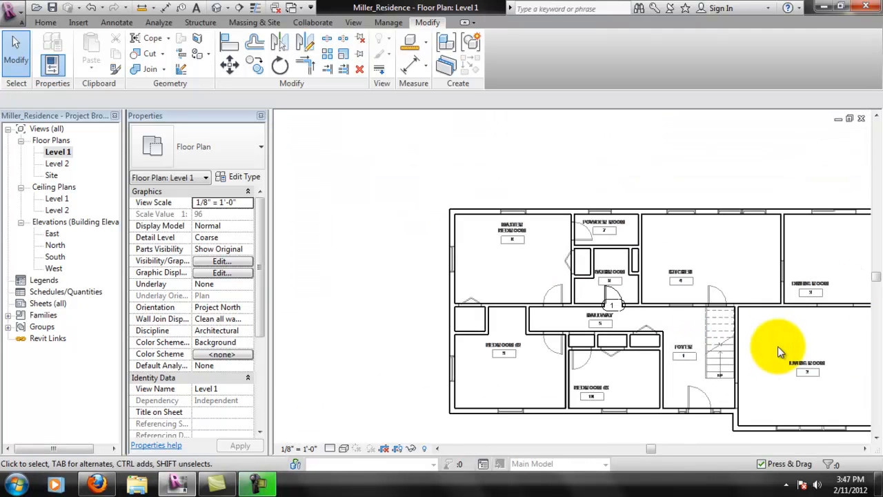
scroll(614, 304, up, 3)
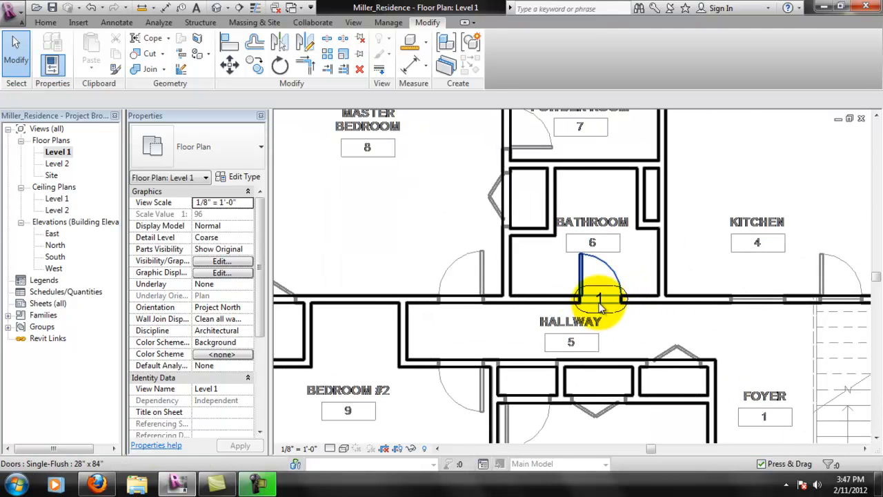
scroll(598, 295, up, 1)
scroll(598, 296, up, 1)
click(601, 272)
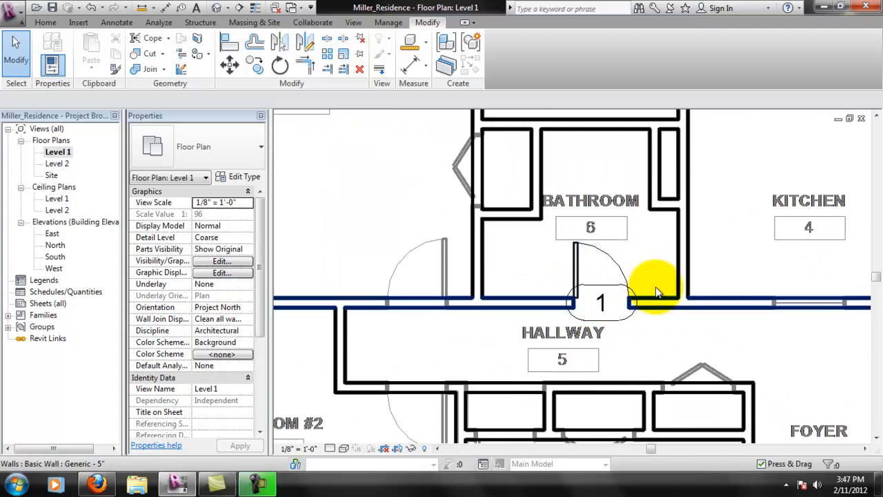
scroll(641, 312, up, 1)
scroll(654, 314, up, 1)
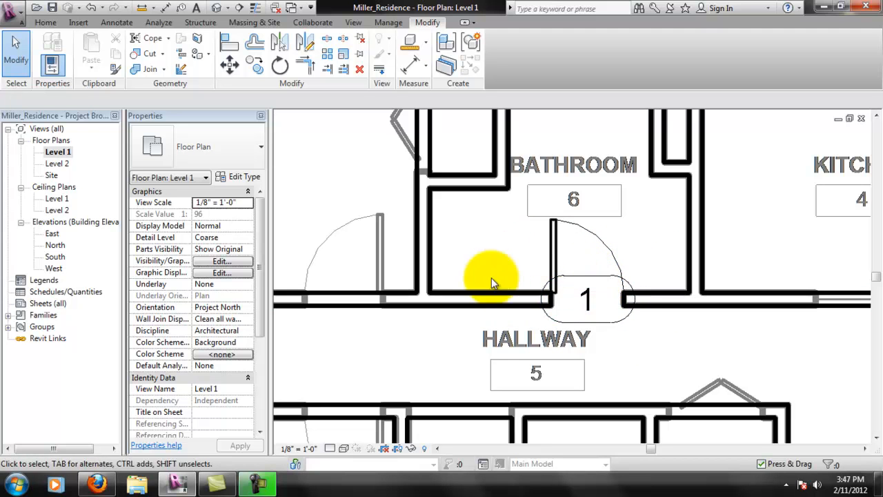
scroll(617, 310, down, 5)
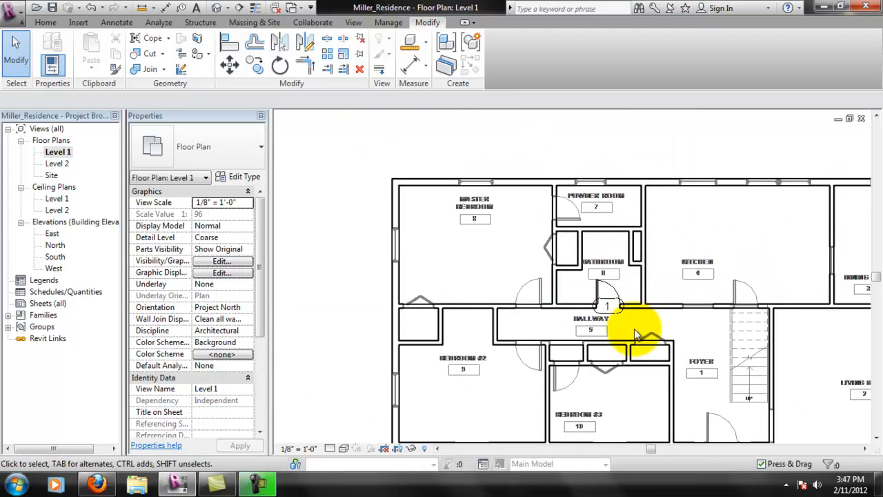
Hide the Door Tags category in the Level 1 view and check the hidden tag with Reveal Hidden Elements
scroll(611, 287, up, 5)
scroll(607, 284, up, 2)
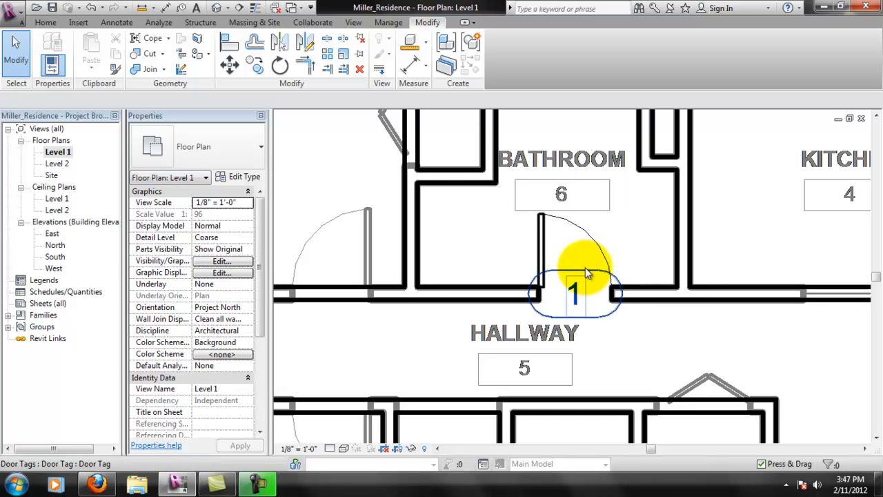
click(584, 270)
right_click(584, 270)
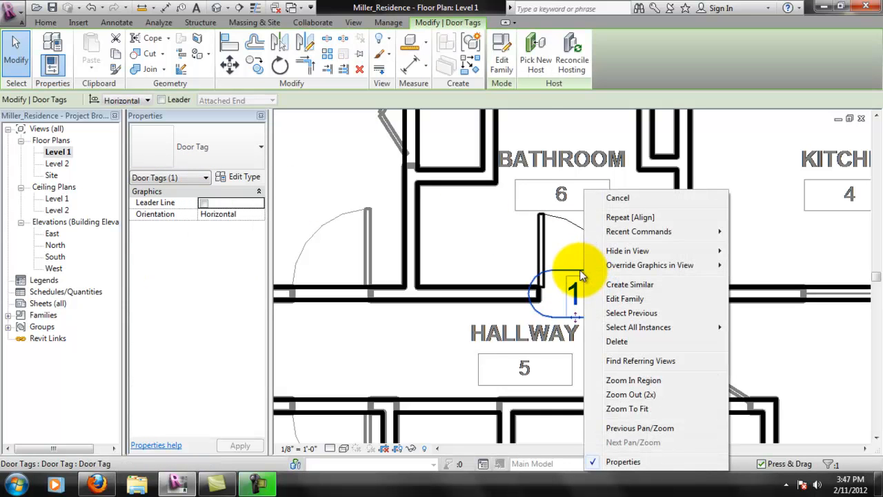
mouse_move(632, 254)
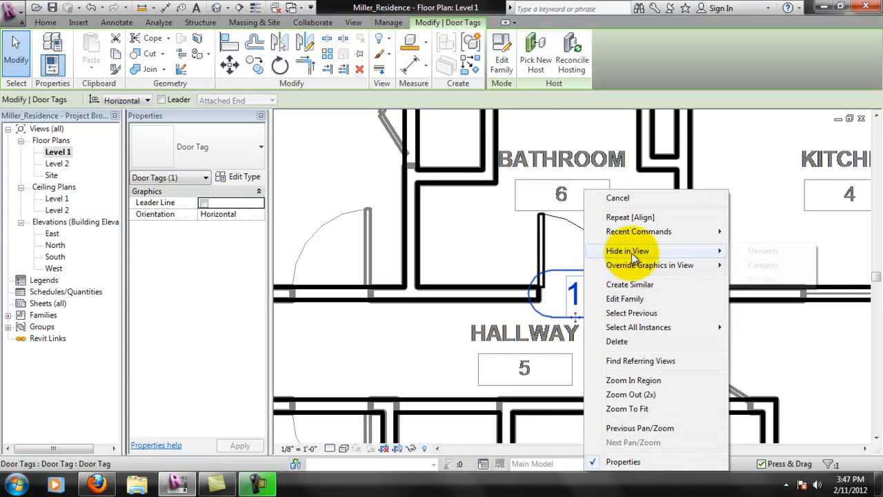
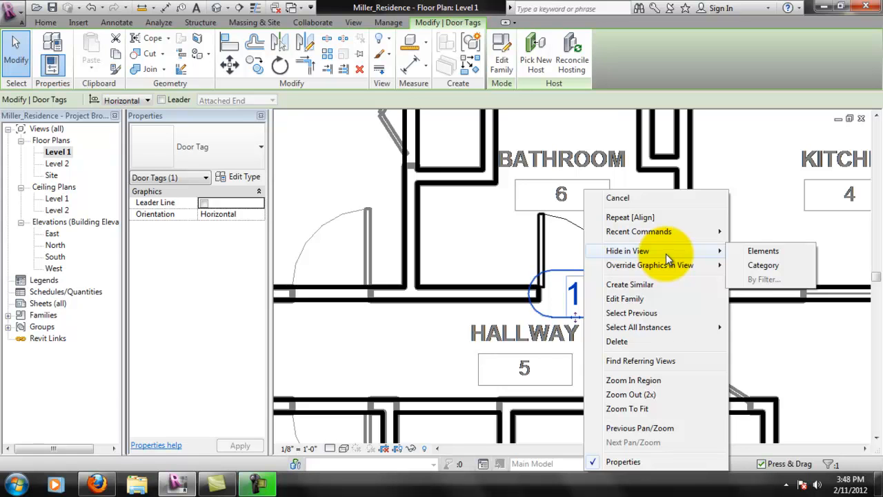
click(762, 266)
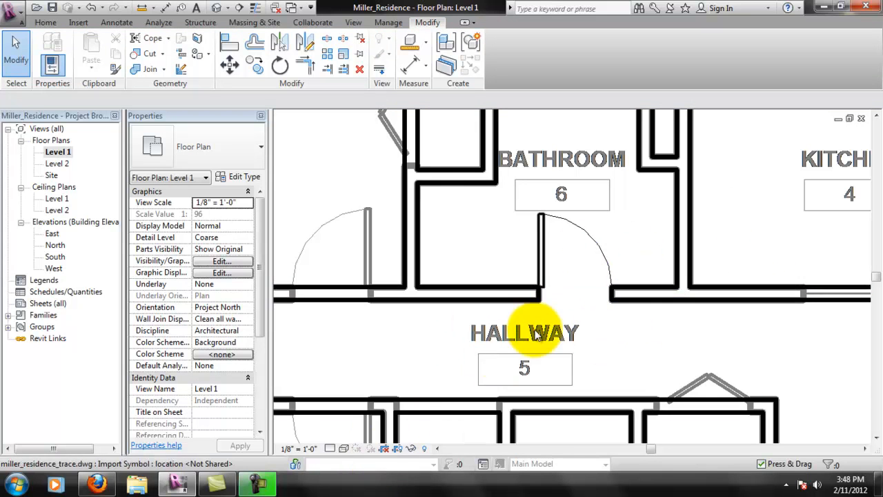
click(423, 449)
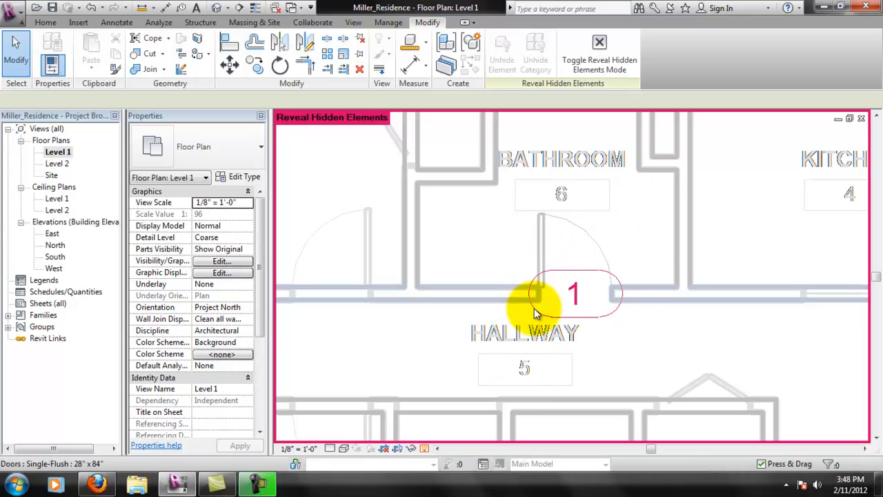
click(423, 449)
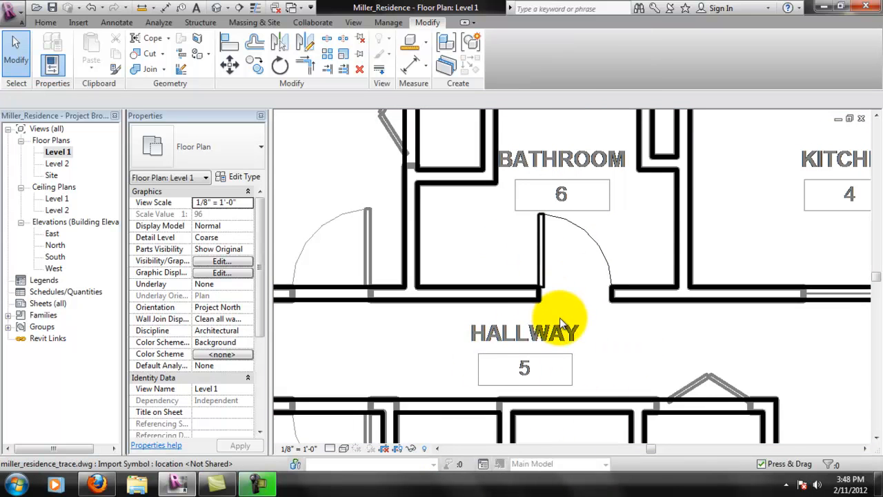
Measure the width of the linked master bedroom door opening between its jambs in the hallway wall
scroll(562, 317, down, 1)
scroll(568, 328, down, 2)
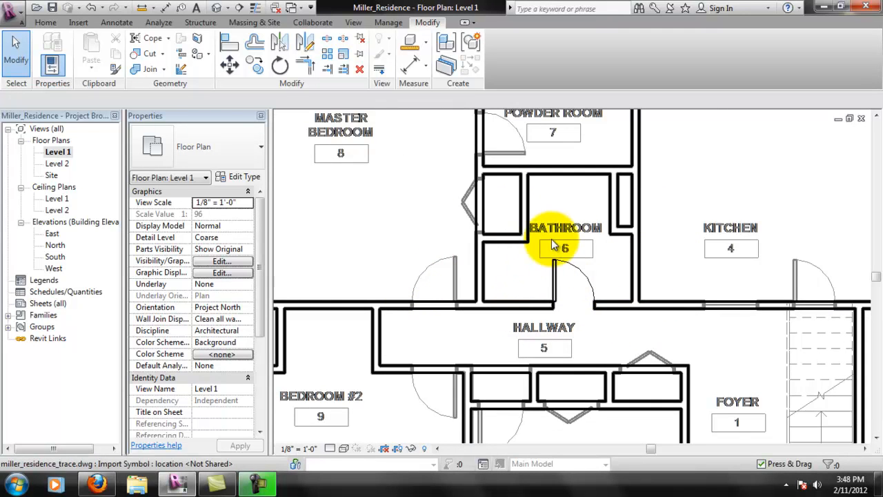
middle_drag(597, 238, 597, 240)
middle_drag(374, 200, 414, 191)
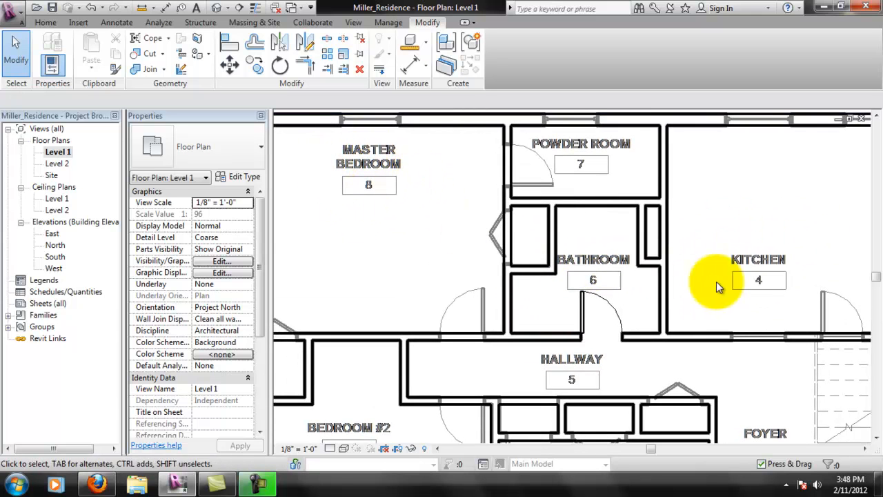
middle_drag(490, 306, 485, 279)
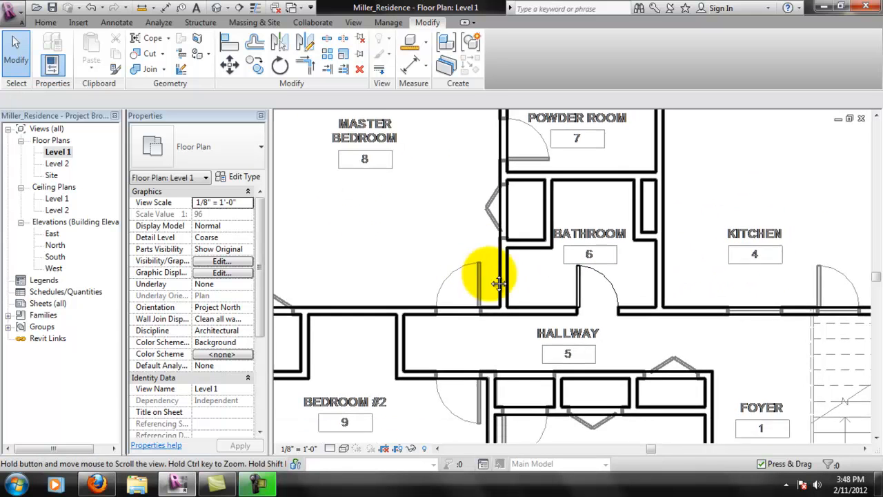
scroll(435, 307, up, 3)
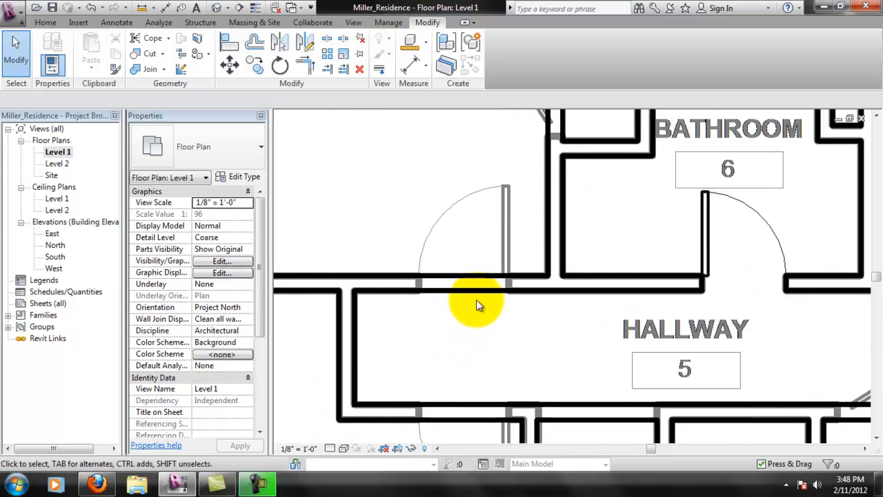
scroll(476, 304, up, 4)
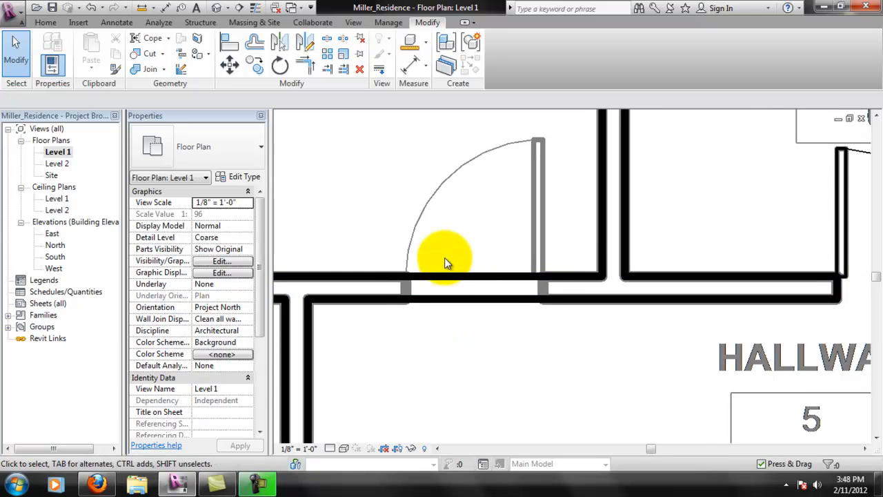
scroll(482, 258, up, 1)
middle_drag(469, 276, 549, 283)
middle_drag(559, 236, 571, 287)
middle_drag(583, 325, 586, 298)
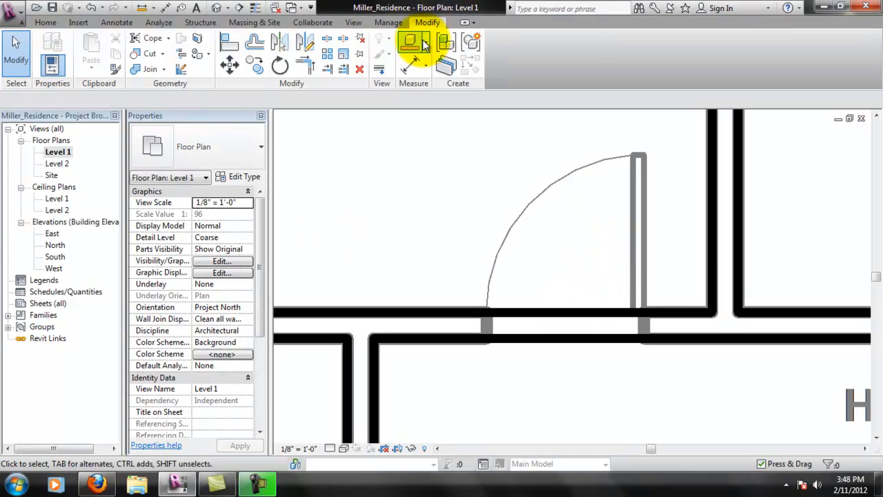
click(413, 66)
click(489, 326)
click(647, 325)
key(Escape)
key(Escape)
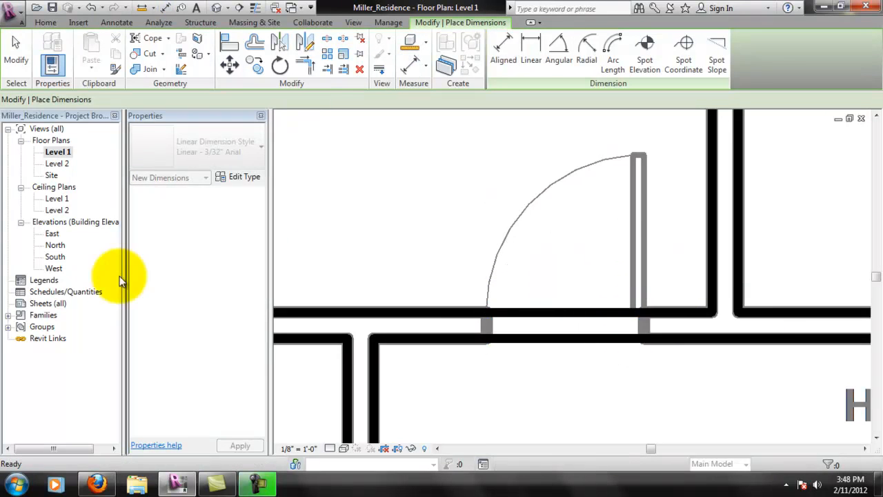
Place a Single-Flush 30" x 84" door in the hallway wall at the linked master bedroom door, matching its swing
click(46, 22)
click(83, 44)
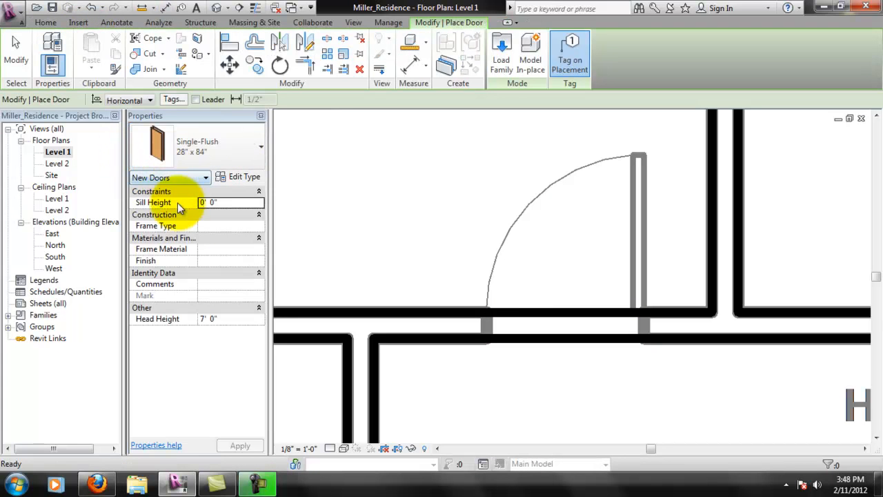
click(218, 146)
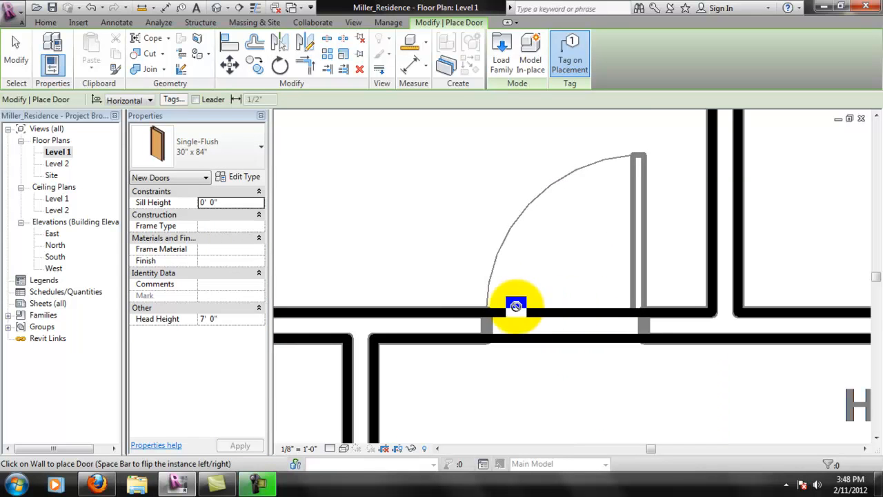
click(527, 314)
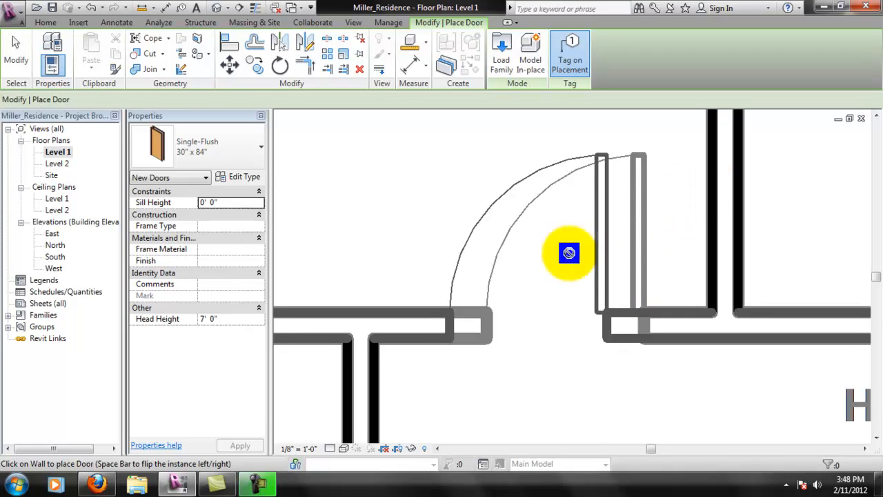
Align the master bedroom door's latch-side jamb with the corresponding jamb line in the linked drawing
click(230, 43)
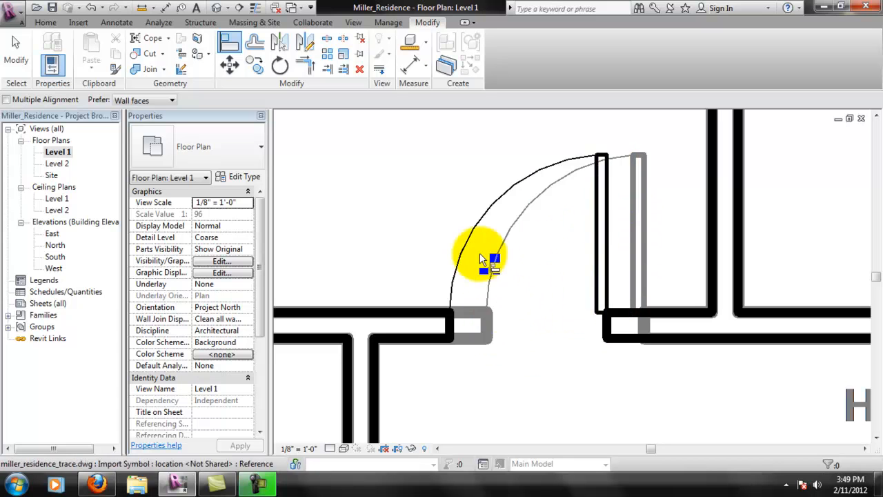
click(485, 319)
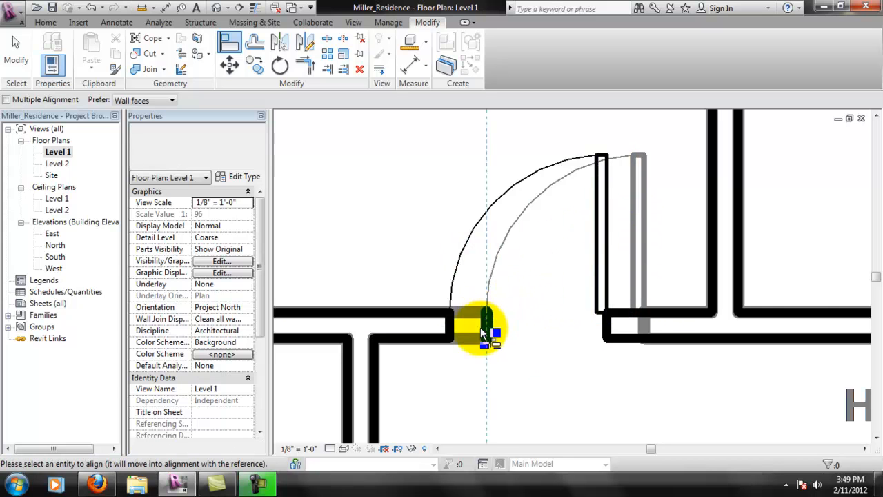
click(448, 314)
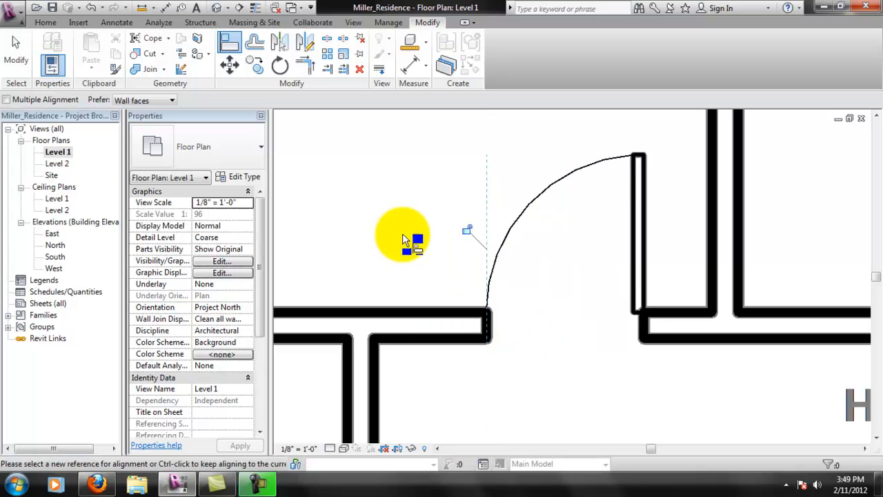
scroll(608, 287, down, 2)
scroll(608, 286, down, 2)
middle_drag(740, 264, 643, 268)
scroll(509, 271, up, 1)
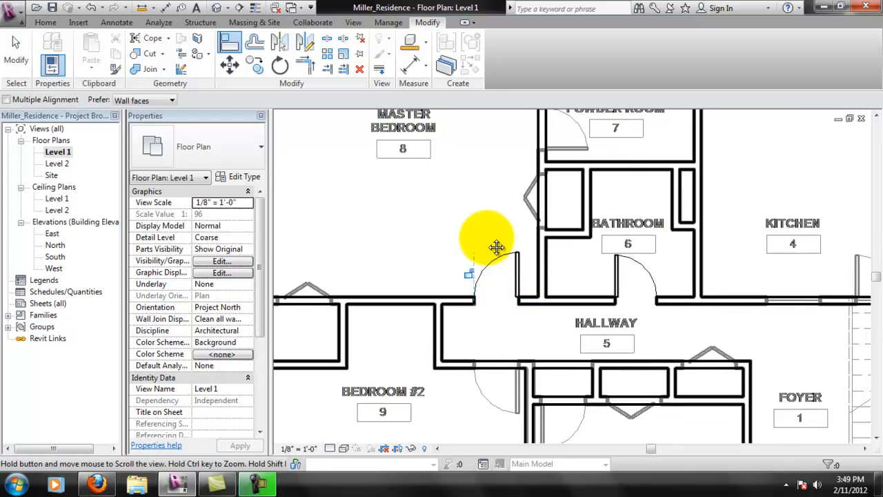
middle_drag(493, 235, 519, 281)
middle_drag(528, 243, 500, 116)
scroll(495, 296, up, 4)
middle_drag(555, 211, 544, 235)
scroll(543, 234, down, 1)
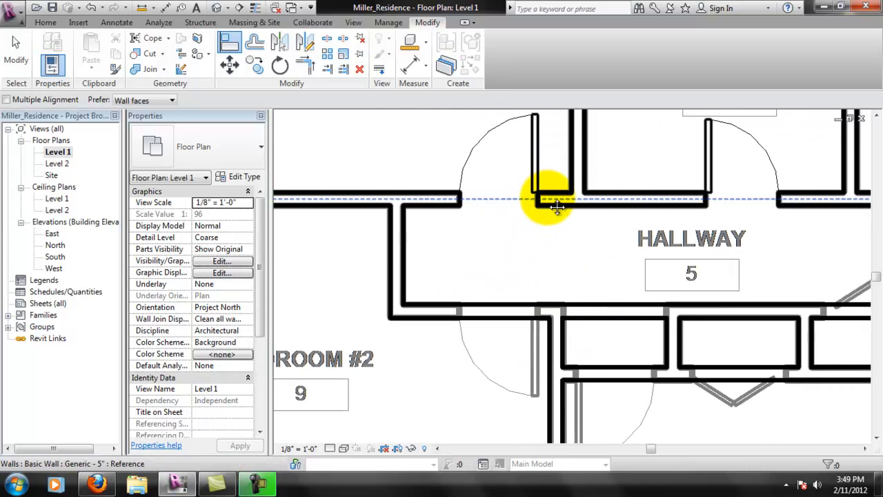
key(Escape)
click(539, 166)
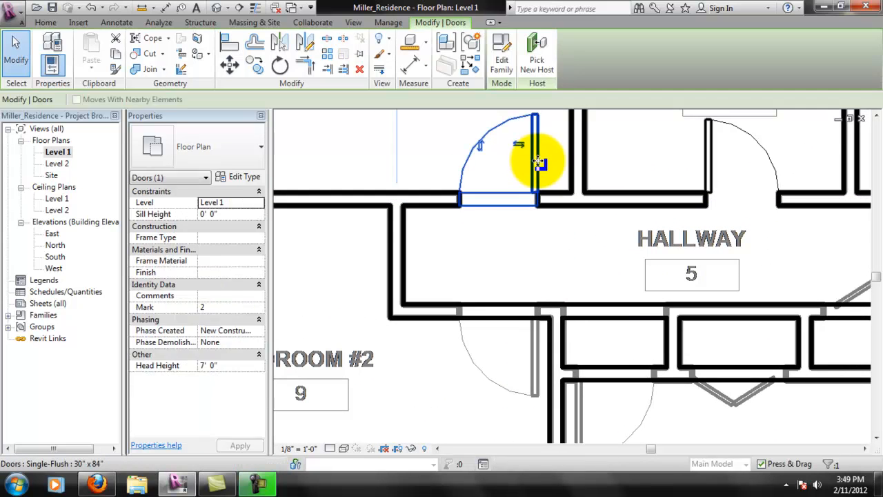
click(281, 46)
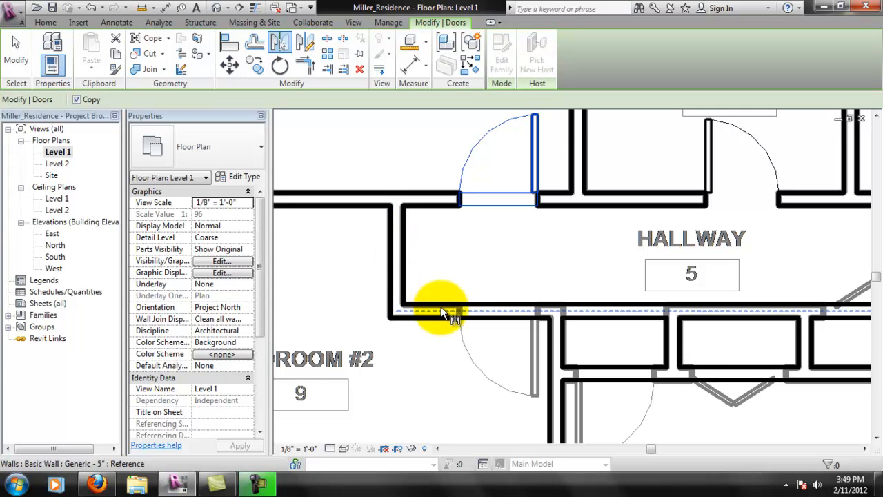
key(Escape)
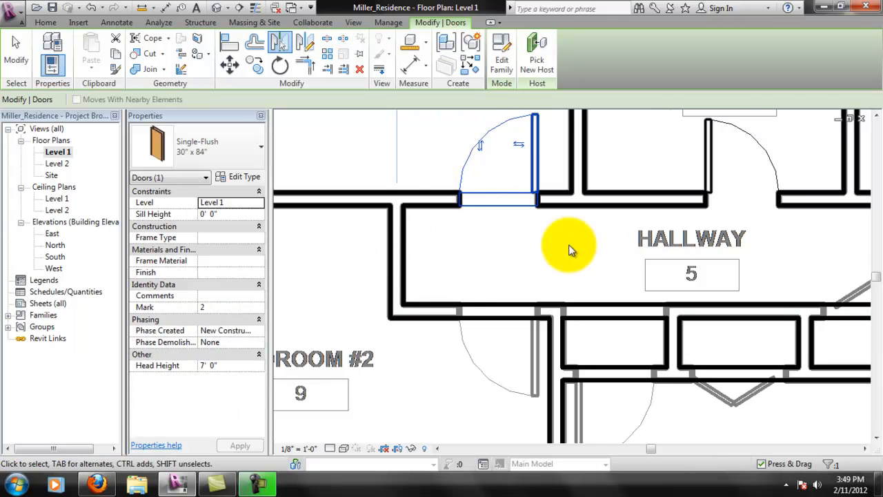
scroll(585, 261, down, 1)
scroll(562, 269, up, 2)
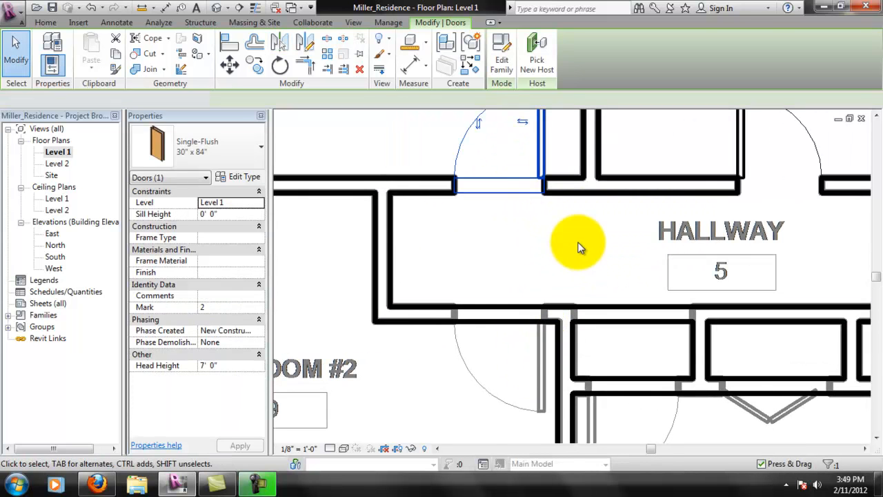
click(567, 250)
Place a Single-Flush 30" x 84" door in the hallway wall at the linked Bedroom #2 door, swinging into the bedroom
middle_drag(554, 243, 536, 238)
middle_drag(562, 273, 530, 284)
middle_drag(404, 240, 417, 218)
scroll(385, 231, up, 1)
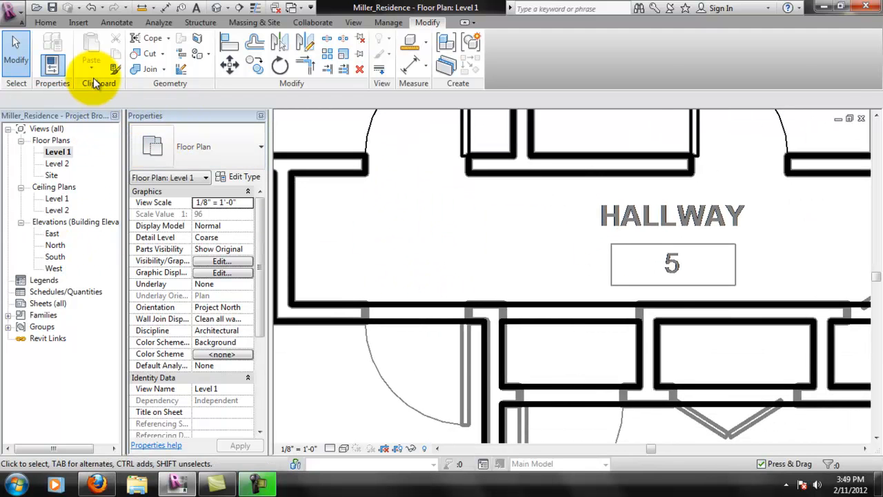
click(46, 23)
click(83, 52)
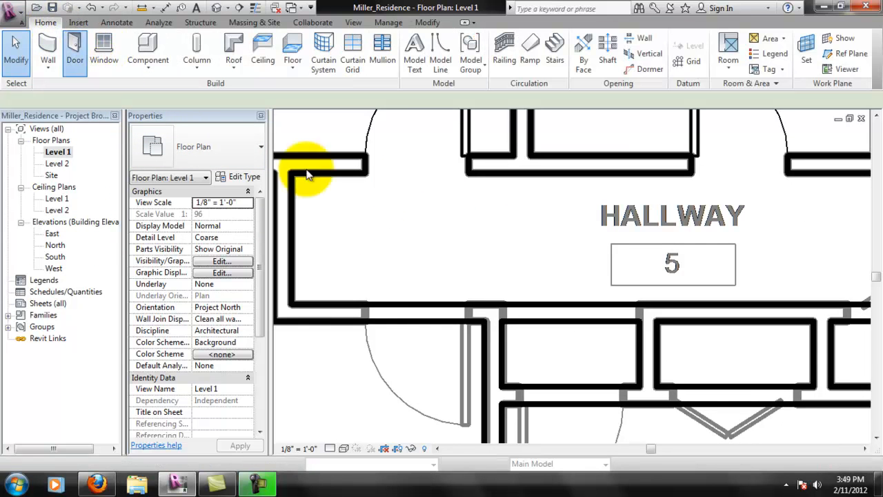
click(400, 323)
key(Escape)
Align the Bedroom #2 door's latch-side jamb with the corresponding jamb line in the linked drawing
middle_drag(434, 310, 466, 243)
scroll(466, 243, up, 1)
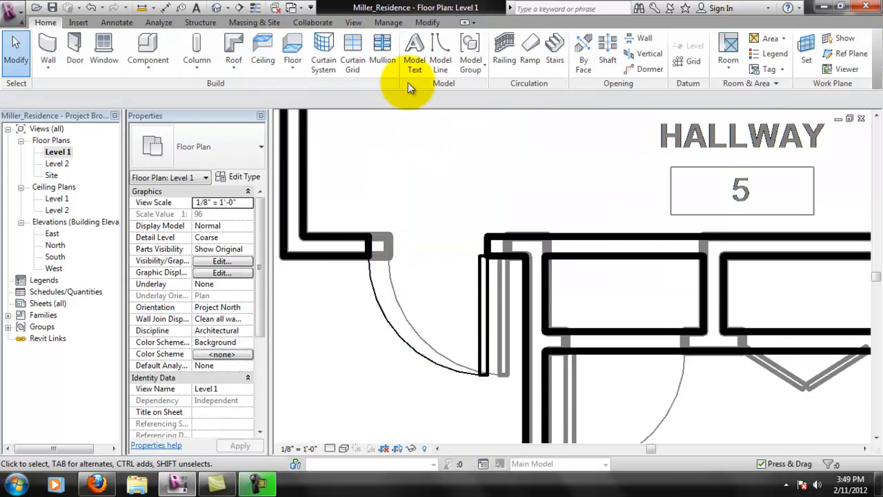
click(389, 22)
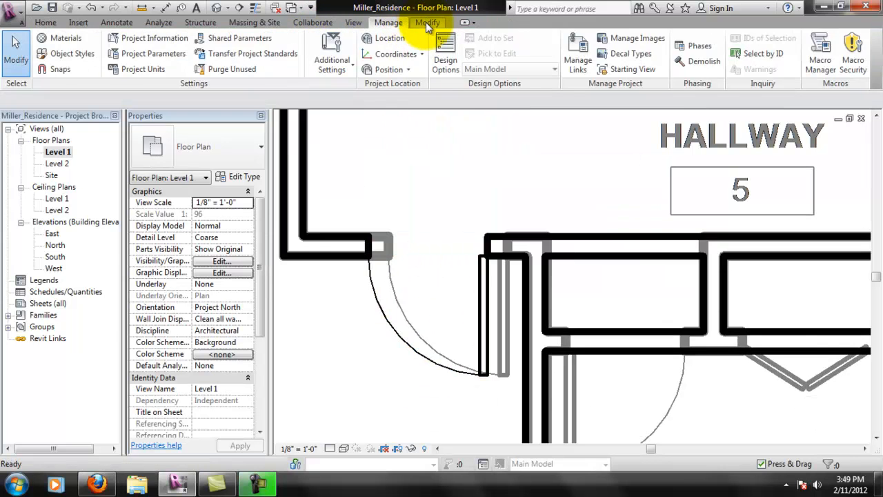
click(428, 22)
click(406, 67)
key(Escape)
key(Escape)
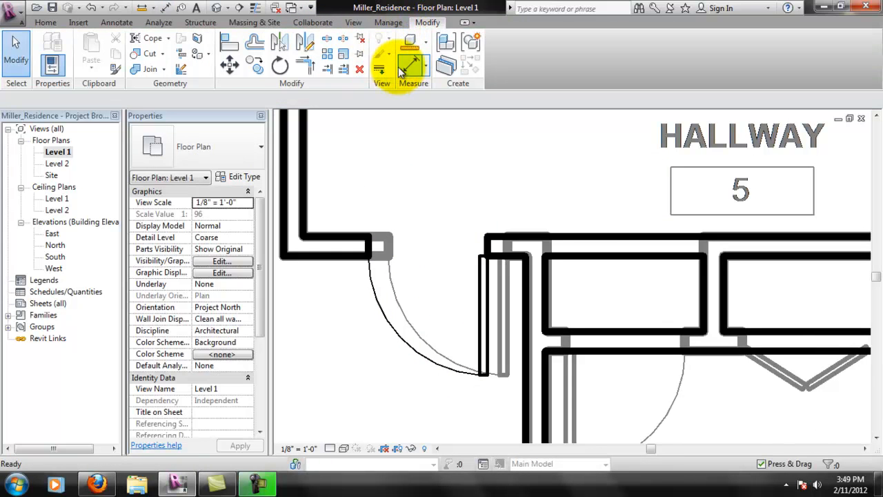
click(231, 44)
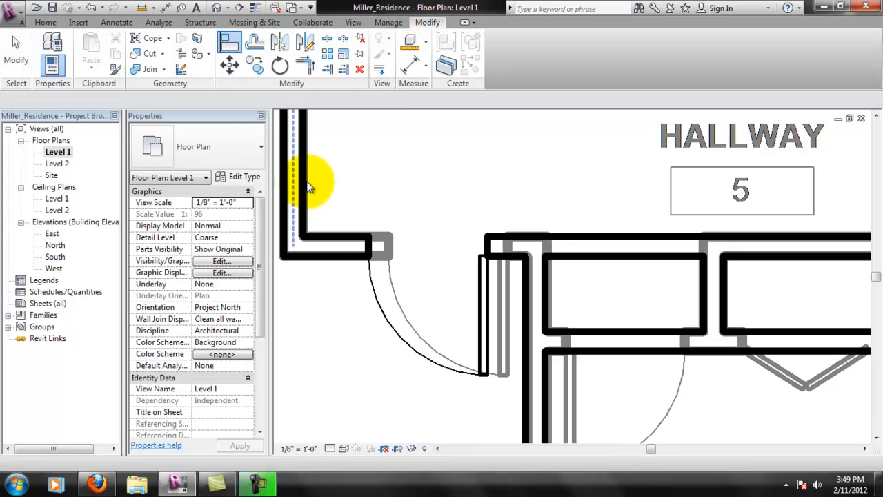
click(390, 239)
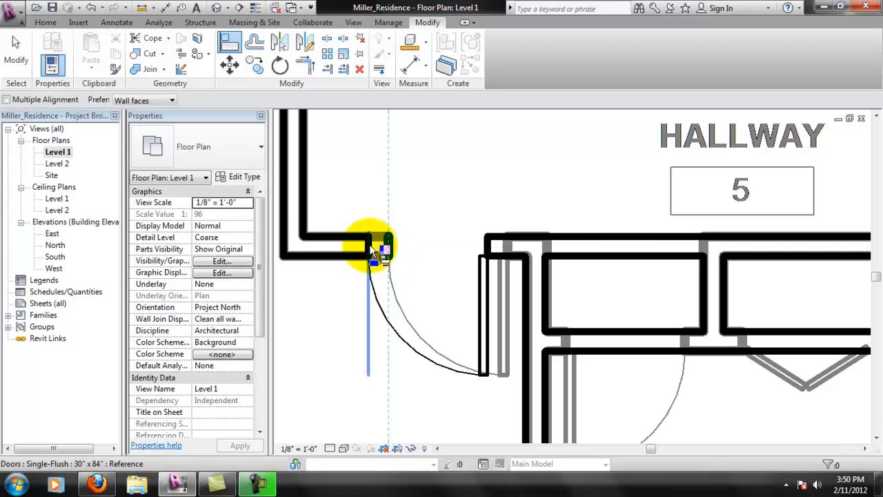
click(369, 244)
Examine the placed hallway doors and compare the walls around the Bedroom #3 entry recess and closets with the linked drawing
scroll(502, 243, down, 1)
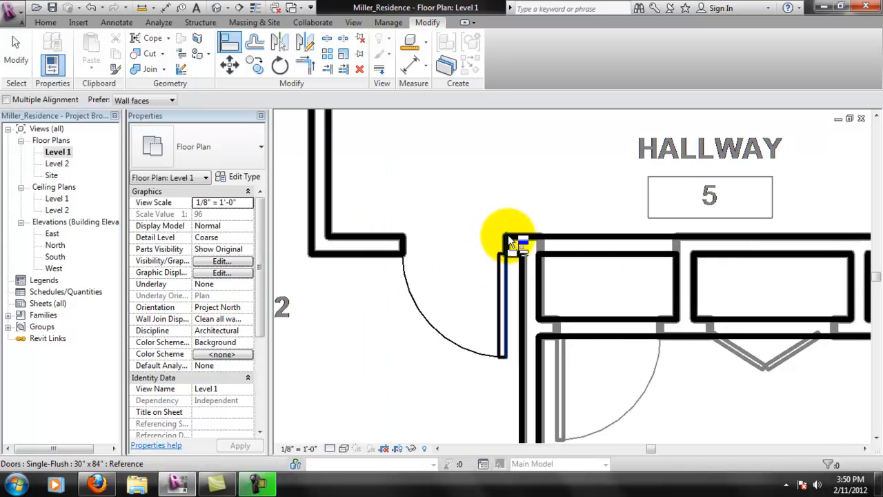
scroll(512, 242, down, 1)
scroll(483, 282, up, 1)
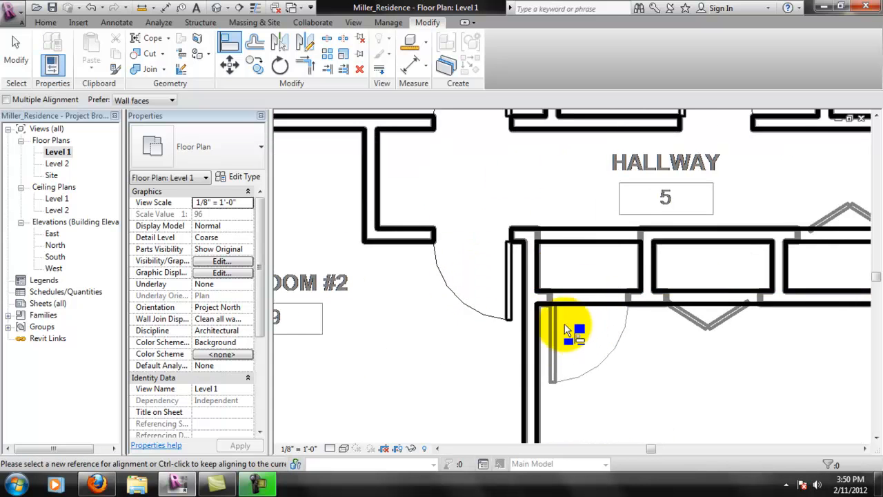
scroll(470, 250, down, 3)
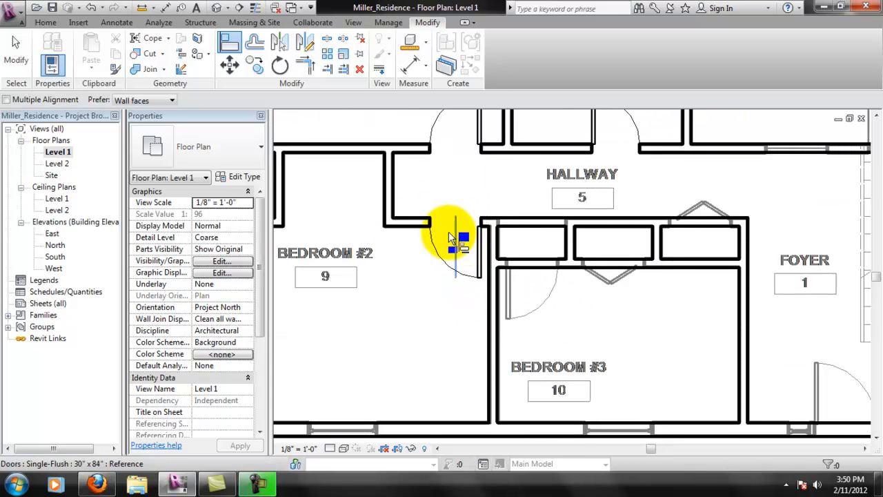
middle_drag(601, 215, 572, 256)
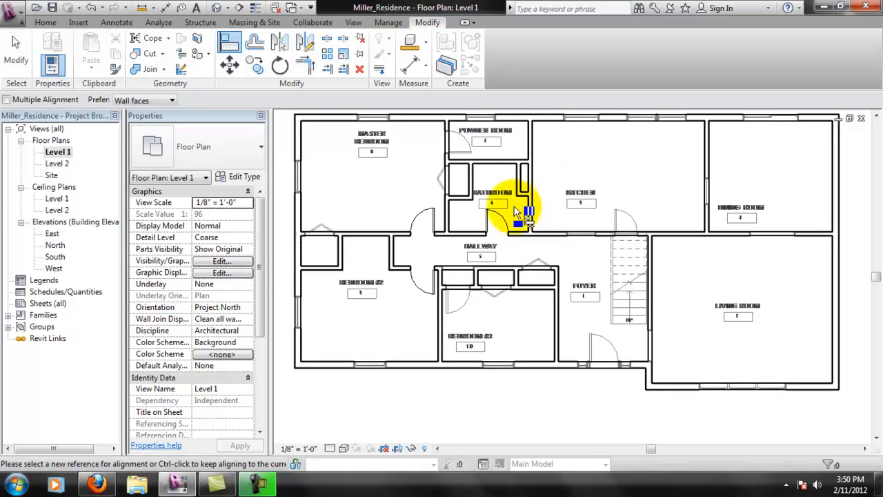
scroll(457, 291, up, 2)
middle_drag(412, 263, 483, 197)
scroll(469, 251, up, 1)
scroll(479, 269, up, 1)
key(Escape)
middle_drag(490, 275, 544, 263)
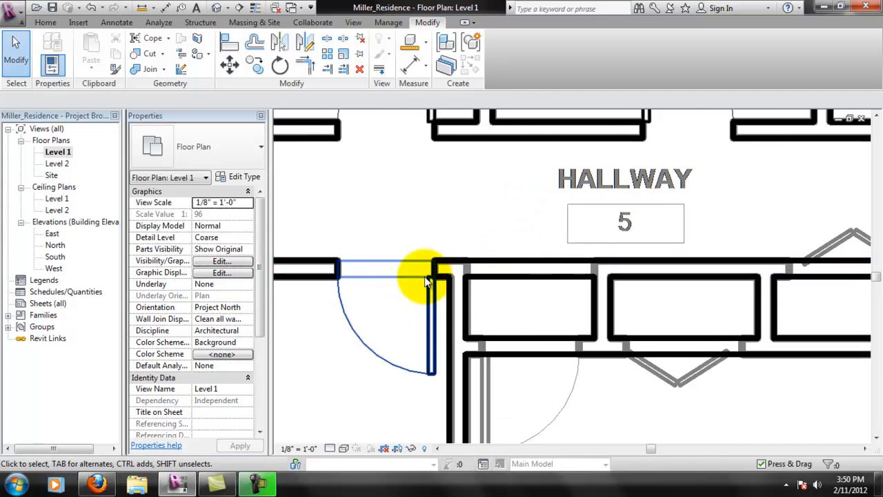
scroll(660, 301, down, 5)
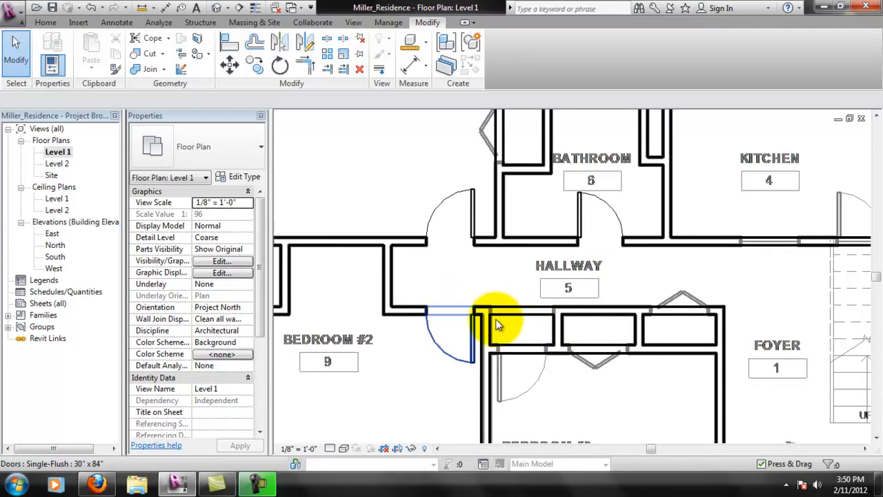
scroll(509, 315, up, 6)
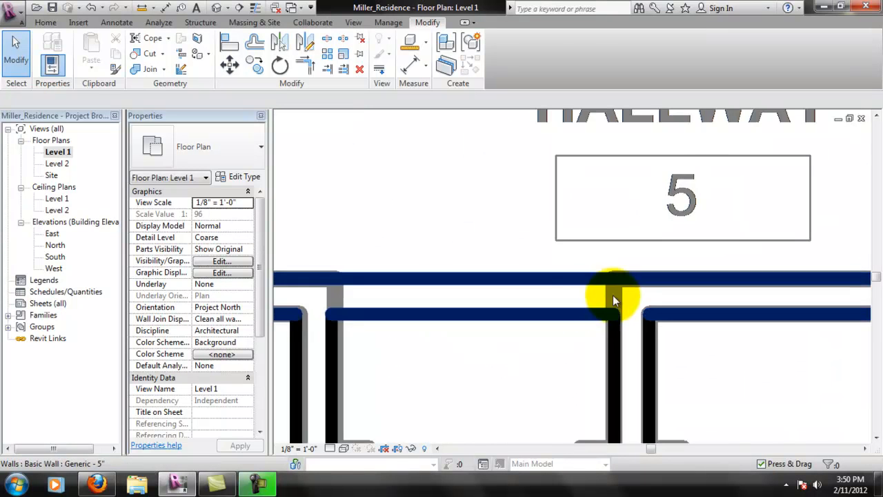
scroll(601, 292, down, 3)
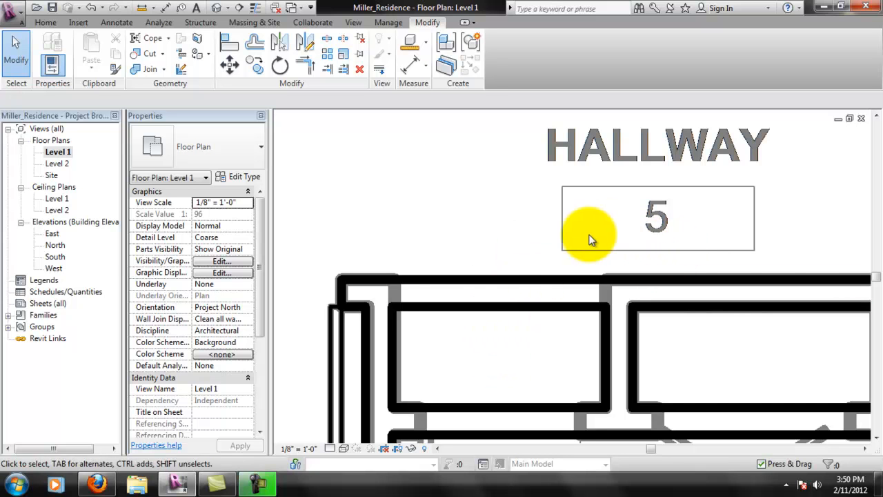
middle_drag(824, 241, 824, 247)
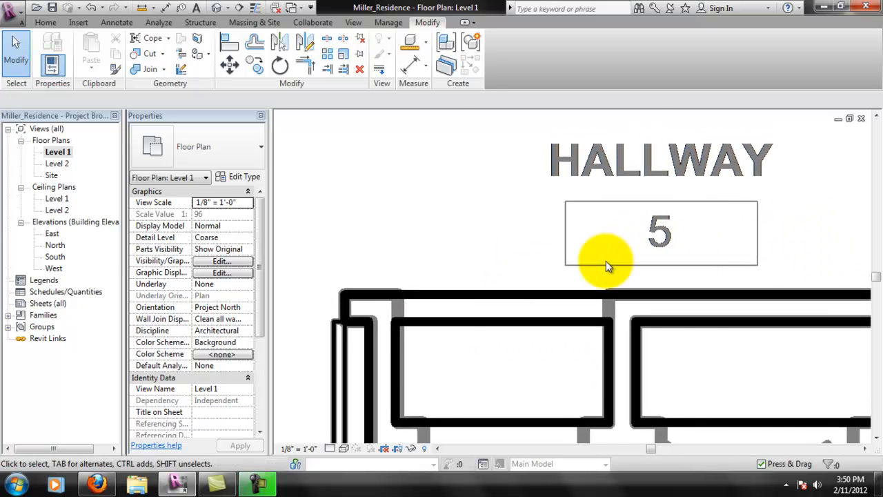
scroll(607, 260, down, 2)
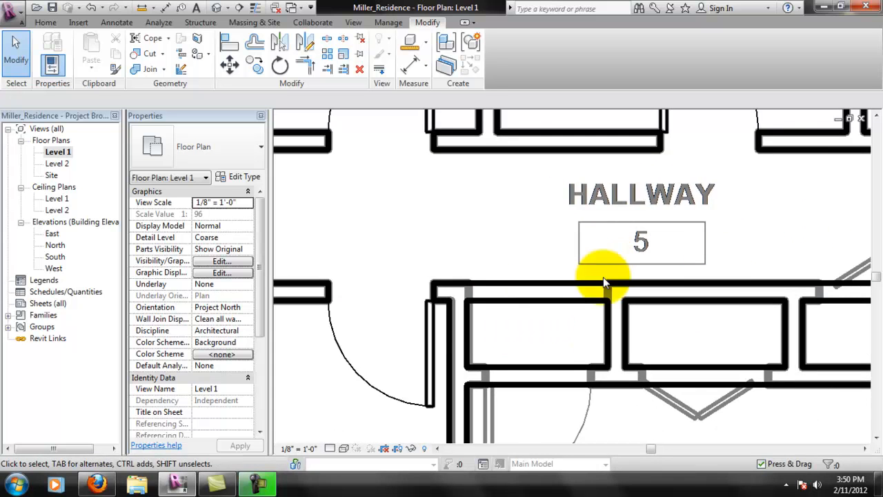
scroll(556, 316, up, 1)
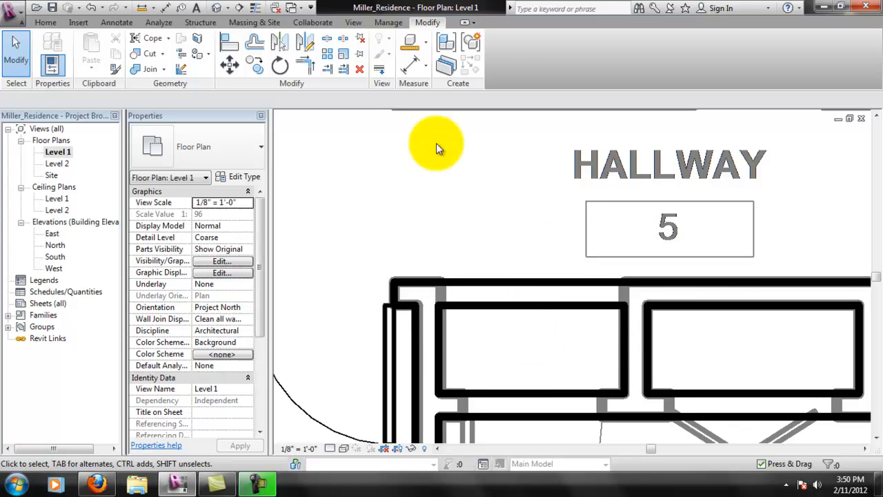
Split the hallway wall near the middle of the recess outside the linked Bedroom #3 door
click(329, 42)
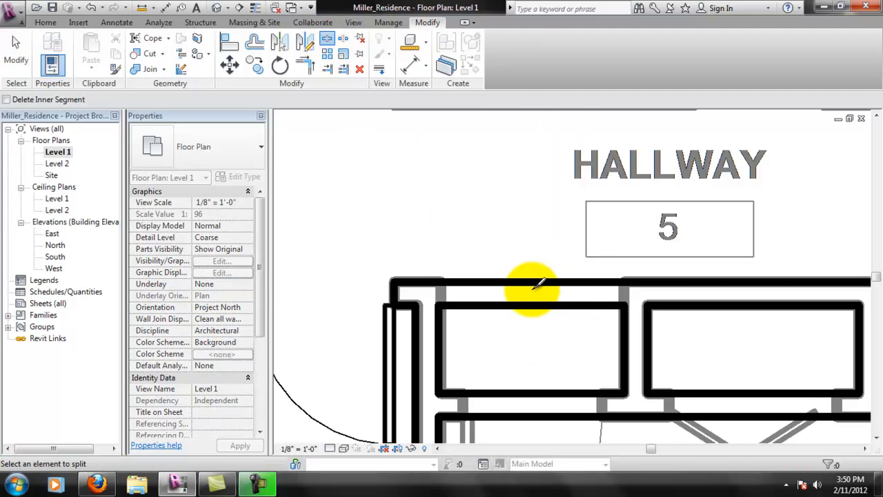
key(Escape)
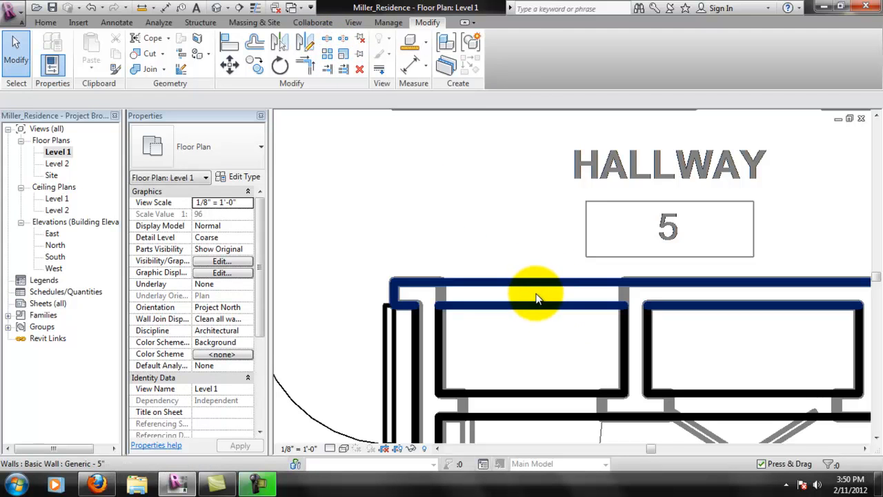
click(327, 39)
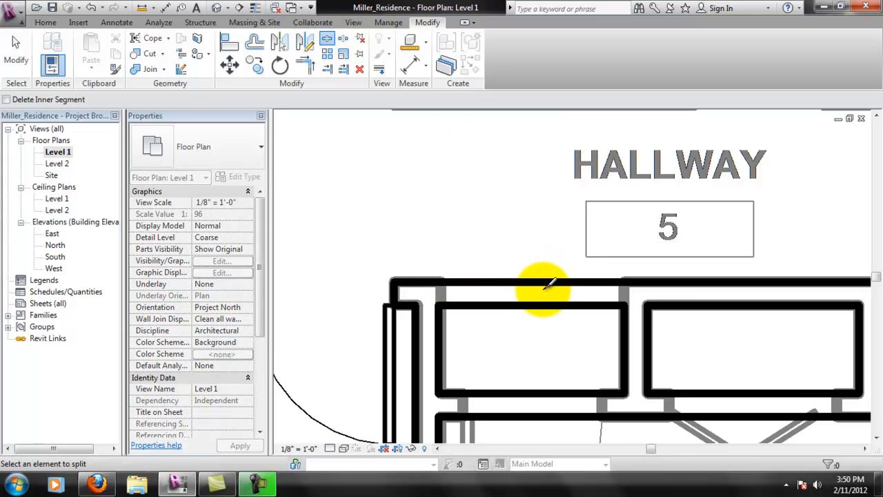
key(Escape)
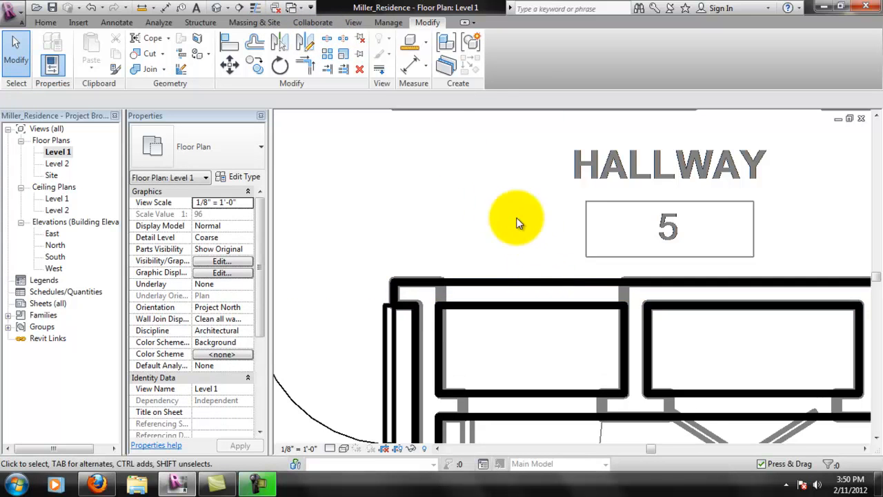
click(343, 40)
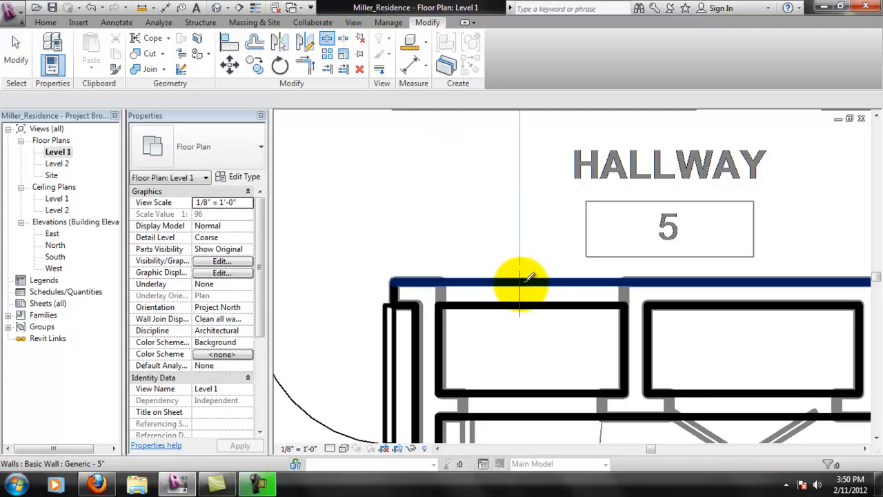
click(521, 281)
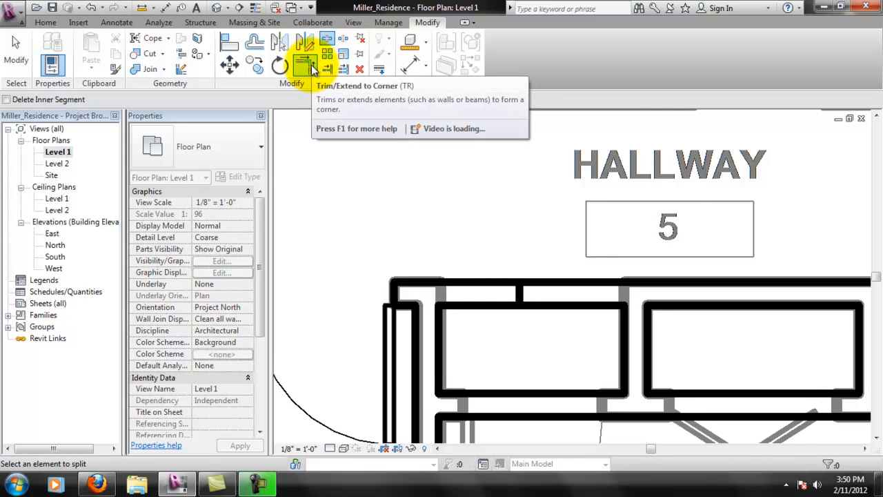
Trim both halves of the split hallway wall to corners with the recess's side walls, opening the recess to the hallway
key(Escape)
key(t)
key(r)
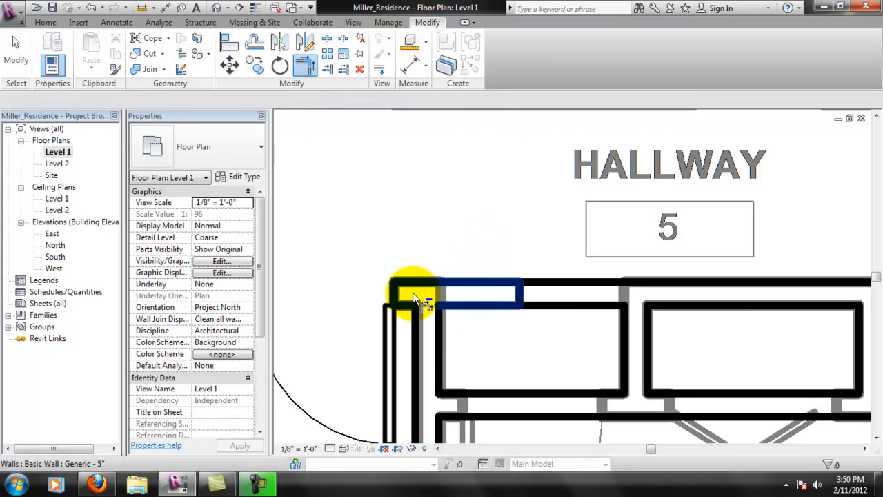
click(414, 299)
click(426, 325)
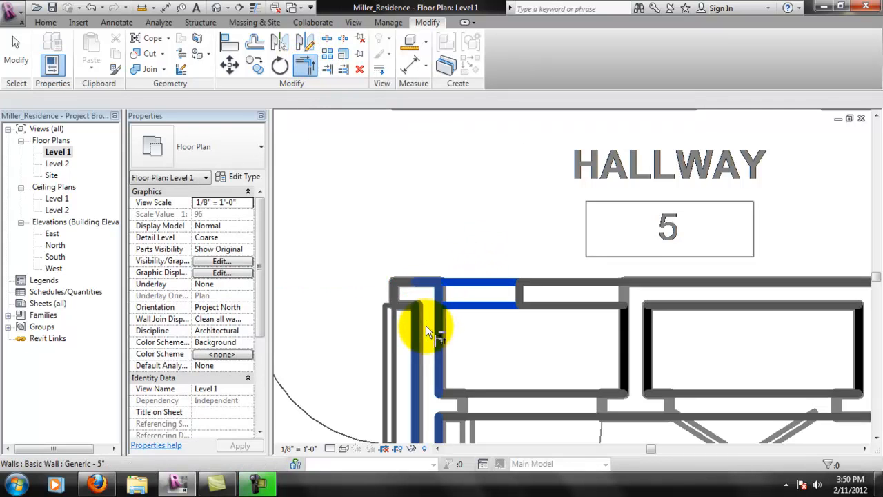
click(657, 297)
click(628, 324)
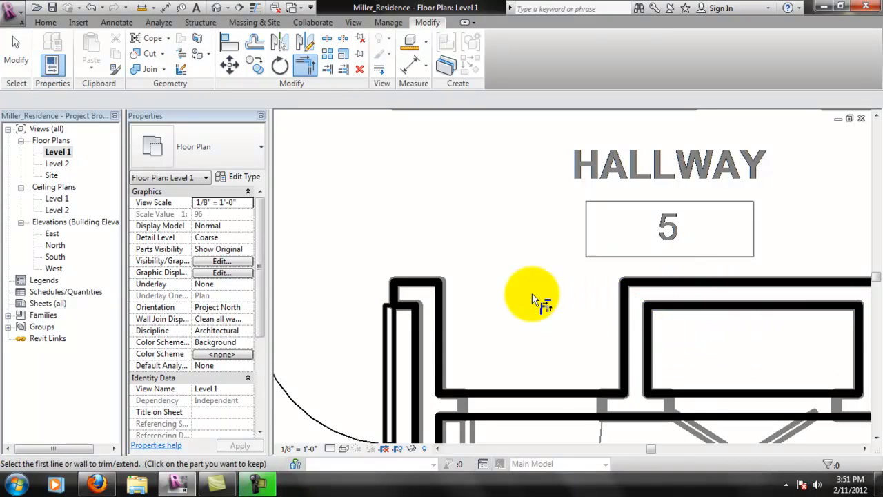
scroll(543, 300, down, 3)
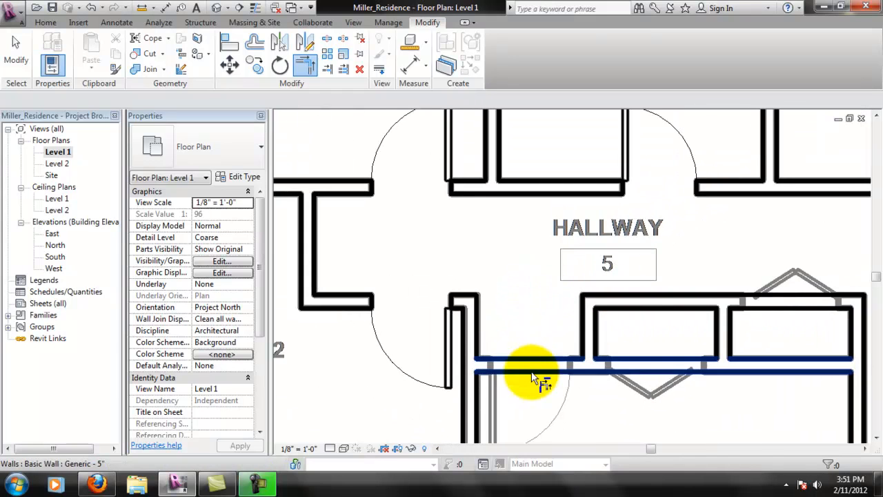
scroll(552, 414, up, 4)
key(Escape)
Measure the width of the linked Bedroom #3 door opening between its jambs
middle_drag(529, 394, 532, 269)
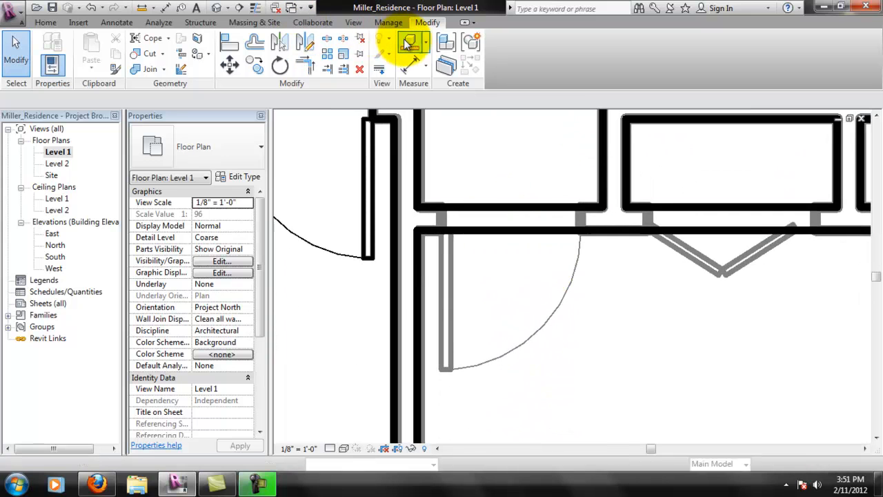
click(411, 65)
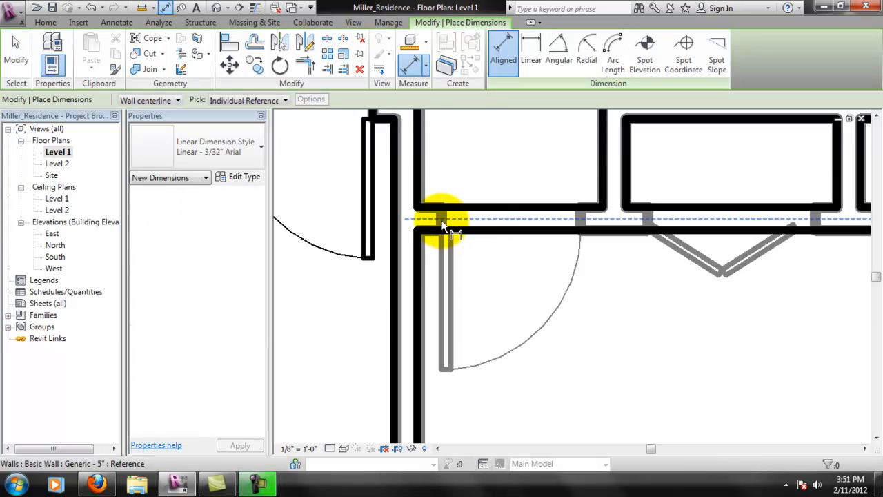
click(441, 217)
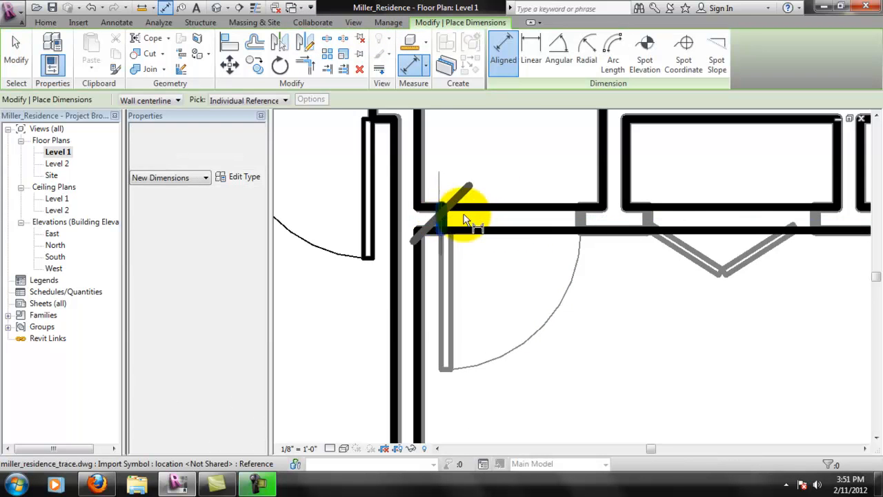
click(581, 220)
key(Escape)
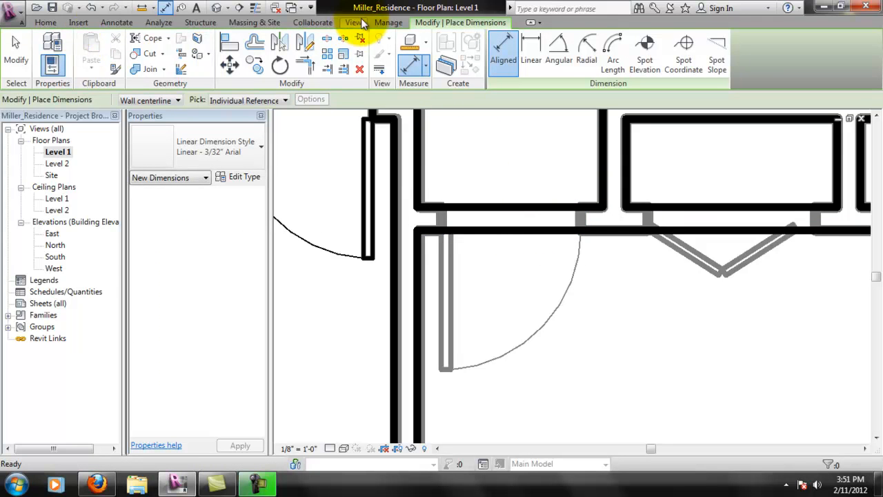
Place a Single-Flush 30" x 84" door in the recess's back wall at the linked Bedroom #3 door, matching its swing
click(47, 23)
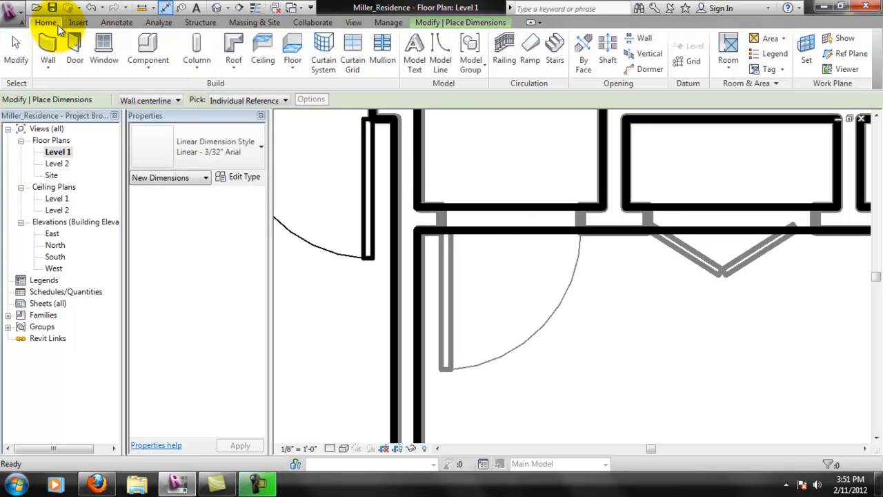
click(75, 50)
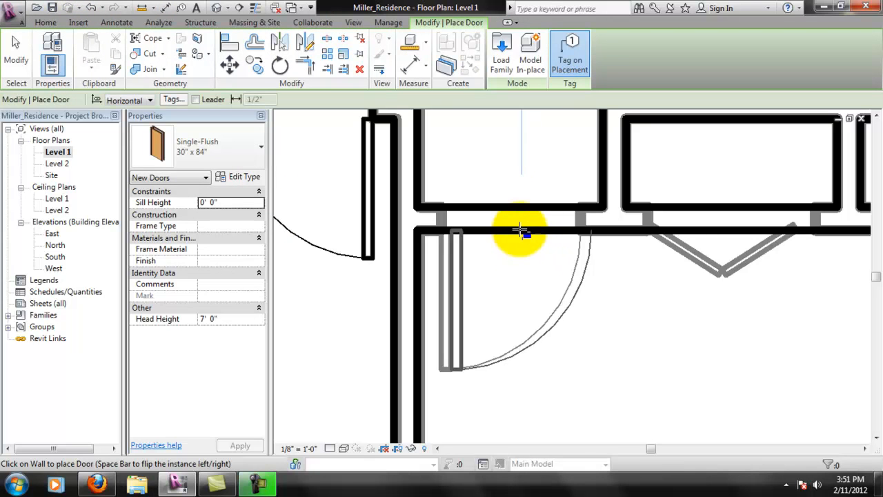
click(530, 230)
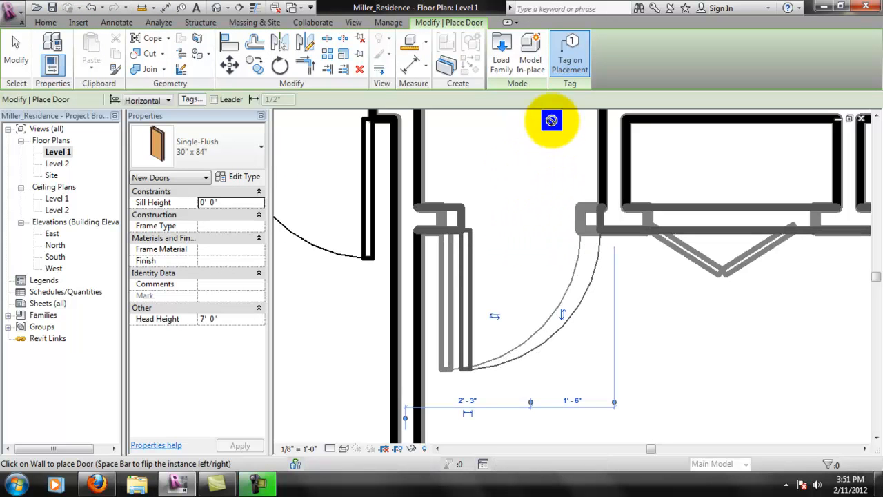
Align the new Bedroom #3 door with the jamb line of the linked door opening
click(230, 43)
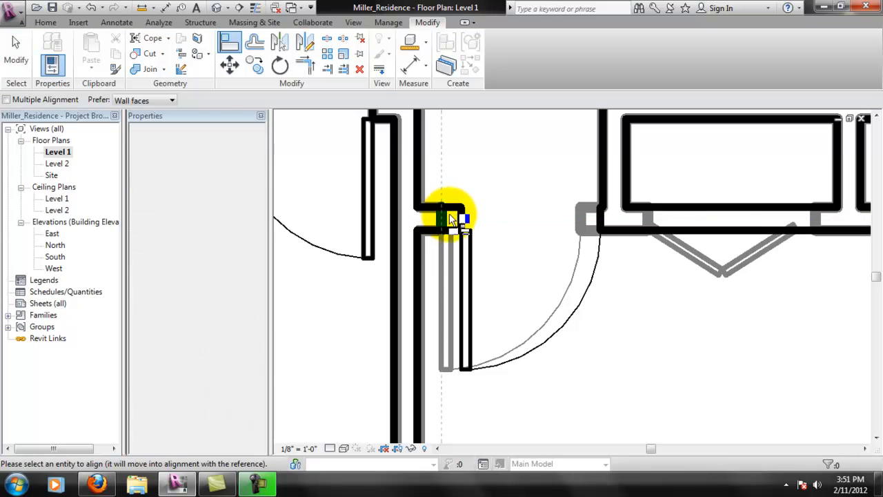
click(446, 216)
scroll(583, 304, down, 5)
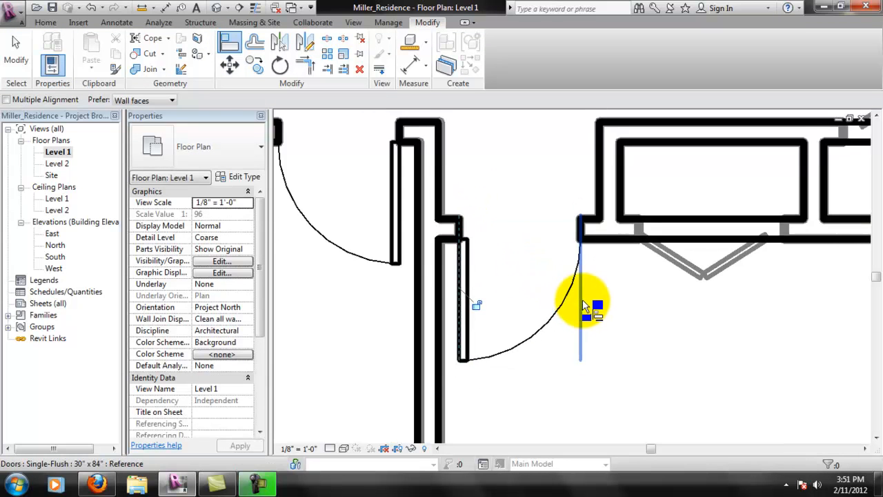
Measure the width of the linked Powder Room door opening between its jambs
middle_drag(702, 256, 575, 325)
middle_drag(600, 356, 552, 187)
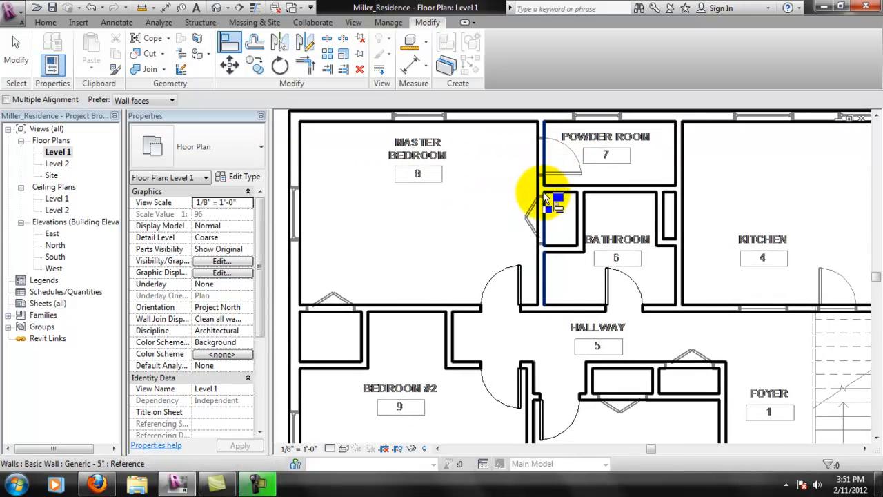
middle_drag(577, 220, 566, 192)
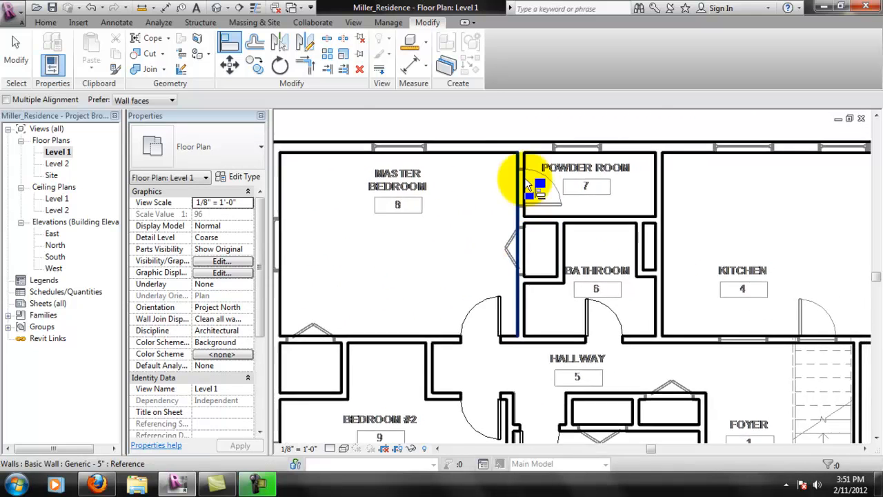
scroll(549, 164, up, 5)
key(Escape)
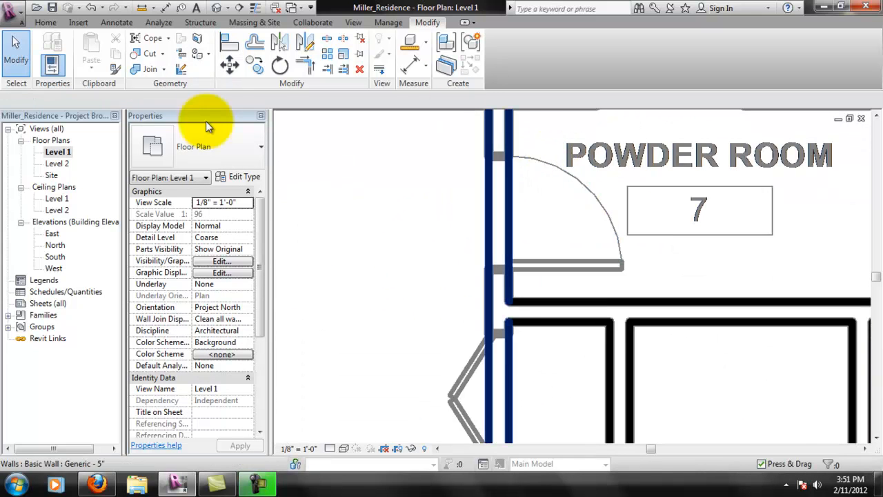
middle_drag(572, 198, 552, 218)
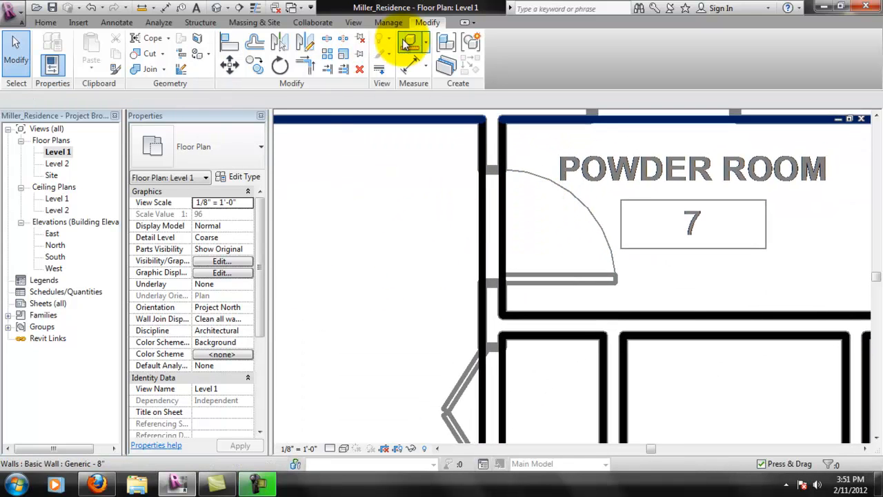
click(409, 43)
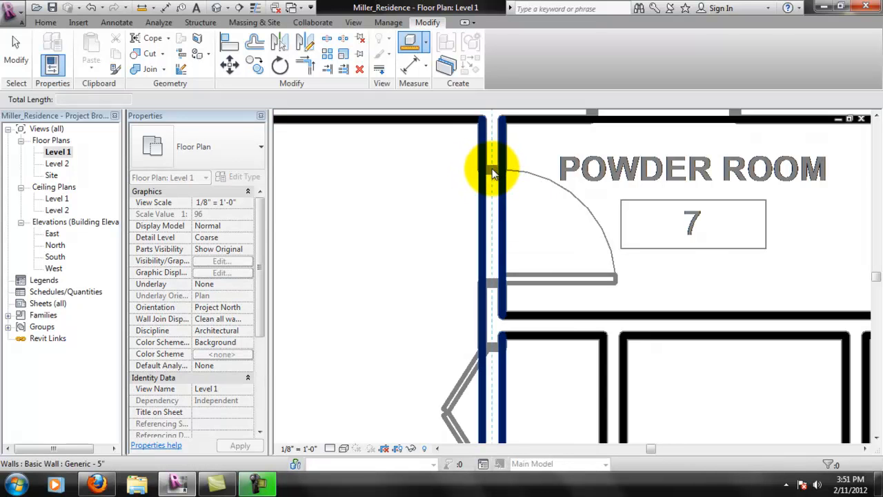
scroll(487, 173, up, 2)
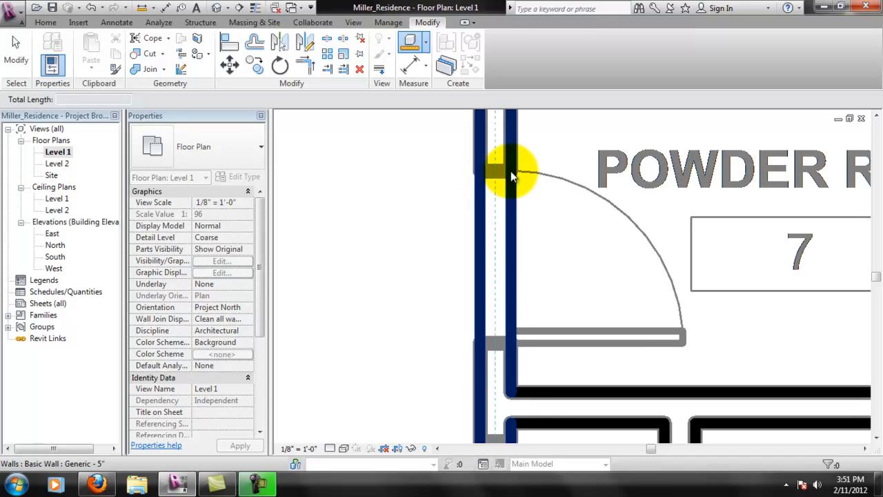
scroll(503, 170, up, 1)
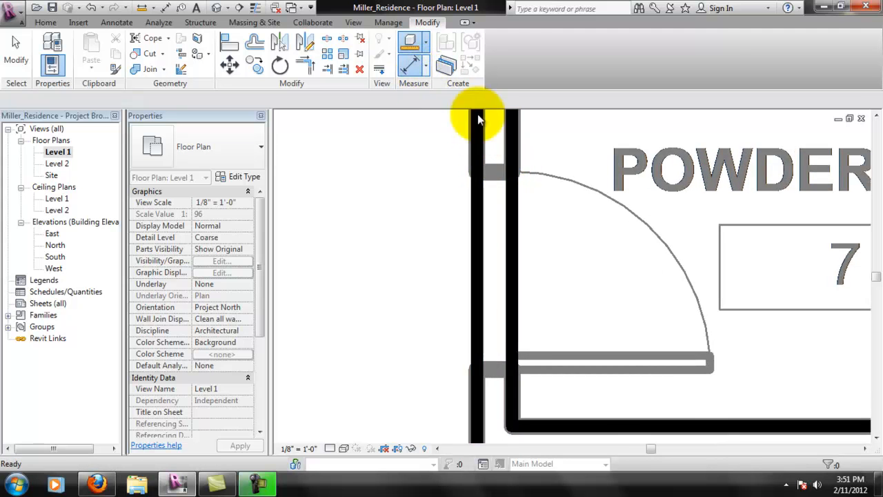
click(412, 66)
click(500, 171)
click(509, 372)
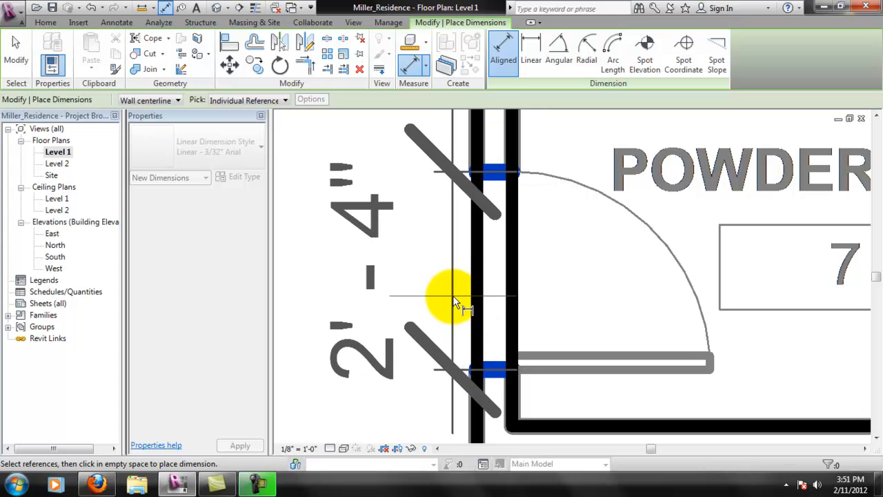
scroll(453, 296, down, 2)
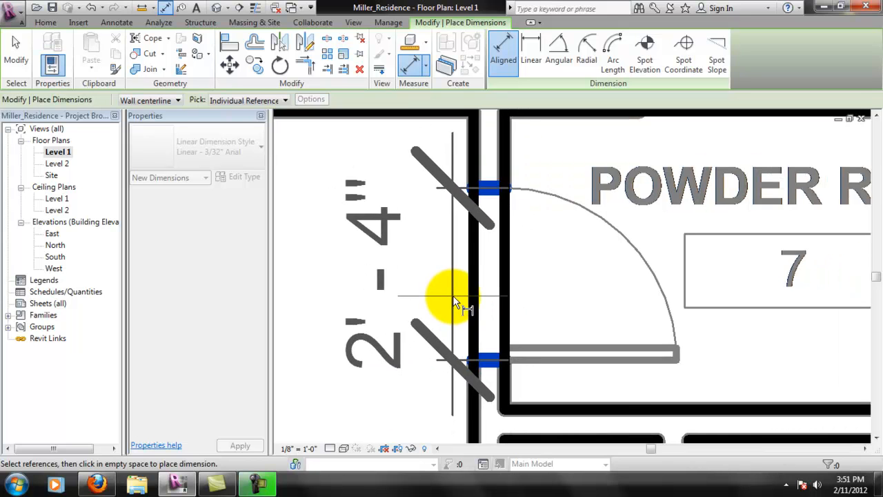
key(Escape)
Place a Single-Flush 28" x 84" door in the wall between the Master Bedroom and Powder Room at the linked door
scroll(455, 193, down, 3)
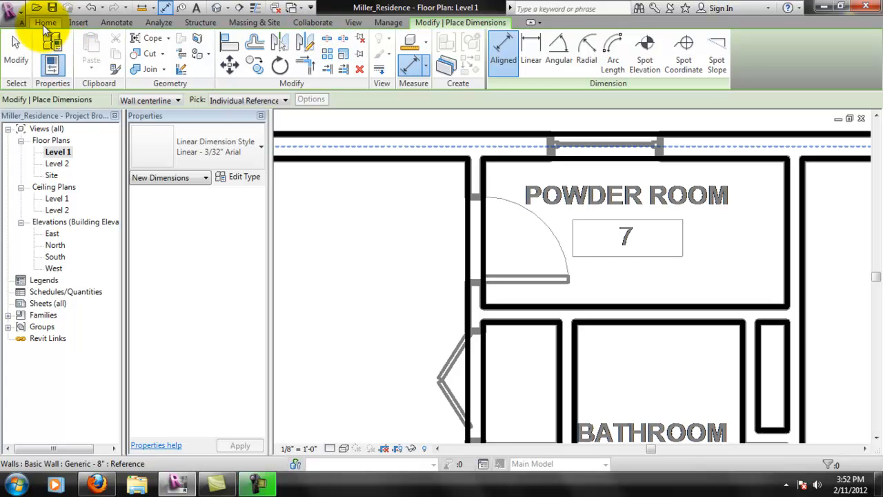
click(61, 22)
click(75, 41)
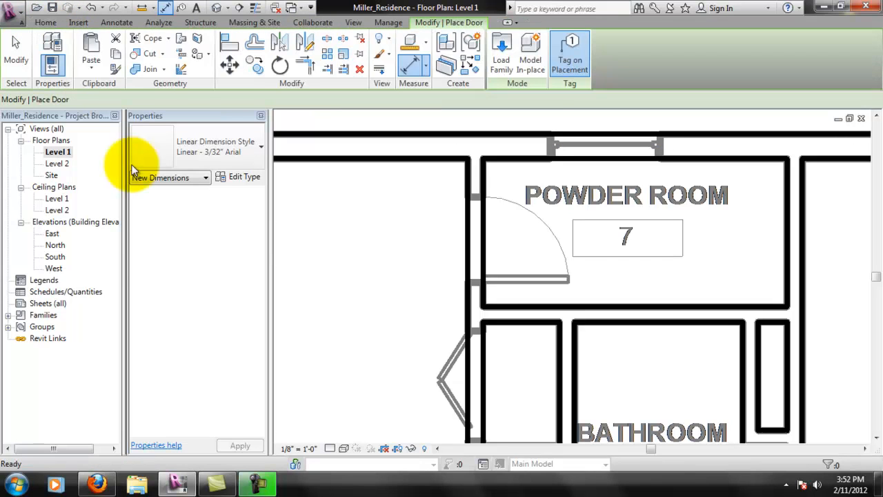
click(238, 149)
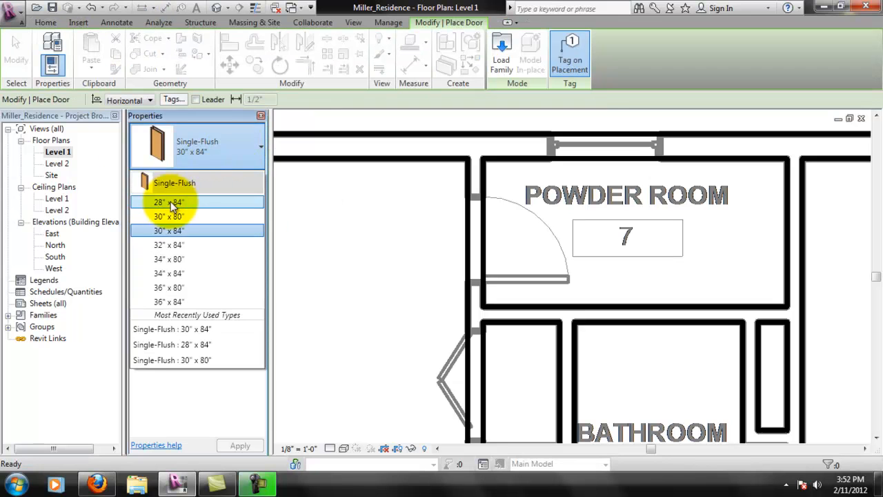
click(180, 201)
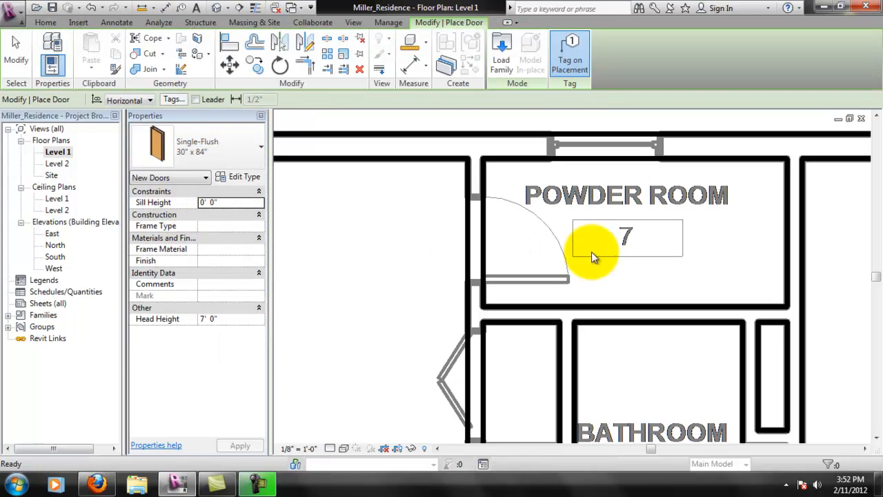
click(487, 252)
key(Escape)
key(Escape)
Align the new Powder Room door's leaf with the leaf of the linked door
scroll(573, 266, up, 4)
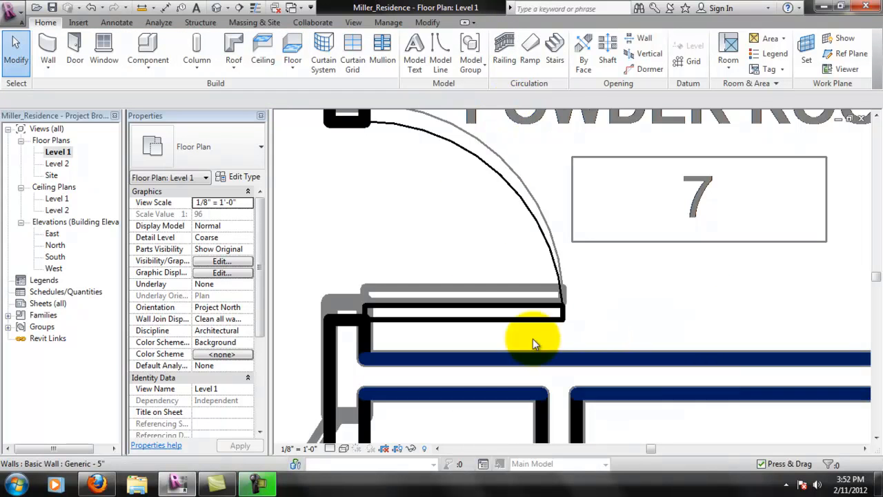
click(427, 23)
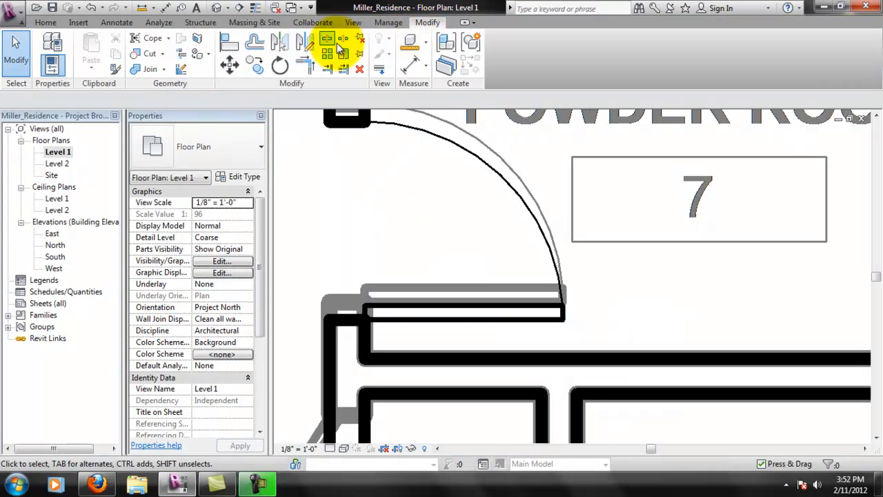
click(229, 43)
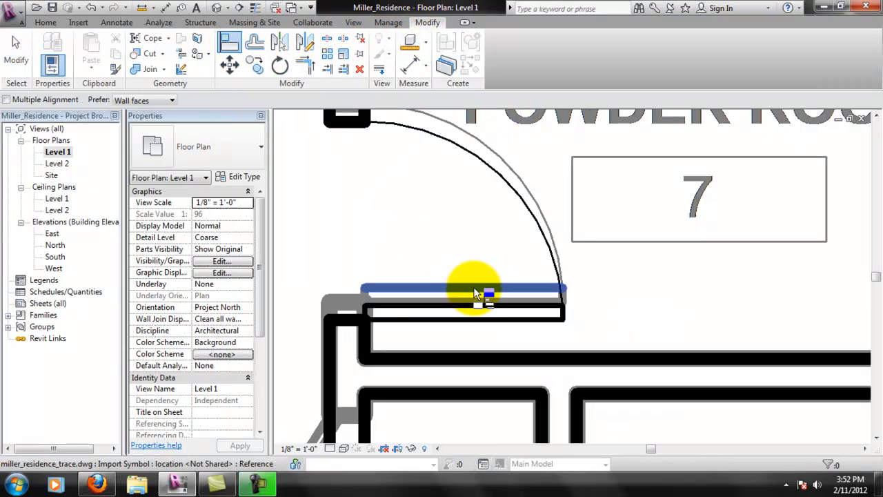
click(476, 290)
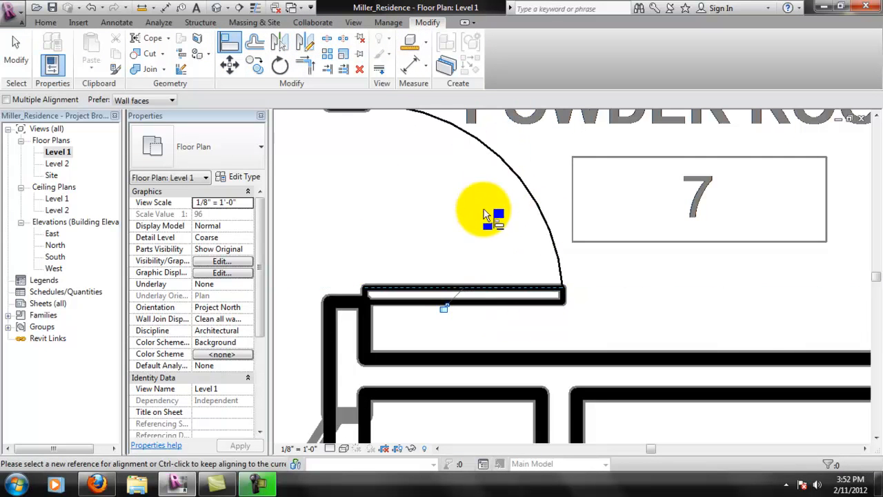
scroll(487, 186, down, 3)
Review the Level 1 plan for linked doors that still need tracing, from the closets to the Foyer entry and the Kitchen
middle_drag(421, 402, 477, 269)
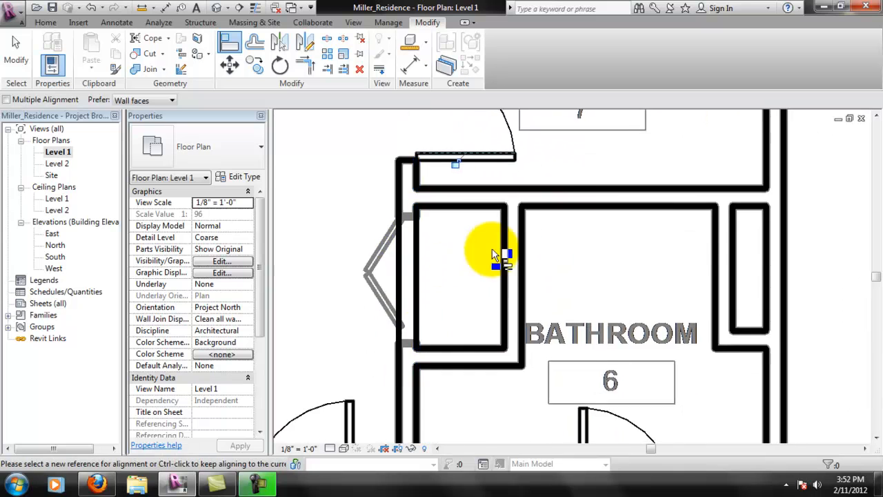
scroll(477, 269, down, 3)
middle_drag(536, 256, 633, 296)
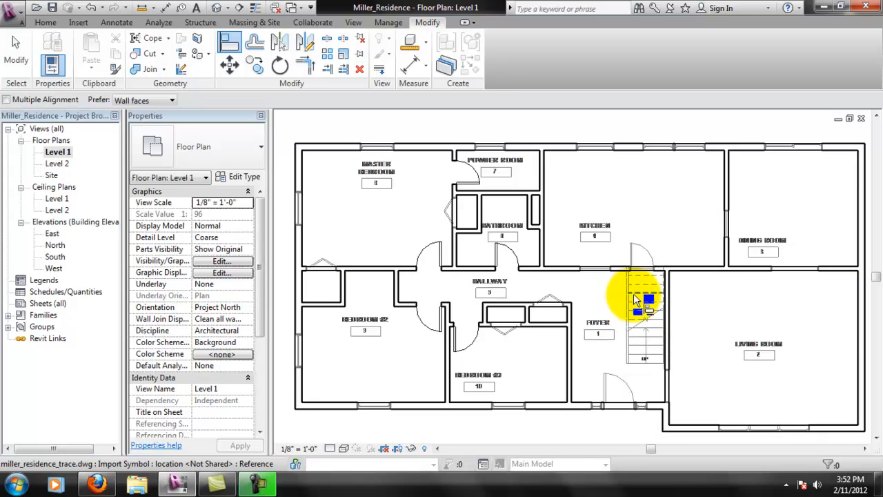
scroll(633, 295, up, 1)
middle_drag(533, 276, 592, 278)
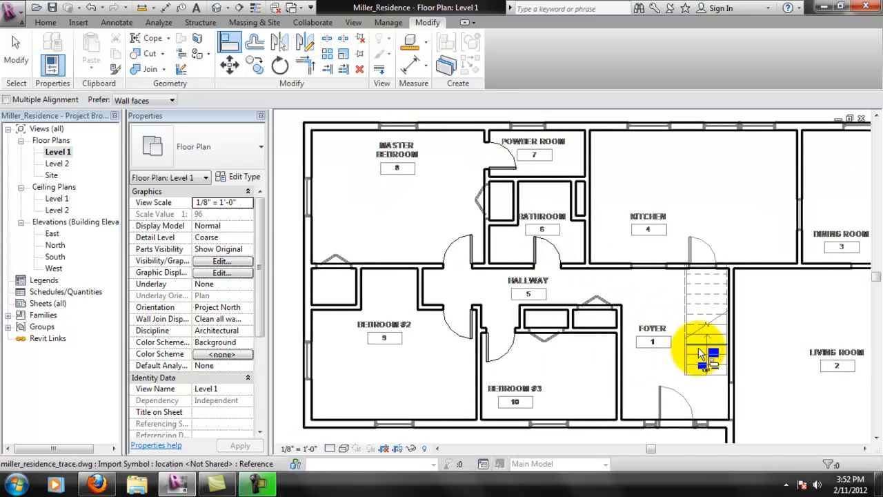
middle_drag(711, 368, 676, 322)
scroll(670, 361, up, 2)
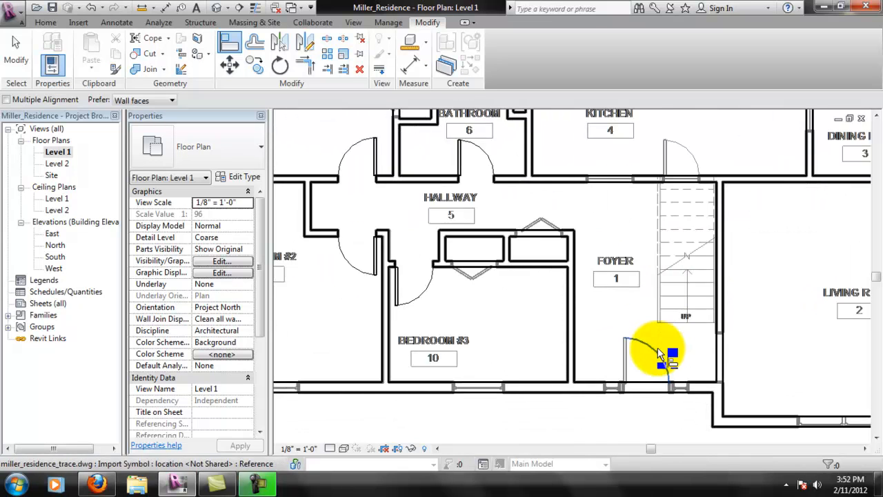
middle_drag(641, 210, 562, 339)
scroll(562, 338, down, 1)
scroll(624, 296, up, 6)
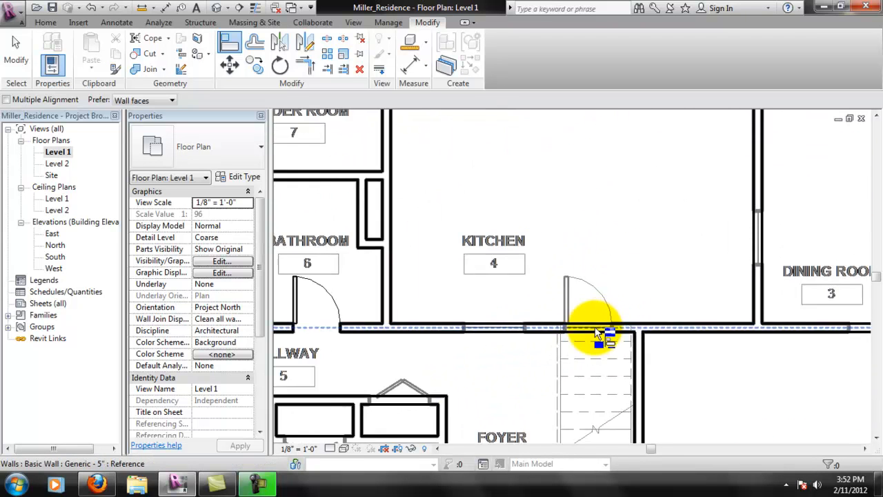
middle_drag(614, 323, 617, 252)
scroll(591, 266, up, 2)
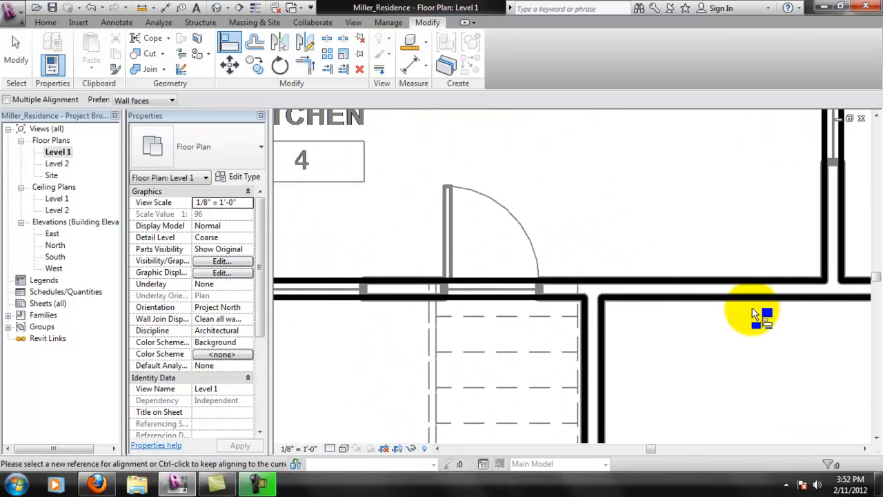
Examine how the linked Kitchen door relates to the Foyer staircase and the surrounding walls
scroll(442, 283, down, 3)
middle_drag(651, 325, 605, 113)
scroll(435, 316, up, 1)
scroll(435, 315, down, 3)
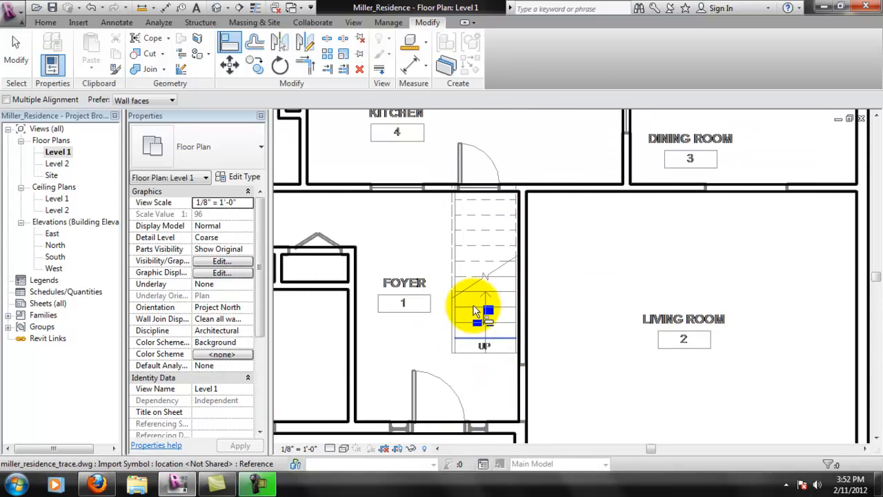
middle_drag(509, 182, 507, 261)
scroll(507, 261, up, 1)
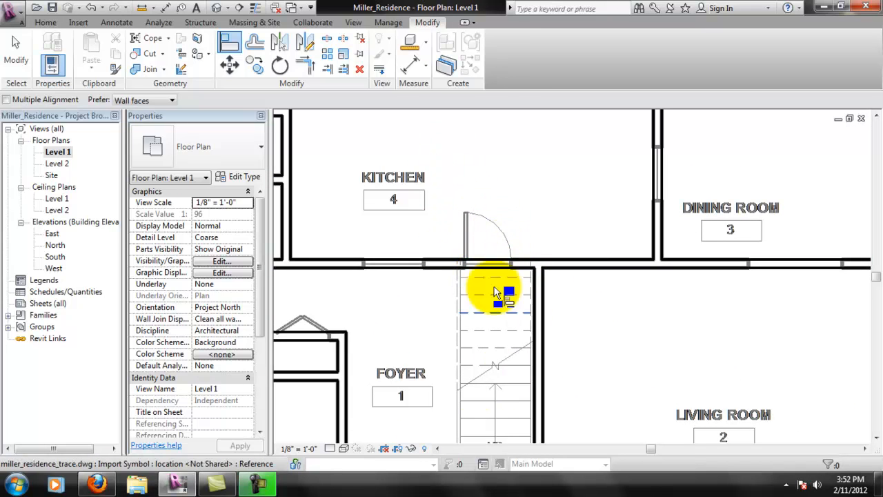
middle_drag(473, 225, 508, 235)
scroll(508, 242, up, 2)
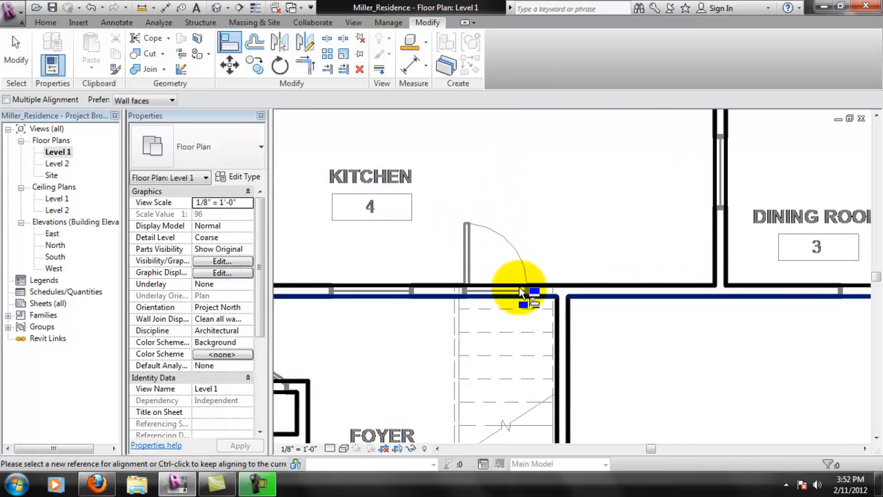
scroll(522, 298, down, 2)
middle_drag(559, 309, 550, 218)
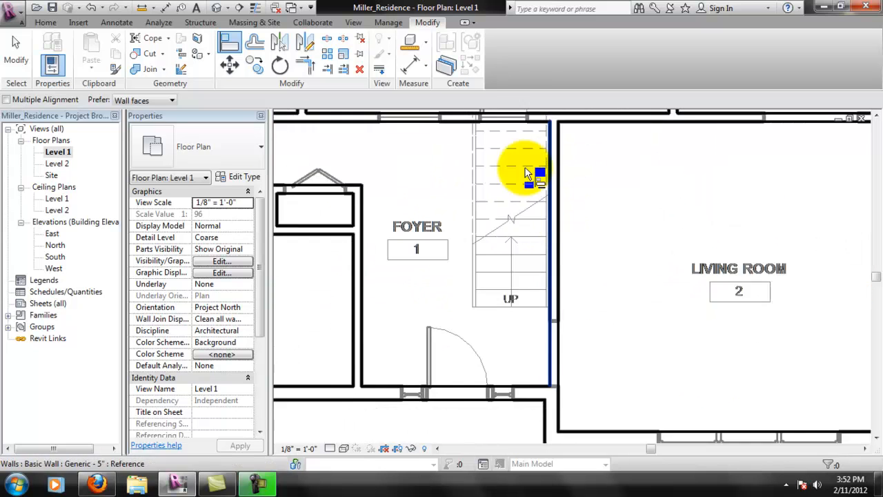
middle_drag(540, 174, 547, 199)
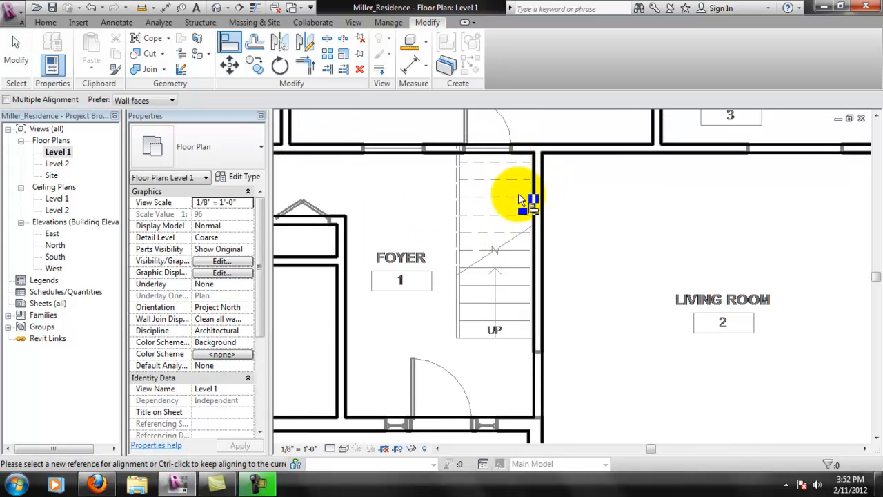
middle_drag(510, 255, 513, 224)
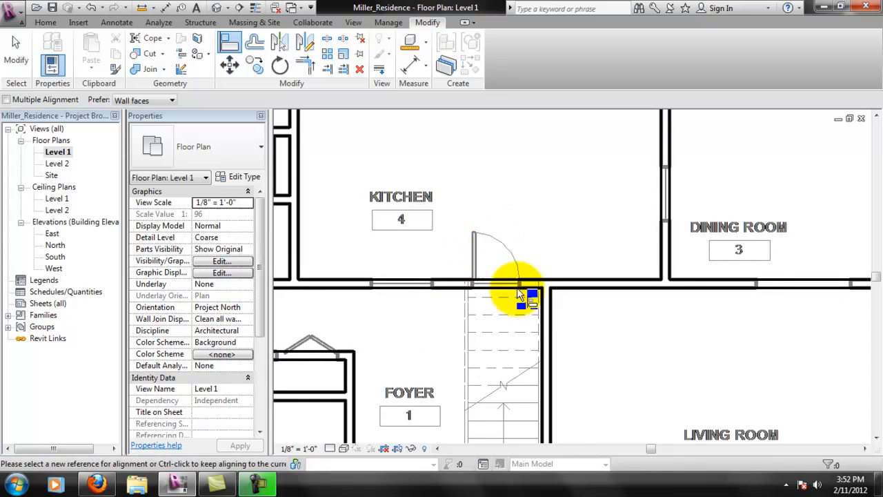
middle_drag(530, 332, 546, 249)
middle_drag(502, 336, 520, 277)
middle_drag(580, 172, 503, 313)
Measure the width of the linked Kitchen door opening above the stairs with an aligned dimension
scroll(618, 308, up, 2)
scroll(429, 267, up, 4)
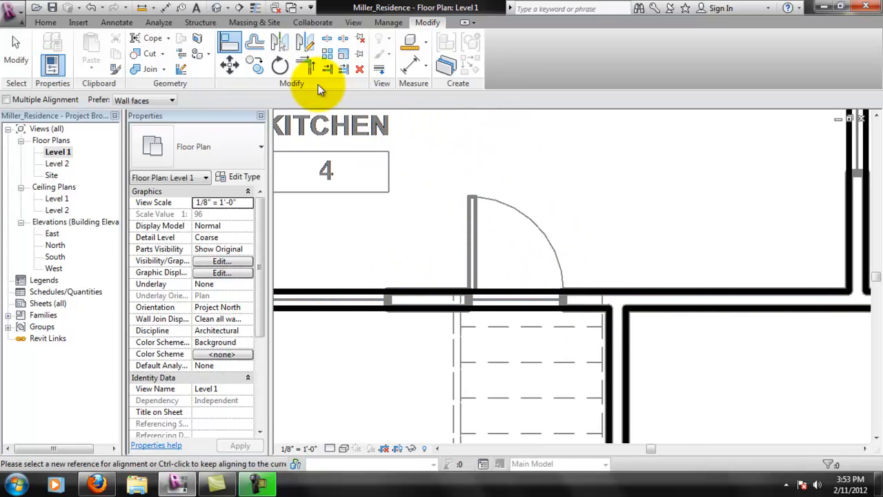
key(Escape)
key(Escape)
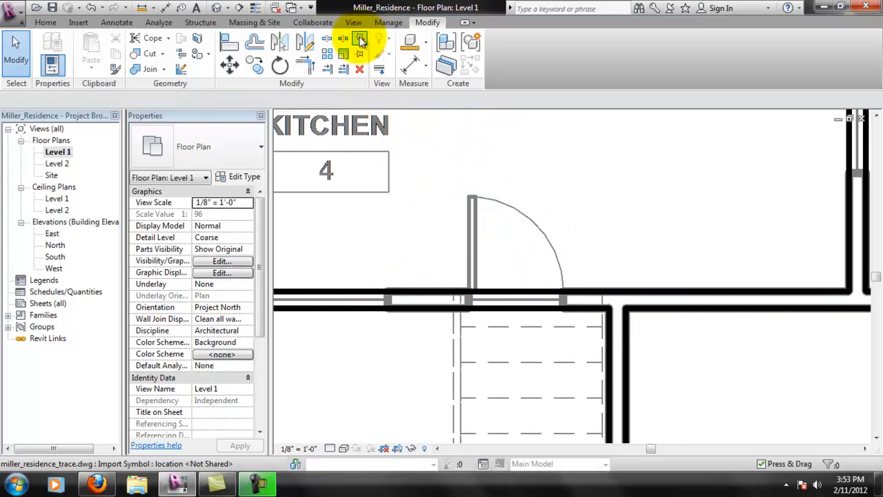
click(412, 64)
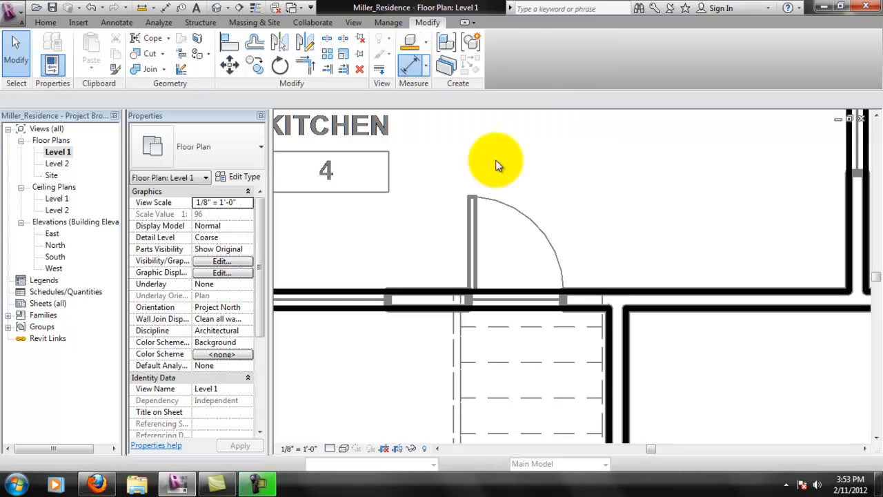
Measure the width of the traced door opening below the kitchen, between its two jambs
click(468, 303)
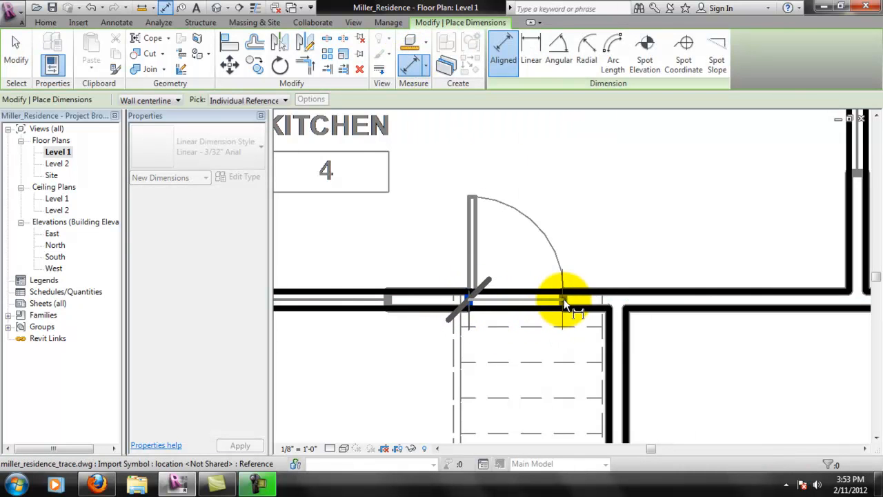
click(564, 299)
key(Escape)
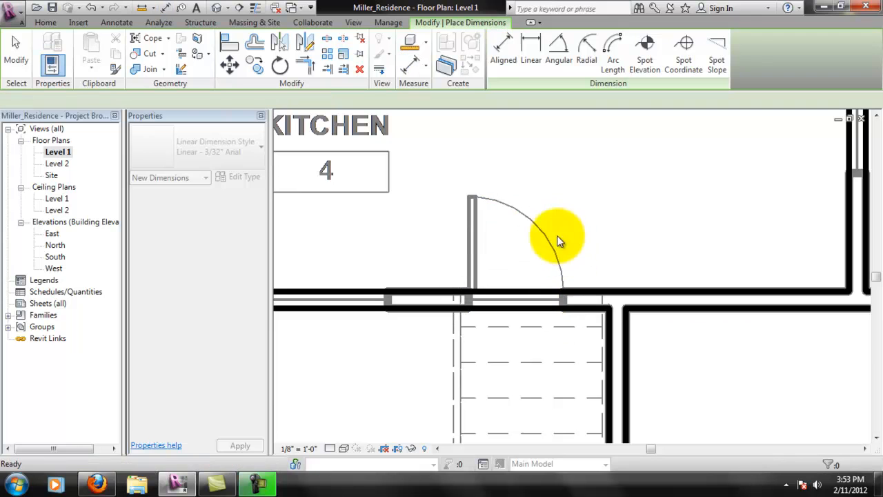
Place a Single-Flush 28" x 84" door in the wall between the kitchen and the stairs, swinging into the kitchen
click(45, 22)
click(84, 52)
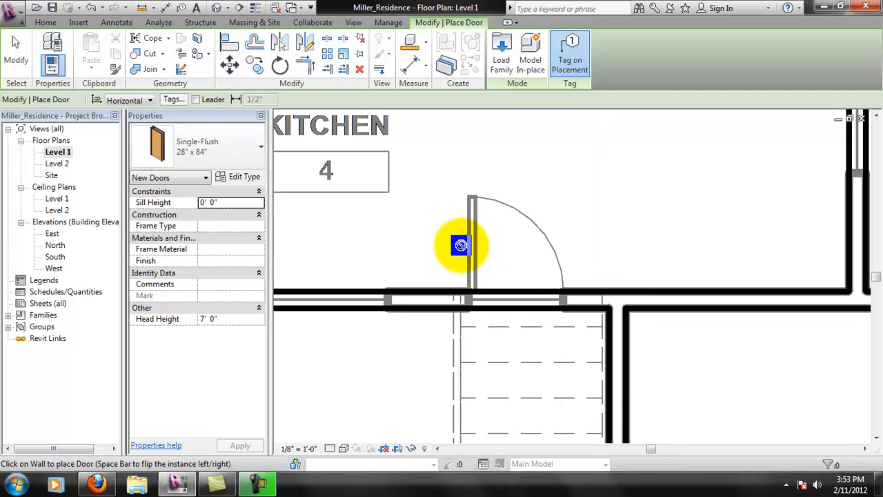
click(543, 291)
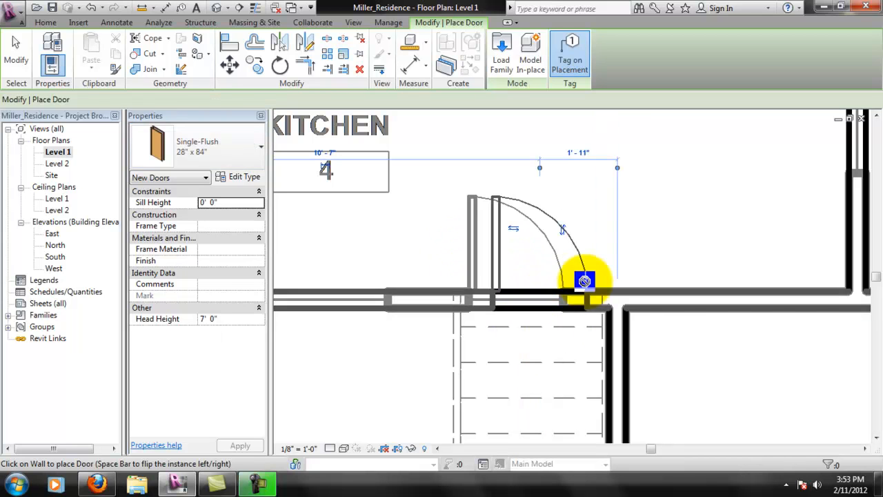
scroll(579, 207, up, 2)
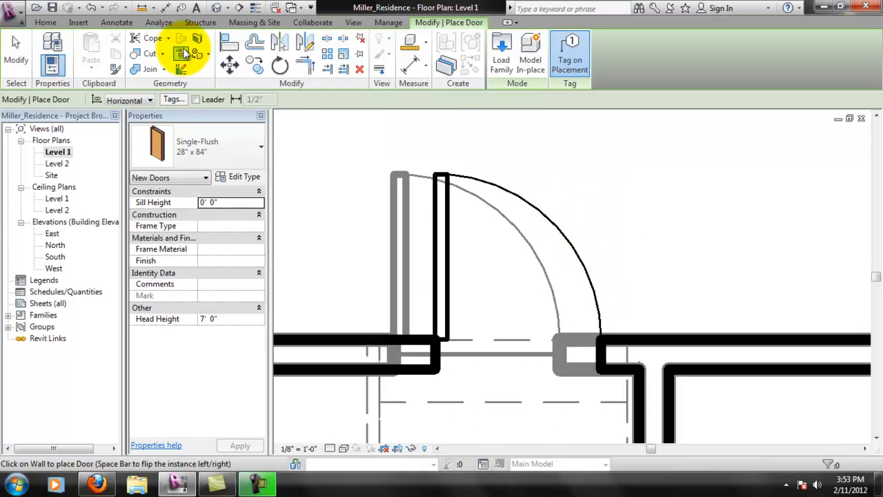
Align the new kitchen door's panel with the door panel in the traced drawing
click(230, 42)
click(406, 273)
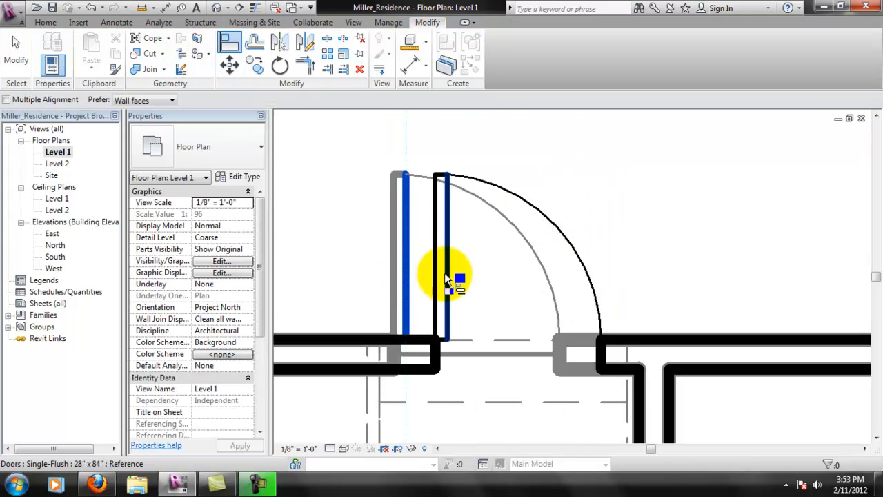
click(444, 273)
scroll(561, 296, down, 3)
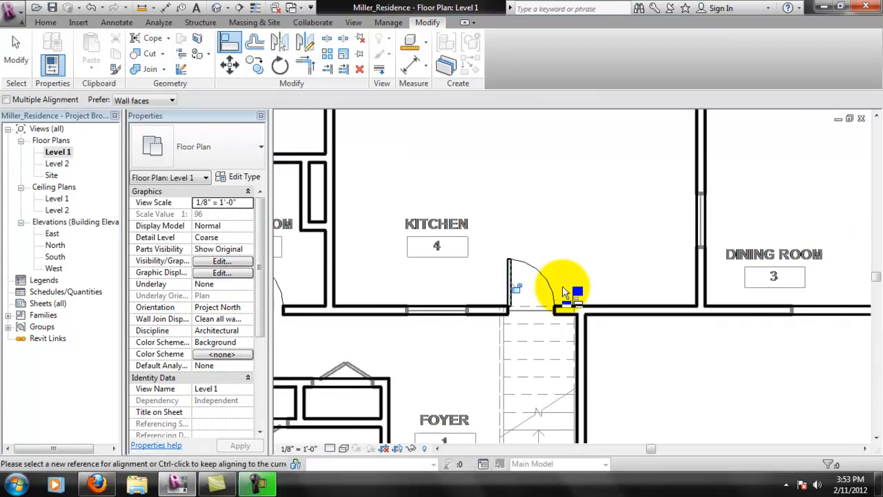
scroll(562, 295, down, 1)
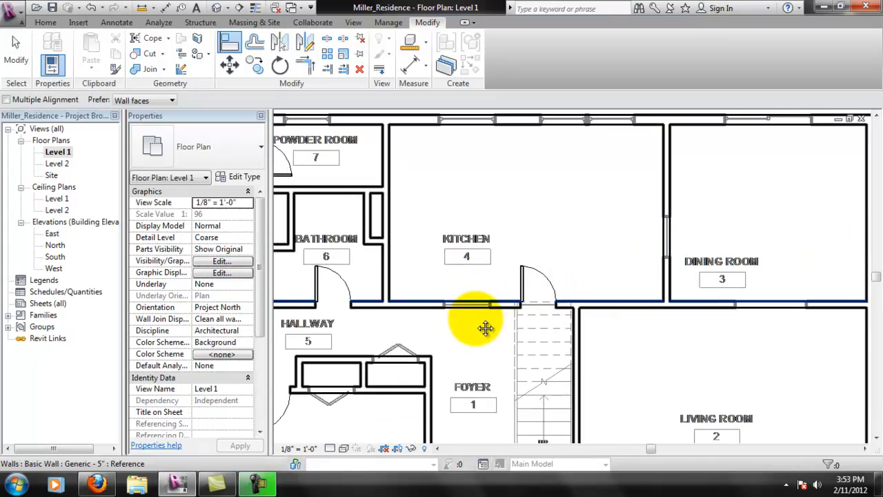
middle_drag(483, 325, 499, 237)
middle_drag(558, 229, 635, 352)
scroll(614, 316, up, 2)
key(Escape)
Examine the traced opening in the wall between the kitchen and the foyer
scroll(548, 357, up, 1)
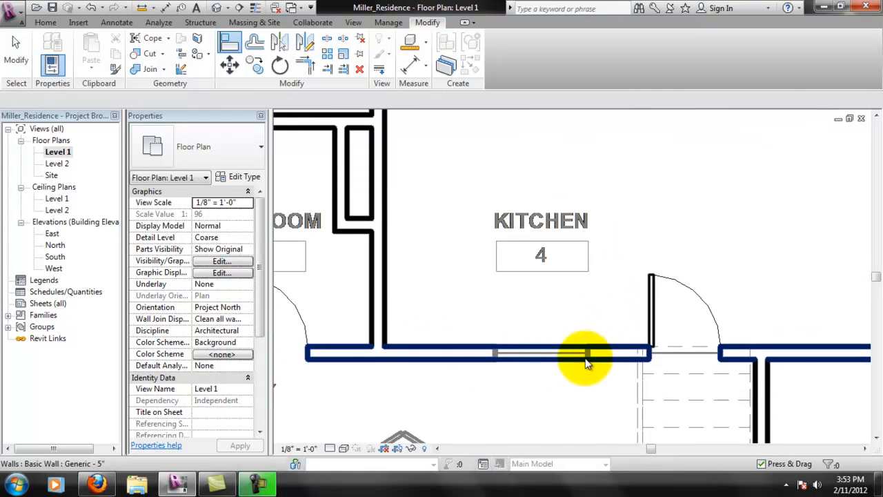
scroll(568, 370, up, 2)
scroll(550, 335, up, 2)
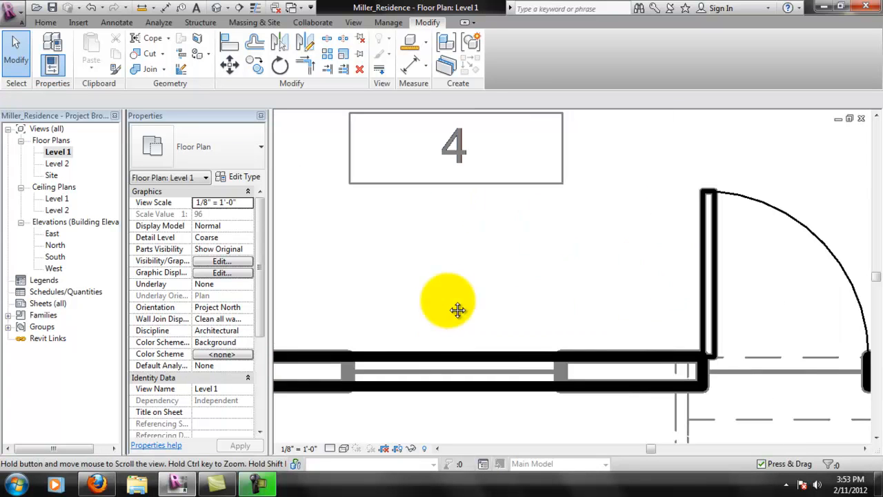
scroll(476, 314, down, 4)
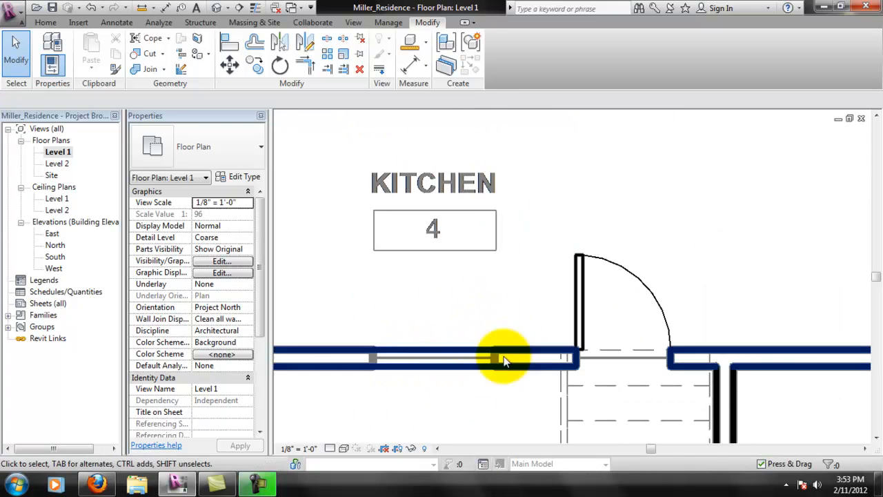
middle_drag(406, 340, 437, 274)
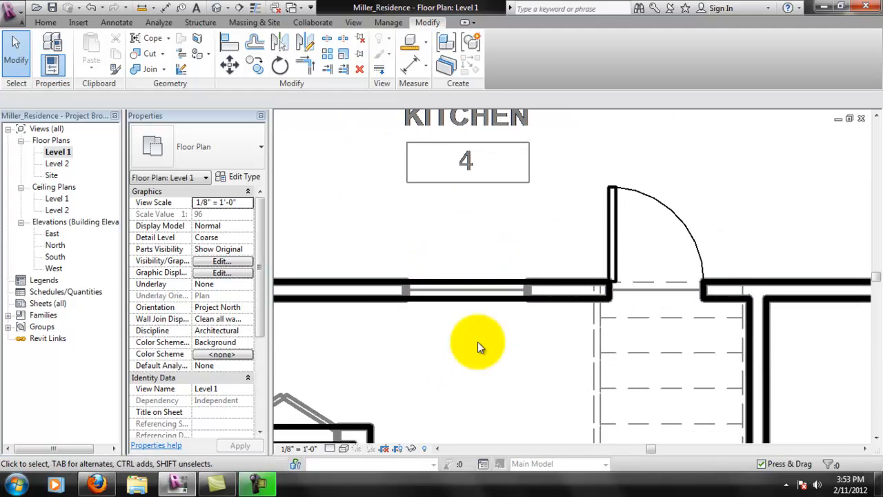
middle_drag(536, 313, 572, 342)
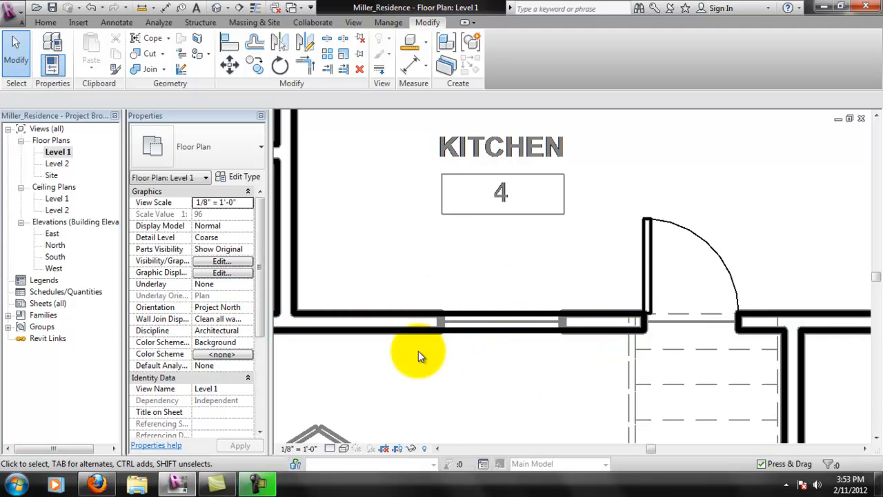
middle_drag(609, 311, 501, 296)
scroll(501, 295, down, 1)
middle_drag(674, 340, 638, 323)
middle_drag(373, 344, 415, 318)
scroll(424, 304, up, 2)
middle_drag(487, 246, 547, 273)
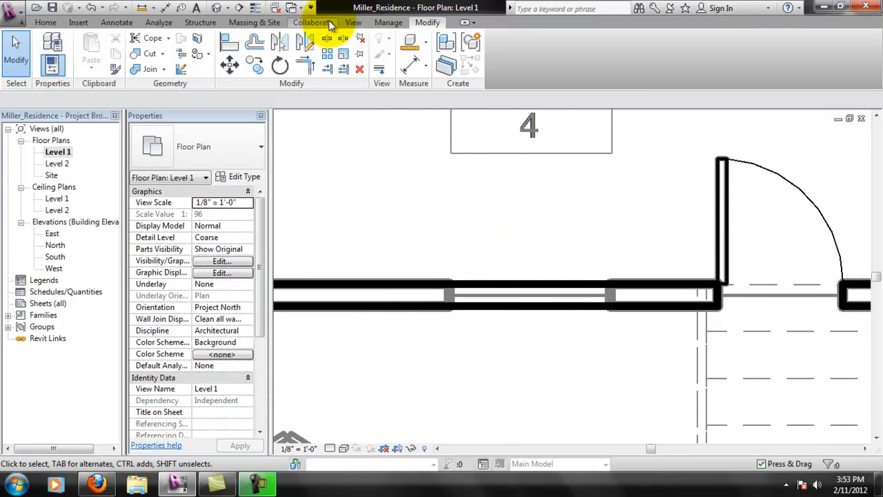
Load the Opening-Cased family from the Doors folder of the US Imperial library as a component
click(46, 23)
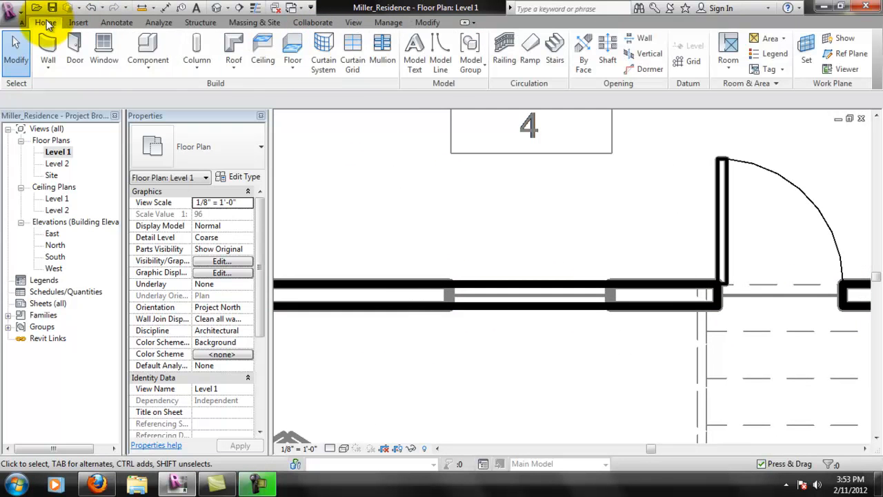
click(153, 46)
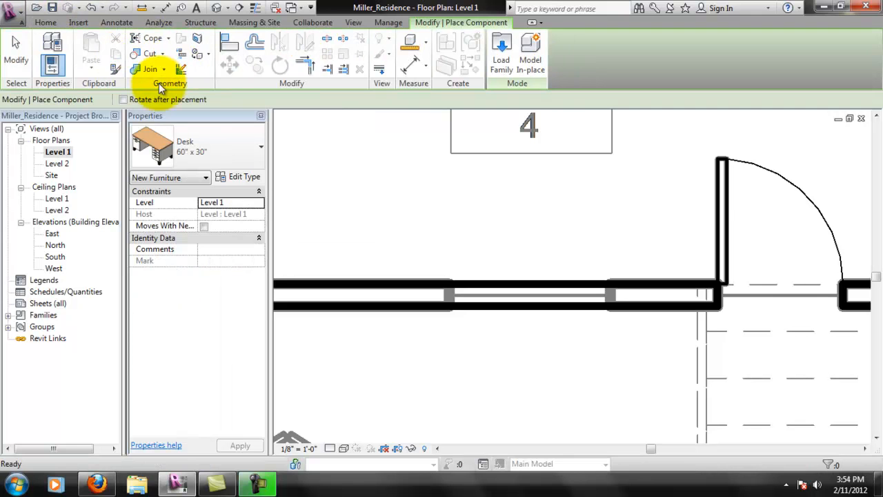
click(502, 55)
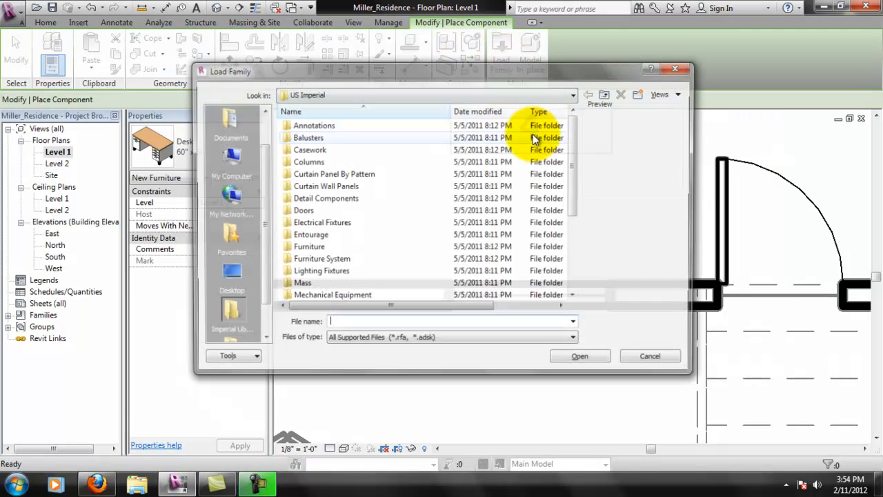
double_click(304, 212)
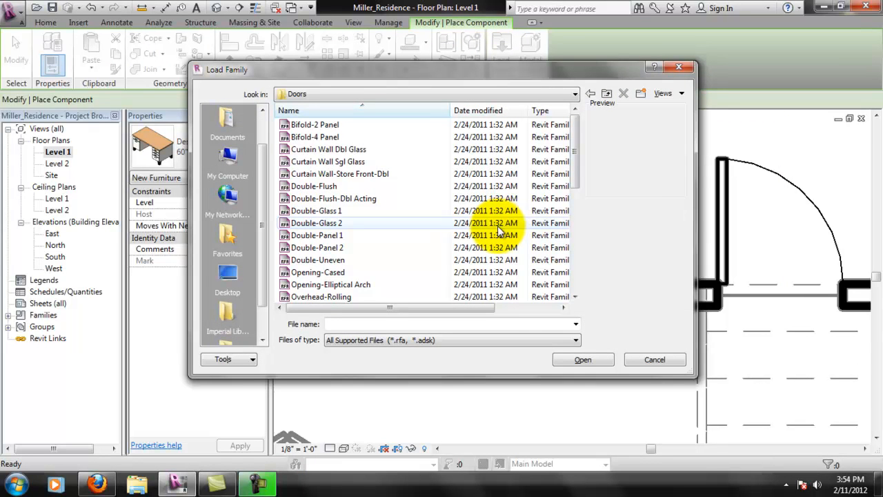
click(345, 273)
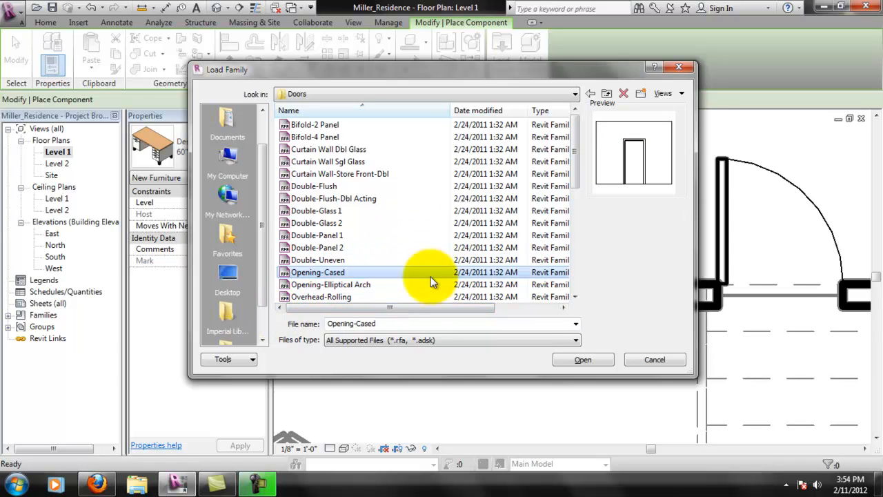
click(586, 360)
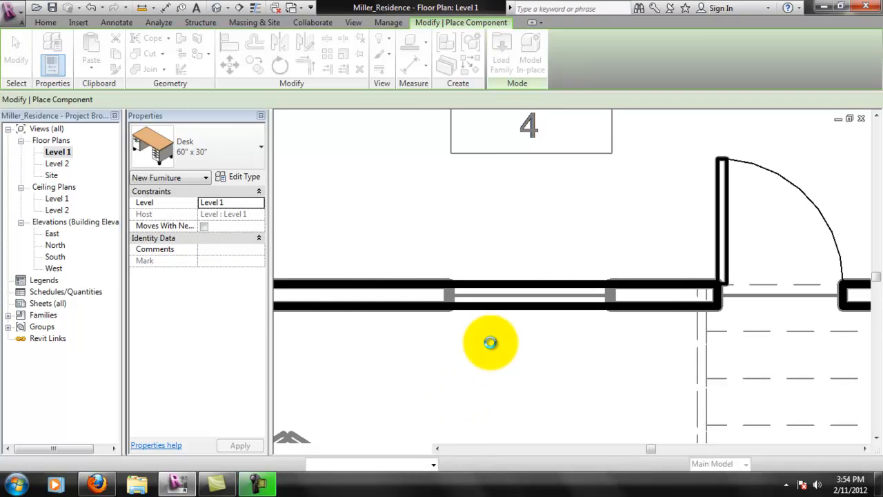
click(532, 298)
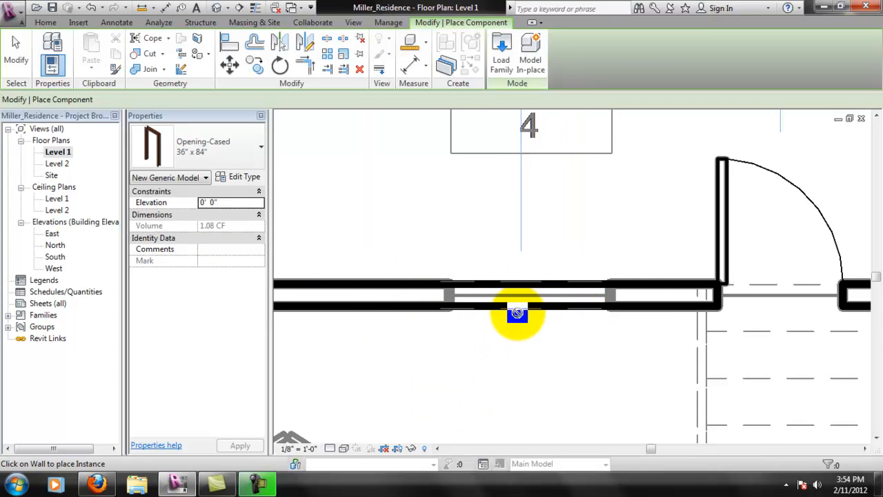
key(Escape)
key(Escape)
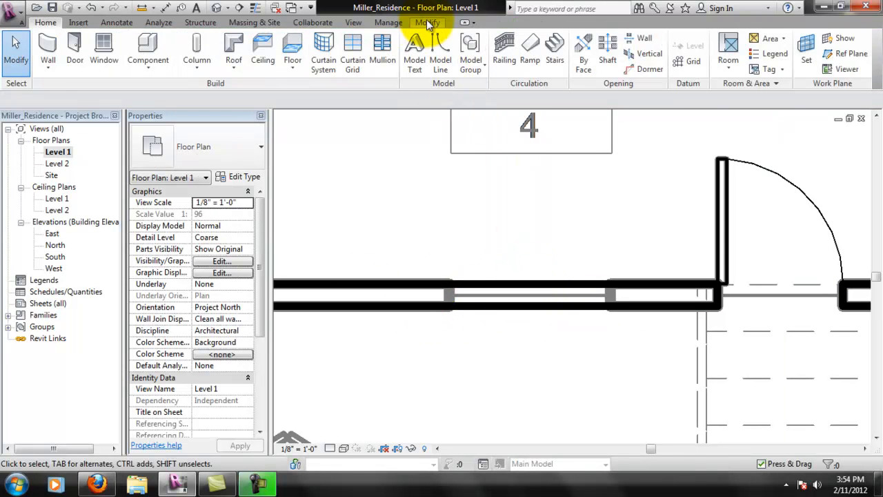
Measure the width of the traced opening between the kitchen and the foyer, from jamb to jamb
click(426, 23)
click(453, 296)
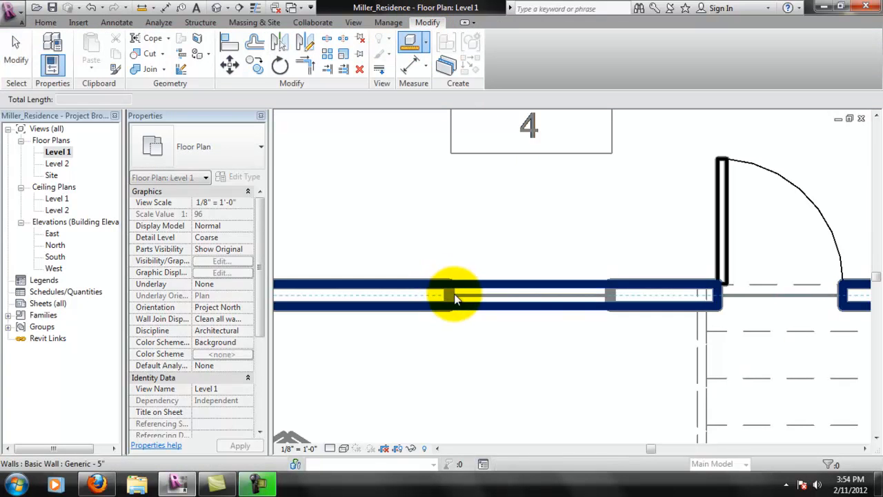
click(412, 63)
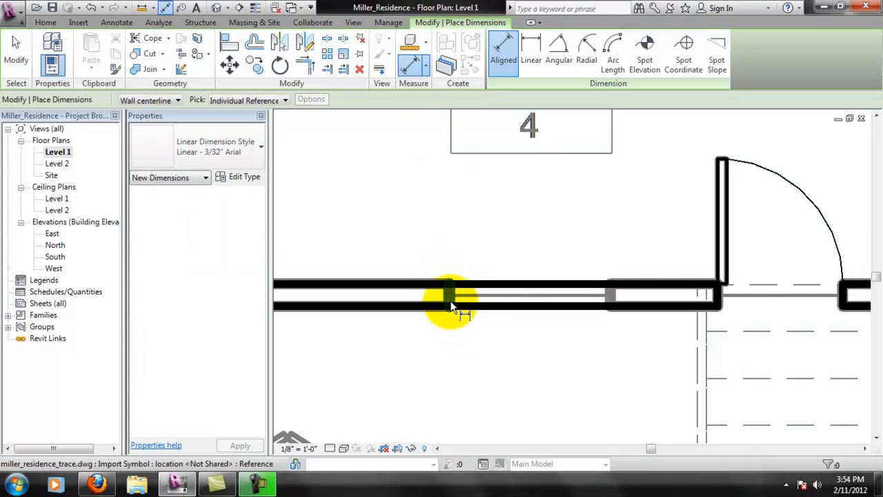
click(450, 296)
click(613, 300)
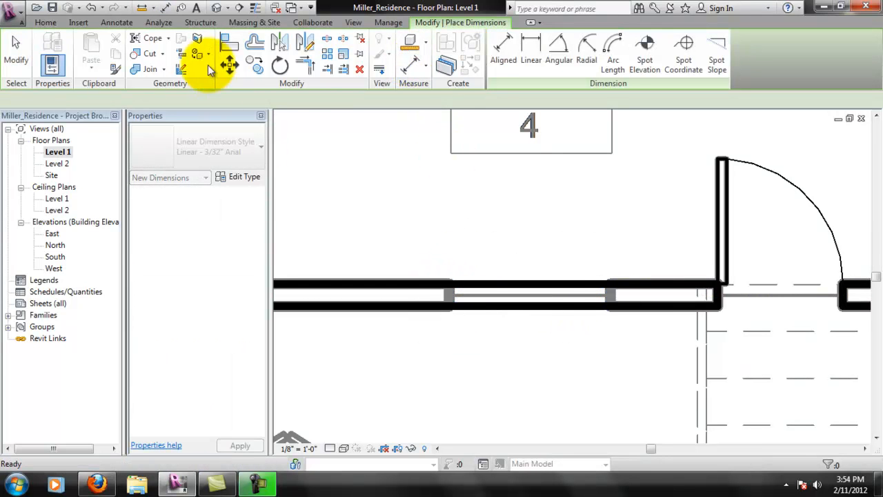
Place an Opening-Cased 36" x 84" component in the kitchen–foyer wall near the traced opening
click(47, 23)
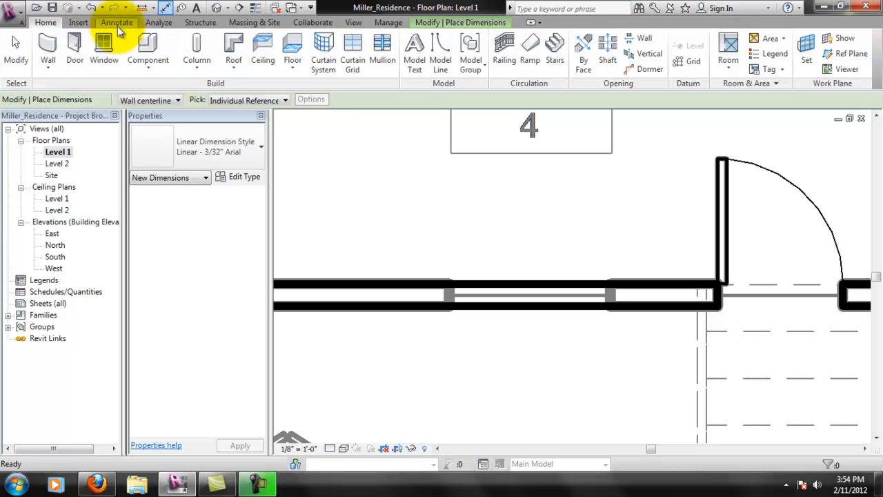
click(143, 49)
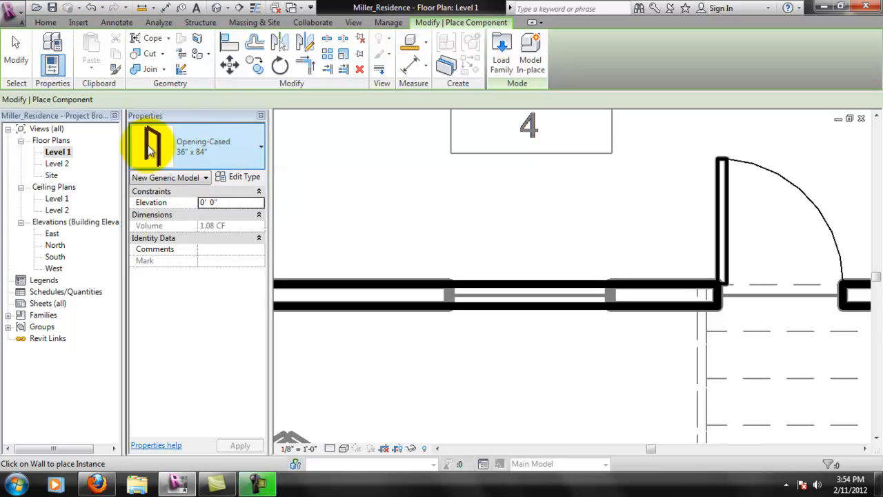
click(481, 297)
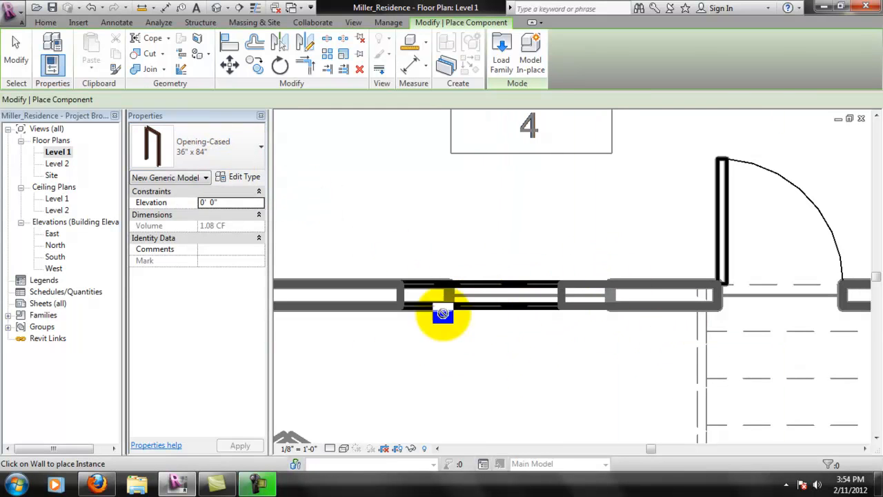
key(Escape)
key(Escape)
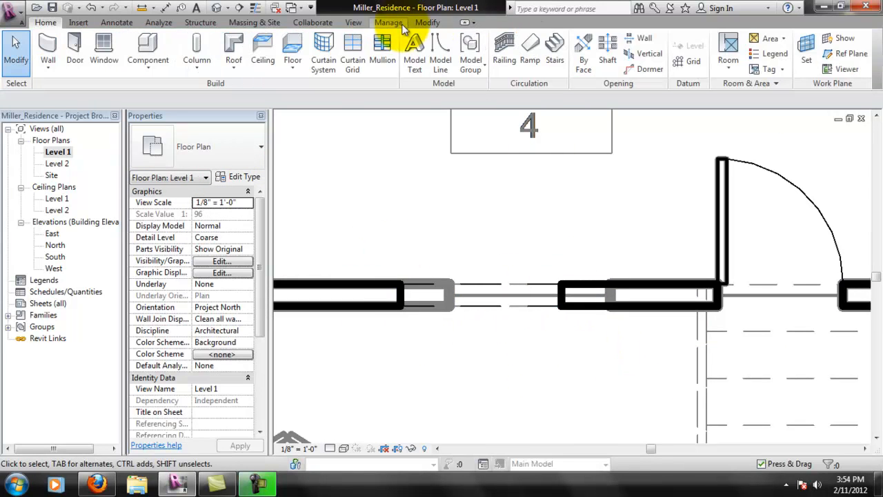
Align the cased opening's left edge with the left jamb of the traced opening and check the fit
click(383, 22)
click(427, 22)
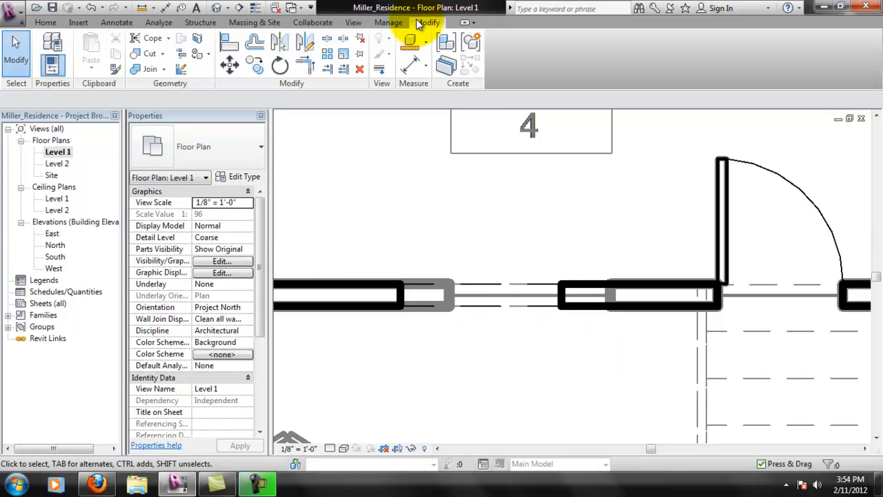
key(a)
key(l)
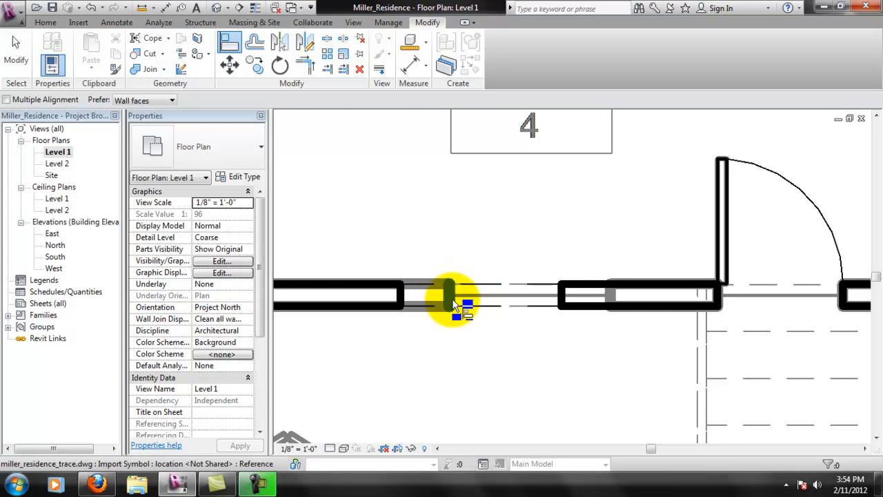
click(448, 299)
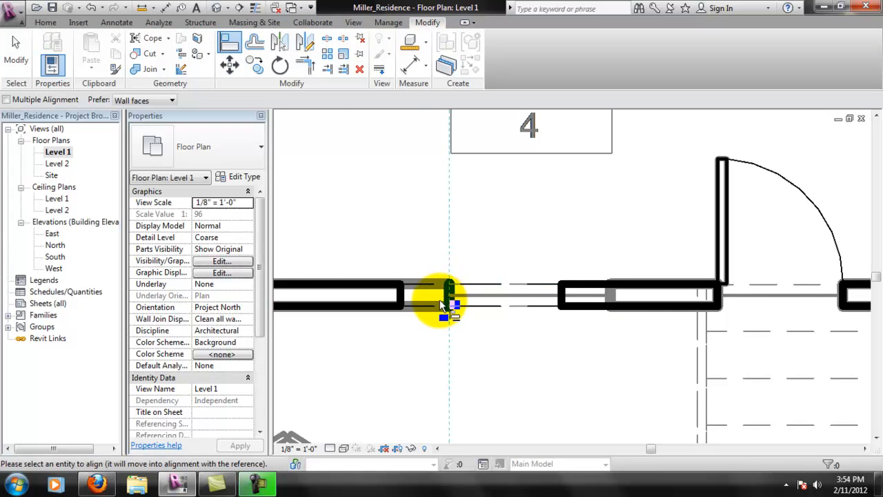
click(402, 295)
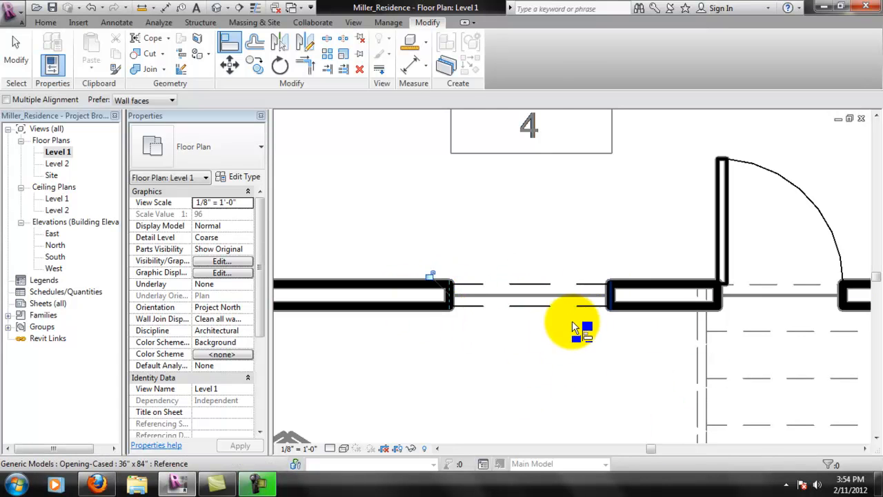
scroll(552, 324, up, 2)
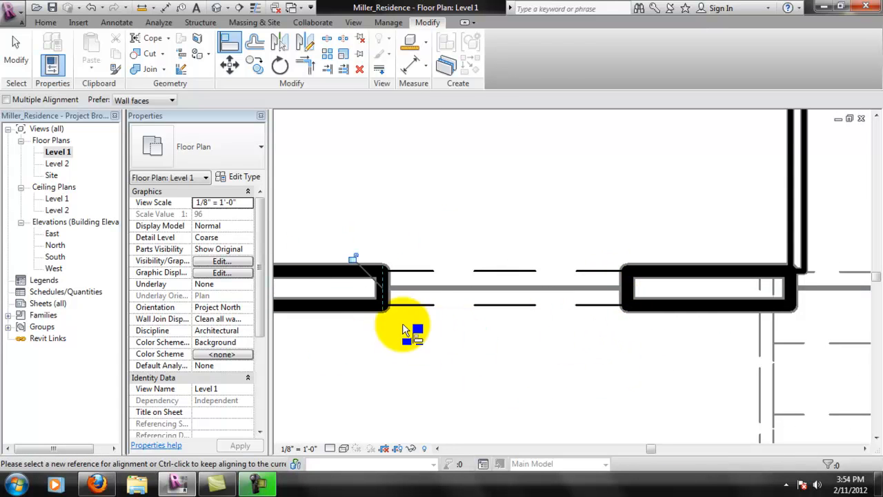
scroll(444, 323, down, 1)
scroll(414, 300, down, 3)
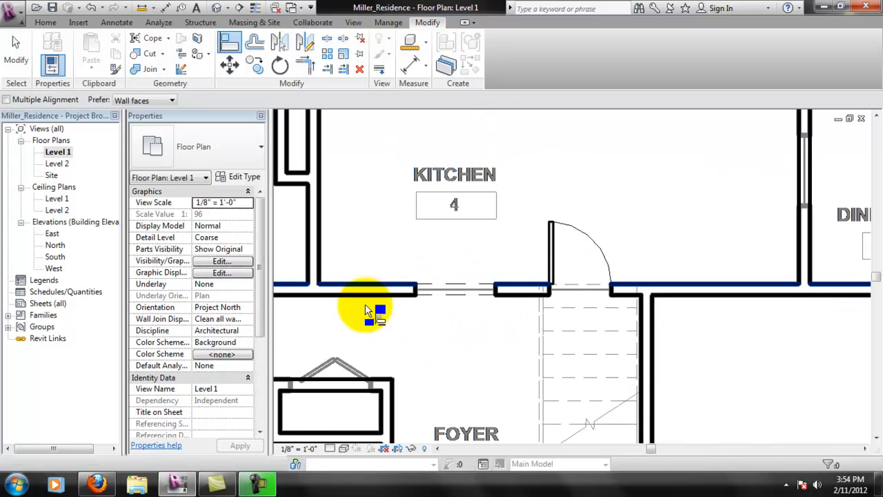
Examine the fit of the kitchen–foyer cased opening and locate the traced opening between the dining room and living room
scroll(439, 263, up, 2)
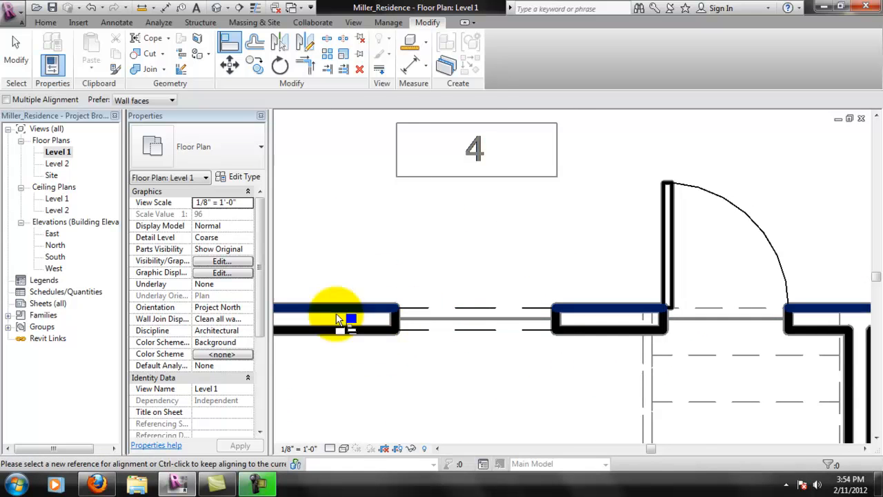
scroll(384, 338, down, 5)
middle_drag(480, 358, 544, 256)
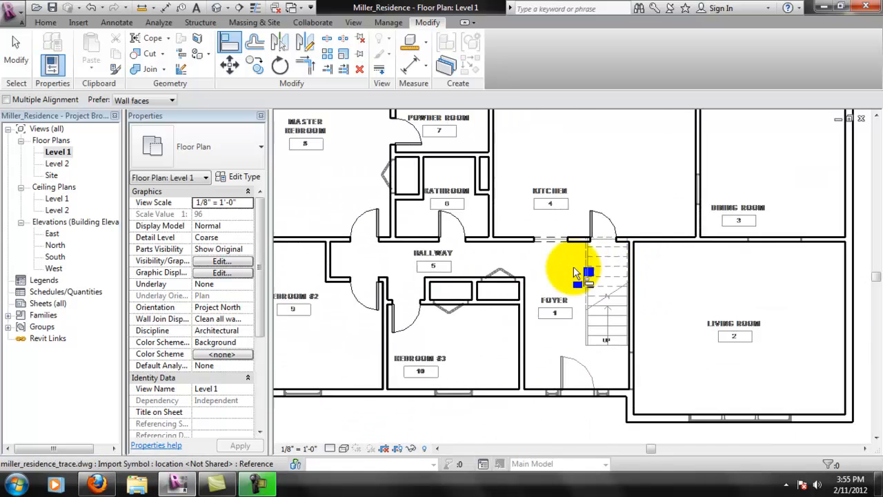
scroll(573, 266, up, 3)
scroll(511, 259, up, 4)
scroll(615, 339, down, 1)
scroll(690, 331, down, 1)
middle_drag(692, 331, 633, 317)
scroll(602, 322, down, 3)
middle_drag(609, 354, 606, 342)
scroll(620, 302, up, 1)
scroll(622, 309, up, 6)
Measure the traced dining–living room opening from jamb to jamb with an aligned dimension and delete that dimension
key(Escape)
key(Escape)
click(411, 64)
click(288, 279)
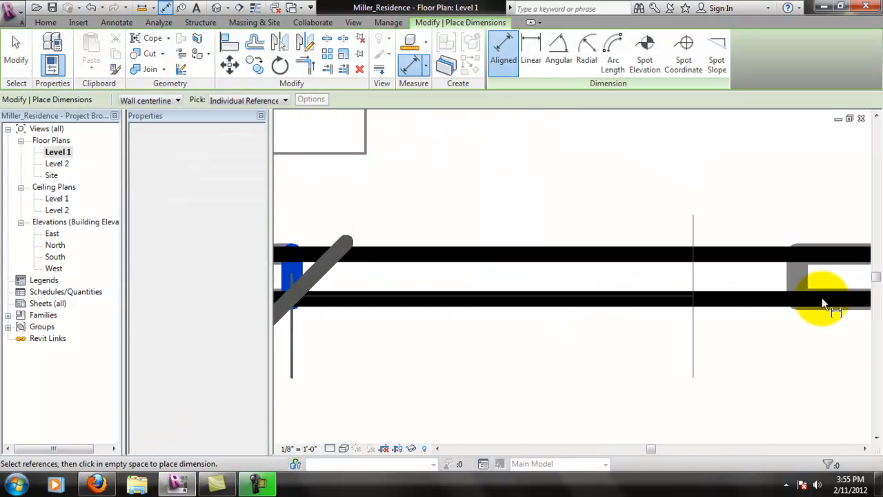
click(798, 283)
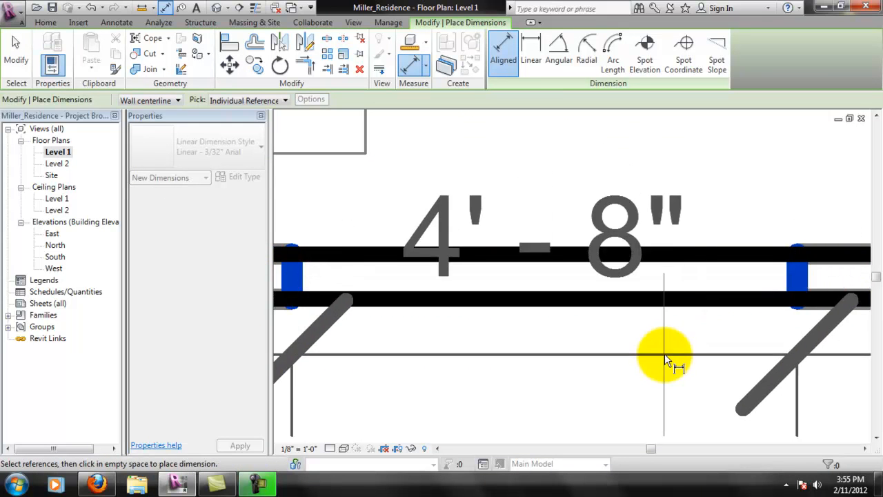
scroll(665, 358, down, 4)
middle_drag(661, 379, 654, 292)
click(641, 357)
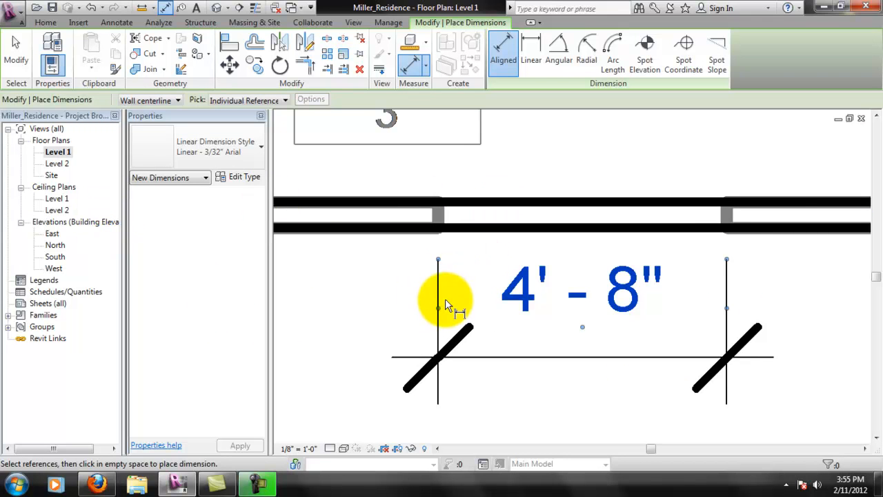
click(621, 290)
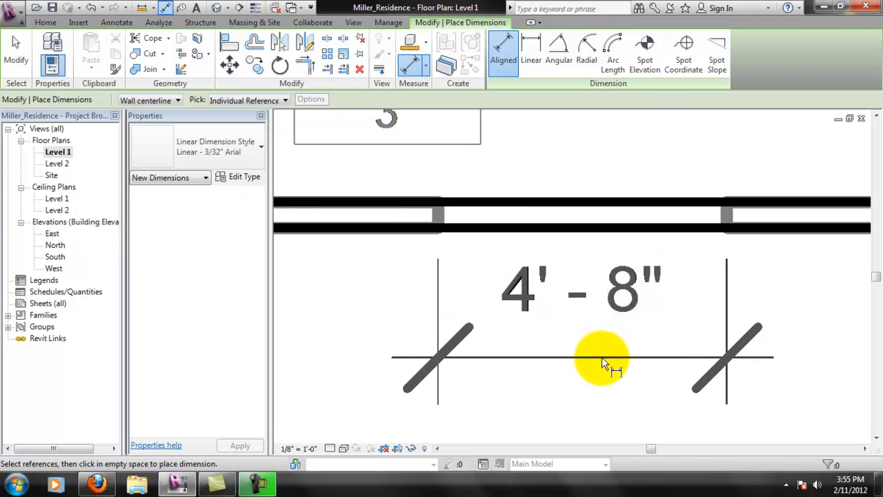
key(Escape)
click(694, 376)
key(Delete)
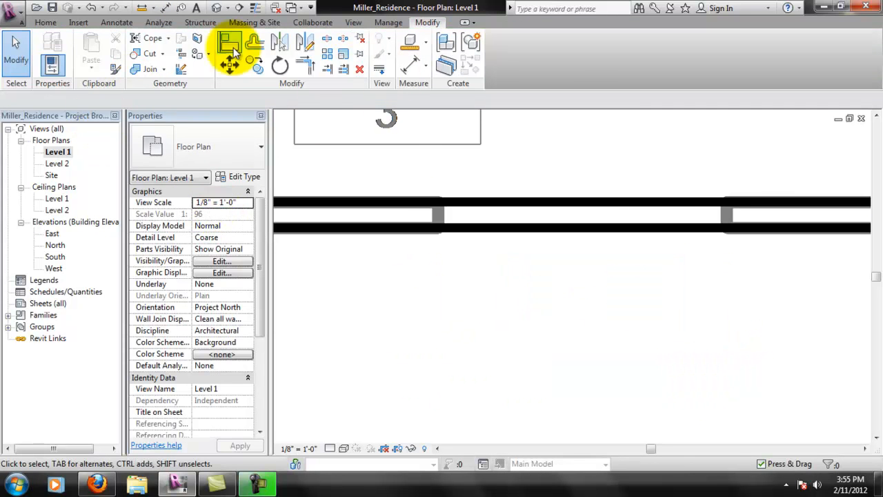
Start a new component and duplicate the Opening-Cased 36" x 84" type under the name 56" x 84"
click(55, 22)
click(148, 33)
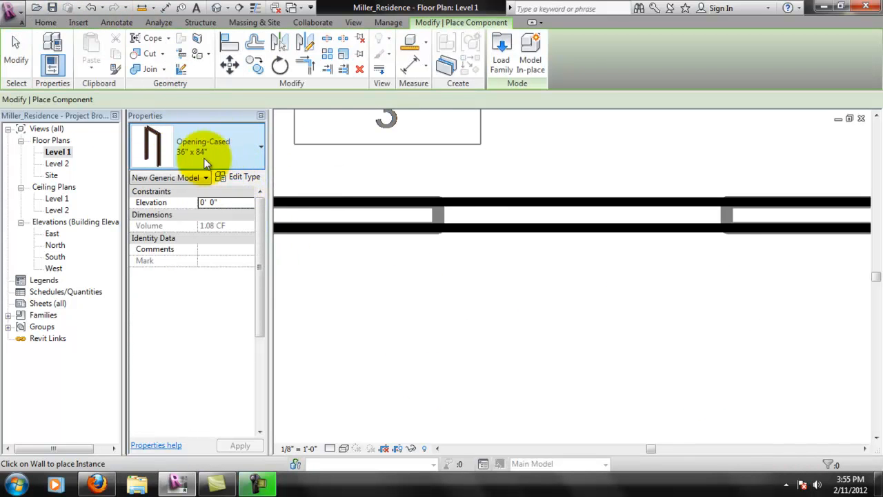
click(232, 176)
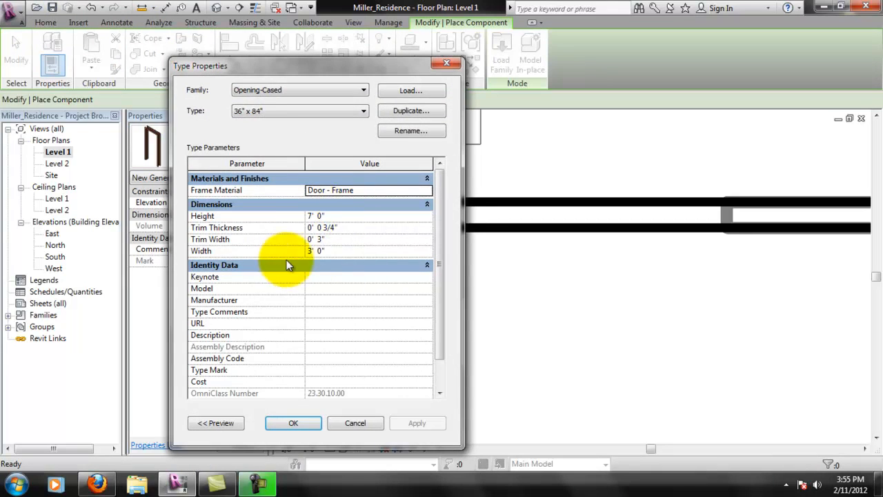
click(407, 111)
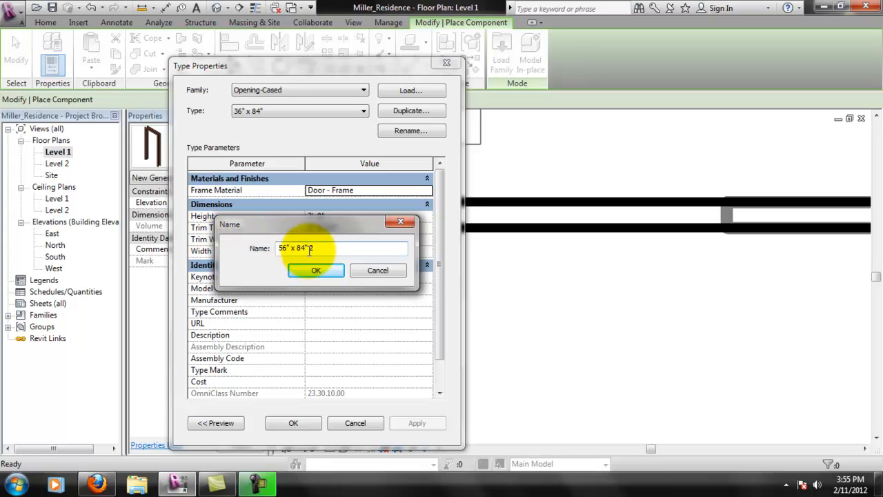
key(BackSpace)
key(BackSpace)
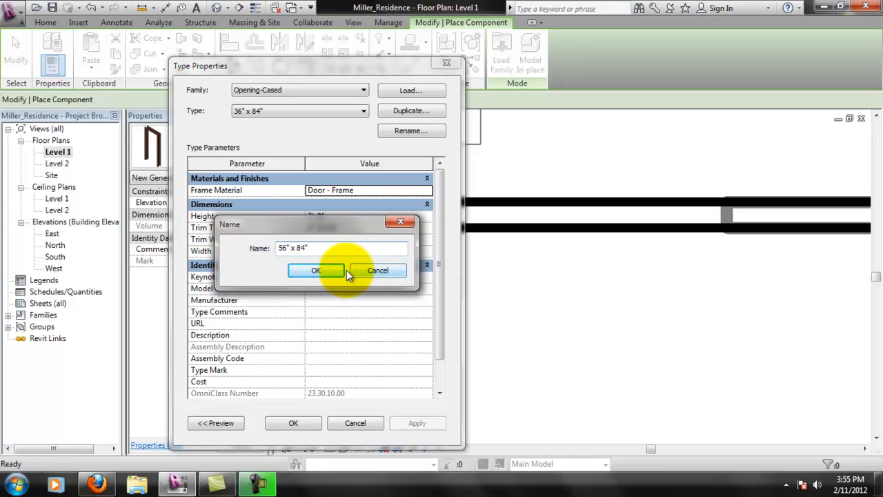
click(334, 271)
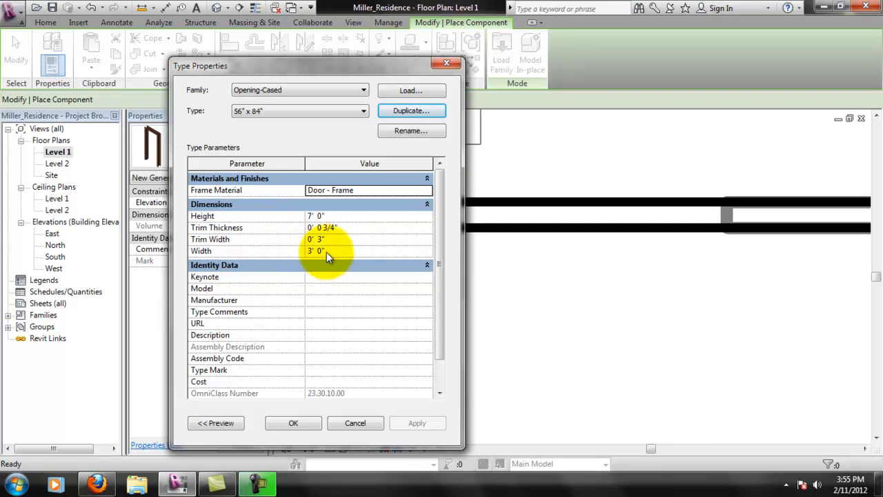
Set the width of the 56" x 84" cased opening type to 56" and apply the type changes
click(326, 251)
text(56)
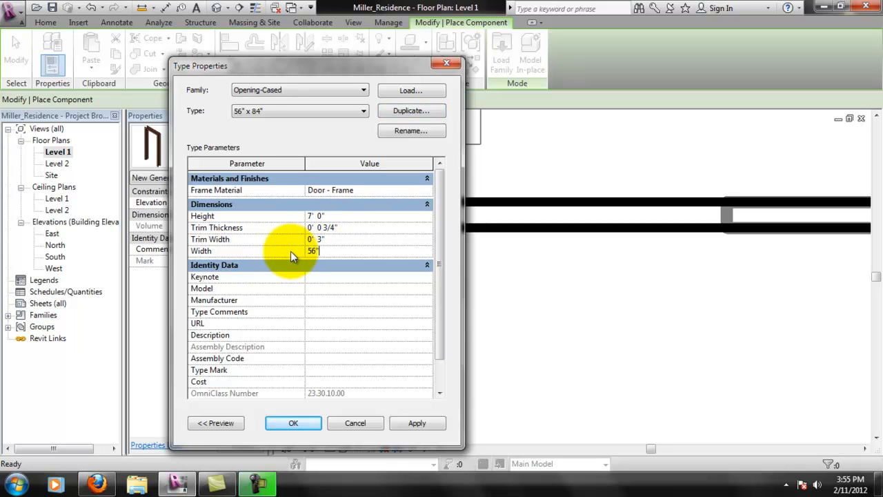
mouse_move(441, 243)
mouse_down()
mouse_move(444, 300)
mouse_move(444, 245)
mouse_up()
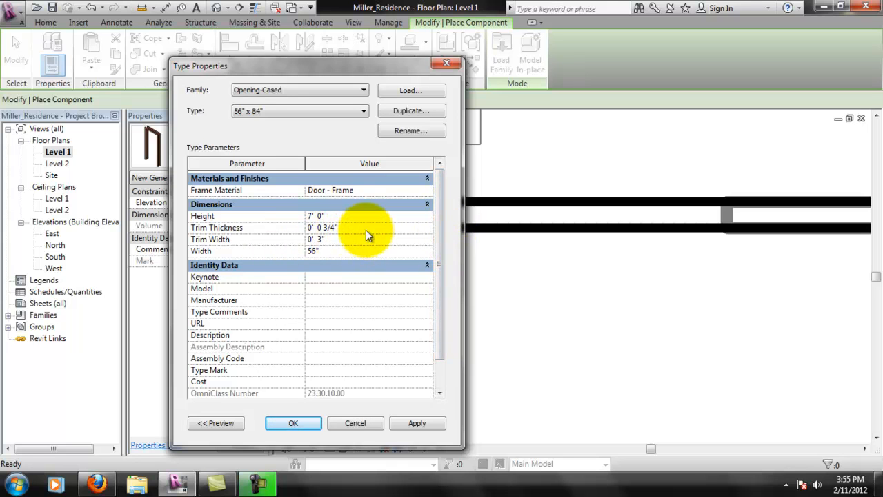
click(396, 423)
click(293, 423)
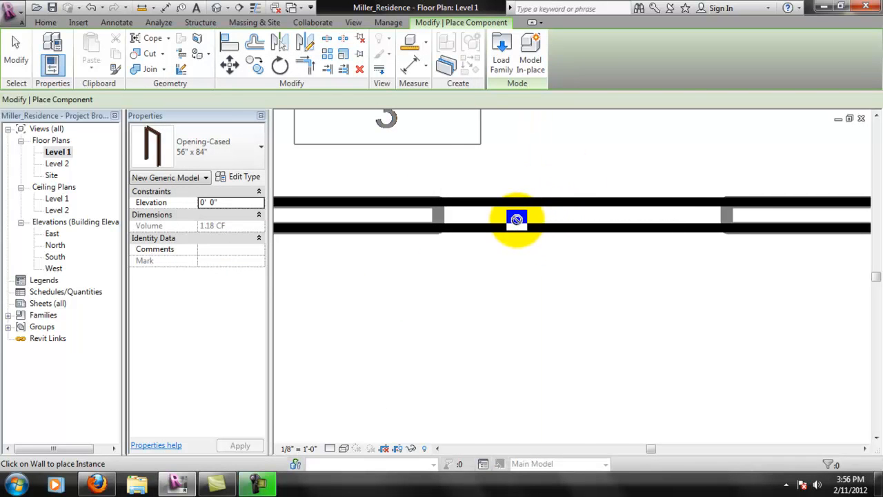
Place the 56" x 84" cased opening in the dining–living room wall and align its left edge with the traced left jamb
click(493, 204)
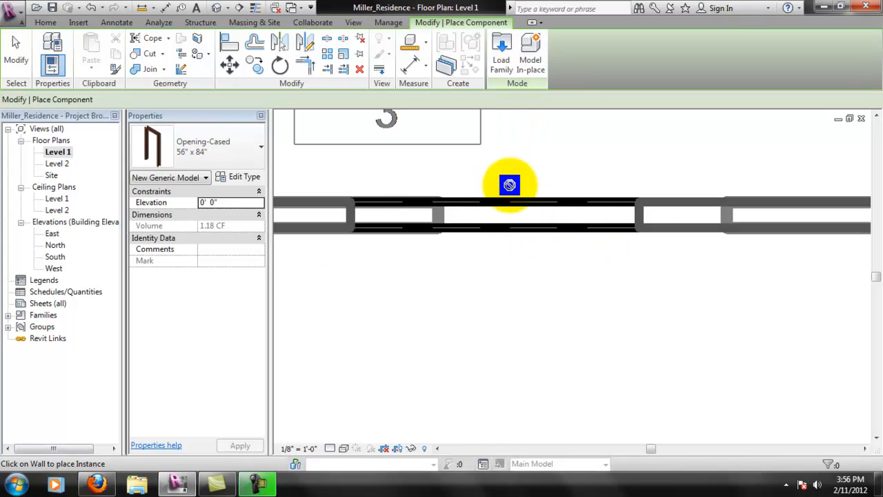
key(Escape)
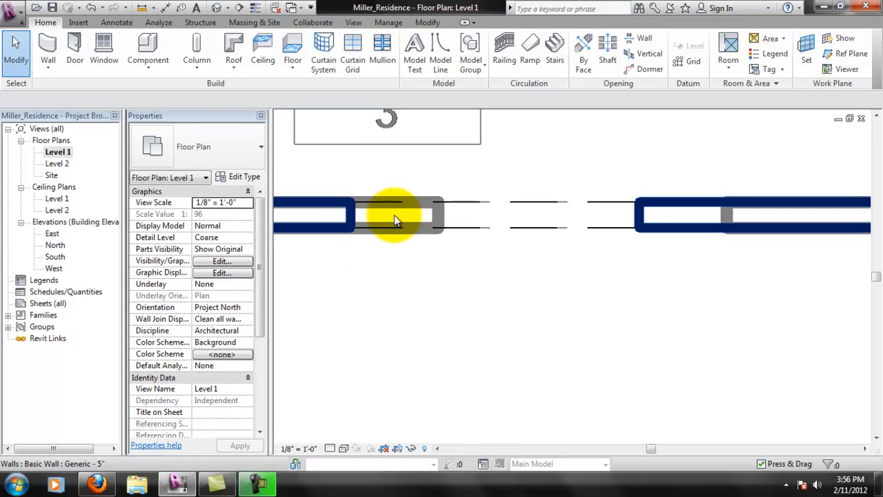
click(424, 22)
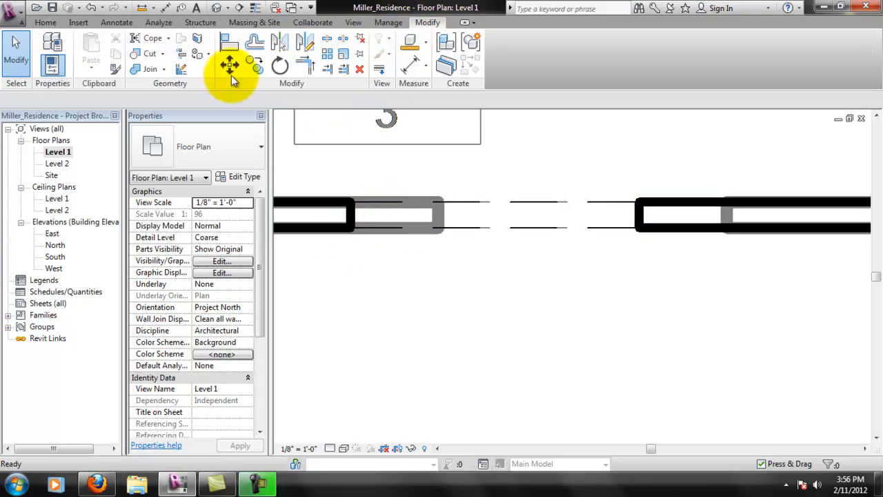
click(232, 49)
click(438, 210)
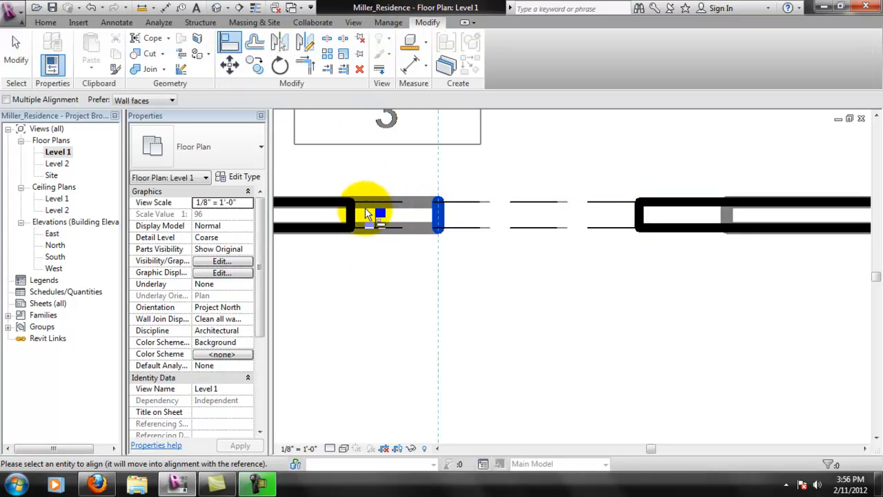
click(352, 212)
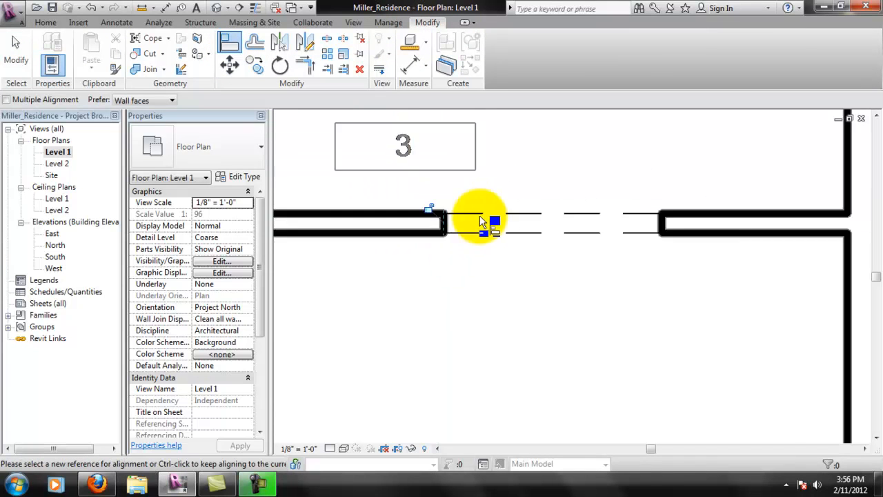
Locate the traced opening in the wall between the foyer and the living room, just below the stairs
scroll(483, 221, down, 4)
scroll(483, 303, up, 2)
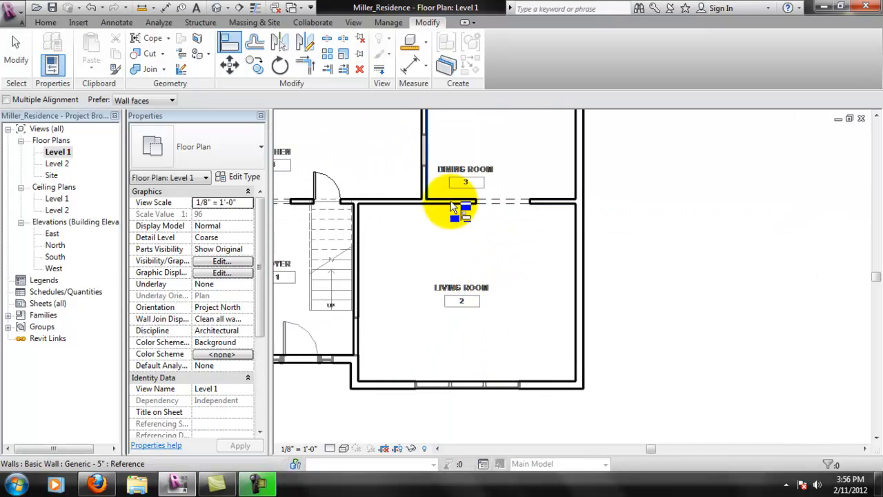
scroll(449, 200, up, 2)
middle_drag(443, 165, 468, 165)
middle_drag(501, 193, 539, 167)
scroll(508, 297, up, 1)
scroll(509, 300, up, 2)
middle_drag(540, 290, 578, 199)
scroll(536, 262, up, 1)
middle_drag(521, 215, 507, 239)
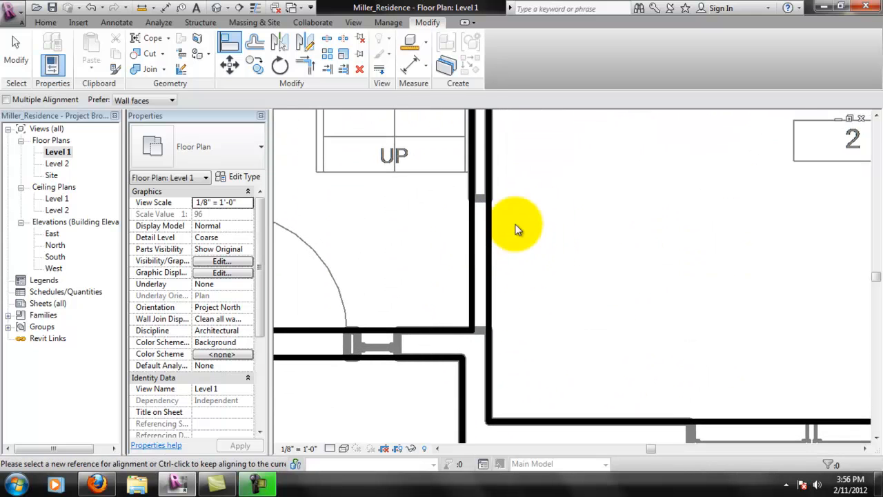
Measure the width of the traced foyer–living room opening from its upper jamb to its lower jamb
click(410, 41)
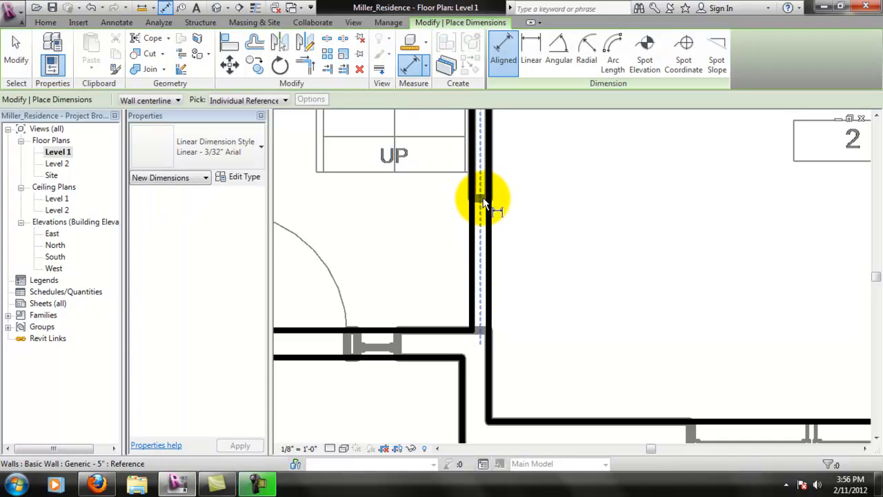
click(482, 198)
key(Escape)
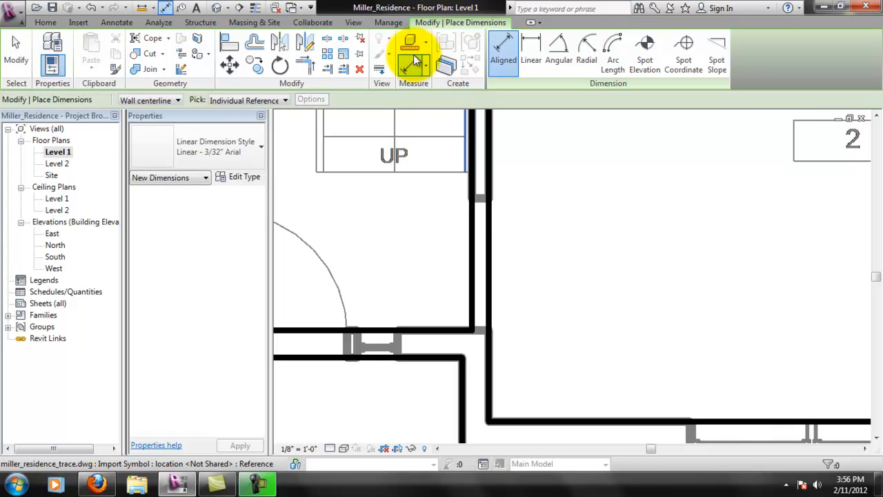
click(485, 202)
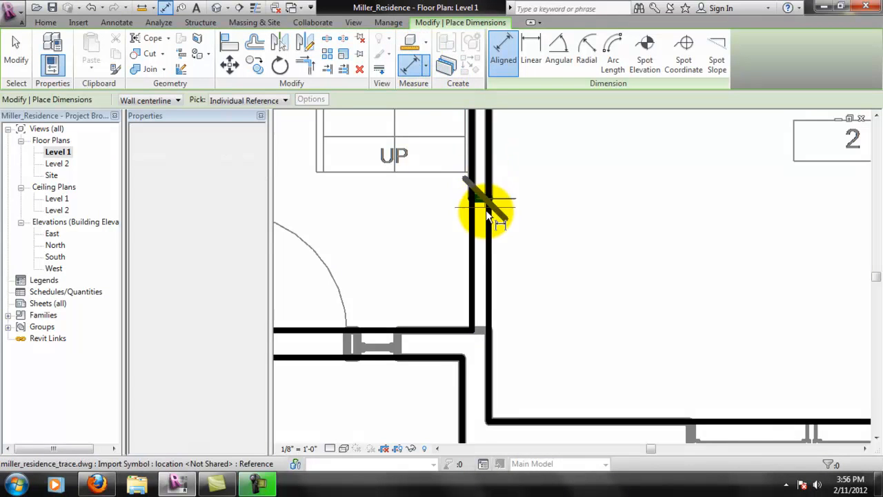
click(486, 335)
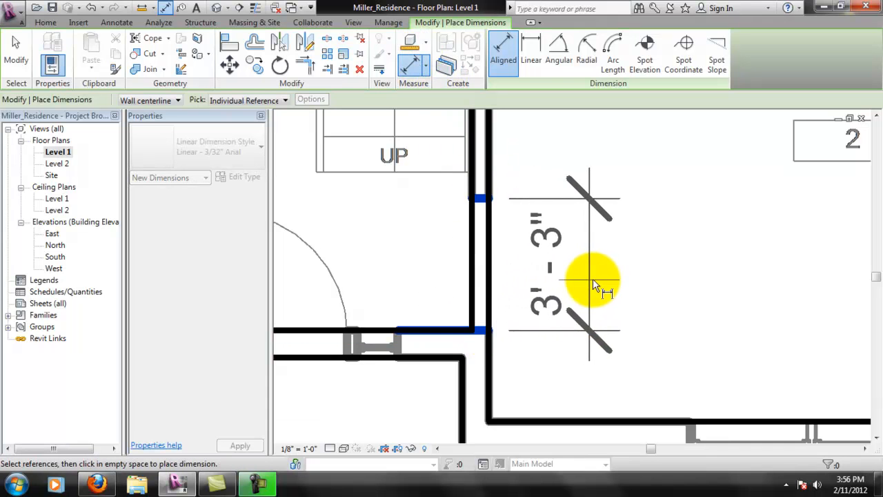
key(Escape)
key(Escape)
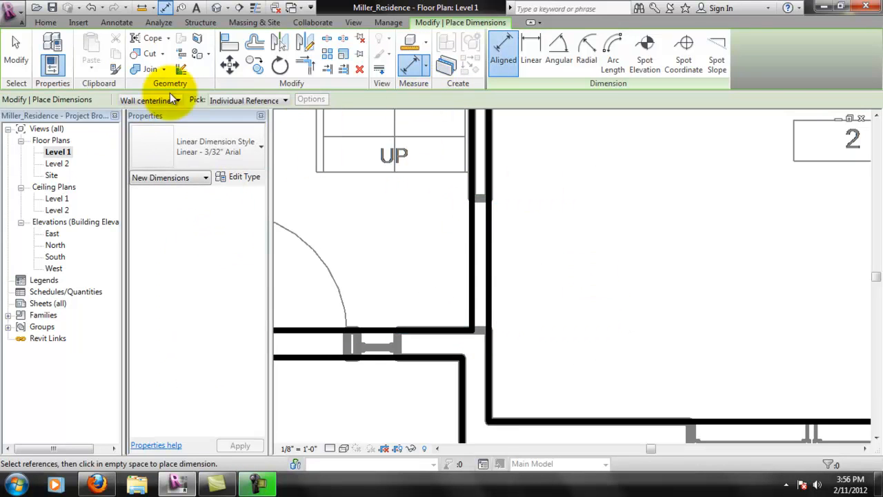
Start a new component and duplicate the Opening-Cased 56" x 84" type under the name 39" x 84"
click(48, 23)
click(166, 62)
click(167, 87)
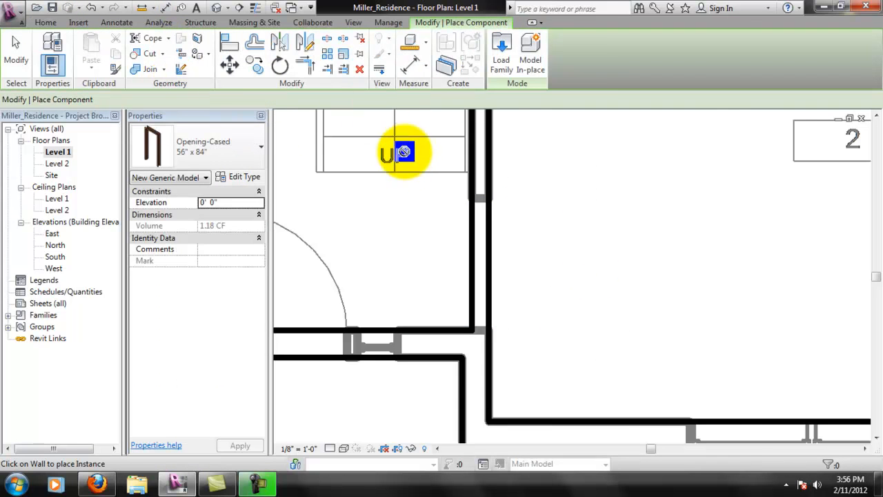
click(241, 178)
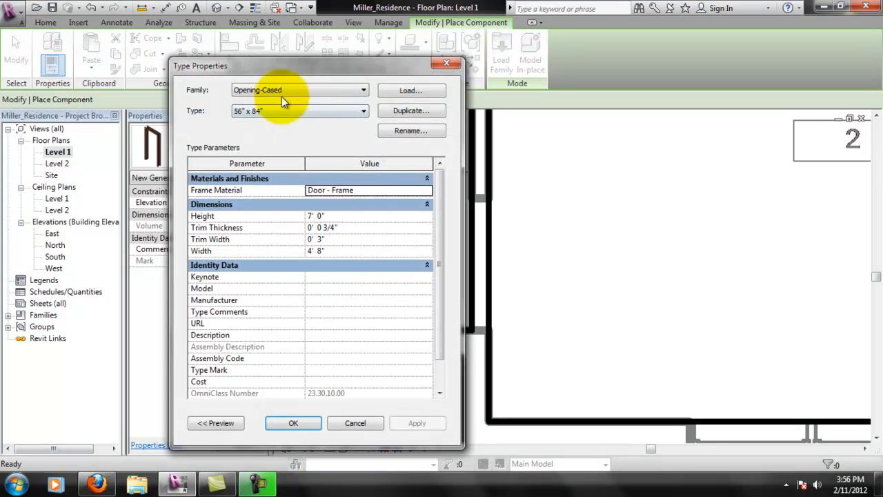
click(362, 111)
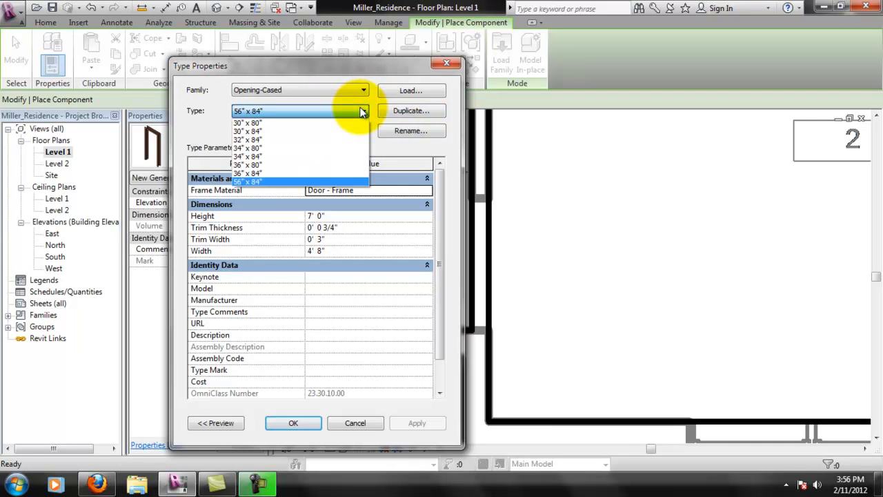
click(400, 109)
click(404, 112)
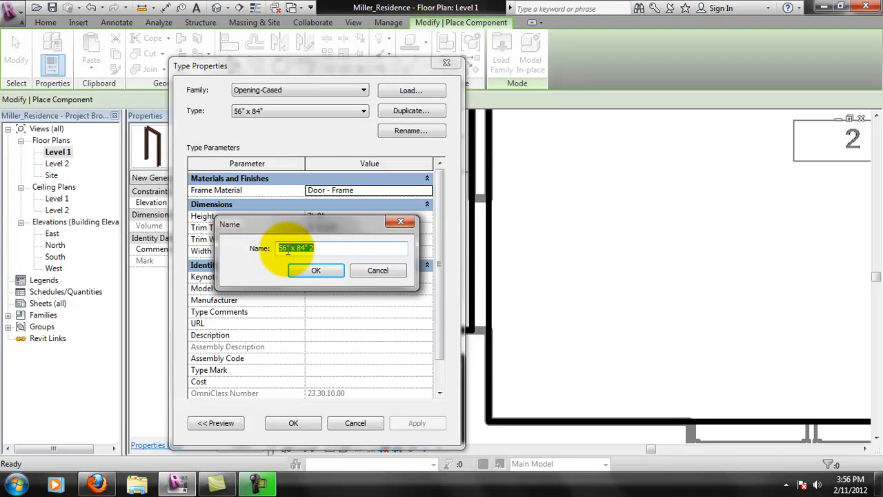
text(39")
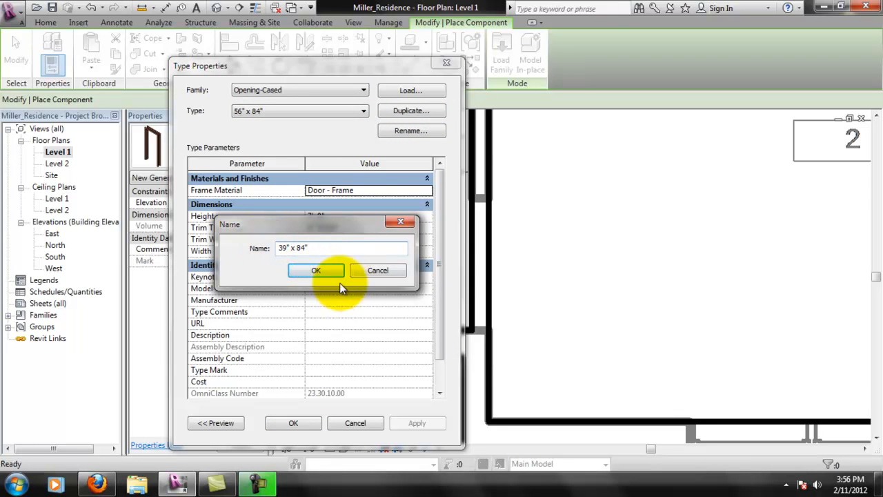
click(337, 272)
Set the 39" x 84" type's width to 39" and place the cased opening in the foyer–living room wall near the traced opening
text(39")
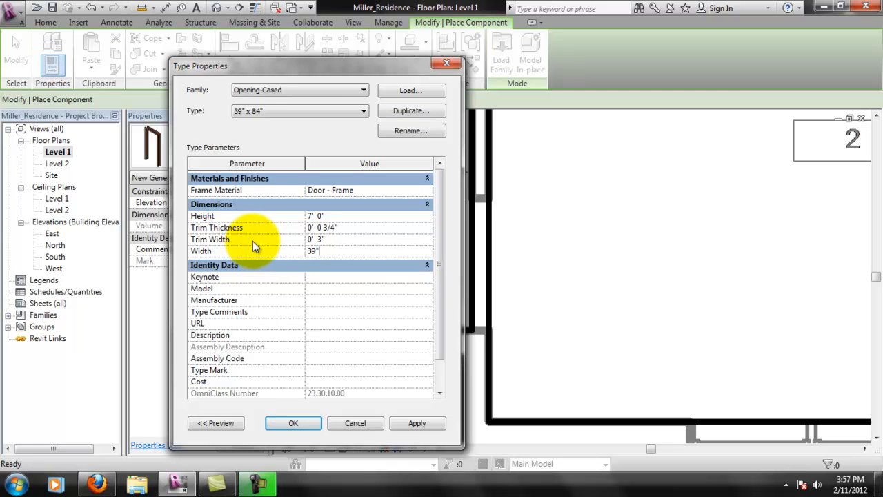
click(314, 425)
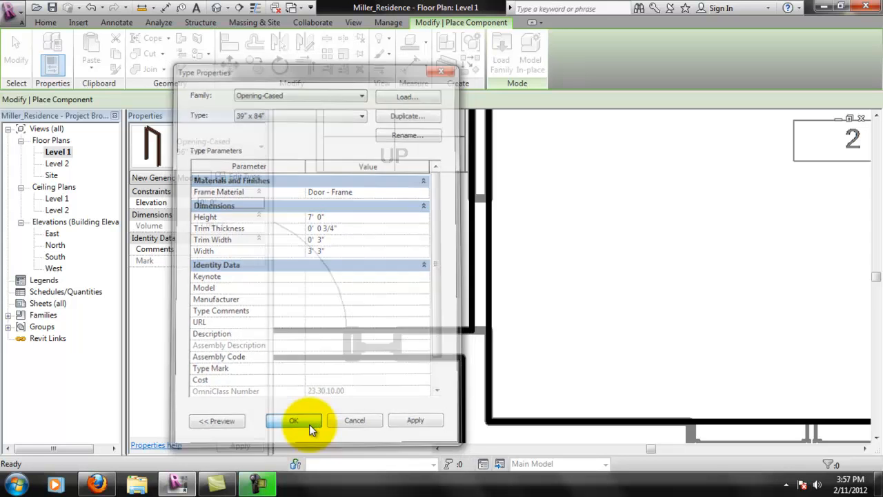
click(475, 235)
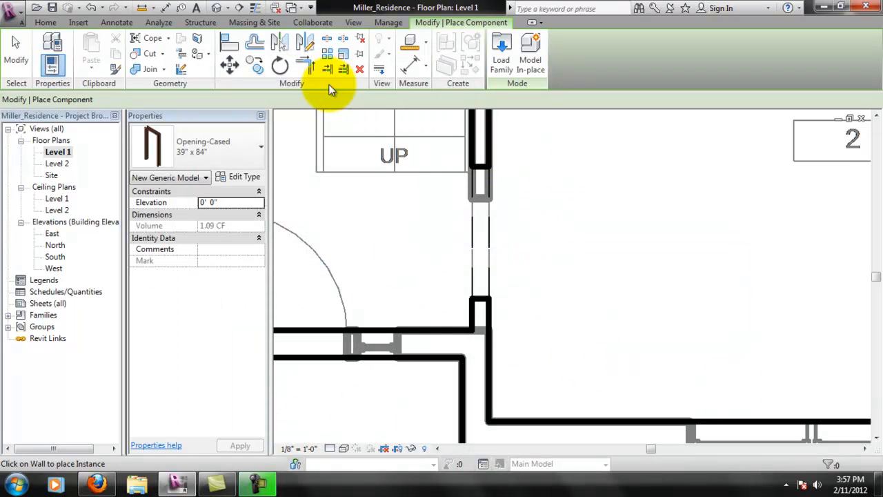
Align the lower jamb of the 39" x 84" cased opening with the inner face of the foyer's front wall
click(229, 43)
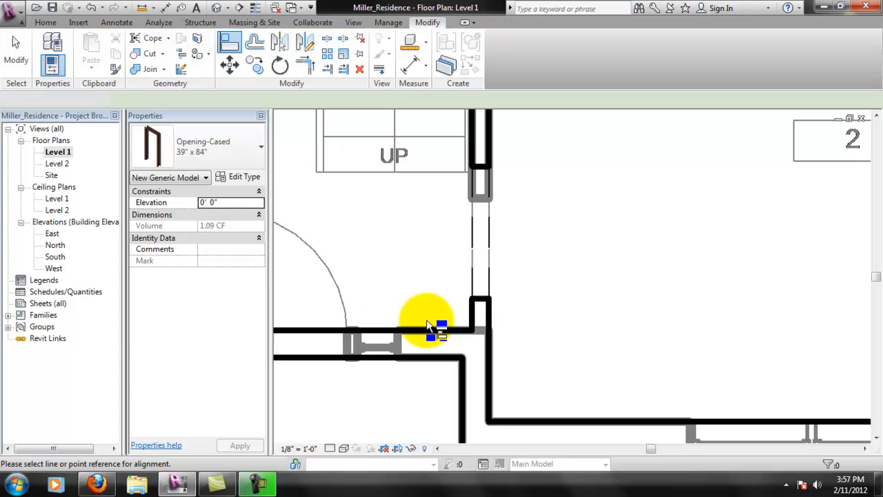
click(463, 329)
click(481, 309)
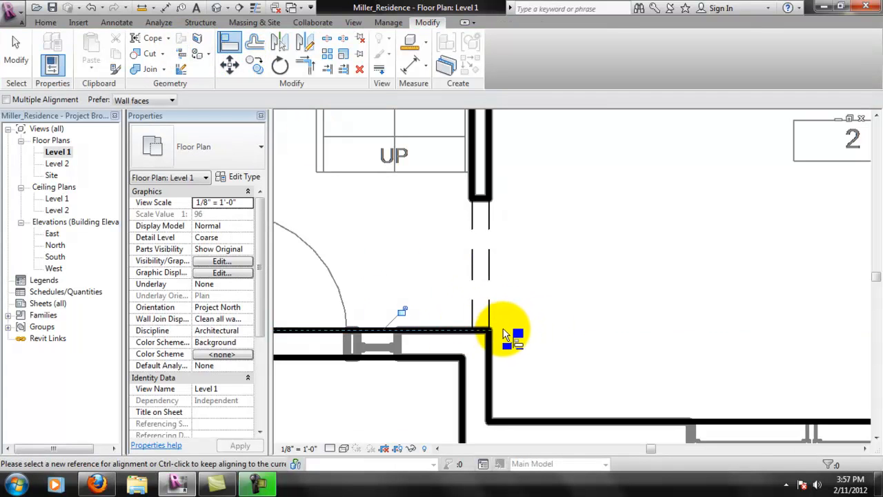
scroll(545, 304, down, 4)
key(Escape)
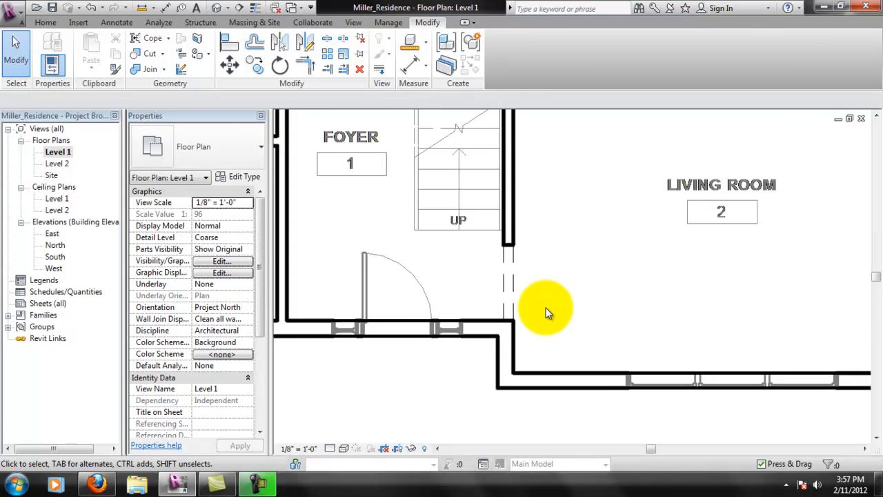
Locate the traced opening in the wall between the kitchen and the dining room
middle_drag(565, 264, 664, 310)
scroll(566, 269, down, 1)
middle_drag(603, 247, 620, 269)
scroll(614, 255, down, 1)
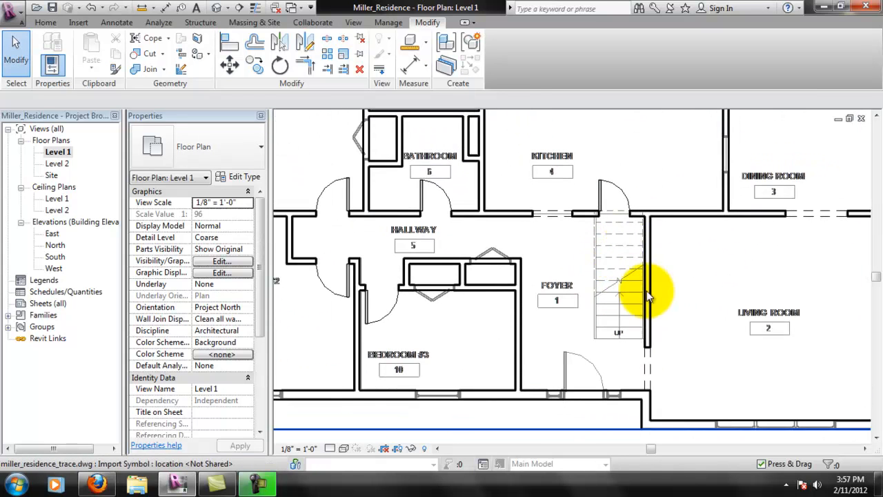
middle_drag(633, 229, 611, 287)
middle_drag(666, 238, 608, 324)
scroll(657, 275, up, 2)
scroll(657, 275, up, 1)
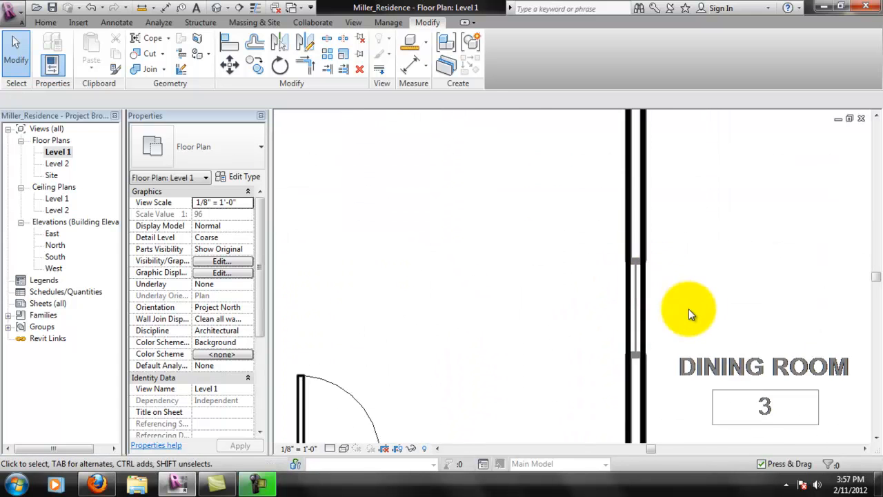
middle_drag(692, 307, 596, 266)
scroll(582, 259, up, 1)
Measure the width of the traced kitchen–dining room opening from its upper jamb to its lower jamb
click(414, 66)
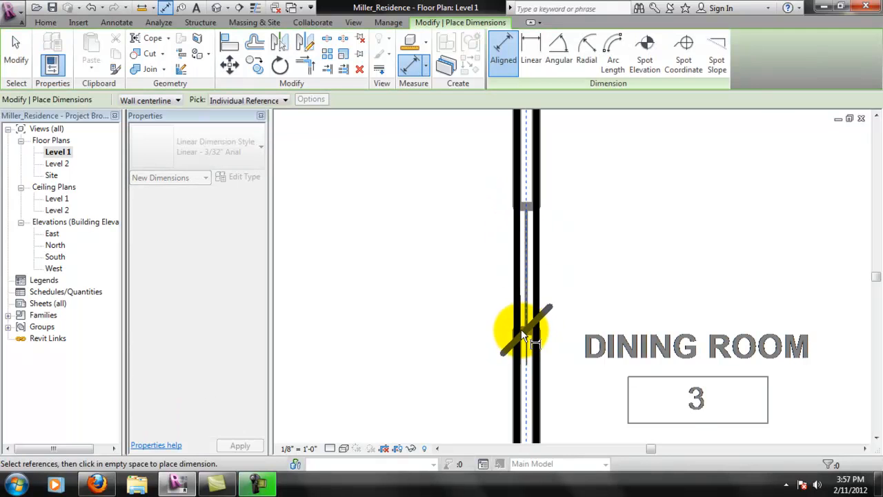
scroll(529, 331, down, 1)
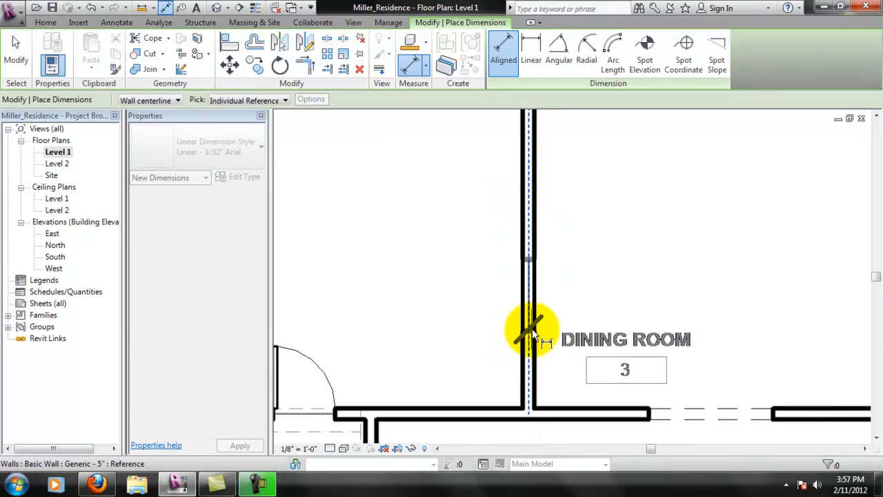
scroll(528, 330, up, 4)
scroll(529, 324, down, 3)
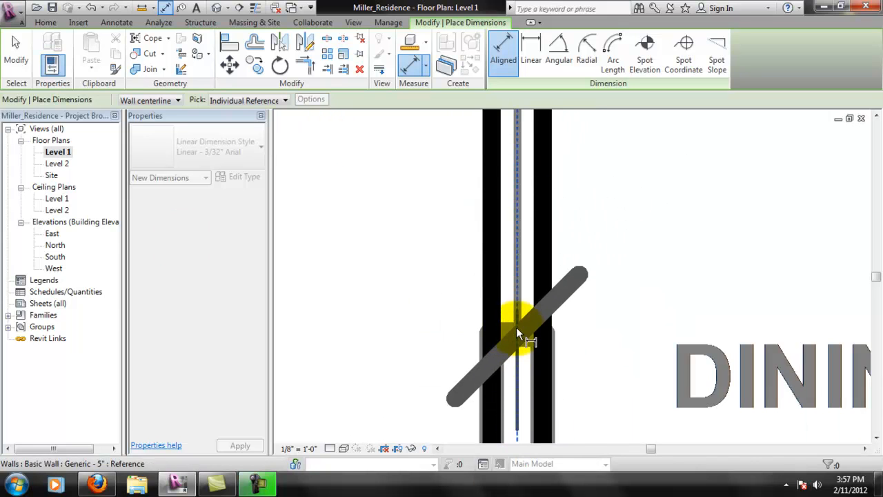
scroll(562, 313, down, 2)
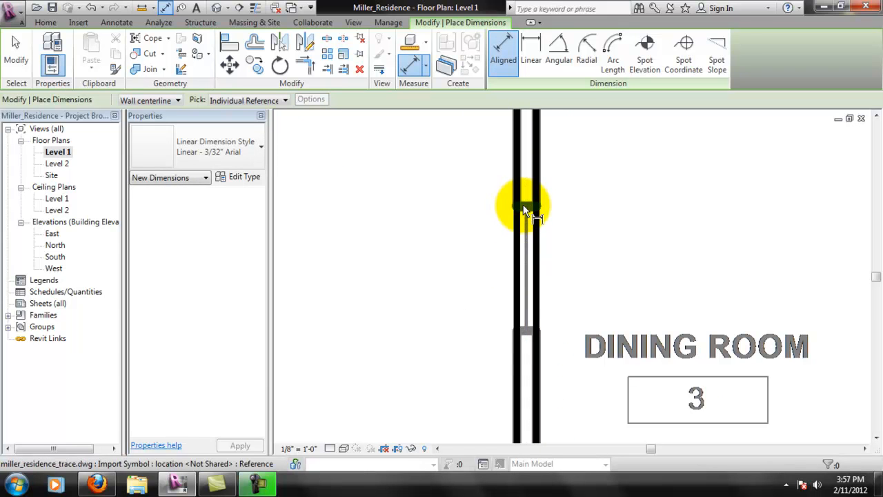
click(524, 208)
click(524, 326)
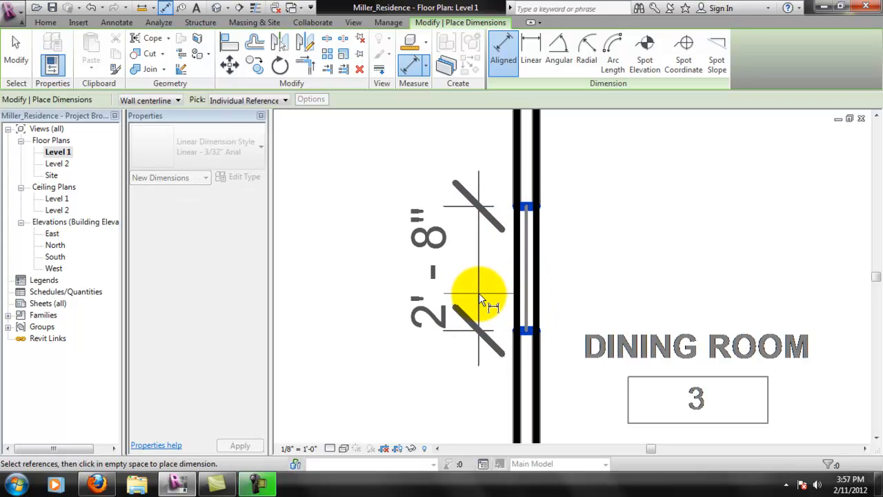
key(Escape)
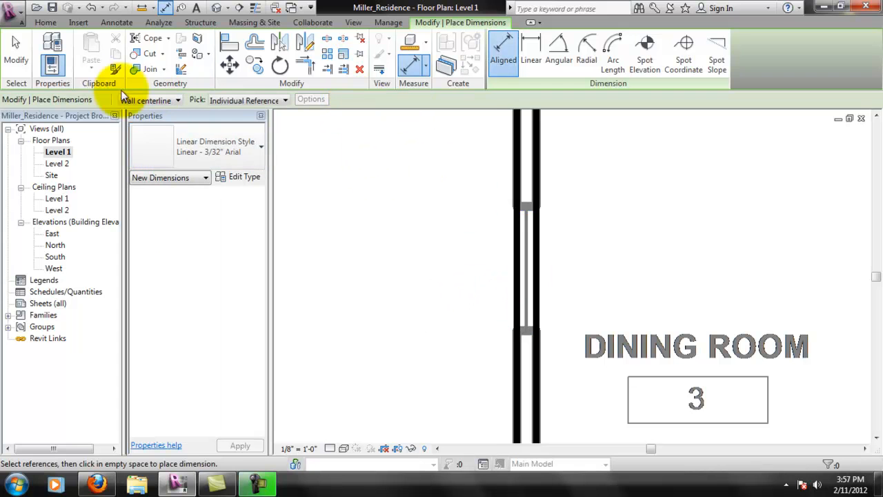
Place an Opening-Cased 32" x 84" component in the kitchen–dining room wall near the traced opening
click(57, 25)
click(130, 55)
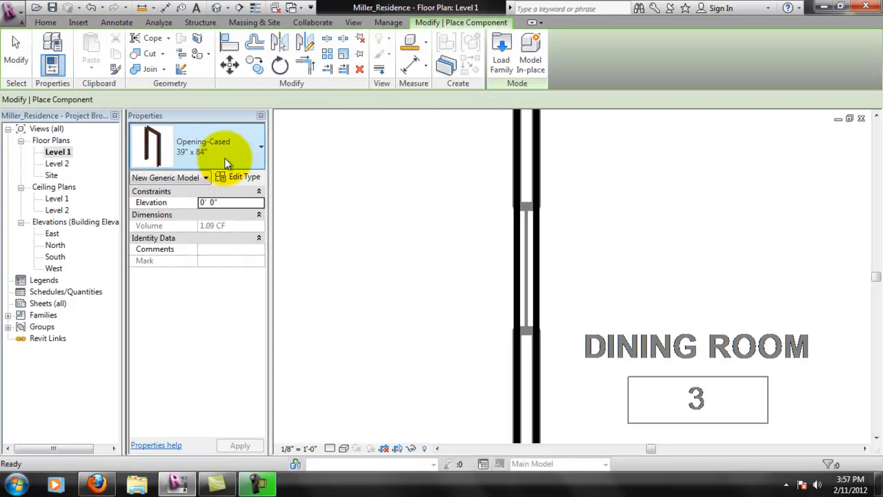
click(226, 156)
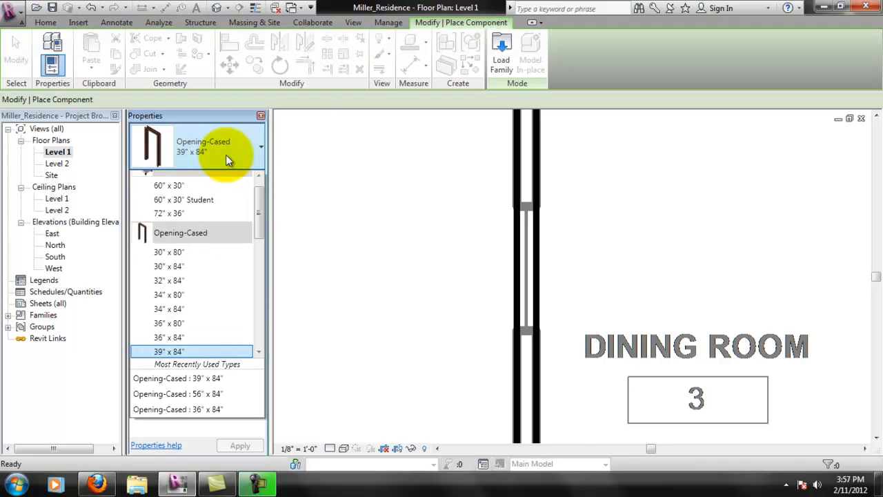
click(188, 279)
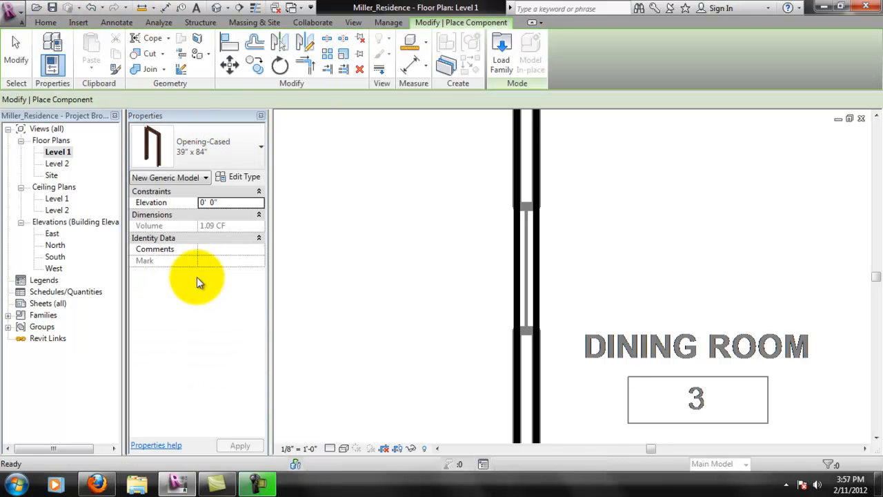
click(528, 253)
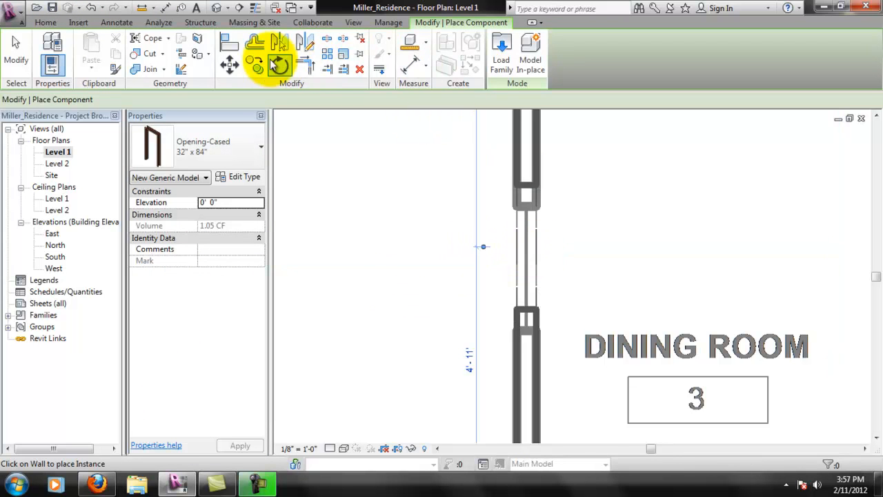
Align the upper jamb of the 32" x 84" cased opening with the upper jamb of the traced kitchen–dining room opening
click(230, 42)
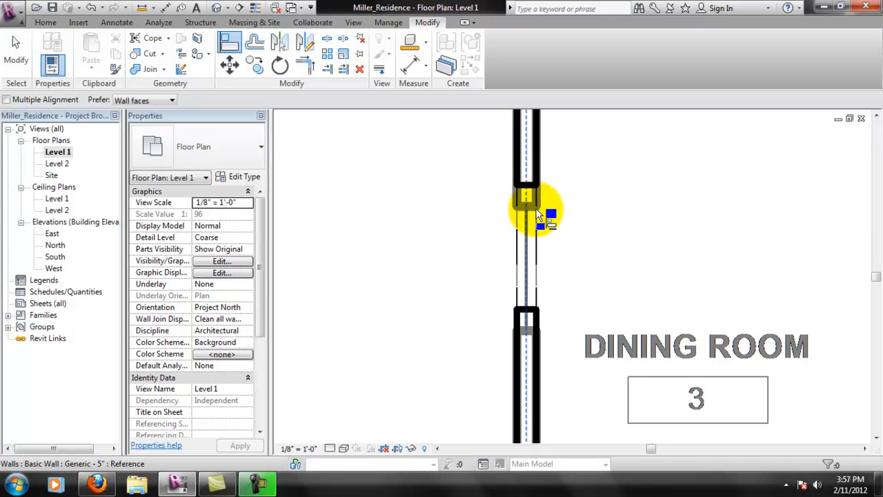
click(535, 215)
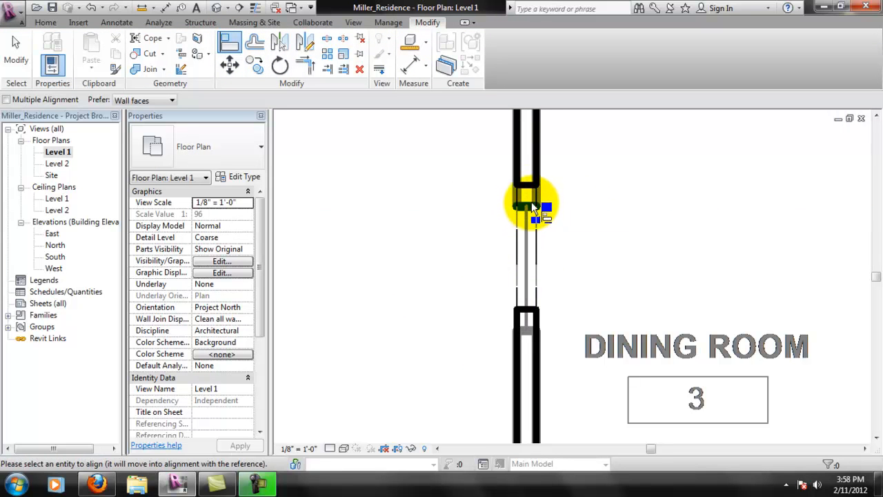
click(532, 184)
scroll(609, 222, down, 3)
scroll(607, 214, down, 3)
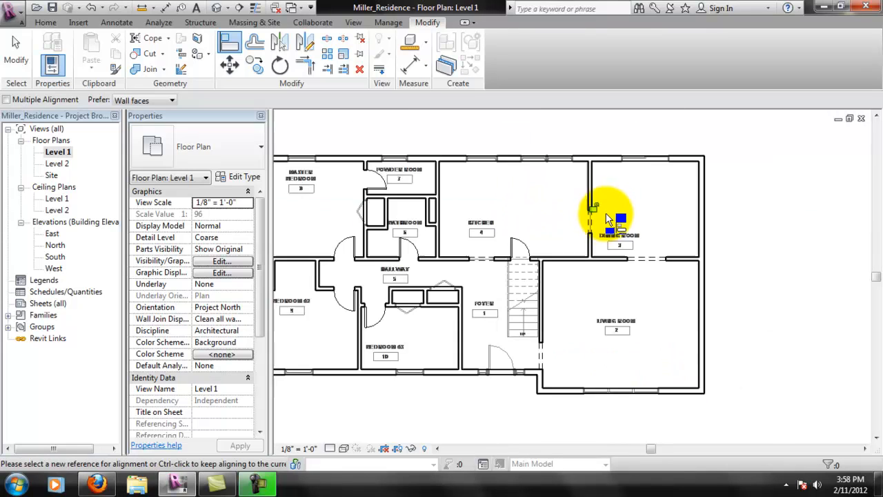
Review the Level 1 plan for remaining doors and examine the traced entry door in the foyer's front wall
middle_drag(492, 235, 585, 233)
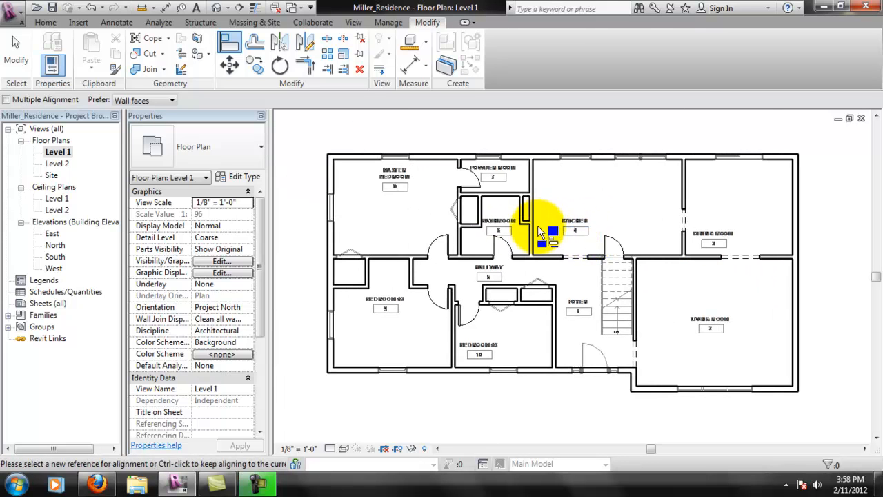
scroll(442, 276, up, 1)
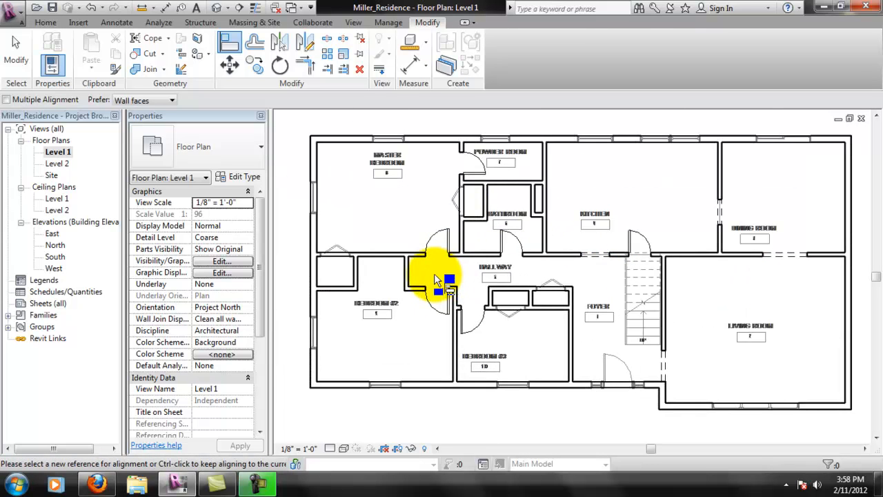
middle_drag(629, 281, 601, 261)
middle_drag(610, 303, 604, 276)
scroll(599, 331, up, 1)
scroll(601, 345, up, 5)
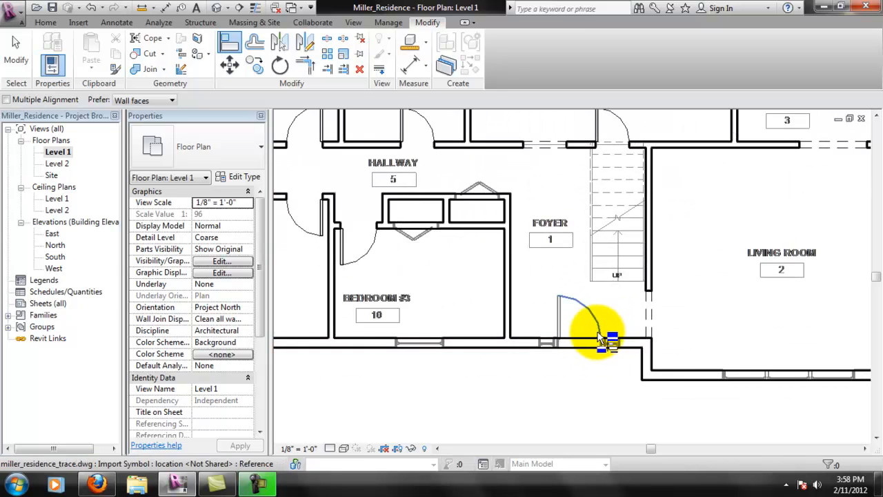
scroll(607, 348, up, 1)
middle_drag(673, 296, 683, 265)
key(Escape)
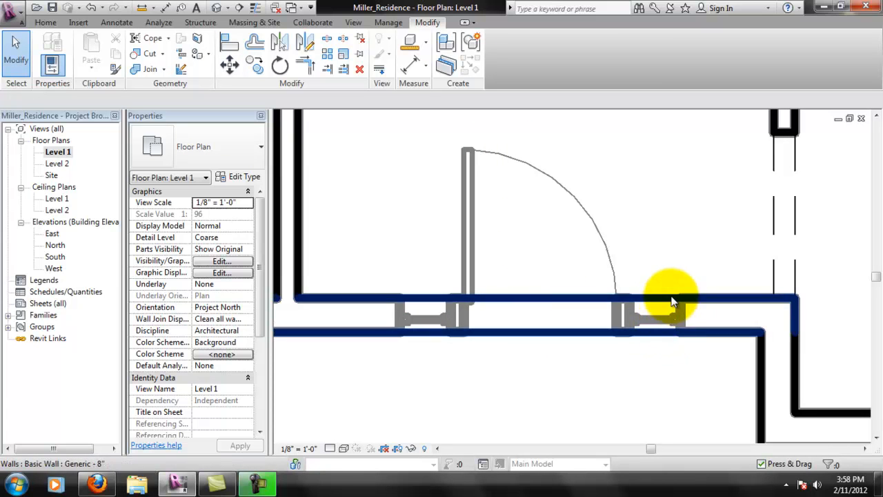
Measure the width of the traced entry door in the foyer's front wall
click(467, 248)
key(Escape)
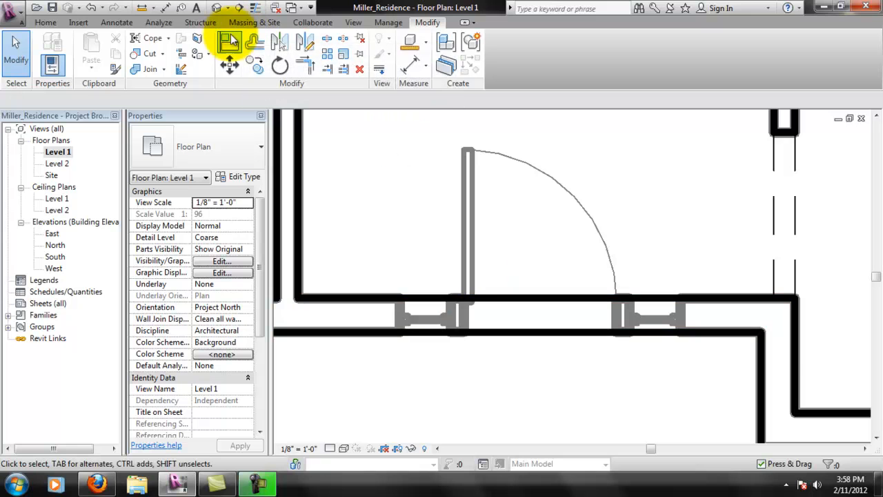
click(467, 316)
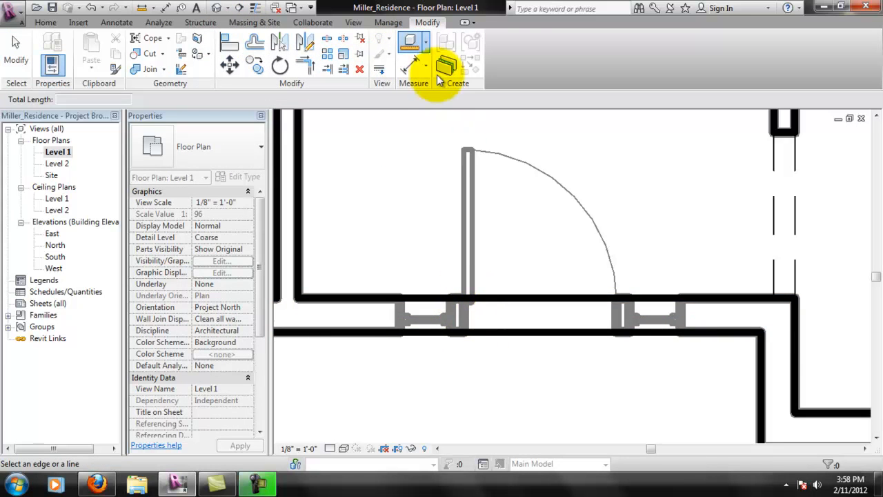
key(d)
key(i)
click(466, 309)
key(Escape)
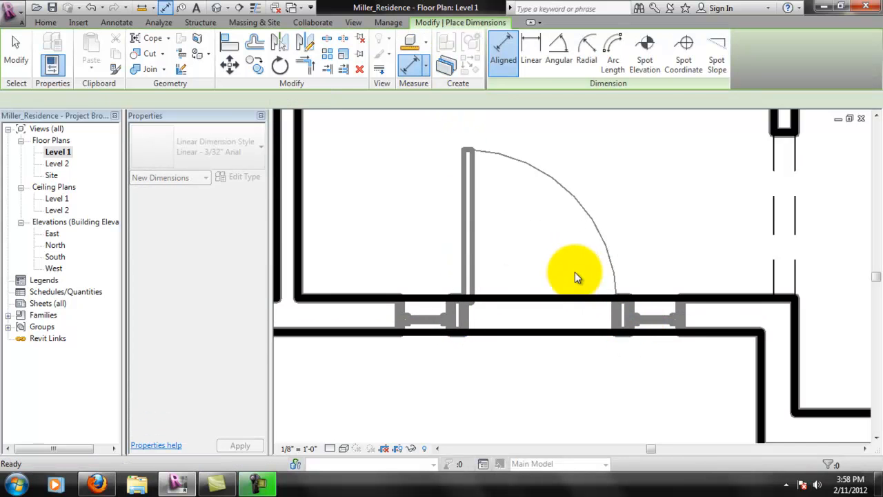
Start placing a door, check the available Single-Flush sizes, and open the US Imperial Doors folder for loading a family
click(45, 22)
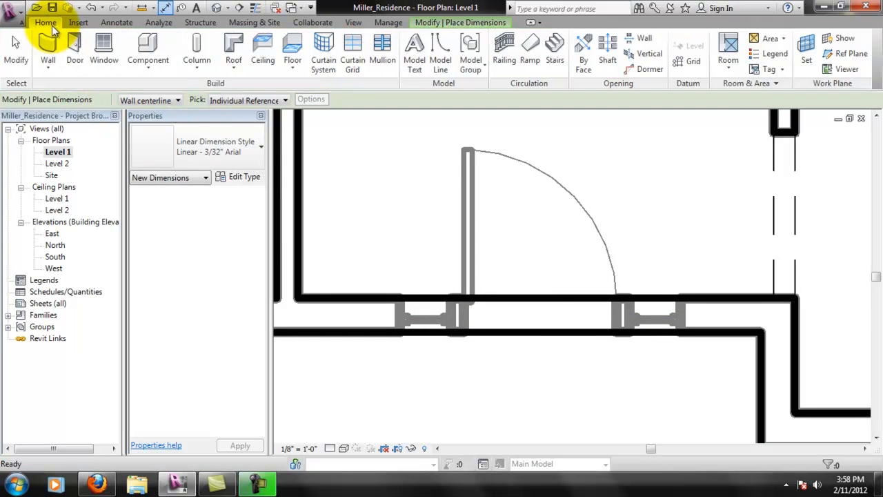
click(77, 48)
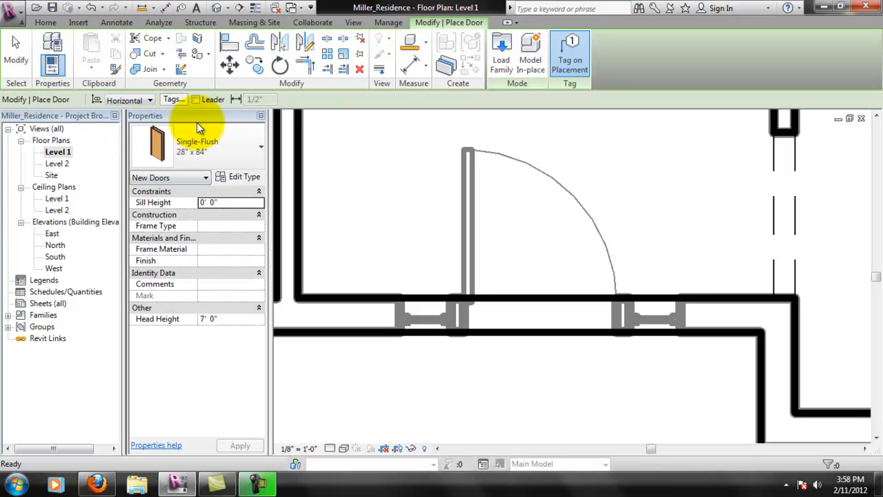
click(237, 143)
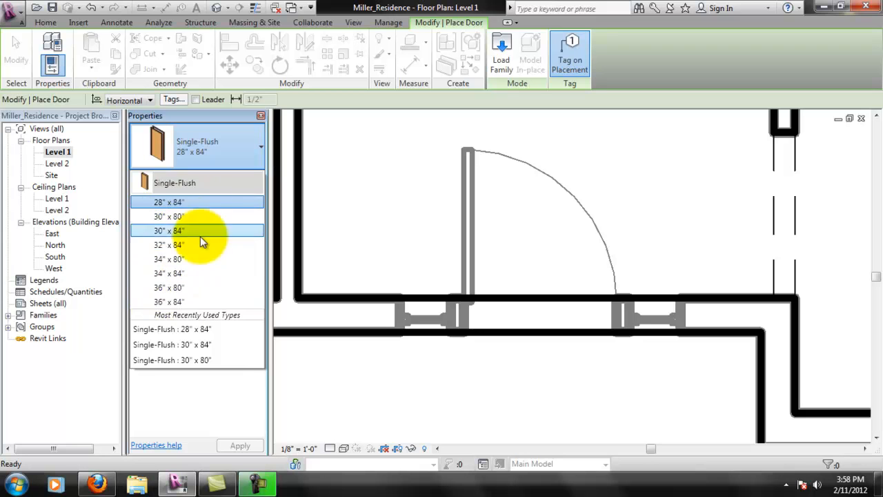
click(500, 65)
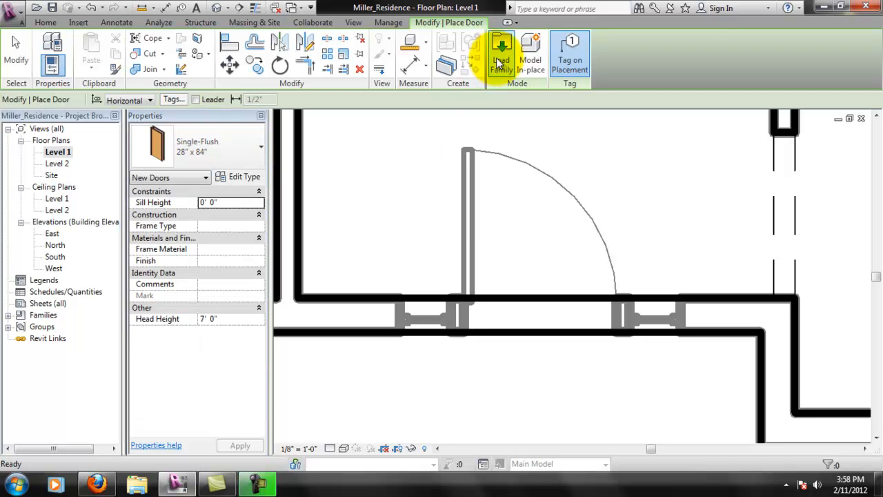
click(501, 57)
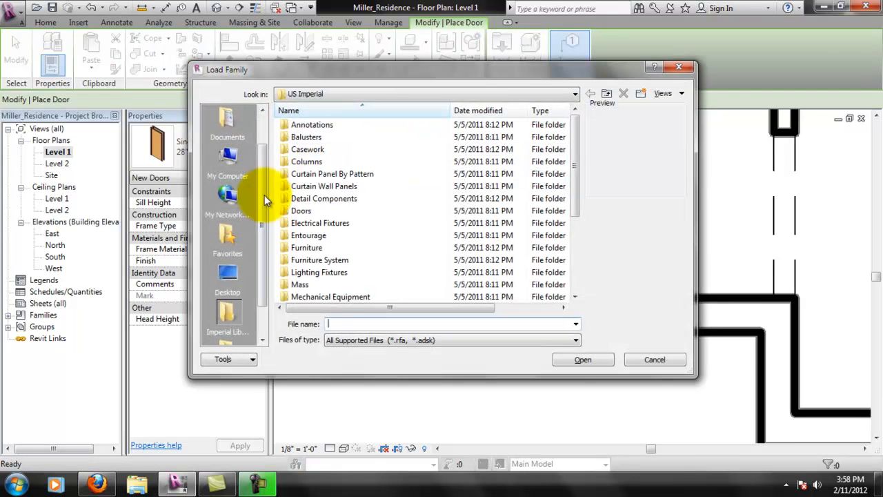
scroll(576, 157, down, 1)
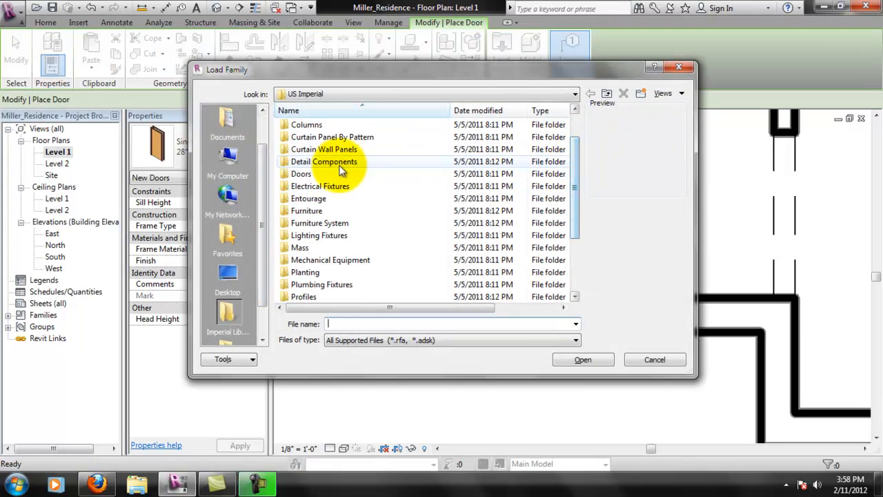
double_click(337, 174)
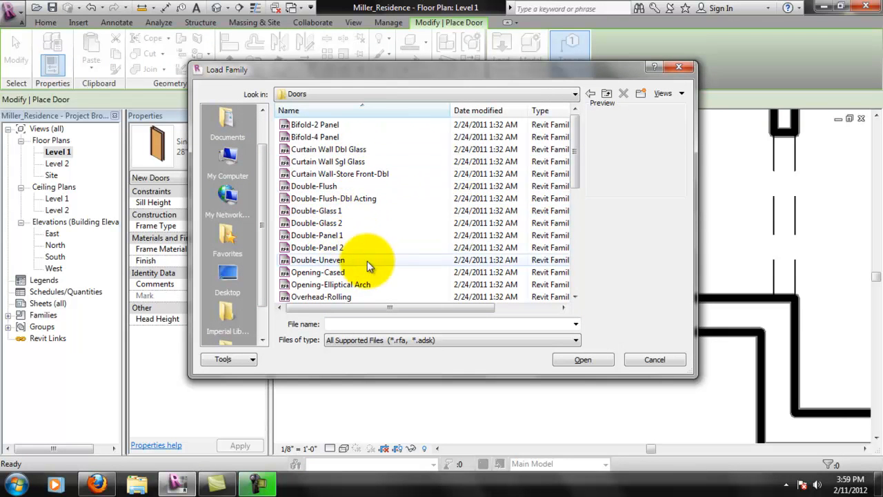
Compare the double and single panel door family previews and load the Single-Raised Panel with Sidelights family
click(328, 236)
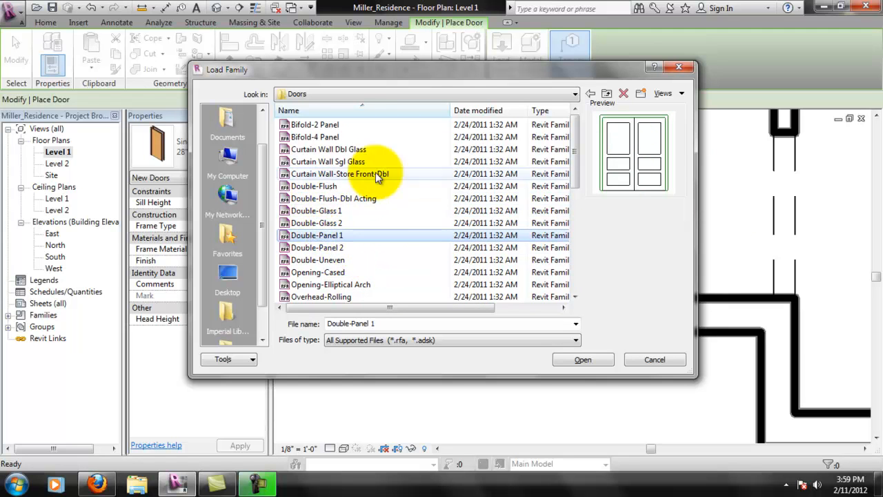
scroll(356, 207, down, 4)
scroll(331, 283, down, 1)
click(325, 272)
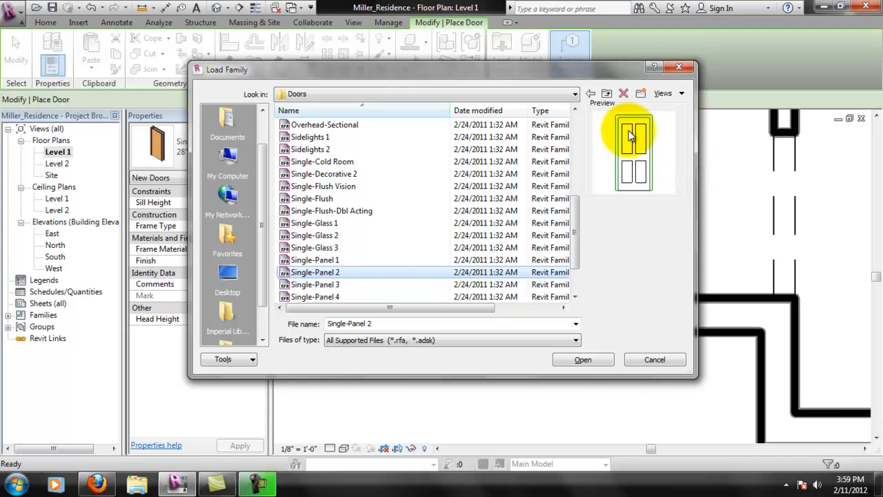
click(339, 284)
click(333, 295)
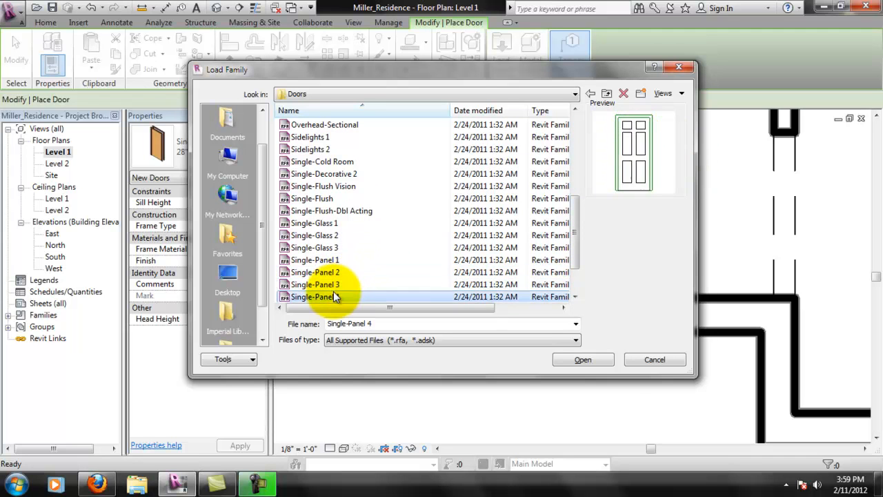
scroll(333, 291, down, 1)
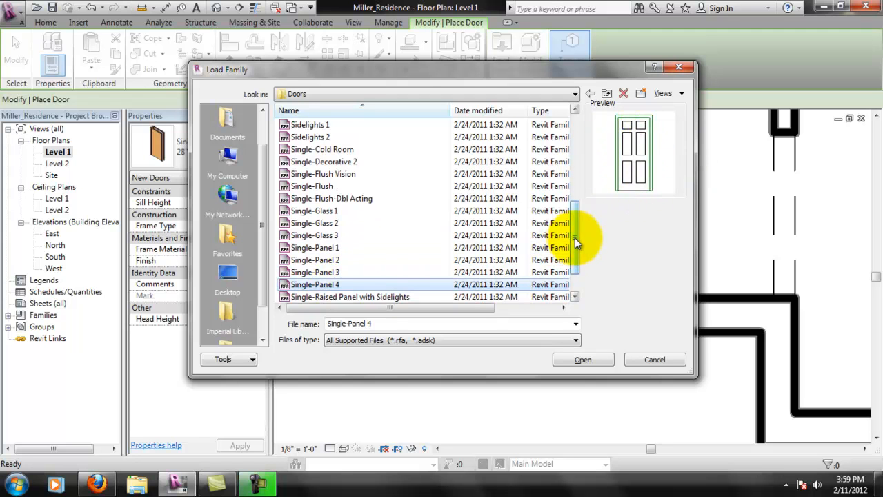
drag(575, 237, 570, 258)
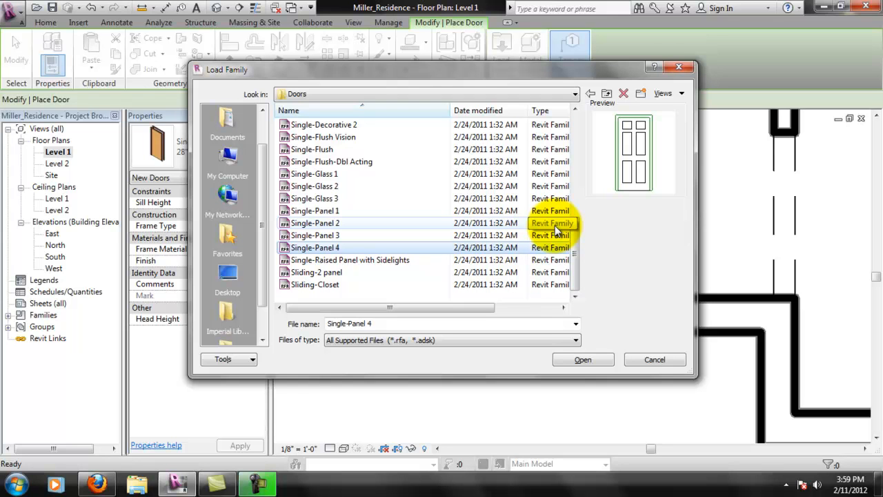
click(334, 262)
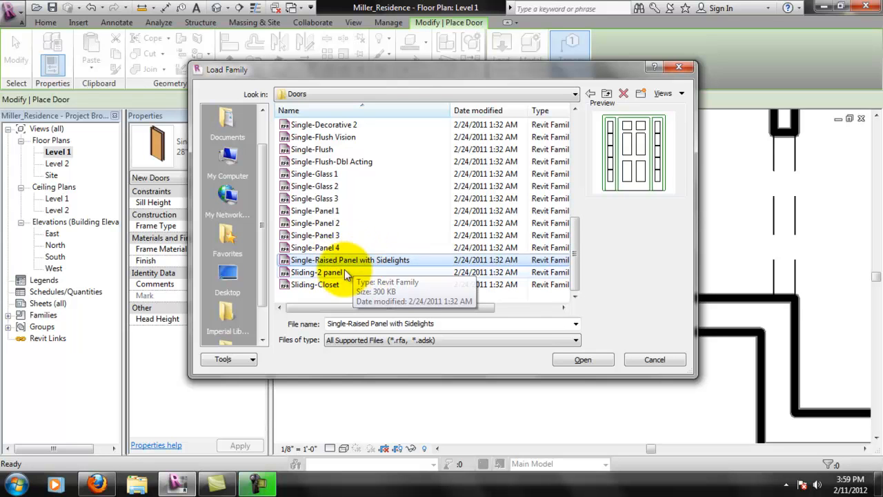
click(586, 360)
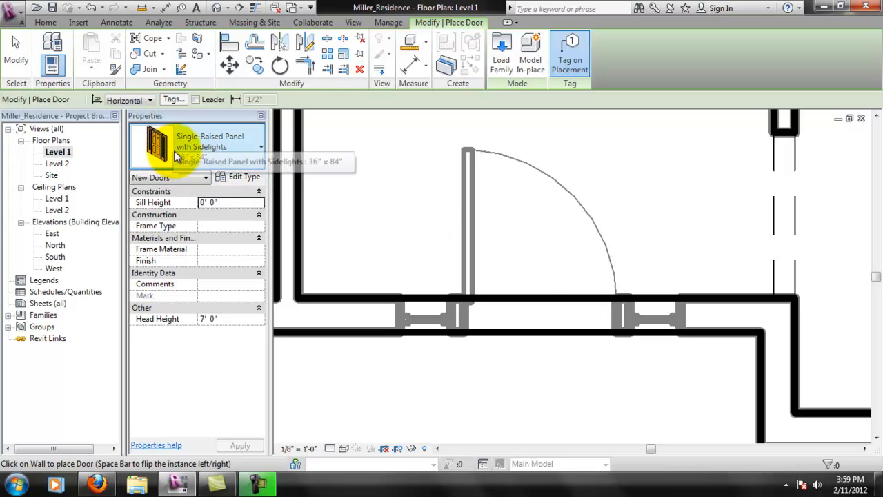
Place the 36" x 84" Single-Raised Panel with Sidelights door in the foyer's front wall and align its hinge-side jamb with the traced jamb
click(534, 319)
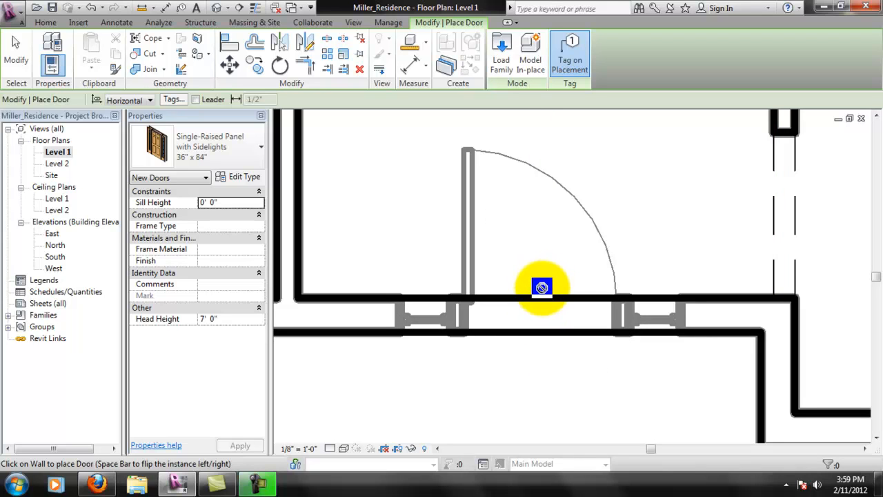
click(583, 298)
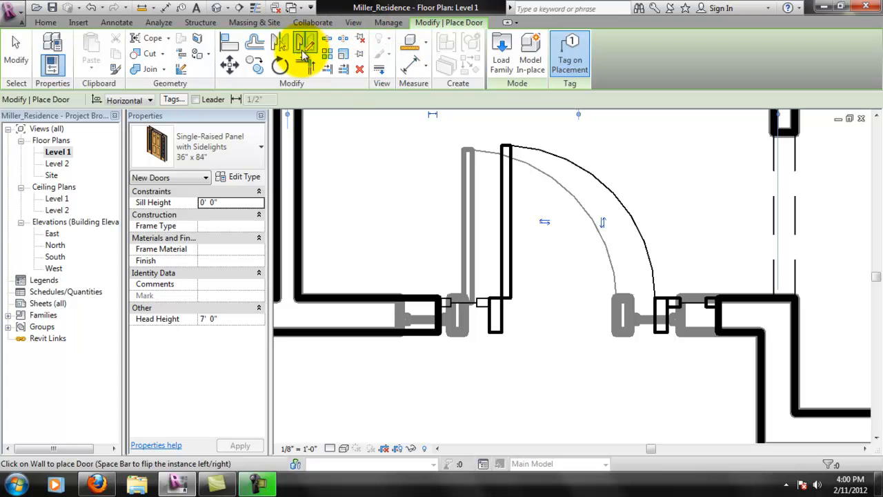
click(231, 42)
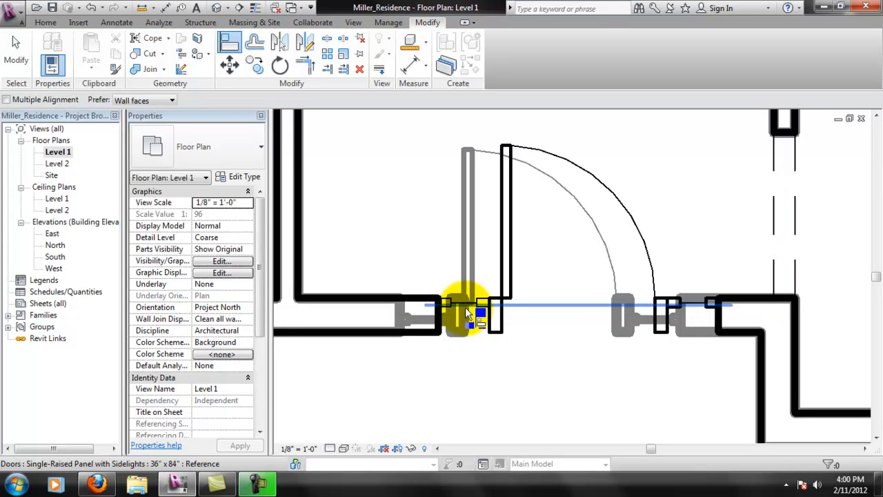
click(465, 309)
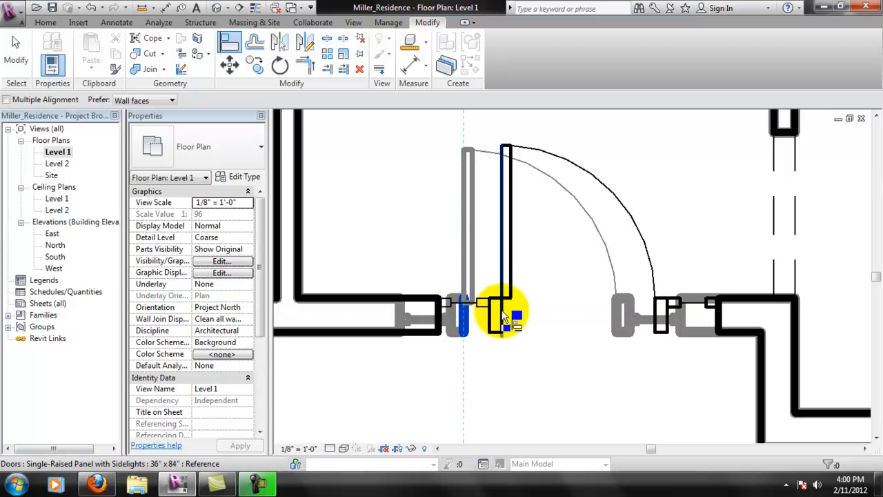
click(509, 310)
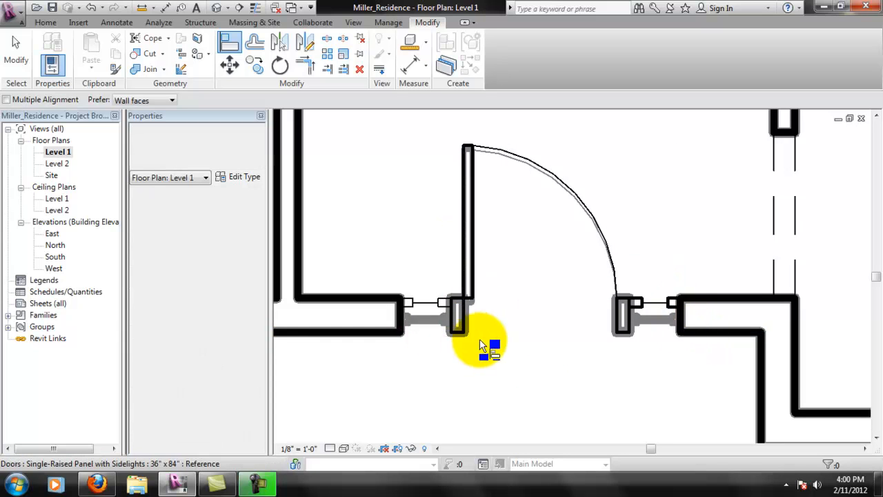
key(Escape)
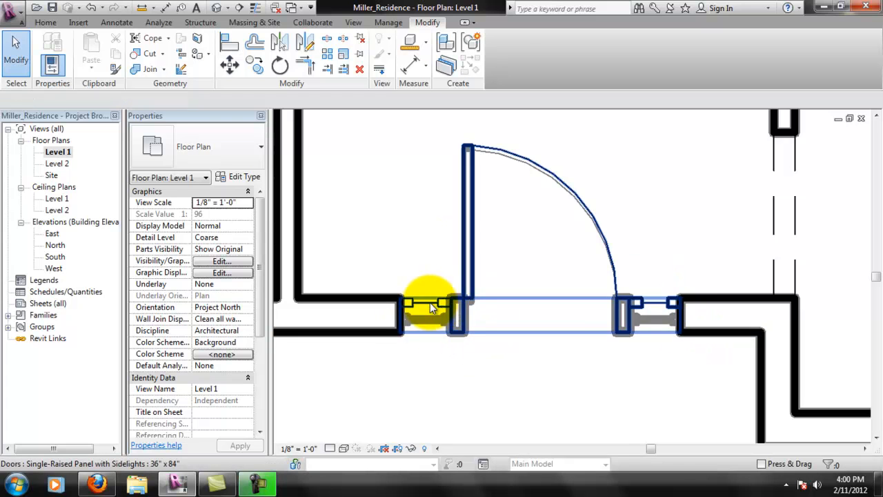
Inspect the type properties of the placed sidelight entry door, including its sidelight and trim dimensions, without changing them
click(445, 308)
scroll(532, 247, down, 2)
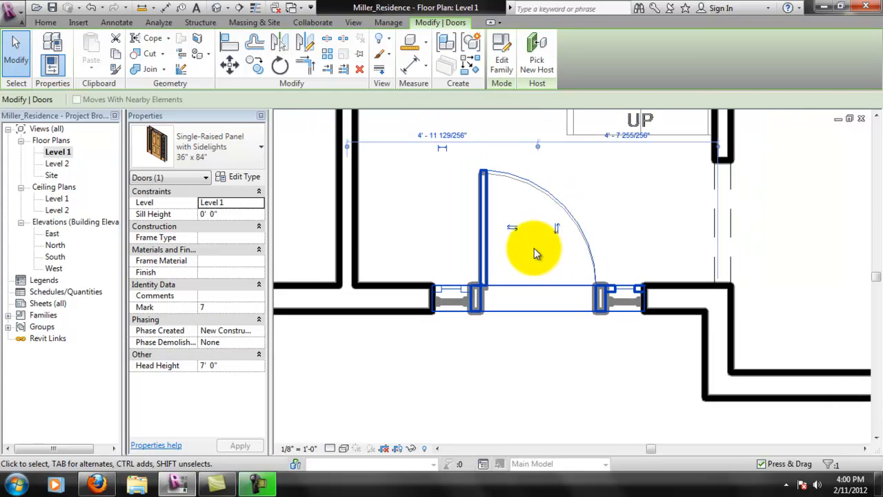
middle_drag(576, 232, 579, 245)
middle_drag(601, 208, 604, 222)
scroll(562, 276, up, 2)
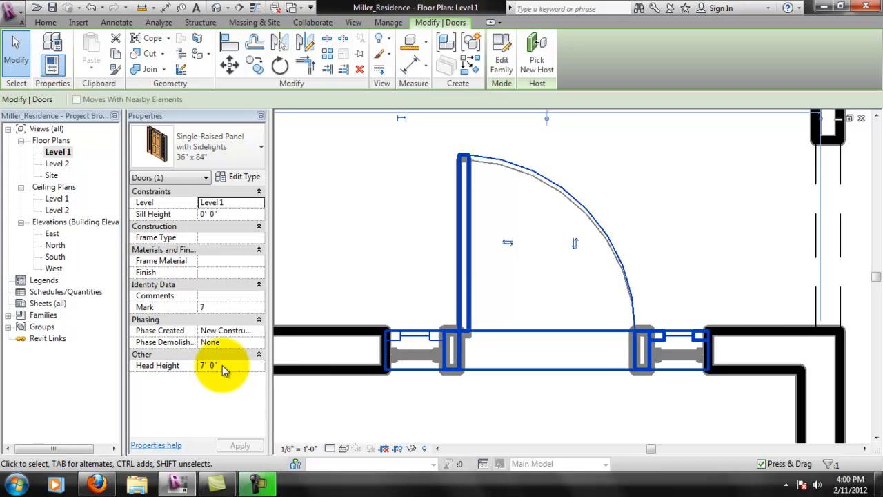
click(243, 178)
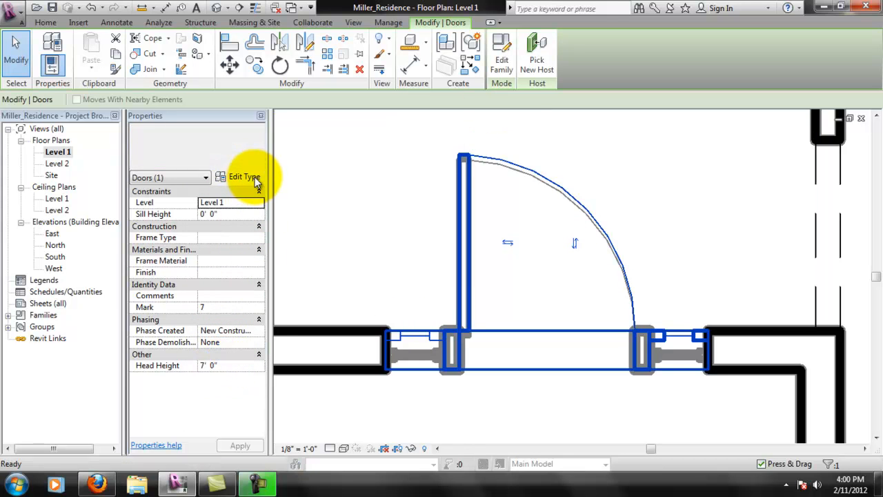
drag(440, 235, 451, 297)
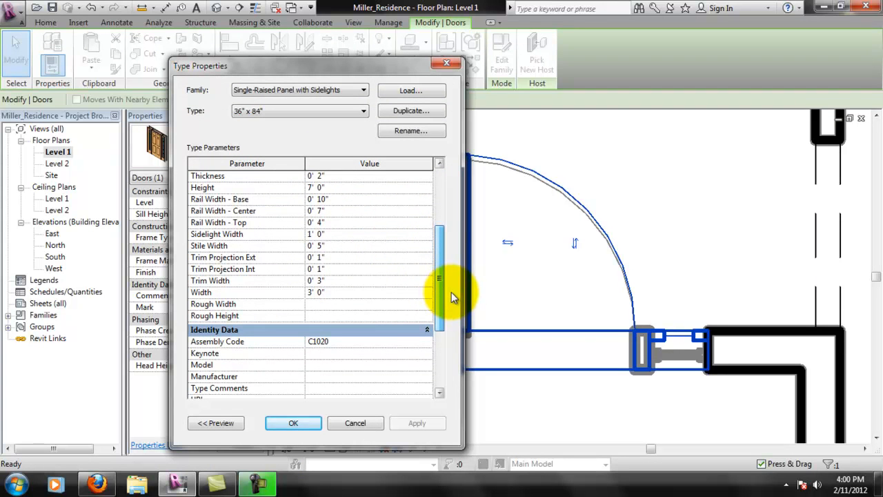
drag(450, 292, 481, 225)
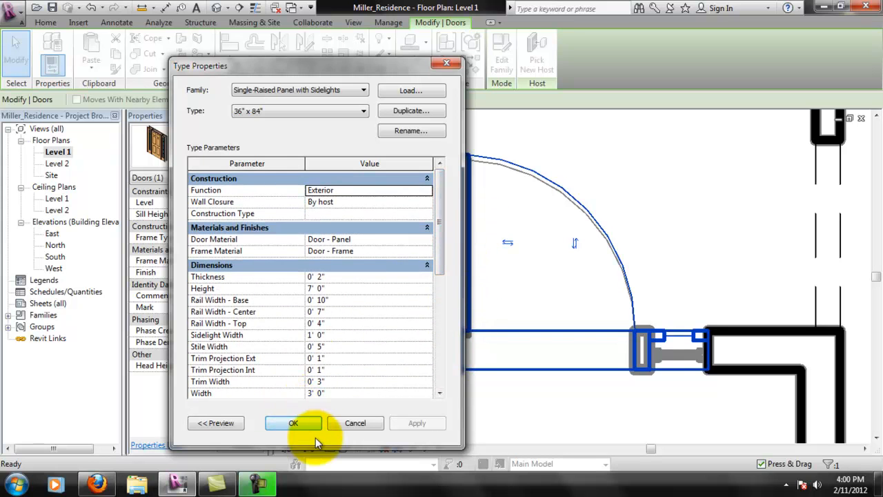
click(343, 423)
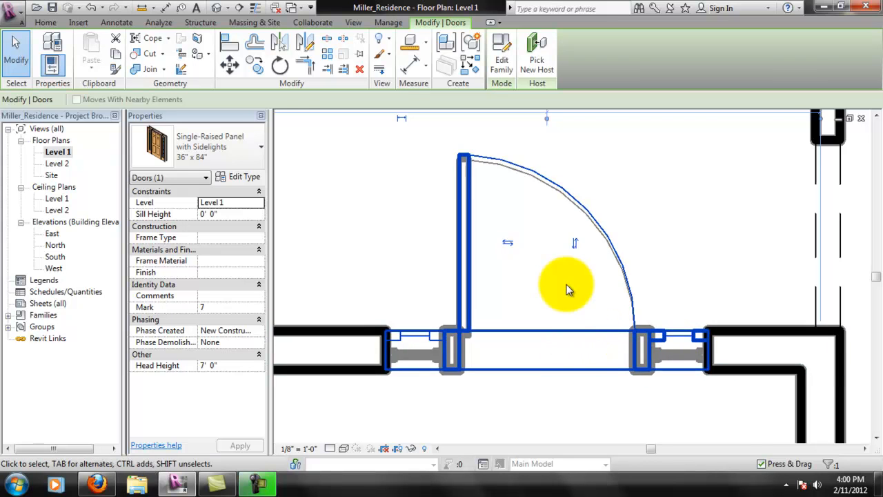
Flip the sidelight entry door's facing to the outside of the wall, and flip it back to swing into the foyer
scroll(568, 293, down, 3)
scroll(568, 302, up, 3)
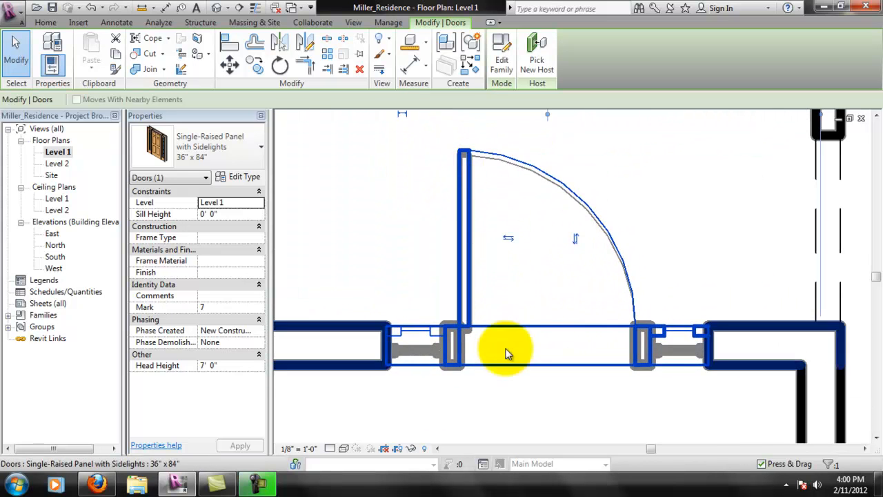
scroll(607, 345, up, 1)
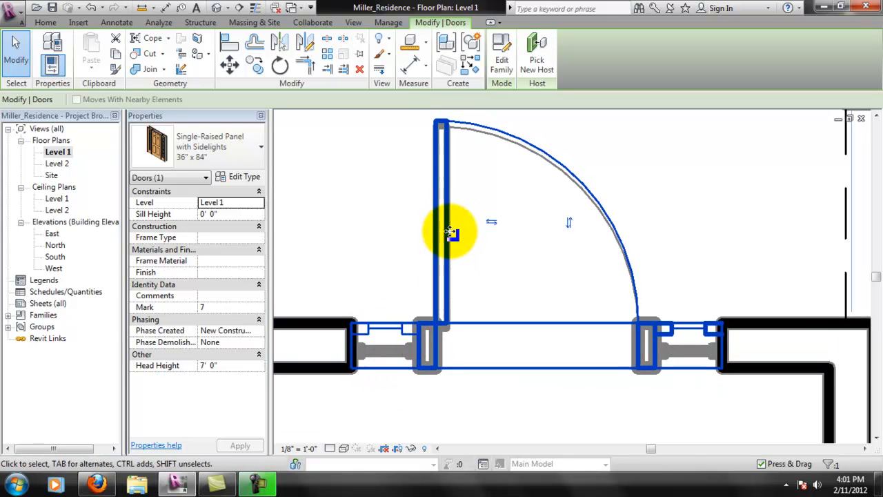
click(570, 223)
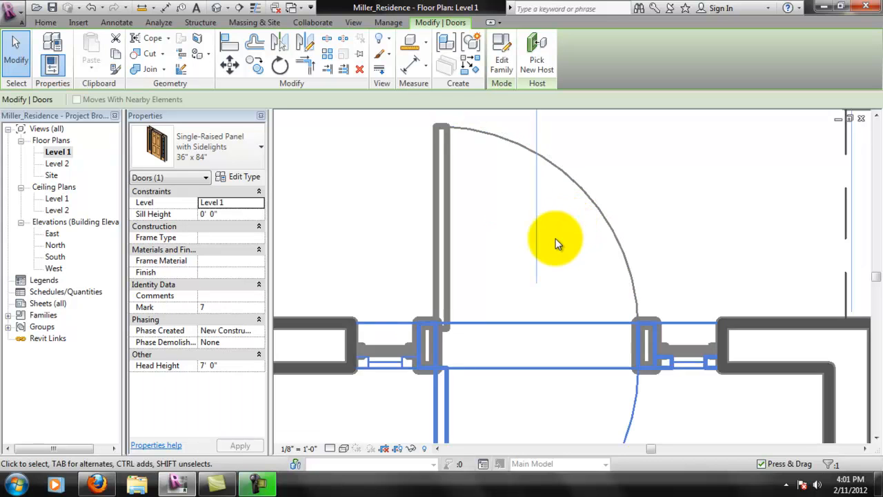
middle_drag(541, 337, 547, 301)
scroll(521, 242, down, 1)
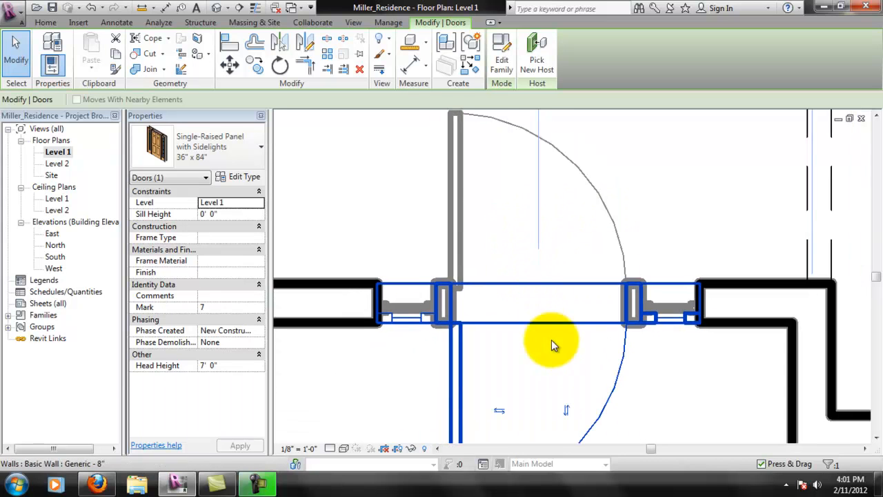
click(562, 417)
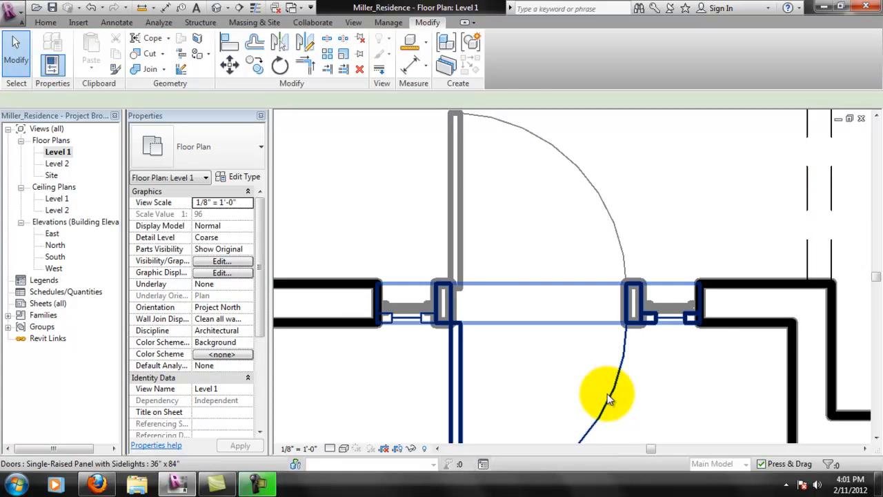
click(615, 385)
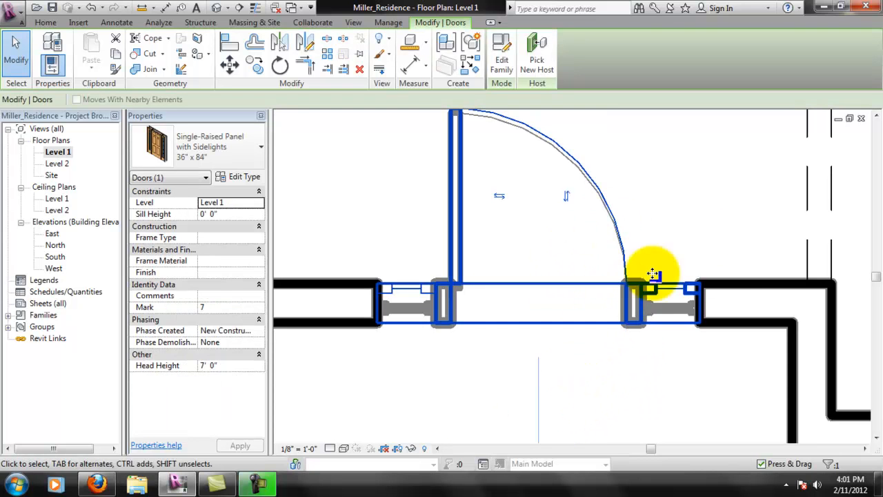
Compare the sidelight entry door with the traced door, and delete it from the foyer's front wall
scroll(621, 203, up, 1)
middle_drag(621, 203, 702, 328)
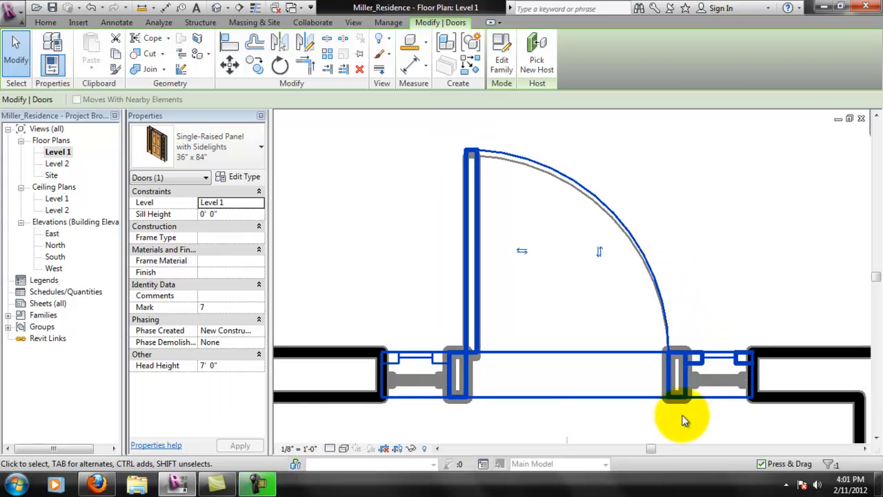
middle_drag(643, 167, 622, 250)
scroll(617, 244, down, 1)
scroll(617, 243, down, 5)
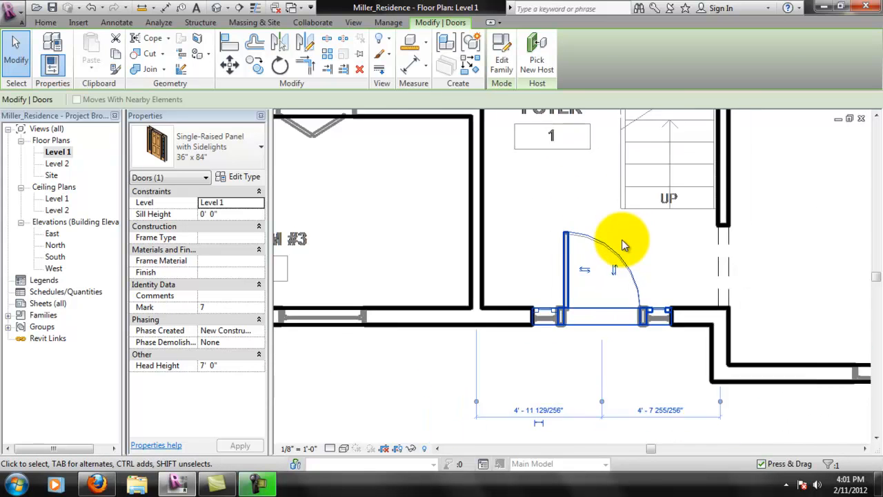
scroll(619, 248, down, 1)
middle_drag(651, 221, 532, 178)
scroll(531, 249, up, 7)
middle_drag(675, 341, 630, 282)
scroll(617, 282, down, 1)
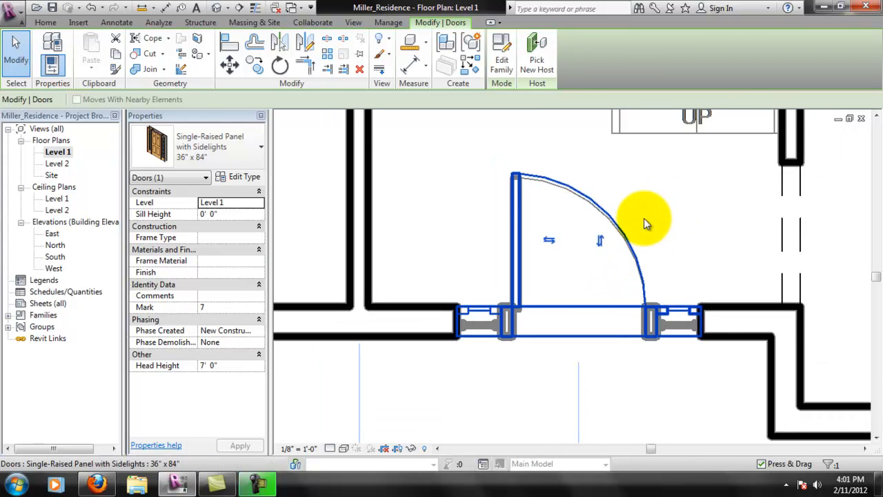
click(643, 218)
click(231, 151)
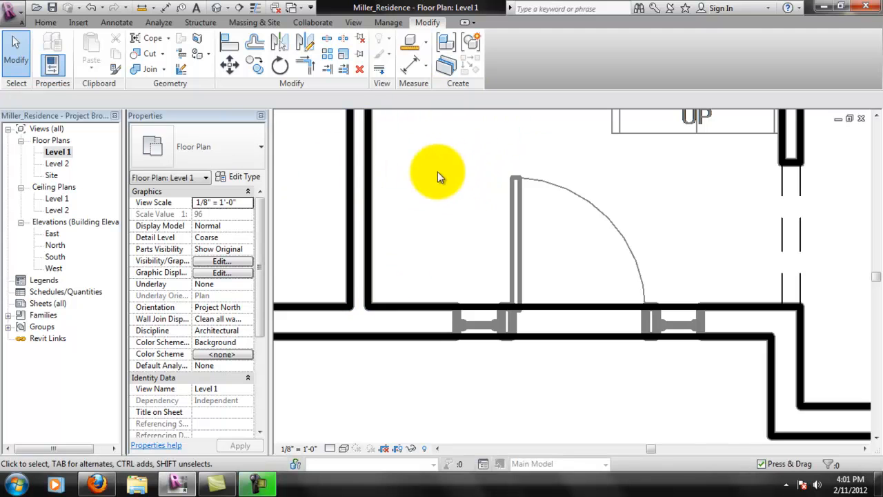
Load the Single-Panel 2 door family from the US Imperial library's Doors folder for door placement
click(45, 22)
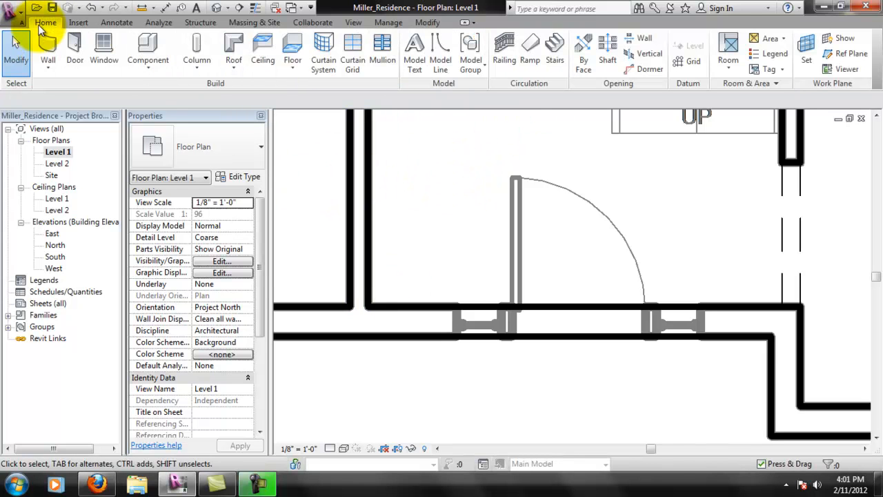
click(73, 46)
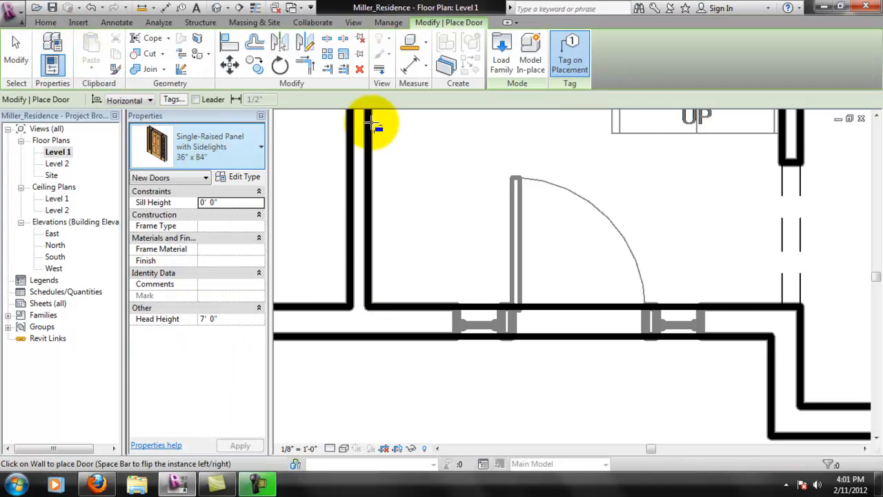
click(260, 158)
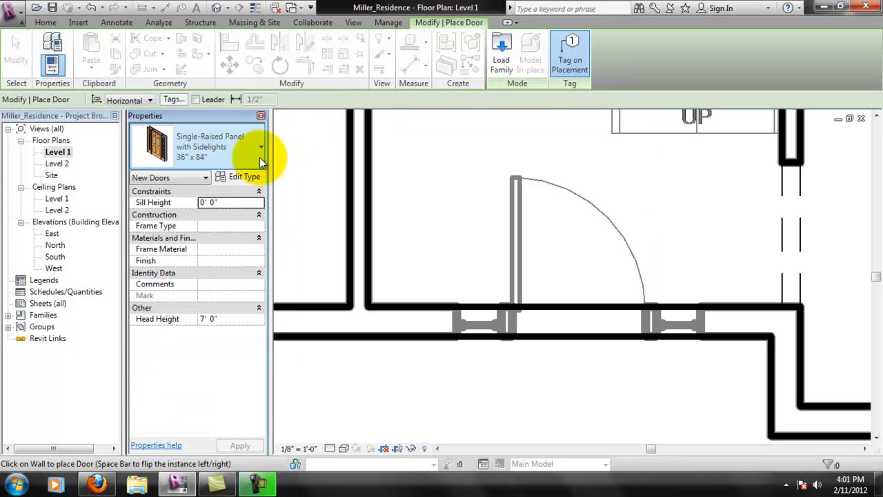
click(498, 61)
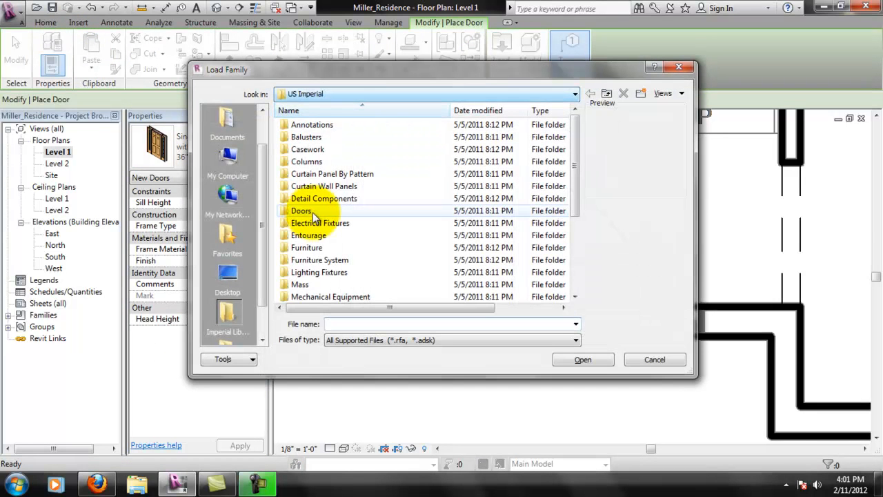
double_click(309, 226)
drag(582, 172, 579, 279)
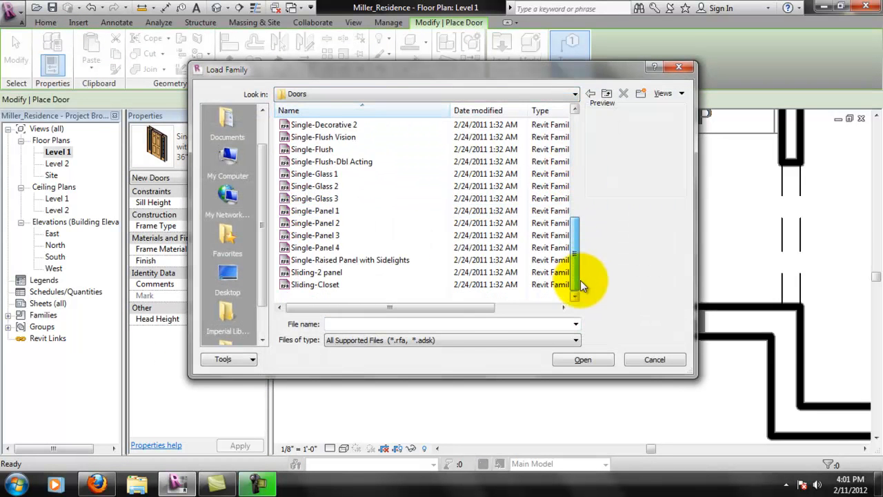
click(336, 212)
click(333, 223)
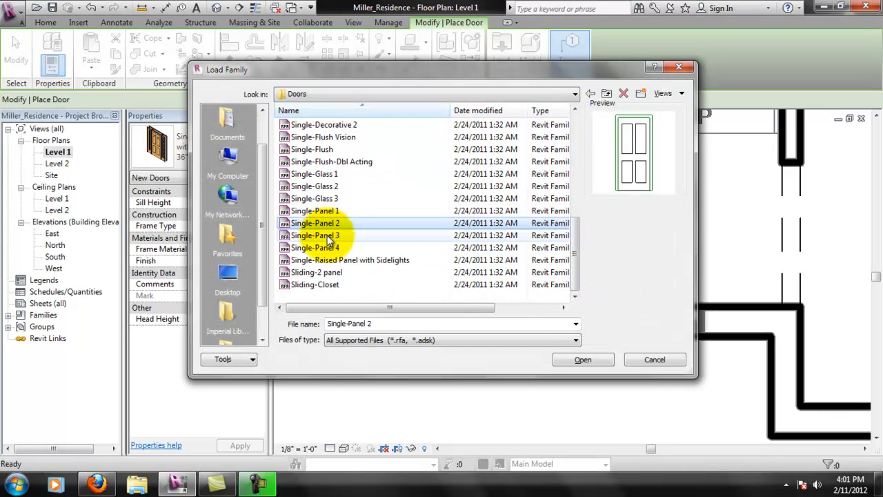
click(583, 359)
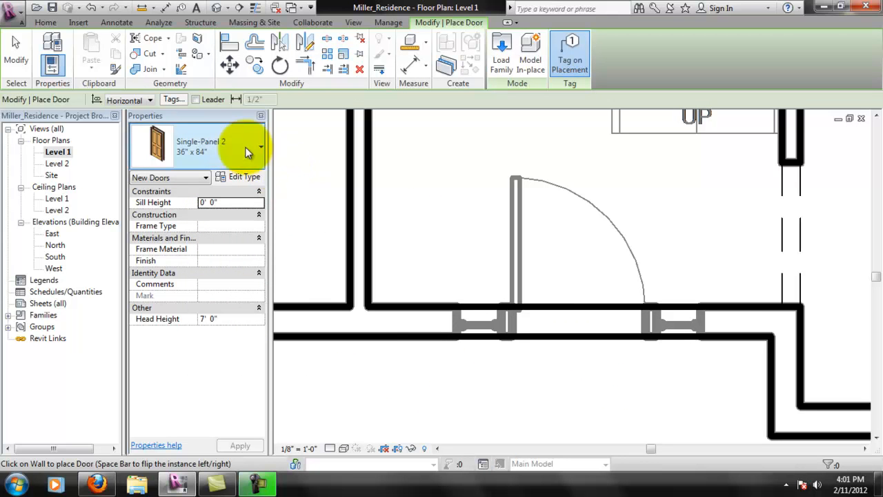
Place the 36" x 84" Single-Panel 2 door in the foyer's front wall and align its hinge-side jamb with the traced jamb
click(607, 314)
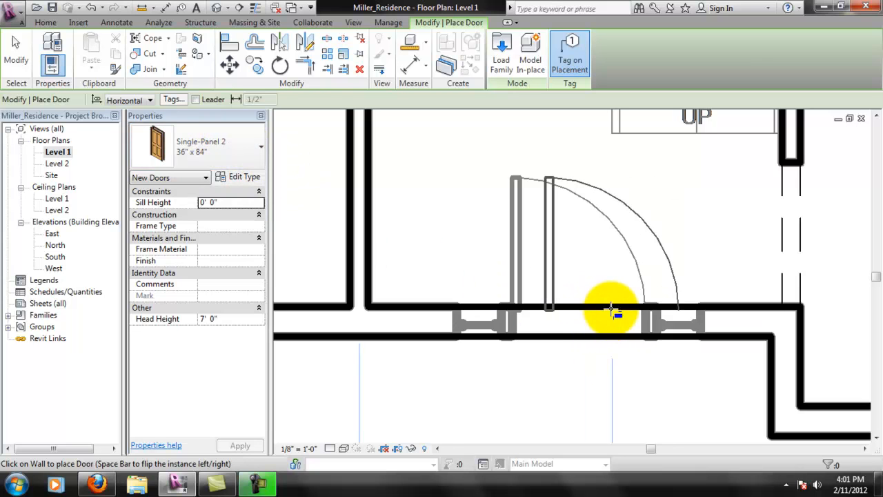
click(613, 309)
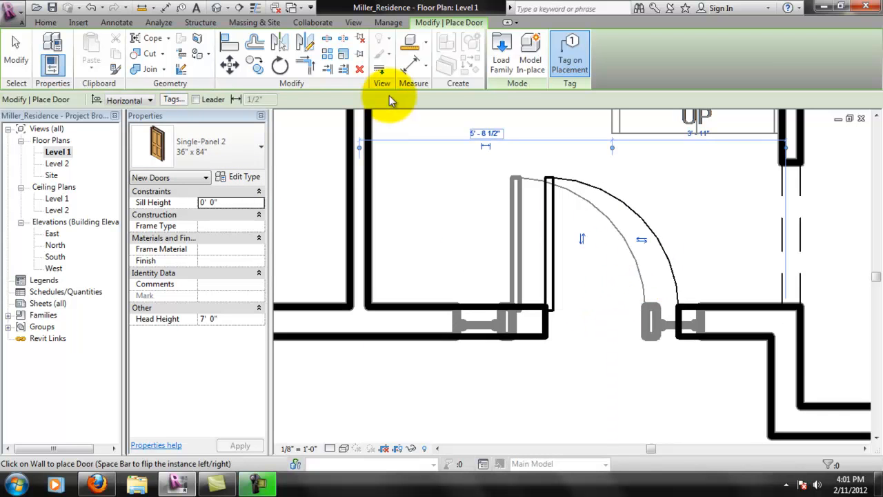
click(229, 43)
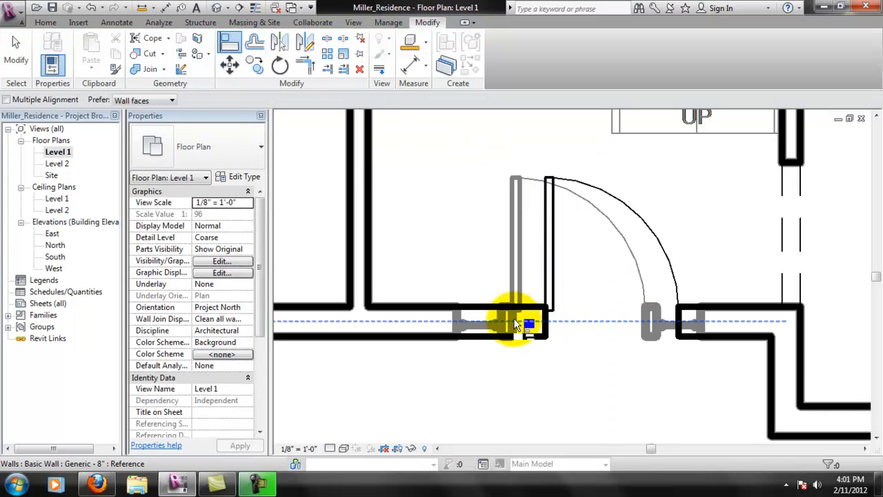
click(515, 321)
click(545, 319)
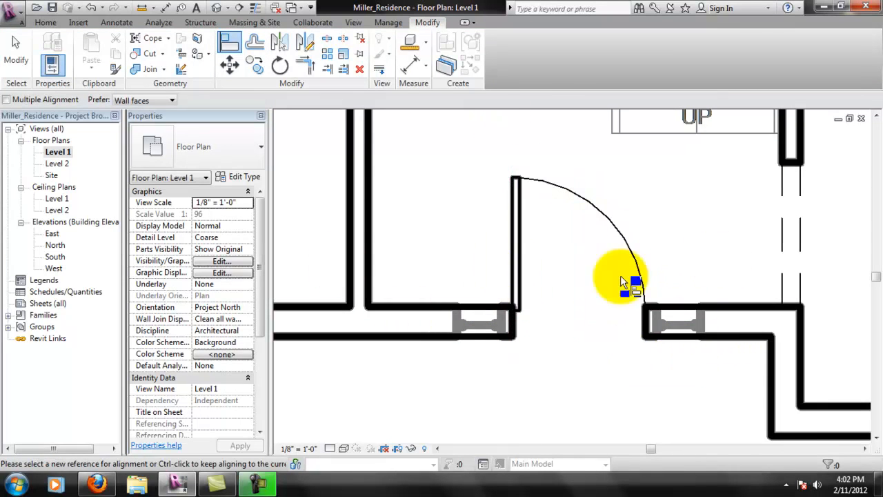
Try to load the Sidelights 2 family from the Doors folder as a component
click(50, 24)
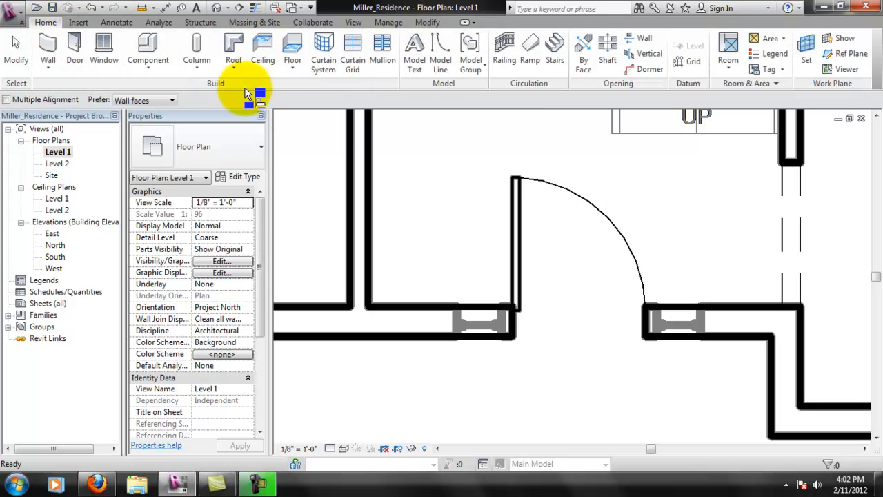
click(147, 49)
click(501, 43)
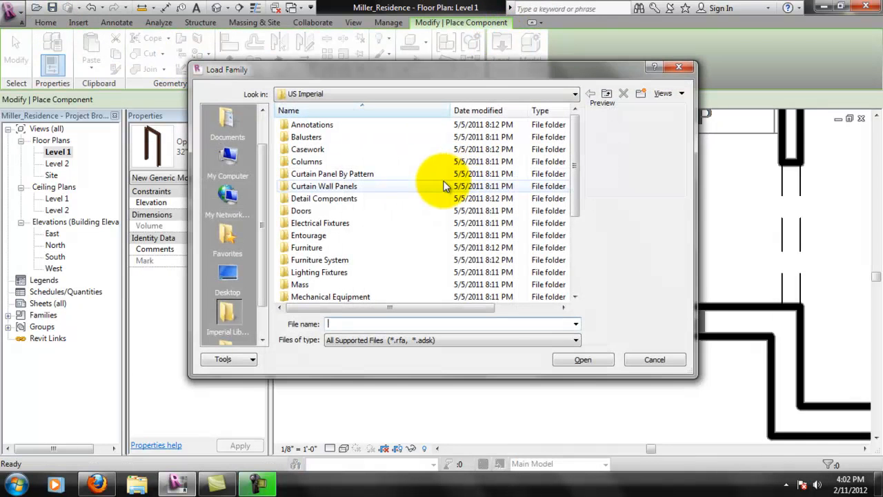
double_click(388, 213)
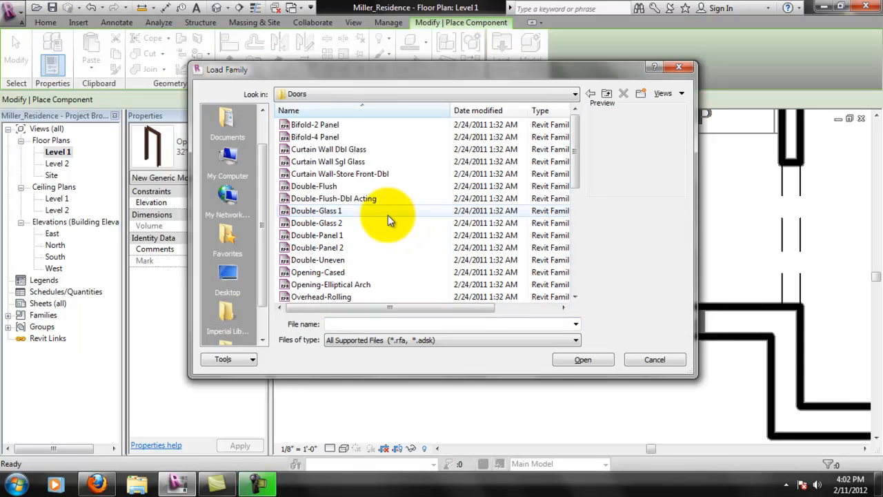
drag(580, 156, 588, 228)
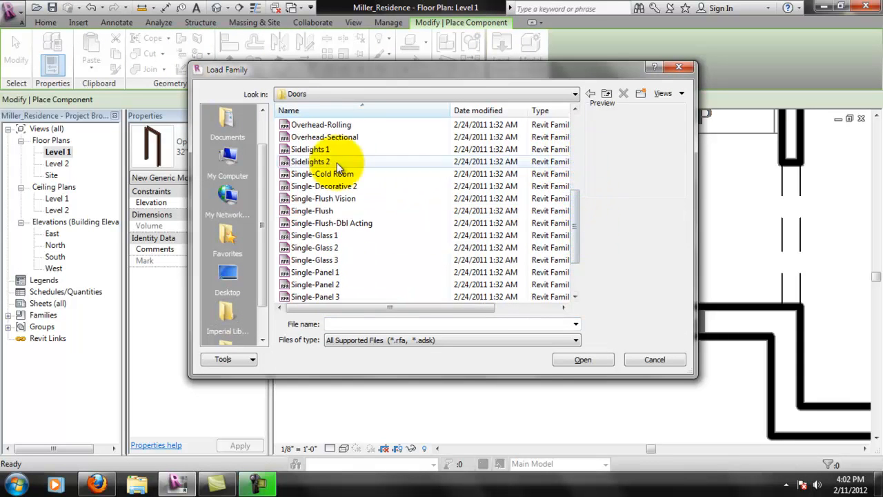
click(329, 149)
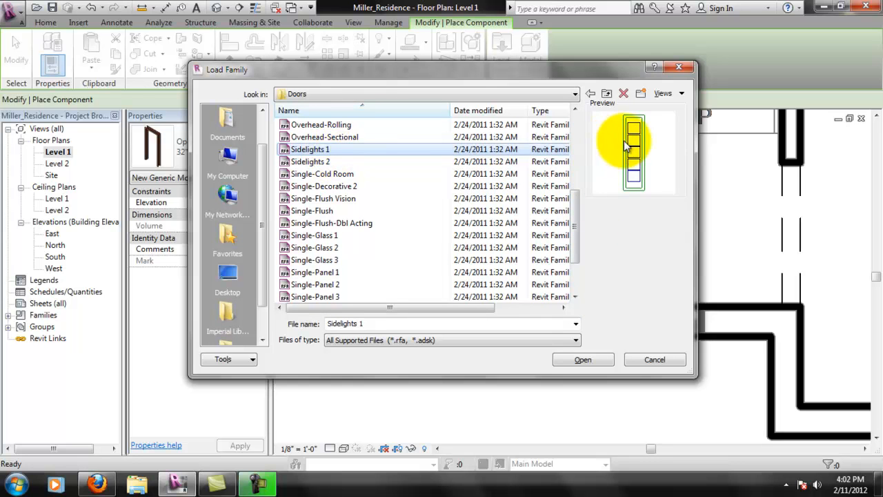
click(325, 161)
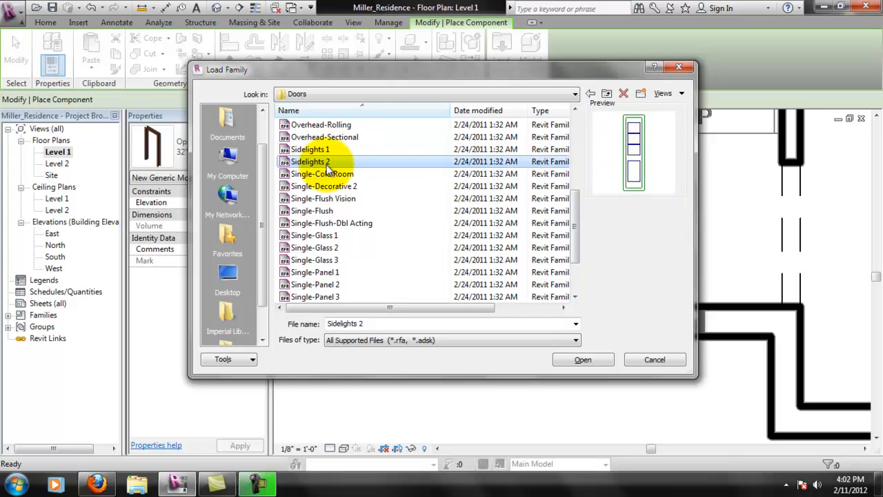
click(595, 357)
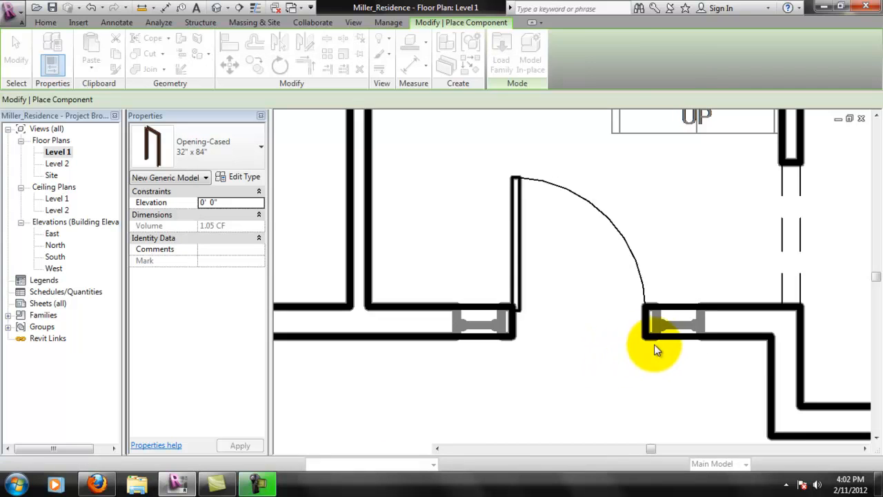
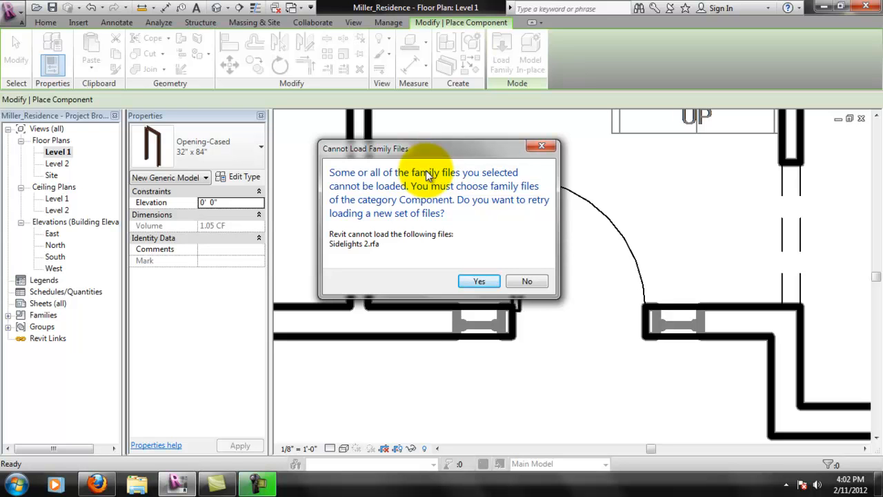
click(530, 280)
key(Escape)
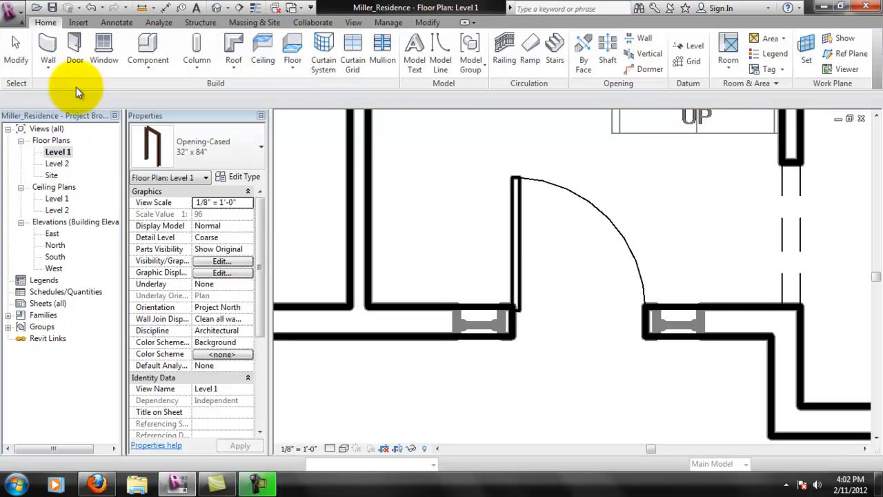
Load the Sidelights 2 family from the US Imperial library's Doors folder as a window family
click(104, 47)
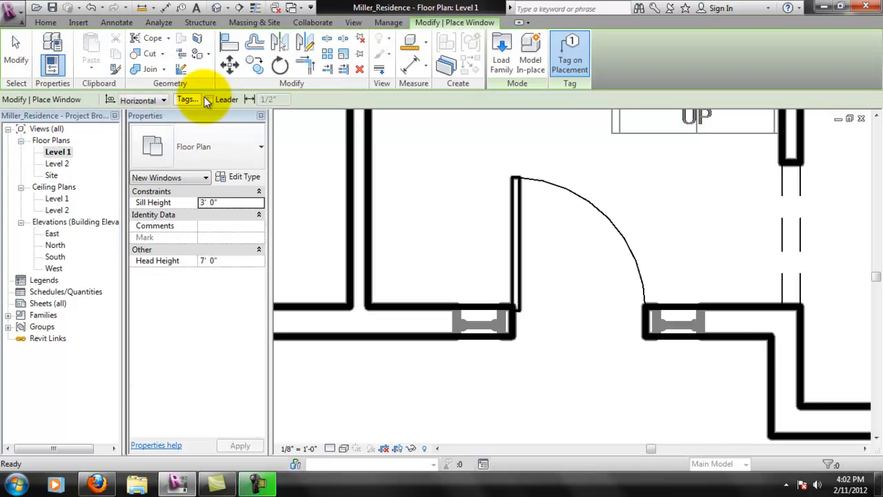
click(510, 57)
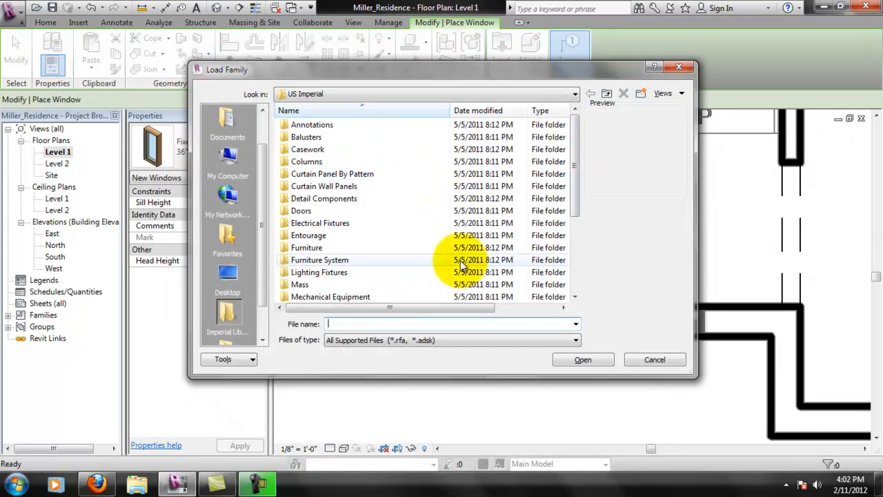
double_click(309, 211)
scroll(345, 258, down, 2)
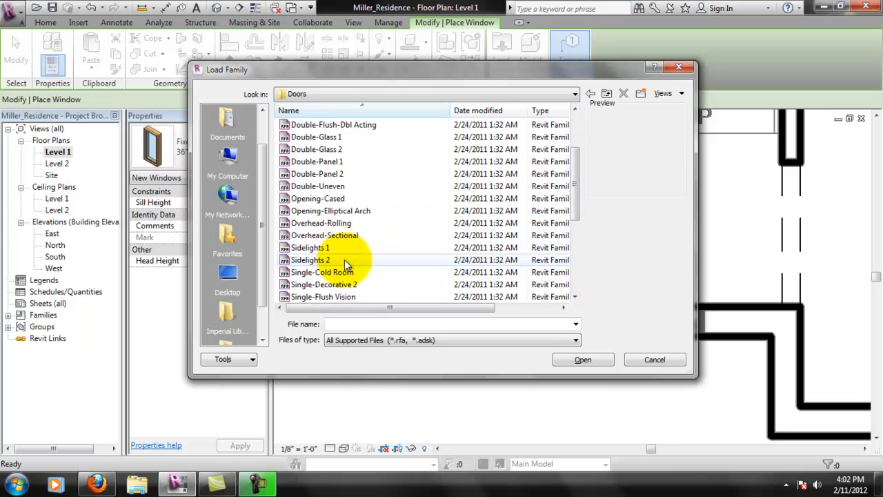
click(336, 259)
click(583, 360)
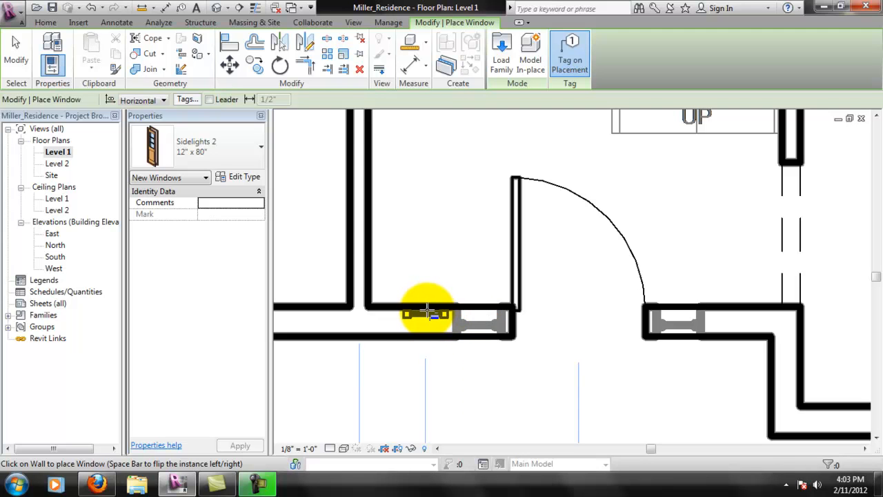
Place a tagged 12" x 80" Sidelights 2 window in the front wall, between the foyer's left corner and the traced left sidelight
click(428, 312)
key(Escape)
key(Escape)
scroll(469, 345, up, 2)
scroll(452, 336, up, 1)
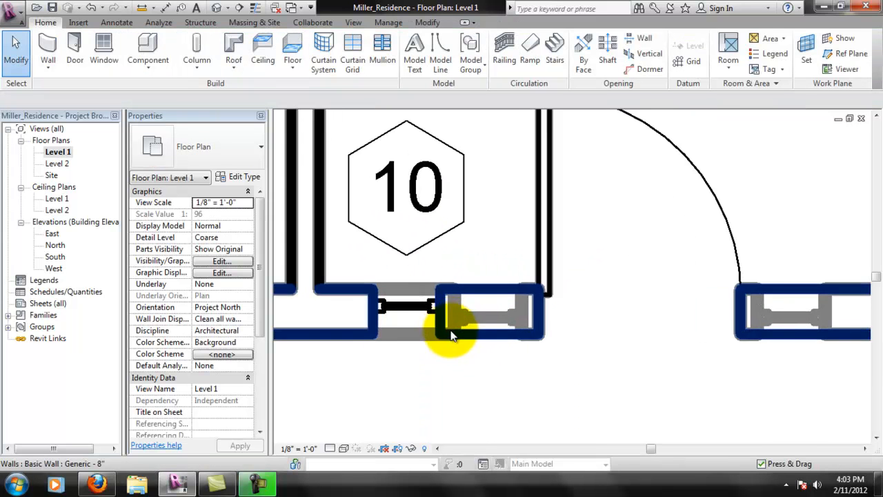
Move the sidelight's window tag farther into the foyer, clear of the sidelight's flip controls
click(424, 307)
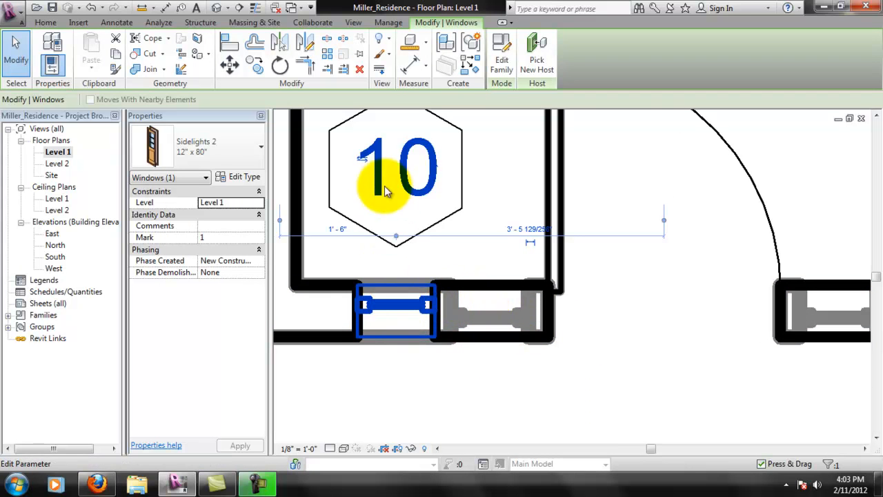
middle_drag(410, 236, 452, 295)
scroll(452, 295, down, 1)
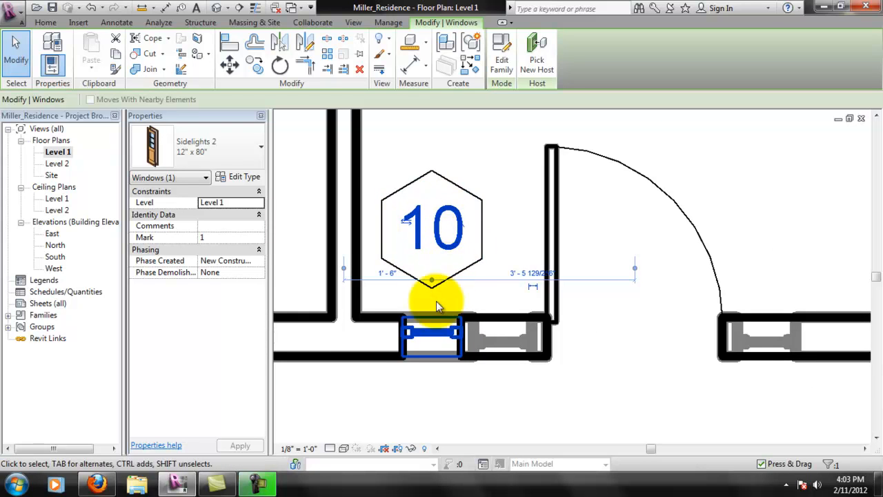
scroll(509, 231, down, 1)
scroll(514, 327, down, 3)
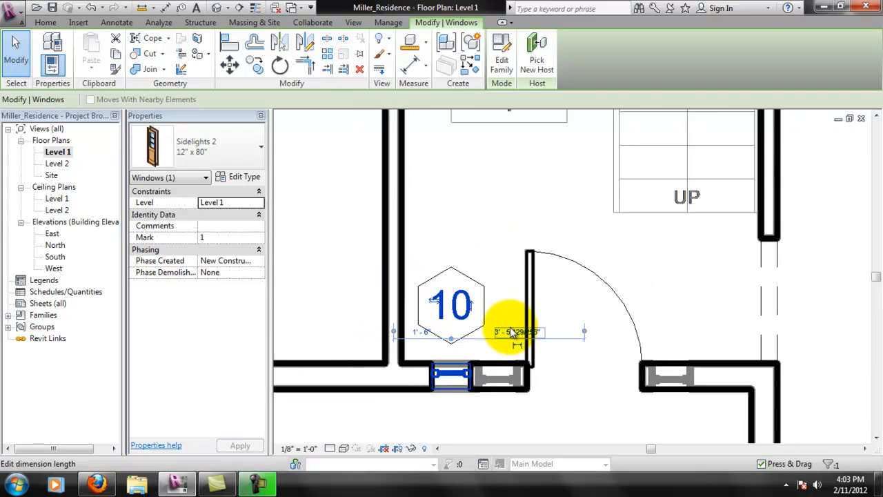
scroll(478, 319, up, 5)
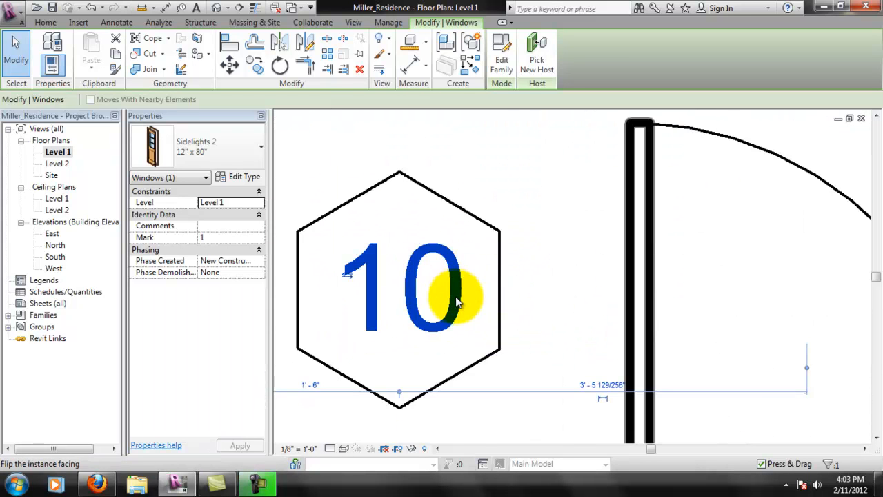
scroll(456, 296, down, 1)
click(483, 290)
drag(483, 290, 548, 173)
scroll(473, 316, down, 3)
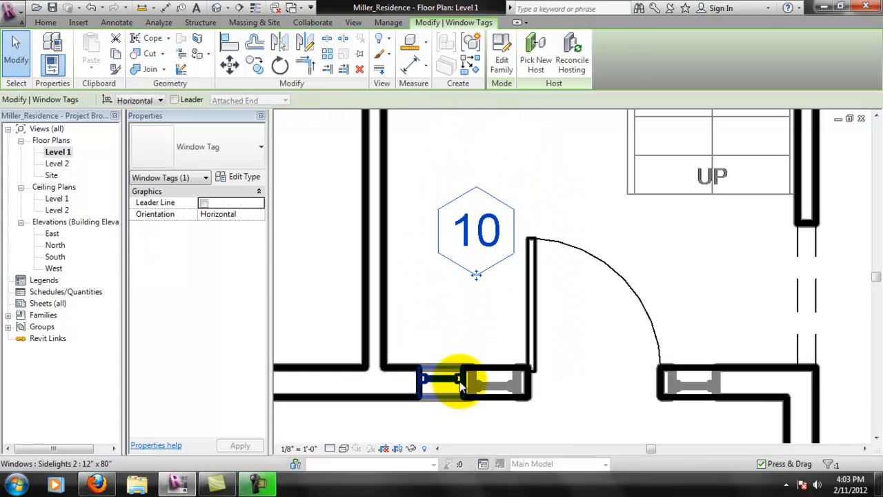
Flip the facing of the placed sidelight so its panel sits toward the outside of the wall
click(450, 378)
scroll(470, 297, up, 2)
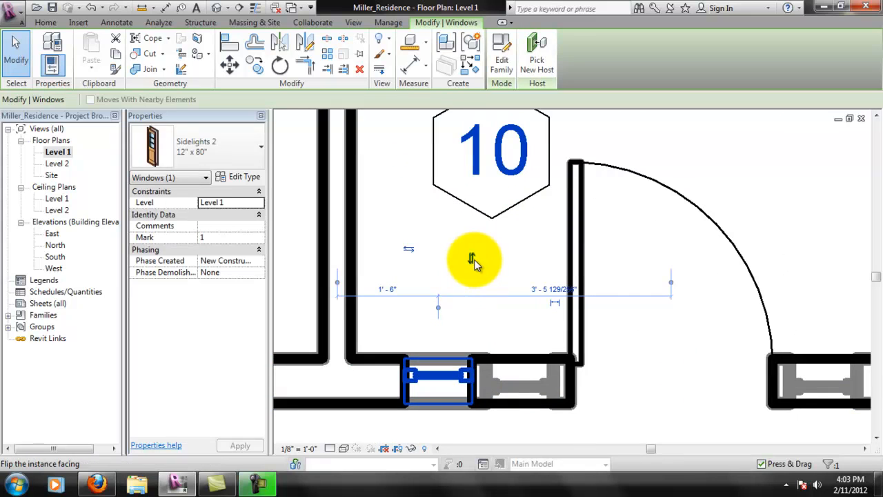
click(473, 259)
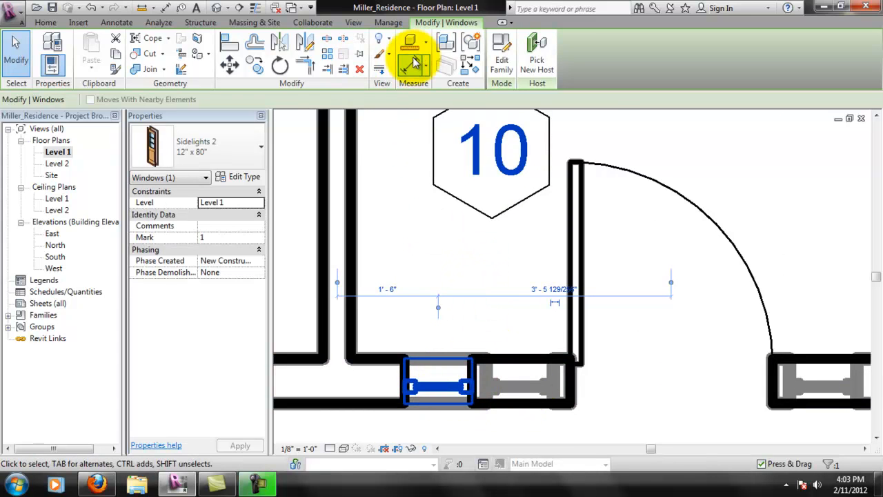
Align the placed sidelight's door-side edge with the matching edge of the traced sidelight left of the entry door
scroll(481, 432, up, 3)
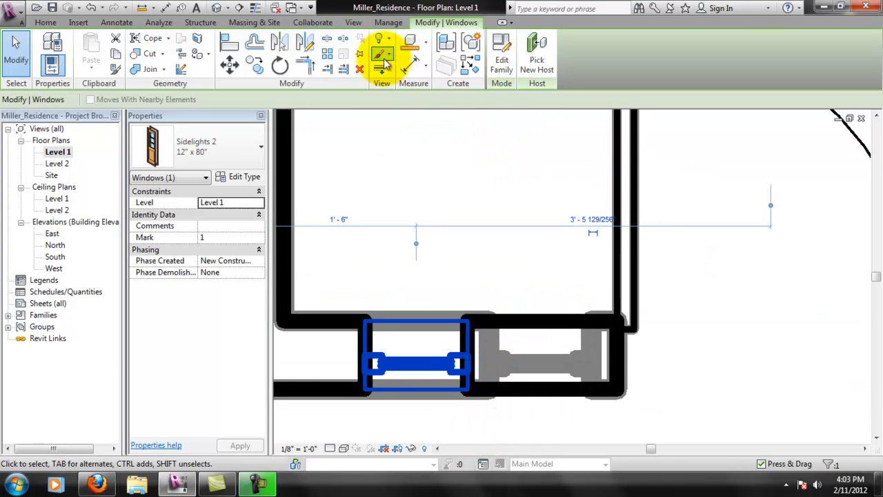
click(240, 49)
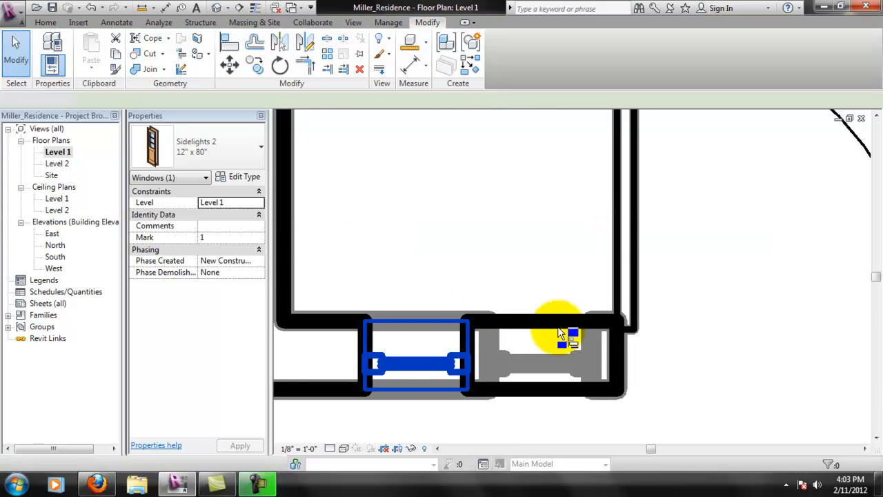
click(466, 341)
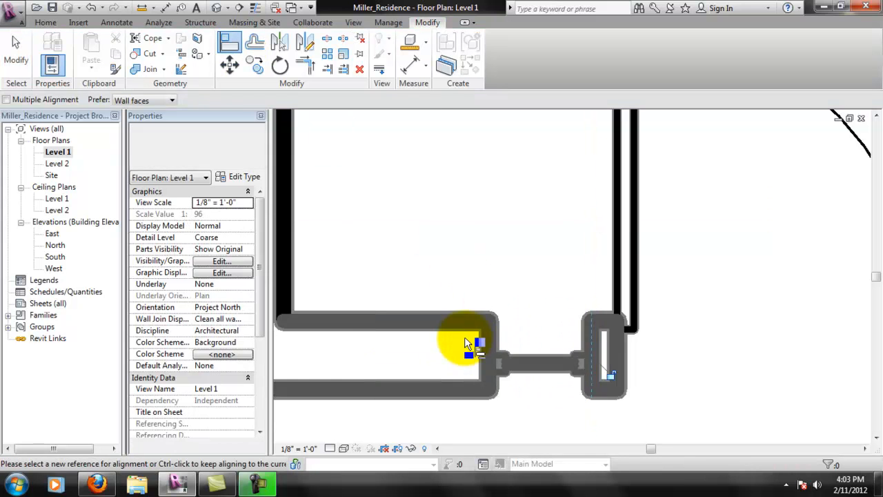
Move the left sidelight's window tag clear of the entry door's panel, into the foyer just above the sidelight
middle_drag(711, 377, 535, 366)
scroll(532, 375, down, 1)
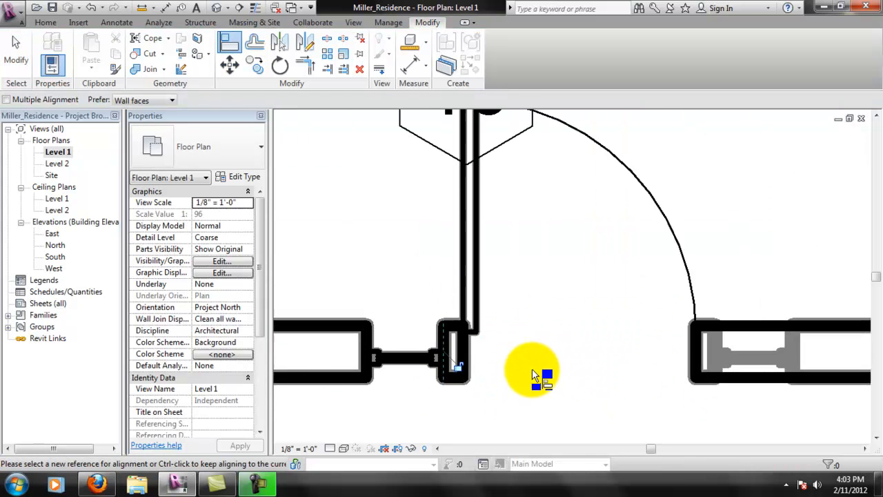
scroll(517, 259, down, 1)
key(Escape)
key(Escape)
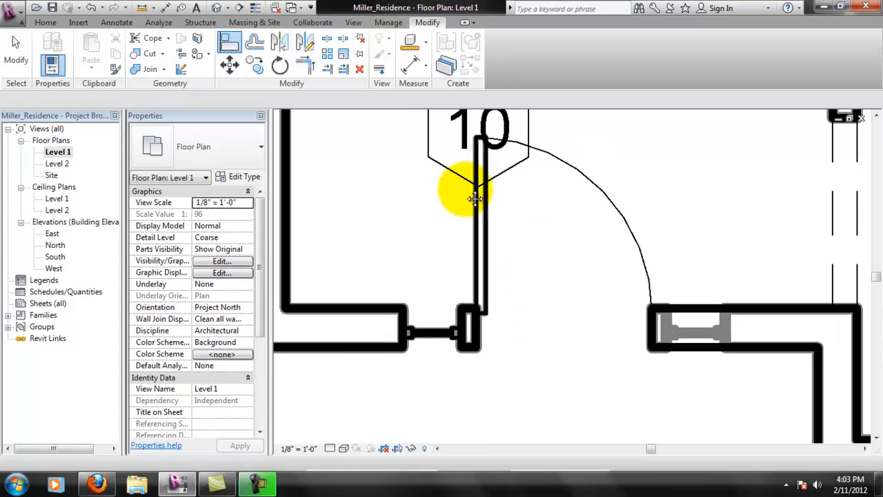
middle_drag(457, 183, 474, 211)
click(467, 222)
drag(455, 233, 425, 330)
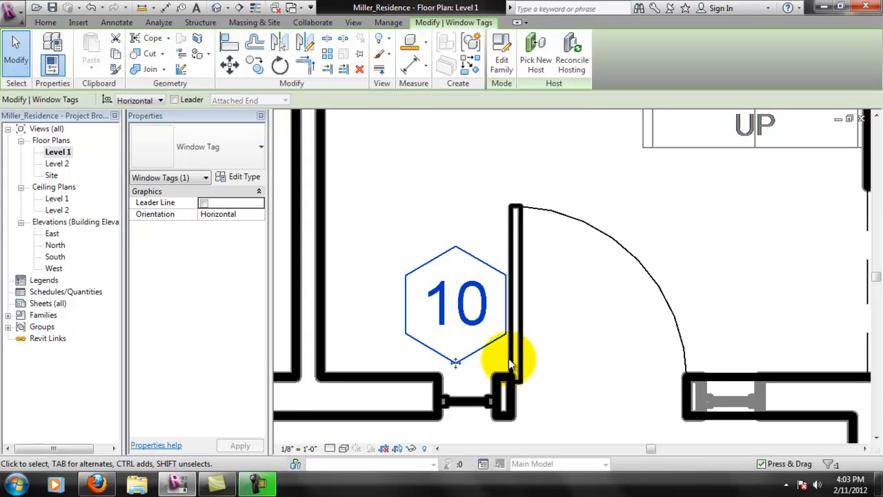
middle_drag(503, 352, 497, 331)
Hide the whole window tag category in the Level 1 plan view
right_click(449, 262)
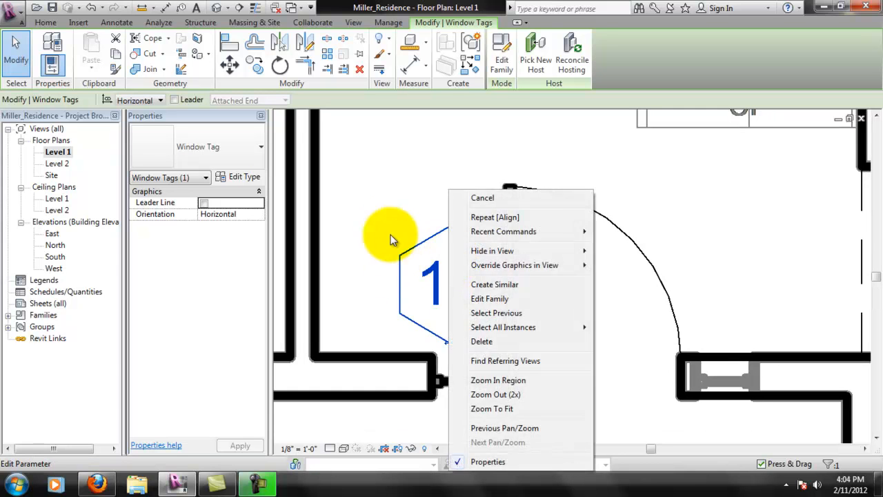
click(423, 270)
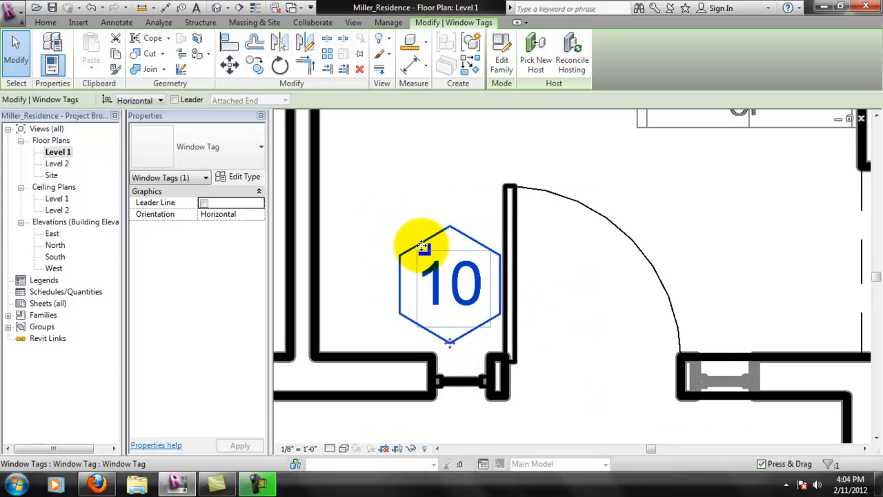
right_click(432, 238)
mouse_move(542, 252)
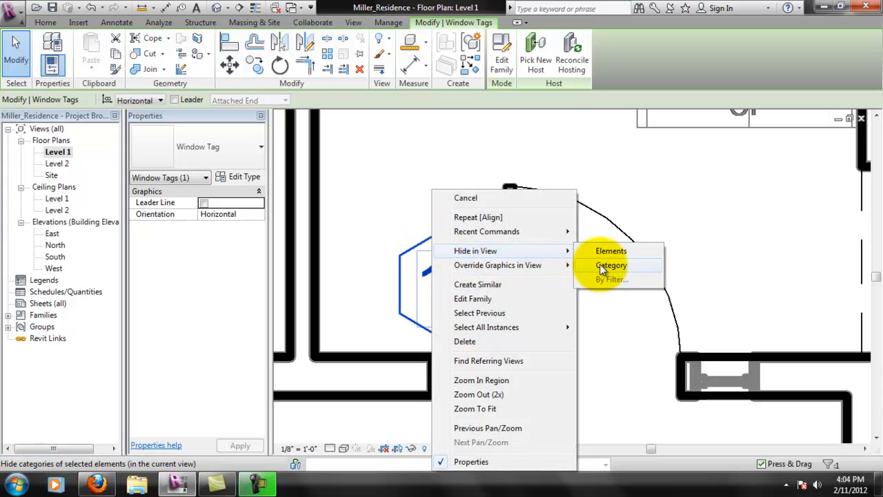
click(601, 265)
Place a 12" x 80" Sidelights 2 window in the front wall right of the entry door and flip its facing toward the outside
middle_drag(778, 332, 704, 276)
middle_drag(704, 315, 673, 296)
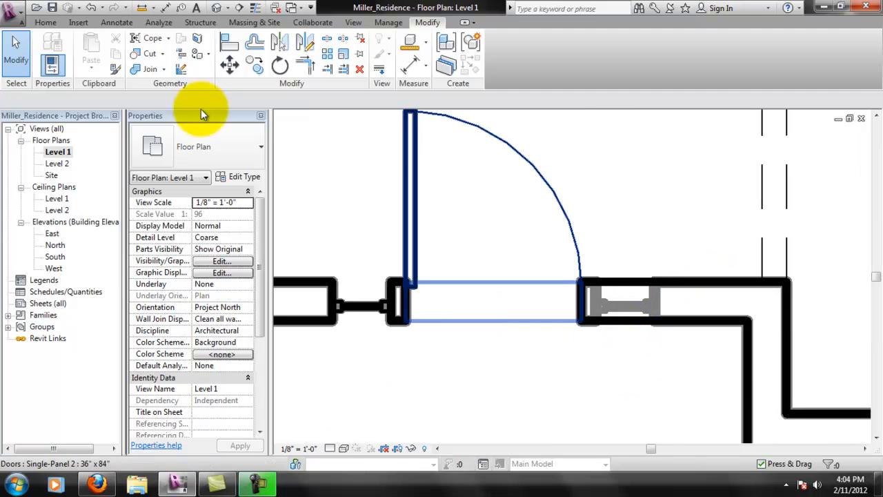
click(58, 23)
click(104, 46)
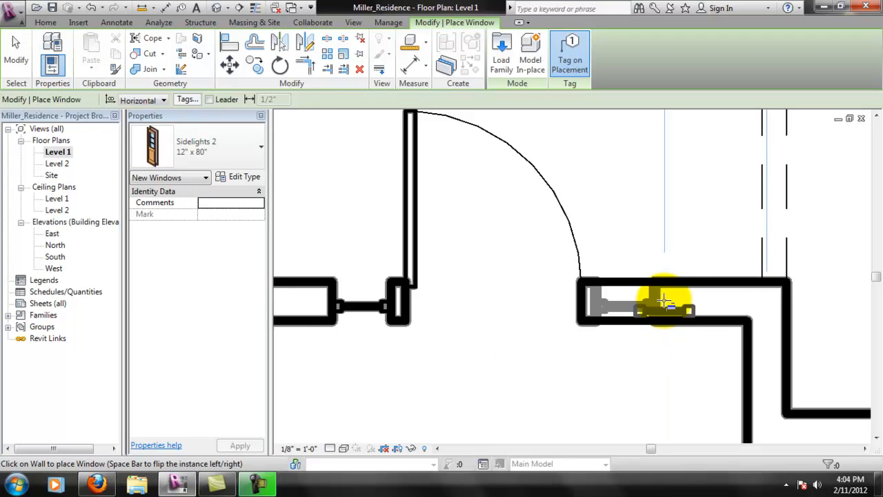
click(670, 302)
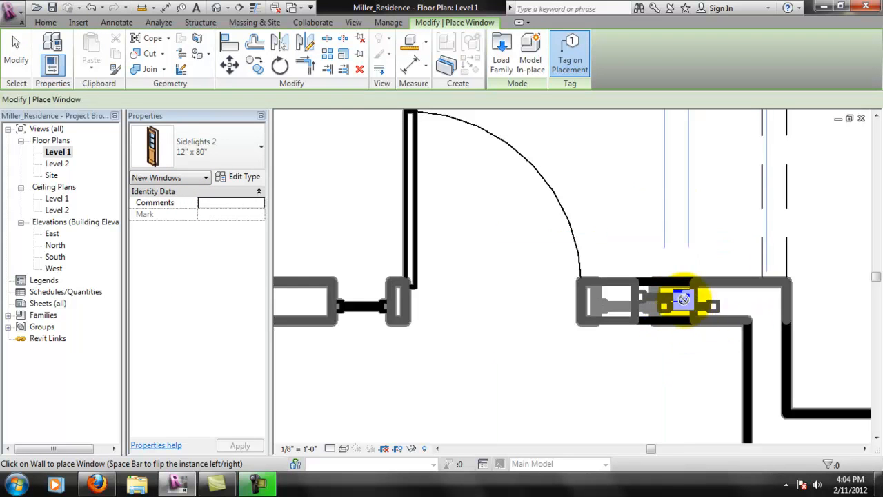
key(Escape)
key(Escape)
click(671, 301)
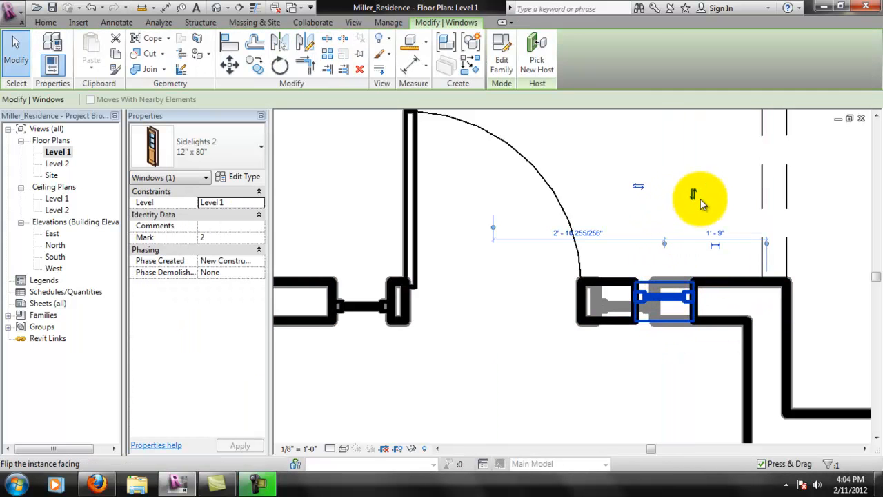
Align the new sidelight's door-side edge with the matching edge of the traced sidelight right of the entry door
scroll(659, 276, up, 4)
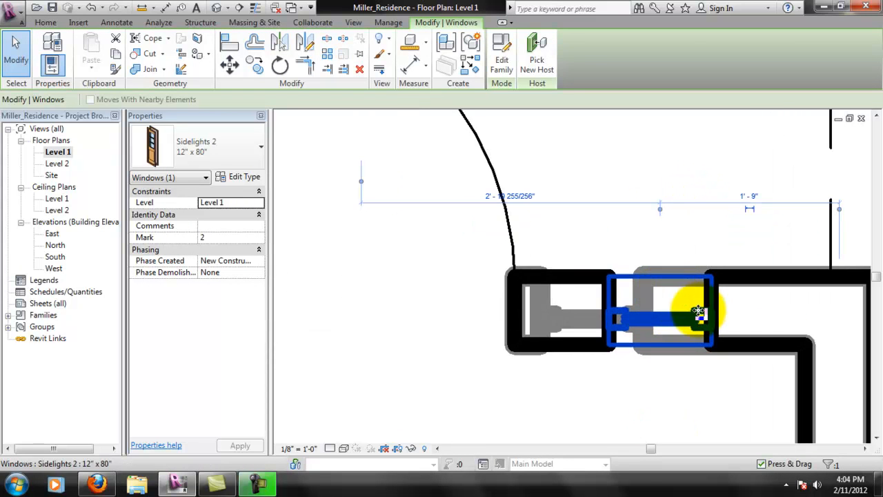
click(229, 43)
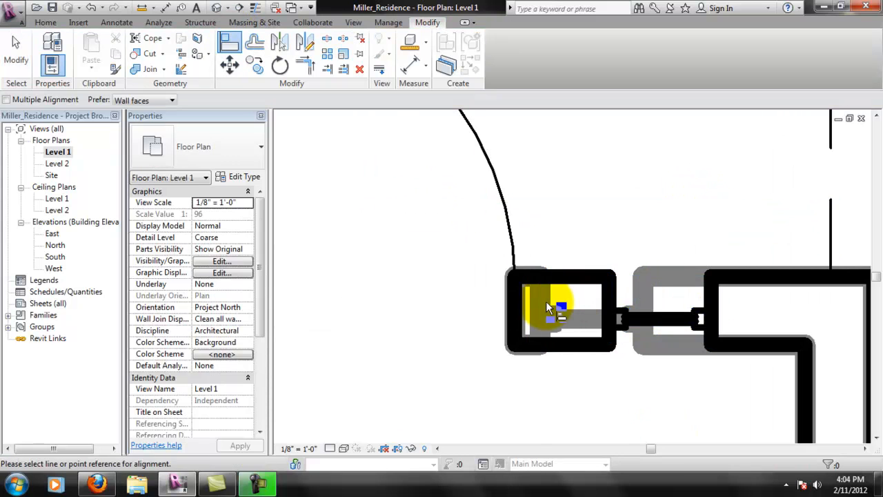
click(545, 309)
click(610, 291)
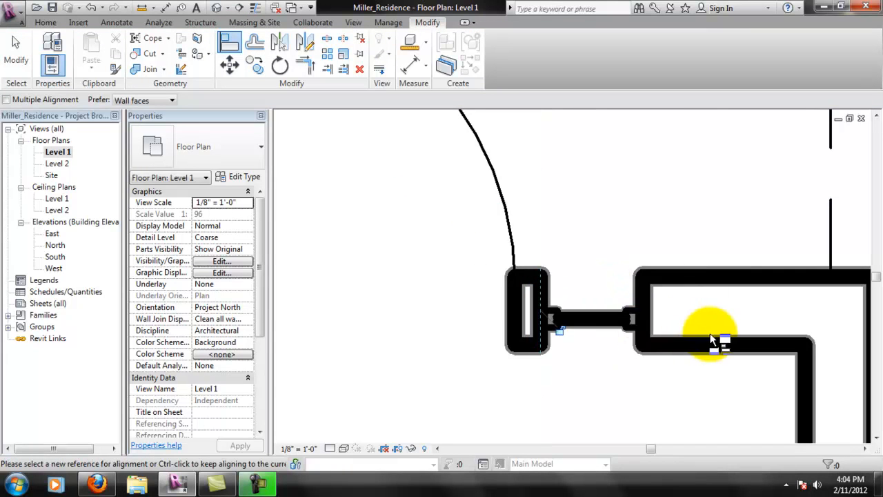
scroll(594, 355, down, 3)
key(Escape)
key(Escape)
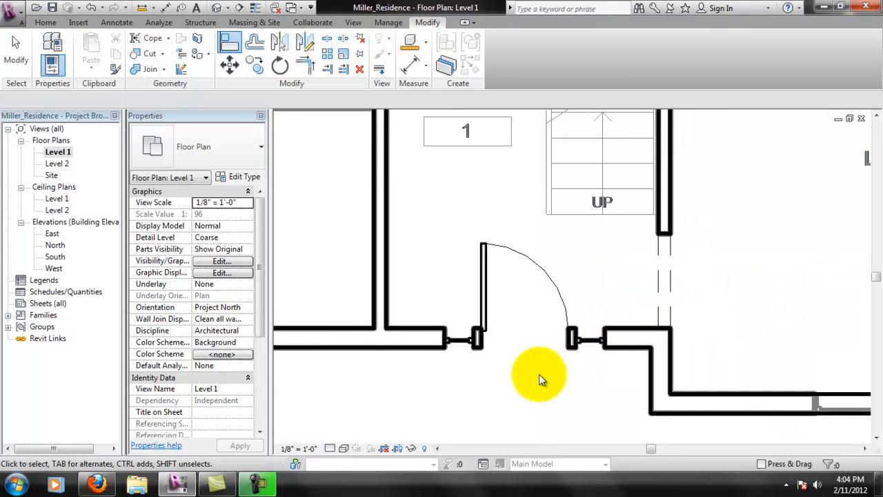
Load the Bifold-2 Panel door family from the Doors library for the closets between the hallway and Bedroom #3
middle_drag(642, 251, 563, 330)
scroll(564, 329, down, 1)
scroll(564, 334, down, 3)
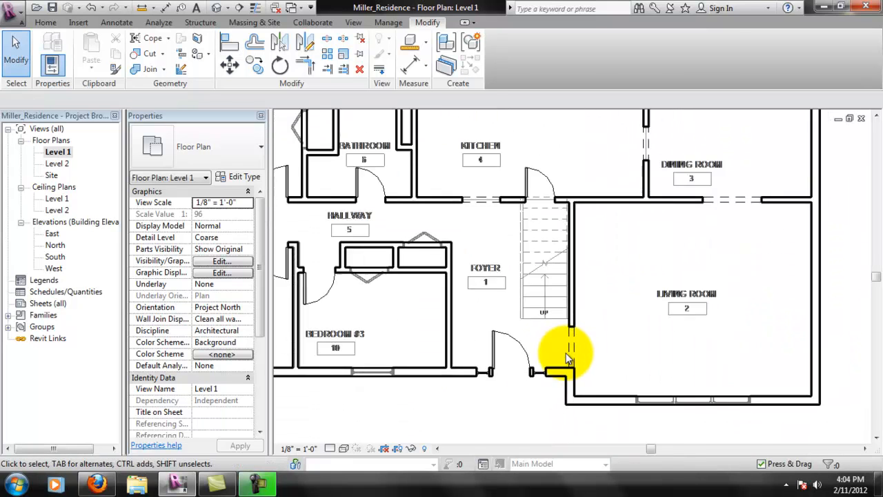
scroll(525, 376, up, 1)
middle_drag(487, 393, 509, 425)
middle_drag(624, 317, 677, 333)
scroll(546, 291, up, 8)
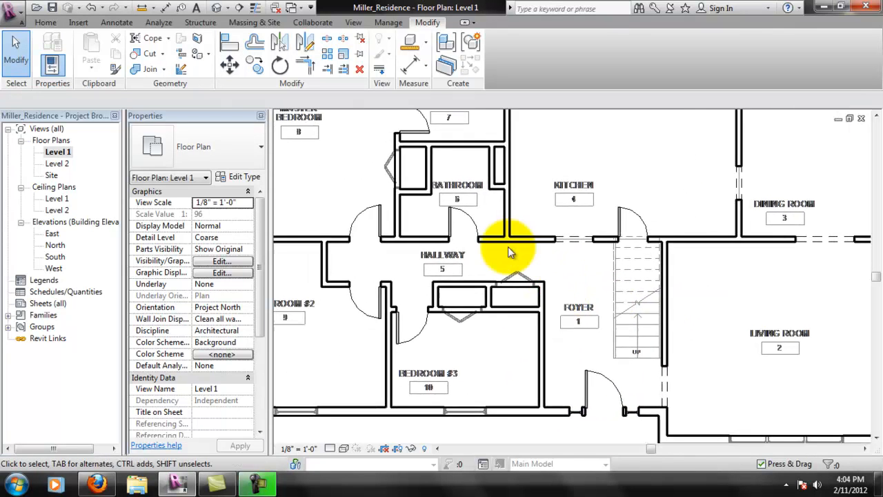
scroll(493, 330, down, 1)
click(54, 23)
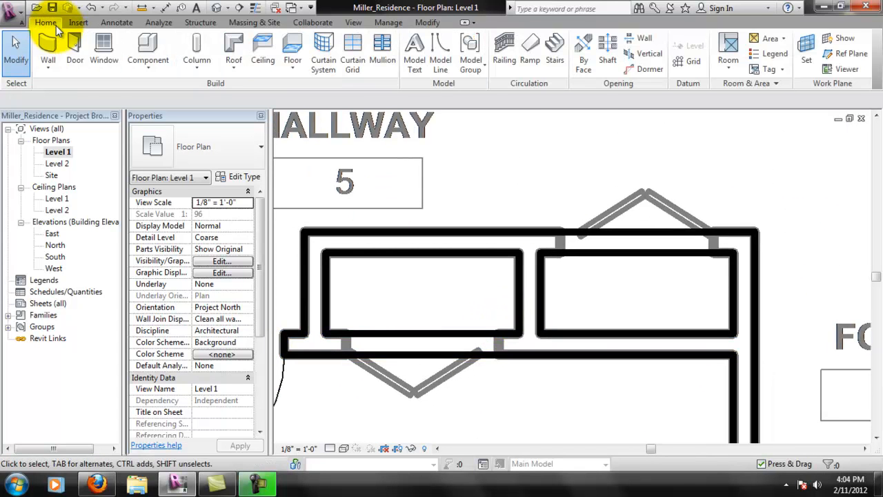
click(68, 45)
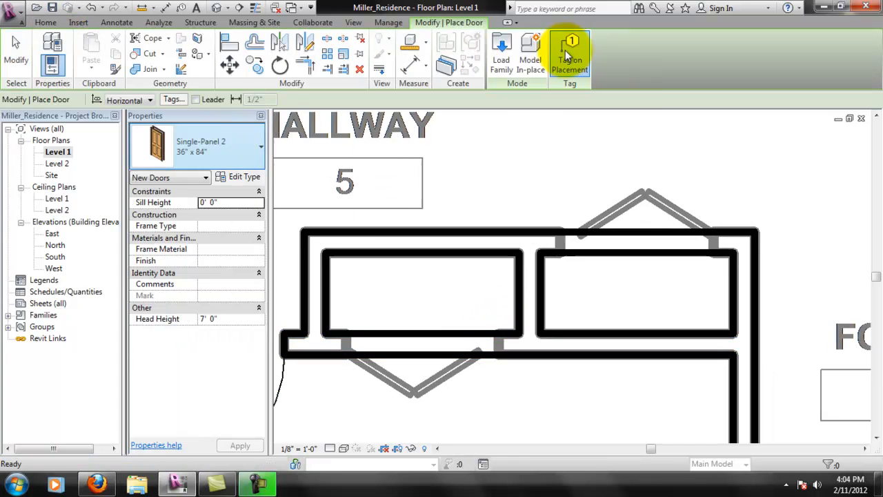
click(504, 45)
double_click(313, 211)
click(320, 129)
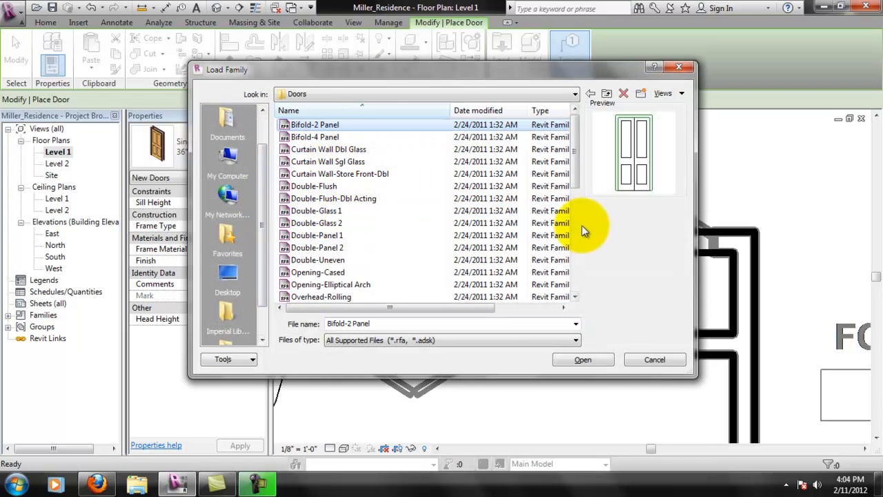
click(610, 360)
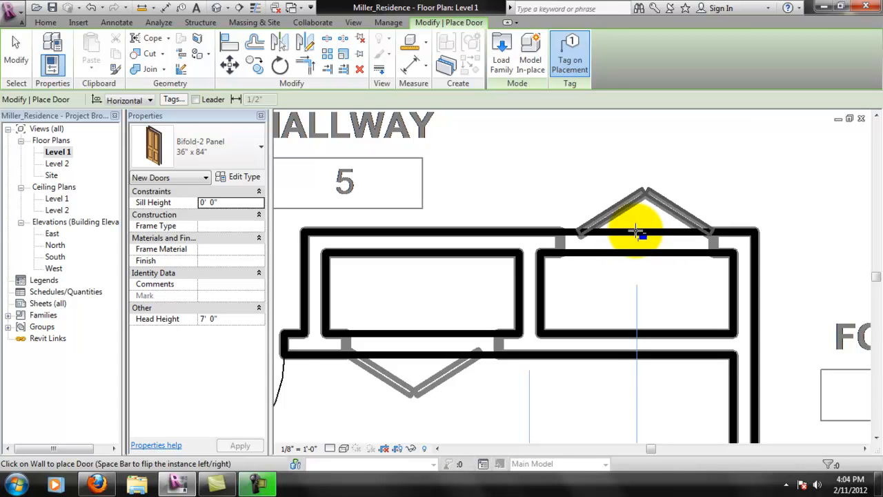
click(636, 233)
key(Escape)
key(Escape)
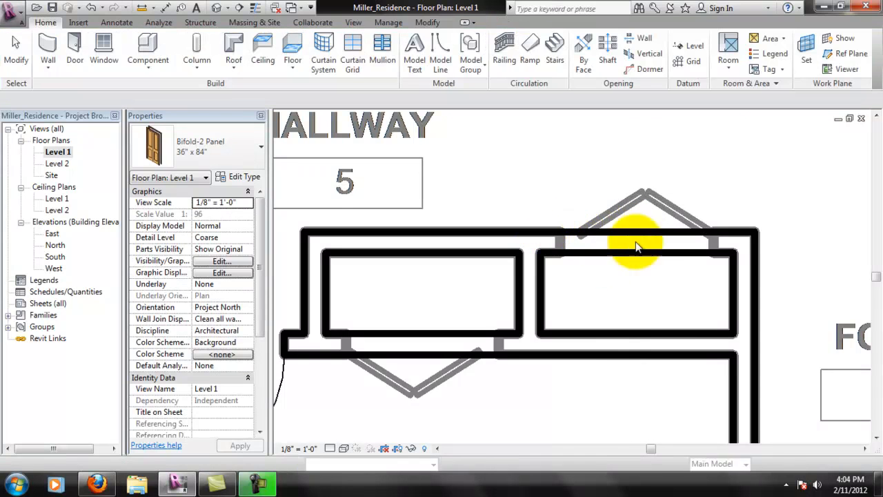
Measure the width of the traced bifold door opening in the hallway closet wall
click(427, 23)
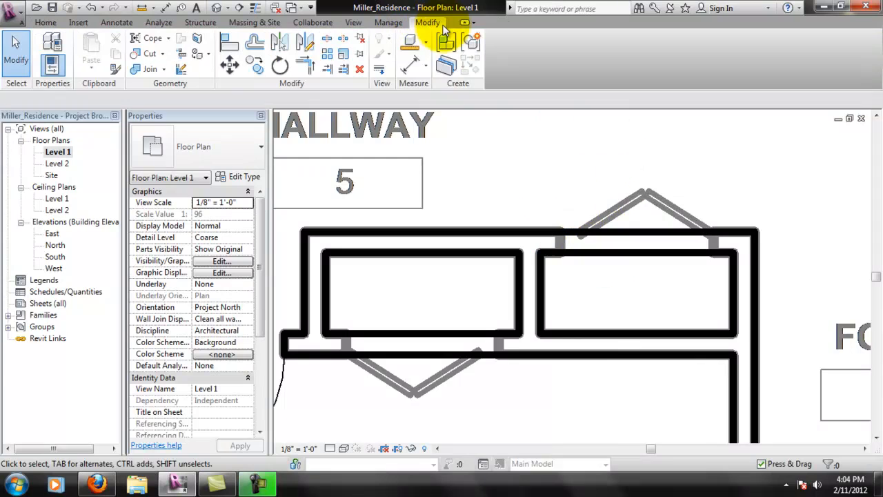
click(412, 65)
click(561, 245)
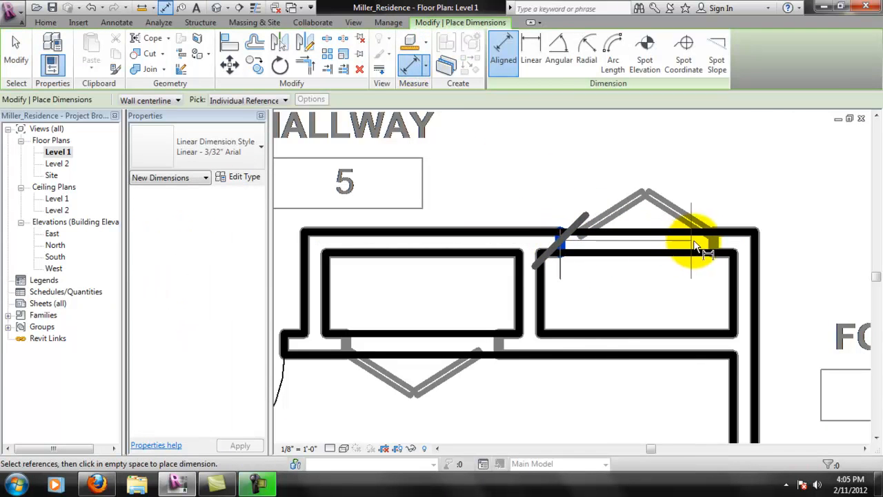
click(714, 245)
key(Escape)
key(Escape)
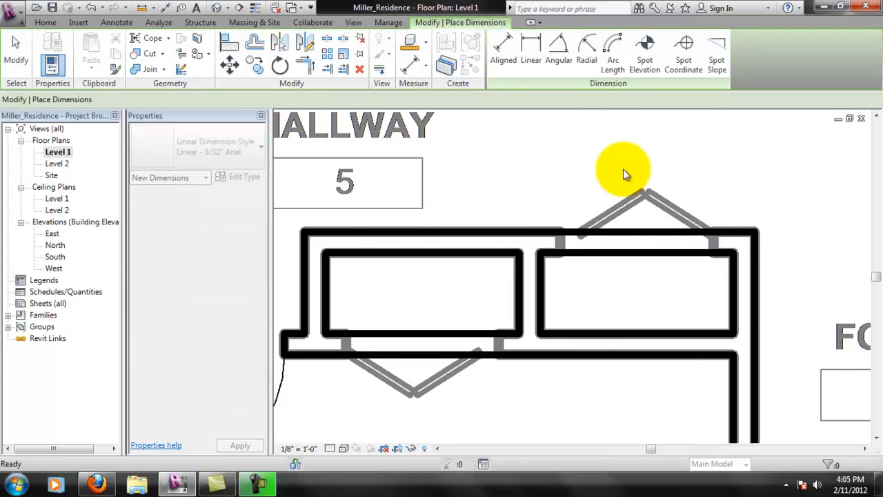
click(426, 63)
middle_drag(634, 160, 625, 187)
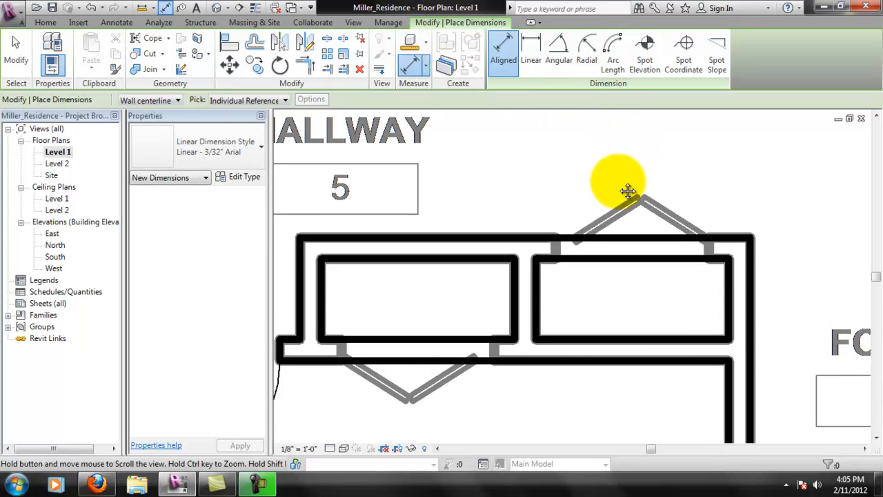
key(Escape)
key(Escape)
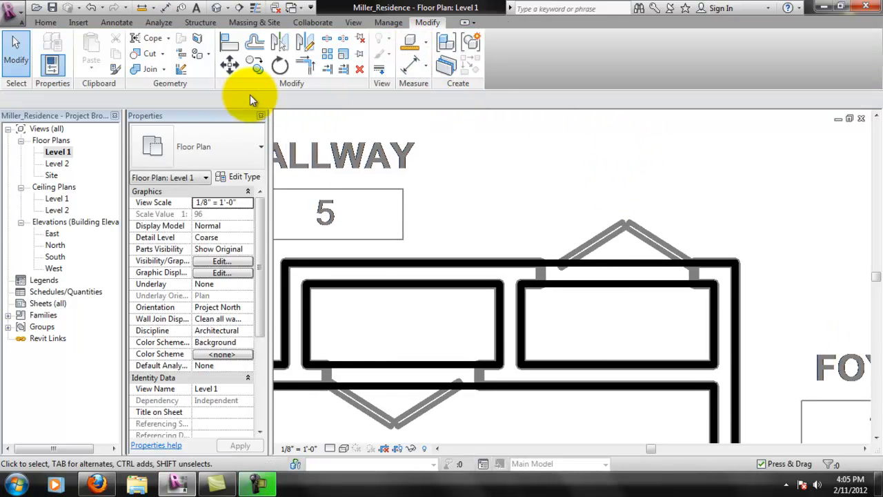
Try placing a 36" x 84" Bifold-2 Panel door left of the traced hallway closet opening's centre, and undo the placement
click(47, 22)
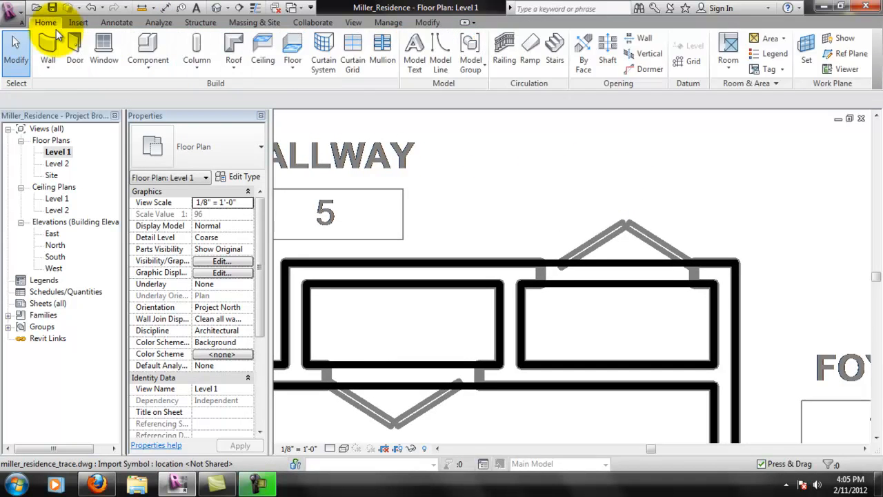
click(75, 48)
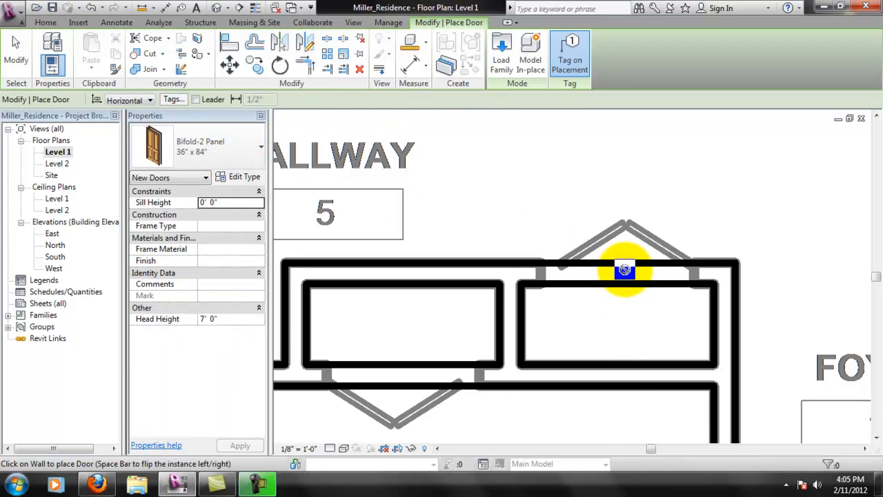
click(582, 268)
key(Escape)
key(Escape)
scroll(617, 264, up, 1)
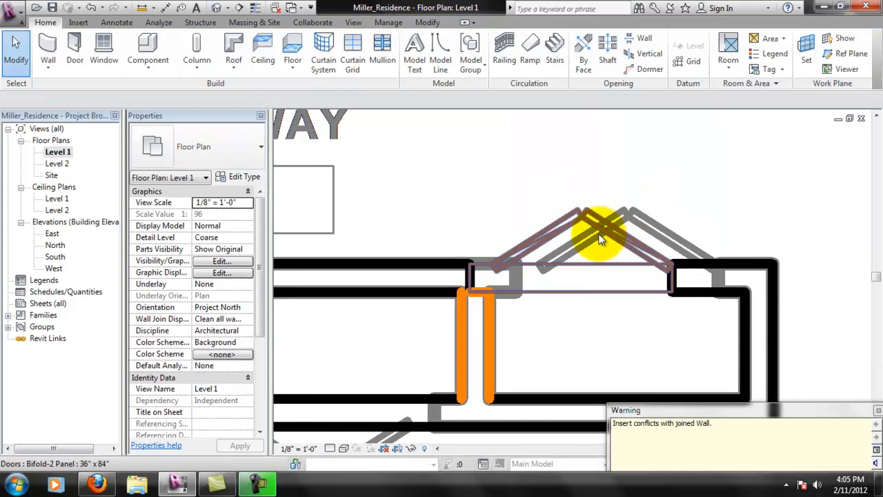
scroll(617, 238, up, 2)
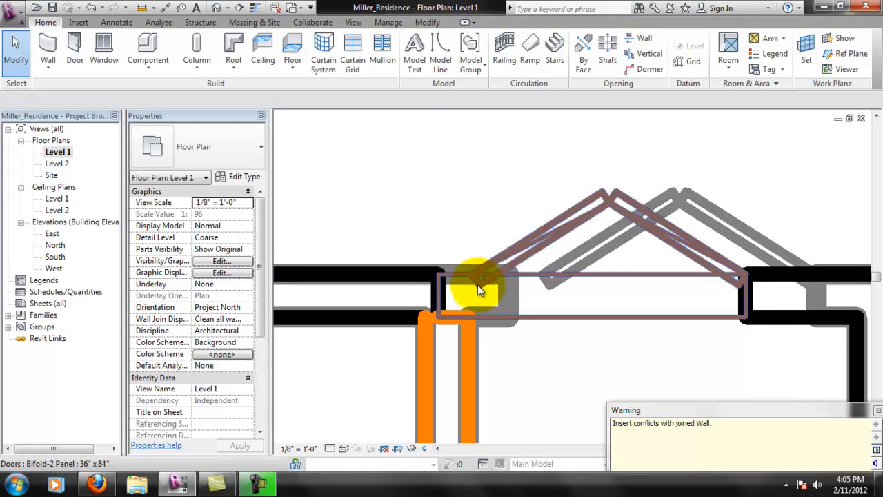
key(ctrl+z)
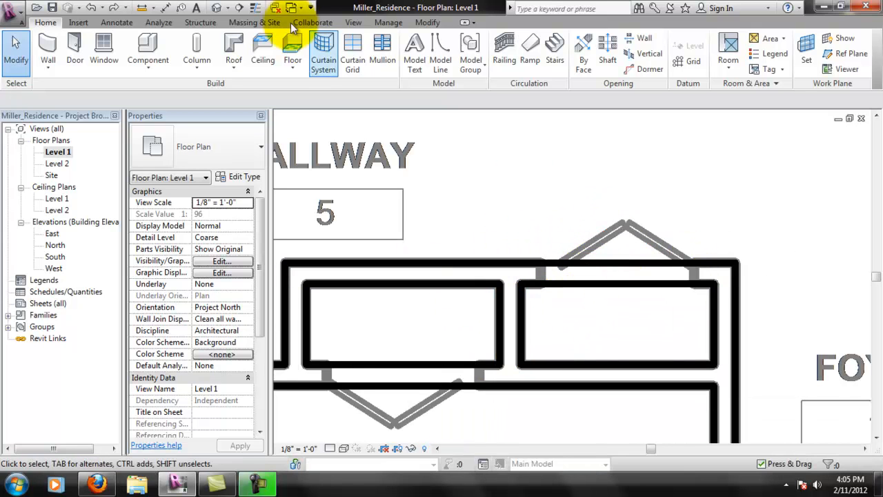
Place a 36" x 84" Bifold-2 Panel door over the traced opening in the hallway closet wall, with its panels folding into the hallway
click(74, 52)
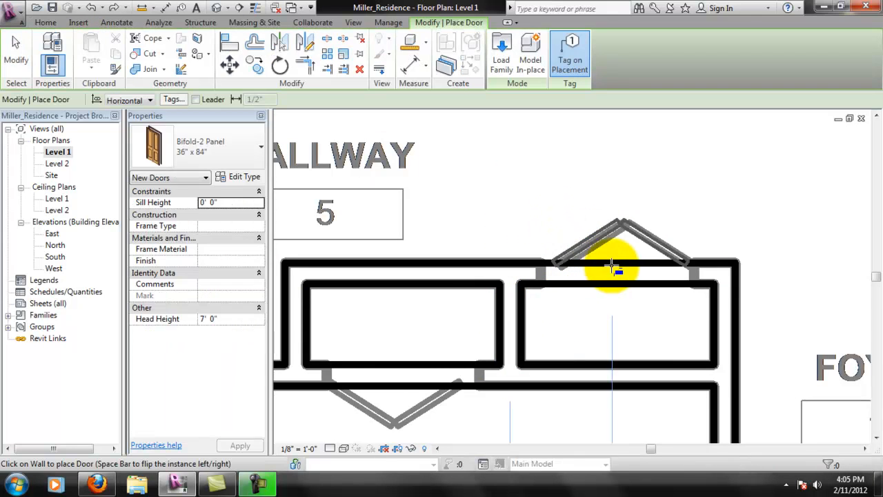
click(613, 266)
scroll(611, 288, up, 2)
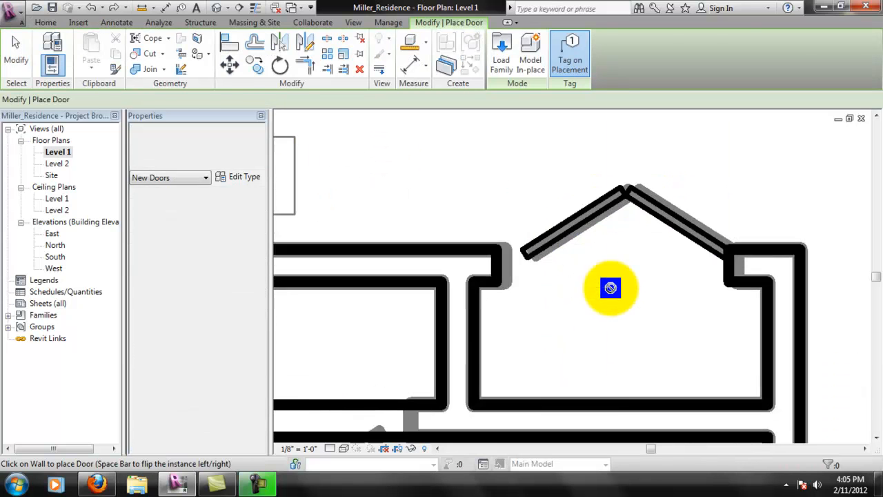
key(Escape)
key(Escape)
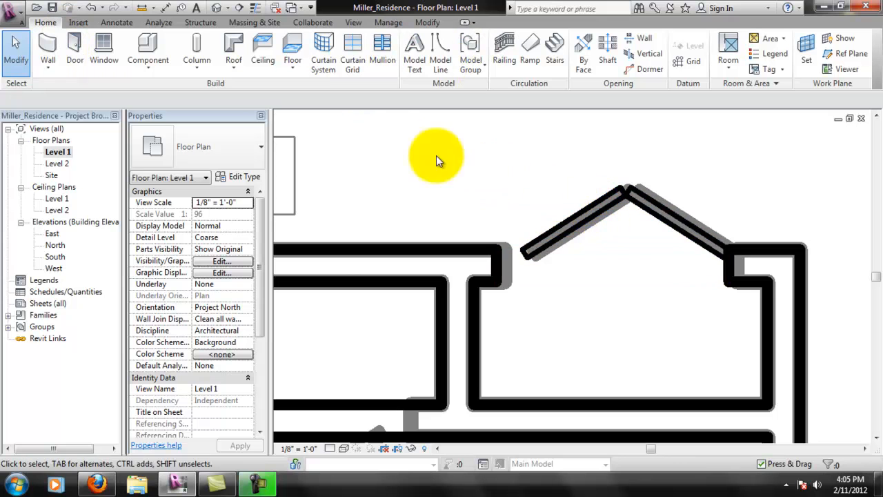
Align the right jamb of the hallway closet's bifold door with the traced opening edge
click(568, 199)
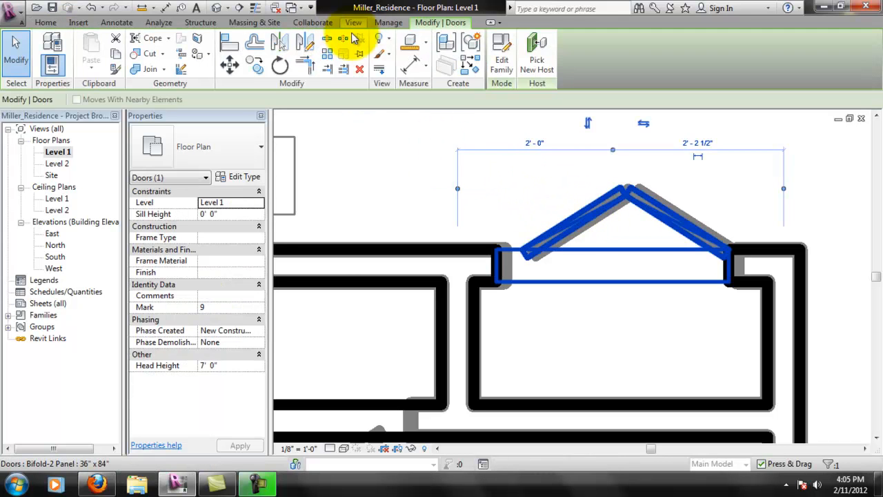
click(235, 44)
click(737, 275)
click(733, 270)
scroll(572, 286, down, 3)
middle_drag(388, 310, 524, 297)
key(Escape)
Measure the width of the traced bifold door opening in the Bedroom #3 closet wall
middle_drag(529, 353, 517, 259)
scroll(550, 306, up, 2)
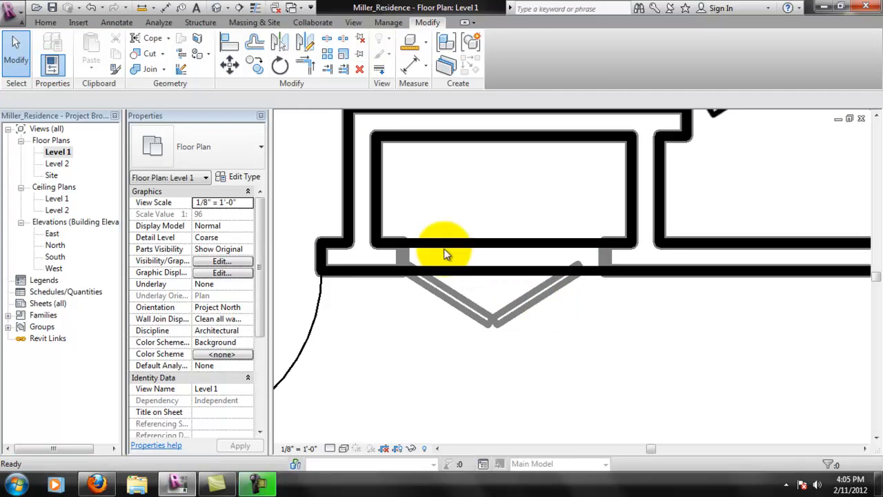
click(411, 64)
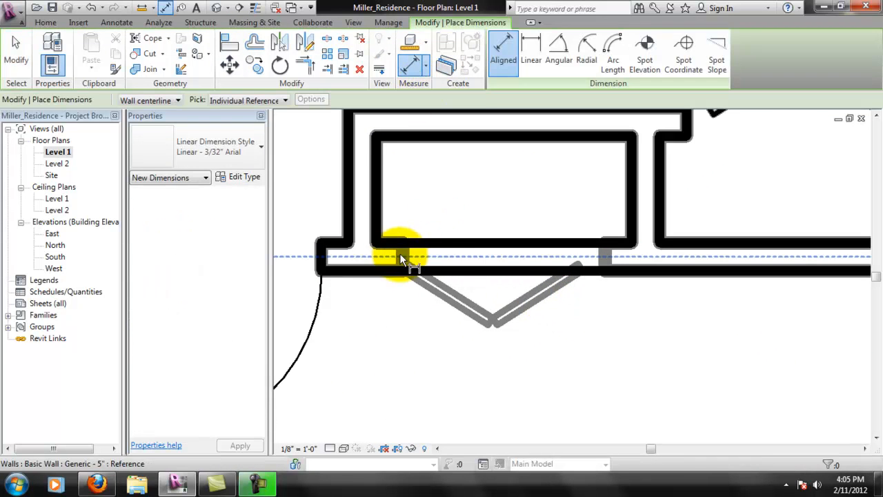
click(404, 257)
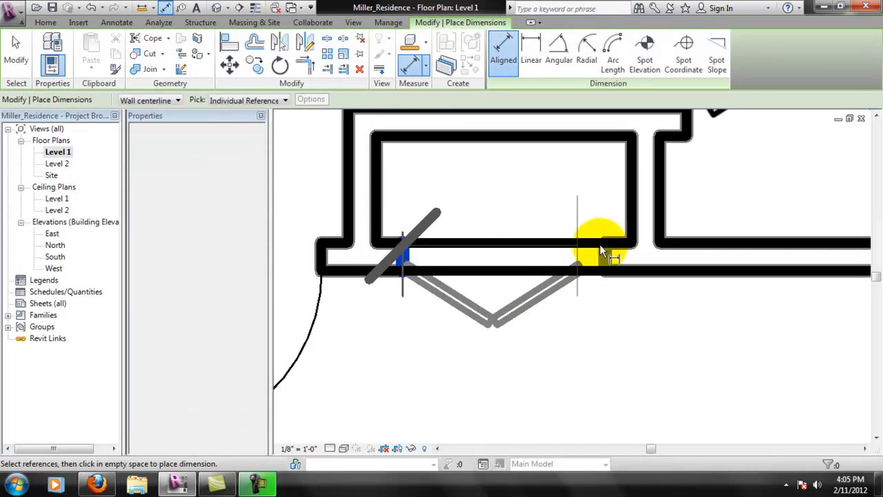
click(607, 257)
click(460, 185)
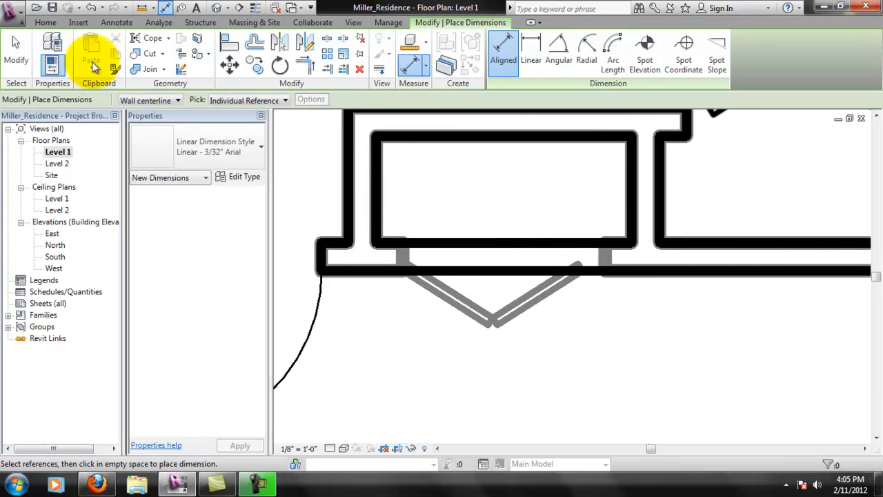
Place a 36" x 84" Bifold-2 Panel door in the Bedroom #3 closet wall, folding into the bedroom, and align its left jamb with the trace
click(47, 23)
click(76, 51)
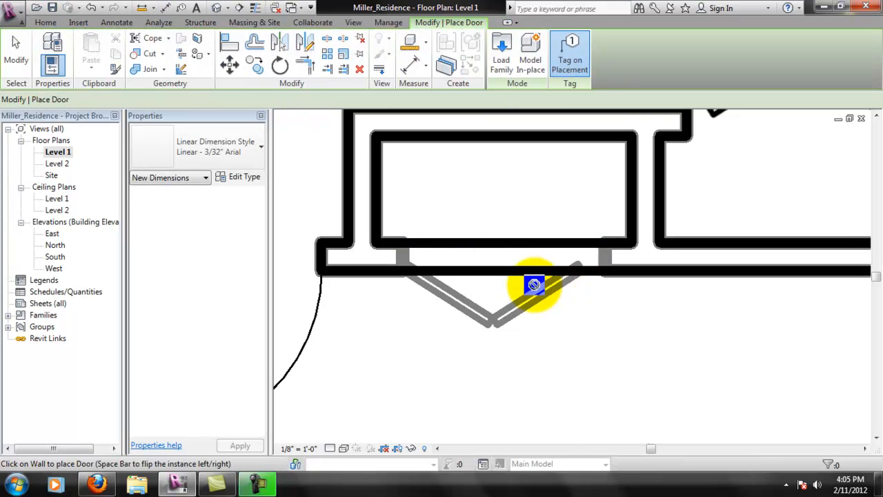
scroll(526, 276, up, 1)
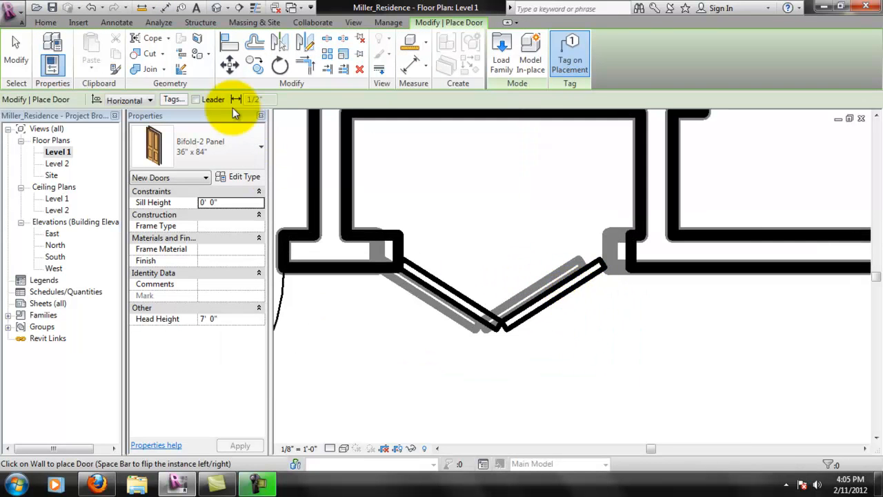
click(230, 44)
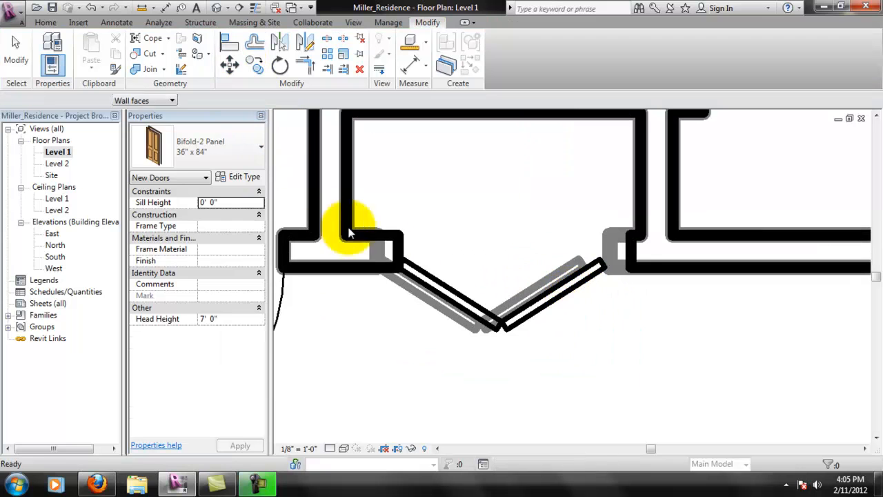
click(379, 253)
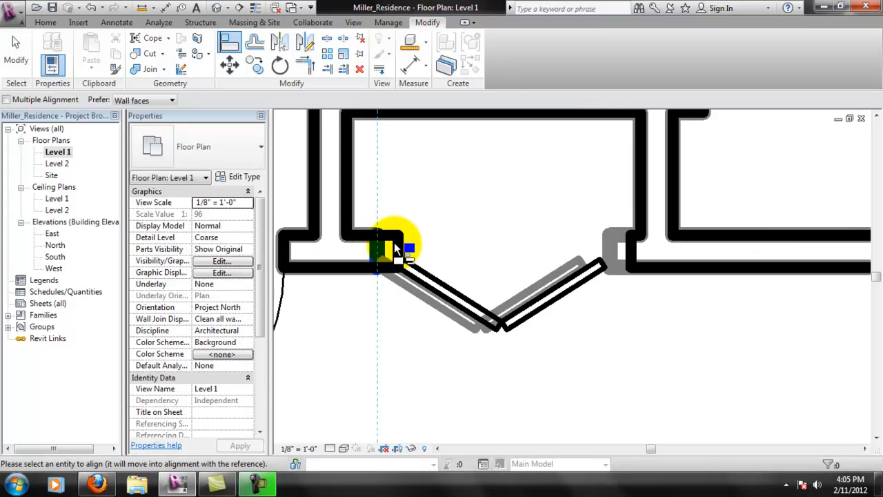
click(403, 254)
Place a 36" x 84" Bifold-2 Panel door in the wall between the Master Bedroom and its corner closet, folding into the bedroom
scroll(548, 316, down, 5)
middle_drag(524, 335, 541, 302)
middle_drag(401, 286, 502, 325)
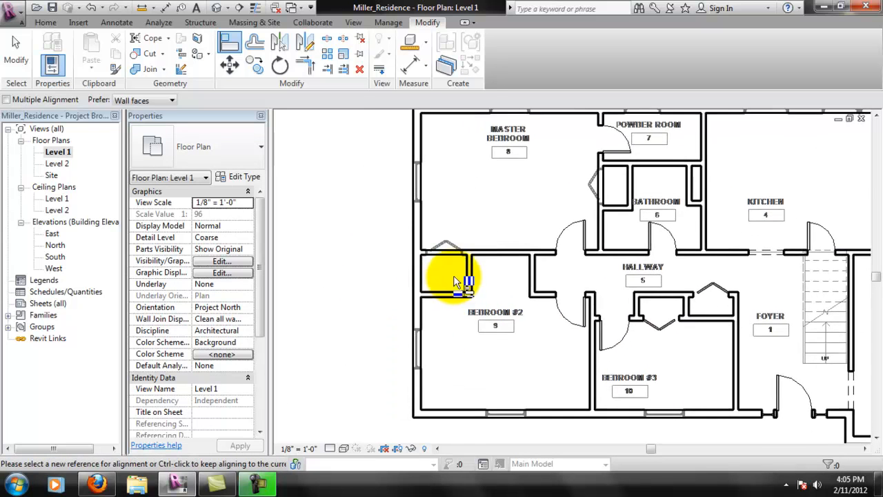
scroll(447, 278, up, 1)
middle_drag(405, 244, 466, 282)
scroll(467, 281, up, 9)
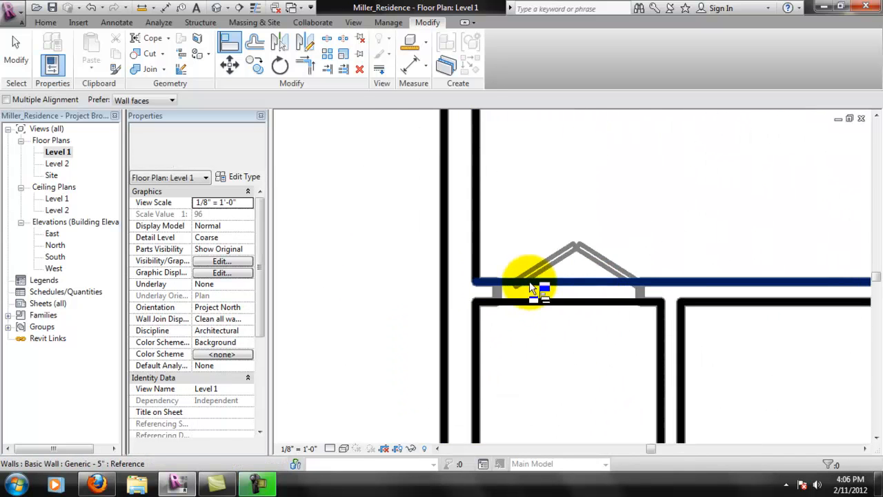
click(611, 292)
scroll(654, 357, up, 2)
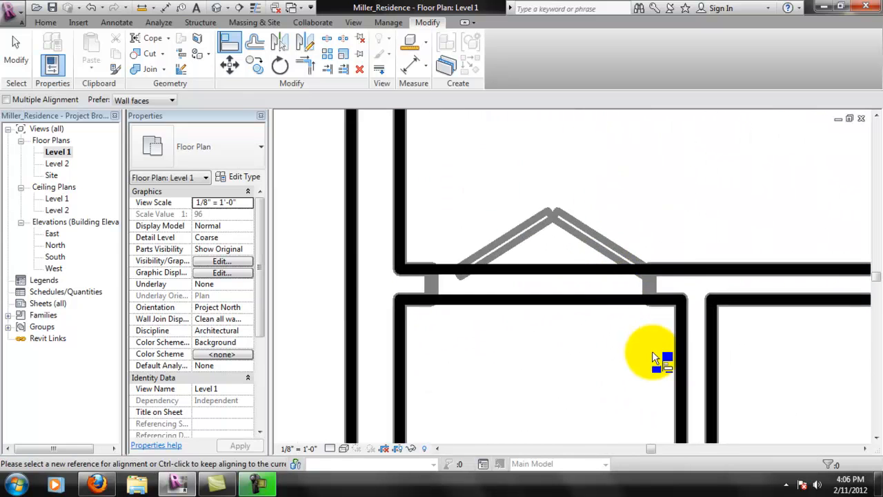
middle_drag(649, 302, 601, 325)
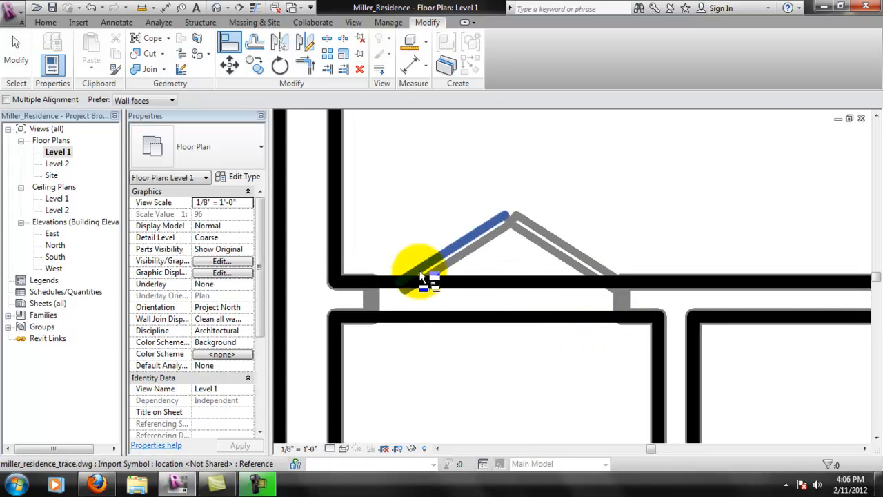
scroll(421, 274, down, 2)
mouse_move(571, 263)
middle_down()
mouse_move(564, 270)
mouse_move(596, 283)
mouse_move(526, 301)
mouse_move(554, 269)
mouse_move(572, 274)
middle_up()
scroll(566, 276, down, 1)
scroll(560, 270, down, 3)
scroll(478, 277, up, 1)
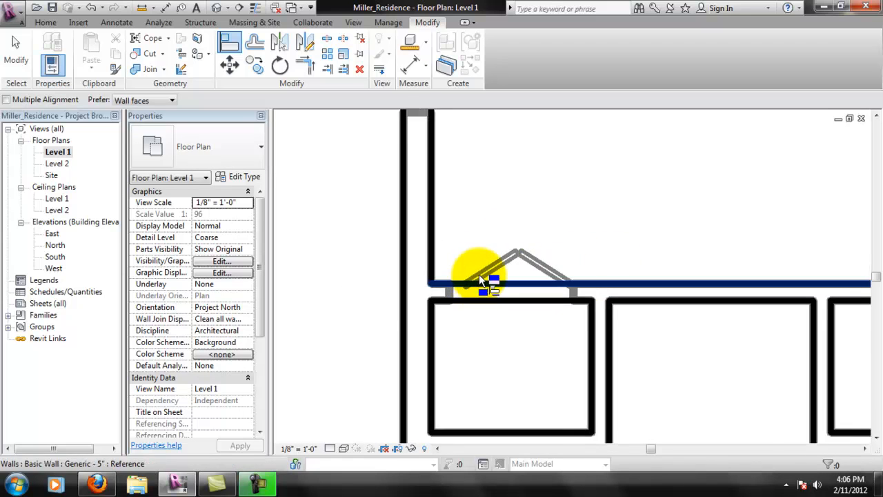
scroll(478, 280, up, 1)
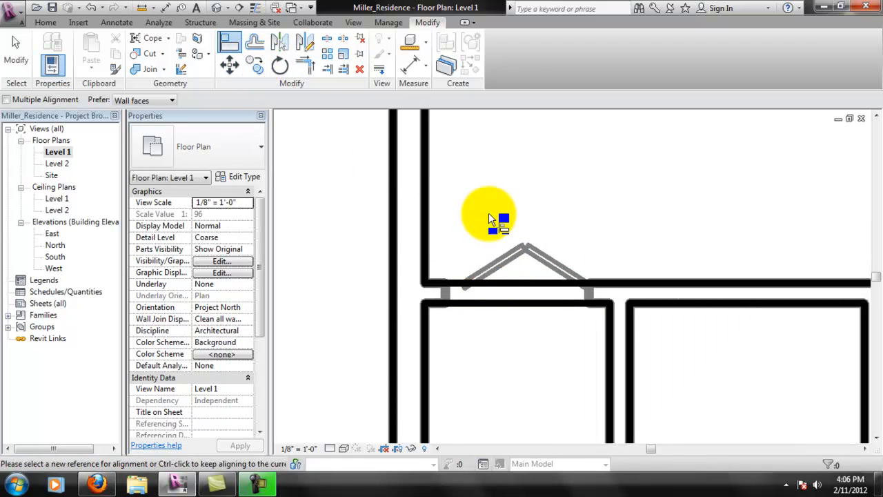
click(54, 24)
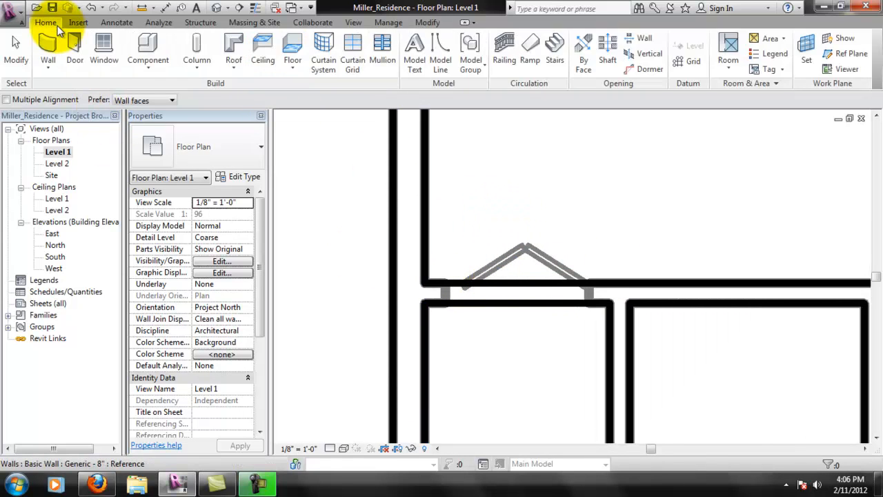
click(82, 60)
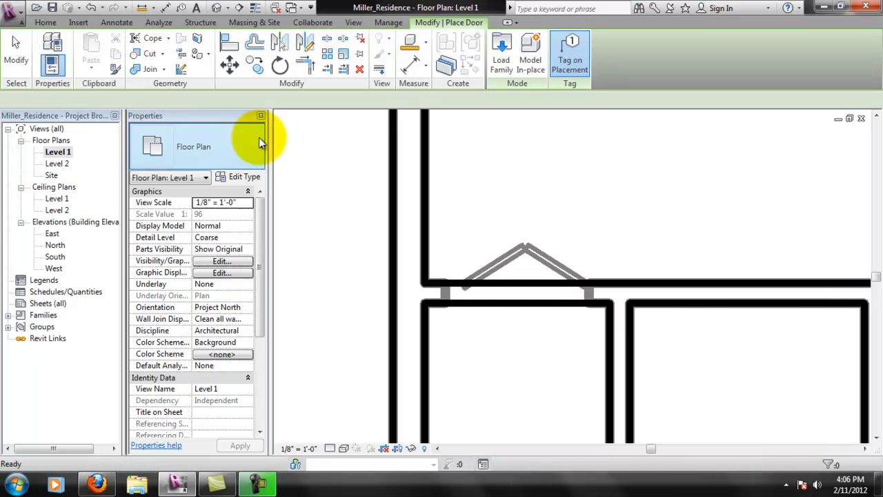
click(546, 282)
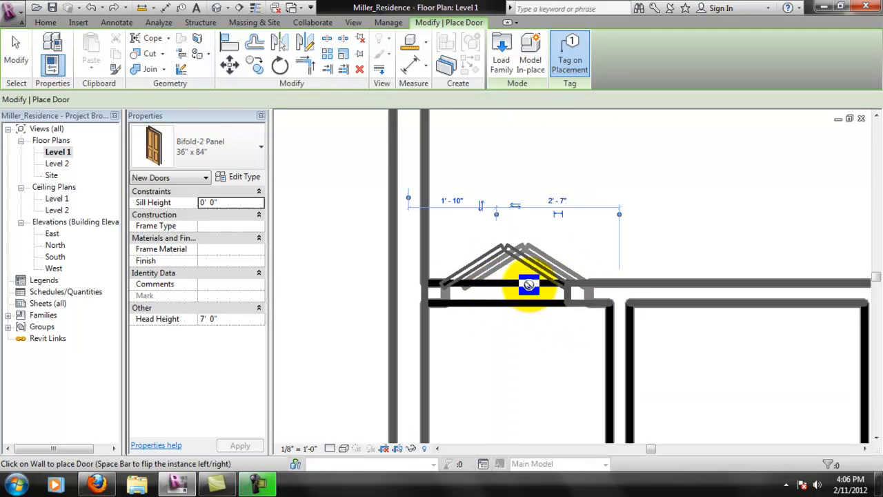
Align the right jamb of the Master Bedroom corner closet's bifold door with the traced opening edge
scroll(526, 293, up, 3)
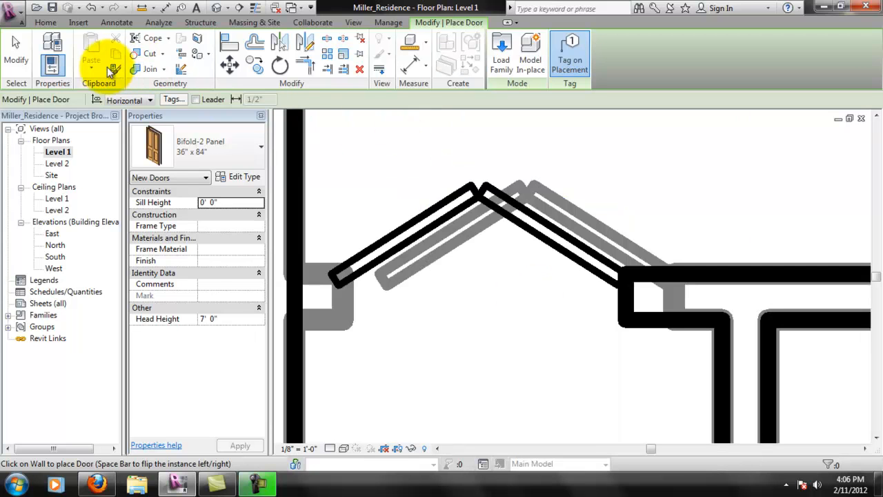
click(229, 43)
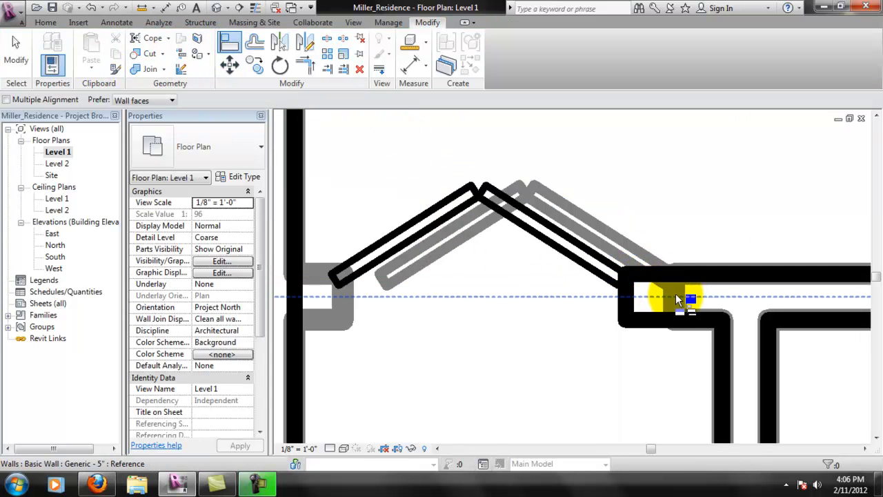
click(674, 290)
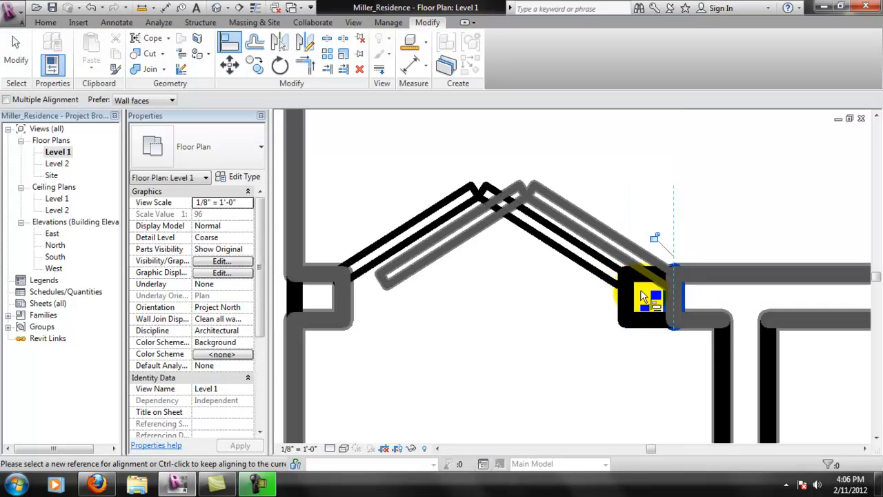
click(629, 295)
scroll(630, 297, down, 5)
key(Escape)
Measure the width of the traced bifold opening in the Master Bedroom closet wall beside the bathroom
middle_drag(728, 262, 555, 331)
scroll(552, 318, up, 2)
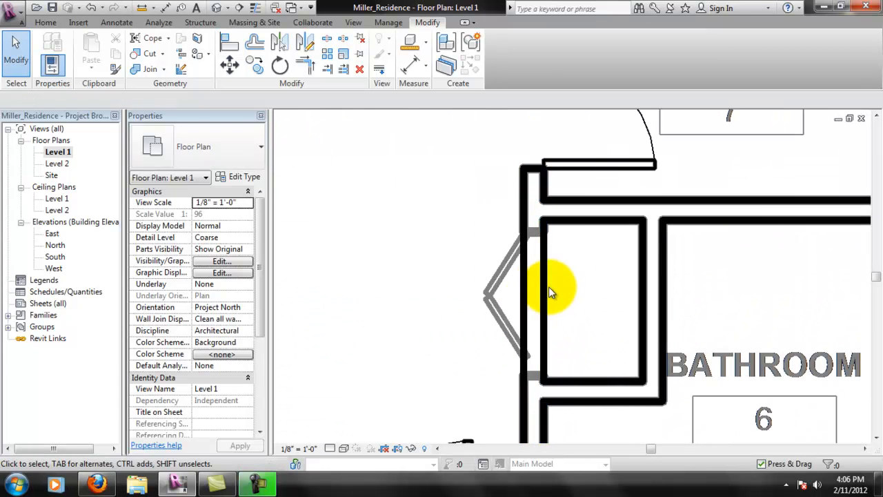
click(412, 63)
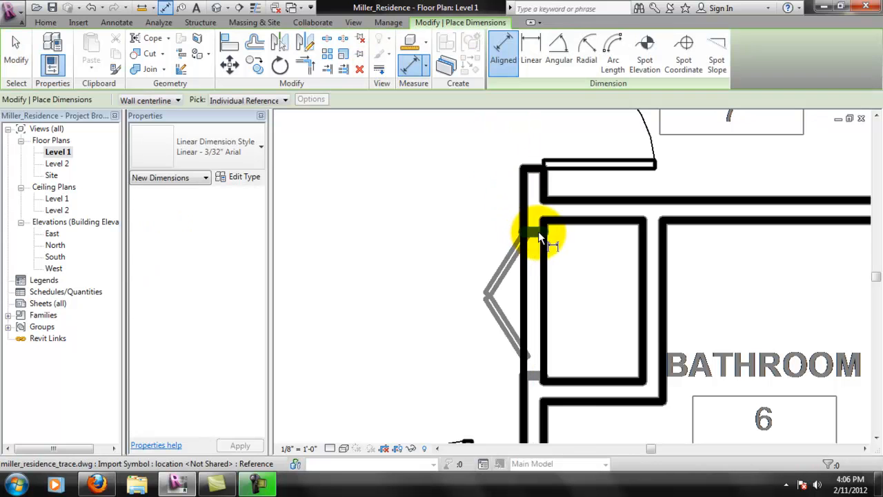
click(538, 231)
click(539, 373)
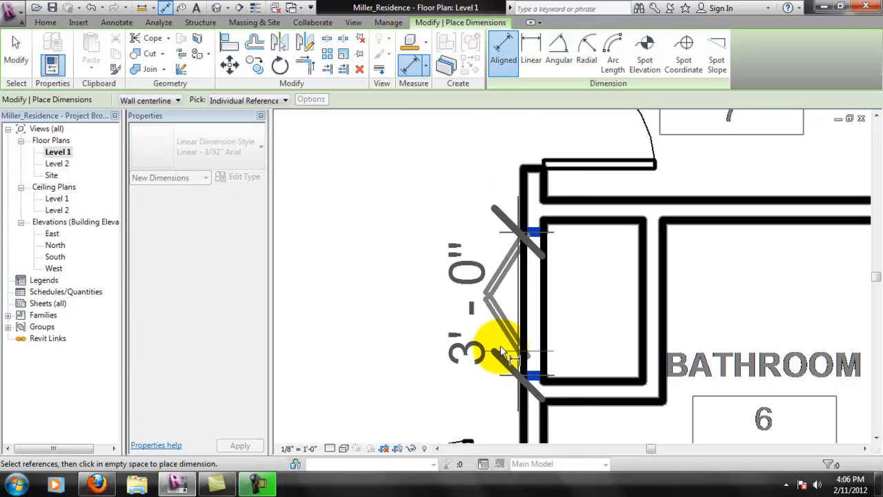
key(Escape)
Save the project and place a 36" x 84" Bifold-2 Panel door in the closet wall beside the bathroom, folding into the Master Bedroom
click(58, 23)
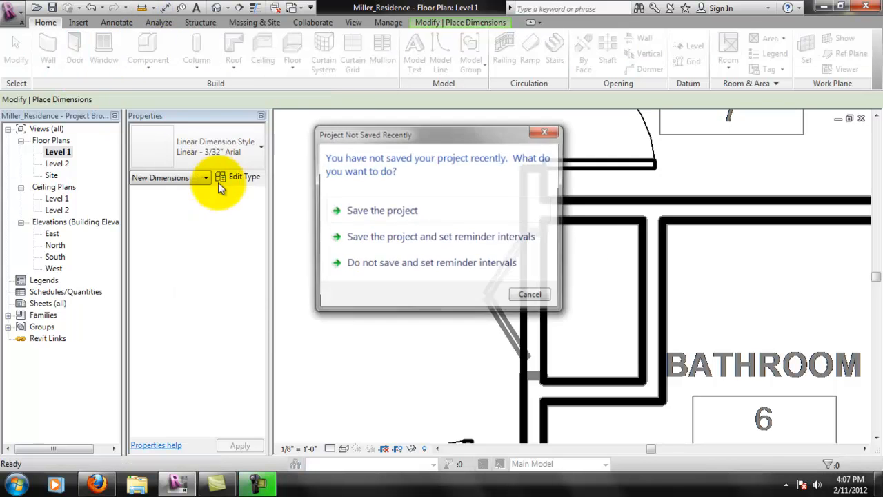
click(382, 210)
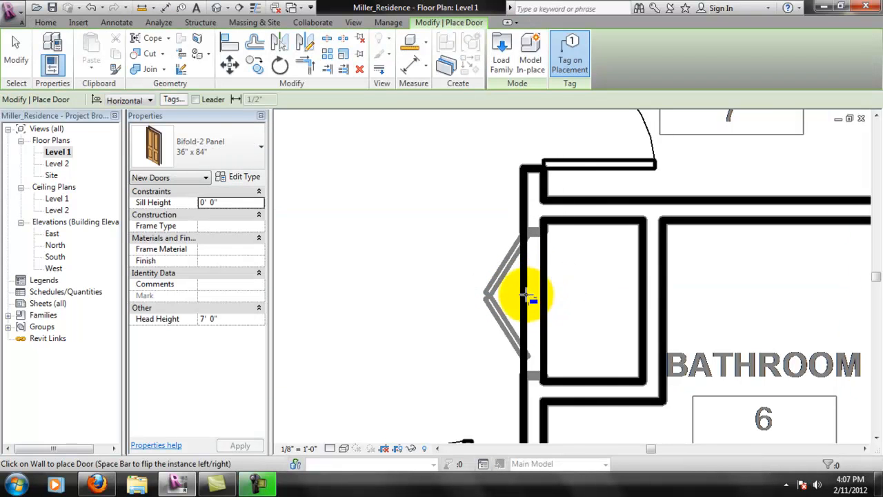
click(523, 293)
key(Escape)
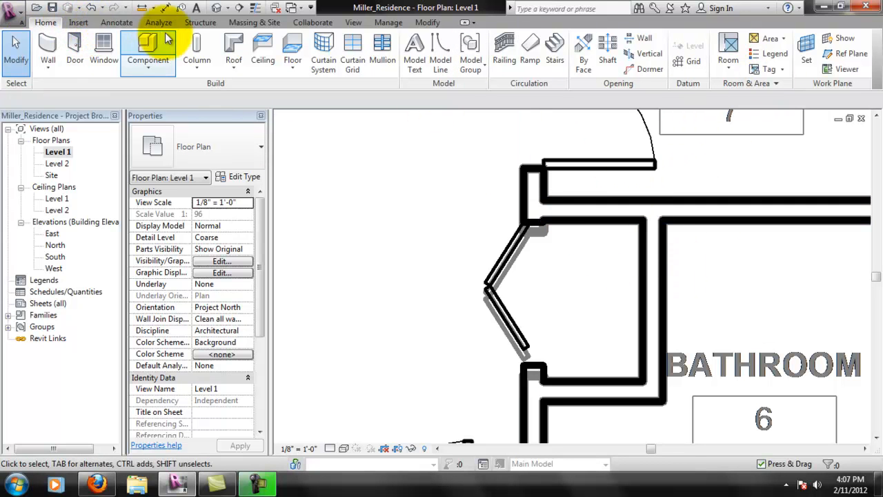
click(83, 23)
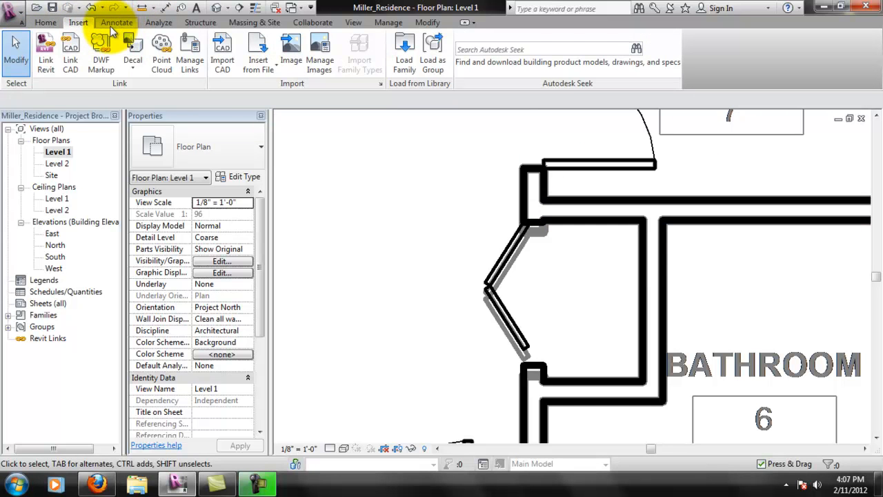
click(50, 26)
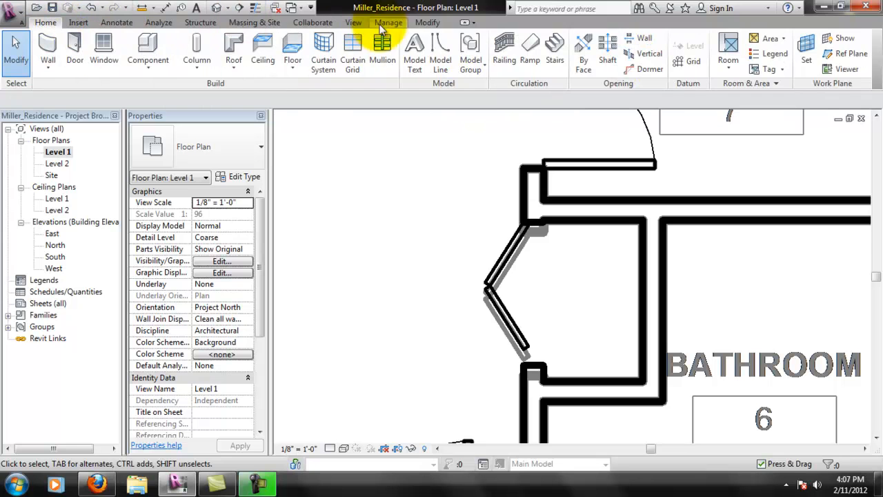
click(426, 22)
click(230, 43)
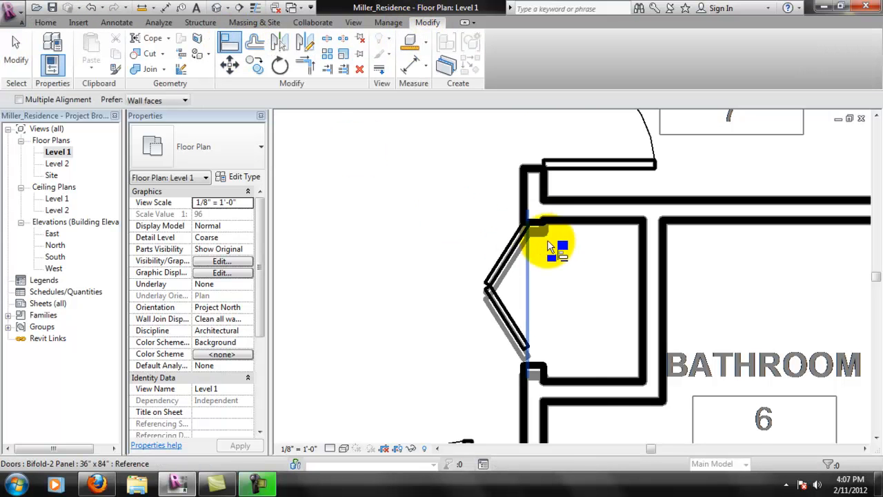
click(537, 232)
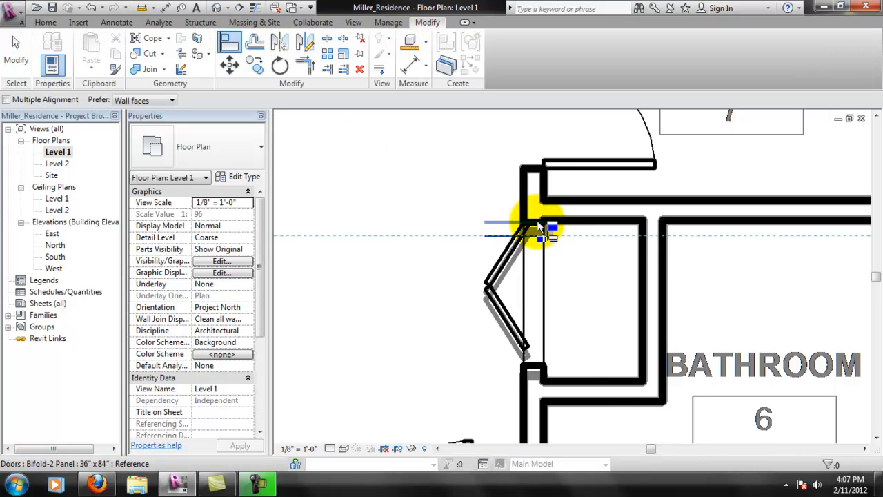
key(Escape)
key(Escape)
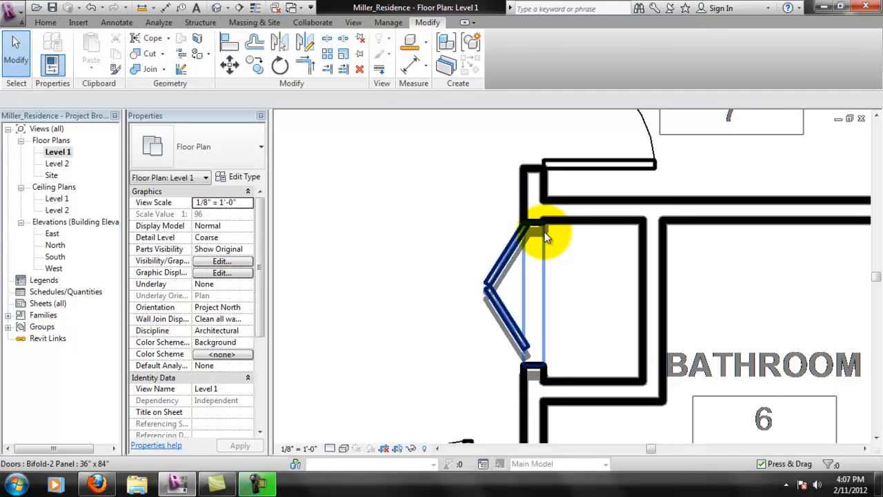
Align the upper jamb of the bifold door in the closet beside the bathroom with the traced opening edge
scroll(543, 230, up, 2)
click(232, 47)
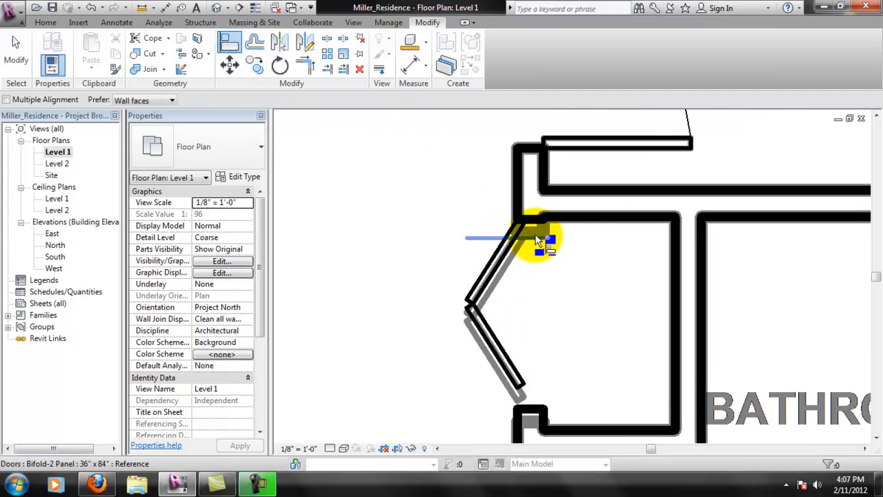
click(534, 219)
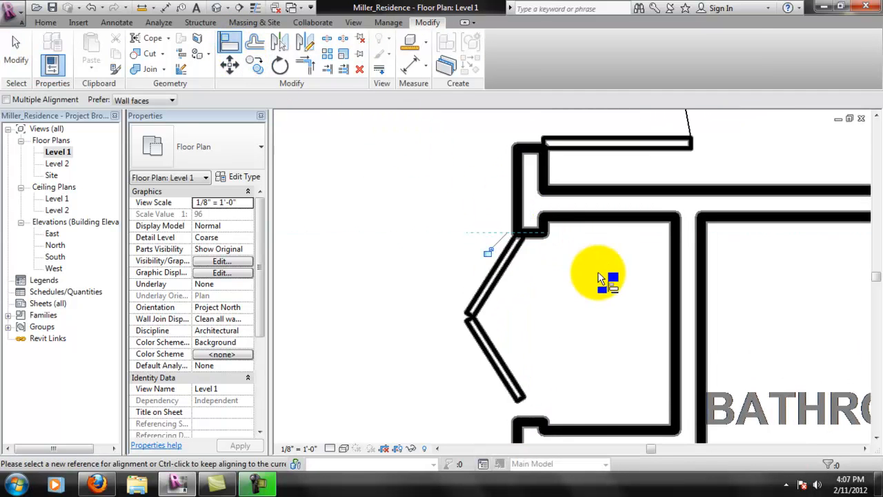
scroll(595, 275, down, 2)
key(Escape)
scroll(597, 251, down, 2)
middle_drag(672, 304, 561, 208)
scroll(617, 269, down, 3)
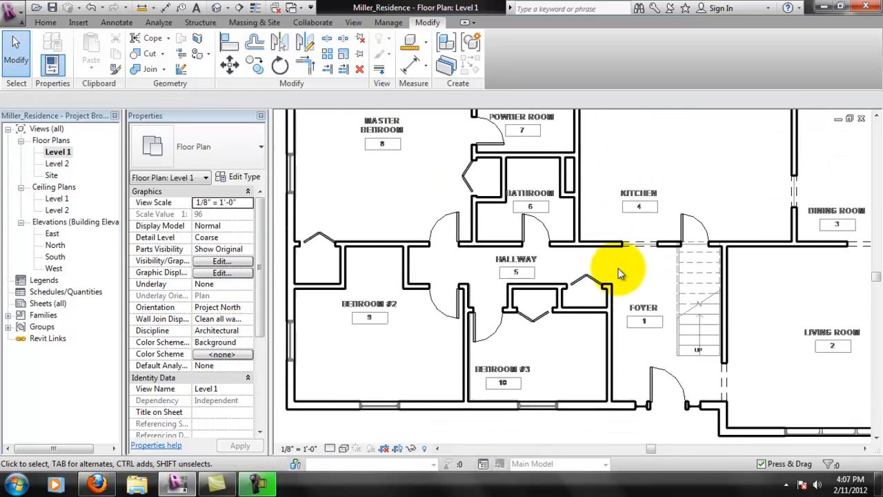
Look over the doors placed on Level 1 and examine the traced sliding door in the Dining Room's exterior wall
middle_drag(676, 252, 573, 304)
middle_drag(691, 266, 605, 291)
middle_drag(661, 300, 683, 283)
middle_drag(563, 236, 637, 244)
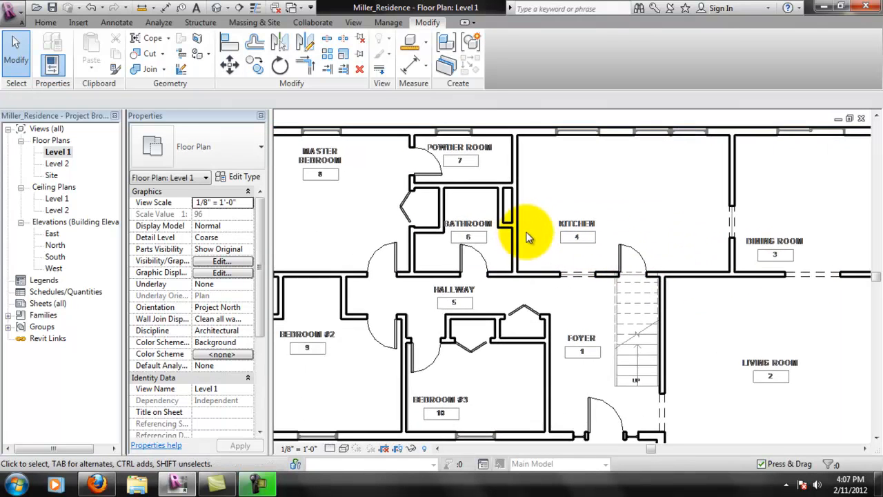
middle_drag(473, 337, 529, 324)
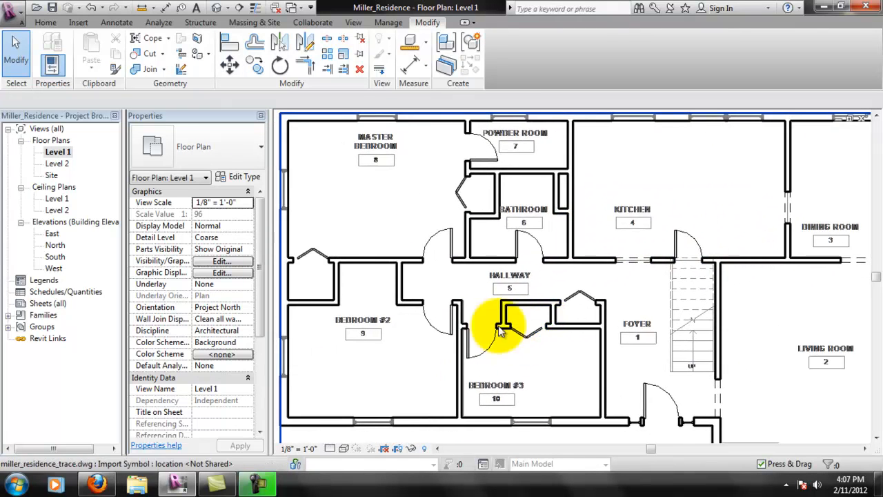
middle_drag(680, 245, 659, 272)
scroll(690, 187, up, 6)
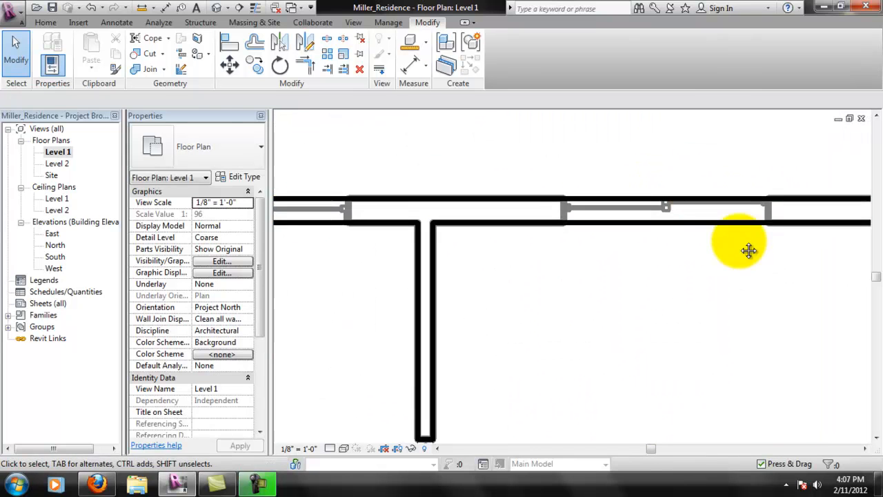
scroll(688, 306, up, 2)
middle_drag(673, 285, 621, 315)
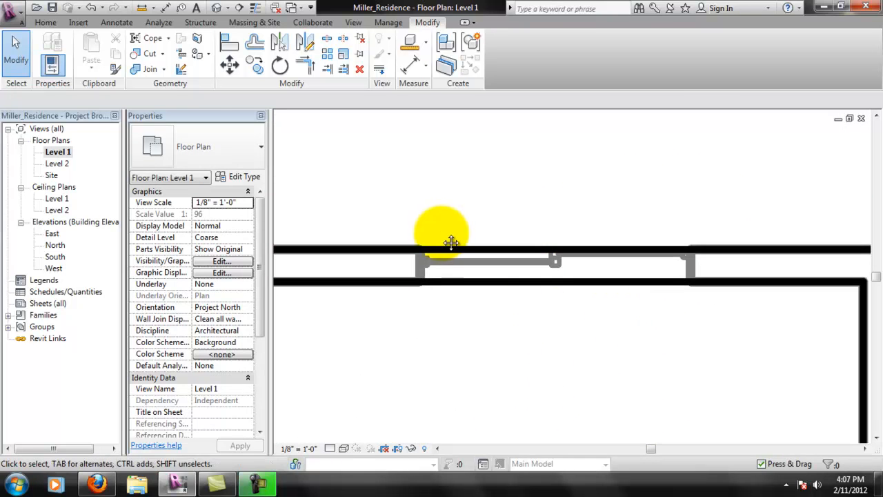
middle_drag(442, 232, 449, 252)
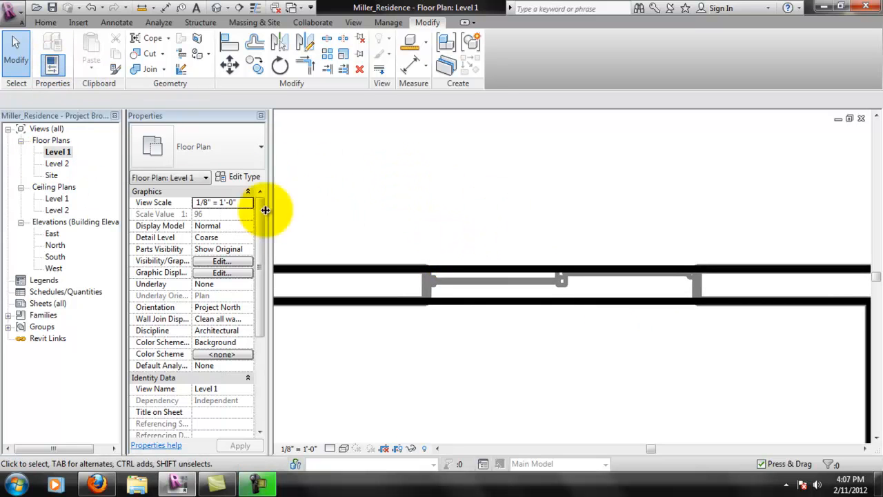
Start placing a door and browse the Doors library for a new family, previewing Double-Glass 1, Sliding-2 panel and Sliding-Closet
click(44, 25)
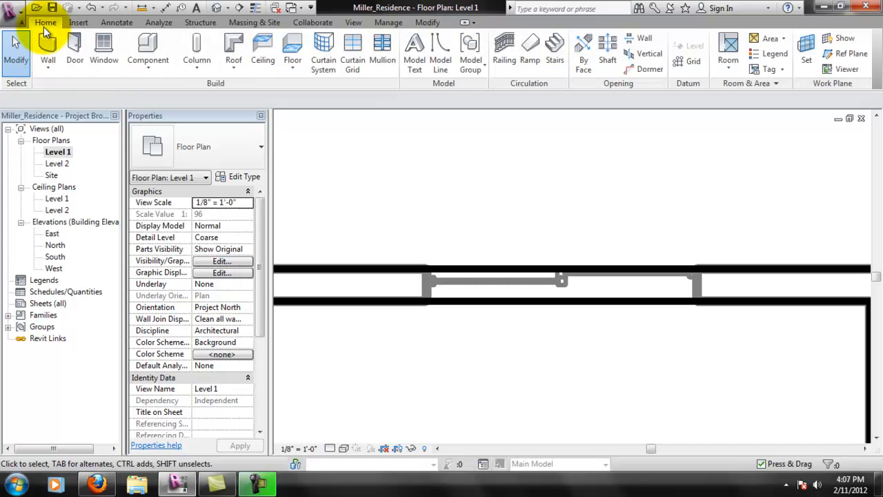
click(84, 52)
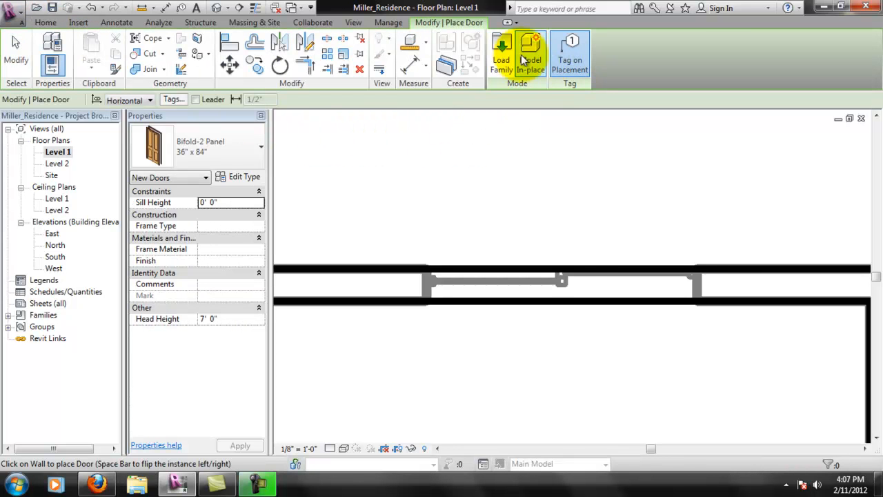
click(502, 52)
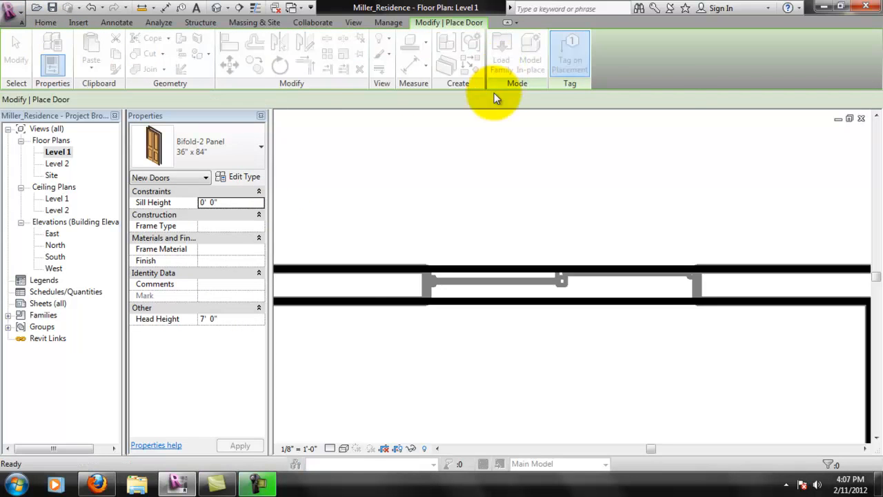
double_click(337, 210)
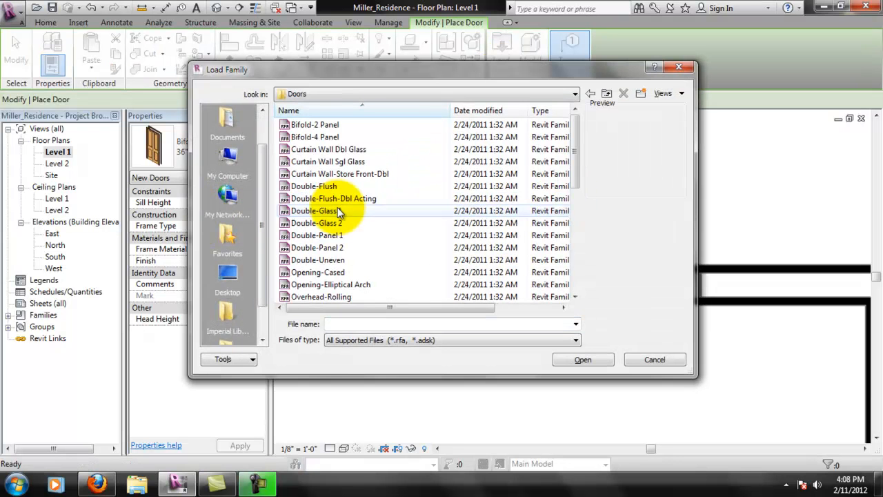
click(404, 214)
drag(575, 162, 572, 273)
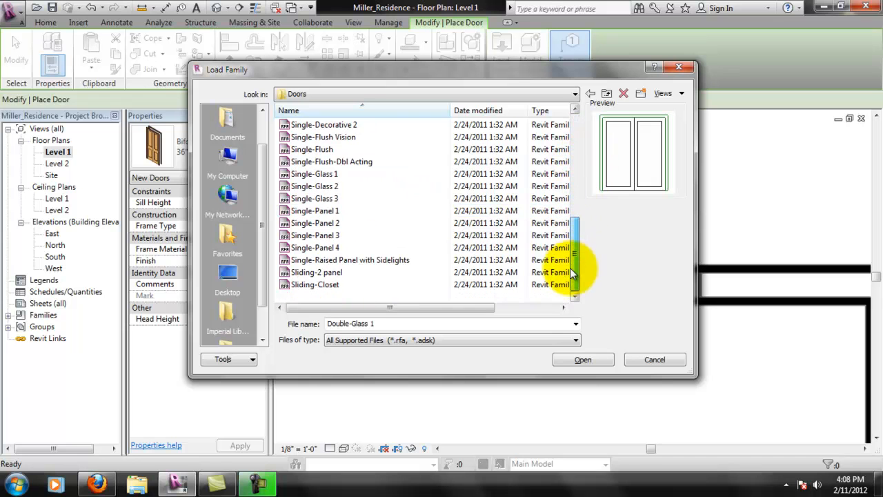
click(346, 276)
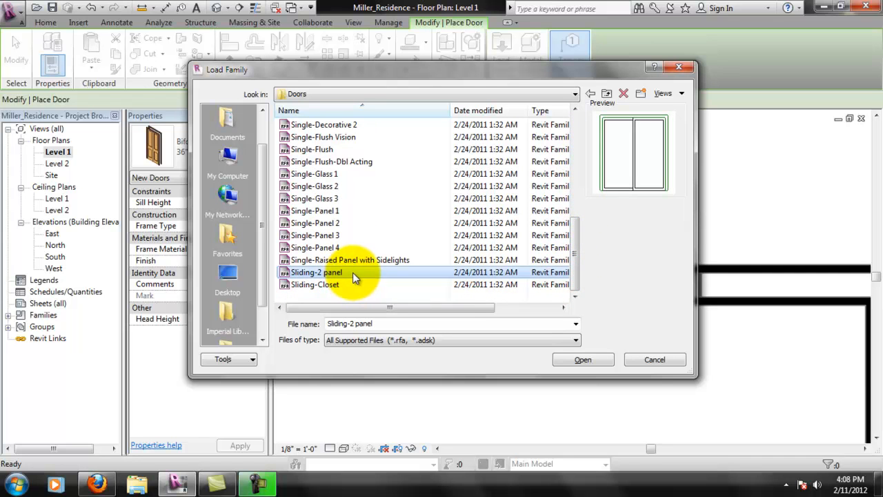
click(321, 283)
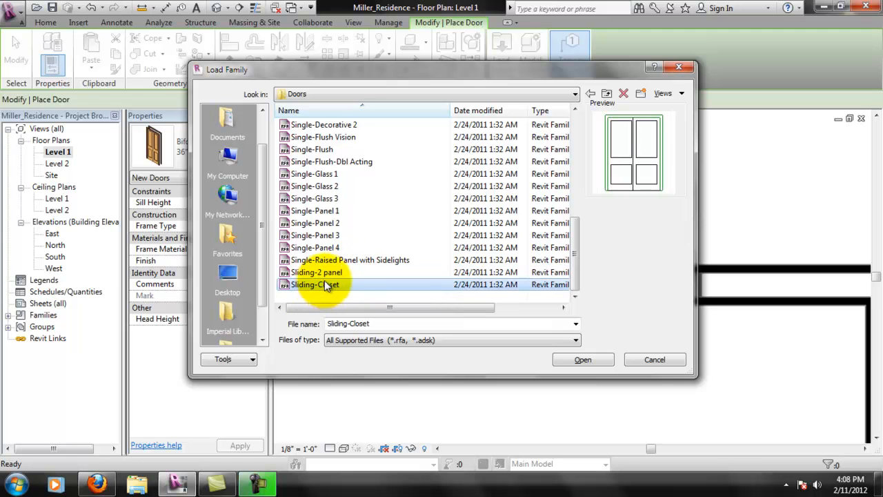
click(340, 275)
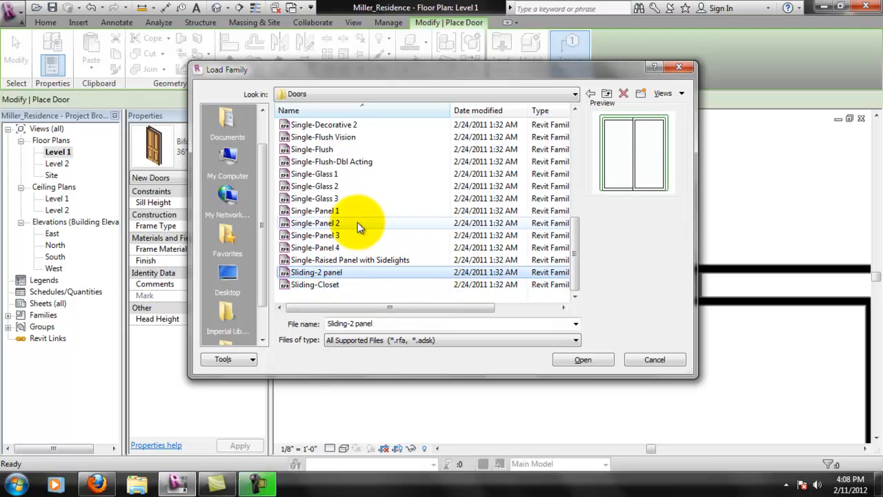
Compare the previews of the Double-Glass 2 and Double-Glass 1 door families
scroll(361, 222, up, 1)
scroll(345, 209, up, 2)
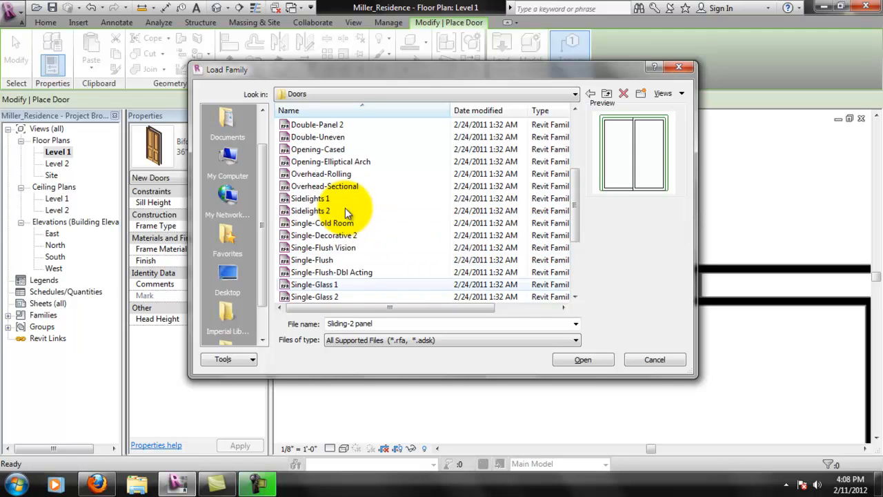
scroll(341, 207, up, 2)
click(340, 174)
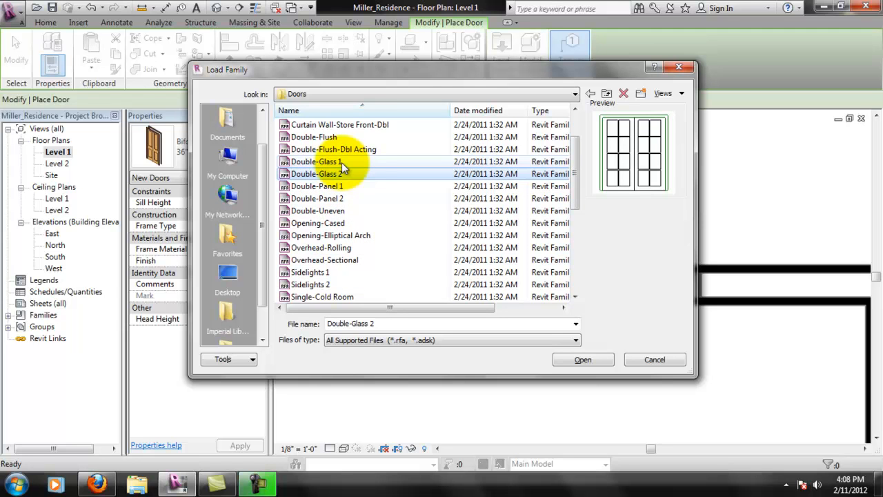
scroll(341, 164, up, 1)
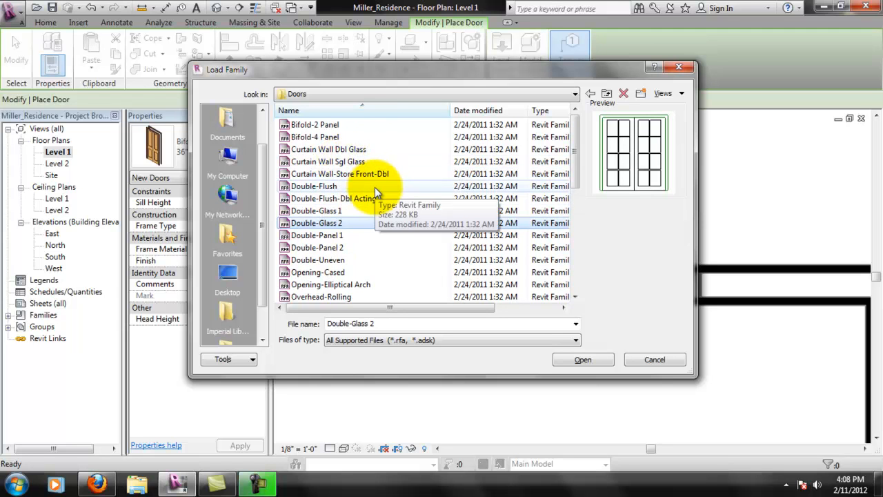
click(340, 213)
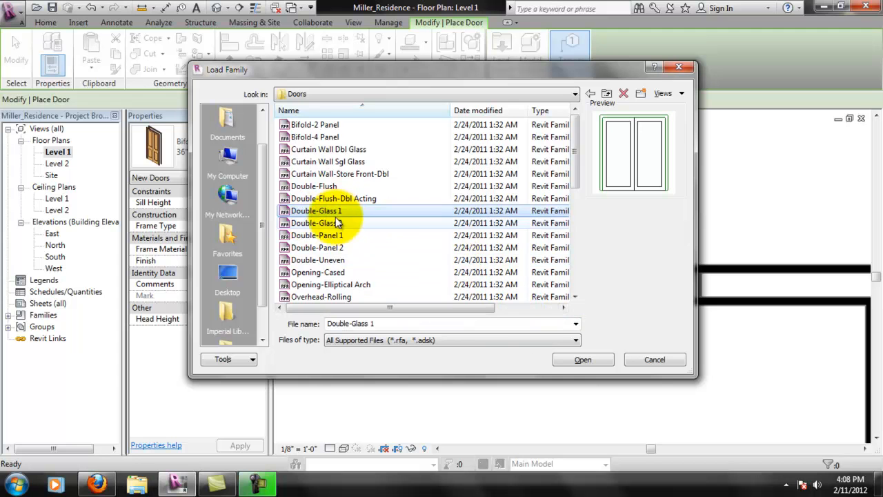
Load the Sliding-2 panel door family into the project
scroll(335, 226, down, 7)
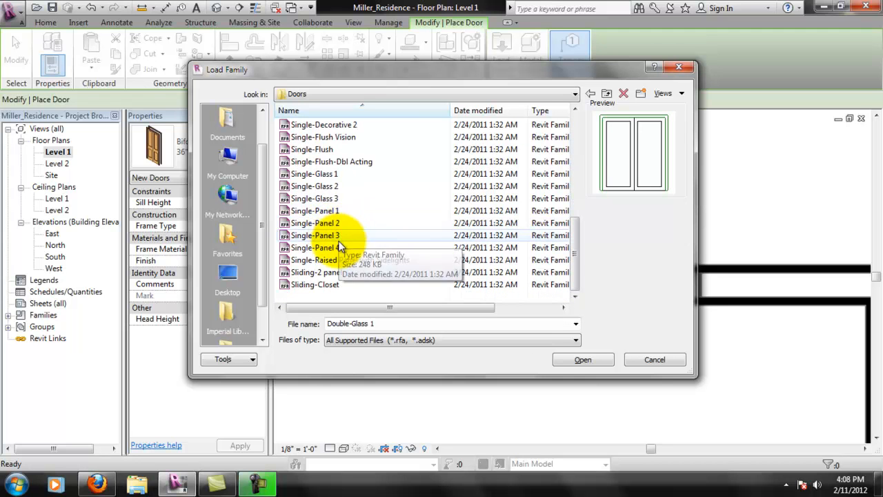
click(331, 273)
click(573, 360)
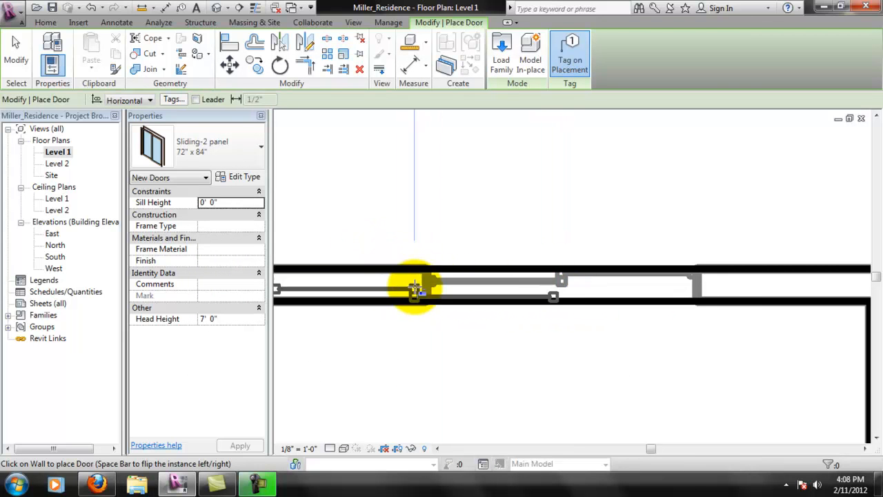
Place a 72" x 84" Sliding-2 panel door in the Dining Room's exterior wall and flip its facing to match the traced door
click(459, 288)
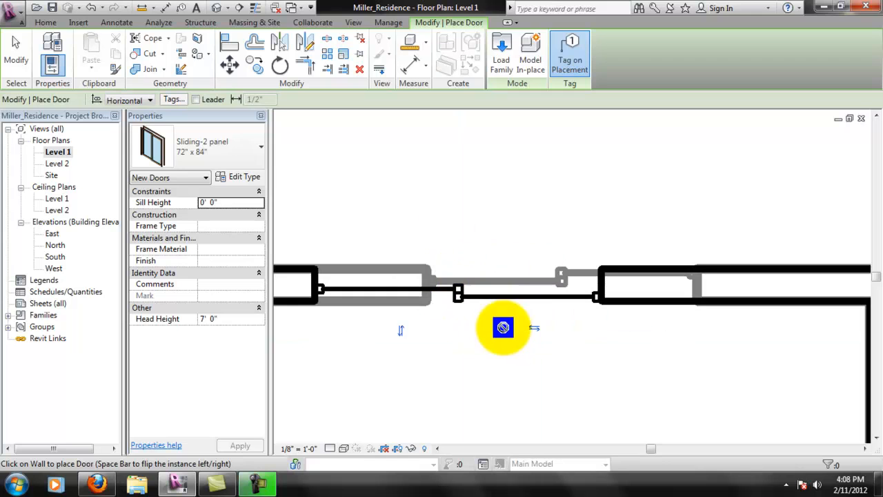
click(459, 294)
key(Escape)
key(Escape)
click(461, 295)
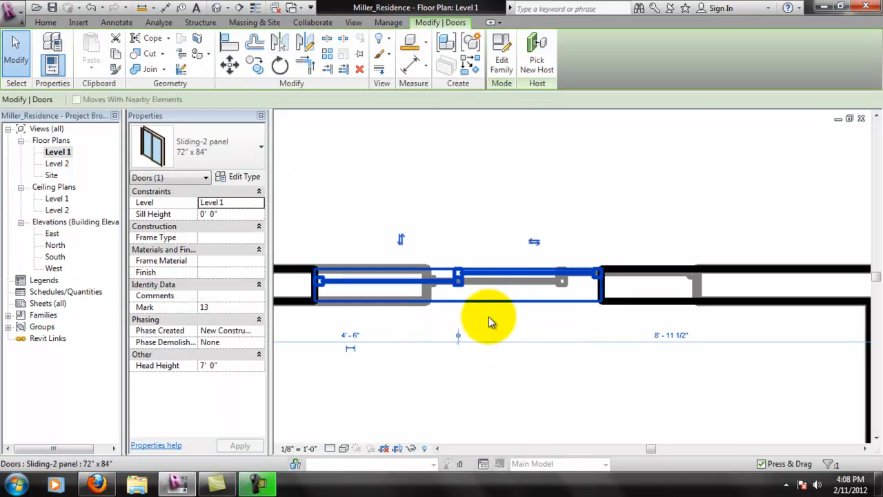
Align the right jamb of the Dining Room sliding door with the traced opening edge
click(231, 41)
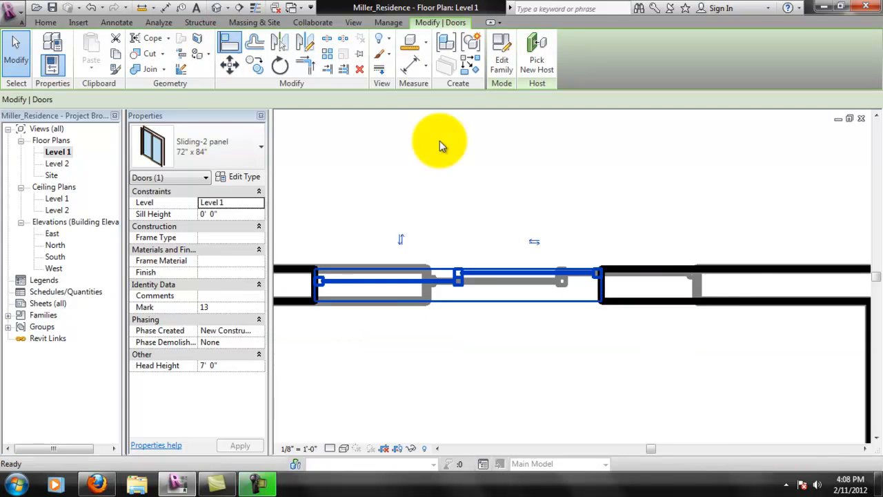
click(699, 288)
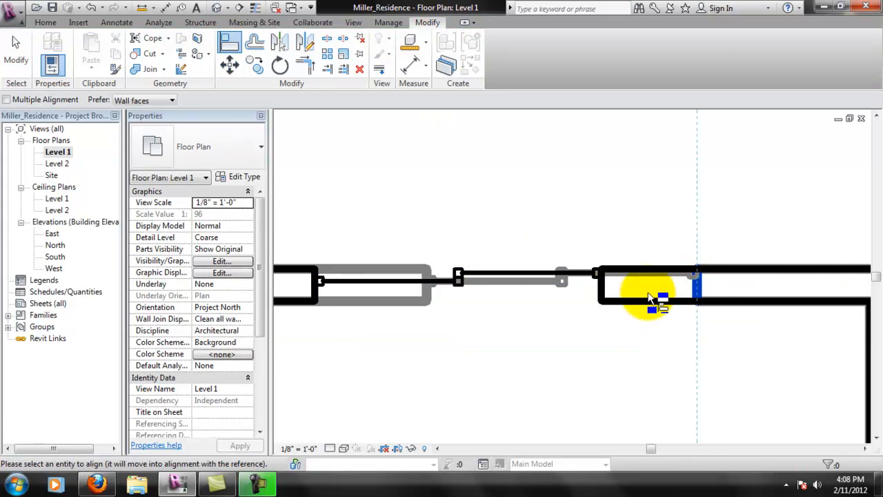
click(602, 289)
scroll(582, 344, down, 4)
scroll(583, 308, up, 7)
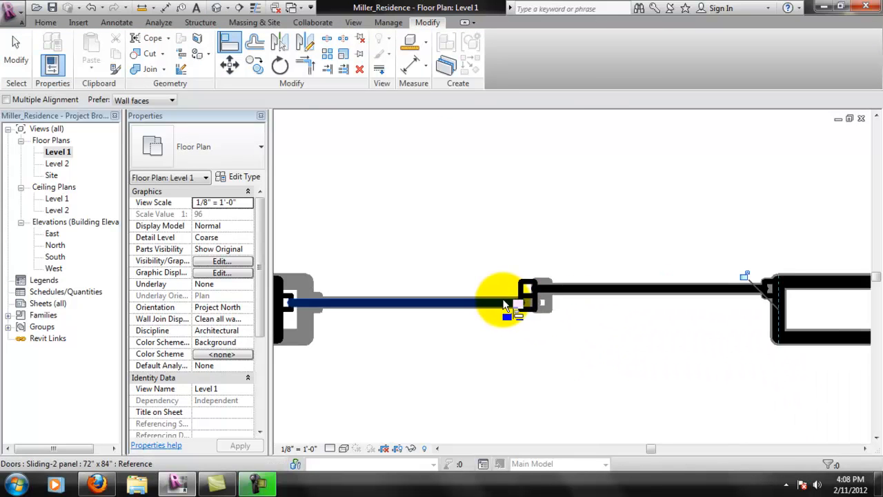
middle_drag(592, 320, 605, 322)
scroll(579, 331, down, 3)
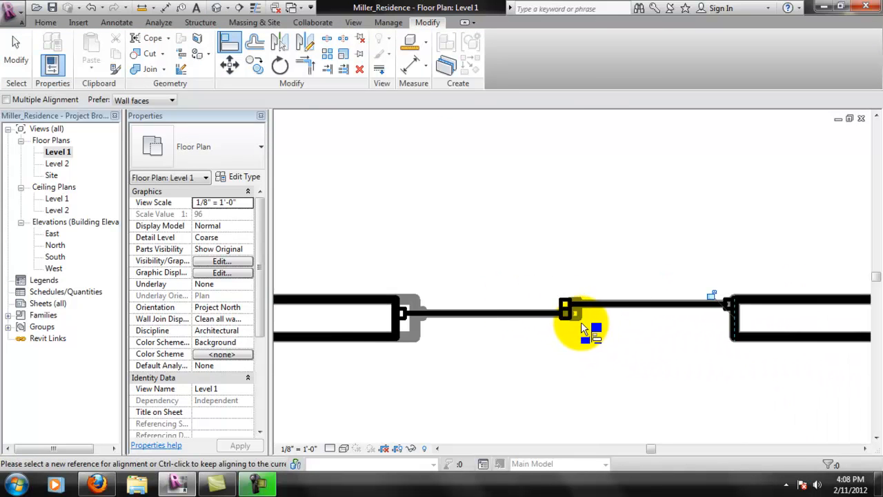
scroll(512, 340, up, 1)
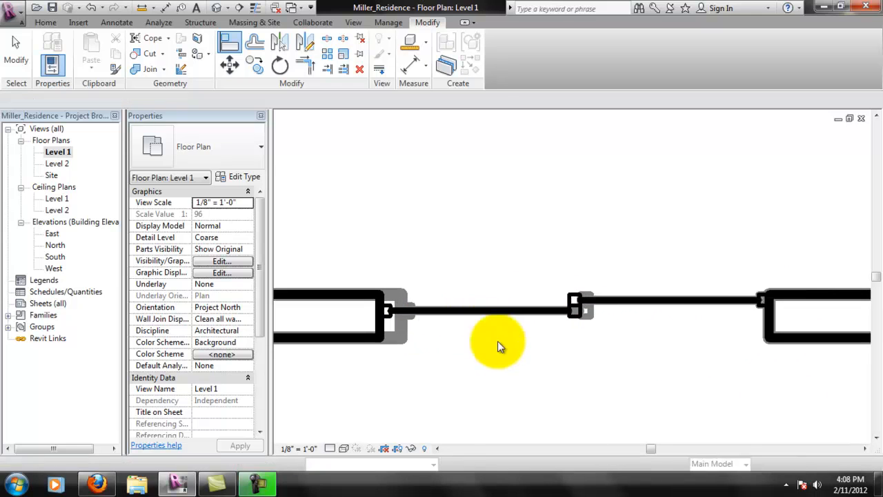
key(Escape)
key(Escape)
Measure the width of the traced sliding door opening in the Dining Room wall
click(415, 47)
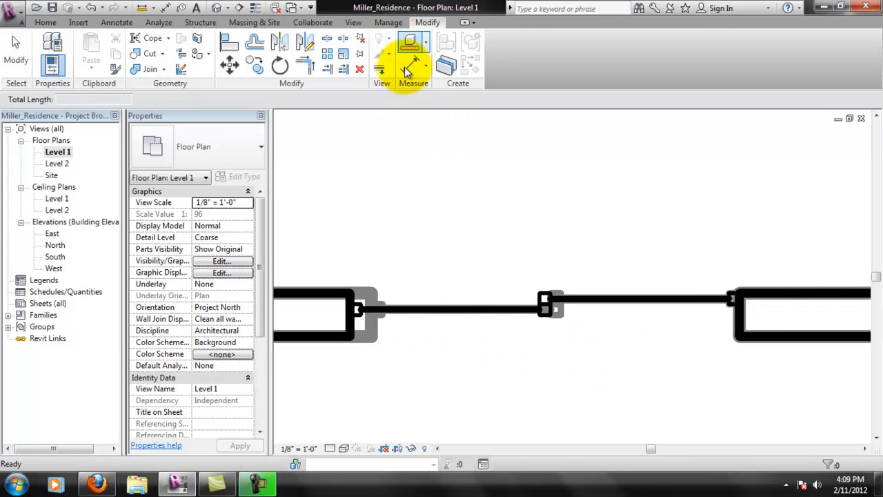
click(412, 63)
click(371, 319)
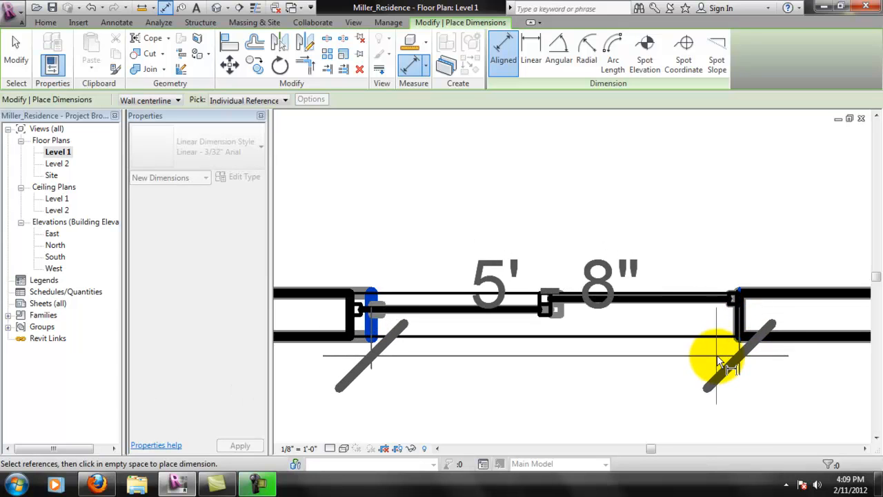
key(Escape)
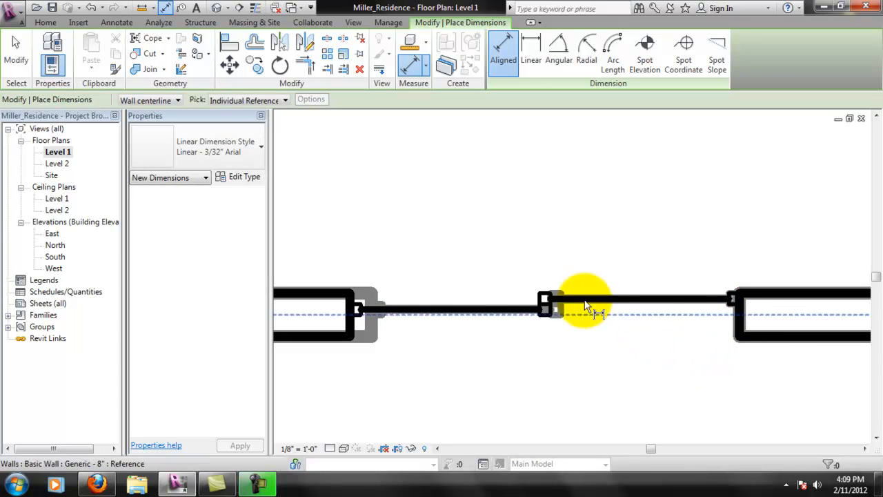
key(Escape)
Select the Dining Room sliding door and check the sizes available in its type properties
click(373, 285)
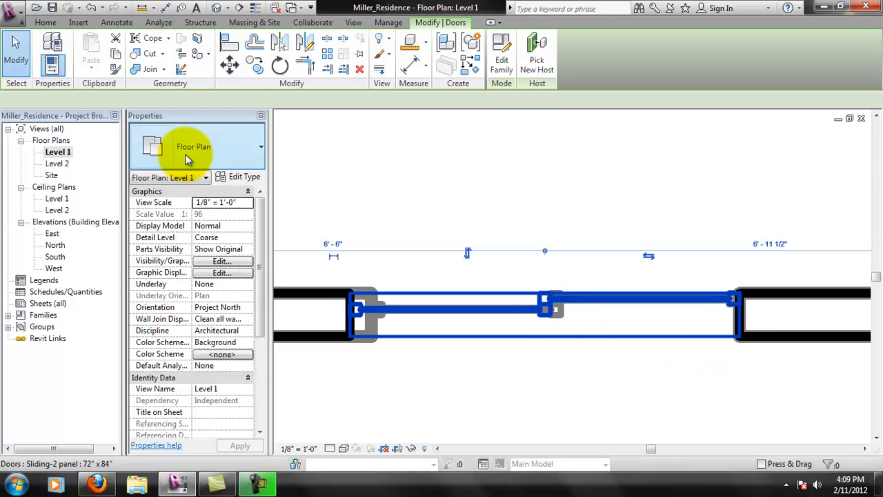
click(235, 178)
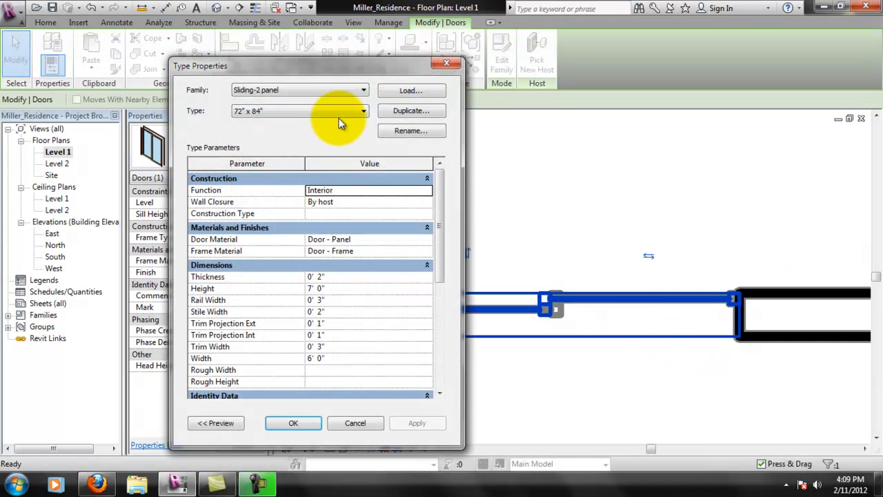
click(341, 111)
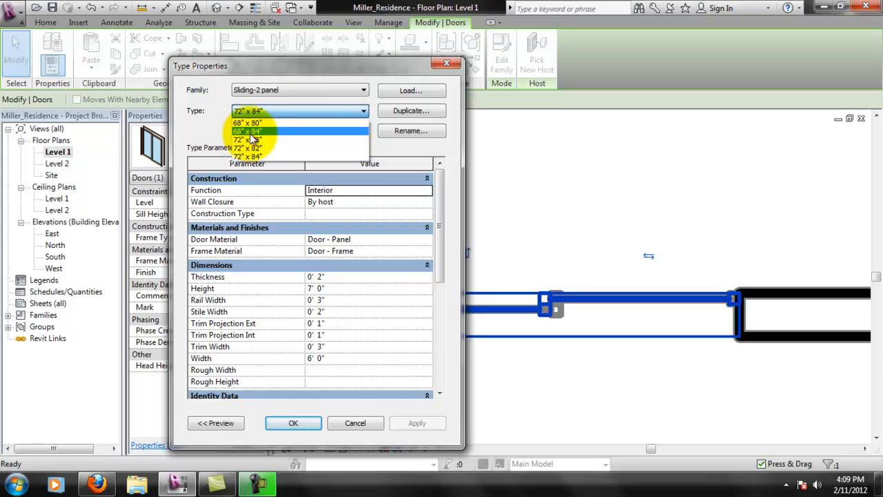
click(350, 425)
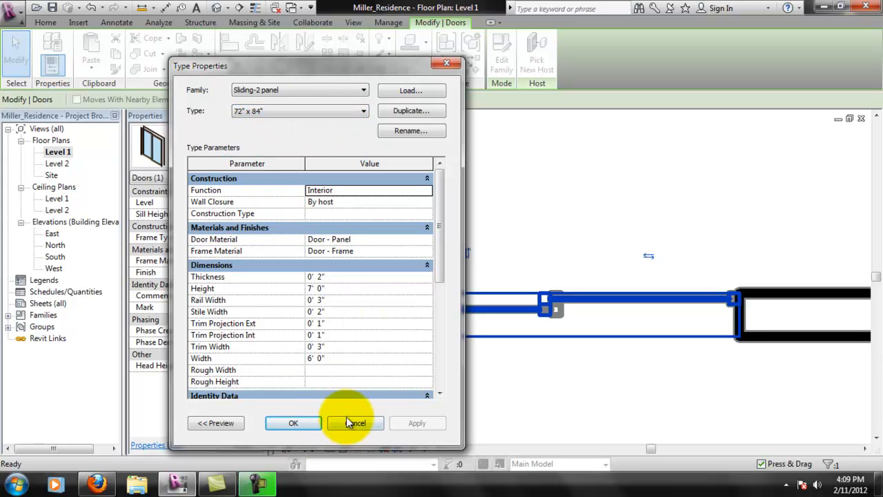
click(355, 424)
Change the Dining Room sliding door's type to Sliding-2 panel 68" x 84"
click(217, 149)
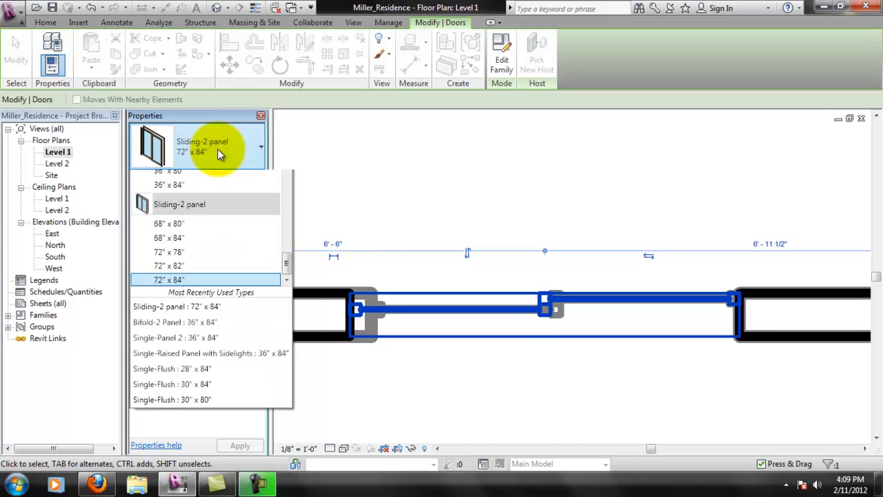
click(172, 248)
click(635, 398)
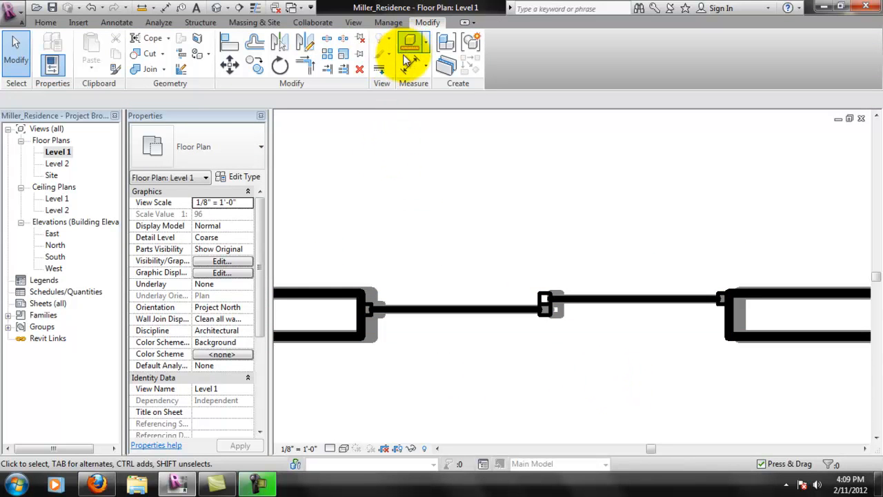
Align the left jamb of the resized Dining Room sliding door with the traced opening edge
click(230, 43)
click(370, 329)
click(365, 330)
key(Escape)
key(Escape)
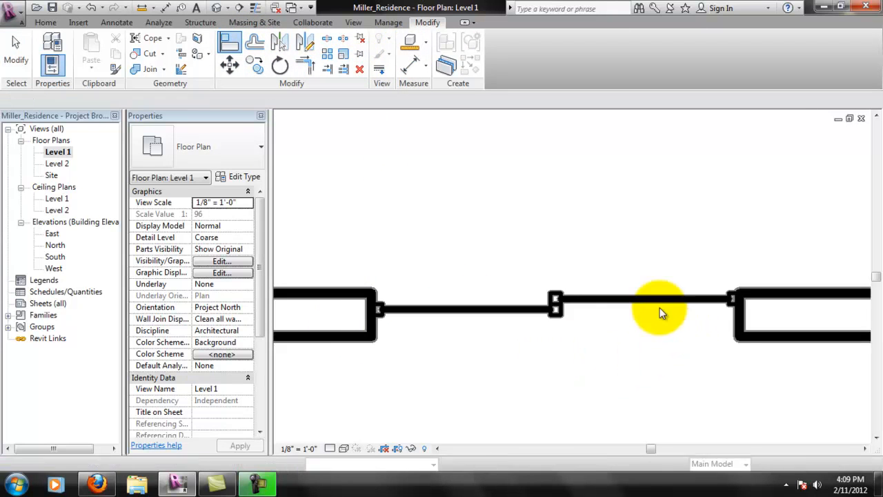
Examine the traced window openings along the exterior walls of the Kitchen, Powder Room and Master Bedroom
scroll(609, 320, down, 2)
scroll(605, 349, down, 1)
middle_drag(572, 395, 587, 250)
scroll(550, 237, down, 1)
scroll(527, 321, down, 1)
middle_drag(488, 234, 527, 220)
middle_drag(406, 315, 580, 232)
middle_drag(449, 184, 539, 215)
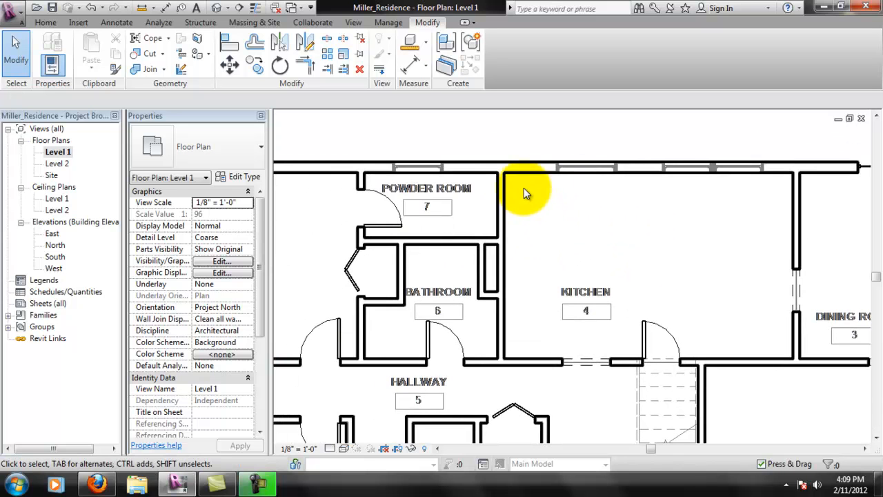
scroll(508, 261, down, 1)
scroll(529, 265, down, 1)
middle_drag(529, 267, 660, 275)
scroll(416, 297, up, 4)
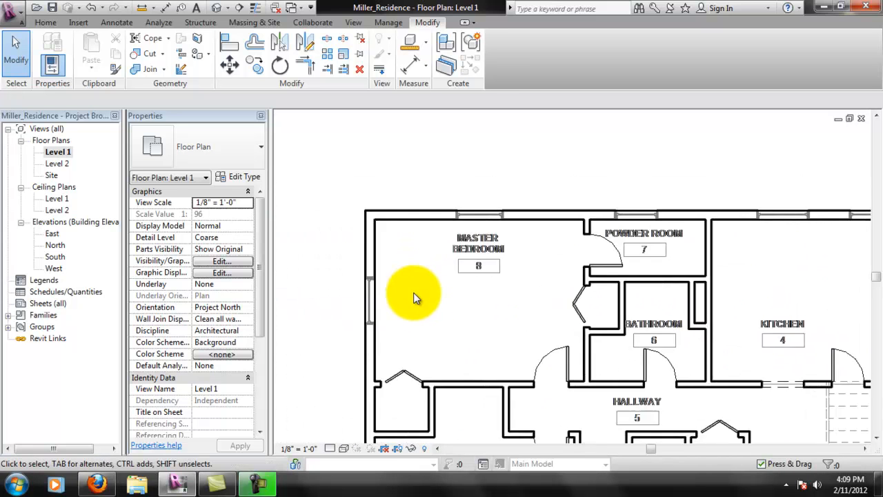
middle_drag(465, 319, 467, 300)
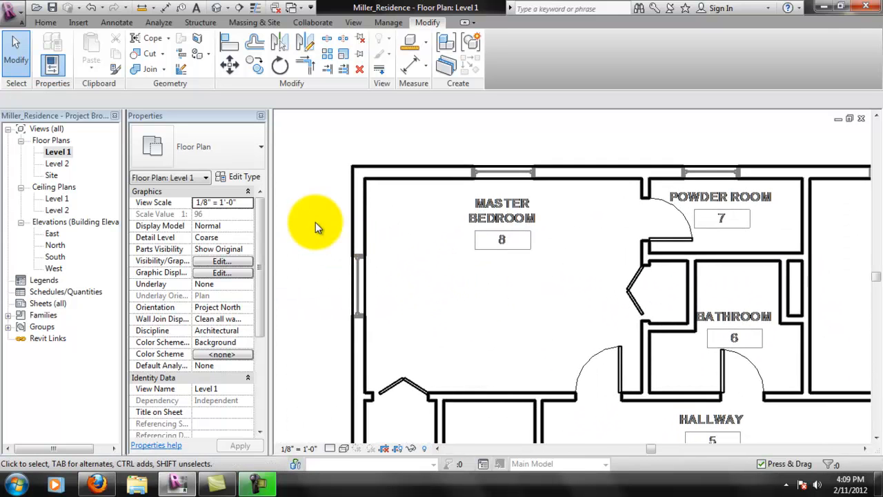
middle_drag(512, 256, 500, 224)
middle_drag(436, 240, 498, 294)
Start the Window command and check which window families and sizes are already loaded in the project
click(53, 27)
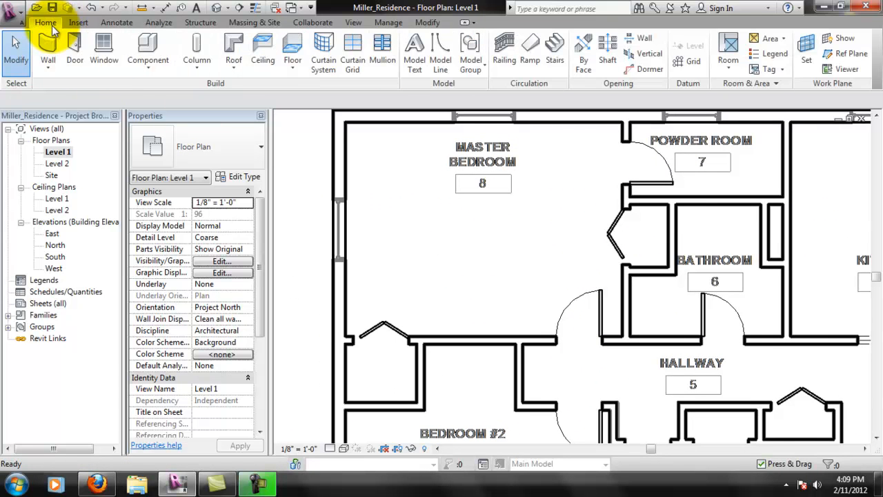
click(103, 49)
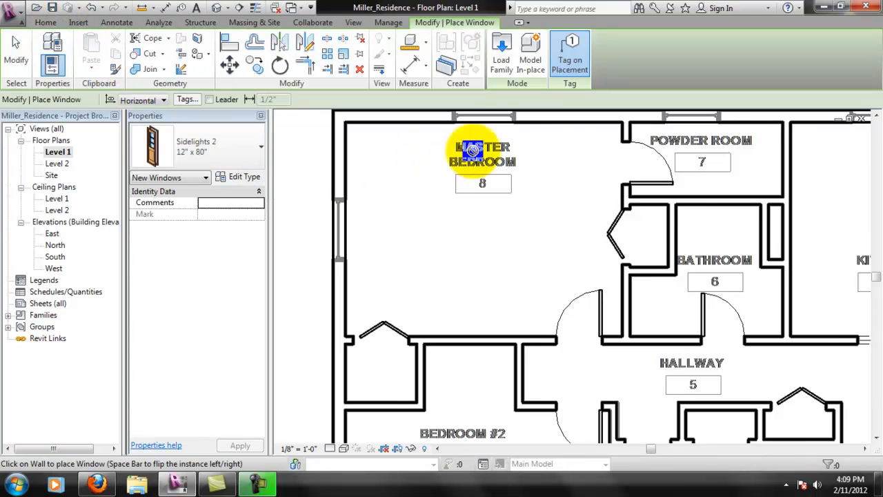
middle_drag(479, 132, 508, 205)
scroll(515, 191, up, 2)
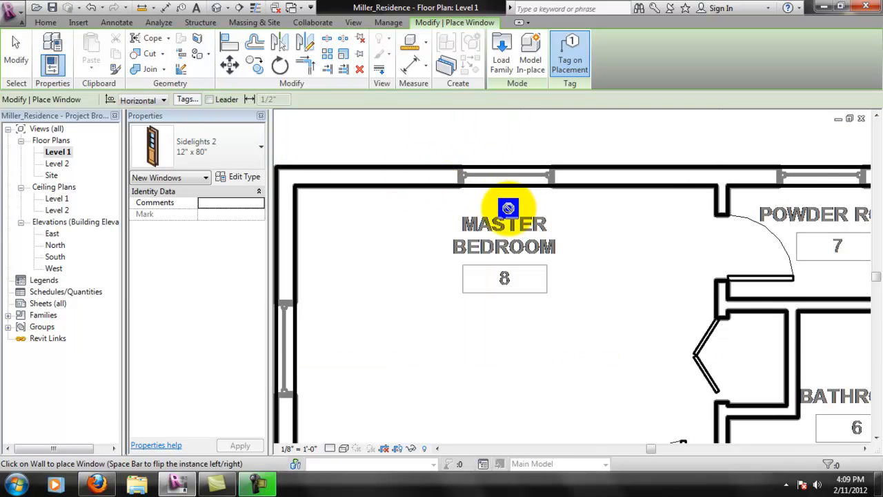
scroll(511, 205, down, 2)
scroll(511, 204, down, 2)
middle_drag(560, 258, 559, 207)
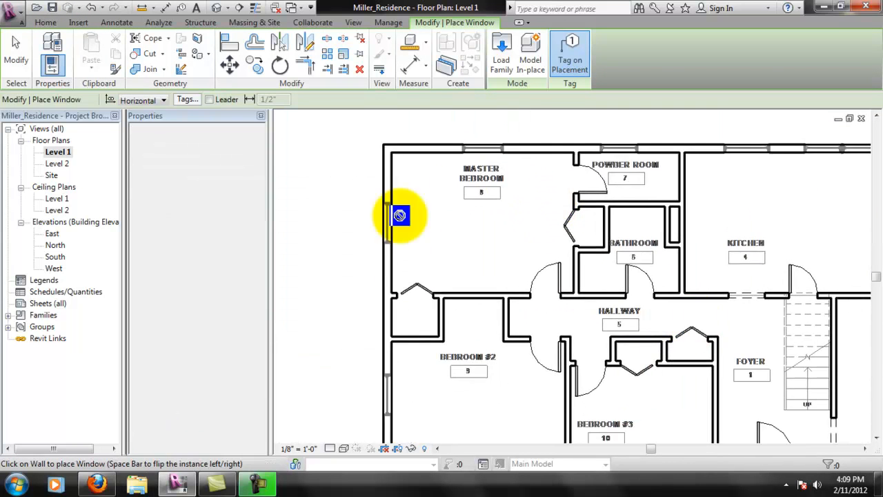
scroll(529, 142, up, 4)
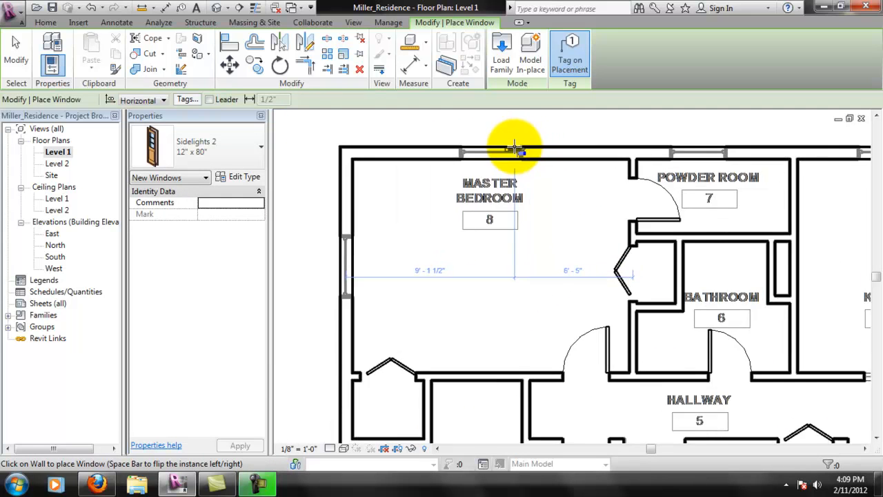
scroll(487, 152, up, 1)
click(225, 160)
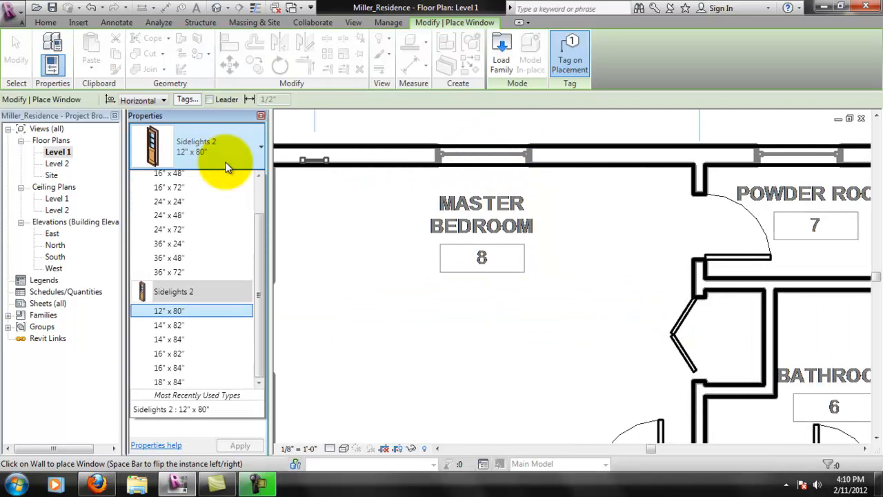
drag(258, 261, 257, 180)
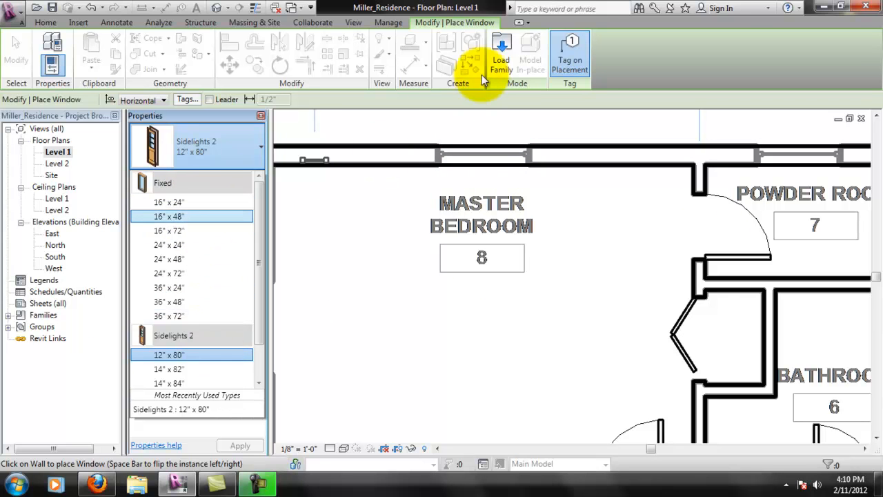
Open the Windows folder of the US Imperial family library and preview the casement, awning and archtop families
click(511, 60)
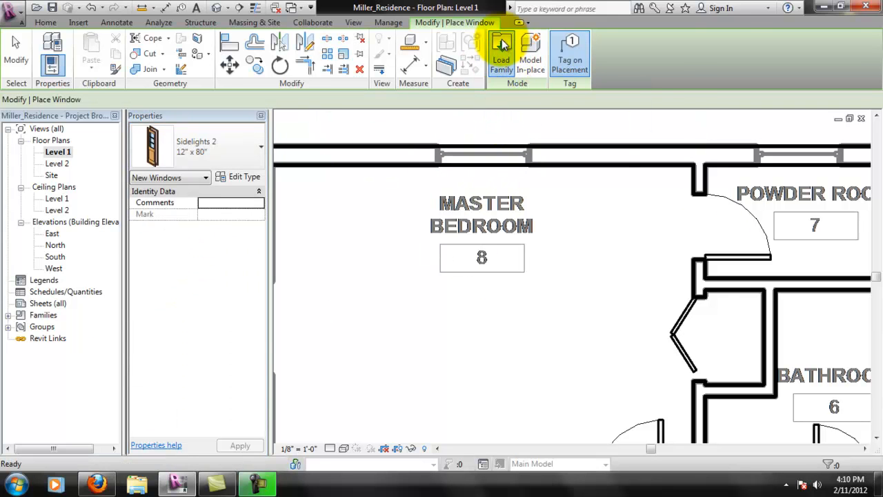
click(508, 49)
drag(576, 181, 577, 276)
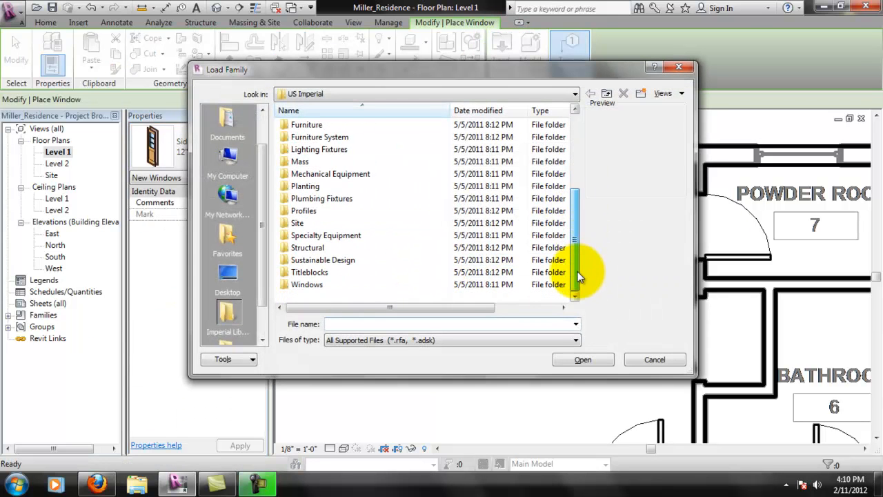
double_click(319, 284)
click(342, 173)
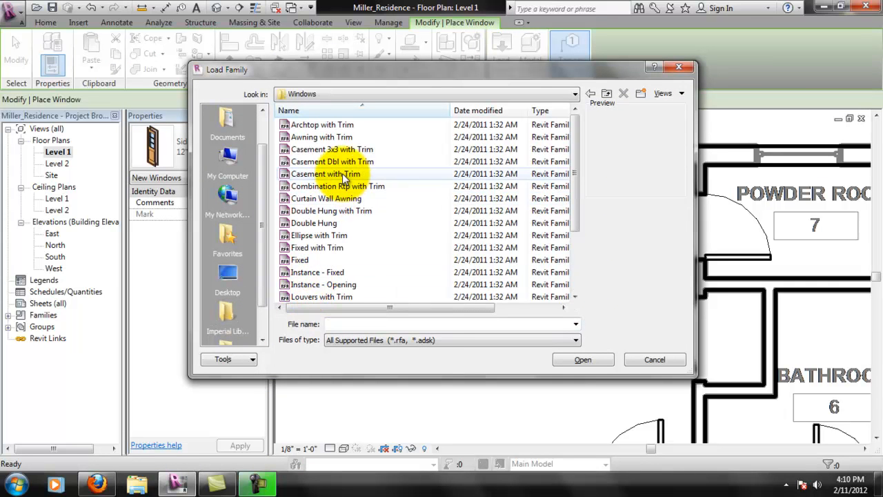
click(333, 160)
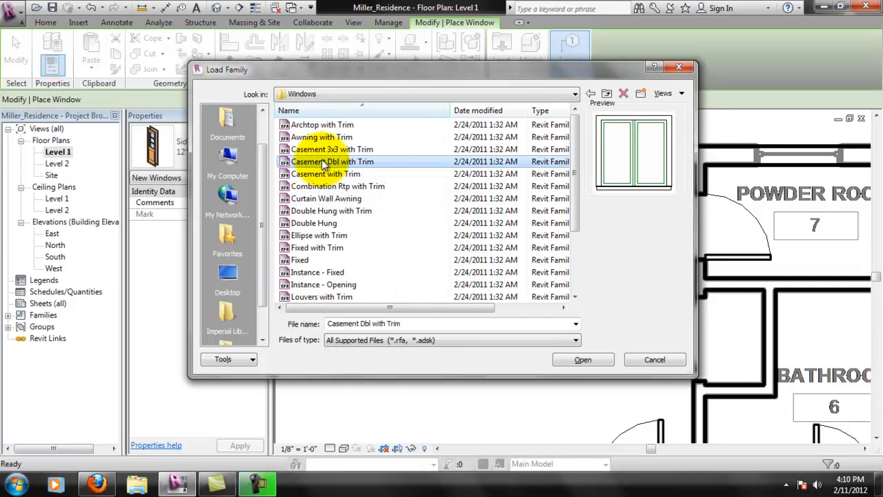
click(331, 149)
click(326, 137)
click(324, 125)
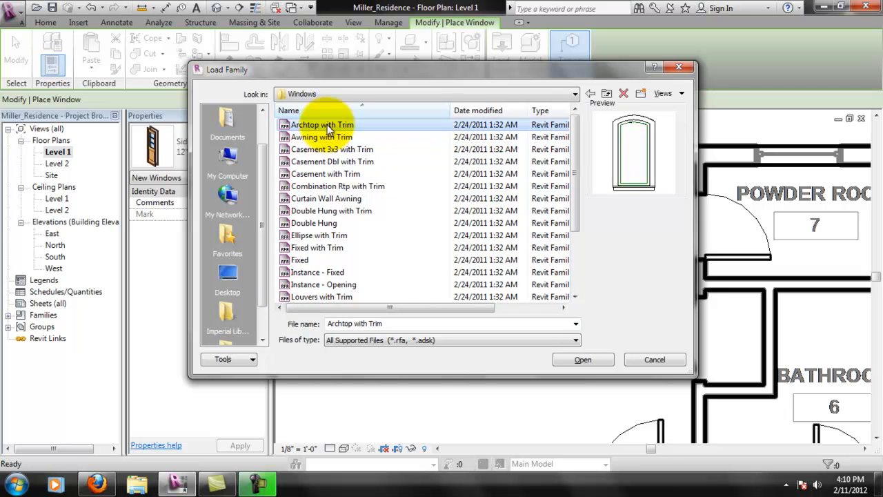
Compare the Double Hung families with and without trim, and load Double Hung with Trim
click(335, 209)
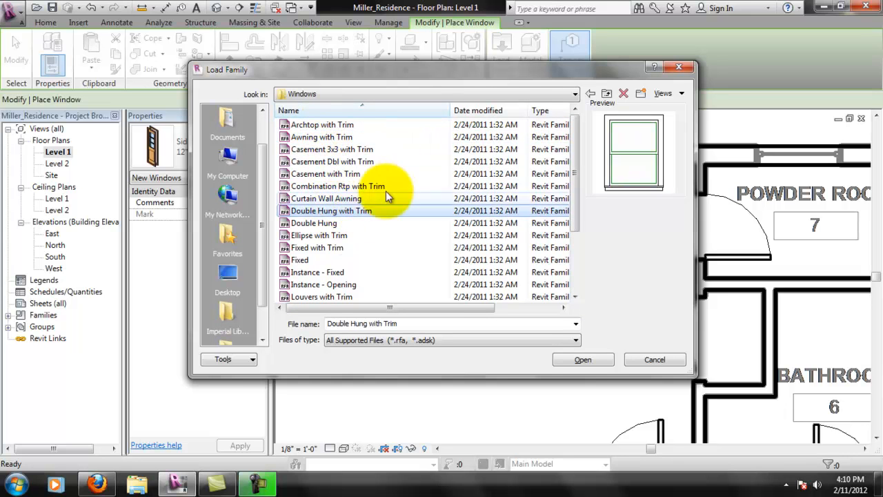
click(332, 223)
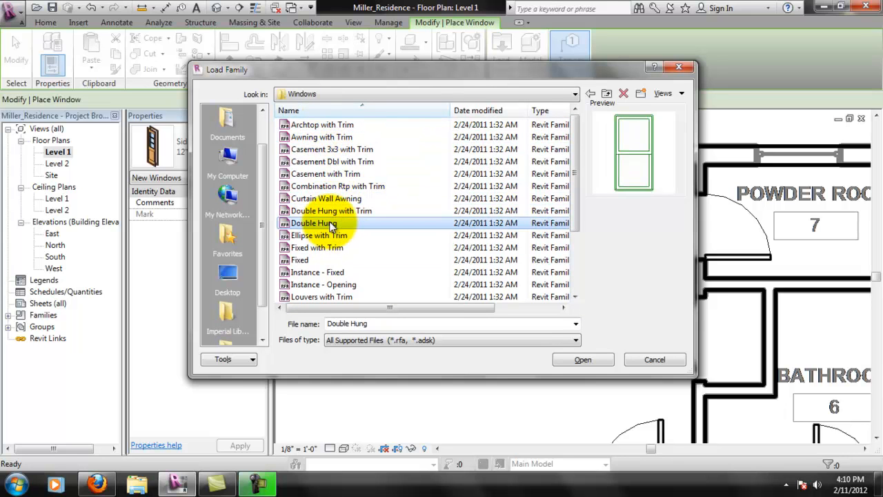
click(351, 214)
click(340, 224)
click(348, 212)
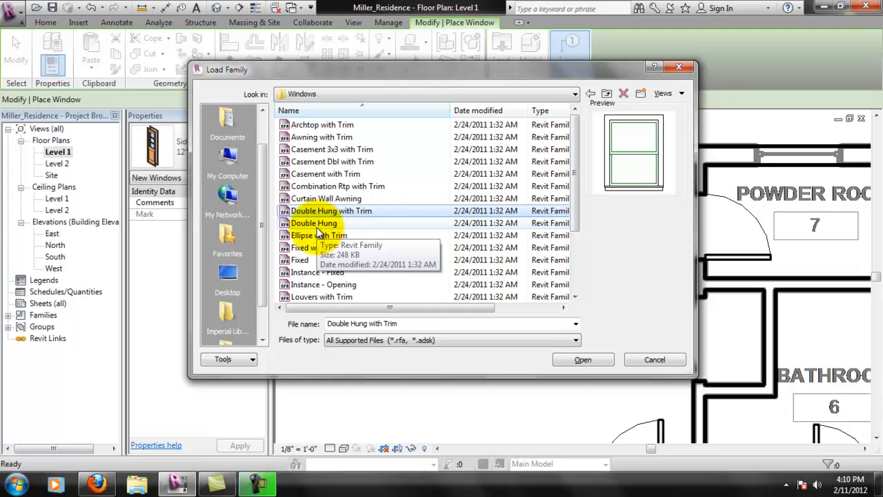
click(601, 363)
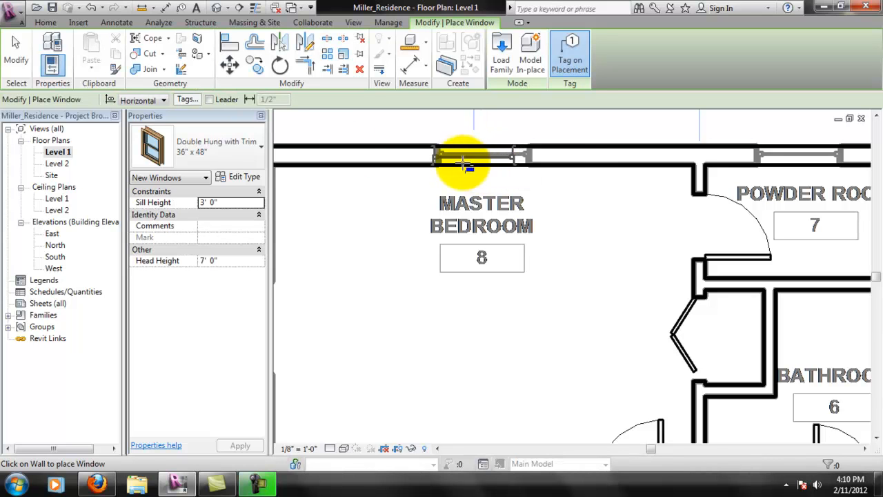
Review the Double Hung with Trim sizes and compare the 36" x 48" type with the traced Master Bedroom window
click(230, 156)
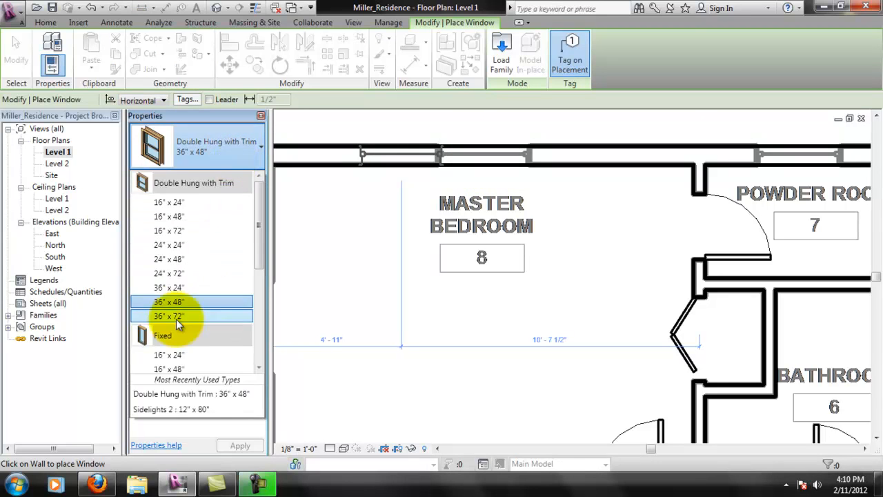
click(181, 301)
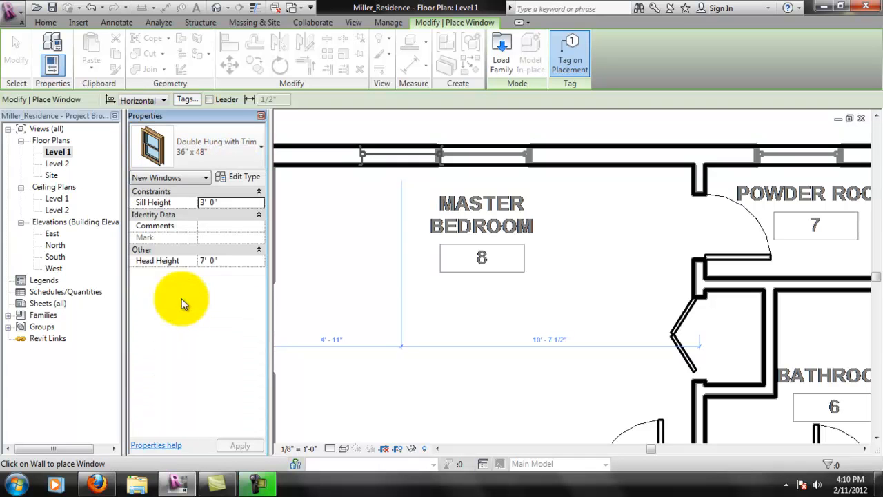
click(488, 156)
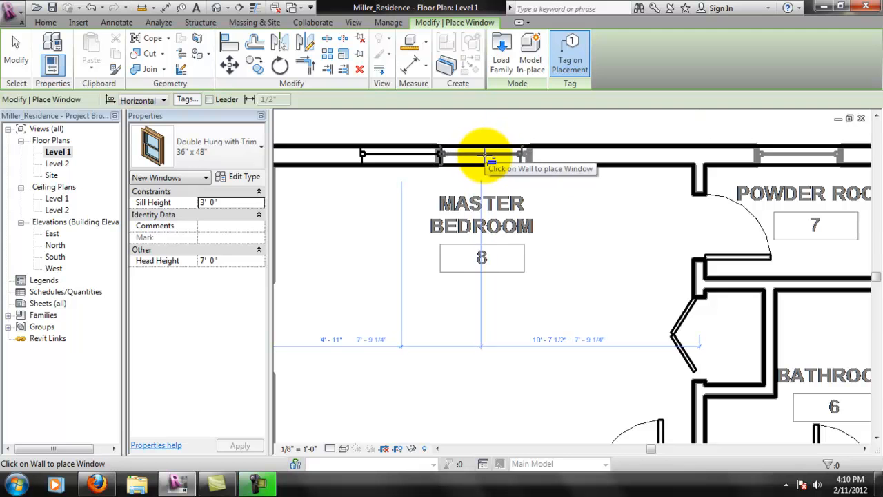
click(252, 164)
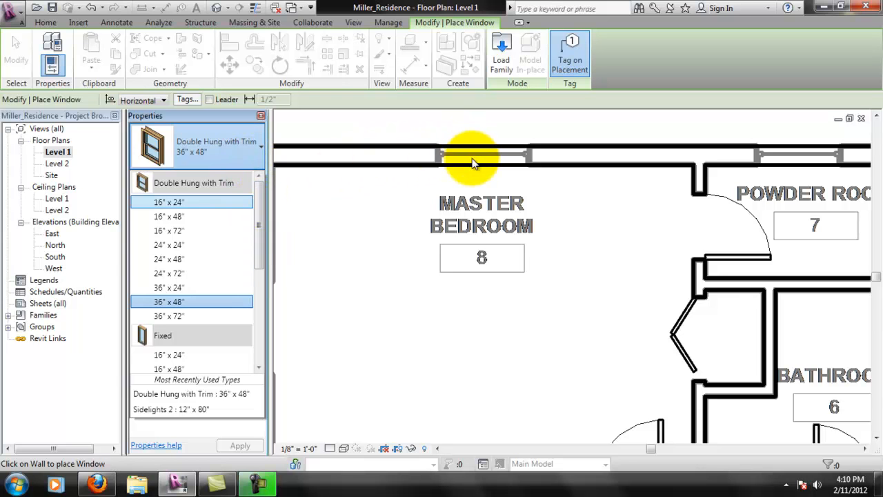
click(496, 161)
key(Escape)
key(Escape)
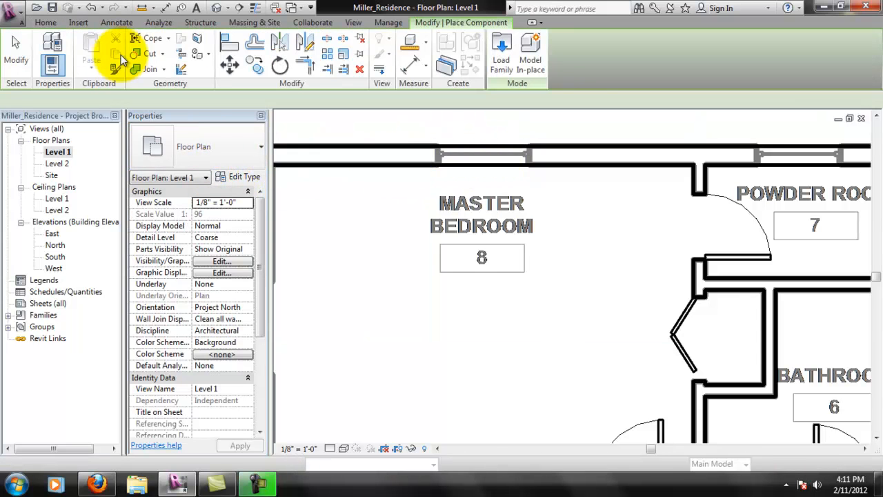
Duplicate the Double Hung with Trim 36" x 48" window type under the name 40" x 48"
click(125, 54)
click(47, 74)
click(115, 57)
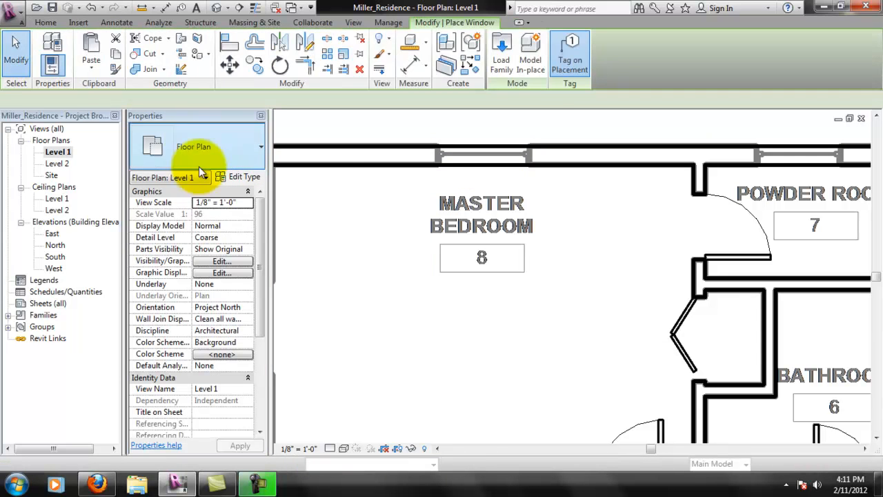
click(237, 179)
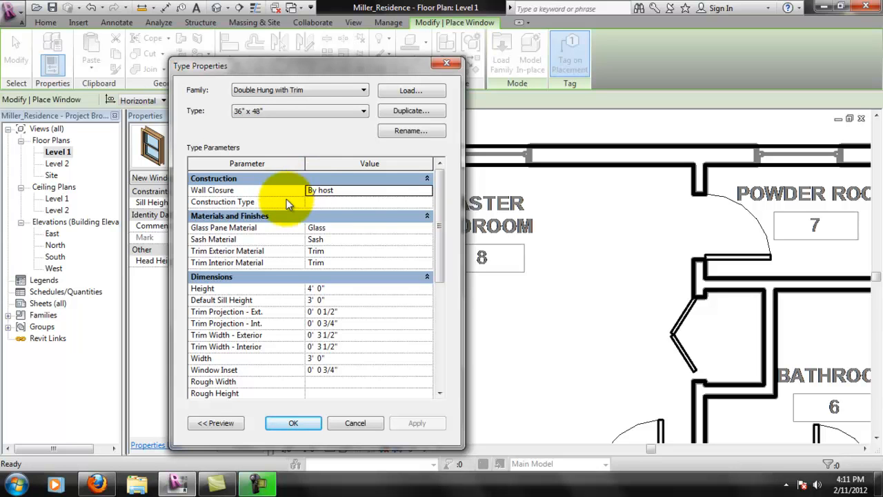
drag(441, 246, 445, 271)
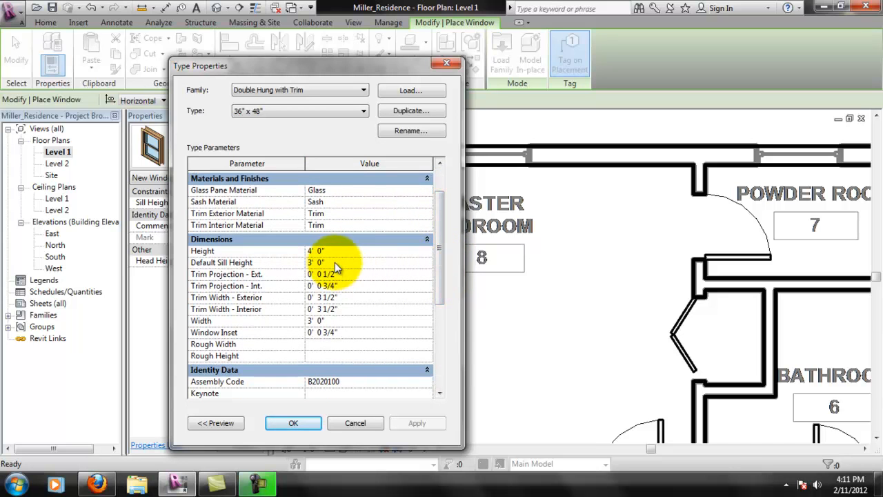
drag(358, 67, 304, 62)
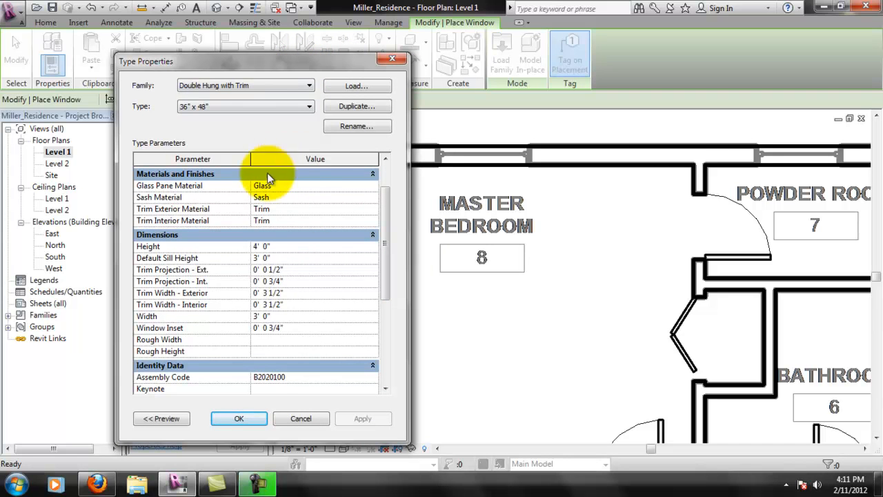
click(346, 126)
click(324, 276)
click(374, 108)
drag(233, 243, 217, 243)
text(40" x 48)
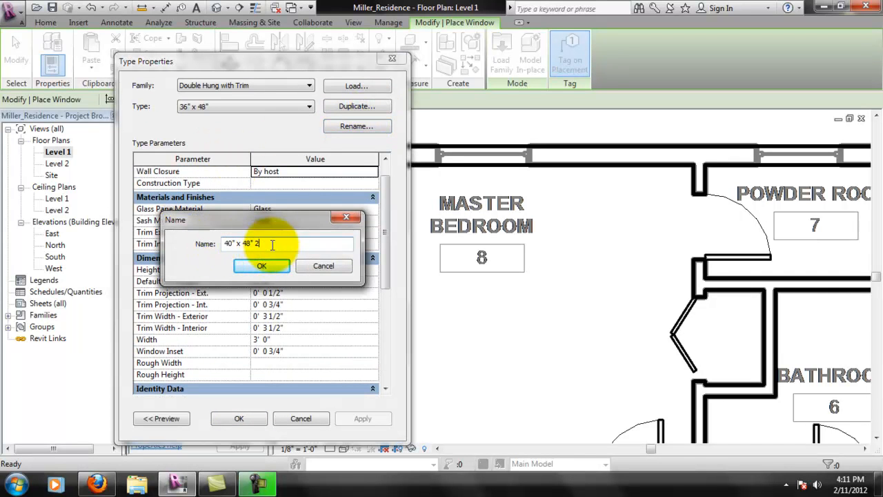
click(283, 266)
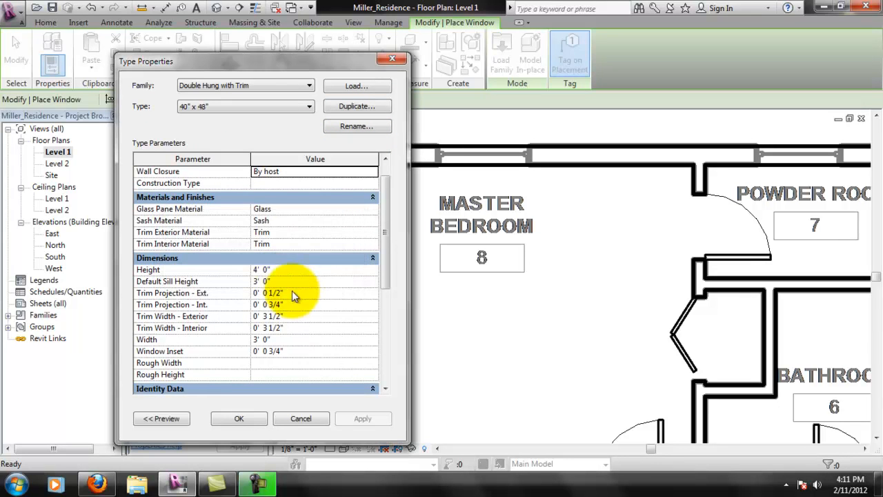
Set the 40" x 48" type's width to 40" and place one window at the traced opening above the Master Bedroom label
click(279, 282)
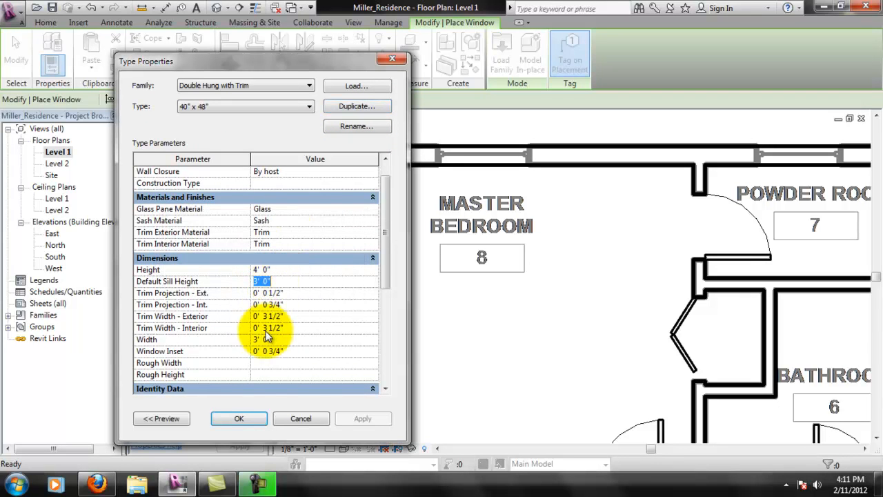
text(40")
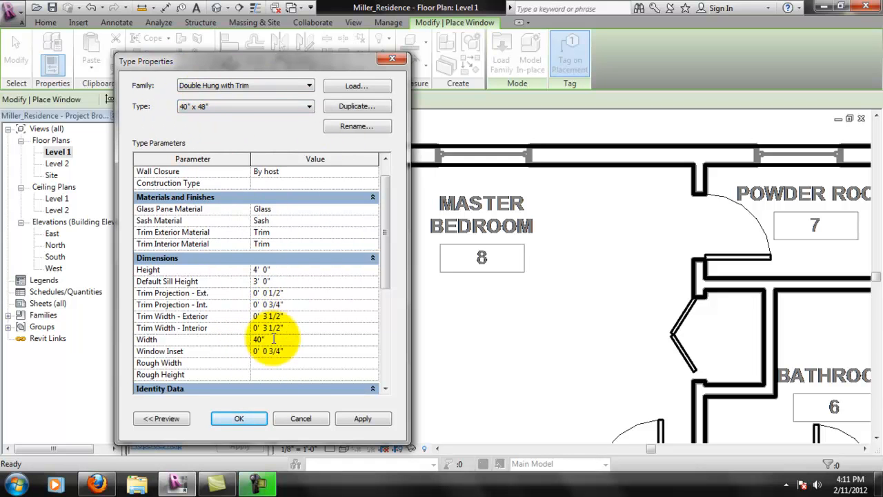
click(247, 418)
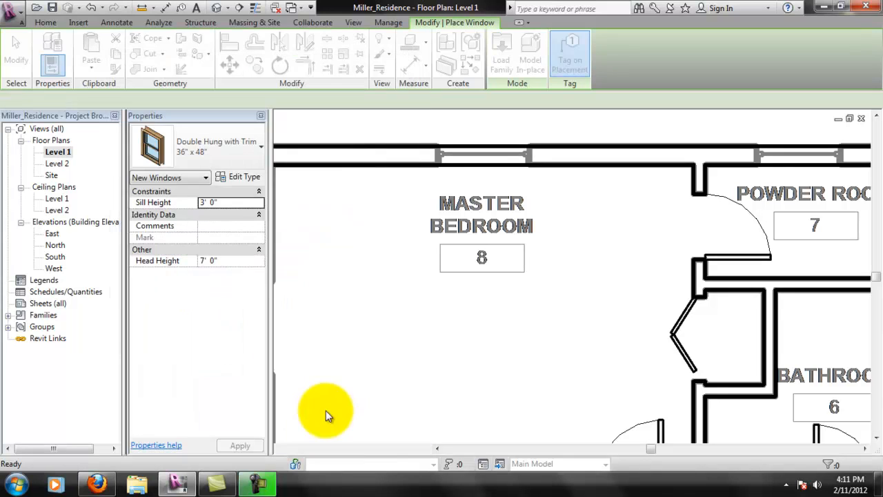
click(473, 159)
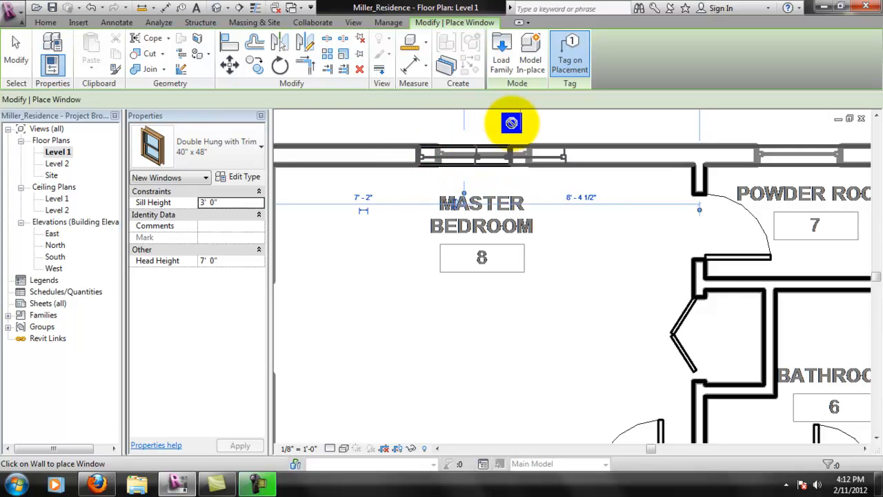
Align the left edge of the window above the Master Bedroom label with the left edge of the traced opening
scroll(466, 171, up, 3)
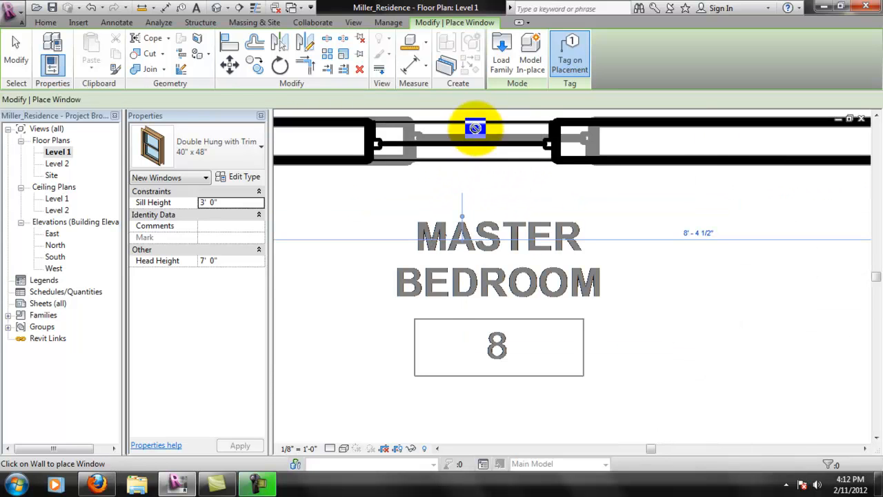
key(Escape)
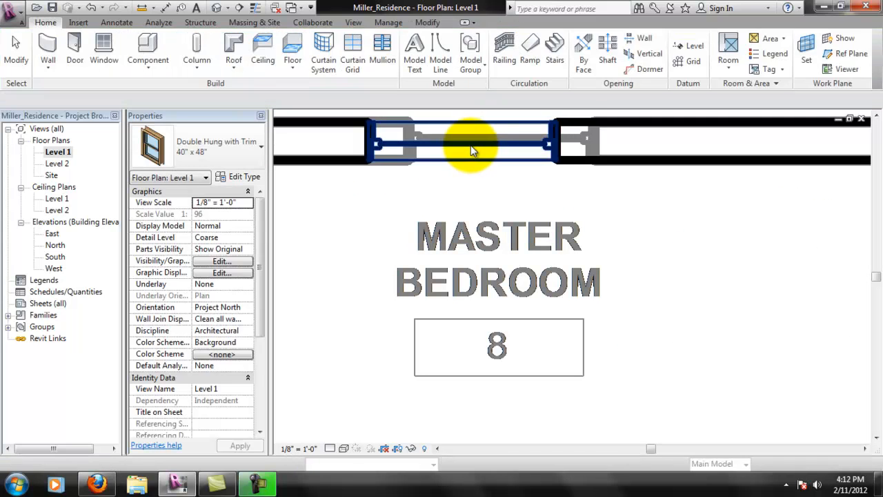
click(471, 145)
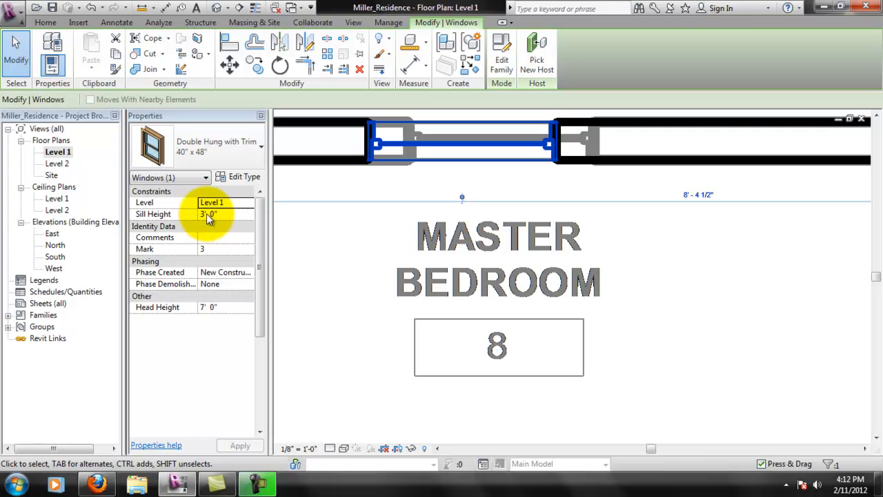
click(230, 41)
click(409, 149)
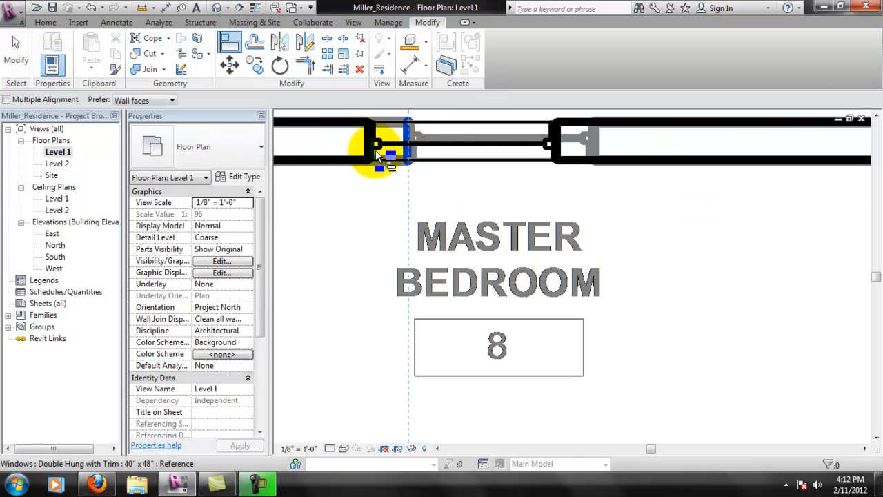
click(371, 151)
scroll(563, 162, down, 5)
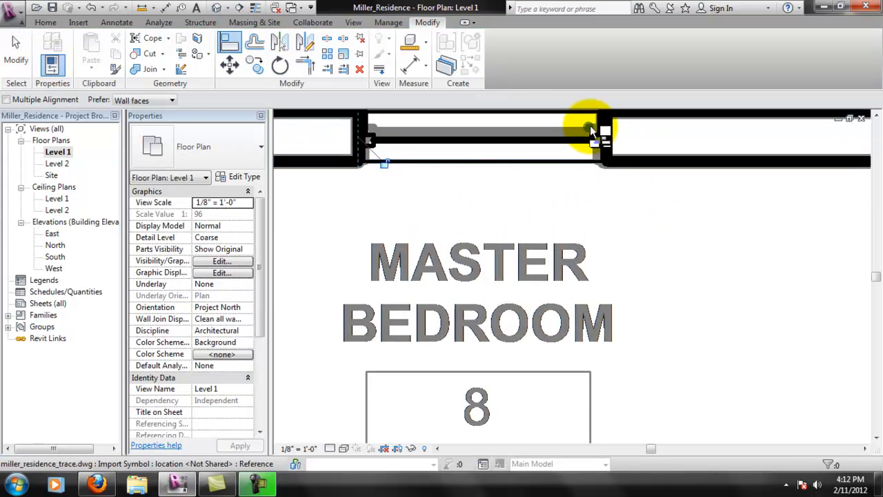
scroll(538, 152, up, 5)
key(Escape)
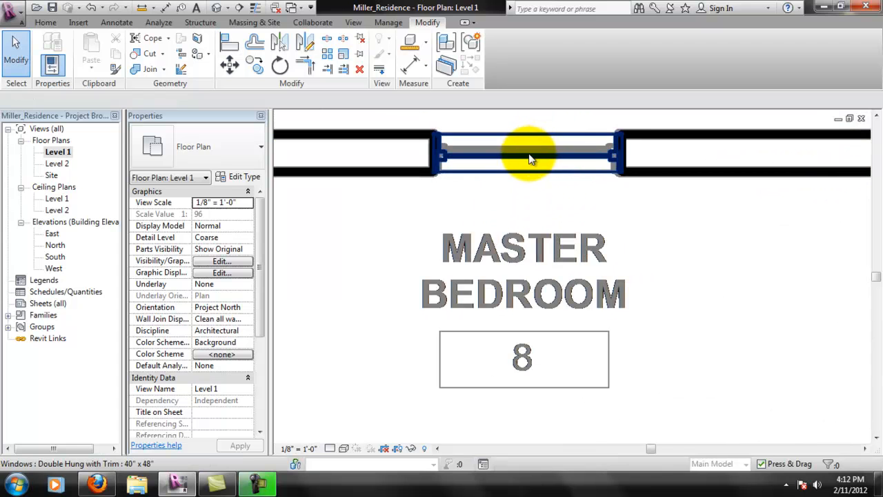
Flip the window above the Master Bedroom label so its sash line lies on the traced window line
click(531, 159)
scroll(545, 163, up, 2)
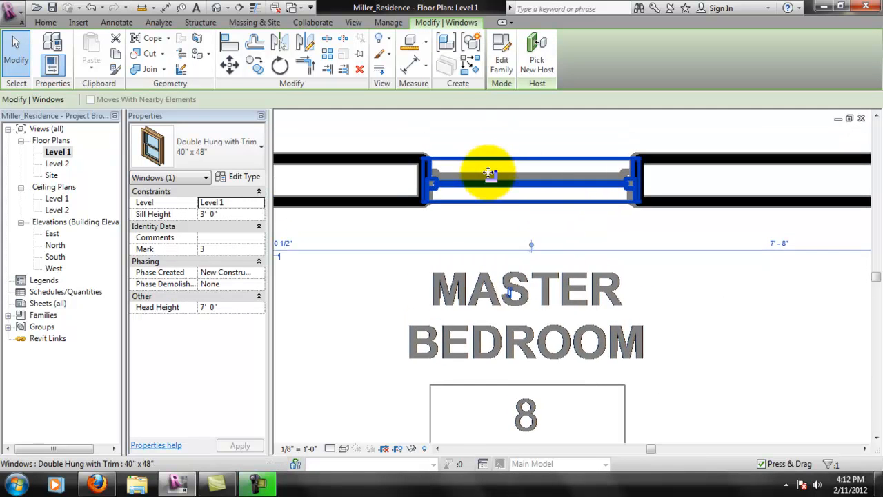
scroll(493, 163, up, 1)
click(509, 313)
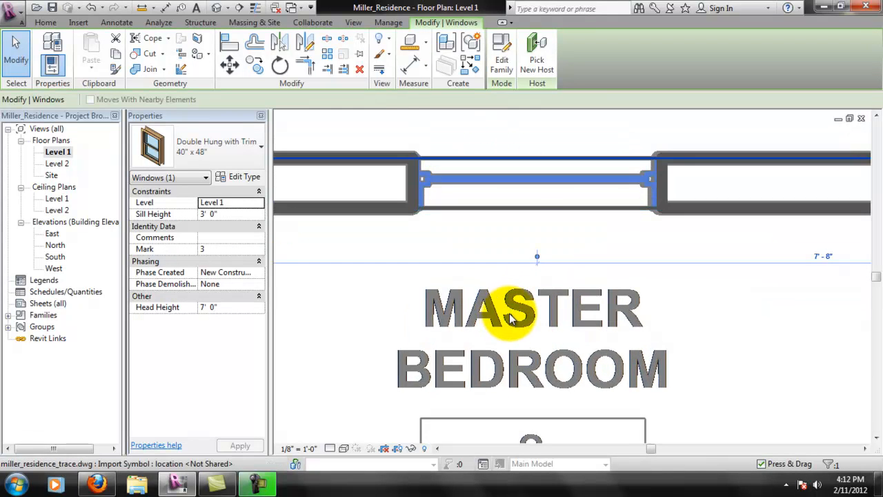
scroll(586, 272, down, 2)
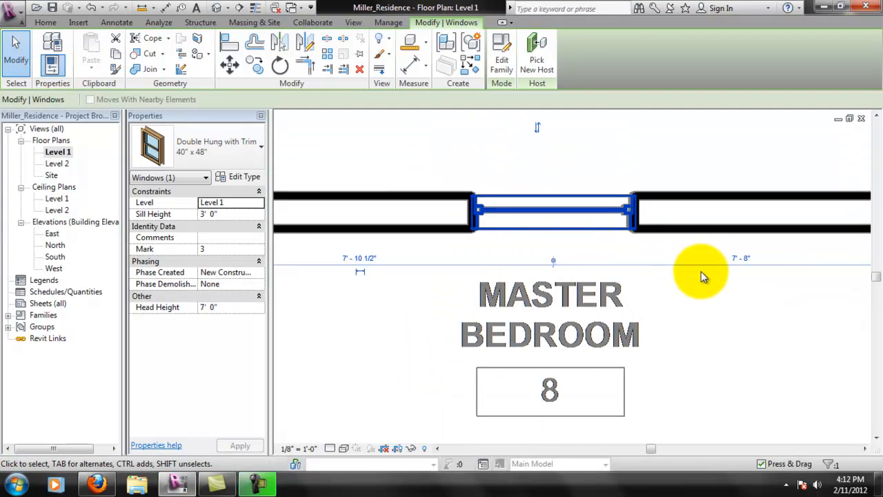
click(701, 272)
Place a Double Hung with Trim 40" x 48" window at the traced opening in the Master Bedroom's west wall and flip its facing
scroll(683, 349, down, 3)
middle_drag(632, 338, 579, 151)
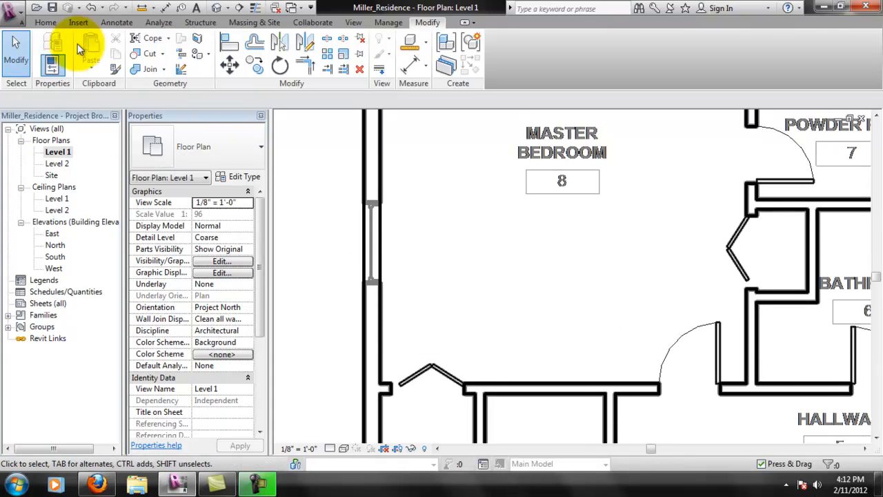
click(44, 23)
click(104, 48)
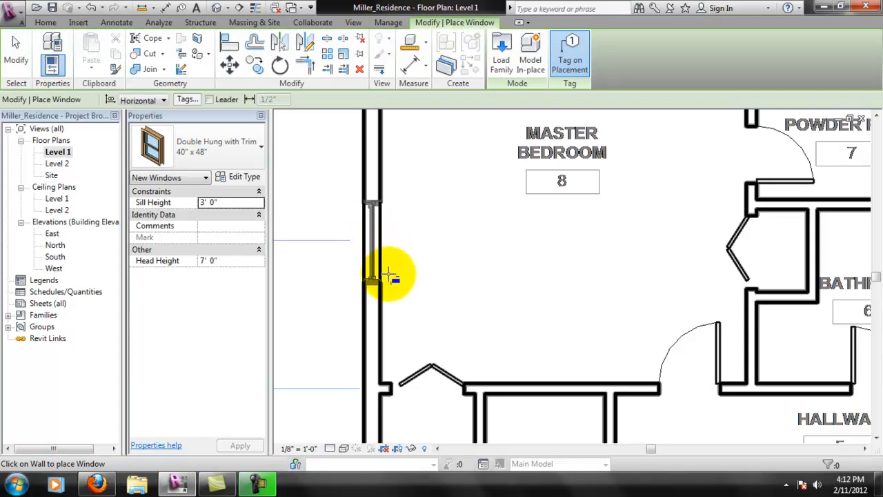
scroll(375, 242, up, 4)
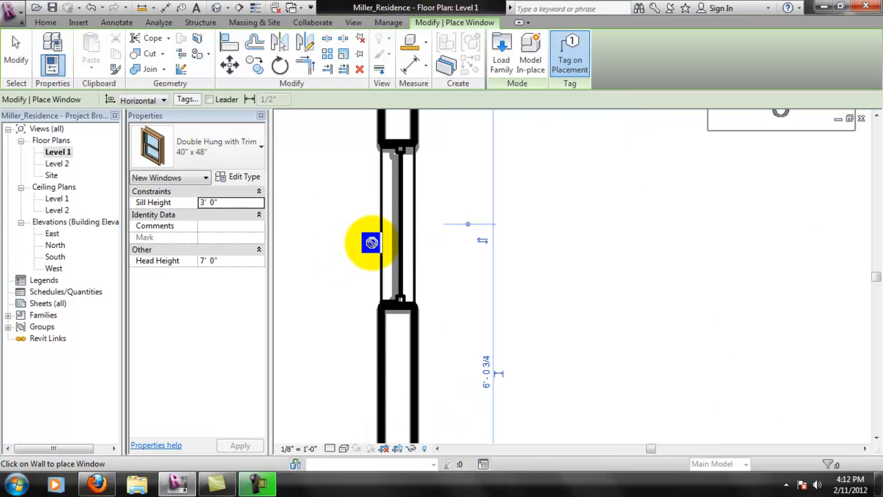
click(404, 217)
key(Escape)
key(Escape)
click(414, 160)
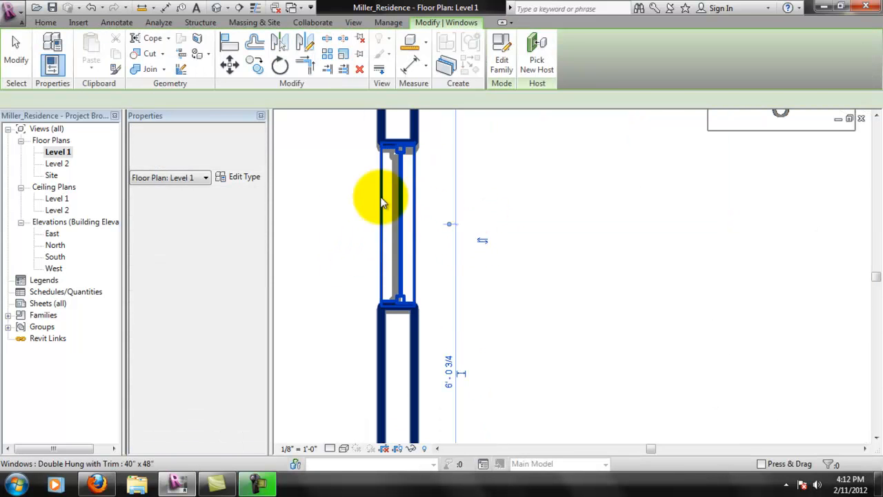
click(482, 240)
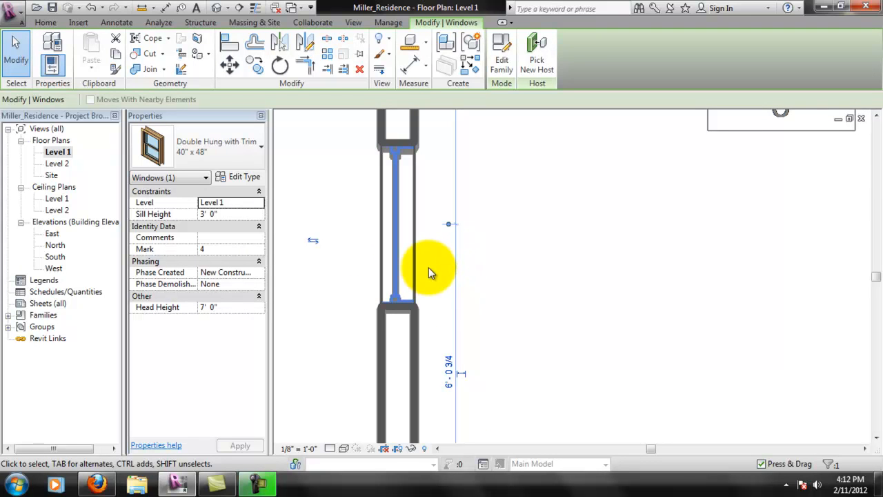
click(230, 43)
click(404, 143)
scroll(384, 156, up, 3)
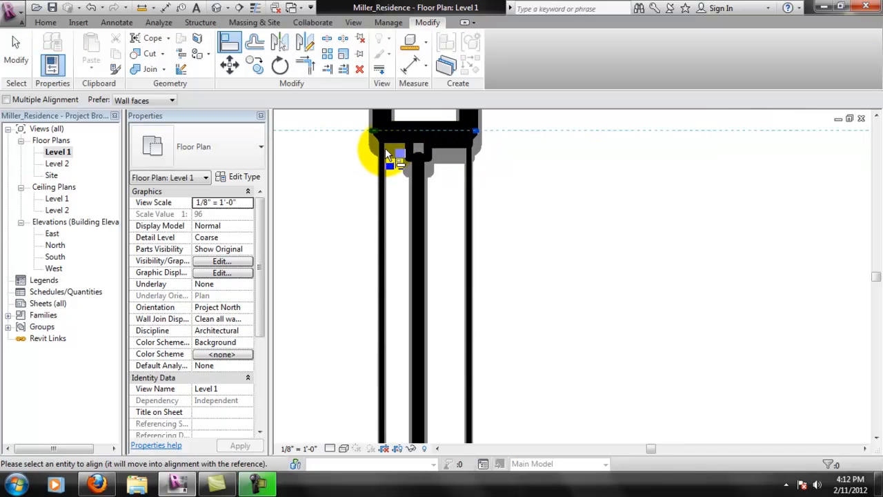
scroll(424, 187, down, 3)
middle_drag(452, 365, 459, 280)
scroll(430, 333, up, 2)
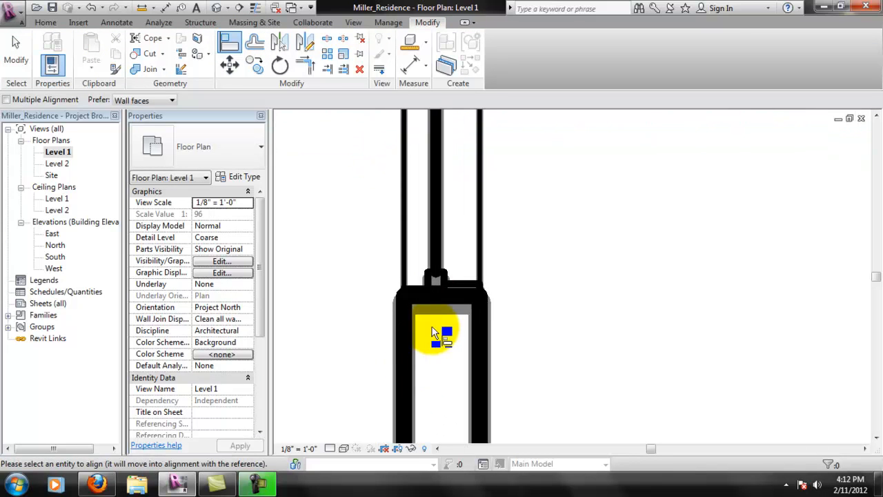
scroll(442, 324, down, 3)
middle_drag(479, 216, 487, 250)
key(Escape)
key(Escape)
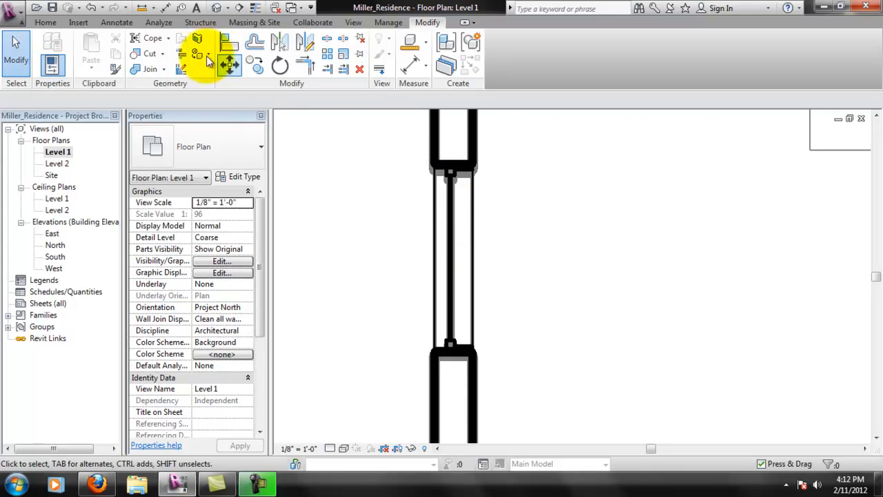
Align the lower edge of the Master Bedroom's west window with the lower edge of the traced opening
click(229, 50)
click(464, 357)
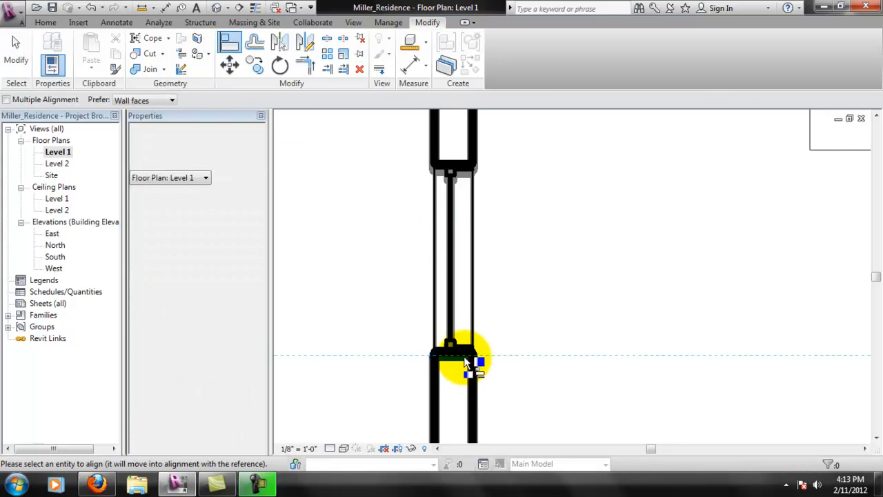
click(463, 350)
Place a Double Hung with Trim 40" x 48" window at the traced opening in the west wall of Bedroom #2
scroll(550, 341, down, 4)
middle_drag(677, 290, 566, 208)
scroll(632, 232, down, 1)
middle_drag(646, 243, 556, 246)
scroll(479, 269, down, 2)
middle_drag(487, 312, 503, 242)
scroll(487, 351, up, 3)
scroll(370, 360, up, 2)
middle_drag(360, 304, 422, 304)
scroll(410, 273, up, 1)
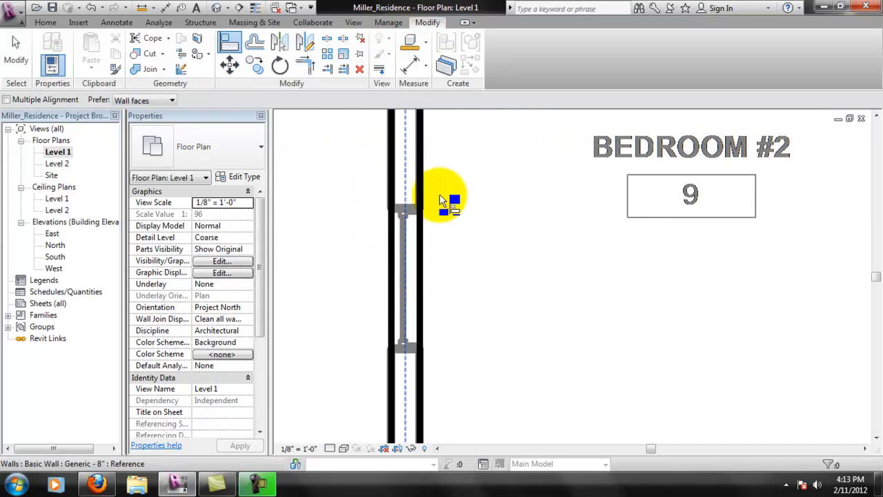
key(Escape)
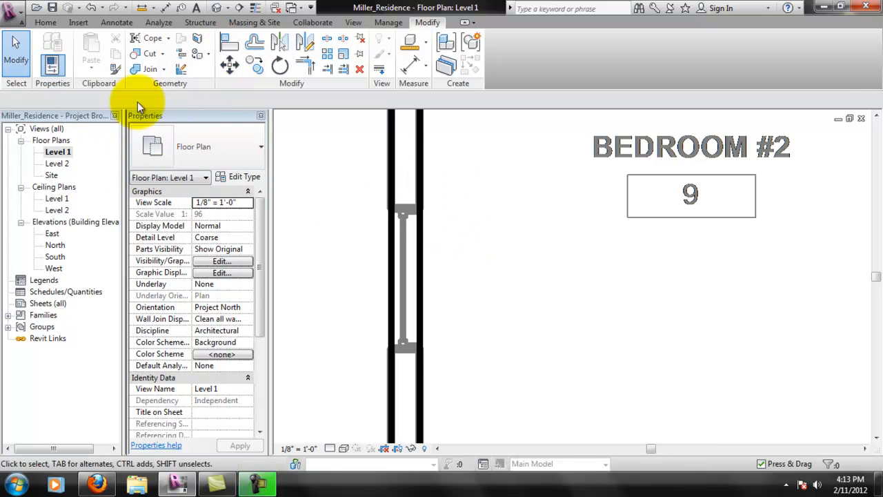
click(45, 23)
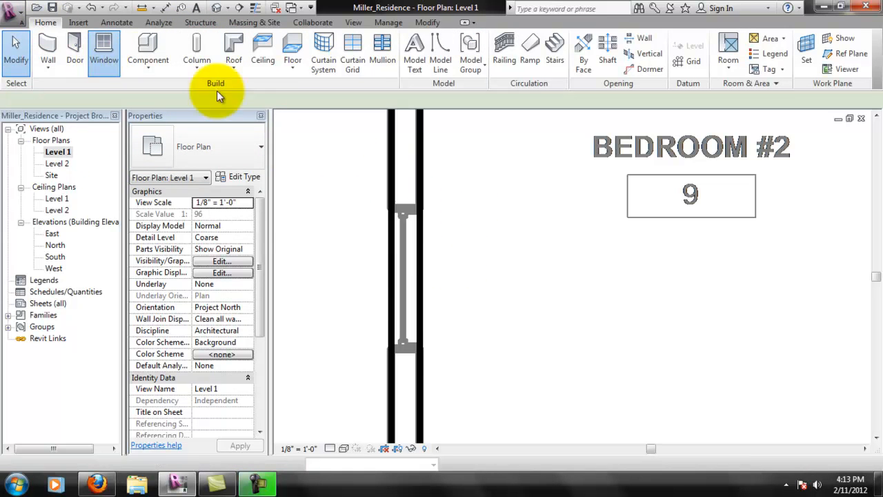
click(100, 45)
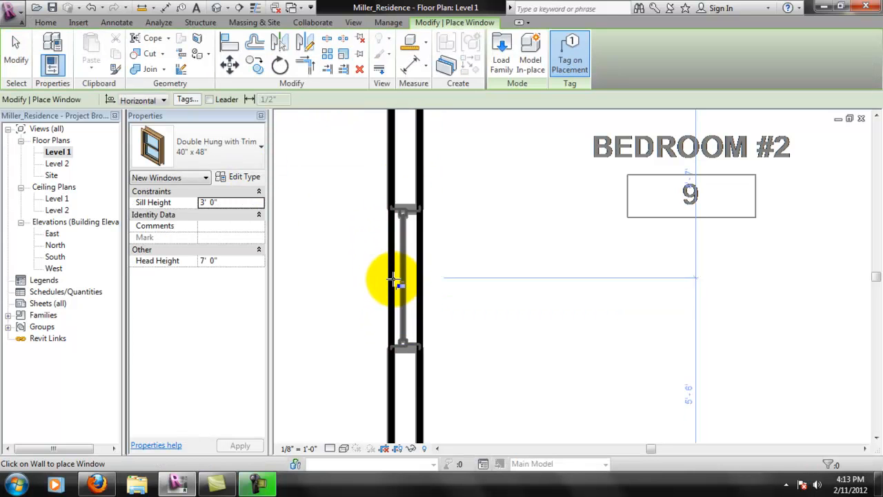
click(428, 280)
key(Escape)
key(Escape)
Place a Double Hung with Trim 40" x 48" window at the traced opening in the south wall of Bedroom #2
middle_drag(461, 203, 443, 442)
middle_drag(526, 148, 562, 386)
middle_drag(464, 406, 456, 193)
middle_drag(493, 410, 492, 111)
middle_drag(552, 321, 472, 135)
scroll(493, 227, down, 2)
middle_drag(675, 321, 564, 268)
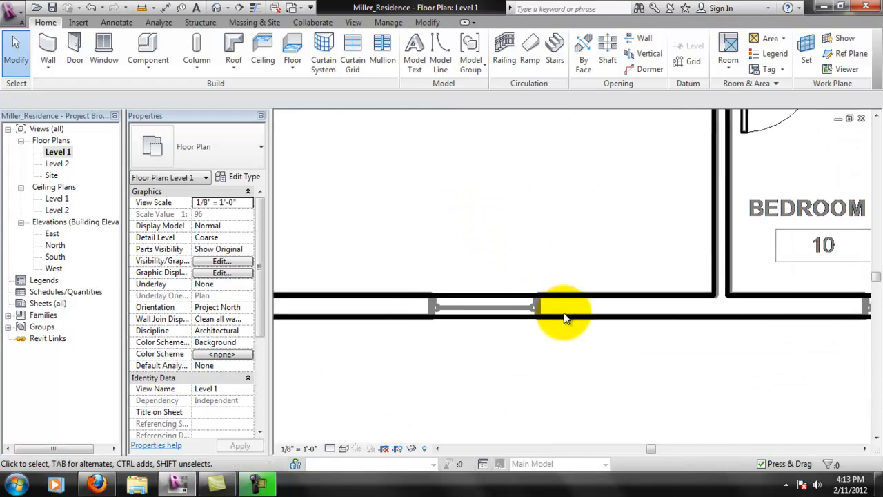
scroll(420, 300, up, 2)
click(104, 50)
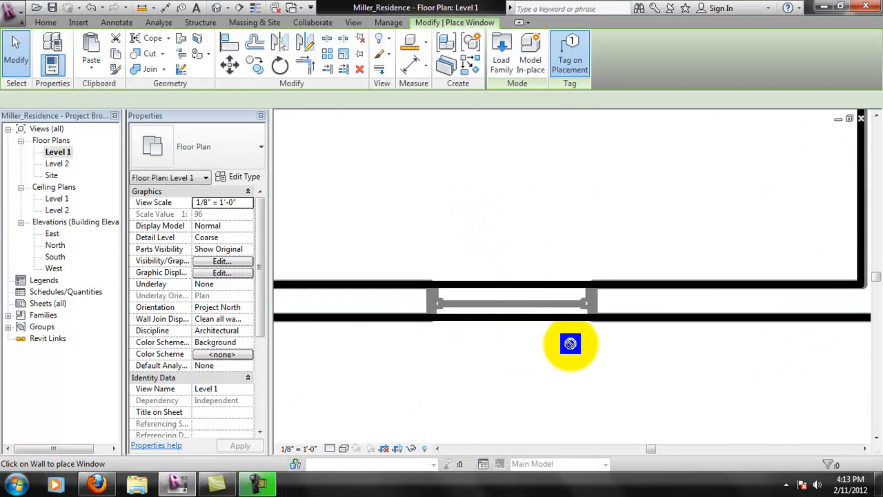
click(512, 303)
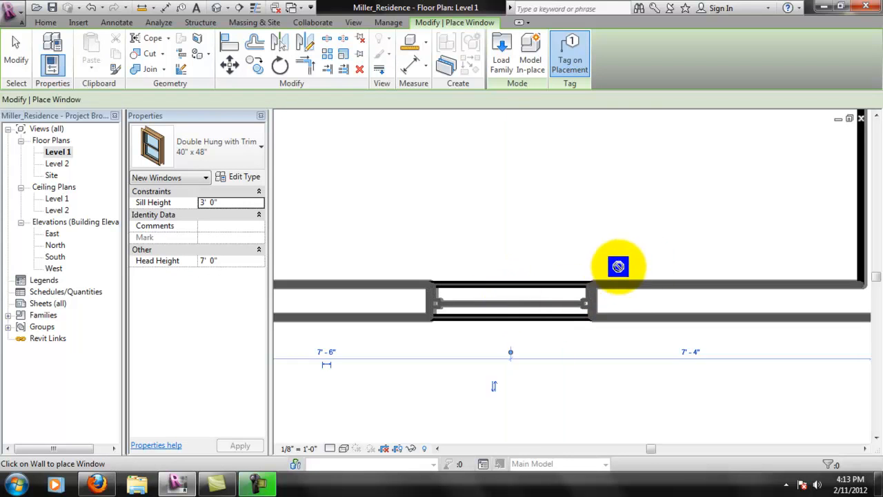
Place a Double Hung with Trim 40" x 48" window at the traced opening in the south wall of Bedroom #3
scroll(621, 269, down, 3)
middle_drag(848, 359, 627, 352)
scroll(619, 297, up, 1)
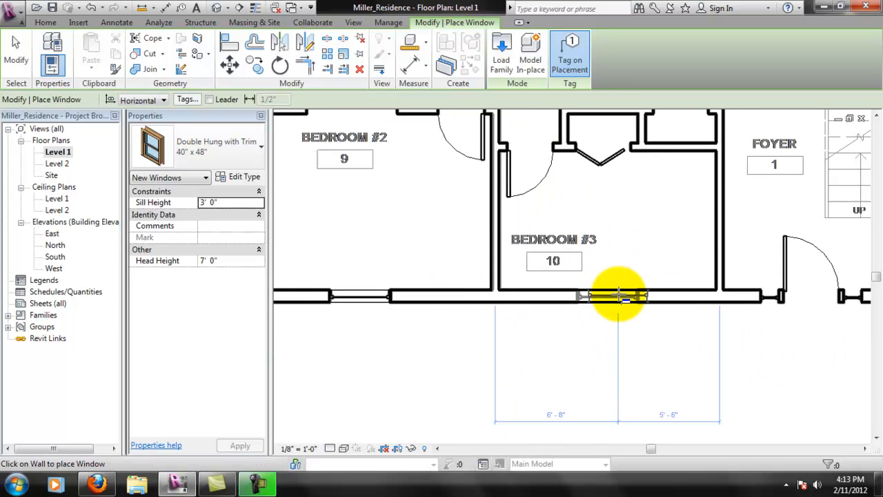
scroll(604, 296, up, 3)
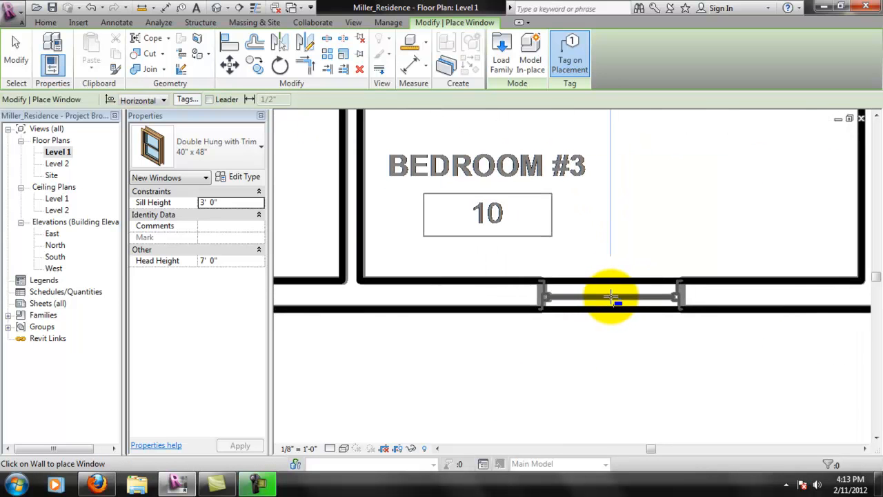
scroll(611, 297, down, 2)
scroll(690, 335, down, 2)
scroll(679, 329, down, 1)
middle_drag(725, 322, 561, 364)
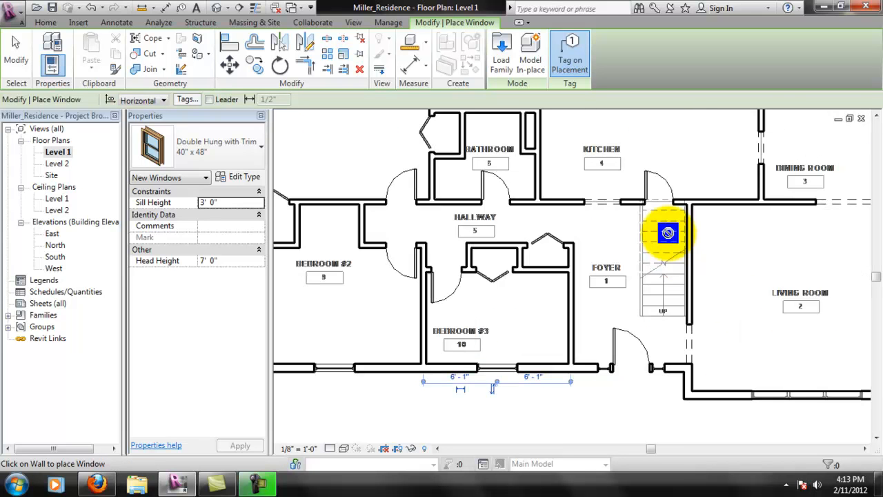
Compare the Double Hung with Trim 40" x 48" and 36" x 48" types with the traced triple window in the Living Room's south wall
middle_drag(729, 376, 573, 336)
scroll(622, 371, up, 2)
scroll(750, 356, up, 4)
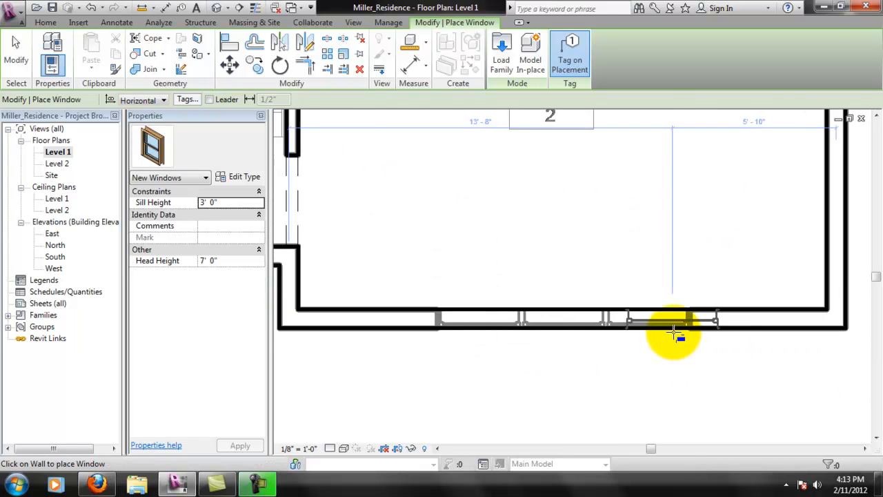
scroll(676, 334, up, 1)
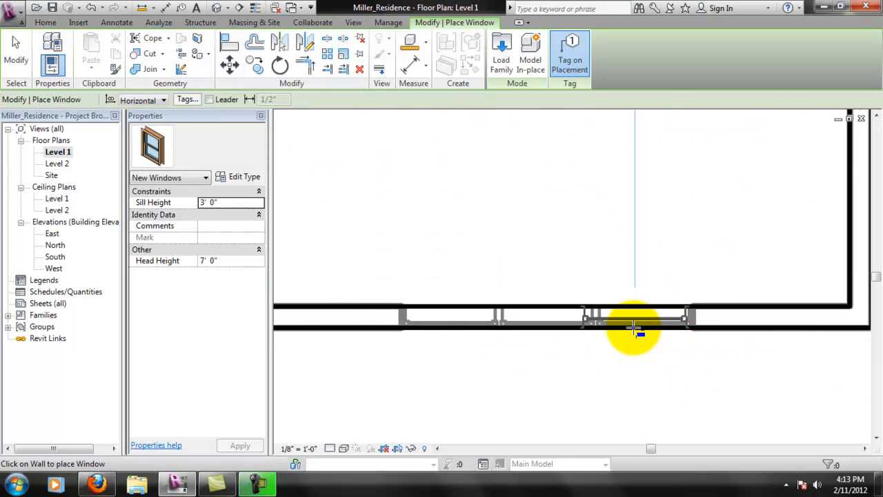
click(550, 330)
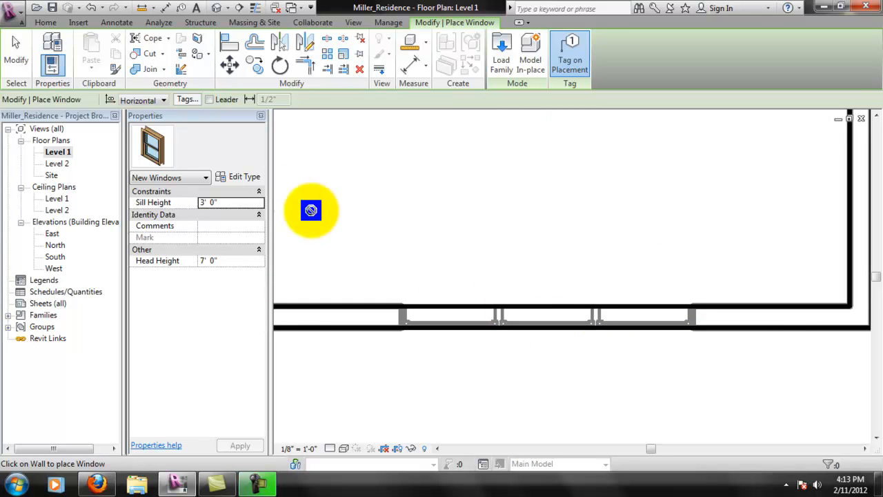
click(215, 143)
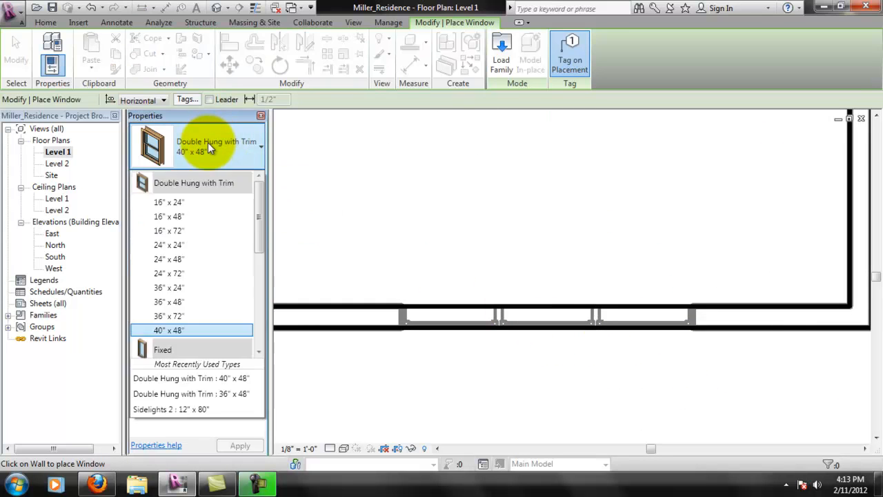
click(191, 301)
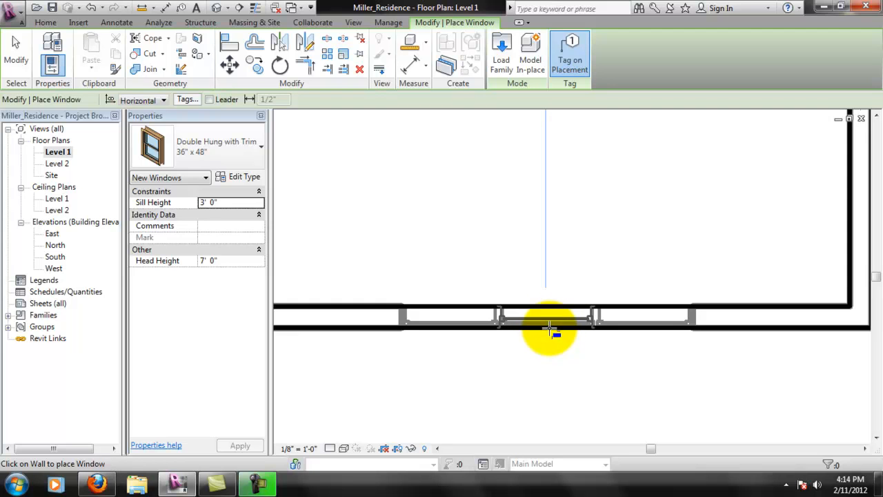
key(Escape)
key(Escape)
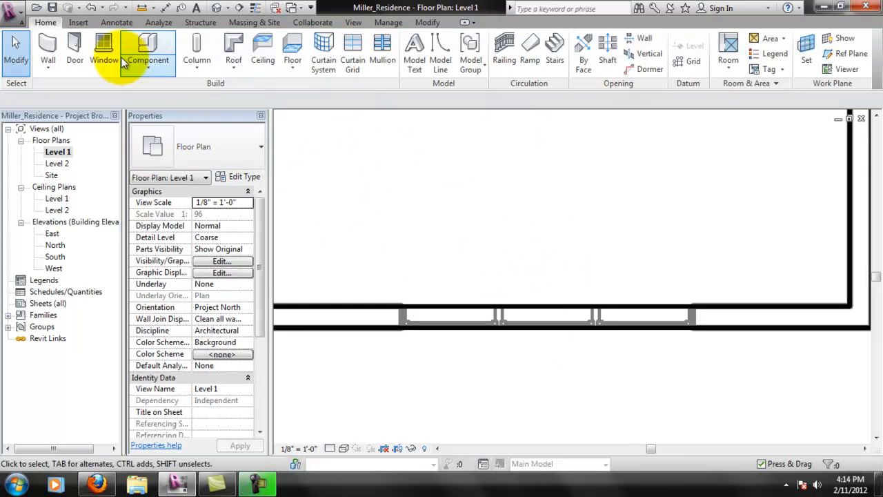
Load the Fixed window family from the Windows library folder, overwriting the existing version in the project
click(103, 55)
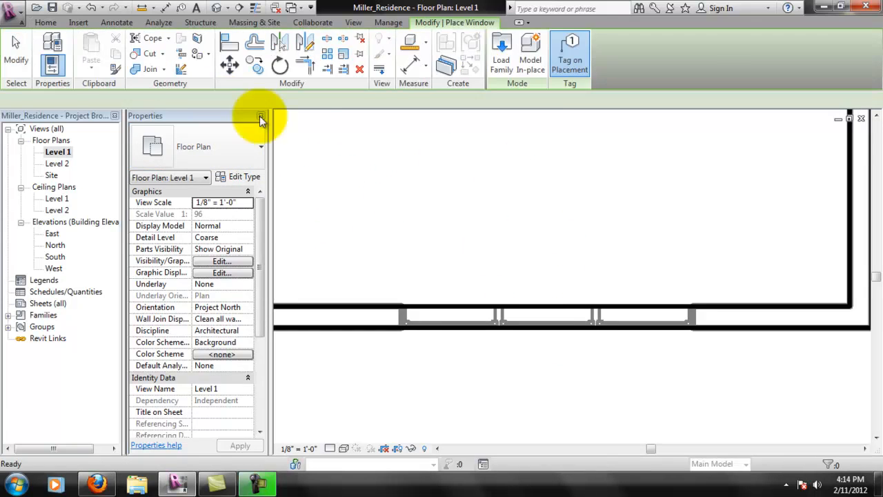
click(504, 56)
drag(575, 189, 579, 257)
double_click(344, 285)
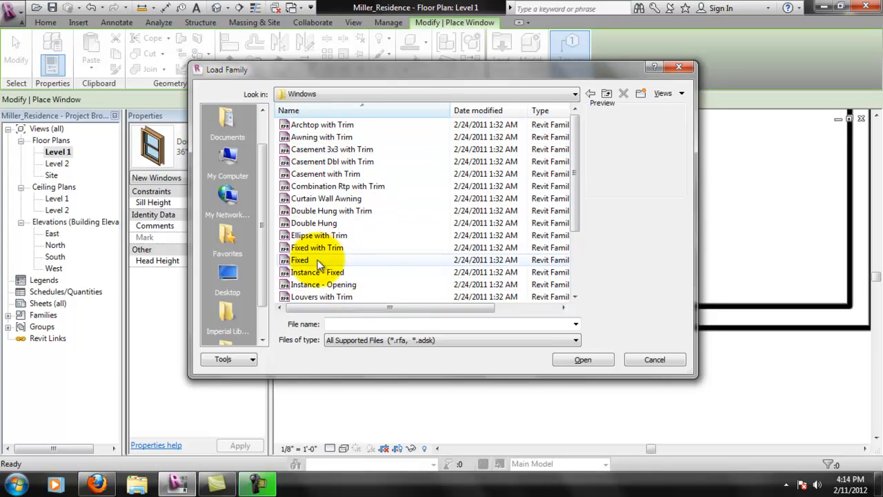
click(299, 260)
drag(571, 187, 576, 256)
click(360, 199)
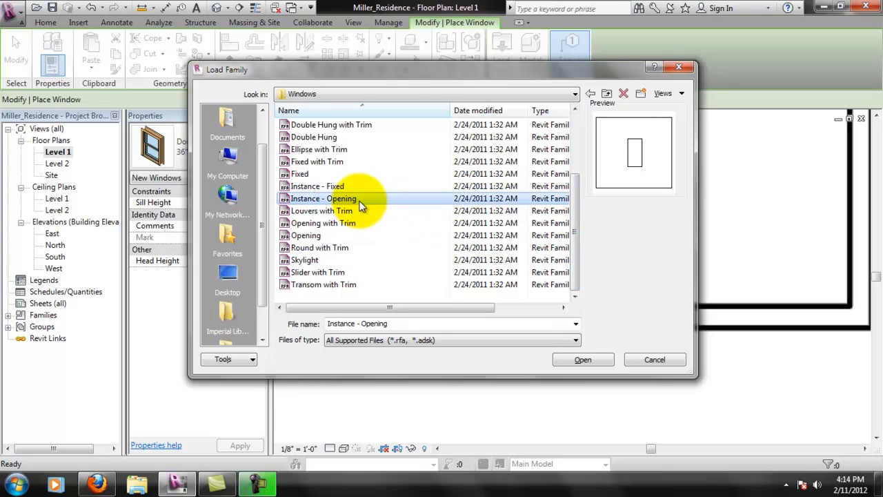
click(314, 173)
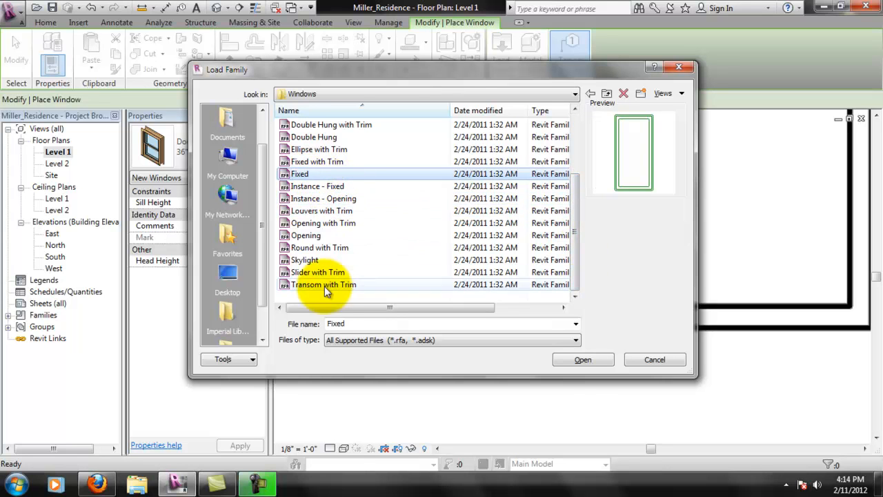
click(576, 361)
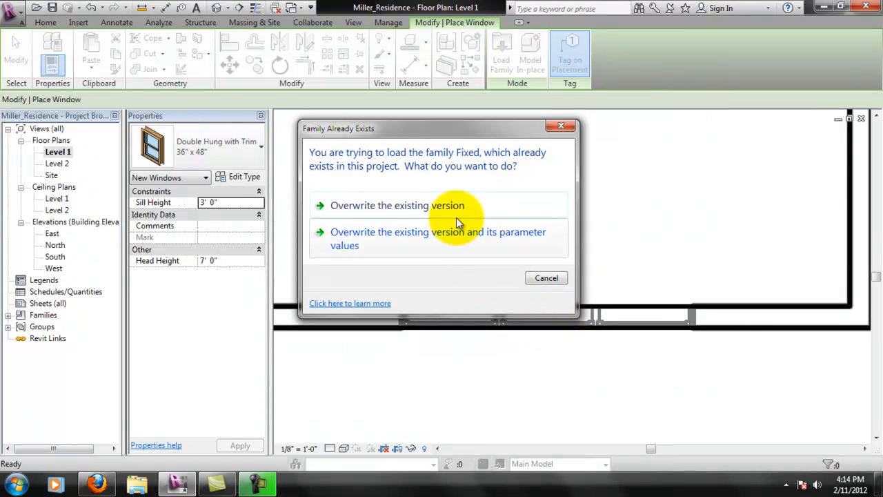
click(455, 212)
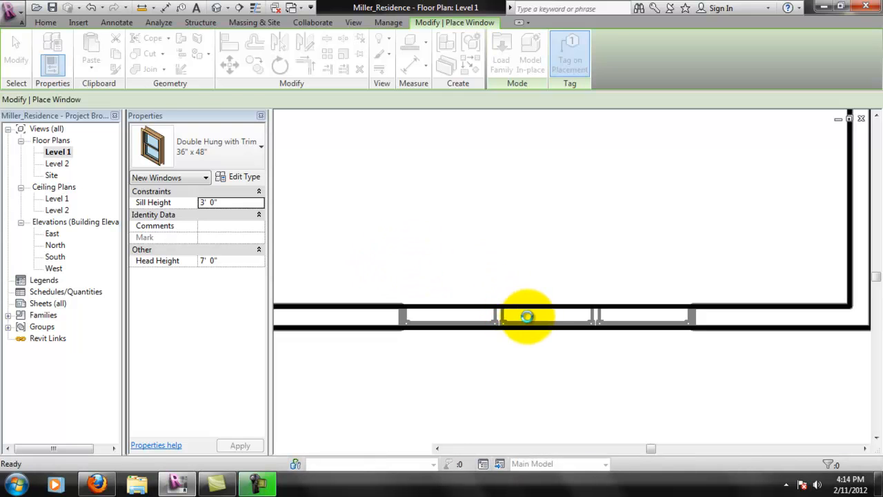
Place three Fixed 36" x 48" windows side by side at the traced triple window in the Living Room's south wall
click(221, 152)
drag(263, 241, 257, 298)
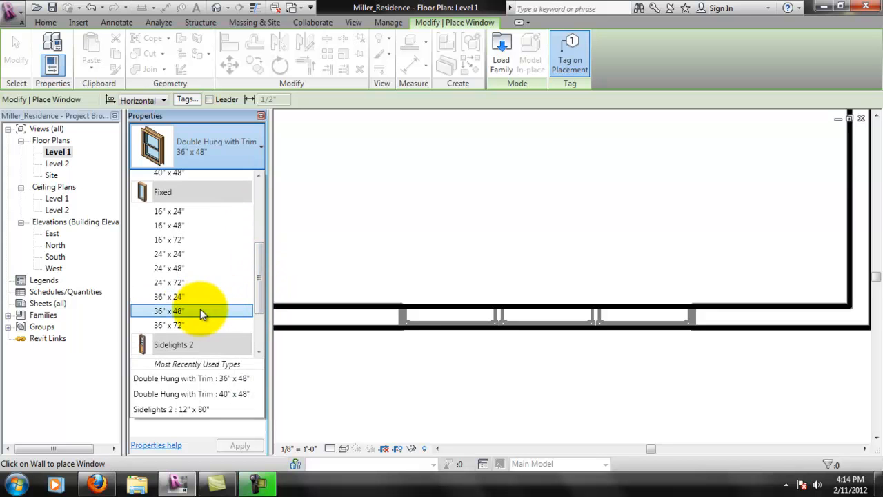
click(549, 319)
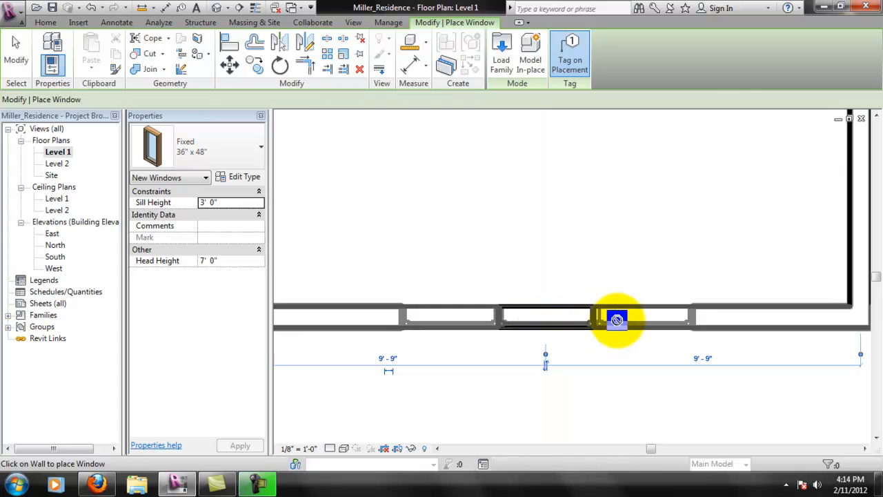
click(651, 327)
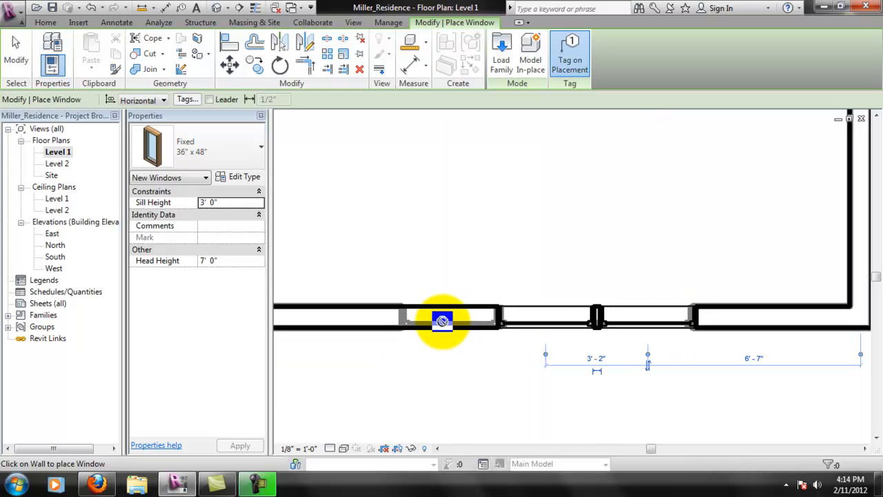
scroll(514, 324, up, 4)
key(Escape)
key(Escape)
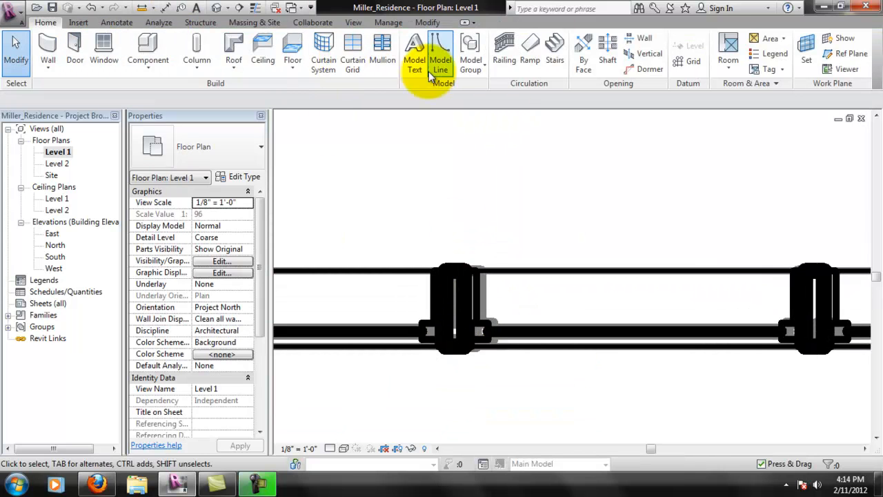
Align the west edge of the middle Fixed window with the traced frame line in the Living Room's south wall
click(388, 22)
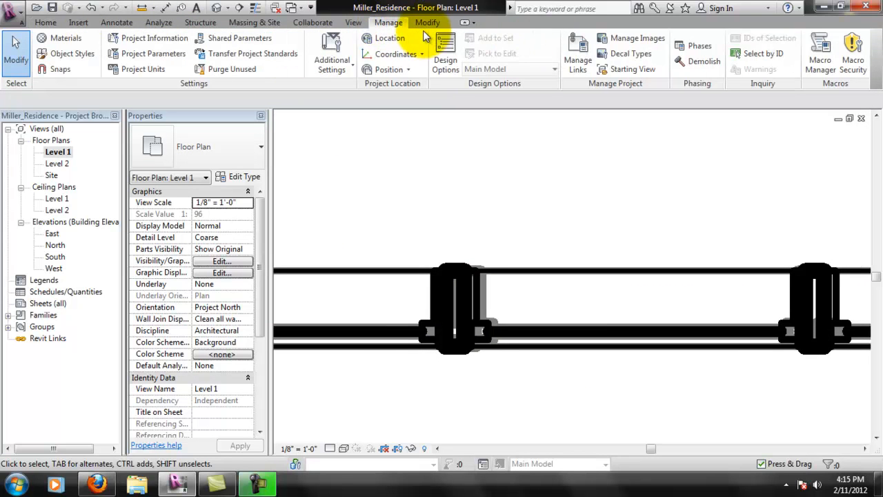
click(47, 22)
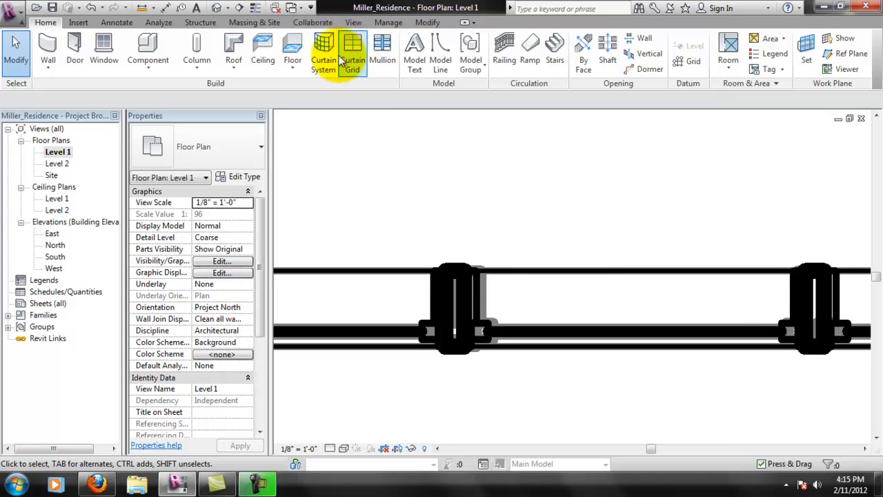
click(386, 23)
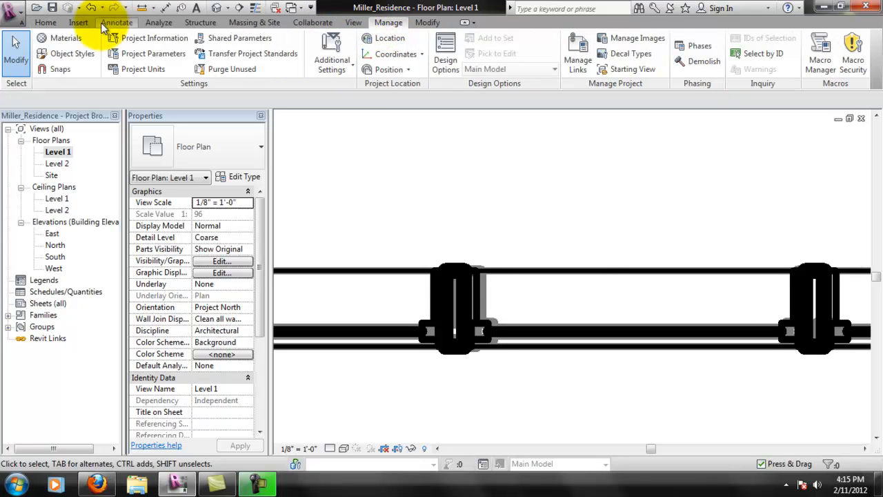
click(427, 22)
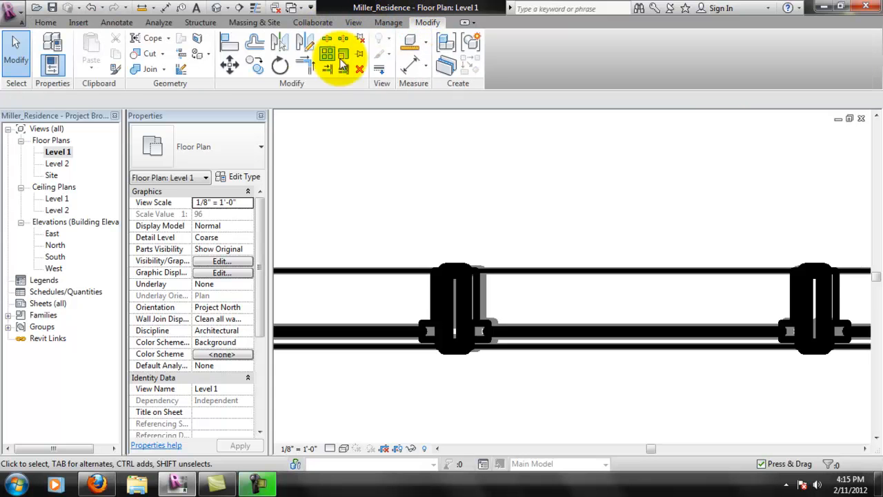
click(230, 42)
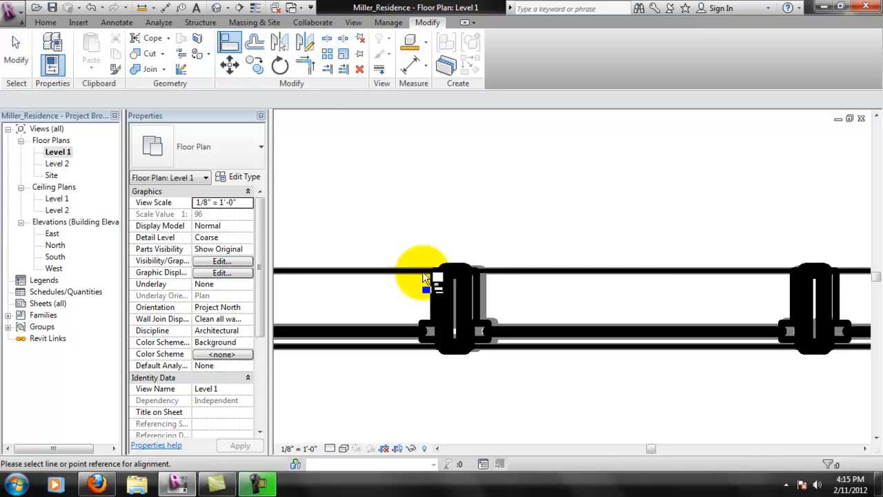
click(482, 303)
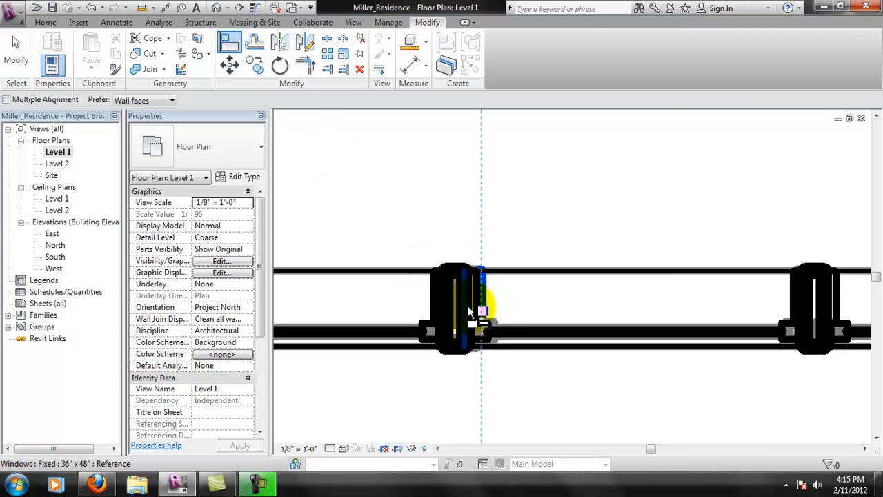
scroll(567, 331, down, 1)
middle_drag(597, 332, 405, 356)
scroll(541, 338, up, 1)
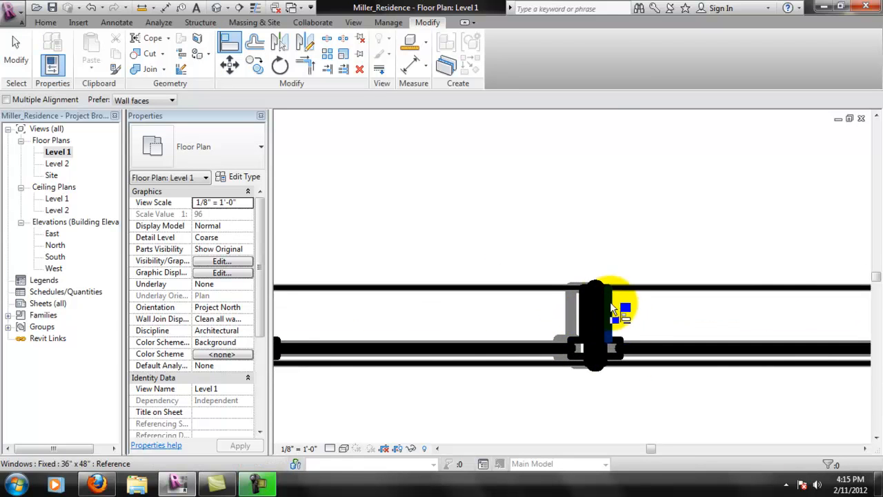
scroll(608, 304, down, 1)
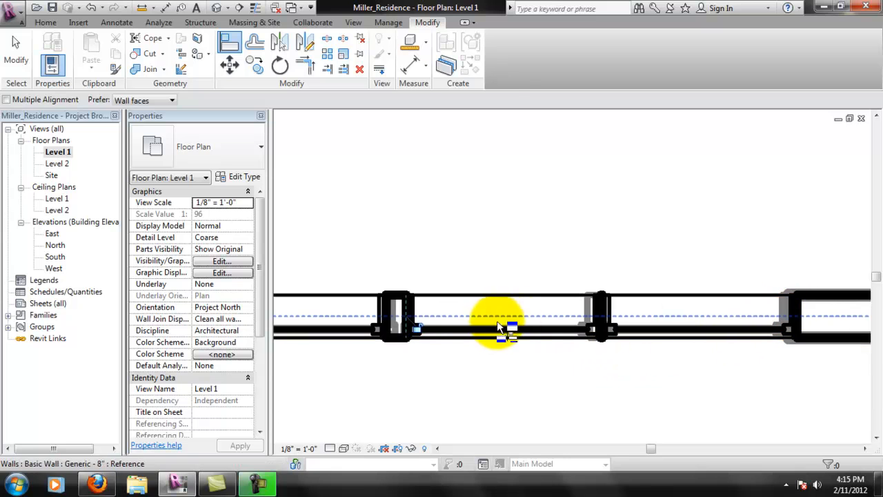
key(Escape)
key(Escape)
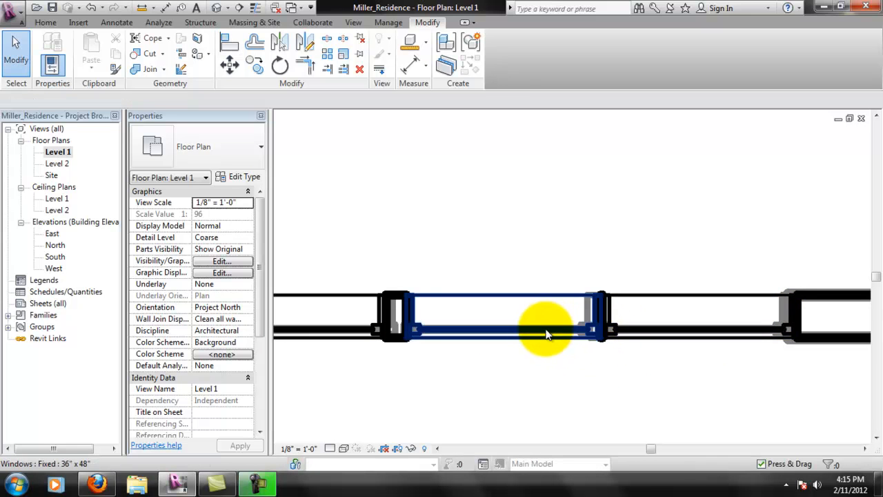
Check the middle window's spacing to its neighbours and look through the available Fixed window sizes for a better fit
click(546, 335)
click(395, 369)
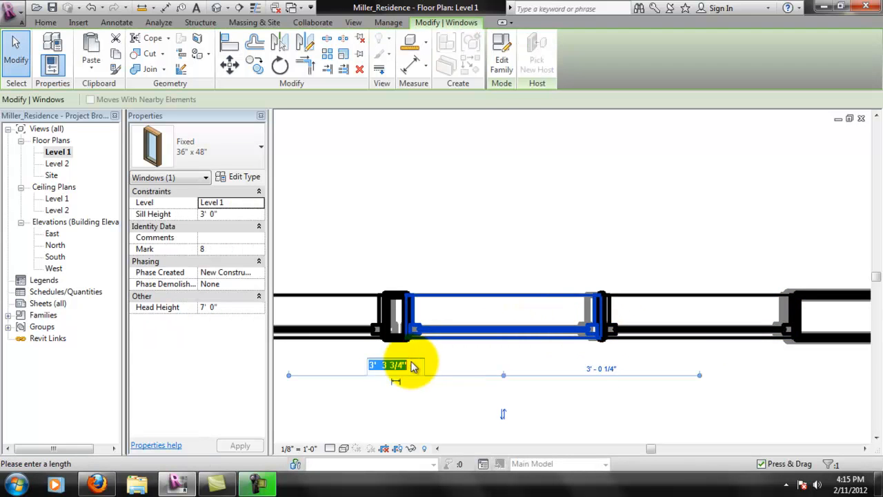
click(465, 359)
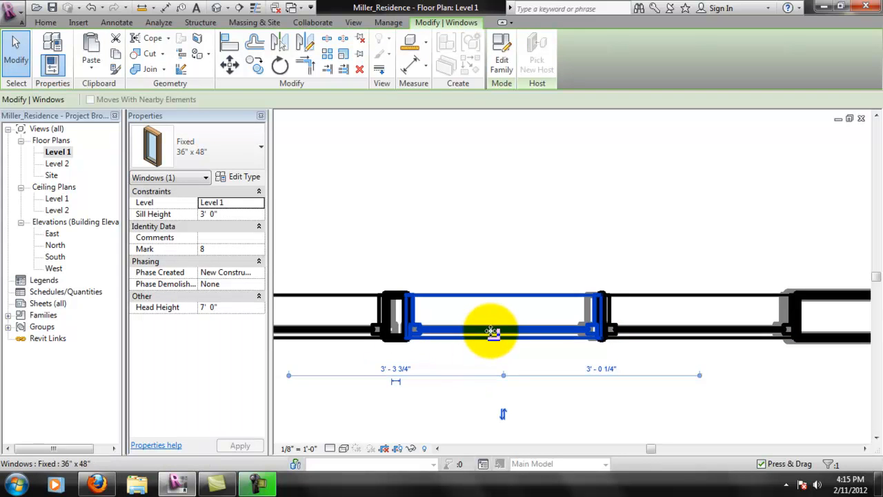
click(223, 152)
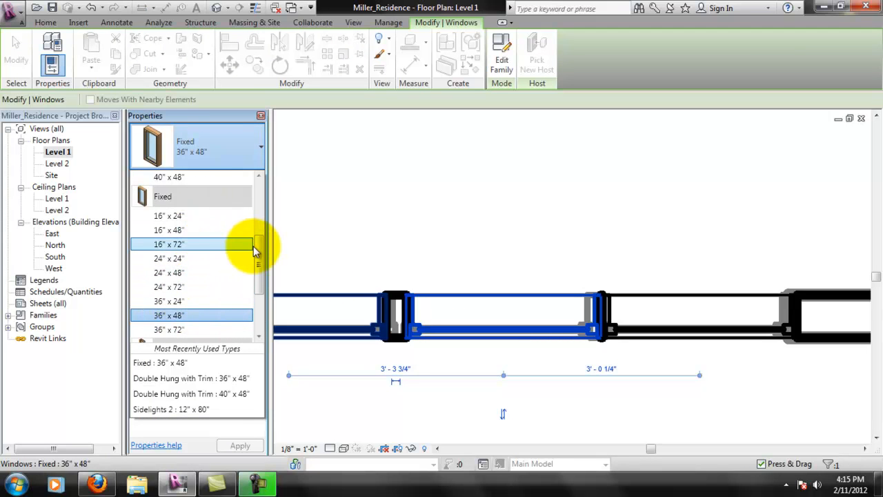
drag(260, 249, 263, 268)
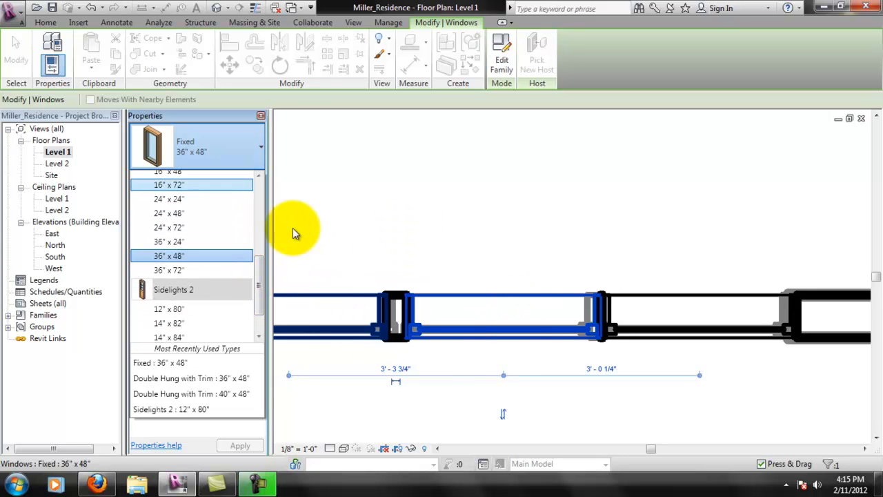
click(487, 303)
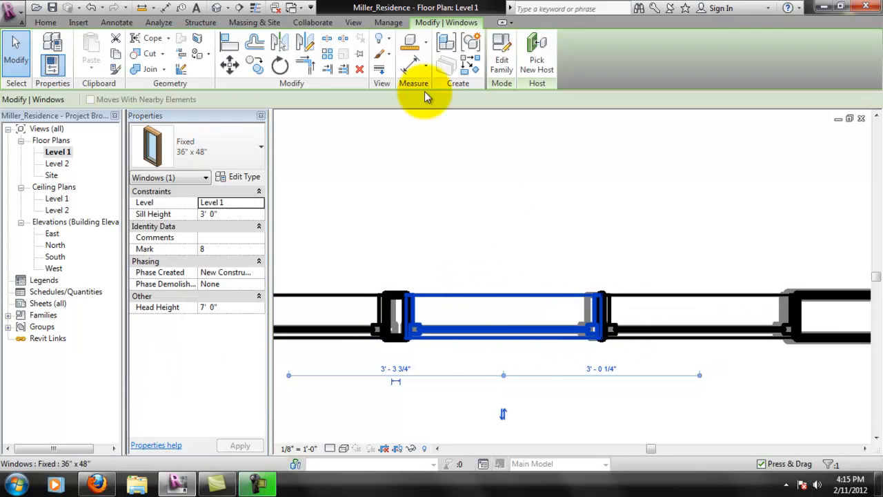
Dimension from the middle window's west edge to the traced east jamb to determine the width of the traced middle unit
click(411, 42)
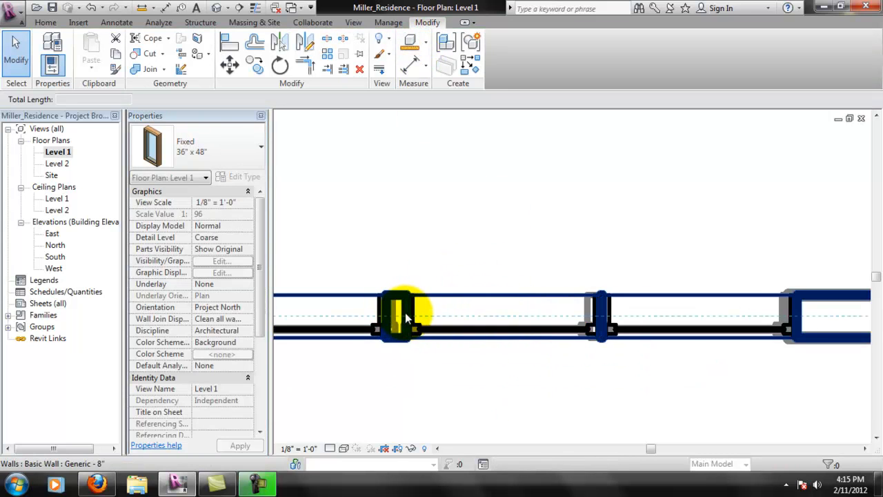
scroll(420, 306, down, 3)
scroll(385, 299, up, 5)
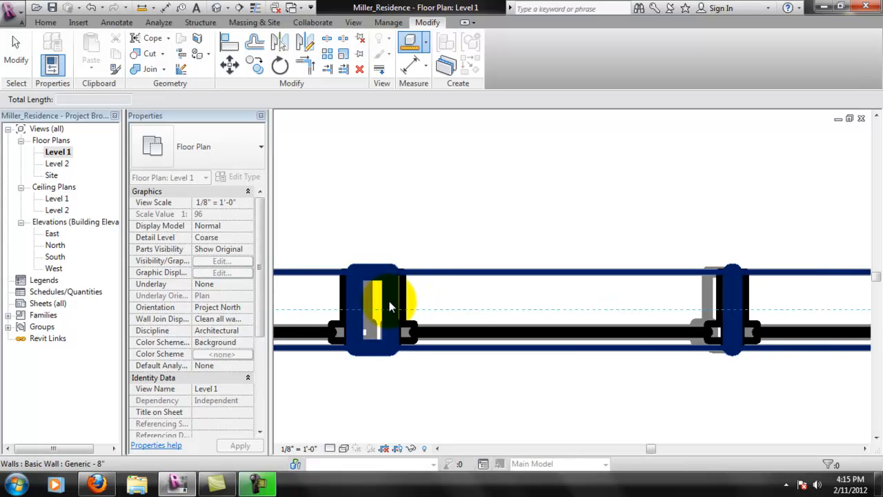
click(416, 64)
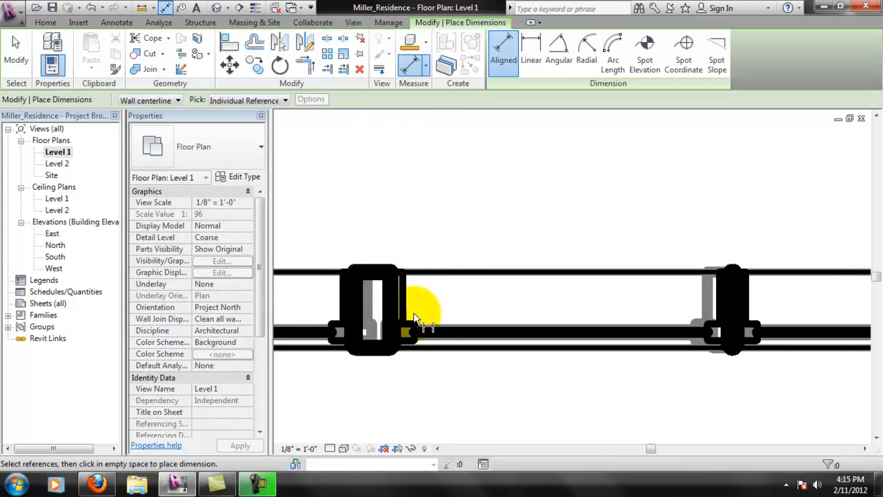
click(391, 290)
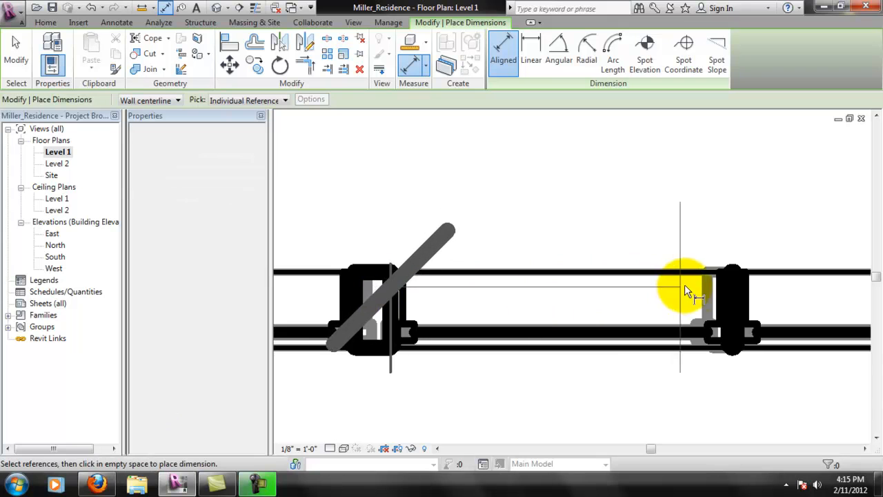
click(705, 288)
scroll(639, 245, down, 3)
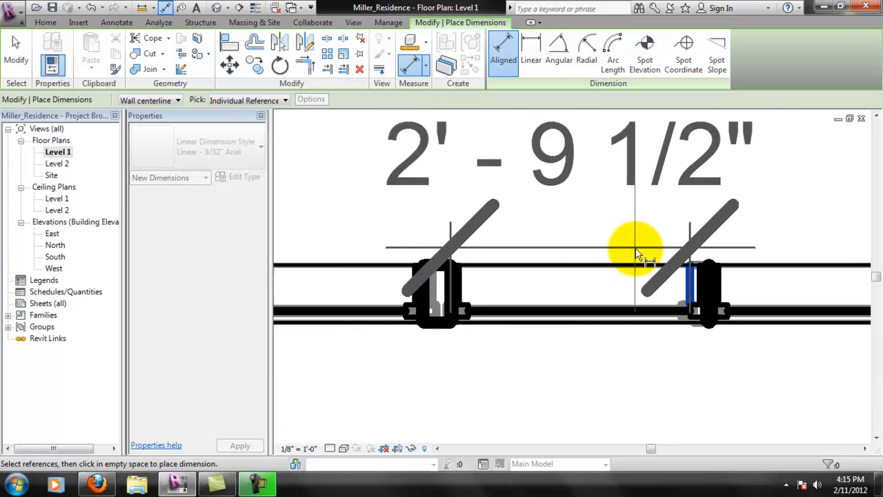
click(628, 185)
middle_drag(531, 321, 516, 445)
scroll(539, 301, down, 2)
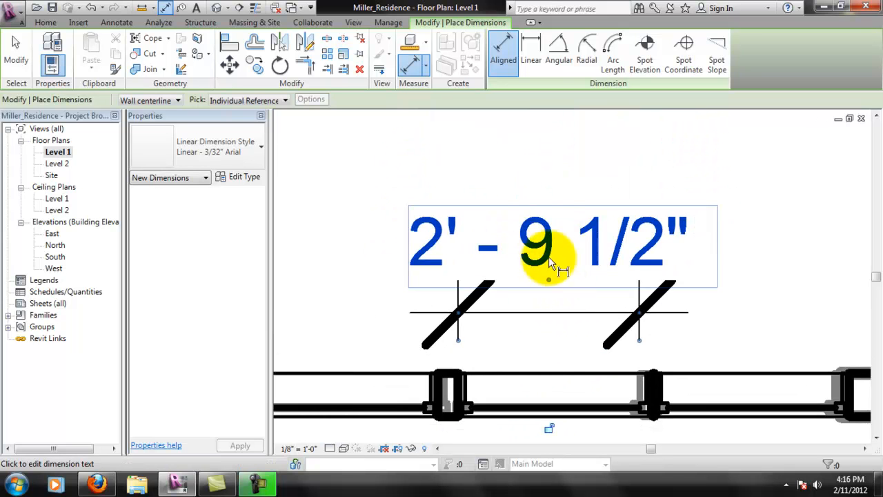
key(Escape)
scroll(452, 400, up, 2)
key(Escape)
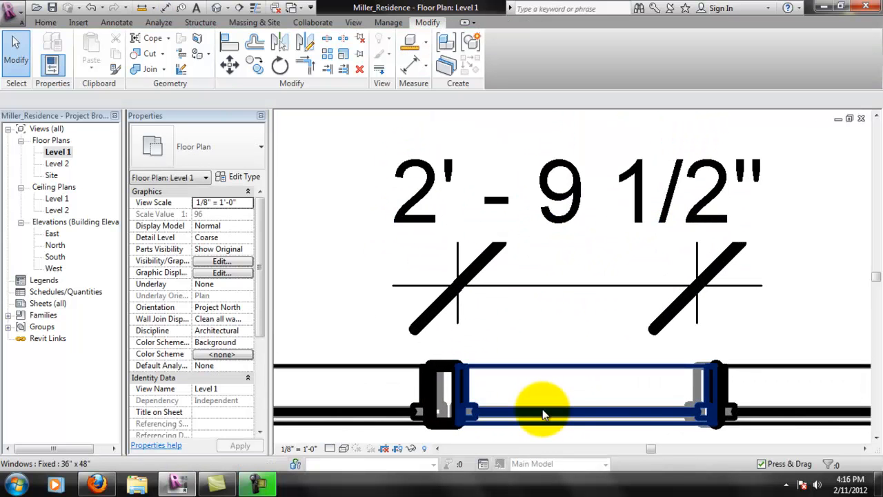
Delete the middle Fixed 36" x 48" window from the Living Room's south wall
click(543, 414)
key(Delete)
middle_drag(550, 247, 470, 231)
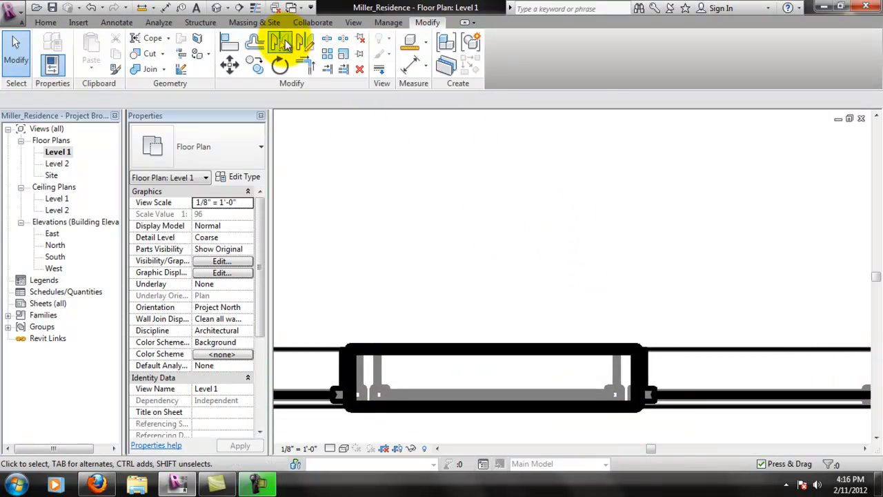
Dimension the width of the traced middle window opening in the living room's lower wall with an aligned dimension
click(410, 65)
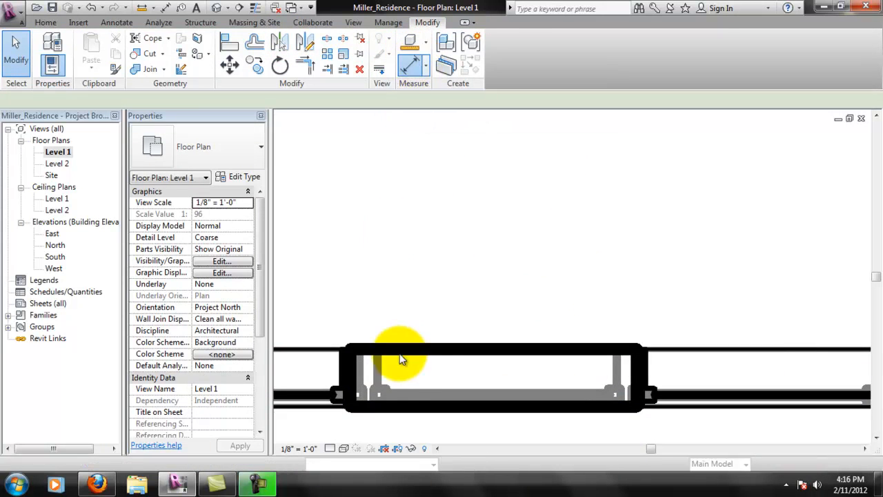
click(375, 367)
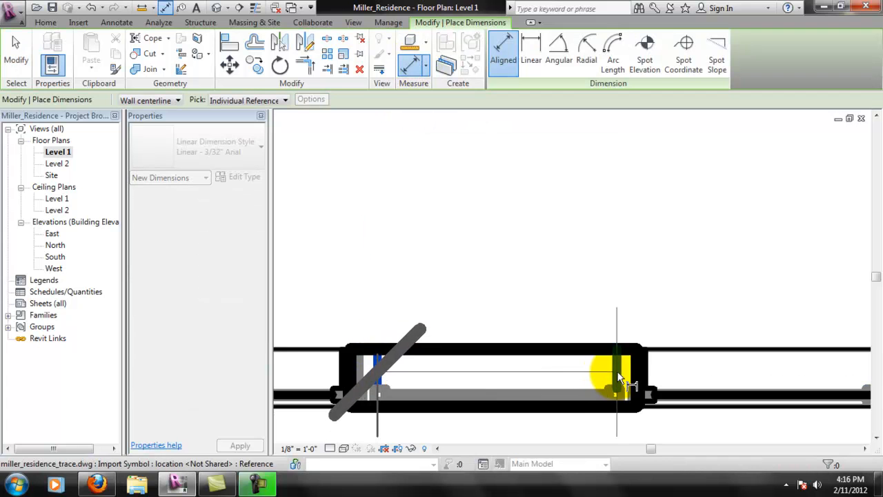
click(618, 372)
scroll(476, 277, down, 2)
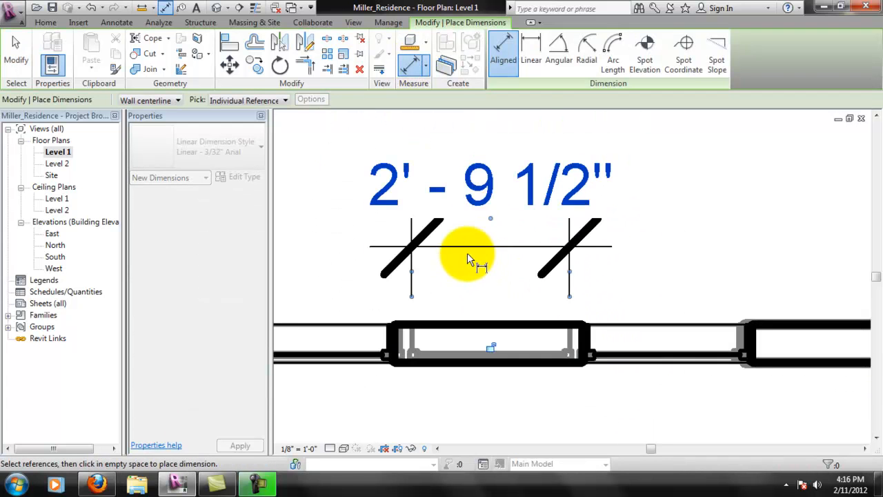
click(468, 263)
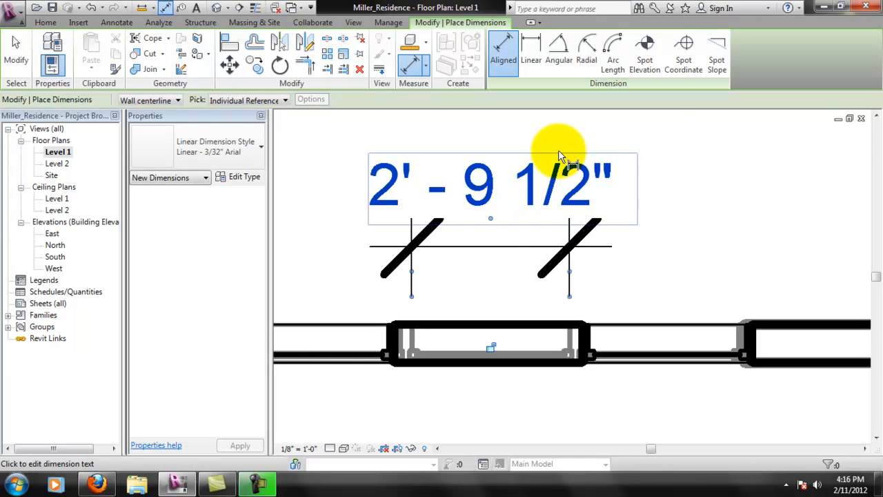
key(Escape)
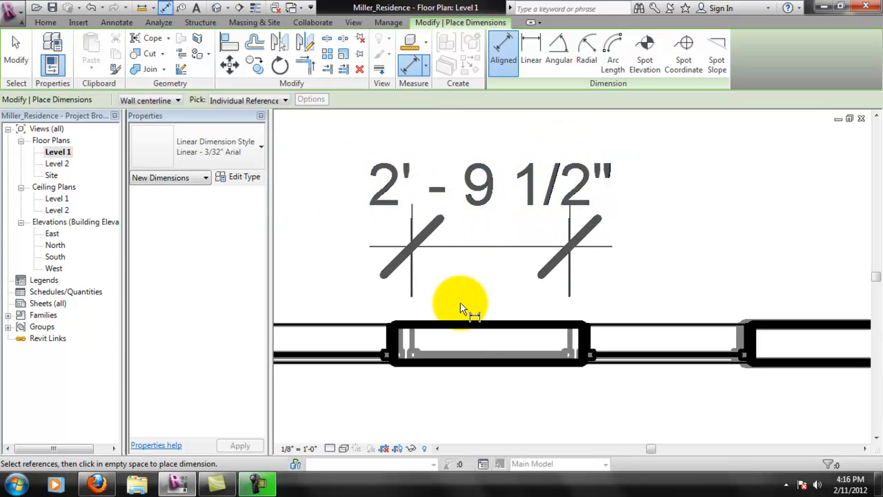
Duplicate the Fixed 36" x 48" window type as a new type named 33.5" x 48"
click(72, 25)
click(55, 25)
click(103, 47)
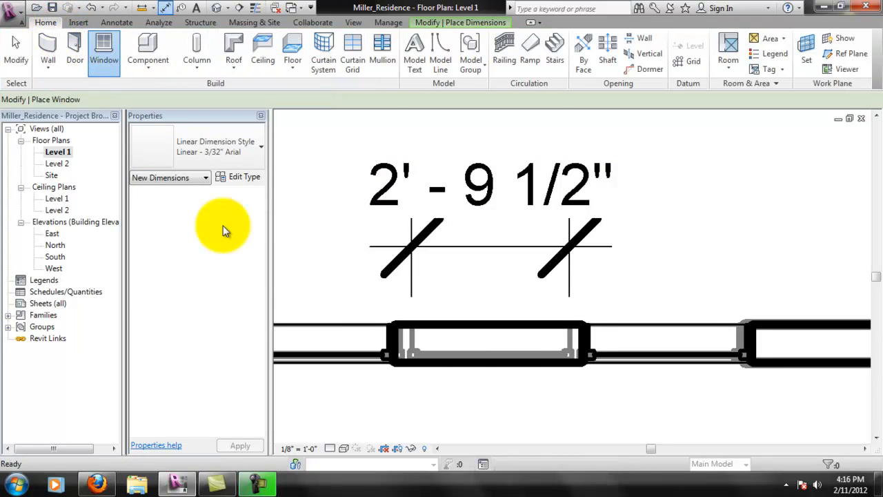
click(224, 158)
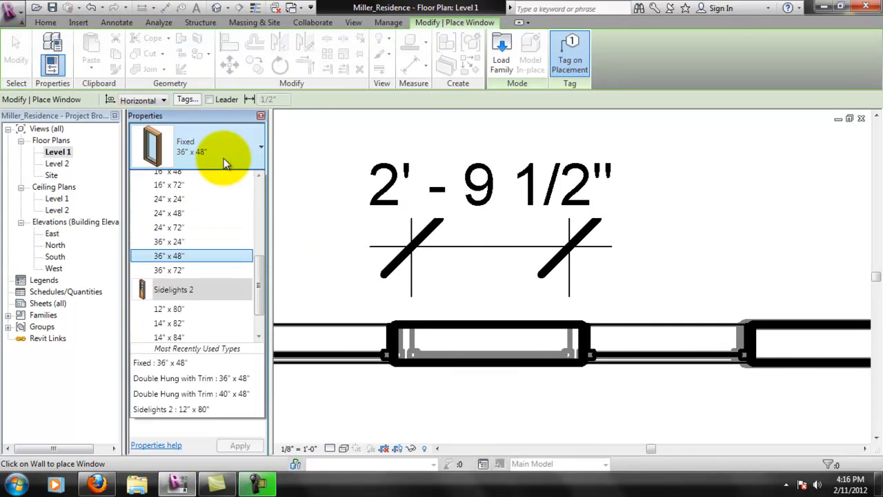
click(224, 158)
click(242, 178)
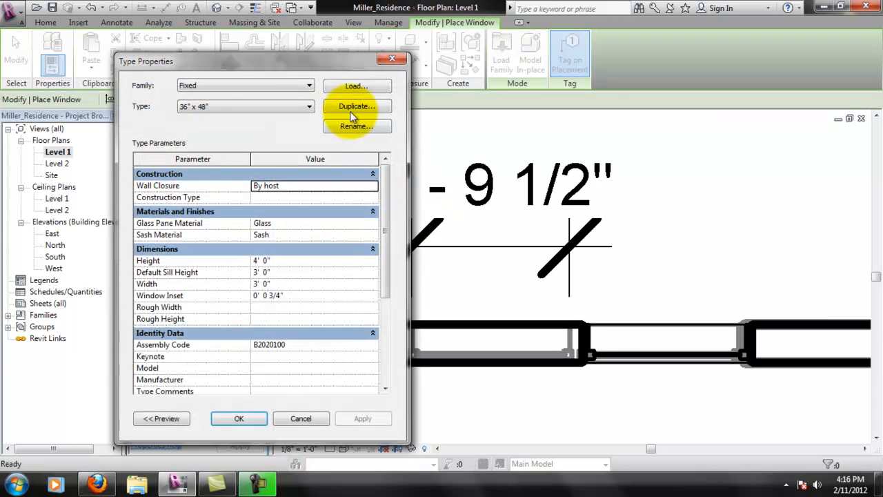
click(354, 106)
key(BackSpace)
text(3.5)
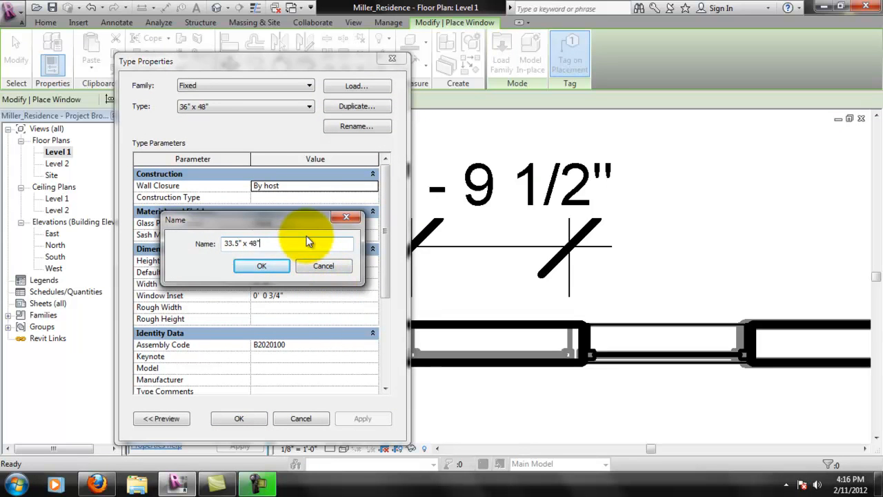
click(261, 266)
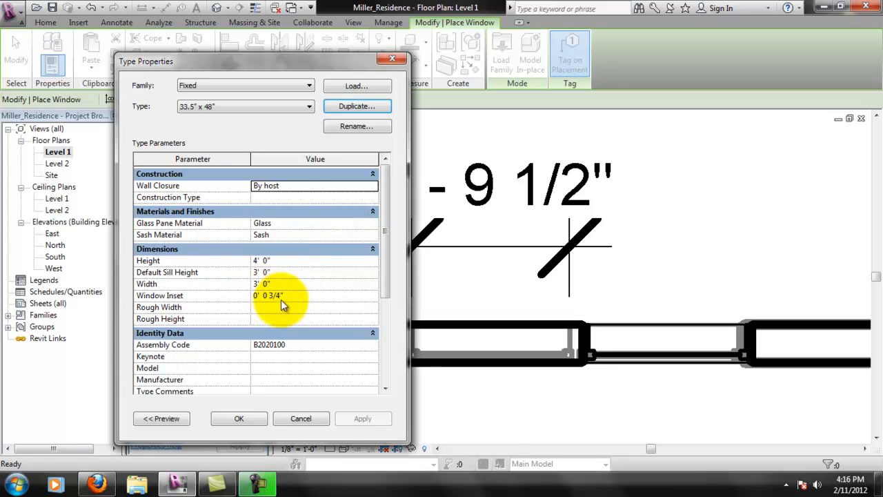
Set the new window type's Width to 33.5" and accept the type properties
click(241, 287)
text(33.)
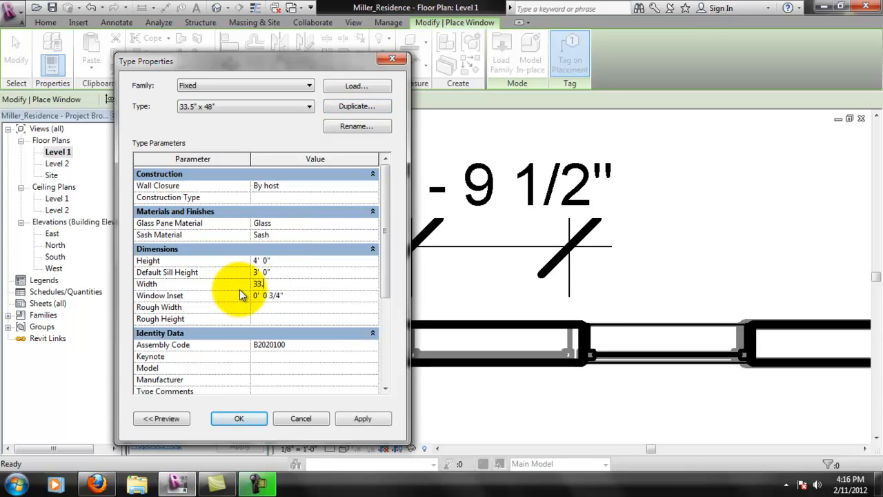
text(5")
key(Return)
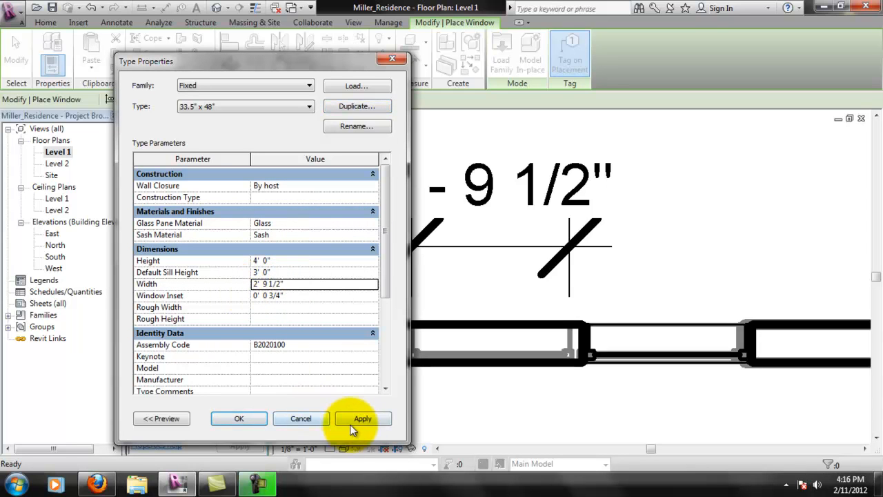
click(243, 417)
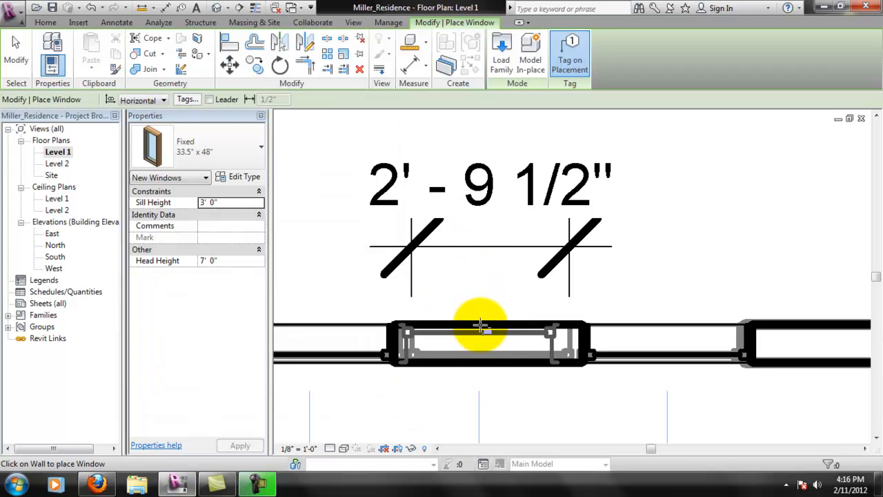
Place a Fixed 33.5" x 48" window in the living room wall between the two existing windows
click(512, 306)
click(413, 65)
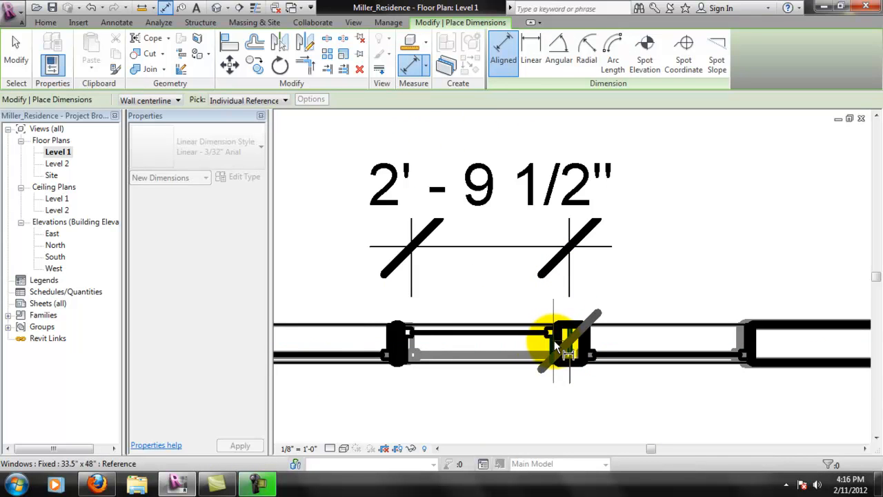
key(Escape)
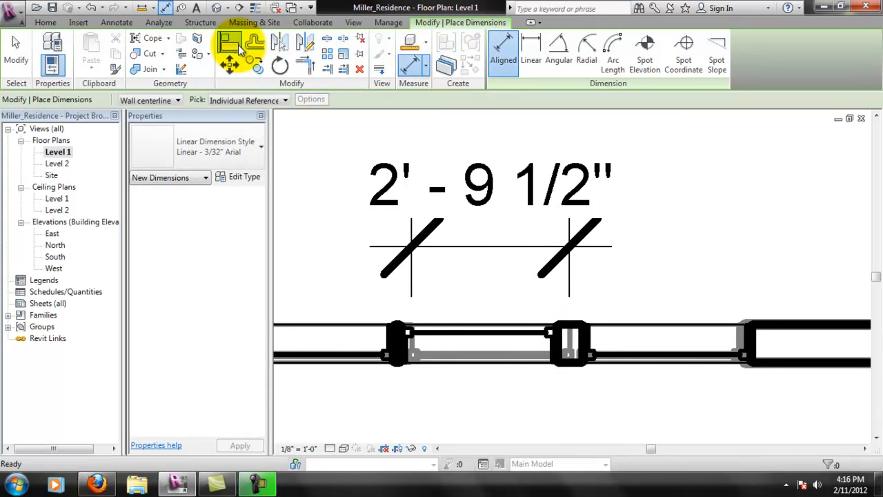
Align the new middle window's right edge with the traced opening and flip the window to match its neighbours' facing
click(230, 43)
click(574, 345)
key(Escape)
click(231, 41)
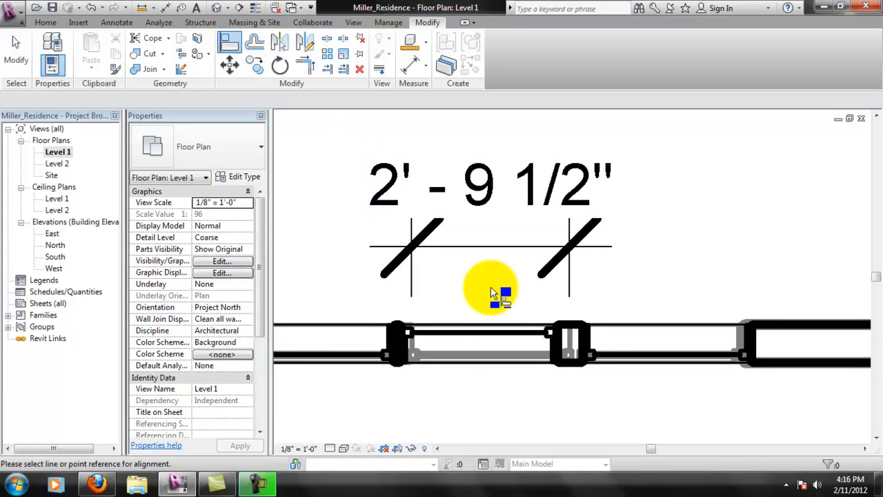
click(563, 346)
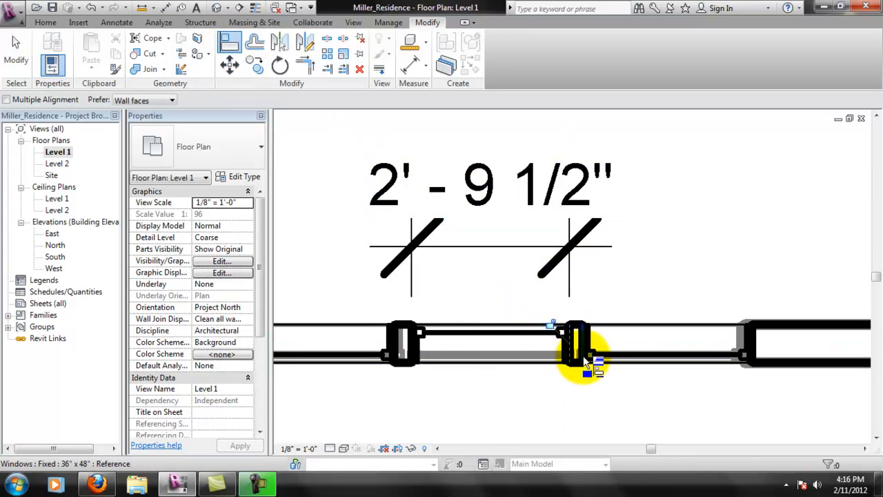
scroll(474, 397, down, 2)
key(Escape)
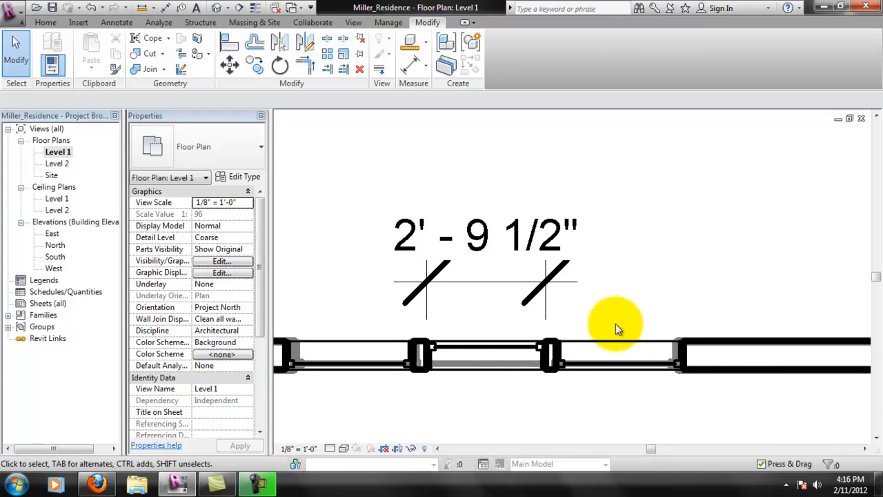
click(490, 350)
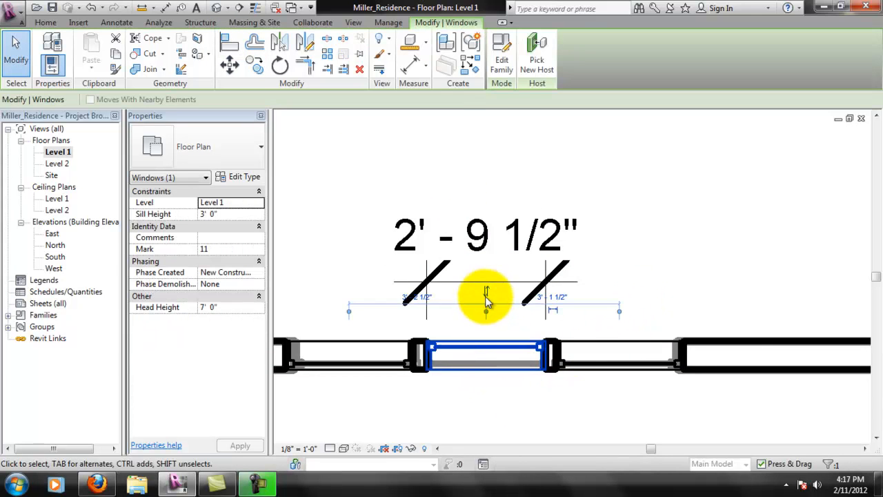
click(485, 394)
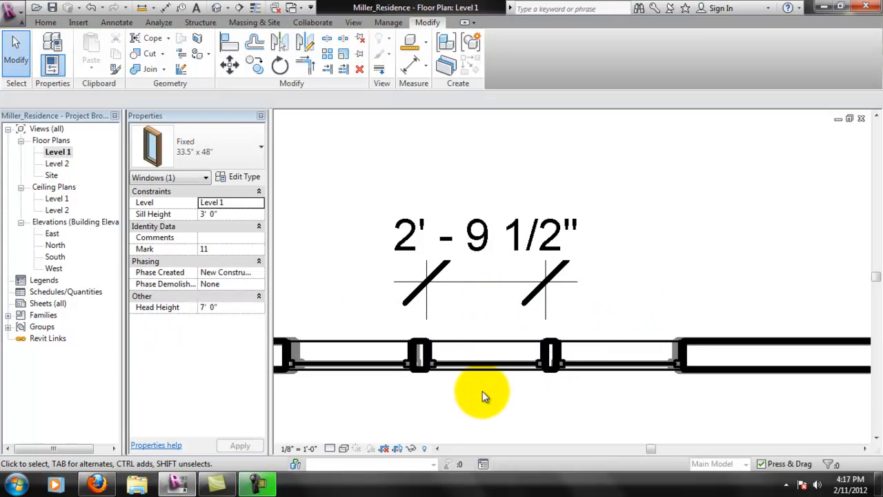
Align the right edge of the left Fixed 36" x 48" living room window with the traced edge beside the middle window
scroll(427, 355, up, 2)
click(405, 354)
click(428, 398)
click(230, 43)
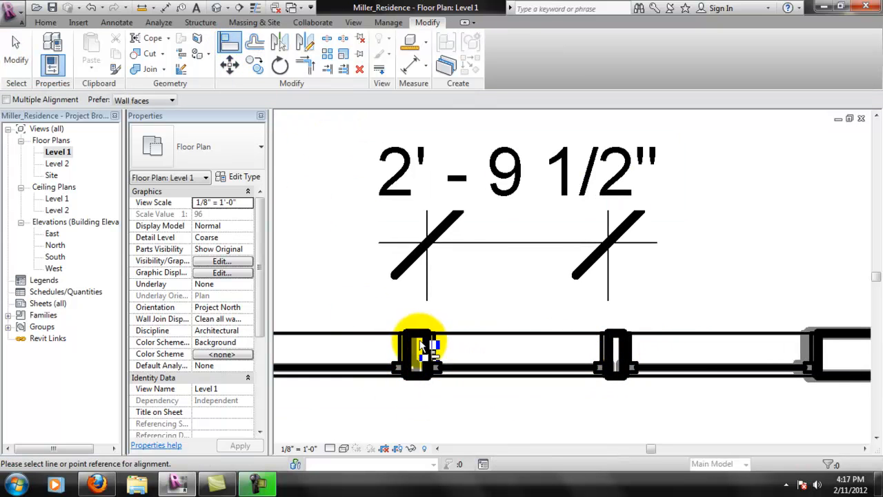
scroll(421, 355, down, 1)
click(419, 353)
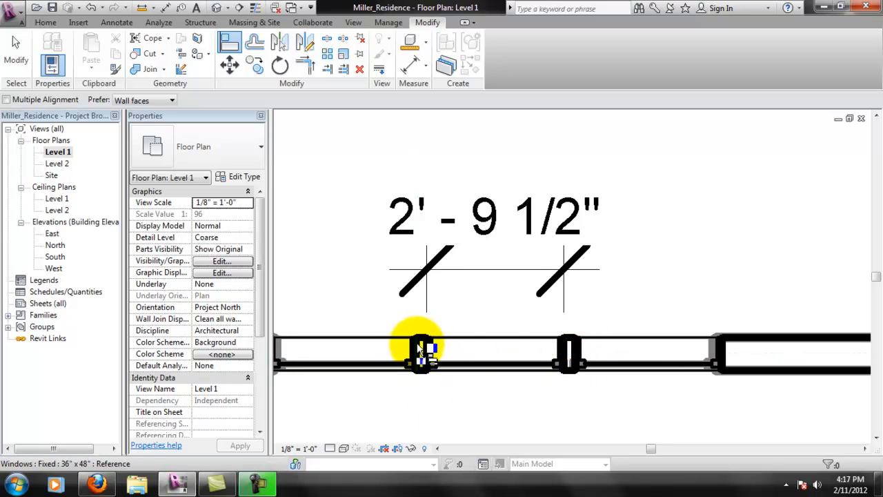
scroll(422, 356, down, 3)
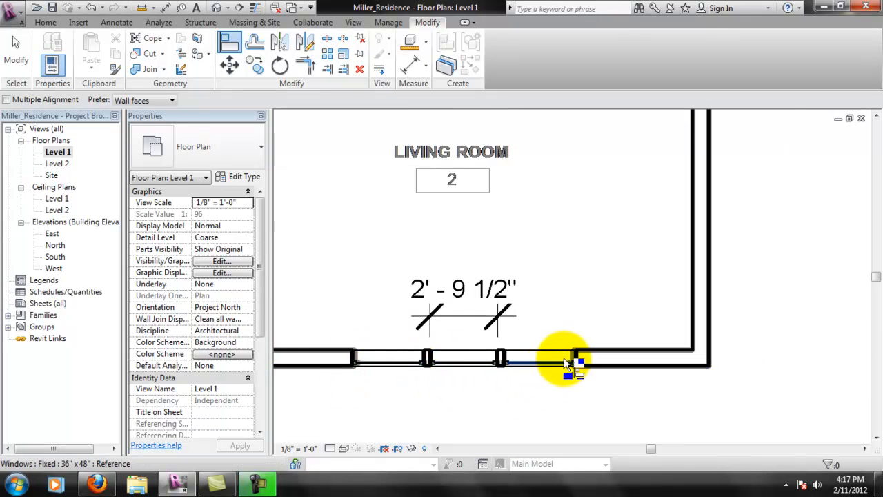
scroll(573, 370, up, 3)
scroll(517, 381, down, 3)
scroll(588, 331, down, 1)
key(Escape)
key(Escape)
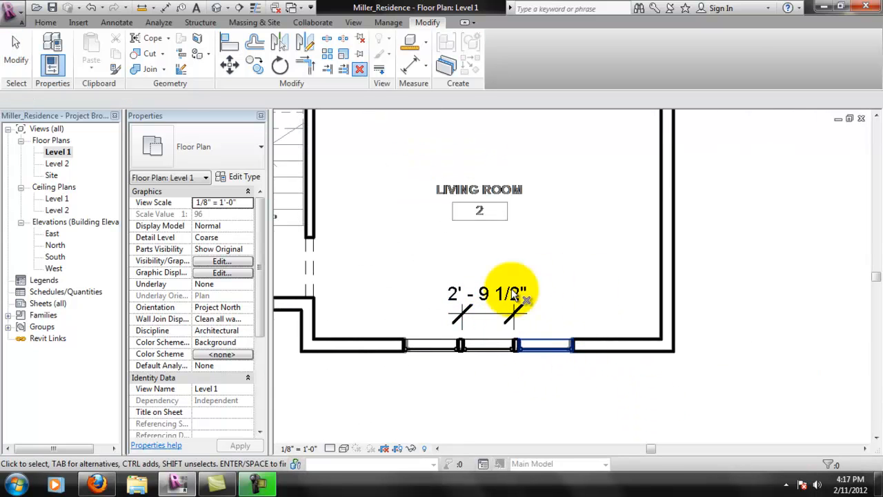
Delete the dimension above the middle living room window
click(488, 312)
key(Delete)
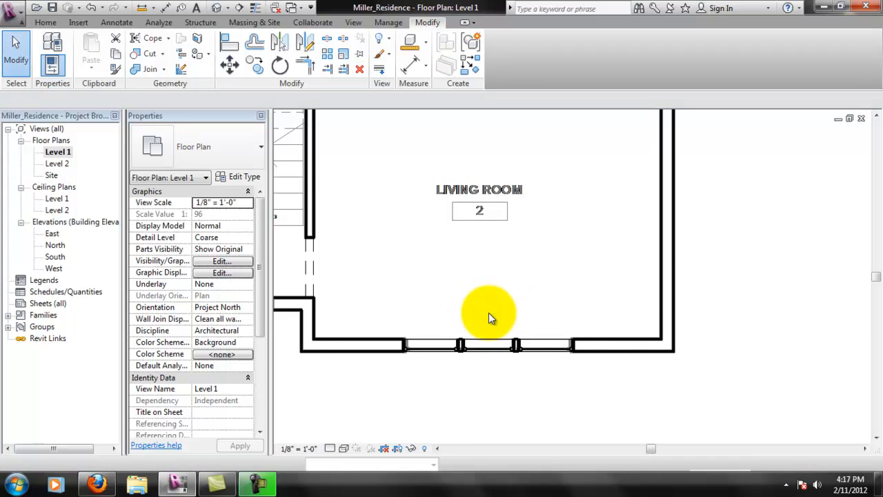
Place a Double Hung with Trim 36" x 48" window over the left opening of the kitchen's traced window pair
scroll(478, 284, down, 2)
scroll(514, 293, down, 2)
middle_drag(415, 223, 504, 271)
middle_drag(450, 195, 521, 218)
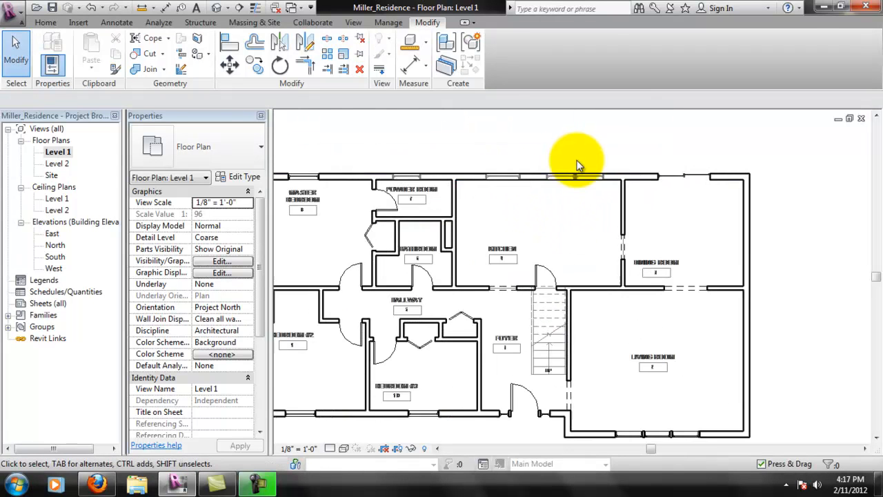
scroll(576, 159, up, 6)
scroll(604, 172, up, 3)
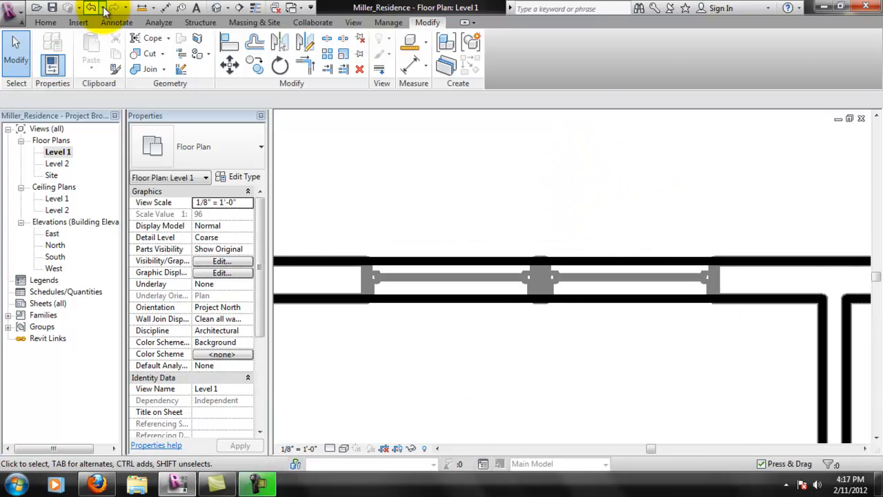
click(54, 24)
click(97, 43)
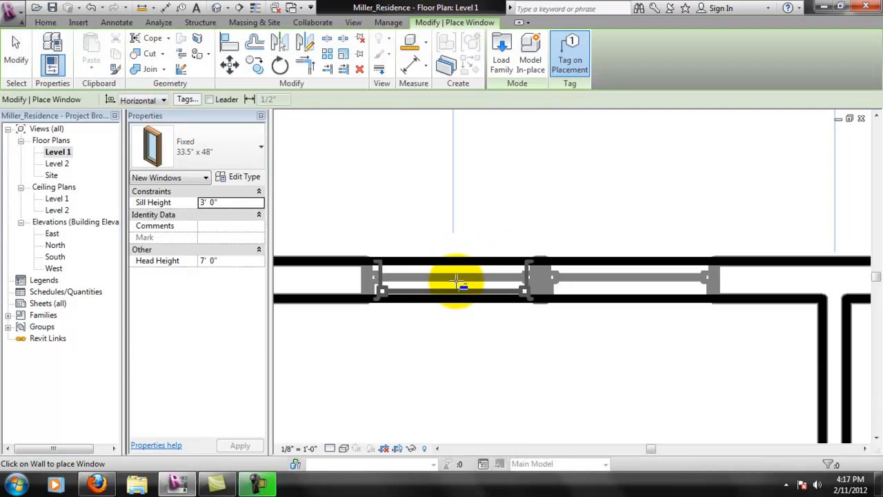
click(254, 157)
scroll(252, 242, down, 3)
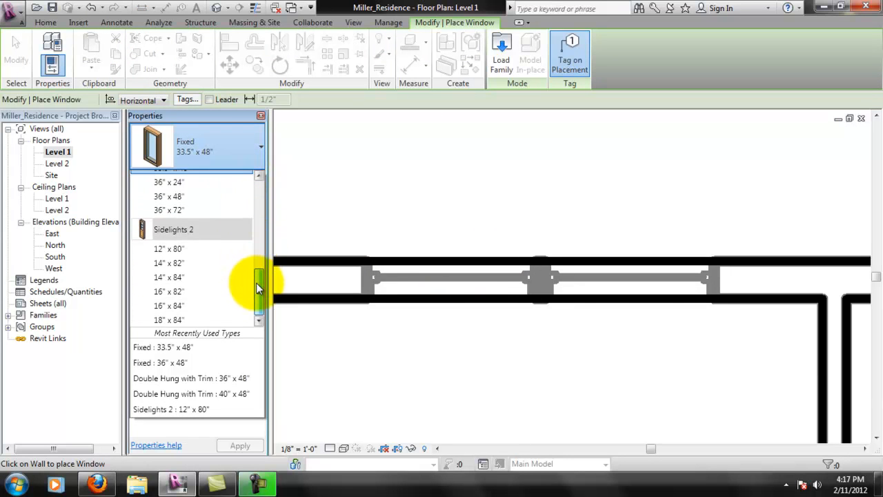
scroll(248, 250, up, 5)
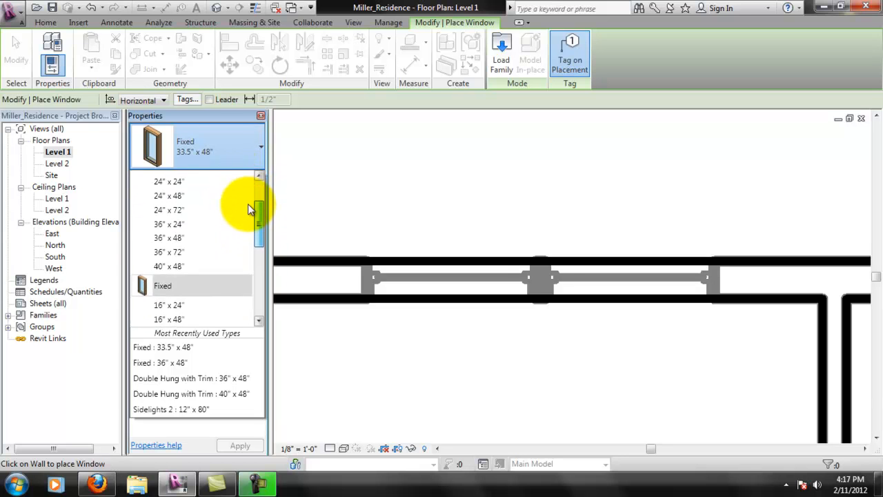
scroll(248, 205, down, 3)
scroll(250, 214, up, 3)
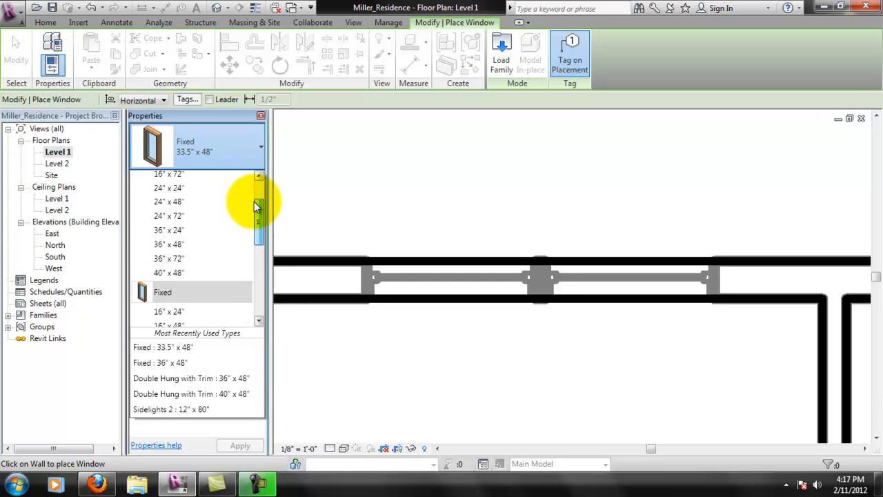
click(181, 243)
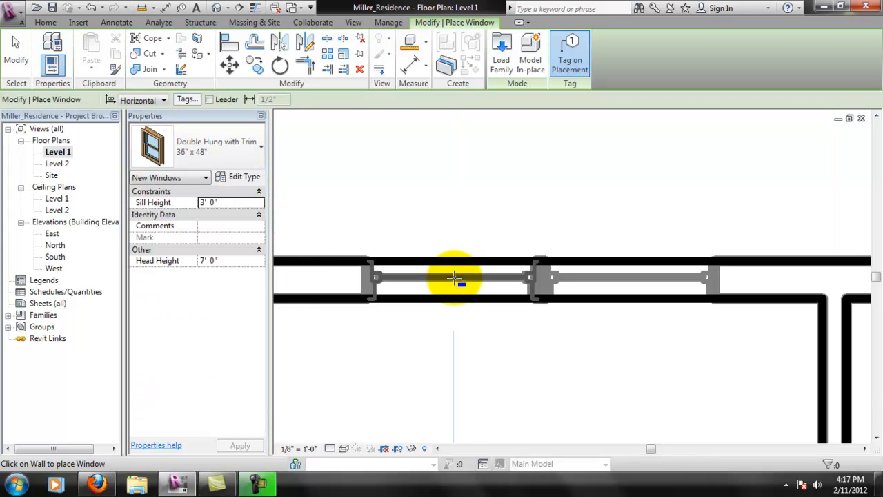
click(455, 278)
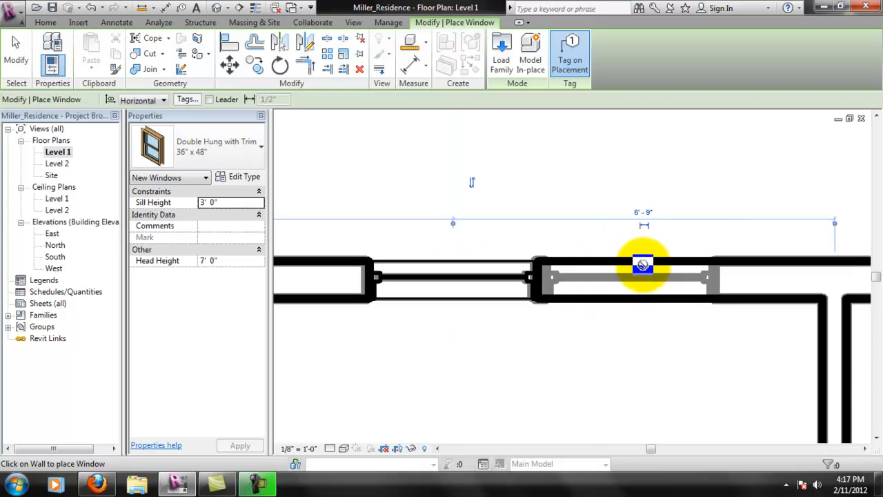
Place a second Double Hung with Trim 36" x 48" window over the right opening of the kitchen's traced pair
click(644, 263)
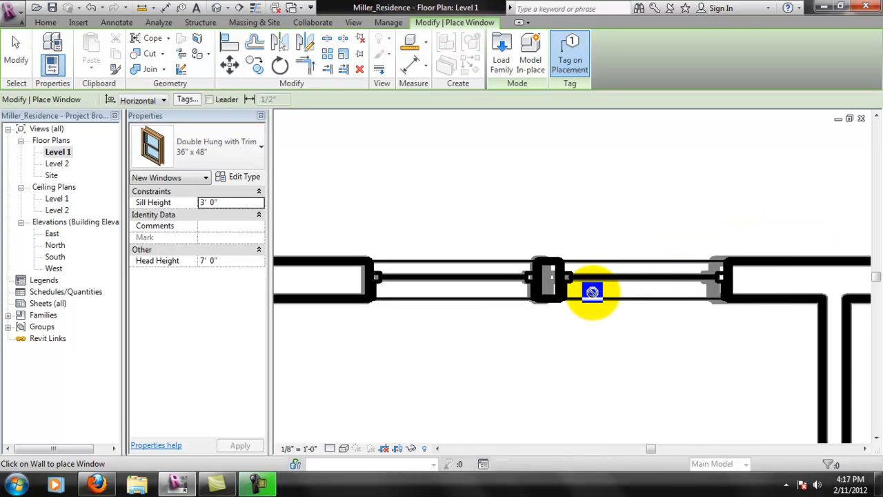
scroll(593, 290, up, 2)
key(Escape)
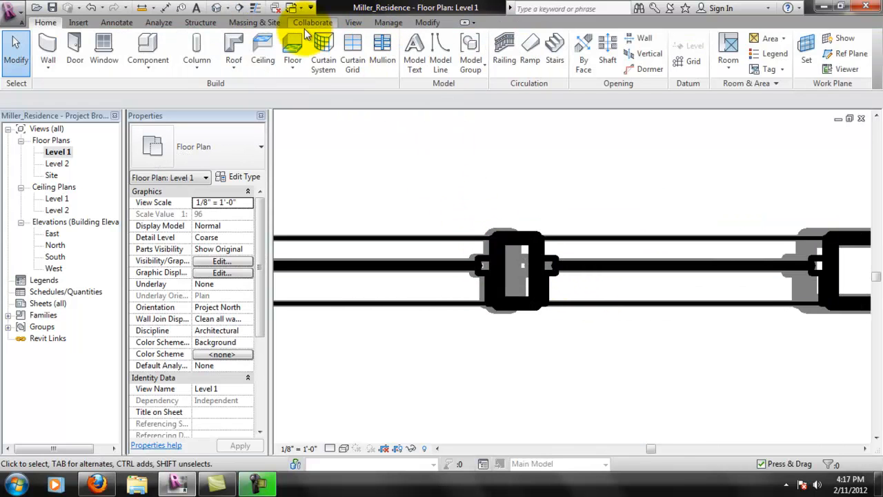
Align the adjoining edges of the two kitchen Double Hung with Trim windows with their traced edges
click(424, 23)
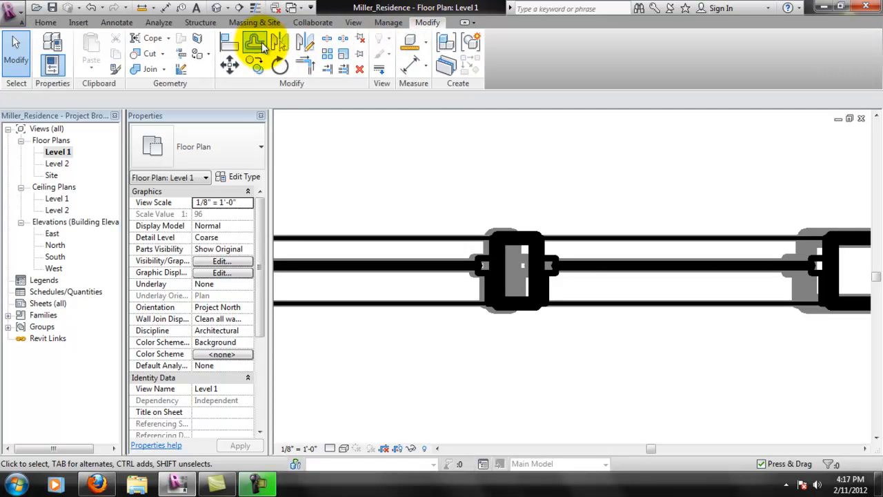
click(233, 44)
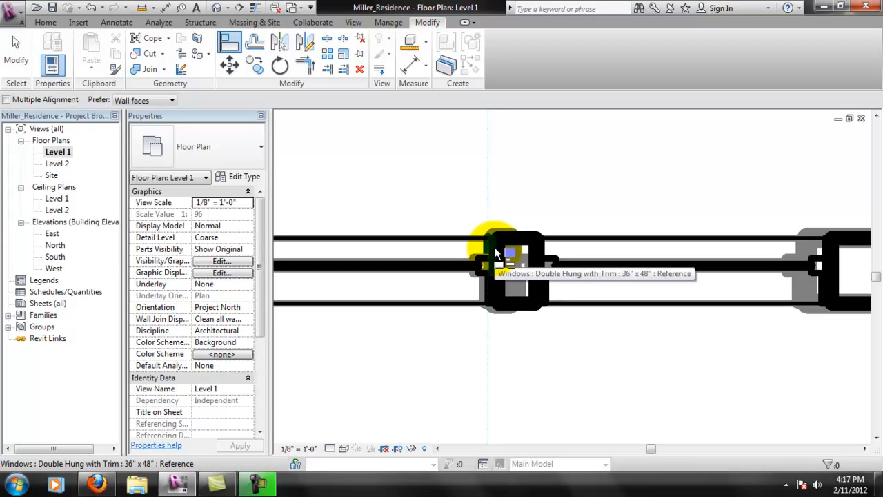
click(523, 262)
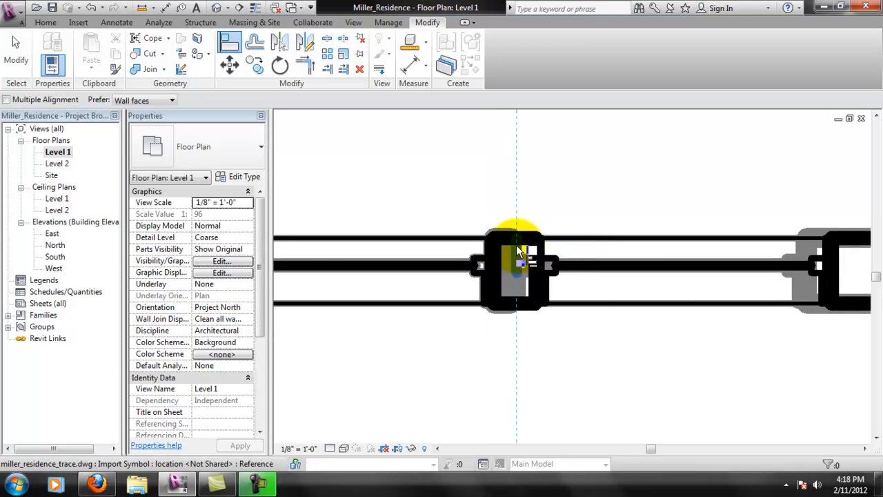
click(518, 252)
click(537, 258)
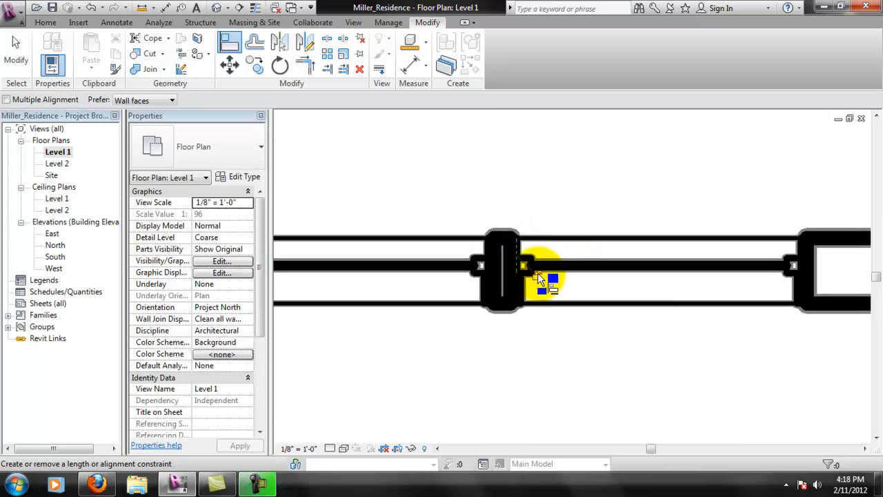
Choose the Double Hung with Trim 40" x 48" window type for the single traced opening left of the kitchen pair
scroll(545, 283, down, 2)
scroll(392, 321, down, 3)
middle_drag(541, 344, 768, 309)
scroll(495, 259, up, 3)
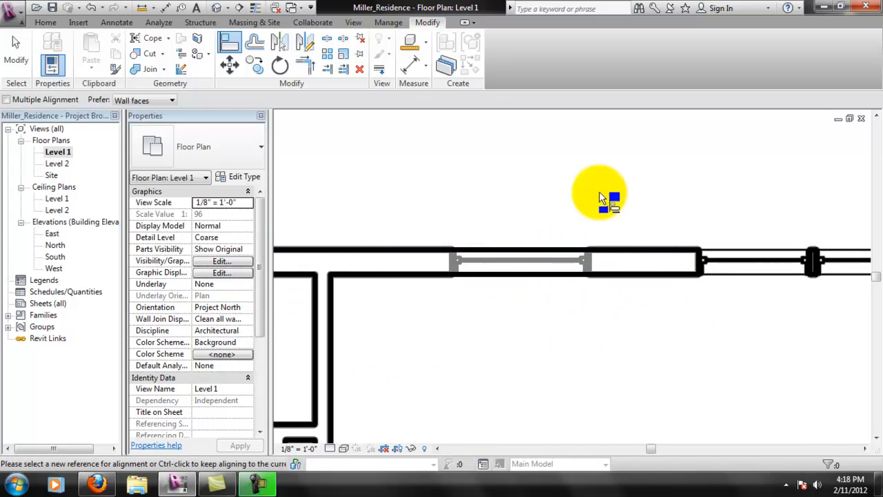
key(Escape)
click(45, 22)
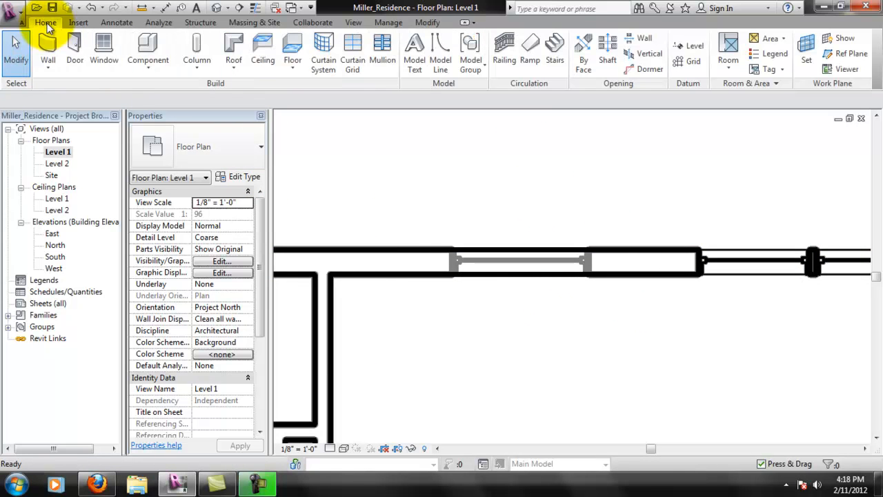
click(103, 49)
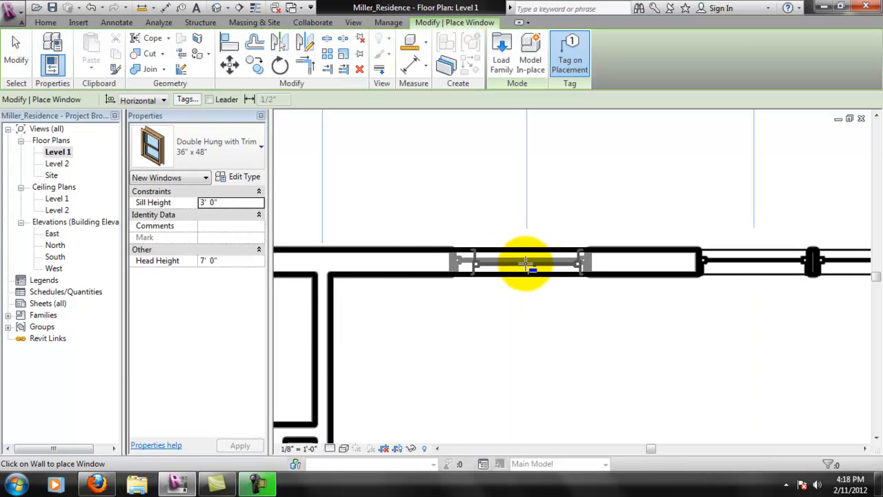
click(233, 143)
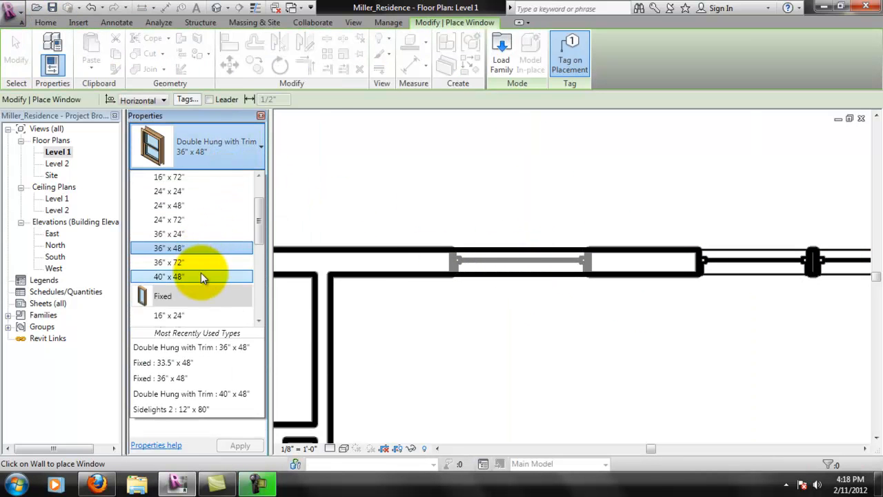
click(201, 277)
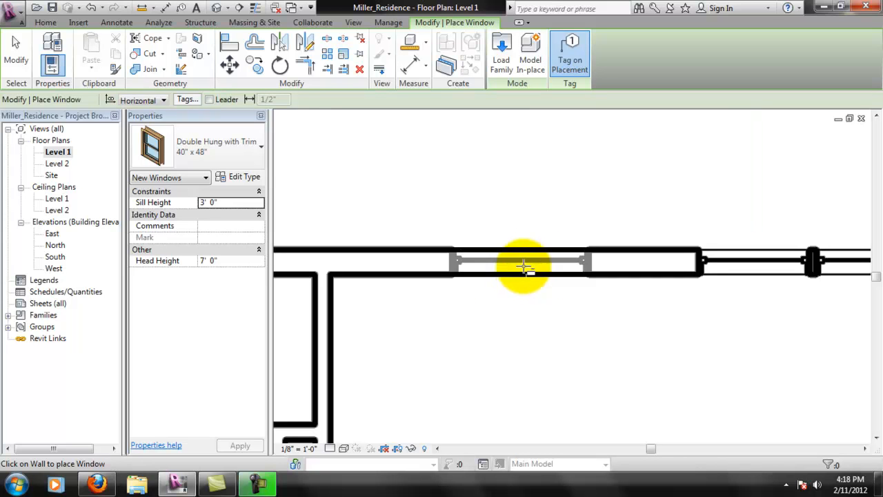
click(500, 260)
key(Escape)
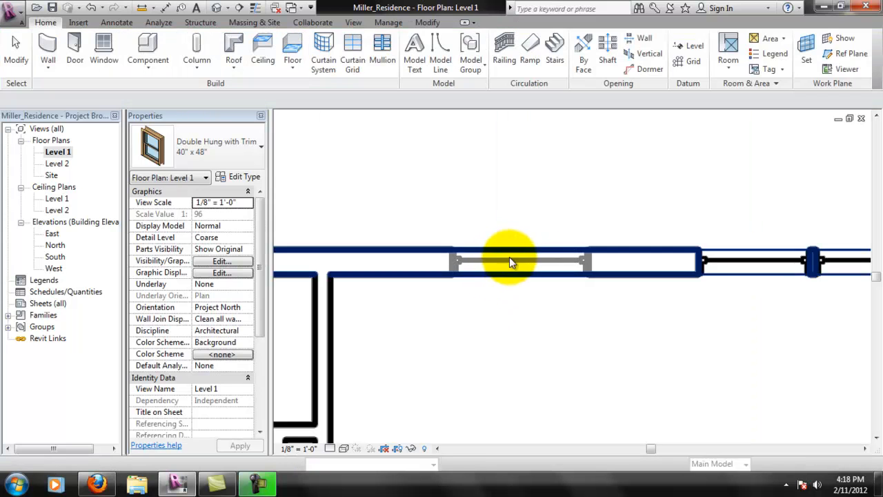
Measure the width of the single traced opening with an aligned dimension and delete that dimension
click(427, 23)
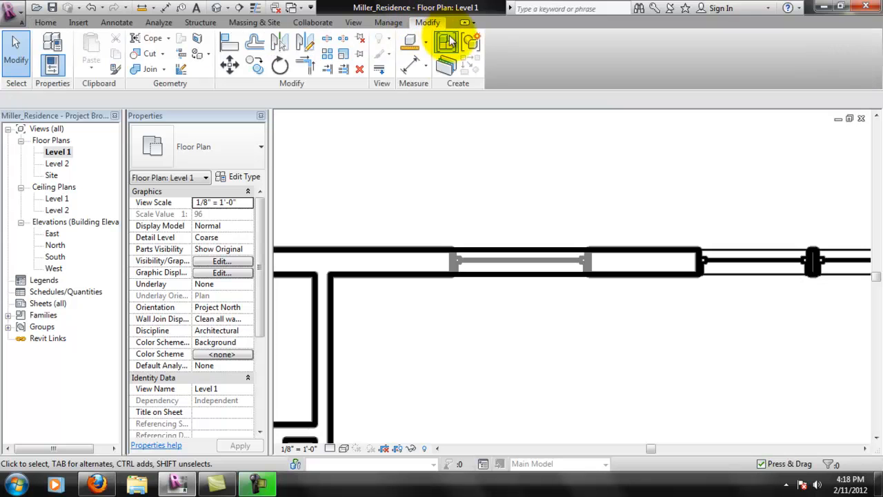
click(421, 69)
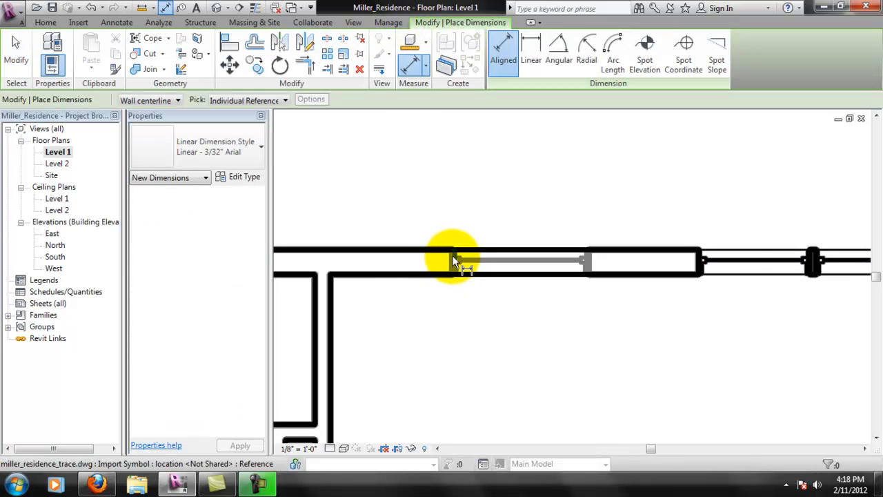
click(449, 253)
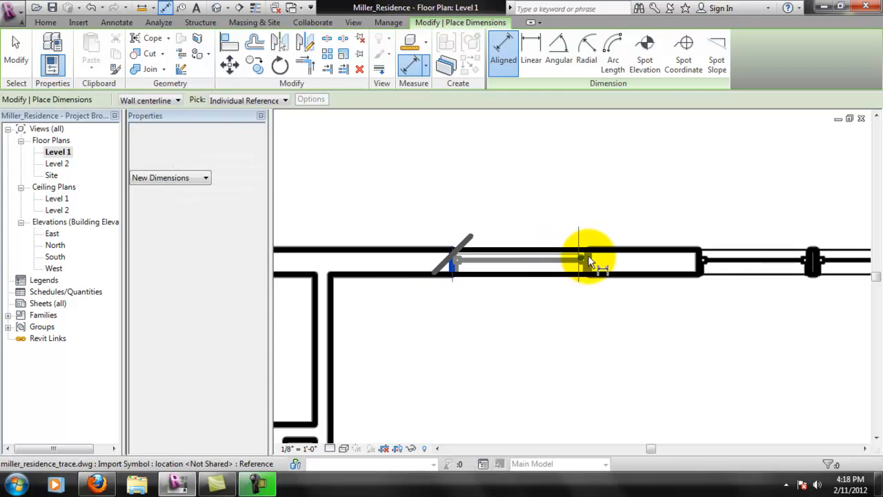
click(590, 256)
click(587, 186)
key(Escape)
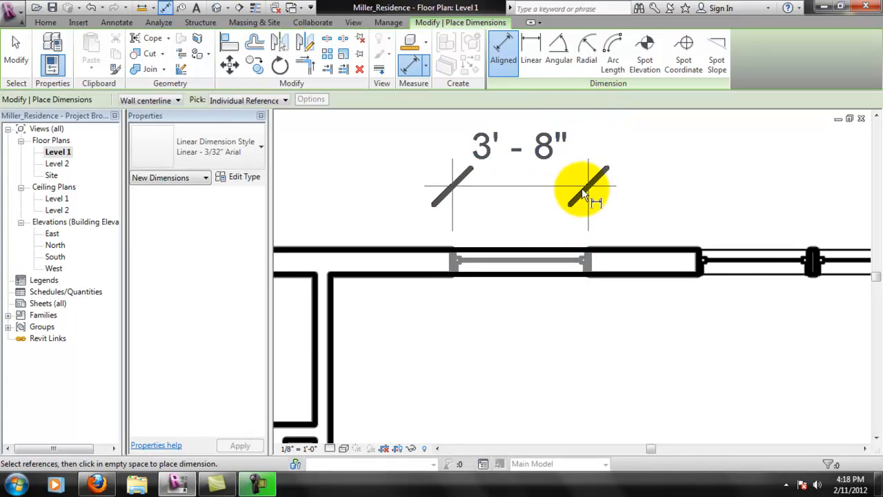
key(Escape)
click(585, 191)
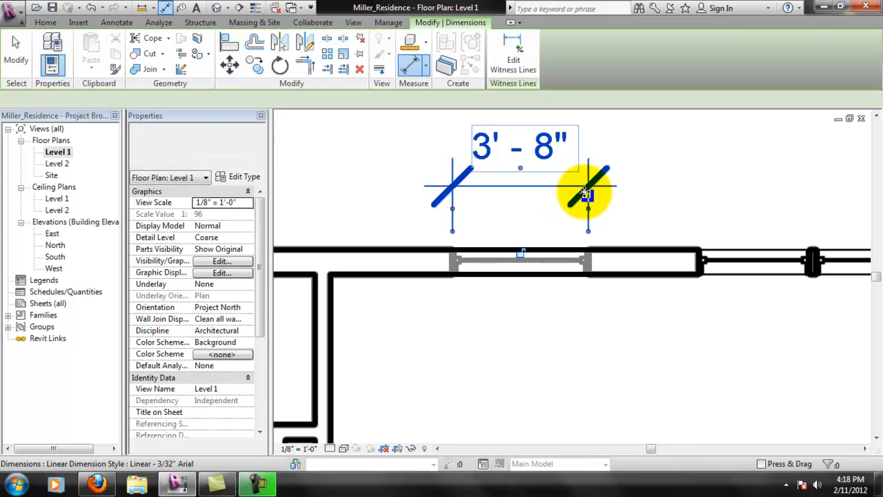
key(Delete)
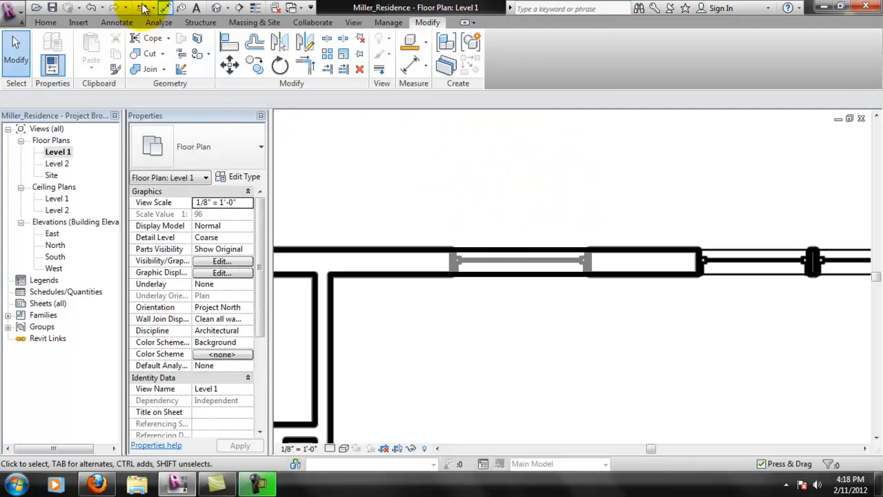
Duplicate the Double Hung with Trim 40" x 48" window type as 44" x 48"
click(45, 22)
click(102, 55)
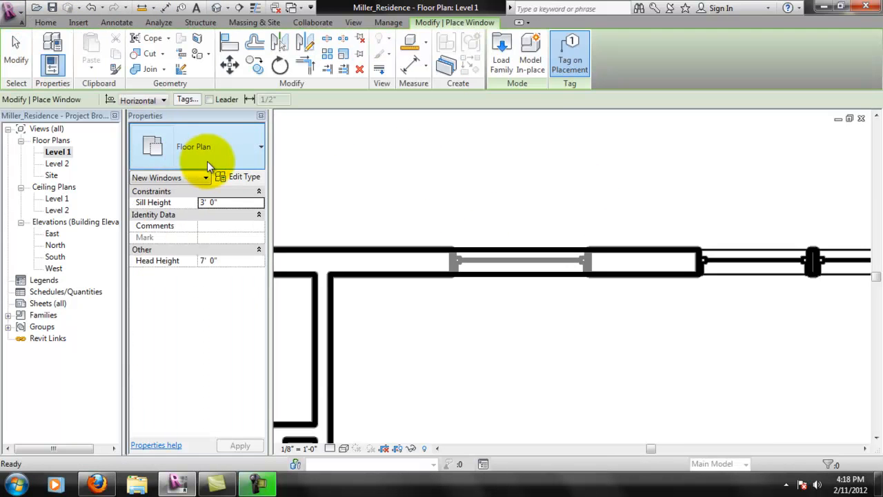
click(243, 178)
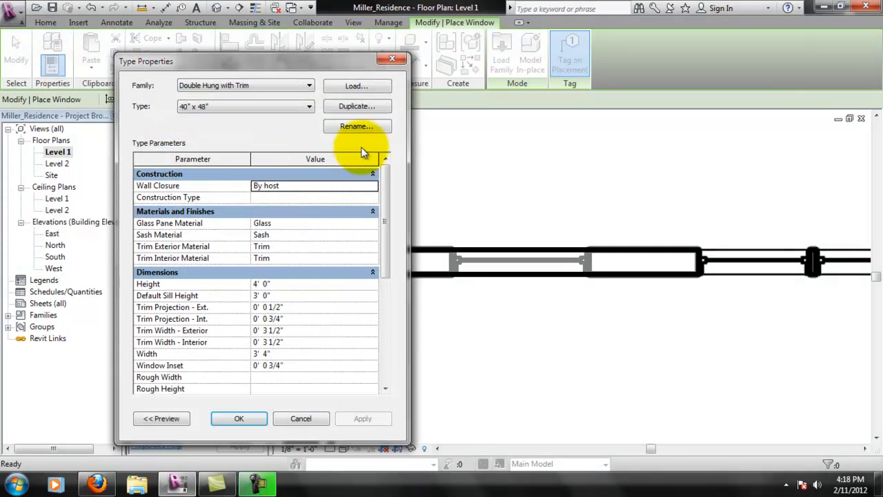
click(367, 111)
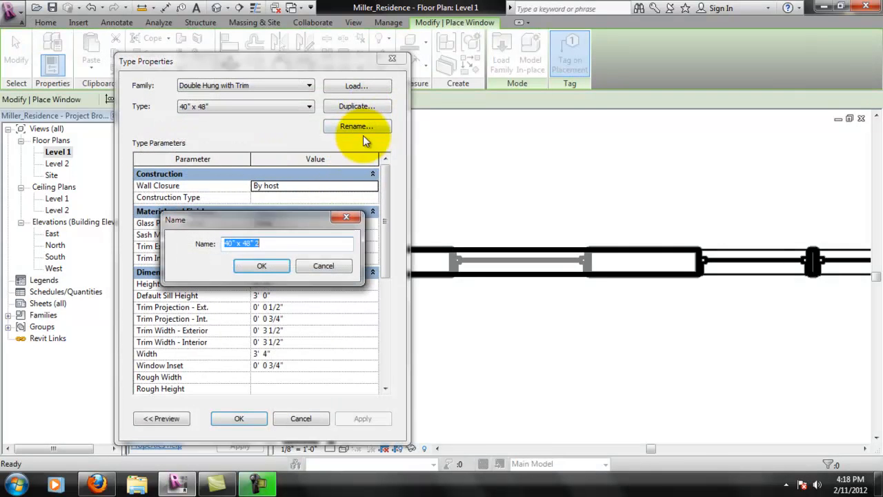
click(233, 244)
key(BackSpace)
text(4)
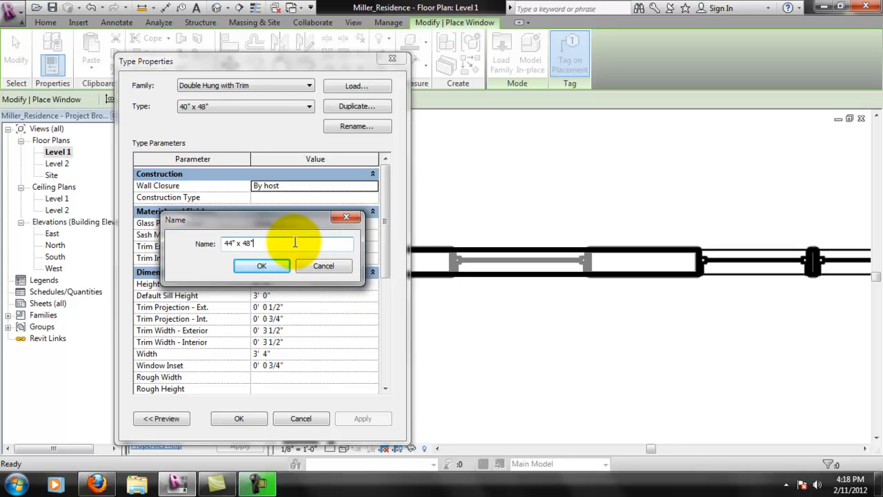
click(280, 265)
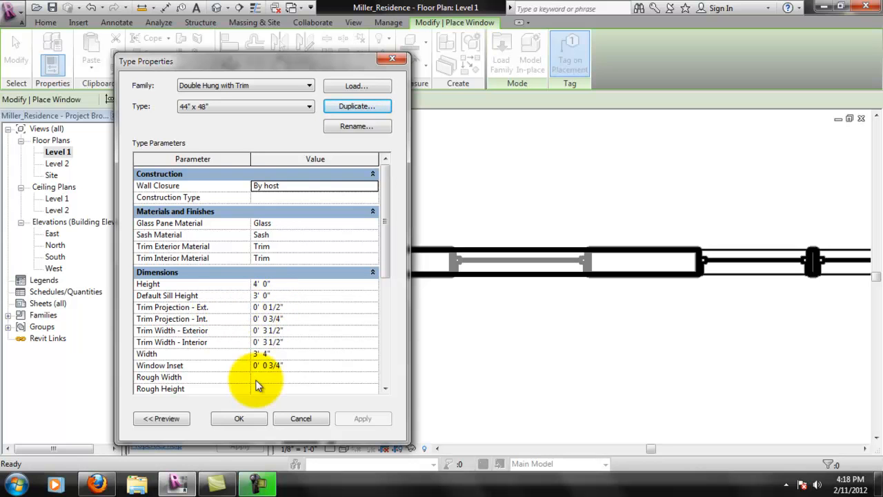
click(242, 421)
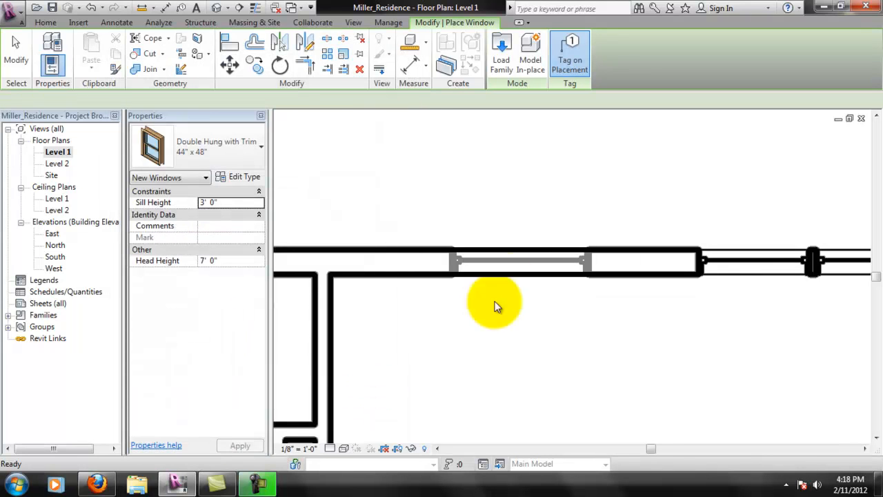
Place a Double Hung with Trim 44" x 48" window over the single traced opening left of the kitchen pair
click(522, 275)
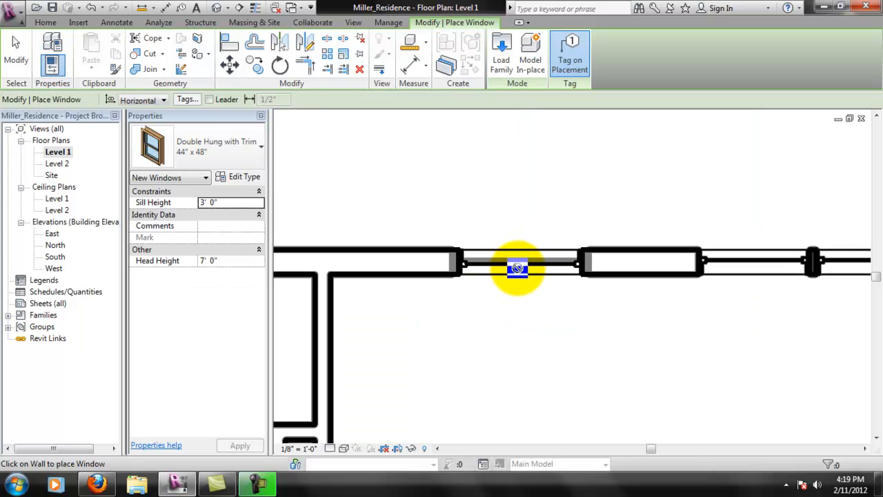
scroll(503, 257, up, 1)
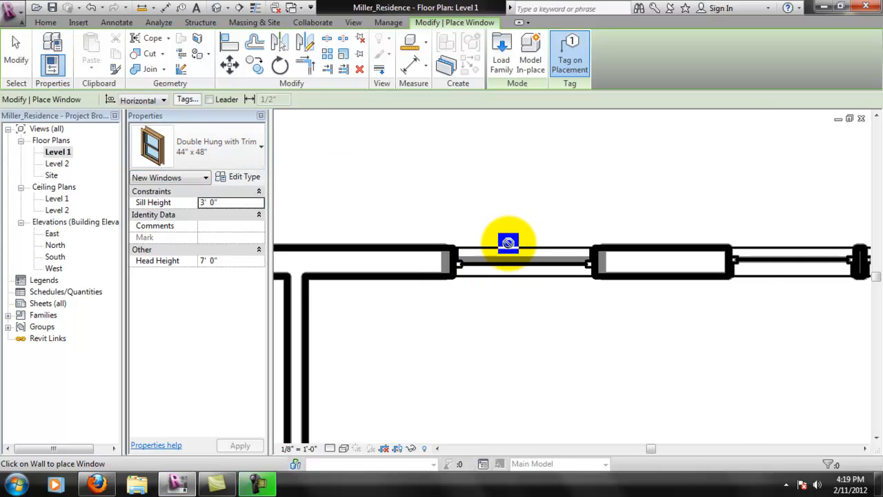
scroll(512, 241, up, 1)
key(Escape)
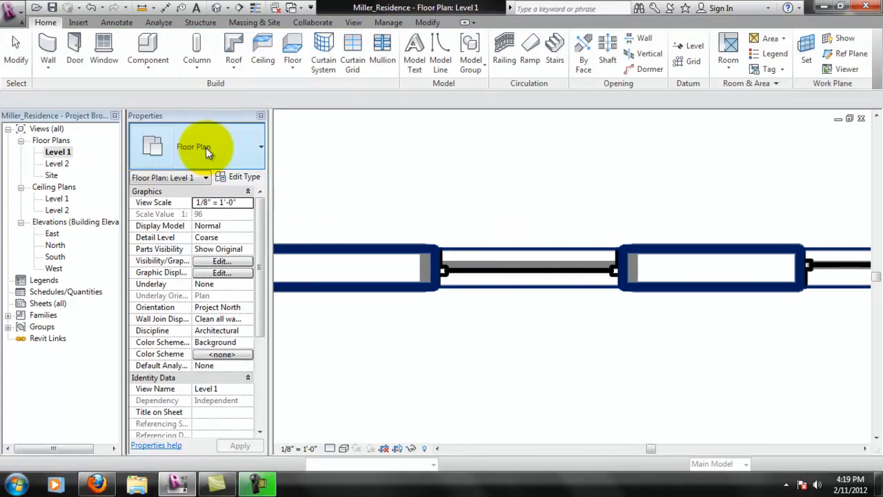
Set the Width of the Double Hung with Trim 44" x 48" window type to 44"
click(479, 276)
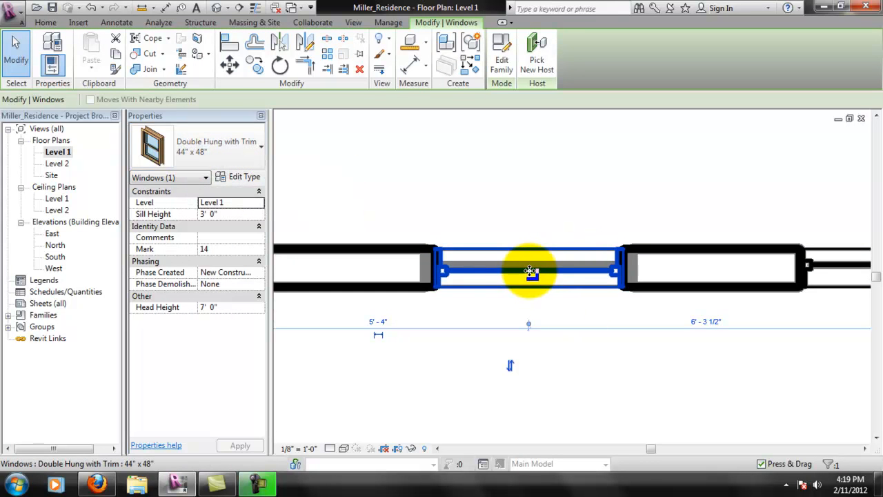
click(244, 177)
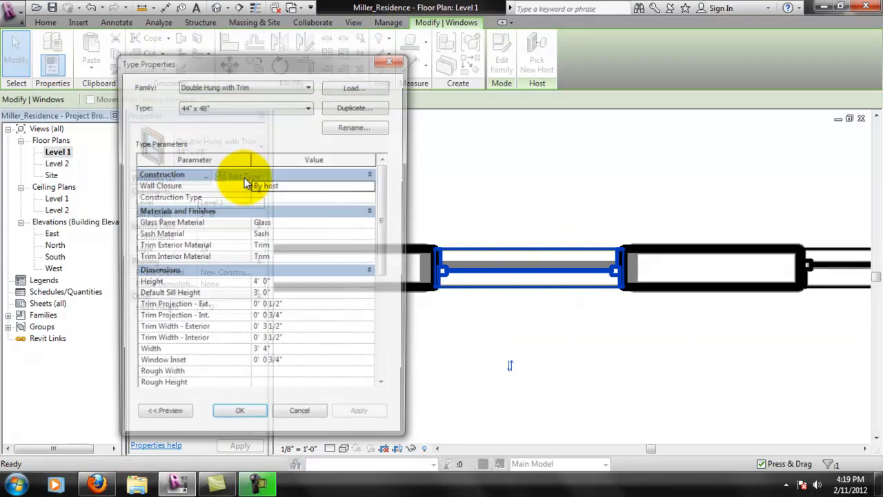
click(266, 354)
drag(274, 354, 237, 357)
text(44")
key(Return)
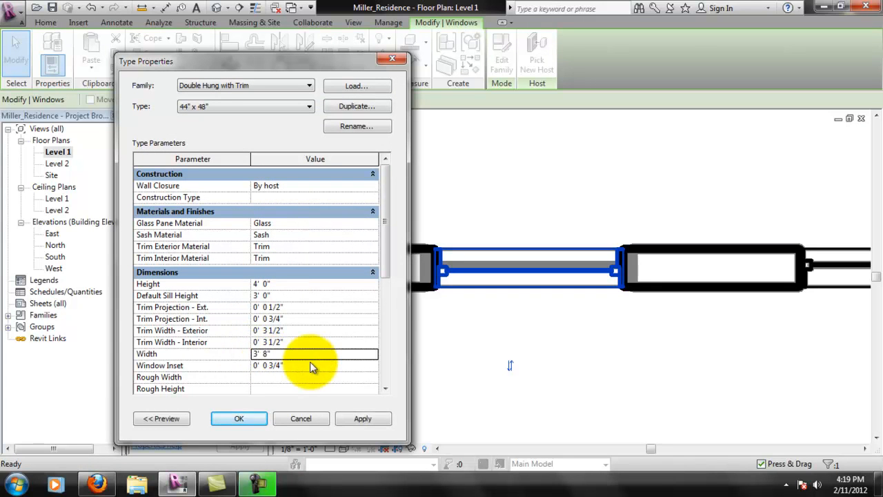
click(362, 419)
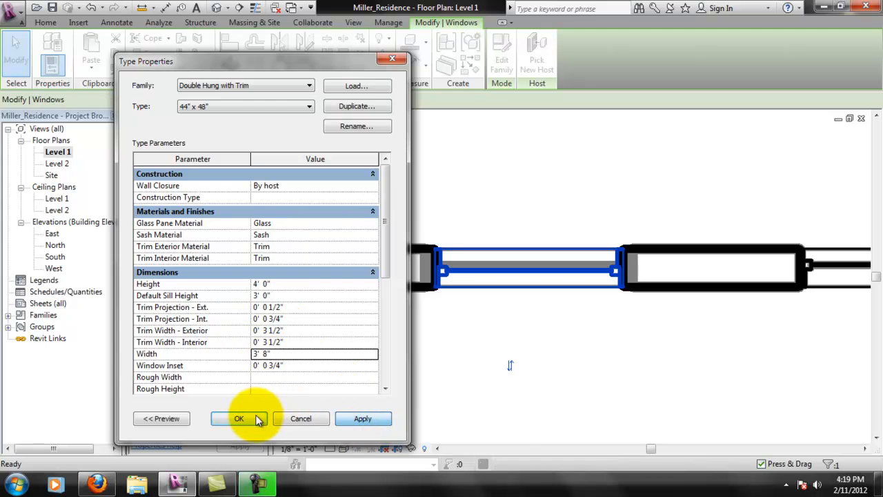
click(257, 420)
click(578, 301)
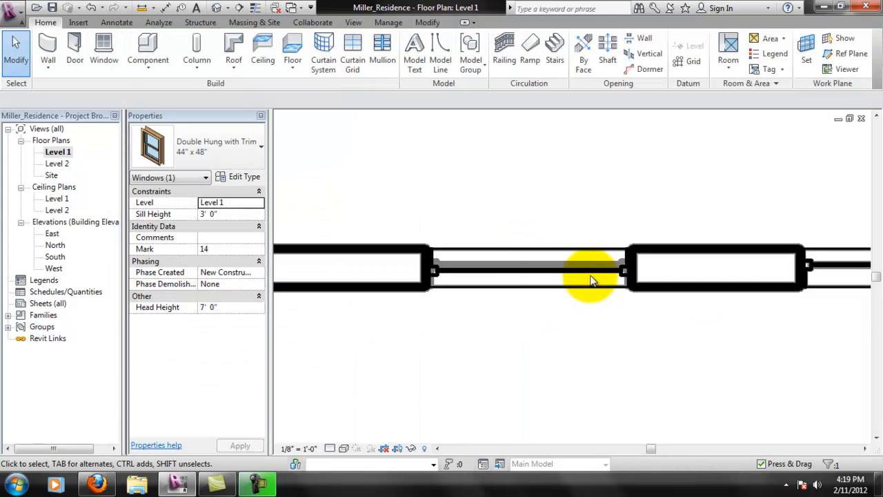
Flip the facing of the 44" x 48" window so its glass line matches the traced window
click(498, 276)
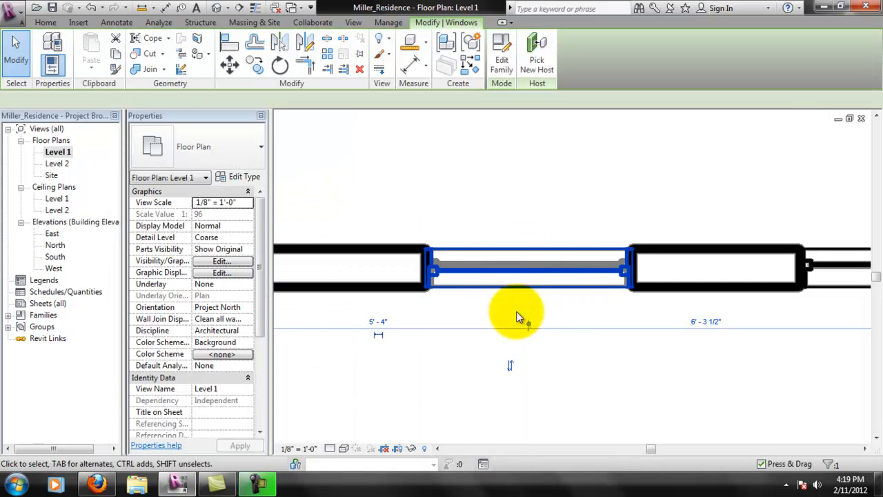
click(572, 389)
scroll(483, 256, up, 4)
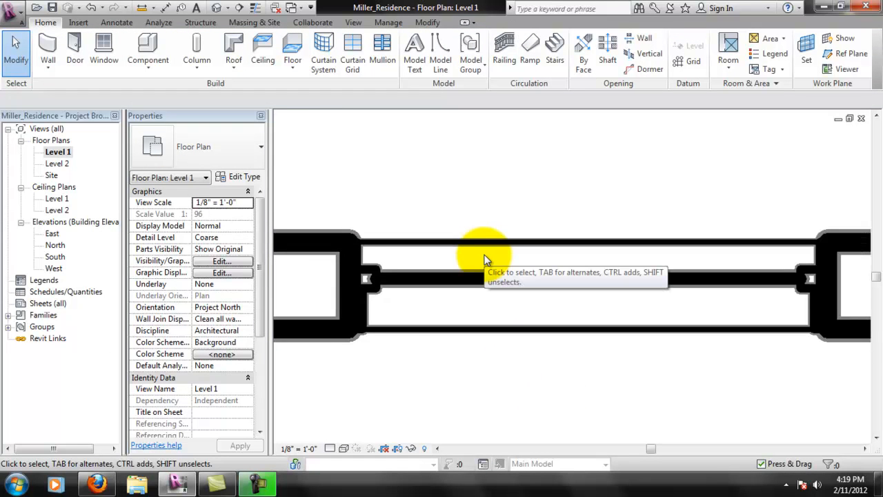
Set the sill height of the 44" x 48" window to 3' 6"
scroll(486, 260, down, 4)
middle_drag(618, 204, 580, 197)
click(497, 275)
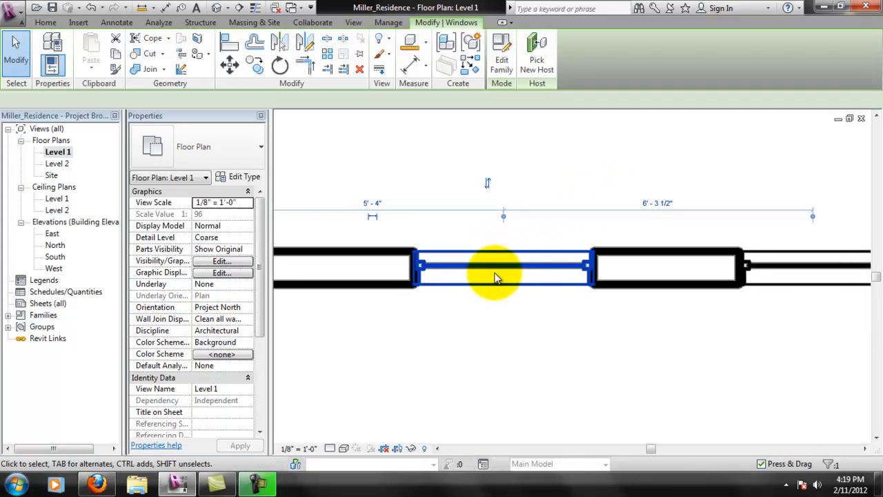
click(211, 214)
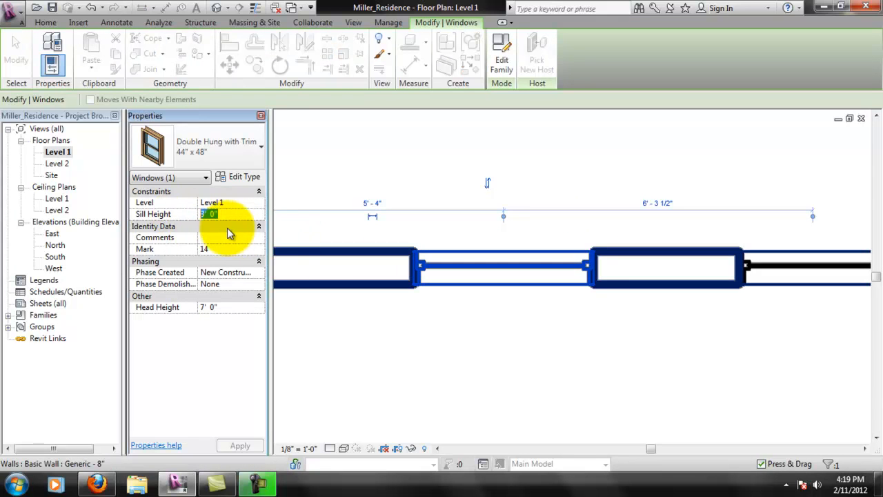
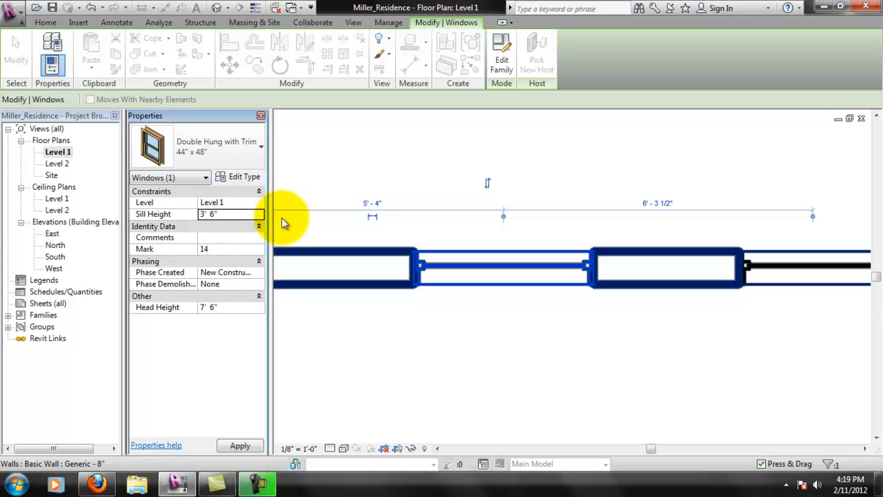
Place a Double Hung with Trim 36" x 48" window over the traced opening in the Powder Room's exterior wall
click(336, 166)
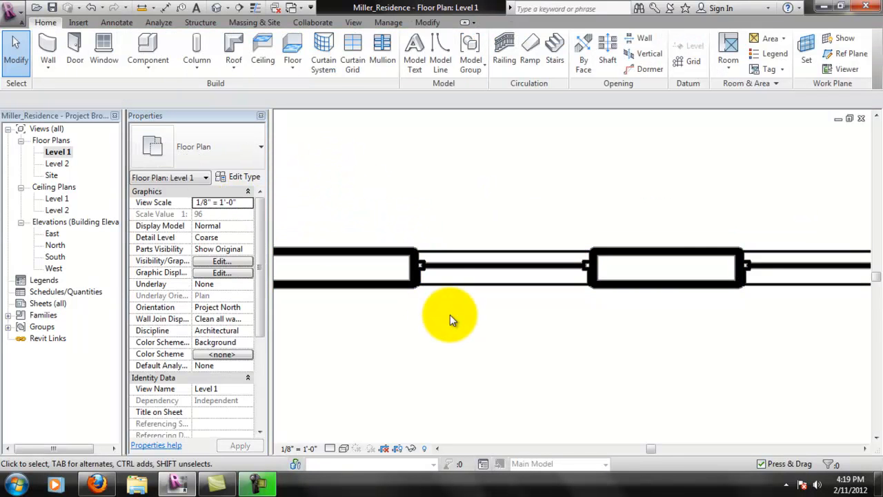
scroll(287, 252, down, 5)
middle_drag(355, 262, 517, 203)
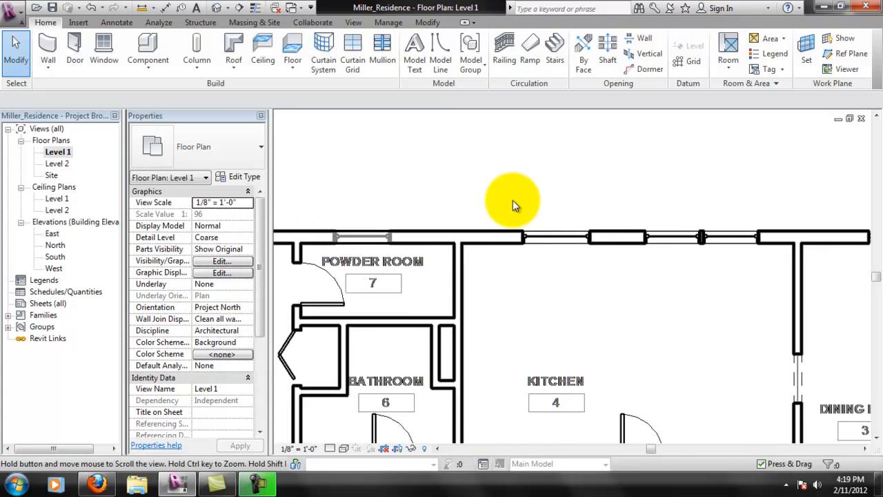
middle_drag(450, 223, 508, 221)
scroll(509, 221, up, 4)
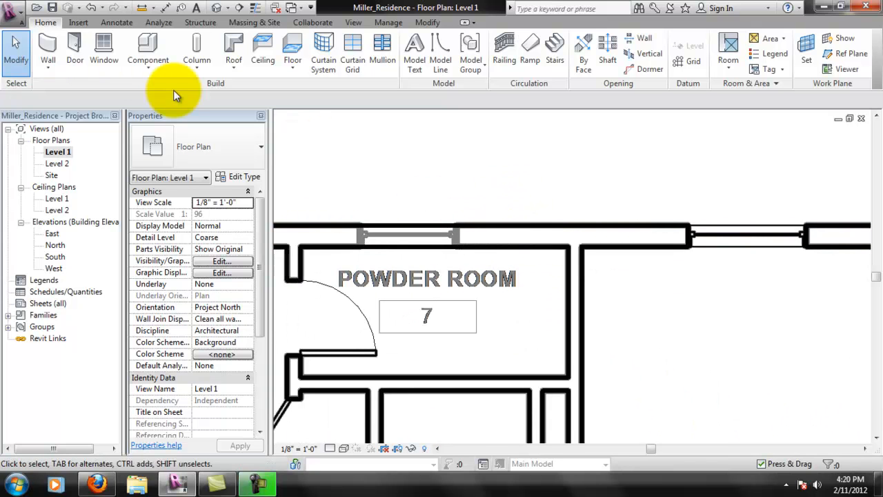
click(103, 50)
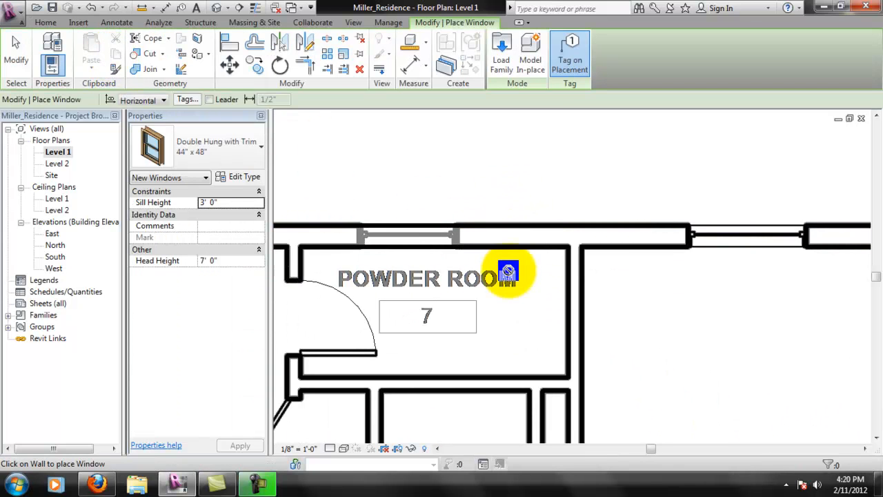
click(216, 166)
click(179, 264)
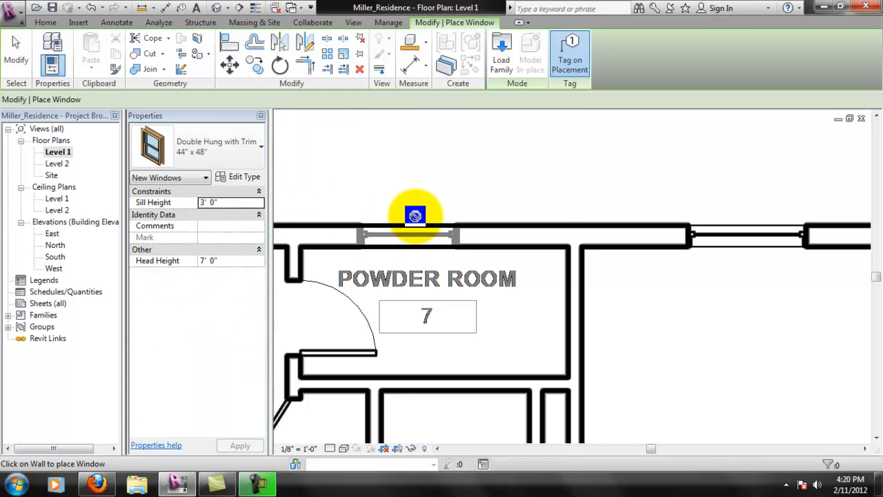
click(189, 148)
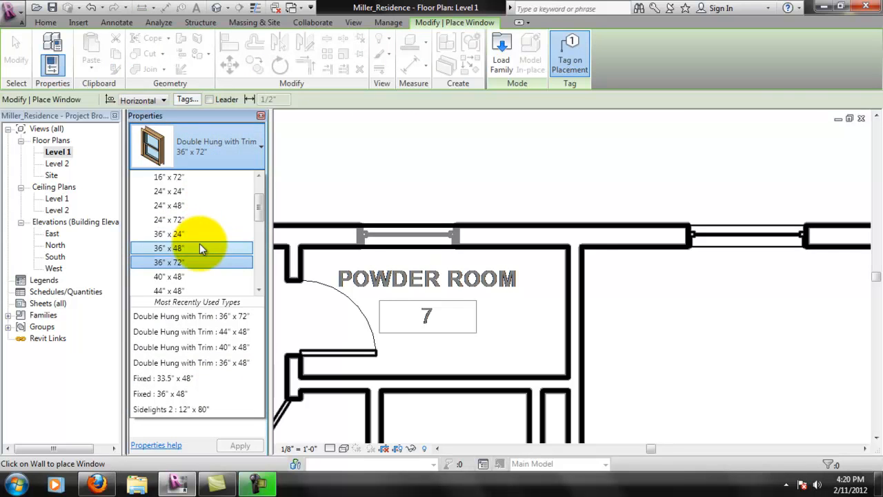
click(200, 246)
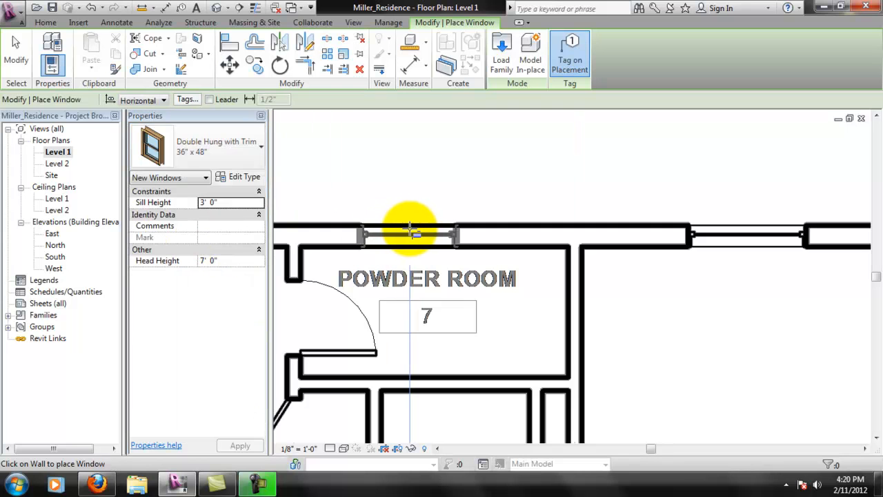
click(412, 235)
key(Escape)
key(Escape)
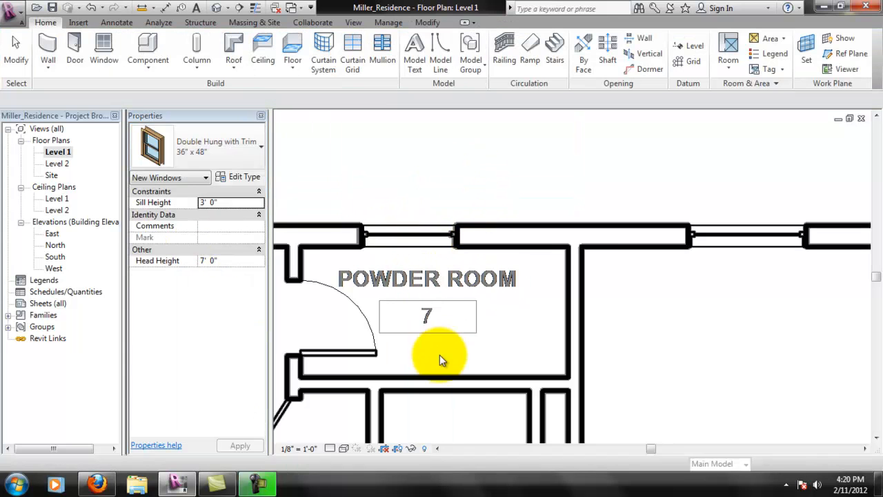
Align the left edge of the Powder Room window with the left edge of the traced opening
scroll(359, 276, up, 1)
scroll(368, 228, up, 2)
click(417, 24)
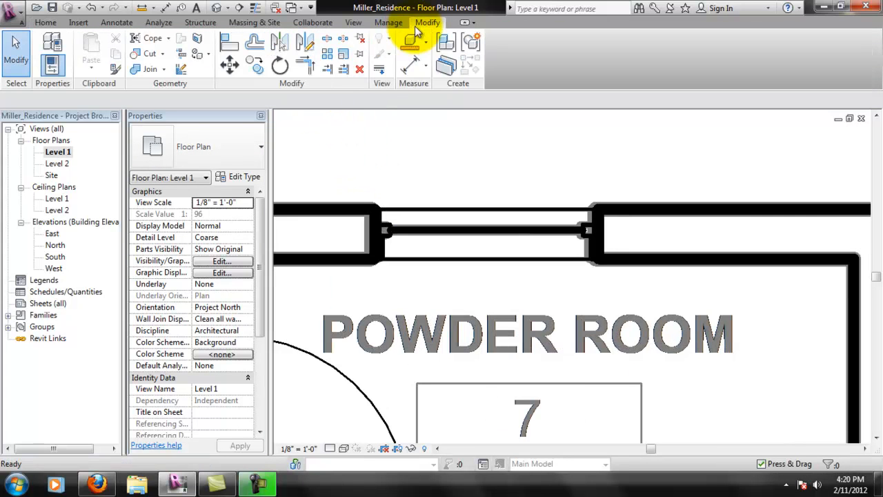
click(230, 43)
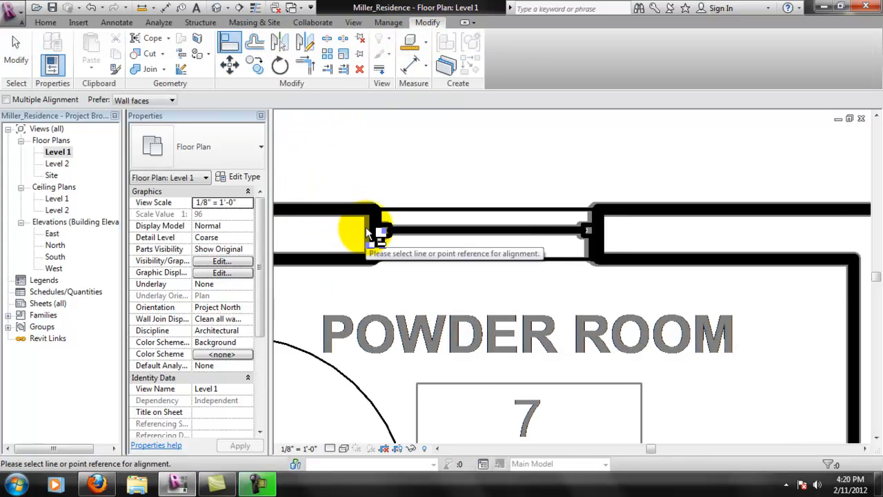
click(373, 233)
click(378, 227)
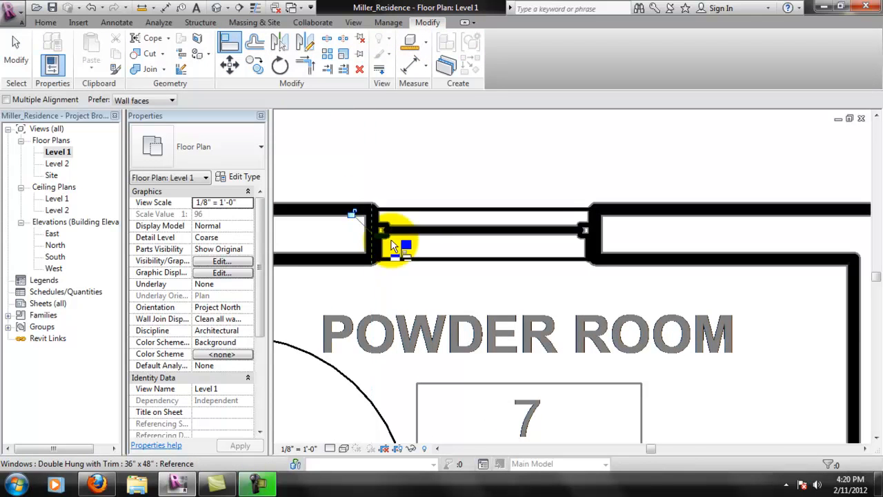
scroll(435, 252, down, 1)
scroll(434, 252, down, 5)
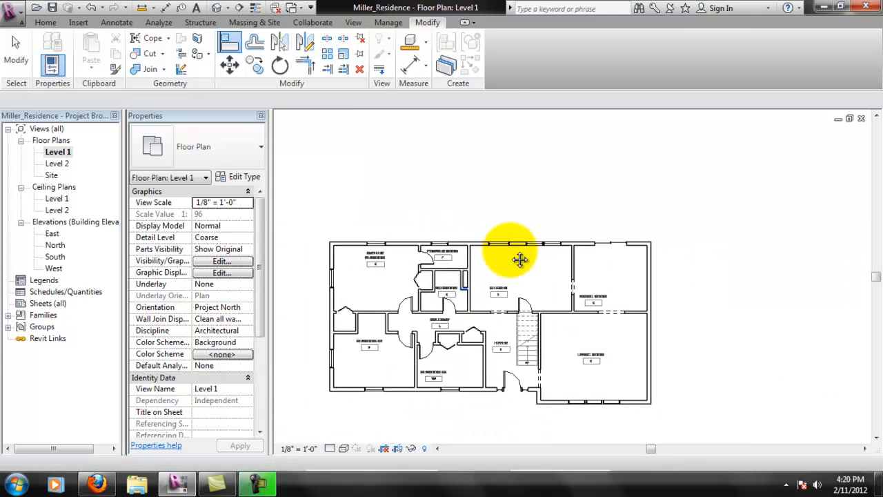
key(Escape)
key(Escape)
Examine the whole Level 1 plan and the kitchen's window pair up close to check the placed windows
scroll(496, 269, up, 3)
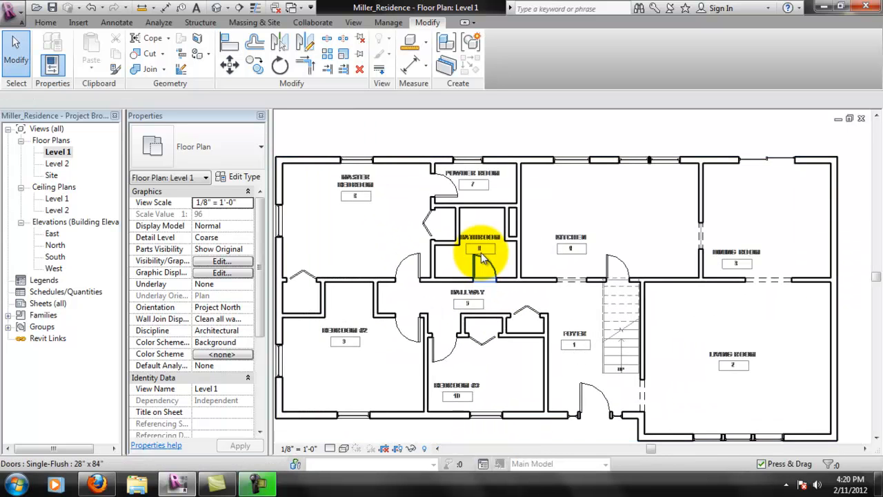
middle_drag(487, 252, 515, 271)
scroll(525, 262, down, 1)
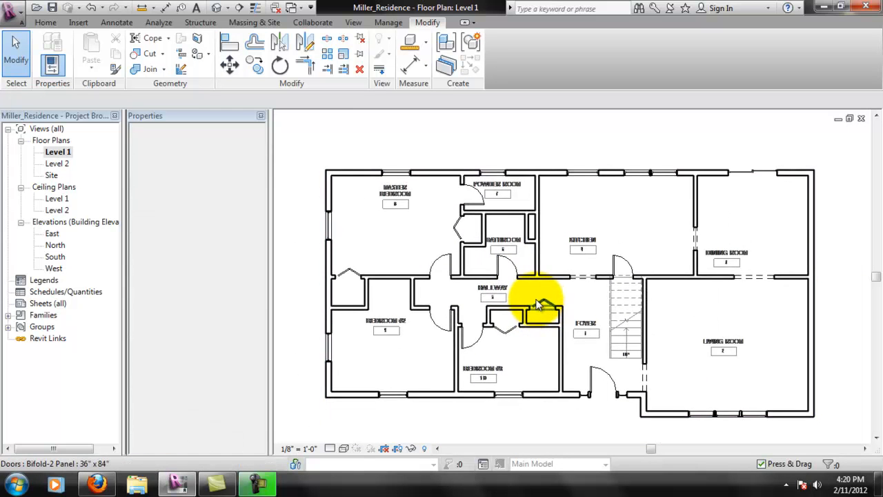
middle_drag(613, 261, 615, 252)
scroll(656, 169, up, 4)
scroll(656, 171, up, 3)
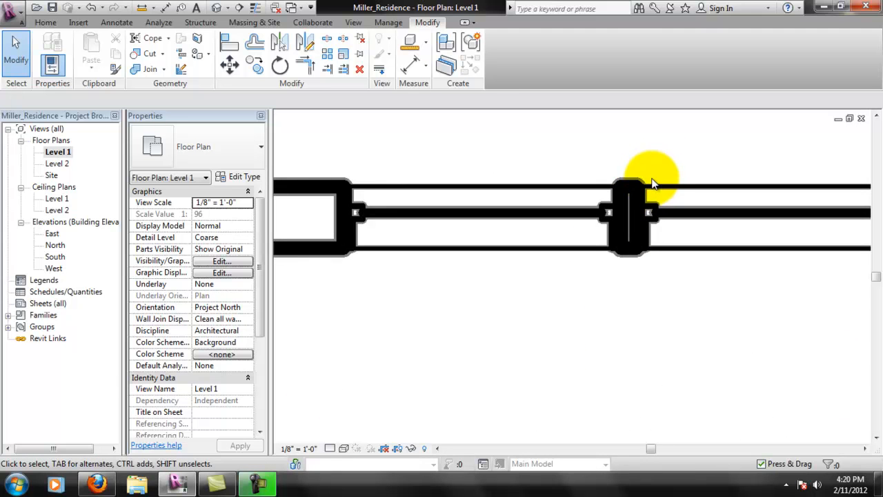
scroll(651, 176, down, 7)
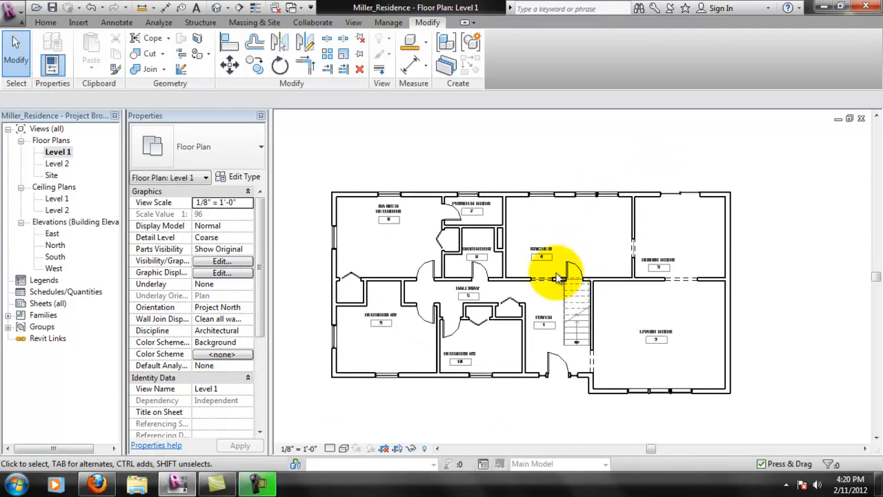
middle_drag(560, 278, 593, 251)
scroll(553, 279, up, 1)
middle_drag(542, 189, 545, 199)
scroll(535, 204, up, 1)
middle_drag(540, 239, 545, 240)
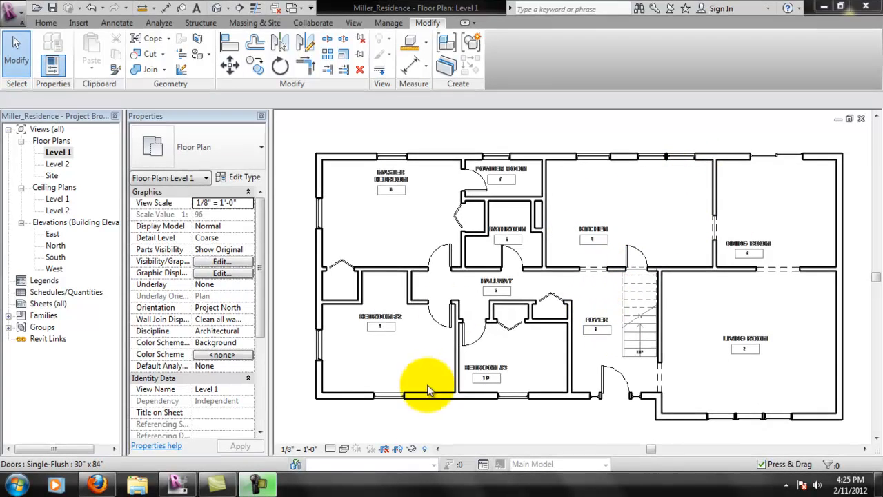
Reveal the hidden elements in the Level 1 plan to check the door and window tags, and return to the normal display
click(425, 450)
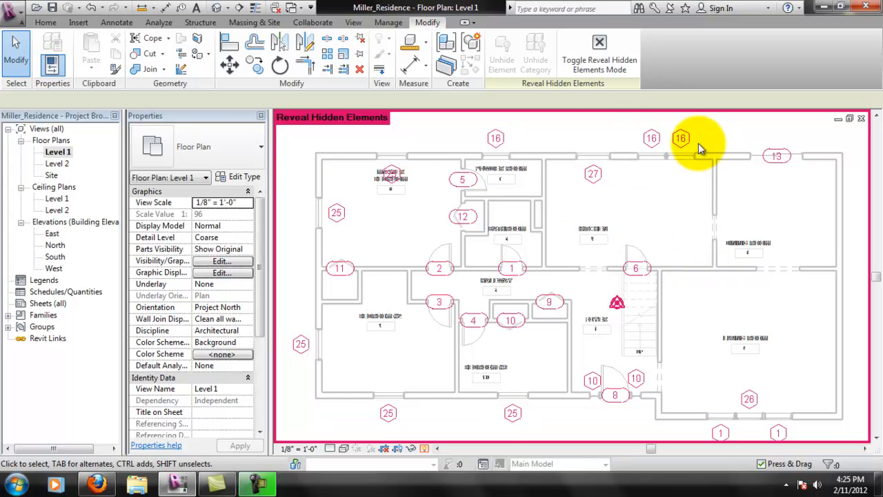
click(426, 451)
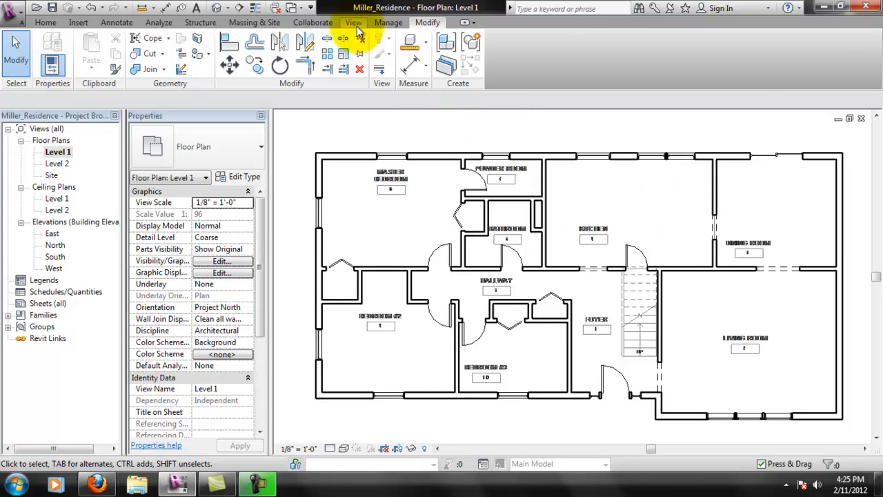
Unload the linked CAD file miller_residence_trace.dwg from the project
click(388, 22)
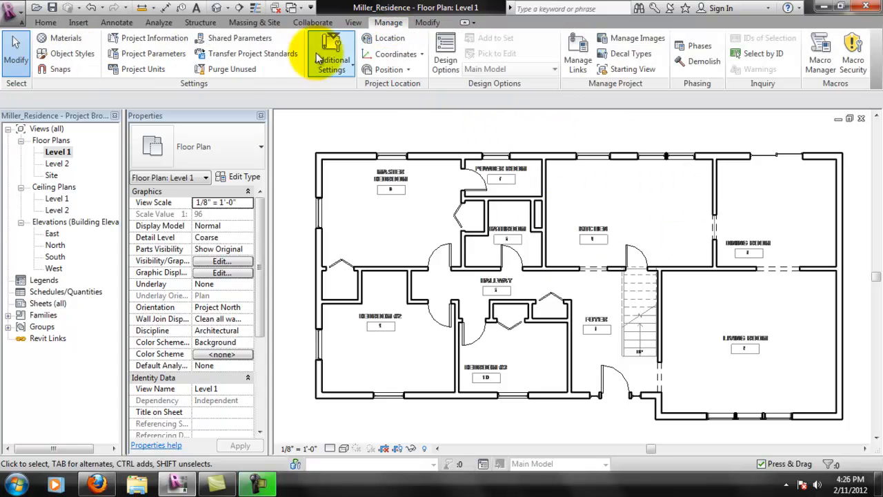
click(574, 62)
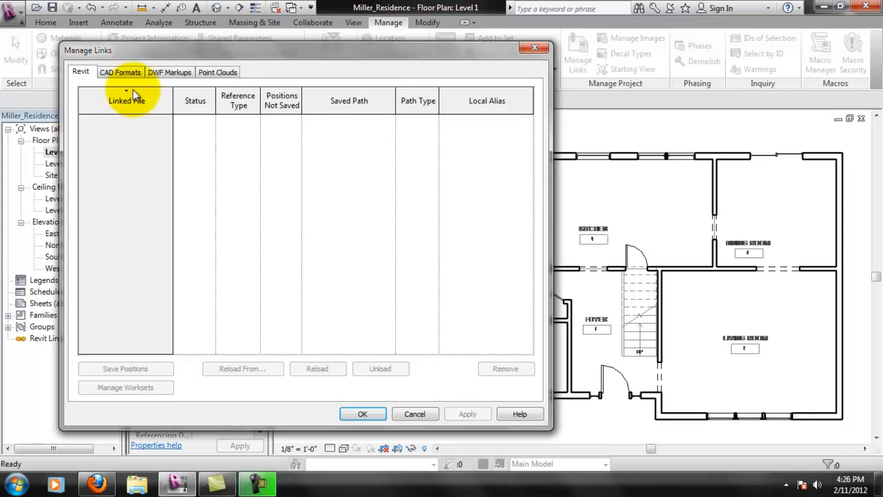
click(120, 72)
click(144, 121)
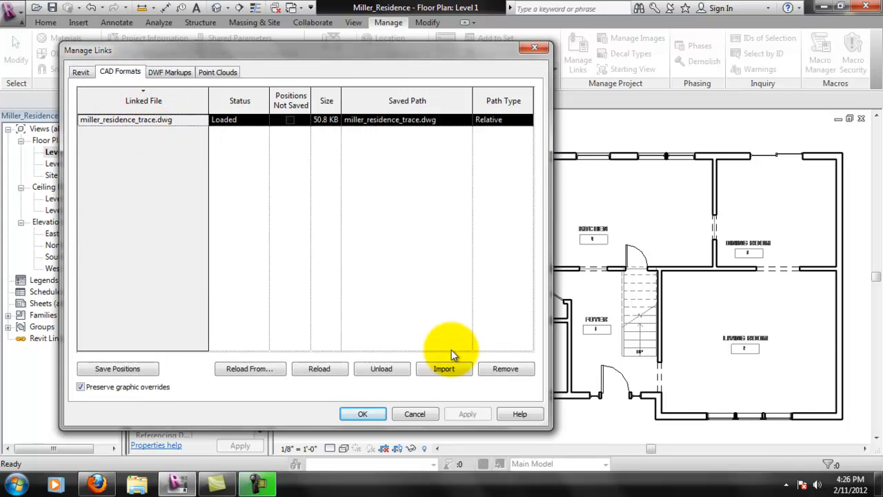
click(402, 370)
click(363, 413)
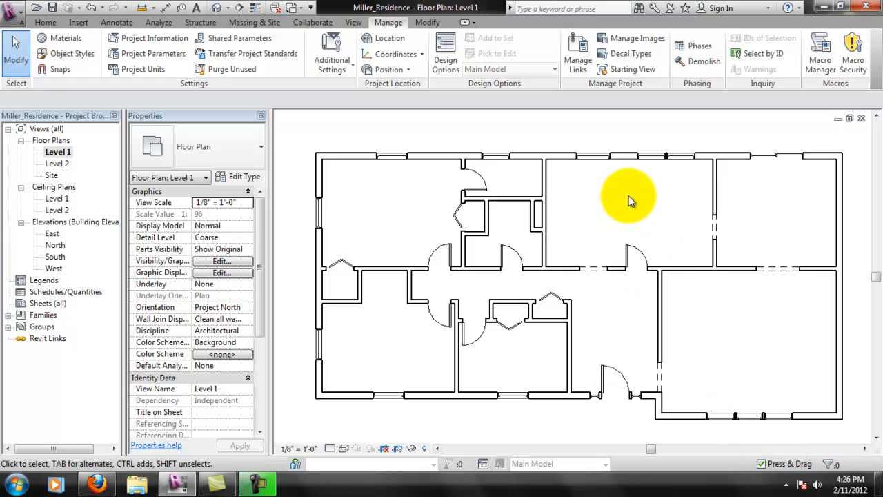
Examine the Level 1 plan without the traced drawing, from the overall layout to the kitchen area
scroll(768, 412, up, 4)
scroll(770, 416, down, 5)
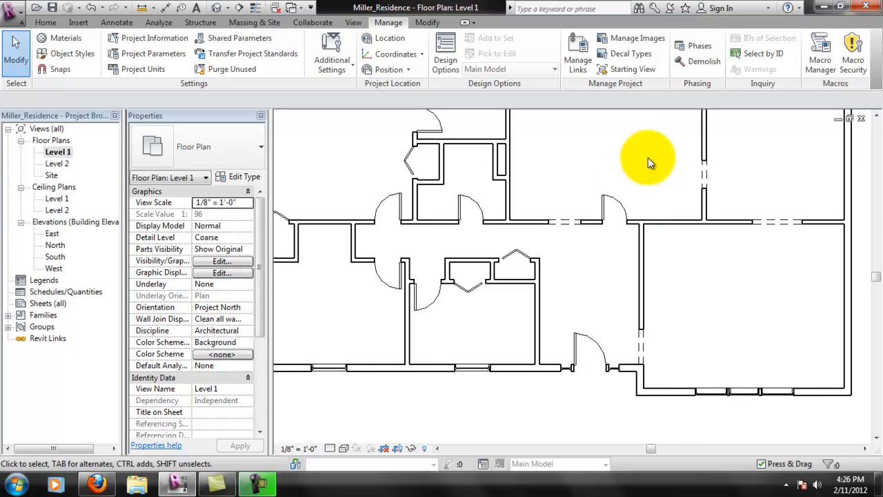
middle_drag(544, 199, 600, 226)
middle_drag(647, 186, 641, 235)
scroll(603, 219, down, 1)
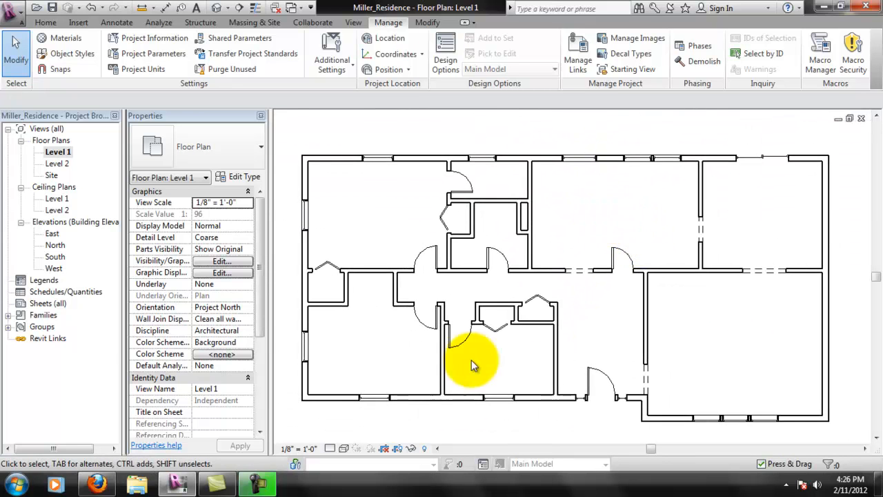
middle_drag(791, 226, 793, 305)
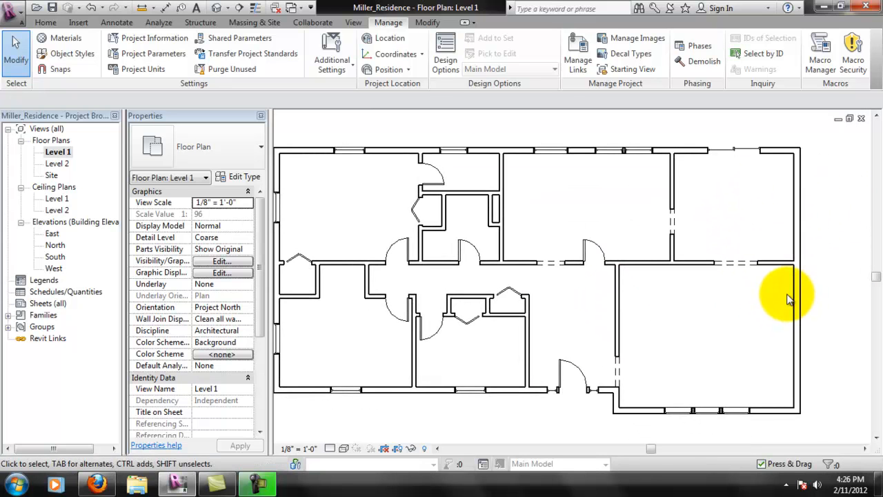
middle_drag(713, 314, 744, 298)
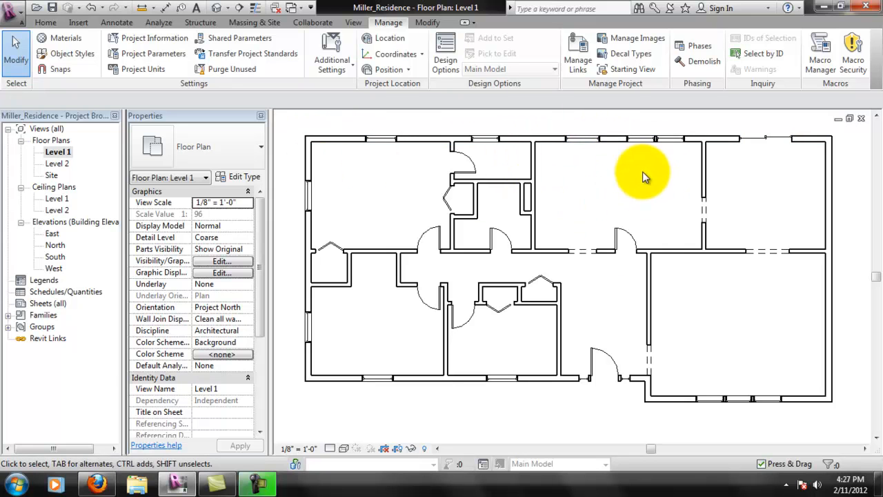
scroll(689, 146, up, 2)
middle_drag(701, 203, 651, 249)
scroll(627, 247, up, 2)
middle_drag(533, 241, 607, 246)
scroll(621, 243, up, 1)
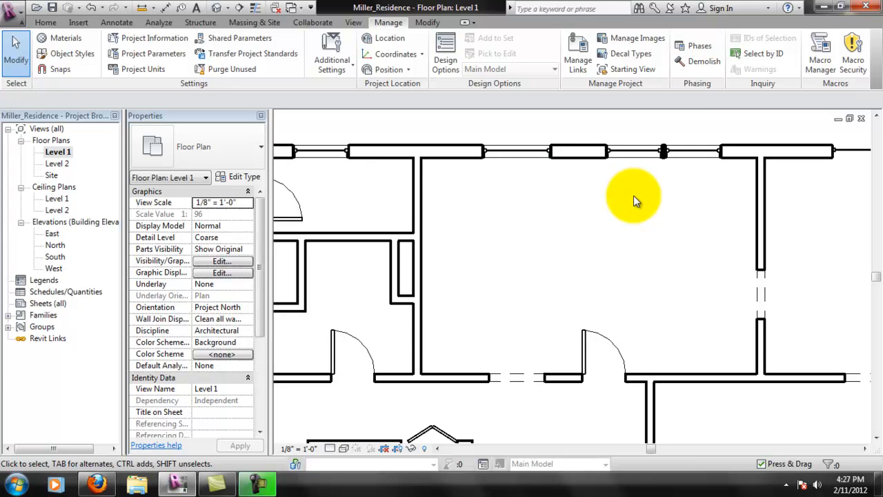
View the kinds of new files that can be created, such as projects and families, and return to the plan
click(13, 10)
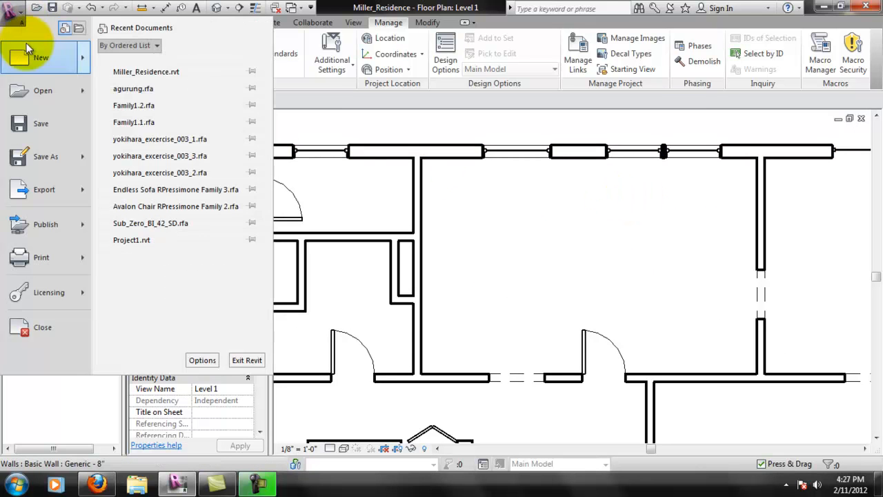
mouse_move(42, 59)
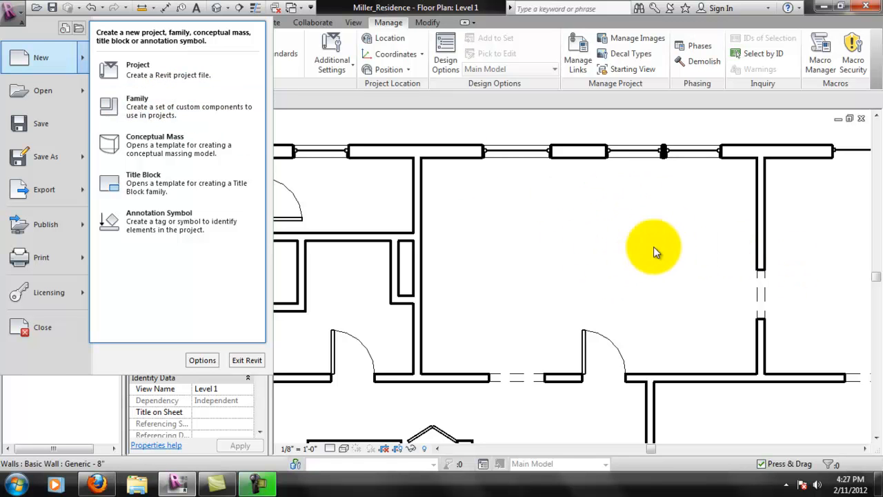
click(597, 239)
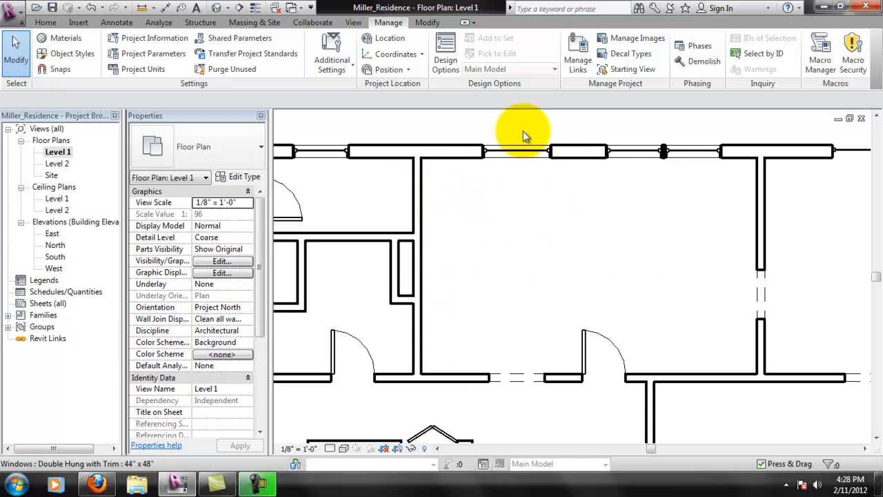
Sketch chained model lines in the kitchen: about 9' 6" up from the interior wall, across toward the window pair, and up to the exterior wall
click(45, 22)
click(441, 67)
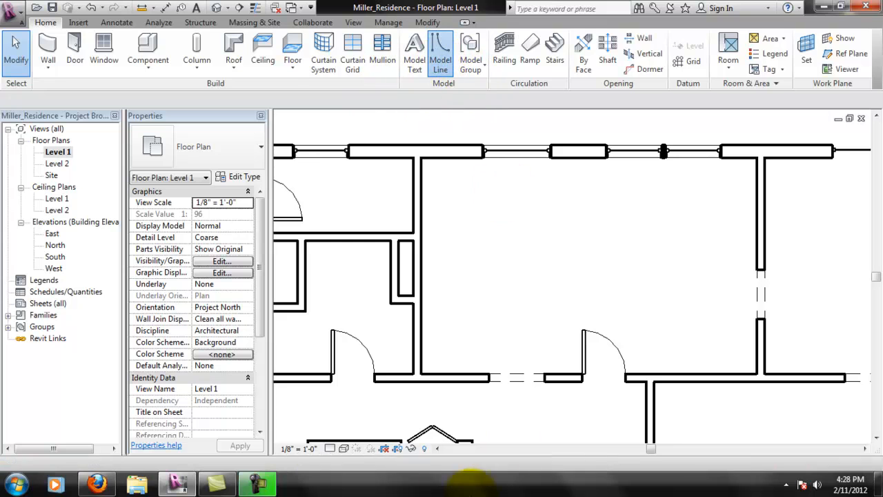
click(472, 374)
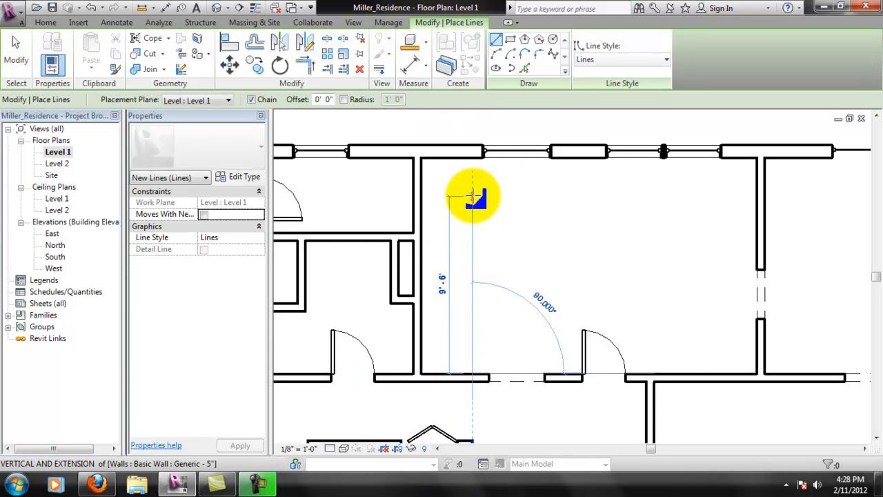
click(473, 198)
click(624, 199)
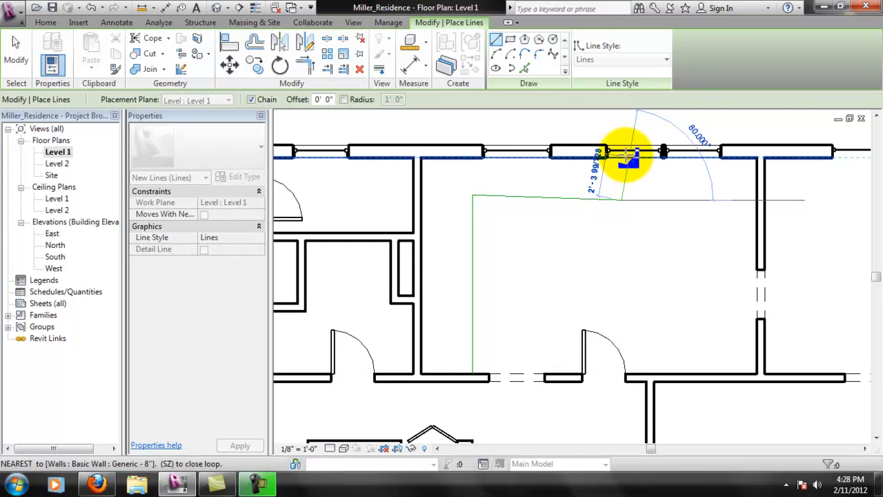
click(623, 158)
key(Escape)
key(Escape)
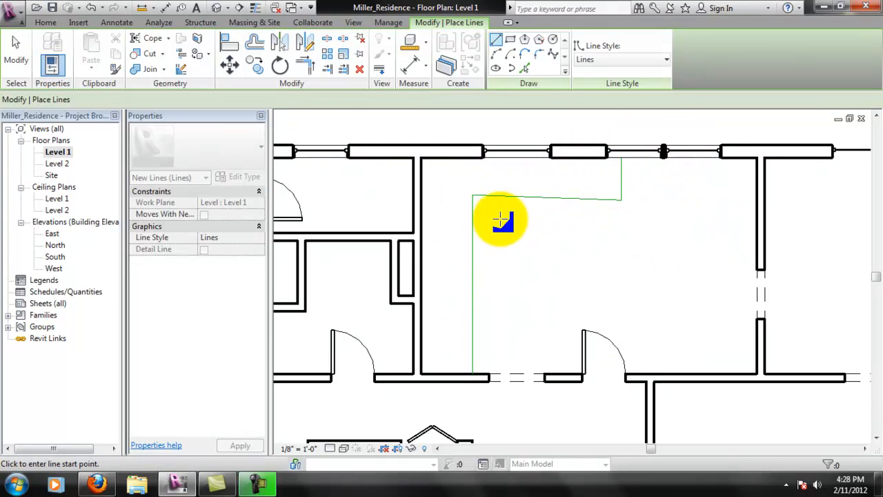
End the line command and delete the three model lines sketched in the kitchen
scroll(588, 248, down, 4)
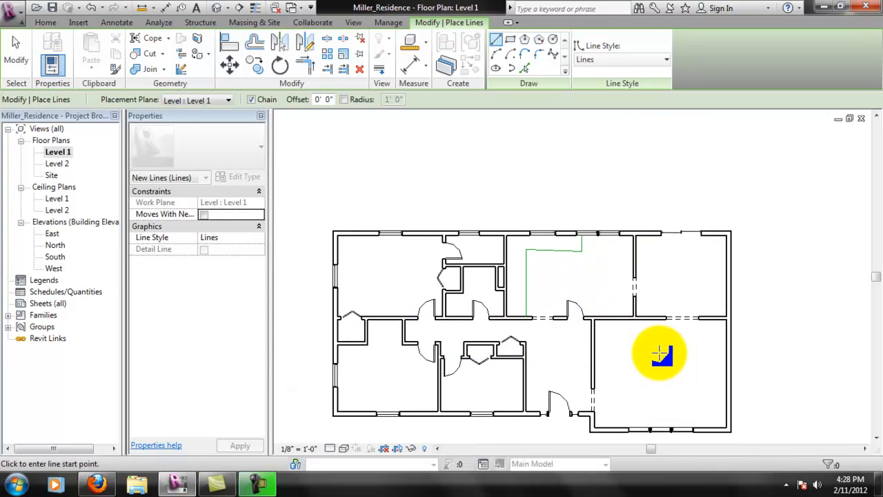
scroll(570, 261, up, 3)
scroll(563, 329, up, 2)
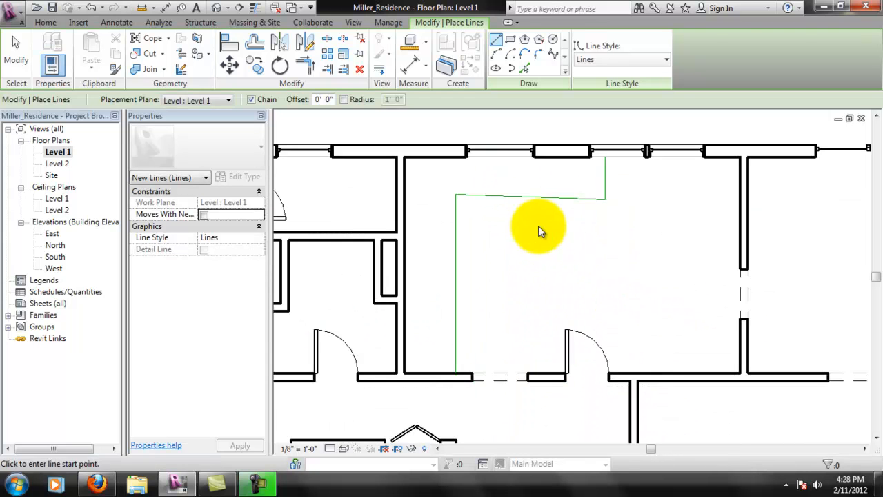
key(Escape)
key(Escape)
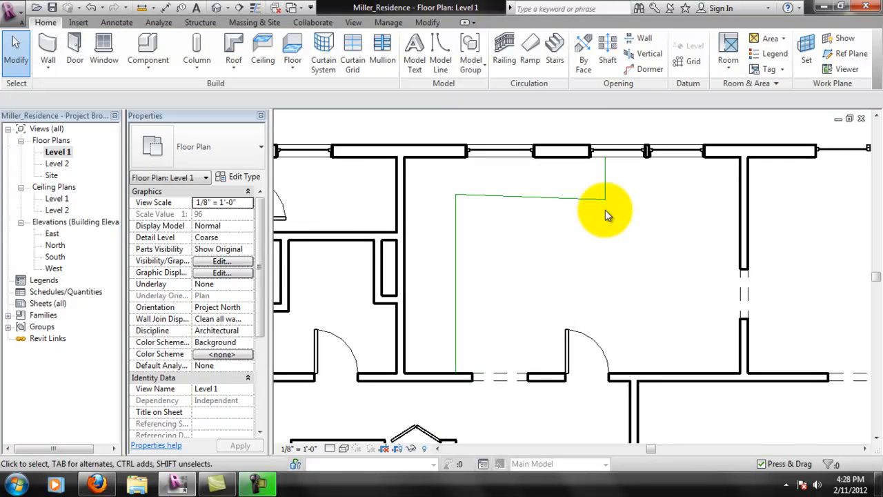
scroll(628, 226, down, 4)
scroll(625, 290, up, 1)
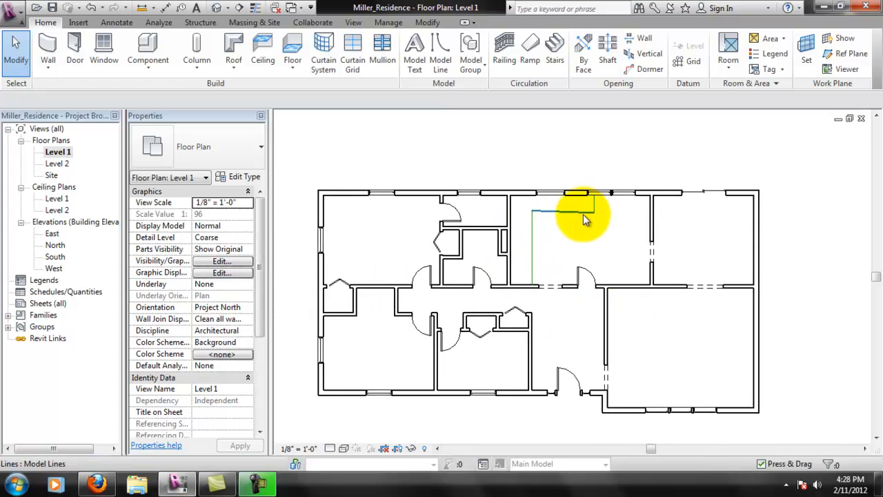
scroll(752, 254, up, 1)
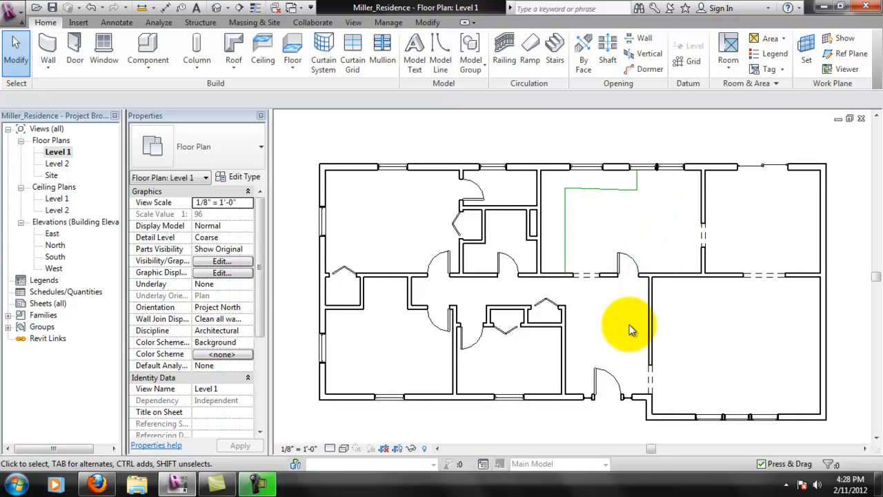
scroll(639, 173, up, 3)
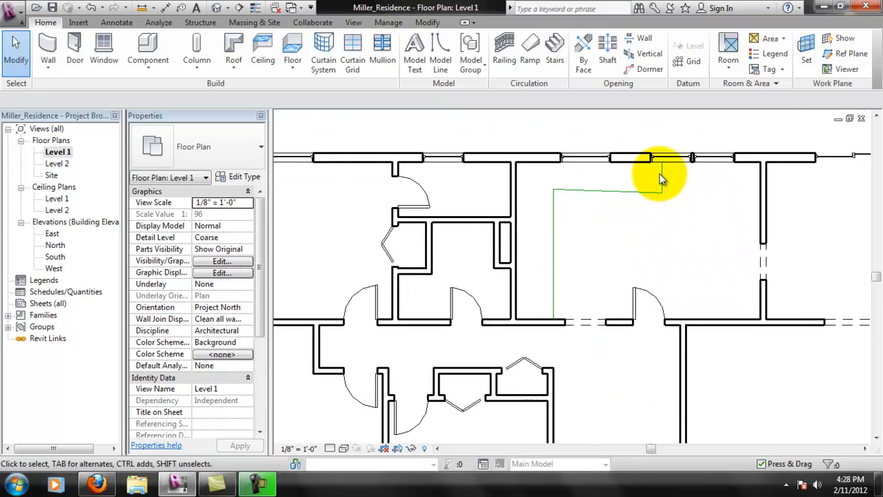
click(660, 181)
key(Delete)
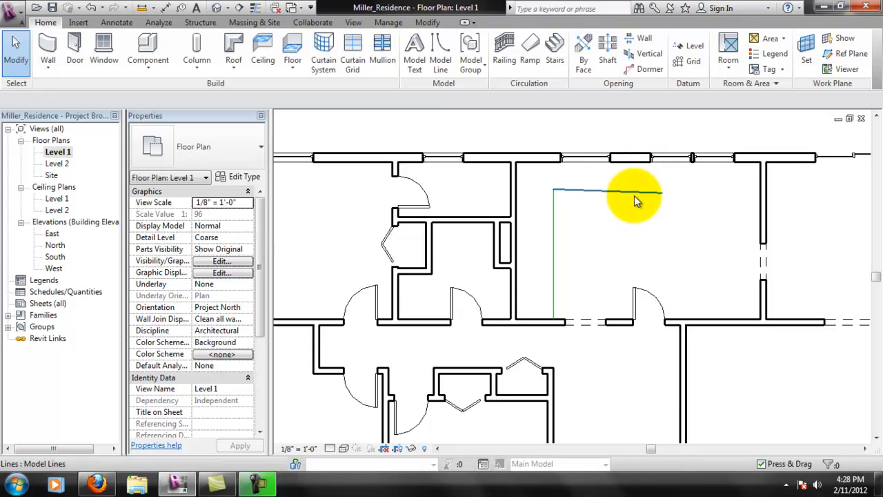
click(635, 193)
key(Delete)
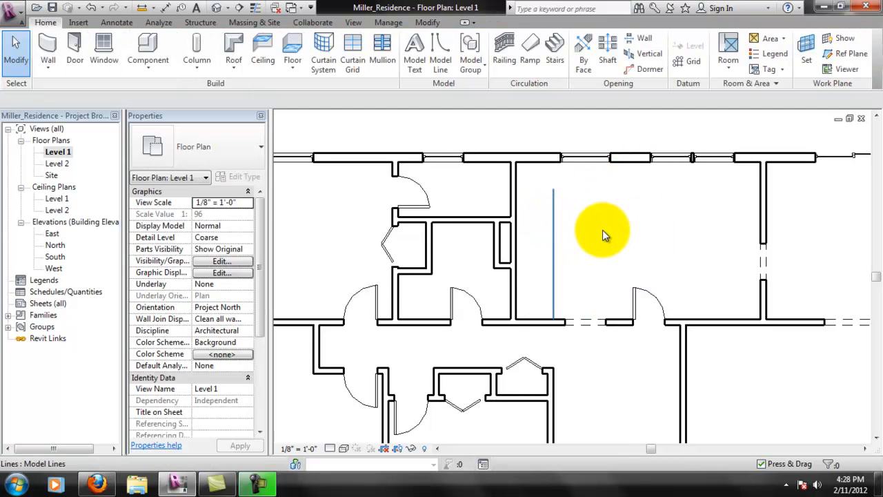
click(602, 233)
key(Delete)
Open the default 3D view of the house
middle_drag(671, 203, 633, 222)
scroll(552, 231, down, 5)
middle_drag(592, 242, 629, 230)
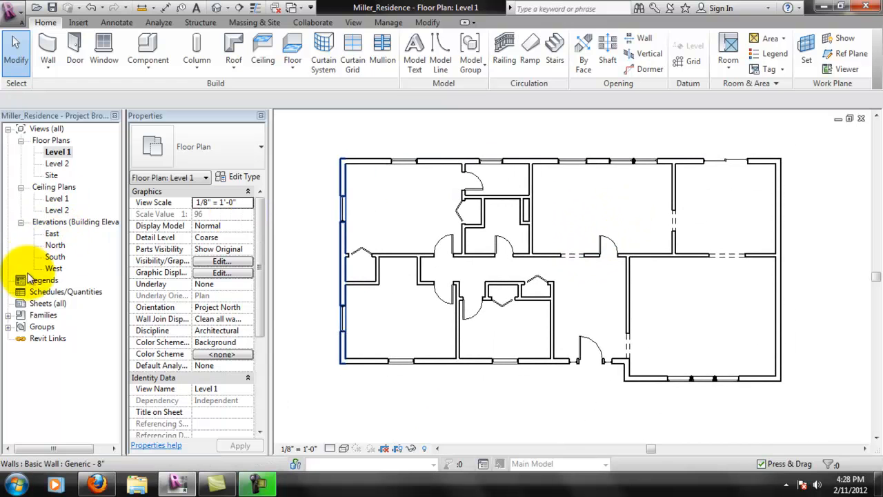
click(353, 23)
click(238, 54)
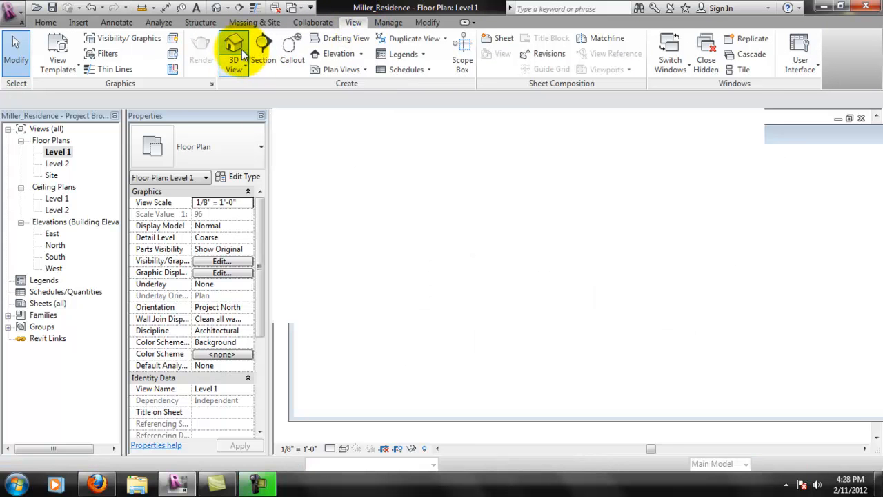
Examine the house in 3D from several sides, including its windows, doors, cased openings and the kitchen area
scroll(545, 214, up, 3)
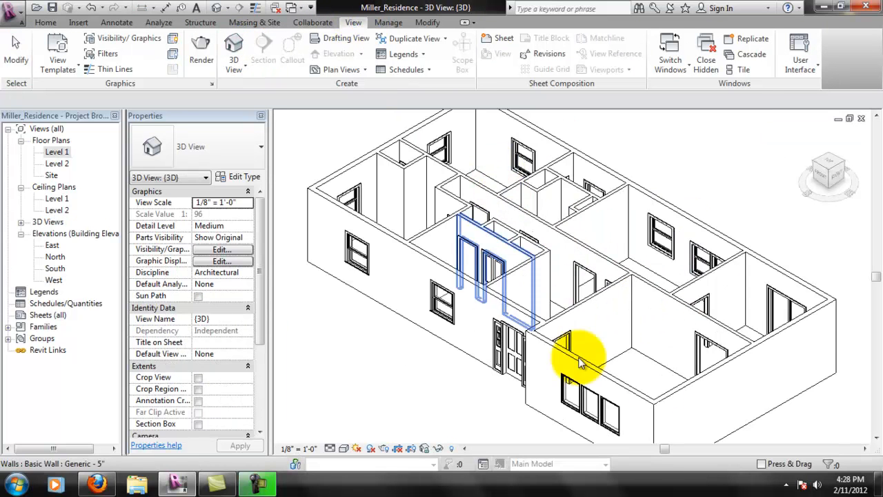
middle_drag(627, 197, 618, 207)
shift+middle_drag(652, 250, 497, 207)
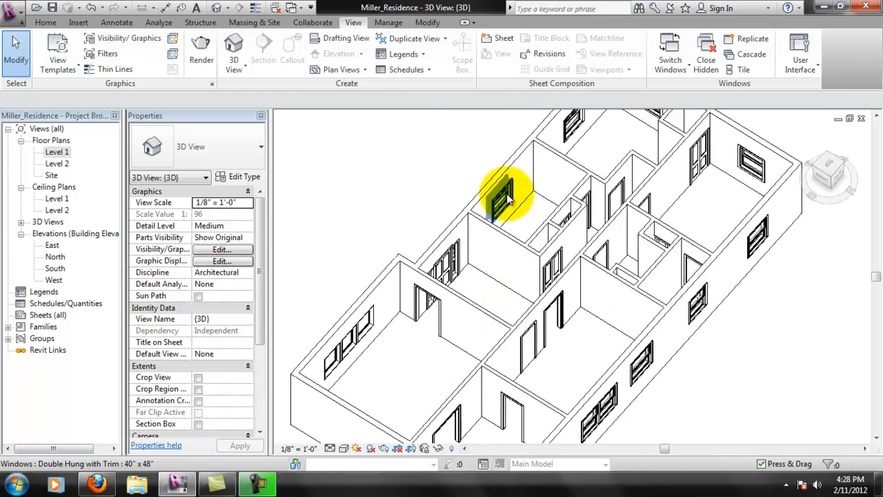
shift+middle_drag(408, 352, 569, 272)
scroll(562, 193, up, 5)
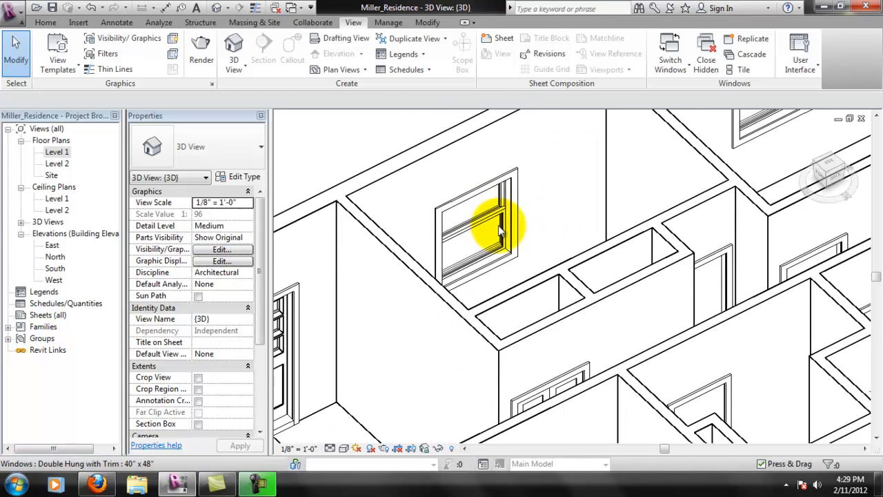
scroll(487, 213, down, 2)
middle_drag(422, 302, 461, 242)
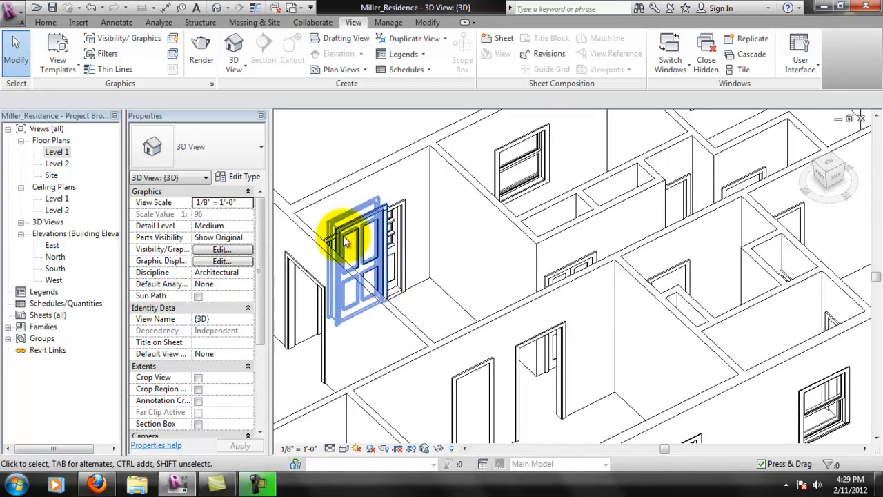
scroll(365, 217, down, 1)
middle_drag(542, 330, 548, 301)
scroll(541, 258, up, 2)
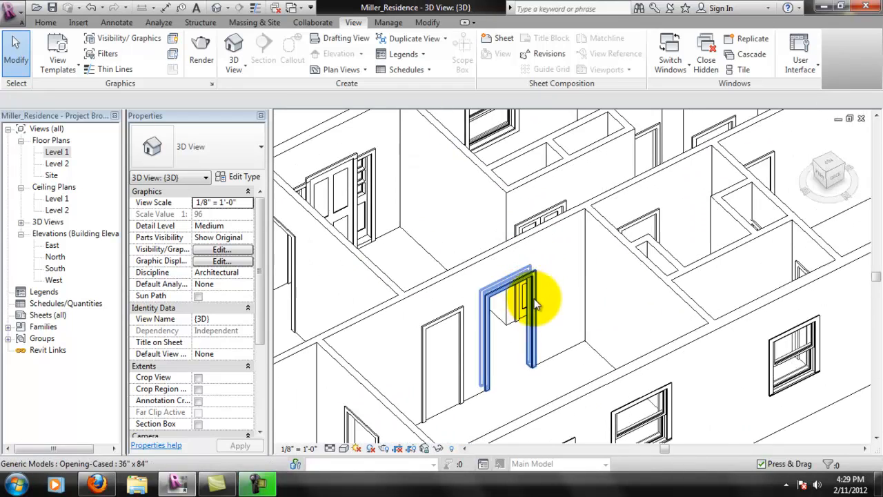
middle_drag(509, 198, 607, 251)
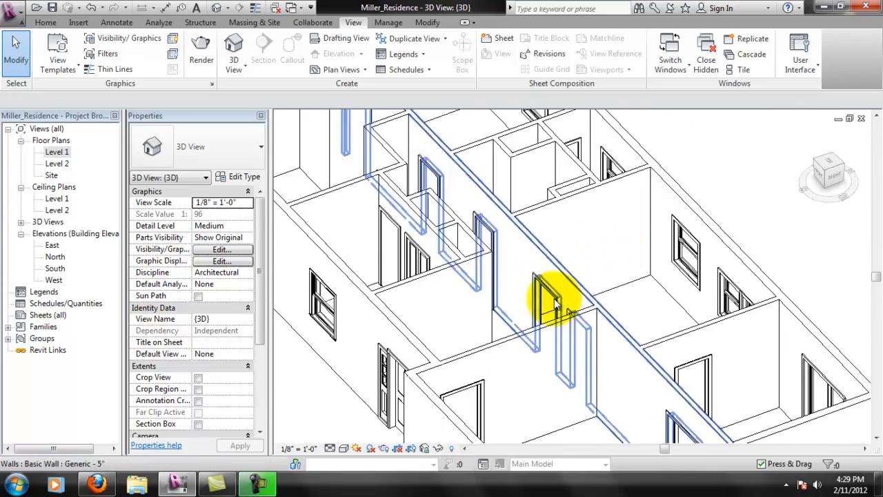
shift+middle_drag(517, 315, 613, 294)
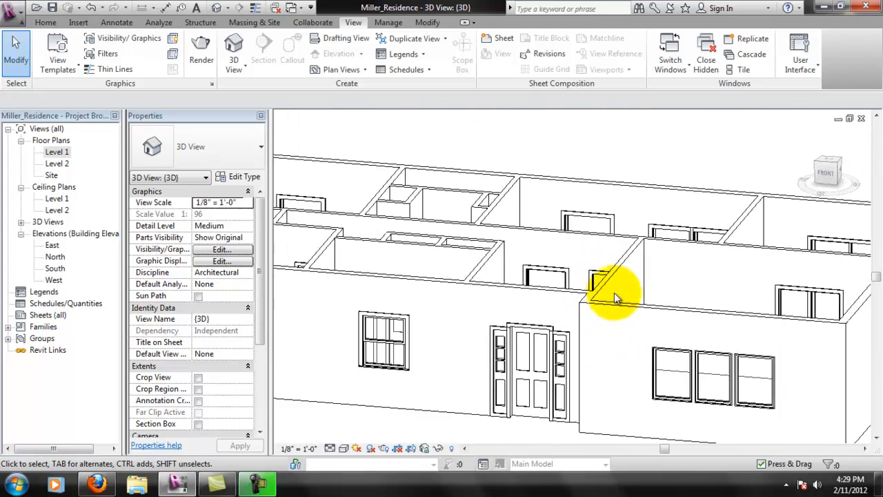
shift+middle_drag(627, 203, 594, 263)
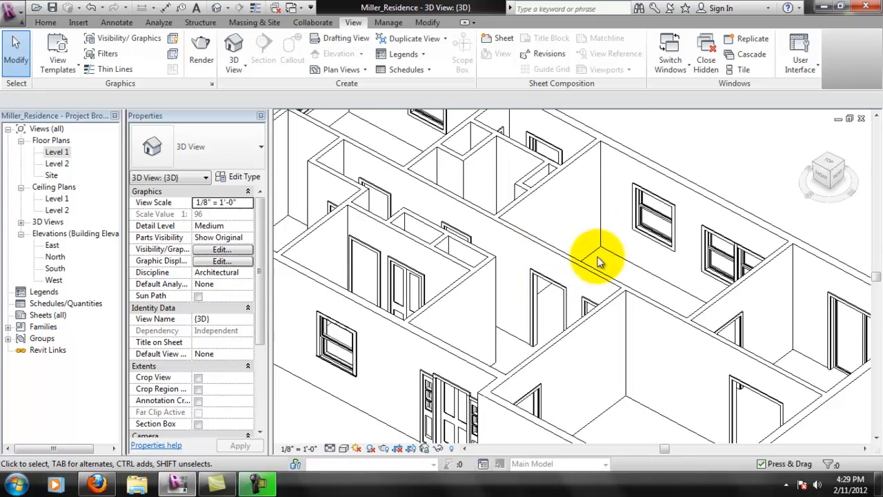
scroll(612, 220, down, 4)
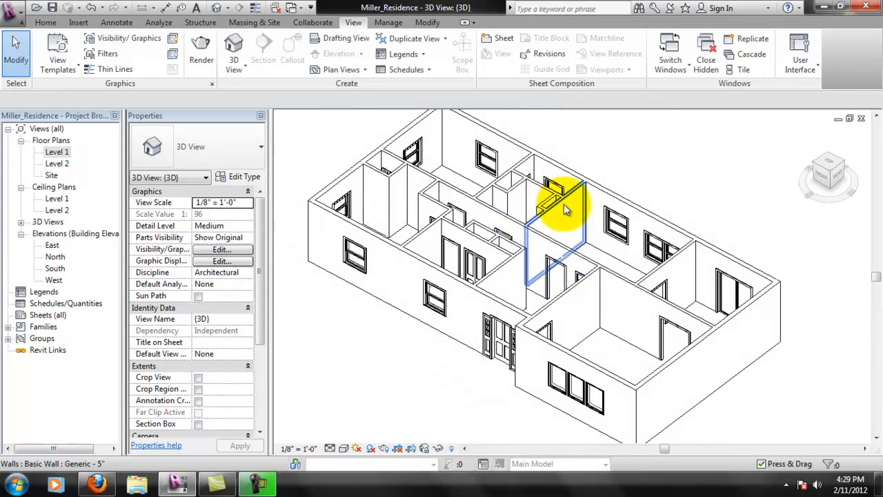
middle_drag(597, 208, 604, 218)
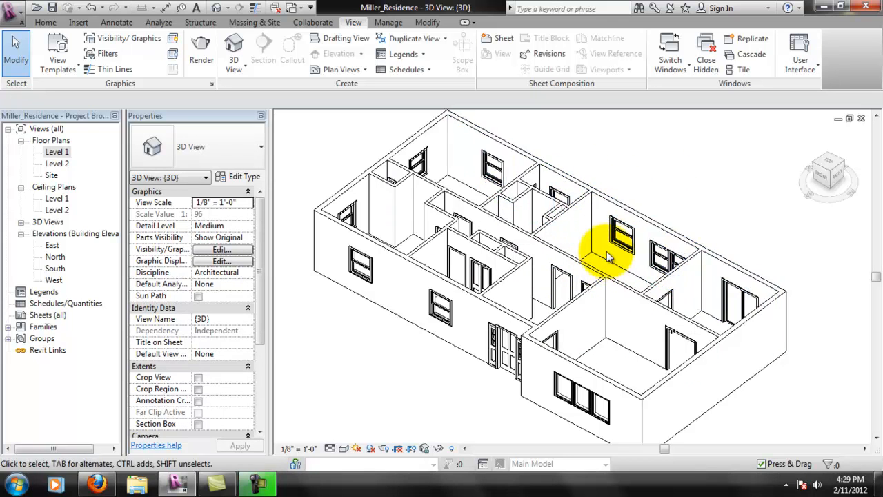
scroll(605, 267, up, 3)
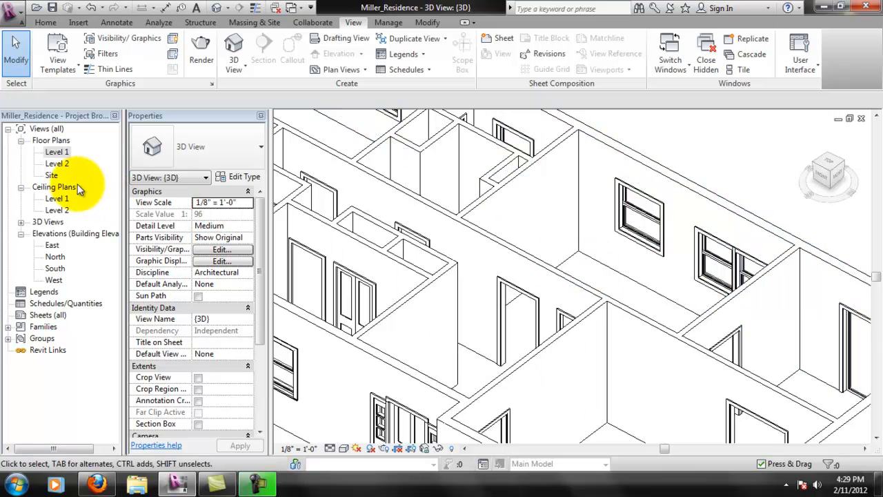
Return to the Level 1 floor plan and start an in-place model in the Casework family category
double_click(56, 152)
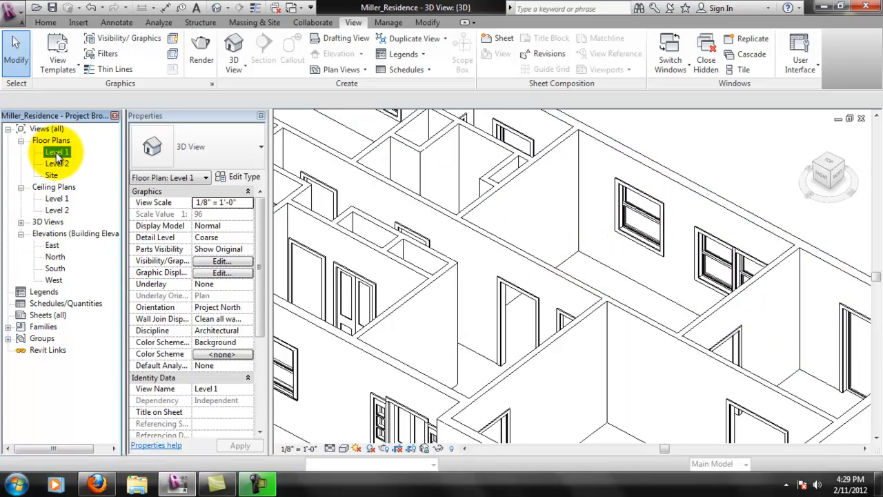
scroll(656, 165, up, 5)
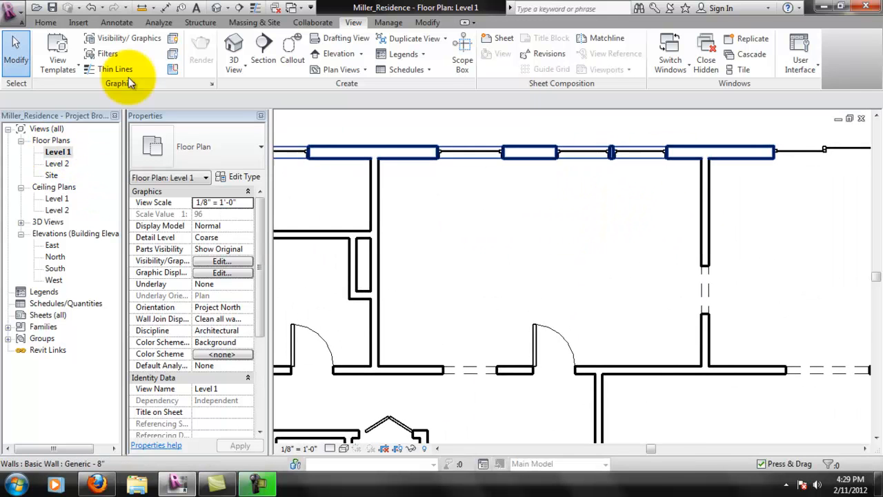
click(47, 23)
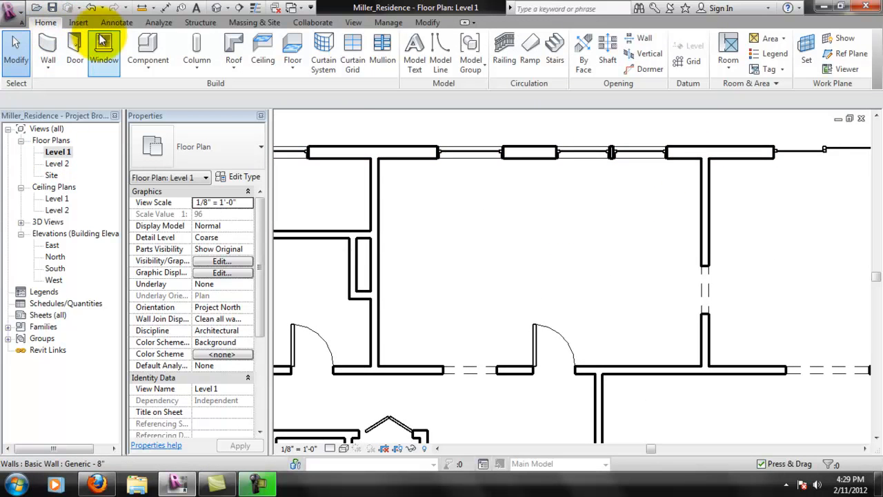
click(149, 69)
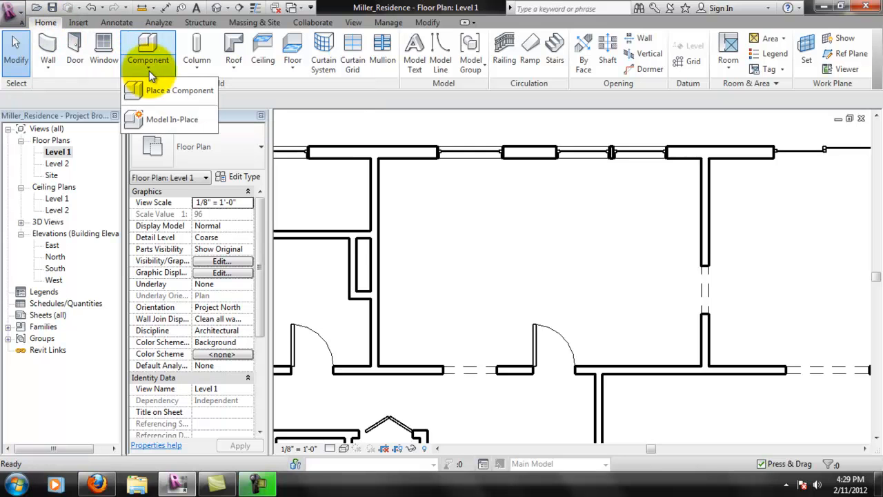
click(173, 121)
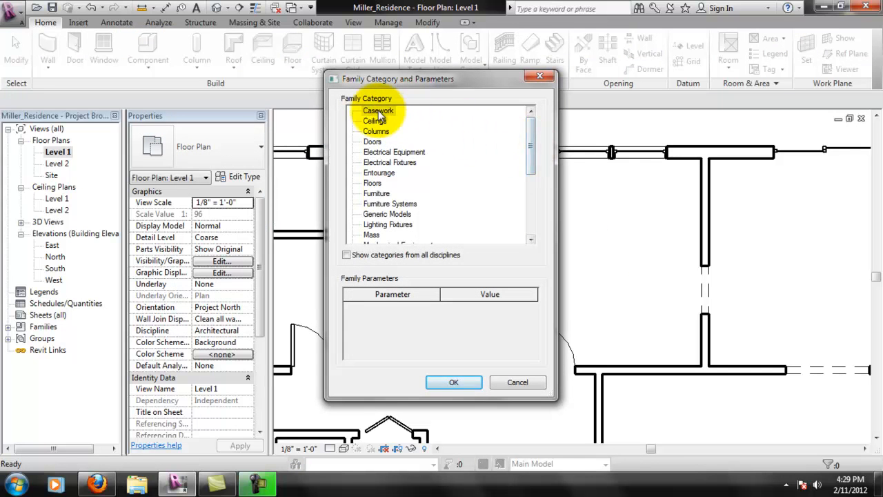
mouse_move(531, 138)
mouse_down()
mouse_move(532, 221)
mouse_move(543, 138)
mouse_up()
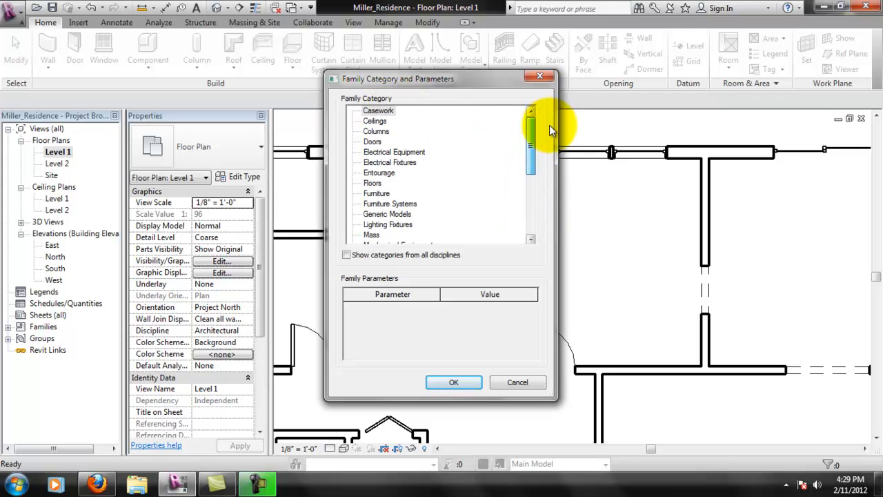
mouse_move(529, 130)
mouse_down()
mouse_move(532, 187)
mouse_move(530, 131)
mouse_up()
click(445, 386)
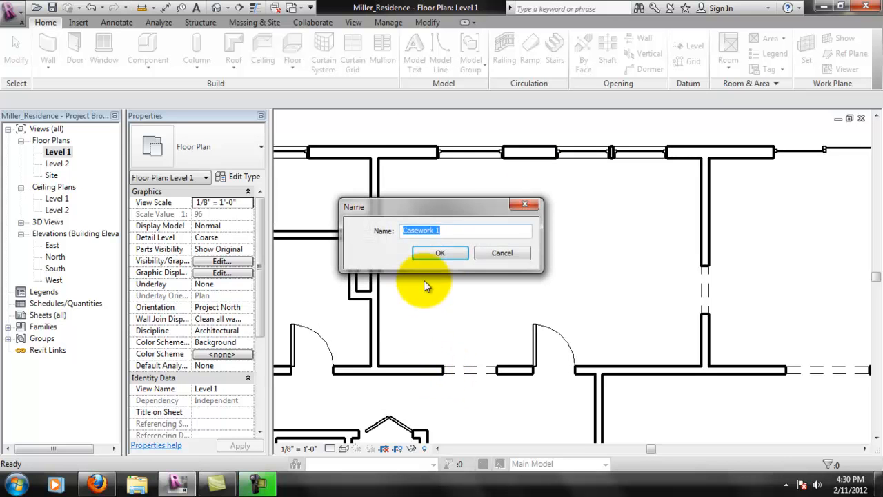
Name the in-place casework model Kitchen Base Cabinets
text(Kitch)
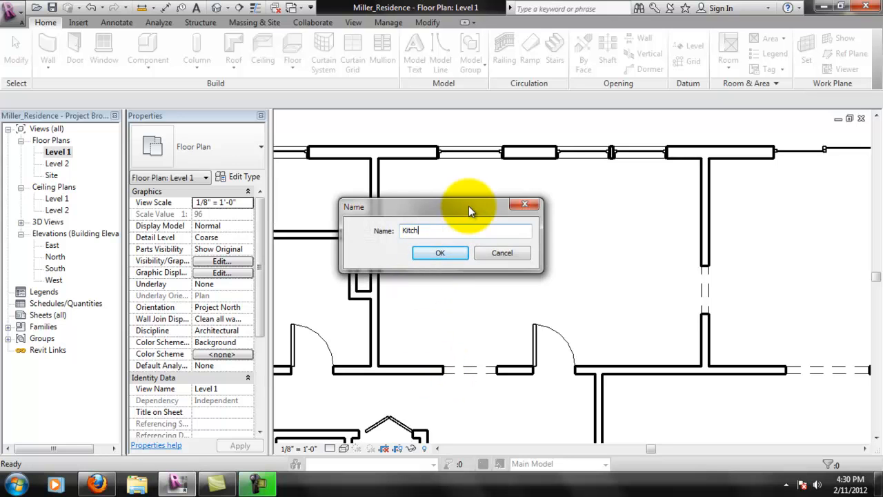
key(BackSpace)
key(BackSpace)
text(chen Base Cabinets)
key(Return)
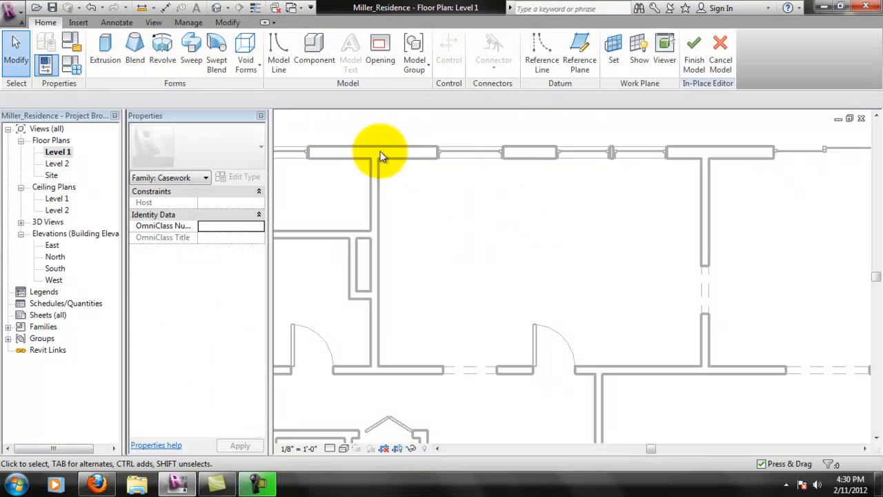
Start a Sweep and sketch its path along the kitchen's west wall, about 11'-7" long, continuing partway along the north exterior wall
scroll(600, 314, down, 1)
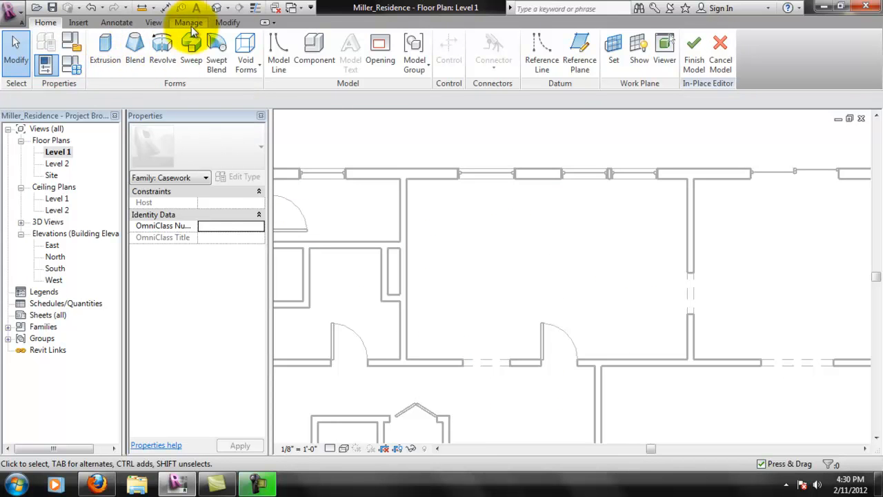
click(453, 360)
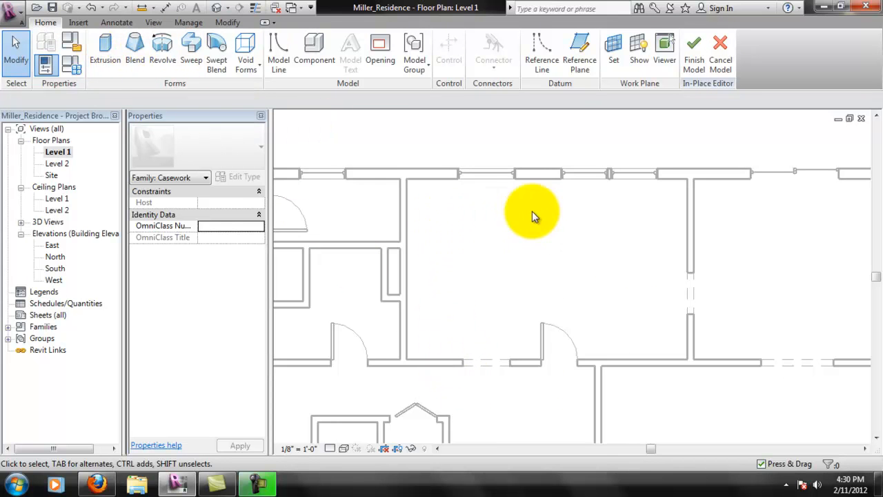
scroll(552, 355, up, 1)
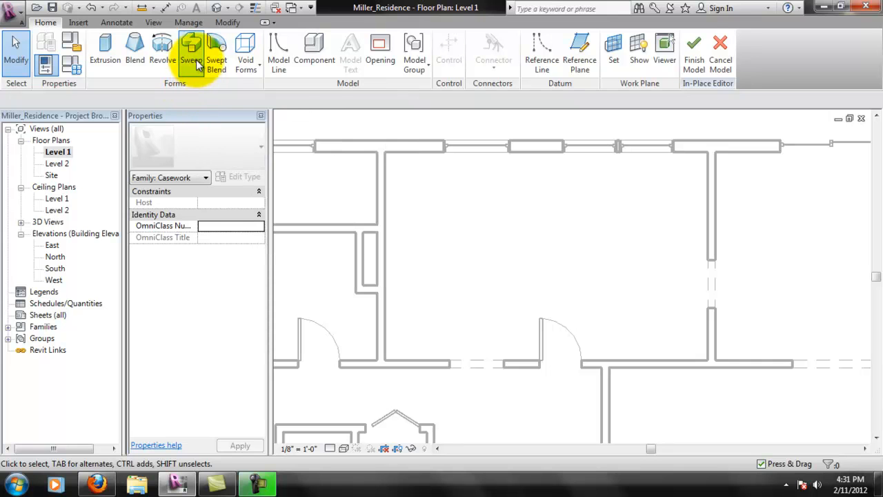
click(199, 52)
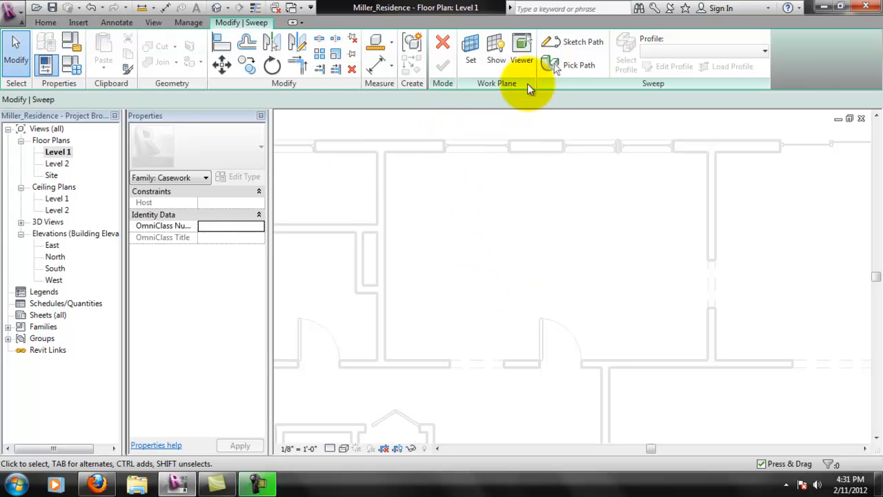
click(578, 42)
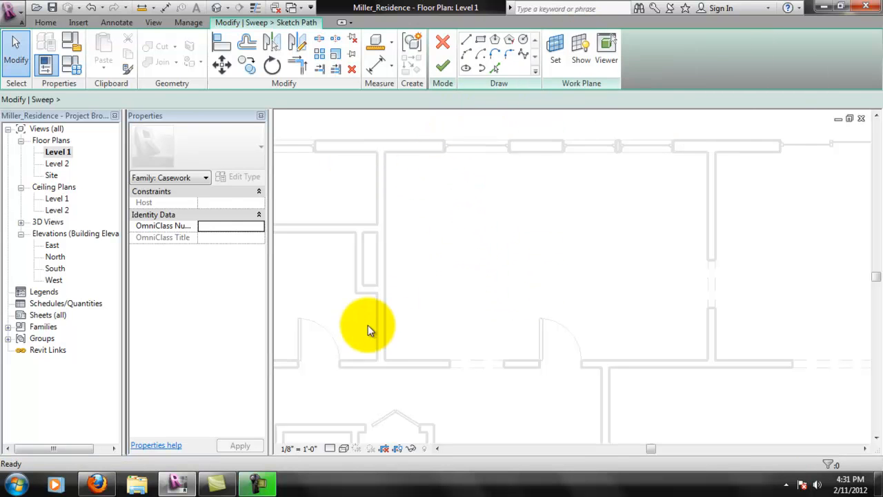
click(384, 359)
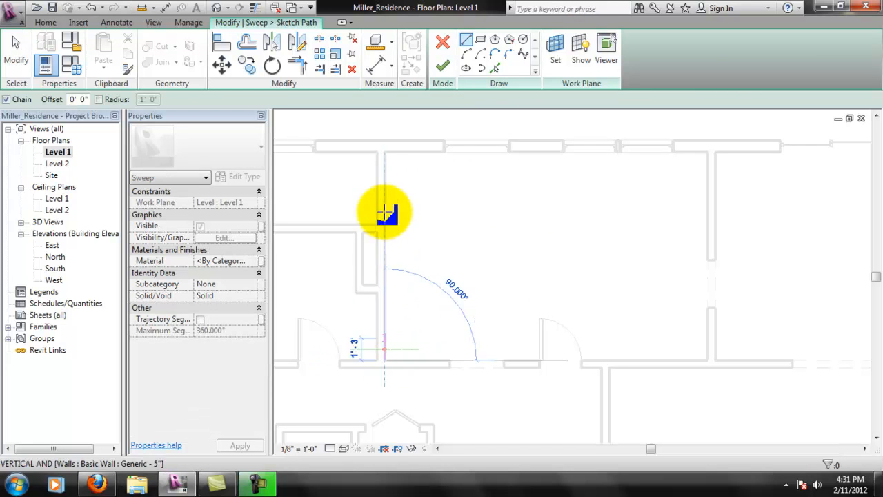
click(384, 151)
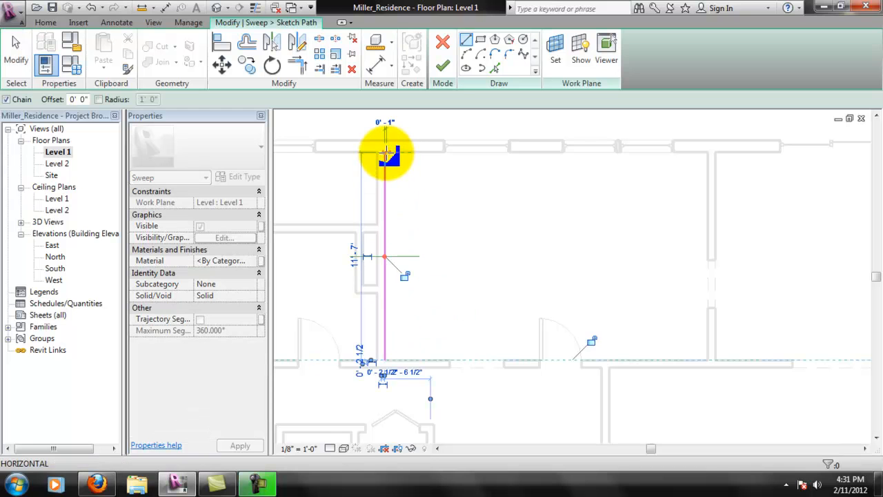
click(541, 152)
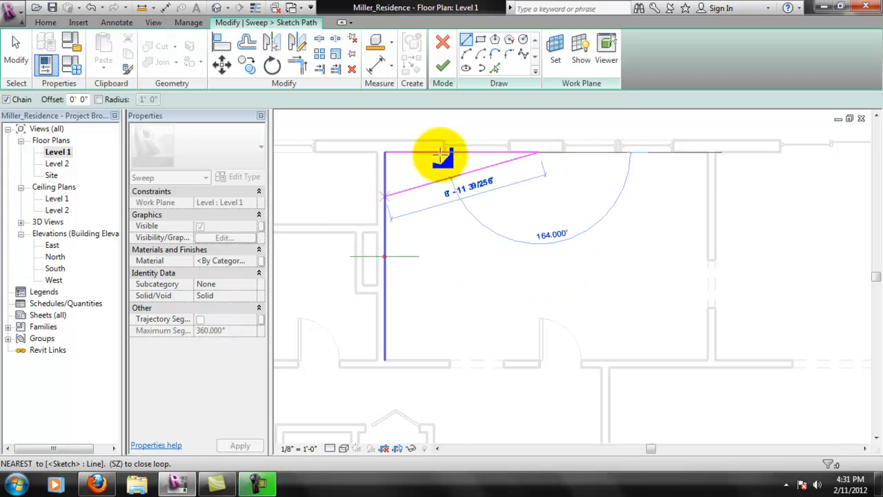
key(Escape)
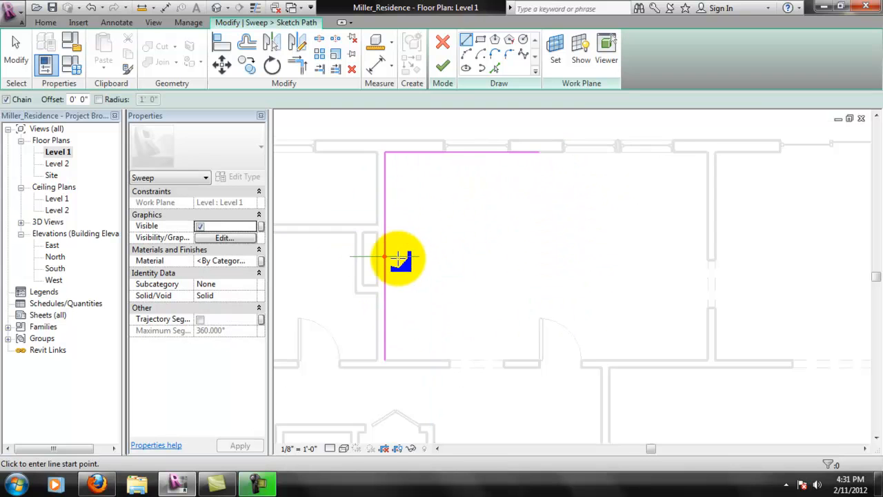
Move the sweep's profile plane to the south end of the path at the wall corner and finish the path sketch
scroll(398, 258, up, 1)
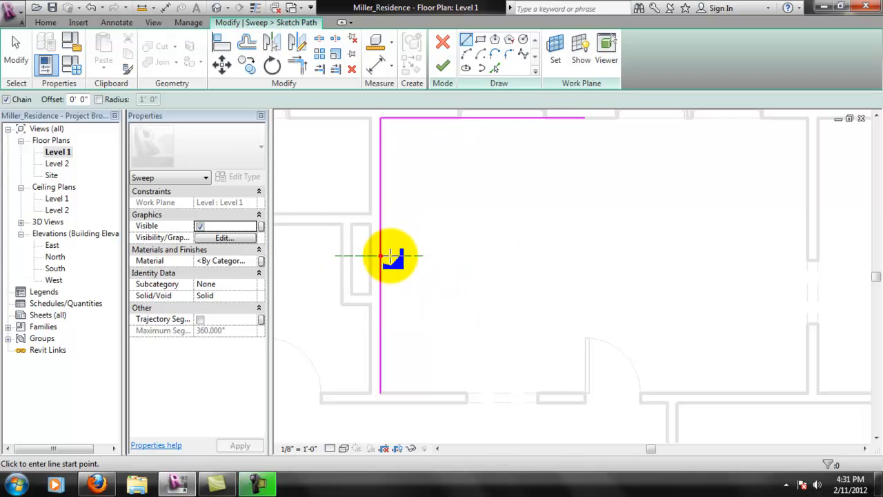
scroll(392, 257, up, 1)
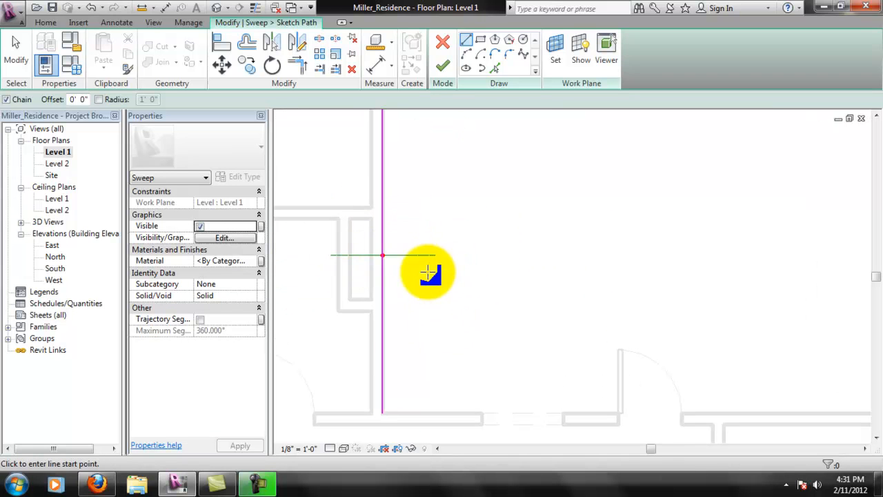
scroll(406, 266, down, 1)
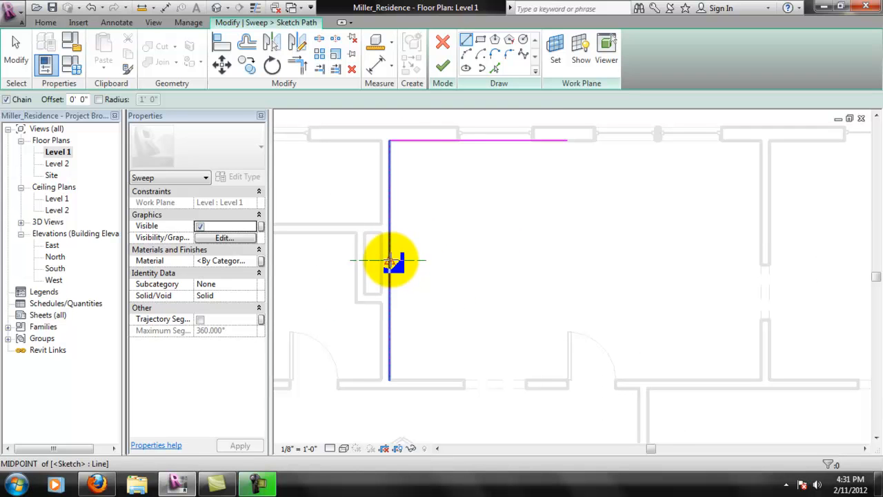
click(405, 265)
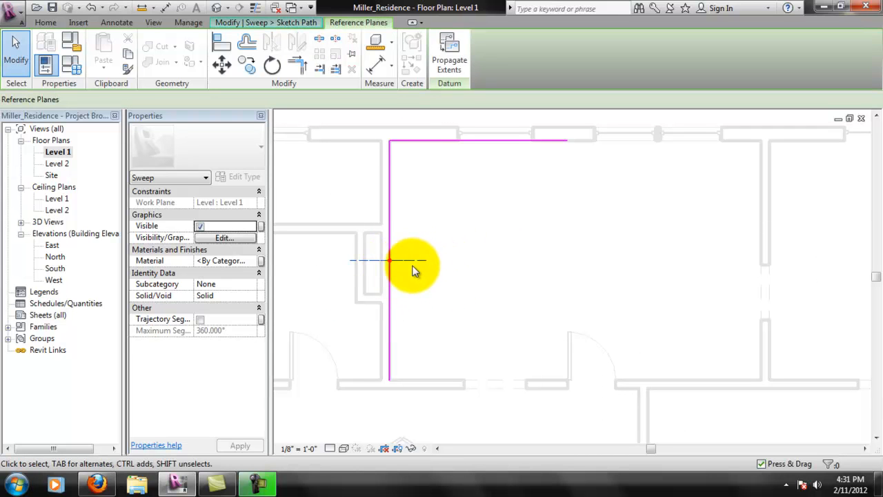
drag(411, 318, 414, 316)
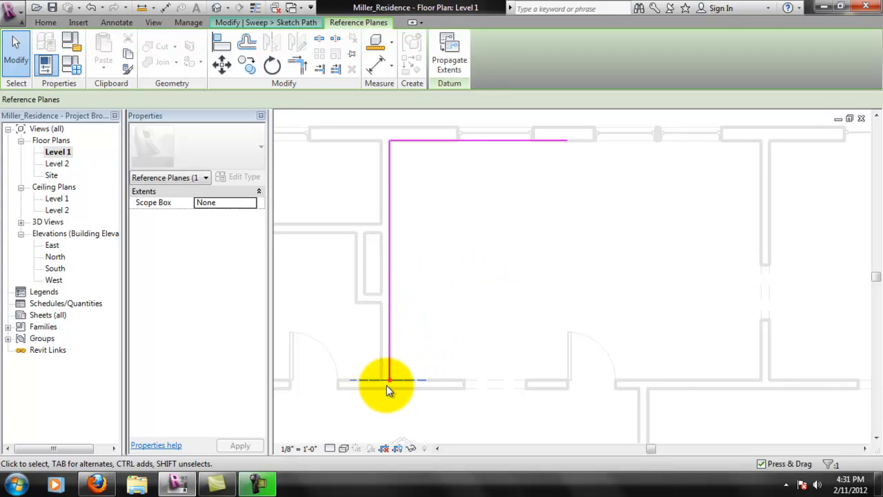
scroll(385, 386, up, 4)
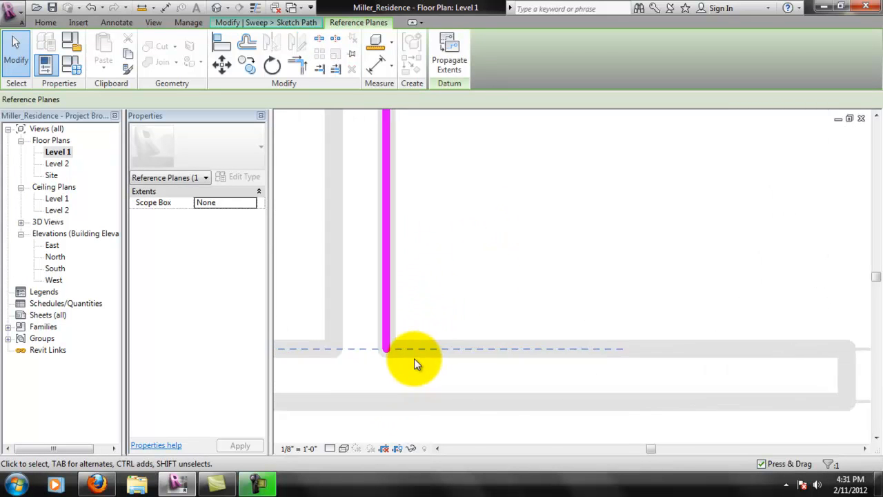
scroll(393, 348, down, 5)
scroll(406, 337, down, 8)
scroll(405, 316, up, 7)
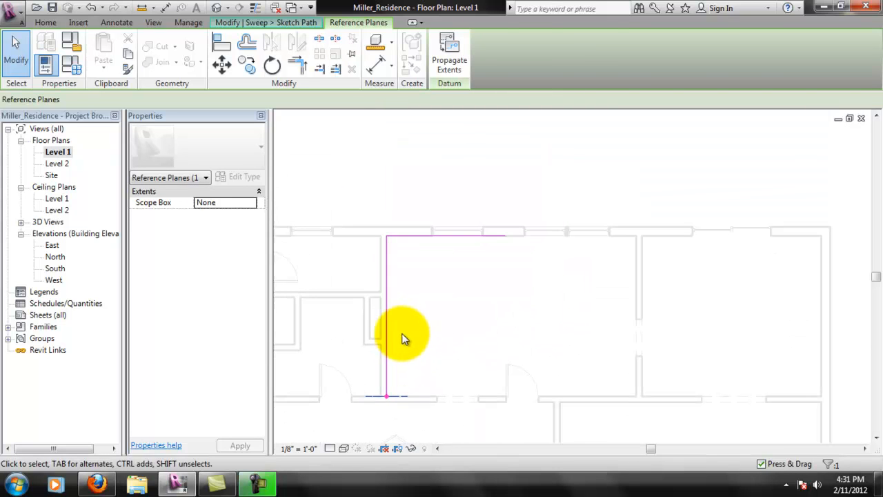
scroll(404, 338, up, 1)
key(Escape)
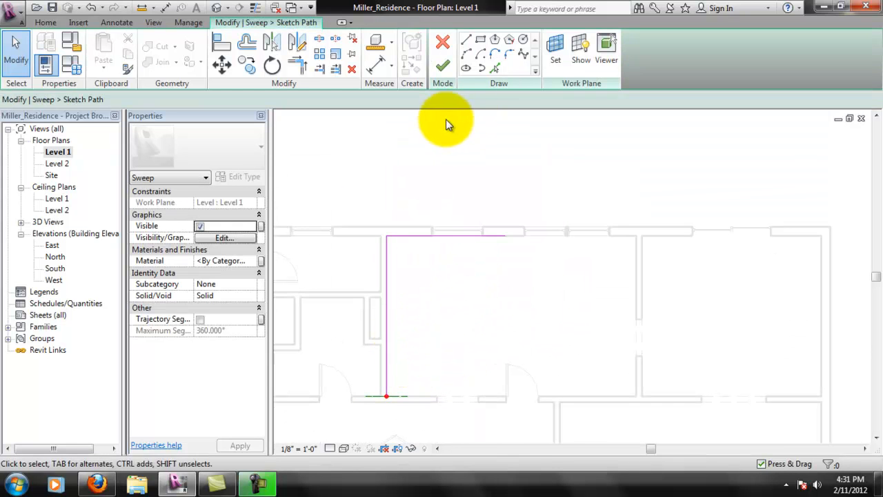
click(443, 67)
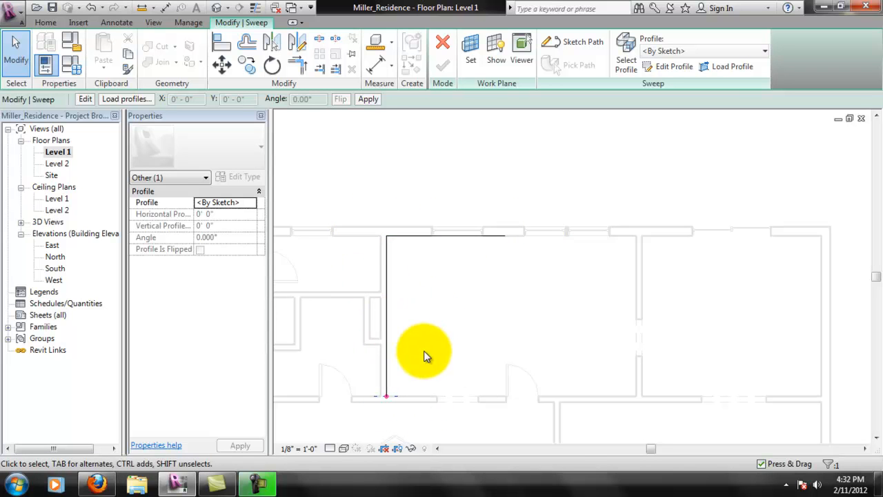
Start editing the sweep profile and open the North elevation for sketching it
scroll(410, 355, up, 2)
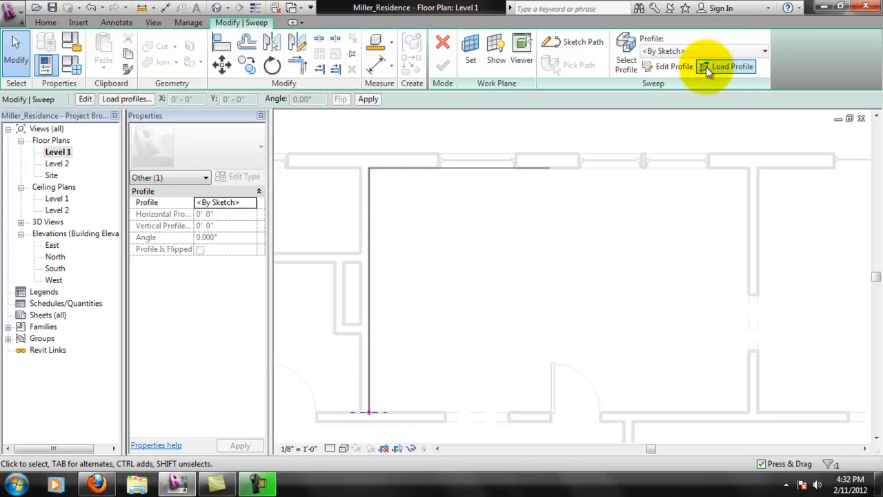
click(675, 68)
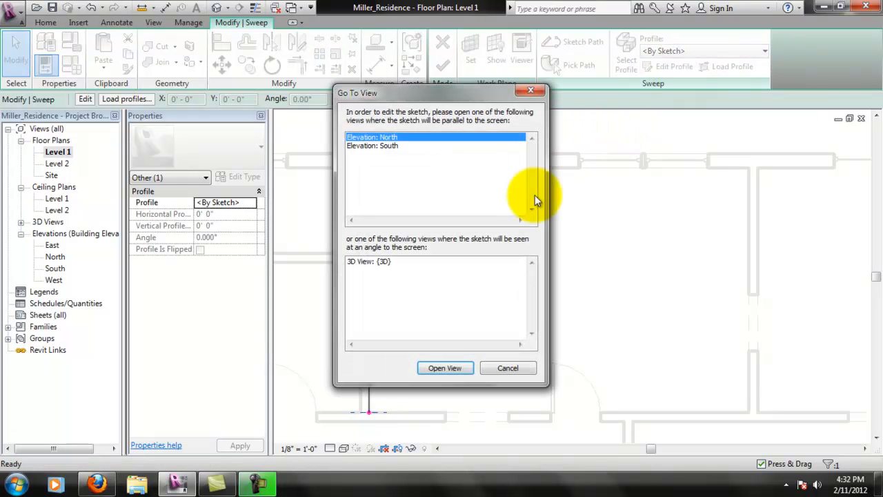
drag(408, 94, 149, 95)
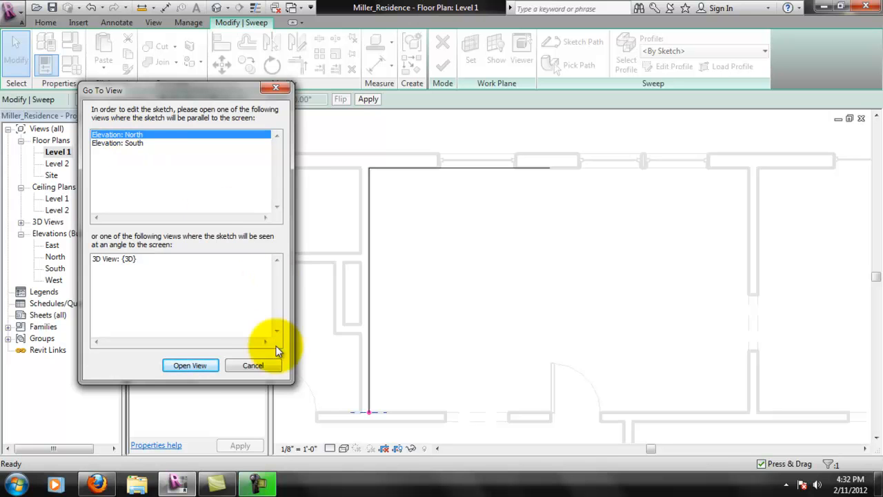
click(195, 367)
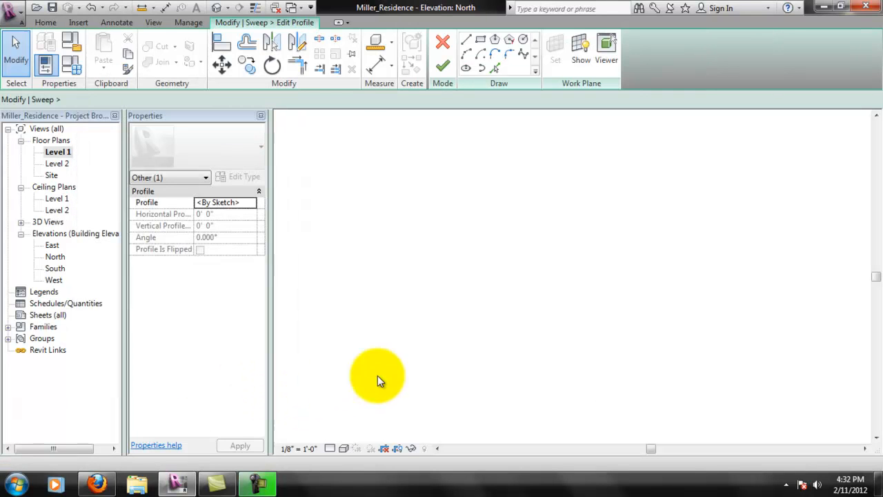
Sketch a closed cabinet profile from the profile origin, about 5'-3" high and 2'-9" deep, with a toe-kick notch about 8" deep
scroll(581, 283, up, 5)
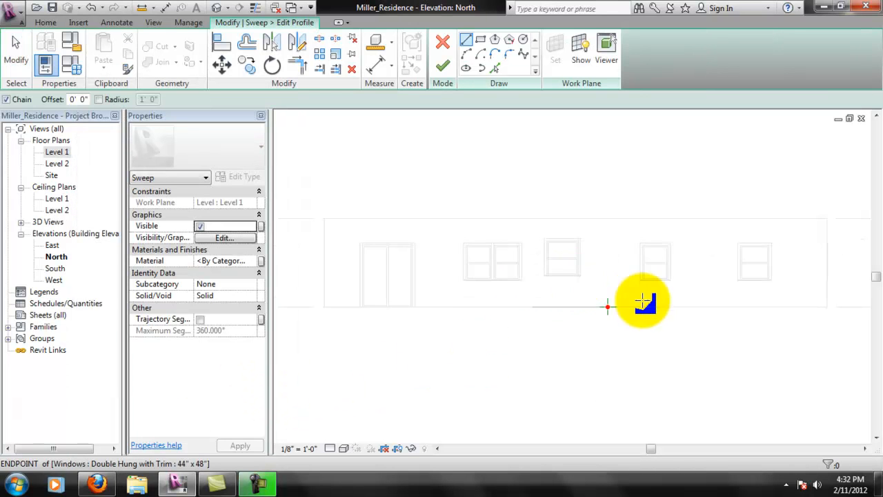
scroll(583, 276, down, 4)
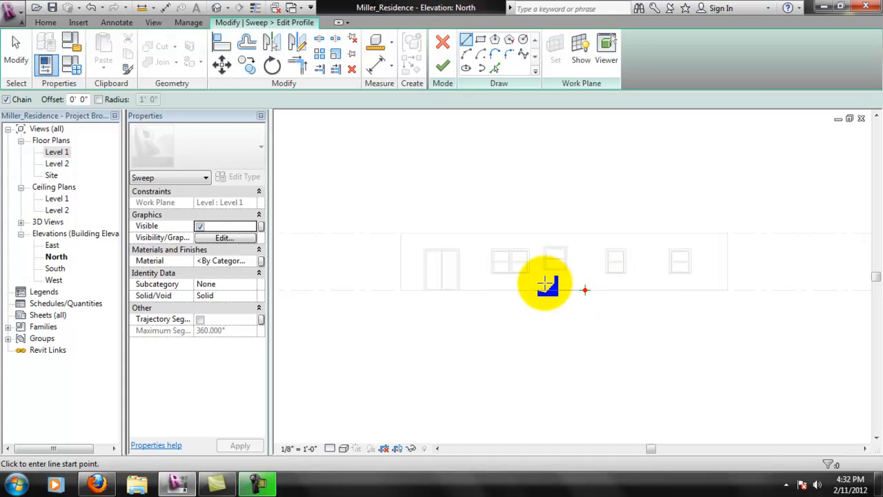
scroll(584, 281, up, 3)
scroll(586, 280, down, 2)
scroll(572, 234, up, 3)
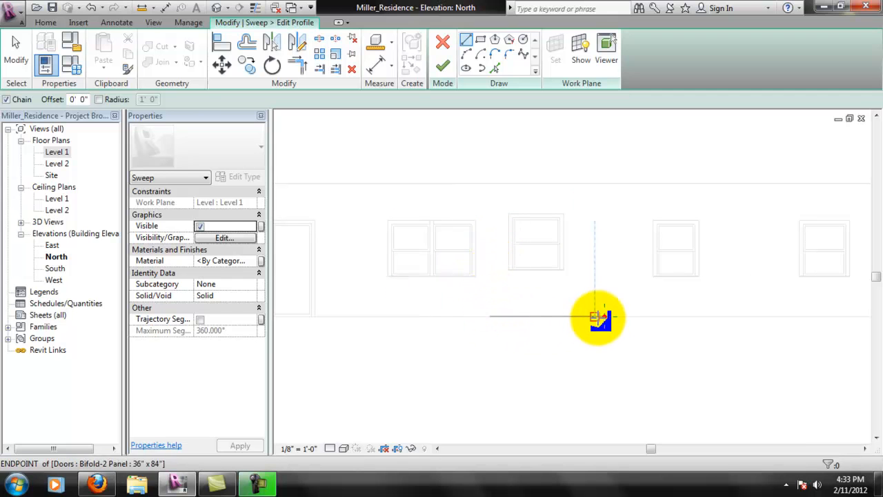
scroll(615, 325, up, 4)
scroll(614, 325, up, 2)
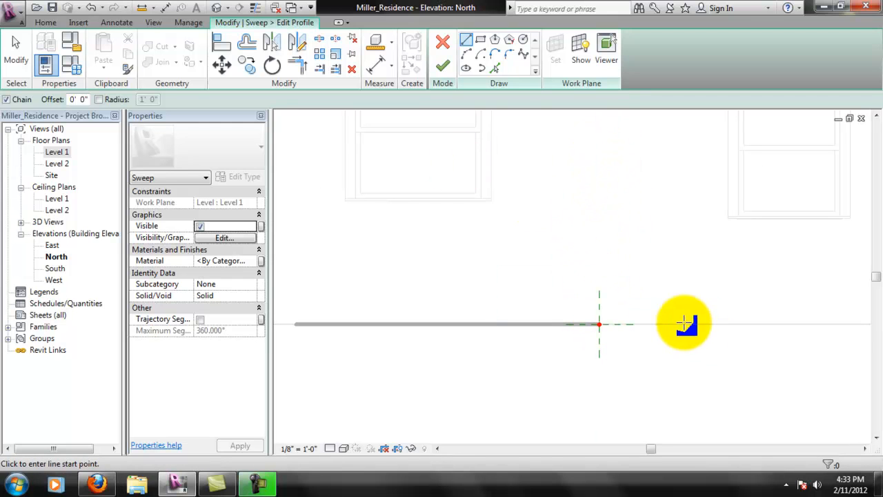
scroll(667, 325, down, 2)
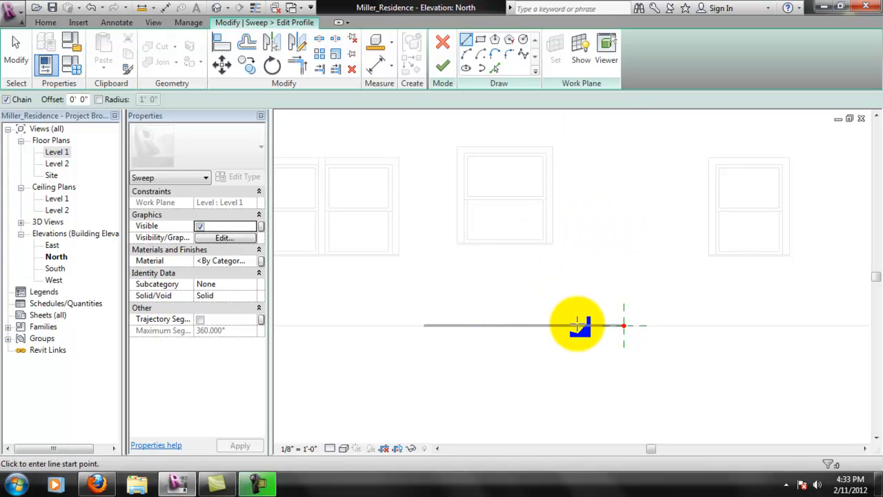
scroll(657, 259, up, 2)
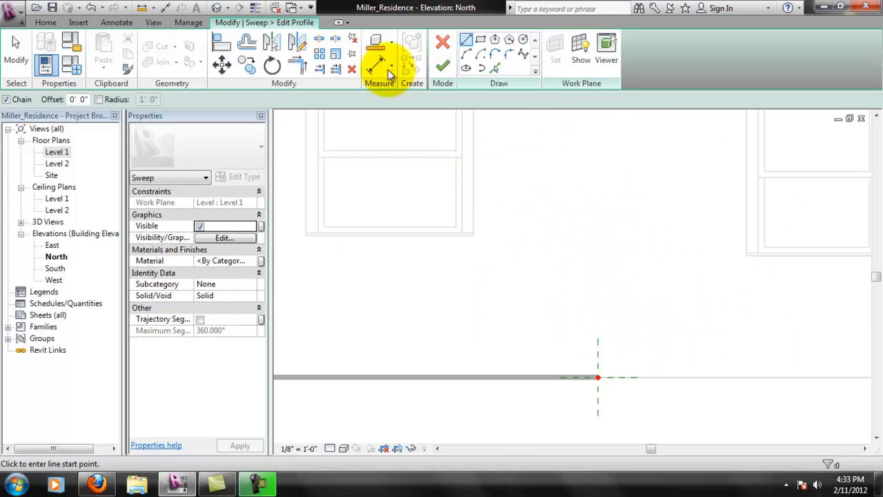
click(598, 377)
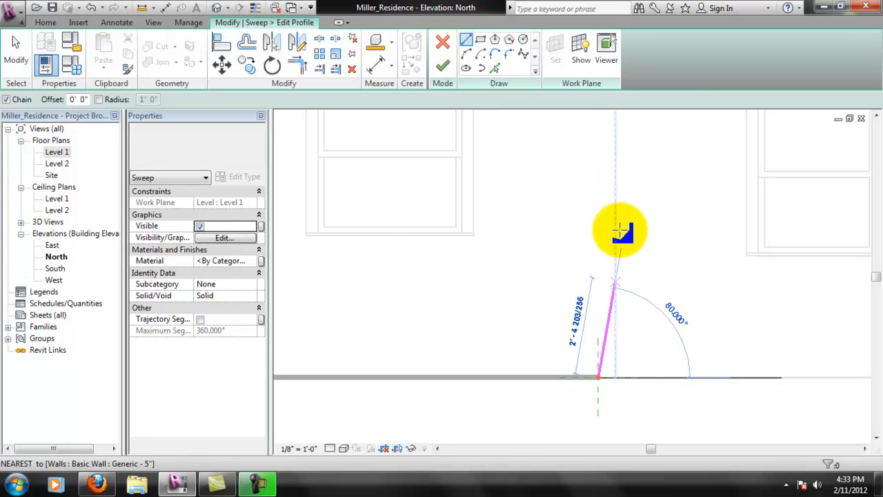
click(597, 165)
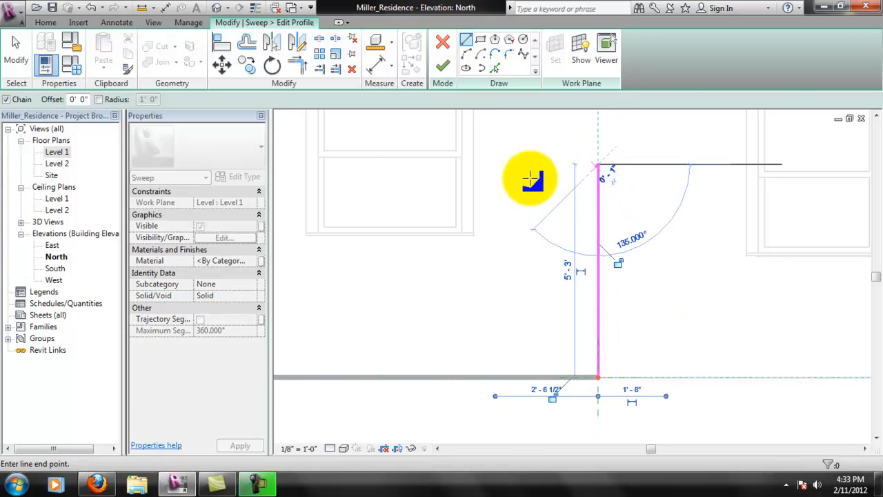
click(488, 166)
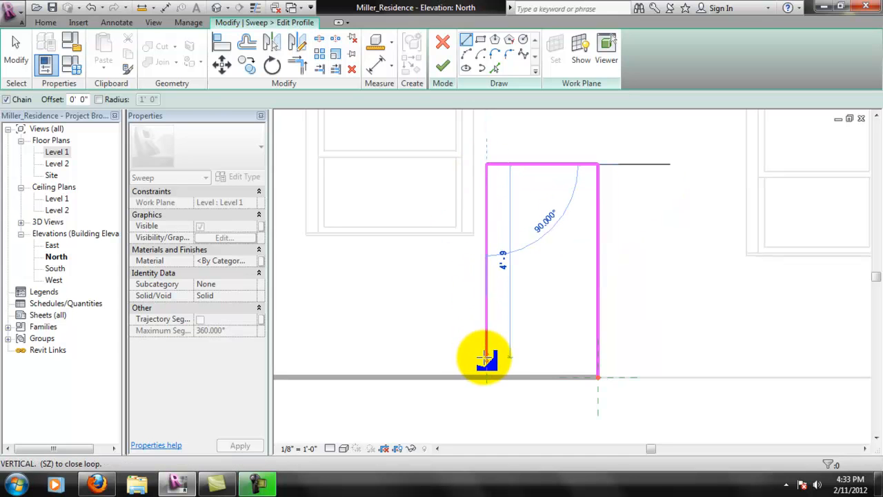
click(487, 351)
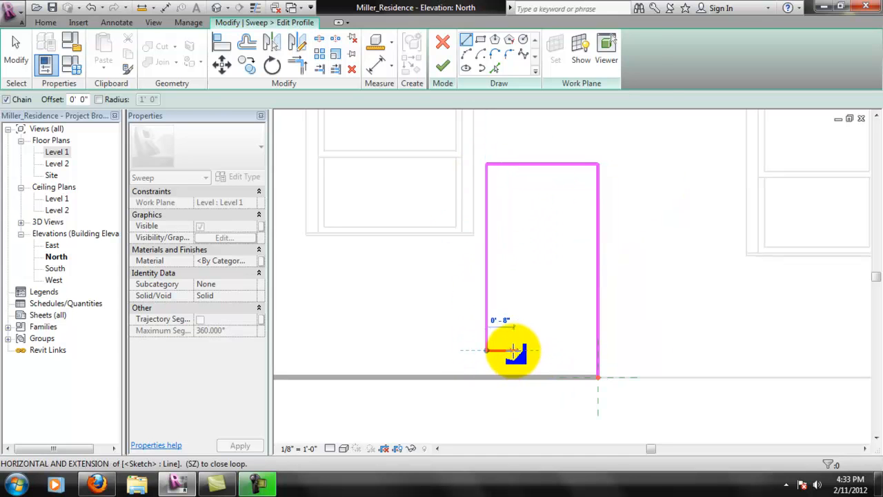
click(514, 351)
click(514, 377)
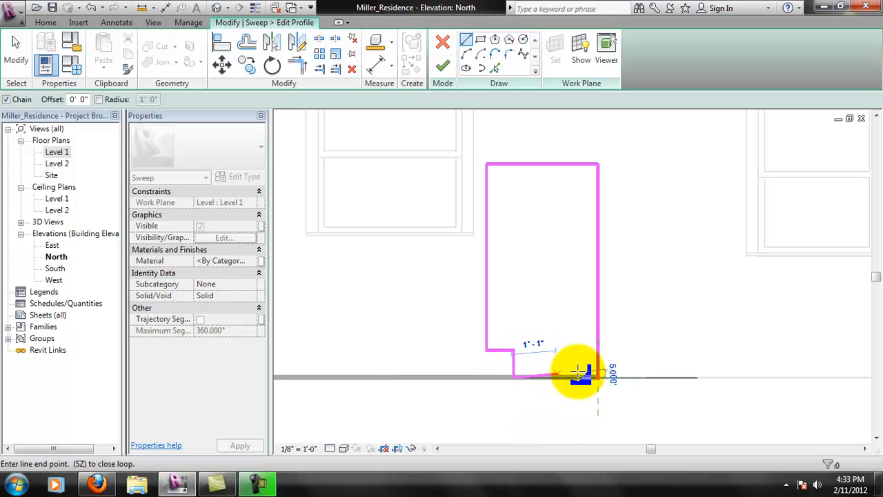
click(598, 377)
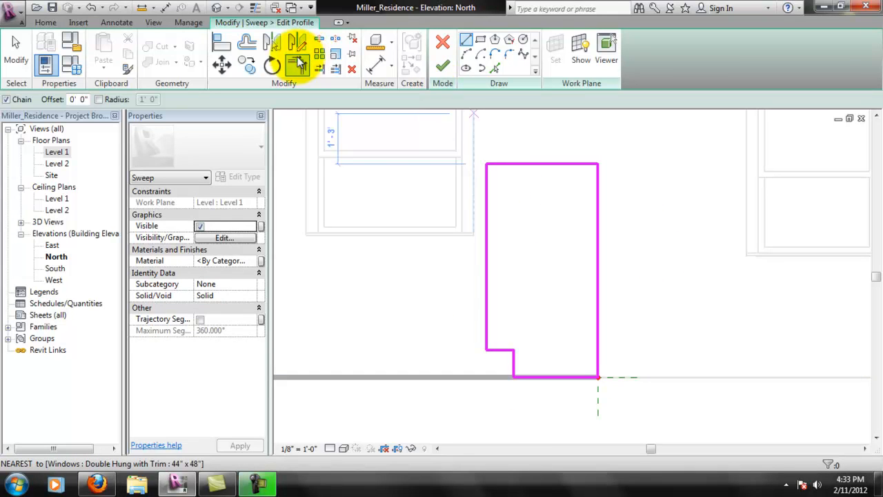
key(Escape)
Set the height of the cabinet sweep profile to 34.5 inches (2'-10 1/2")
click(599, 222)
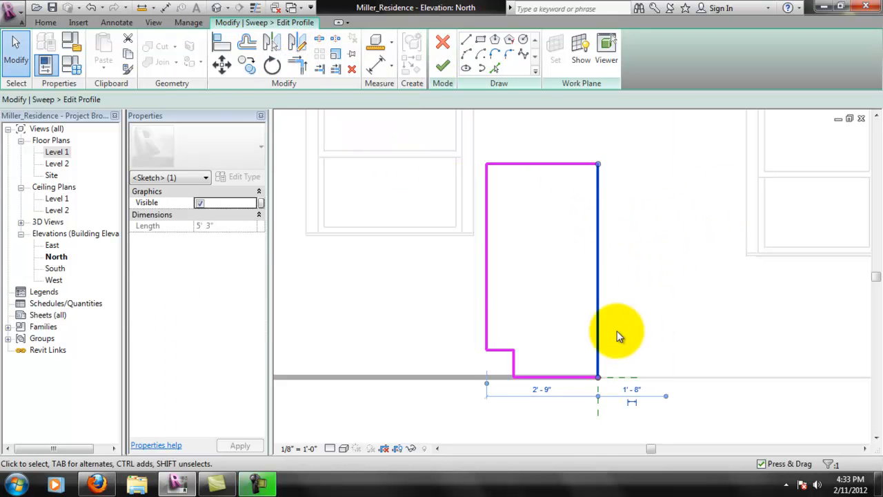
scroll(655, 243, down, 1)
click(590, 185)
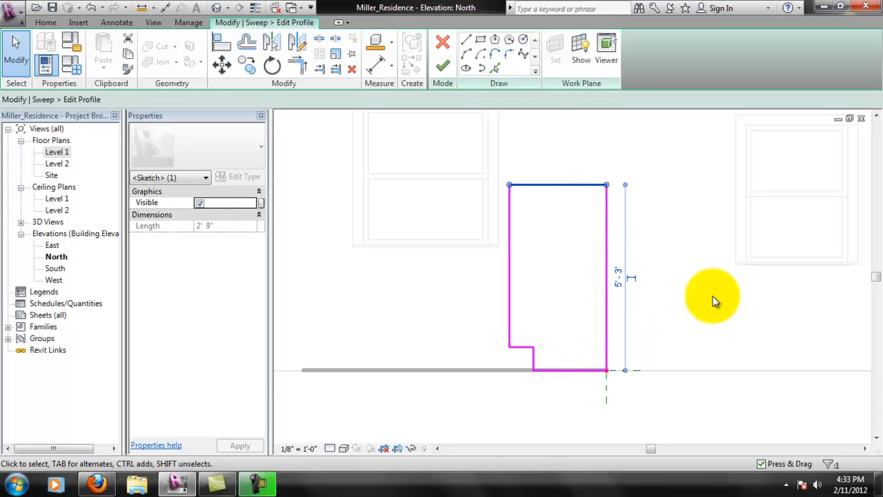
scroll(634, 291, up, 1)
click(617, 278)
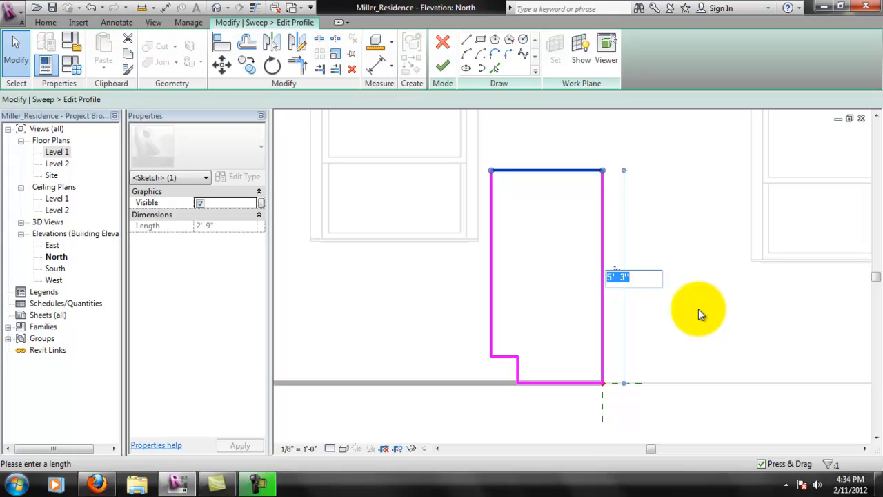
text(34)
key(BackSpace)
text(4.5)
key(Return)
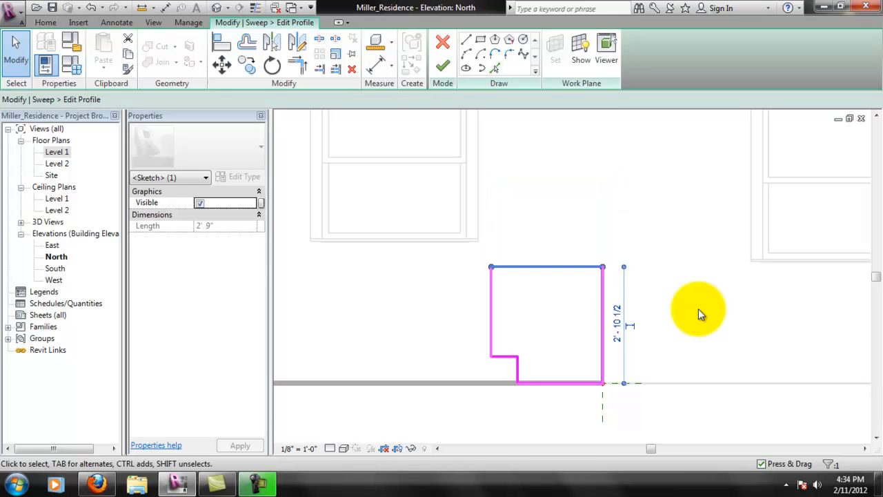
Set the distance from the toe-kick's vertical line to the back edge of the cabinet profile to 1'-8"
click(490, 314)
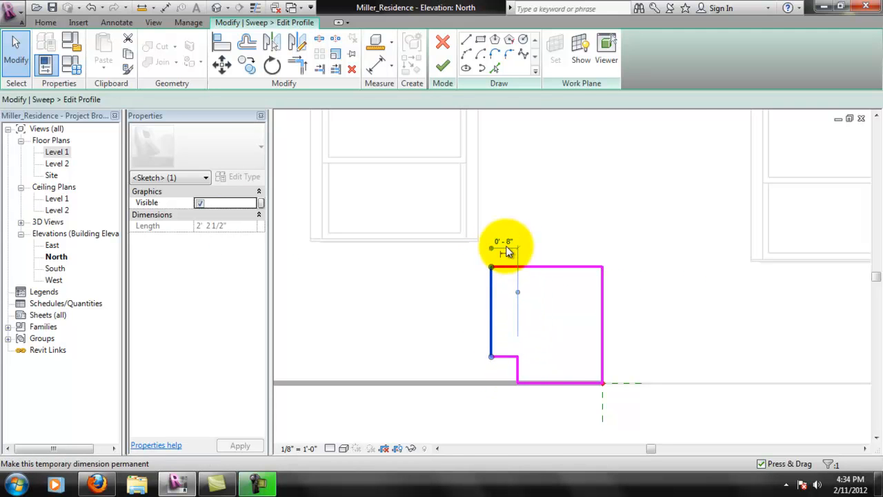
click(517, 367)
click(556, 330)
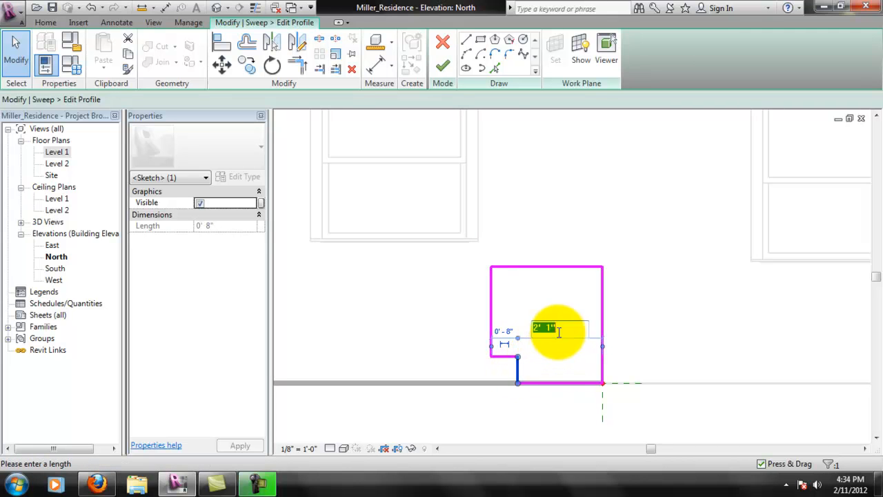
click(603, 348)
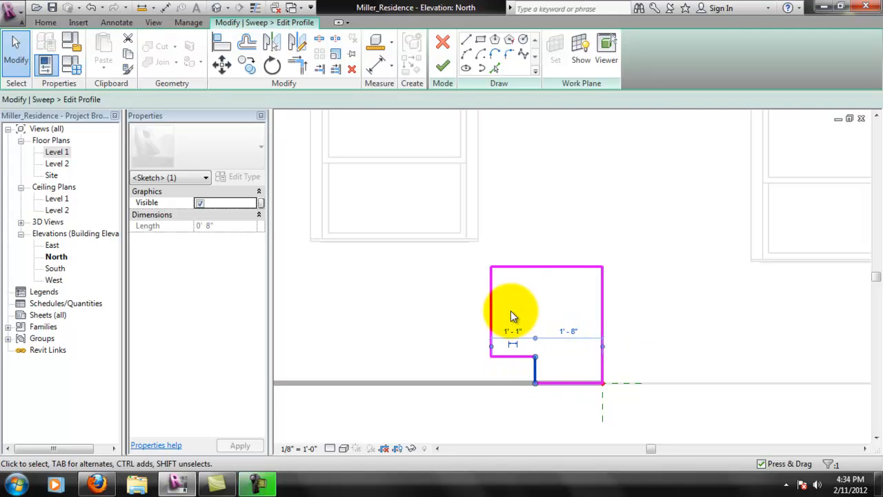
Set the overall depth of the cabinet profile to 2'-0" by repositioning its front edge
click(493, 316)
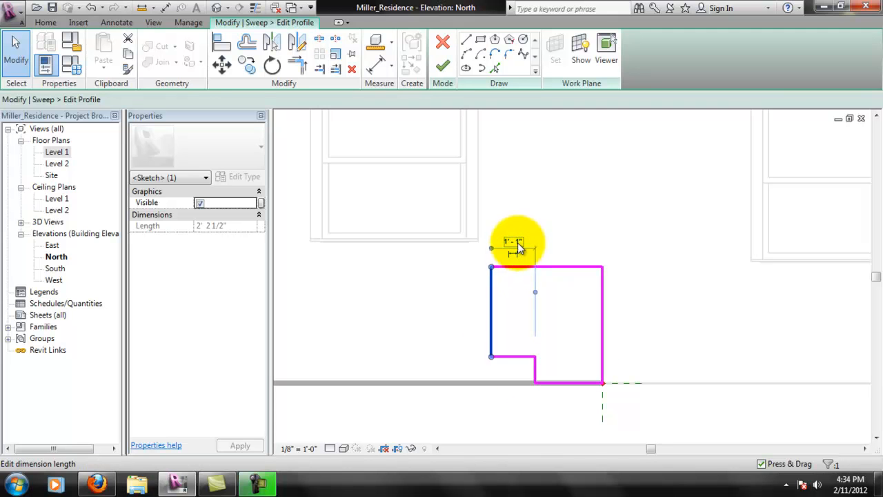
click(604, 297)
click(536, 370)
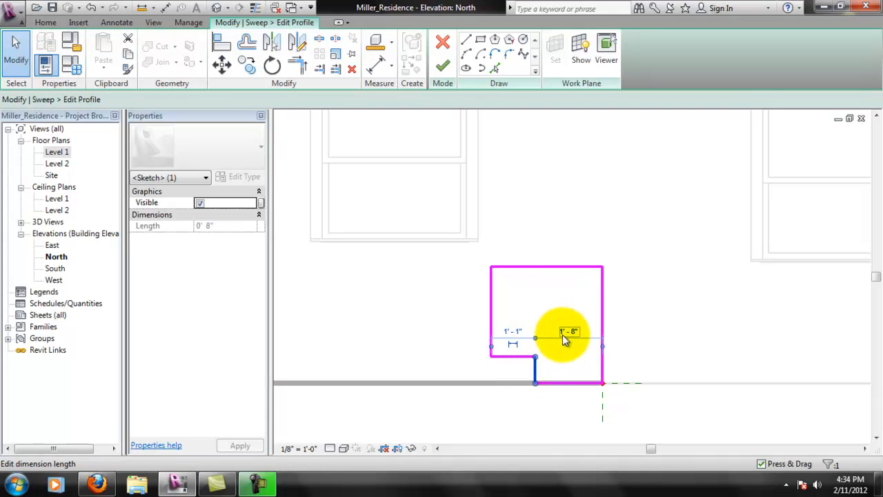
click(493, 321)
click(546, 239)
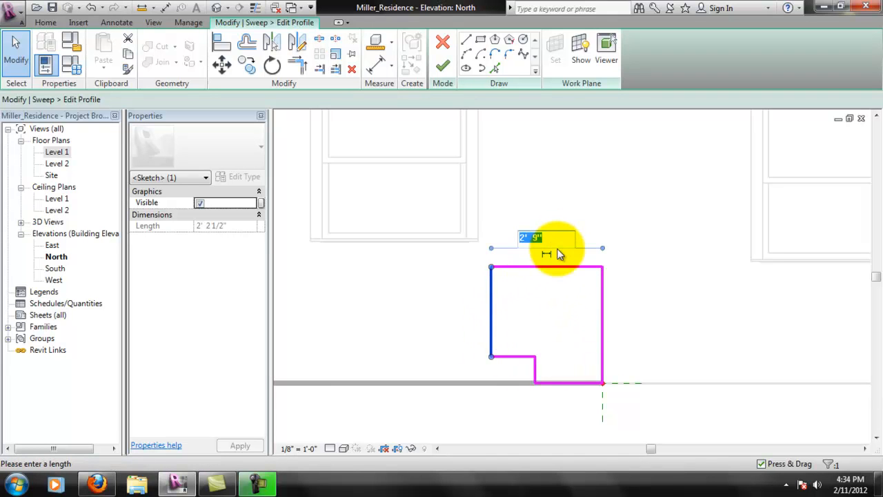
key(Return)
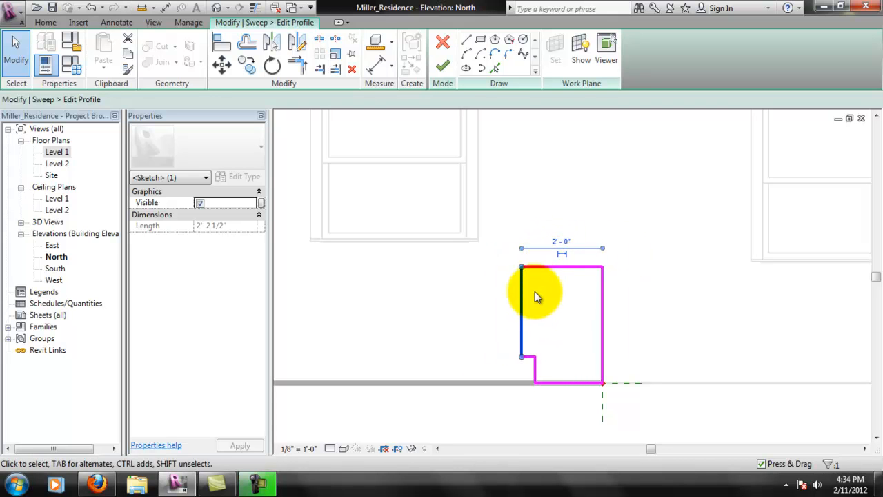
Set the toe-kick notch's height above the floor line to 4"
click(489, 341)
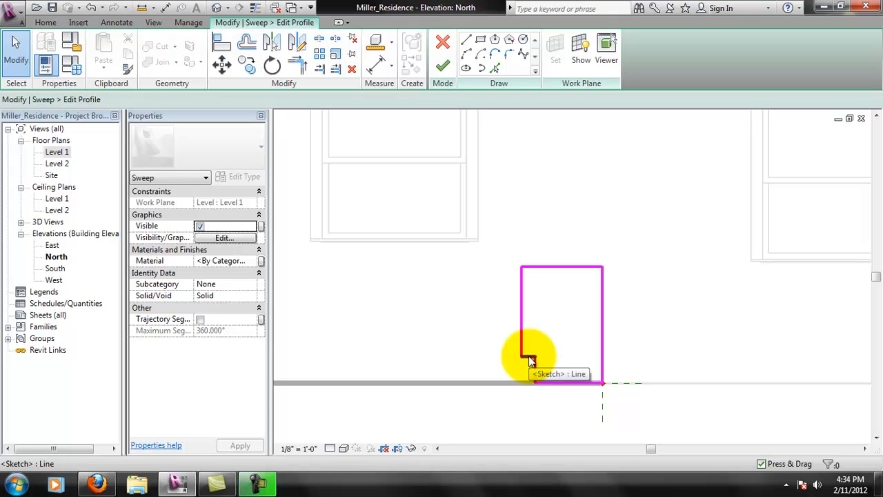
click(531, 363)
drag(531, 360, 532, 360)
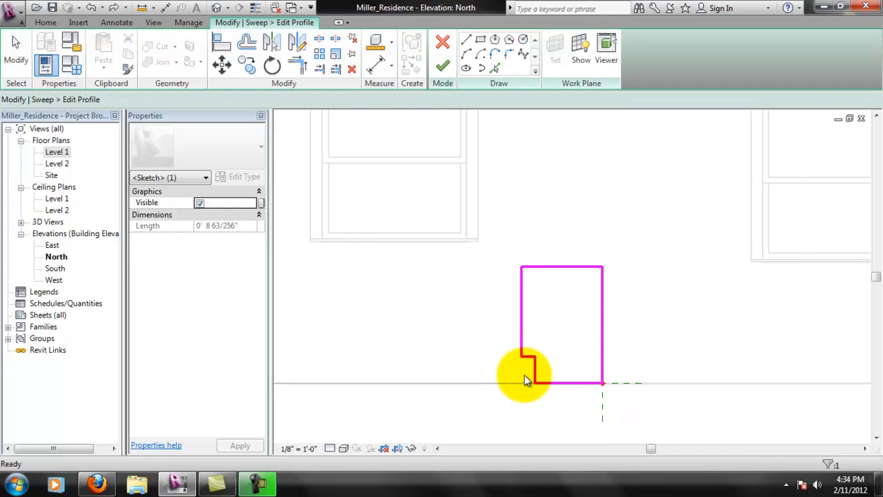
scroll(536, 370, up, 3)
key(Escape)
click(537, 325)
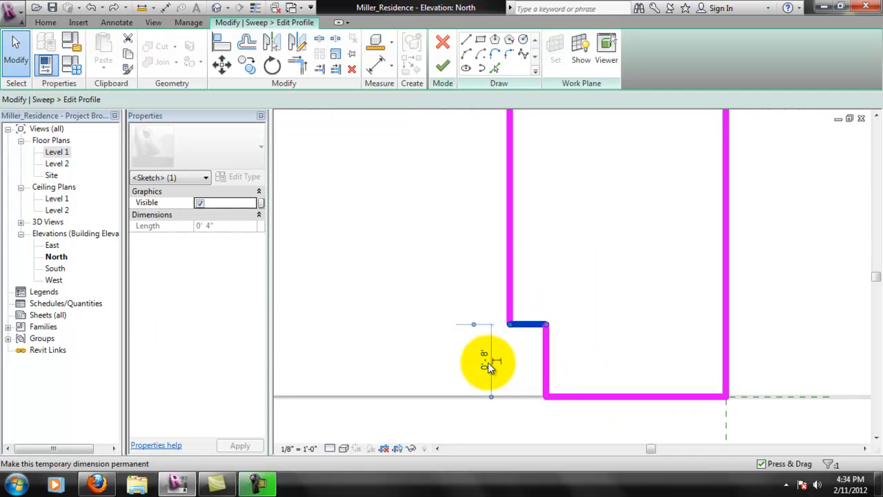
key(Return)
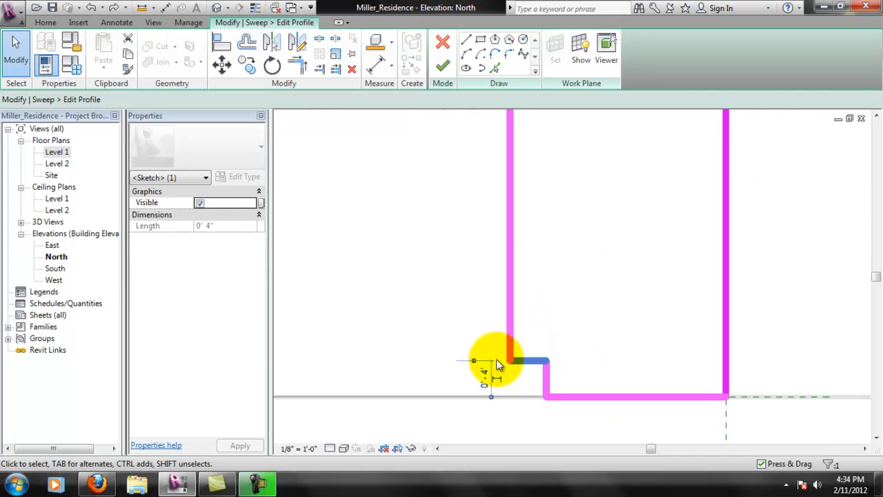
Make the toe-kick notch shallower by increasing the distance between its vertical line and the profile's back edge
click(551, 379)
click(546, 379)
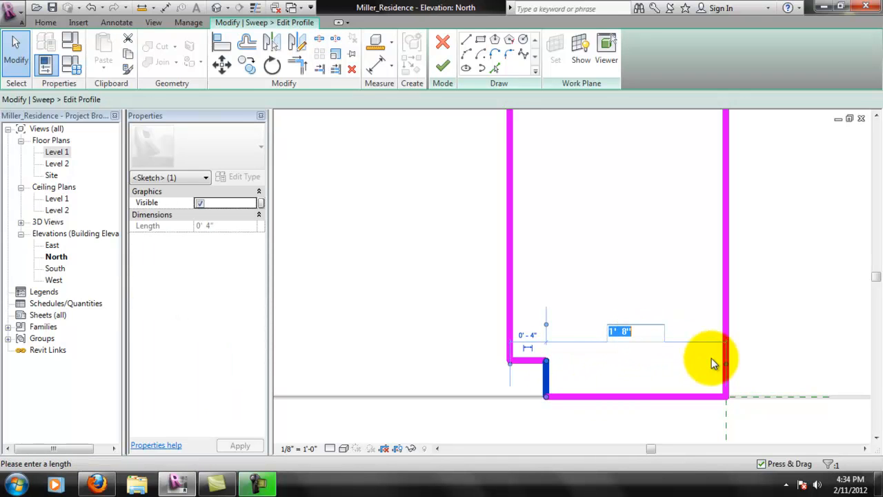
key(Return)
scroll(582, 290, down, 4)
scroll(573, 296, up, 1)
click(566, 279)
scroll(541, 373, up, 1)
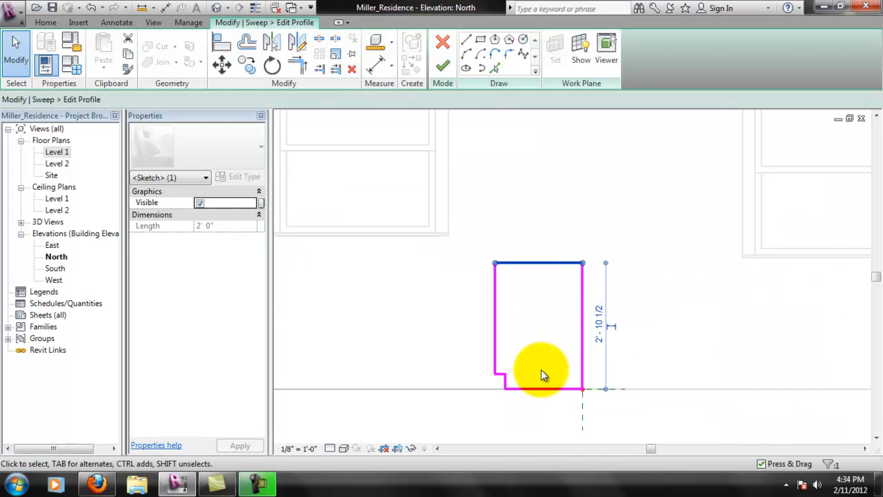
scroll(552, 381, up, 1)
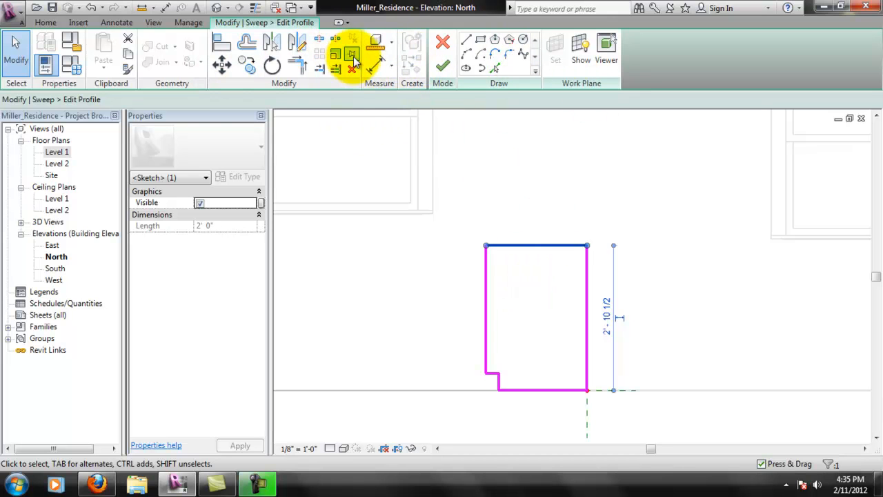
scroll(592, 360, up, 2)
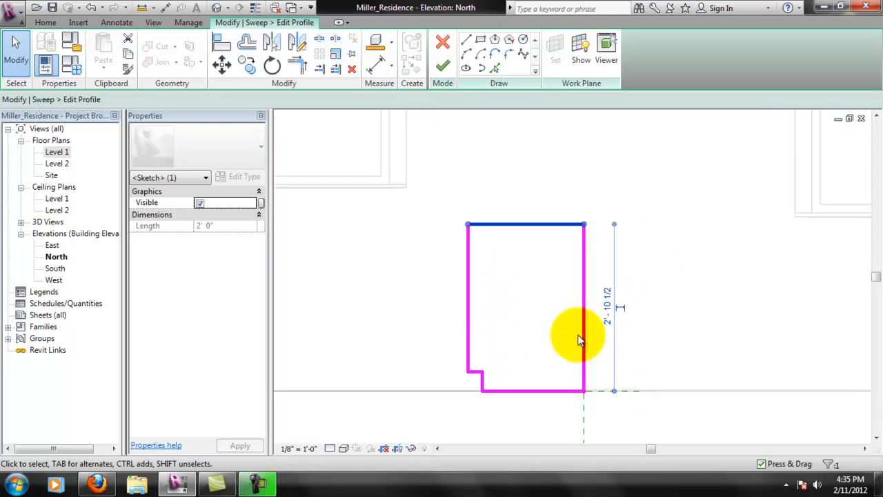
Finish the profile sketch and complete the cabinet sweep
click(506, 228)
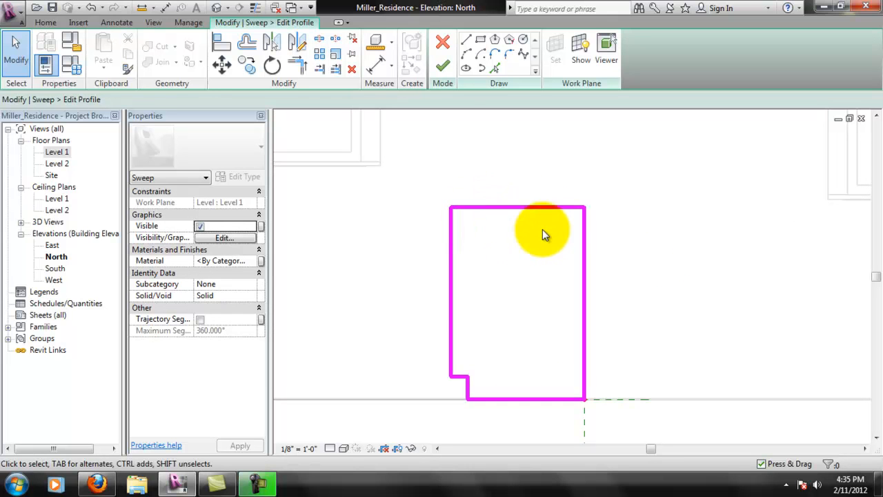
click(444, 72)
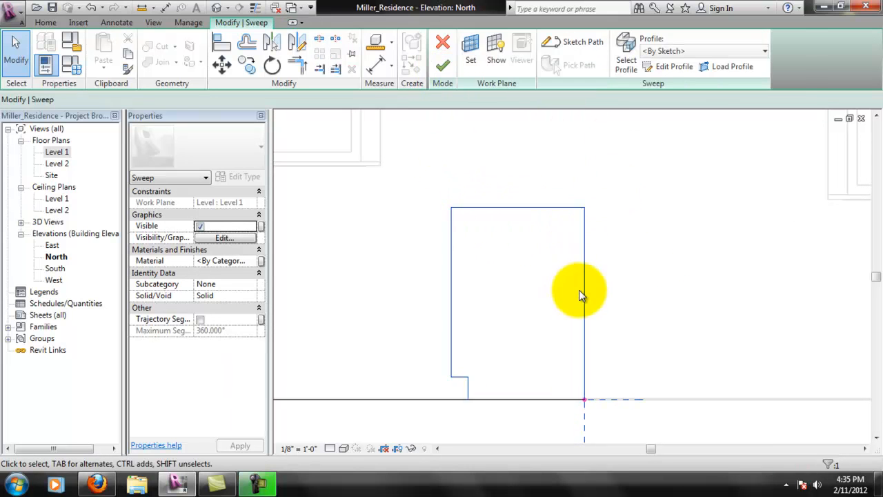
click(443, 67)
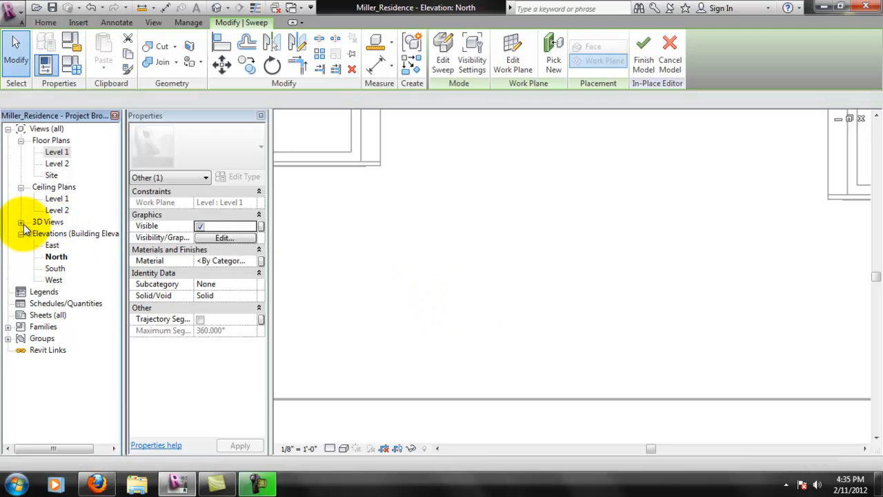
Open the default 3D view and examine the swept L-shaped cabinets and their end profile from several sides
double_click(49, 222)
double_click(51, 233)
mouse_move(602, 274)
middle_down()
mouse_move(580, 296)
mouse_move(589, 304)
middle_up()
scroll(590, 304, up, 3)
middle_drag(650, 328, 538, 359)
click(658, 210)
middle_drag(473, 369, 595, 336)
shift+middle_drag(670, 336, 655, 315)
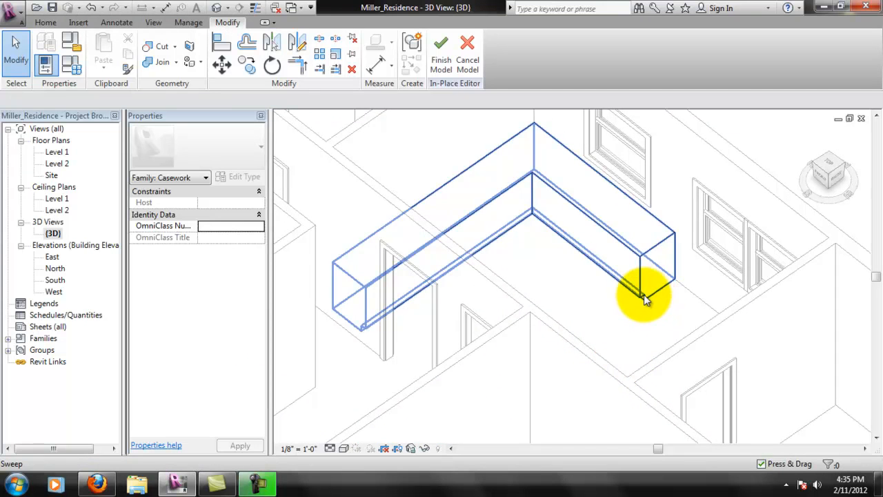
shift+middle_drag(714, 242, 424, 227)
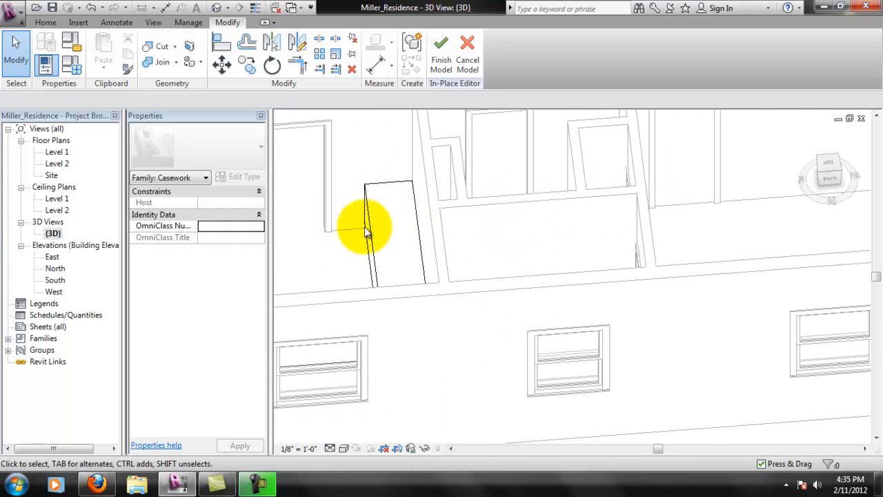
shift+middle_drag(441, 385, 450, 234)
Set the 3D view's visual style to Wireframe and inspect the toe-kick running along the cabinet sweep
click(343, 449)
click(352, 389)
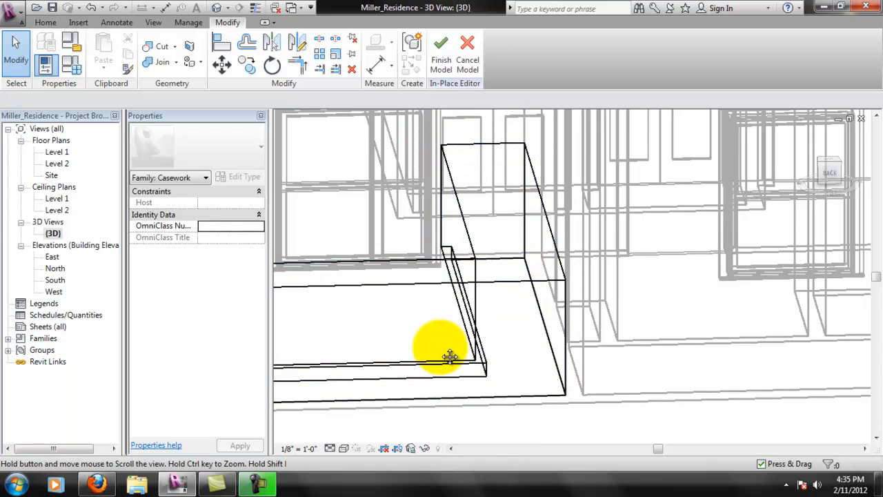
scroll(460, 364, down, 2)
scroll(460, 361, down, 2)
shift+middle_drag(460, 361, 607, 274)
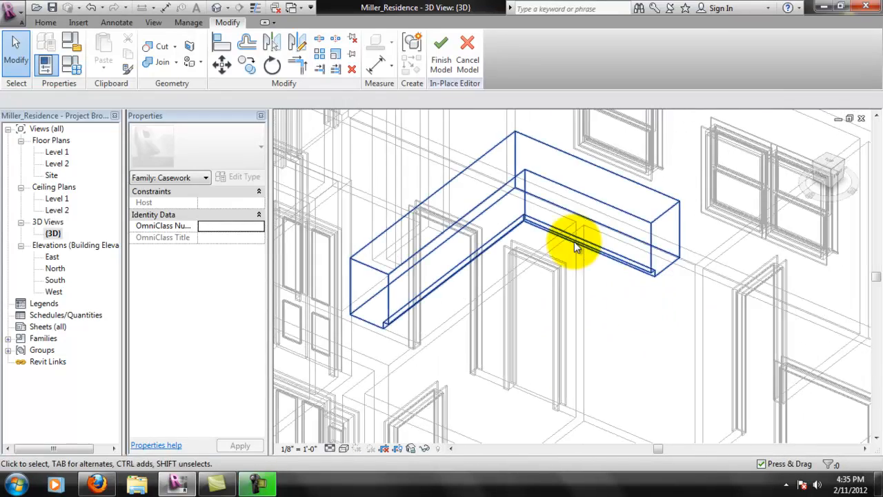
scroll(549, 307, up, 1)
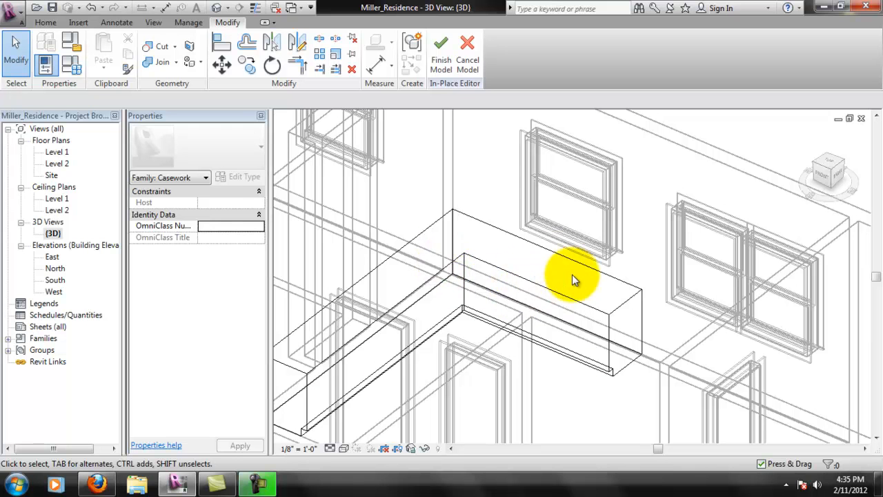
shift+middle_drag(518, 312, 477, 325)
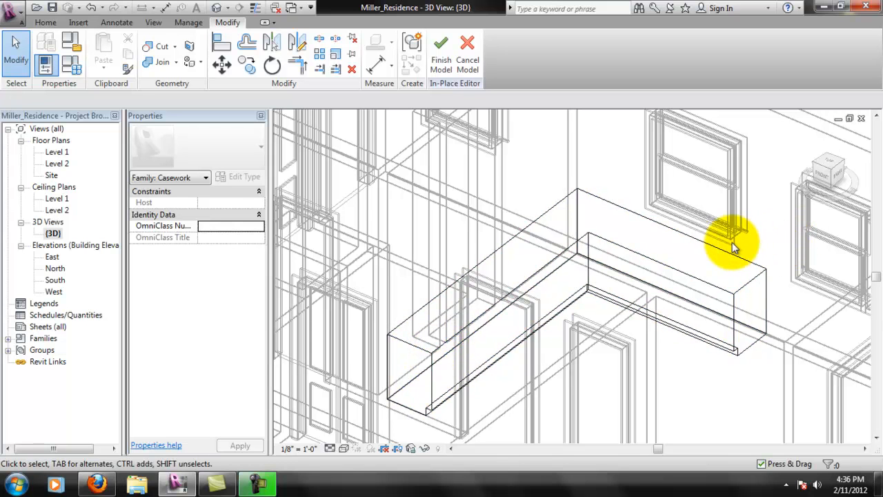
Return to the Level 1 floor plan, finish the in-place model and select the completed kitchen base cabinets
click(654, 268)
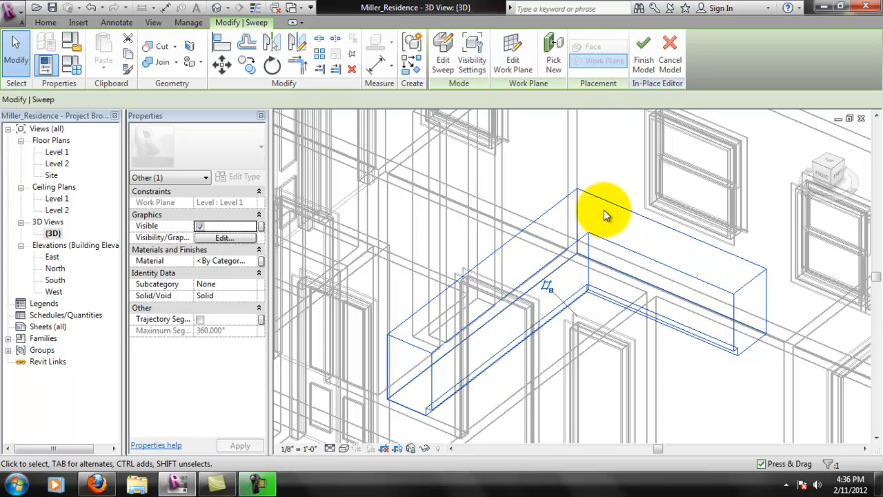
double_click(55, 152)
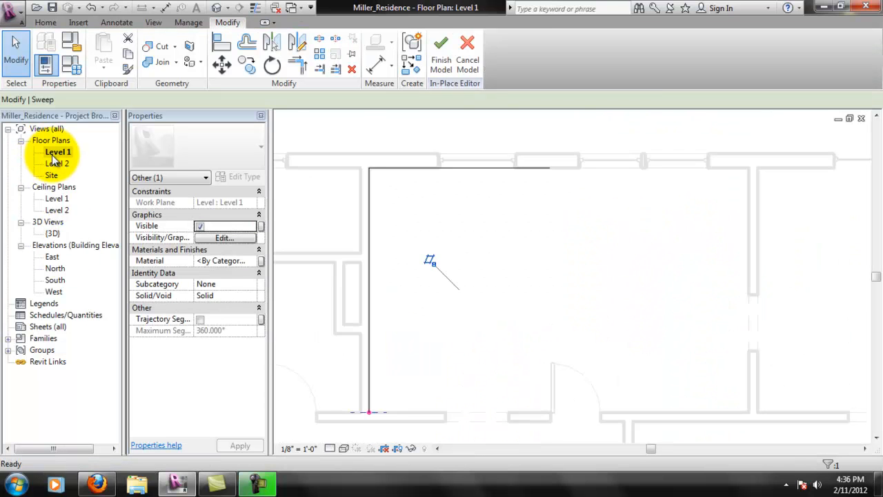
scroll(428, 253, up, 1)
click(458, 274)
middle_drag(406, 367, 467, 331)
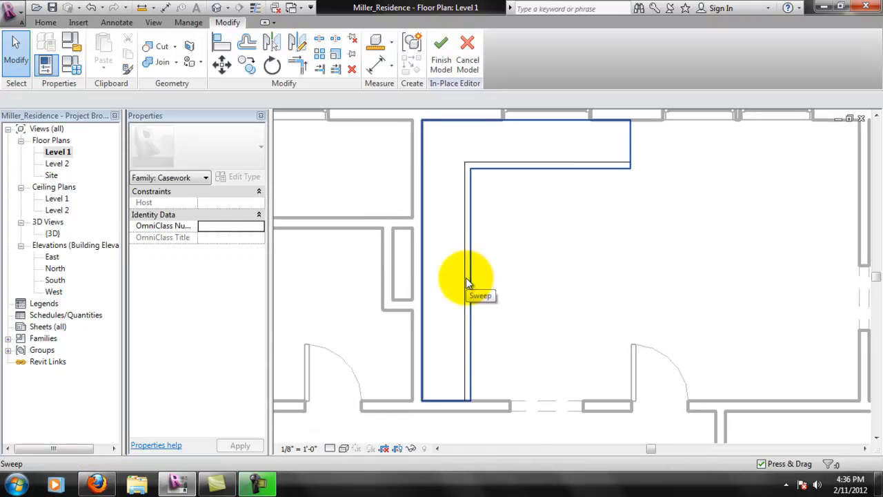
click(466, 250)
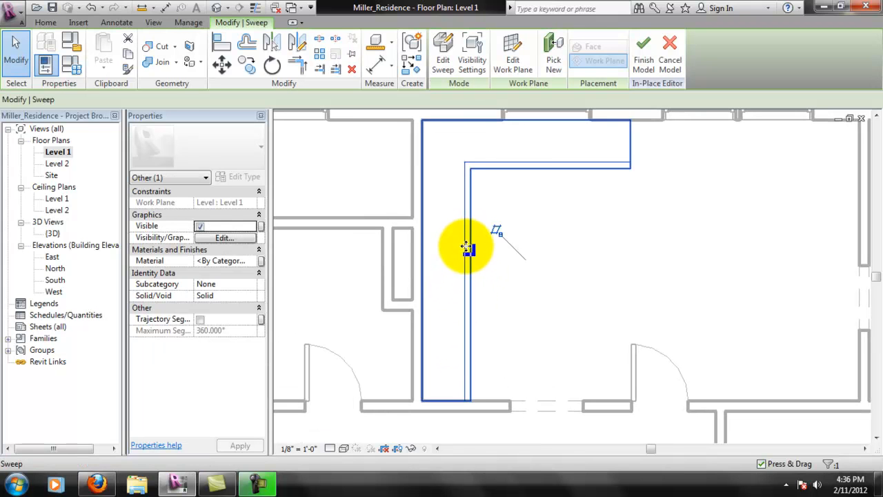
key(Escape)
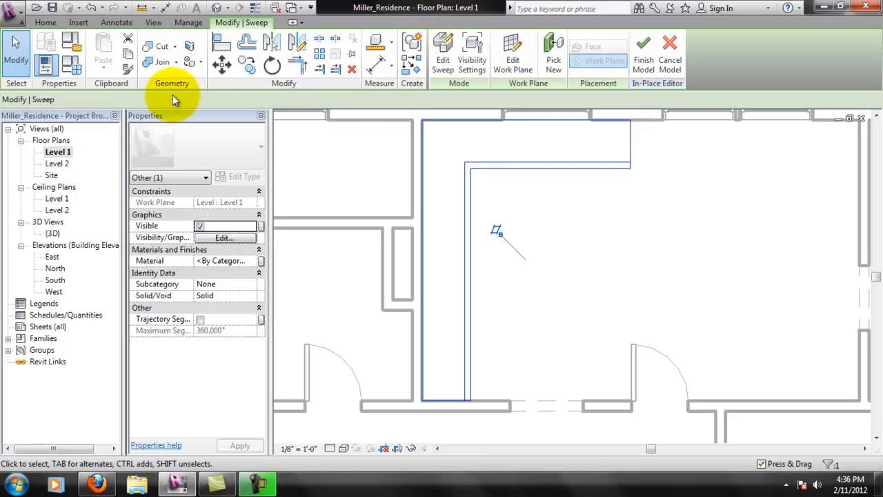
click(643, 50)
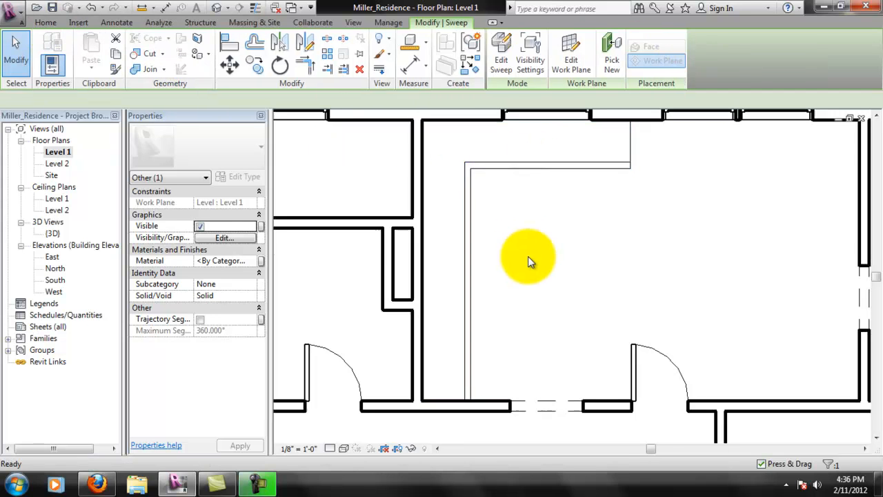
click(486, 167)
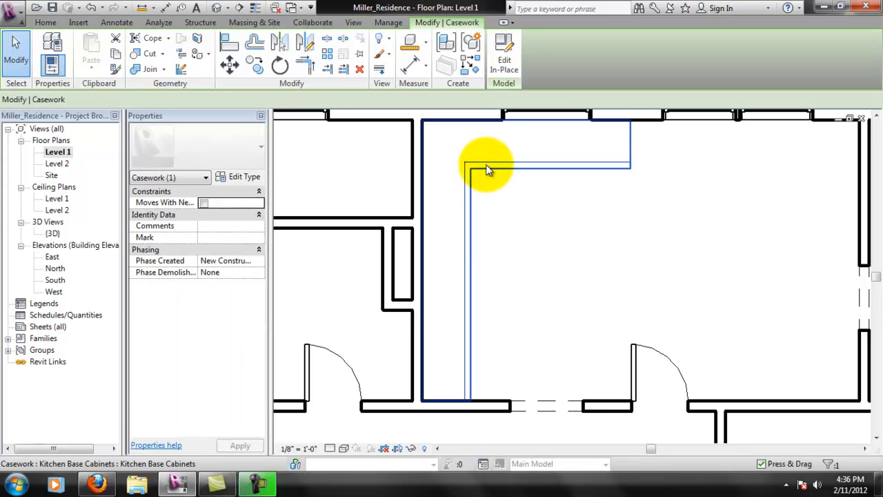
Open the kitchen base cabinets for in-place editing and start a void extrusion on Level 1
click(505, 60)
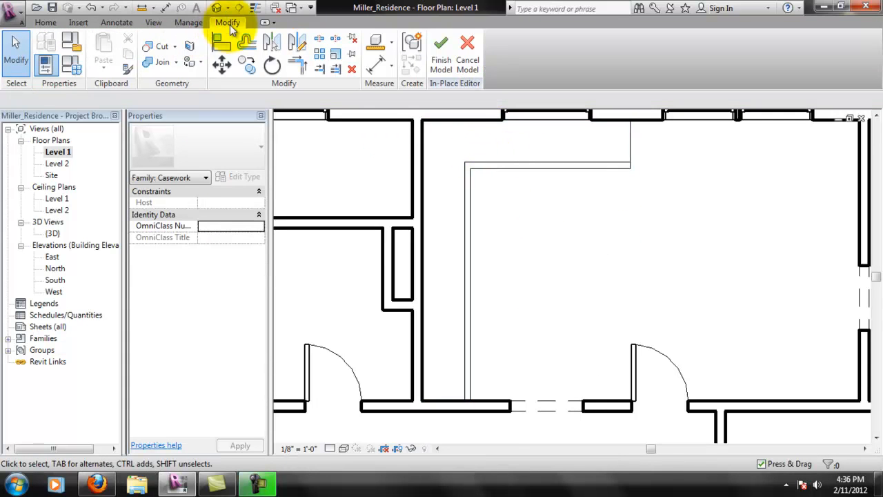
click(503, 166)
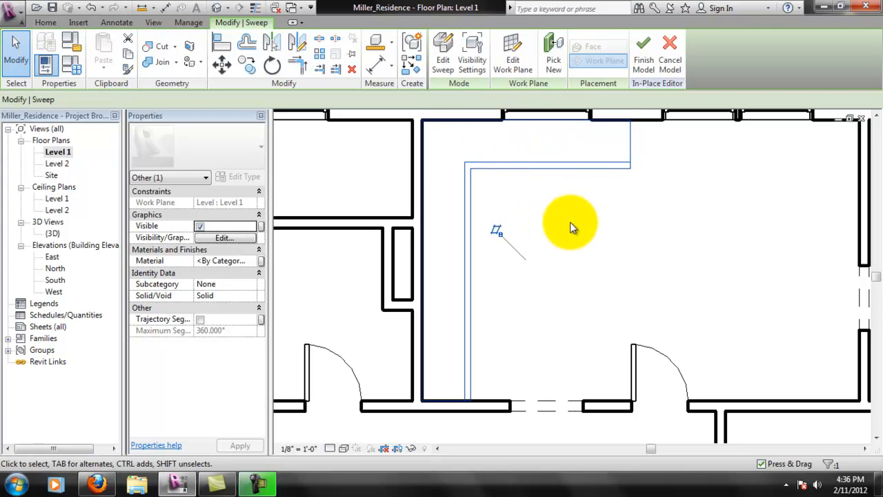
scroll(552, 195, down, 1)
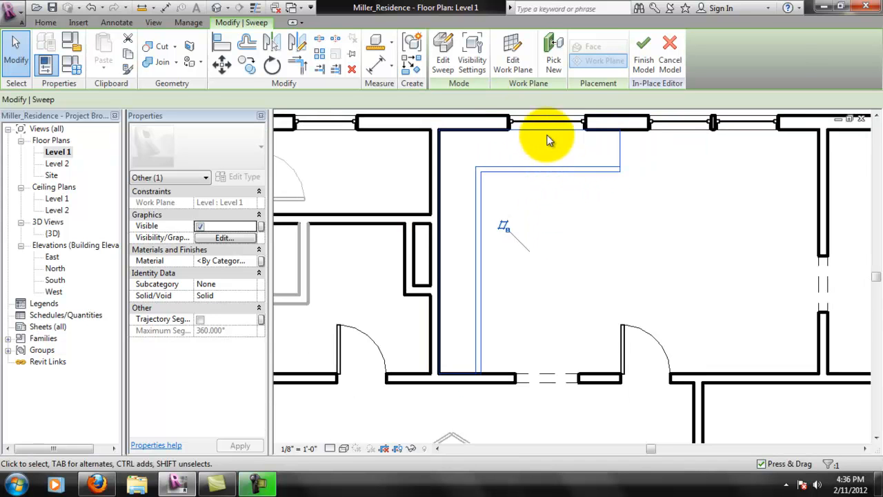
click(46, 22)
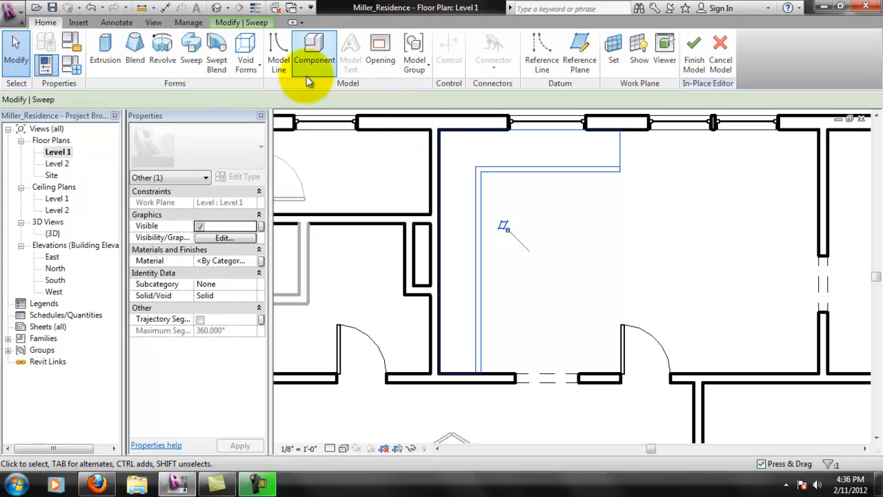
click(260, 72)
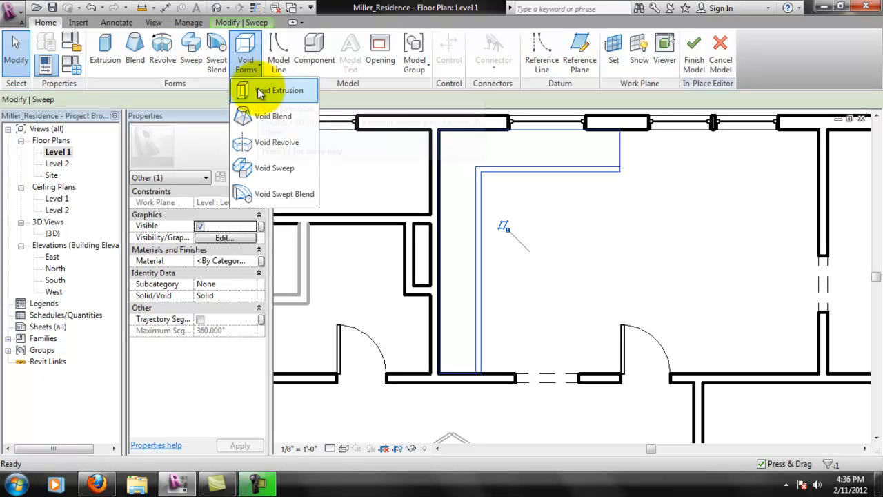
click(269, 90)
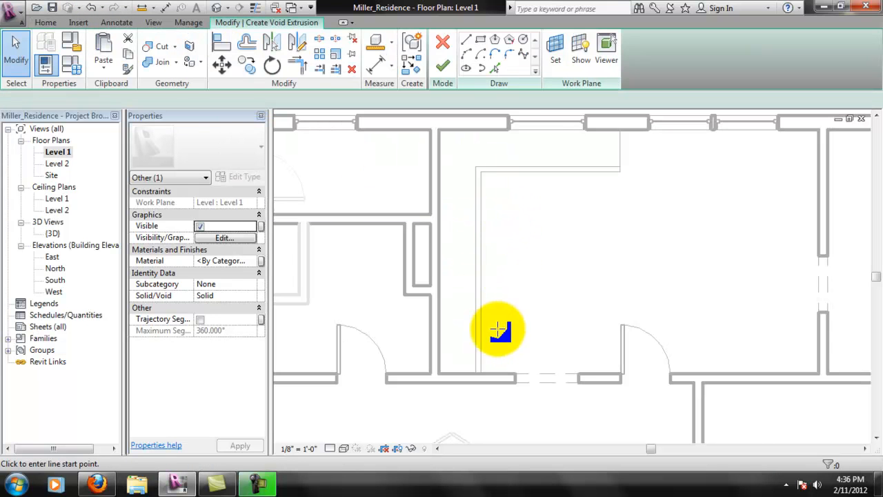
Sketch the void's two back edges just inside the cabinets' wall sides, along the window wall and down the long leg
scroll(488, 348, up, 2)
middle_drag(593, 149, 576, 218)
scroll(635, 144, up, 2)
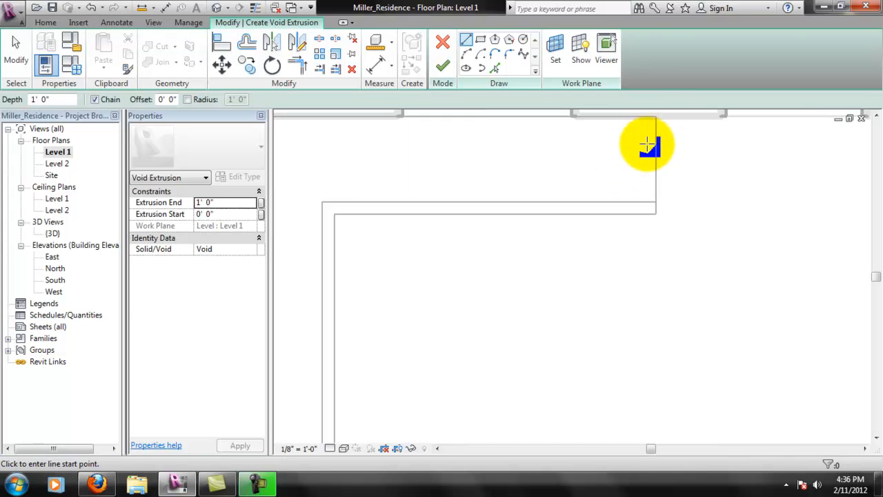
scroll(641, 132, down, 1)
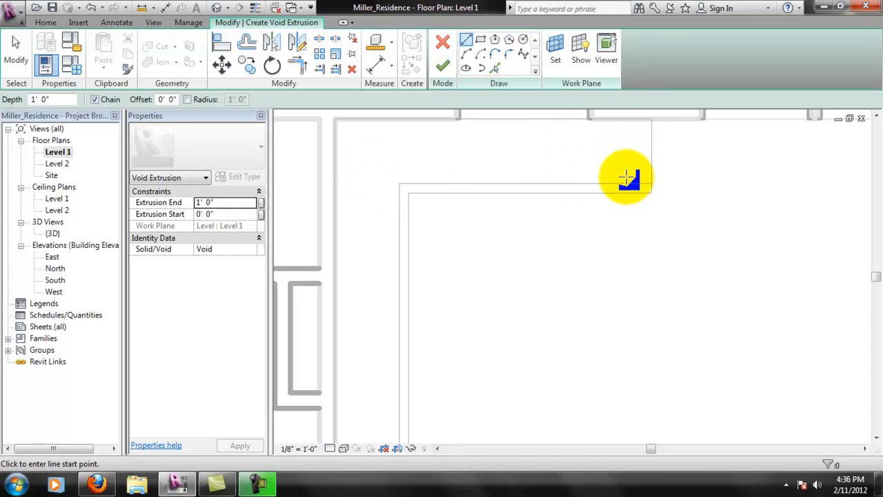
click(643, 125)
click(347, 125)
middle_drag(394, 377, 442, 252)
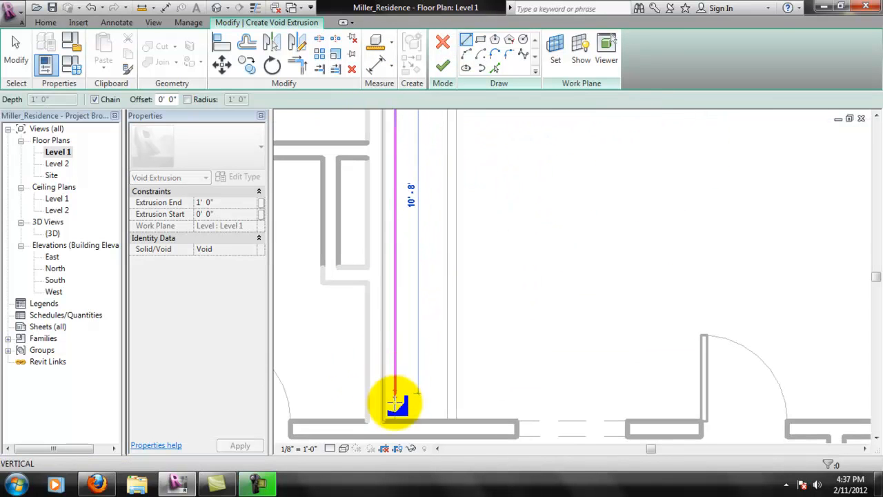
click(396, 413)
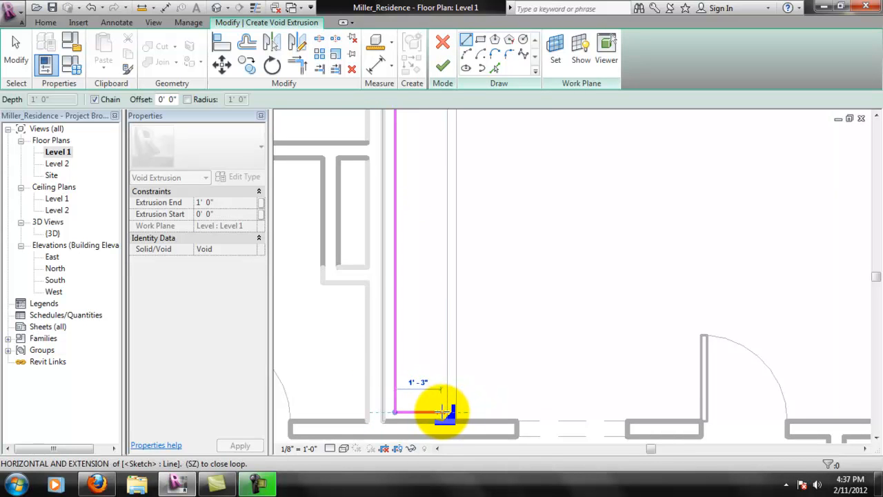
Close the L-shaped void sketch with the lower end, the two front edges behind the toe-kick line and the short run's end
click(442, 412)
middle_drag(467, 203, 467, 382)
middle_drag(492, 161, 494, 190)
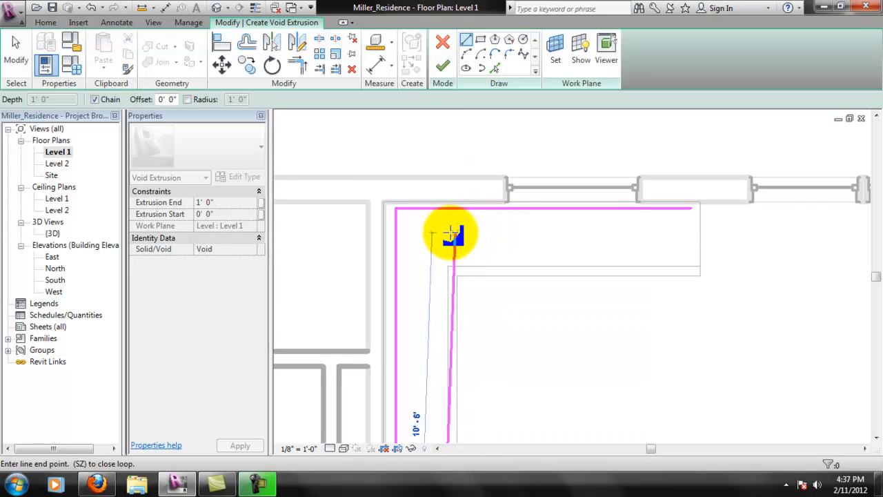
click(442, 261)
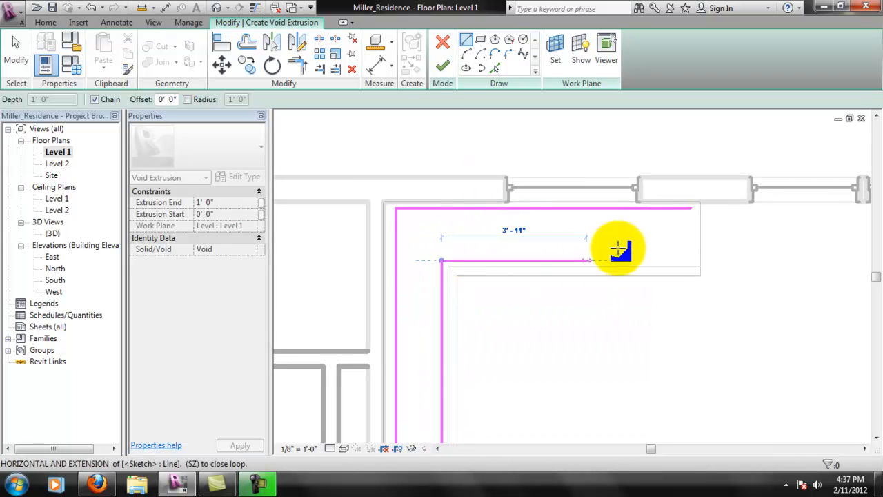
click(691, 261)
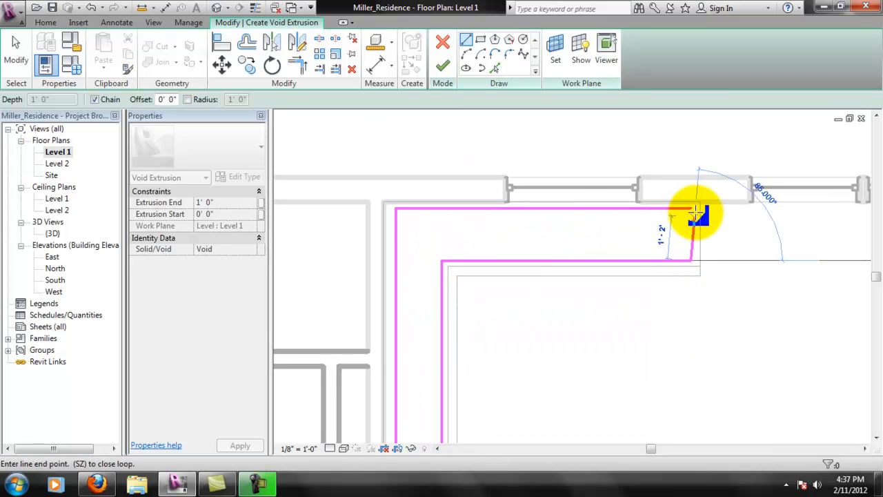
click(691, 208)
Move the short run's end, back and front sketch lines outward so they follow the cabinet edges more closely
scroll(704, 207, up, 10)
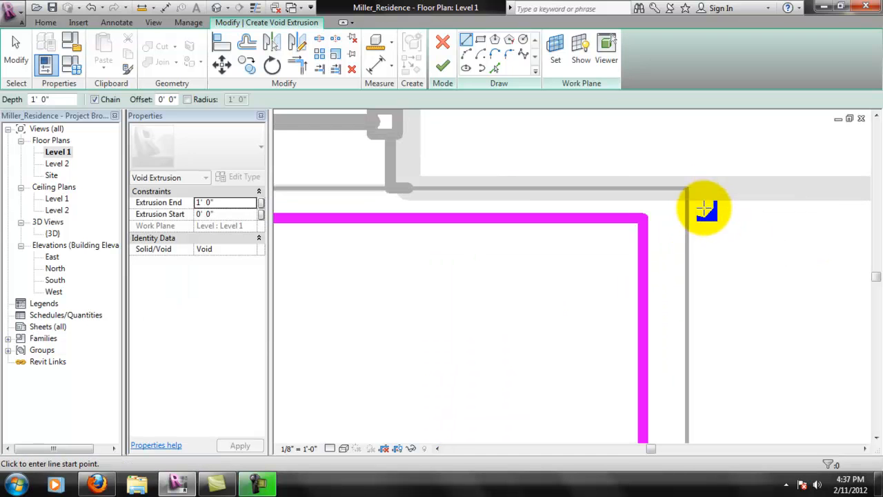
scroll(706, 289, down, 4)
key(Escape)
scroll(667, 324, up, 1)
drag(668, 324, 686, 325)
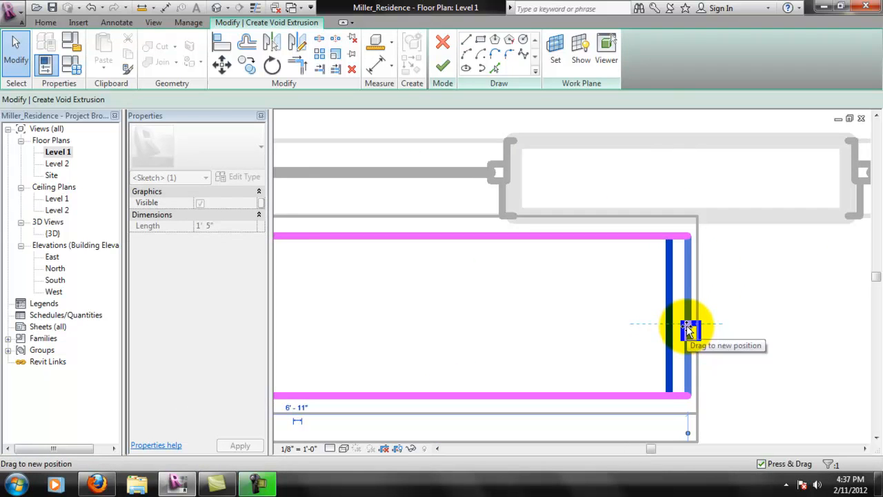
drag(587, 233, 586, 229)
middle_drag(588, 396, 655, 317)
drag(652, 323, 655, 349)
Move the long leg's front sketch line outward so it lies between the cabinet's two front lines
scroll(719, 357, down, 2)
middle_drag(517, 378, 631, 265)
middle_drag(497, 330, 493, 215)
middle_drag(470, 246, 422, 365)
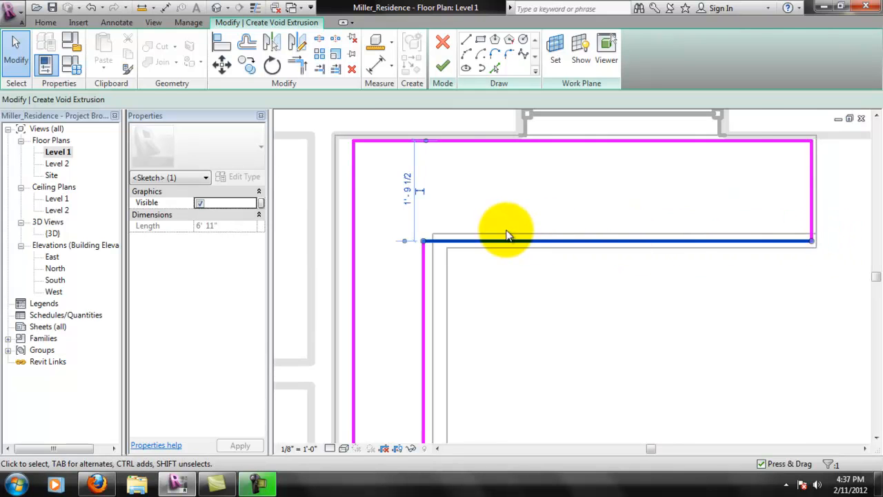
scroll(509, 239, up, 2)
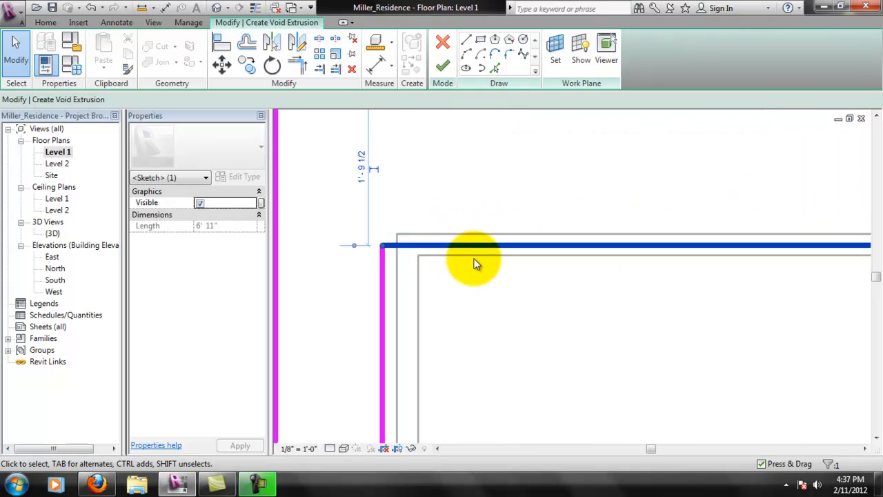
middle_drag(456, 332, 498, 244)
click(421, 316)
drag(422, 322, 445, 311)
middle_drag(564, 241, 550, 345)
scroll(469, 203, down, 3)
scroll(546, 209, down, 1)
scroll(510, 319, up, 2)
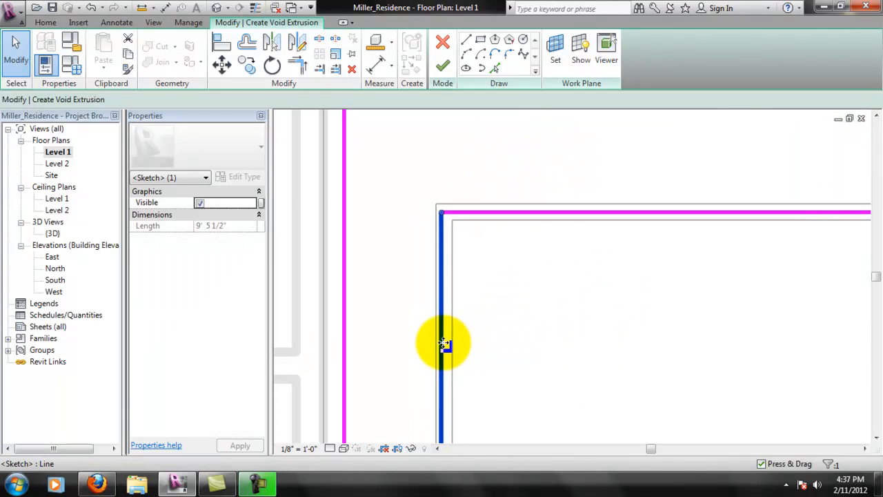
mouse_move(450, 343)
mouse_down()
mouse_move(456, 347)
mouse_move(446, 347)
mouse_up()
Move the long leg's lower end line and wall-side line outward, close to the cabinet edges
mouse_move(565, 418)
middle_down()
mouse_move(597, 322)
mouse_move(559, 187)
middle_up()
middle_drag(367, 312, 466, 292)
scroll(445, 298, up, 1)
click(455, 290)
drag(460, 300, 459, 305)
scroll(445, 218, down, 1)
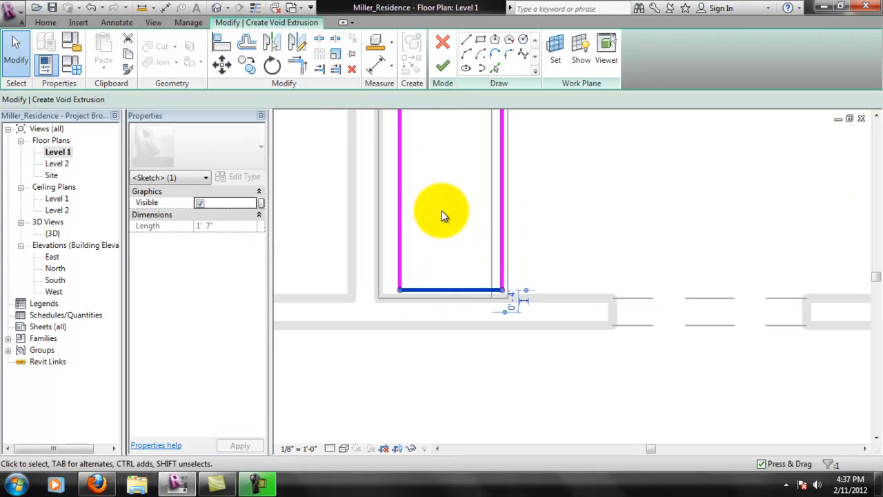
click(400, 227)
drag(399, 227, 394, 227)
click(582, 198)
Set the void's Extrusion End to 1' 6" and finish the void extrusion
scroll(561, 257, down, 4)
middle_drag(593, 302, 569, 366)
scroll(574, 269, up, 2)
scroll(552, 318, up, 1)
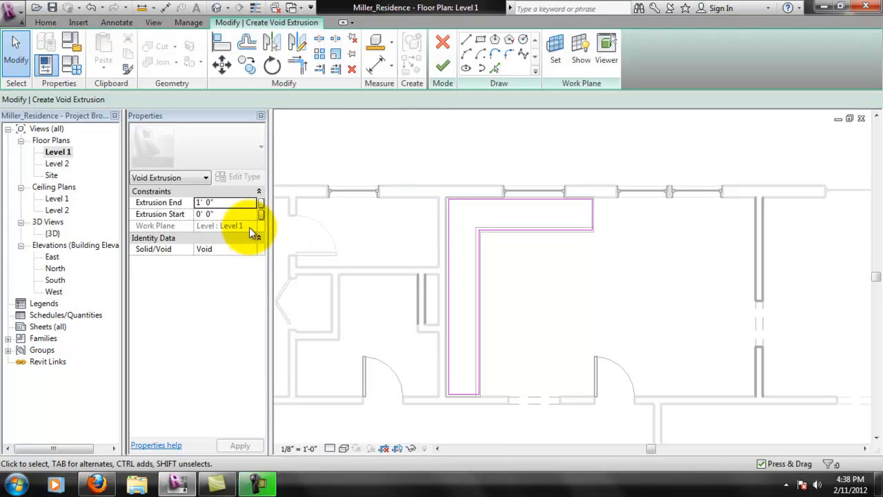
click(236, 201)
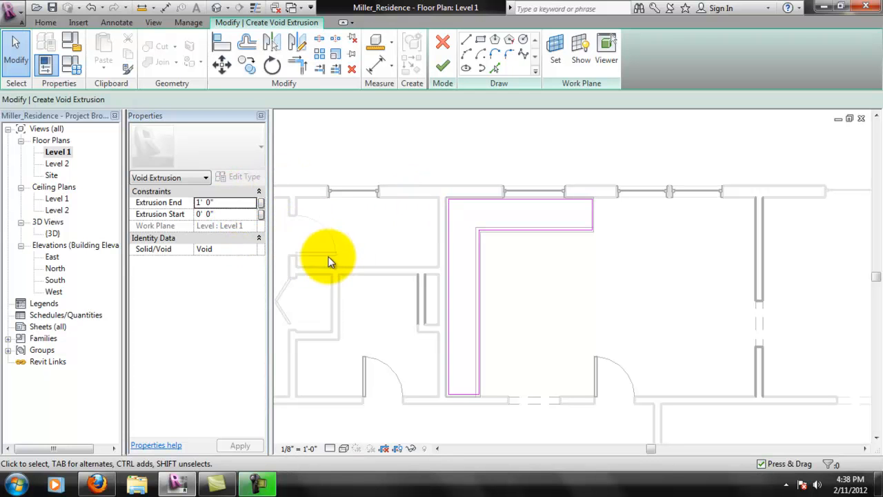
click(230, 203)
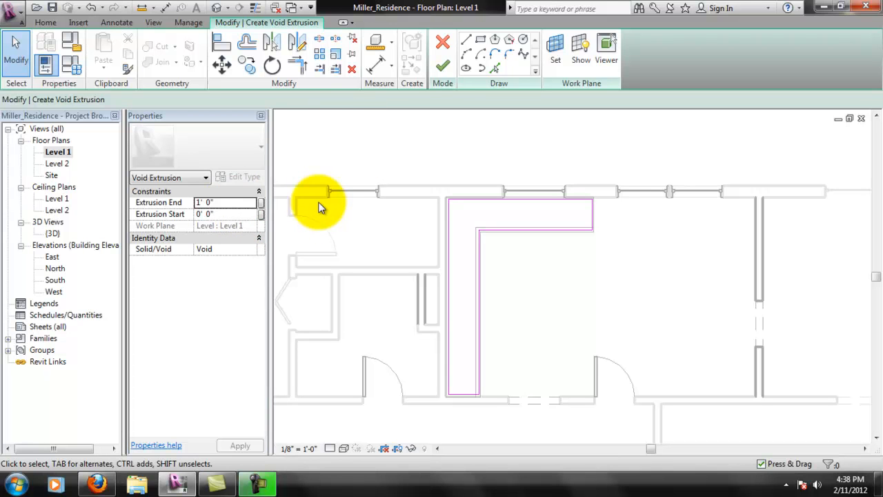
click(239, 202)
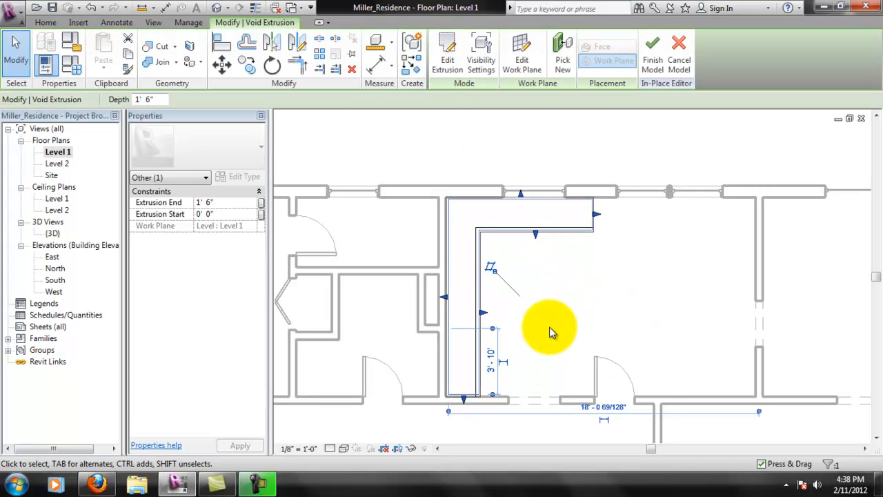
Open the default 3D view and examine how the void extrusion sits inside the cabinets
double_click(52, 234)
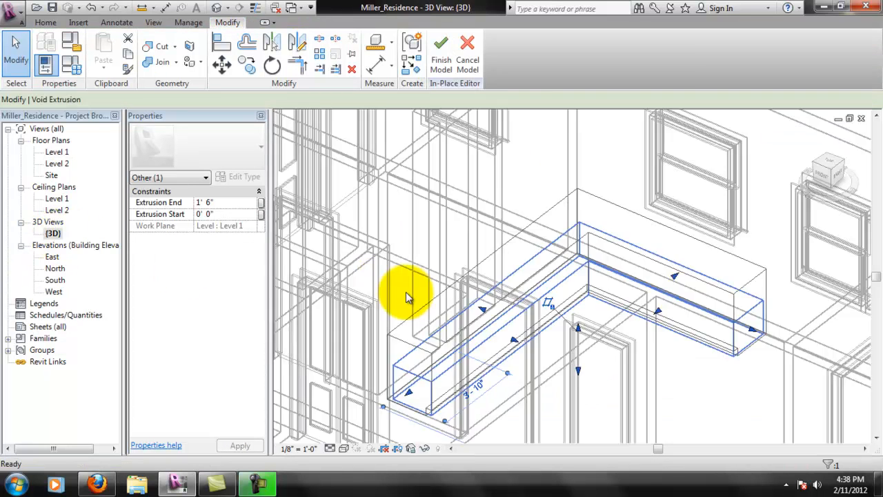
scroll(551, 281, up, 1)
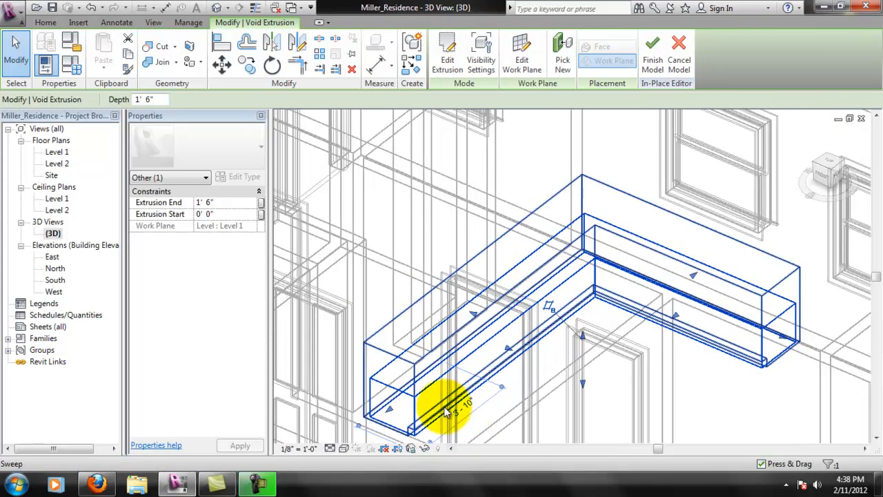
middle_drag(597, 322, 635, 286)
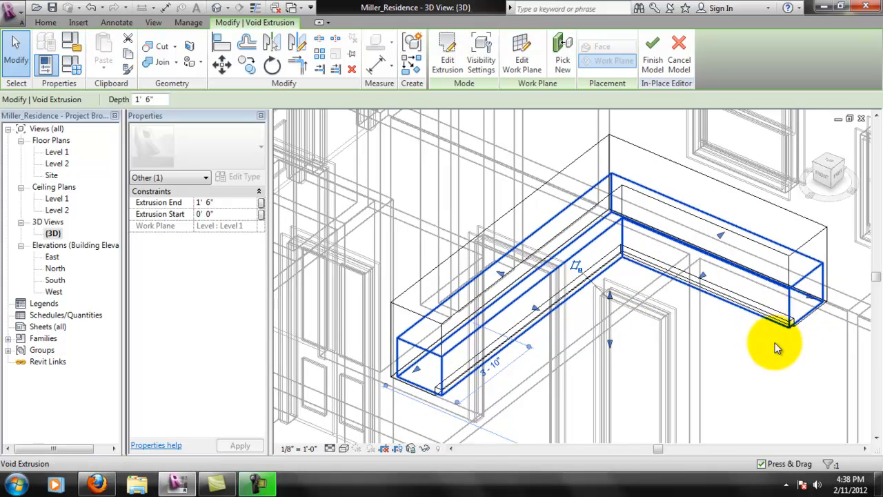
middle_drag(796, 328, 733, 375)
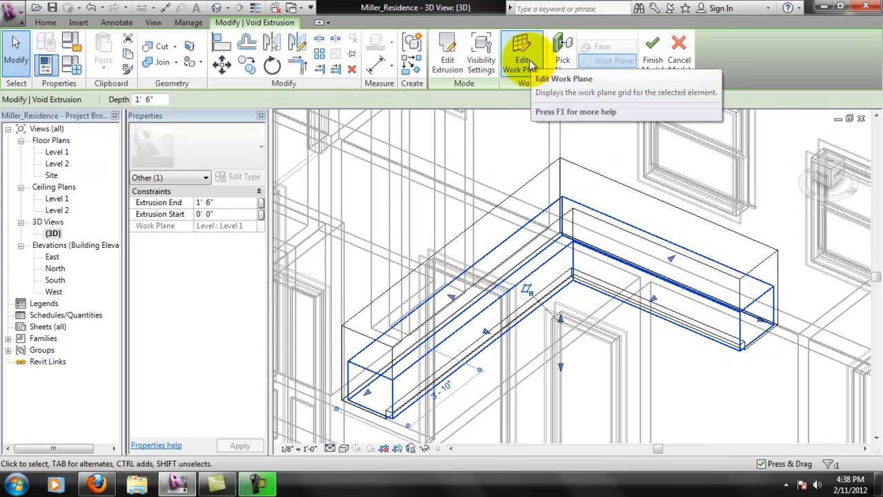
click(525, 61)
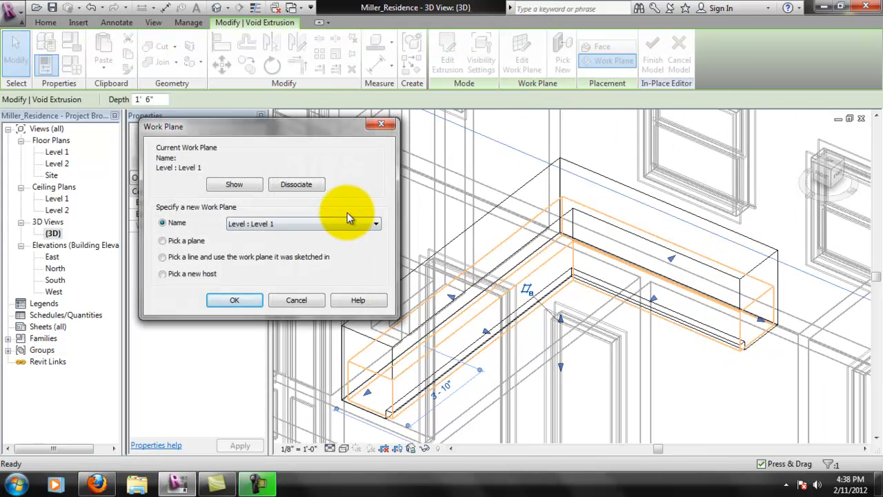
click(166, 258)
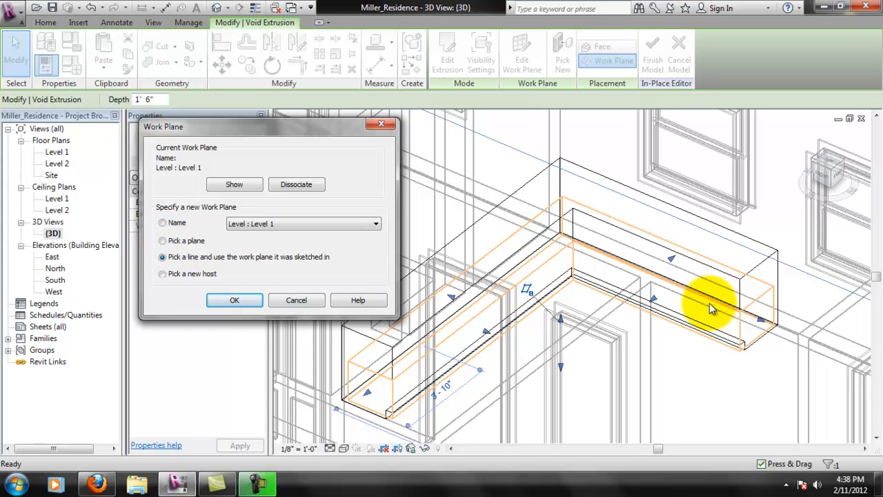
click(230, 300)
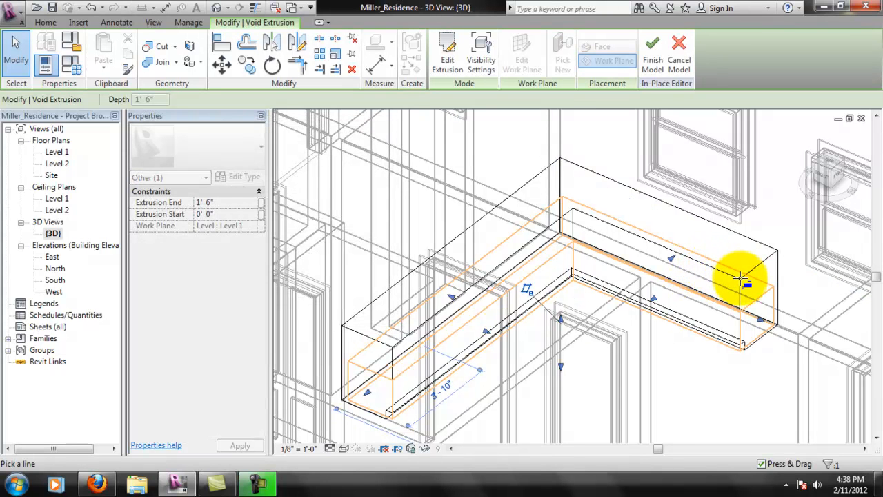
click(458, 54)
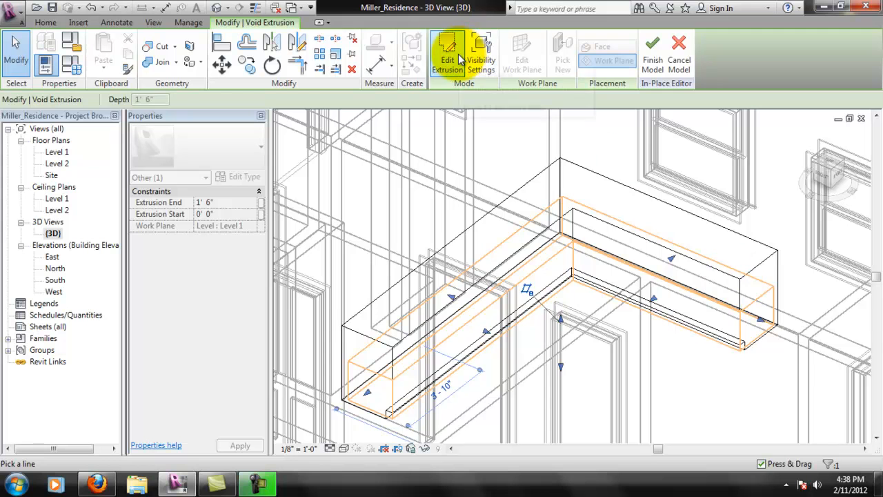
key(Escape)
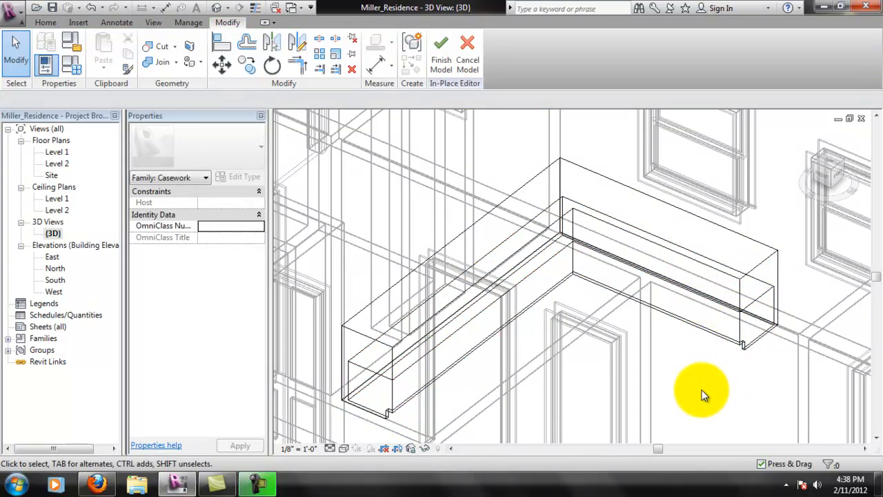
Finish the in-place model and select the kitchen base cabinets in the 3D view
click(437, 49)
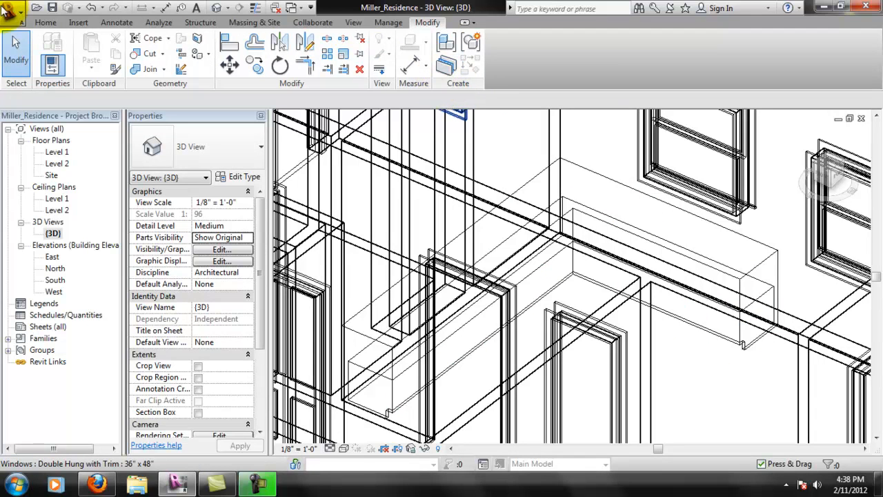
click(44, 22)
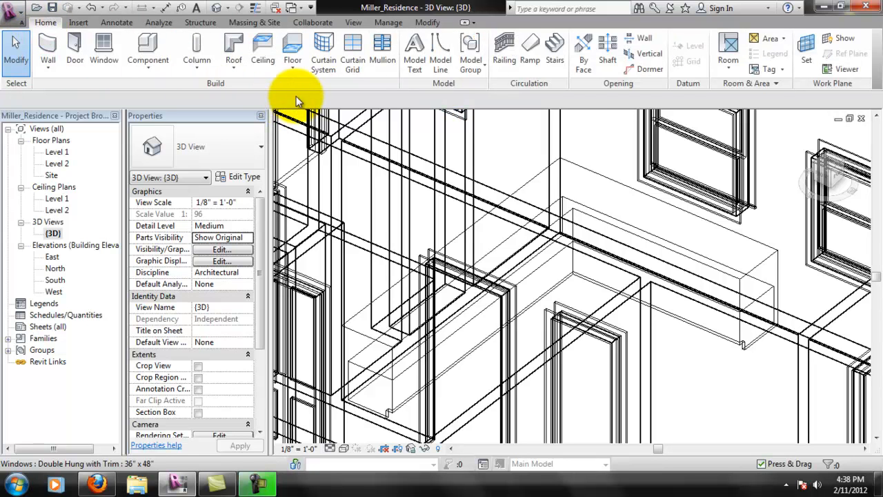
click(712, 275)
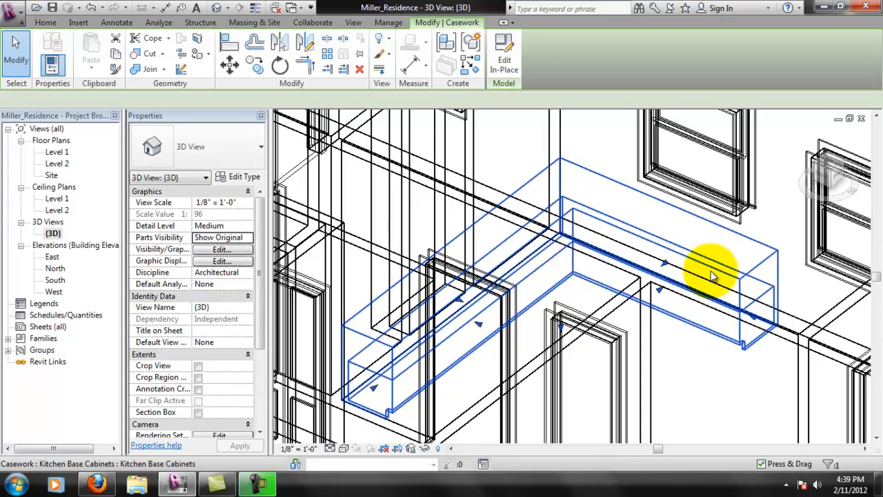
Reopen the base cabinets for in-place editing and show the East elevation in Wireframe style around the cabinets
click(497, 60)
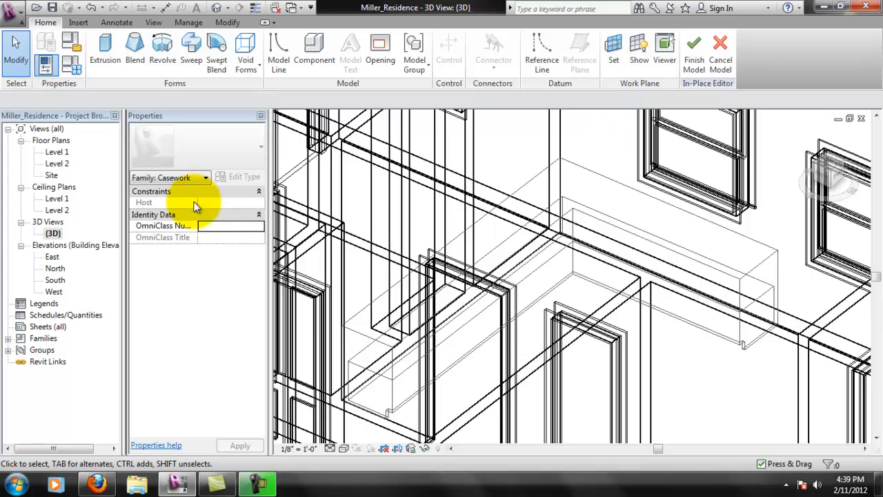
double_click(49, 257)
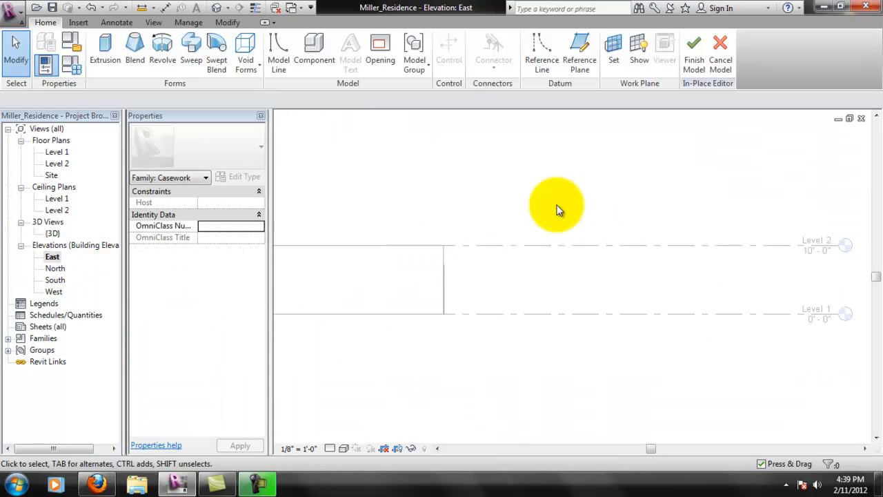
middle_drag(351, 286, 627, 278)
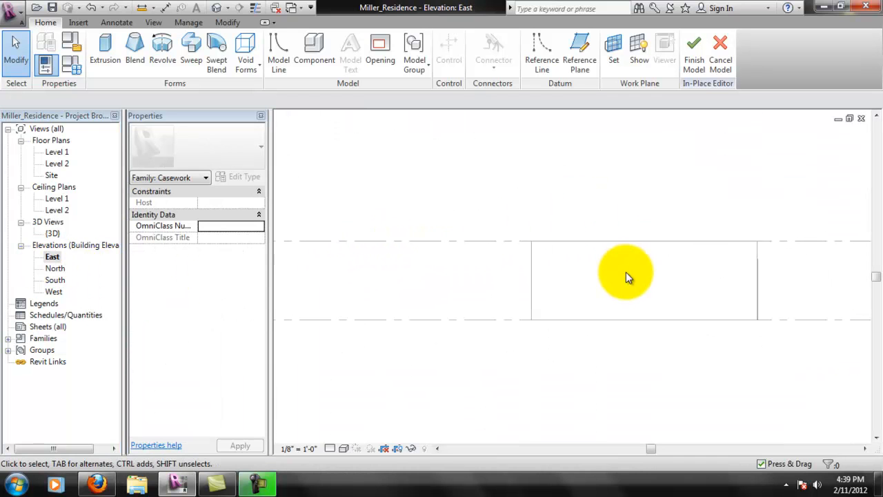
click(345, 450)
click(366, 379)
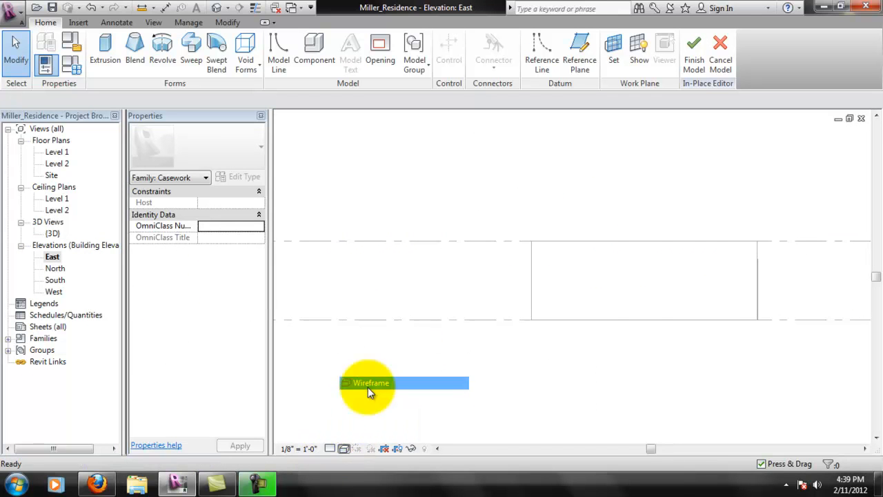
scroll(748, 293, up, 4)
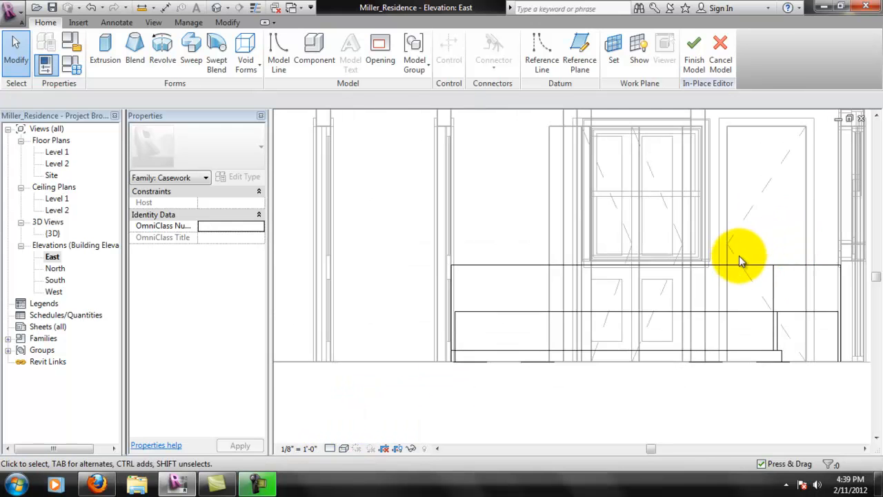
Draw a horizontal reference plane along the full top edge of the base cabinets in the East elevation
click(585, 52)
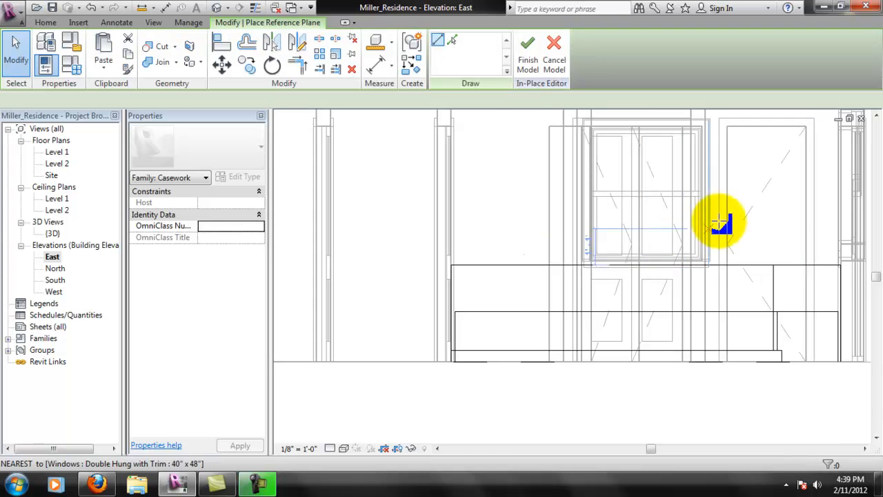
click(840, 266)
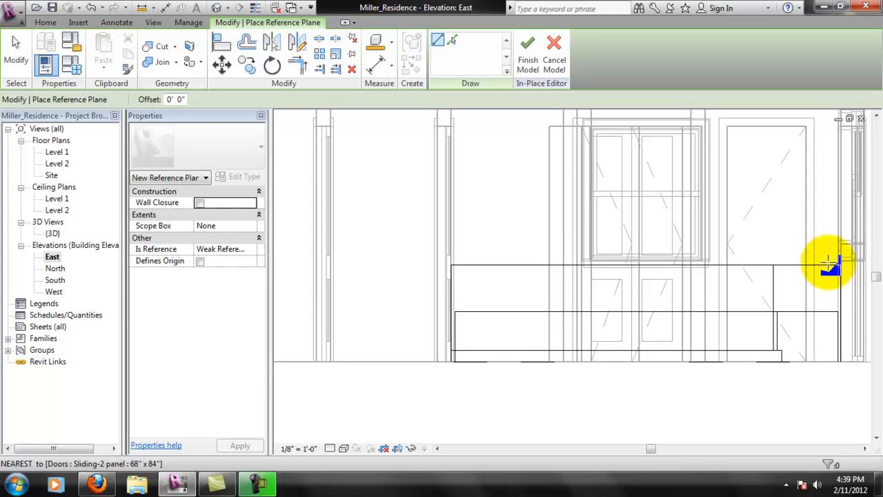
click(451, 265)
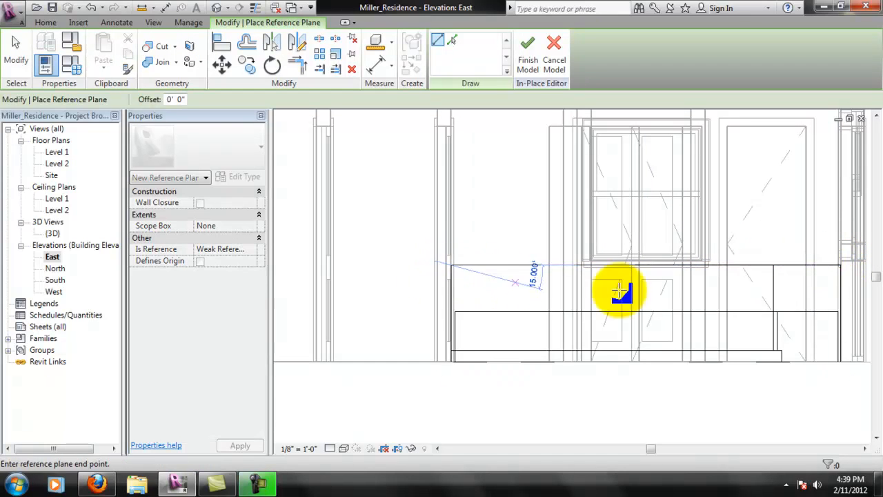
click(842, 266)
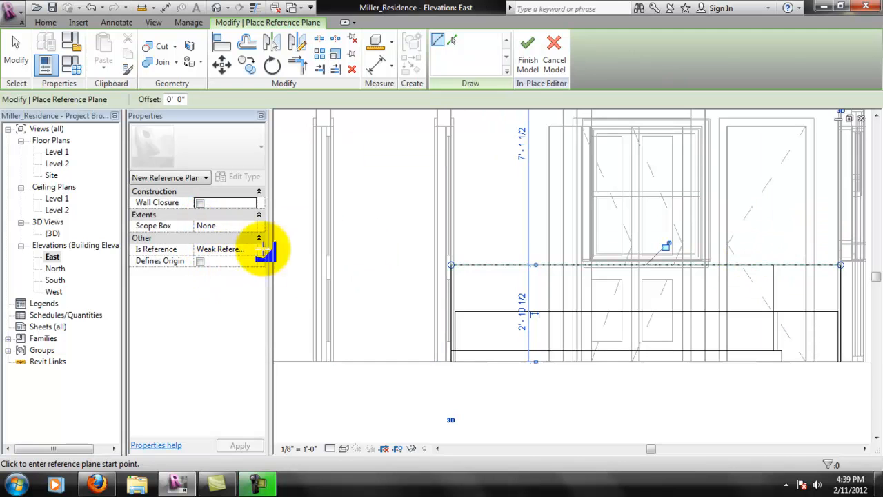
key(Escape)
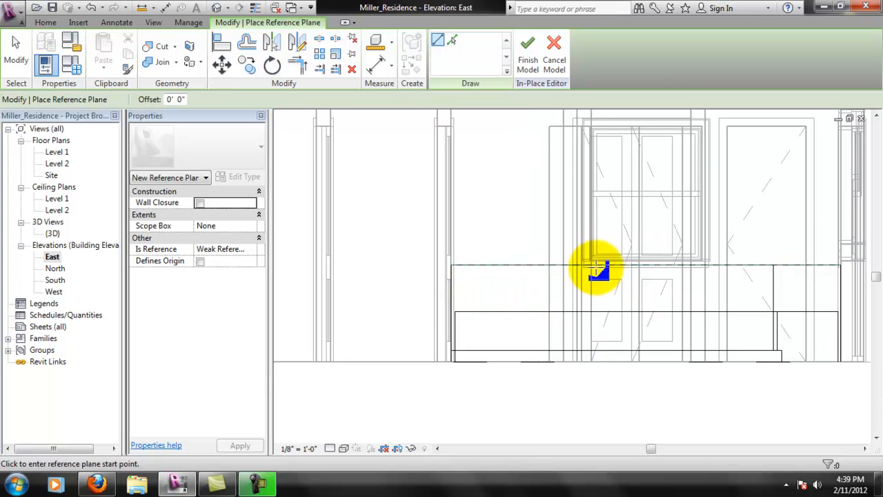
key(Escape)
Name the reference plane along the cabinet top "Top of Base" and finish the in-place model
click(524, 266)
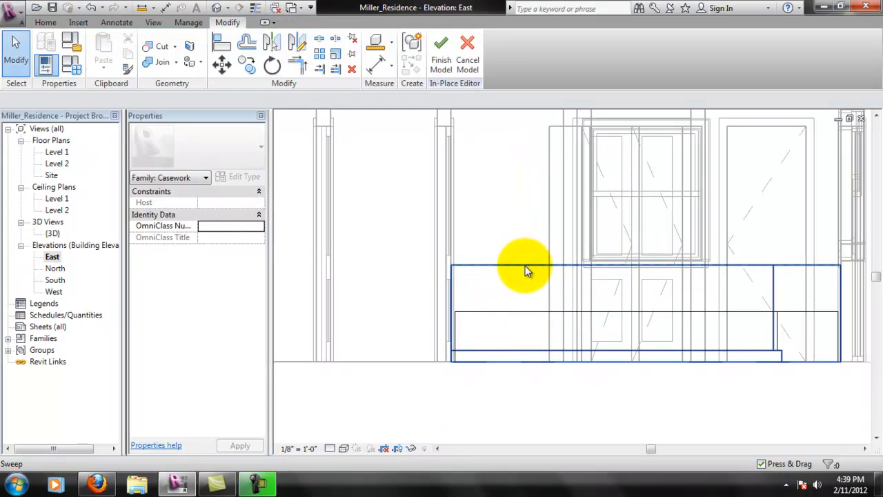
click(527, 267)
click(207, 230)
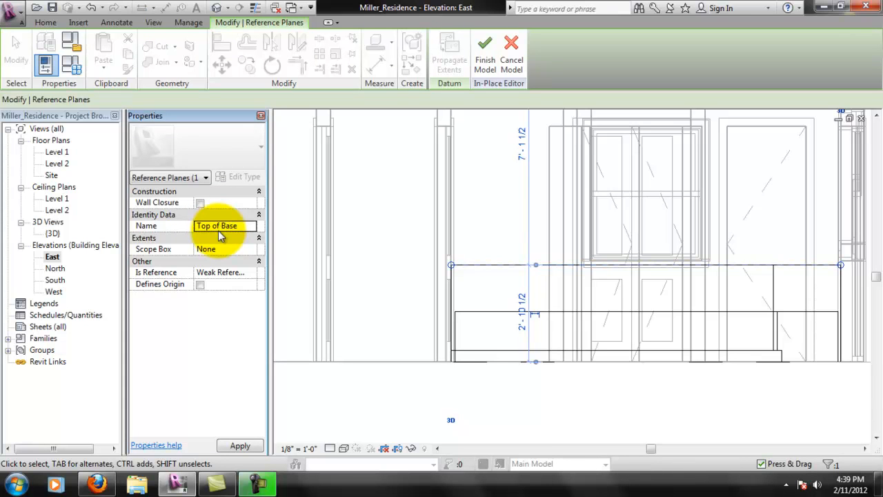
click(485, 57)
Edit the cabinets in place again and move the void extrusion's work plane to Reference Plane : Top of Base
click(489, 314)
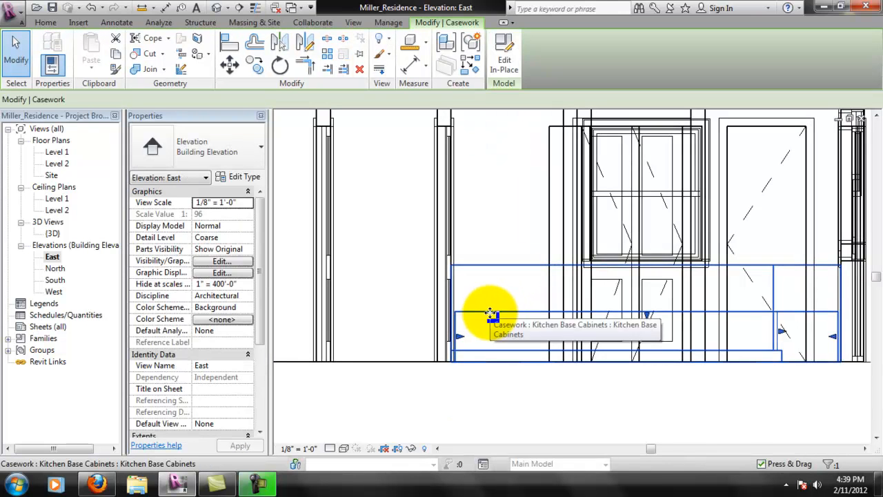
click(504, 60)
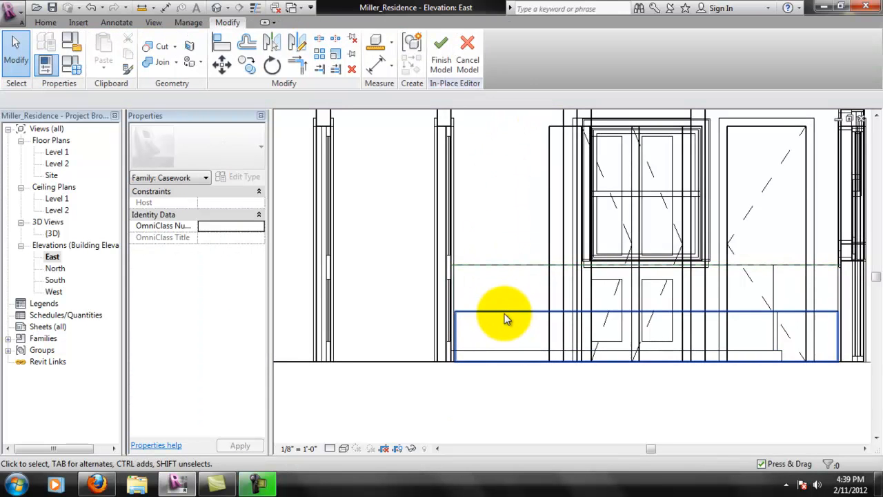
click(503, 316)
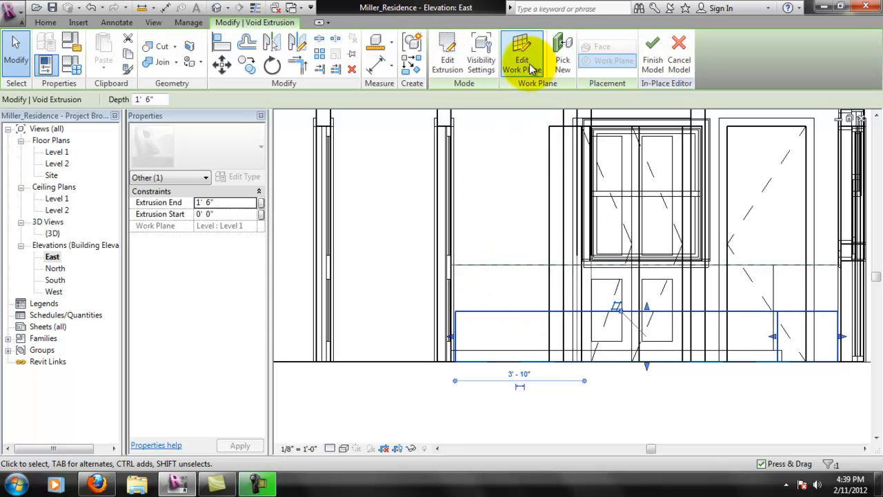
click(531, 64)
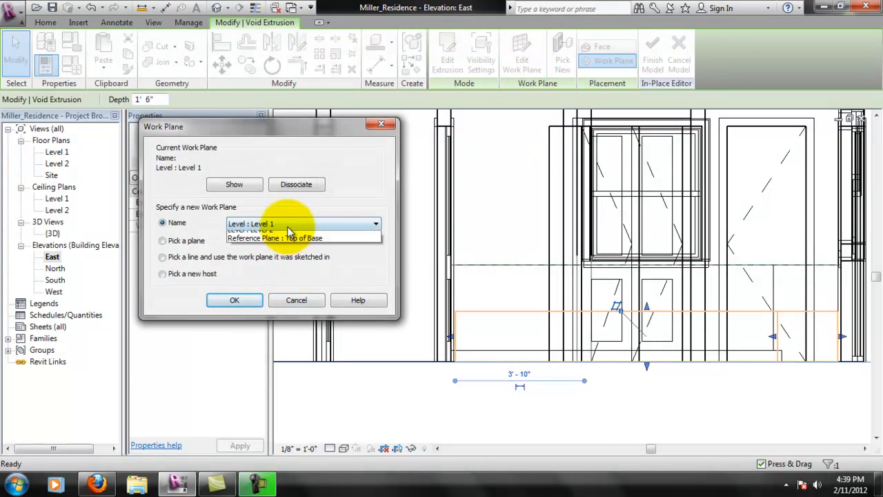
click(289, 233)
click(276, 253)
click(238, 303)
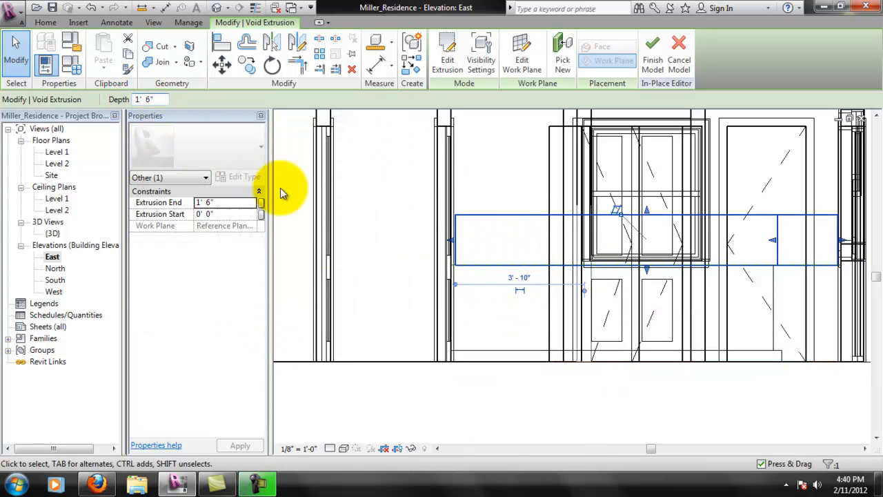
Set the void extrusion's depth to -1' 6" so it cuts downward from the cabinet top
key(Return)
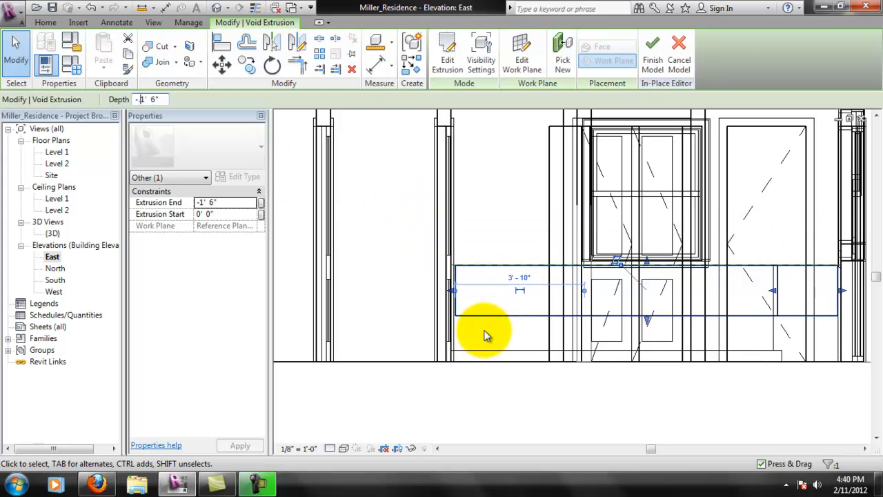
key(Return)
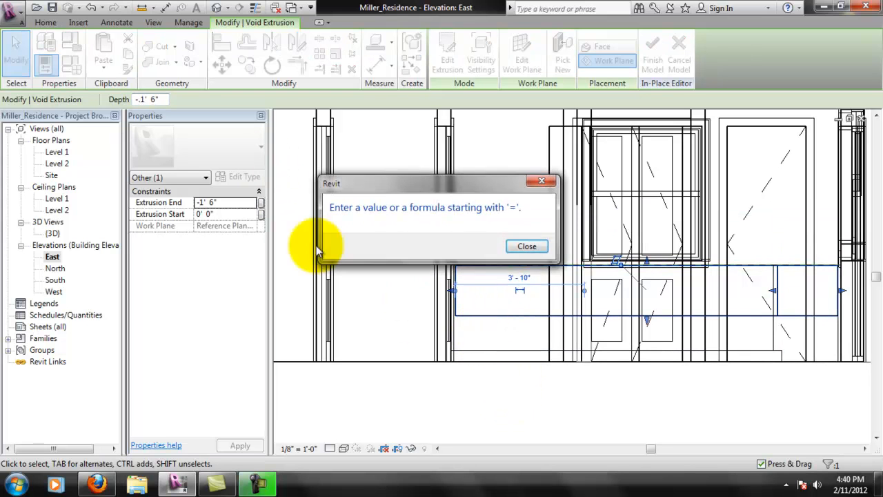
click(528, 249)
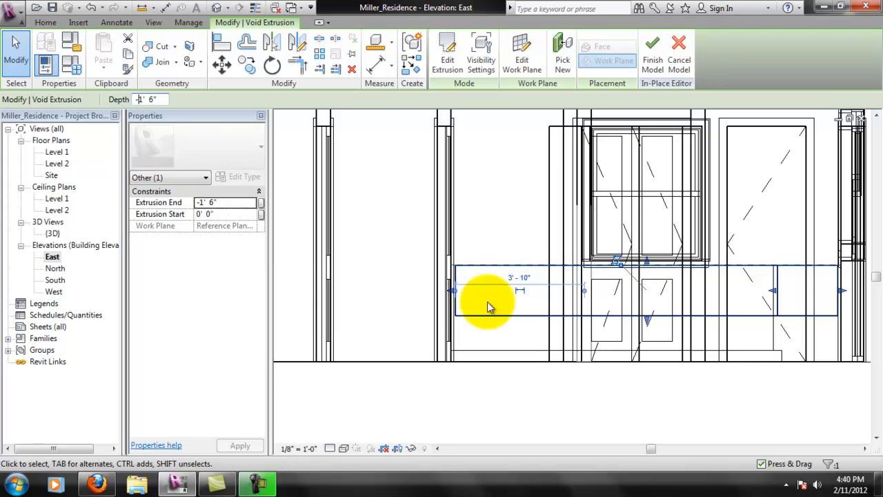
click(572, 399)
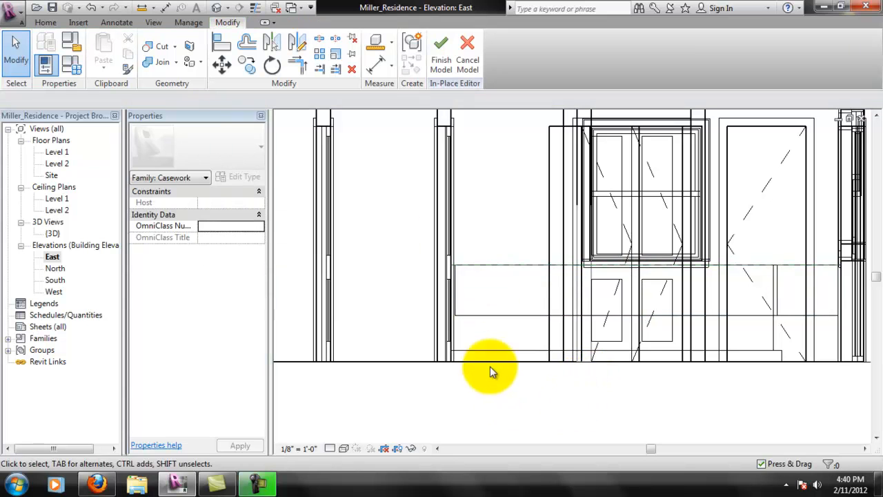
Open the default 3D view and set its visual style to Shaded
double_click(53, 233)
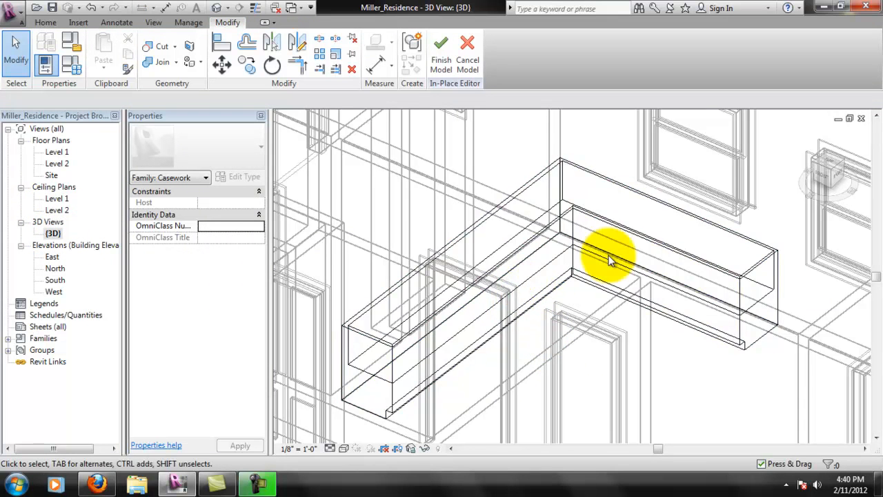
scroll(621, 247, down, 1)
click(343, 449)
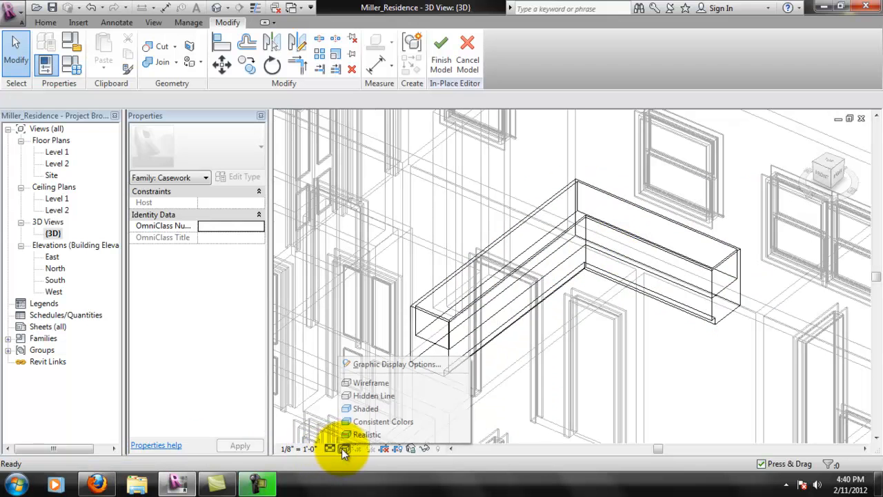
click(376, 409)
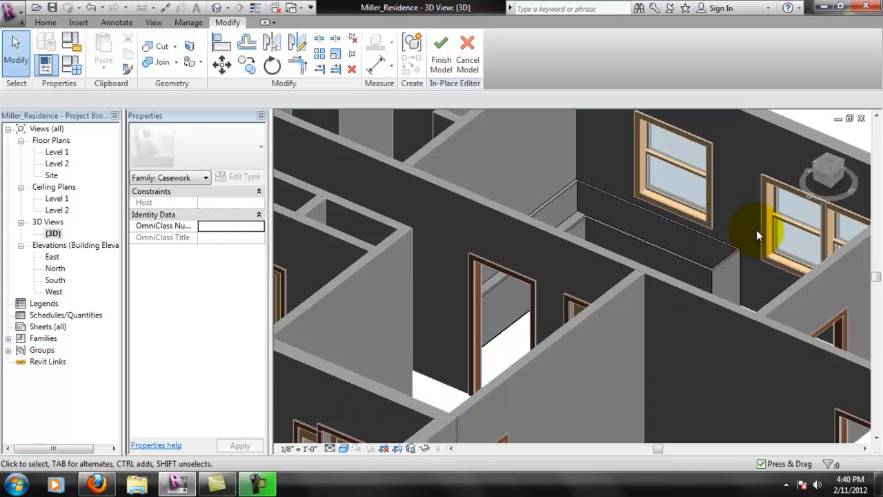
Inspect the hollowed base cabinets from above and finish the in-place model
shift+middle_drag(757, 232, 721, 269)
scroll(635, 232, up, 5)
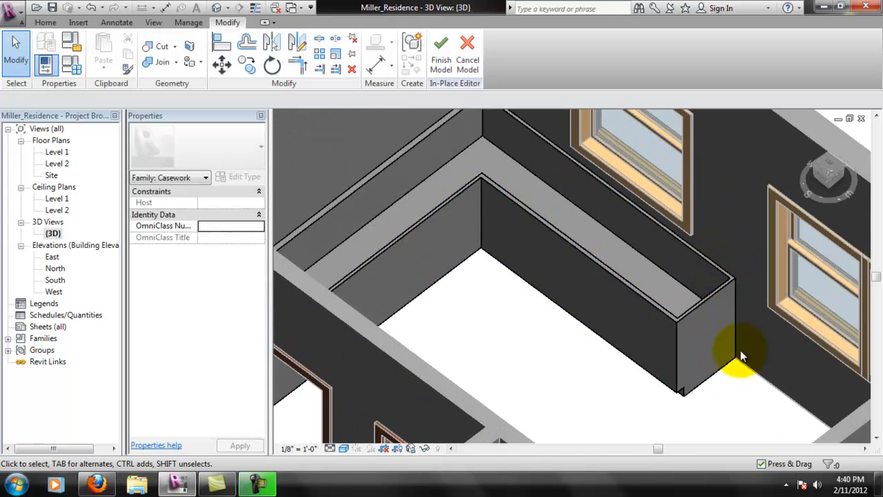
middle_drag(741, 352, 593, 220)
shift+middle_drag(624, 338, 729, 209)
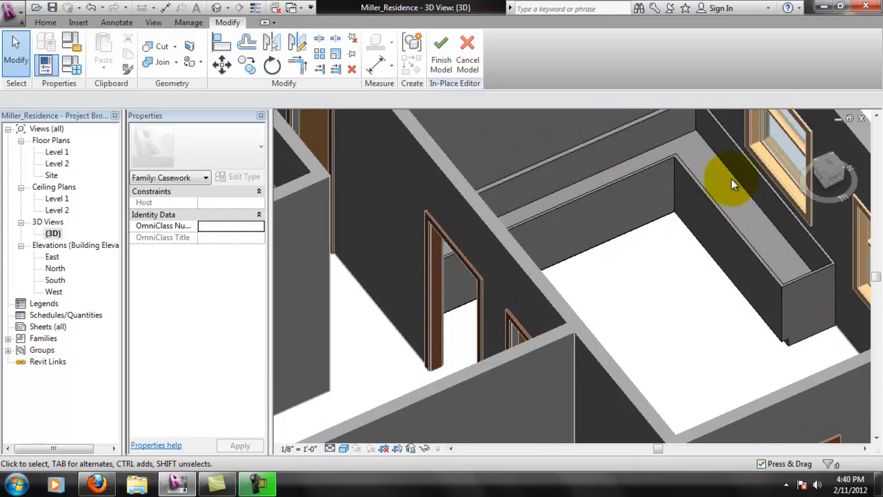
scroll(746, 176, up, 1)
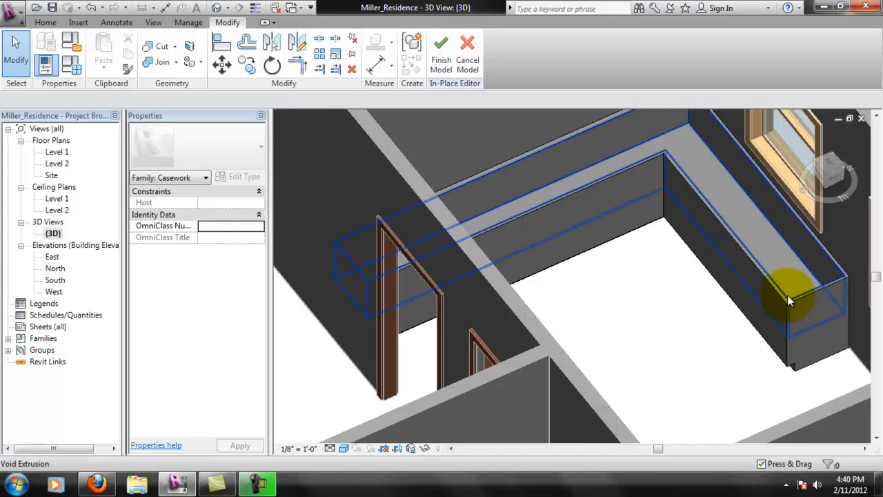
middle_drag(694, 234, 675, 243)
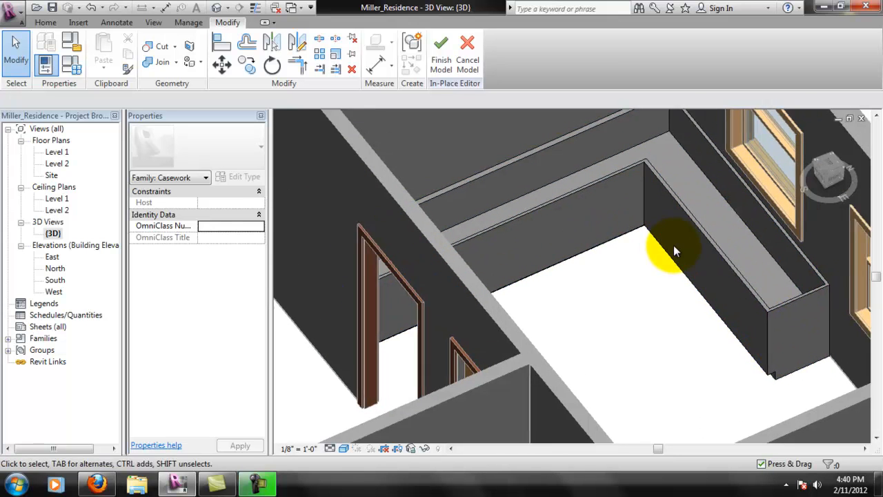
scroll(675, 243, down, 1)
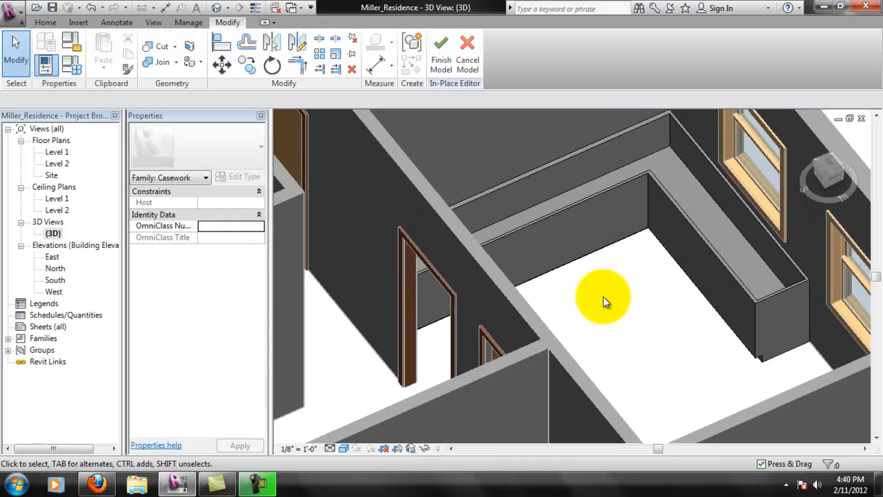
click(440, 55)
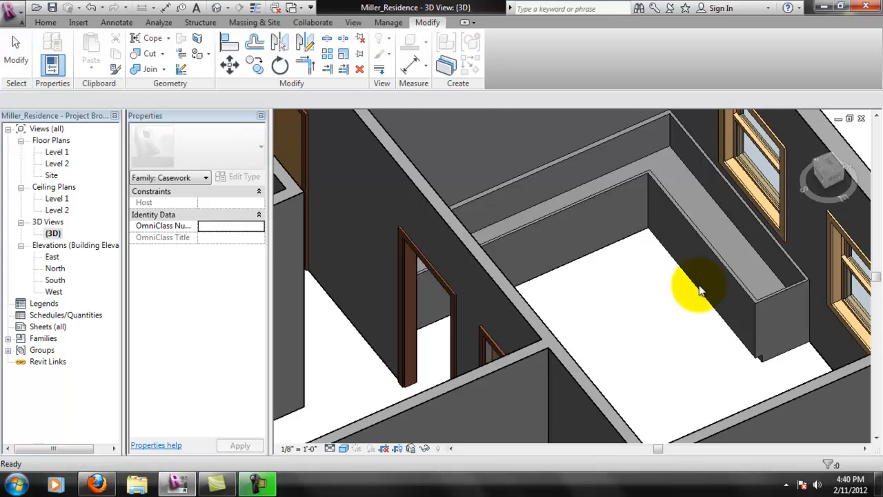
Set the 3D view's visual style to Hidden Line, save the project and check the finished base cabinets
middle_drag(644, 260, 580, 296)
middle_drag(677, 345, 479, 366)
middle_drag(428, 322, 442, 275)
scroll(442, 304, down, 3)
middle_drag(462, 335, 552, 343)
scroll(538, 349, down, 3)
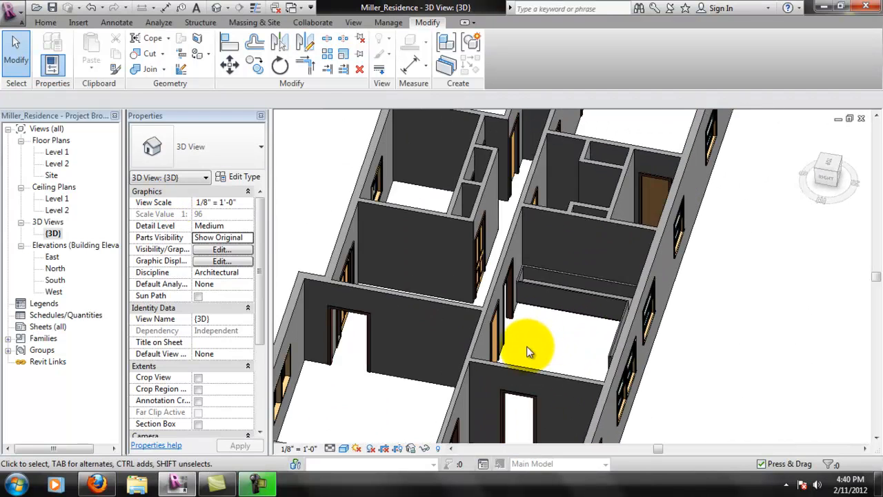
click(344, 448)
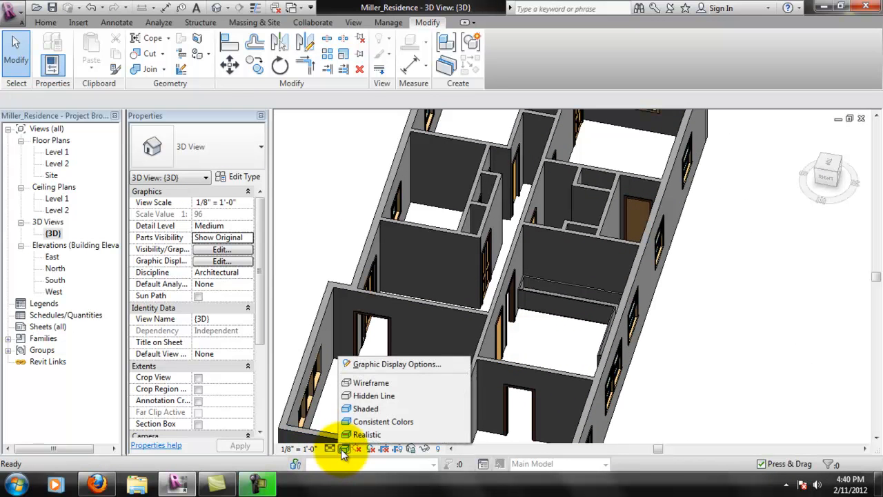
click(366, 397)
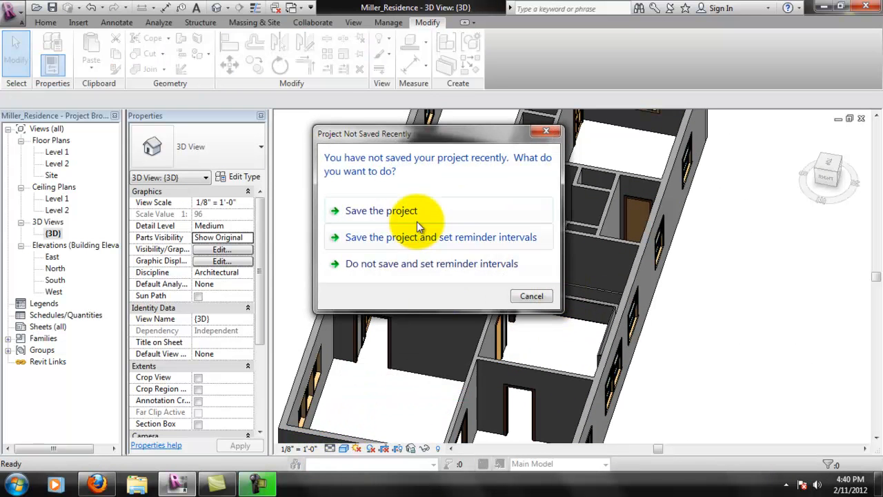
click(421, 217)
shift+middle_drag(592, 332, 599, 392)
middle_drag(553, 236, 550, 272)
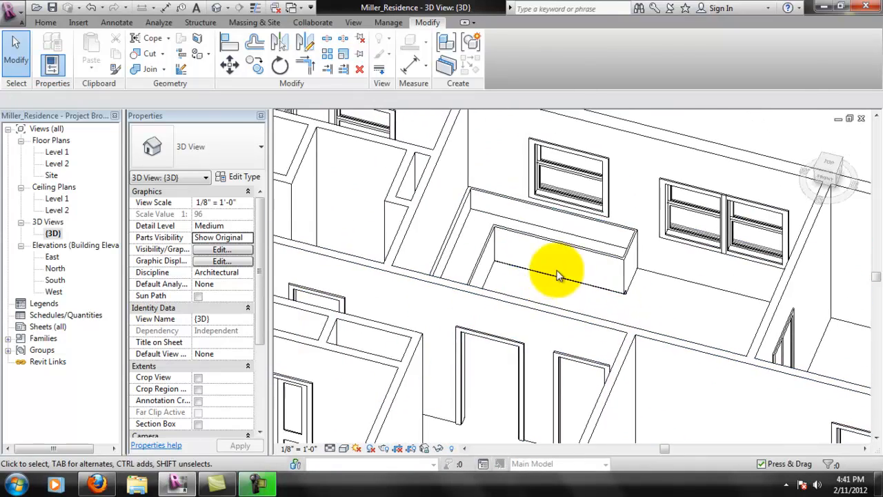
scroll(590, 201, up, 3)
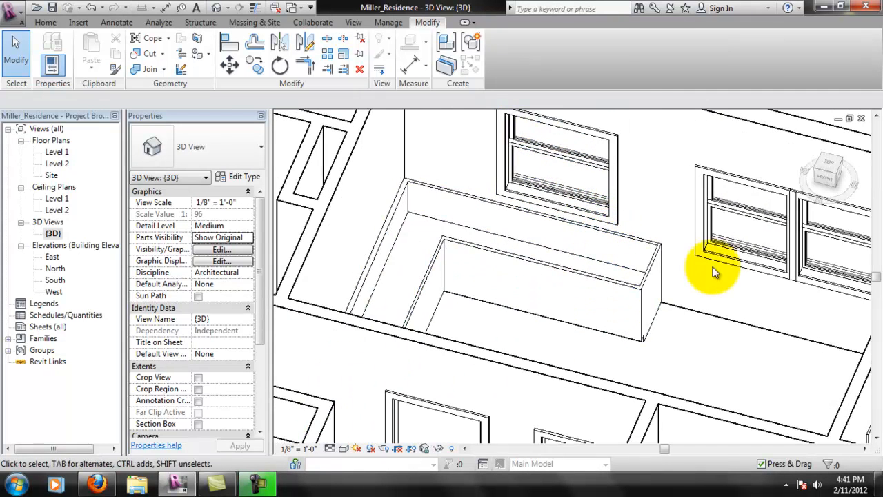
Select the kitchen base cabinets in the 3D view and reopen them for in-place editing
middle_drag(649, 253, 649, 276)
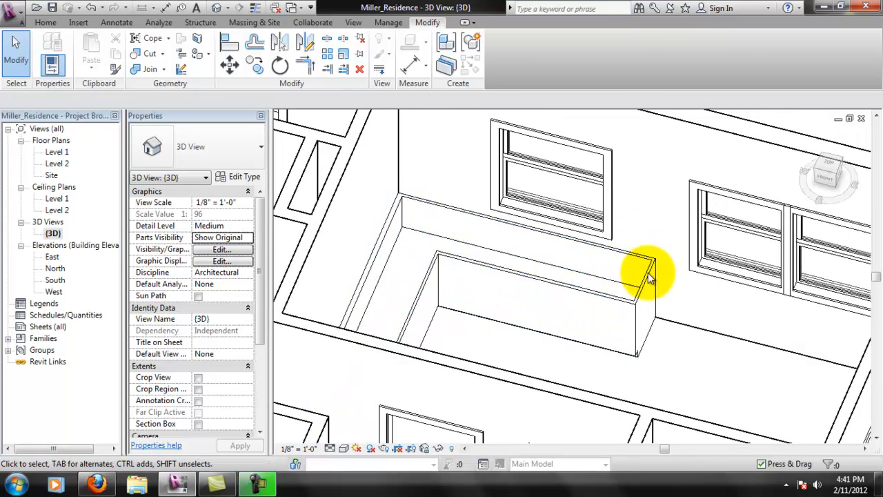
click(612, 255)
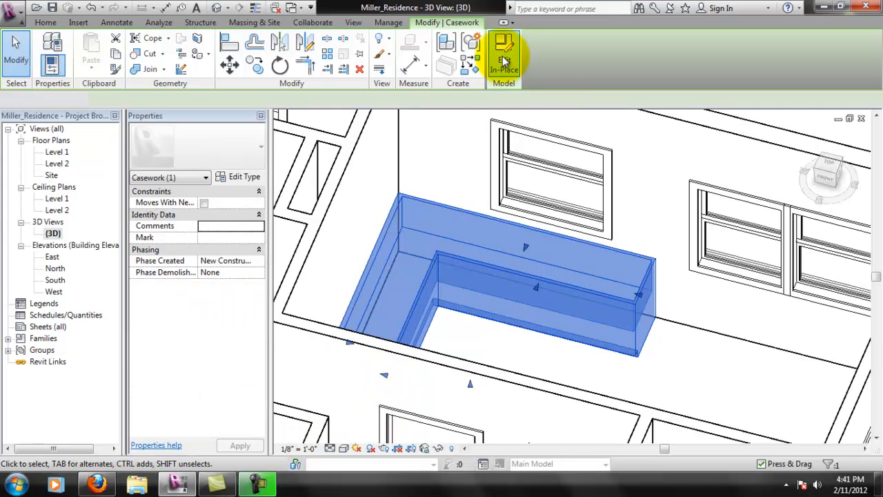
click(504, 62)
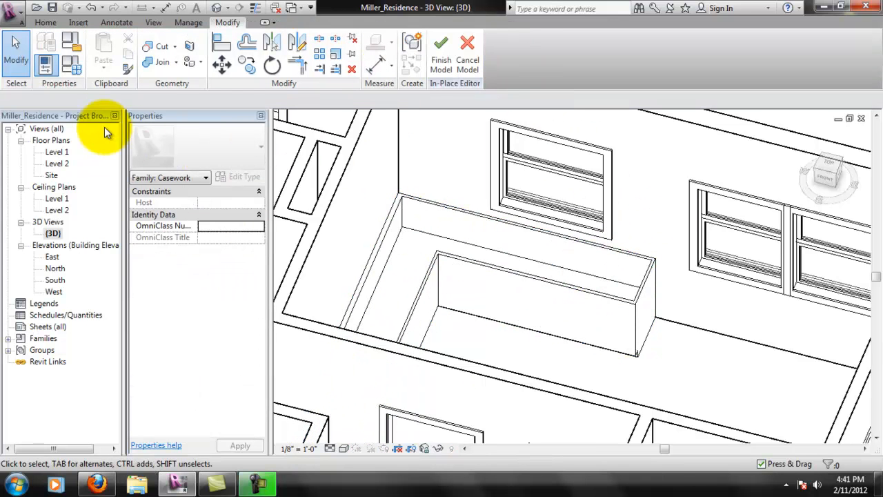
Start a solid extrusion in the Level 1 floor plan and set its work plane to Reference Plane : Top of Base
click(45, 23)
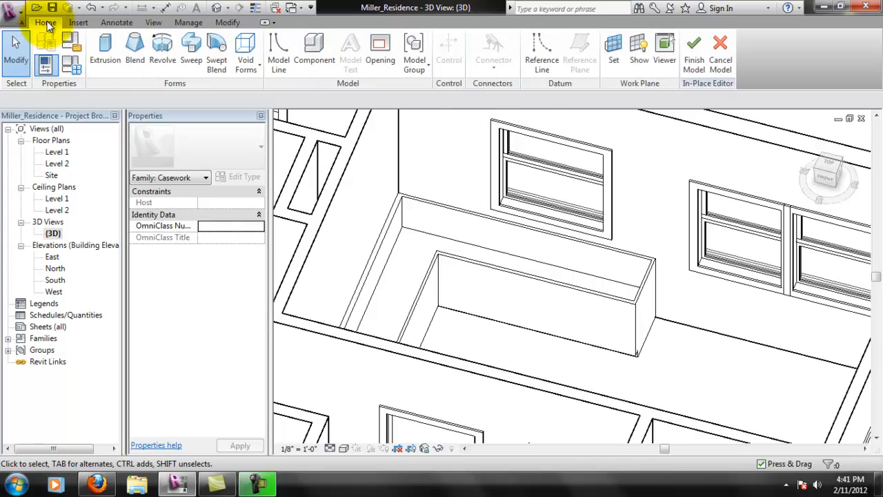
double_click(58, 153)
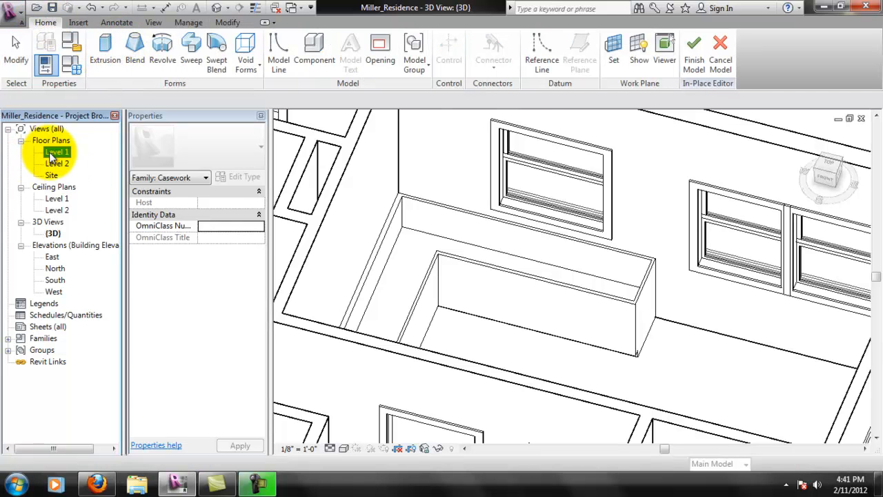
click(114, 62)
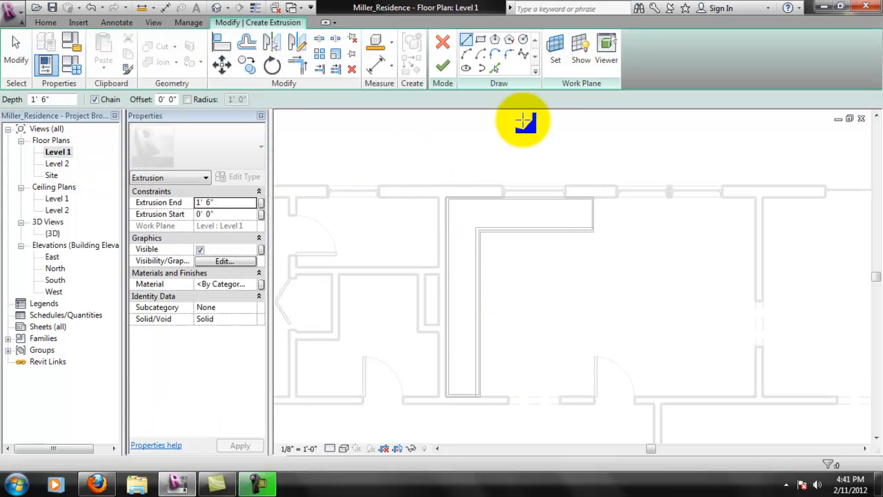
click(557, 55)
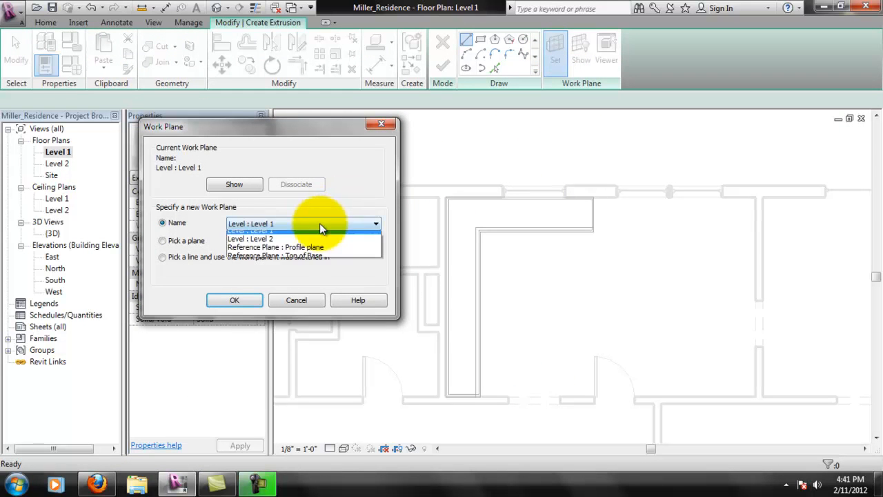
click(310, 260)
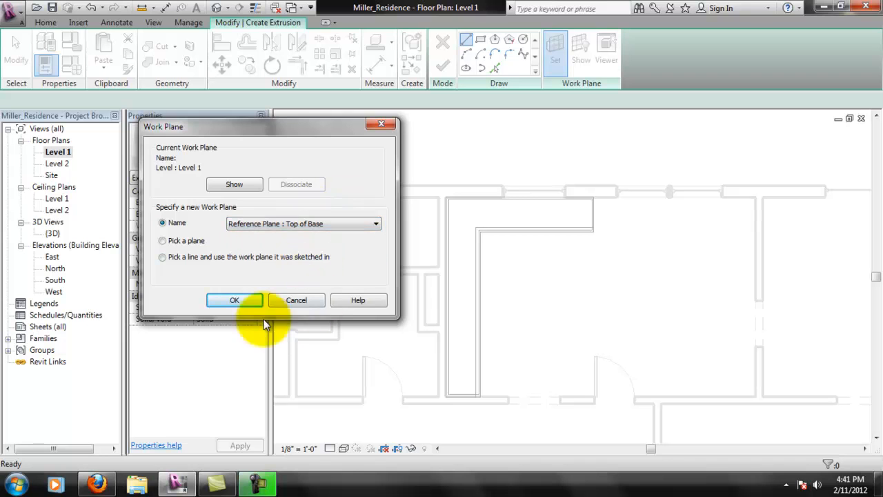
click(234, 300)
Sketch the countertop's short edge along the lower wall and its long front edge, about 9'-6", just outside the cabinet face
scroll(514, 401, up, 4)
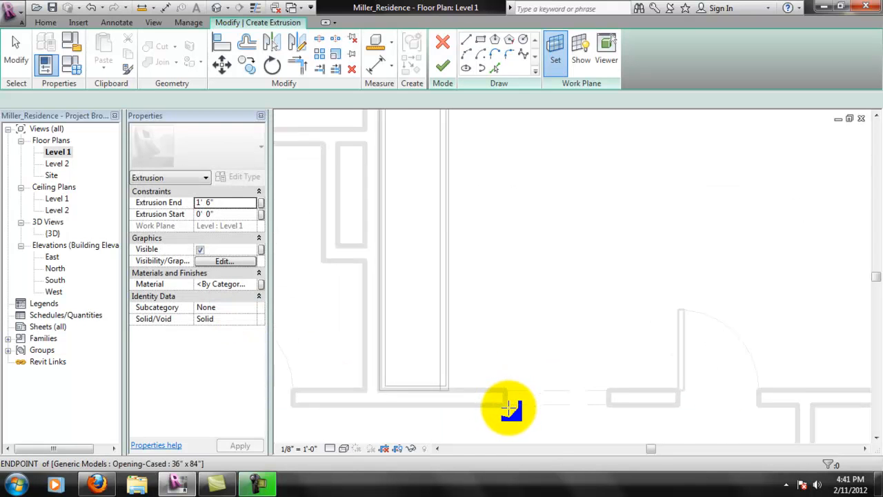
key(l)
key(i)
click(362, 388)
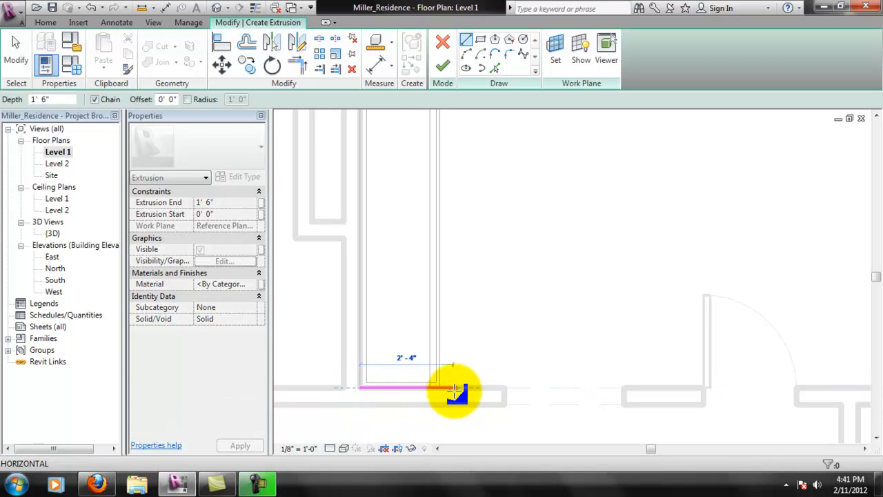
click(445, 388)
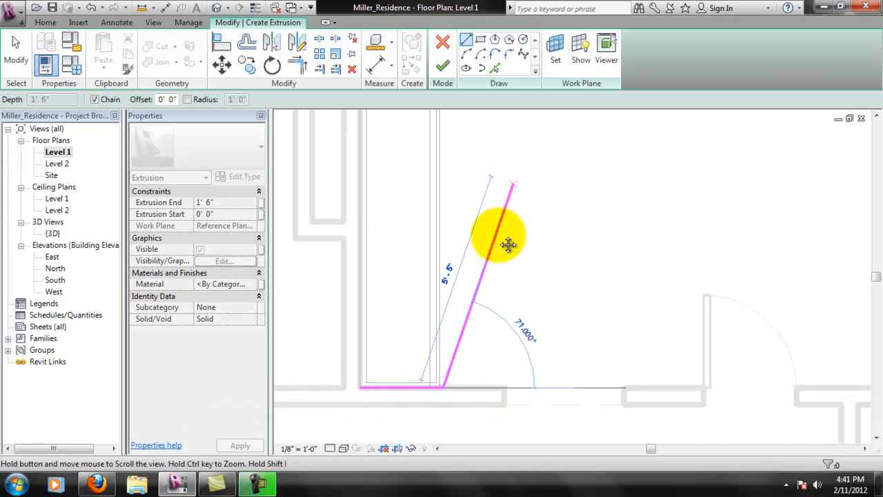
middle_drag(524, 157, 487, 310)
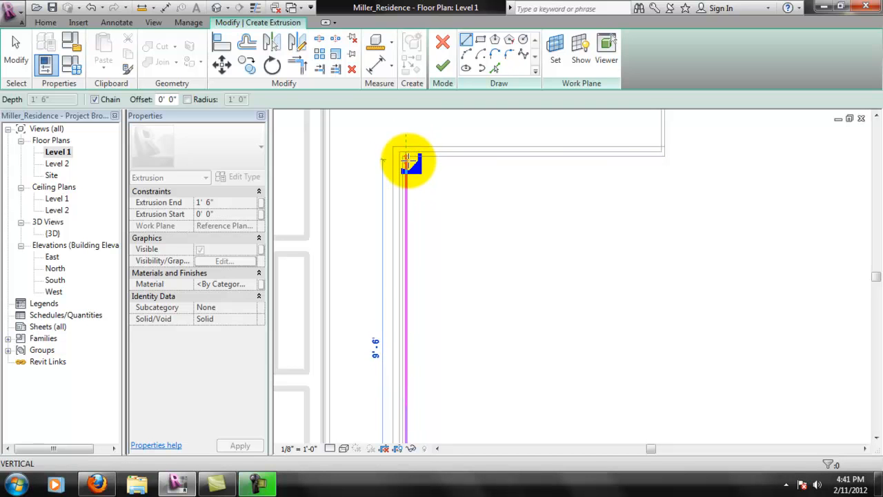
click(407, 161)
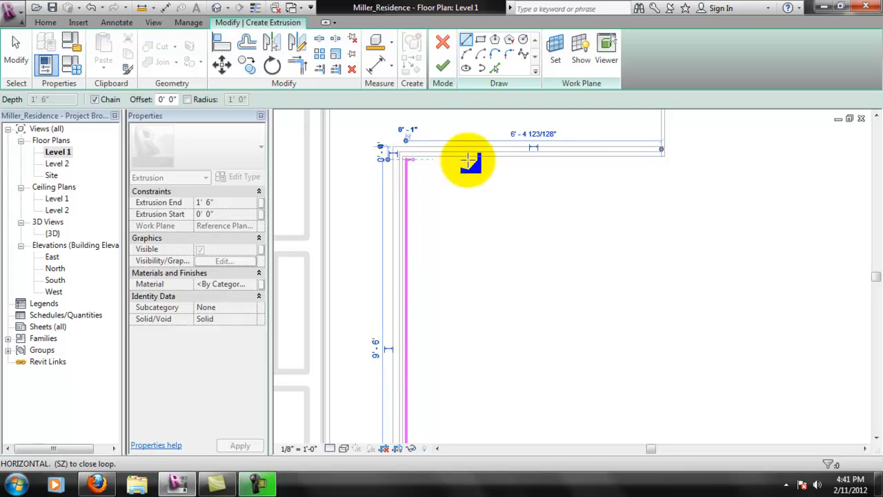
Close the L-shaped countertop outline with a front edge about 6'-7", an end edge about 2'-1", and two edges along the walls
click(674, 155)
middle_drag(710, 142, 687, 243)
click(644, 178)
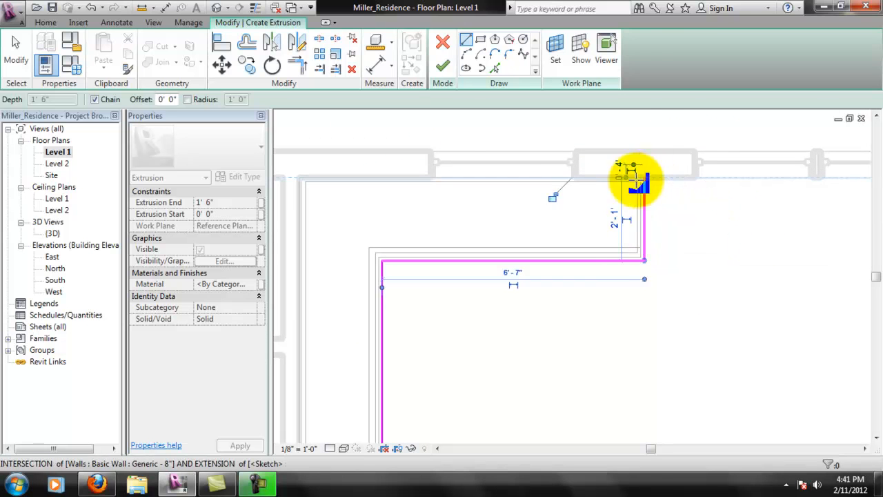
click(301, 180)
middle_drag(324, 324, 398, 142)
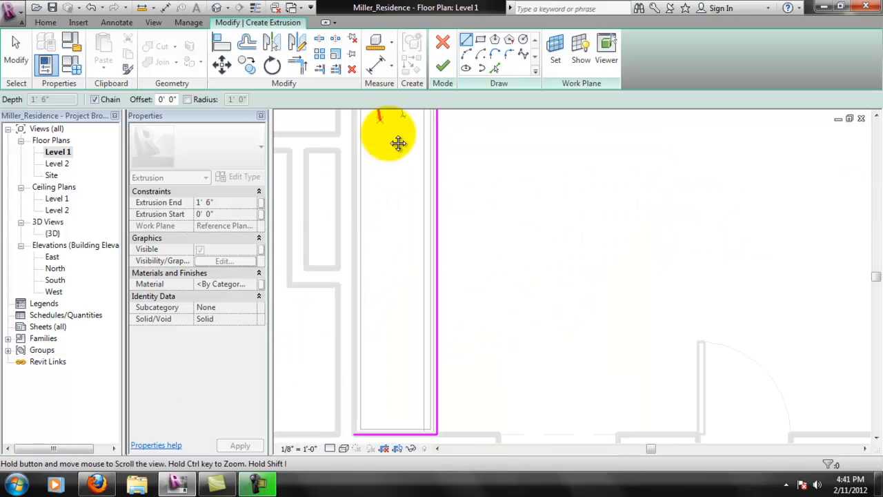
click(361, 428)
Examine how far the countertop outline overhangs the base cabinets at the lower end and inner corner
scroll(448, 439, up, 5)
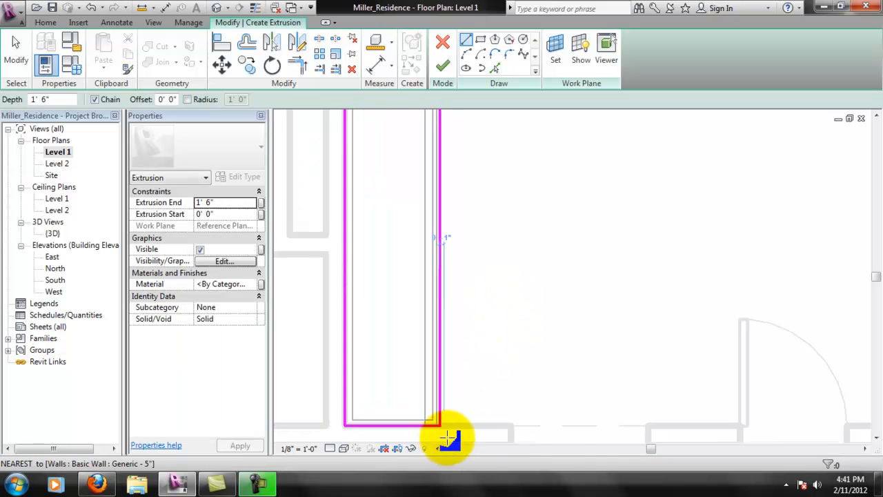
scroll(484, 371, up, 1)
middle_drag(458, 298, 469, 338)
scroll(474, 394, down, 4)
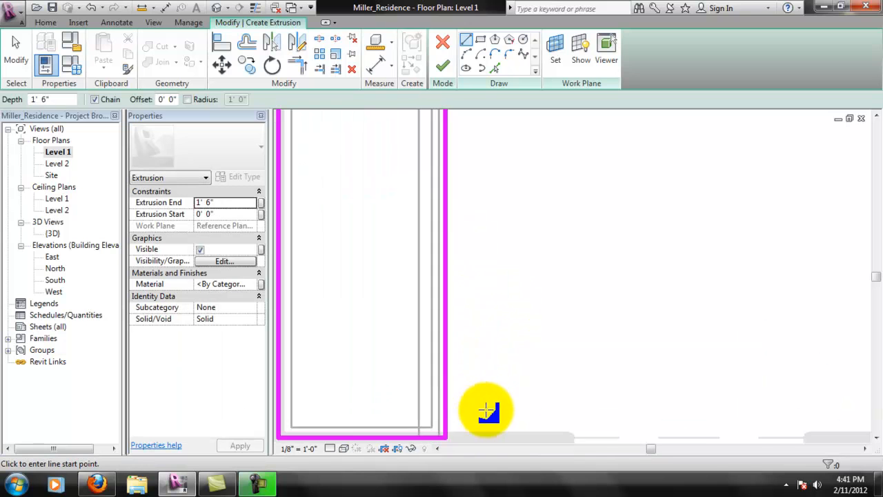
scroll(570, 414, down, 2)
middle_drag(524, 321, 490, 293)
scroll(476, 349, up, 2)
scroll(470, 388, up, 2)
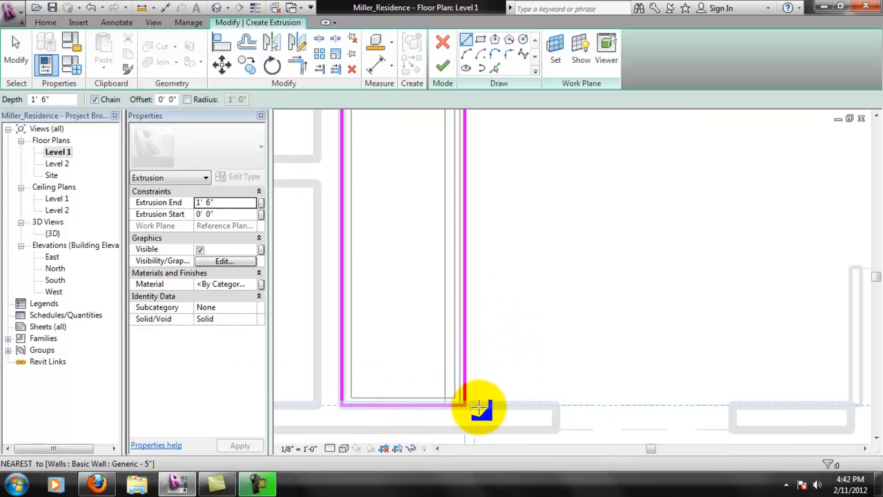
scroll(481, 403, up, 1)
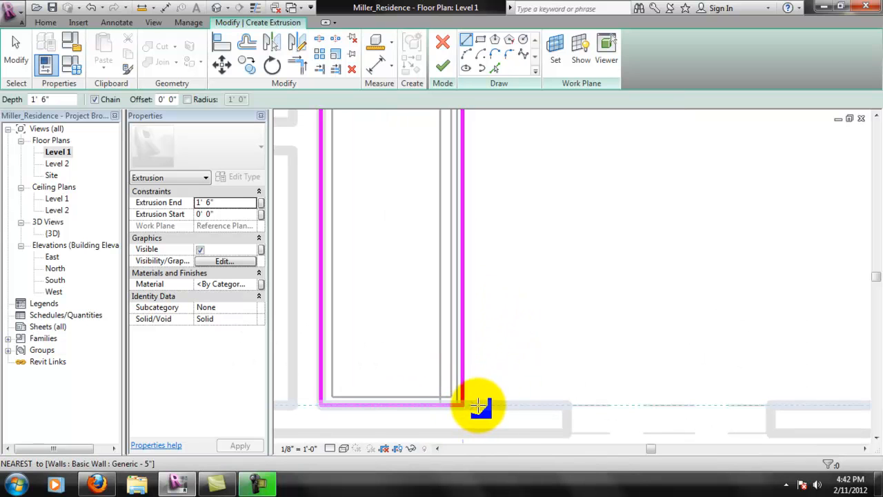
middle_drag(541, 154, 505, 309)
scroll(502, 310, down, 1)
scroll(504, 257, down, 5)
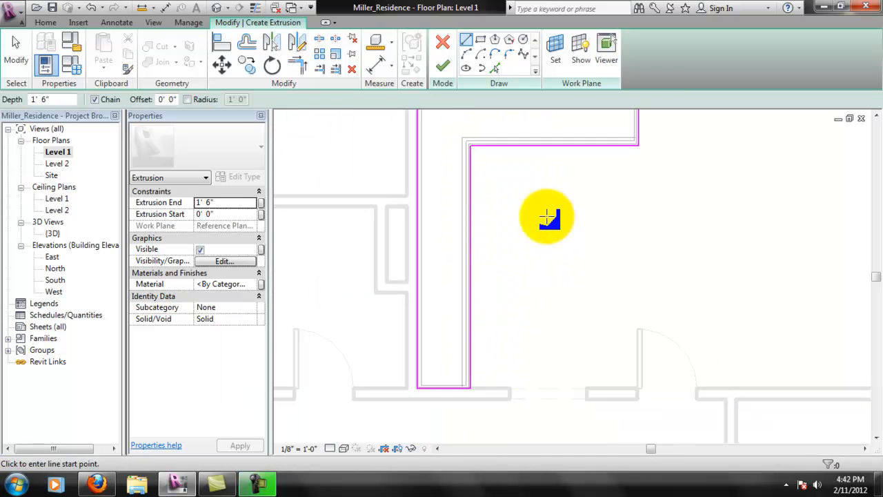
scroll(545, 200, up, 4)
scroll(587, 187, up, 1)
scroll(650, 238, up, 4)
key(Escape)
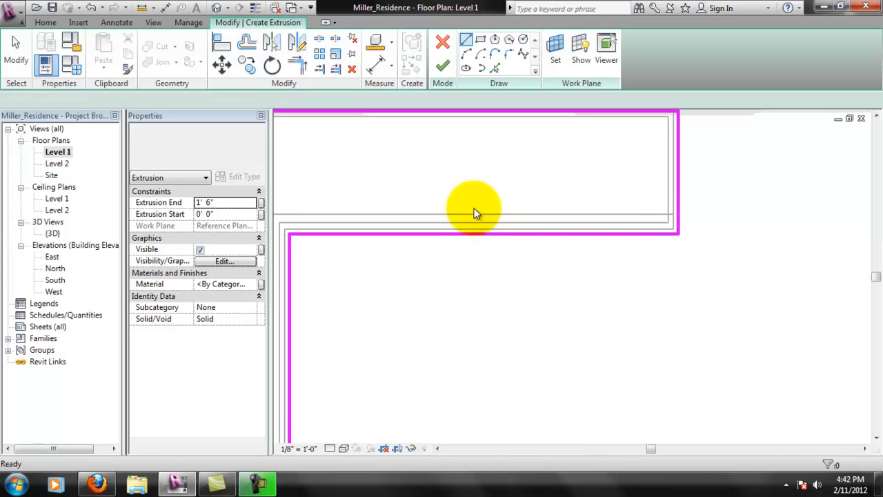
middle_drag(545, 263, 615, 267)
scroll(415, 260, up, 1)
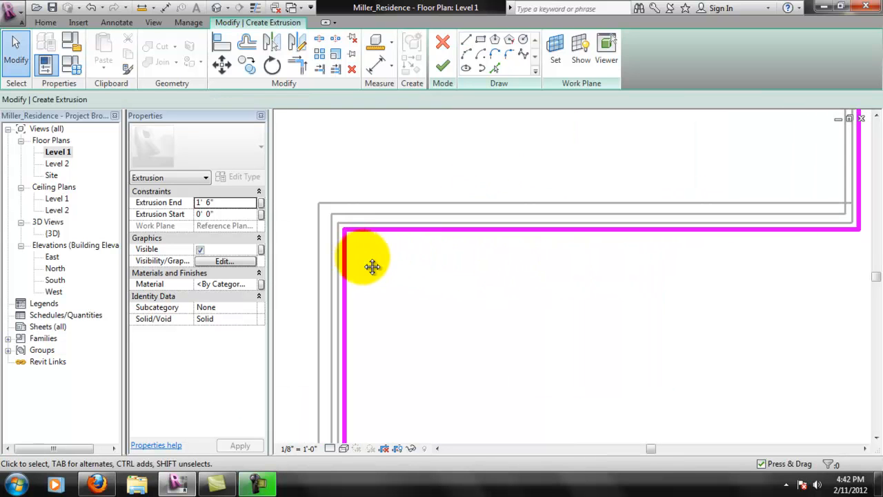
middle_drag(352, 260, 444, 274)
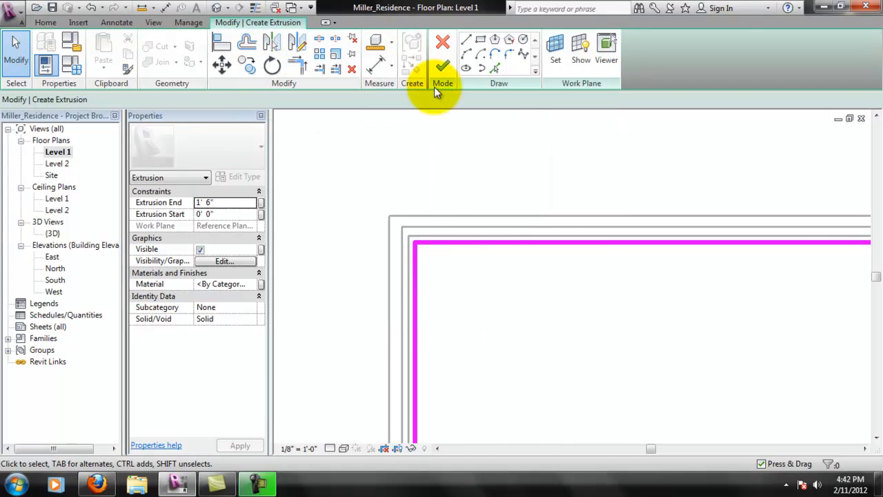
Set the overhang of the countertop's long vertical front edge to 1.5" from the cabinet face
middle_drag(456, 414, 483, 88)
middle_drag(491, 428, 480, 152)
middle_drag(479, 270, 477, 94)
scroll(435, 194, up, 2)
middle_drag(419, 165, 428, 276)
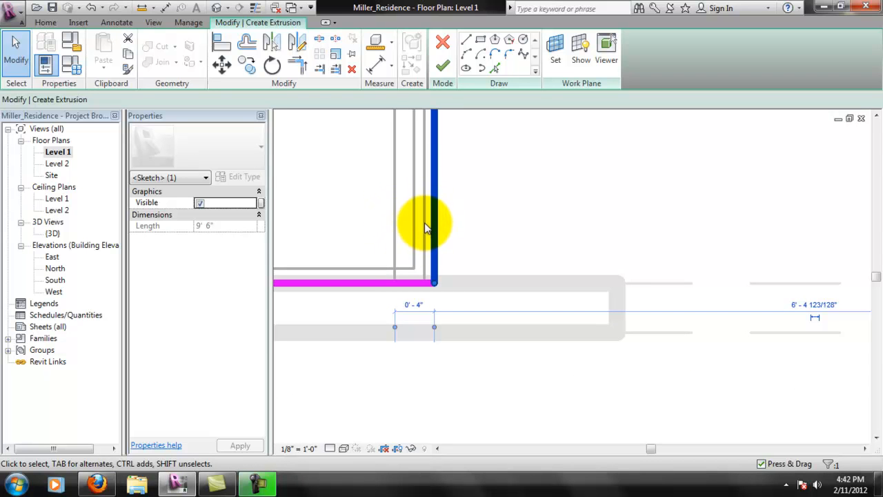
drag(407, 317, 425, 282)
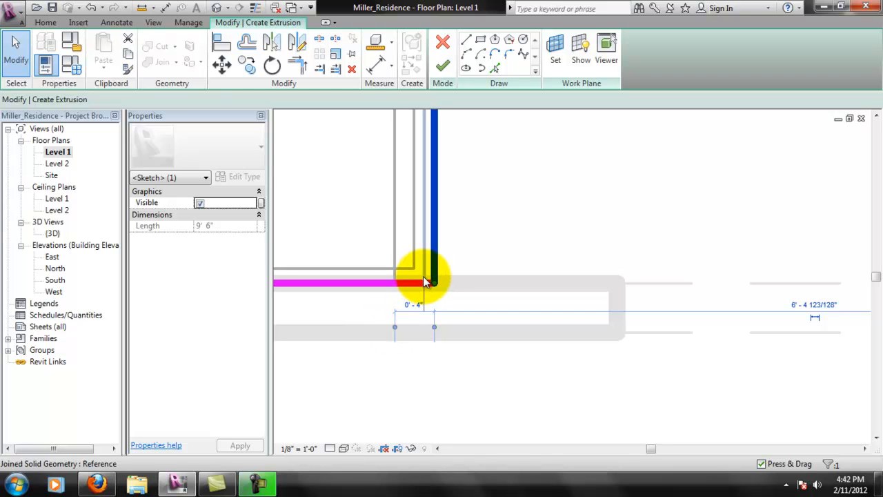
text(1 6)
key(Return)
click(522, 309)
text(1.5")
key(Return)
Set the overhang of the countertop's horizontal front edge to 1.5" from the cabinet face
scroll(486, 307, down, 2)
middle_drag(595, 120, 556, 283)
middle_drag(547, 119, 571, 319)
middle_drag(527, 216, 521, 242)
scroll(491, 208, up, 5)
click(463, 274)
scroll(419, 258, up, 1)
drag(441, 252, 442, 265)
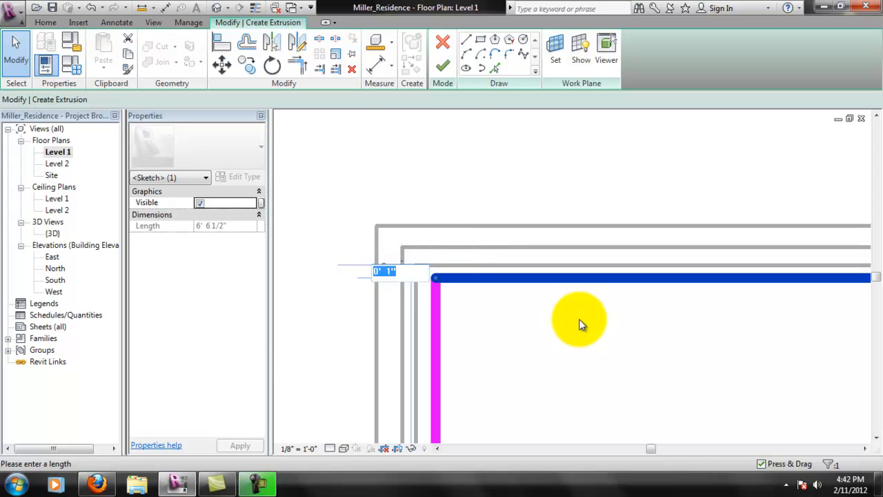
key(Return)
Set the overhang of the countertop's short end edge to 1.5" beyond the end of the cabinets
scroll(568, 325, down, 2)
middle_drag(759, 281, 687, 279)
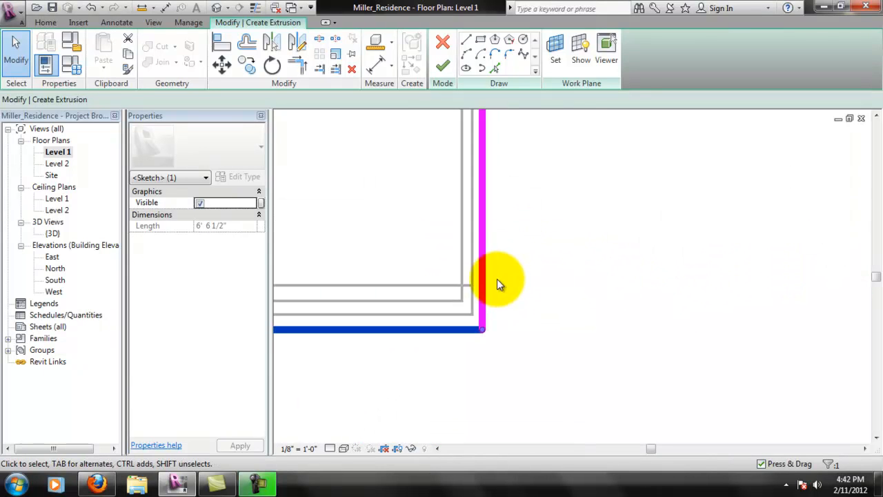
middle_drag(498, 273, 605, 281)
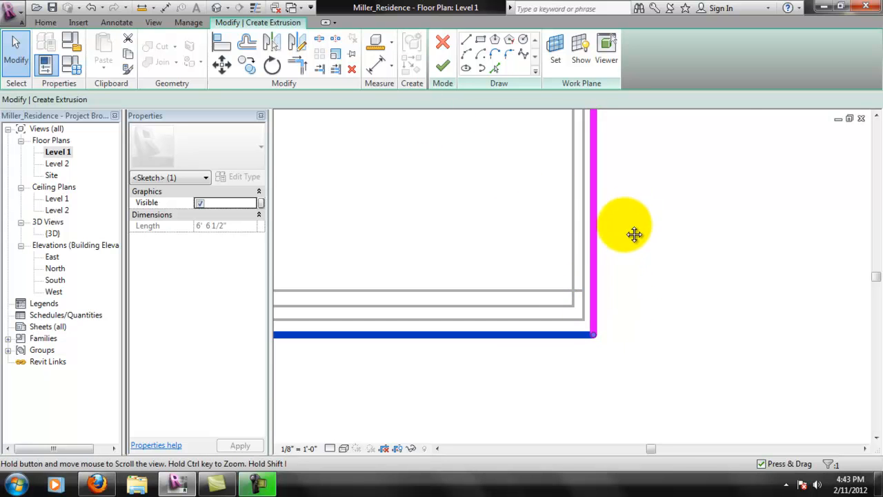
middle_drag(637, 226, 626, 260)
scroll(549, 252, up, 1)
click(586, 284)
middle_drag(630, 385, 623, 294)
scroll(590, 323, down, 3)
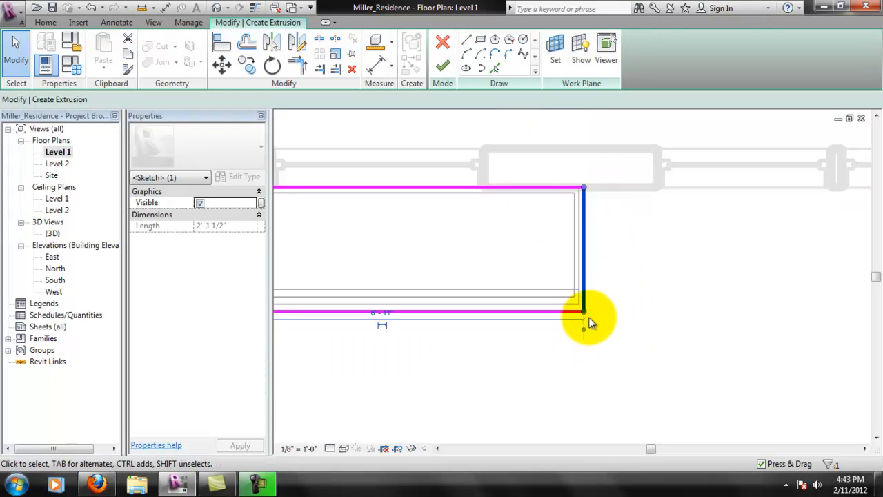
scroll(375, 365, down, 1)
middle_drag(380, 371, 413, 373)
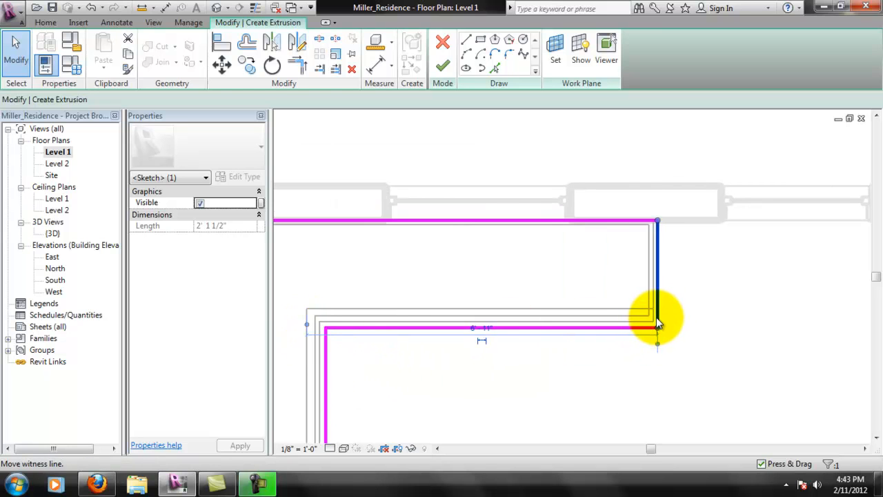
scroll(654, 316, up, 6)
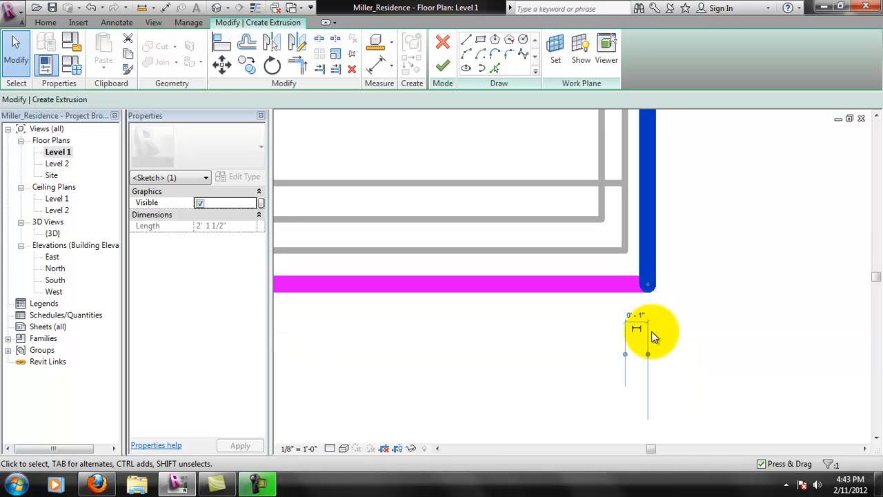
click(631, 308)
text(1.5)
key(Return)
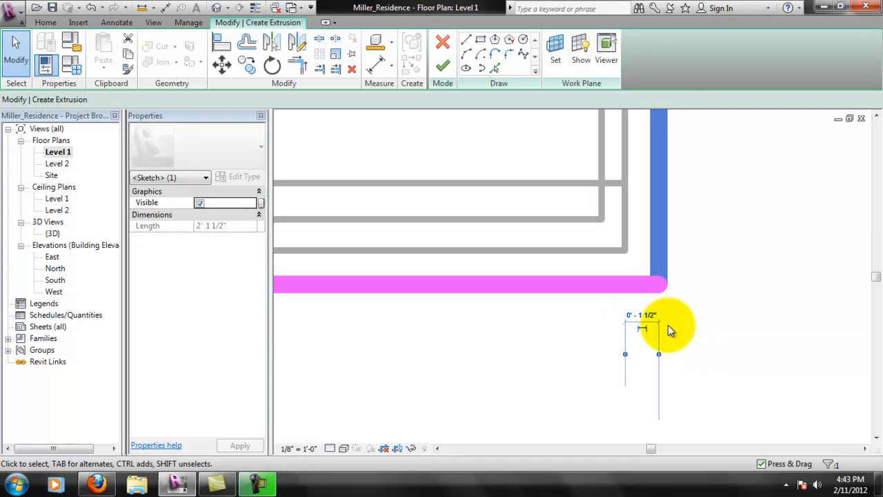
Finish the countertop extrusion sketch and enter 1.5 as the extrusion's depth
click(730, 335)
scroll(583, 298, down, 6)
click(595, 321)
middle_drag(580, 349, 644, 309)
scroll(642, 311, down, 2)
middle_drag(560, 351, 561, 265)
scroll(561, 265, down, 1)
scroll(561, 265, down, 1)
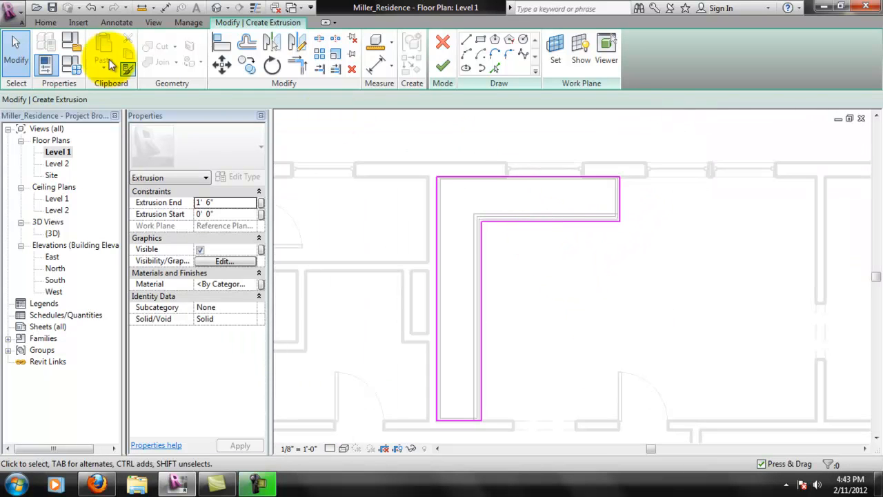
click(443, 66)
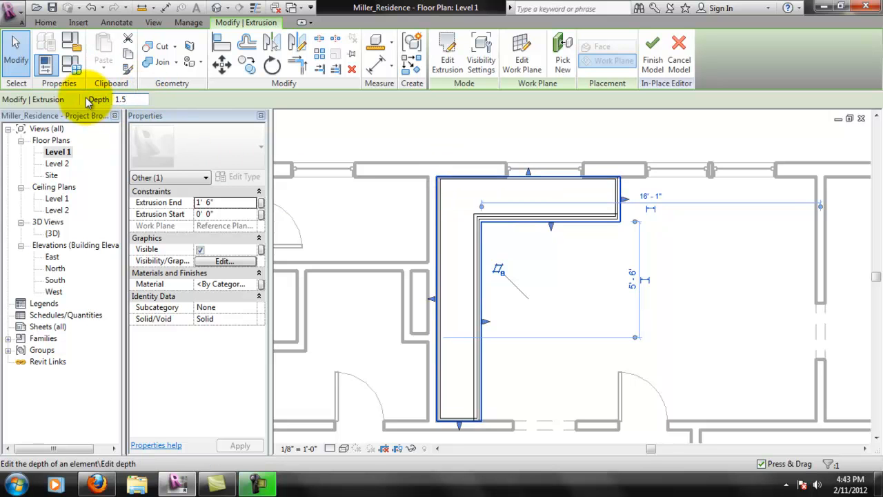
click(512, 138)
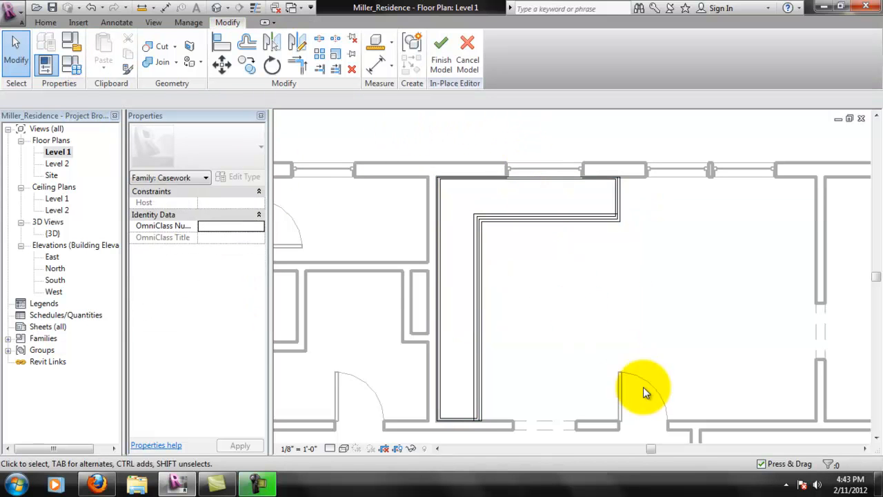
Switch the Level 1 plan to a hidden-line display and finish the in-place casework model
click(343, 449)
click(363, 392)
middle_drag(603, 350, 585, 355)
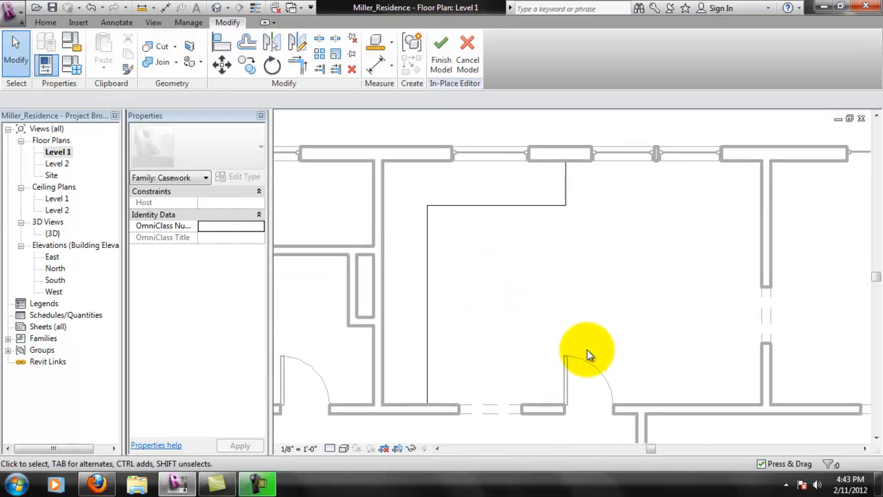
click(439, 69)
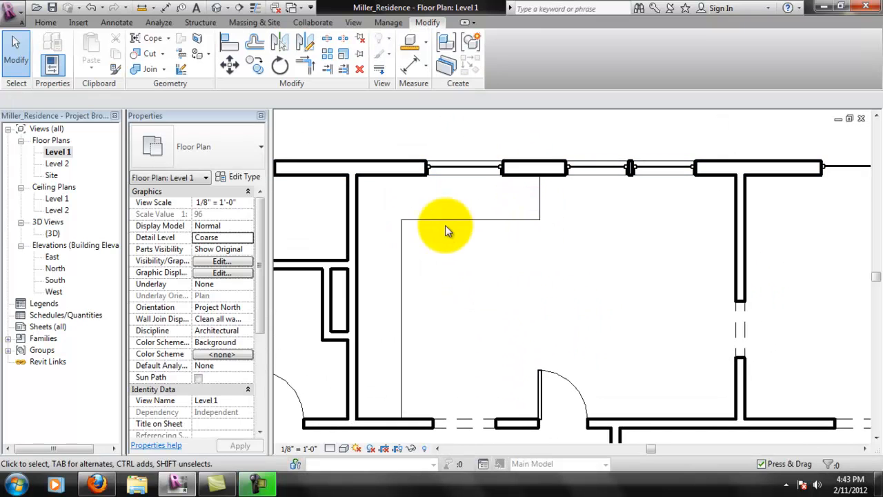
scroll(542, 328, down, 2)
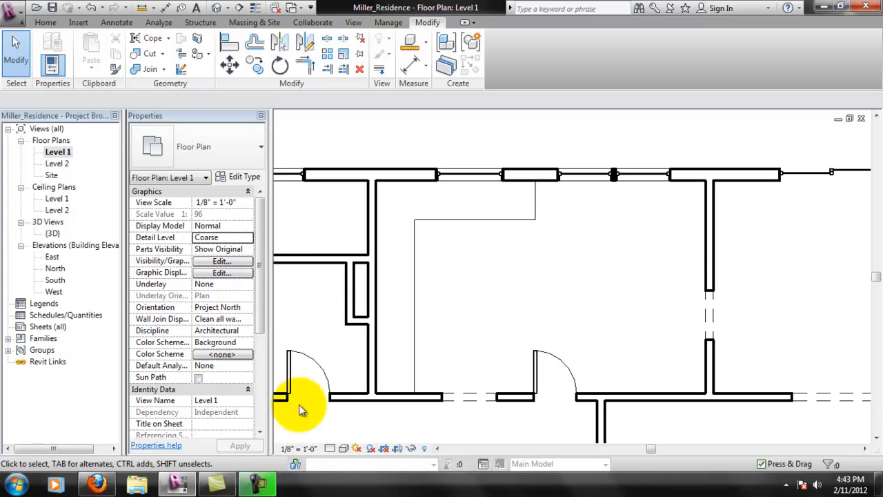
Examine the kitchen base cabinets and the countertop overhang in the {3D} view
click(52, 234)
double_click(53, 234)
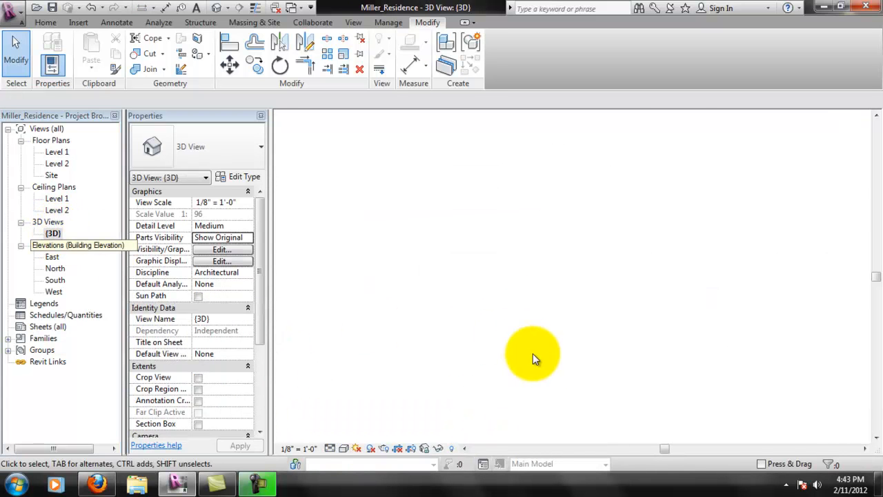
middle_drag(647, 355, 565, 357)
scroll(560, 350, down, 2)
shift+middle_drag(500, 349, 554, 350)
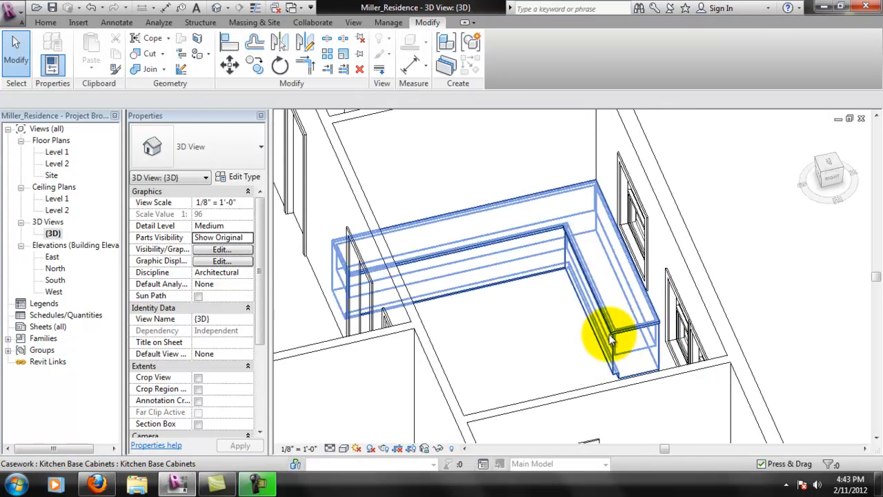
scroll(615, 290, up, 2)
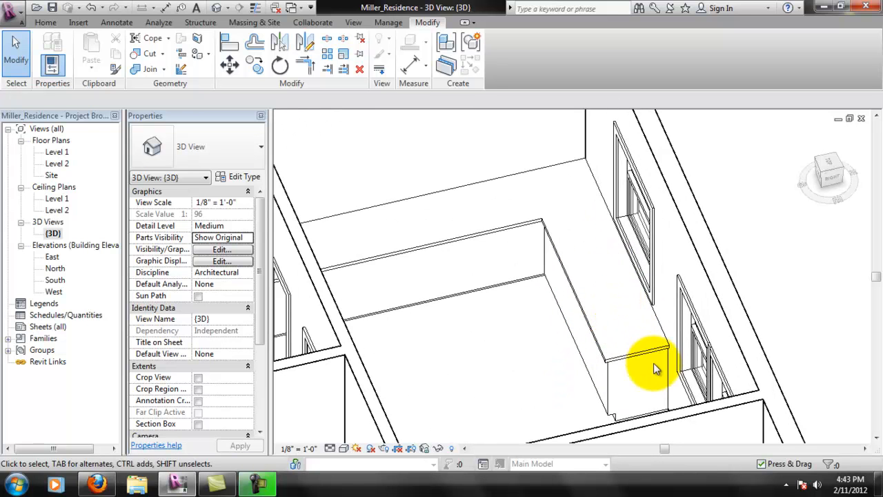
middle_drag(562, 253, 545, 280)
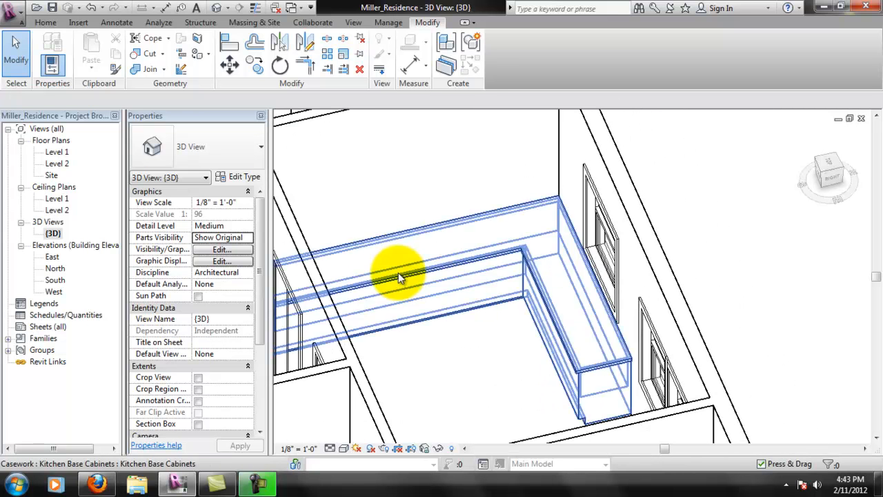
click(408, 261)
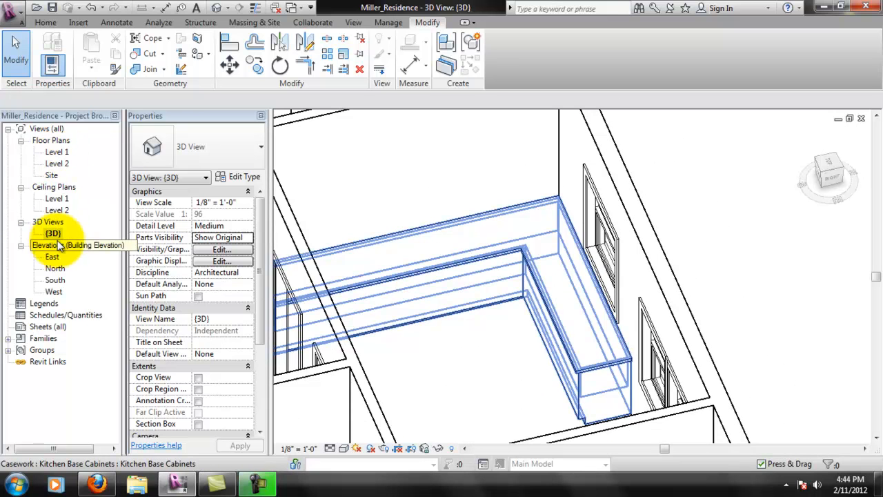
Return to the Level 1 floor plan, start placing a component at the kitchen window, and check the loaded types
double_click(57, 152)
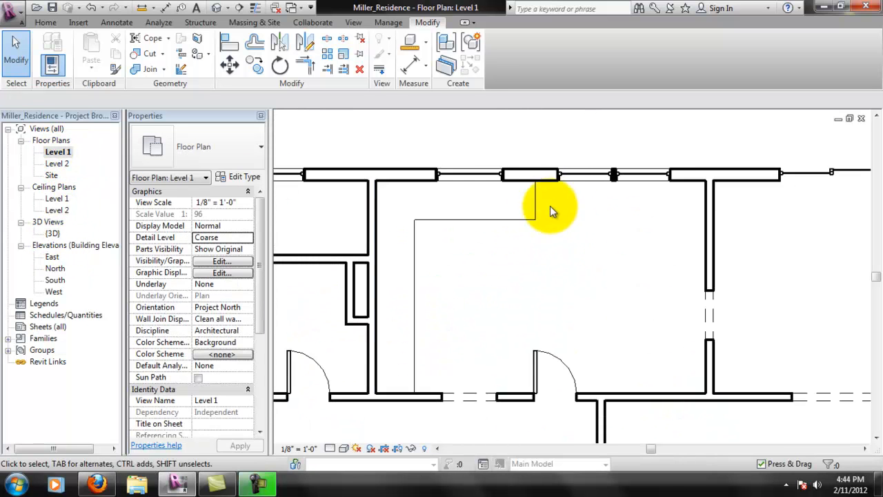
scroll(440, 185, up, 1)
middle_drag(449, 166, 486, 236)
click(45, 23)
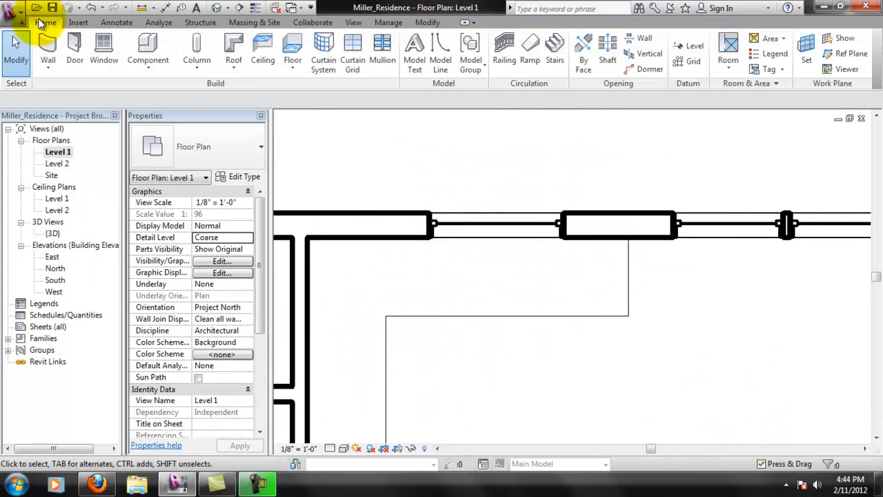
click(151, 66)
click(169, 90)
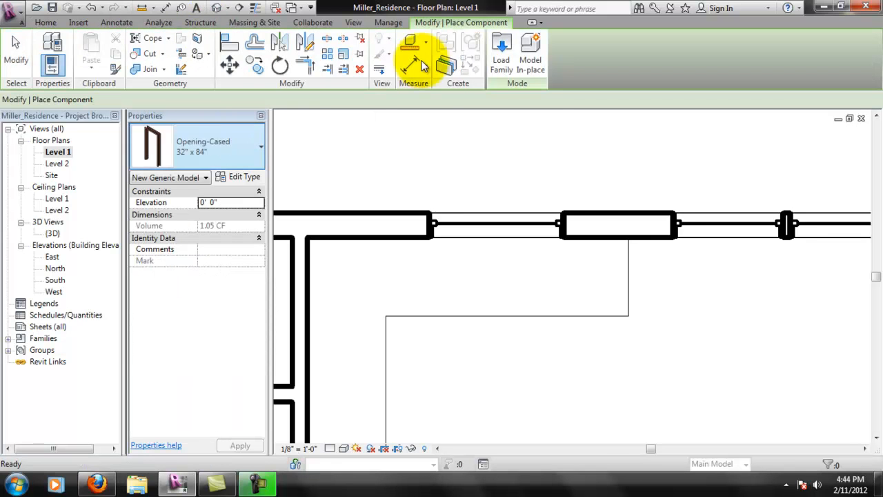
click(259, 146)
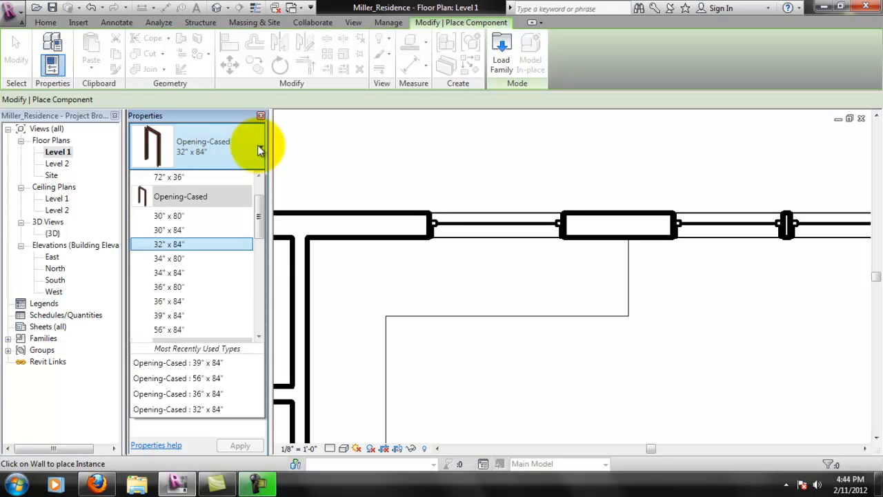
Load the Sink Kitchen-Double family from the US Imperial library's Plumbing Fixtures folder
click(501, 50)
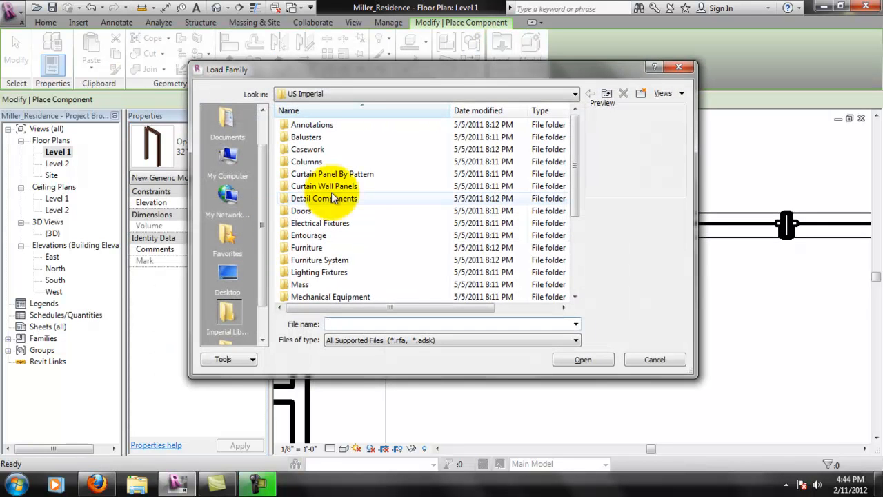
drag(578, 202, 566, 246)
click(418, 249)
double_click(418, 249)
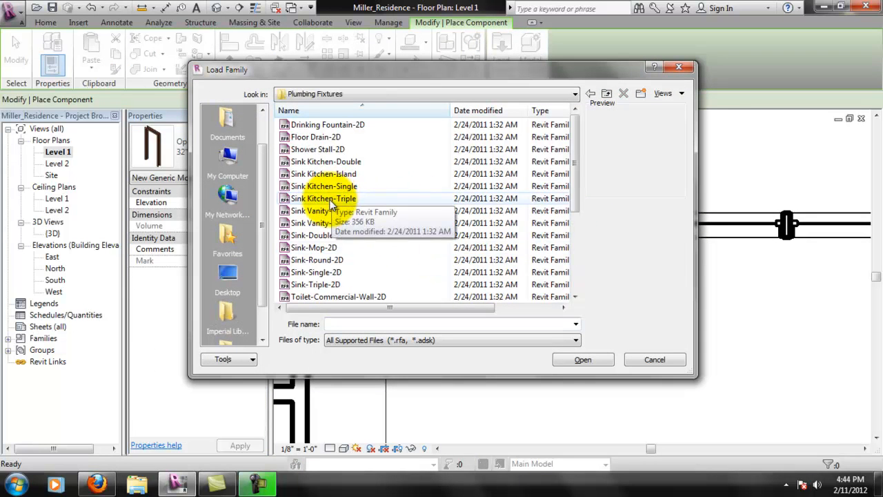
click(332, 198)
click(336, 186)
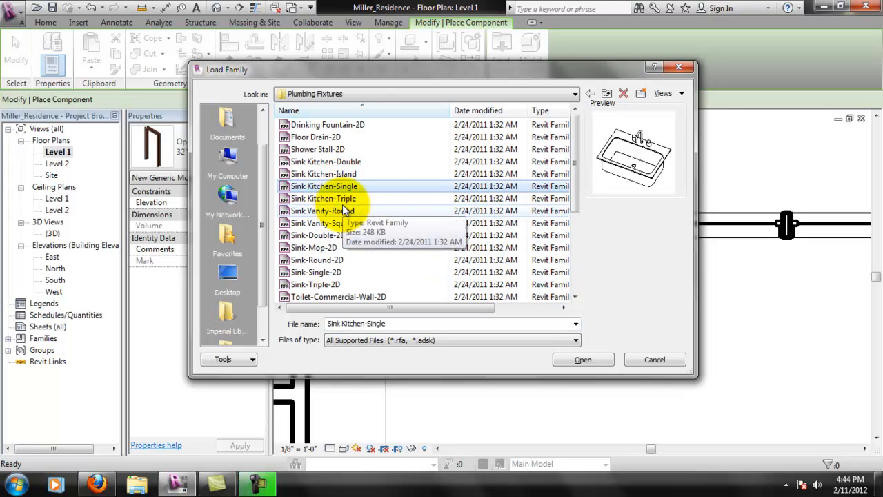
click(345, 161)
click(599, 359)
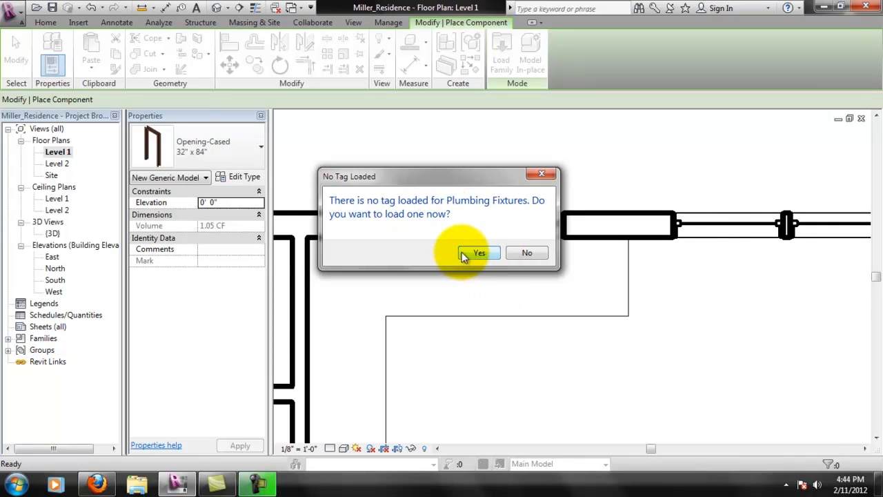
Look for a plumbing fixture tag in the library's Annotations and Architectural folders, and cancel loading one
click(482, 252)
mouse_move(575, 179)
mouse_down()
mouse_move(572, 261)
mouse_move(582, 246)
mouse_move(563, 162)
mouse_up()
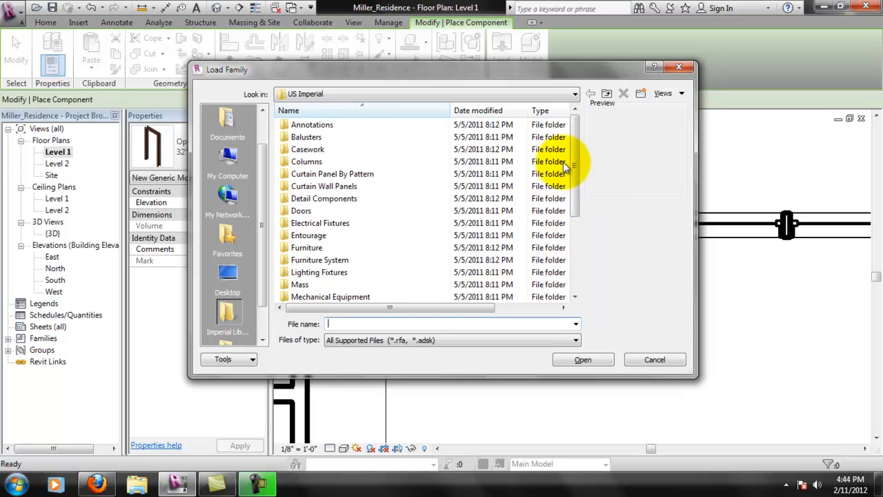
double_click(352, 125)
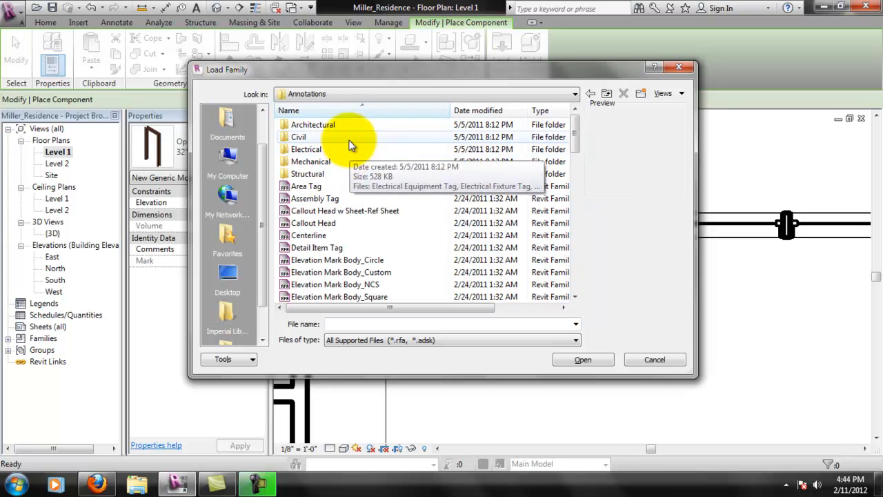
mouse_move(578, 142)
mouse_down()
mouse_move(577, 271)
mouse_move(578, 196)
mouse_move(563, 121)
mouse_up()
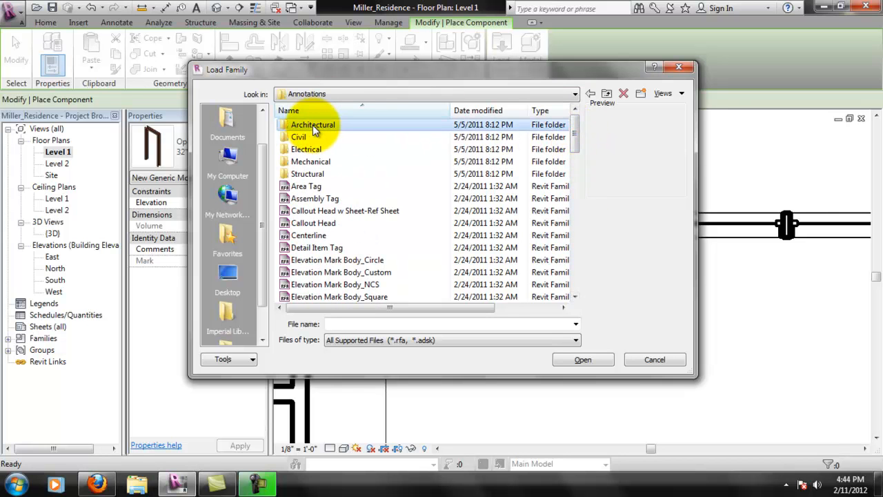
double_click(312, 124)
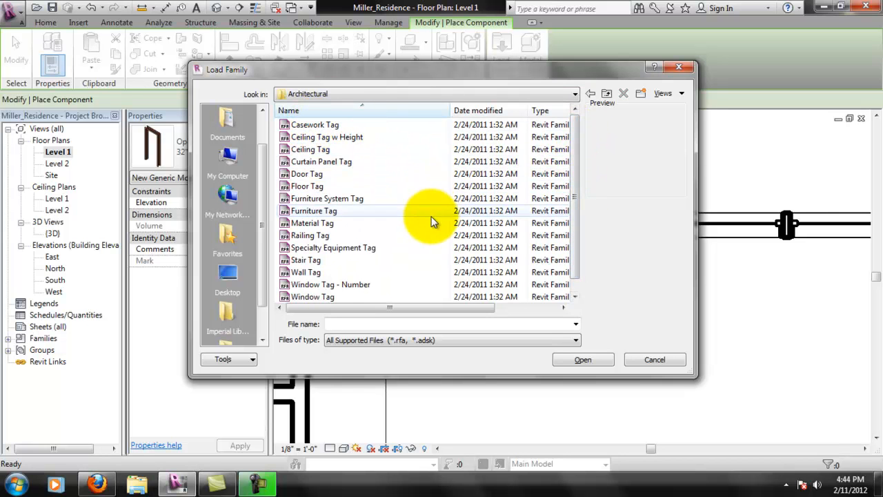
drag(577, 171, 569, 210)
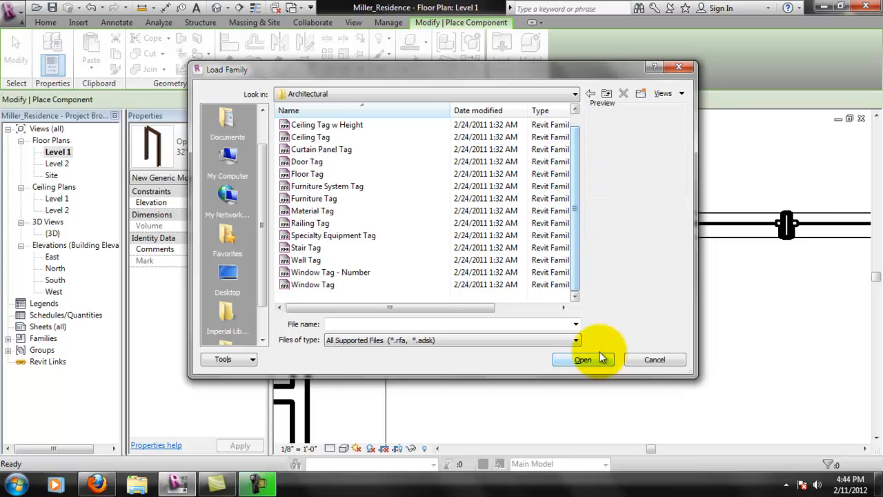
click(655, 360)
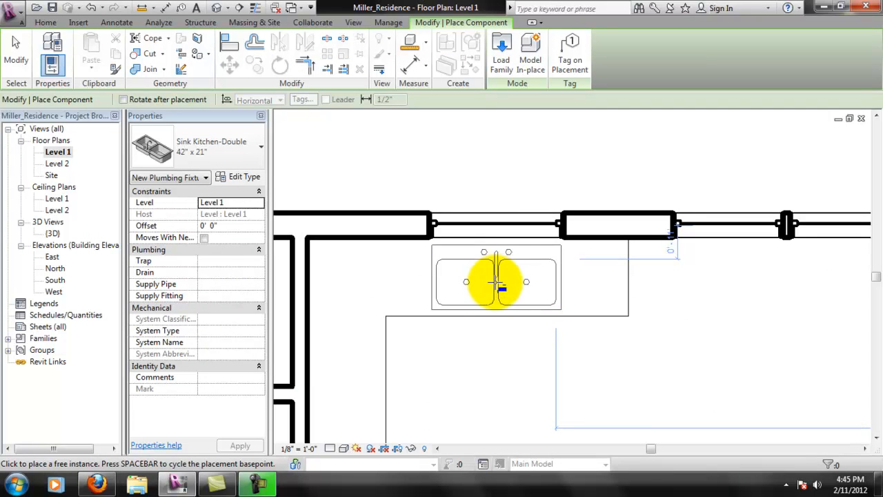
Place the 42" x 21" double kitchen sink on the countertop, centered below the window, and end the placement
click(499, 284)
key(Escape)
key(Escape)
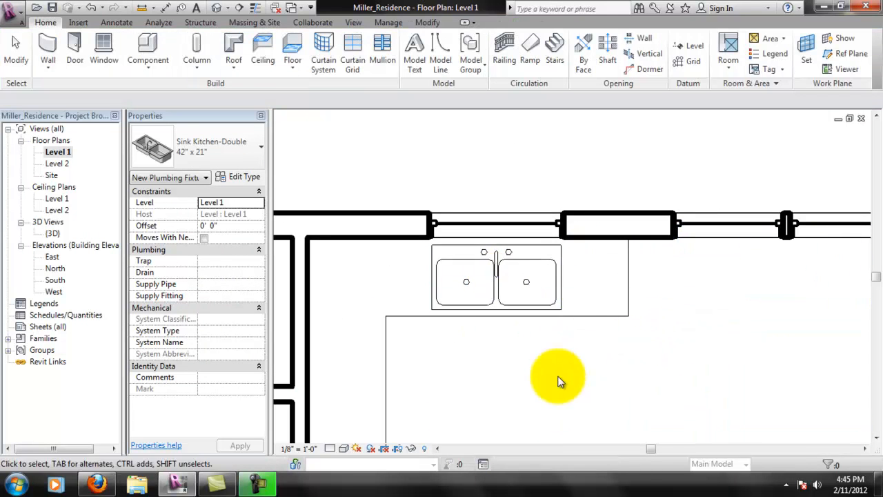
scroll(490, 338, down, 2)
scroll(525, 344, down, 2)
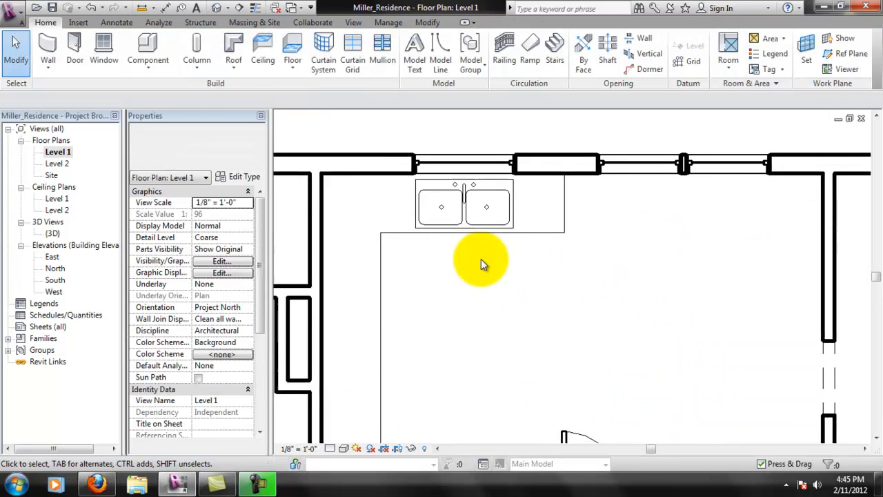
Select the double kitchen sink in the {3D} view and open its family for editing
double_click(53, 233)
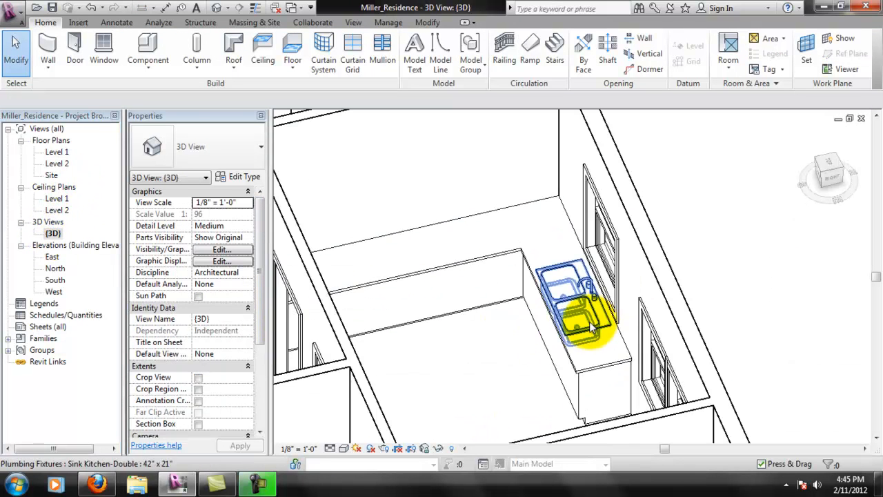
scroll(572, 310, up, 3)
scroll(550, 271, up, 2)
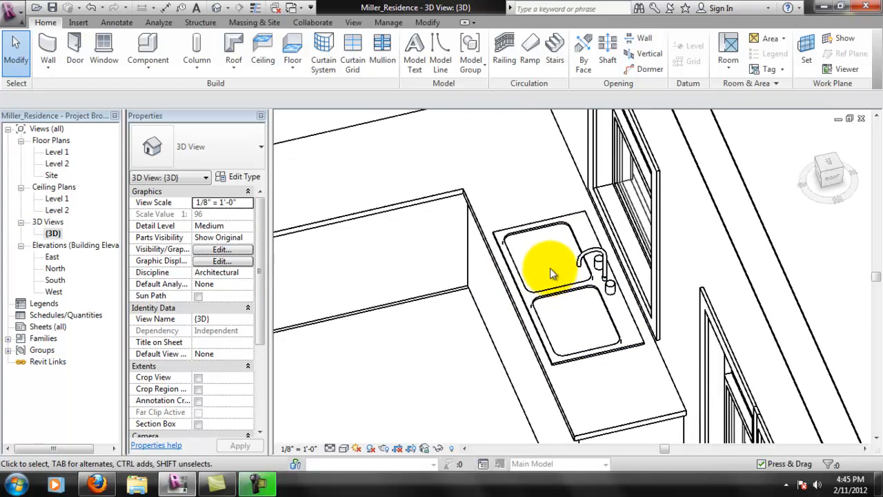
middle_drag(587, 310, 570, 260)
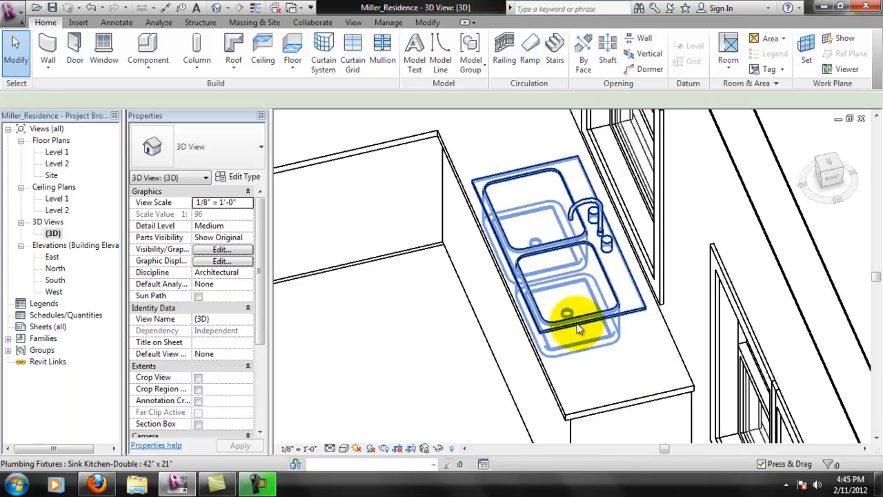
click(570, 369)
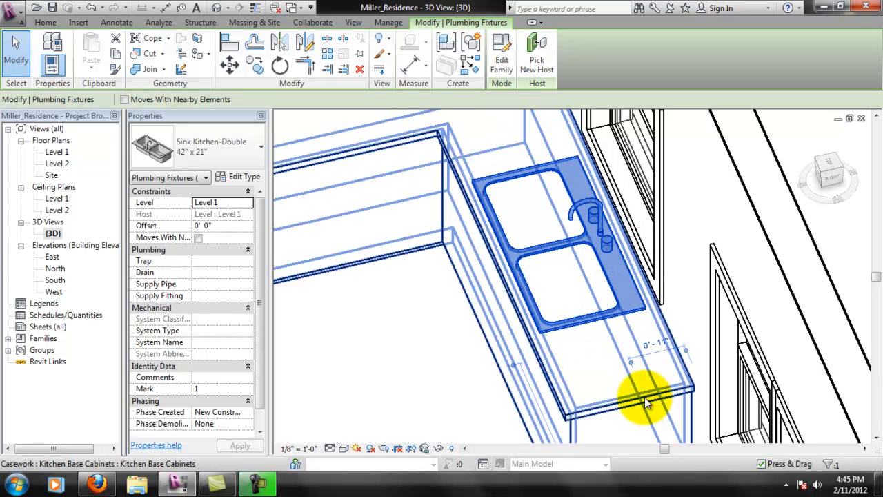
click(503, 66)
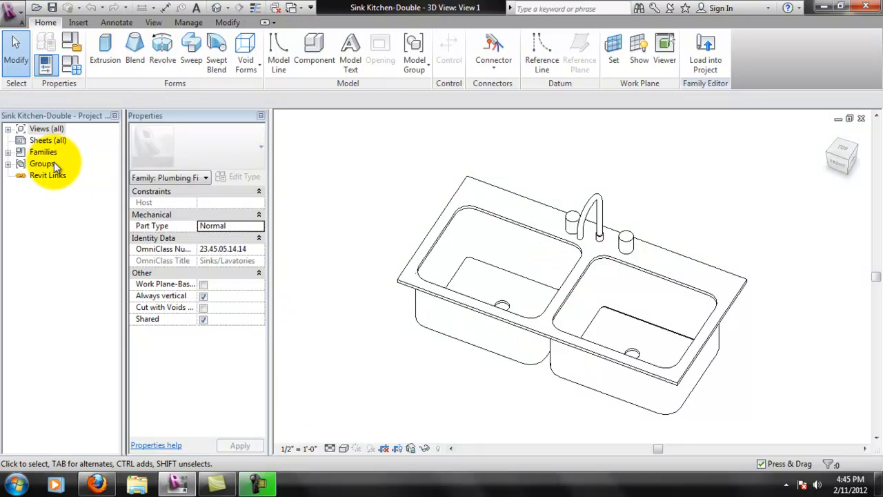
Enable the sink family's Cut with Voids option and load it into the project, overwriting the existing version
click(203, 307)
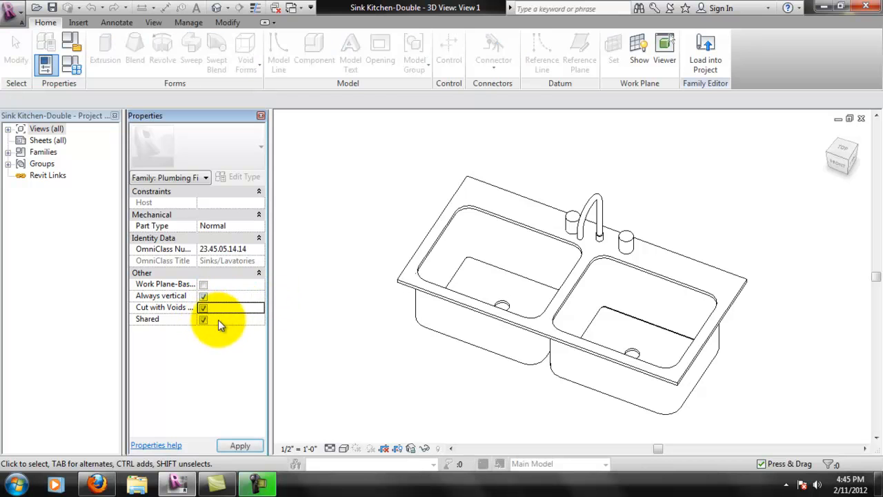
click(240, 447)
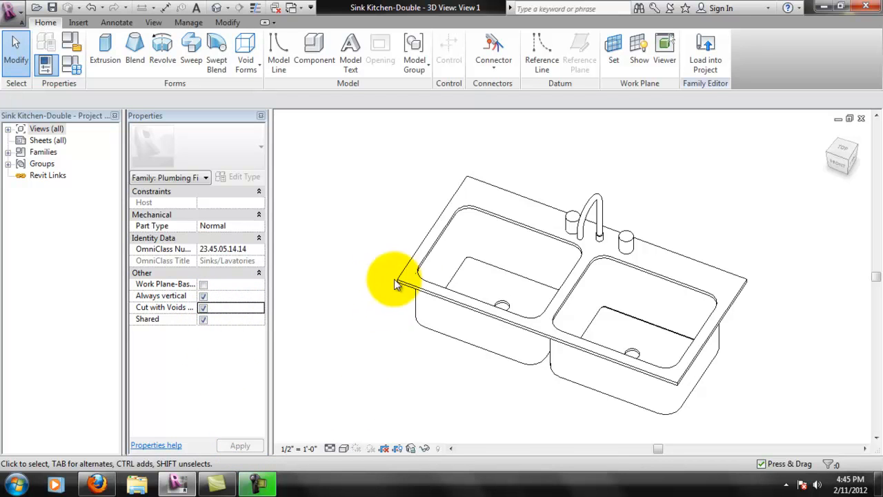
click(706, 54)
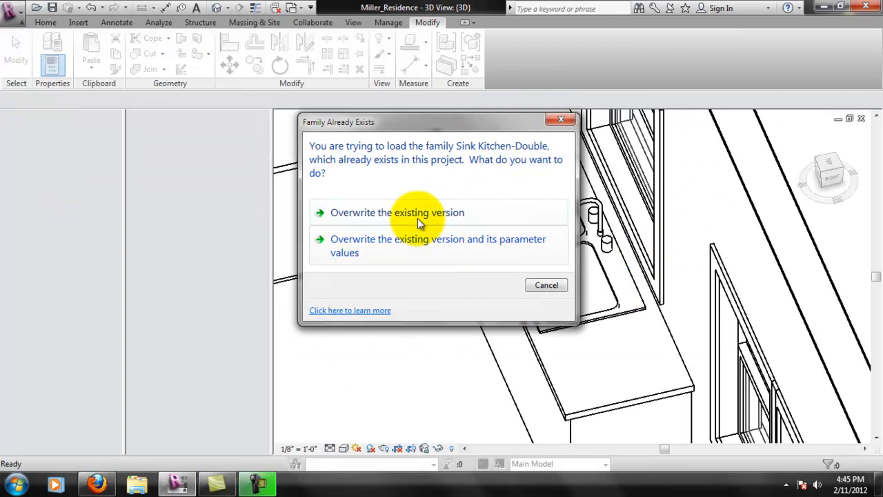
click(424, 217)
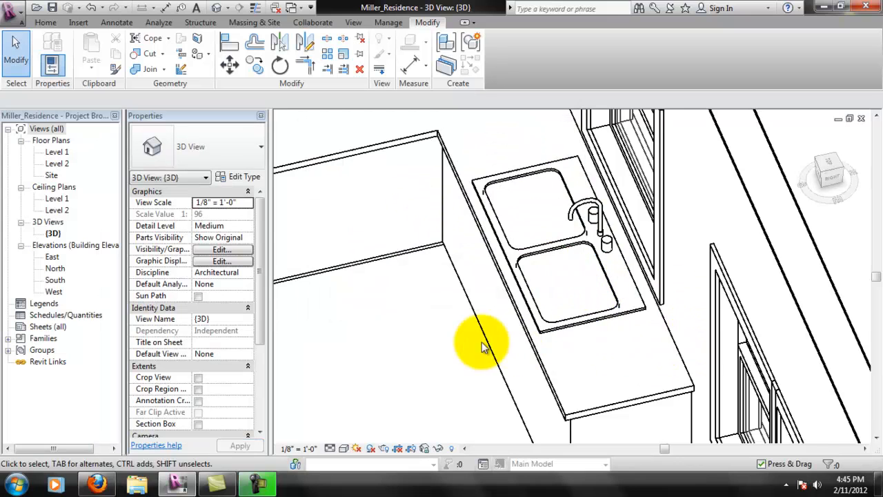
Review the double kitchen sink's instance properties and its 42" x 21" type parameters in the {3D} view
middle_drag(519, 305, 487, 327)
shift+middle_drag(578, 349, 551, 253)
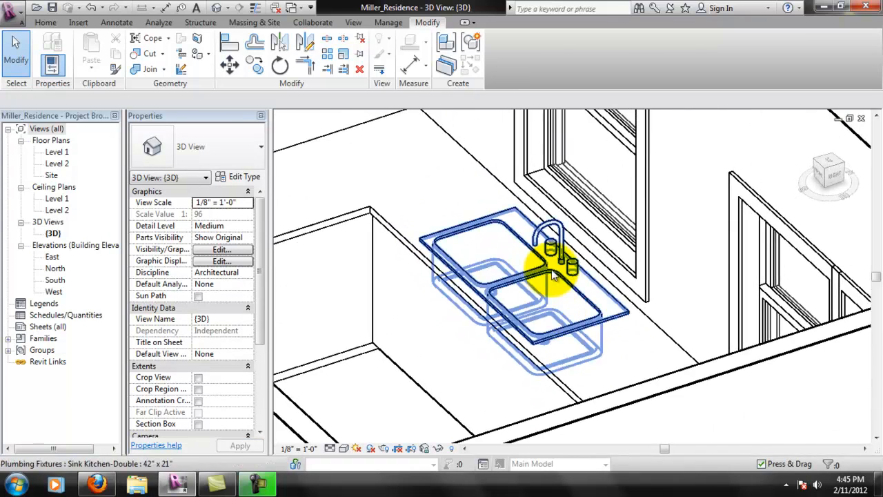
click(552, 271)
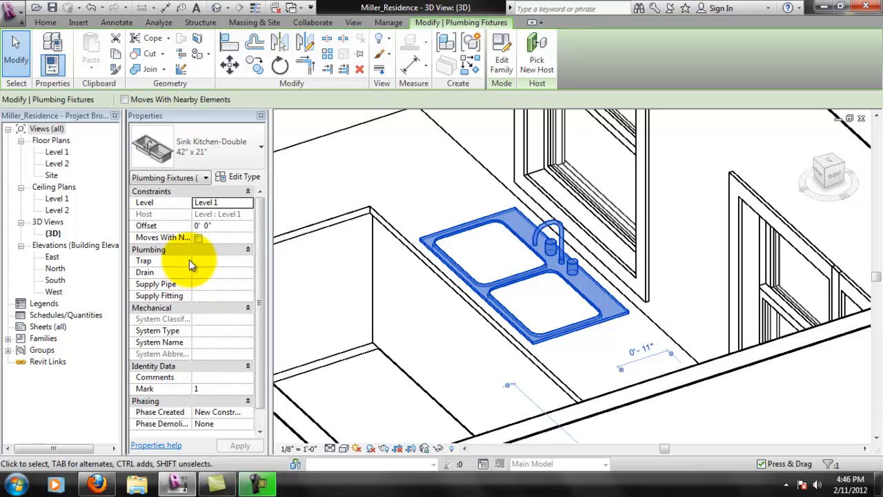
drag(192, 260, 212, 260)
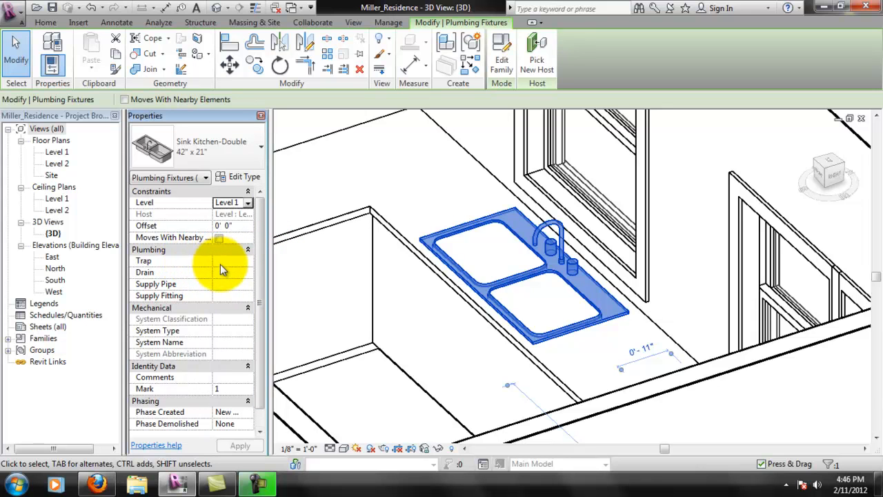
scroll(259, 288, down, 1)
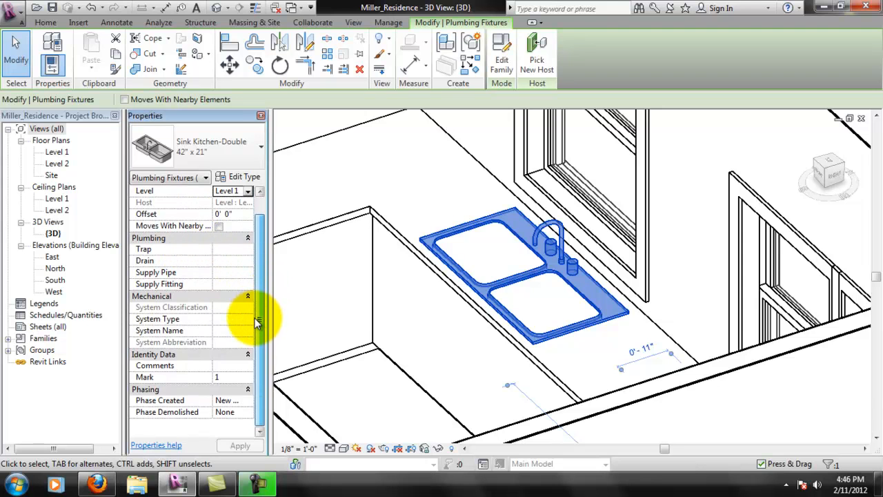
scroll(253, 288, up, 1)
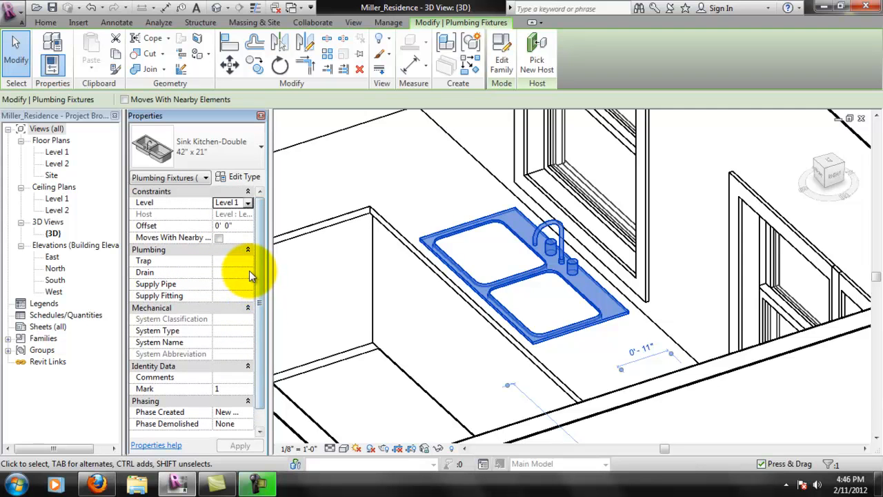
click(244, 178)
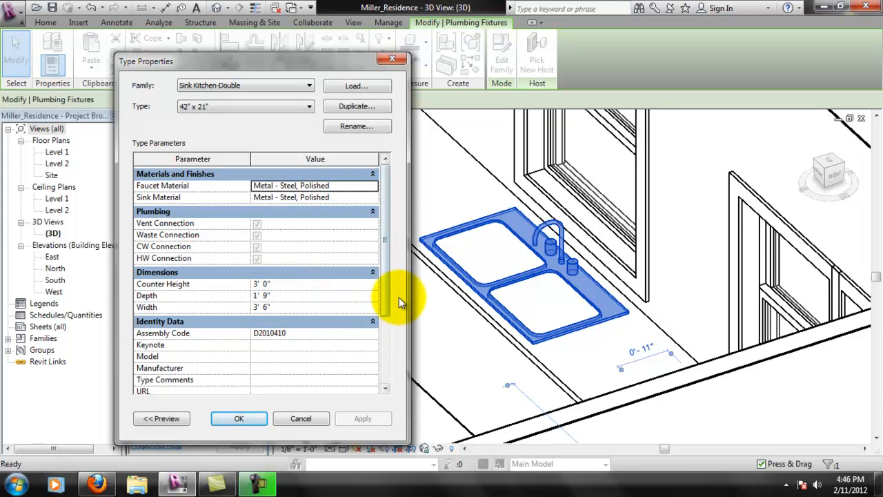
mouse_move(385, 276)
mouse_down()
mouse_move(390, 349)
mouse_move(395, 276)
mouse_up()
click(248, 422)
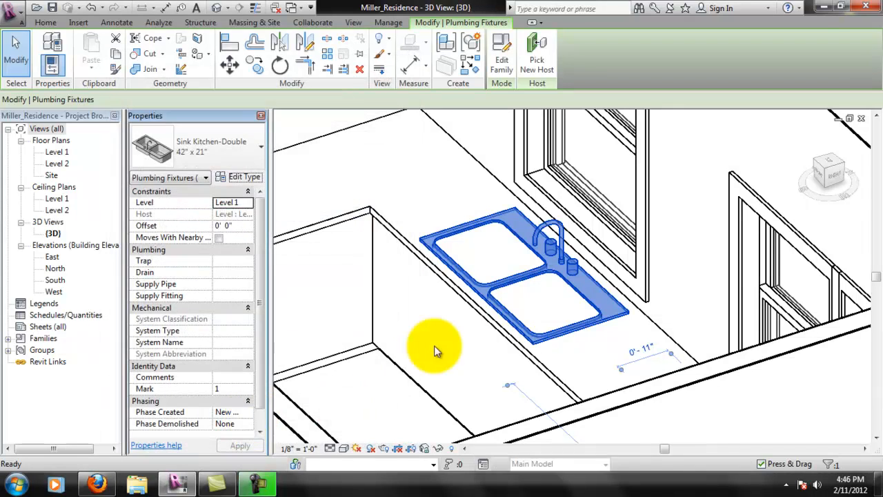
Open the double kitchen sink family for editing and display its Back elevation
right_click(567, 271)
click(512, 72)
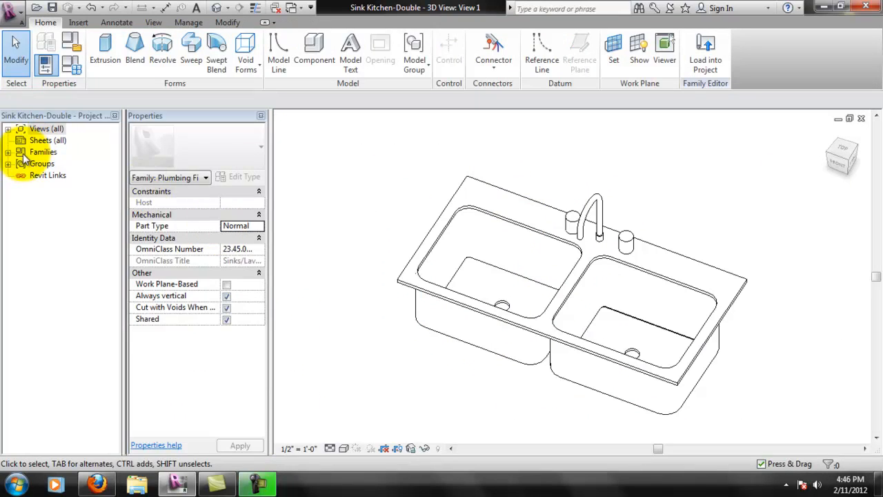
click(6, 130)
click(8, 129)
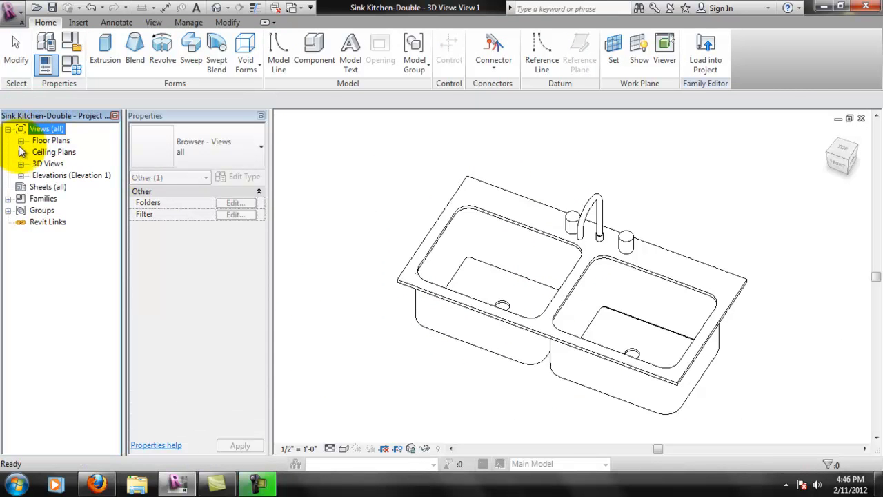
click(20, 140)
click(21, 164)
click(21, 199)
double_click(54, 210)
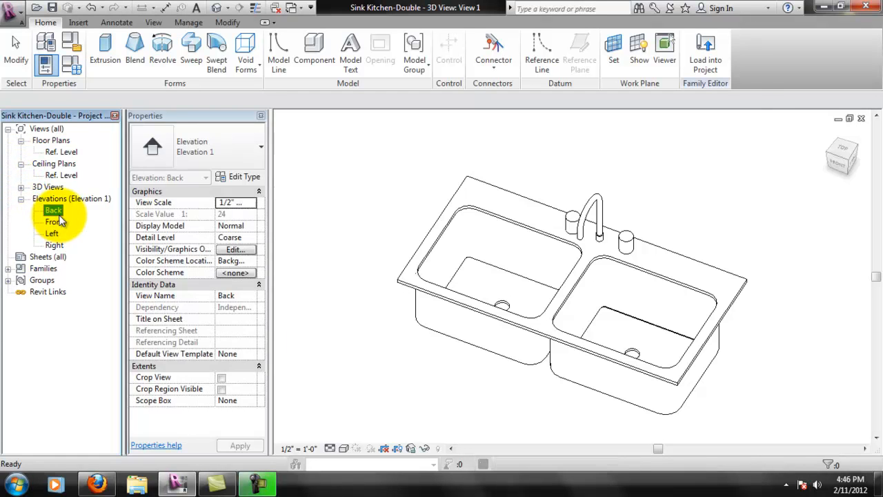
Examine the sink's reference planes and height dimensions in the family's Back and Front elevations
scroll(482, 307, down, 1)
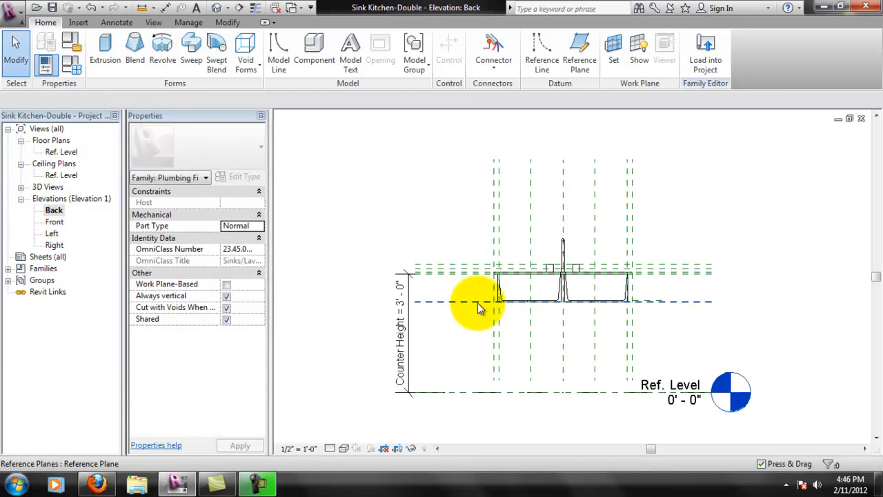
click(476, 307)
scroll(518, 304, up, 4)
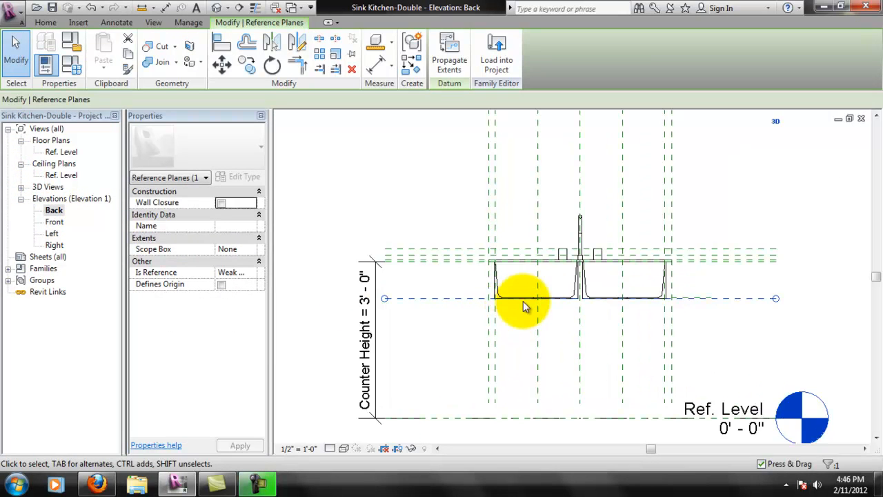
middle_drag(662, 306, 565, 276)
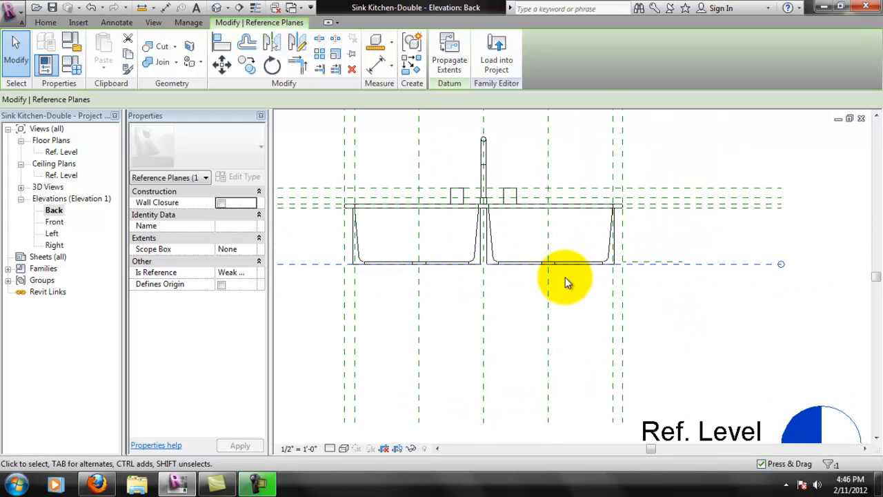
double_click(61, 223)
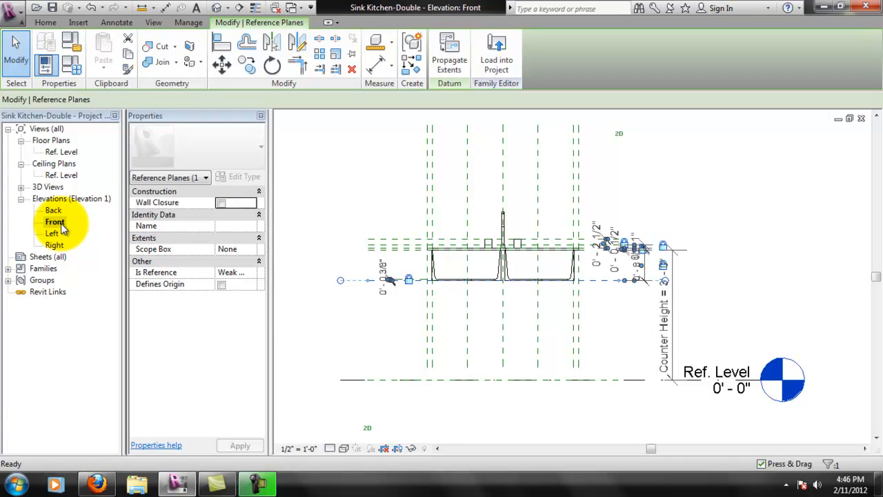
click(753, 286)
scroll(484, 251, up, 1)
scroll(697, 259, up, 1)
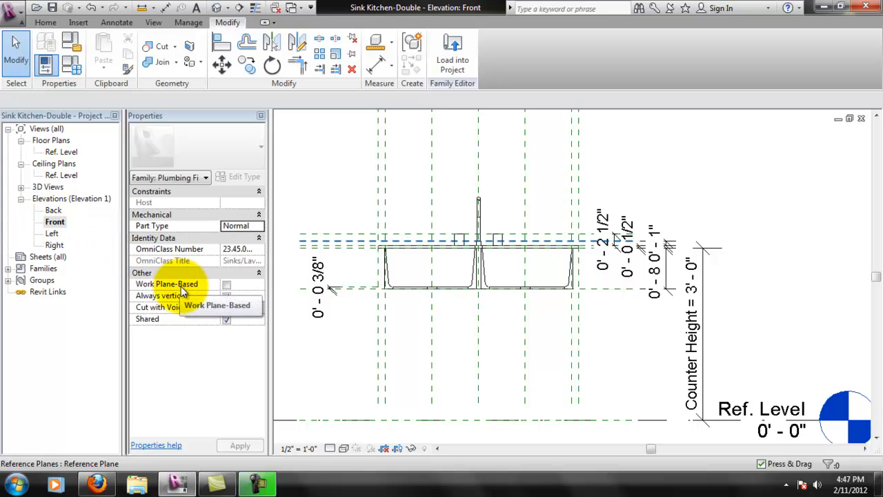
Make the sink family Work Plane-Based and load it into the project, overwriting the existing version
click(225, 286)
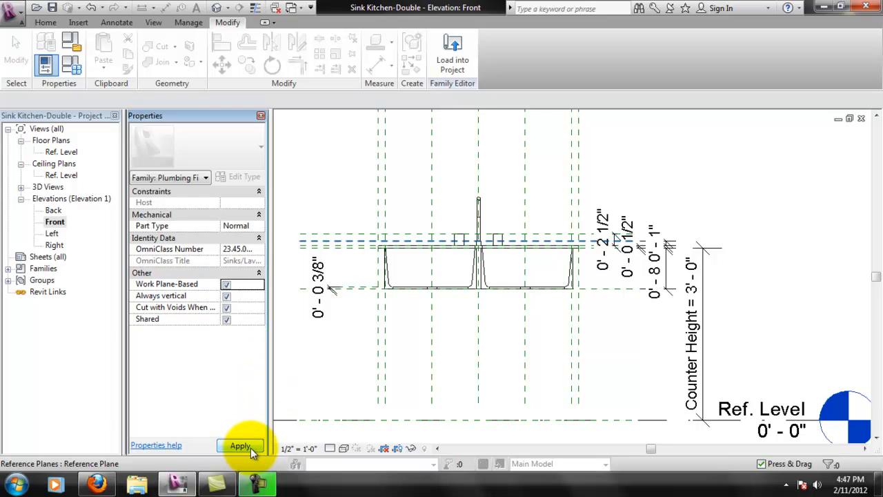
drag(220, 285, 317, 283)
click(452, 50)
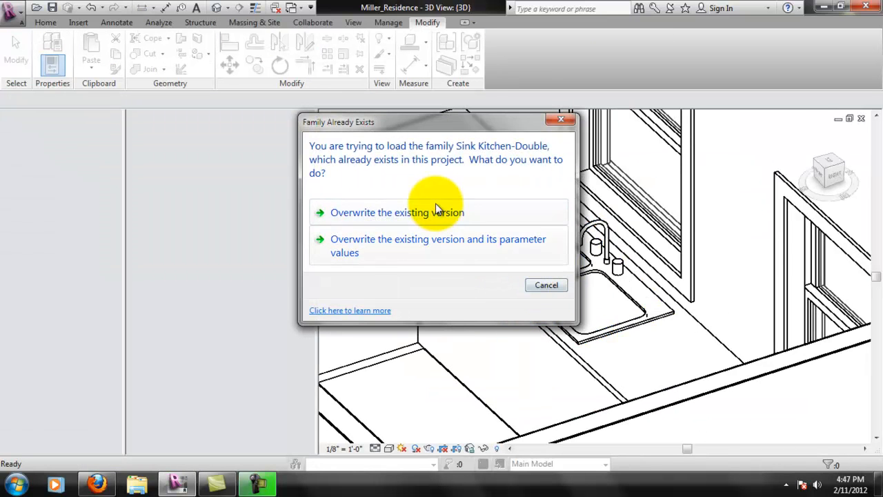
click(437, 207)
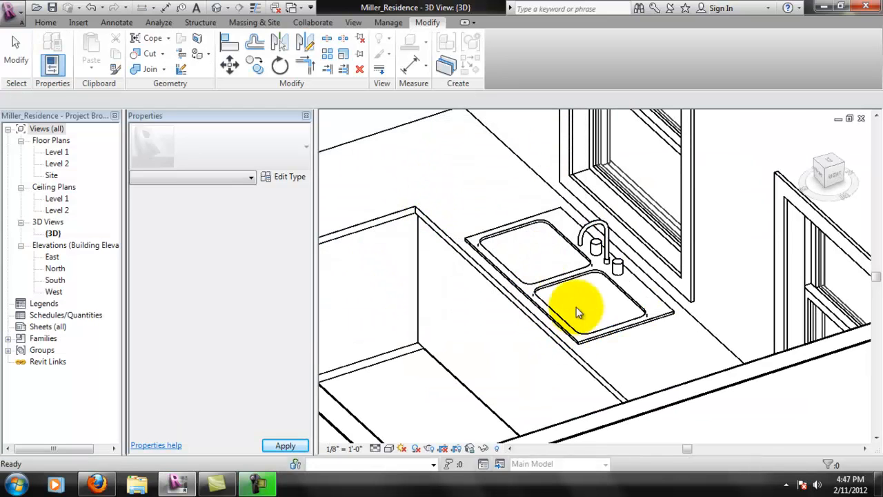
Try to rehost the double sink on the countertop by editing its work plane and picking a new host face
click(596, 275)
right_click(599, 270)
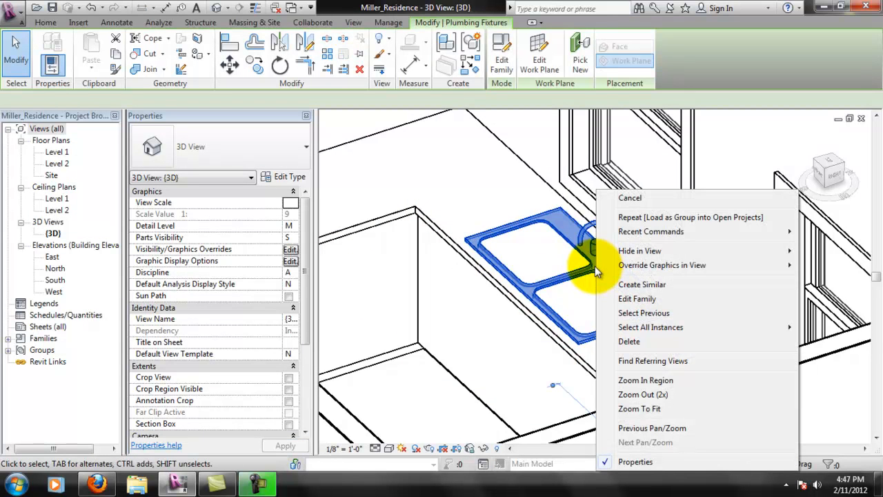
click(540, 56)
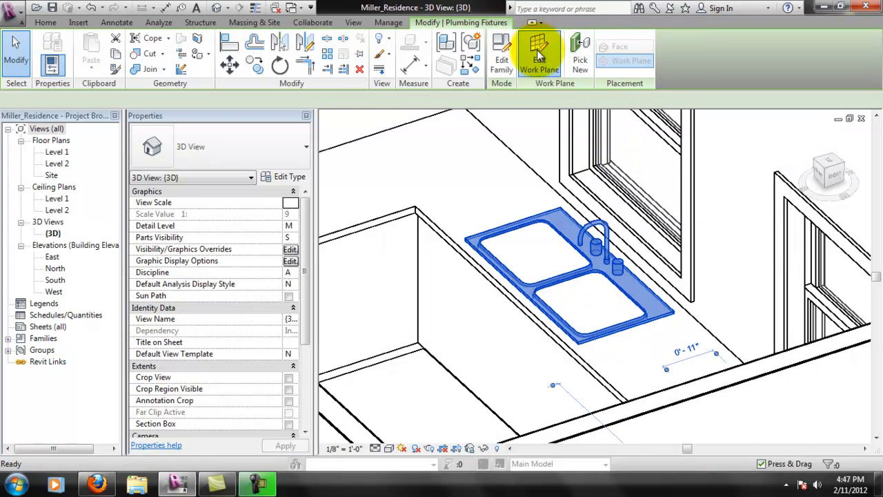
click(316, 225)
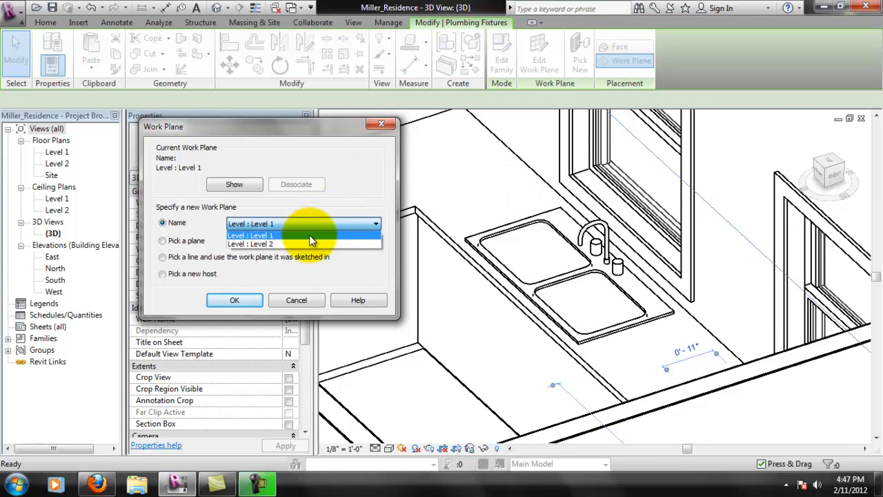
click(311, 235)
click(205, 275)
click(250, 301)
click(454, 215)
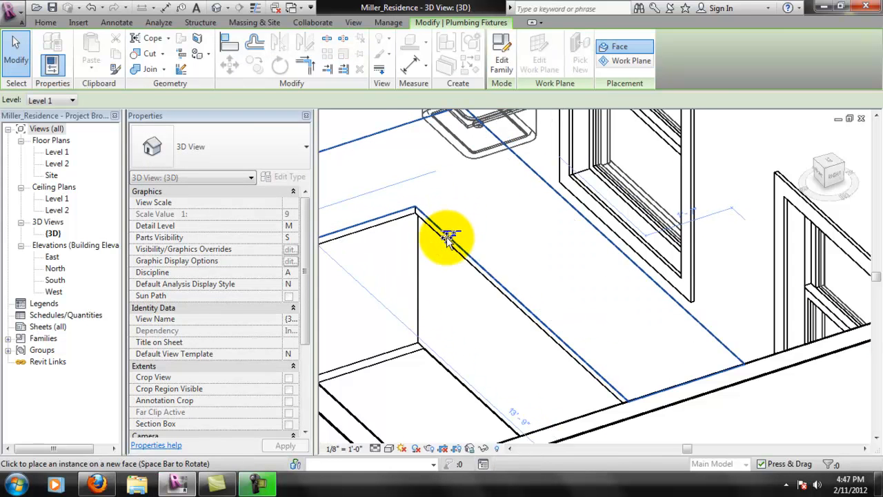
click(526, 307)
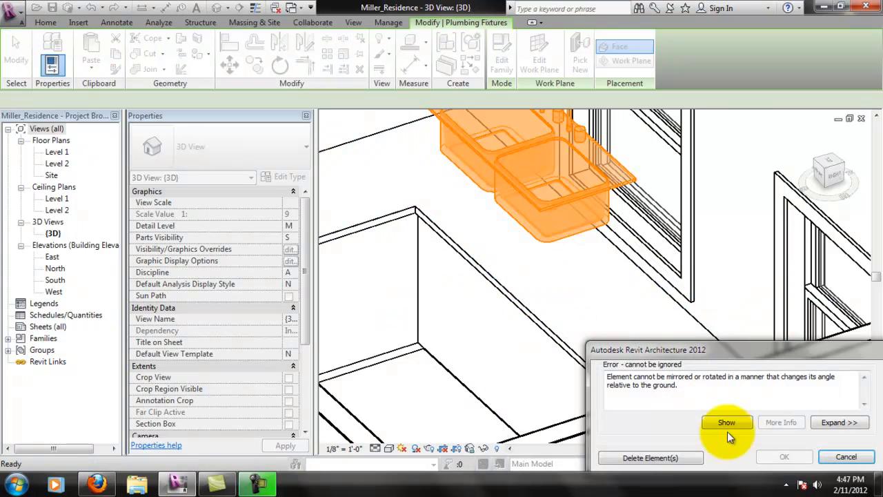
click(668, 456)
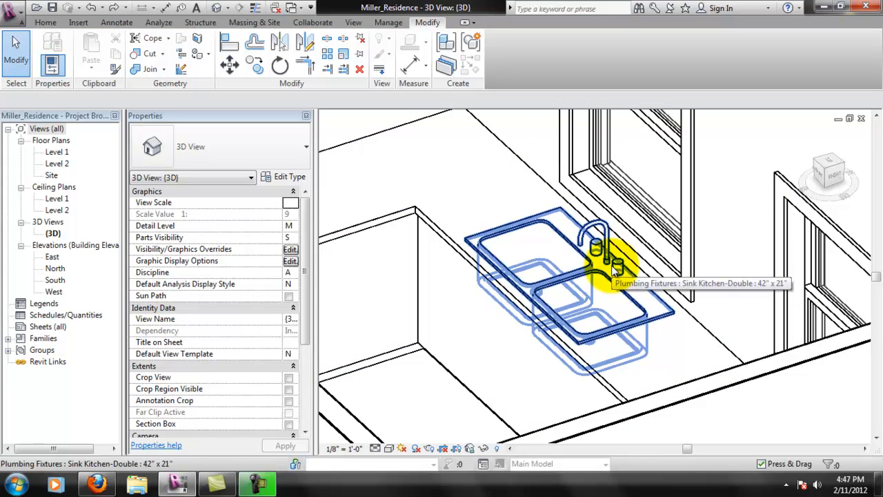
Examine how the double sink and its bowls sit in the countertop below the window
scroll(533, 287, down, 2)
scroll(584, 235, up, 1)
middle_drag(586, 235, 608, 263)
scroll(599, 282, up, 1)
middle_drag(565, 300, 593, 325)
key(alt)
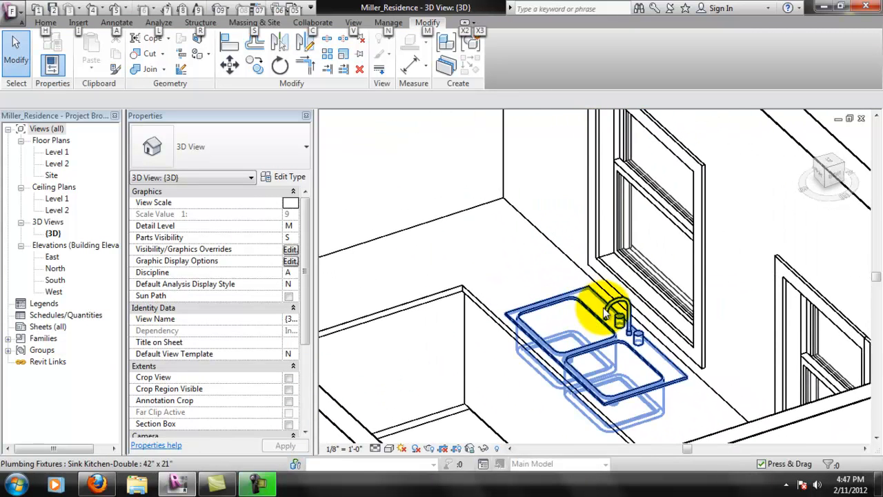
mouse_move(654, 322)
middle_down()
mouse_move(613, 291)
mouse_move(673, 321)
mouse_move(664, 308)
middle_up()
scroll(619, 302, up, 1)
middle_drag(578, 291, 601, 272)
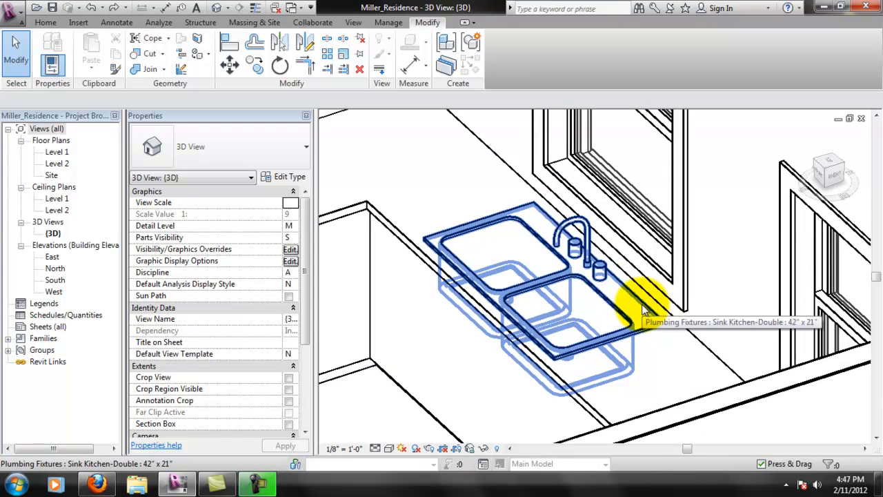
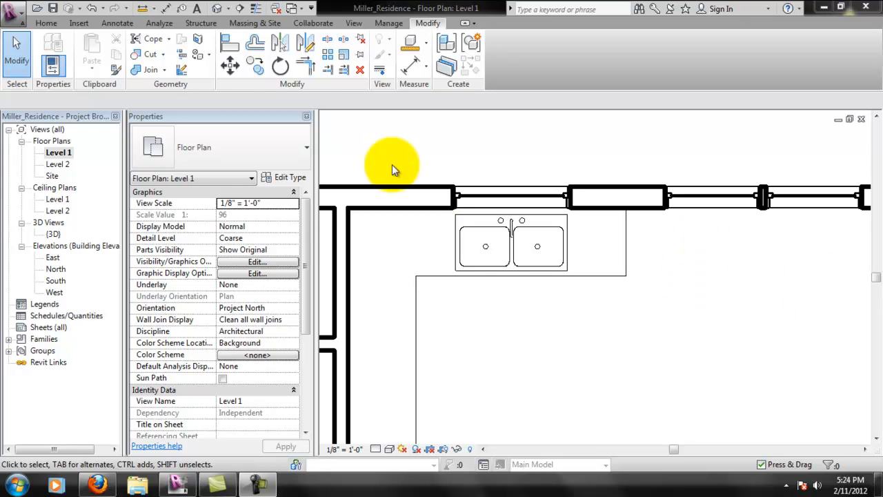
Switch from the Level 1 floor plan to the {3D} view and frame the sink with the surrounding countertop
double_click(52, 234)
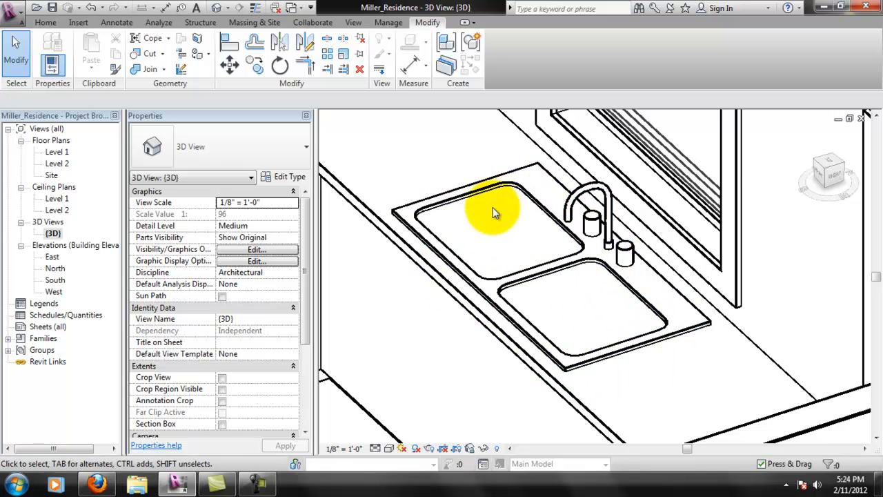
scroll(501, 214, down, 4)
middle_drag(523, 232, 536, 219)
scroll(531, 252, up, 2)
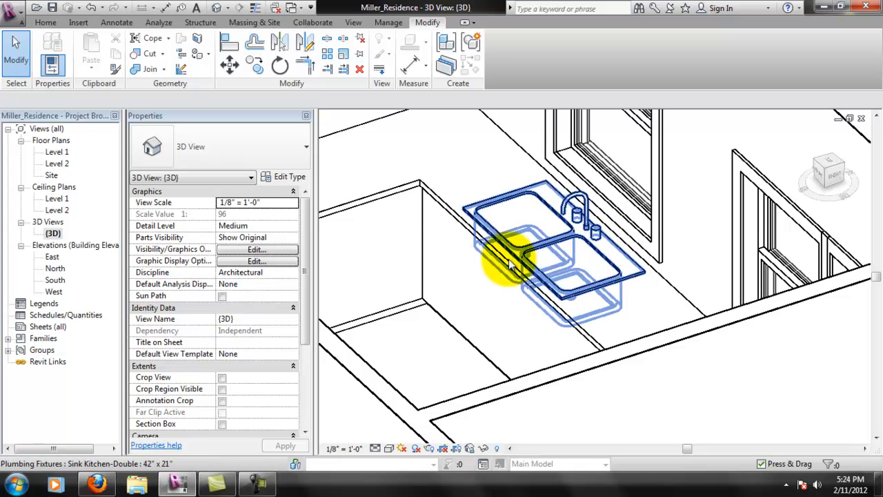
Open the Level 1 floor plan and start editing the kitchen counter under the double sink in place
middle_drag(532, 217, 517, 256)
scroll(506, 248, down, 1)
scroll(505, 253, down, 1)
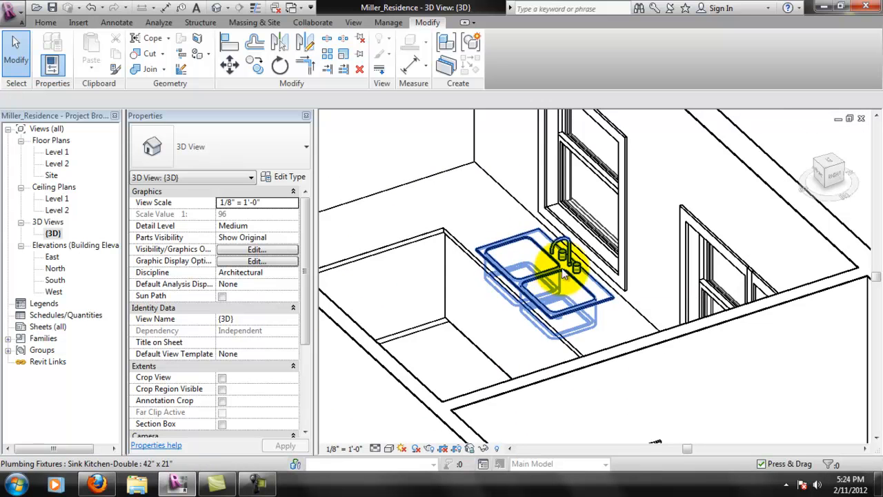
scroll(533, 262, up, 2)
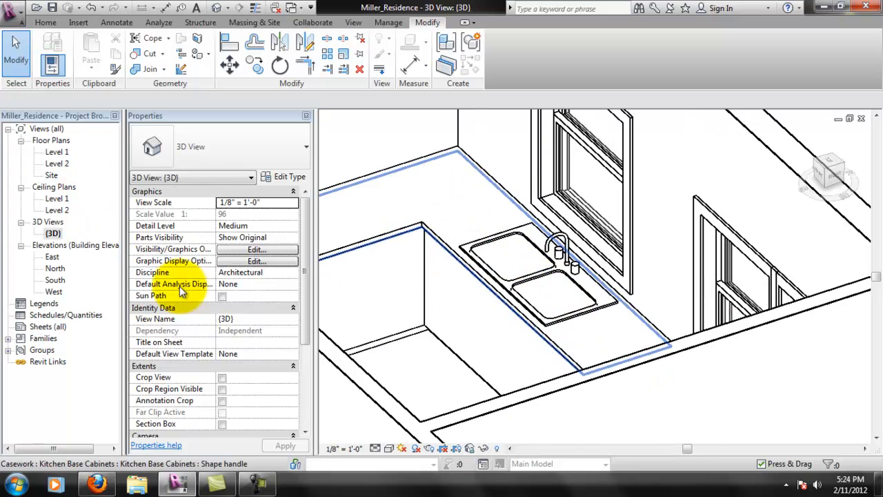
double_click(57, 152)
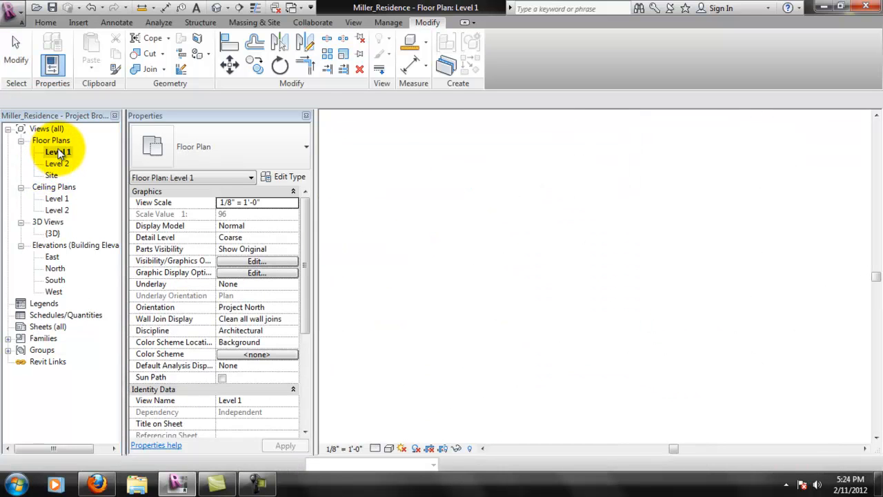
scroll(532, 253, up, 3)
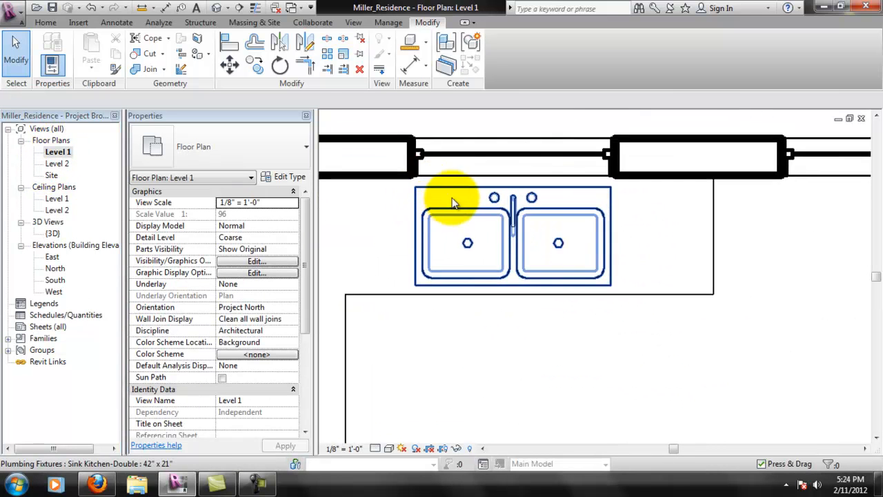
scroll(545, 251, up, 1)
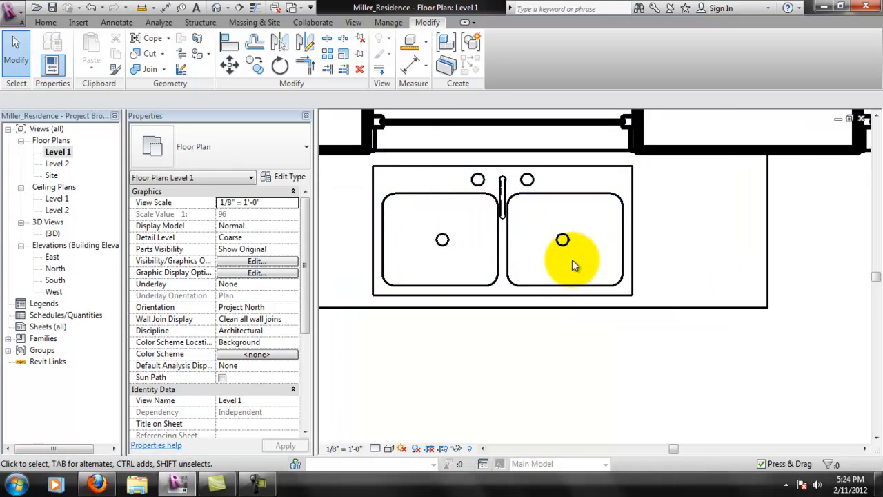
click(672, 312)
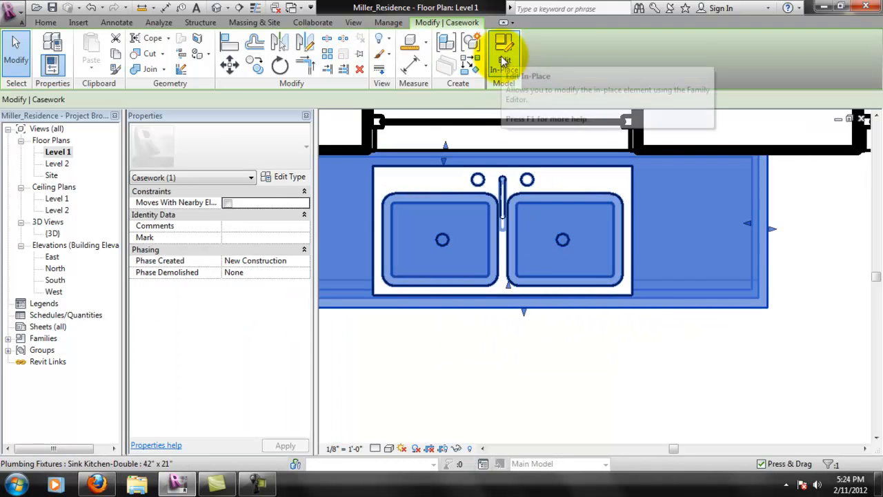
click(503, 61)
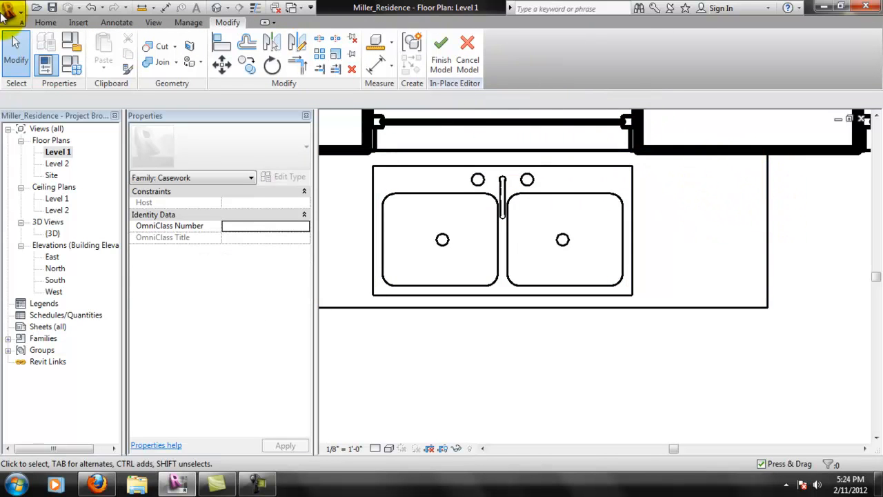
Start a void extrusion and sketch a rectangle about 3' 4" wide just inside the sink's outer edge
click(44, 22)
click(247, 63)
click(286, 142)
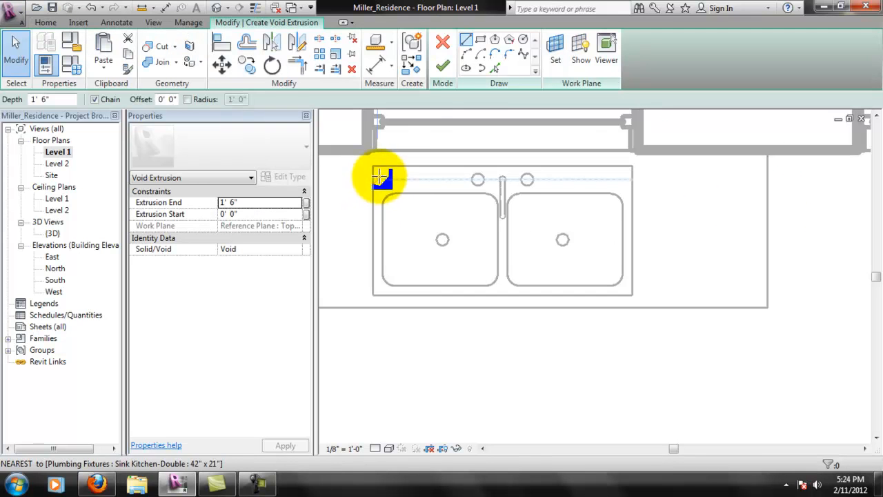
click(481, 41)
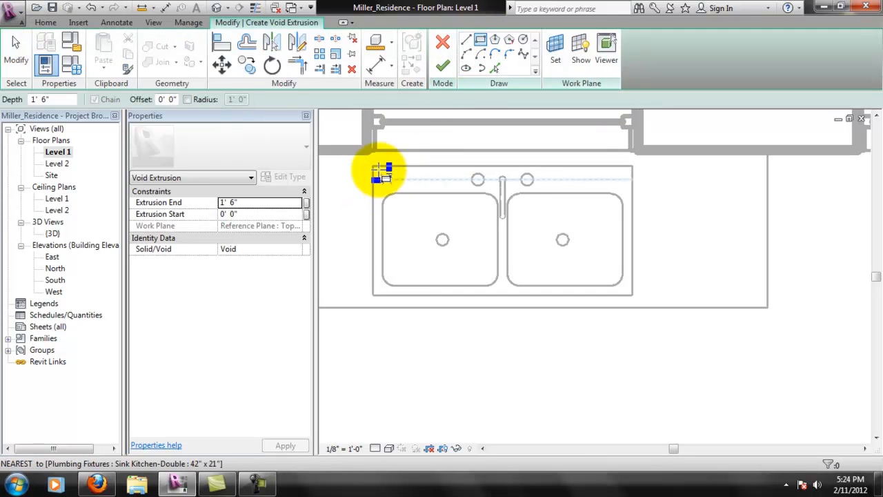
click(378, 176)
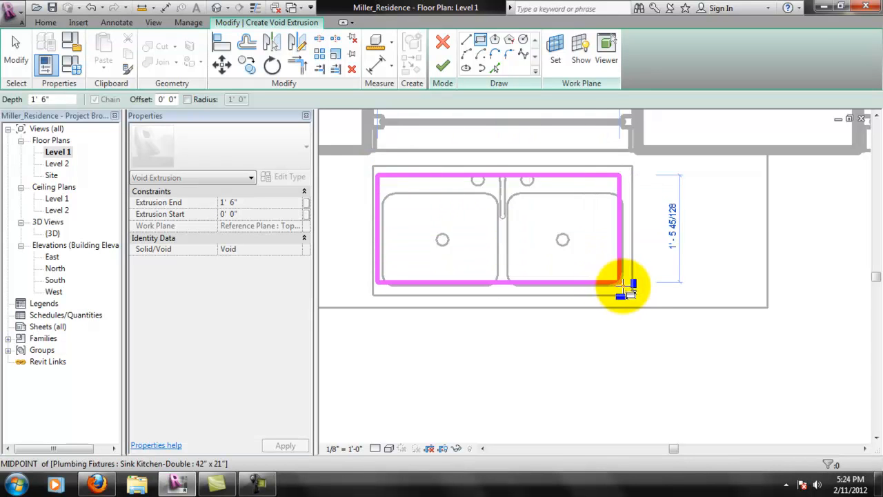
scroll(627, 291, up, 2)
scroll(629, 291, up, 2)
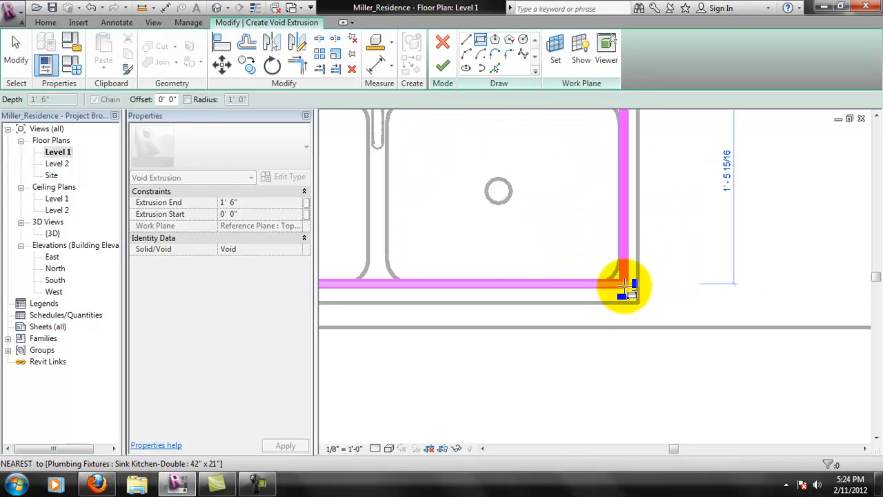
click(628, 293)
scroll(631, 290, down, 4)
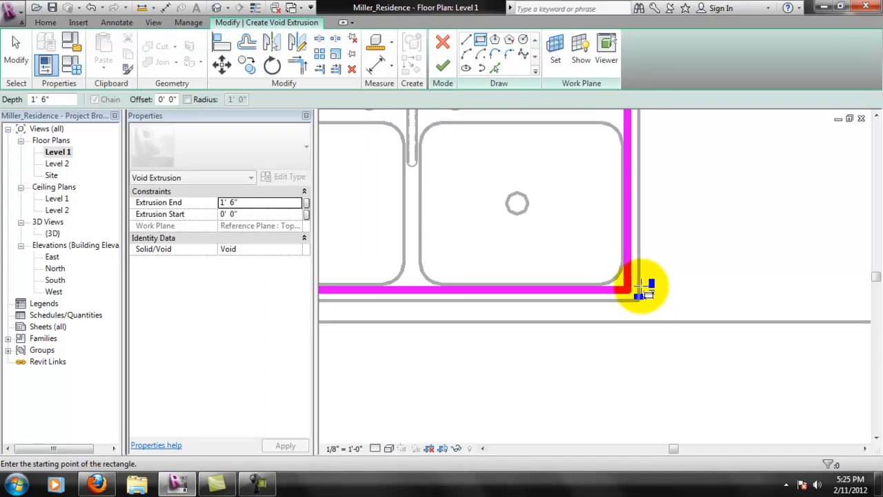
scroll(641, 227, down, 1)
scroll(591, 211, up, 3)
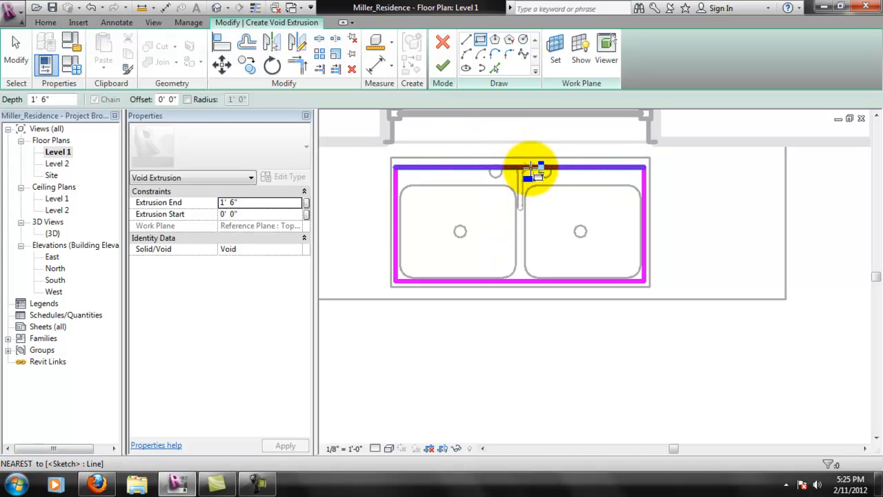
Move the void rectangle's edge behind the basins toward them, making it about 1' 5" deep, and finish the sketch
key(Escape)
drag(540, 174, 528, 180)
drag(528, 182, 528, 181)
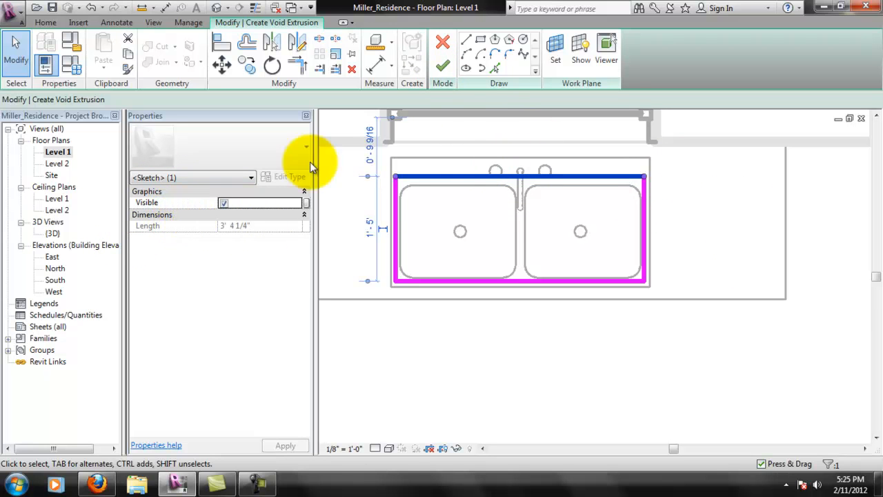
click(441, 67)
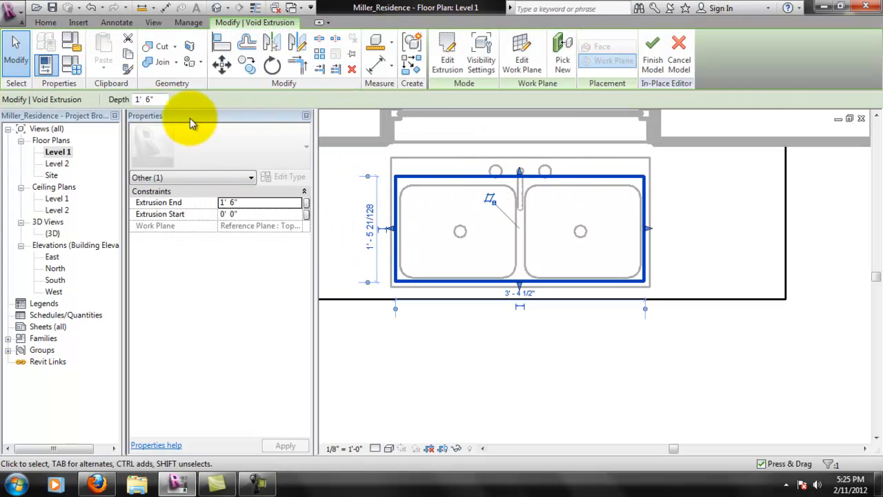
Set the void extrusion's depth to 1.5" and finish the in-place counter model
drag(162, 100, 68, 88)
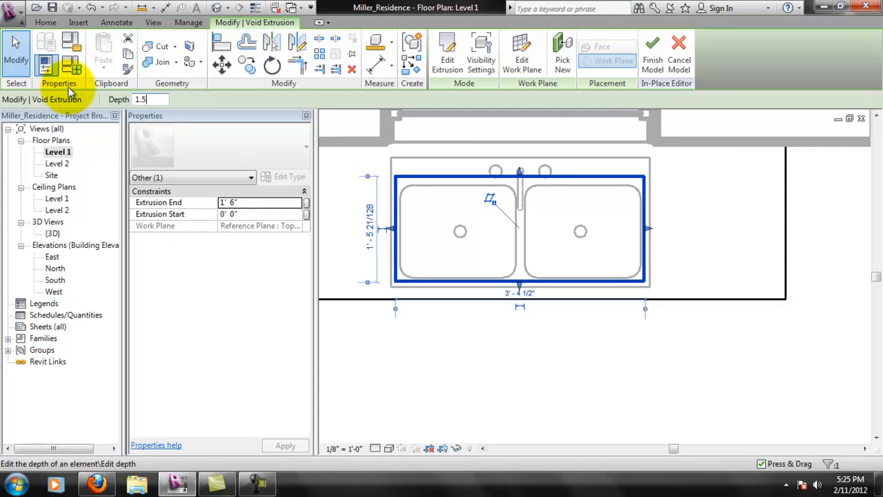
key(Return)
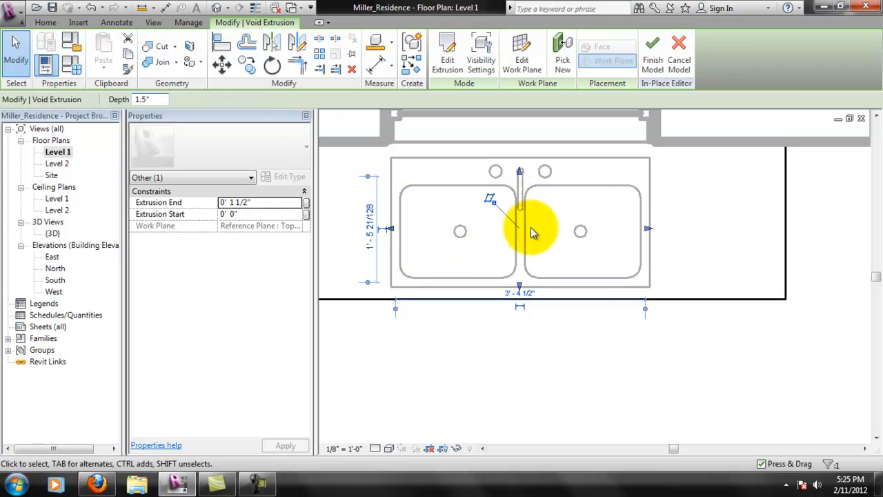
click(650, 60)
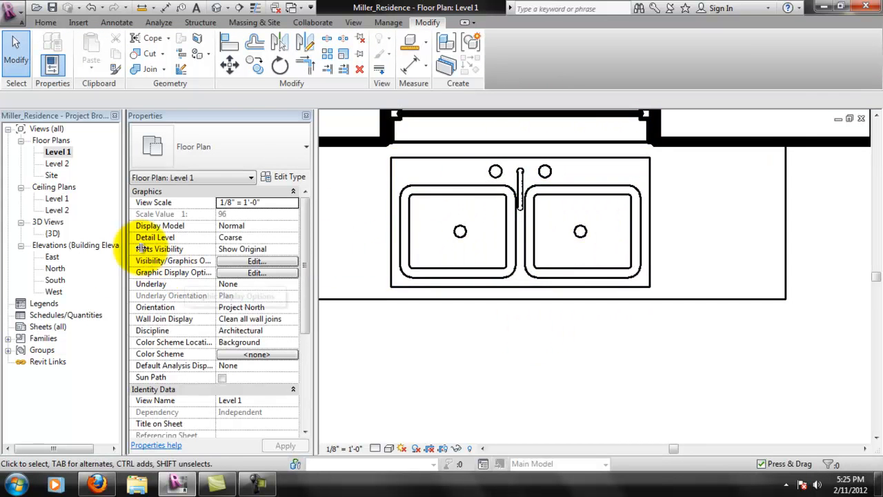
Open the {3D} view and examine the counter cutout beneath the sink basins
double_click(53, 237)
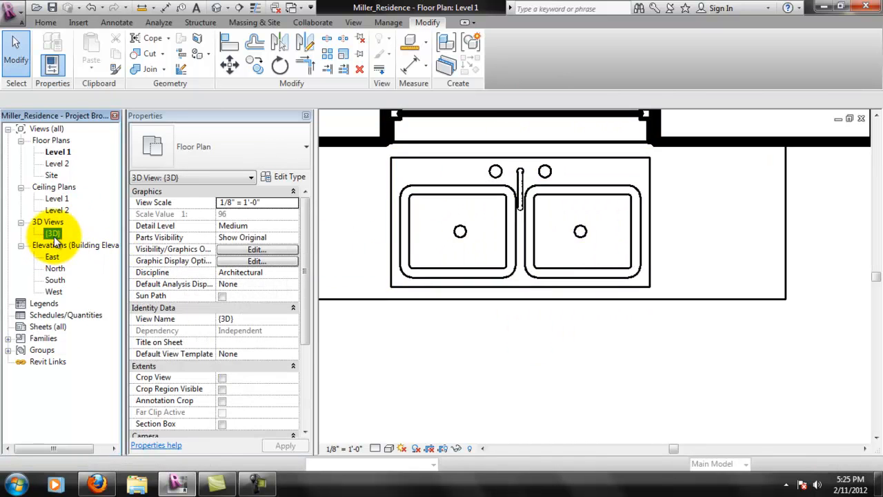
scroll(572, 227, up, 3)
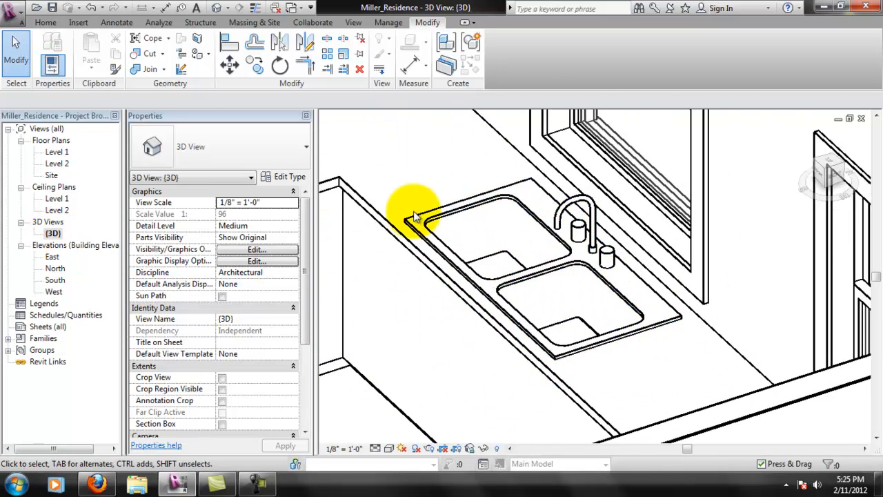
middle_drag(441, 356, 471, 366)
scroll(471, 366, down, 4)
scroll(471, 366, up, 3)
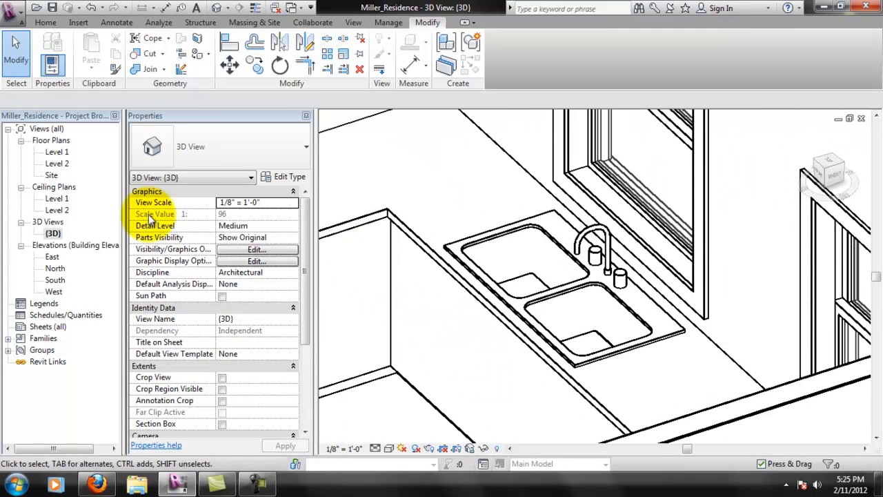
Return to the Level 1 floor plan and open the double kitchen sink's family for editing
double_click(58, 151)
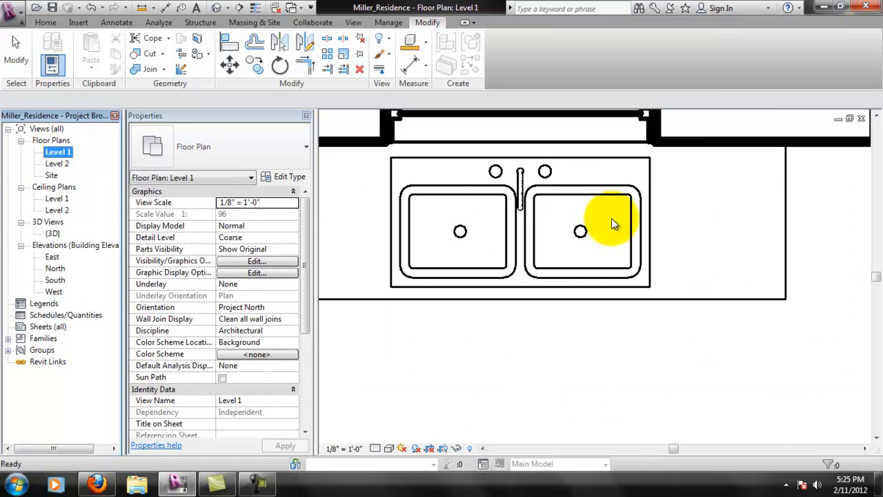
scroll(565, 153, up, 2)
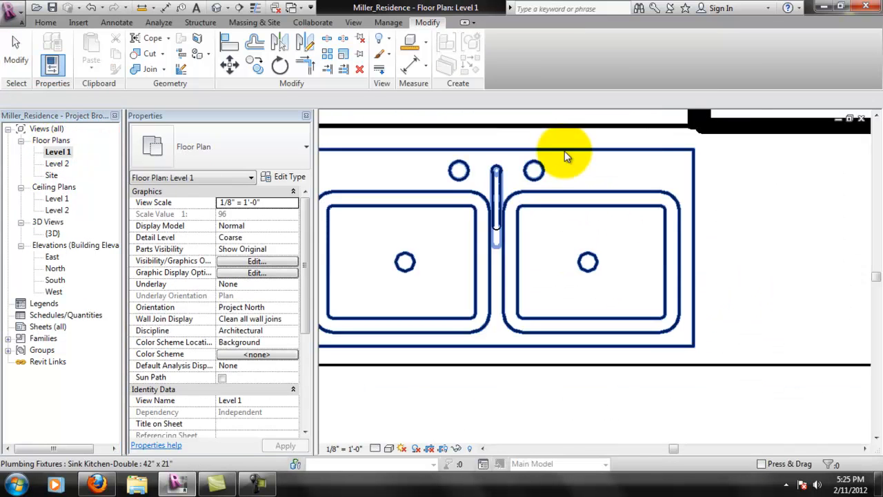
click(550, 198)
middle_drag(536, 253, 566, 257)
scroll(487, 283, down, 1)
click(510, 386)
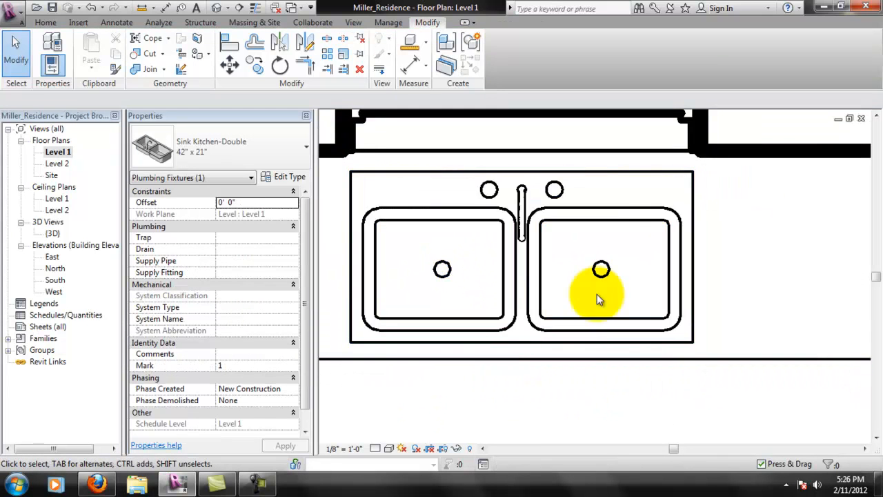
click(621, 215)
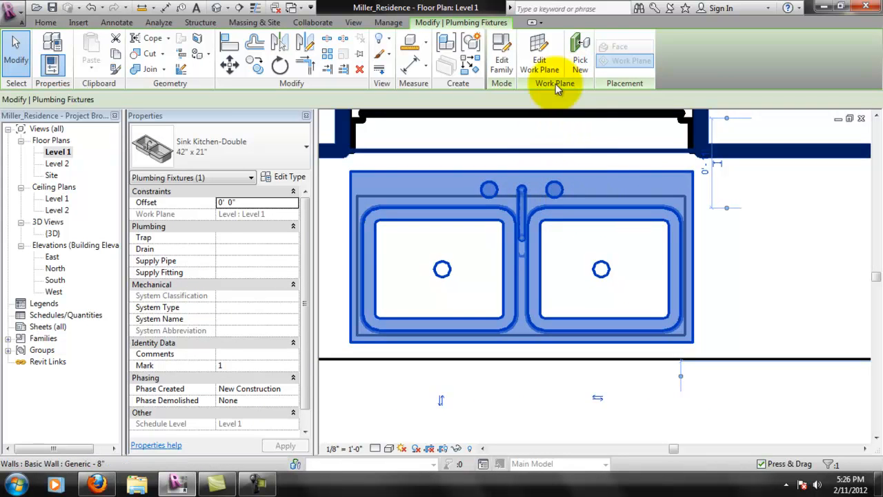
click(502, 57)
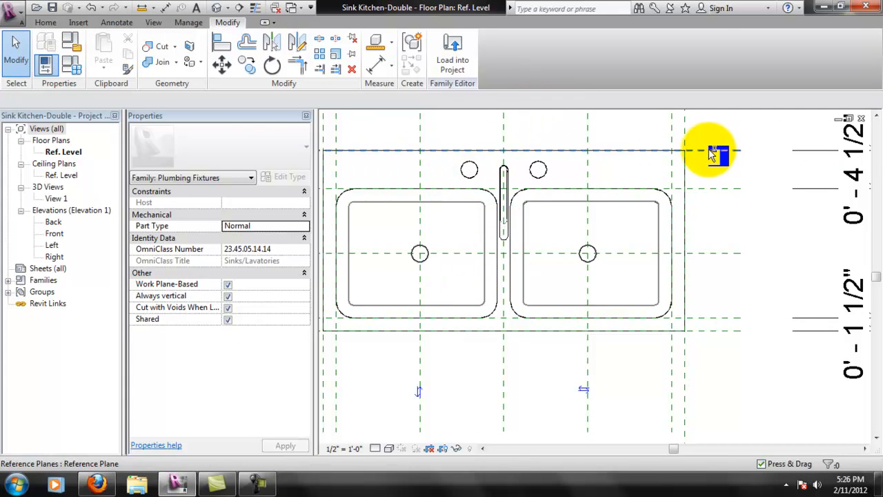
Compare the sink in the project's Level 1 and {3D} views, then return to the sink family's Ref. Level plan
key(ctrl+Tab)
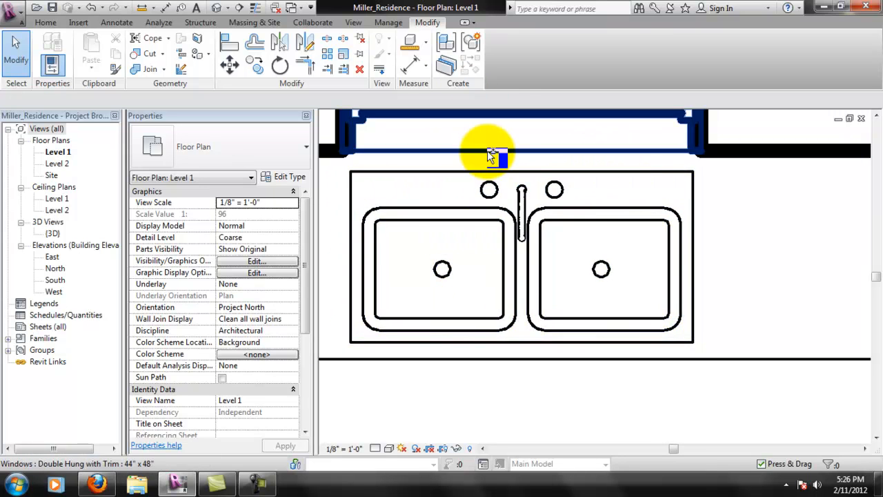
key(ctrl+Tab)
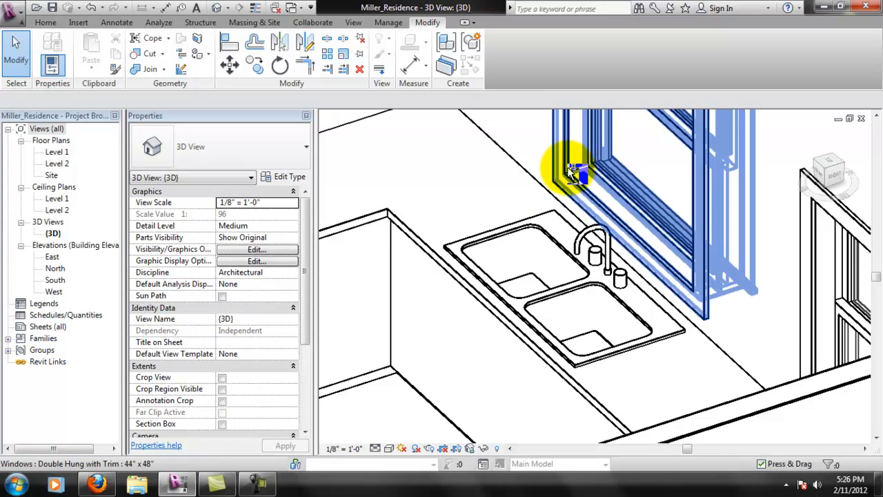
key(ctrl+Tab)
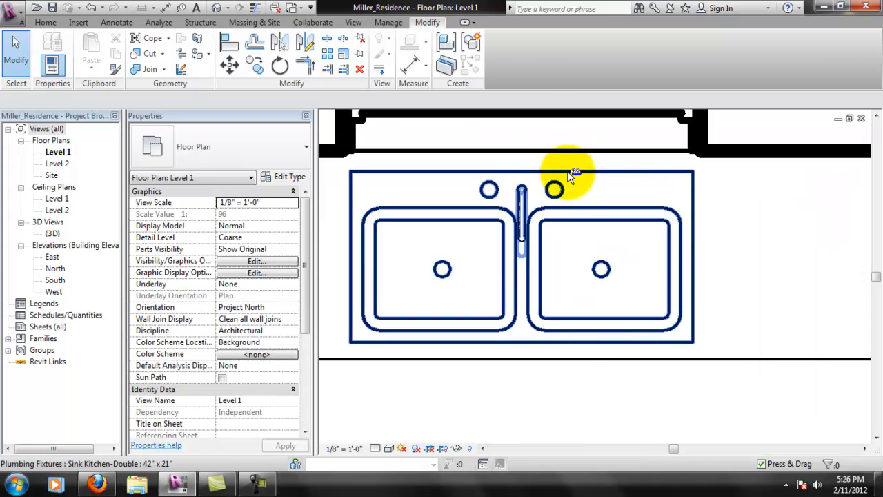
double_click(570, 176)
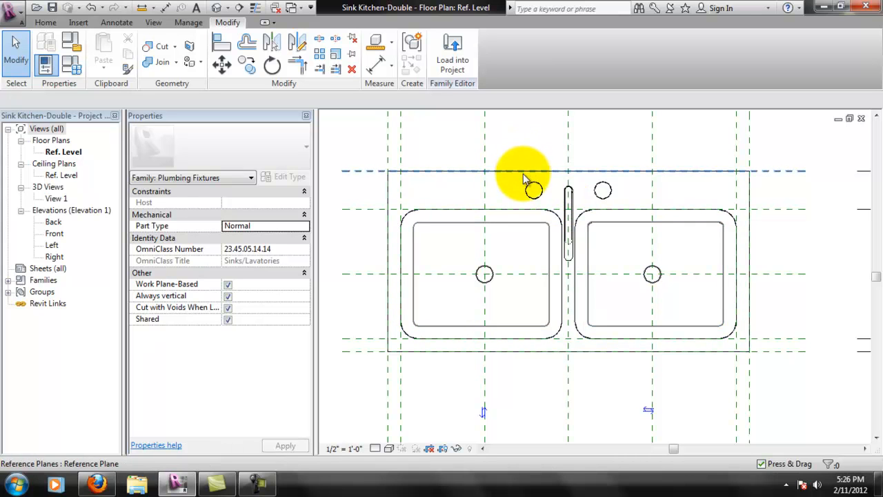
Inspect the view visibility settings of the round handle extrusion beside the faucet, leaving them unchanged
scroll(539, 197, up, 5)
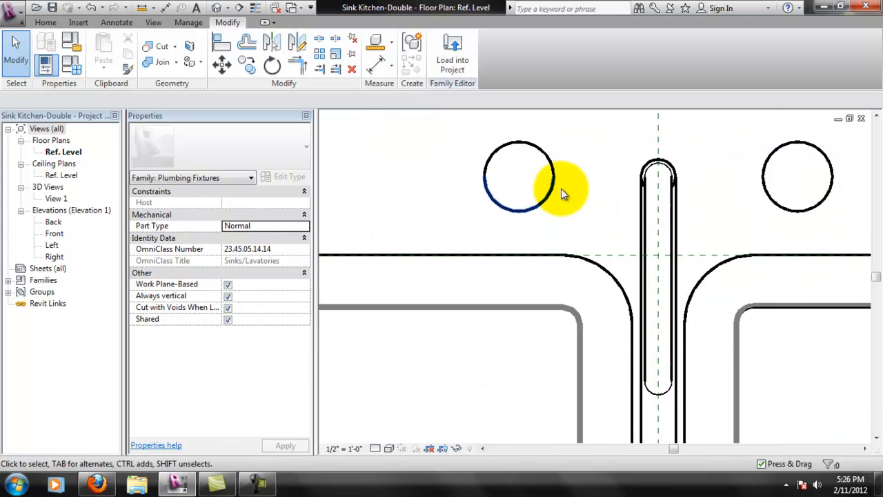
click(538, 153)
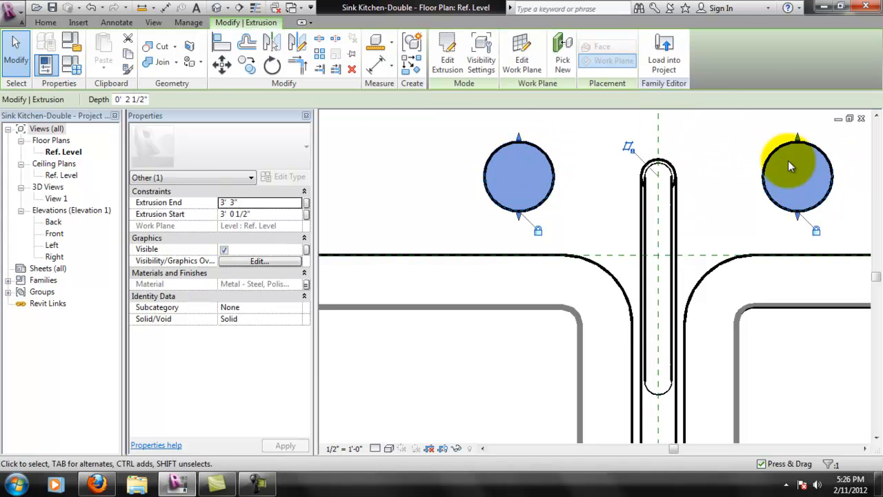
click(482, 60)
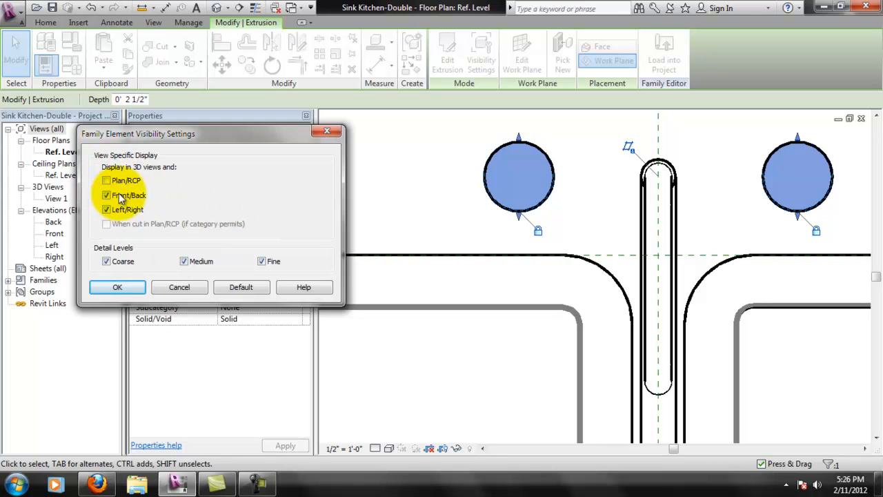
click(178, 287)
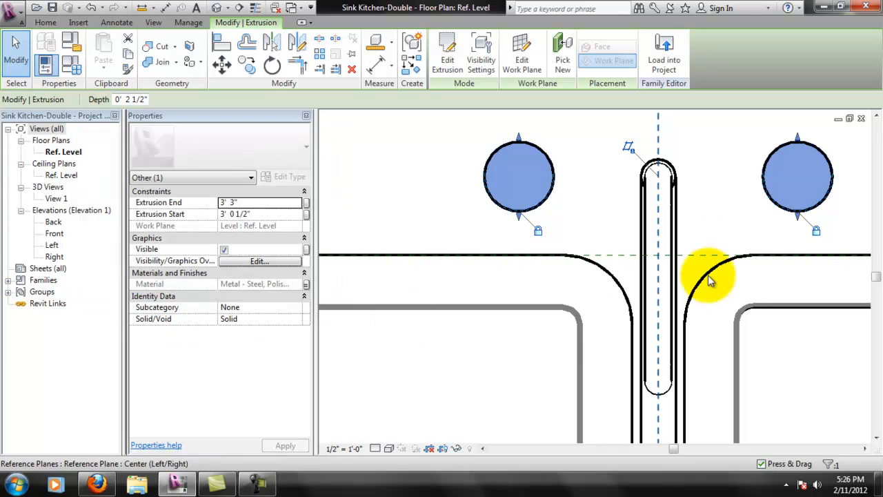
Inspect the view visibility settings of the faucet spout's joined solid geometry, leaving them unchanged, and clear the selection
click(676, 239)
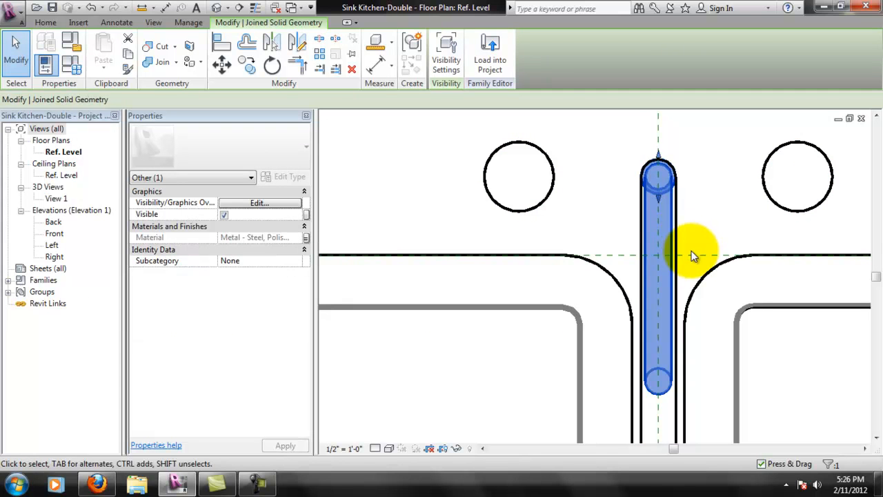
click(462, 52)
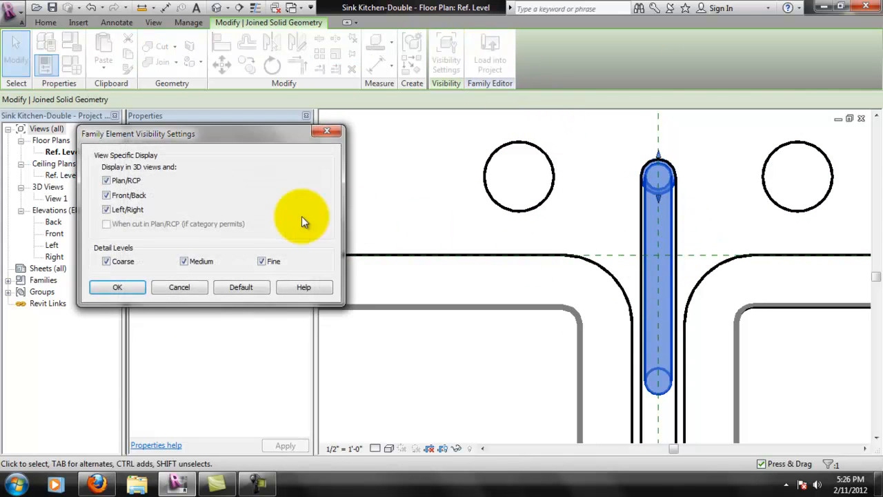
click(179, 287)
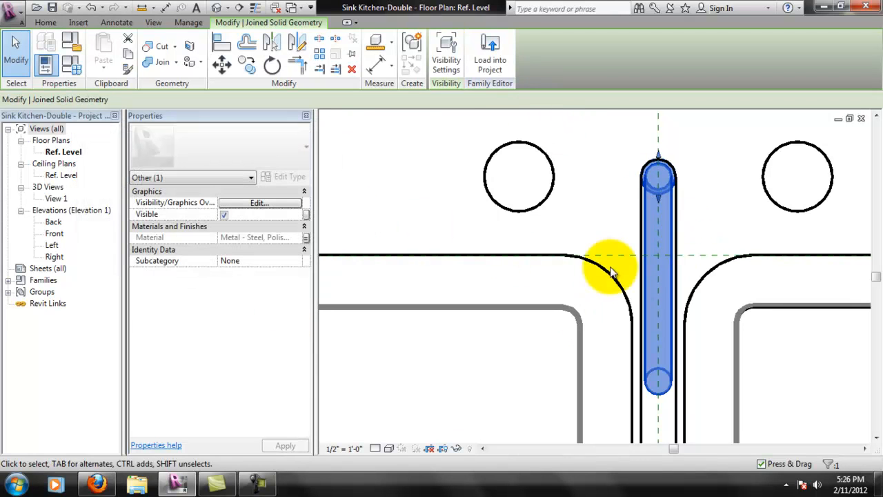
scroll(612, 267, down, 5)
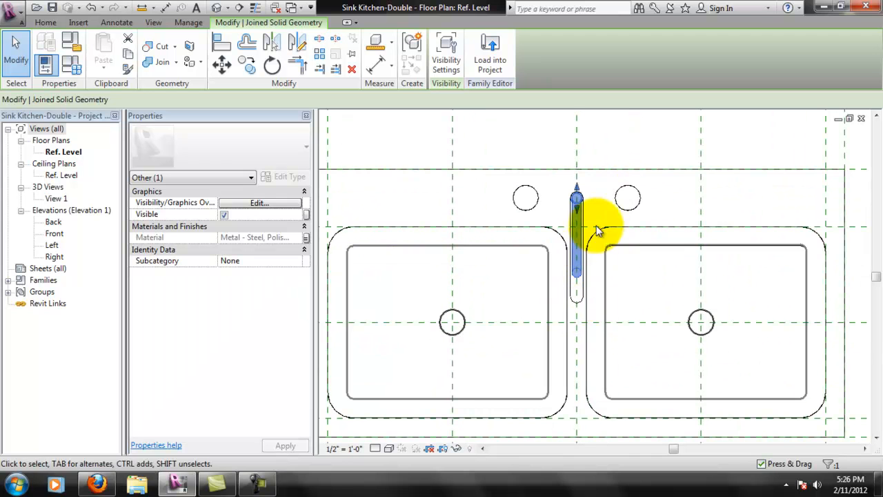
middle_drag(608, 220, 552, 207)
middle_drag(680, 221, 642, 215)
scroll(674, 194, down, 2)
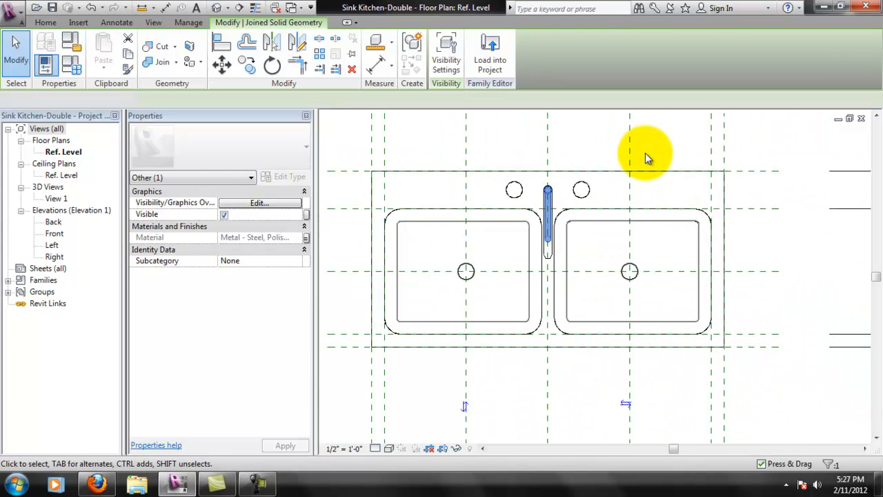
click(645, 153)
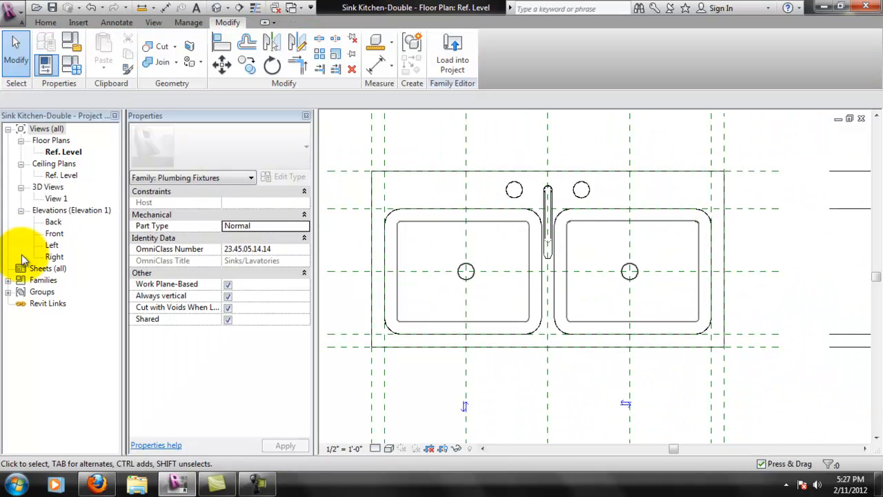
Open the Right elevation and check the name of the reference plane along the underside of the sink rim
double_click(53, 255)
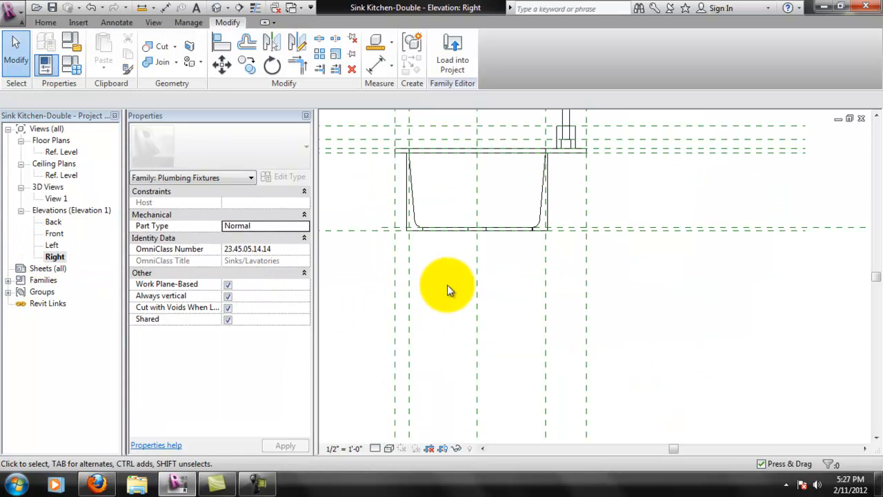
scroll(633, 198, up, 4)
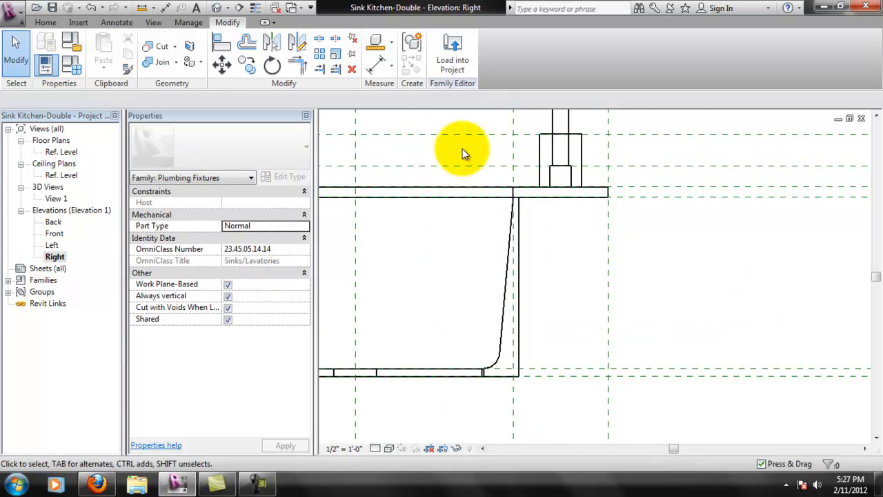
click(670, 197)
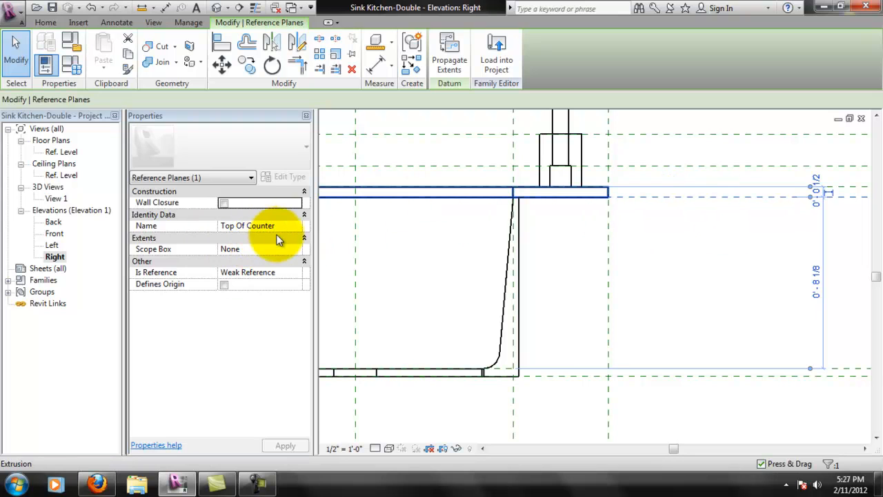
click(691, 255)
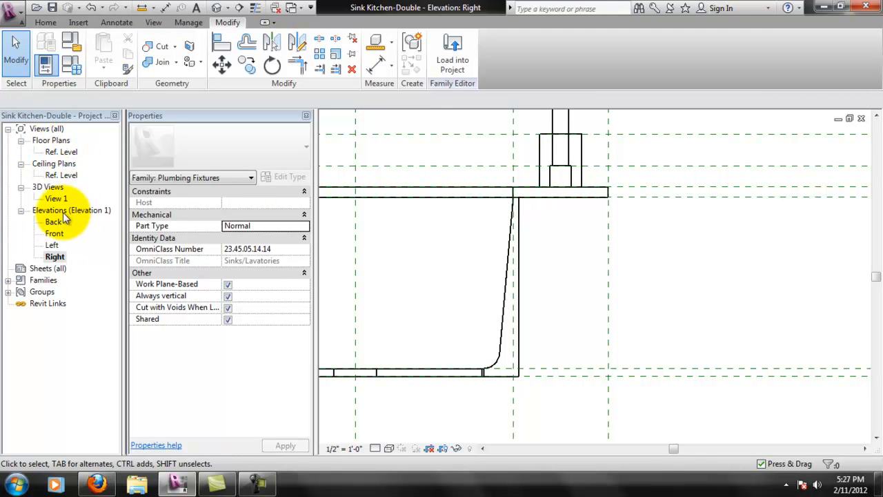
Return to the Ref. Level floor plan and start a masking region
double_click(60, 152)
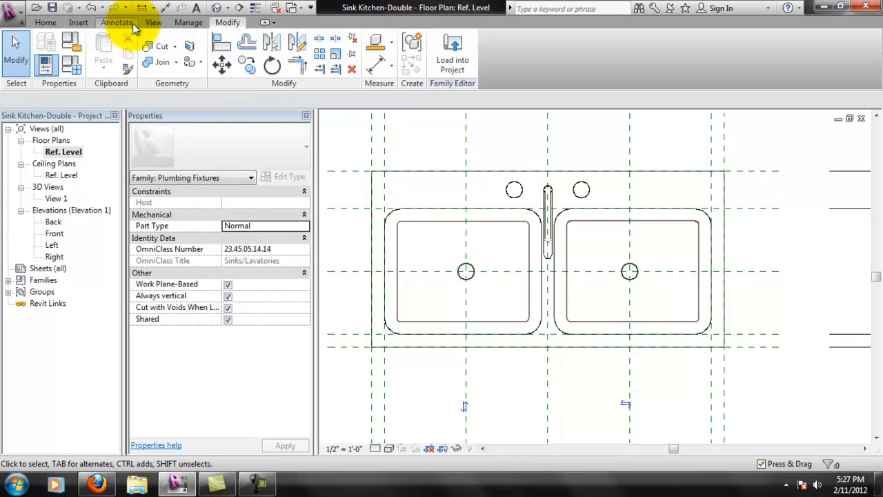
click(49, 22)
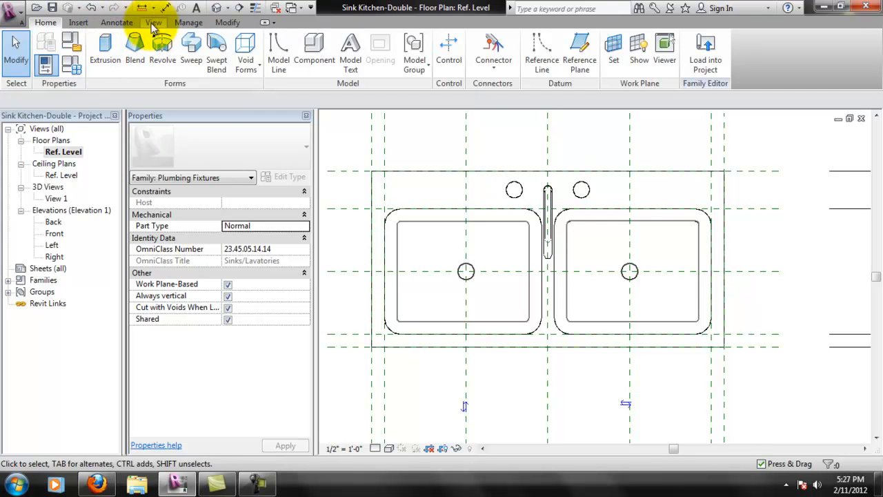
click(130, 24)
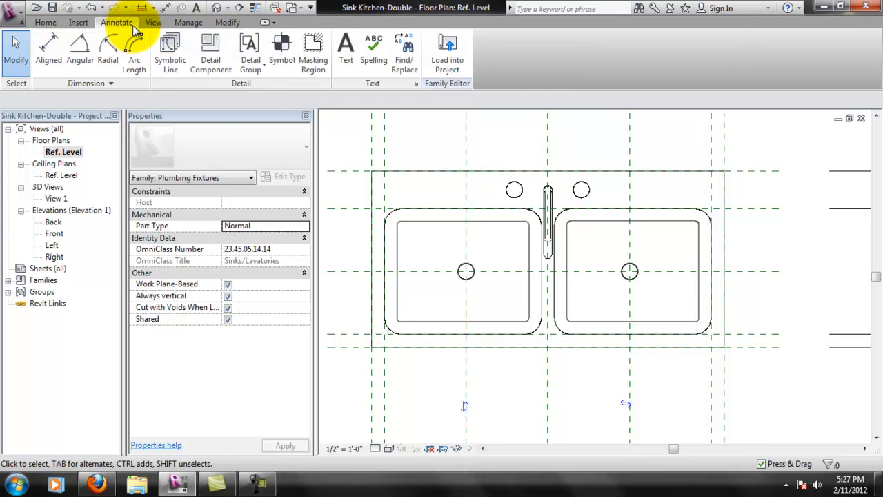
click(312, 46)
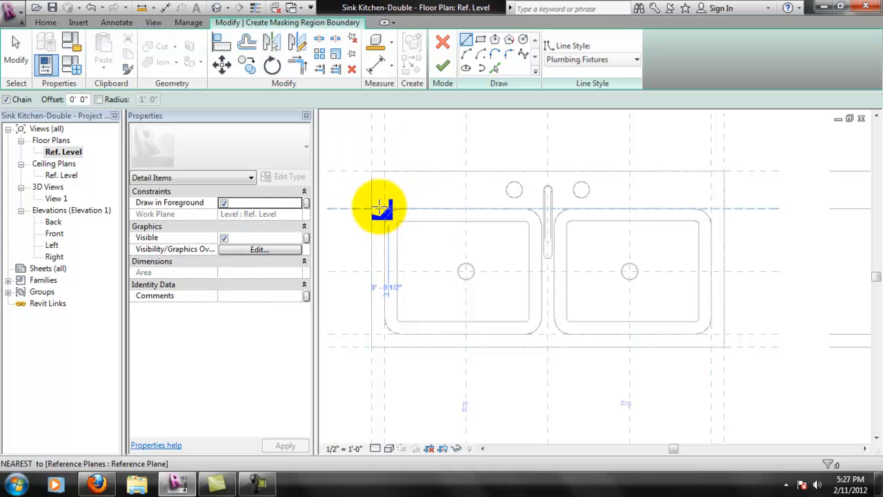
click(378, 181)
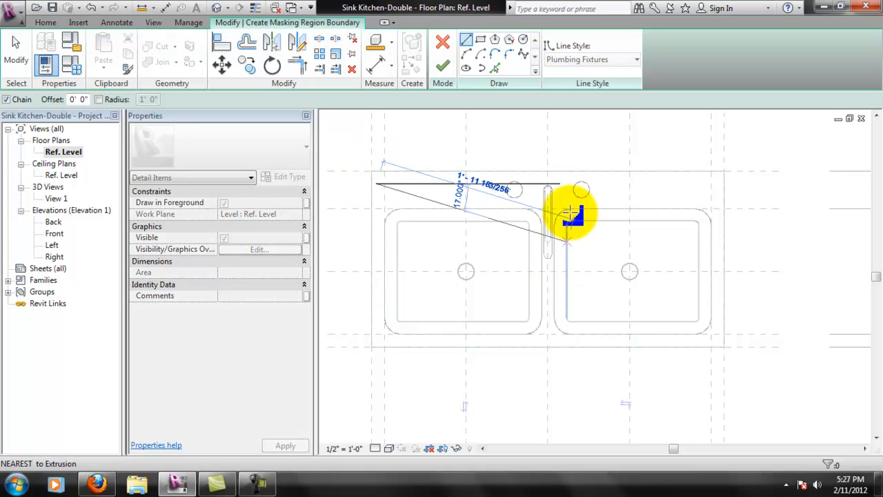
key(Escape)
key(Escape)
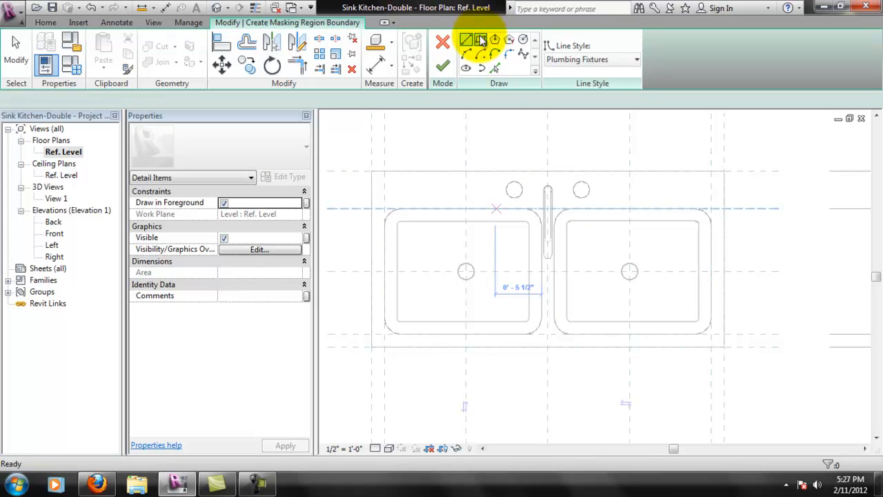
Sketch a rectangular masking region boundary about 3' 4 1/2" wide just inside the sink's outer rim and finish it
click(481, 40)
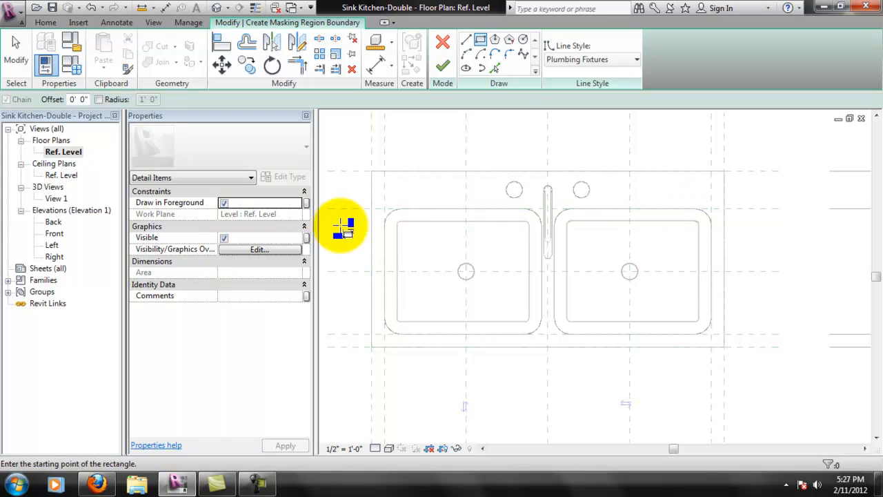
click(380, 180)
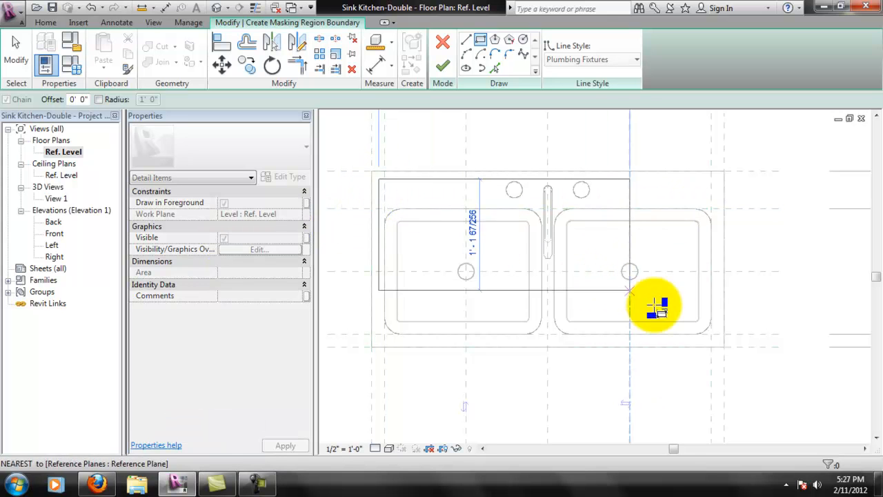
click(719, 340)
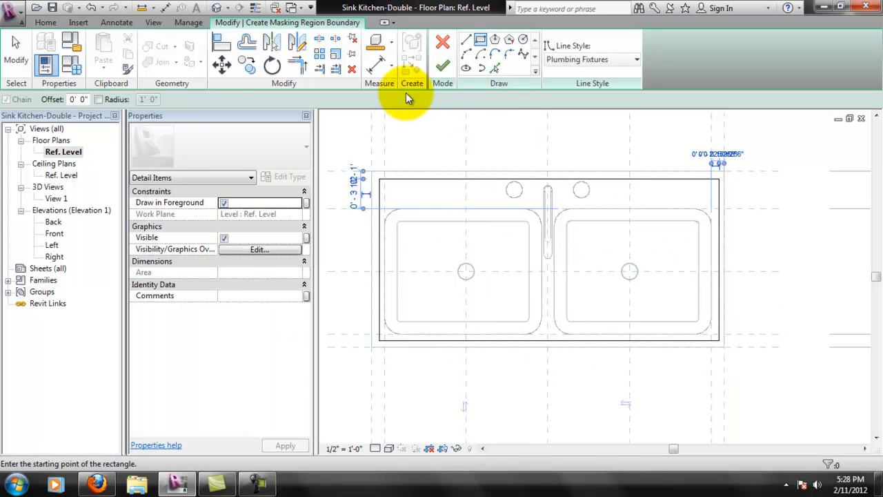
click(449, 67)
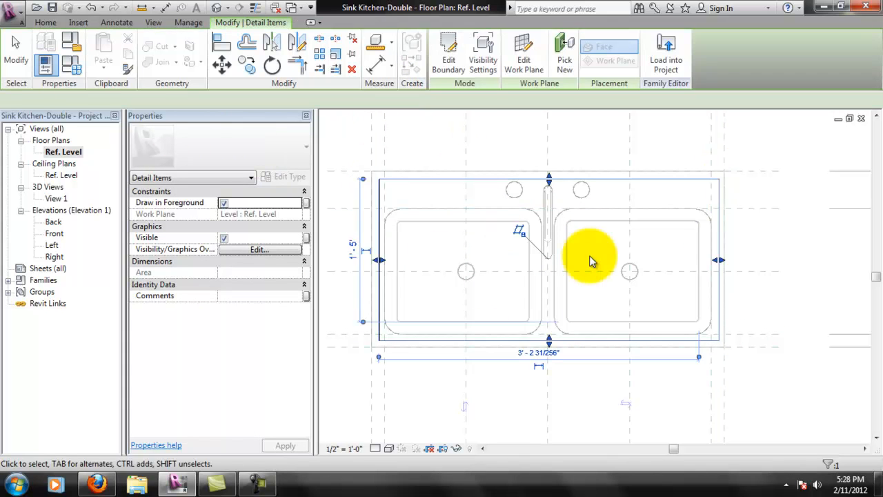
Set the masking region's work plane to Reference Plane : Top Of Counter
click(514, 215)
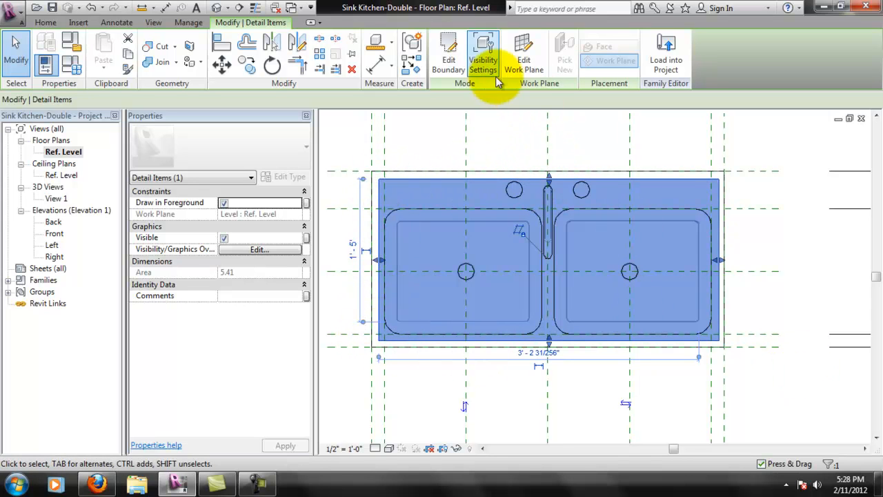
click(523, 59)
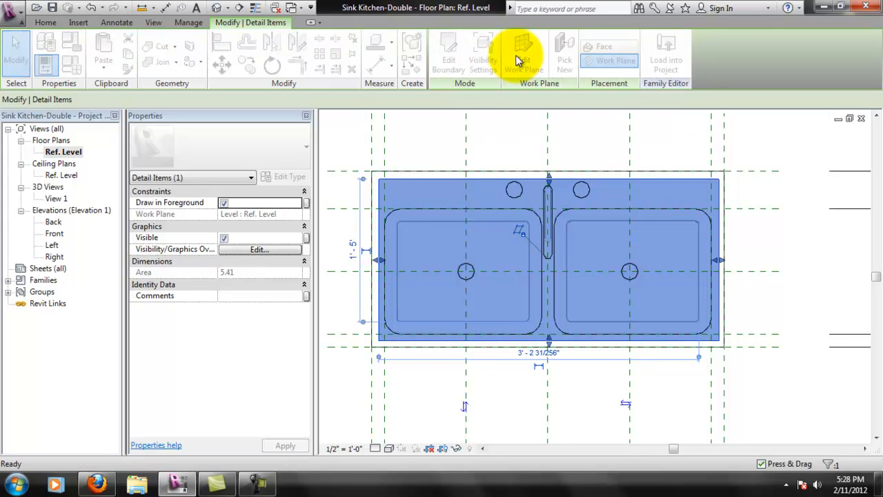
click(325, 243)
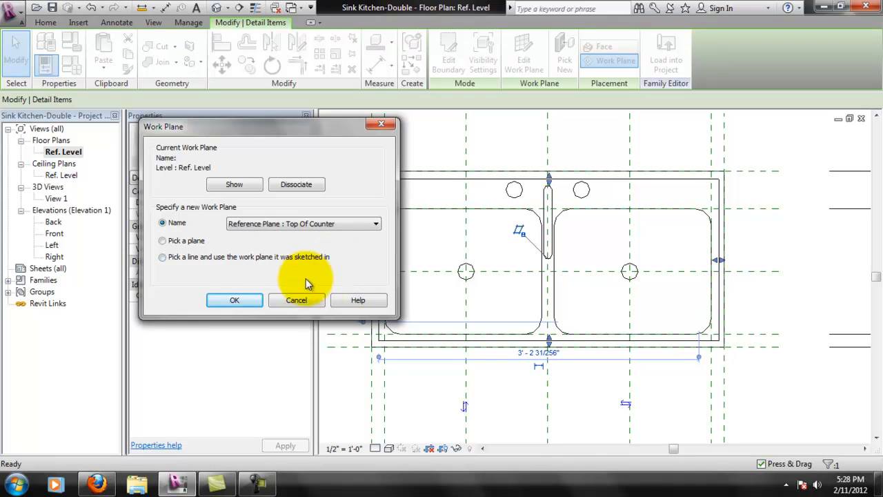
click(231, 300)
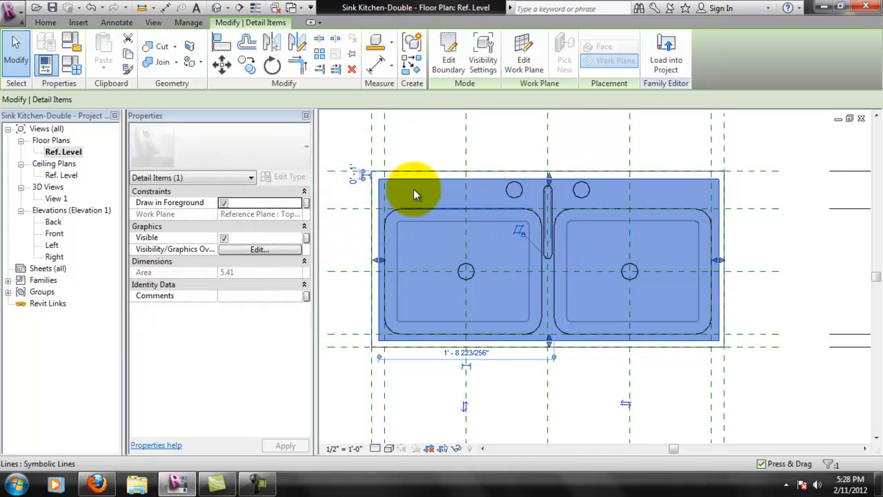
Edit the masking region's boundary, align its four sides to the sink's outer rim reference planes, and finish the sketch
click(442, 64)
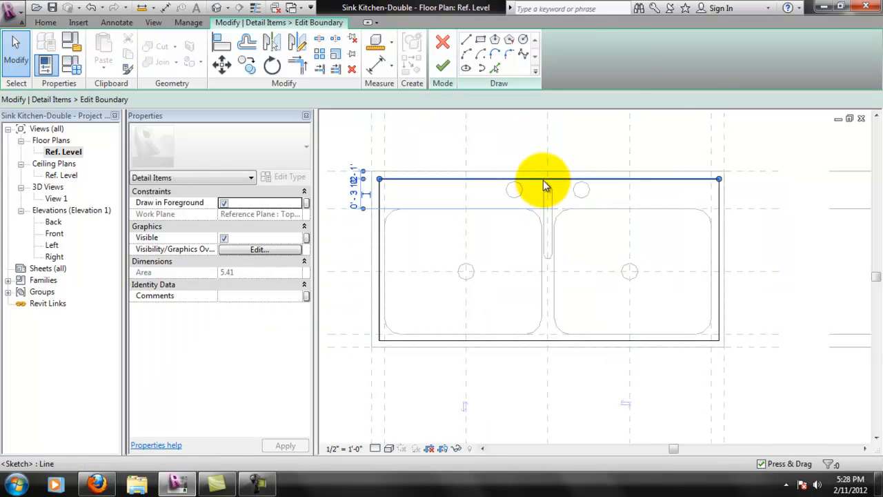
click(541, 180)
click(222, 44)
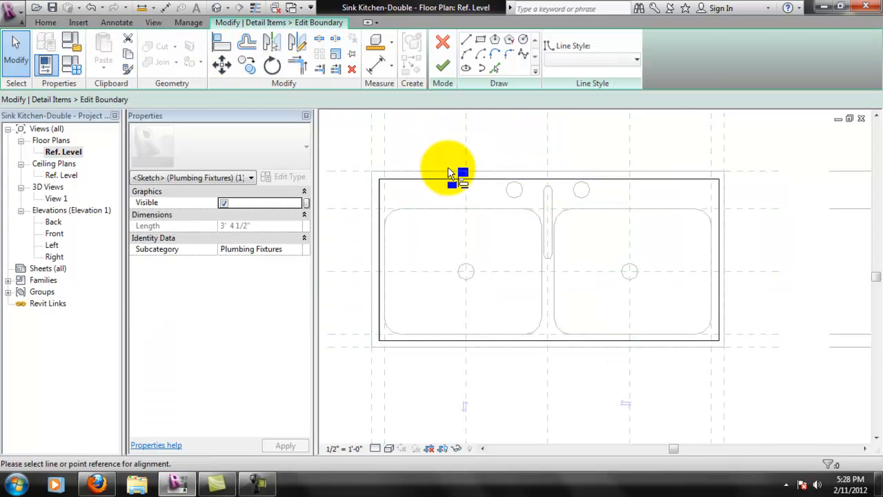
click(473, 186)
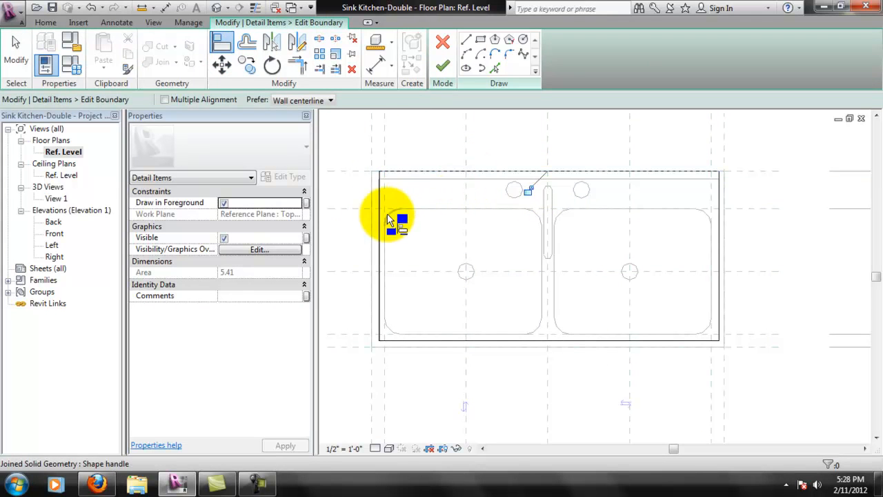
click(373, 223)
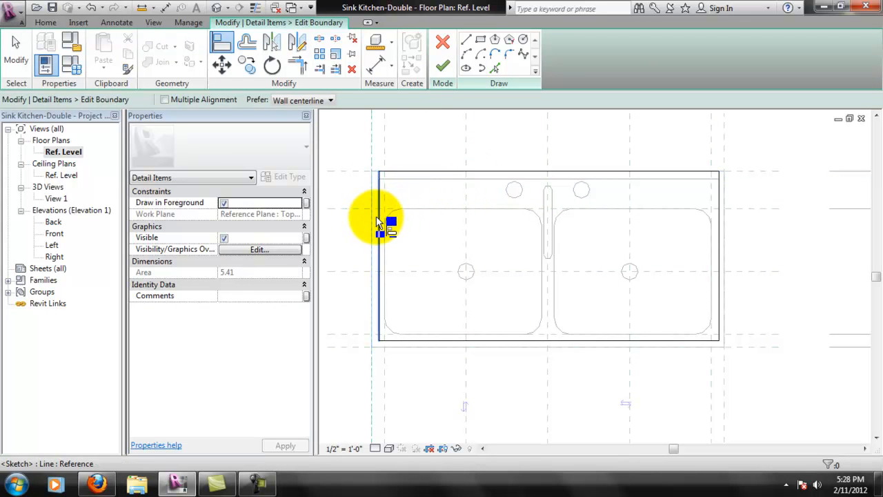
click(378, 222)
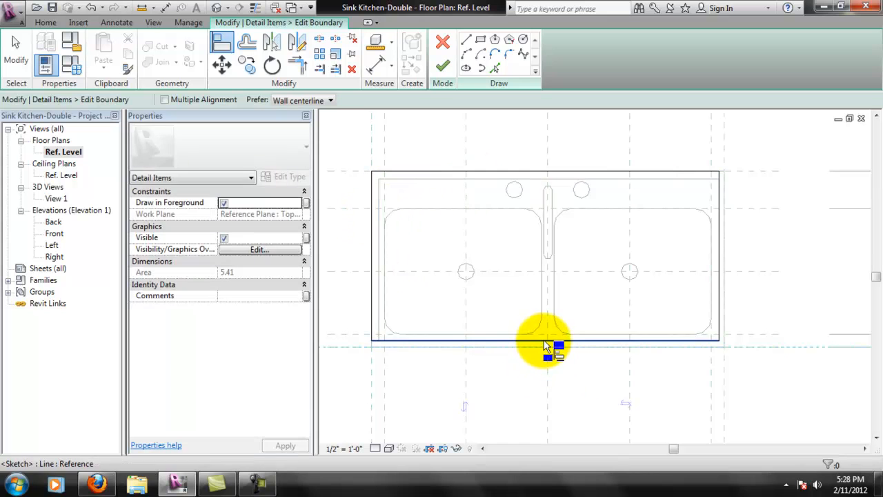
click(545, 350)
click(724, 298)
click(719, 299)
click(445, 69)
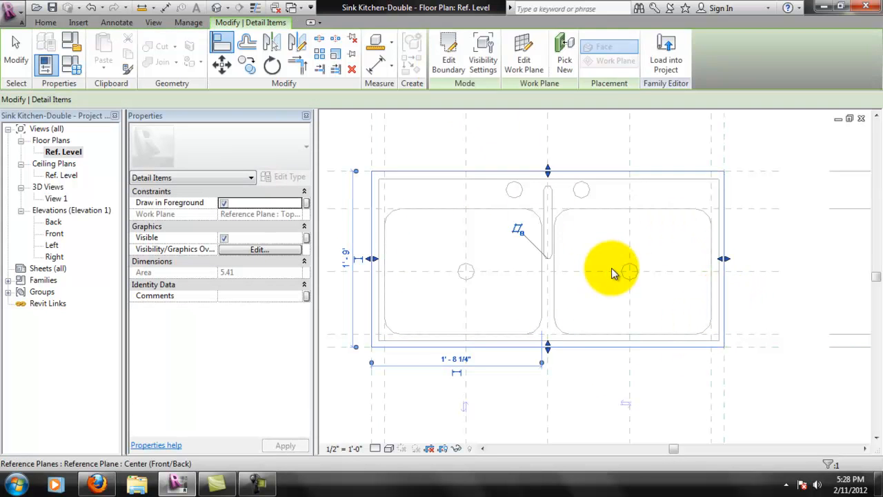
Load the edited sink family into the residence project, overwriting the existing version, and check the sink in plan
click(666, 69)
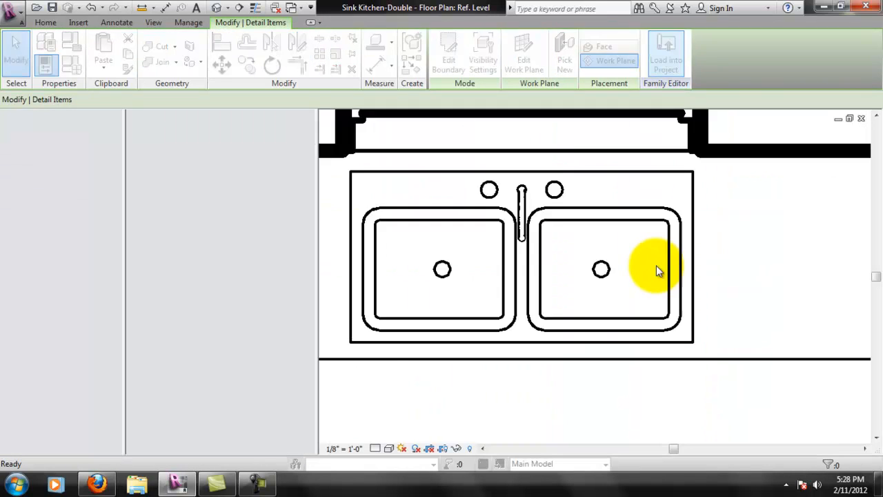
click(473, 211)
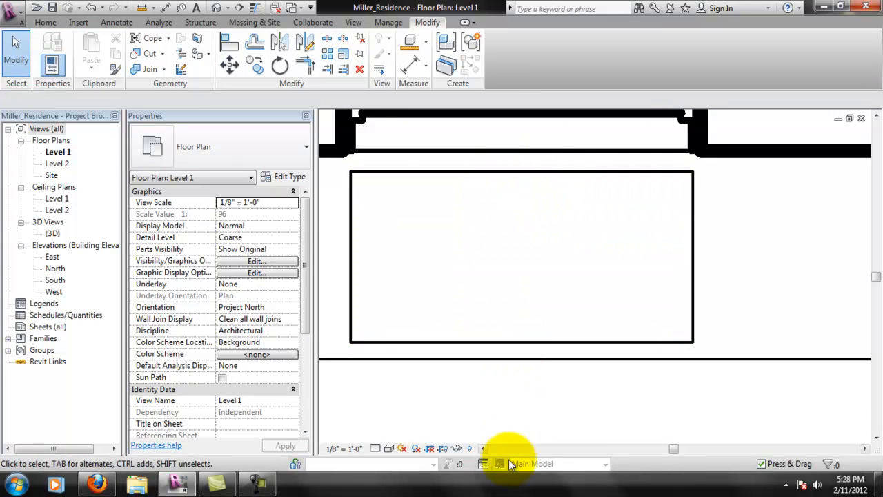
scroll(508, 432, down, 2)
scroll(523, 299, down, 1)
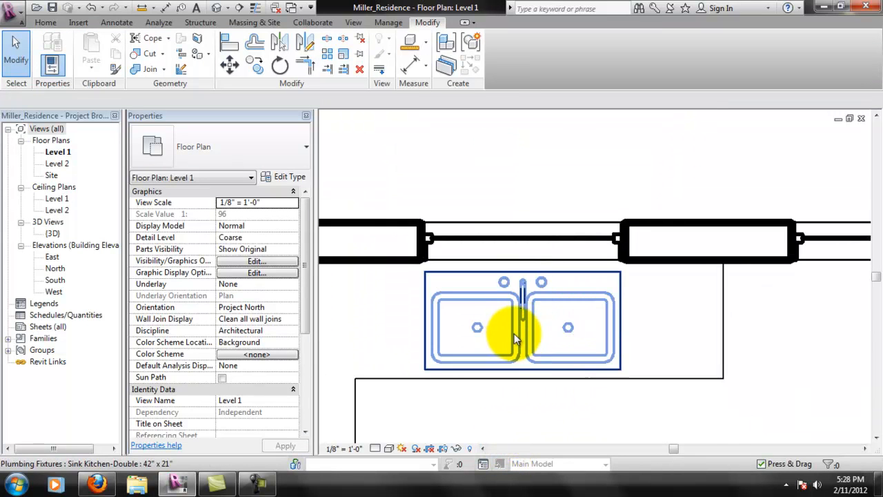
scroll(517, 332, up, 2)
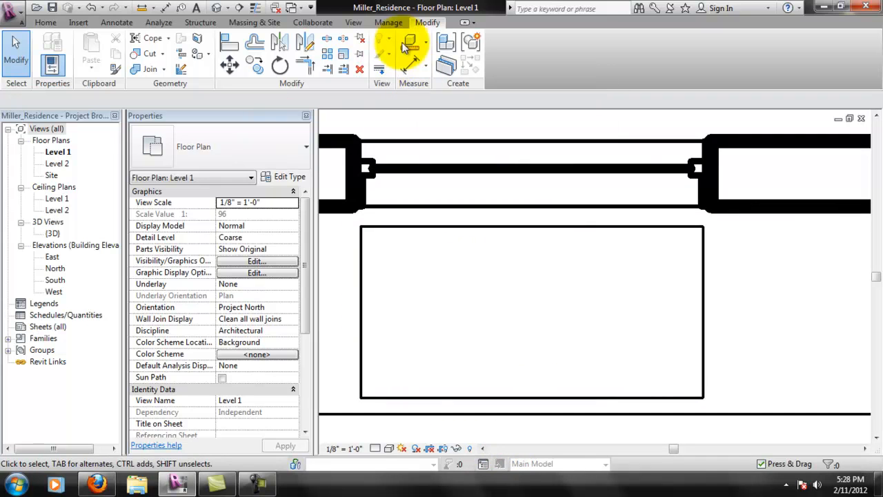
Edit the sink family to turn off Draw in Foreground for its masking region, and reload it into the project, overwriting the existing version
click(436, 262)
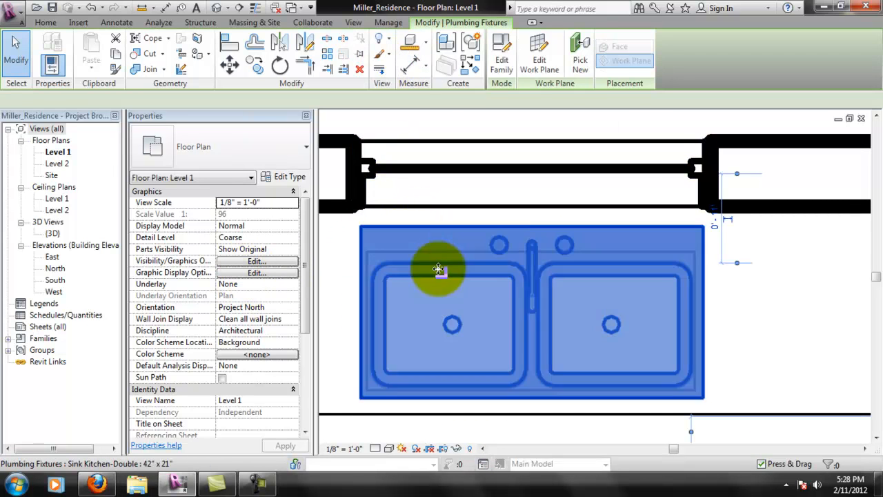
click(501, 66)
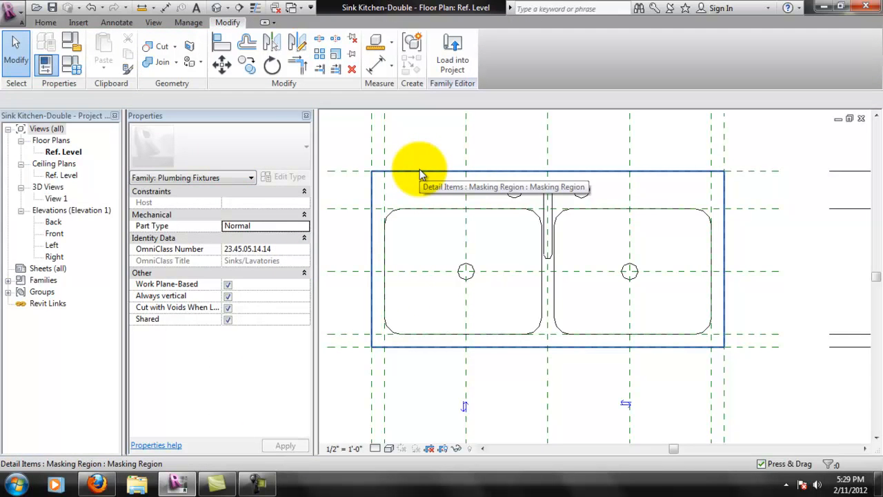
click(420, 169)
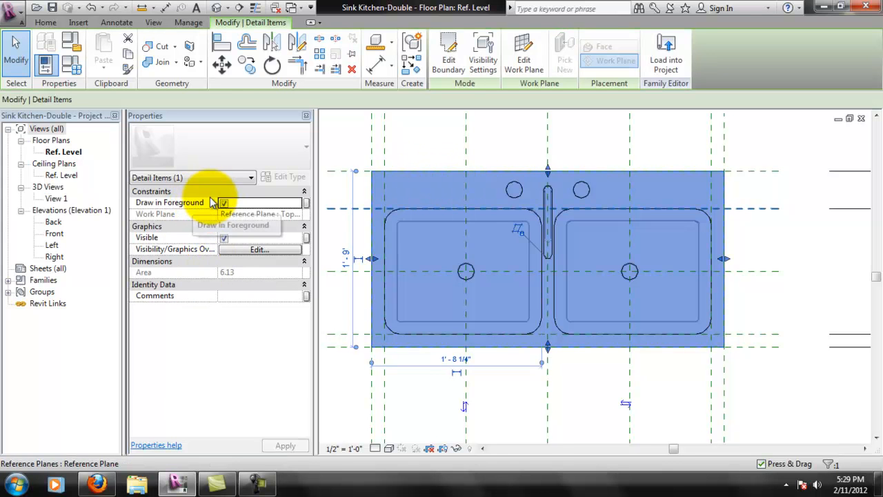
click(223, 238)
click(223, 203)
click(400, 147)
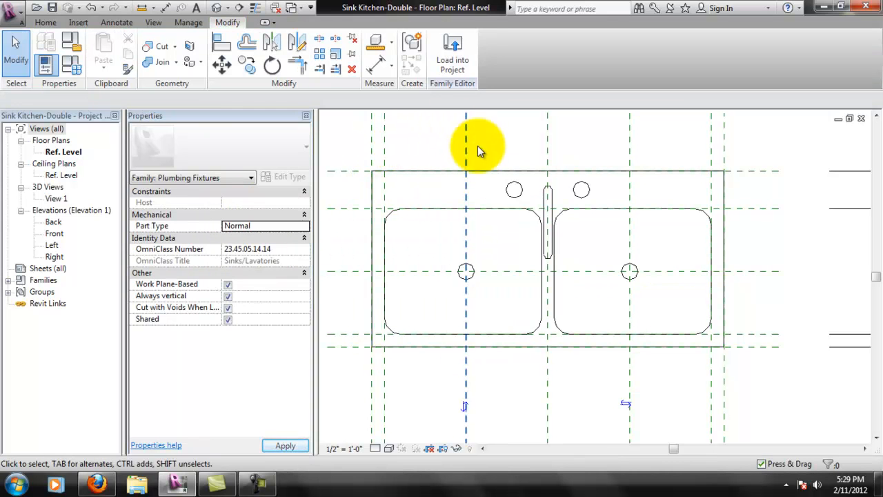
click(456, 52)
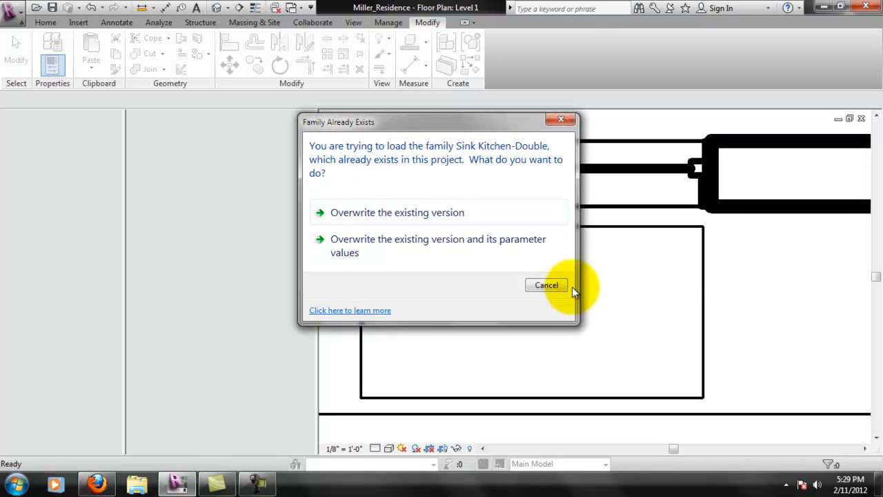
click(445, 212)
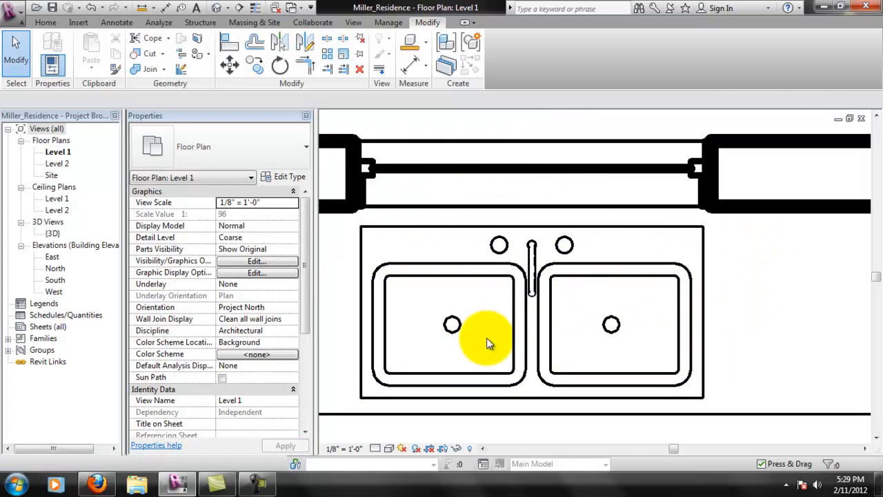
Examine how the sink and surrounding counter display in the Level 1 floor plan
scroll(490, 352, down, 2)
scroll(501, 371, down, 2)
middle_drag(639, 412, 641, 285)
scroll(655, 369, down, 1)
middle_drag(649, 369, 573, 268)
scroll(631, 308, down, 1)
middle_drag(644, 320, 570, 308)
middle_drag(520, 218, 537, 270)
scroll(537, 266, up, 1)
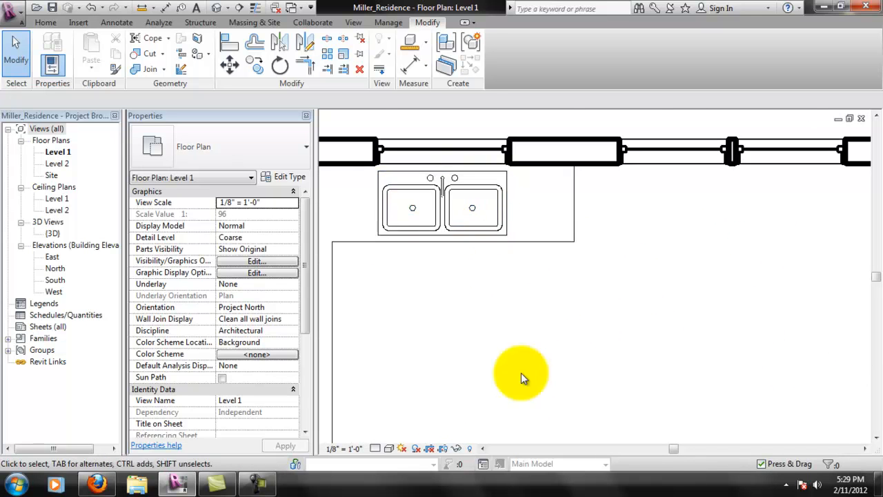
scroll(445, 207, up, 1)
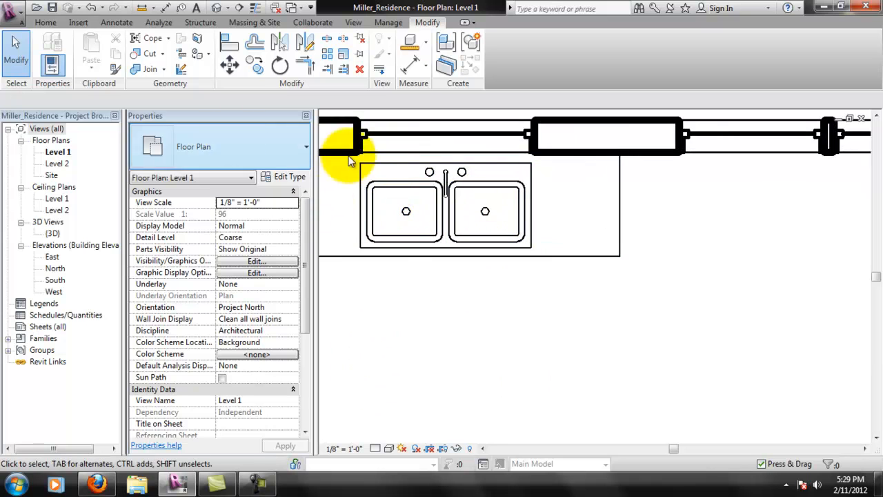
middle_drag(376, 221, 446, 252)
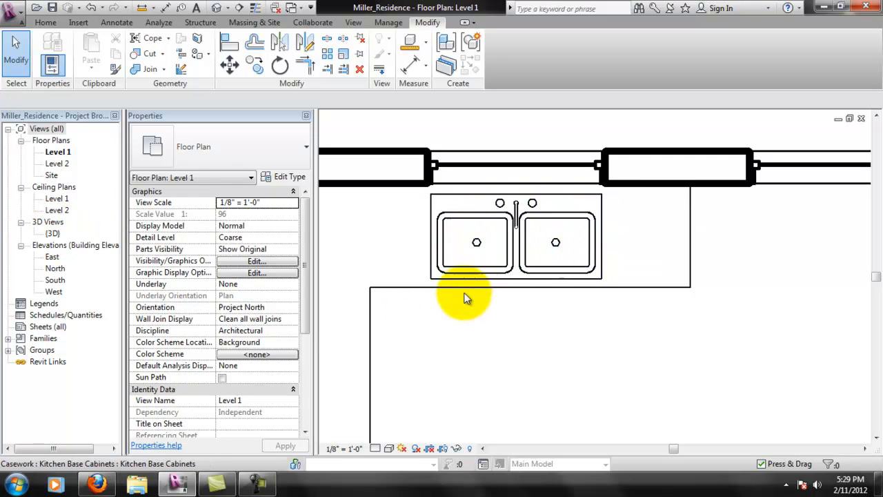
Inspect the sink and counter in the {3D} view and return to the kitchen in the Level 1 floor plan
double_click(53, 234)
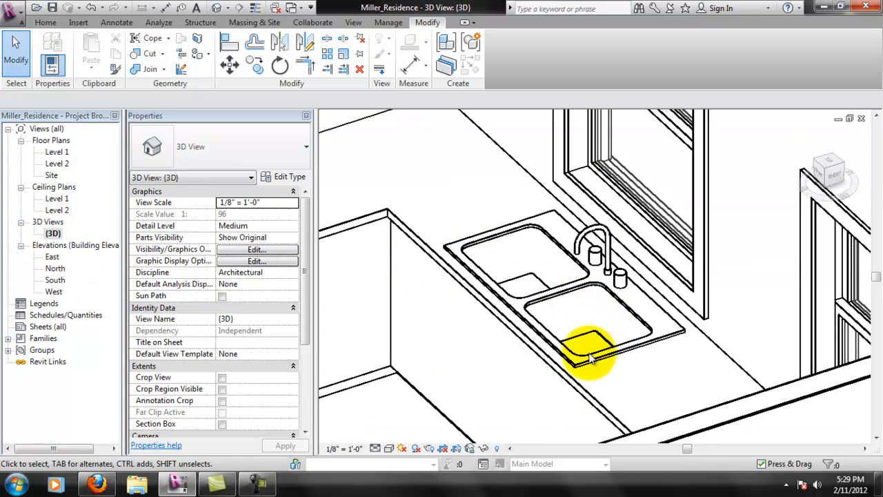
scroll(566, 355, down, 2)
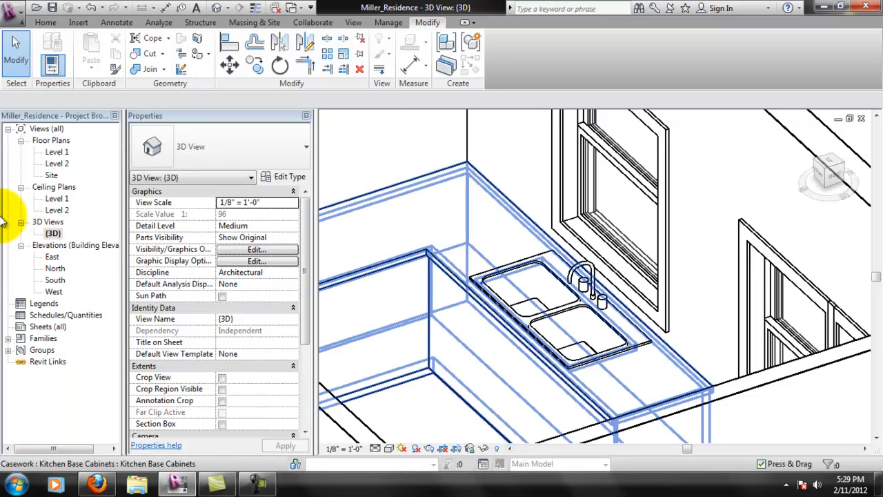
double_click(57, 152)
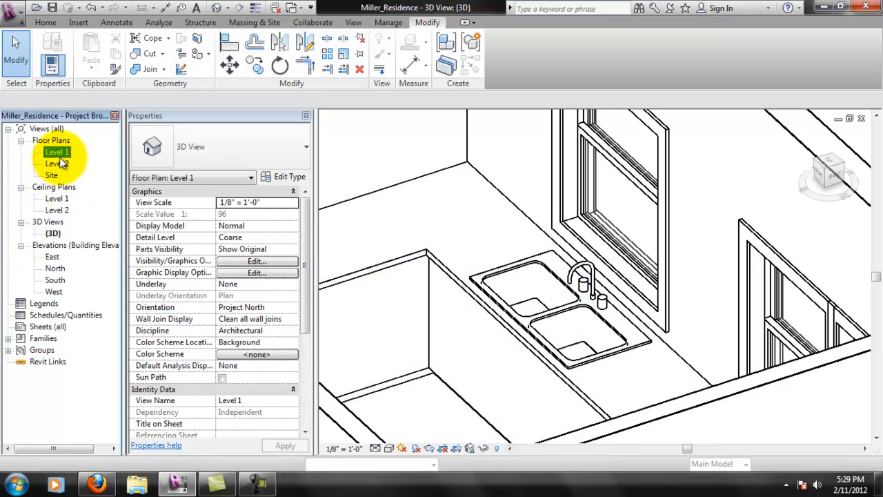
scroll(527, 403, down, 4)
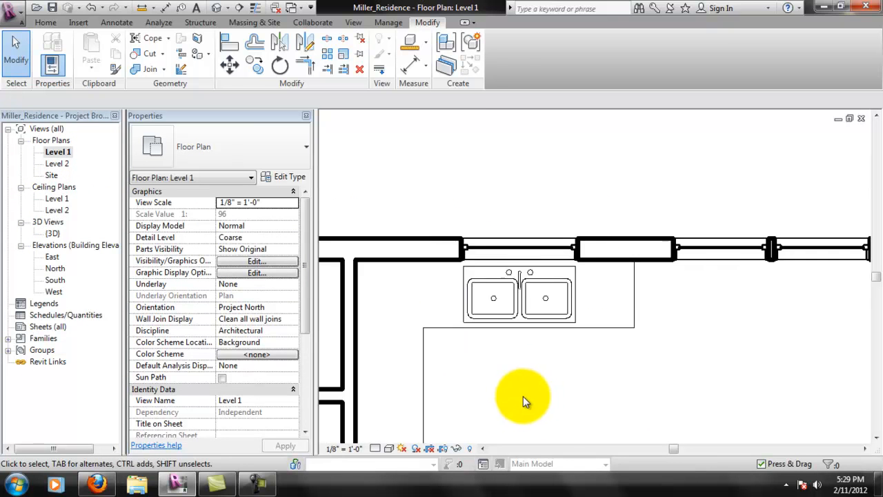
middle_drag(556, 406, 555, 288)
scroll(554, 342, down, 1)
middle_drag(561, 354, 539, 287)
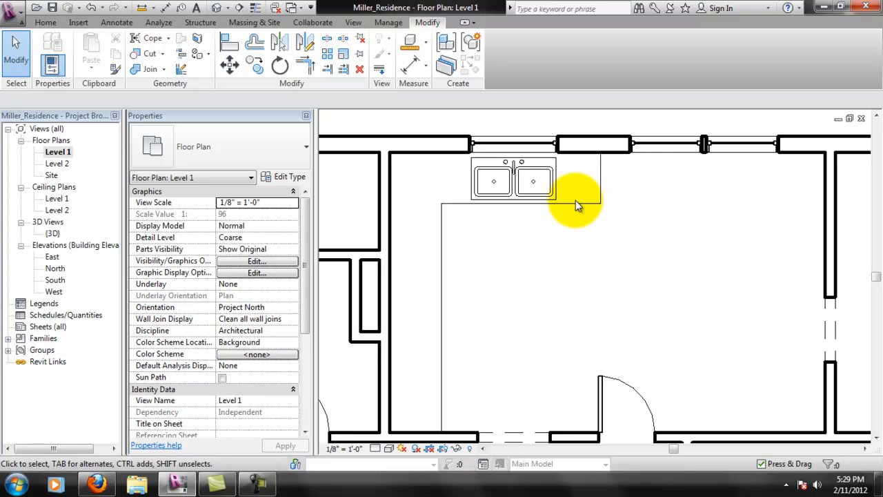
scroll(563, 212, up, 4)
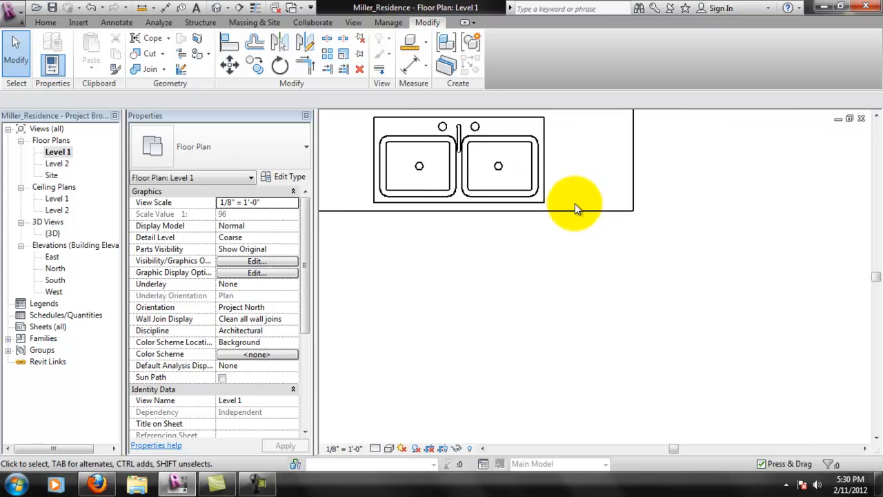
middle_drag(555, 249, 595, 249)
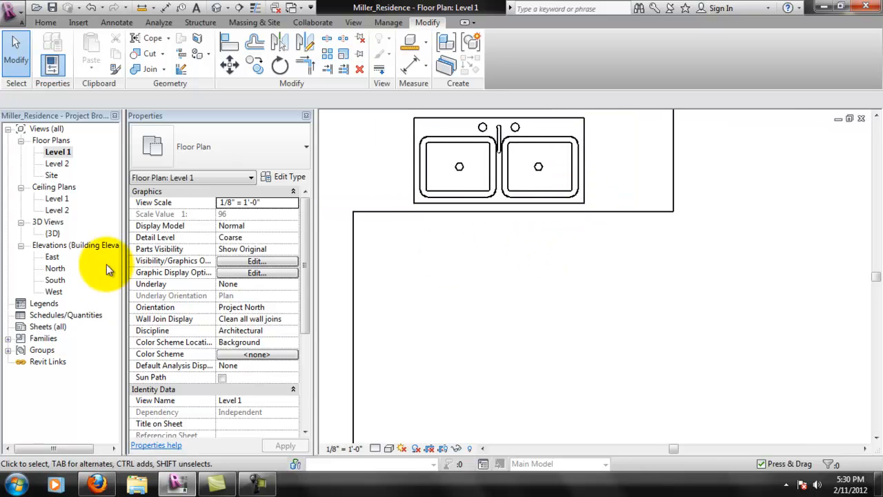
Open the South elevation, set its visual style to Wireframe, and examine the sink and base cabinets
click(55, 269)
double_click(56, 280)
scroll(580, 281, up, 5)
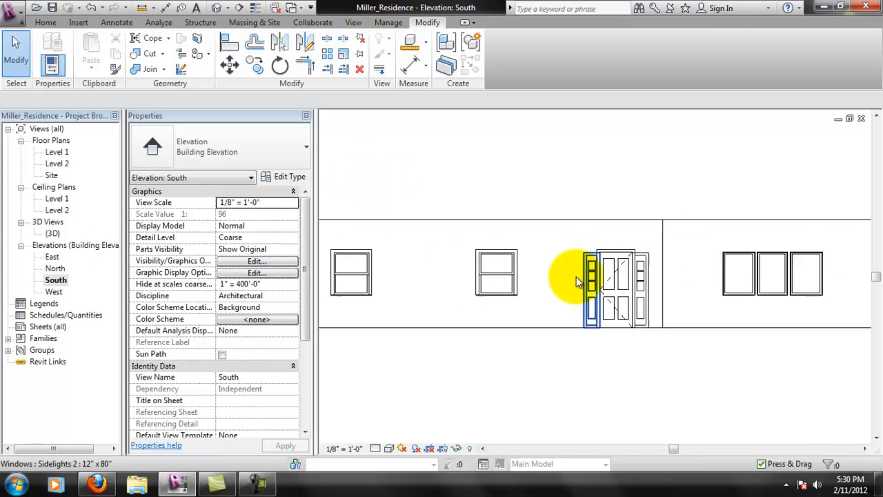
click(388, 450)
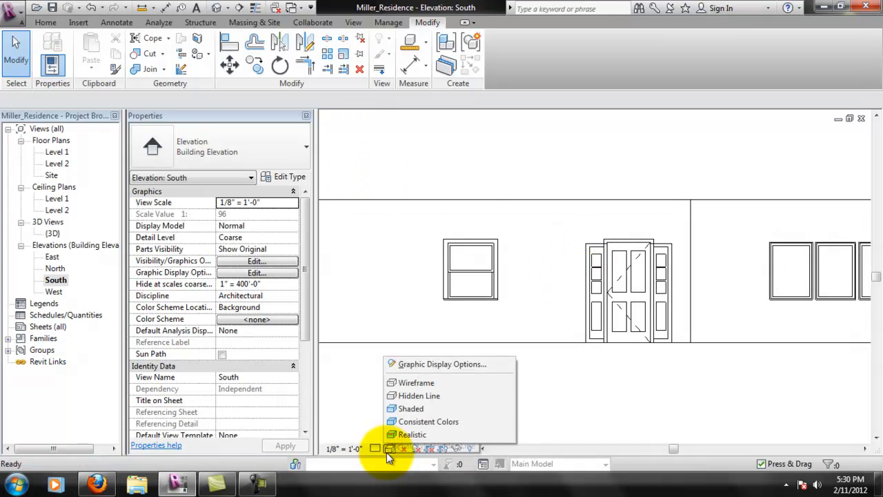
click(416, 383)
scroll(551, 330, up, 5)
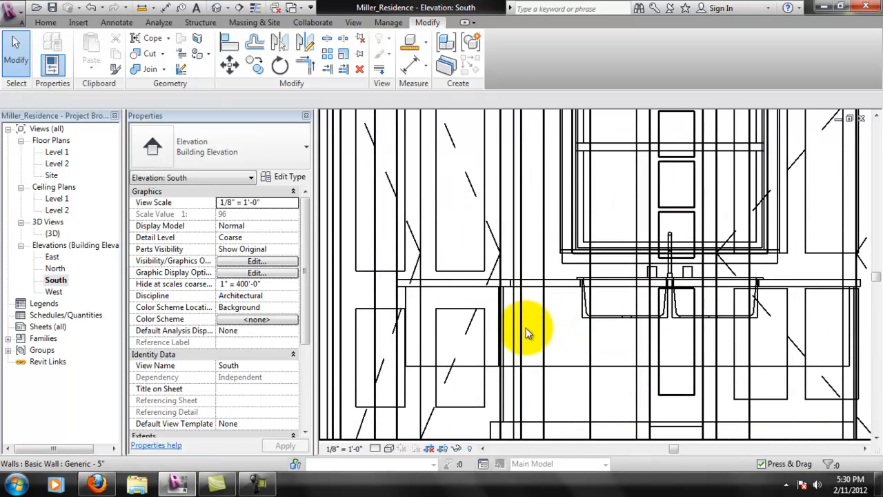
scroll(536, 325, down, 4)
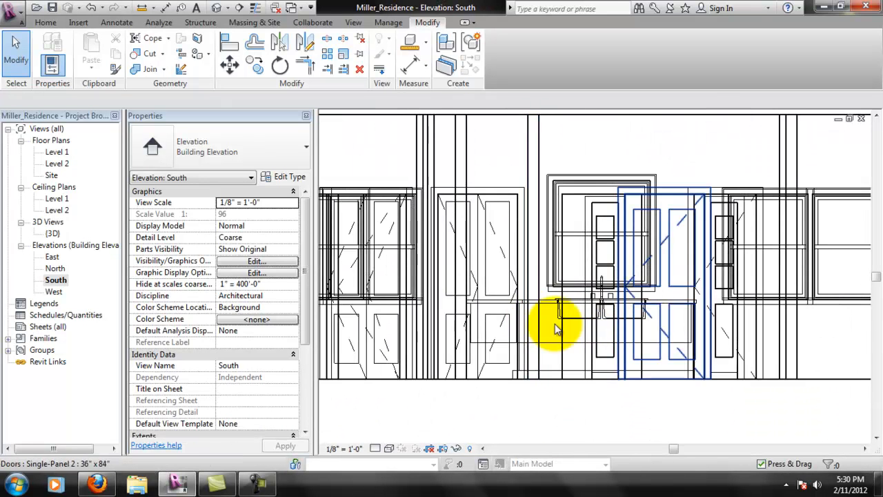
scroll(680, 348, down, 2)
scroll(680, 349, down, 2)
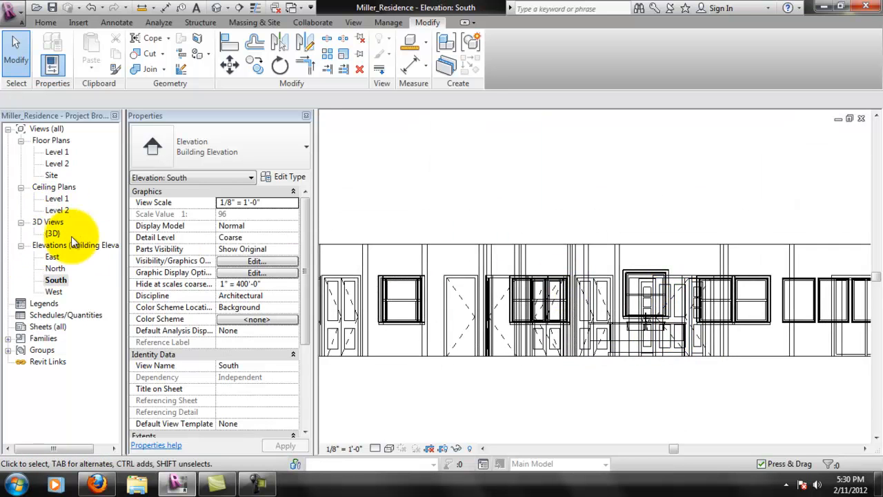
scroll(683, 323, down, 1)
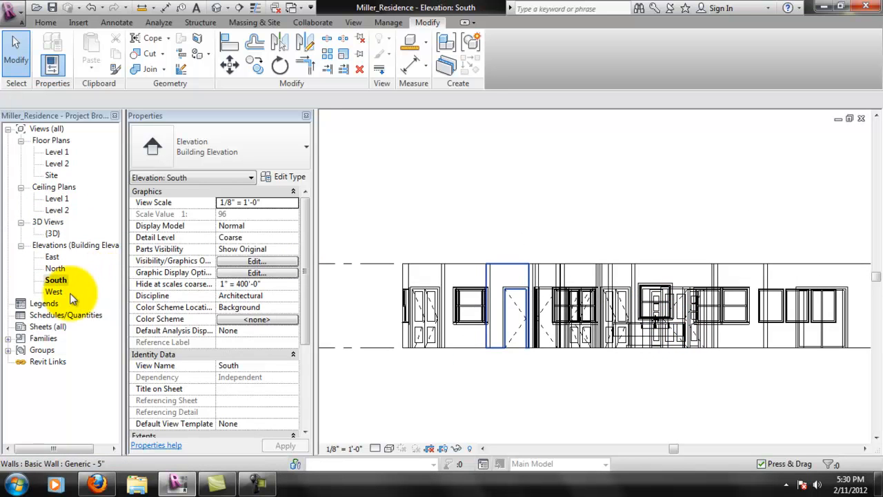
Return to the Level 1 floor plan and place a building section across the kitchen just in front of the sink counter, facing the window wall
double_click(57, 152)
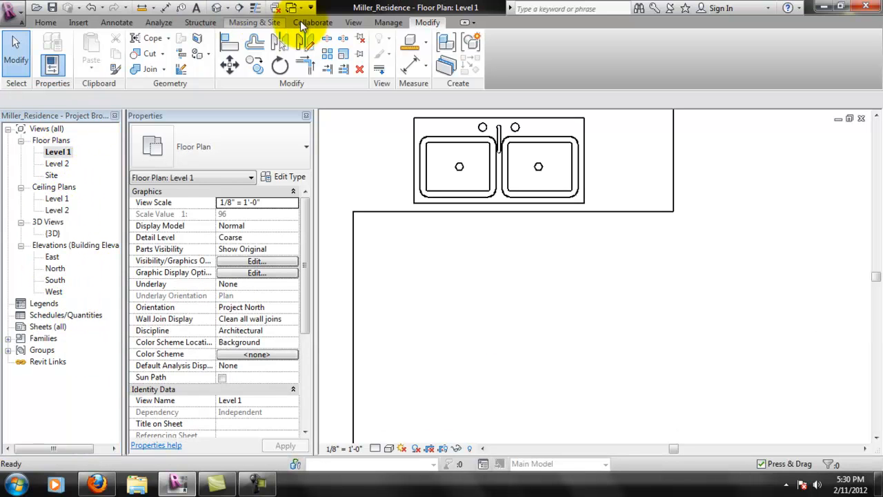
click(353, 23)
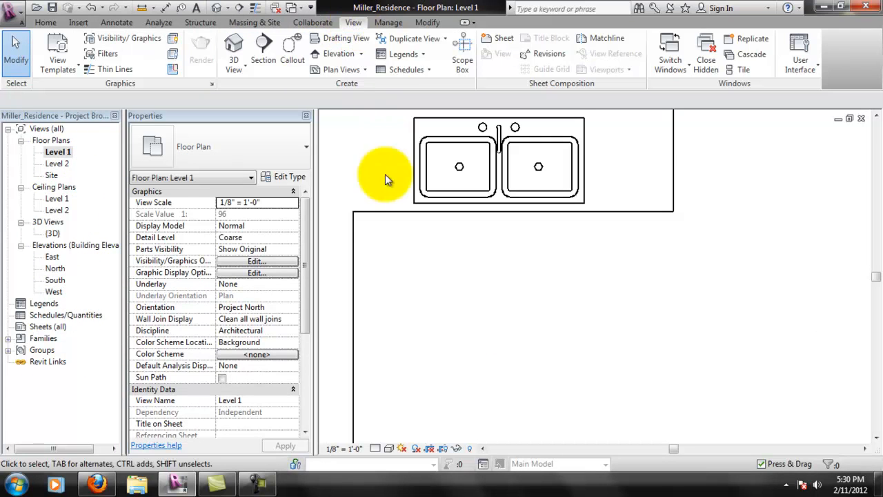
click(264, 52)
middle_drag(448, 285, 528, 315)
scroll(515, 311, down, 2)
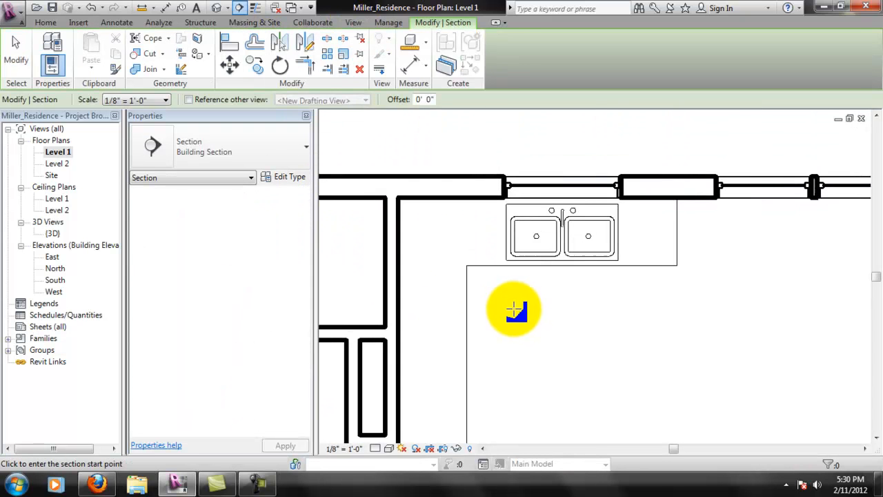
click(417, 288)
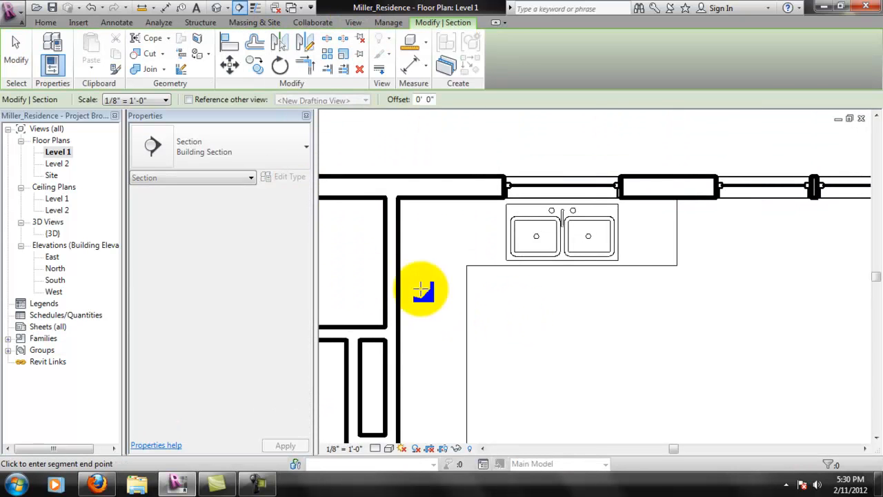
click(787, 273)
key(Escape)
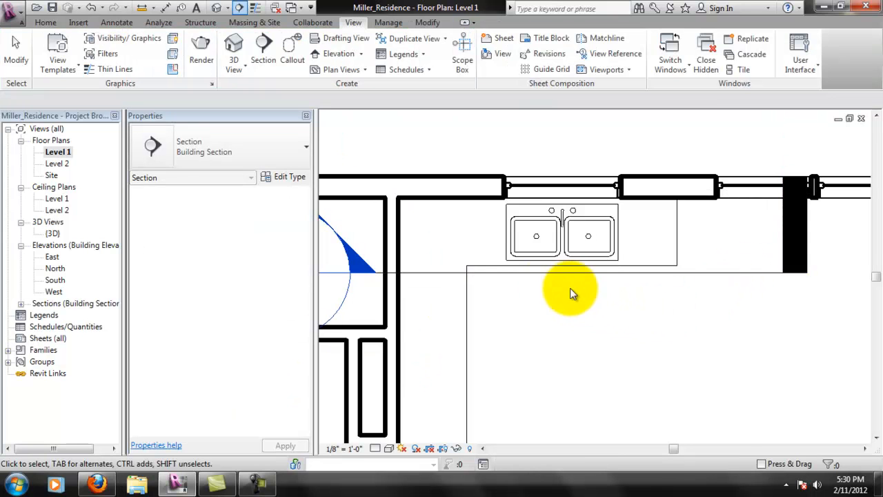
key(Escape)
Move the section line farther from the sink counter and pull its head end to the kitchen's left wall
scroll(506, 300, down, 2)
drag(533, 281, 548, 299)
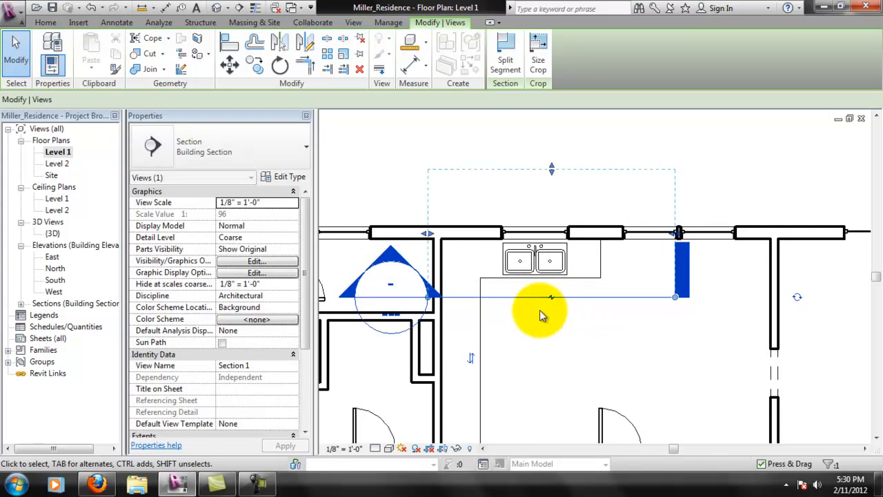
scroll(427, 297, up, 1)
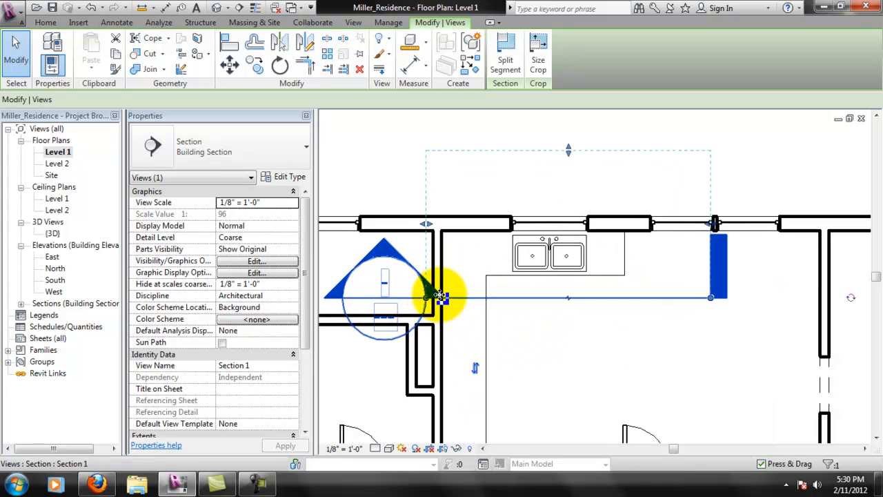
click(428, 298)
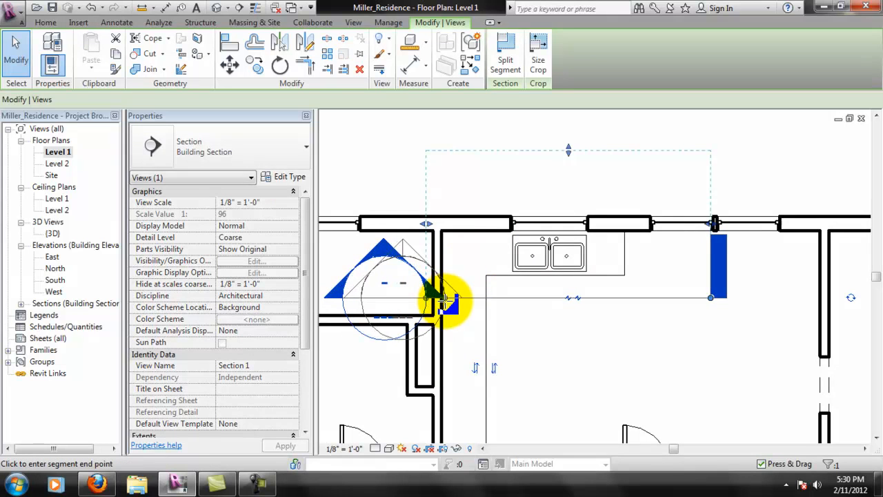
click(445, 307)
scroll(431, 290, up, 3)
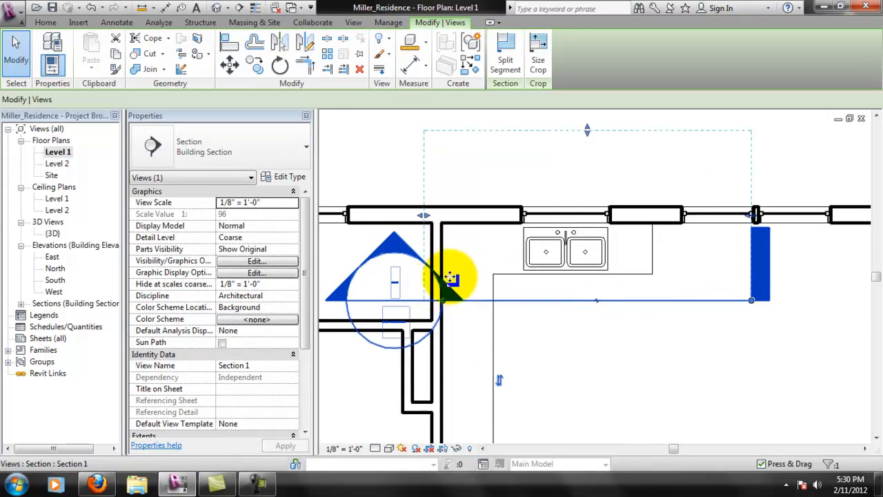
Adjust the section's side extents to the kitchen's left wall and just past the sink counter, and shorten its tail end to match
key(Escape)
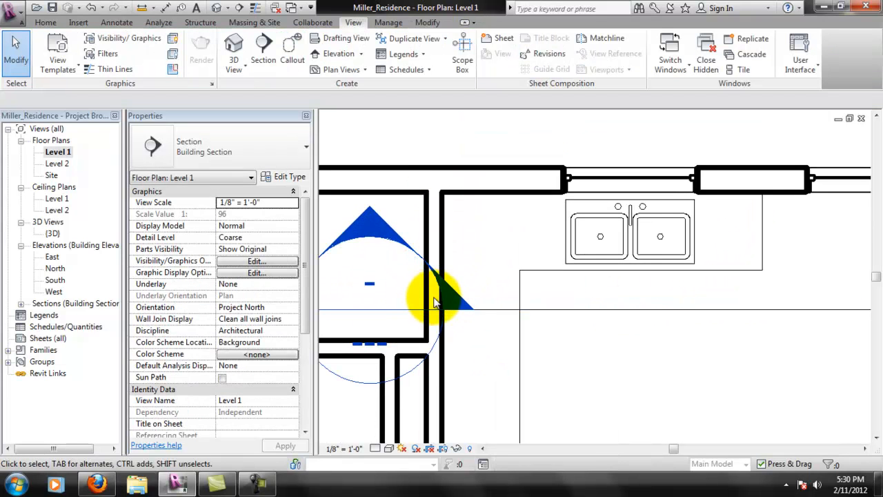
scroll(455, 291, down, 1)
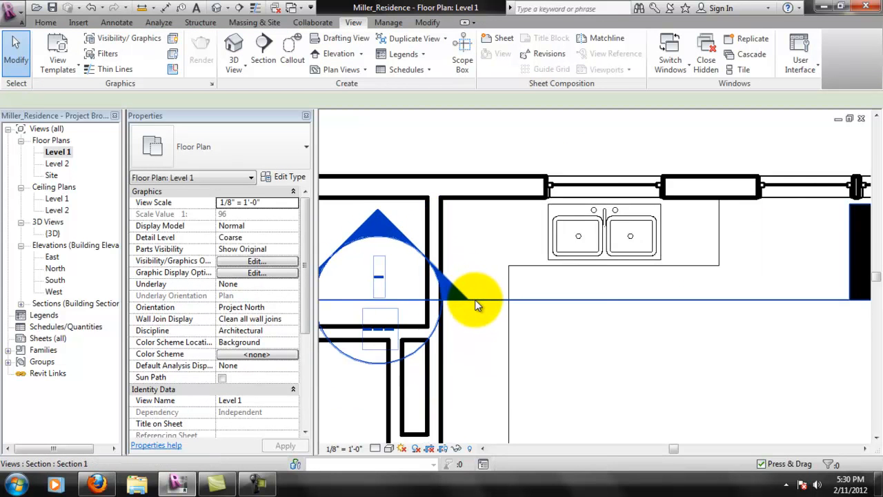
click(475, 301)
scroll(475, 299, down, 1)
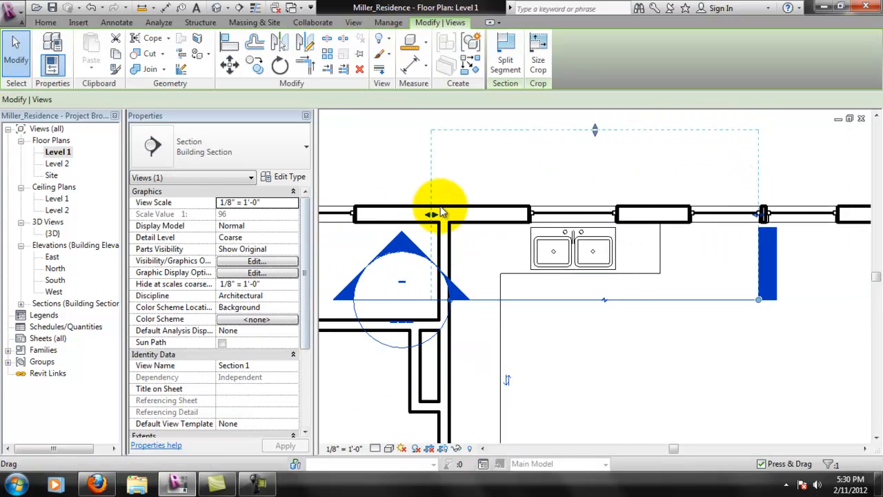
drag(433, 216, 450, 215)
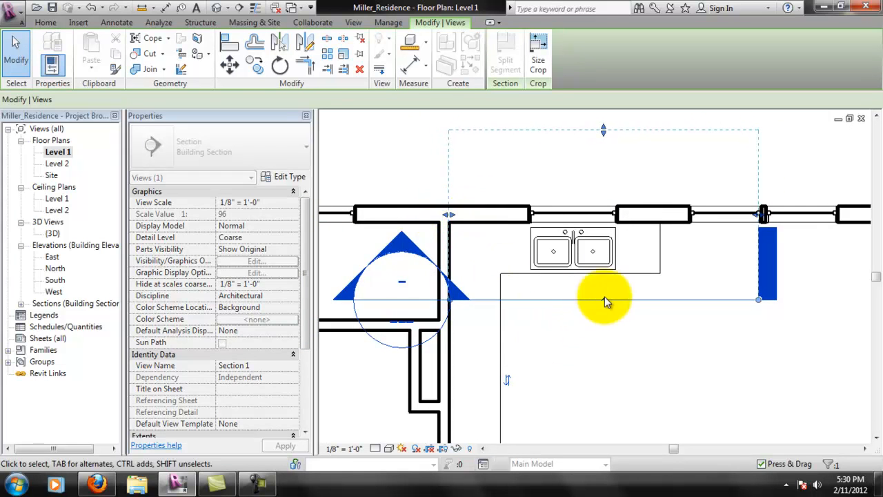
click(762, 302)
drag(702, 301, 702, 300)
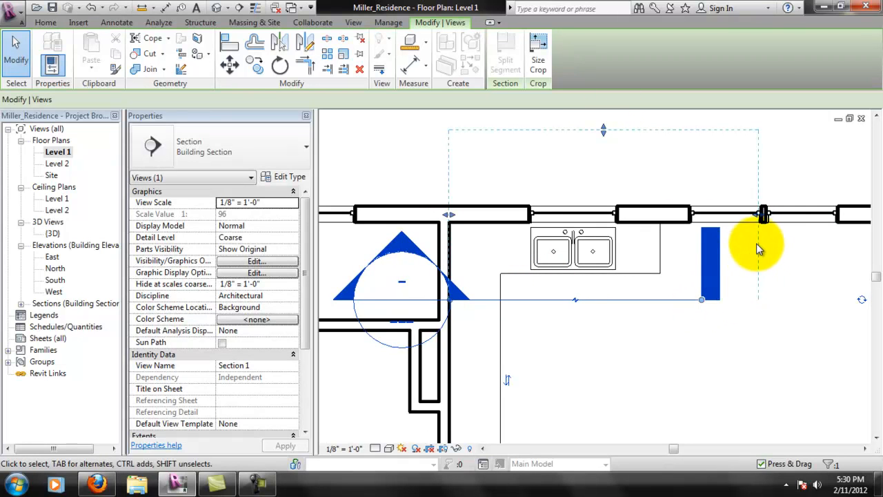
drag(759, 214, 694, 228)
click(758, 282)
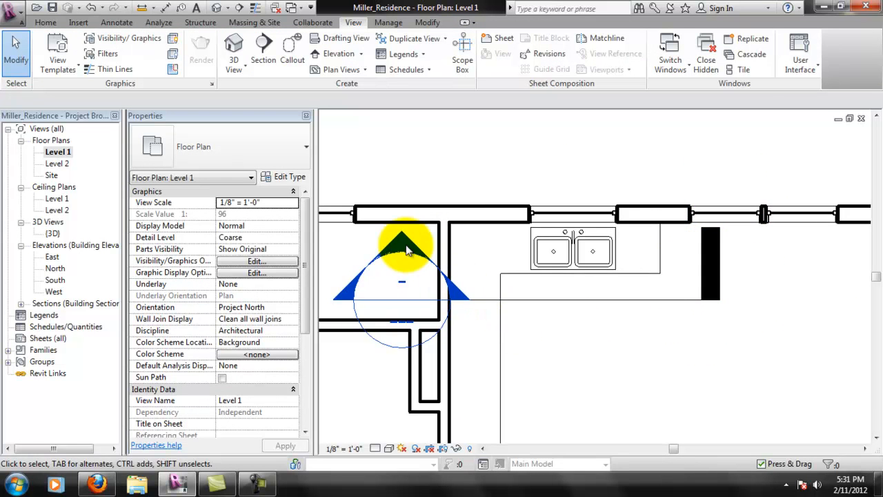
Open the section view from its head in the plan and examine the sink counter
double_click(406, 247)
scroll(590, 331, up, 2)
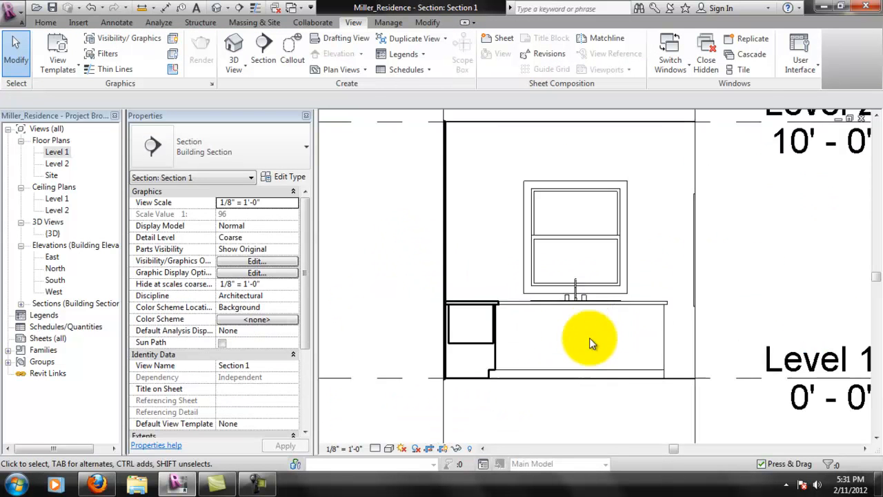
scroll(590, 328, up, 2)
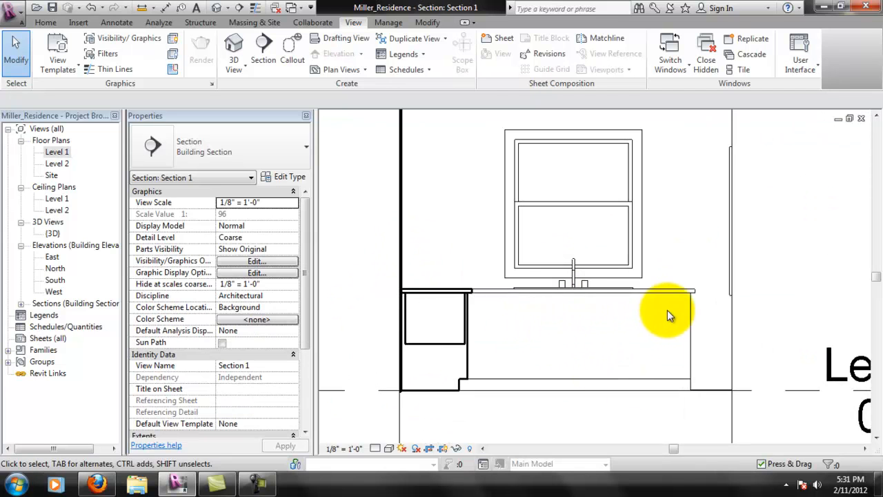
Rename the new section view as "WORKING - South Kitchen Wall"
click(21, 303)
click(61, 315)
right_click(72, 321)
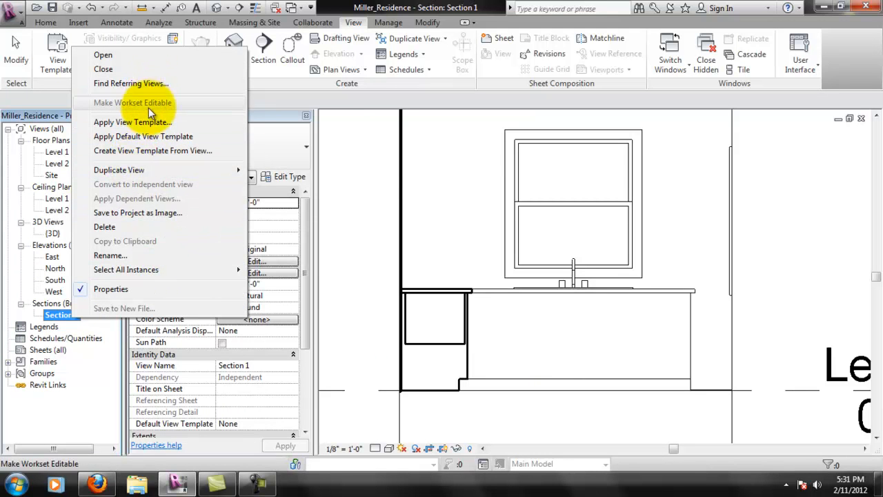
click(111, 255)
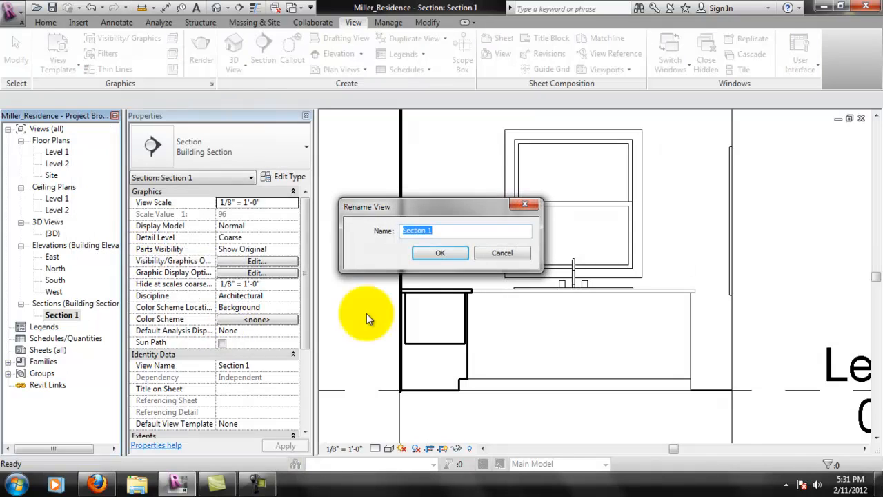
text(Kitc)
key(BackSpace)
key(BackSpace)
key(BackSpace)
key(BackSpace)
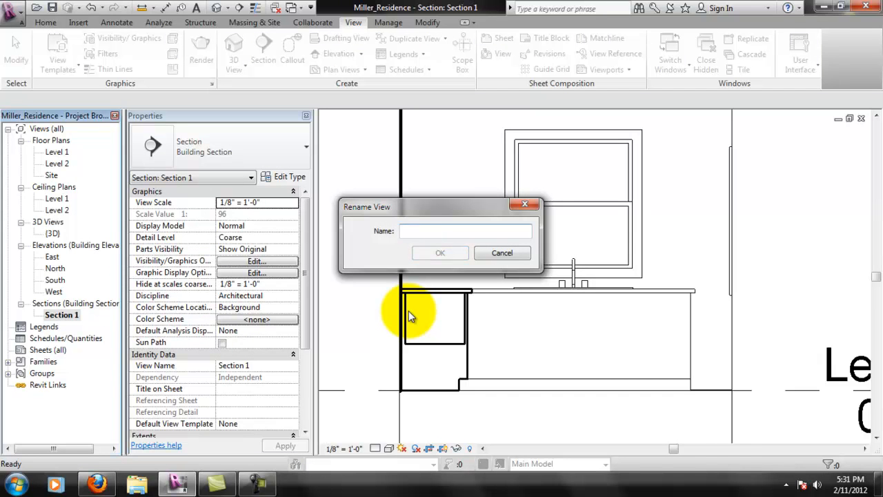
text(WORKING - )
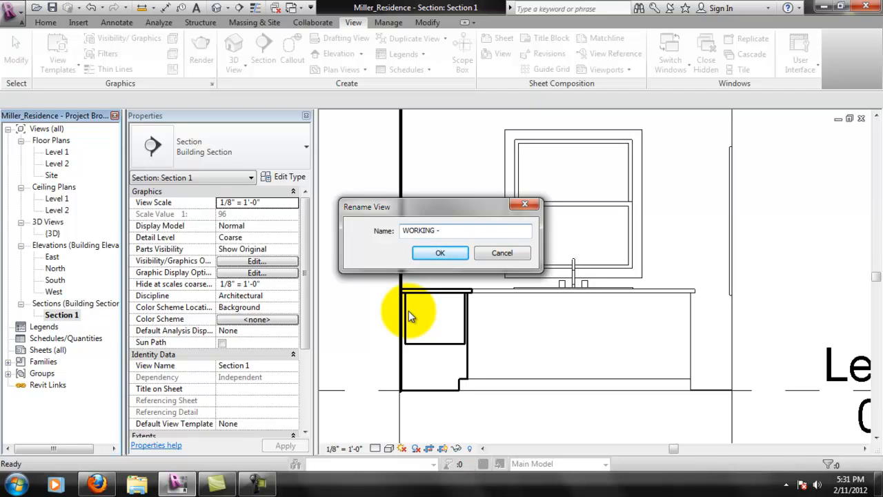
text(S)
key(BackSpace)
text(South Kitchen Wall)
click(435, 248)
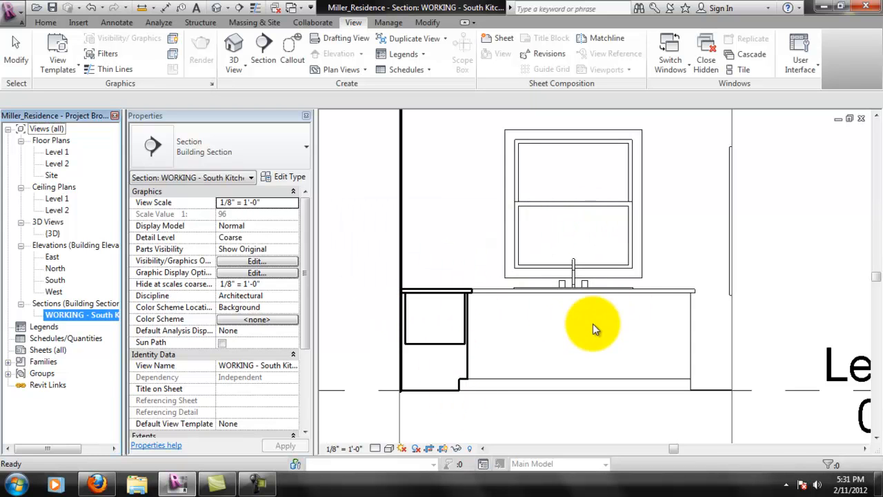
scroll(613, 367, down, 2)
scroll(613, 367, up, 3)
click(623, 364)
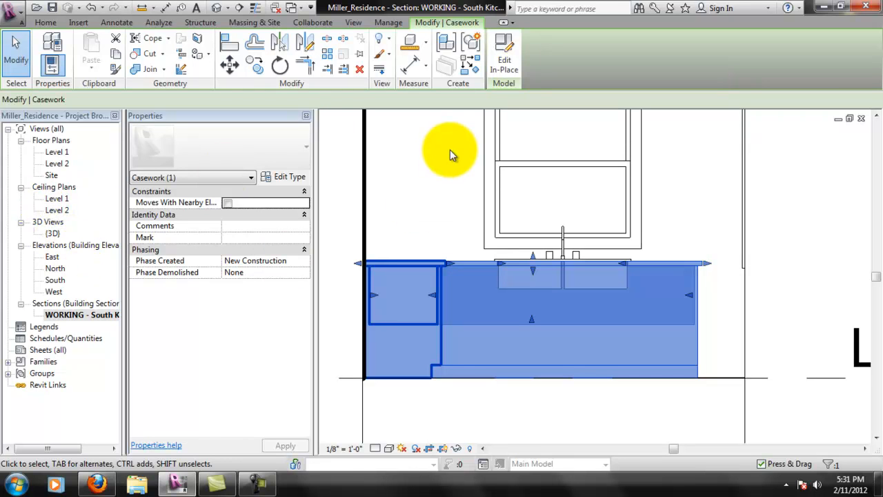
click(506, 63)
scroll(612, 310, up, 3)
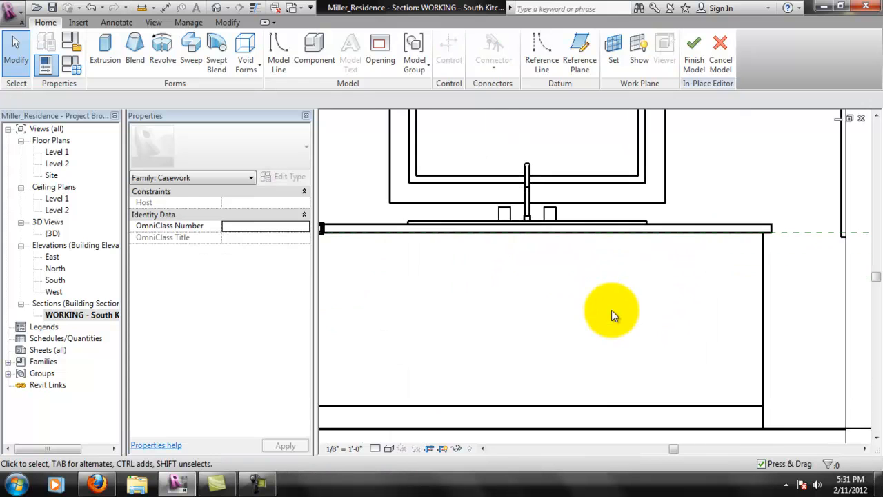
click(105, 49)
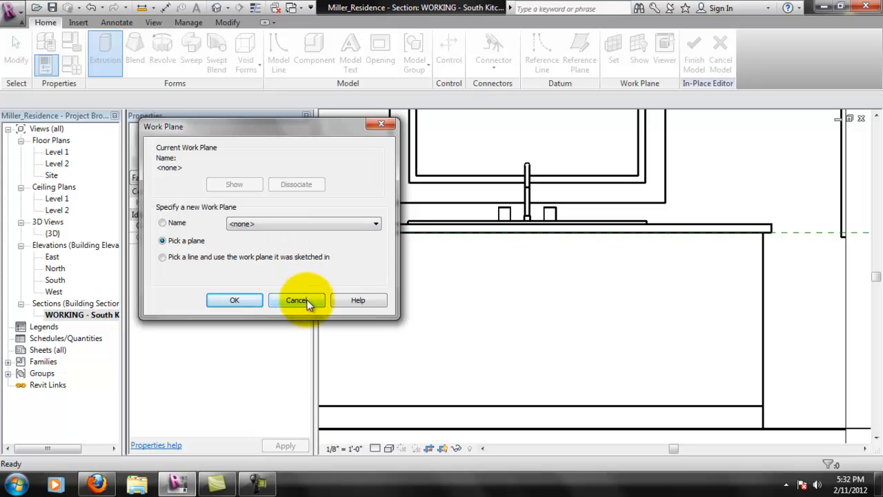
click(234, 301)
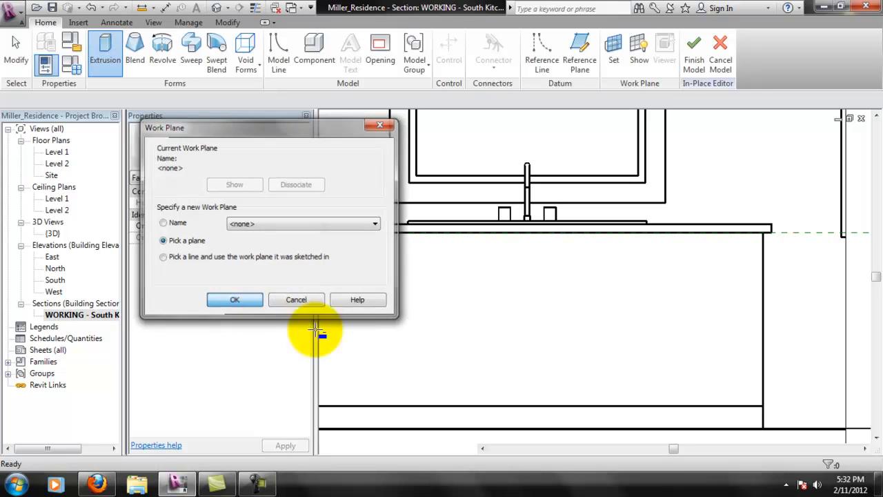
click(439, 406)
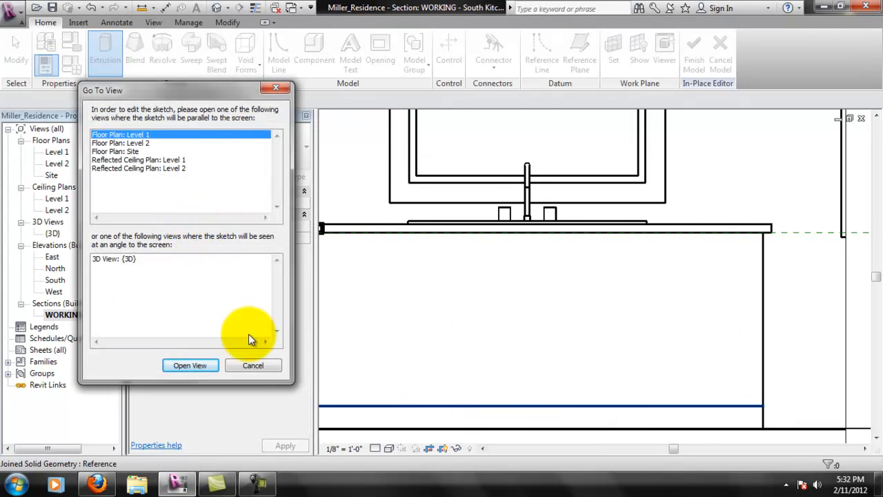
click(255, 365)
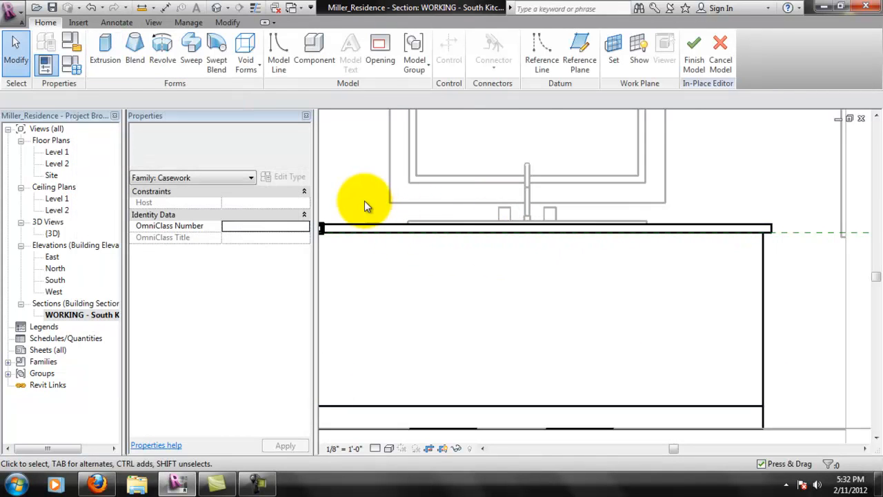
scroll(430, 265, up, 3)
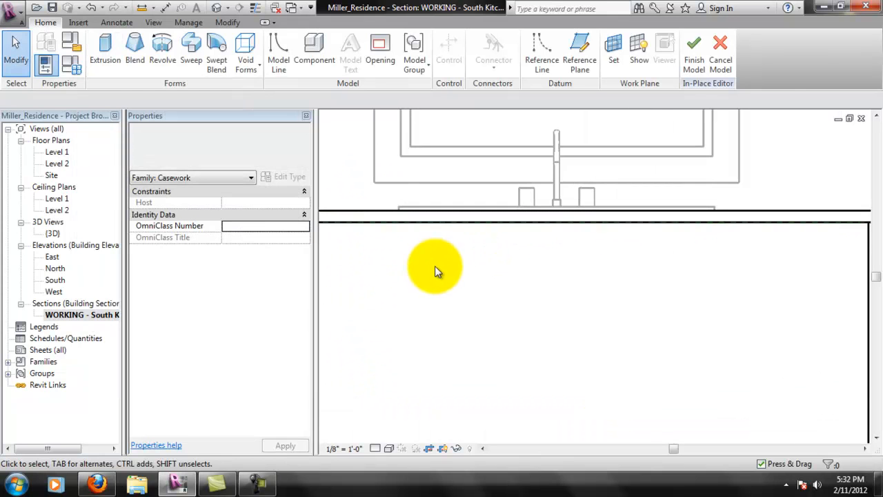
scroll(373, 269, down, 4)
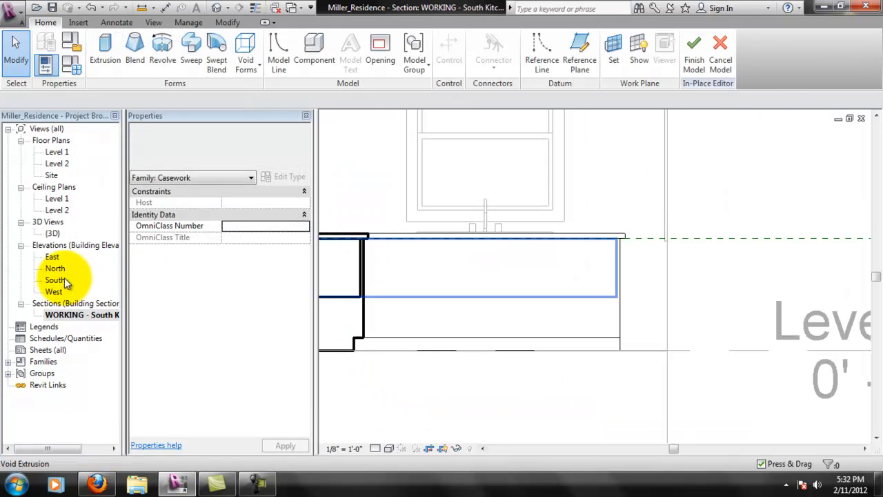
click(722, 57)
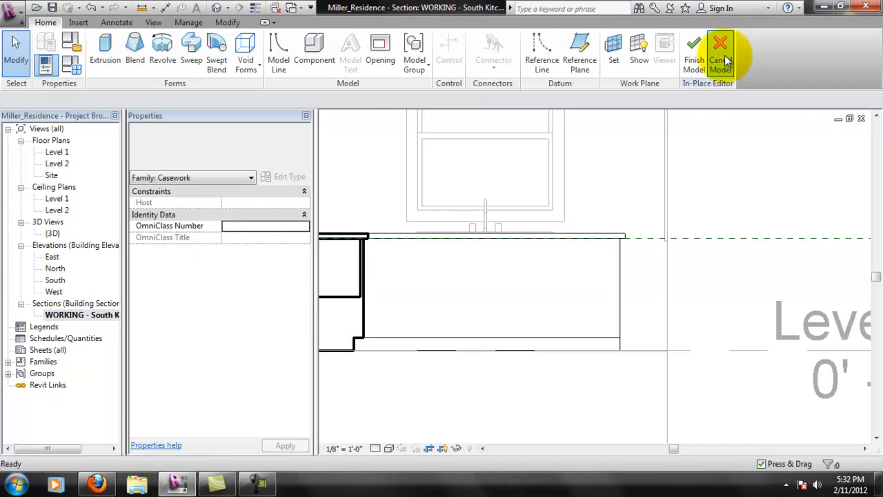
Open the West elevation, select the kitchen base cabinets at the sink, and start editing them in place
double_click(55, 292)
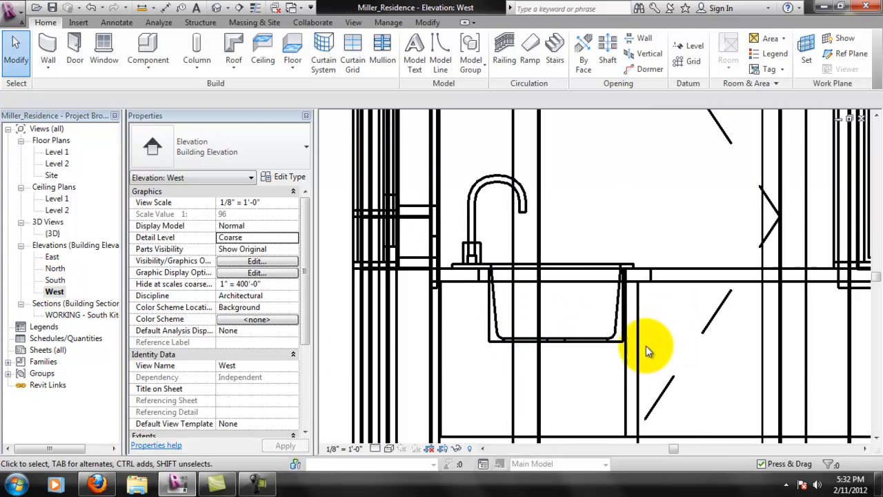
middle_drag(652, 364, 569, 272)
scroll(567, 269, up, 1)
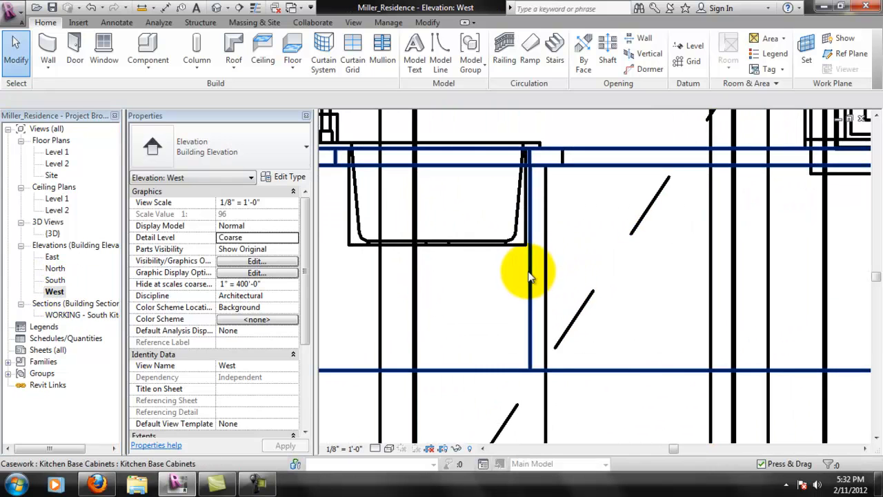
click(530, 276)
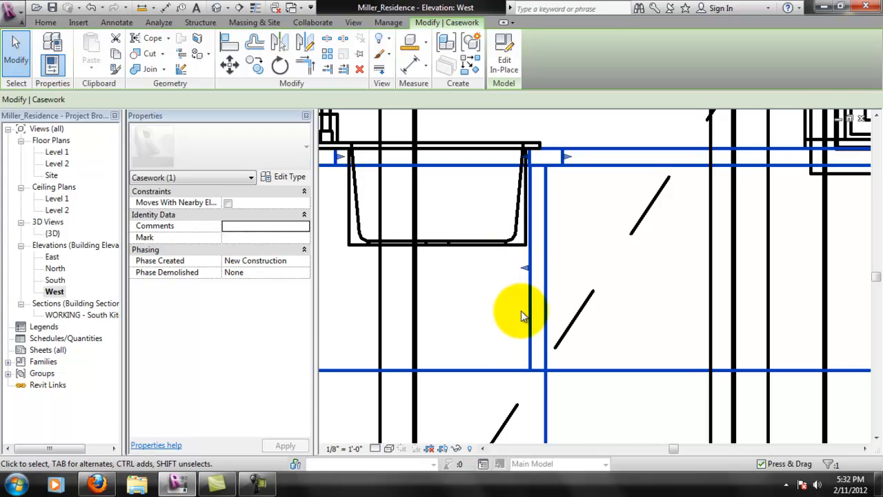
scroll(560, 247, down, 2)
middle_drag(587, 260, 569, 244)
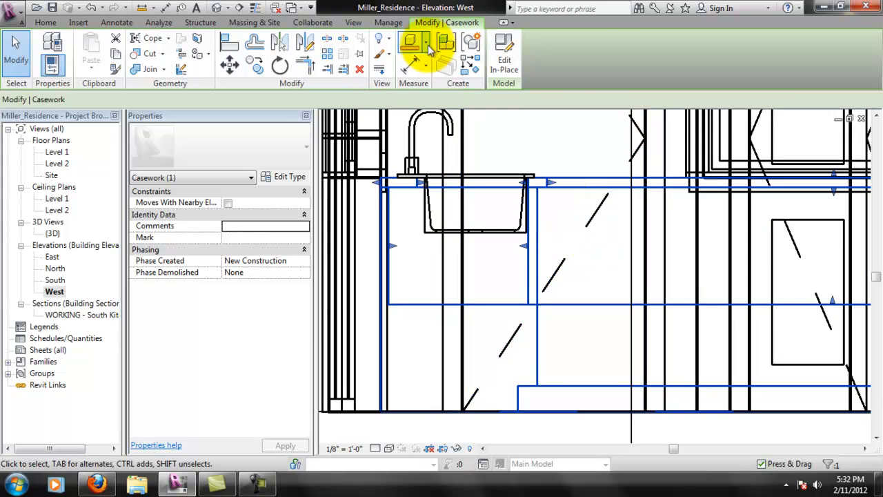
click(60, 24)
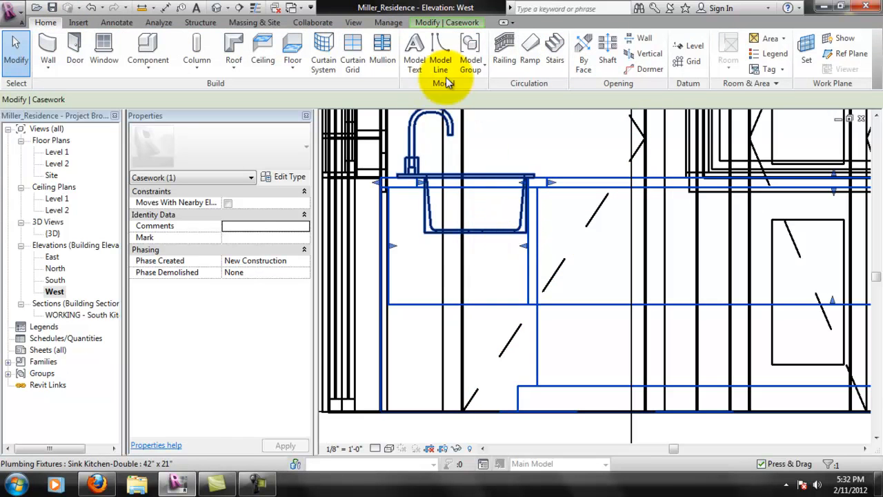
click(430, 25)
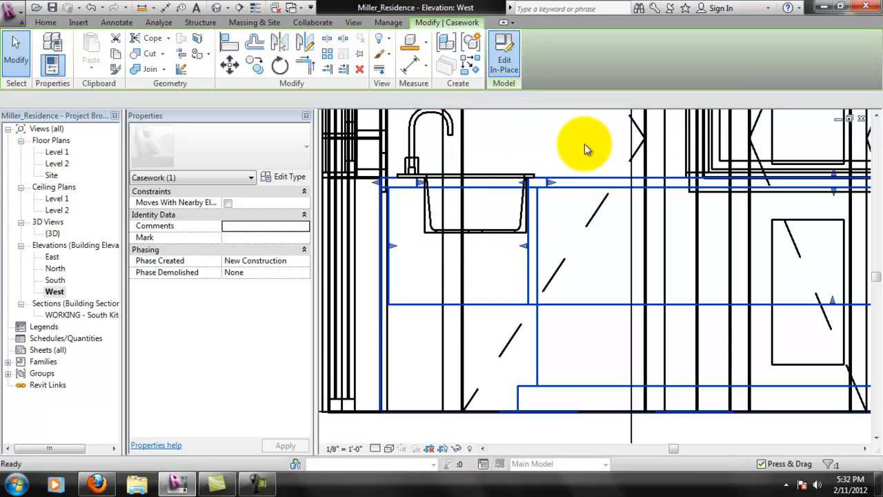
click(515, 59)
Draw a vertical reference plane along the sink cabinet's front face, from the countertop's underside down to the toe kick
click(579, 49)
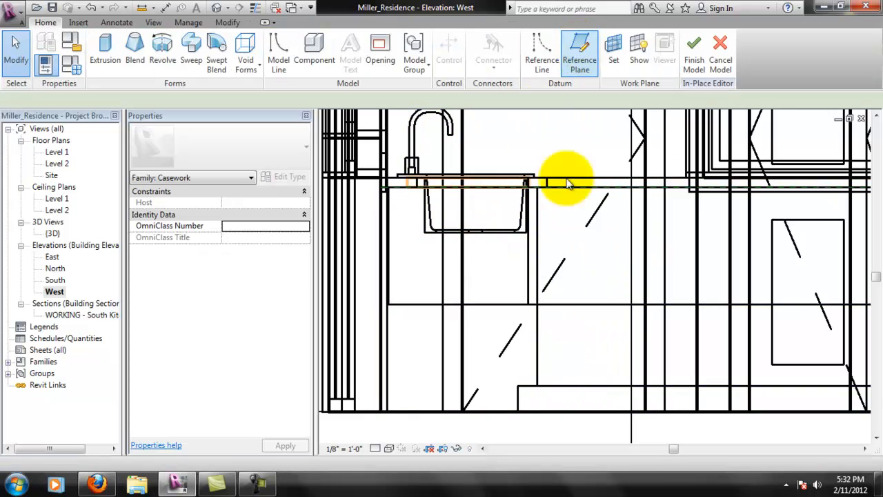
click(537, 186)
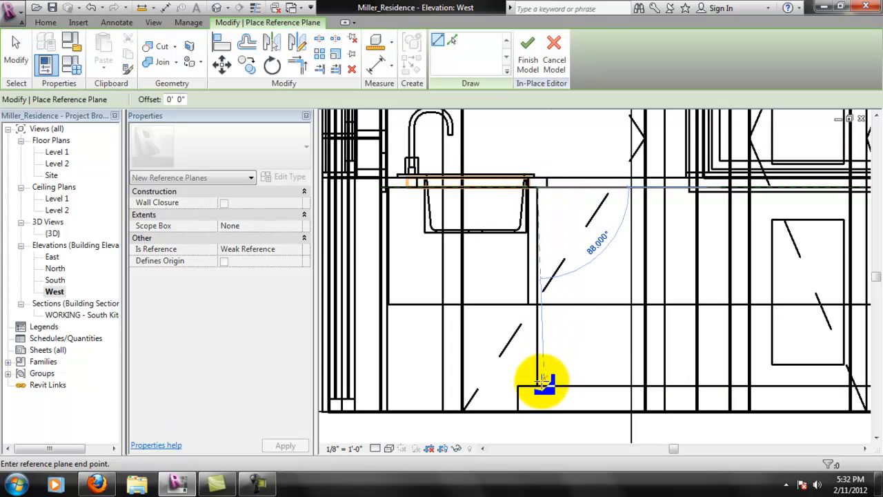
click(537, 387)
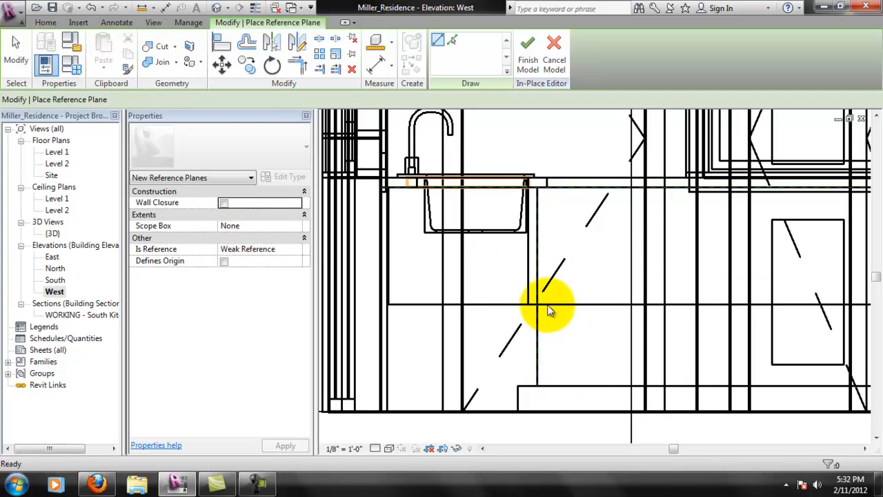
key(Escape)
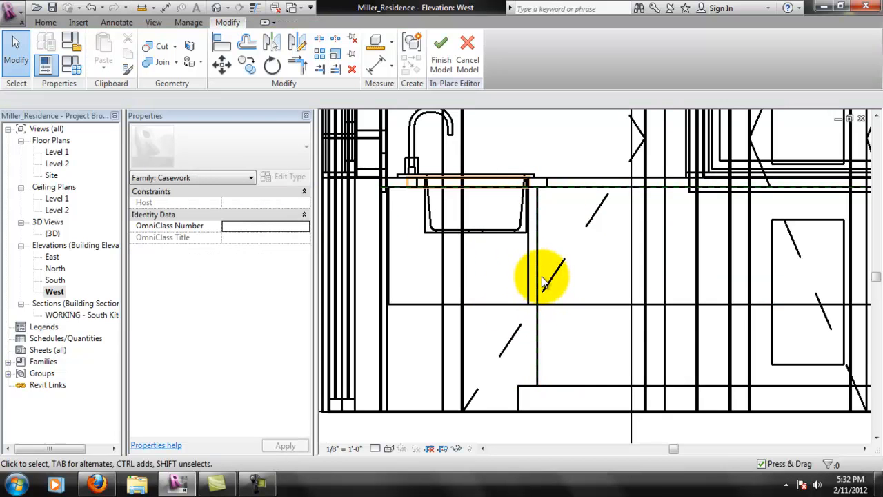
Name the new reference plane after the sink cabinet and finish the in-place model
click(539, 336)
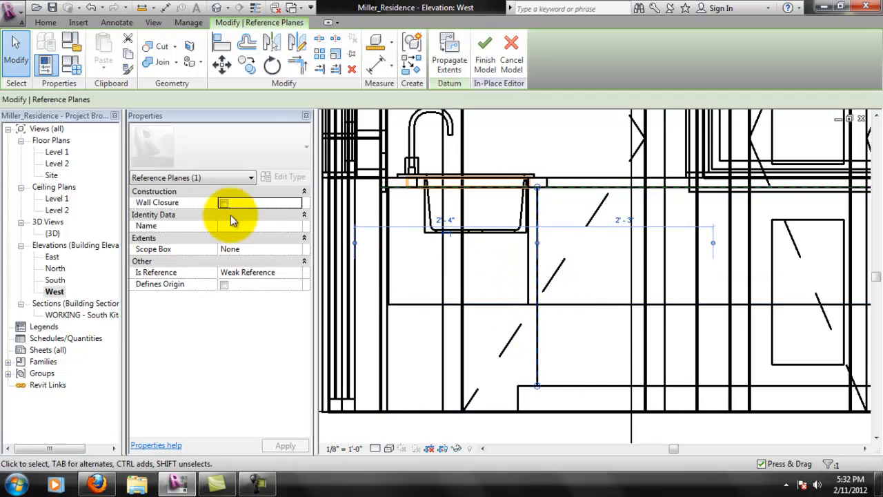
click(236, 226)
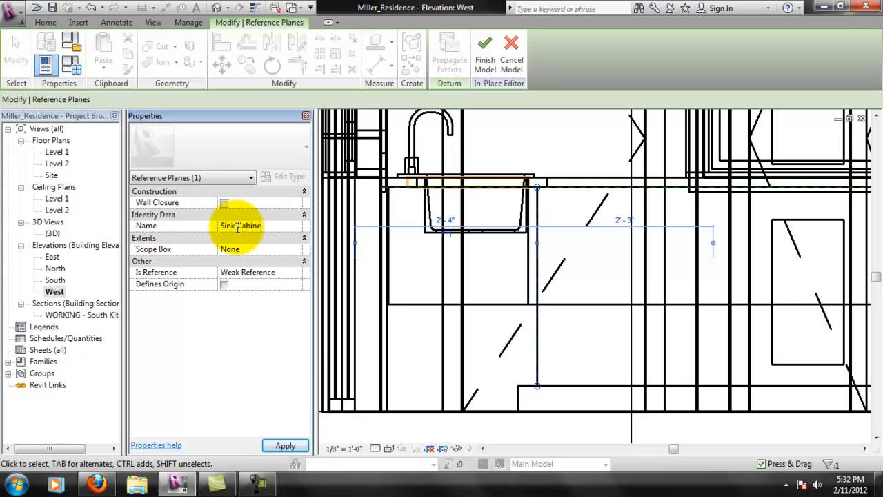
click(599, 173)
click(449, 67)
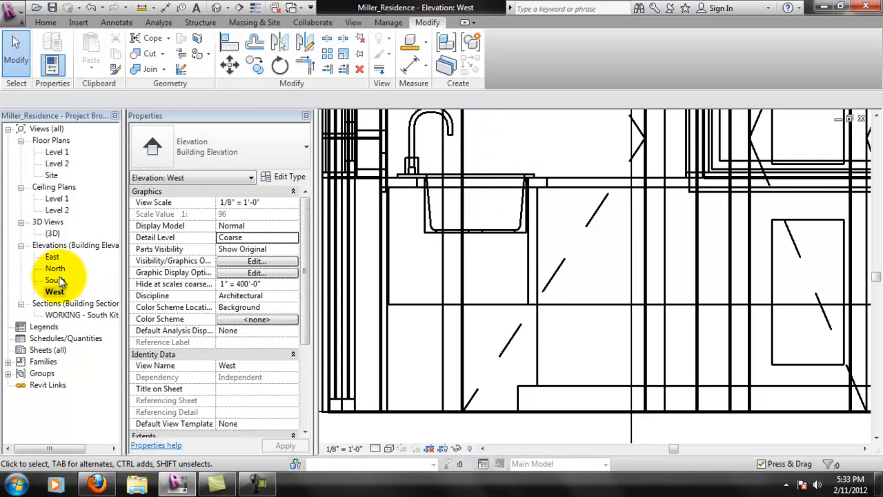
Open the "WORKING - South Kitchen Wall" section and start editing the kitchen base cabinets in place
double_click(63, 315)
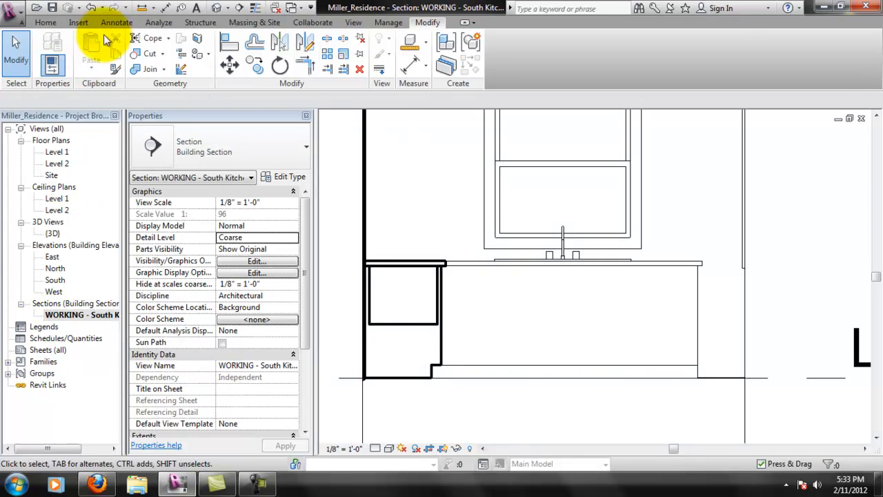
click(45, 22)
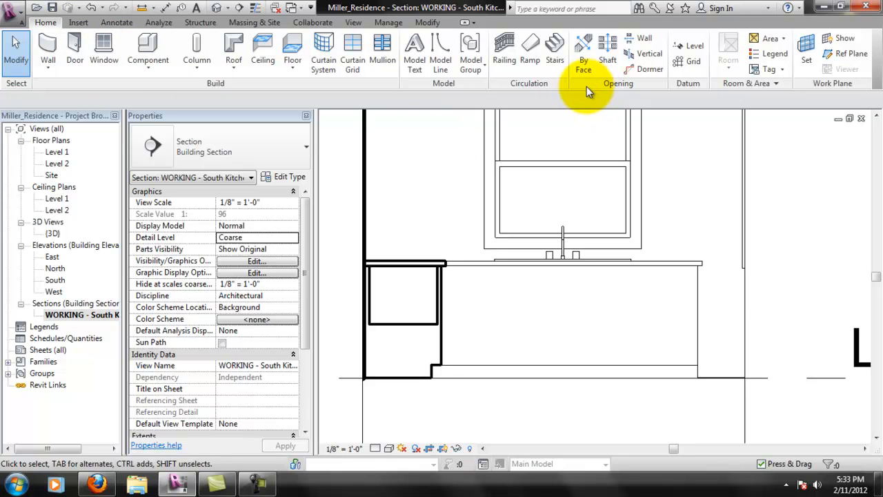
click(479, 268)
click(504, 61)
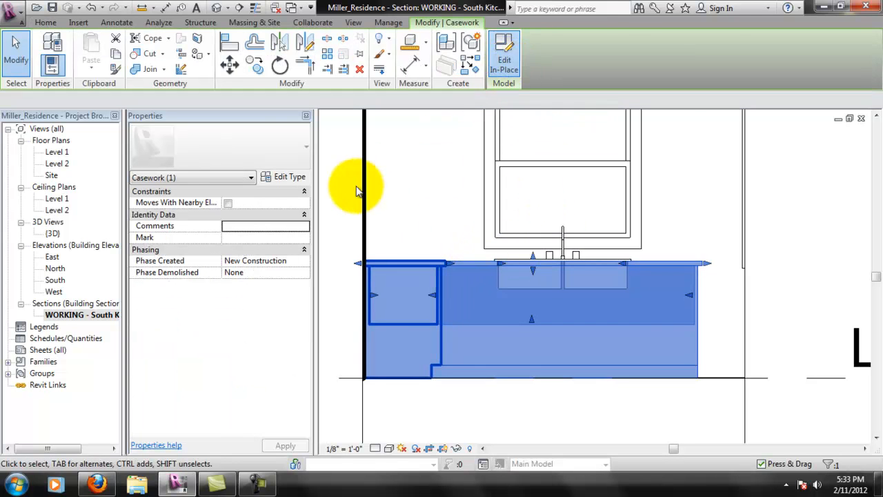
Start an extrusion with the named reference plane "Sink Cabinet Face" as its work plane
click(105, 48)
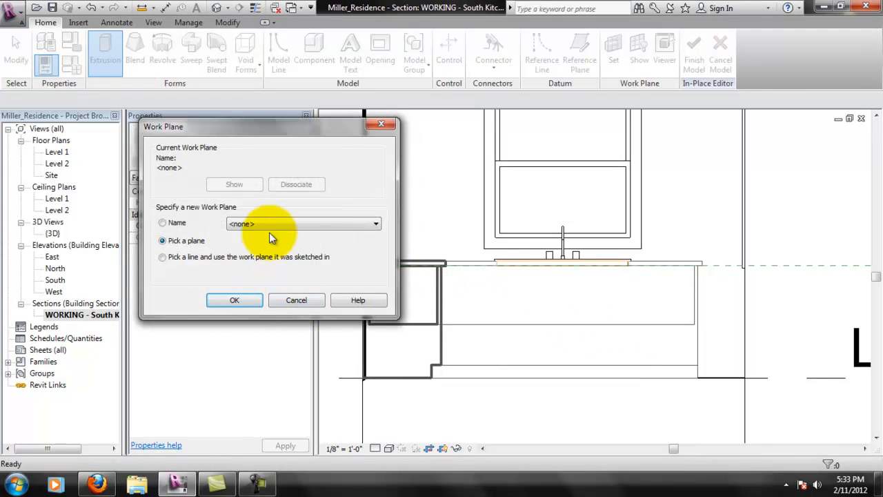
click(172, 223)
click(238, 225)
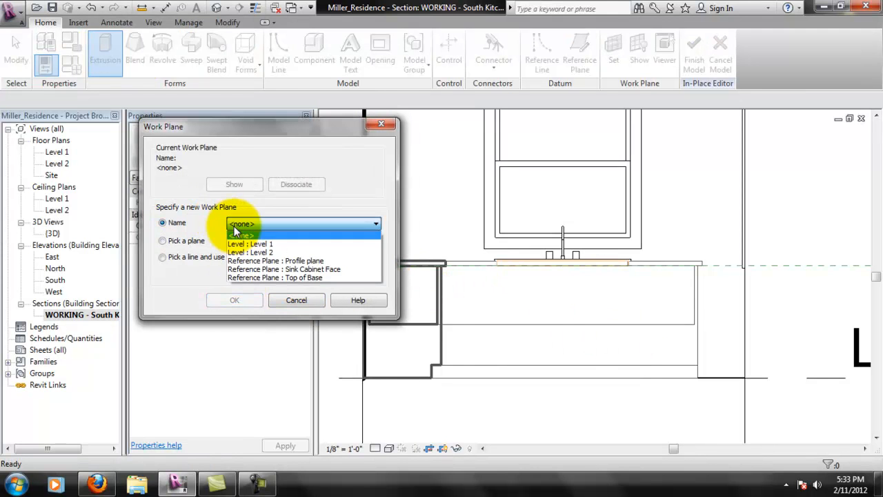
click(297, 270)
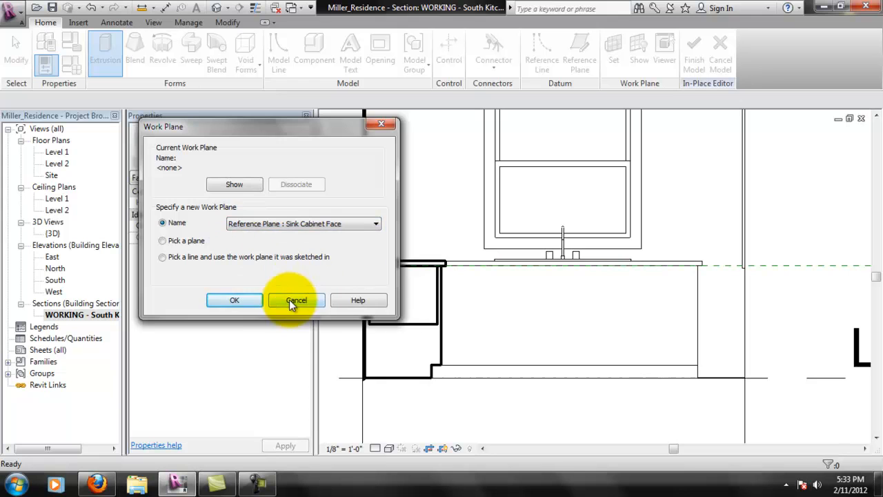
click(235, 300)
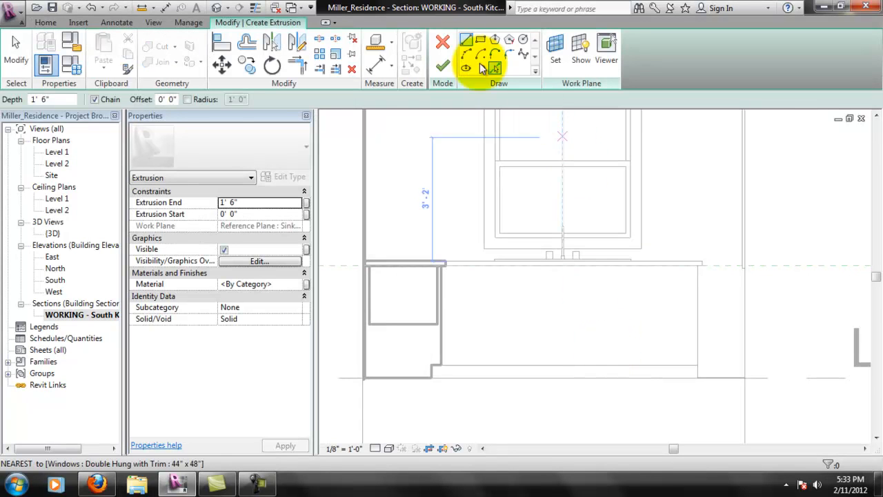
Sketch a drawer front about 1'-9" wide at the cabinet's right end and an equally wide door about 1'-7 1/2" high below it
click(480, 43)
scroll(611, 349, up, 4)
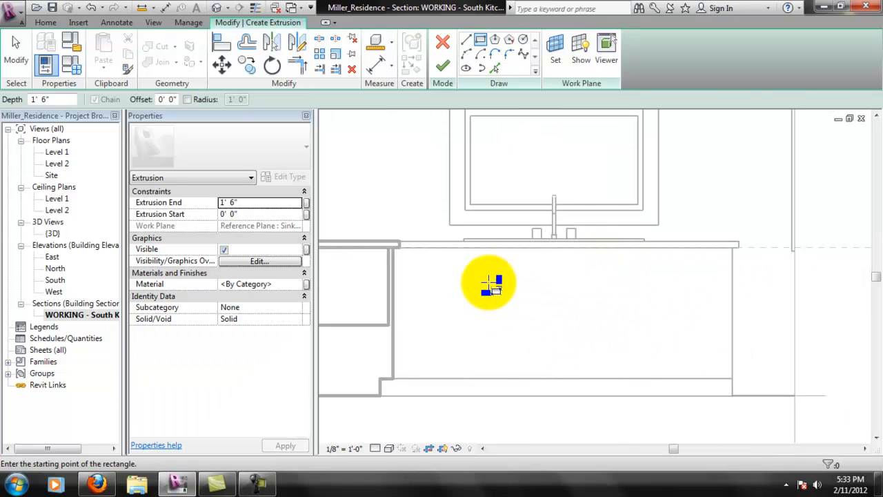
click(630, 254)
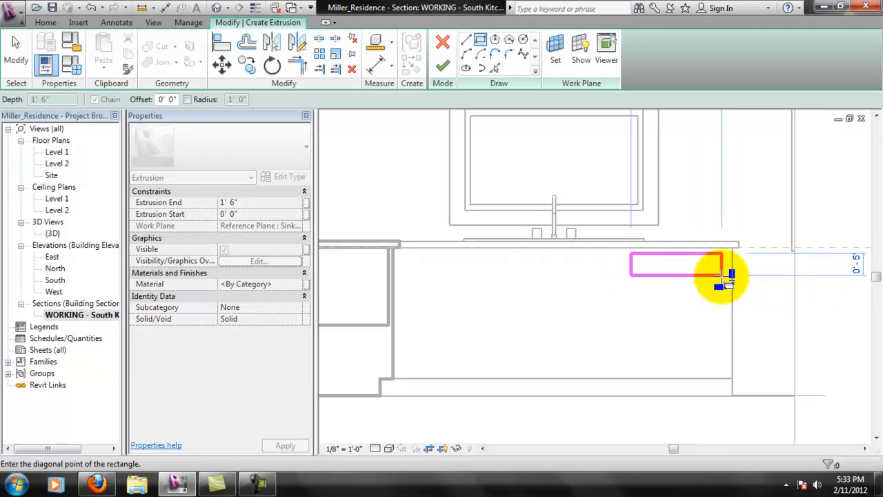
click(723, 279)
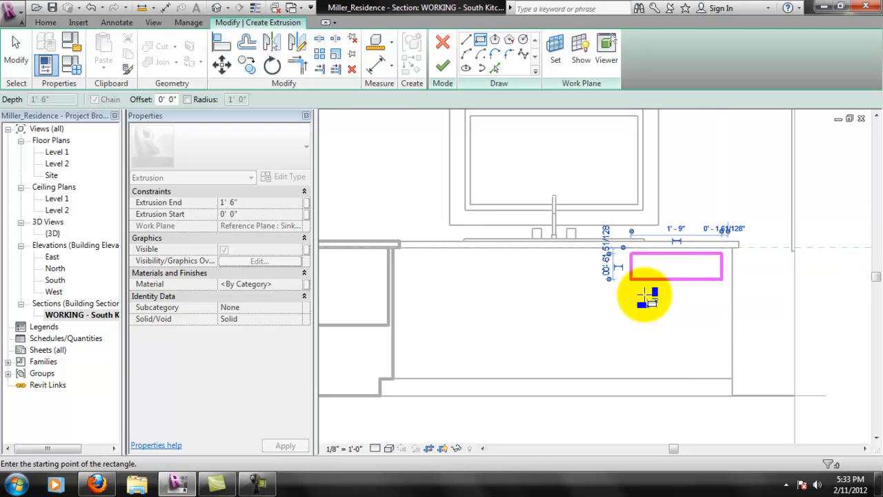
click(629, 290)
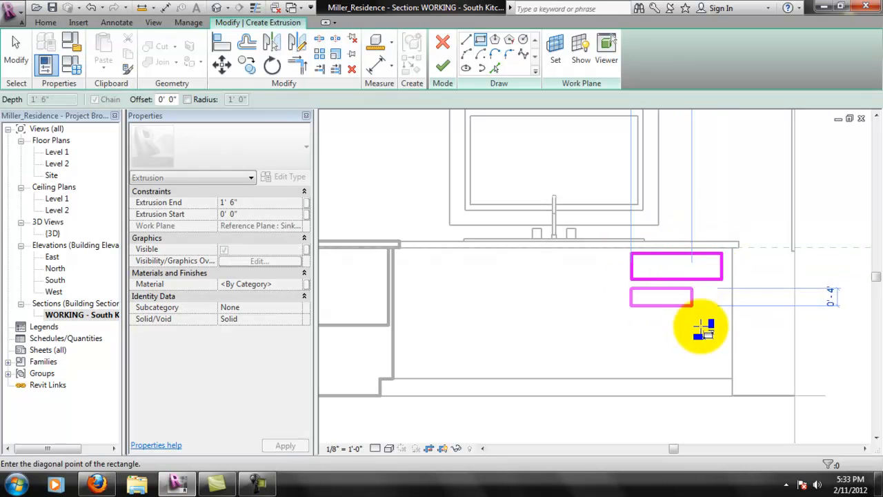
click(723, 372)
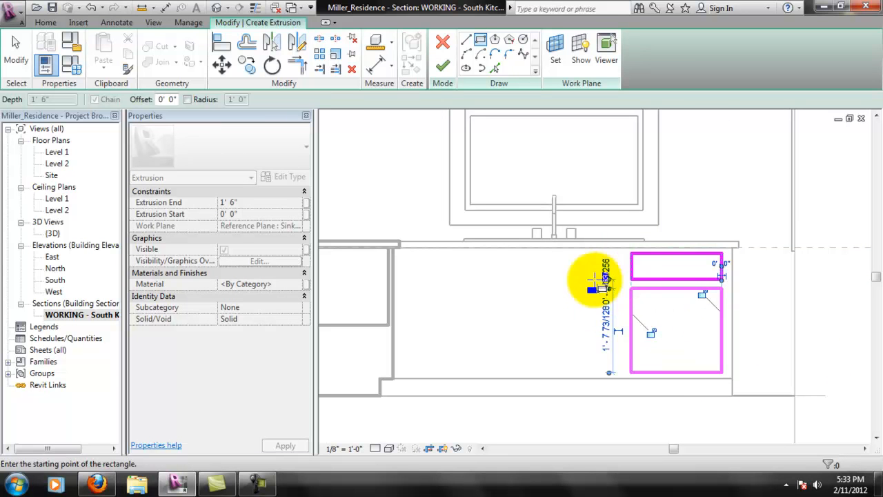
Sketch a wide drawer front about 3'-3" by 6" beneath the sink and two doors side by side below it
click(455, 253)
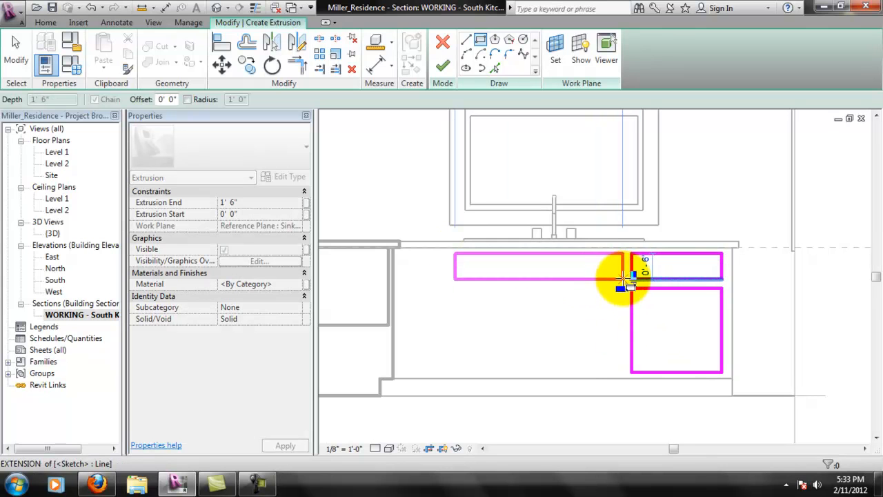
click(624, 279)
click(551, 288)
click(623, 373)
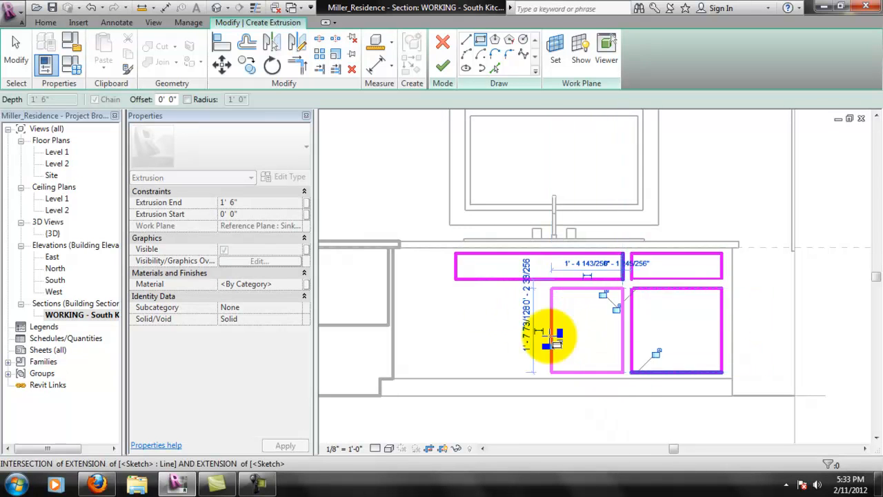
click(540, 288)
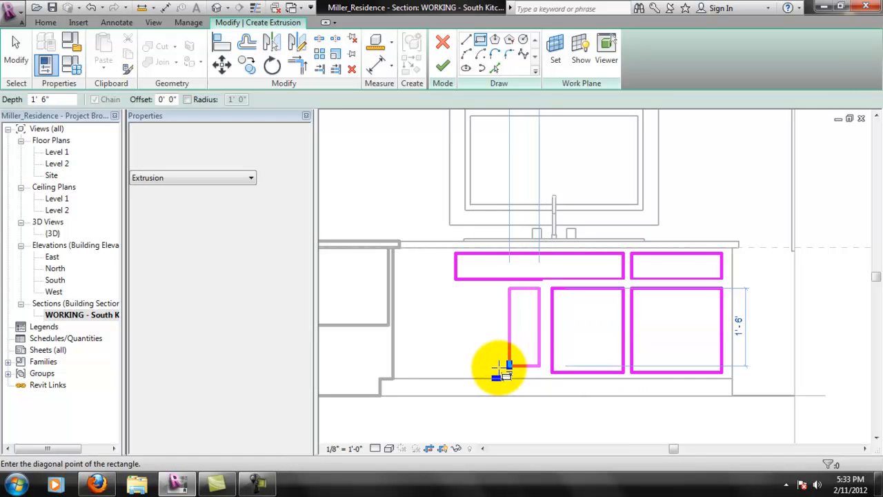
click(456, 373)
Sketch a tall, narrow panel at the left end of the cabinet face, spanning from drawer top to door bottom
click(401, 255)
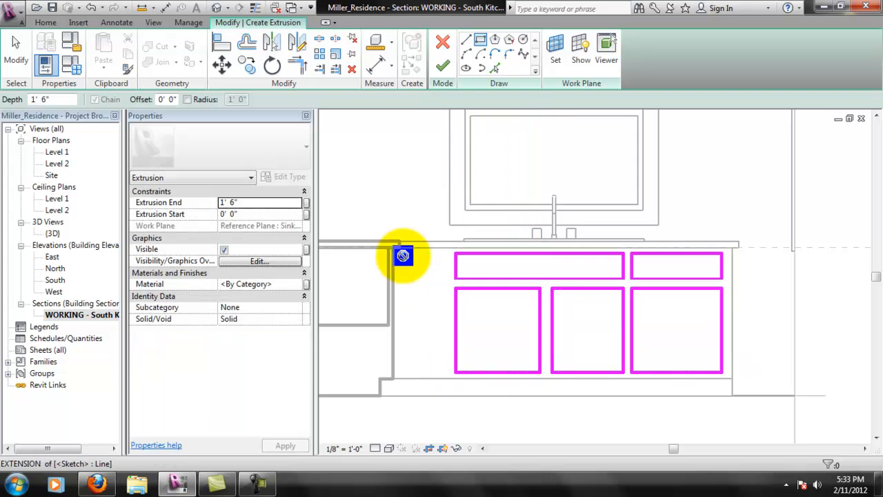
click(446, 372)
click(732, 241)
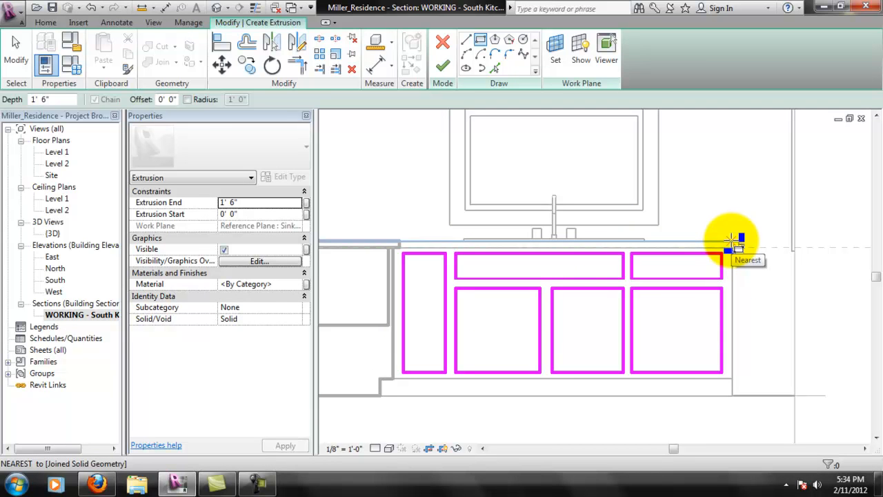
key(Escape)
scroll(572, 282, up, 4)
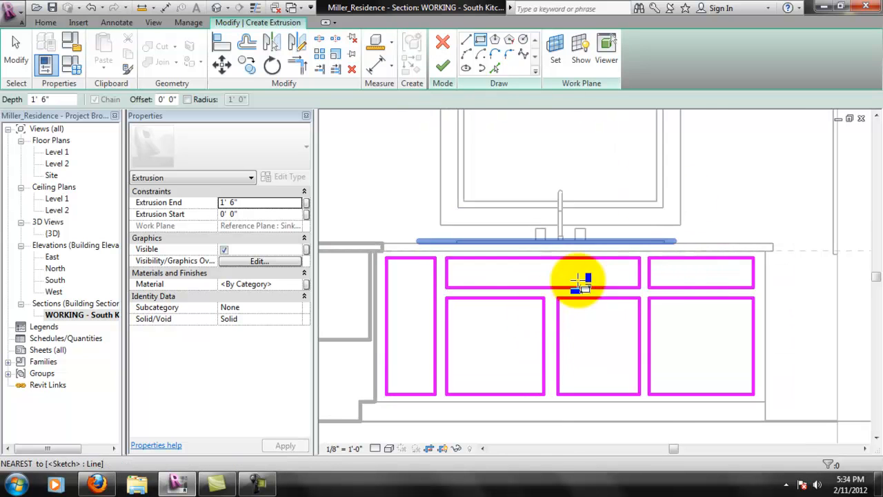
key(Escape)
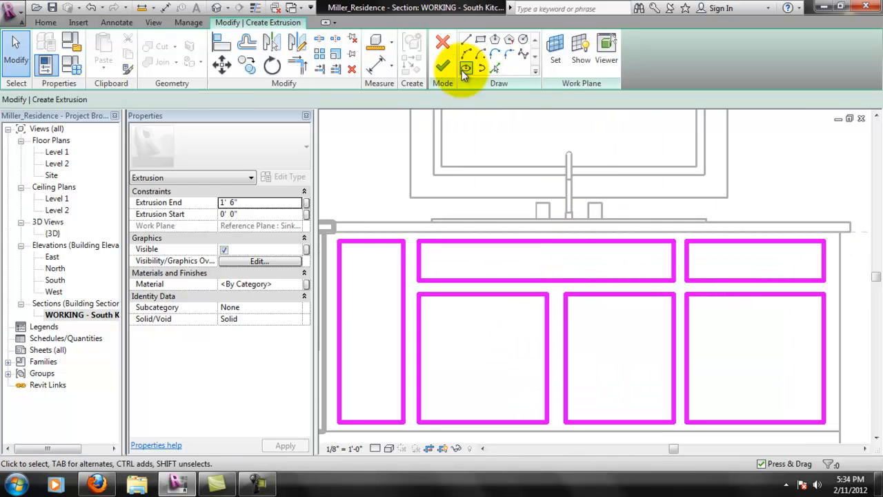
Align the top edges of the drawer fronts and the tall left panel with one another
click(221, 43)
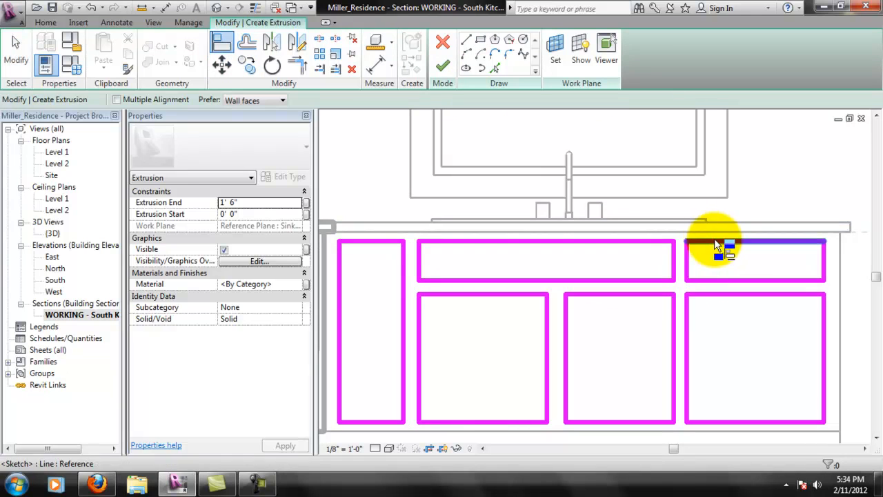
click(686, 242)
click(653, 242)
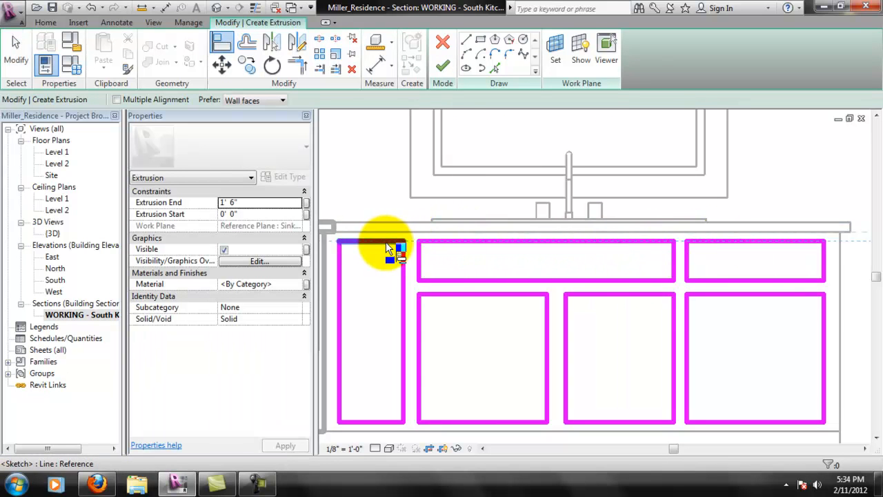
scroll(403, 263, down, 4)
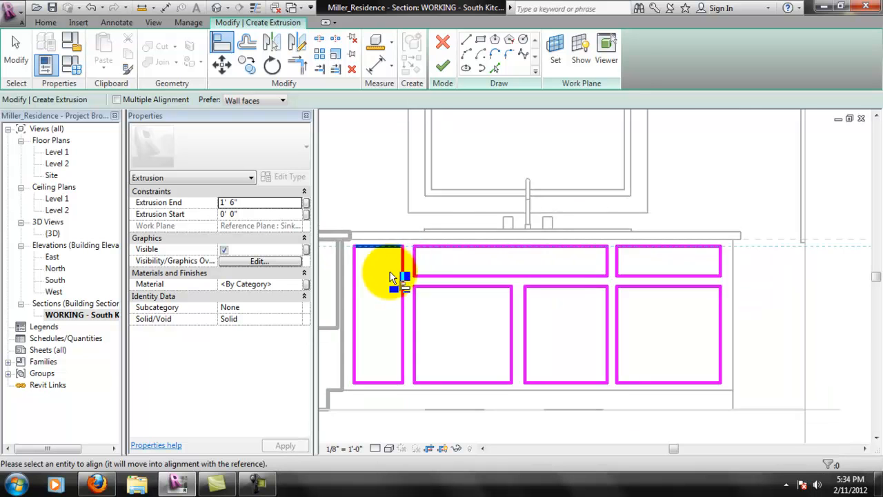
middle_drag(390, 276, 573, 296)
scroll(576, 293, up, 2)
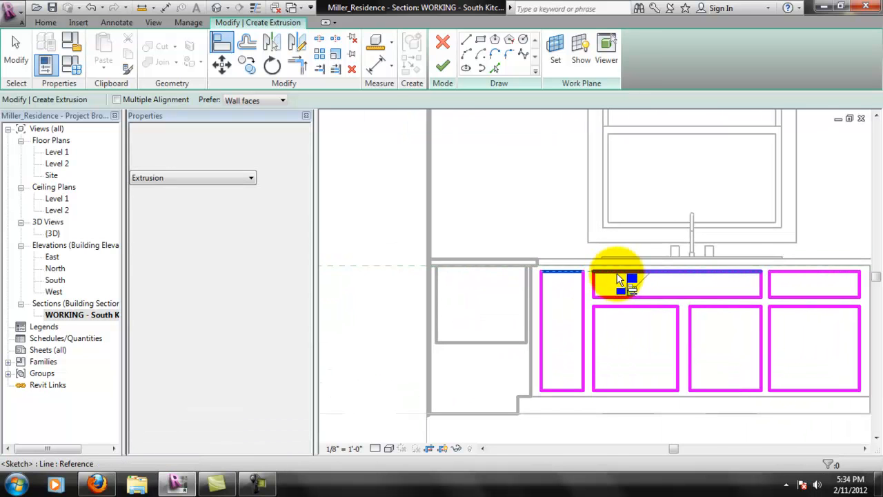
scroll(742, 301, up, 2)
middle_drag(750, 296, 655, 291)
scroll(655, 286, up, 1)
click(587, 257)
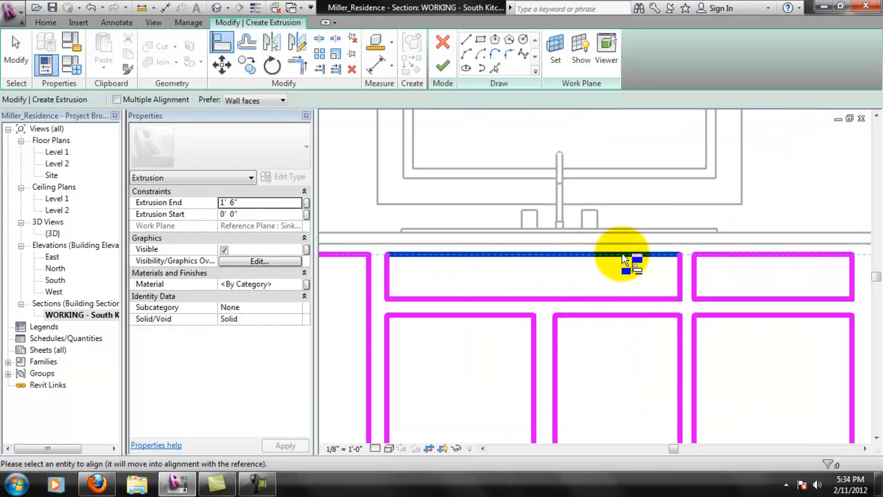
scroll(594, 268, down, 1)
key(Escape)
key(Escape)
Set the wide drawer front's top edge 1.5" below the countertop's underside
click(591, 258)
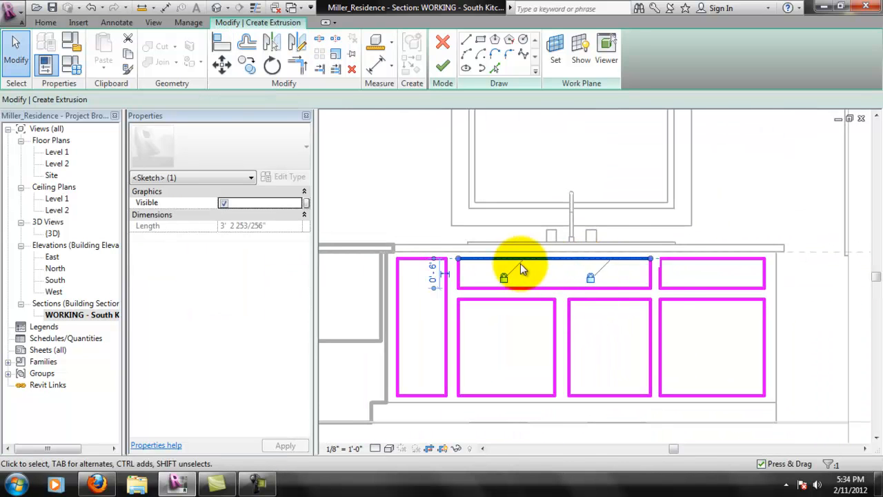
scroll(436, 265, up, 1)
scroll(436, 265, up, 2)
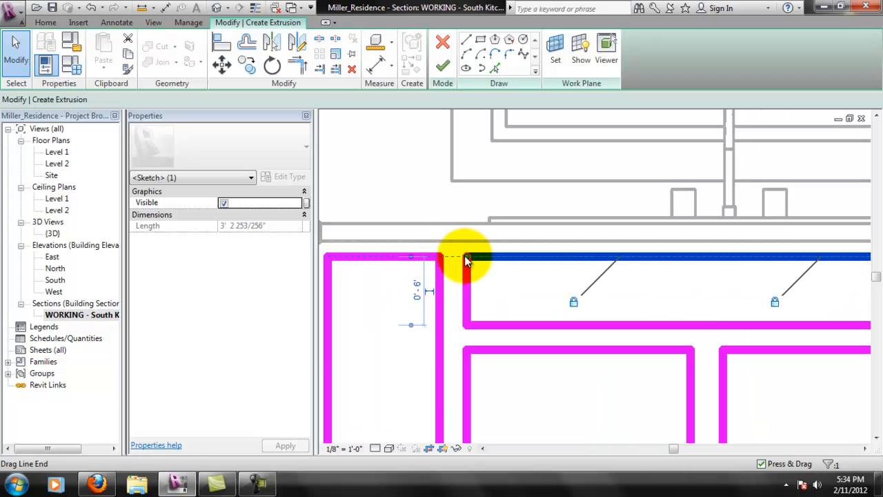
drag(424, 238, 424, 240)
click(417, 245)
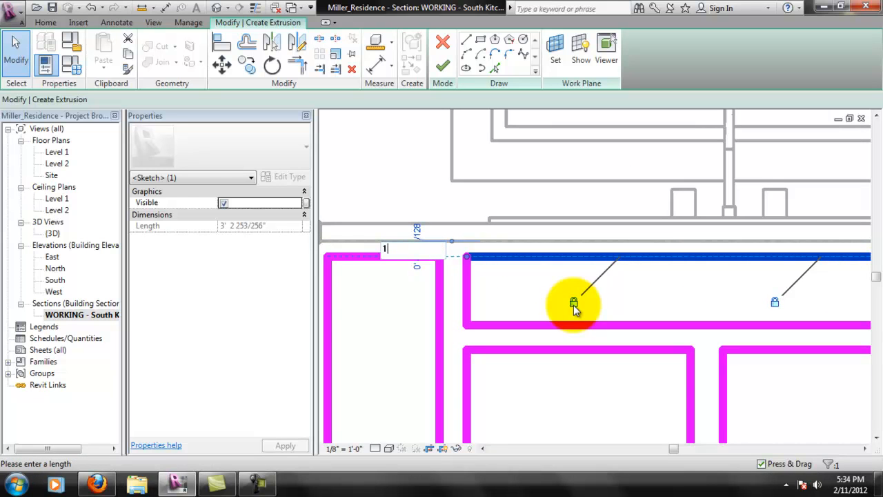
text(1.5)
key(Return)
Try to move the middle door's top edge to adjust its gap below the wide drawer front
scroll(561, 343, down, 2)
click(601, 310)
scroll(780, 334, up, 2)
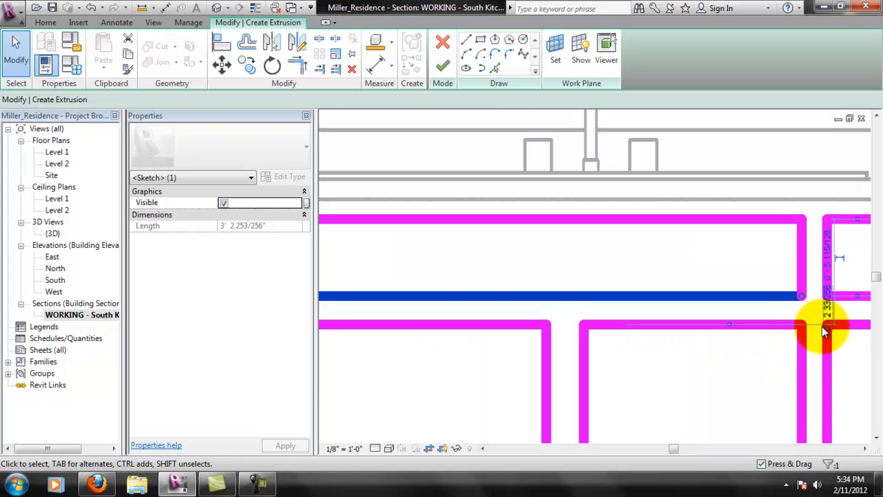
click(765, 336)
click(755, 327)
scroll(621, 335, down, 4)
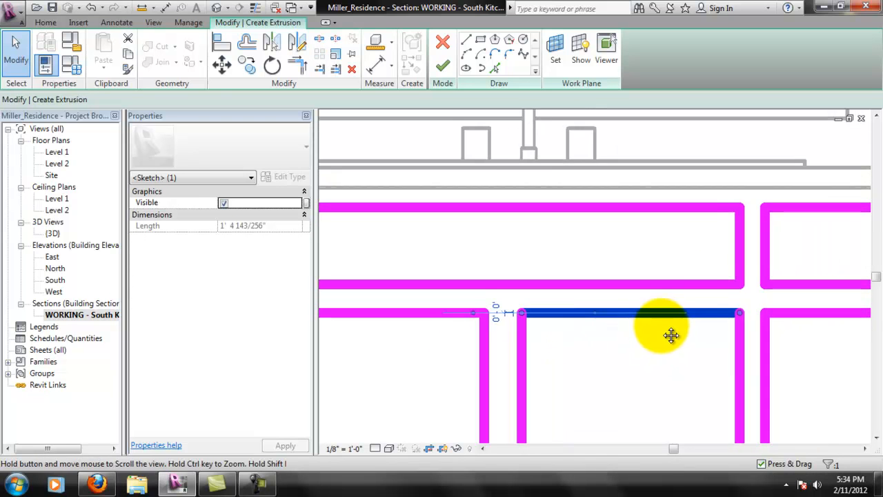
scroll(612, 328, up, 1)
drag(560, 310, 561, 290)
key(ctrl+z)
click(582, 310)
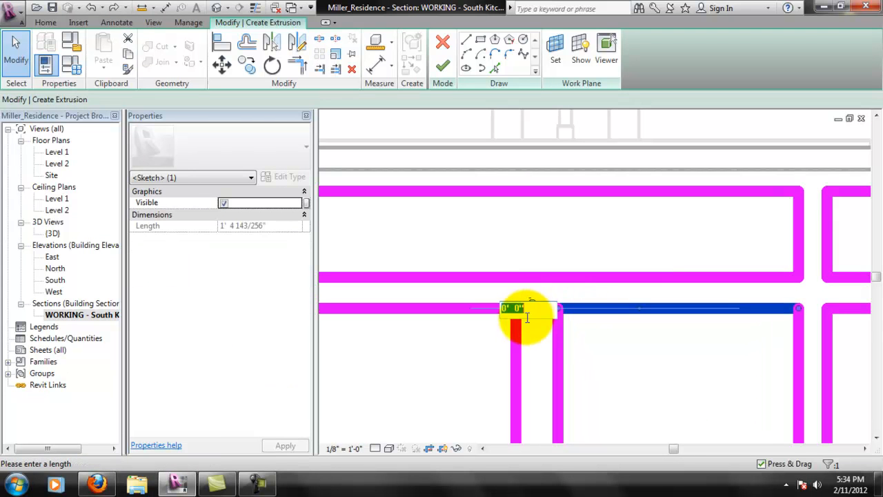
Make the temporary dimension at the middle door's top edge permanent and remove it again
click(608, 313)
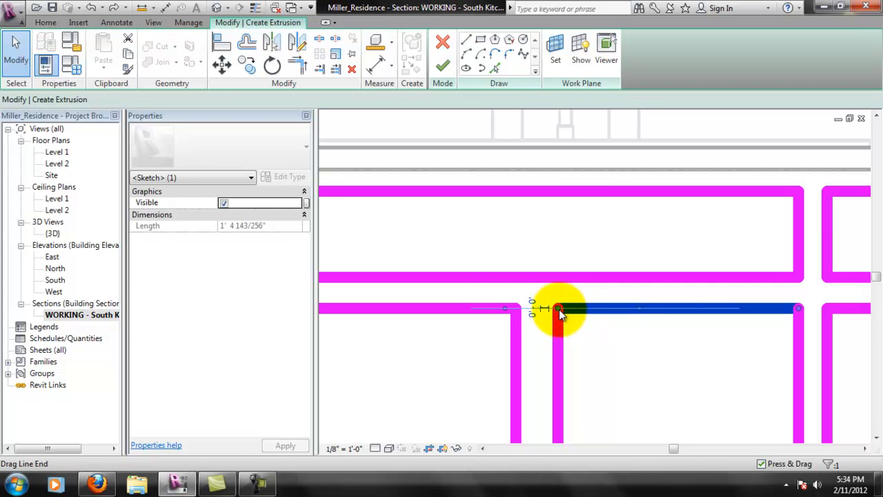
click(637, 328)
click(651, 313)
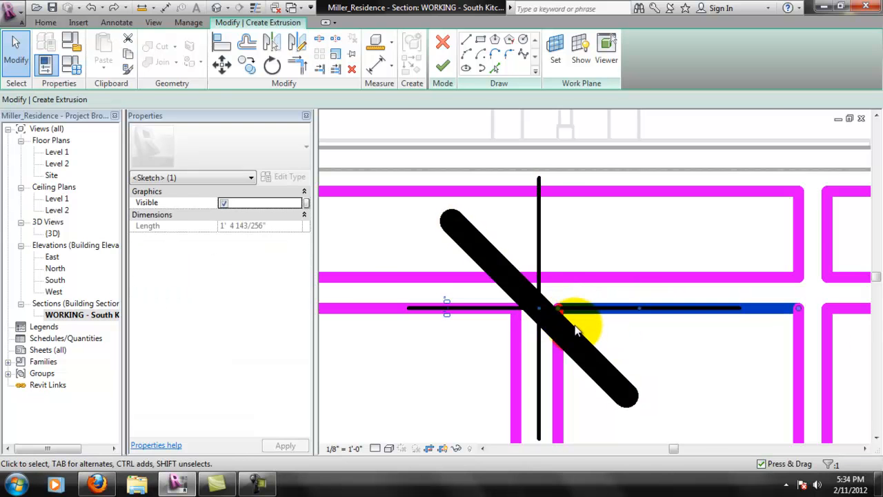
scroll(573, 324, down, 2)
click(582, 334)
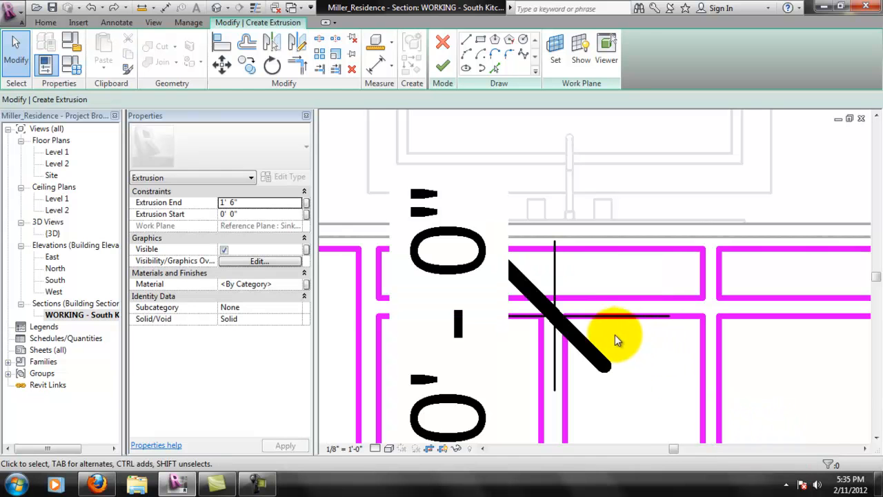
scroll(656, 331, up, 4)
click(514, 388)
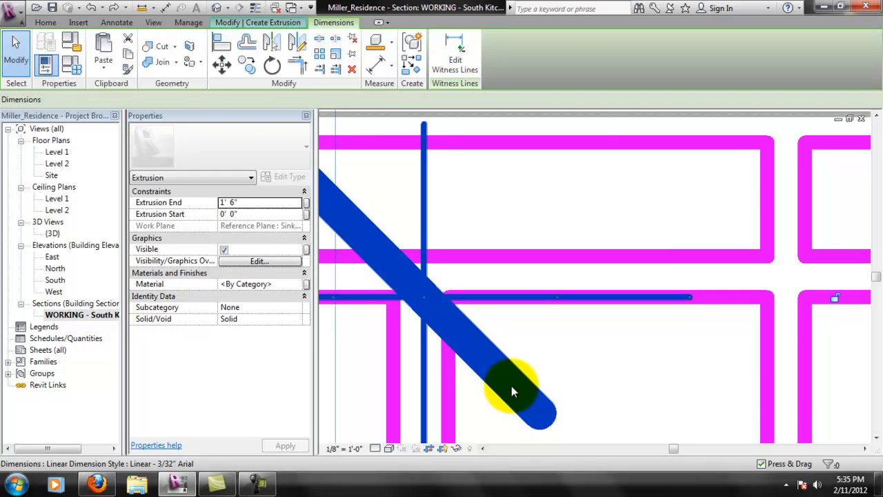
click(568, 351)
click(593, 299)
scroll(613, 323, down, 3)
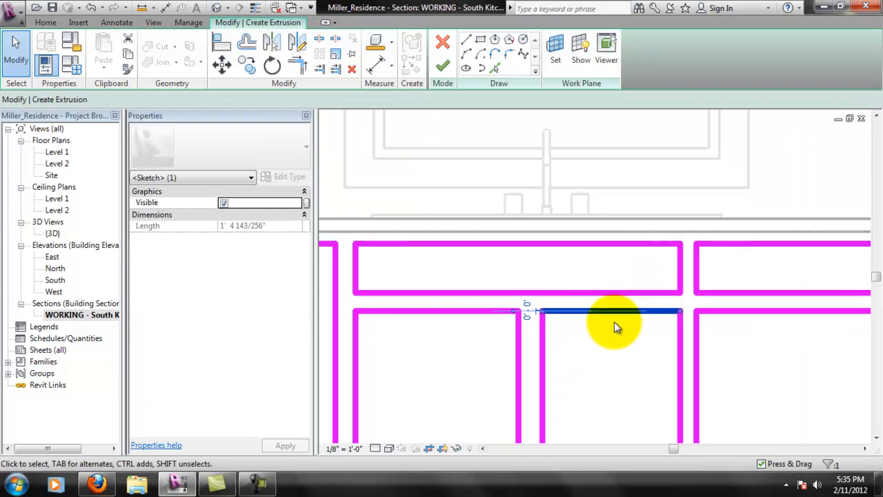
scroll(620, 330, down, 3)
scroll(620, 331, up, 6)
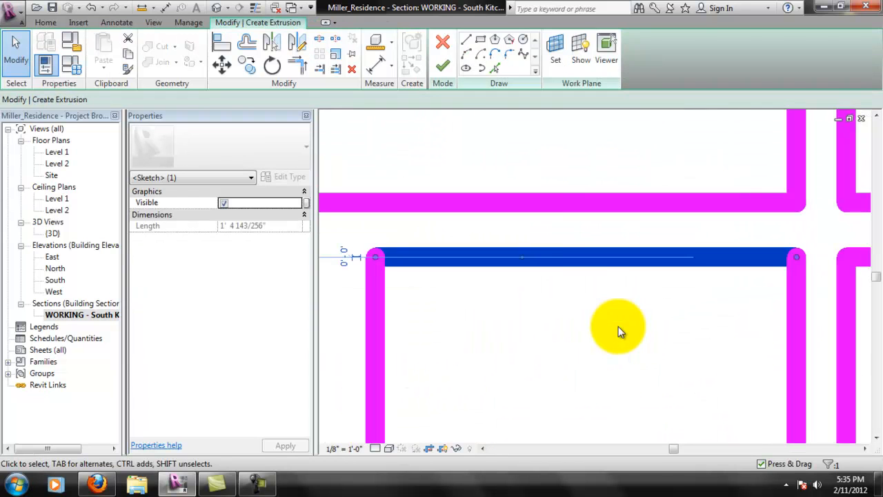
click(599, 324)
scroll(503, 267, down, 1)
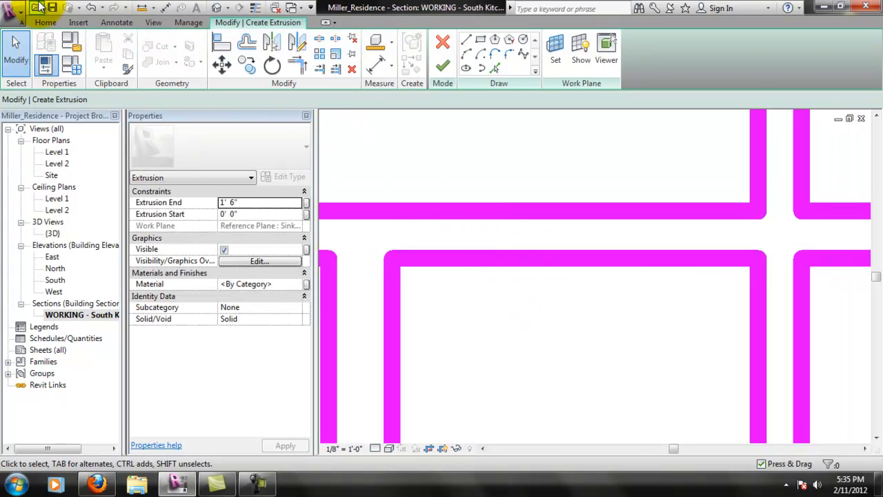
Place an aligned dimension between the wide drawer front's bottom edge and the top edge of the right-hand door below it
click(114, 22)
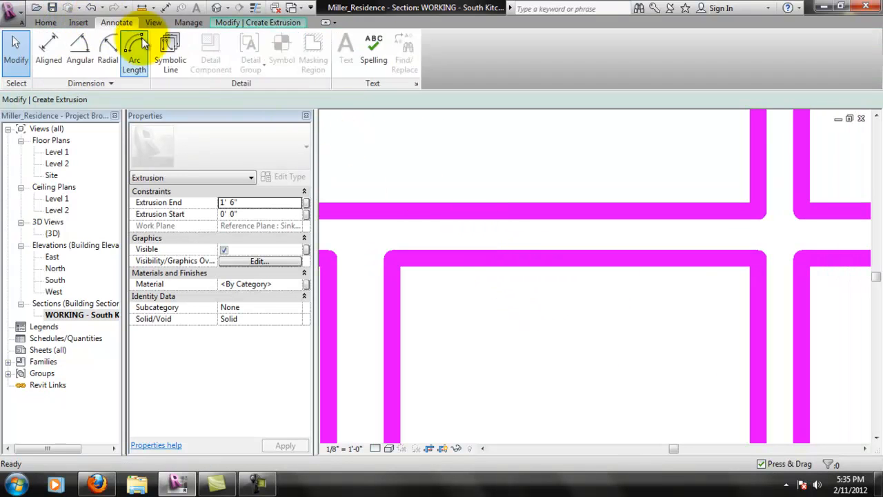
click(62, 49)
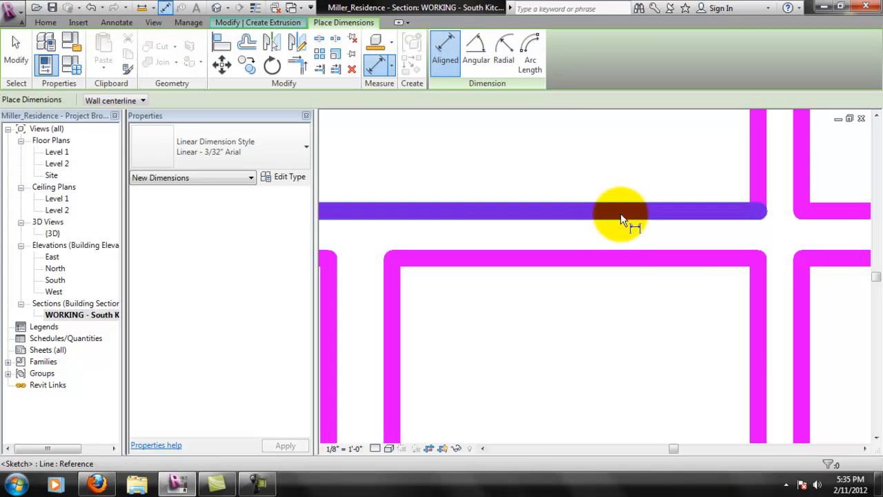
click(622, 216)
click(613, 261)
scroll(601, 265, down, 1)
scroll(580, 263, down, 2)
click(651, 257)
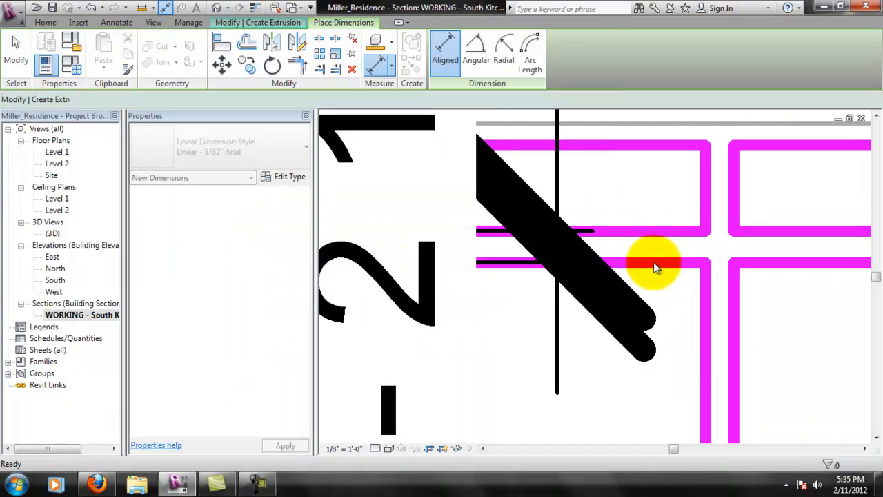
key(Escape)
Set the gap between the wide drawer front and the right-hand door below it to 1.5" and delete the dimension
click(653, 263)
scroll(526, 287, down, 1)
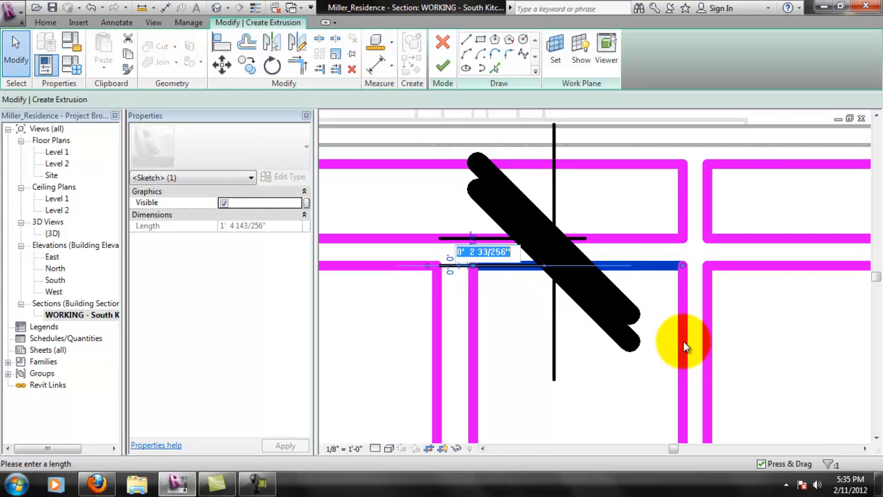
text(1.5)
key(Return)
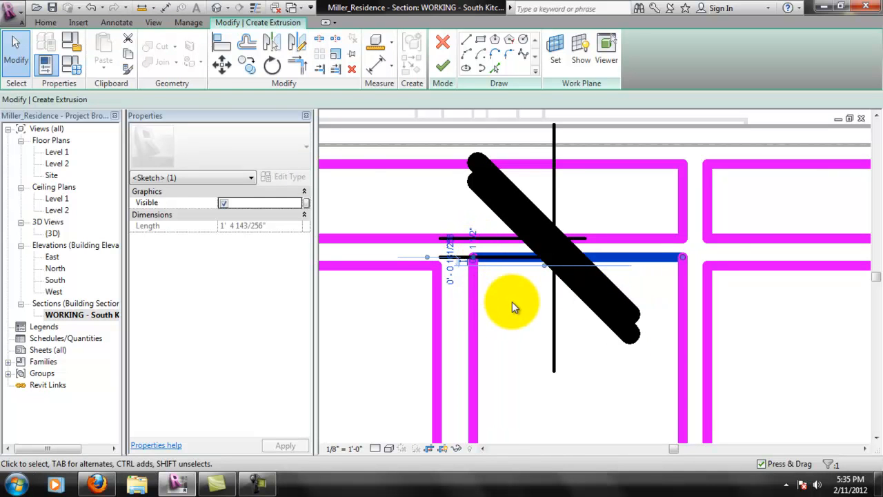
click(590, 321)
click(515, 226)
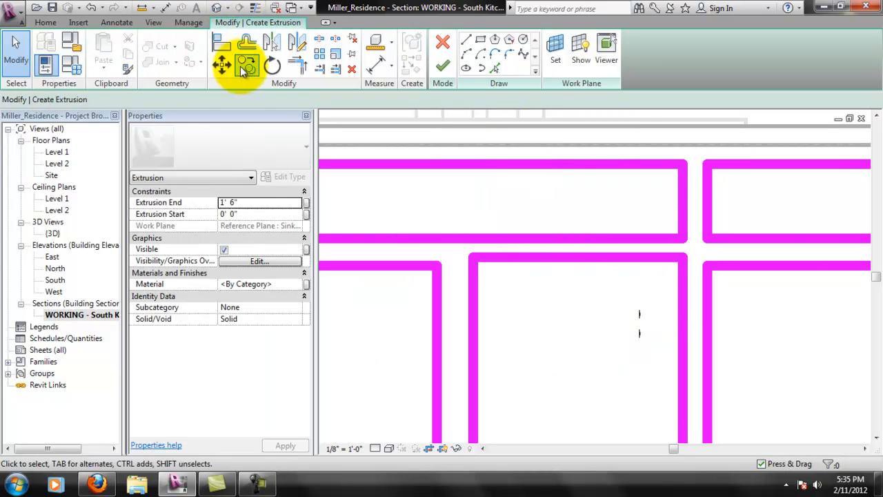
Align the far-right door's top edge with the top edge of the repositioned door beside it
click(230, 53)
click(588, 258)
key(Escape)
click(656, 256)
click(743, 273)
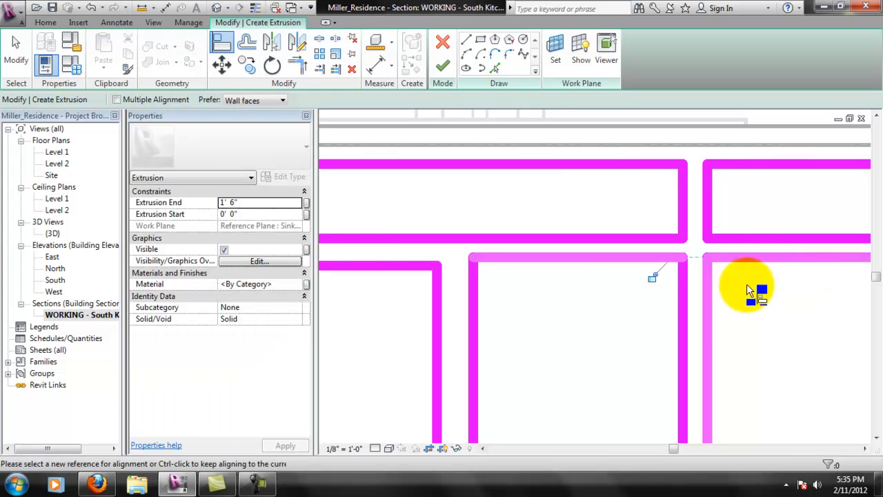
Align the top edge of the left-hand door under the wide drawer front with the neighbouring door's top edge
click(514, 267)
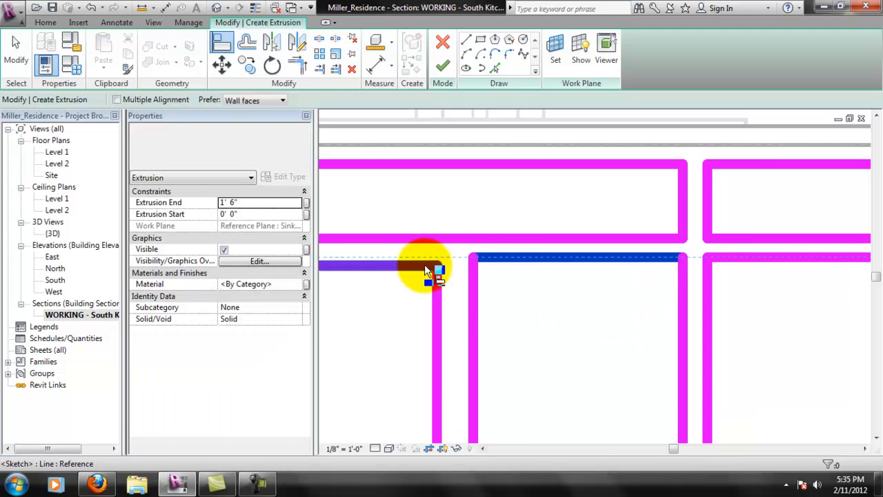
key(Escape)
middle_drag(420, 283, 680, 283)
click(680, 285)
click(538, 295)
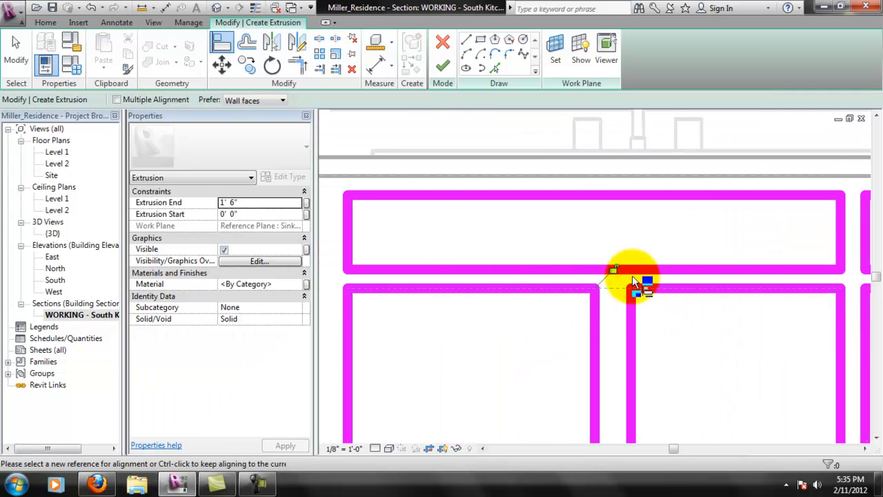
scroll(606, 297, down, 2)
middle_drag(725, 355, 629, 307)
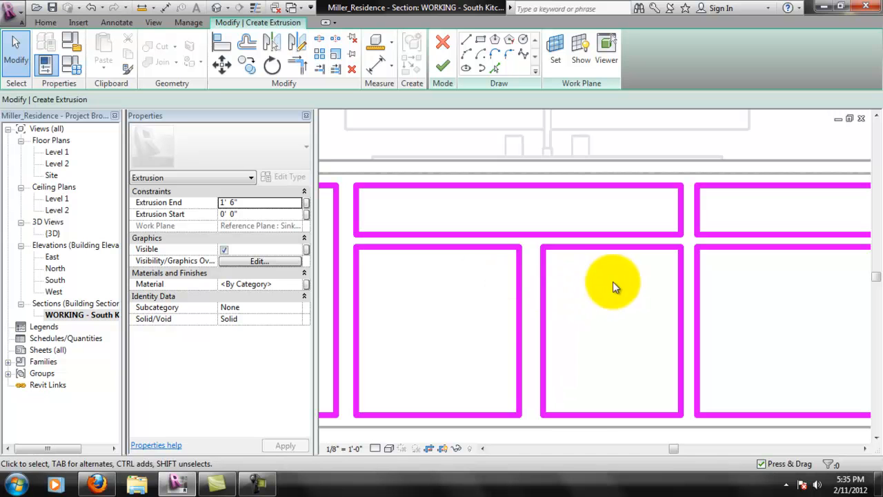
click(522, 336)
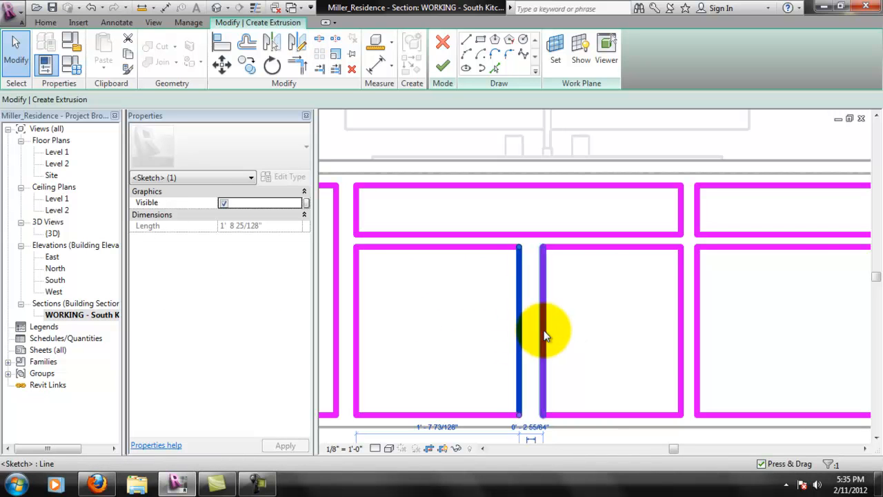
scroll(542, 330, down, 1)
scroll(560, 330, down, 1)
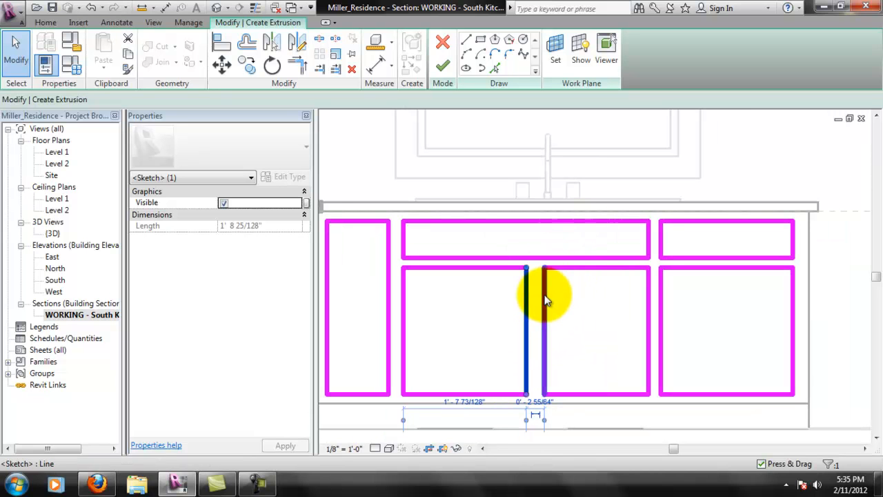
scroll(545, 232, up, 1)
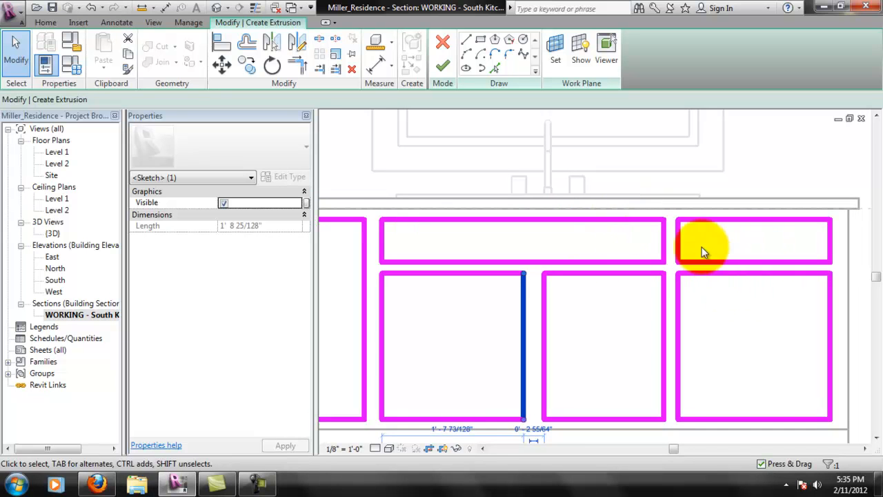
key(Escape)
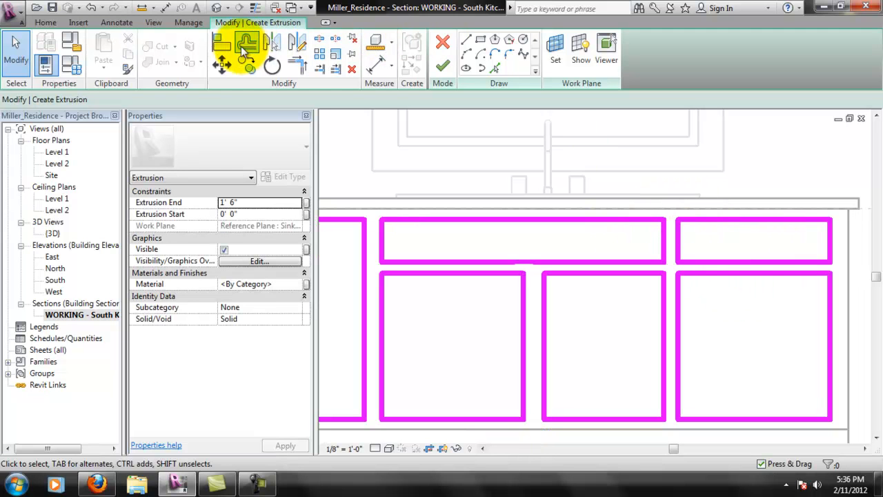
Try moving the small right drawer front's left edge away from the wide drawer front, and undo the move
click(230, 52)
key(Escape)
click(679, 247)
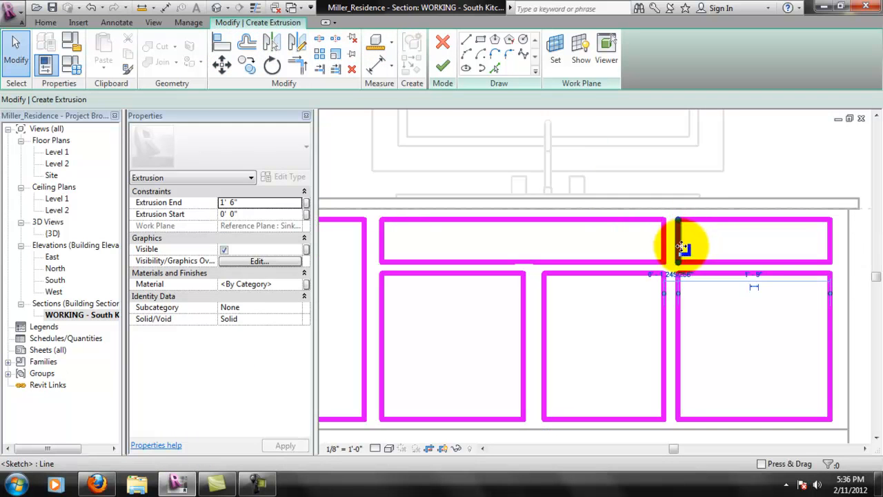
drag(699, 241, 720, 239)
key(ctrl+z)
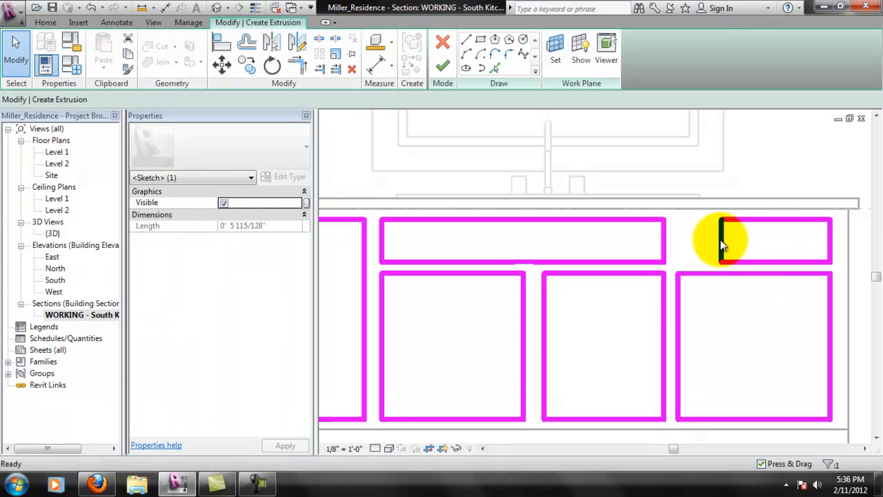
click(720, 242)
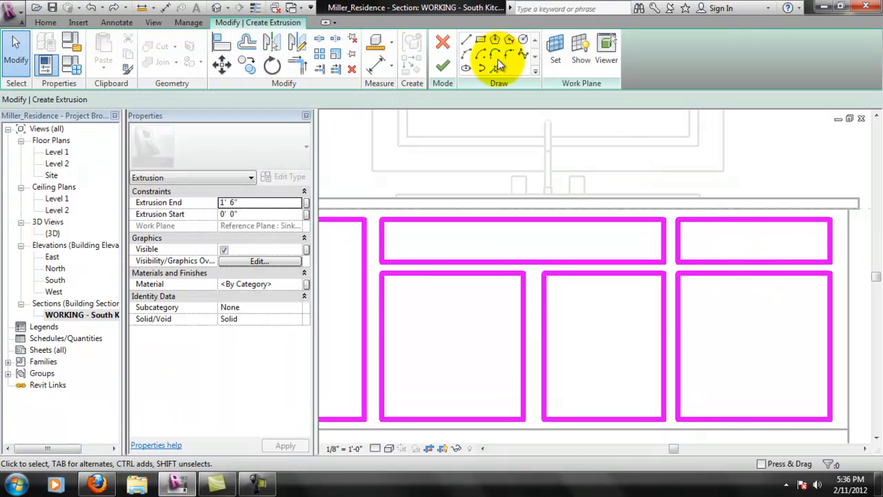
Align the left edges of the small right drawer front and the door below it, and move both edges inward to narrow the panels
click(230, 50)
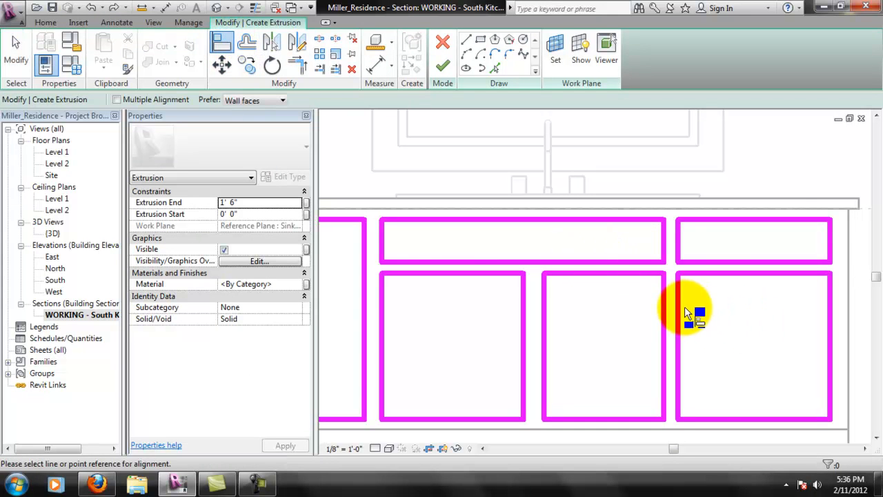
click(679, 315)
click(681, 310)
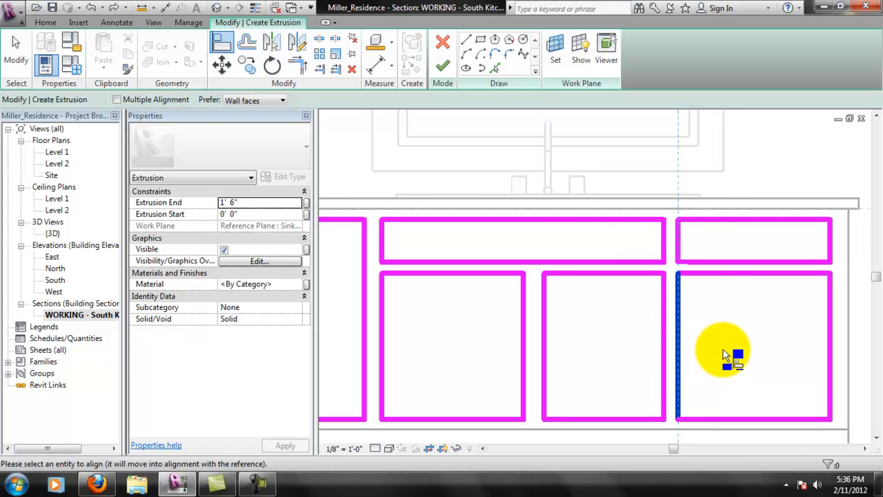
key(Escape)
key(Escape)
drag(680, 347, 728, 351)
click(689, 347)
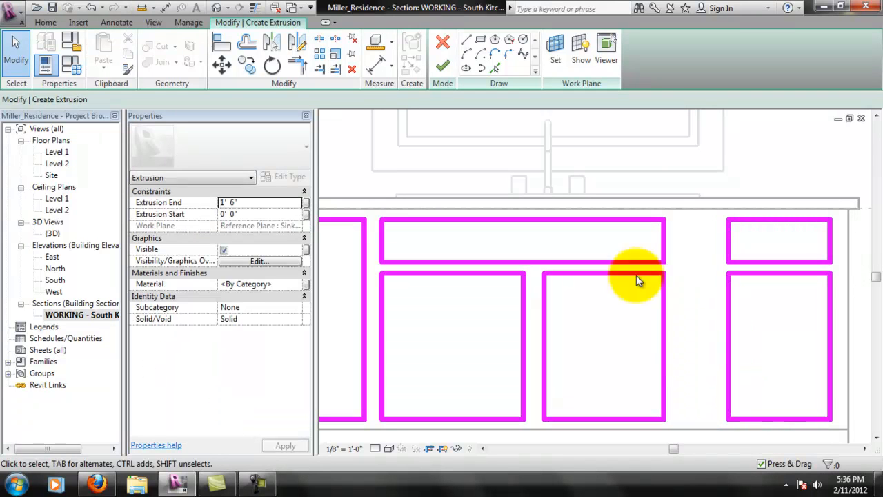
Align the right edges of the wide drawer front and the right-hand door below it with the kitchen sink's right edge
click(222, 42)
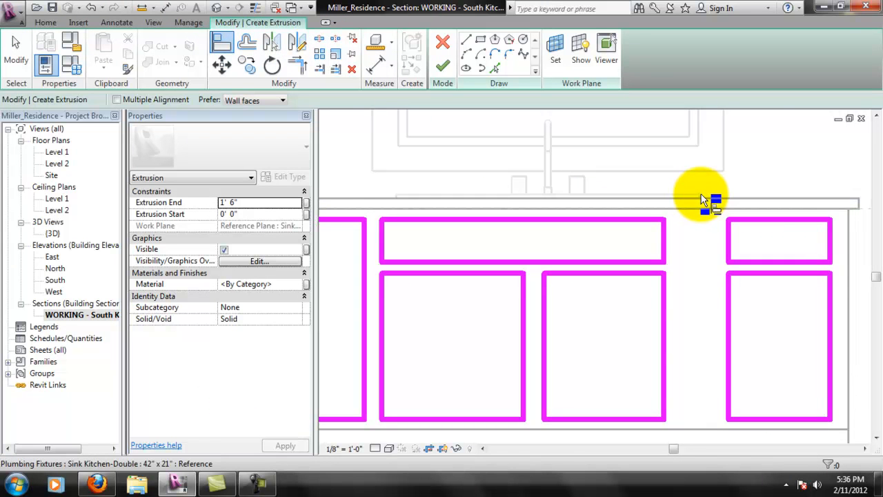
scroll(701, 194, up, 3)
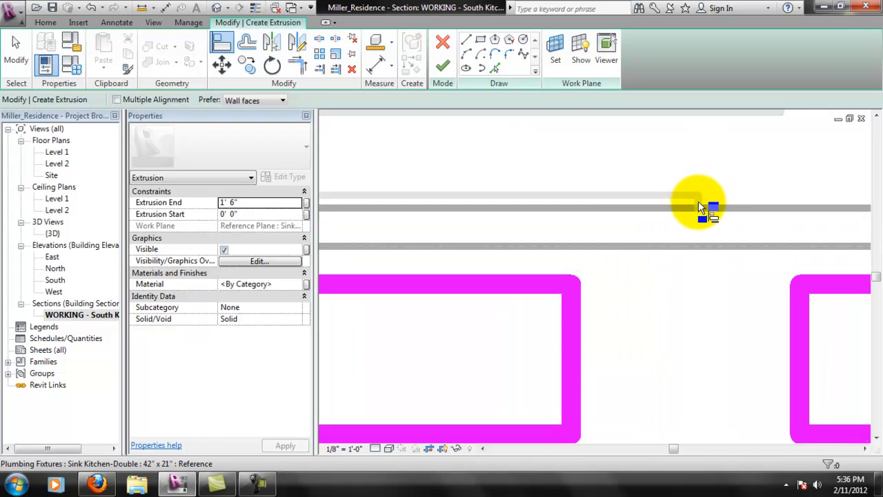
click(700, 203)
scroll(682, 311, down, 2)
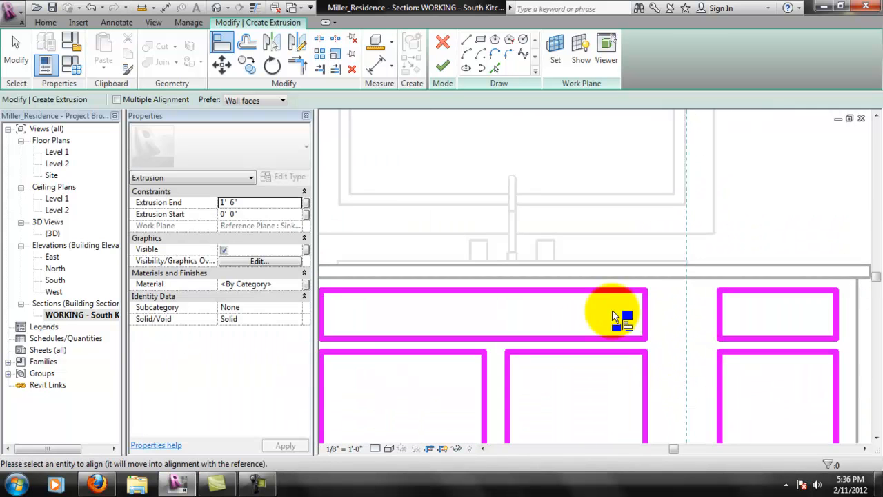
click(648, 315)
middle_drag(702, 350, 686, 279)
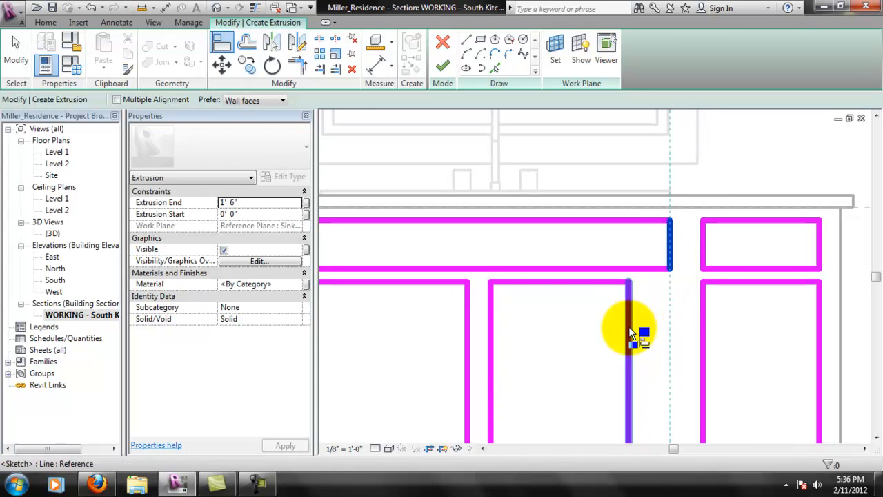
click(630, 335)
scroll(690, 287, down, 2)
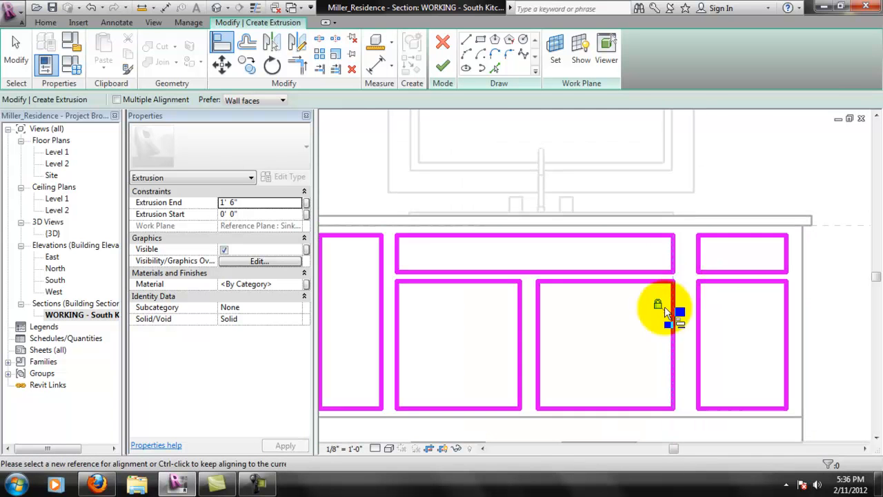
Align the wide drawer front's left edge with the kitchen sink's left edge and lock the alignment
scroll(393, 245, up, 2)
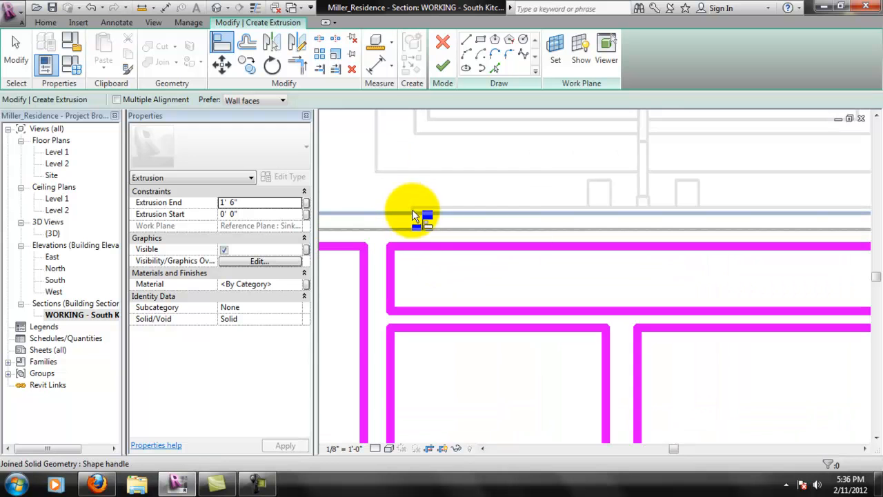
scroll(412, 214, up, 3)
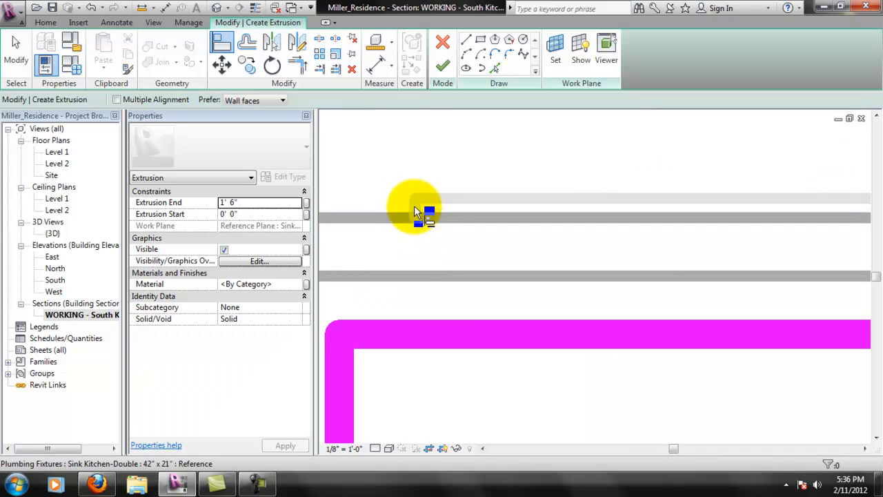
click(395, 360)
scroll(385, 362, down, 3)
click(372, 370)
middle_drag(463, 331, 487, 131)
click(438, 189)
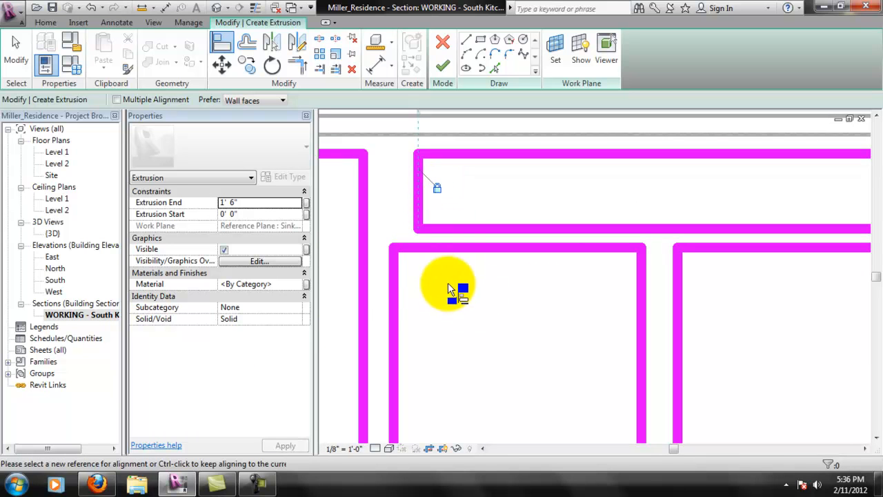
Align the left edge of the left-hand door with the wide drawer front's left edge above it and lock the alignment
click(392, 298)
middle_drag(446, 333, 450, 283)
click(404, 233)
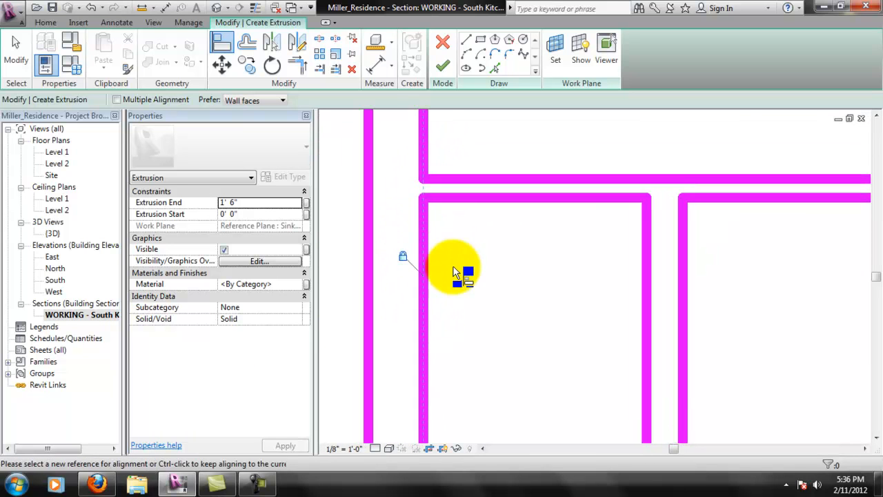
scroll(454, 273, down, 4)
scroll(511, 268, up, 2)
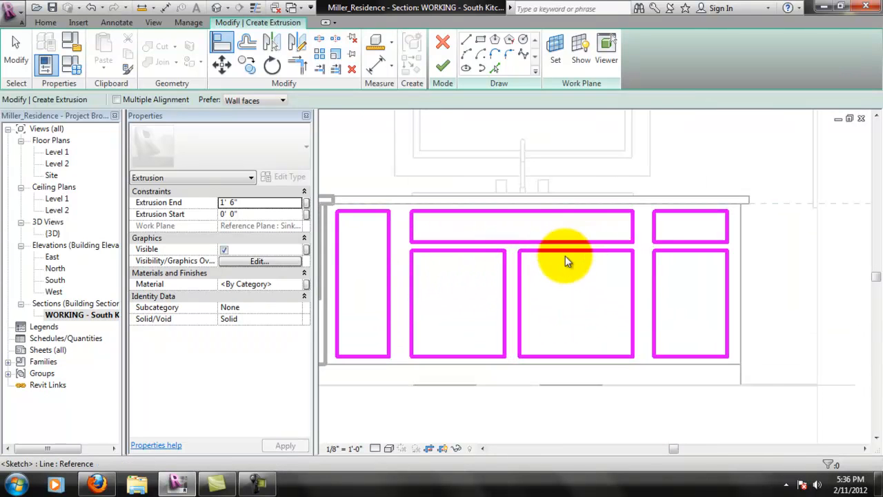
scroll(567, 258, up, 1)
key(Escape)
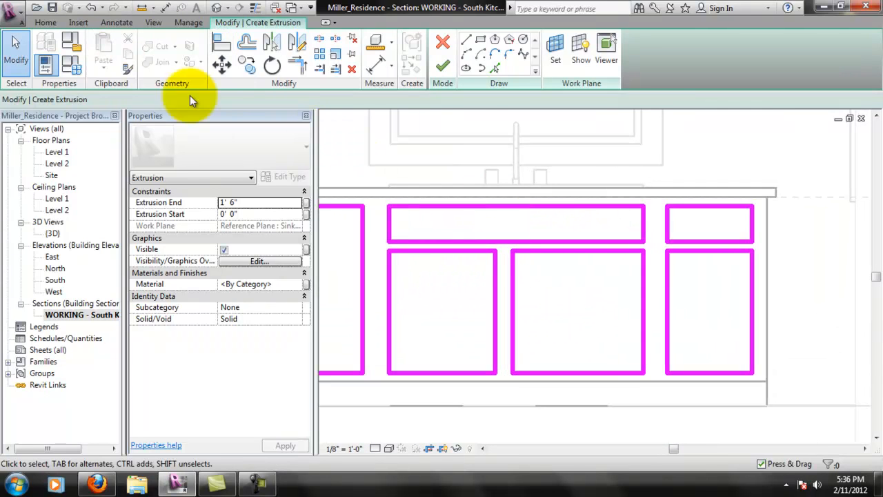
middle_drag(609, 259, 613, 259)
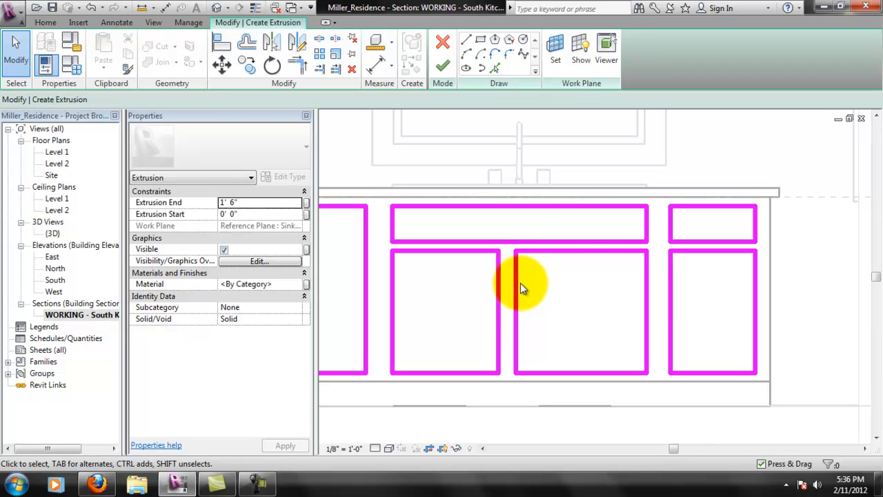
Delete the facing inner vertical edges of the two doors under the wide drawer front
mouse_move(519, 283)
mouse_down()
mouse_move(544, 289)
mouse_move(536, 288)
mouse_up()
scroll(534, 191, up, 2)
click(413, 120)
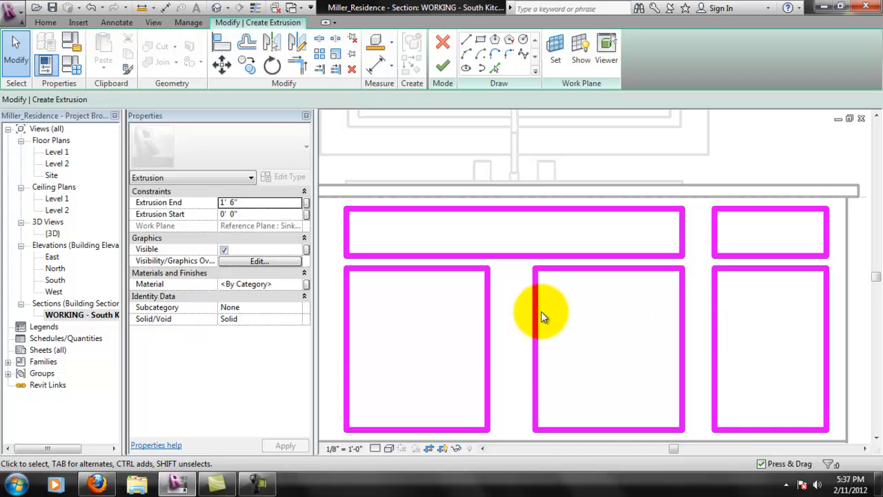
drag(552, 332, 442, 311)
key(Delete)
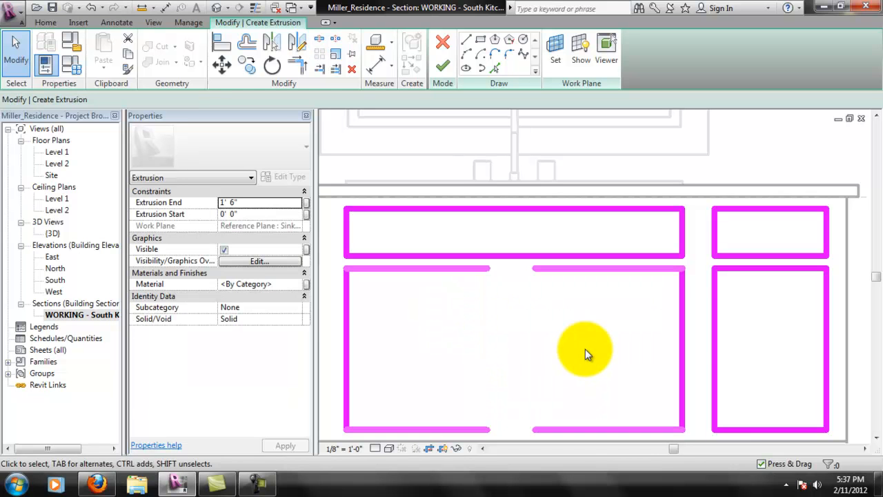
Try to bridge the gaps between the two doors' top edges and bottom edges by stretching the right-hand lines
click(541, 269)
drag(538, 270, 480, 271)
click(545, 374)
middle_drag(531, 325, 528, 293)
click(542, 398)
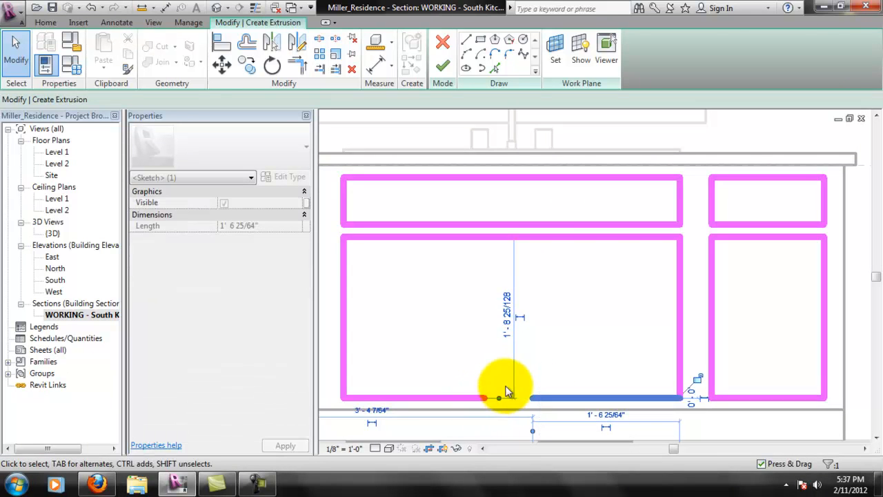
key(ctrl+z)
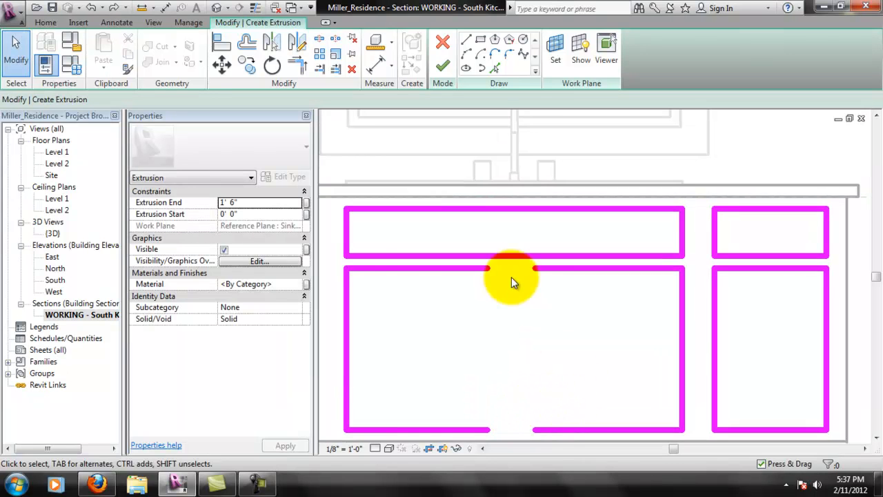
Stretch the two doors' top and bottom lines until they meet, closing the outline into one wide rectangle
click(543, 269)
drag(532, 268, 488, 269)
middle_drag(558, 361, 562, 312)
click(553, 367)
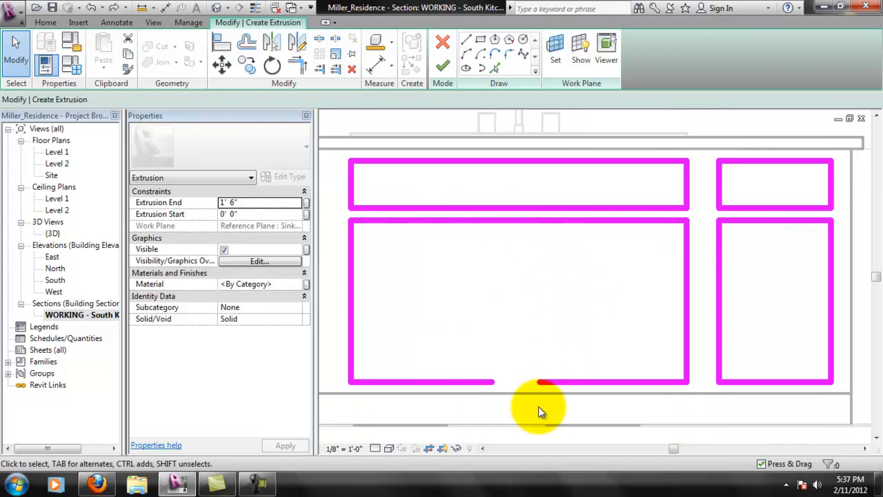
click(492, 382)
drag(496, 382, 540, 384)
click(541, 294)
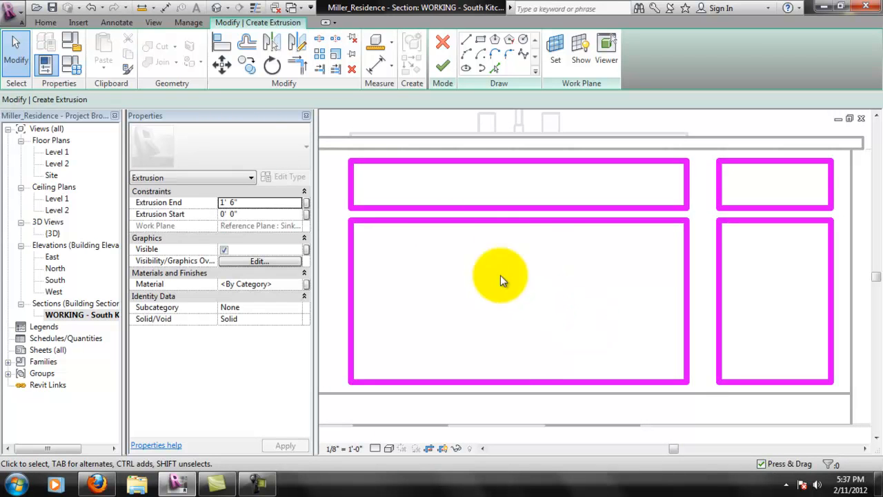
Replace the two top segments of the wide lower rectangle with a single line across its full width
click(477, 222)
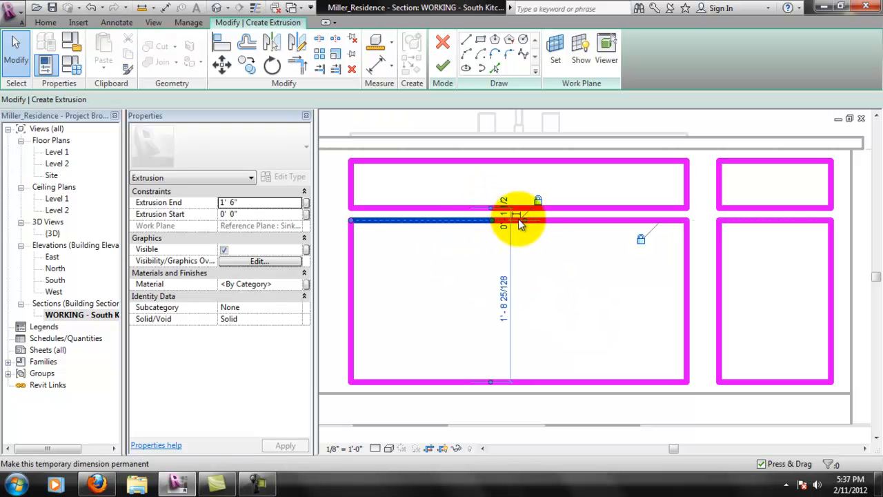
click(562, 221)
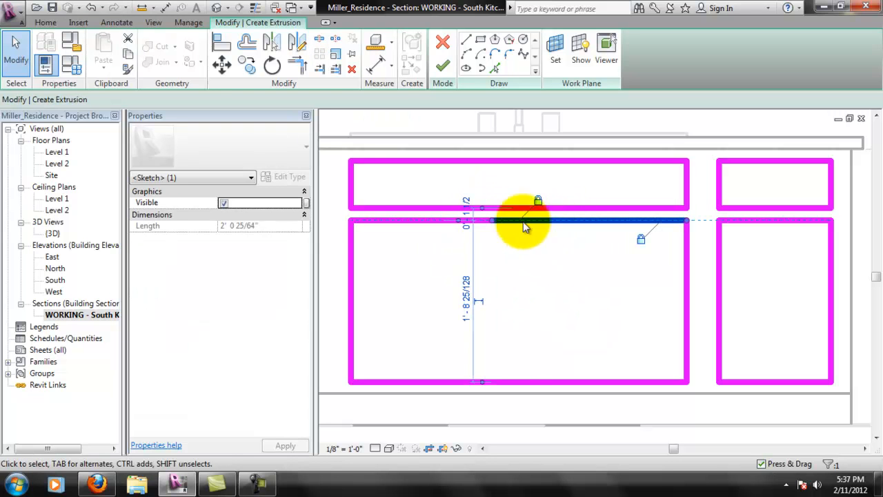
key(Delete)
click(476, 221)
drag(492, 221, 689, 221)
click(598, 287)
Replace the two bottom segments of the wide lower rectangle with a single line across its full width
click(572, 383)
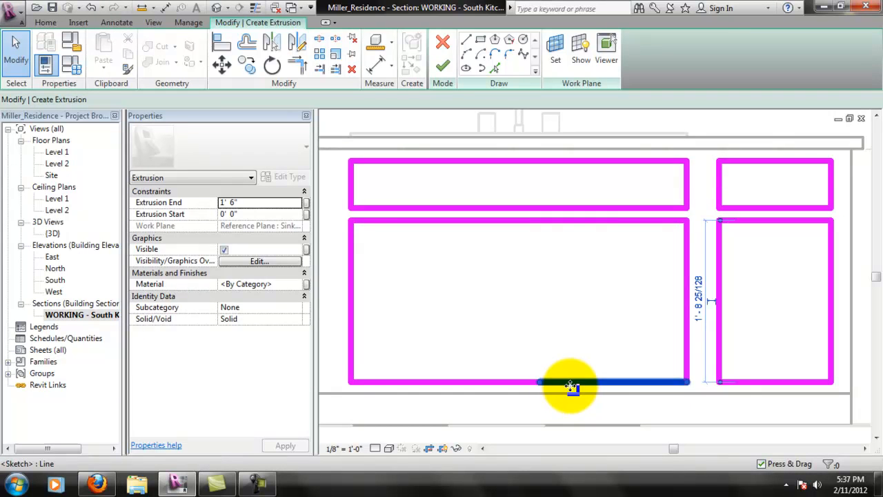
key(Delete)
click(525, 381)
drag(541, 385, 688, 382)
click(603, 336)
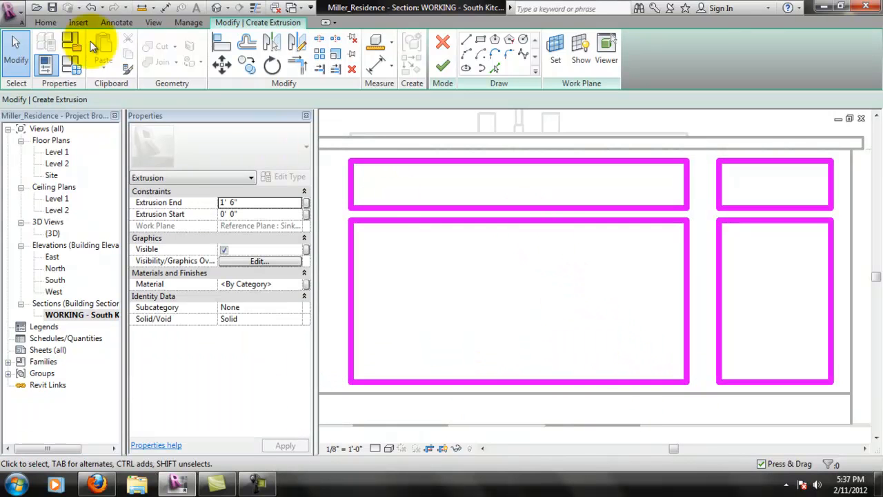
Draw a vertical center line from the midpoint of the wide lower rectangle's top edge down to its bottom edge
click(468, 41)
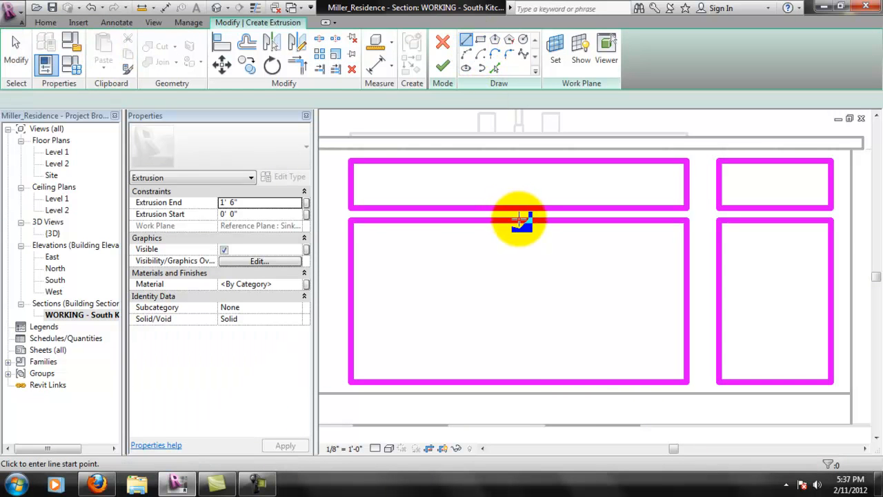
click(520, 219)
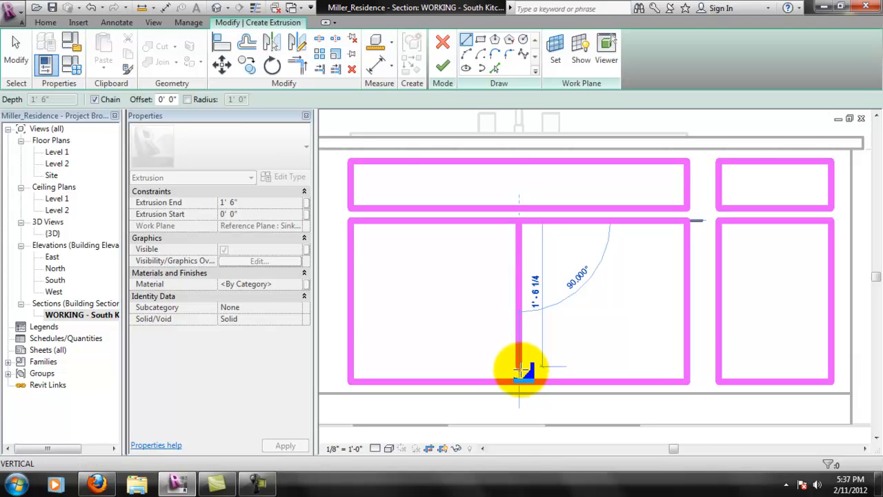
click(519, 377)
key(Escape)
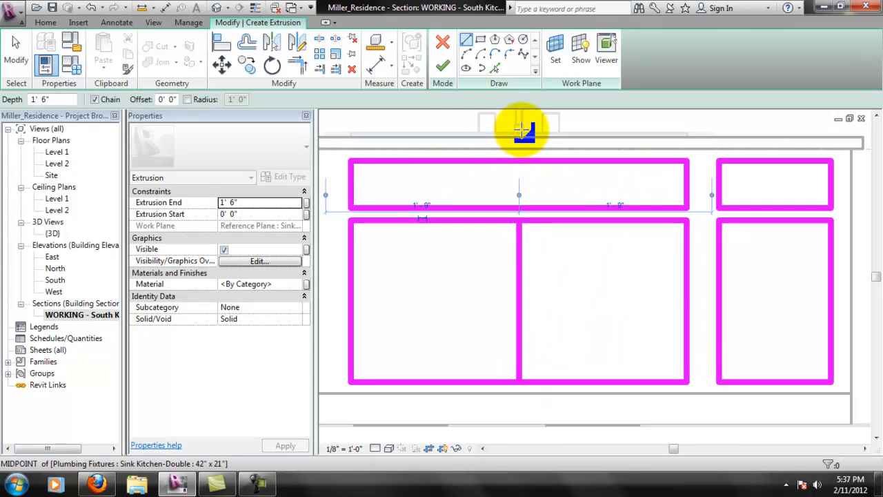
Check the center line against the kitchen sink's midpoint with a temporary vertical line
scroll(519, 135, up, 3)
click(519, 135)
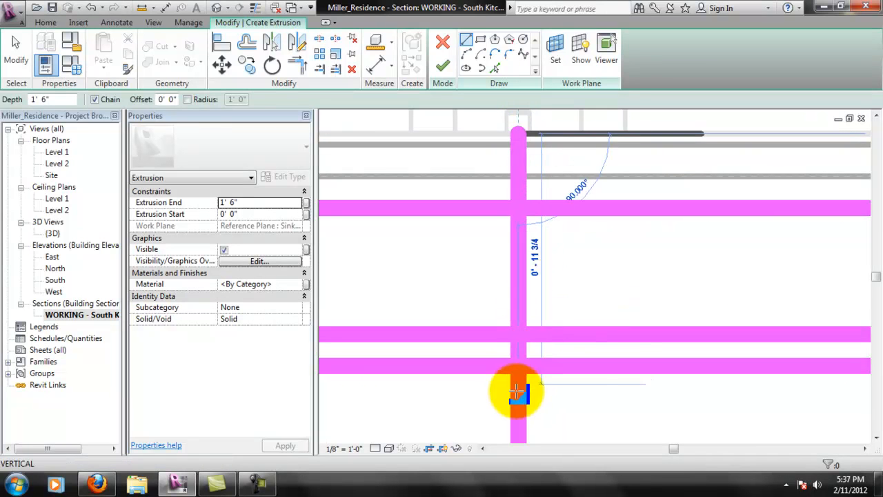
key(Escape)
scroll(561, 371, down, 1)
scroll(546, 241, down, 2)
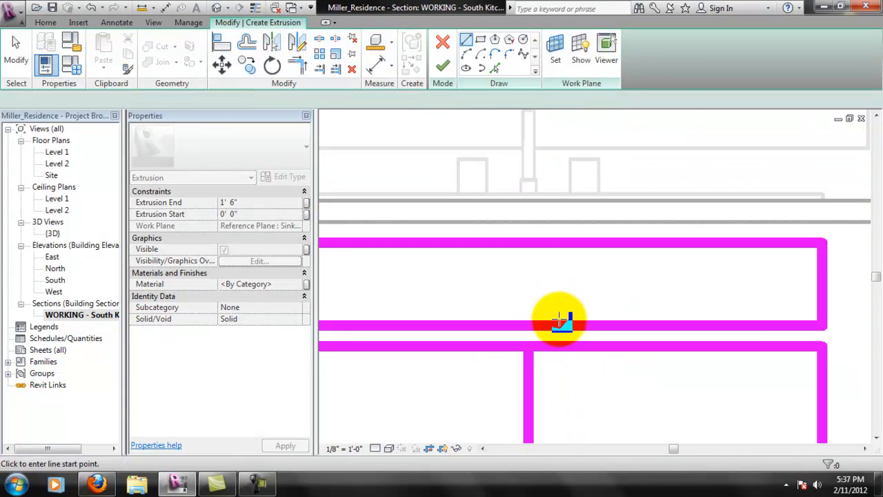
Offset copies of the vertical center line by 3/4" to both sides
scroll(541, 308, down, 1)
middle_drag(618, 419, 536, 270)
scroll(582, 241, up, 1)
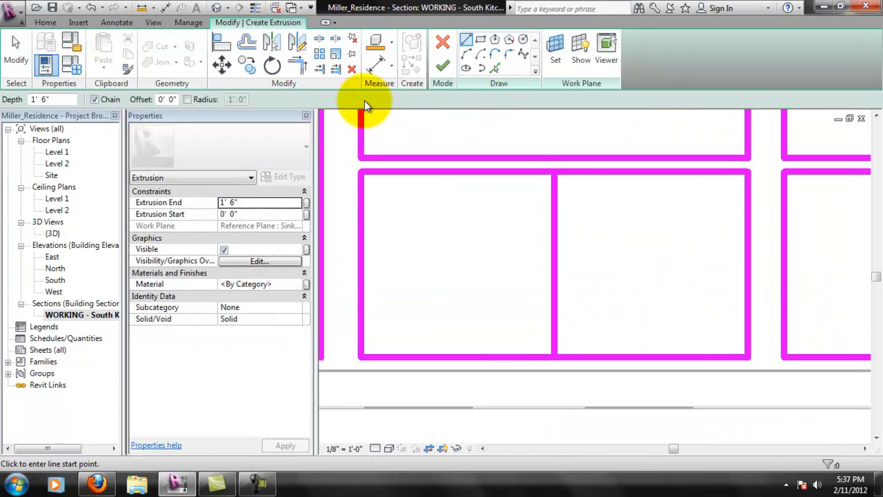
click(254, 51)
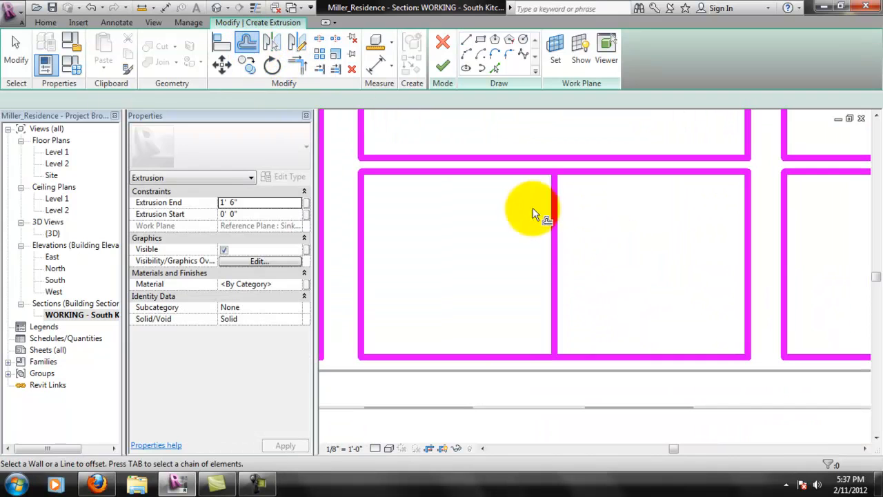
double_click(254, 100)
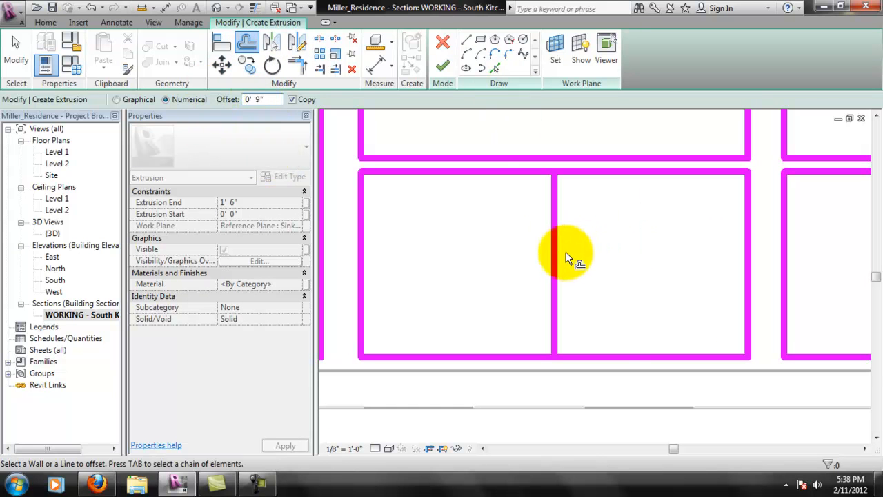
drag(275, 102, 183, 91)
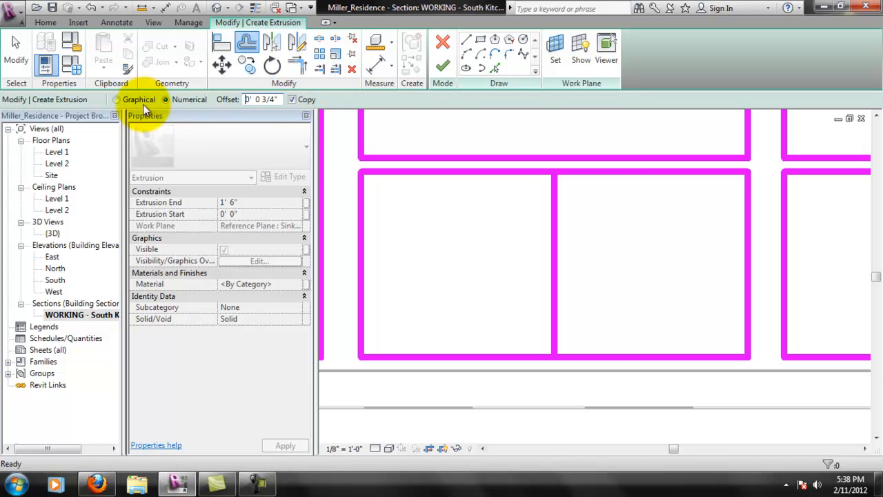
click(553, 259)
scroll(557, 253, up, 1)
scroll(557, 252, up, 1)
key(Escape)
Turn on thin line display and delete the center line between the two offset lines
click(556, 253)
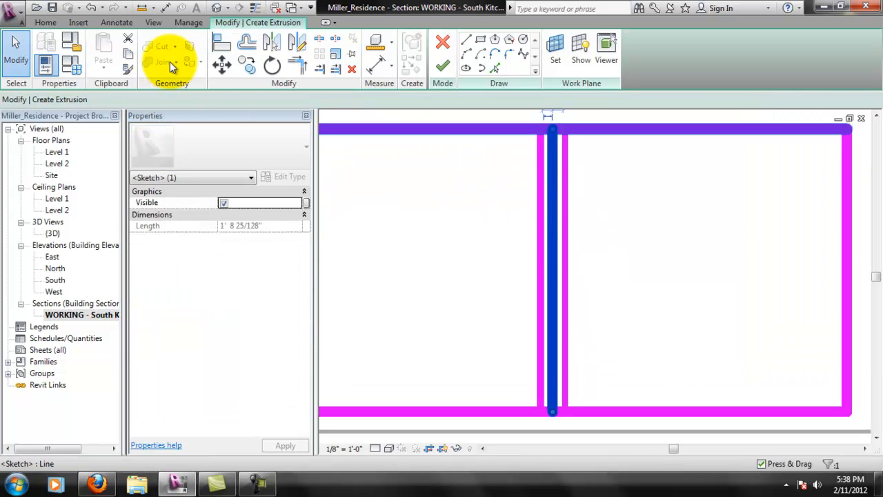
click(153, 23)
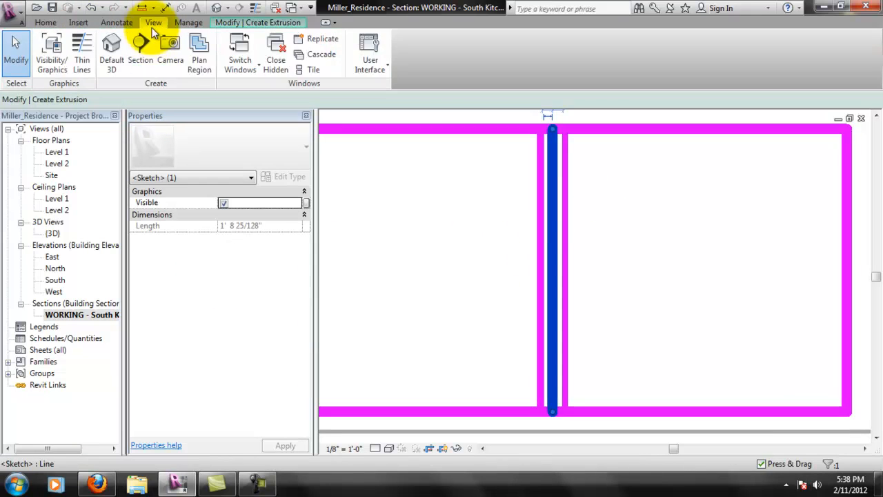
click(83, 48)
click(616, 237)
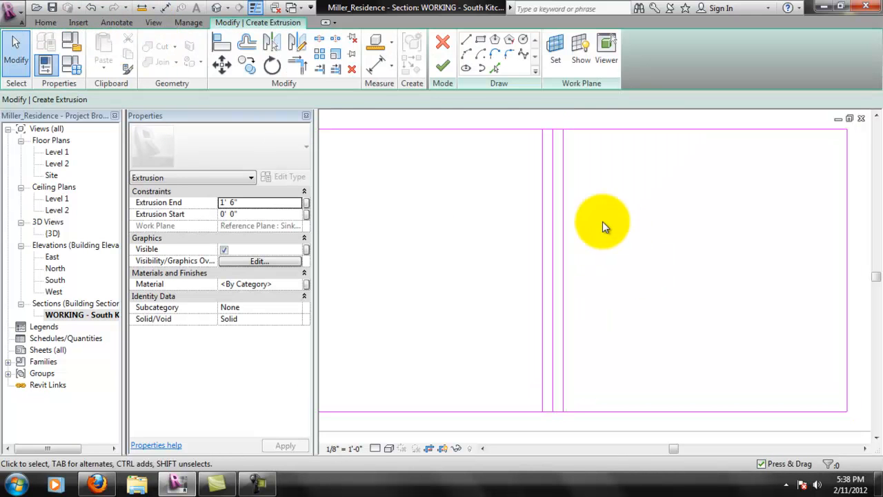
click(561, 181)
key(Delete)
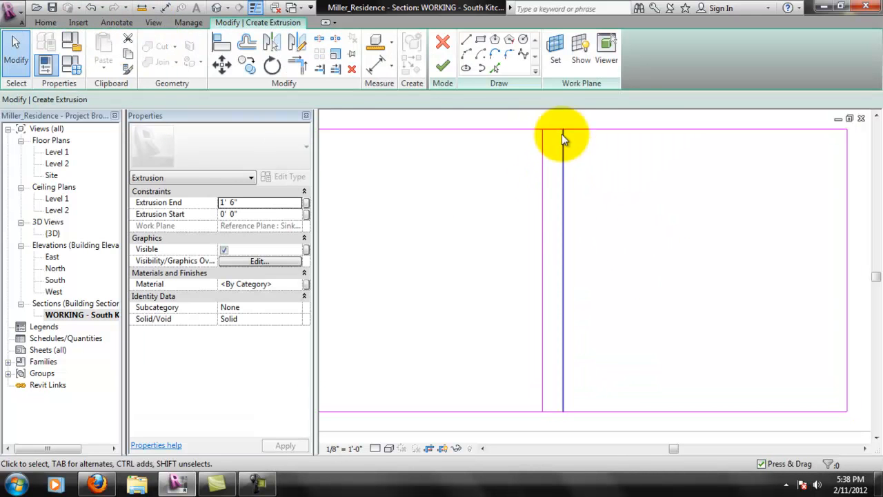
Split the rectangle's top and bottom edges between the offset lines and trim the corners to form two separate doors
click(319, 39)
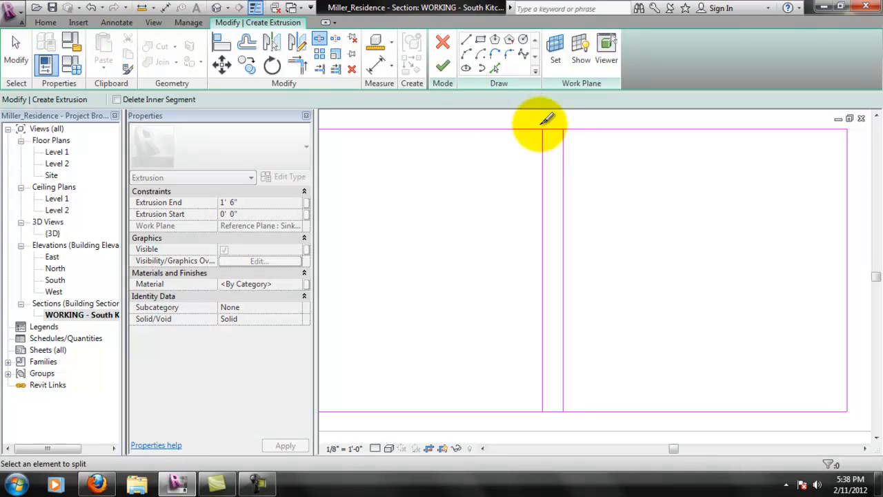
click(555, 410)
click(297, 65)
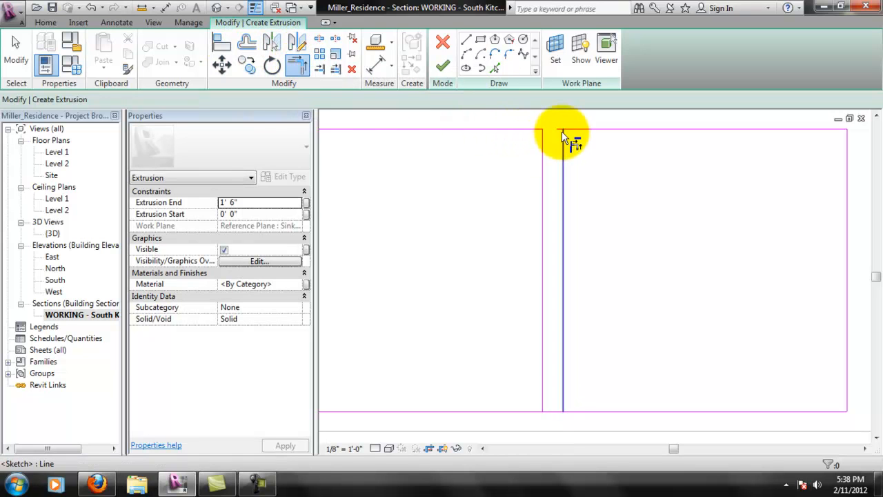
middle_drag(576, 374, 561, 331)
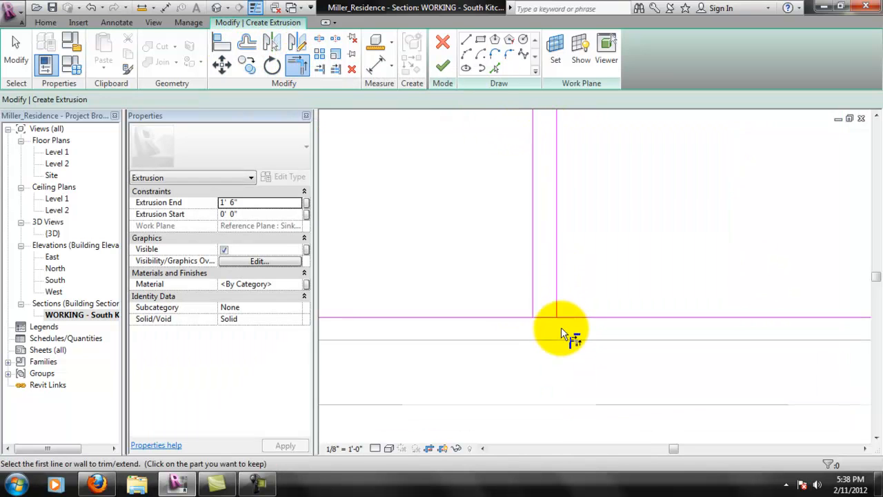
click(522, 317)
click(533, 307)
click(570, 318)
scroll(577, 314, down, 4)
scroll(607, 277, down, 1)
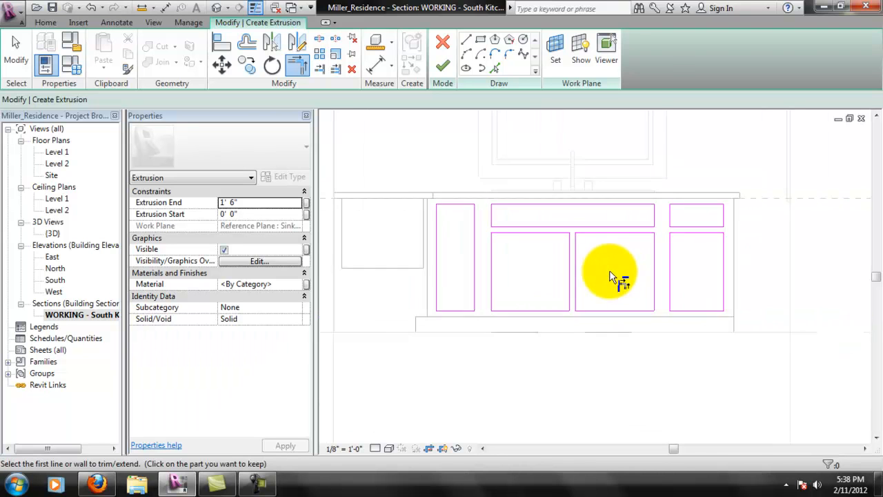
Move the small right drawer front's locked left edge toward the wide drawer front, leaving a gap of about 1 1/2"
scroll(609, 273, up, 1)
scroll(662, 215, up, 3)
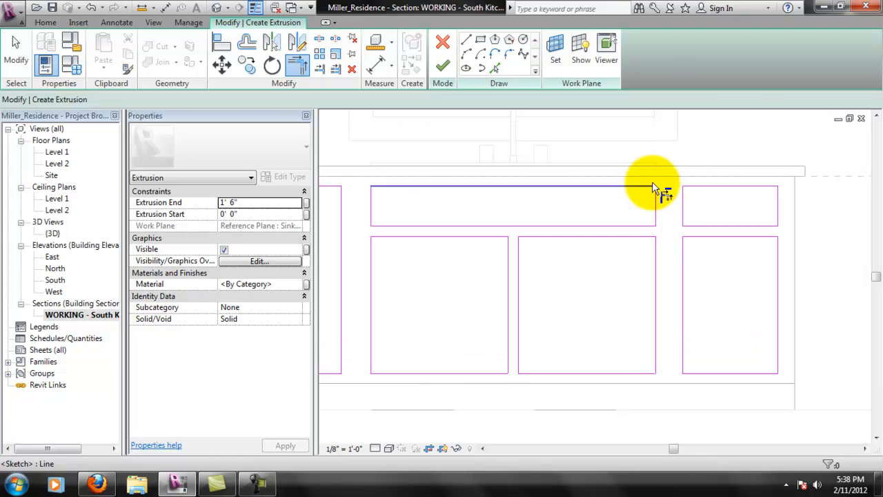
key(Escape)
click(687, 201)
drag(685, 198, 671, 206)
scroll(499, 334, down, 3)
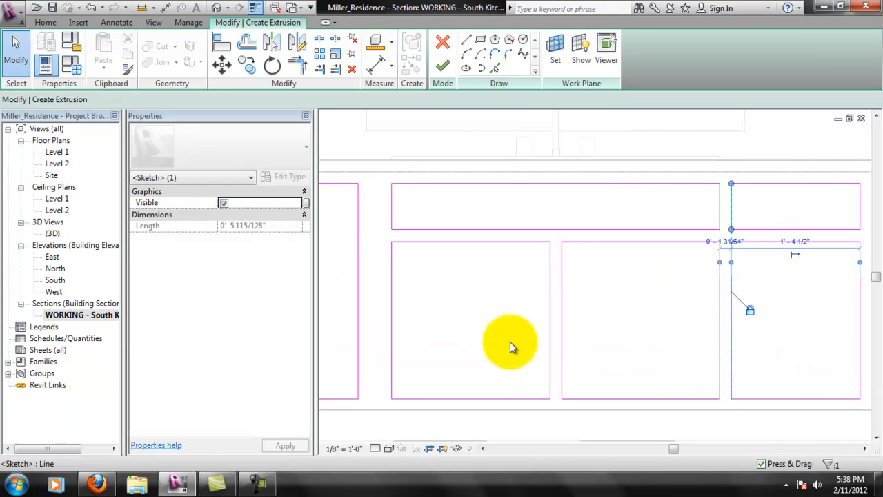
Move the tall left panel's right edge toward the wide drawer front, leaving a gap of about 1 1/4"
click(457, 305)
drag(459, 307, 474, 312)
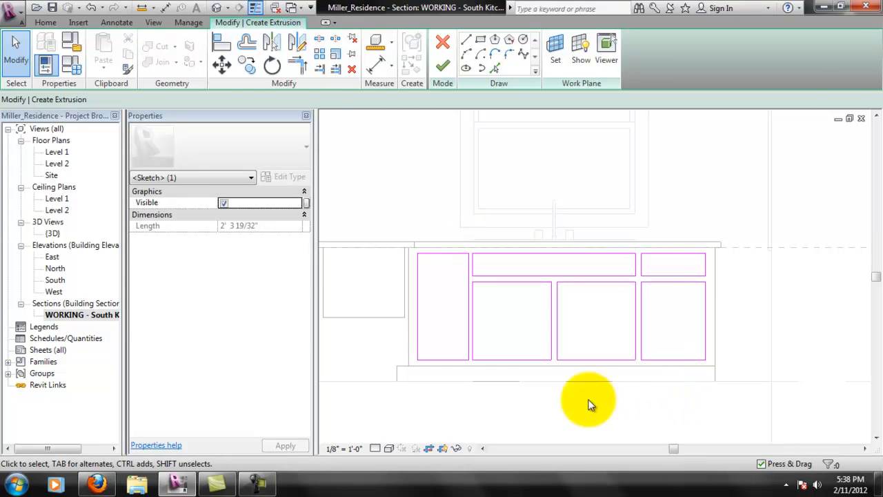
click(657, 403)
scroll(377, 305, up, 3)
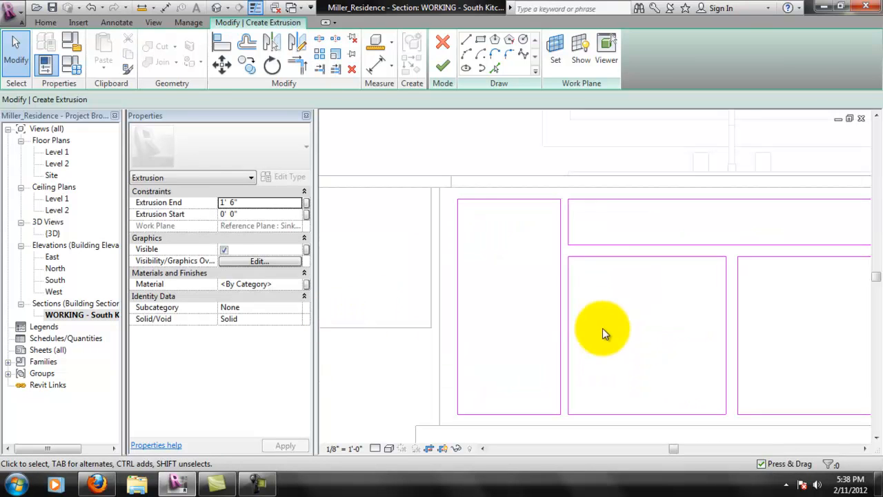
click(560, 294)
drag(552, 298, 559, 298)
scroll(556, 297, down, 2)
scroll(629, 301, down, 2)
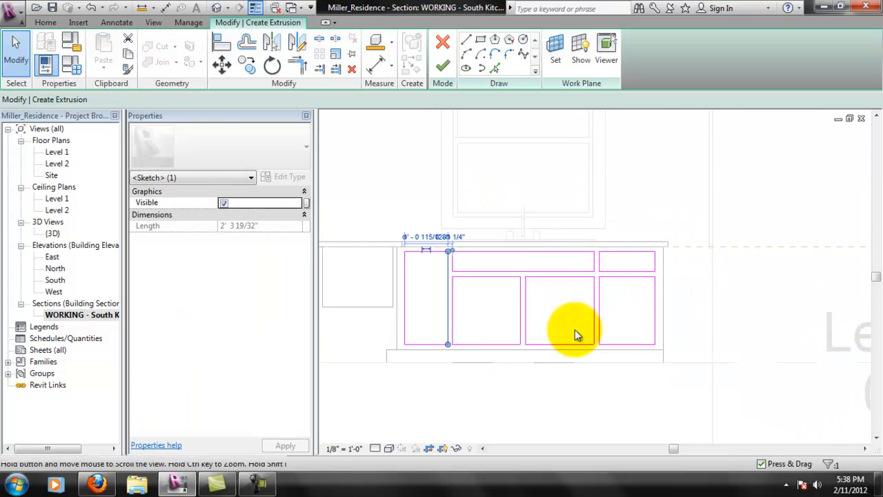
Finish the extrusion sketch of the drawer and door fronts
click(716, 350)
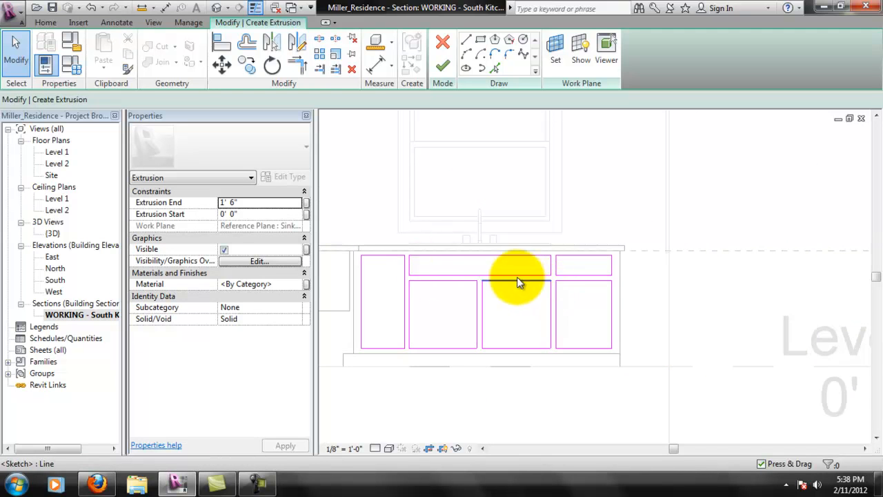
scroll(411, 269, up, 2)
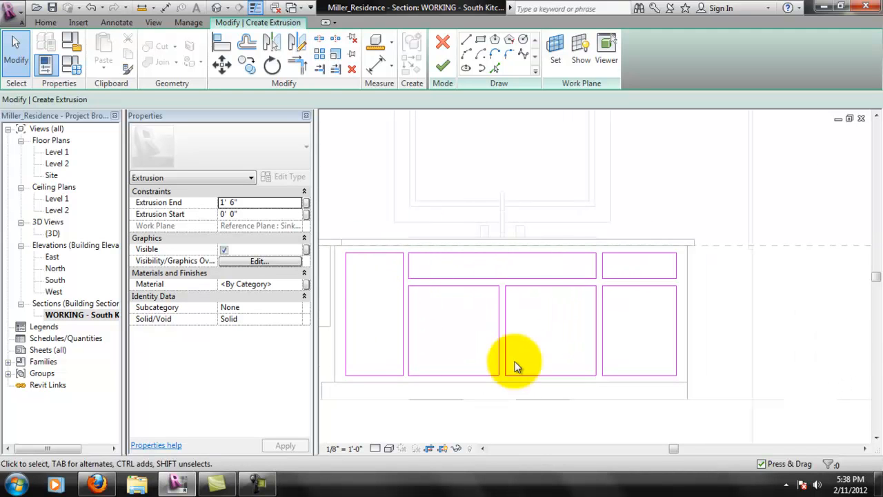
click(444, 67)
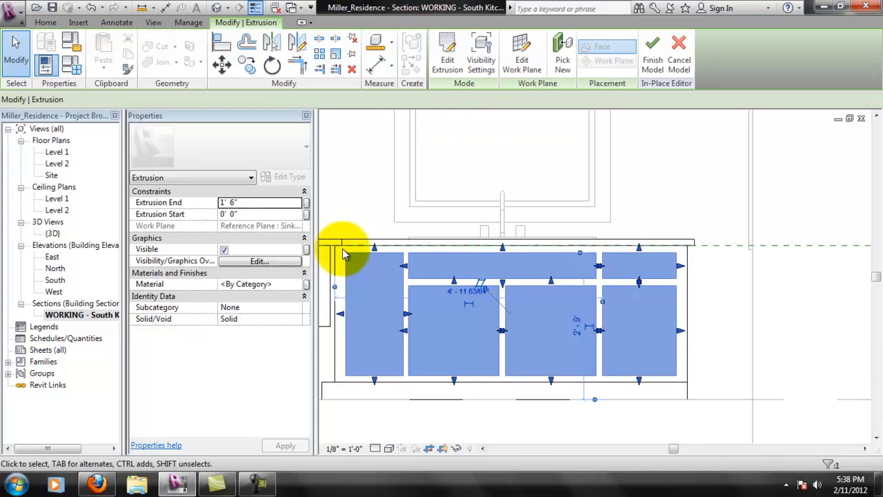
Set the drawer and door front extrusion's depth to 0.5" and finish the in-place cabinet model
drag(144, 99, 81, 97)
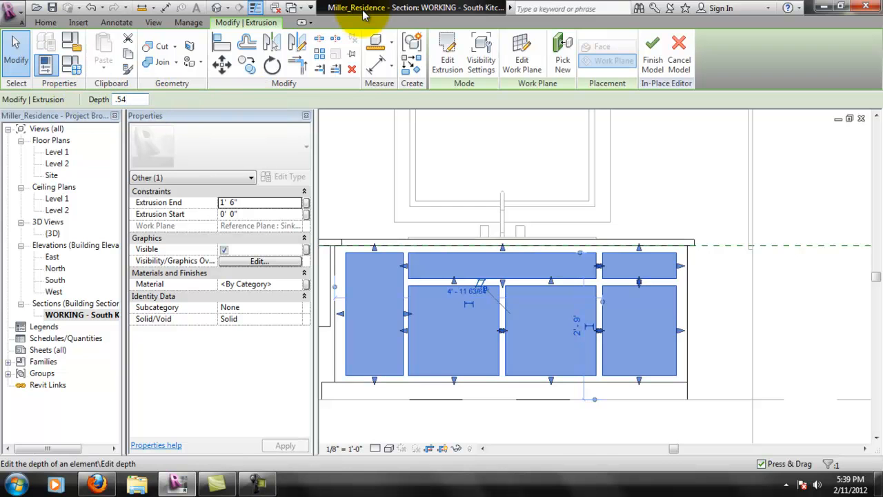
text(.5")
key(Return)
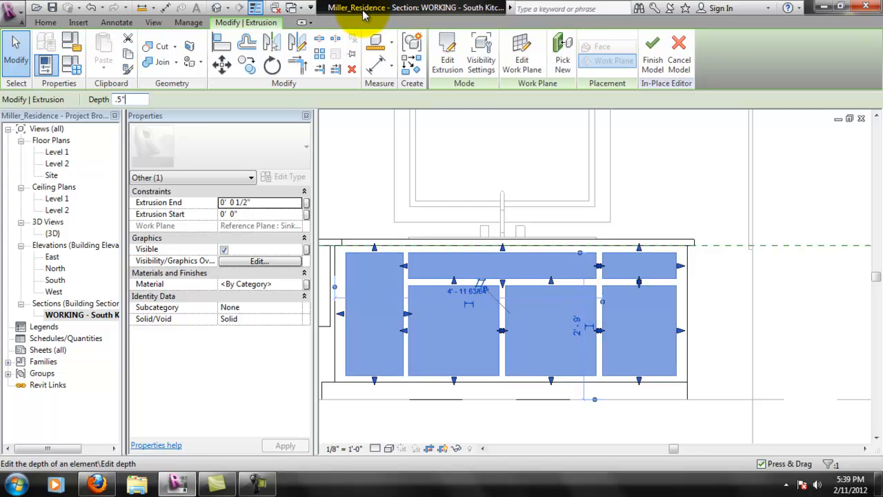
click(659, 69)
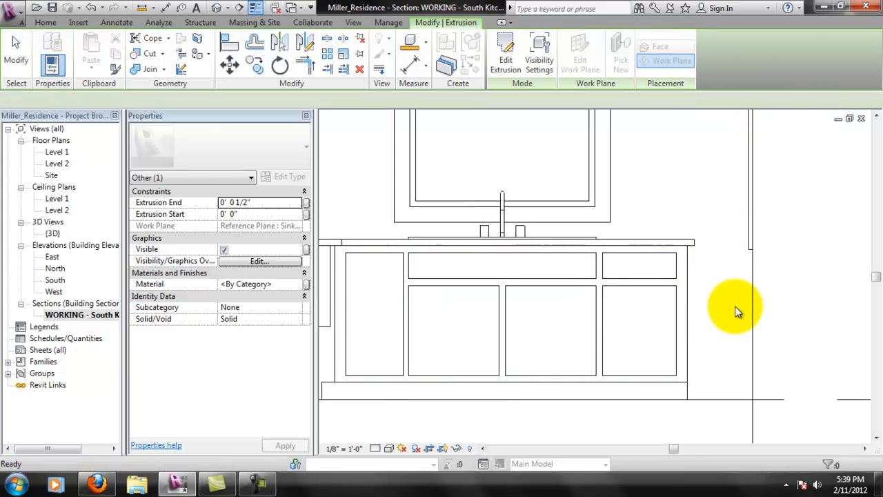
Open the {3D} view and examine the sink cabinet's drawer and door fronts up close and from several angles
scroll(485, 294, down, 1)
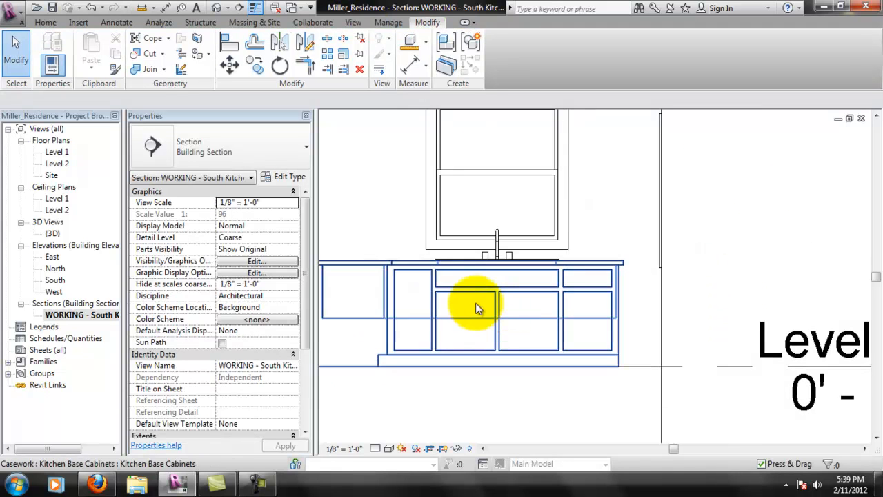
double_click(53, 235)
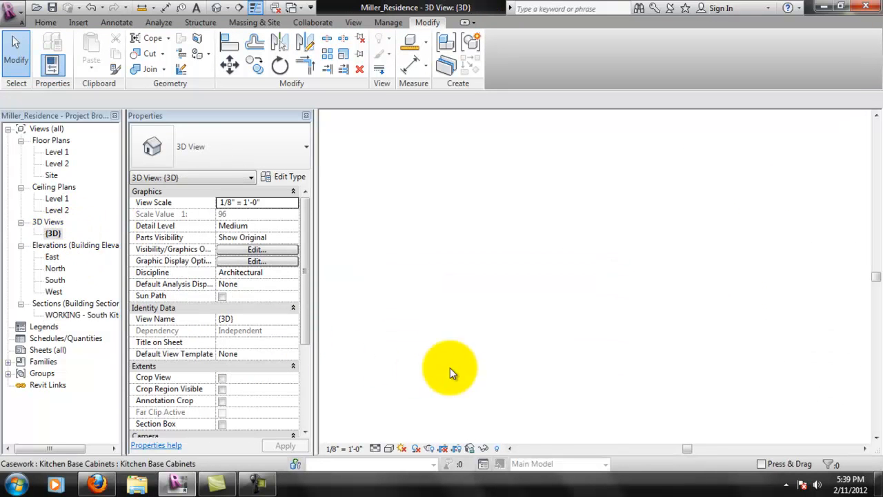
scroll(499, 271, up, 2)
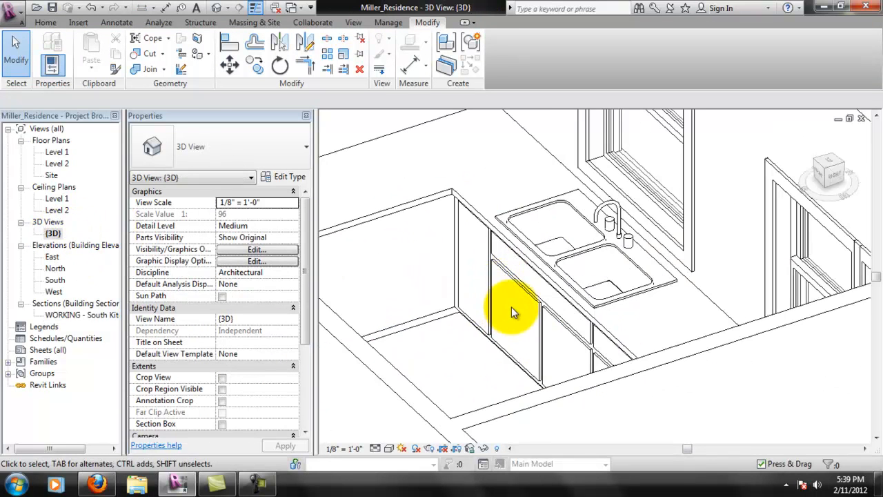
scroll(511, 306, up, 2)
scroll(508, 313, down, 1)
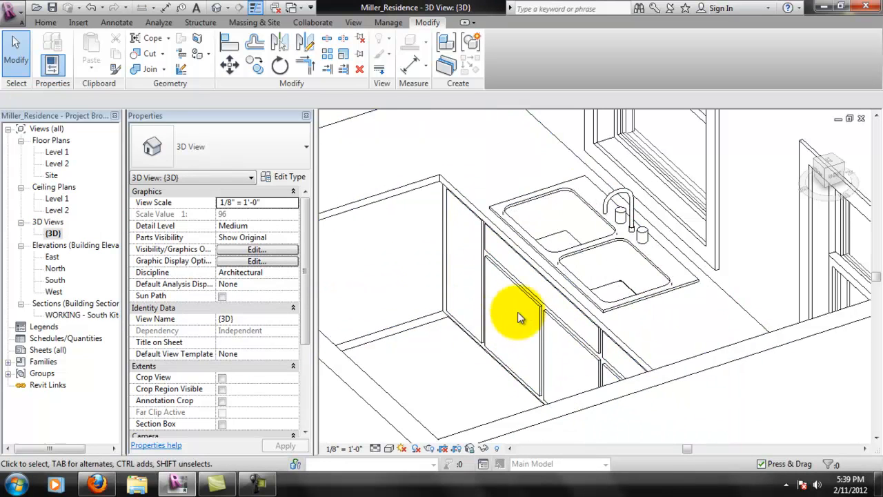
scroll(586, 307, down, 3)
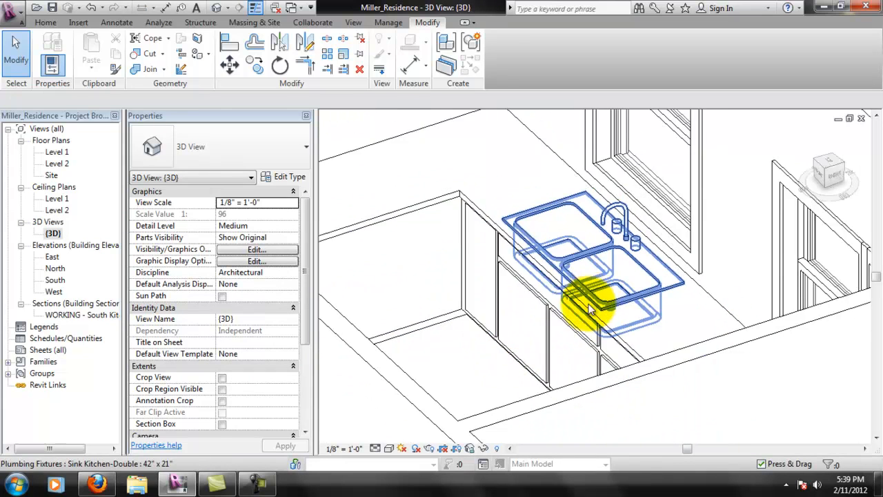
scroll(562, 276, up, 2)
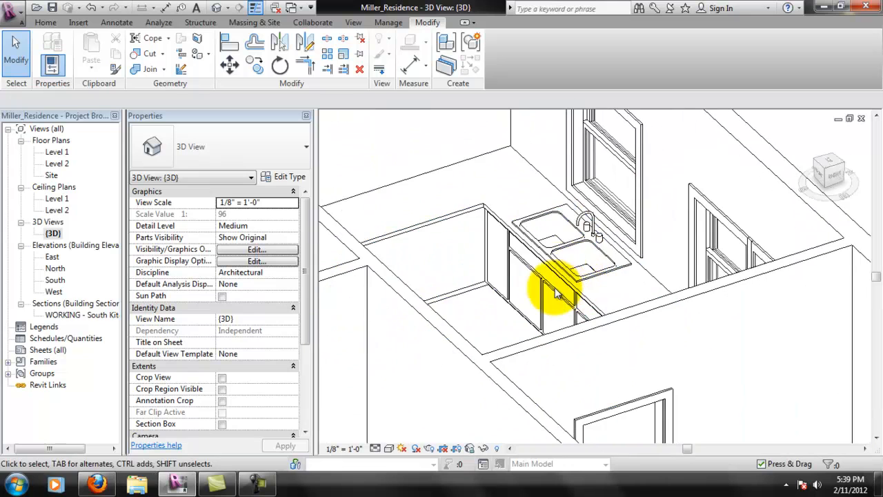
scroll(561, 276, down, 2)
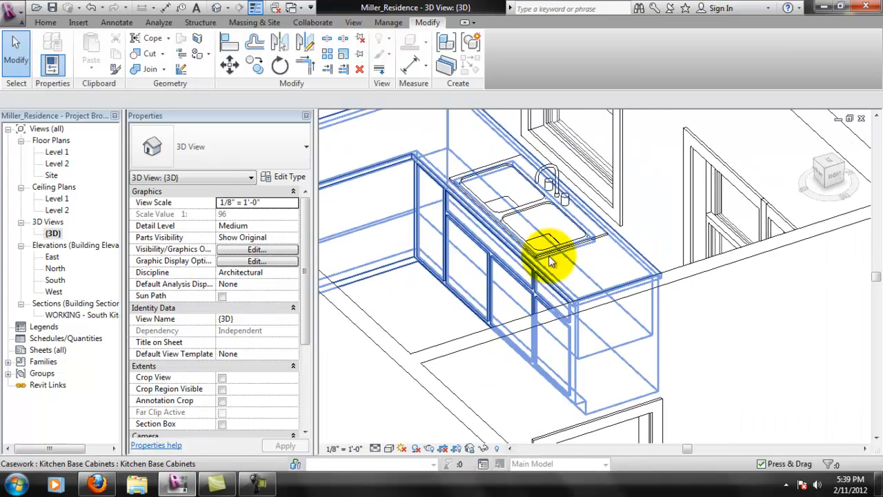
scroll(463, 247, up, 2)
middle_drag(514, 284, 483, 302)
scroll(484, 303, down, 1)
scroll(479, 304, down, 1)
drag(0, 0, 0, 0)
shift+middle_drag(449, 266, 494, 258)
middle_drag(449, 228, 486, 338)
shift+middle_drag(503, 309, 549, 305)
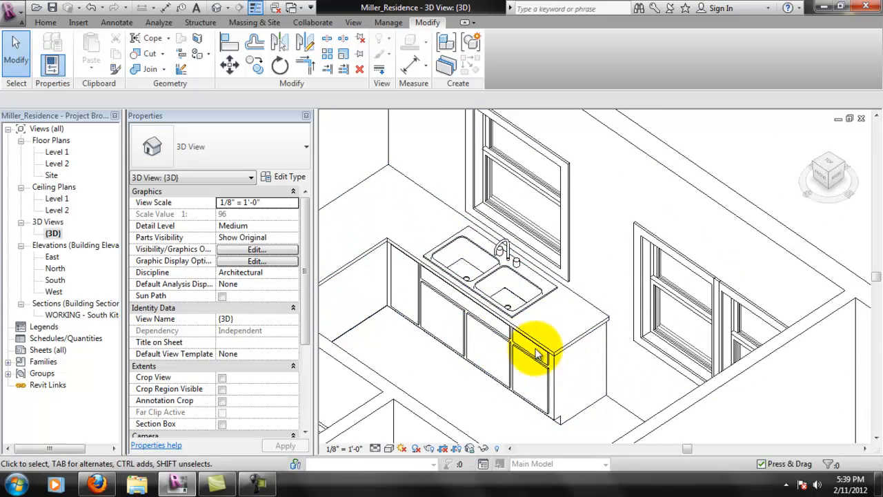
scroll(535, 369, down, 2)
scroll(597, 368, down, 2)
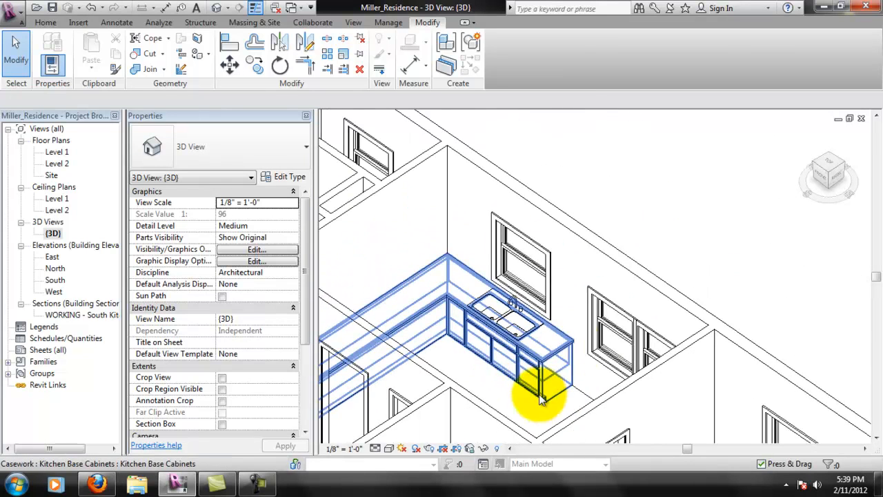
middle_drag(533, 387, 572, 342)
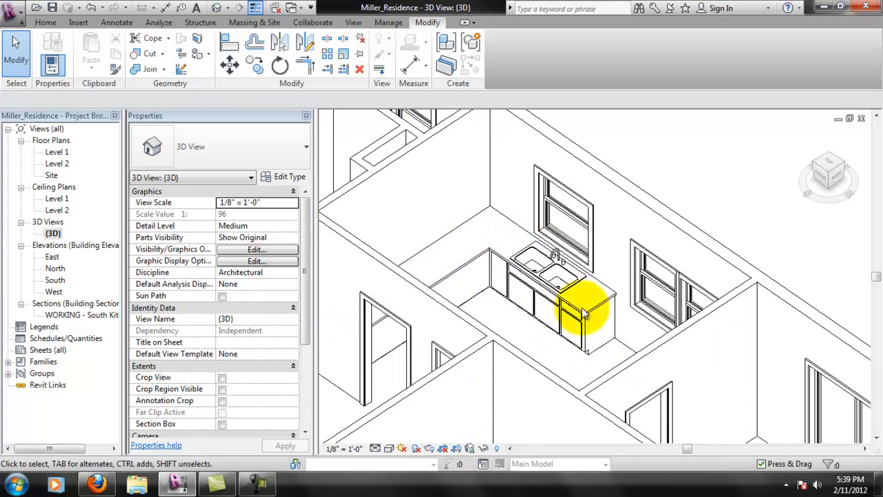
scroll(569, 323, up, 3)
scroll(569, 323, up, 2)
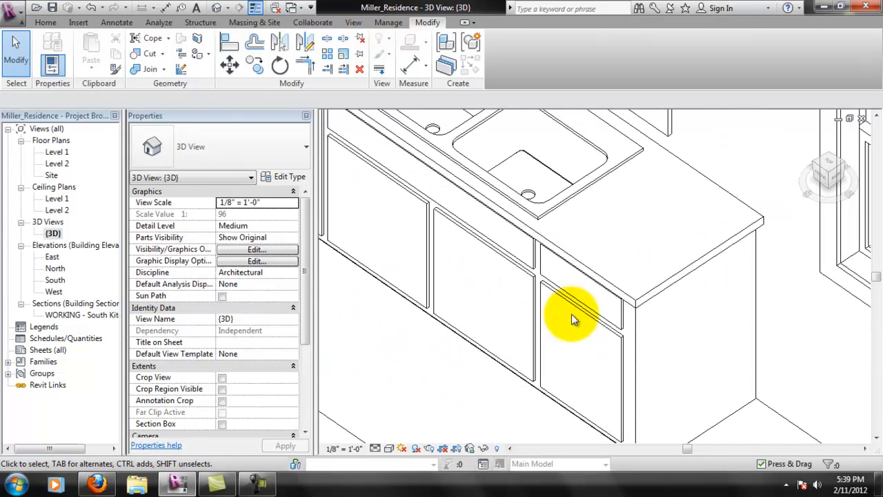
scroll(594, 338, down, 5)
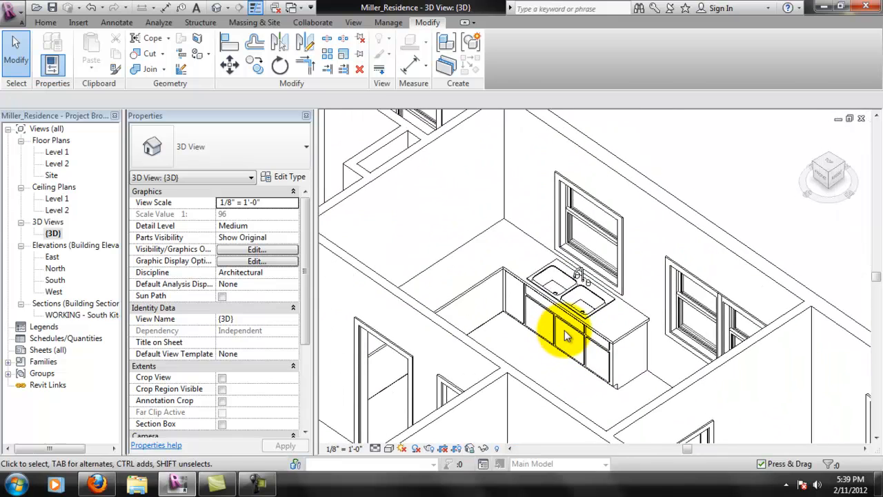
middle_drag(519, 257, 521, 265)
scroll(523, 266, up, 1)
middle_drag(635, 283, 632, 304)
middle_drag(541, 247, 543, 267)
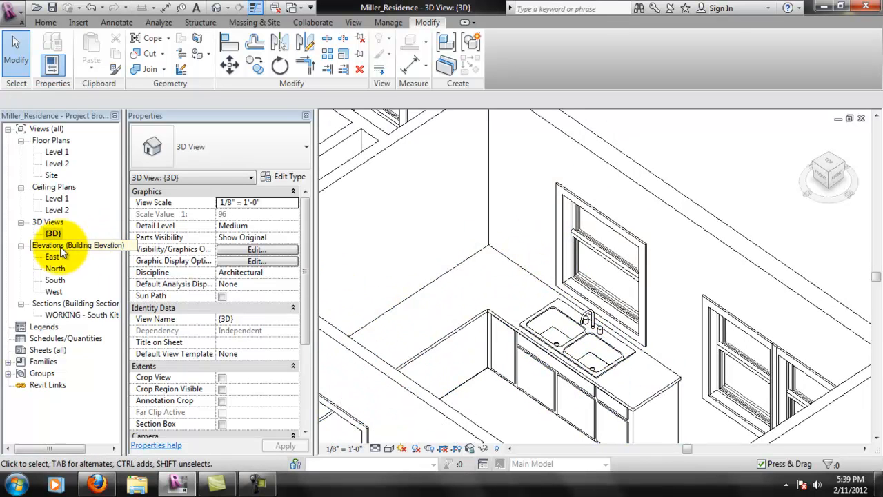
Open the Level 1 floor plan and hide the WORKING - South Kitchen Wall section marker in that view
click(56, 163)
double_click(57, 152)
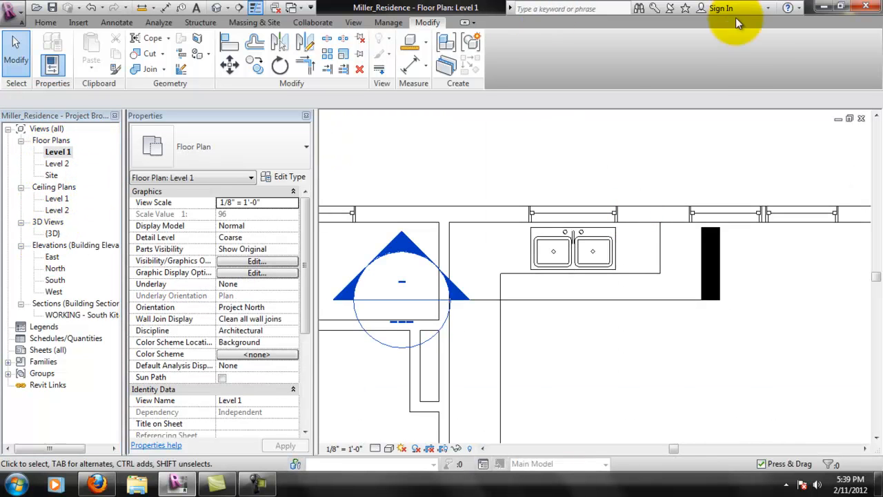
click(598, 301)
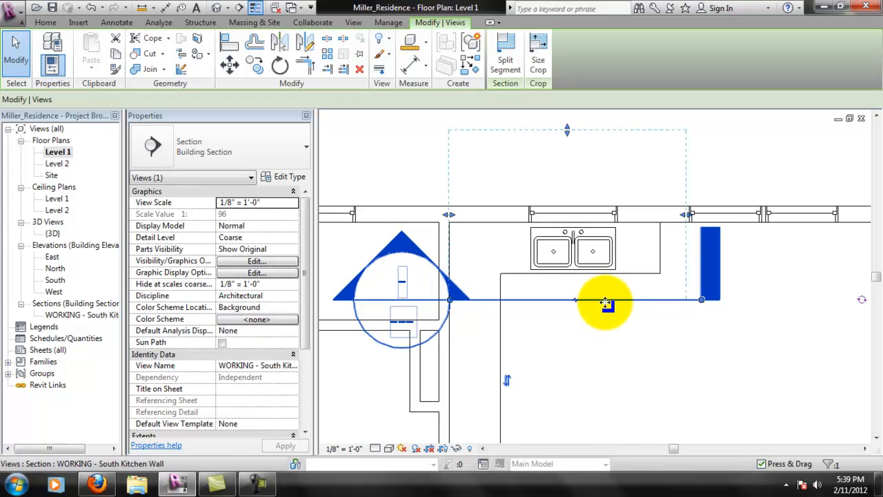
right_click(603, 308)
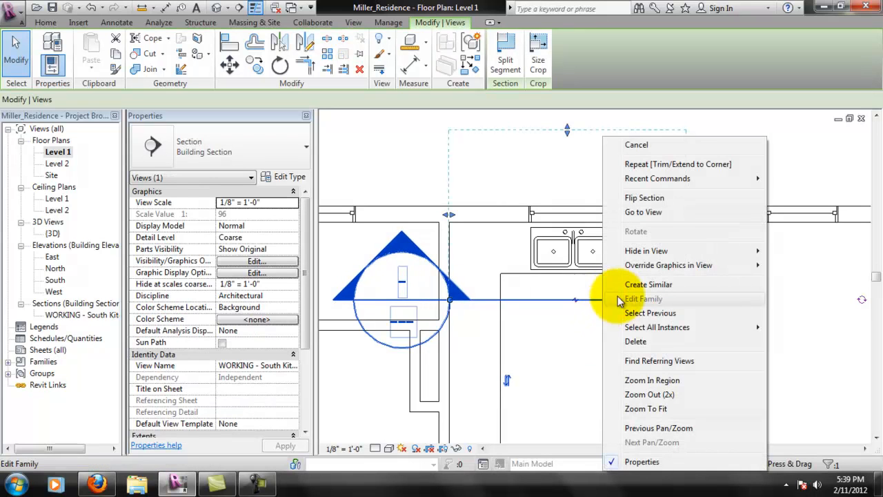
mouse_move(635, 250)
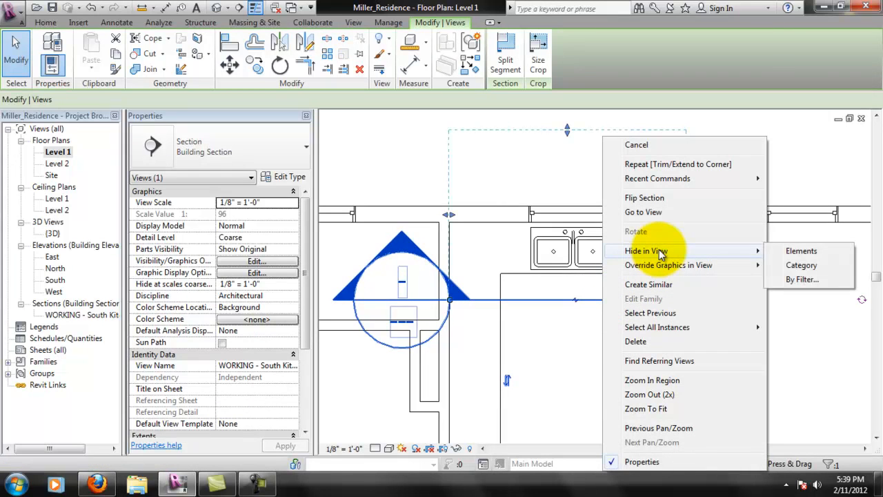
click(808, 255)
middle_drag(607, 354, 515, 239)
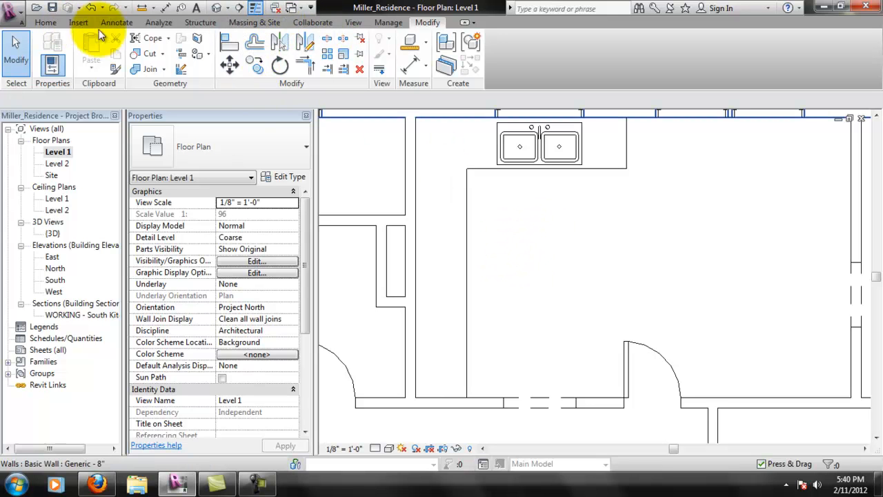
Create an in-place component in the Casework category named "Upper Kitchen Cabinets"
click(49, 23)
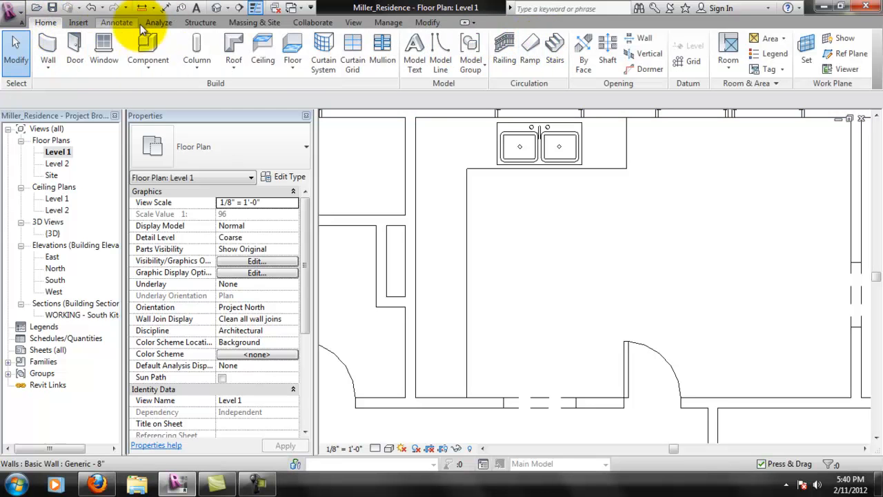
click(152, 68)
click(169, 120)
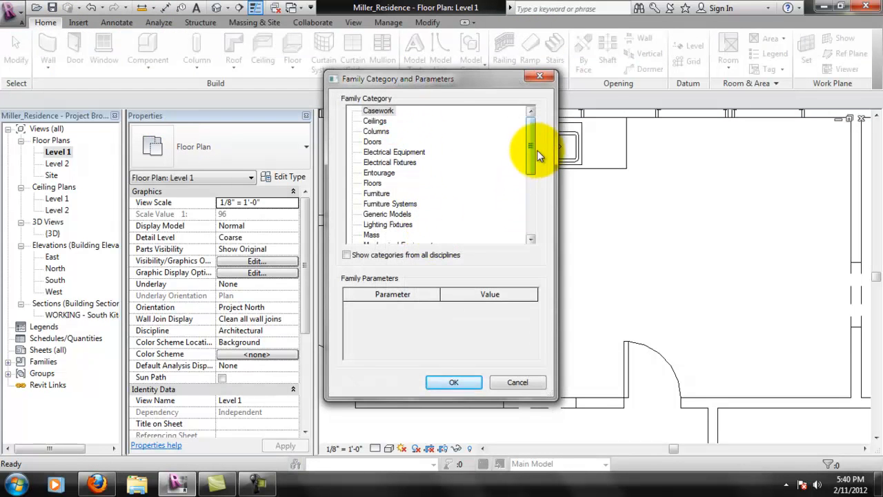
drag(530, 159, 537, 114)
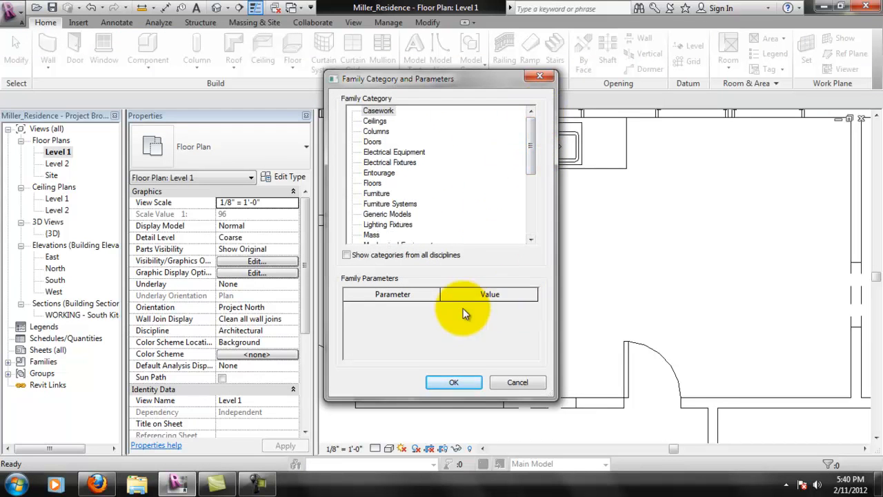
click(454, 384)
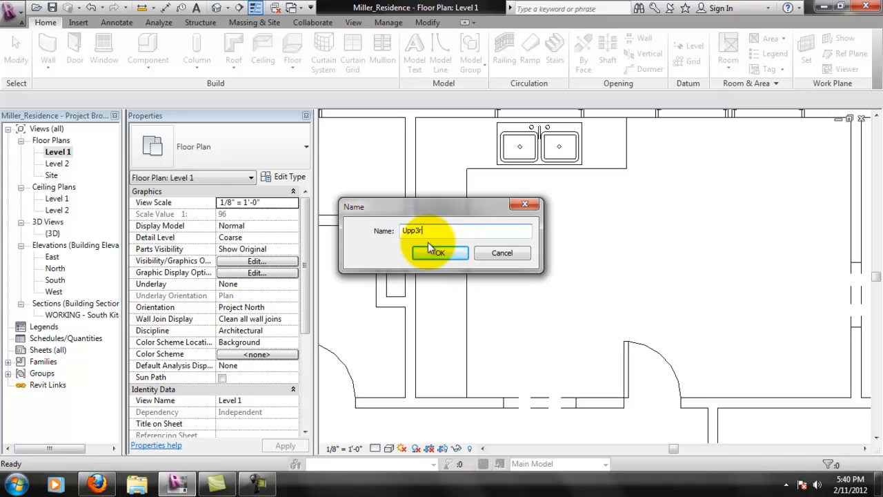
text(Upper Kitchen Cabinets)
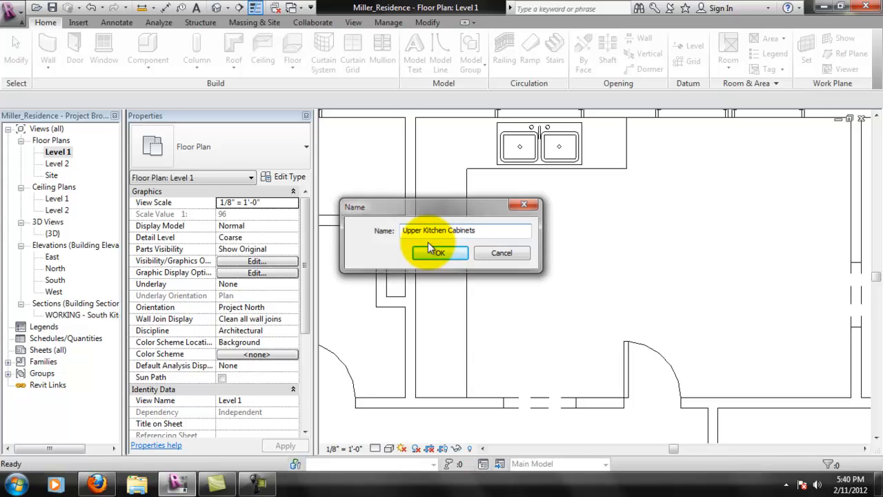
key(Return)
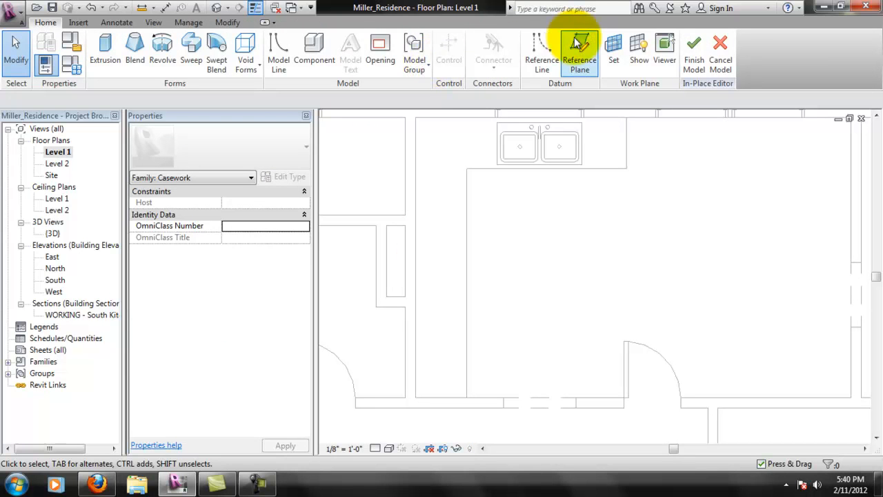
Sketch an L-shaped sweep path along the full inner face of the kitchen's side wall, then along the sink wall, ending just before the sink
click(187, 47)
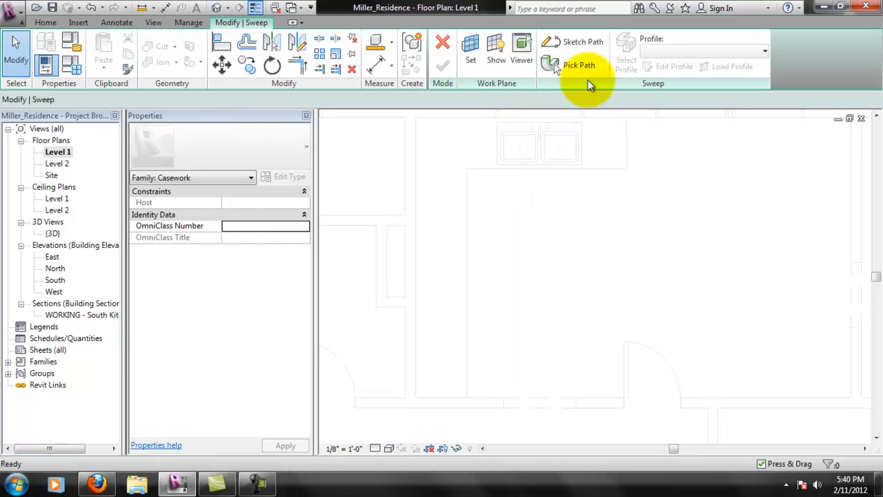
click(583, 43)
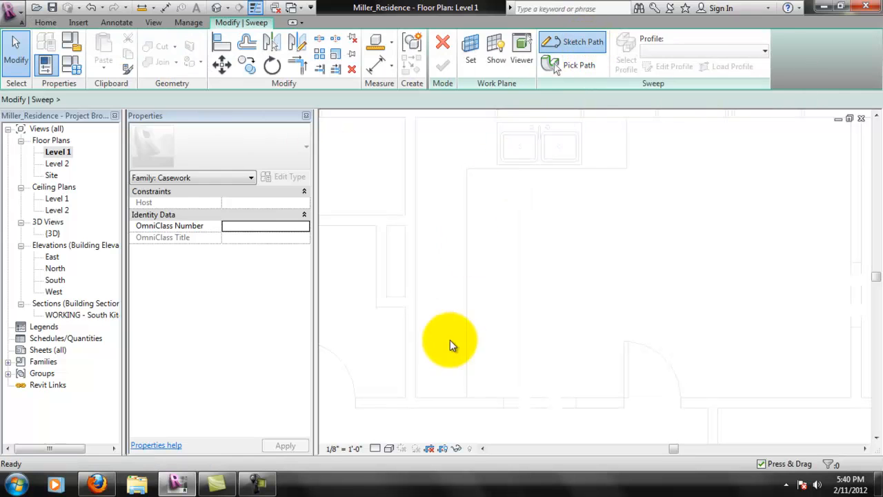
click(417, 396)
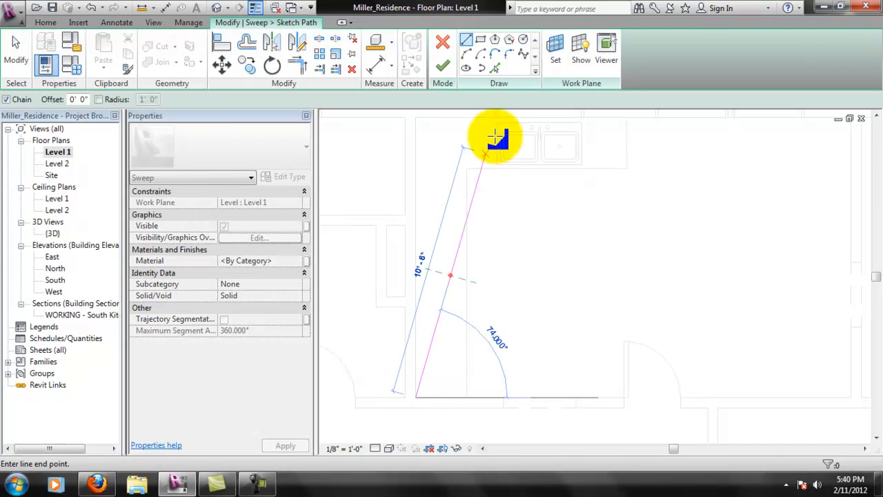
middle_drag(476, 159, 480, 179)
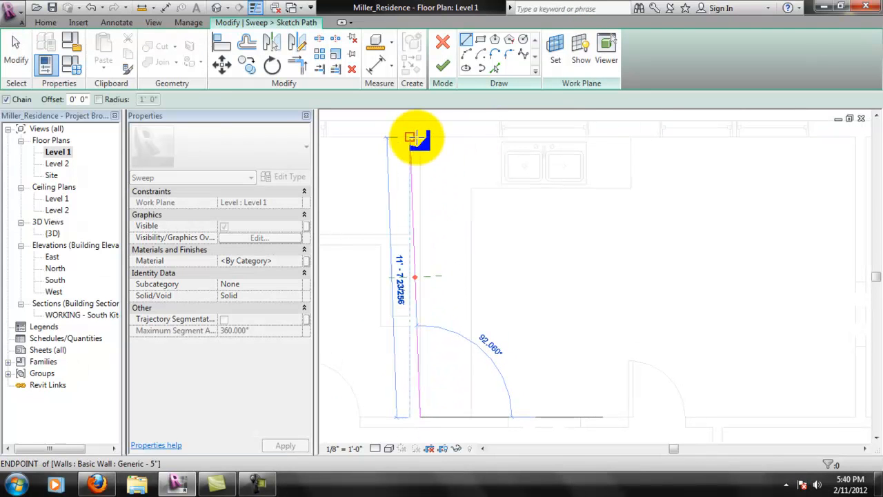
click(420, 140)
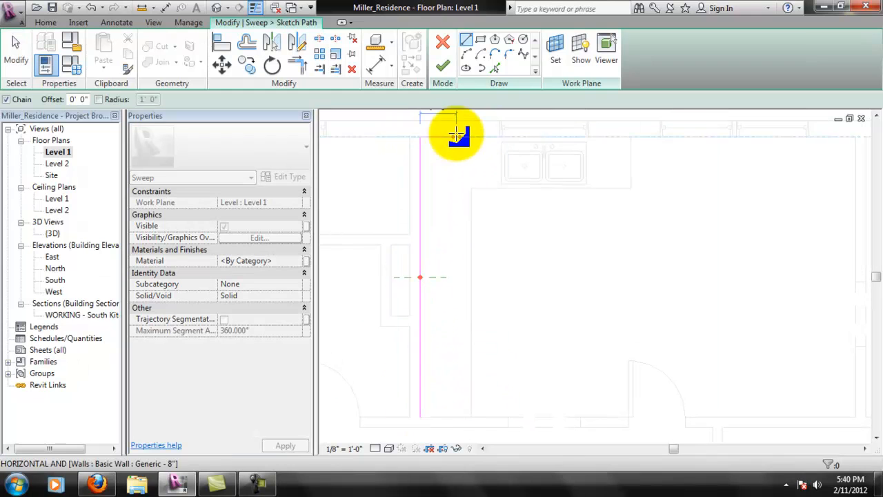
click(491, 137)
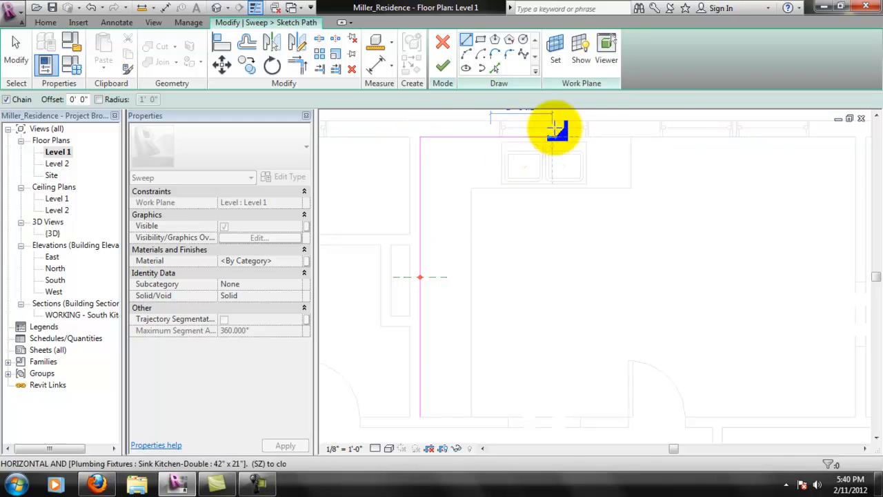
key(Escape)
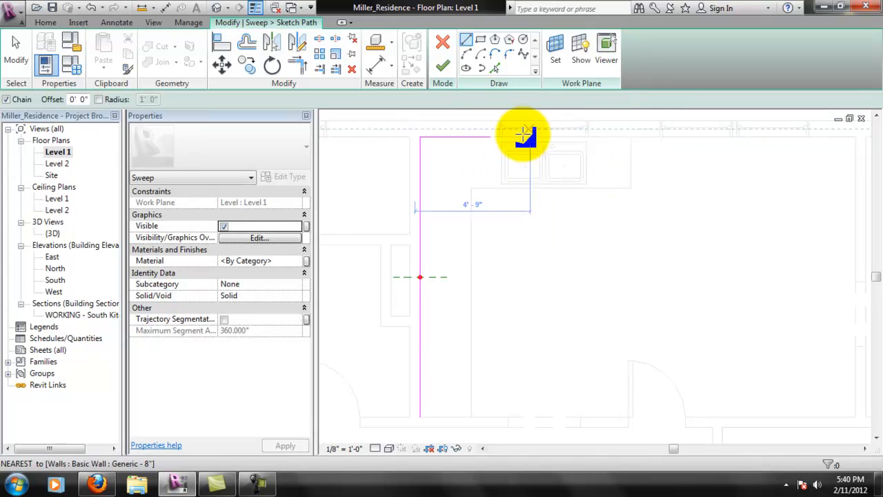
middle_drag(566, 257, 570, 237)
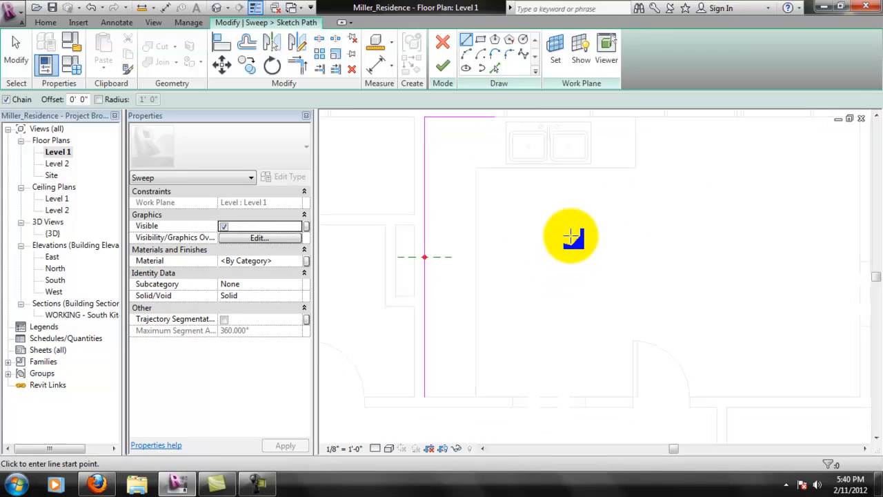
Move the sweep's profile plane to the end of the path on the side wall, and finish the path sketch
key(Escape)
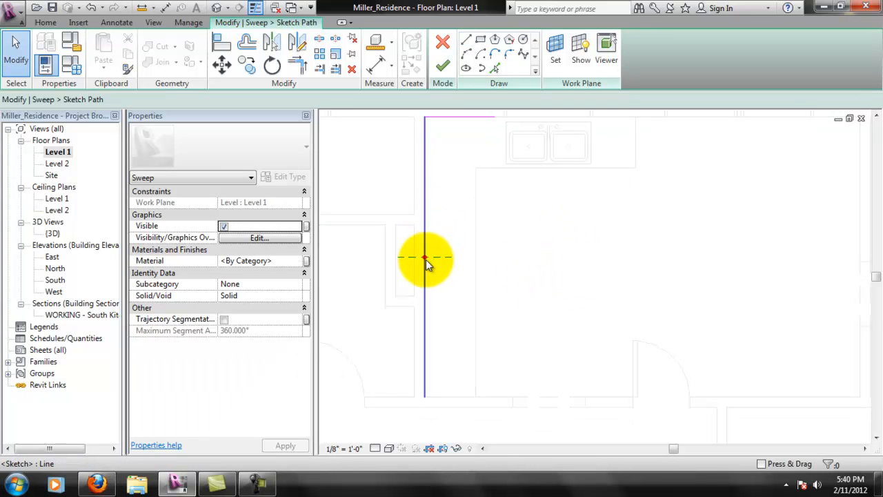
drag(432, 261, 434, 383)
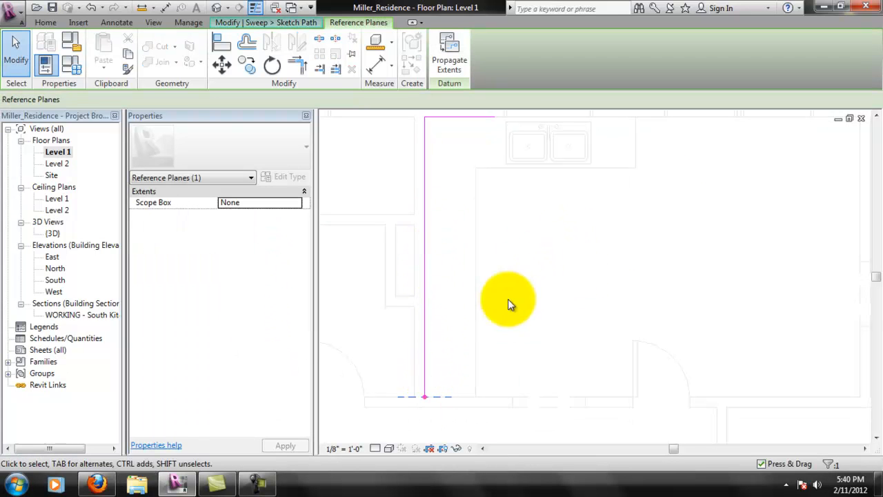
scroll(583, 279, down, 3)
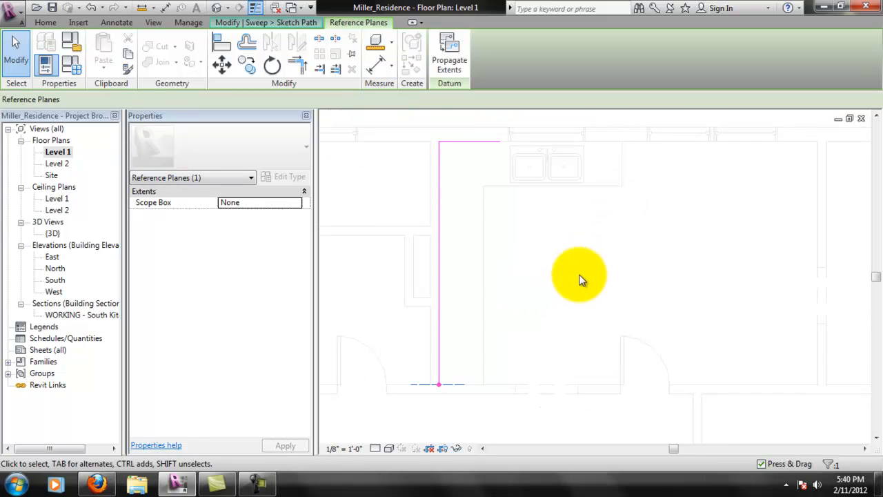
click(530, 276)
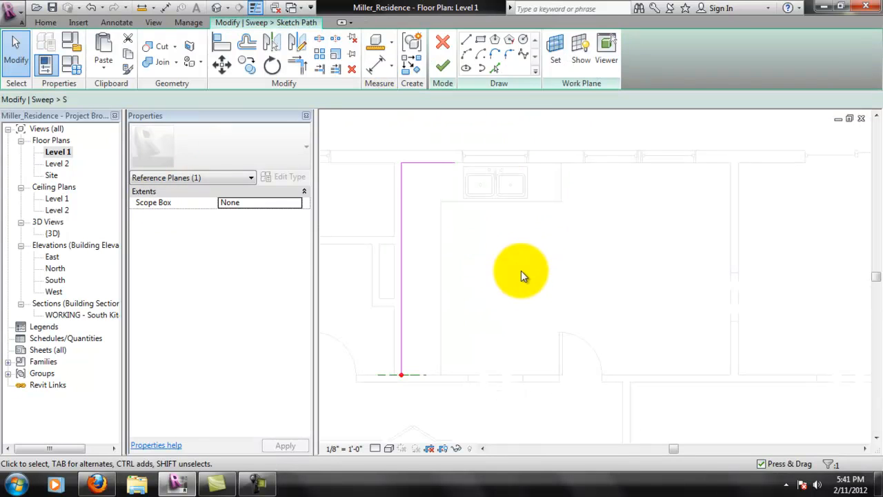
click(445, 67)
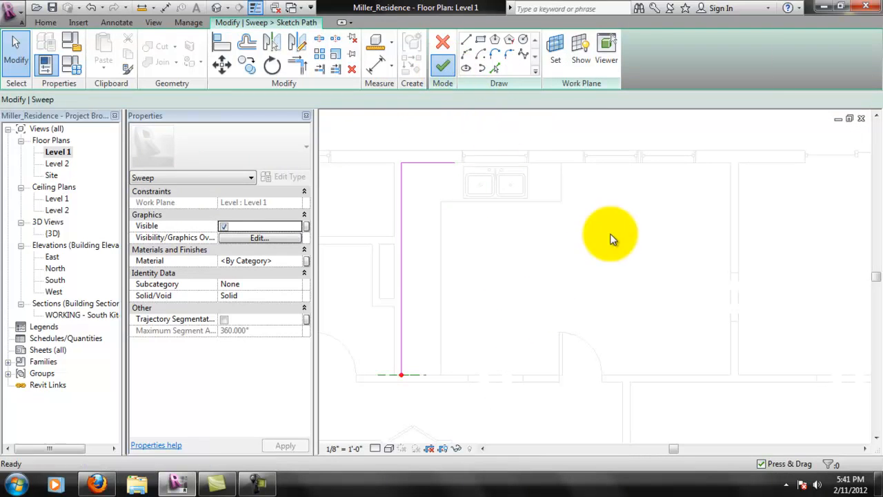
Begin editing the sweep profile in the North elevation and set that view's visual style to Wireframe
click(673, 67)
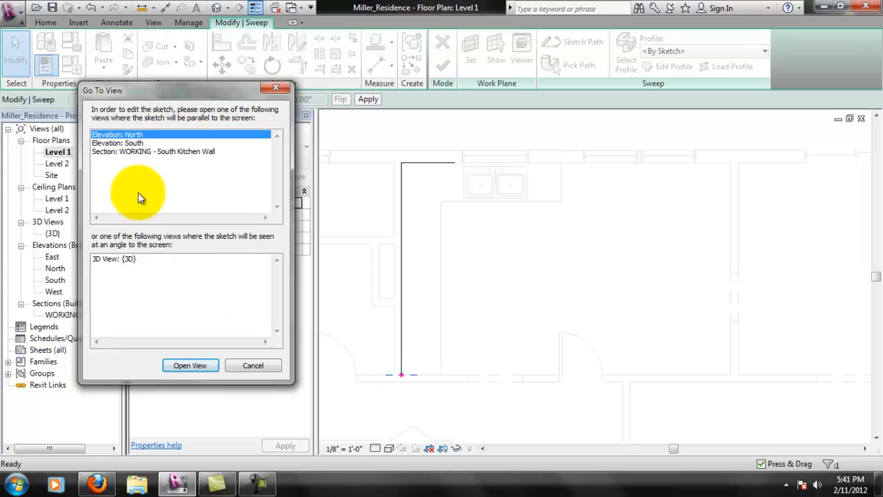
click(188, 365)
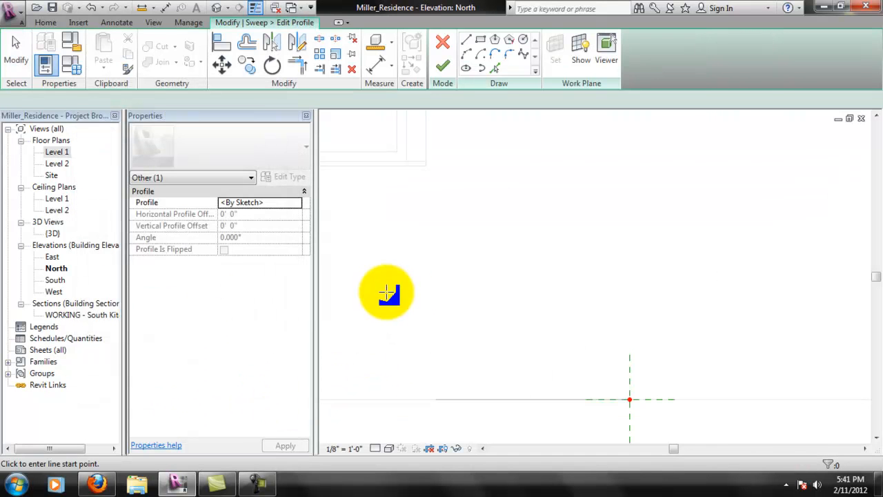
scroll(701, 334, down, 10)
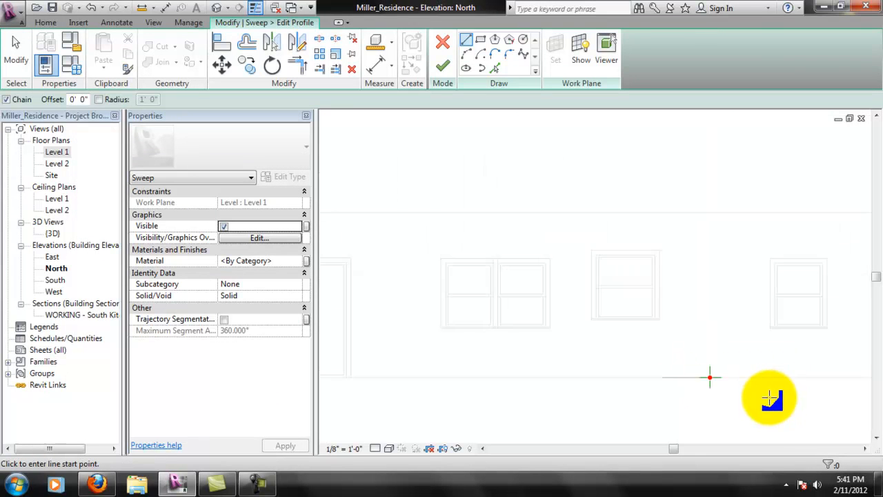
scroll(628, 364, up, 3)
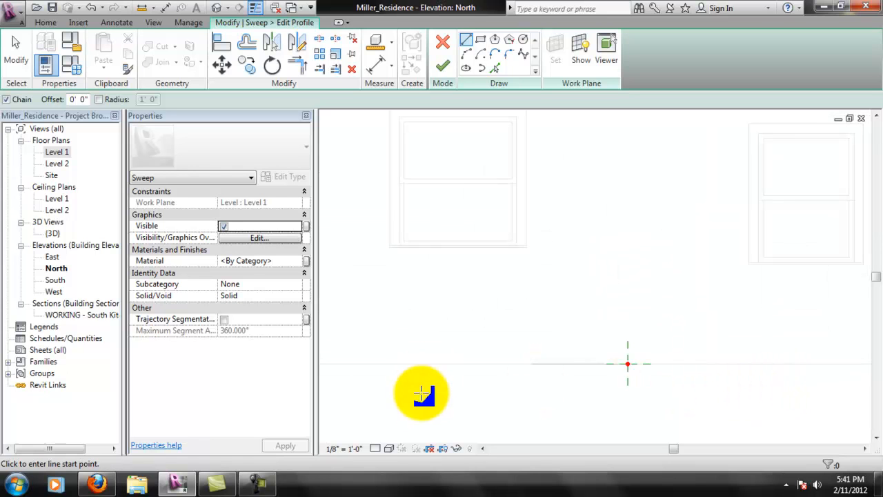
click(376, 449)
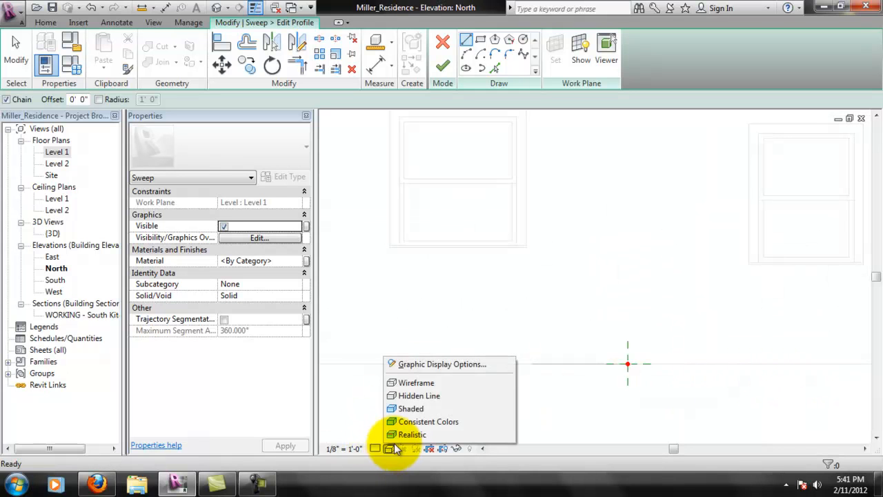
click(428, 383)
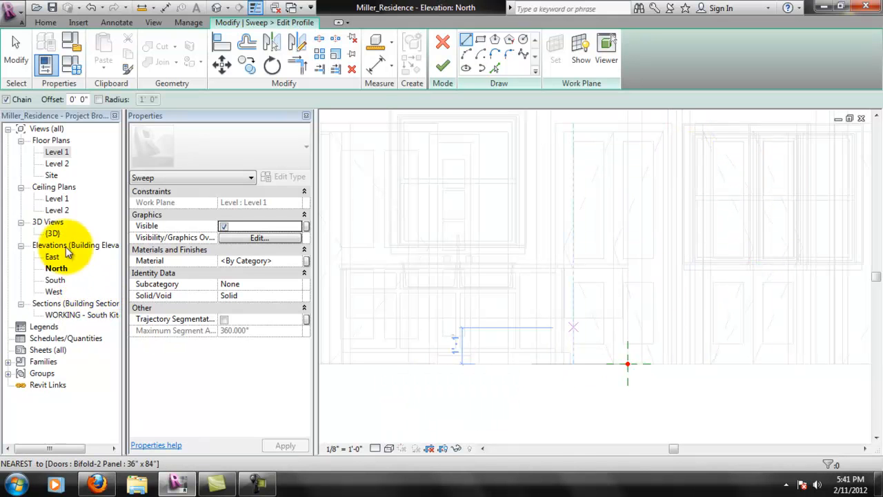
Switch the profile sketch to the WORKING - South Kitchen Wall section, framing the profile origin and base cabinets
double_click(47, 315)
scroll(570, 308, down, 3)
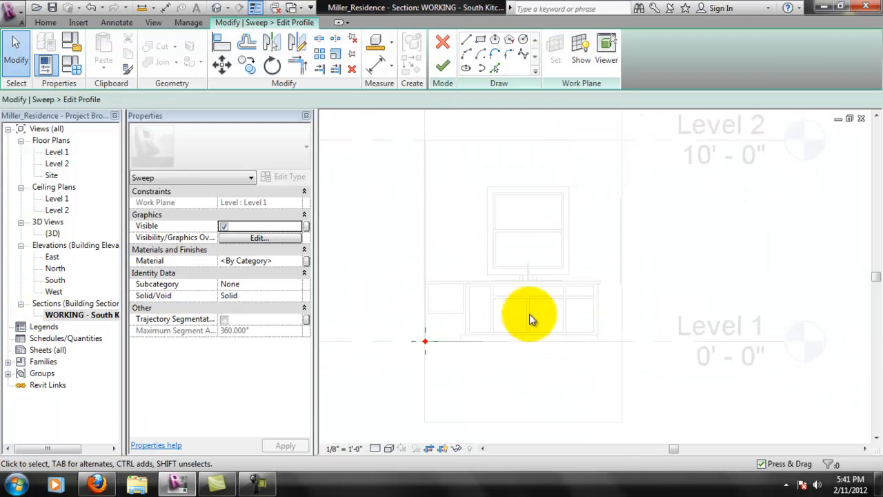
scroll(438, 239, up, 2)
scroll(456, 336, up, 1)
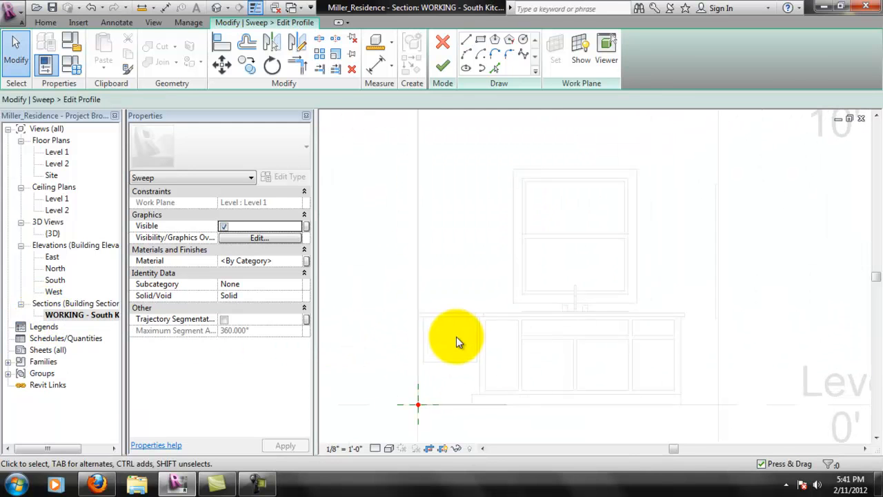
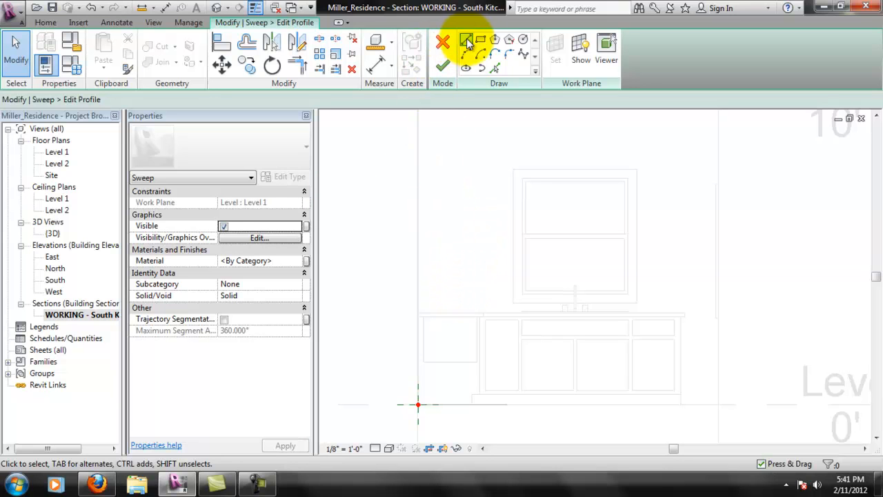
click(443, 65)
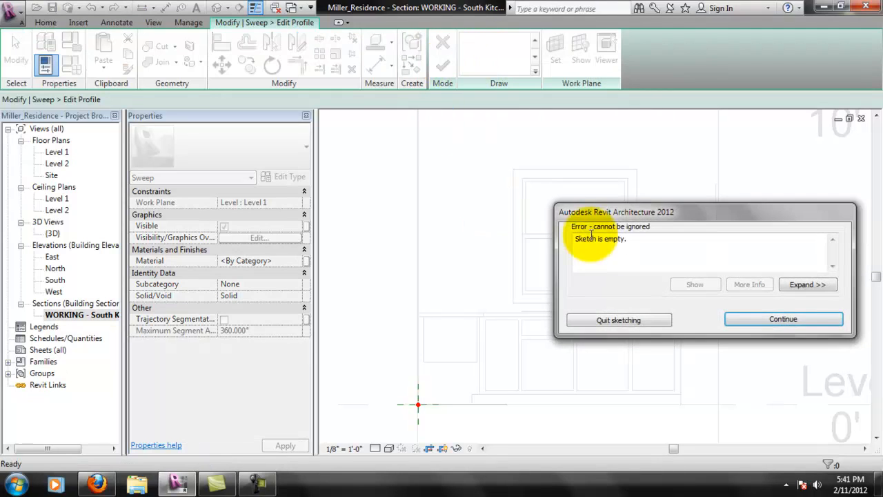
click(639, 320)
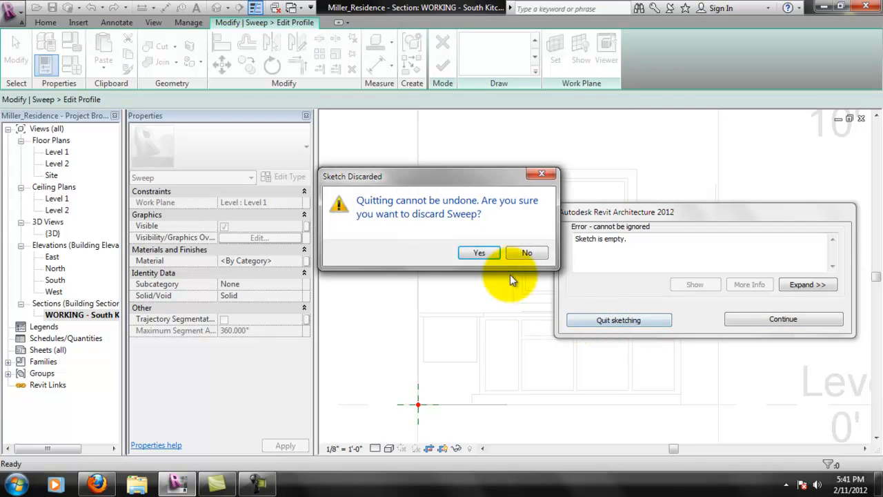
click(528, 254)
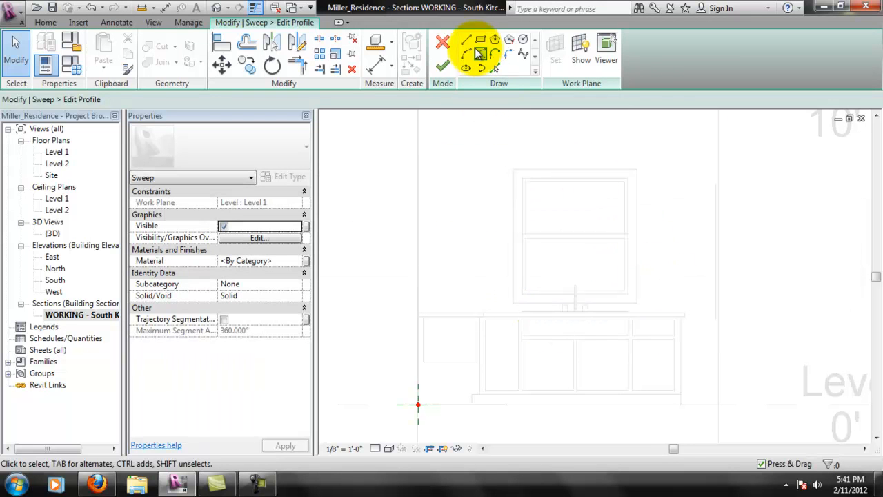
Sketch a rectangular profile from the profile plane's origin at floor level, about 1'-6" wide and 4'-4" high
click(479, 42)
click(418, 405)
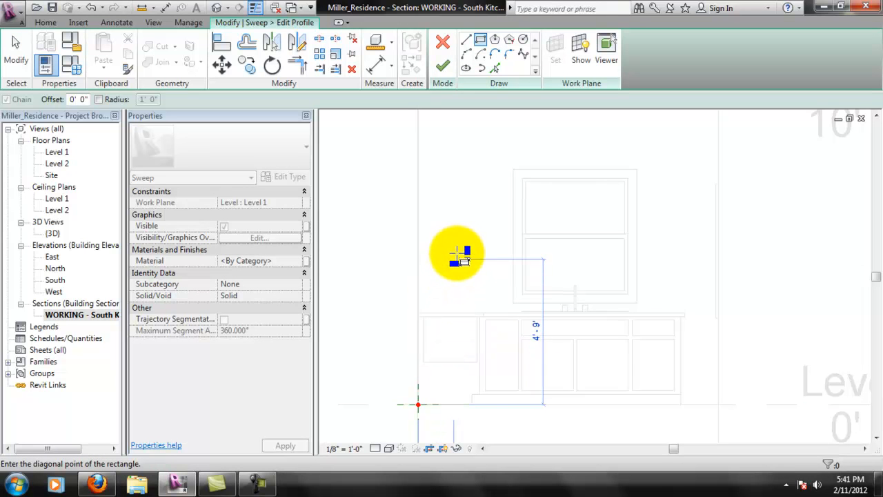
click(478, 269)
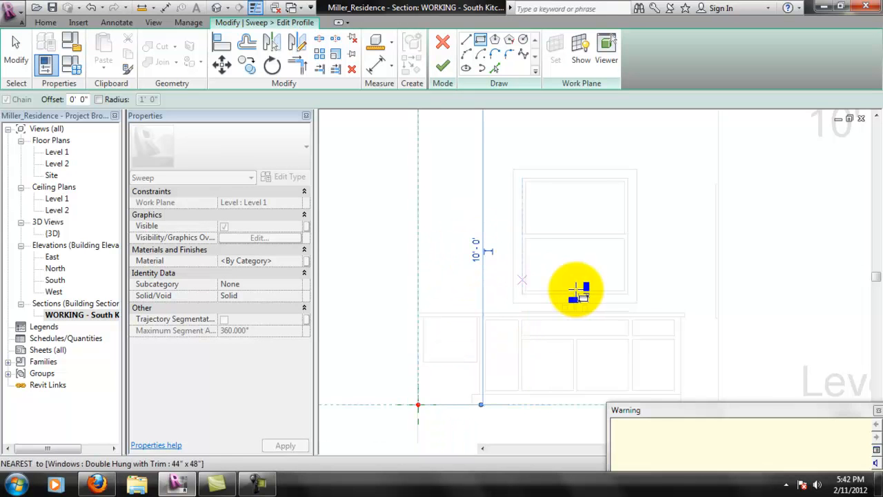
drag(715, 413, 725, 353)
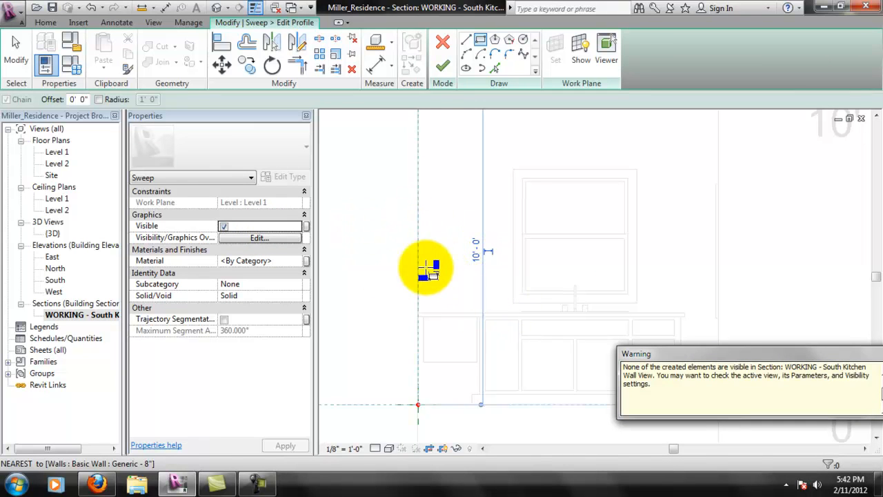
Open the South elevation and examine the sketched profile rectangle in relation to the floor, cabinets, window and ceiling
click(77, 316)
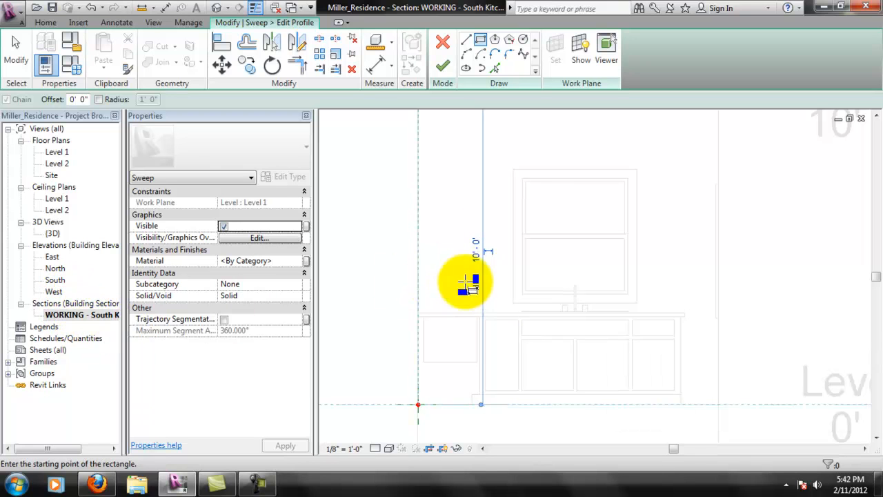
double_click(55, 280)
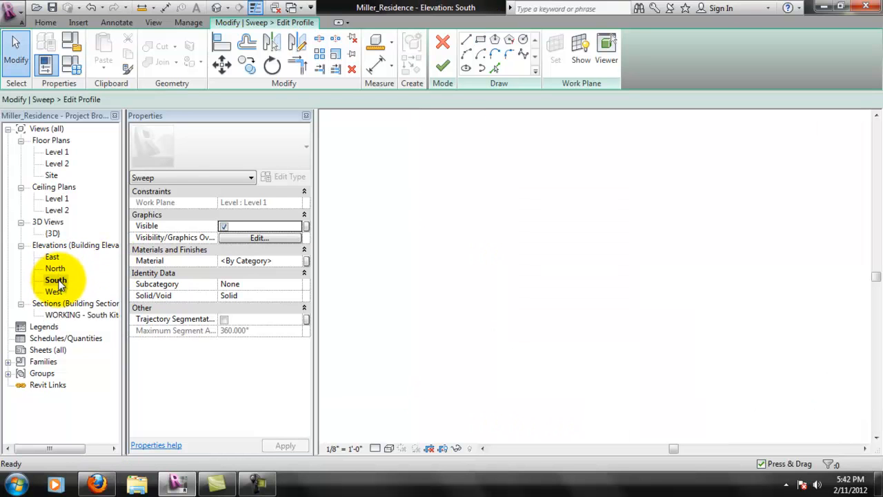
scroll(644, 327, up, 8)
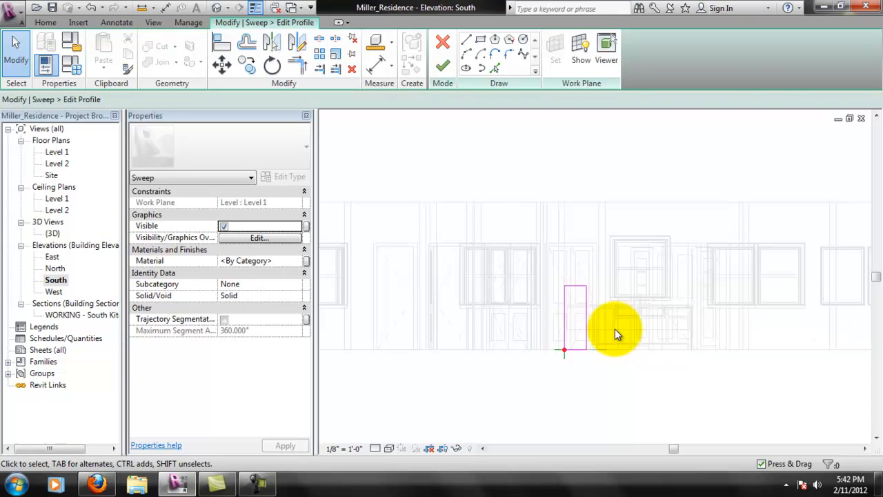
scroll(531, 342, up, 2)
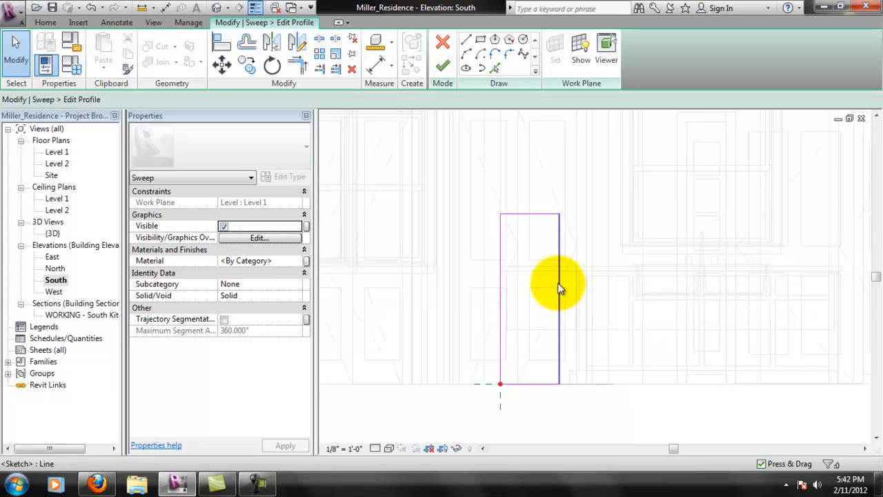
scroll(597, 255, down, 2)
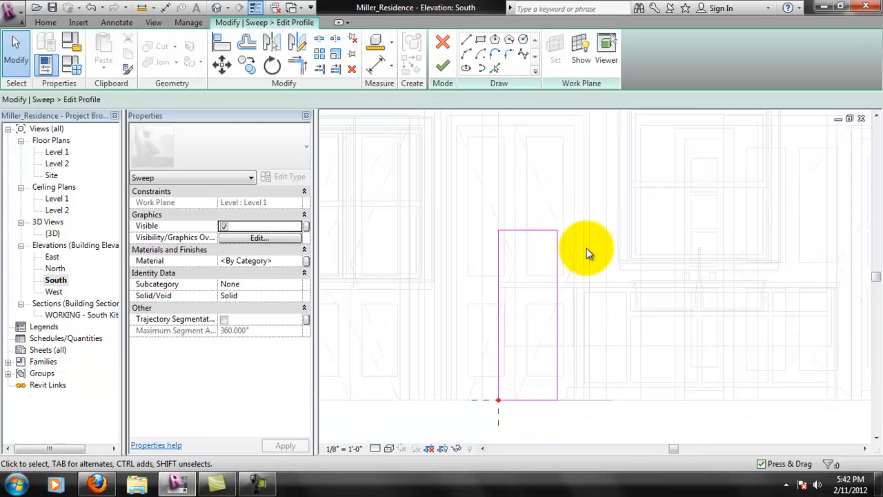
middle_drag(543, 219, 515, 280)
scroll(516, 280, down, 1)
middle_drag(497, 154, 490, 200)
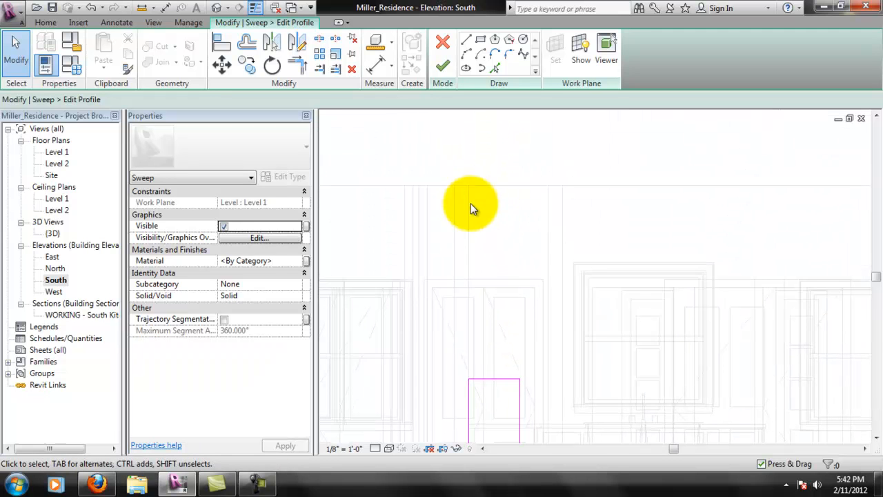
middle_drag(464, 392, 522, 171)
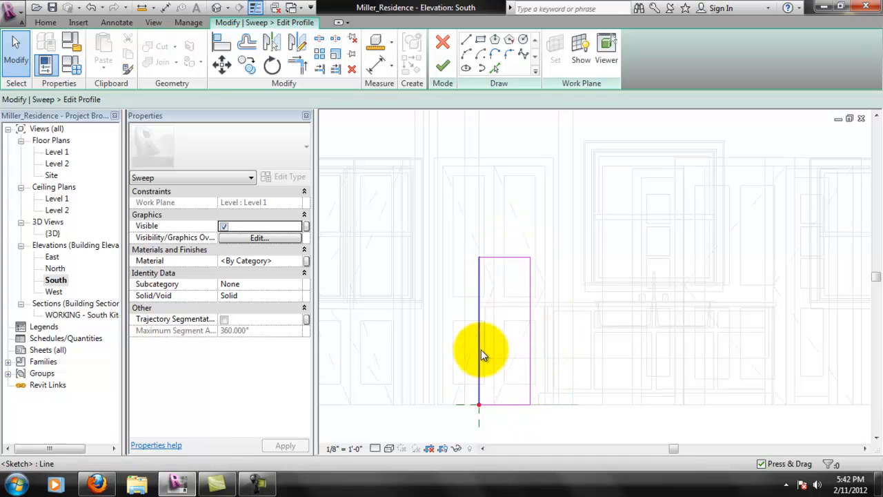
Set the profile rectangle's width to 1'-3", and correct it to 12"
click(529, 302)
click(511, 416)
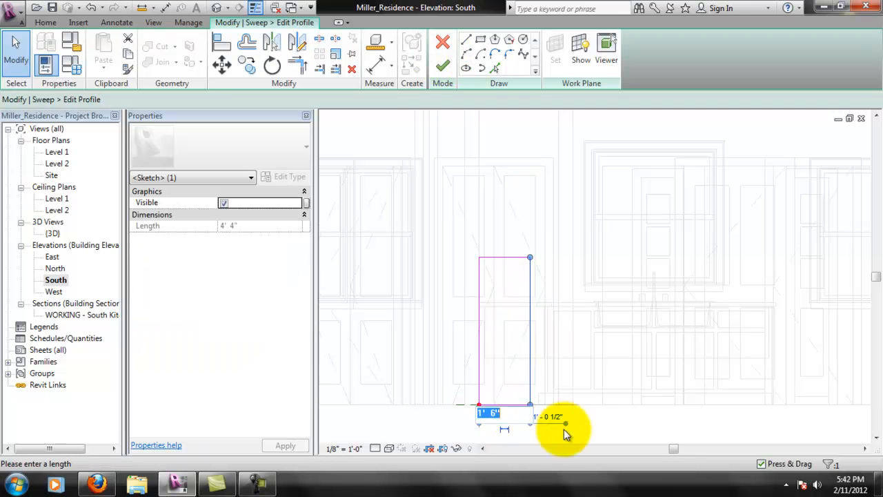
text(1'3)
key(Return)
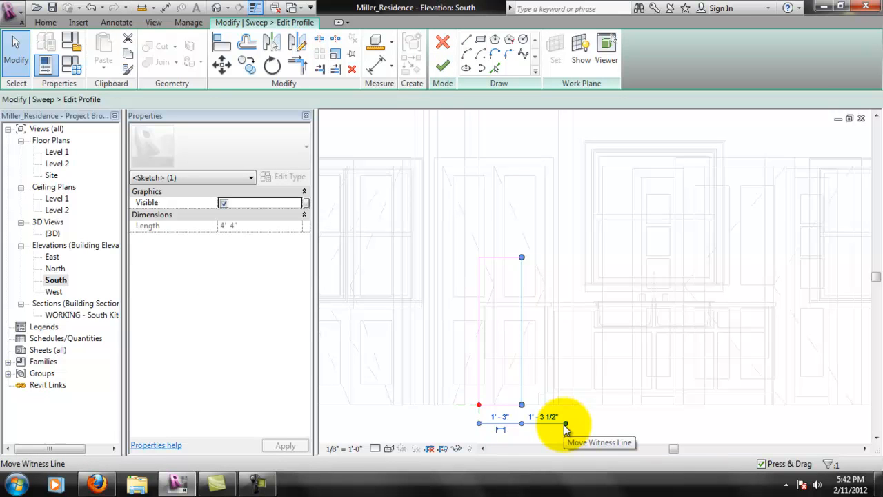
click(492, 417)
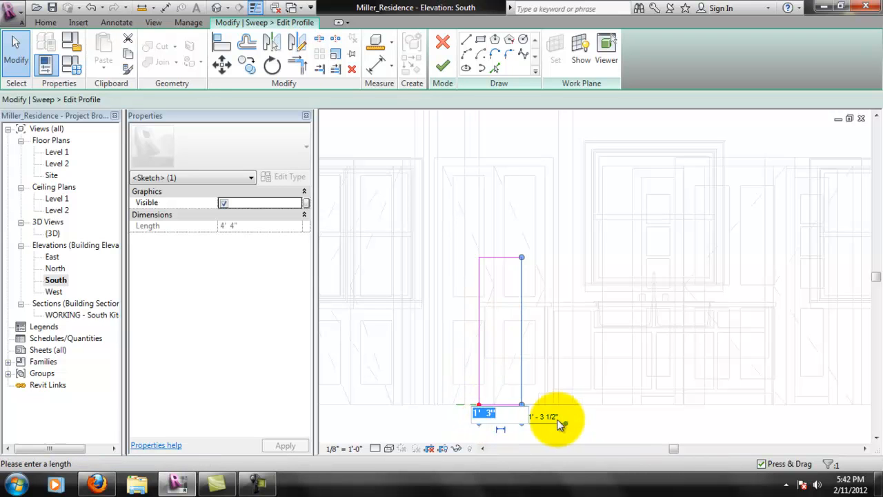
text(12")
key(Return)
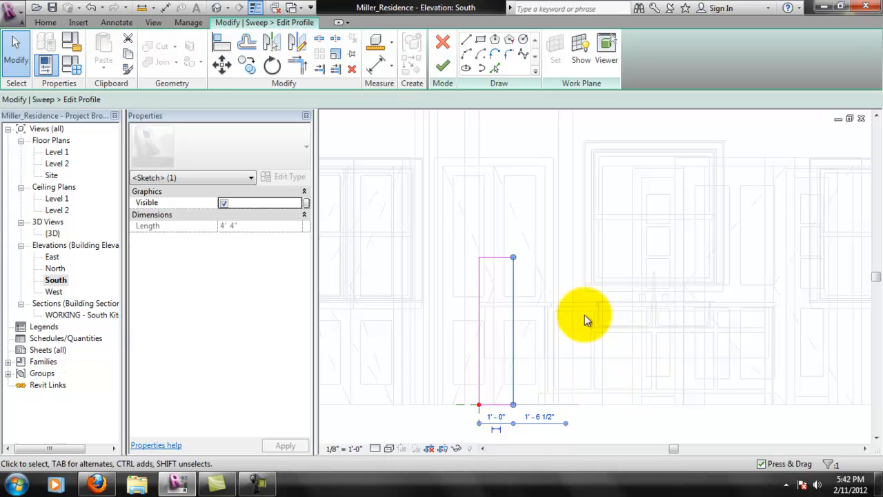
click(632, 419)
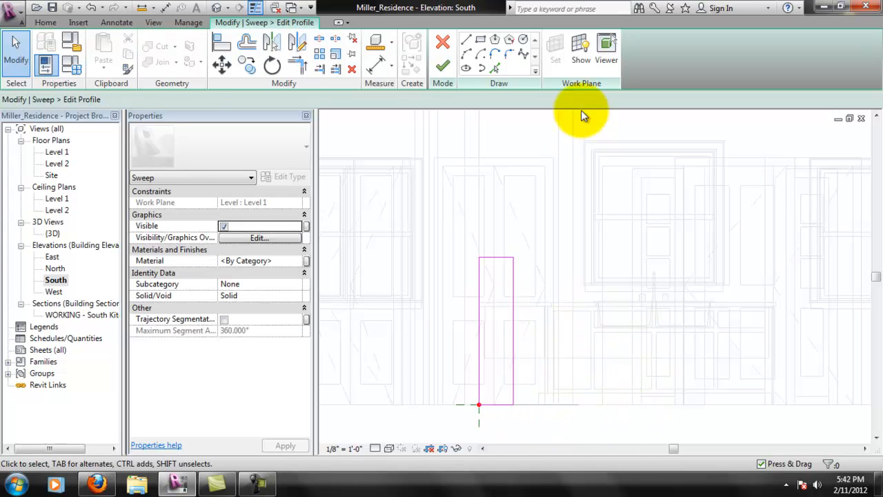
Finish the profile sketch and complete the upper cabinet sweep
click(440, 67)
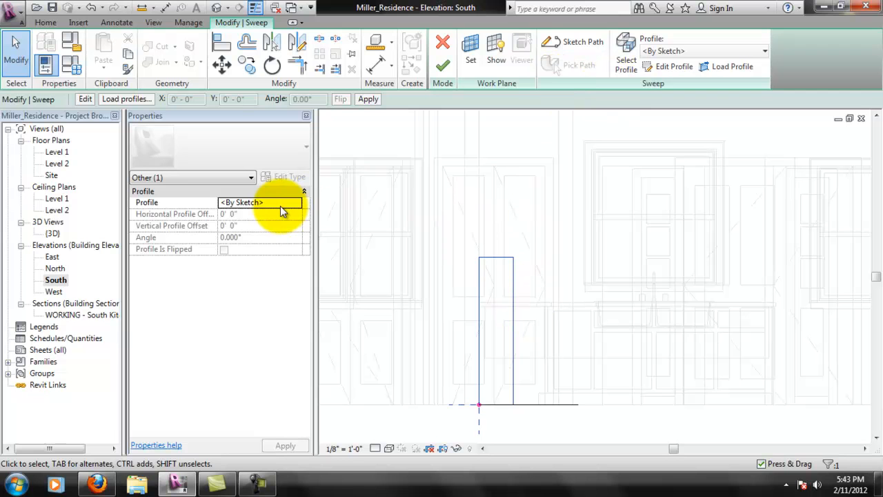
click(442, 65)
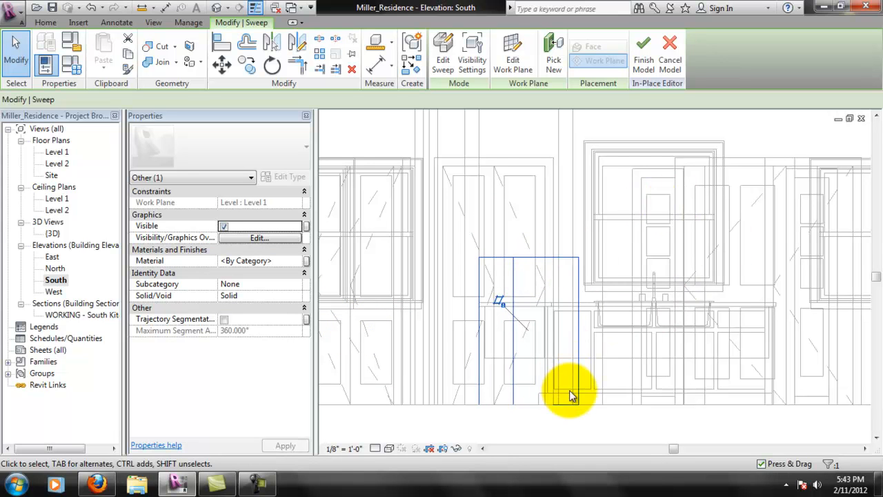
middle_drag(612, 250, 582, 312)
scroll(583, 282, down, 1)
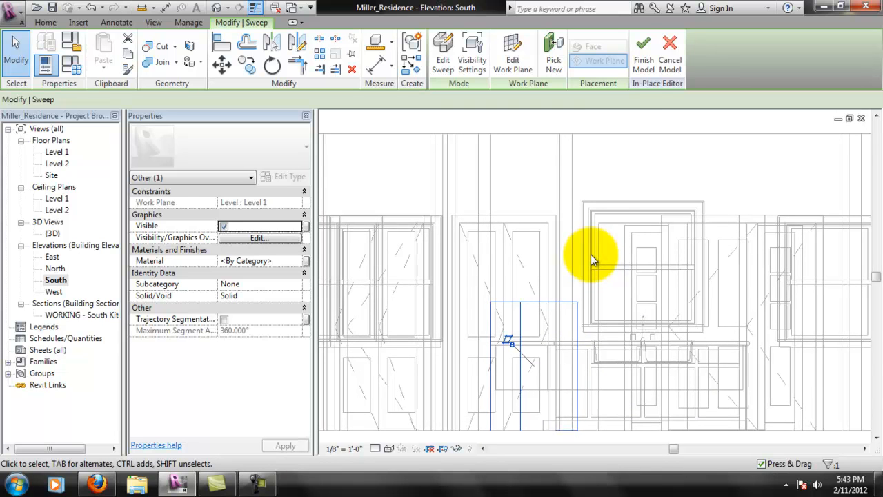
Finish the in-place model and reopen the upper kitchen cabinets for in-place editing
click(642, 57)
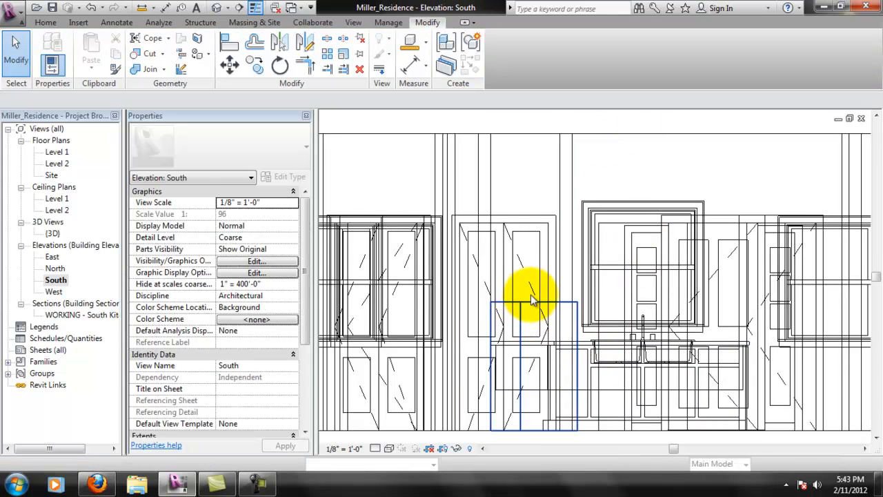
click(534, 306)
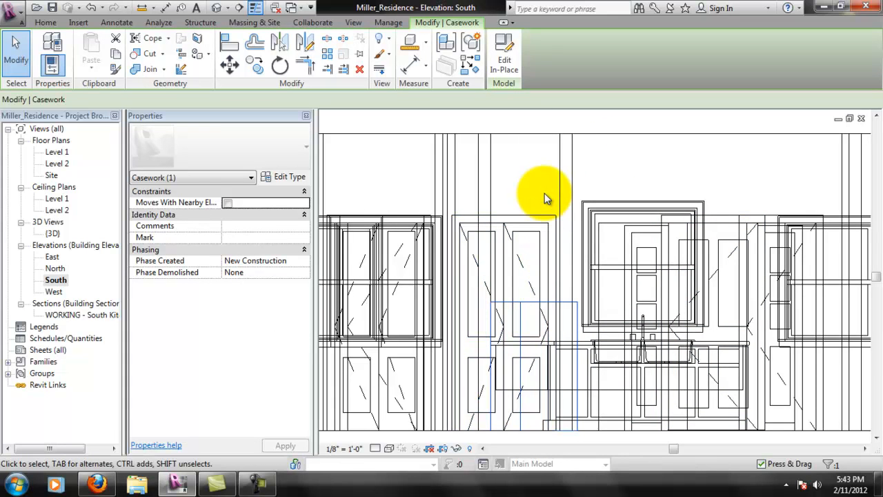
click(506, 56)
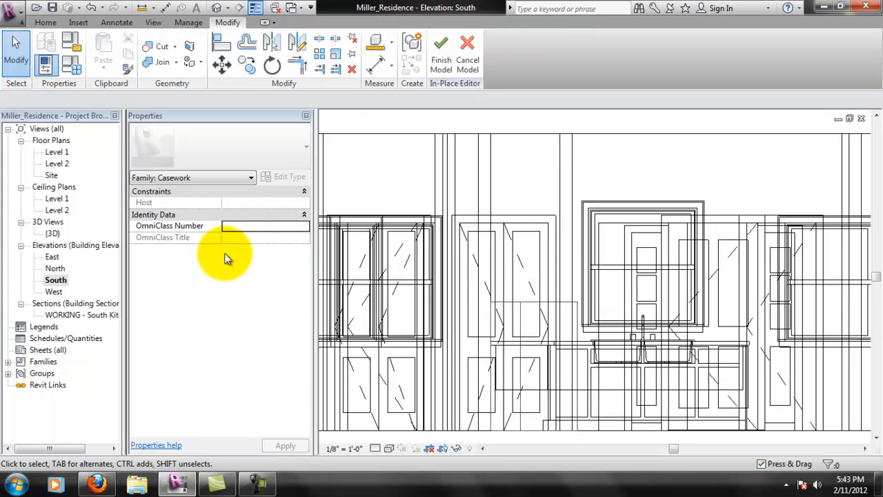
click(515, 302)
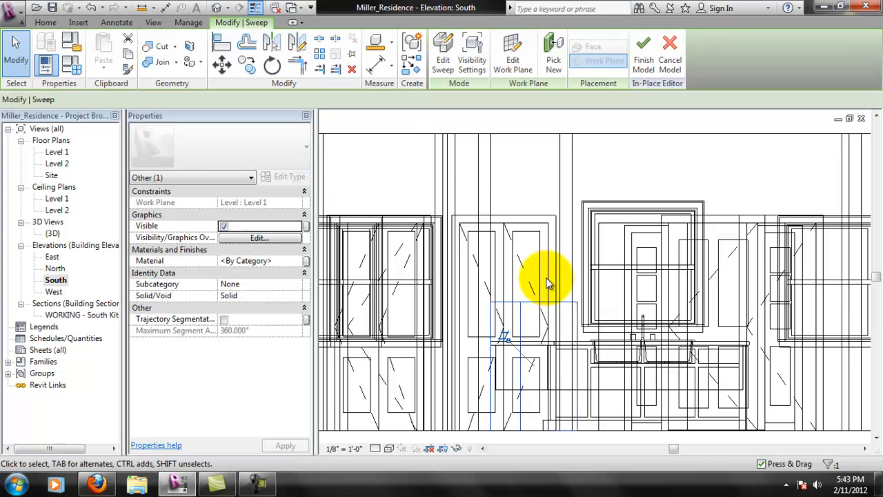
click(512, 55)
click(319, 306)
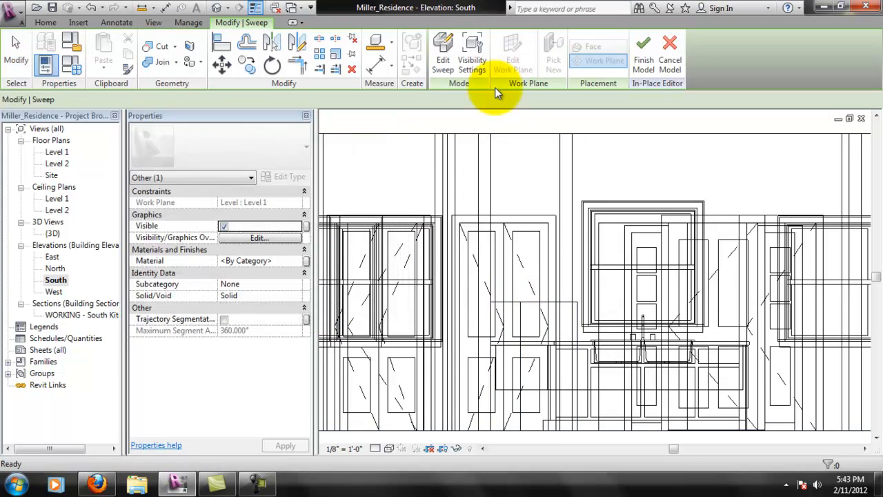
click(410, 186)
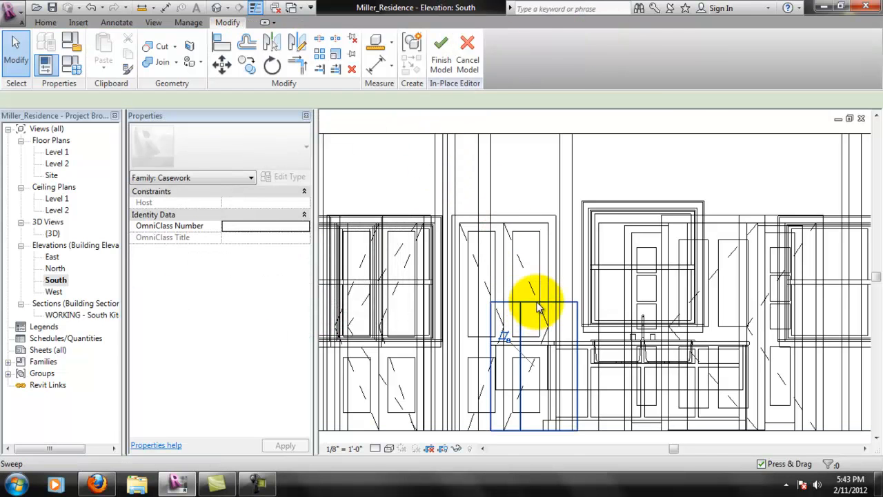
click(537, 299)
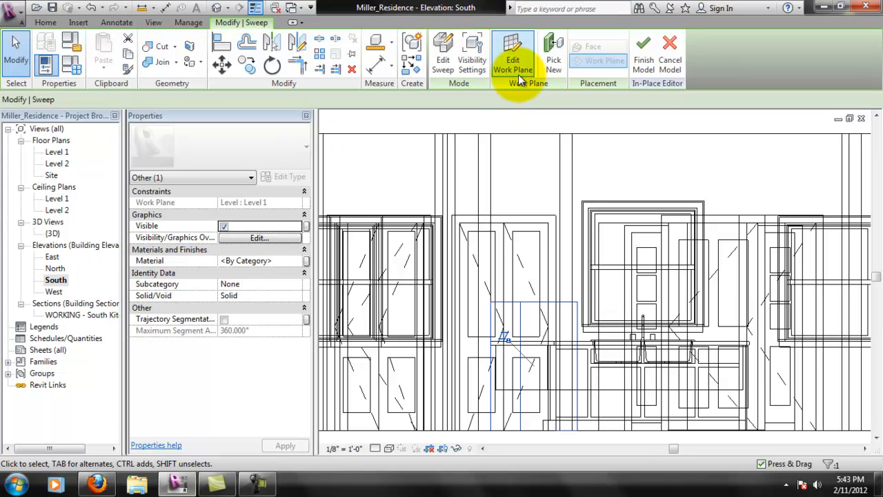
Draw a horizontal reference plane across the kitchen in the South elevation, just above the window at about 7'-10" from the floor
click(46, 22)
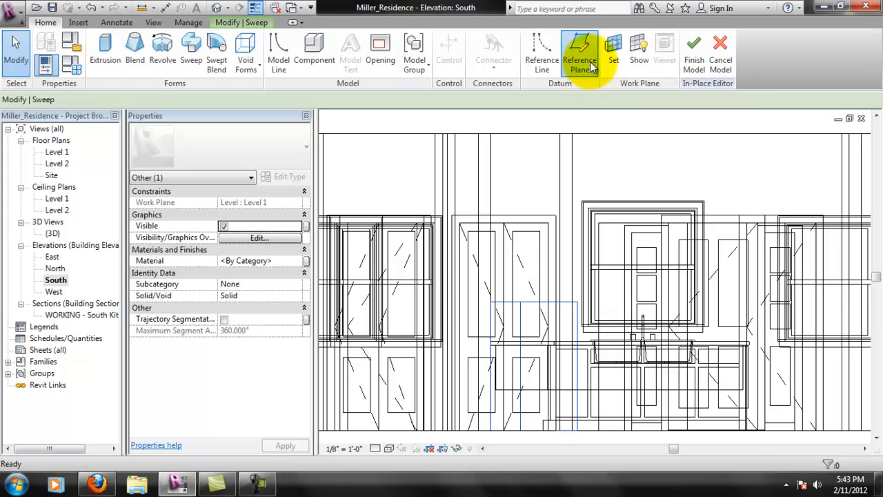
click(591, 66)
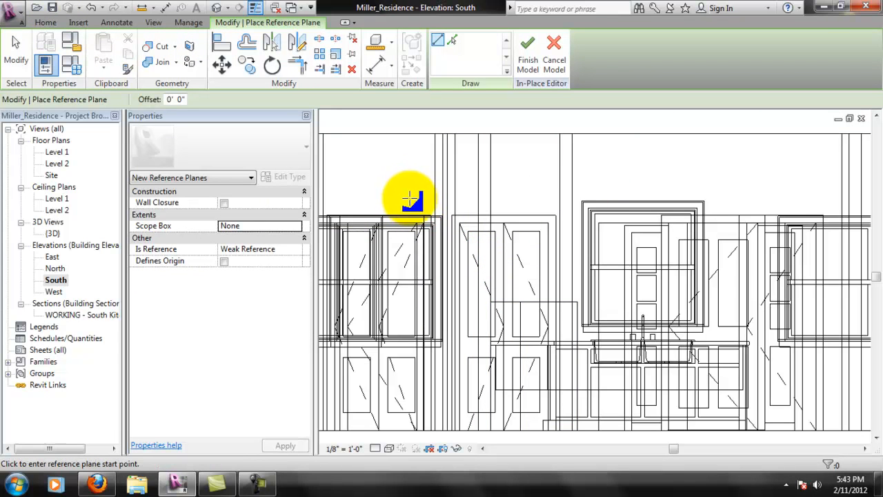
click(410, 198)
click(675, 198)
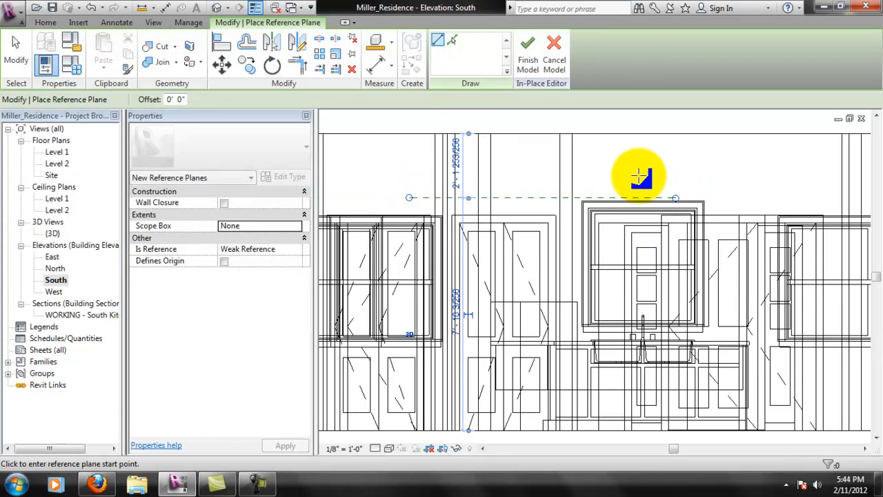
key(Escape)
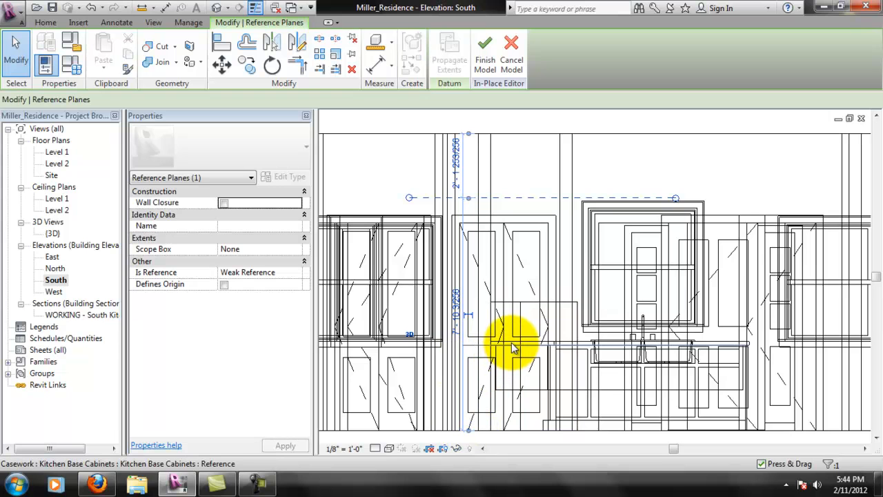
Set the reference plane's height above the base cabinets' countertop to 18"
click(457, 265)
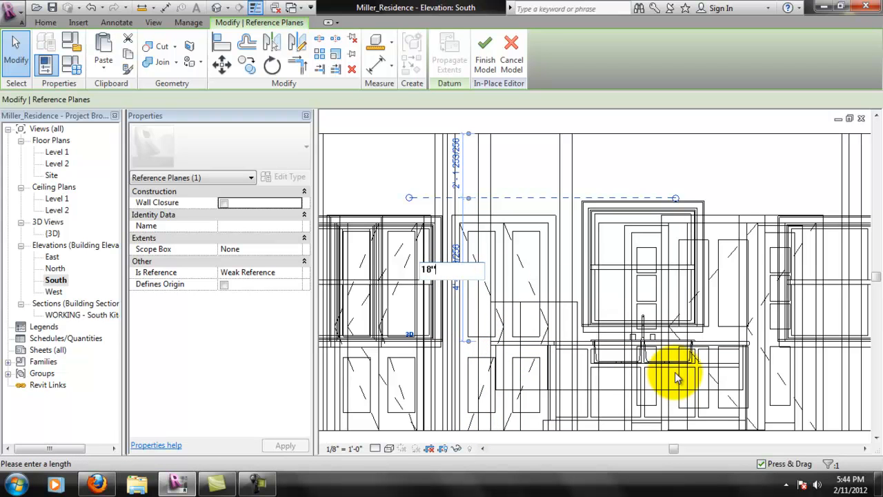
text(18")
key(Return)
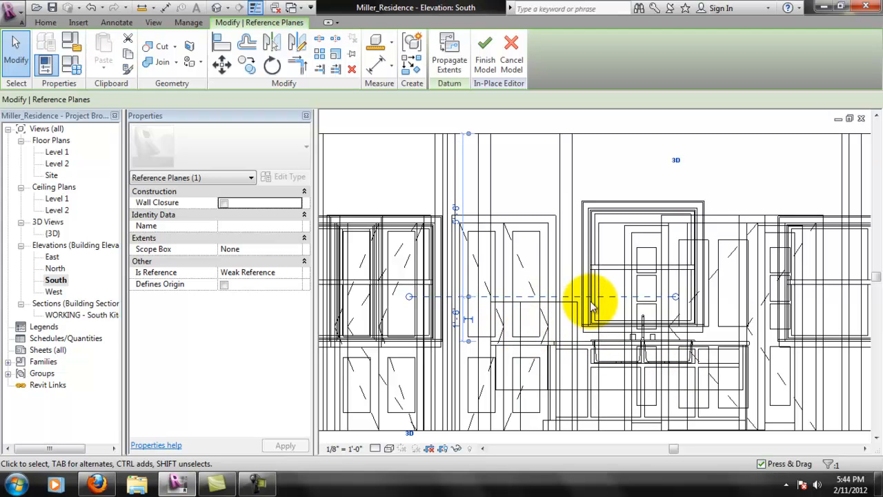
Name the reference plane "Bottom of Uppers" and finish the in-place model
click(243, 226)
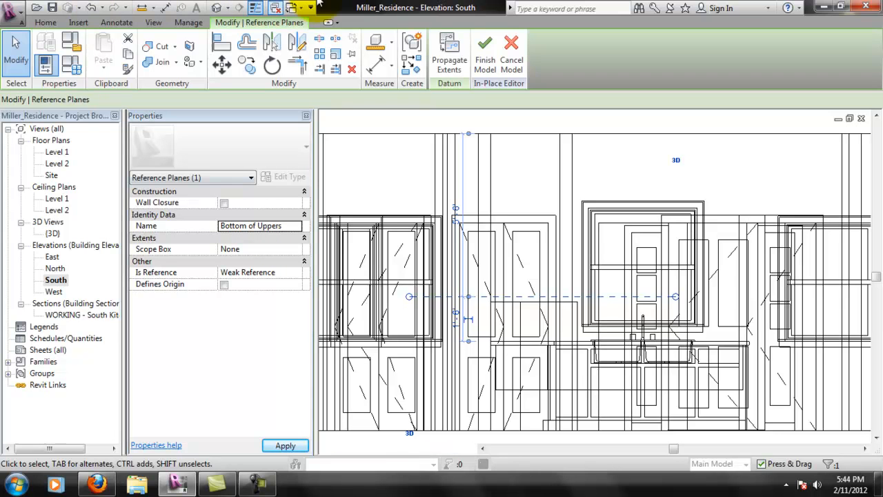
click(485, 46)
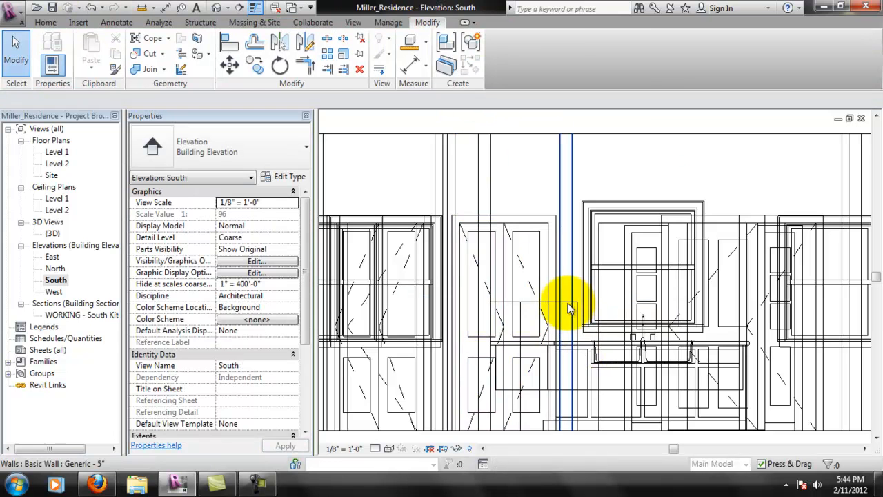
click(574, 333)
key(Escape)
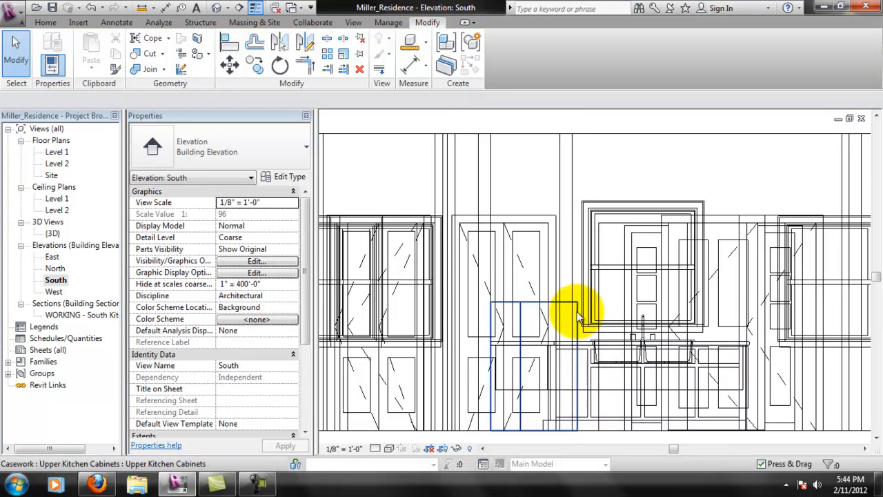
Edit the upper kitchen cabinets in place, change the sweep's work plane to Reference Plane : Bottom of Uppers, and finish the model
click(519, 330)
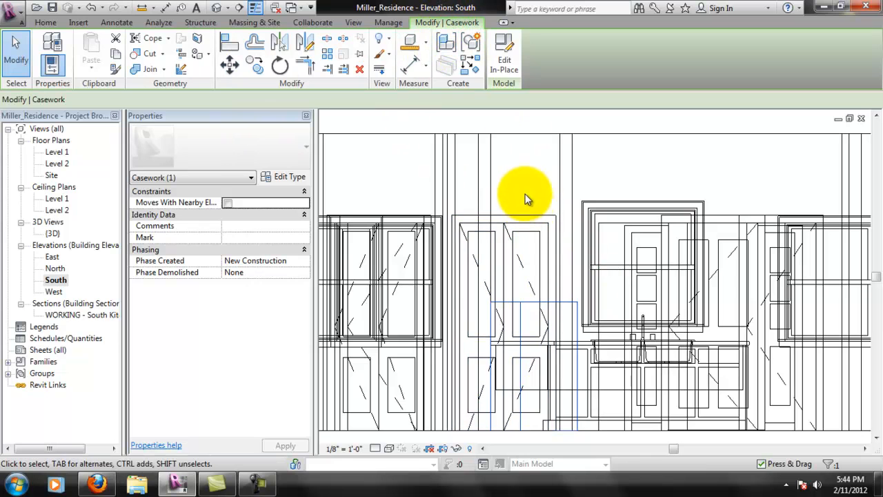
click(504, 55)
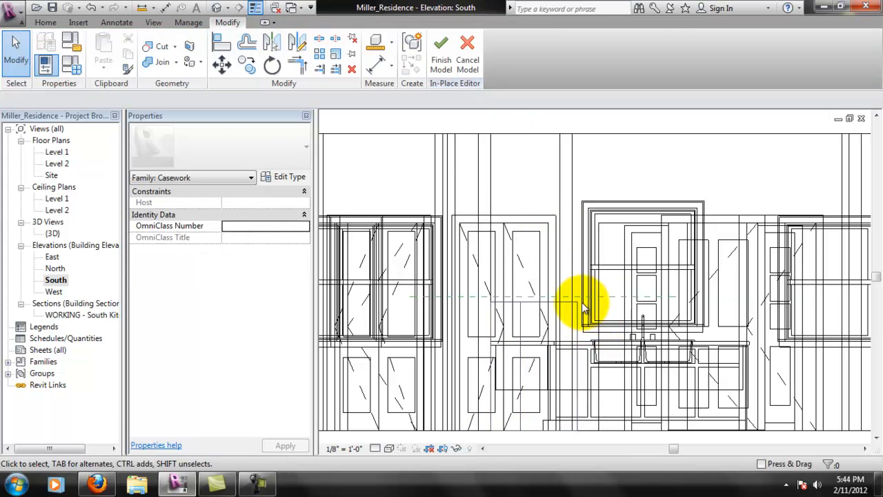
click(604, 318)
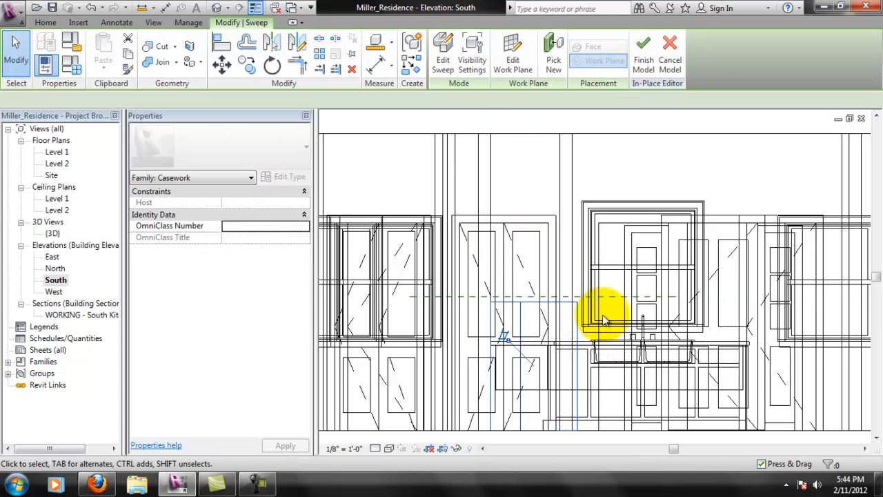
click(521, 61)
click(274, 223)
click(303, 252)
click(247, 299)
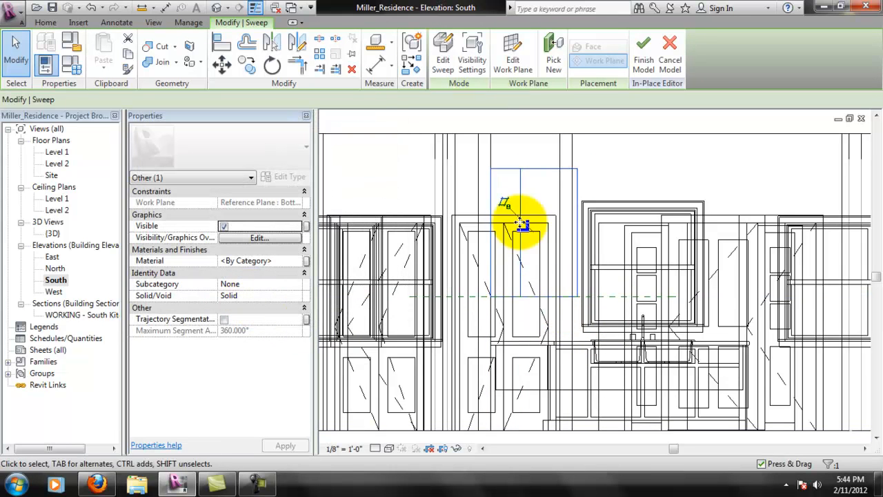
click(643, 47)
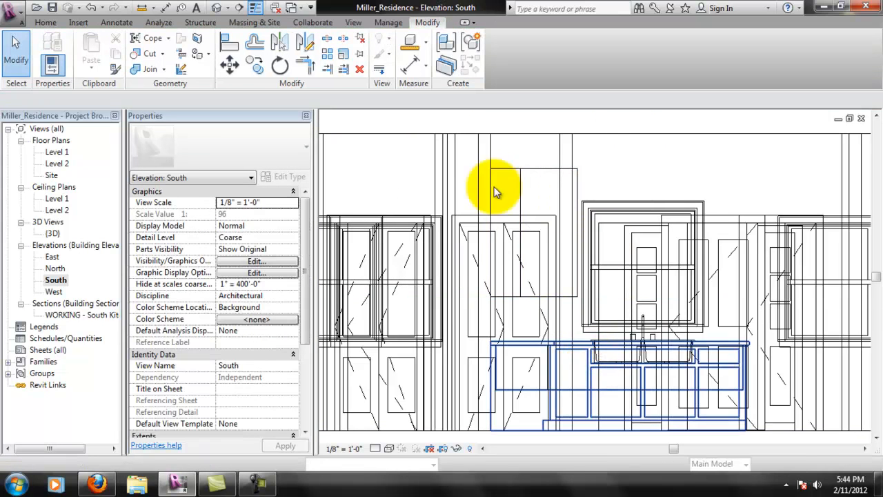
Open the 3D view of the kitchen and start in-place editing of the upper kitchen cabinets
double_click(55, 235)
middle_drag(501, 320, 545, 286)
scroll(558, 301, down, 1)
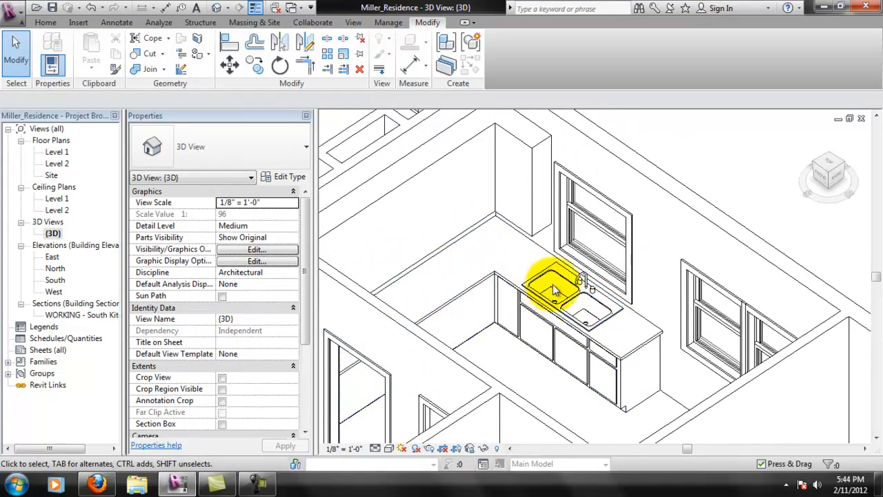
shift+middle_drag(592, 317, 544, 235)
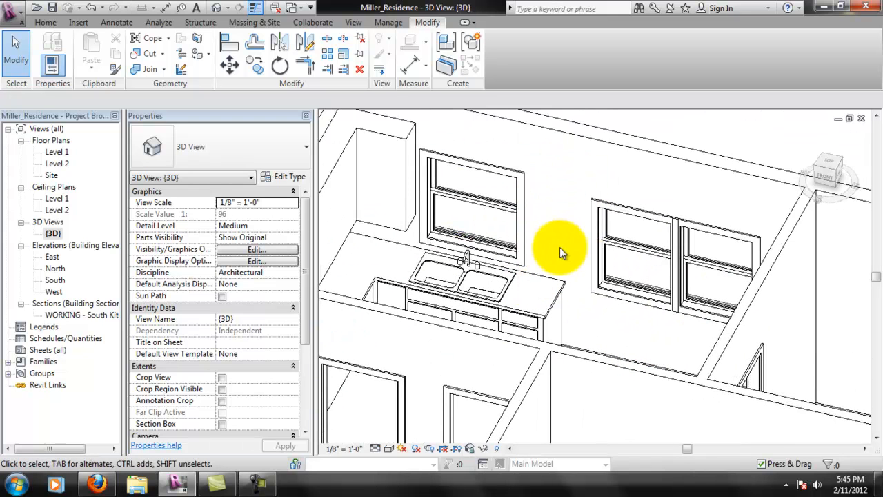
click(389, 138)
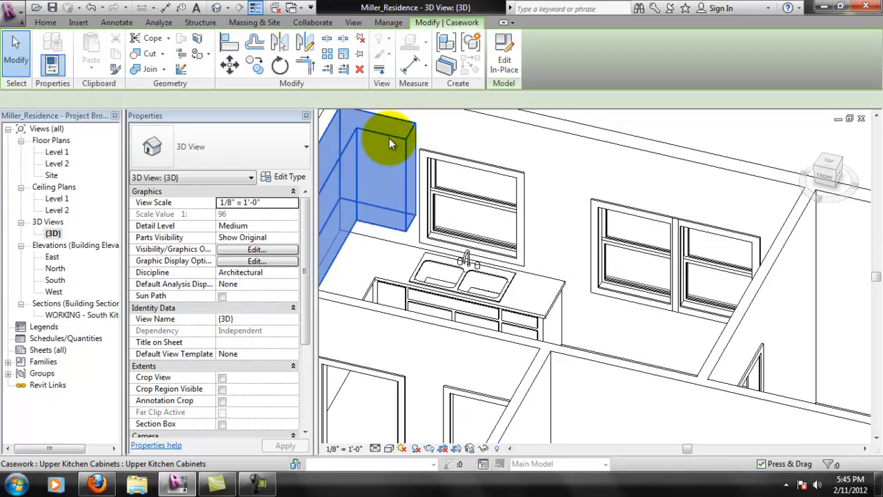
click(504, 55)
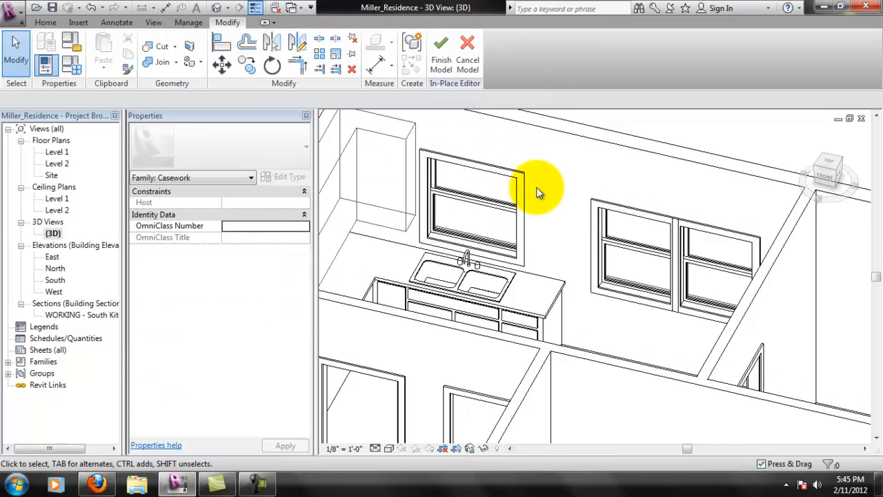
Open the North elevation and examine the upper cabinets in relation to the window and the Bottom of Uppers plane
middle_drag(467, 263, 530, 246)
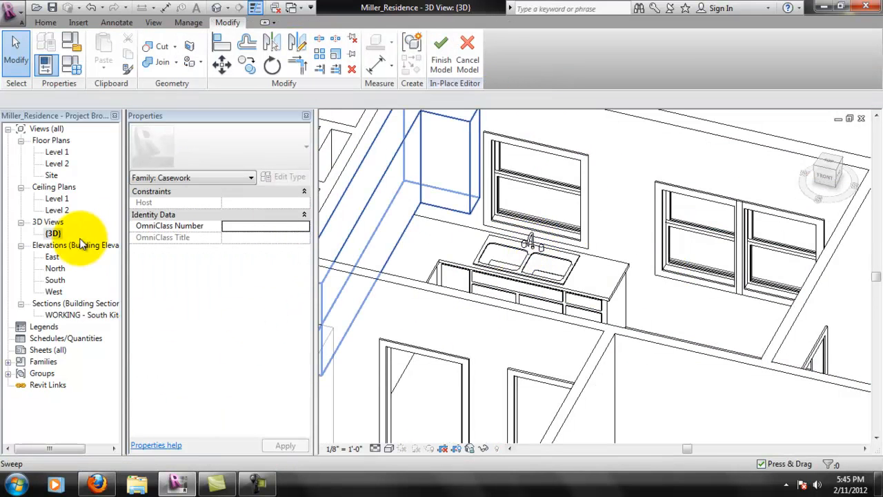
double_click(56, 269)
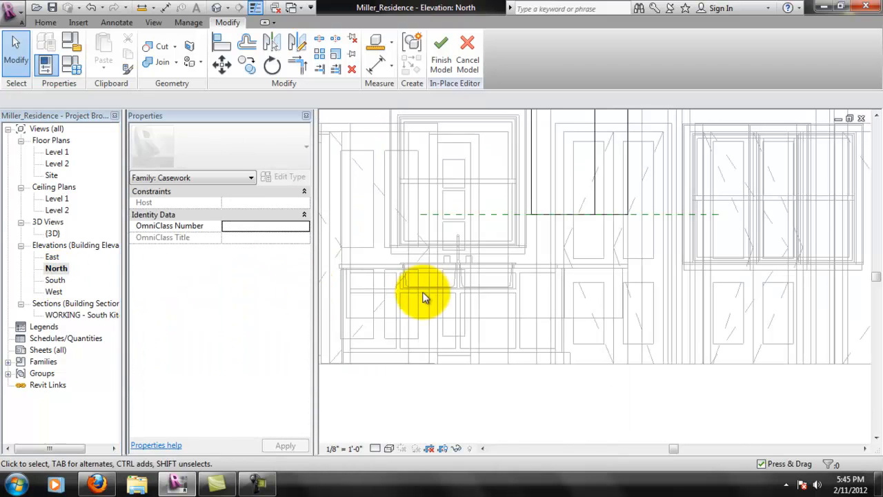
middle_drag(580, 142, 625, 234)
middle_drag(453, 187, 519, 196)
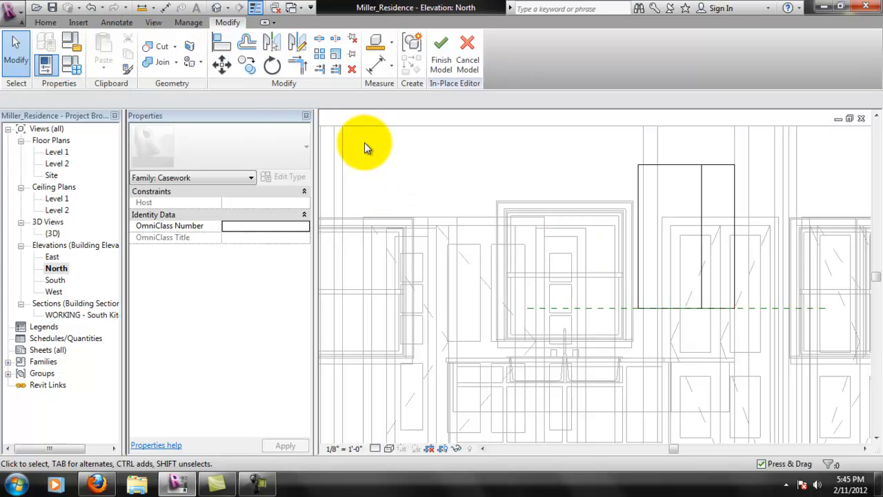
Open the Level 1 floor plan at the sink wall and set the work plane to Reference Plane : Bottom of Uppers
double_click(53, 152)
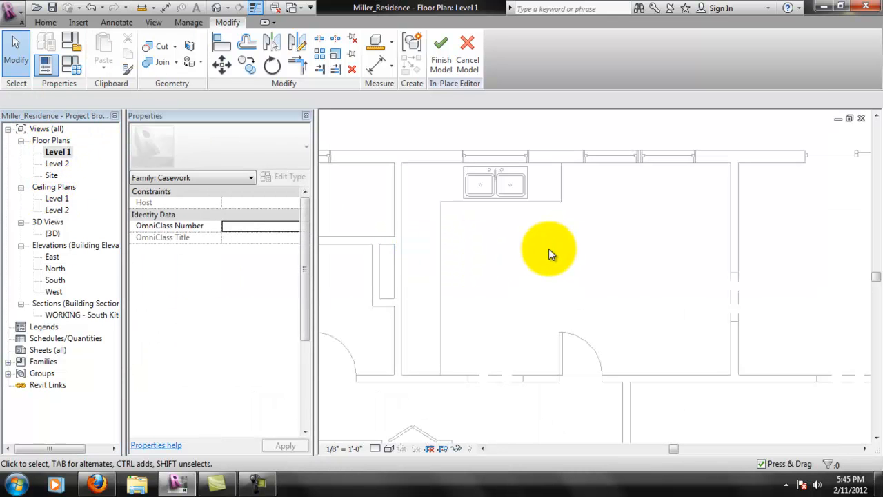
scroll(518, 152, up, 3)
middle_drag(476, 132, 513, 211)
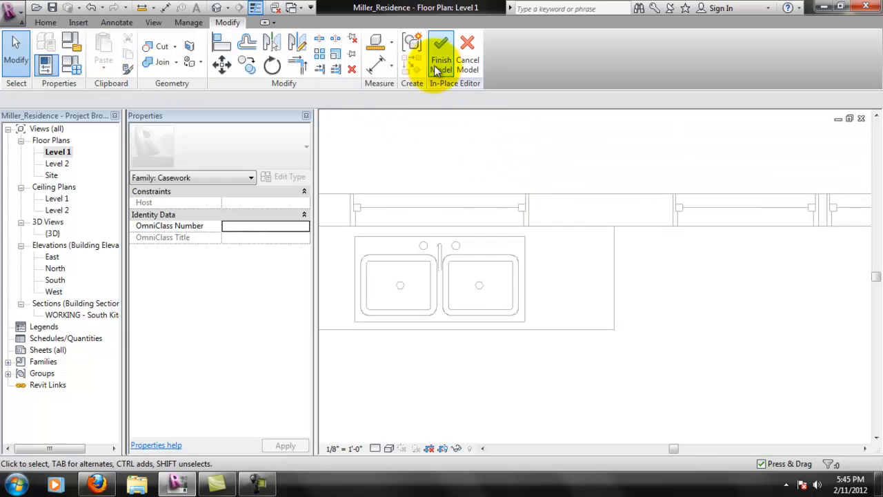
middle_drag(384, 179, 411, 184)
click(46, 22)
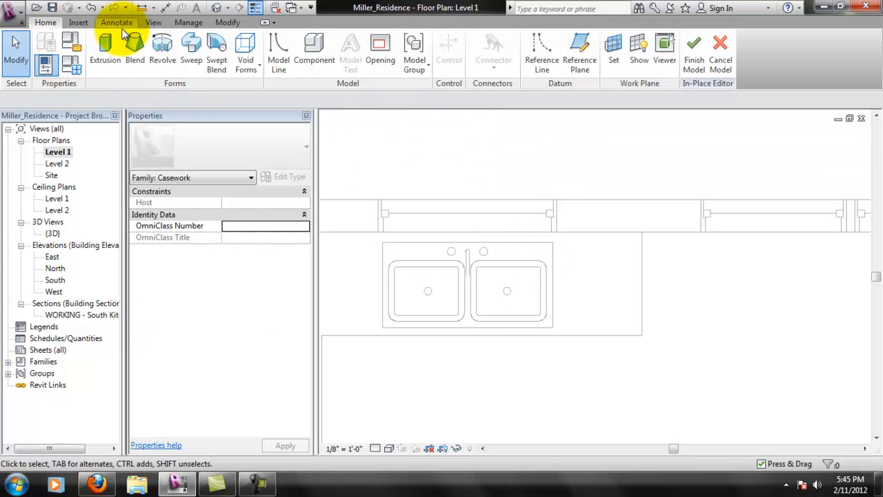
click(623, 61)
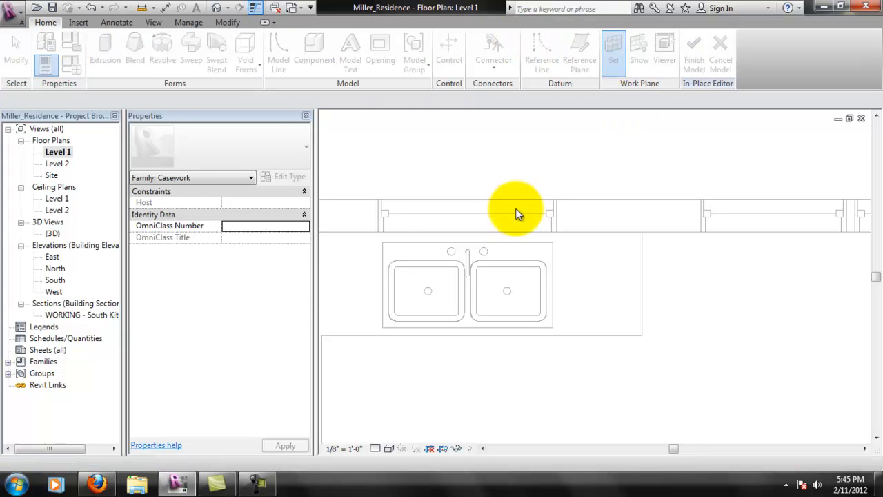
click(276, 223)
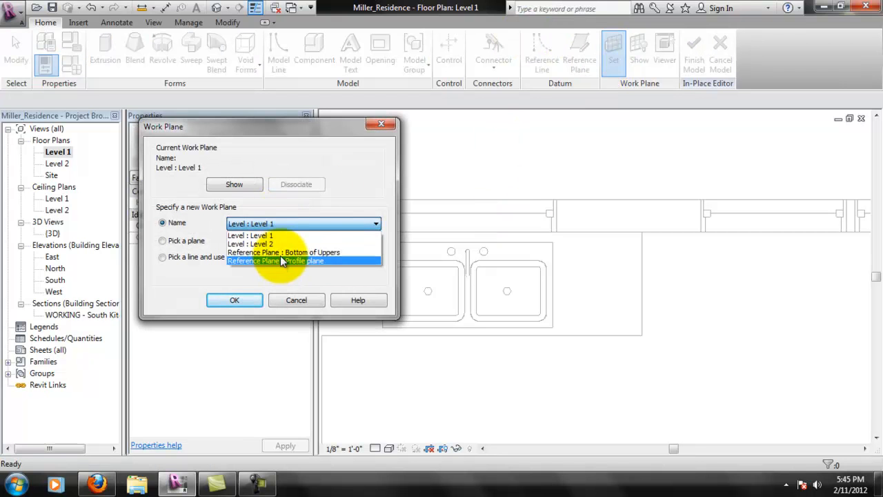
click(279, 253)
click(248, 300)
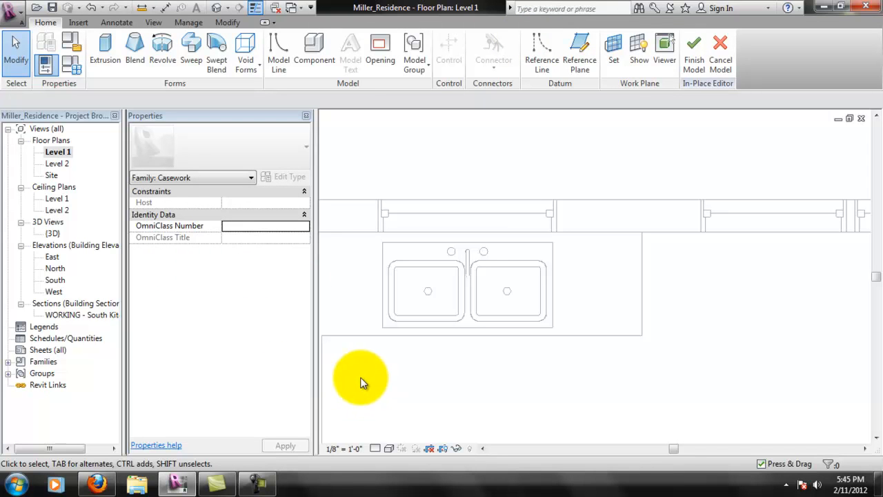
click(616, 49)
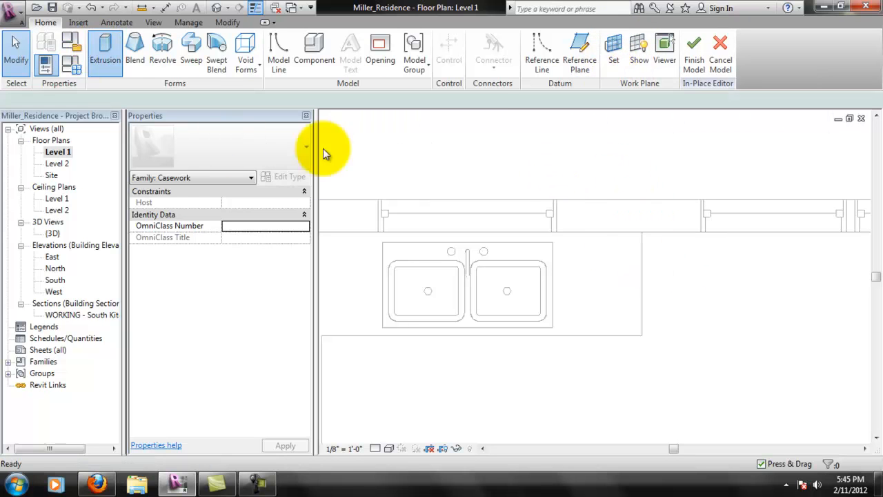
Start an extrusion and sketch a rectangle about 1' 5 3/4" by 1' 4" against the wall, between the sink window and the counter's end
click(103, 55)
click(579, 232)
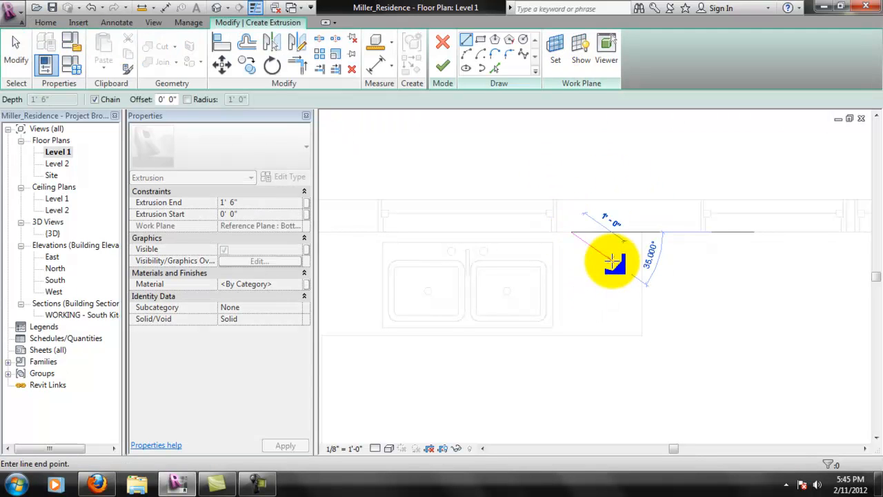
key(Escape)
click(481, 39)
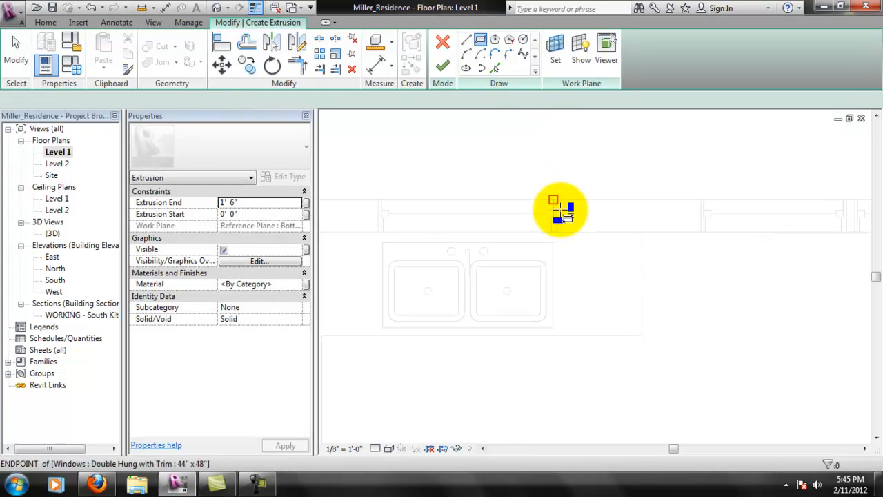
click(569, 232)
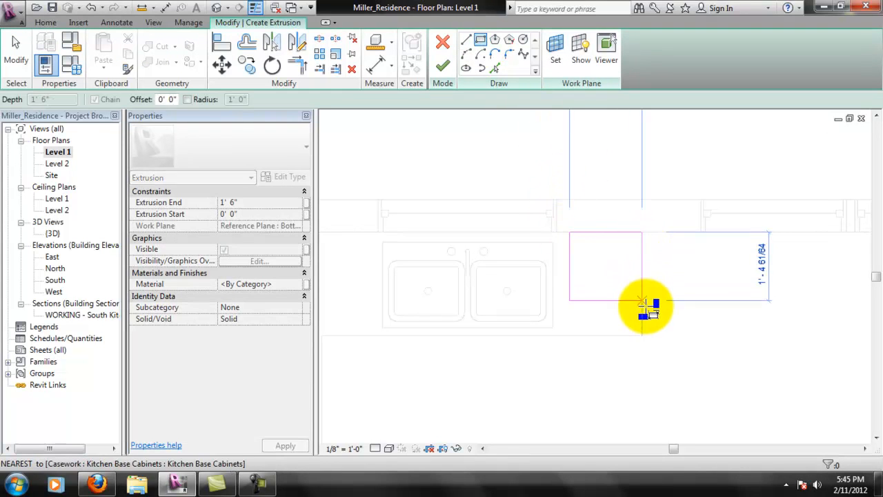
click(642, 297)
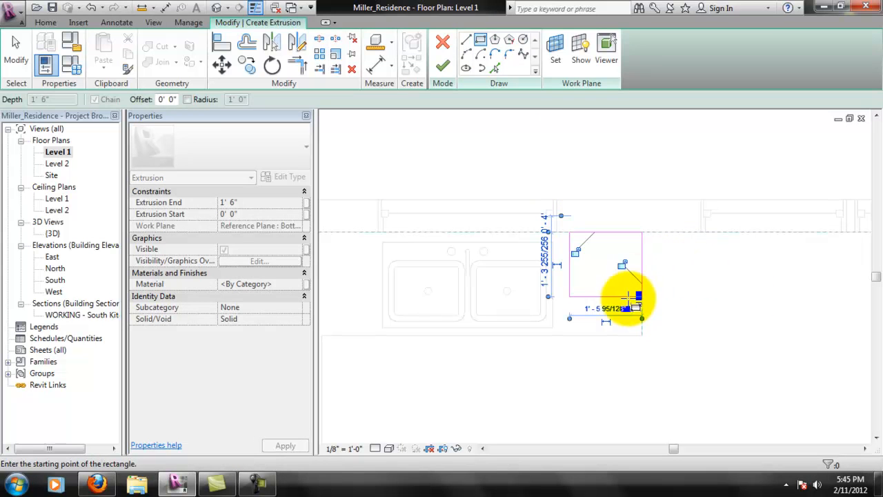
key(Escape)
key(Escape)
Set the rectangle's depth from the wall to 1' 0" and finish the extrusion sketch
click(591, 297)
click(545, 271)
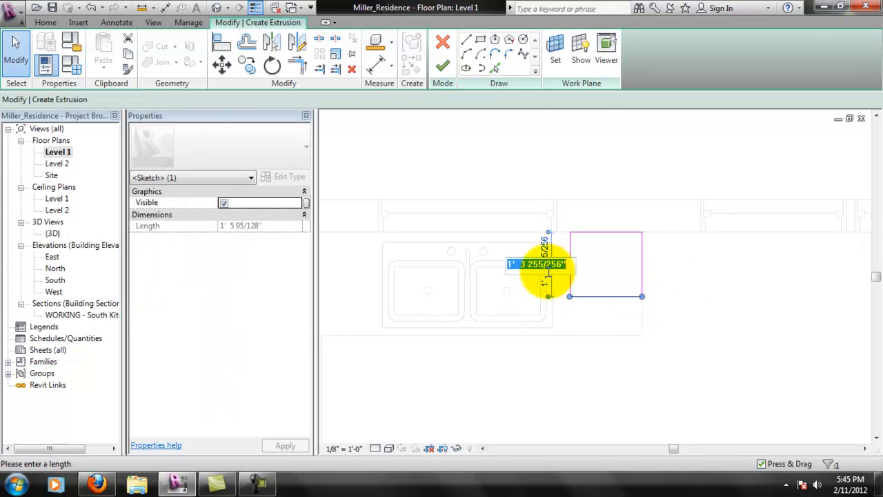
key(Return)
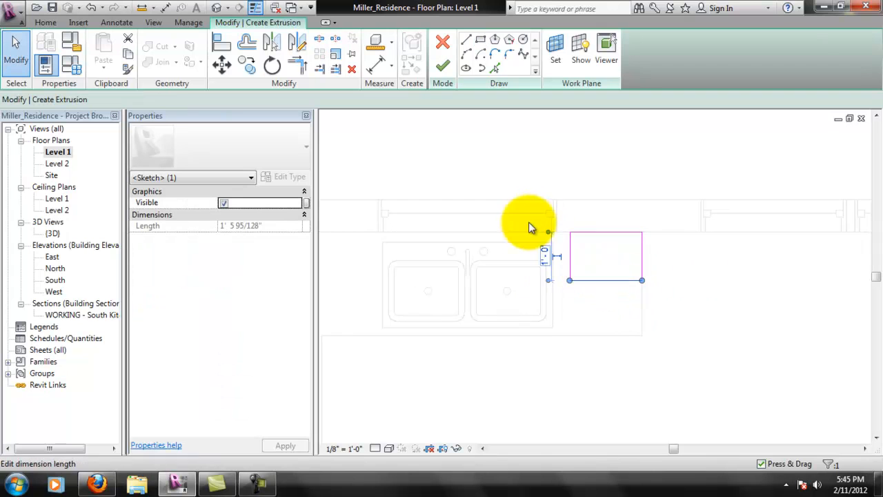
click(717, 289)
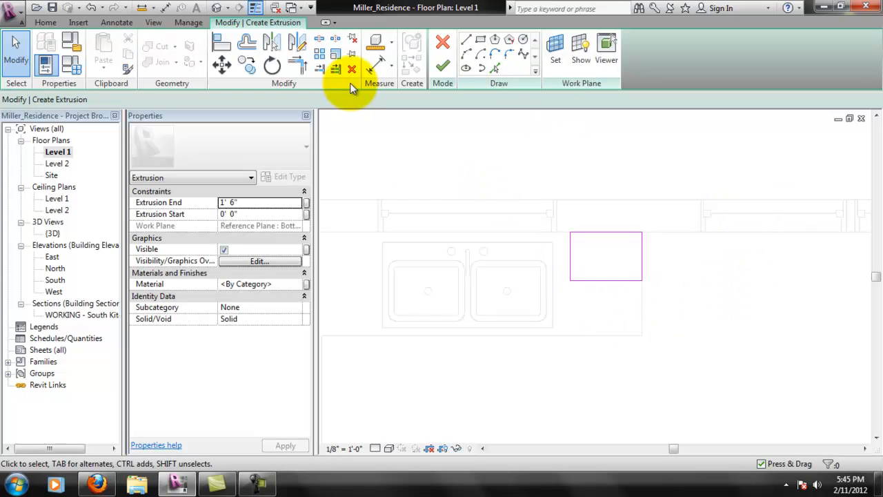
click(442, 72)
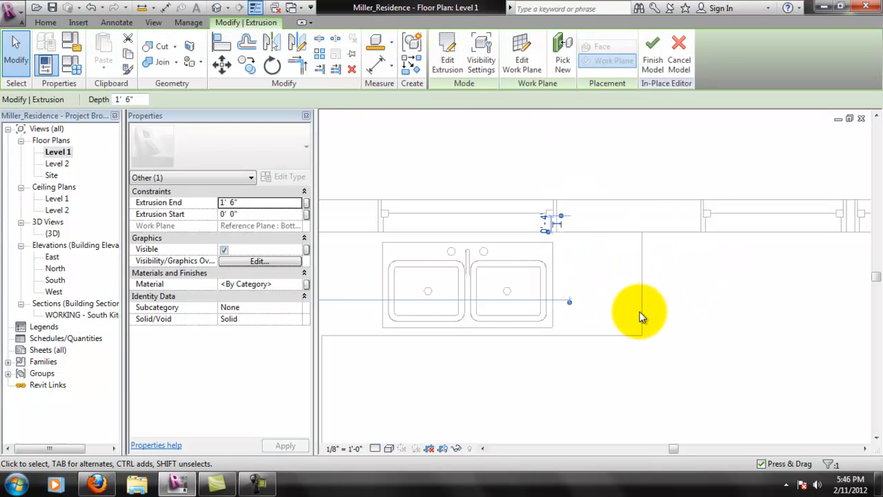
Finish the in-place model of the upper kitchen cabinets
scroll(640, 312, down, 2)
scroll(647, 312, down, 2)
click(664, 350)
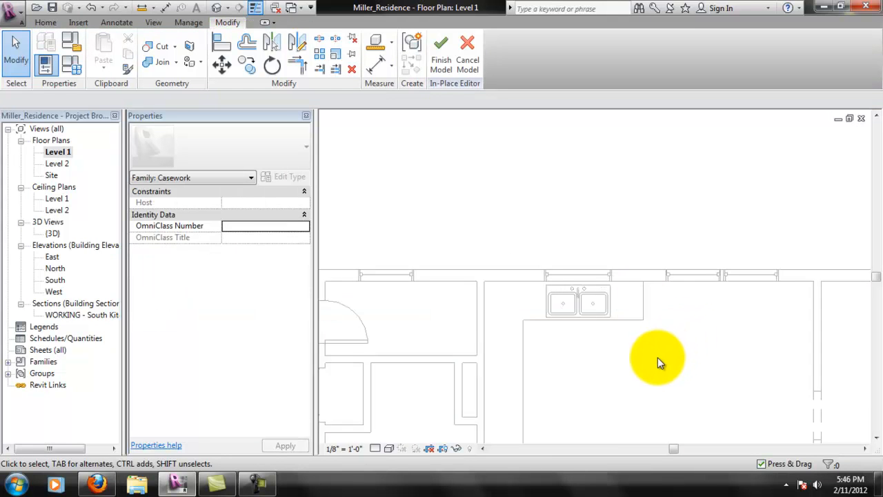
scroll(652, 359, up, 1)
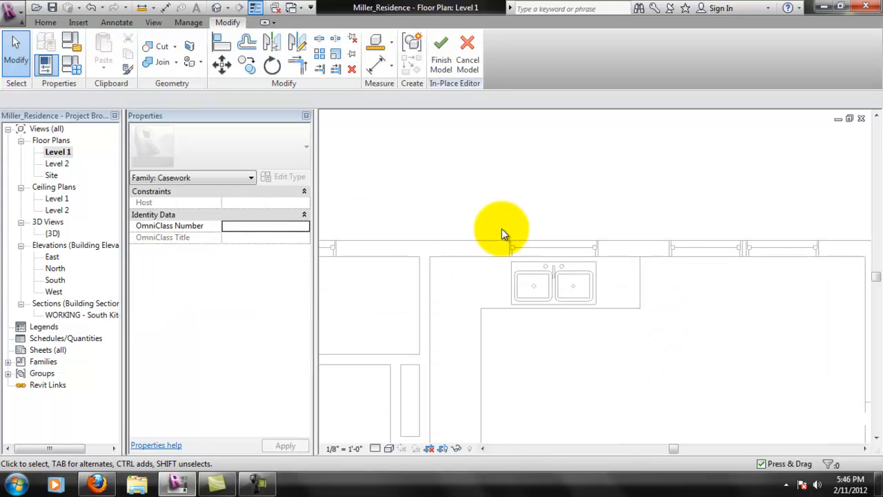
middle_drag(502, 233, 503, 155)
middle_drag(592, 324, 595, 263)
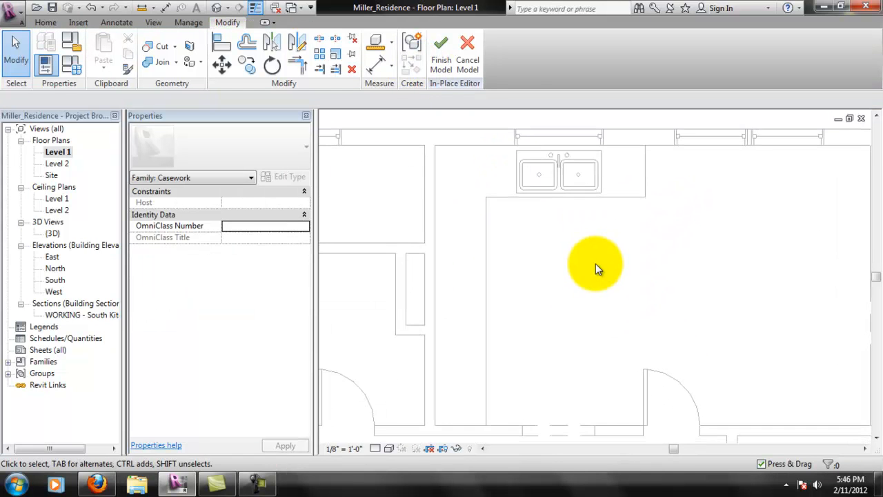
middle_drag(548, 233, 538, 247)
click(452, 65)
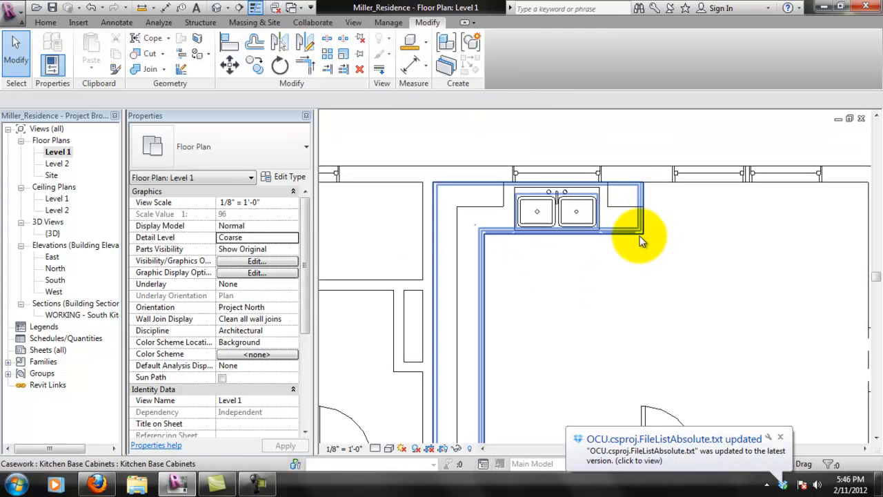
click(637, 213)
click(636, 266)
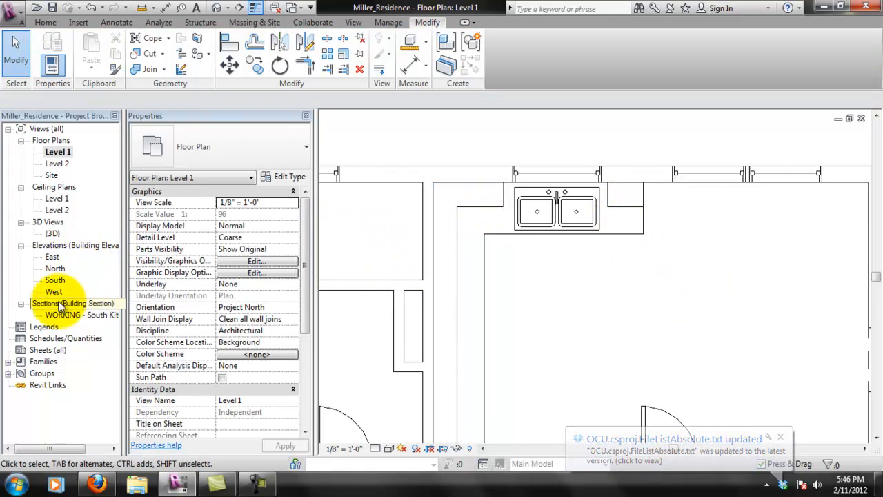
Open the South elevation and examine how the kitchen cabinets appear there
double_click(55, 280)
middle_drag(807, 232, 698, 249)
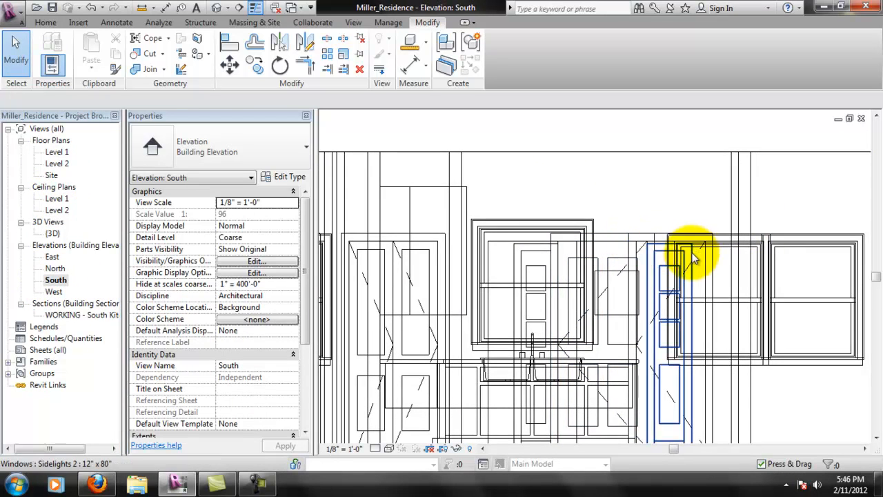
scroll(694, 254, down, 5)
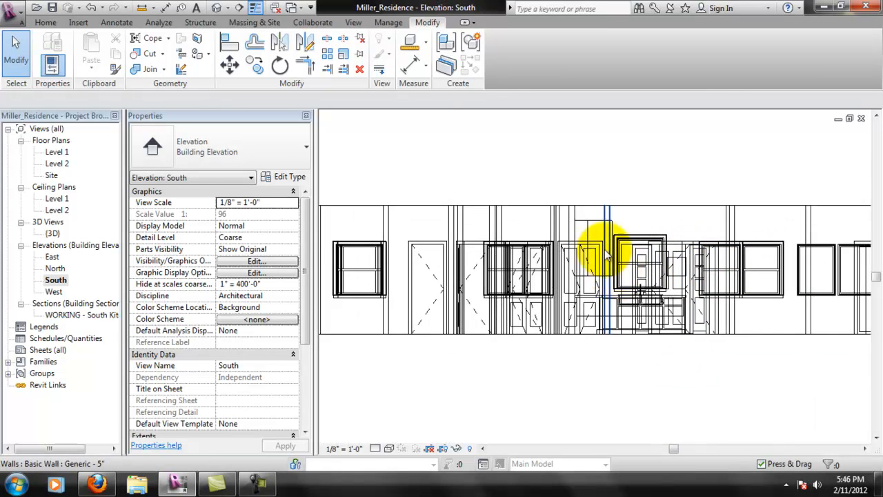
scroll(617, 275, up, 1)
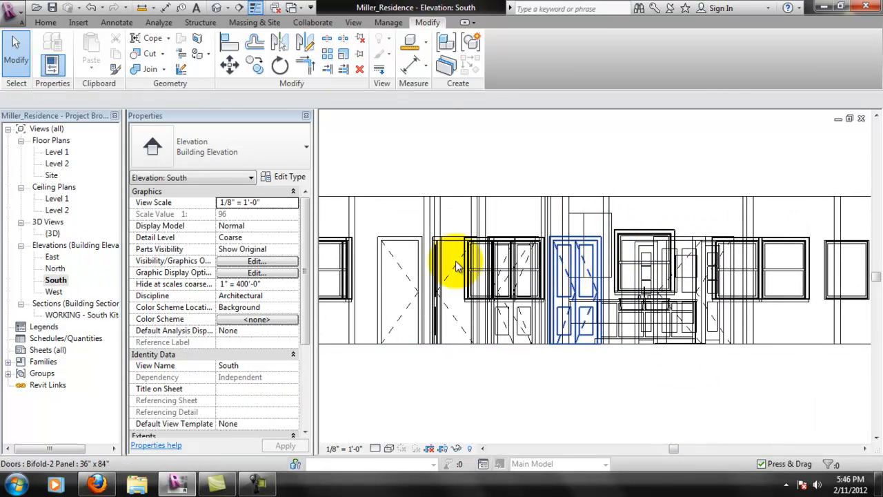
Open the North elevation and stretch the new upper cabinet's top edge up to roughly the height of the existing uppers
double_click(55, 268)
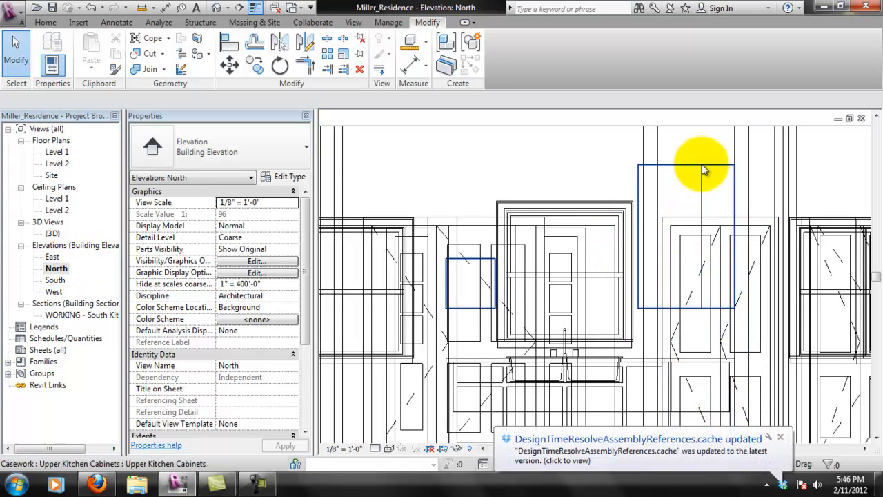
click(704, 171)
click(469, 255)
drag(469, 255, 582, 173)
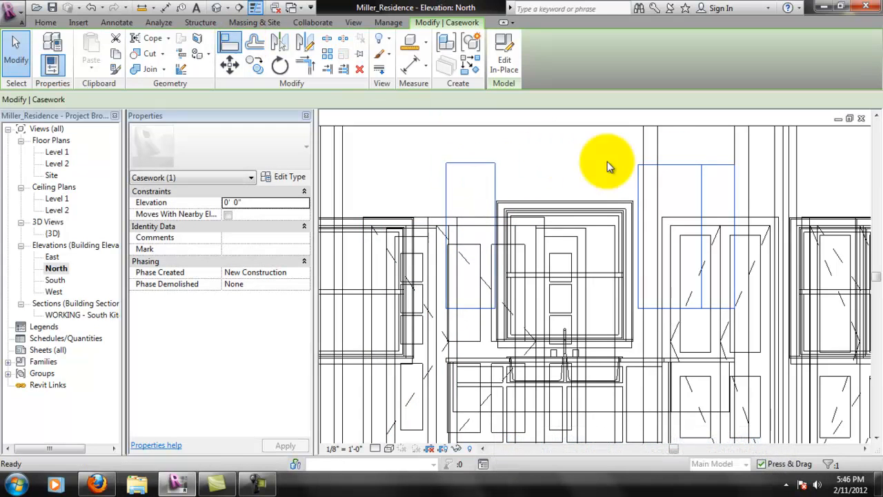
Align the new upper cabinet's top edge with the top of the existing upper cabinets
click(445, 237)
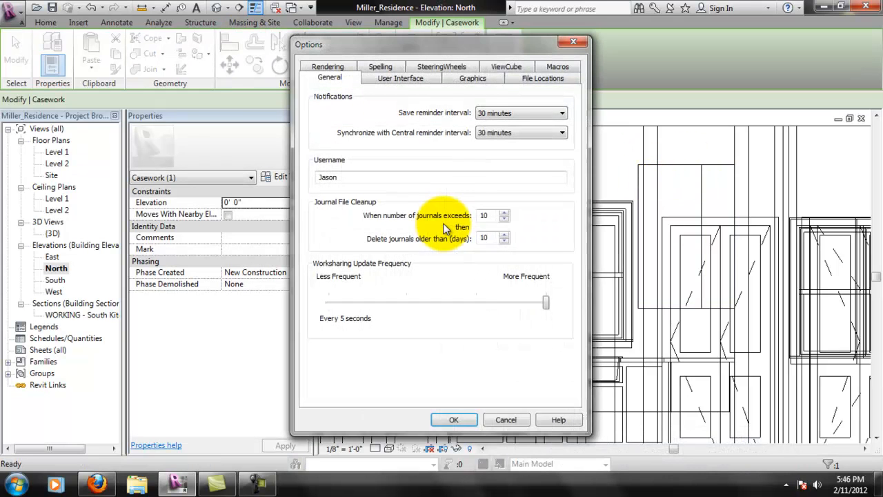
click(504, 420)
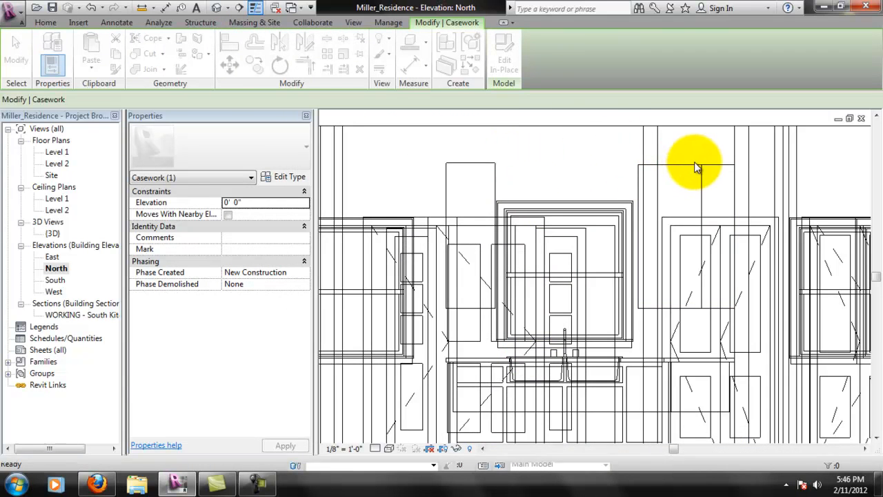
key(a)
key(l)
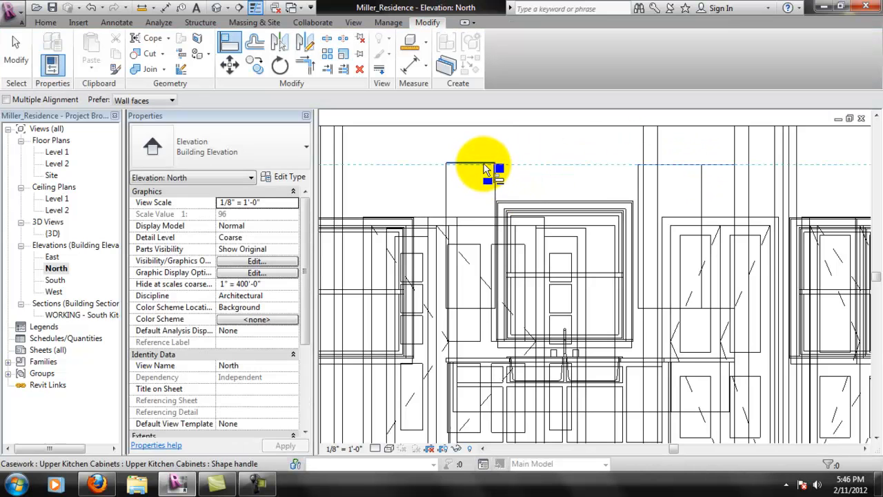
click(485, 166)
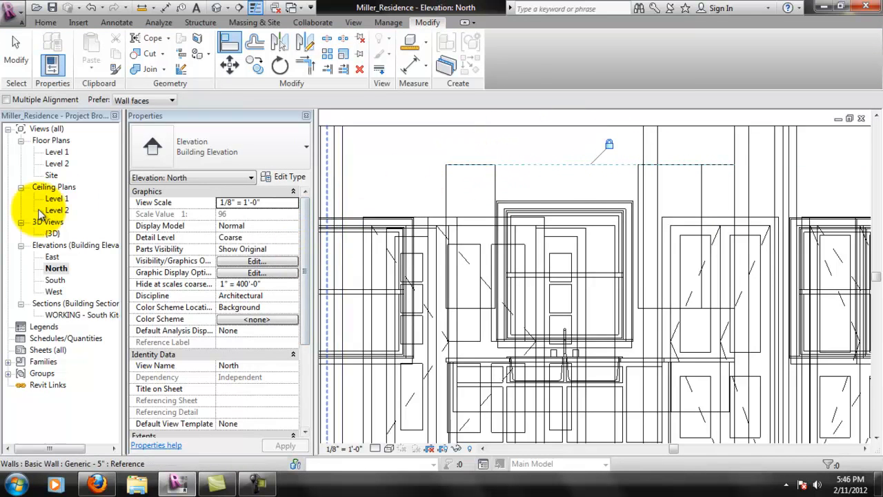
scroll(452, 186, down, 1)
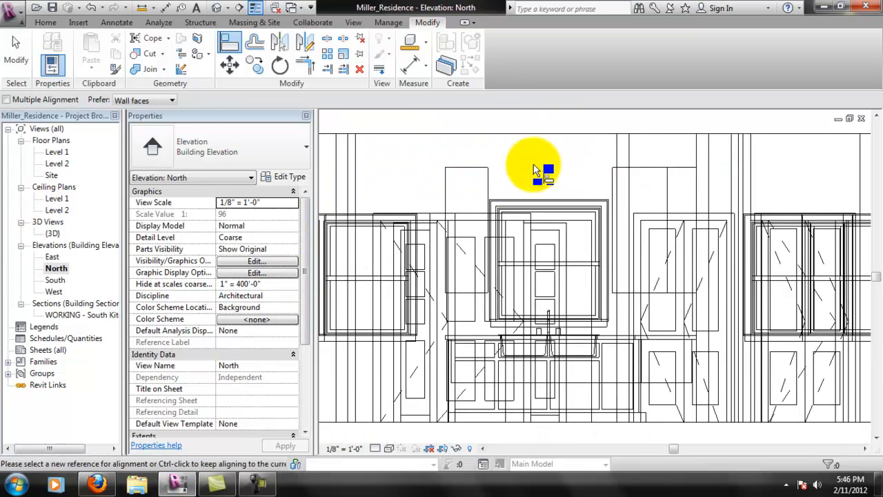
Open the 3D view and examine the upper cabinets on both sides of the sink window from several angles
double_click(53, 233)
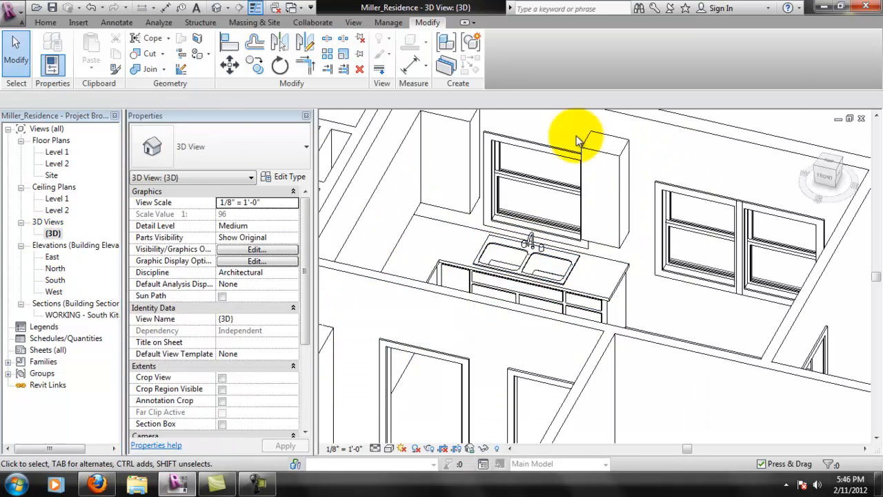
middle_drag(614, 158, 606, 301)
scroll(582, 320, down, 2)
scroll(588, 315, down, 1)
shift+middle_drag(545, 310, 562, 249)
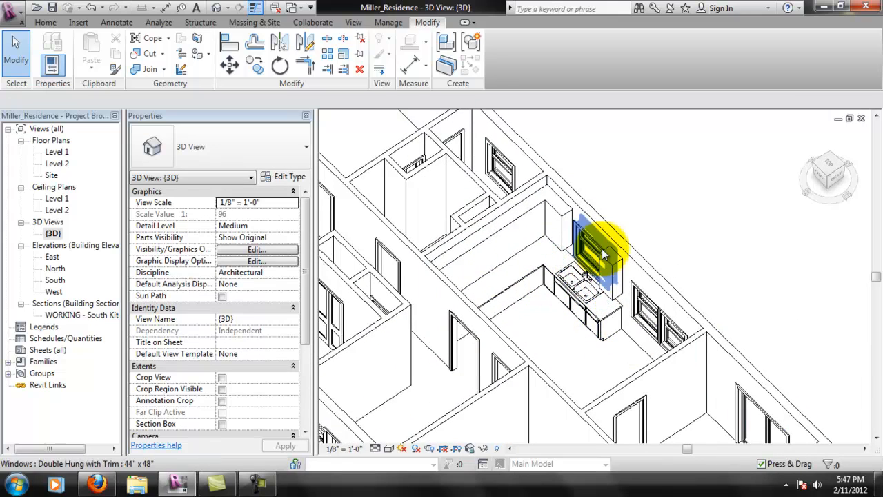
scroll(547, 221, up, 2)
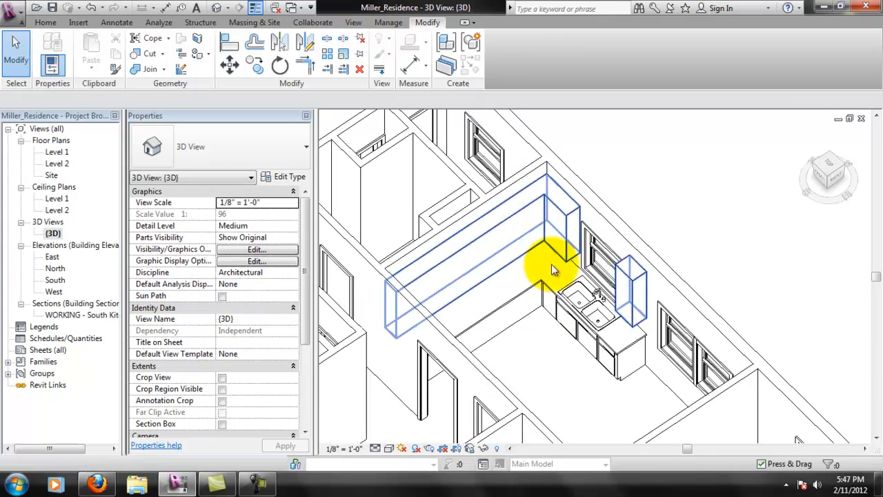
middle_drag(591, 230, 608, 221)
shift+drag(608, 221, 609, 205)
middle_drag(553, 221, 588, 224)
scroll(588, 224, down, 1)
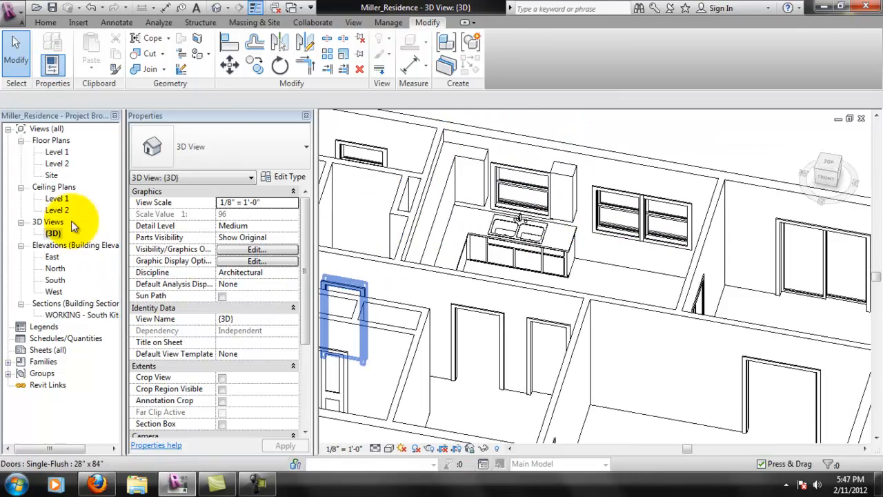
scroll(529, 277, down, 3)
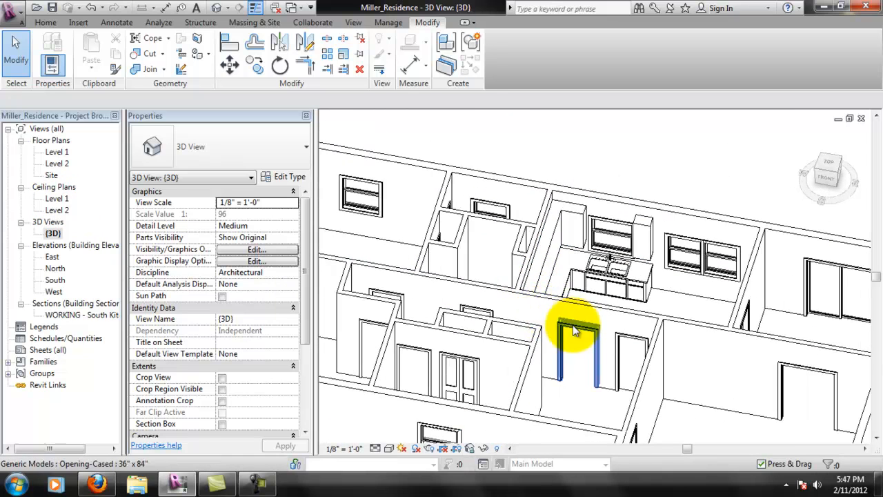
Open the Level 1 floor plan and show the whole house layout
middle_drag(548, 281, 570, 266)
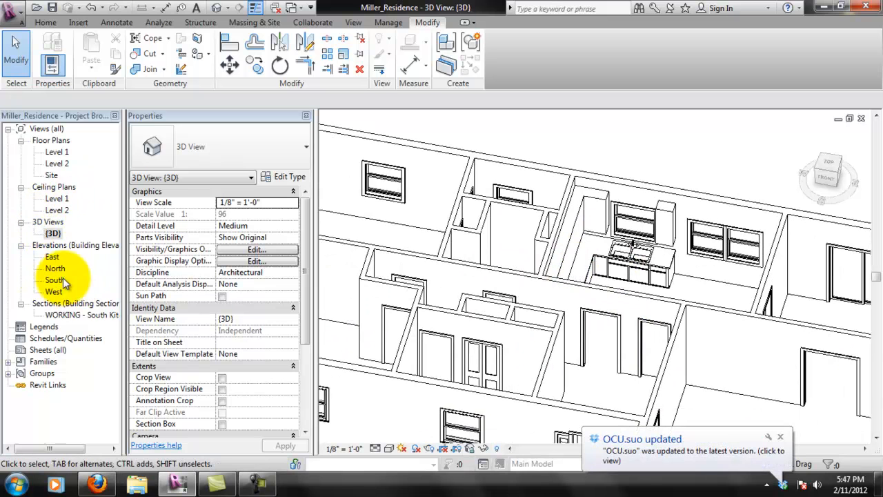
double_click(57, 152)
scroll(511, 276, down, 2)
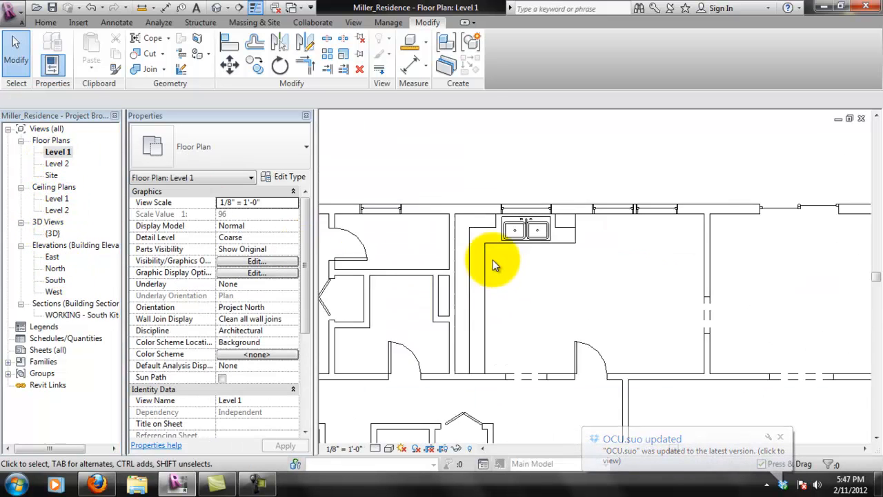
middle_drag(529, 294, 646, 261)
scroll(646, 268, down, 2)
middle_drag(641, 309, 628, 292)
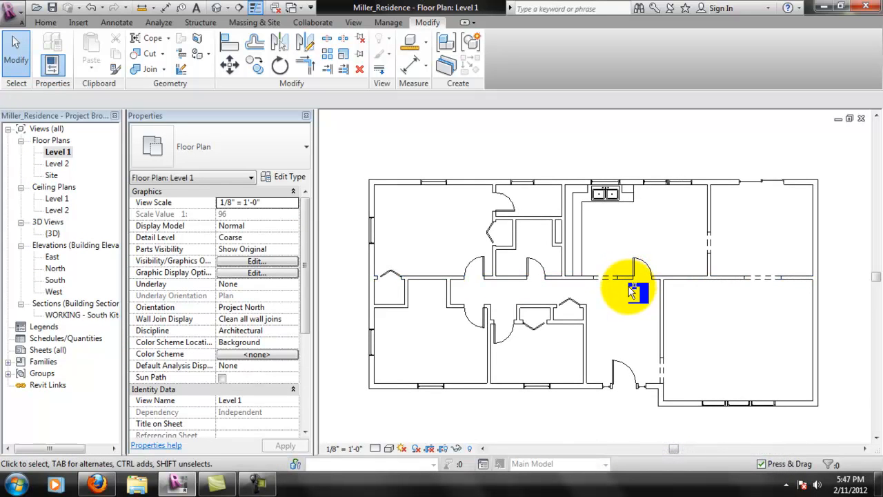
key(alt)
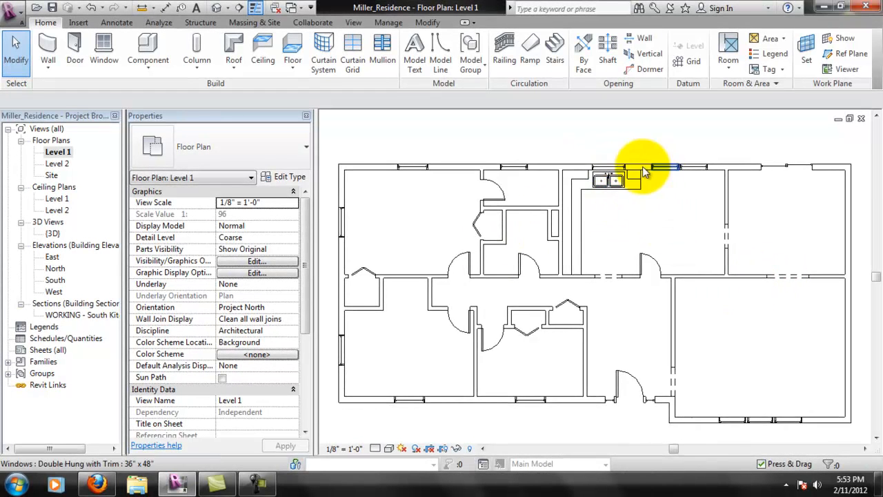
Examine the kitchen counter, double sink and surrounding rooms in the Level 1 floor plan
scroll(633, 192, up, 3)
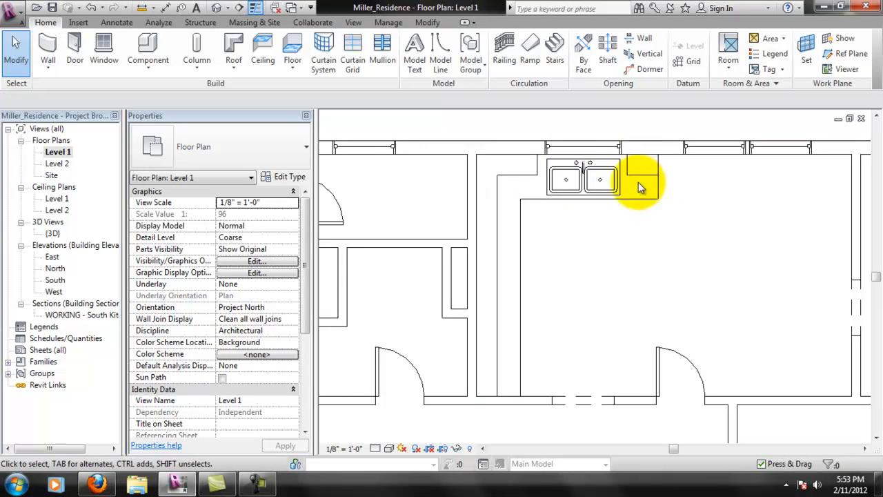
scroll(506, 180, down, 2)
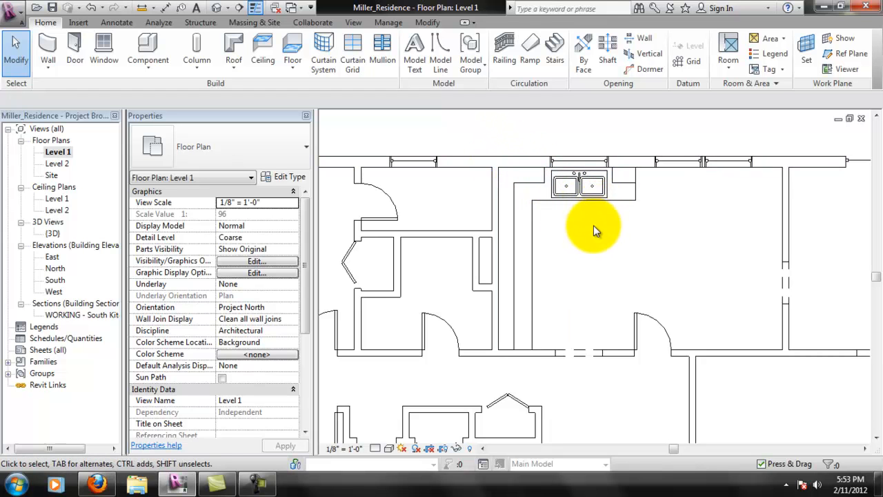
scroll(559, 292, down, 1)
scroll(593, 208, up, 1)
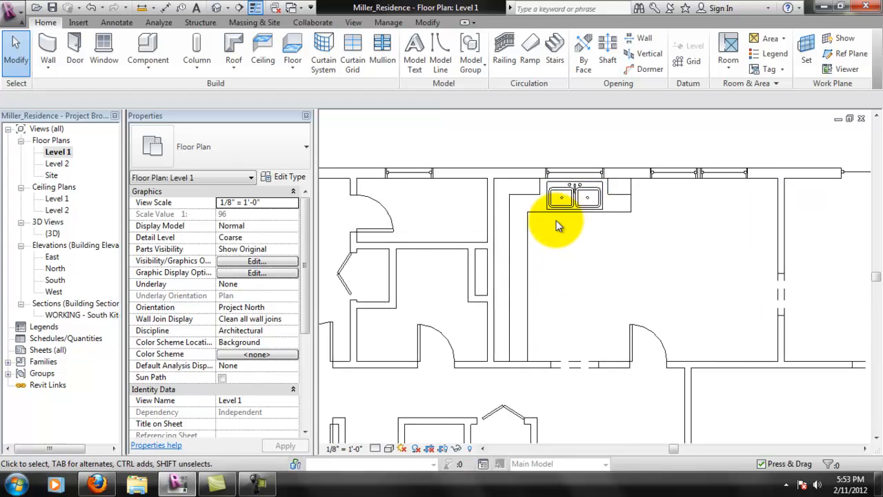
scroll(556, 220, up, 1)
middle_drag(568, 270, 597, 247)
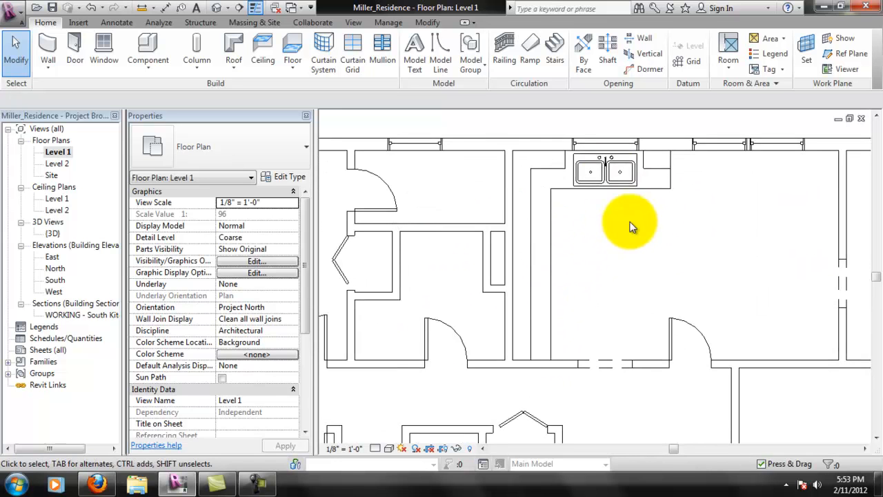
middle_drag(646, 229, 663, 218)
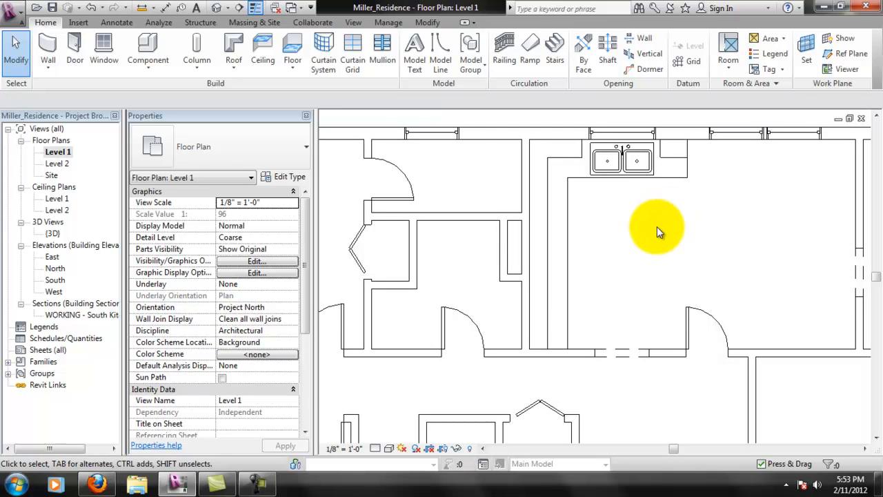
scroll(662, 228, down, 1)
scroll(648, 226, down, 1)
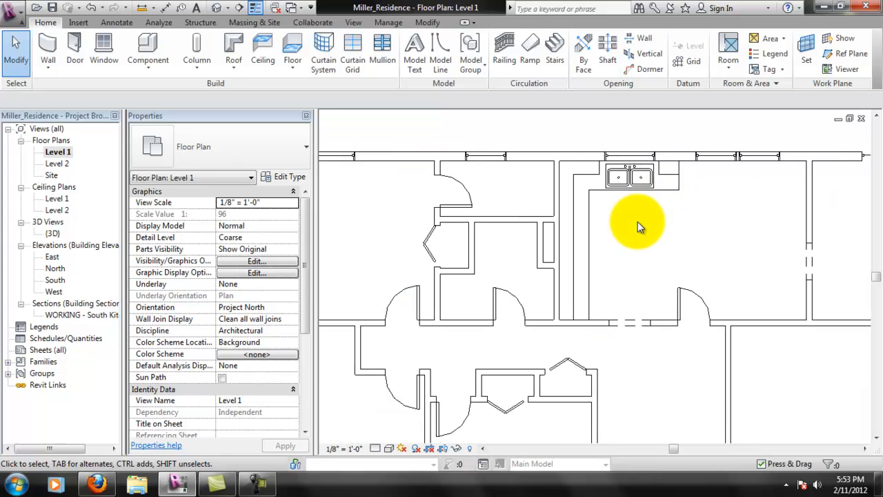
middle_drag(674, 217, 621, 202)
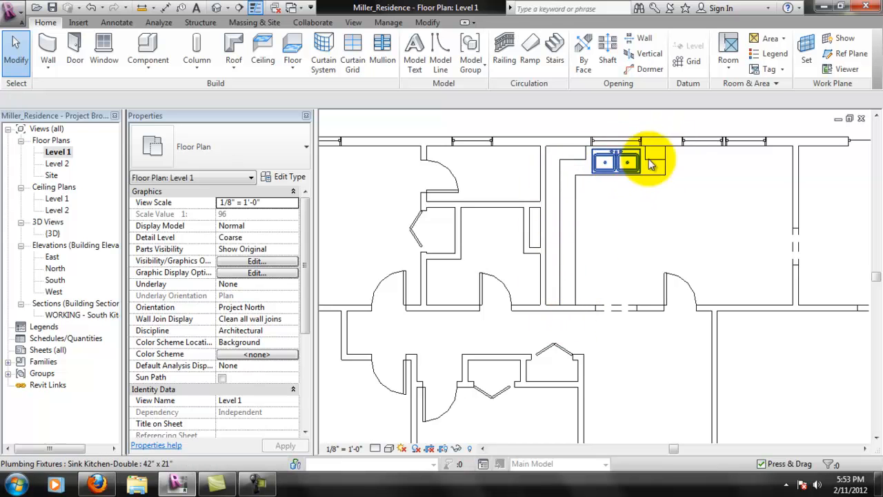
scroll(593, 225, up, 2)
scroll(600, 221, down, 3)
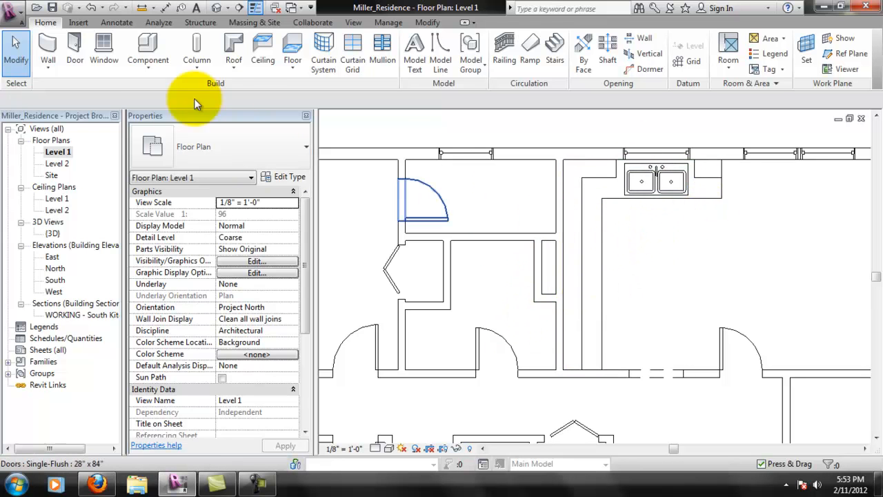
Start placing a component and open the Domestic Kitchen casework folder for loading a family
click(168, 59)
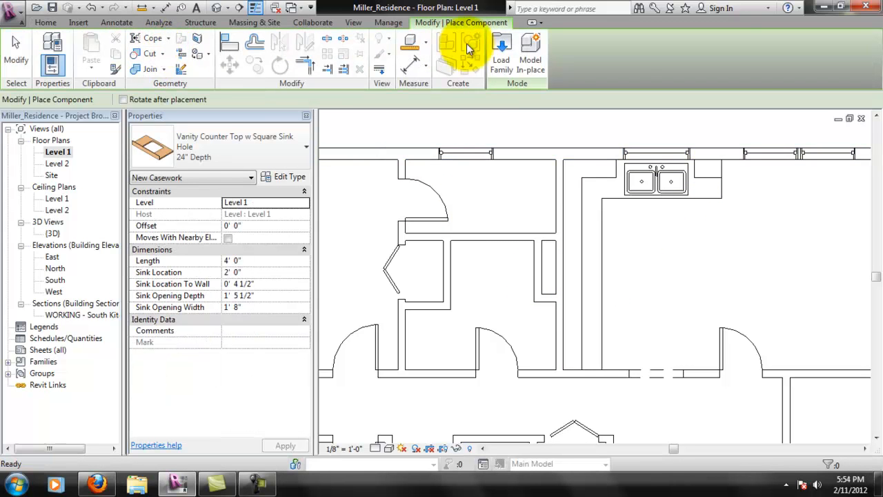
click(501, 48)
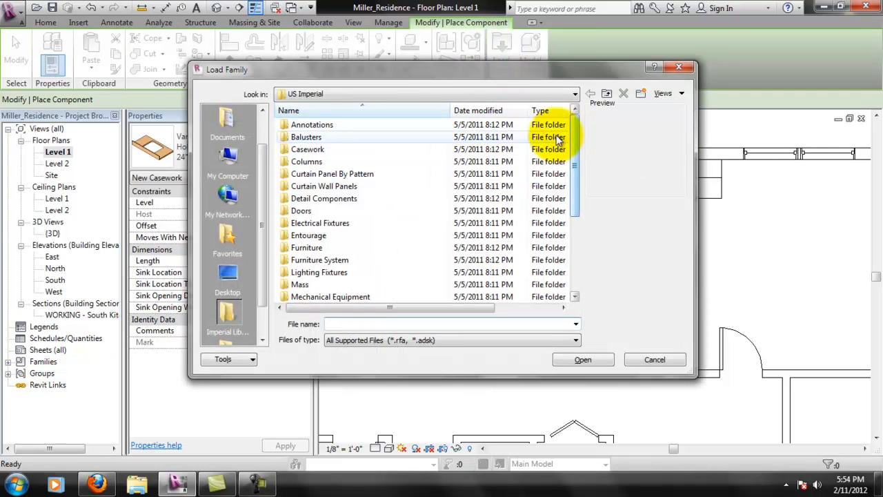
double_click(319, 151)
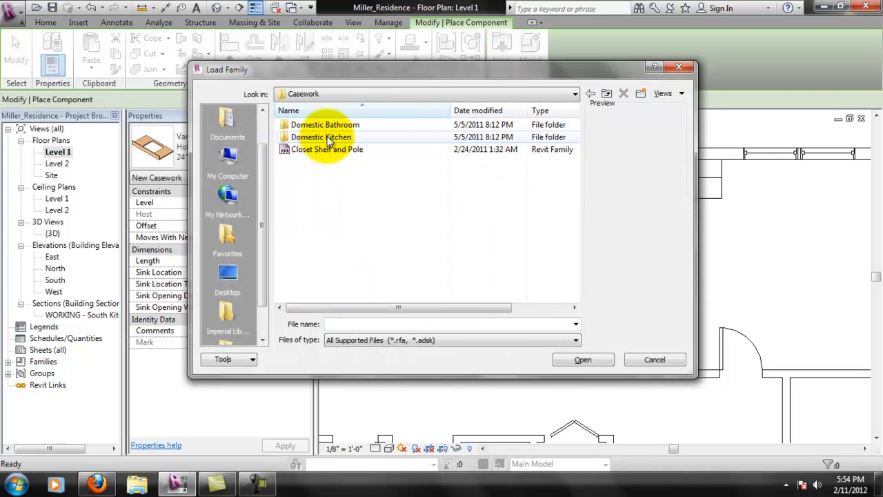
click(329, 137)
double_click(330, 137)
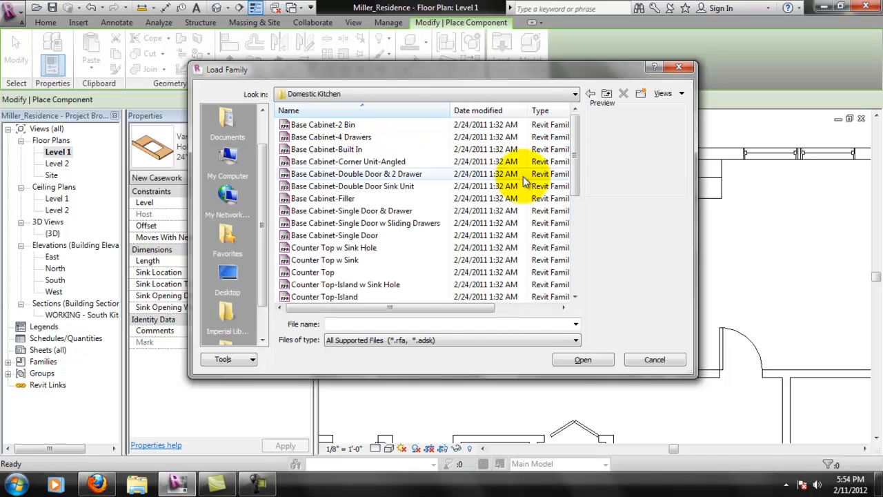
Preview the kitchen base cabinet and counter top families, including the island and L-shaped versions
drag(572, 158, 573, 202)
click(325, 149)
click(314, 174)
click(314, 187)
click(349, 211)
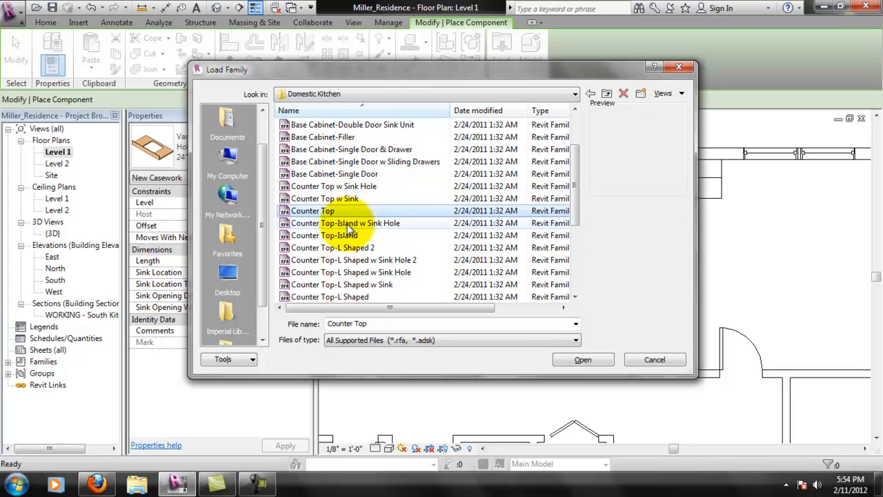
click(347, 235)
click(347, 249)
click(351, 261)
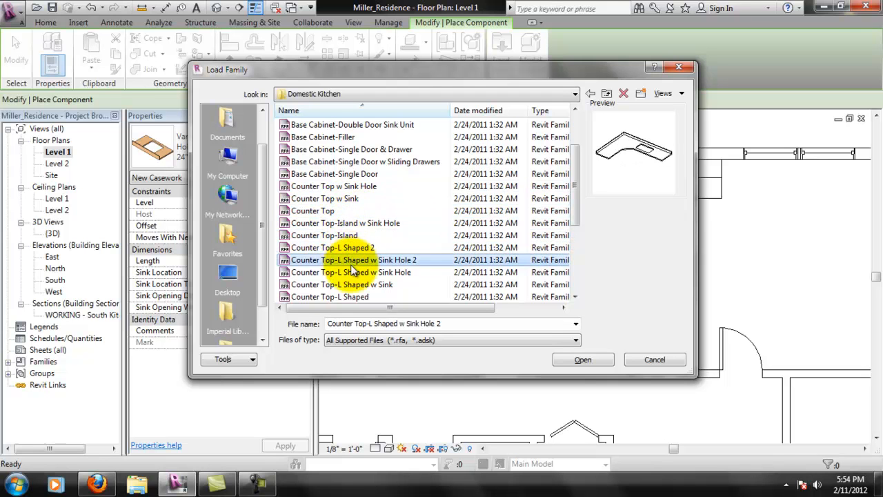
click(353, 272)
click(355, 284)
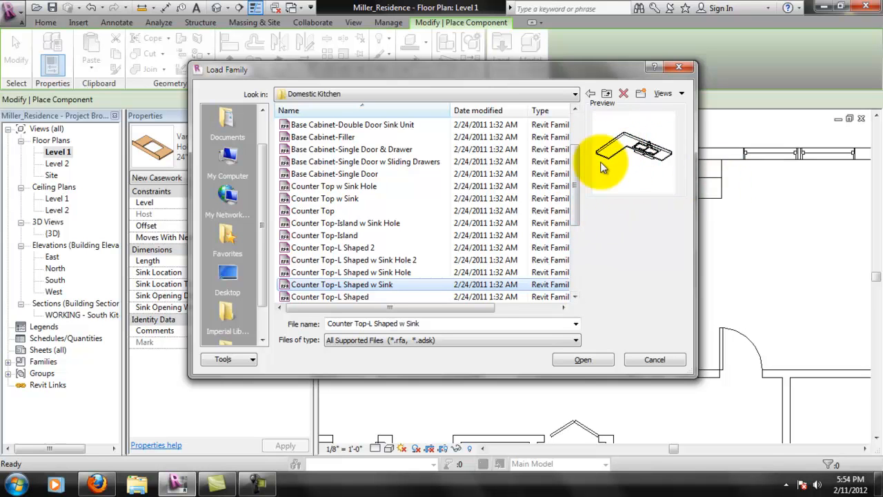
drag(575, 194, 578, 225)
click(342, 236)
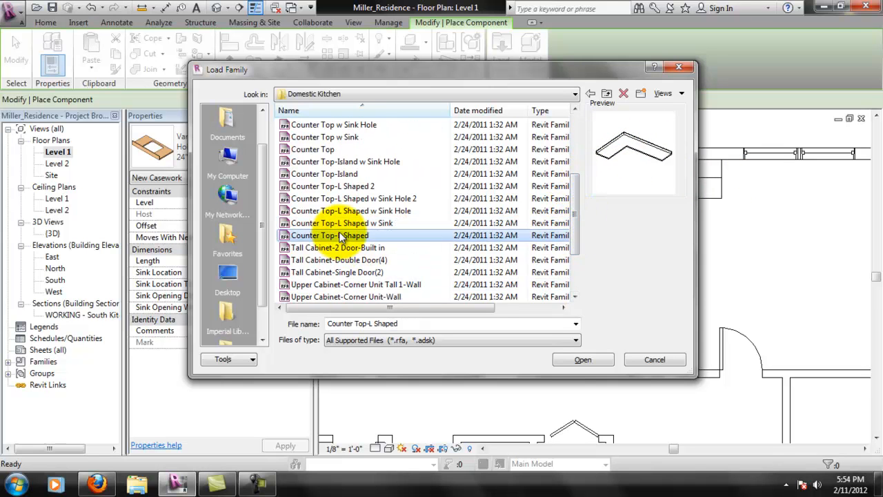
Preview the tall cabinet and upper wall cabinet families in the Domestic Kitchen folder
click(343, 248)
click(344, 260)
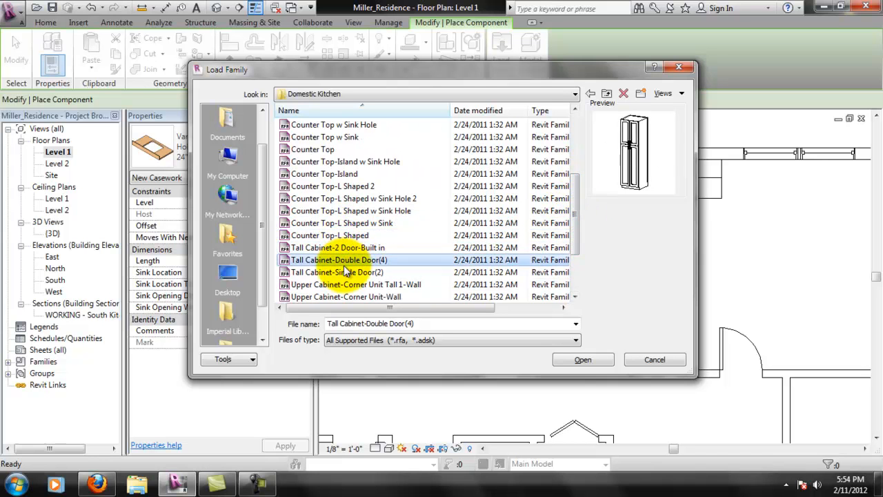
click(345, 272)
click(347, 285)
click(347, 296)
drag(575, 207, 575, 253)
click(396, 235)
click(383, 248)
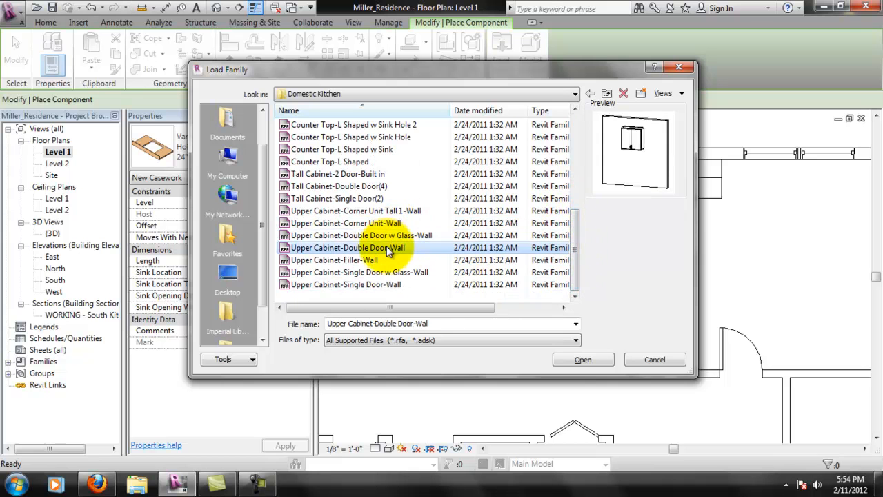
click(363, 260)
click(365, 273)
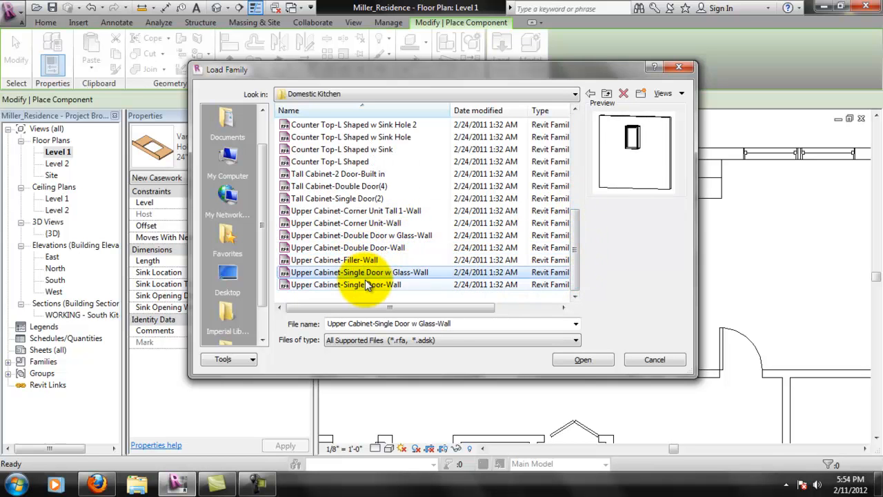
click(365, 284)
drag(575, 266, 579, 159)
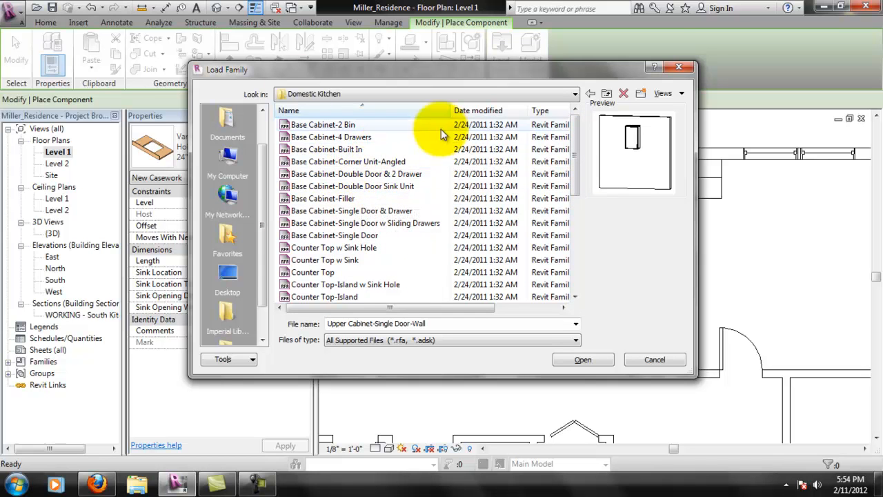
Switch from the kitchen casework families to the Domestic Bathroom folder
click(608, 96)
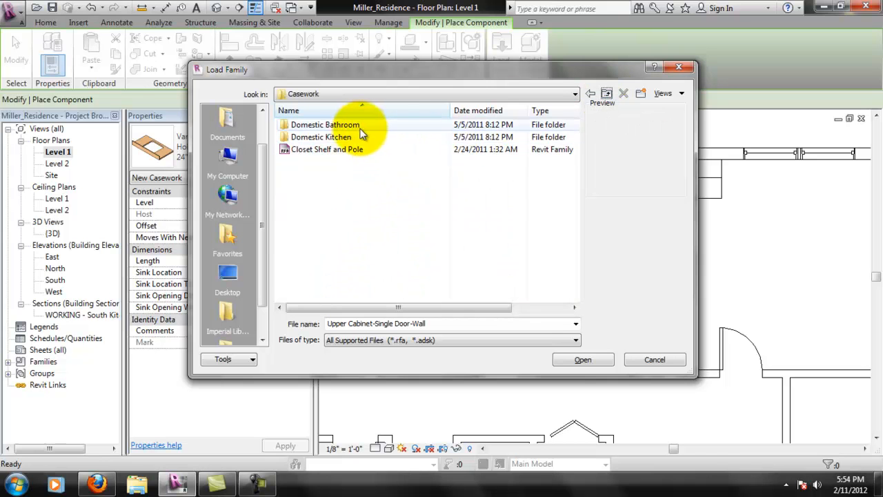
double_click(349, 138)
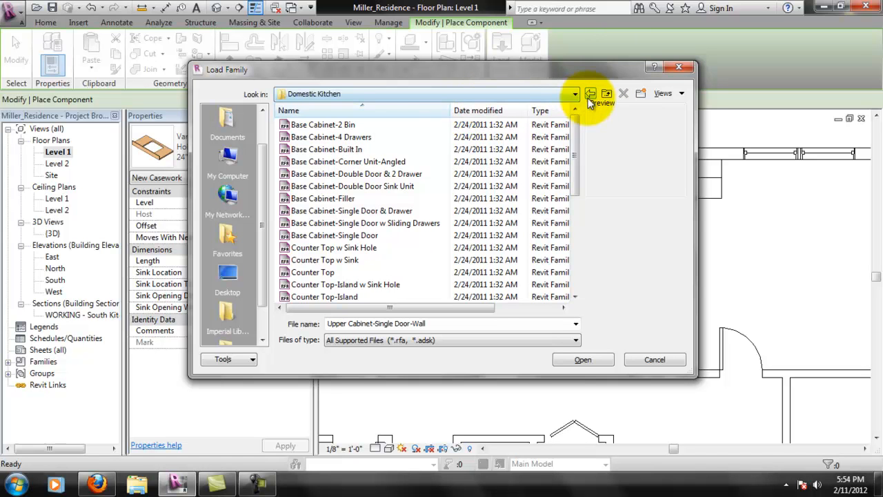
click(607, 94)
double_click(331, 122)
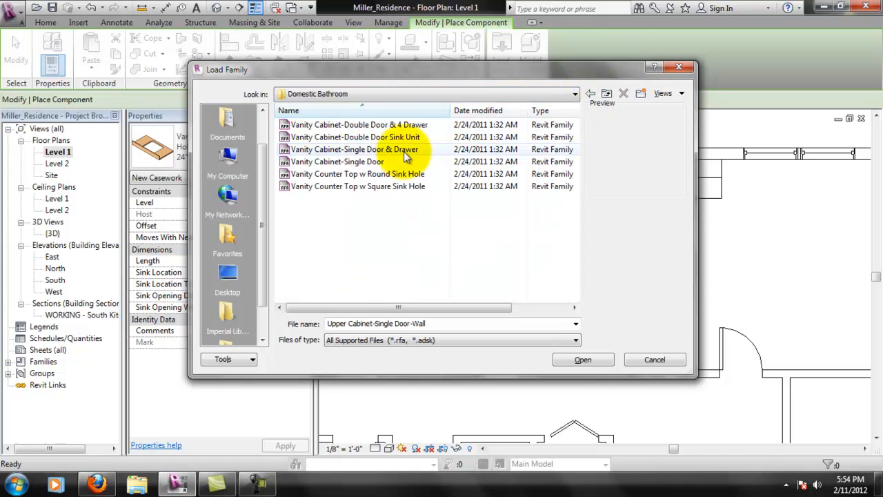
Compare the vanity cabinet previews and load the Vanity Cabinet-Double Door & 4 Drawer family
click(336, 163)
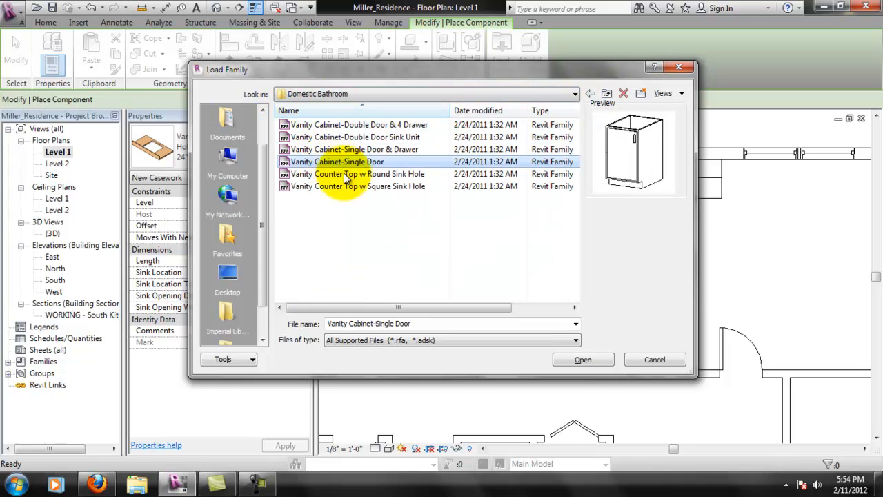
click(359, 150)
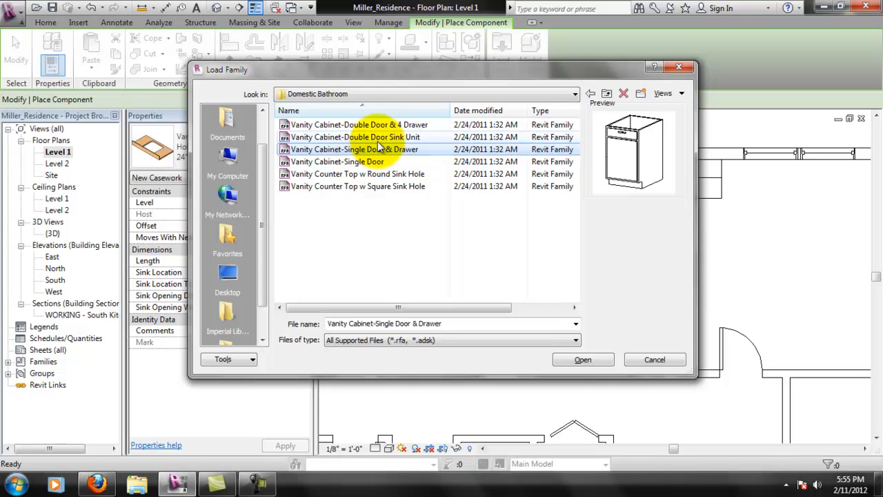
click(380, 139)
click(384, 125)
click(386, 139)
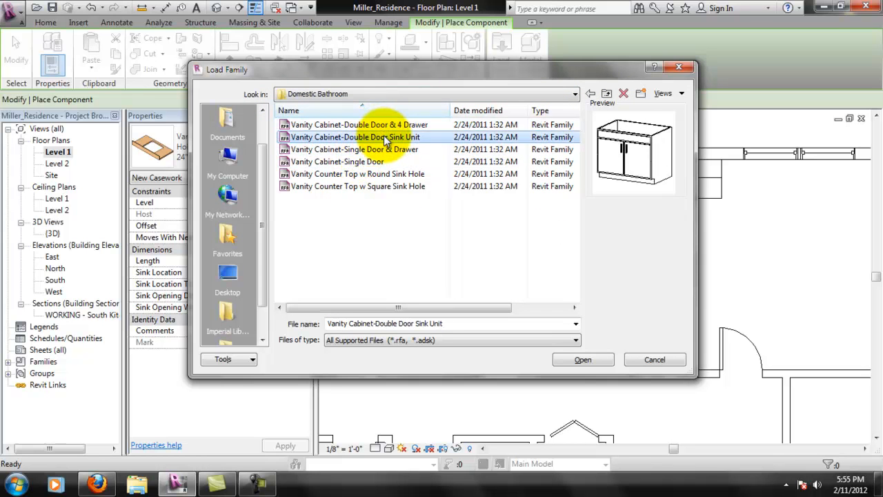
click(385, 125)
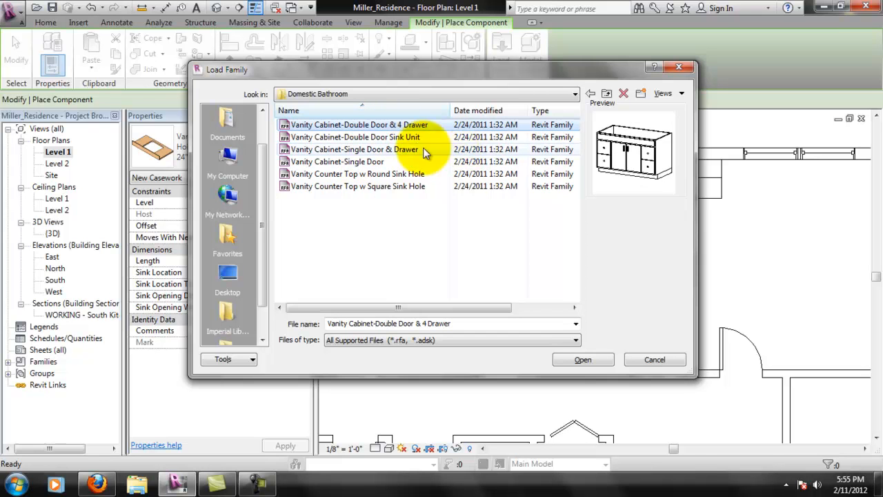
click(582, 361)
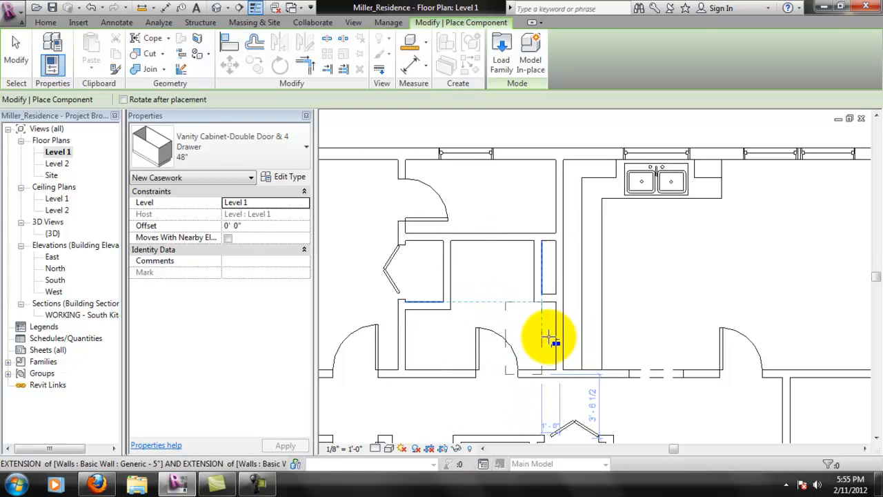
Place one 48" Vanity Cabinet-Double Door & 4 Drawer in the small room west of the kitchen
click(509, 279)
key(Escape)
key(Escape)
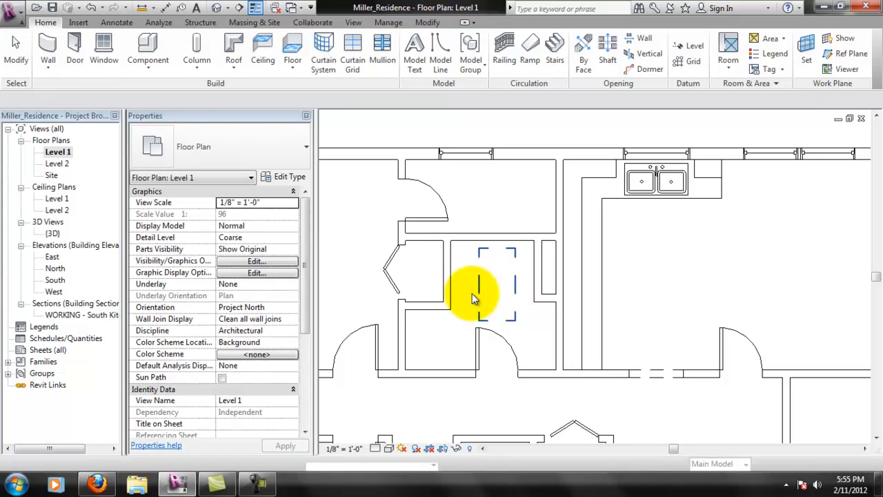
Delete the 48" Vanity Cabinet-Double Door & 4 Drawer from the small room west of the kitchen
click(509, 294)
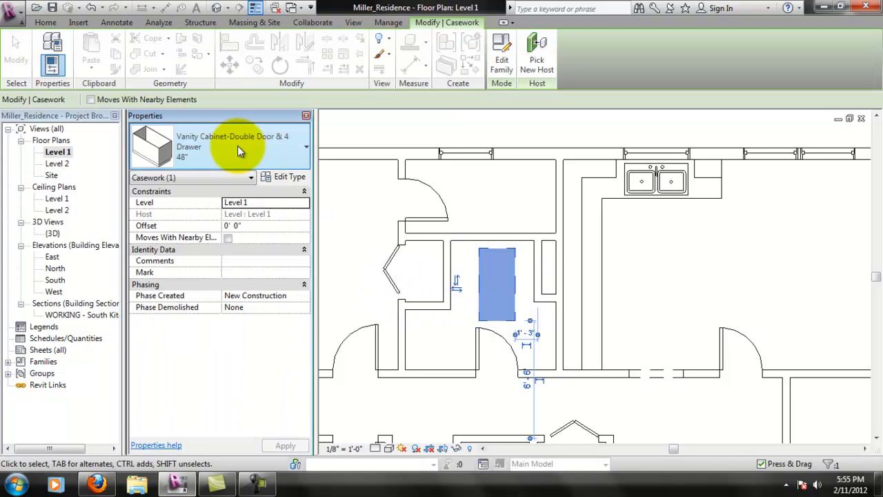
click(238, 146)
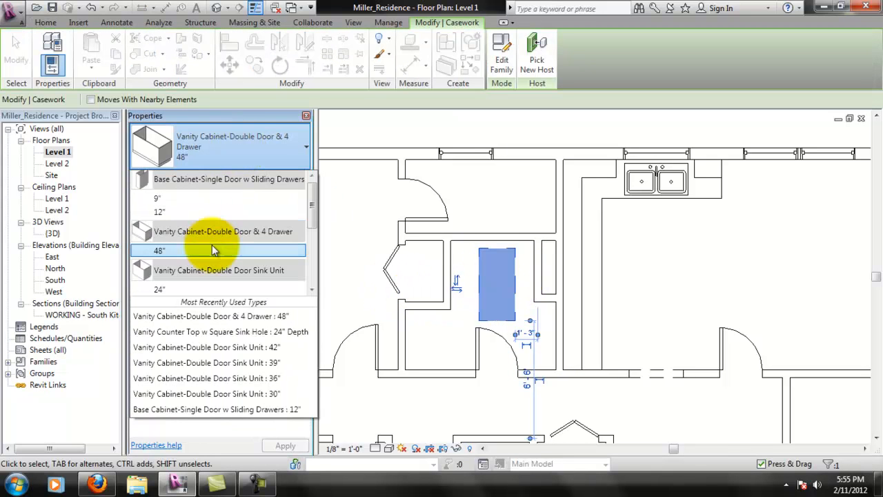
click(521, 270)
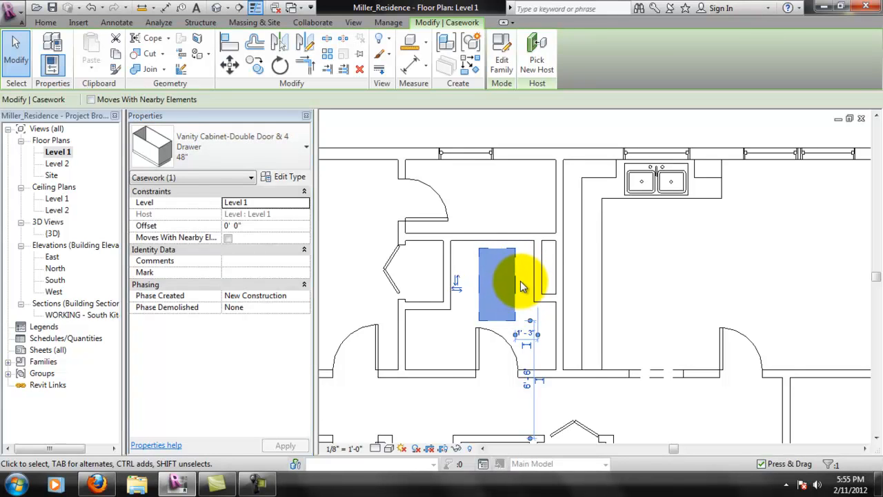
click(521, 280)
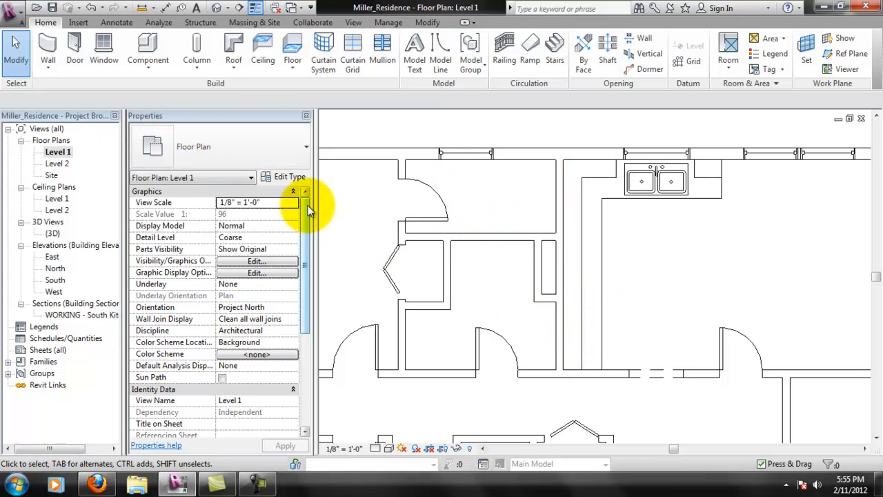
click(283, 155)
click(283, 178)
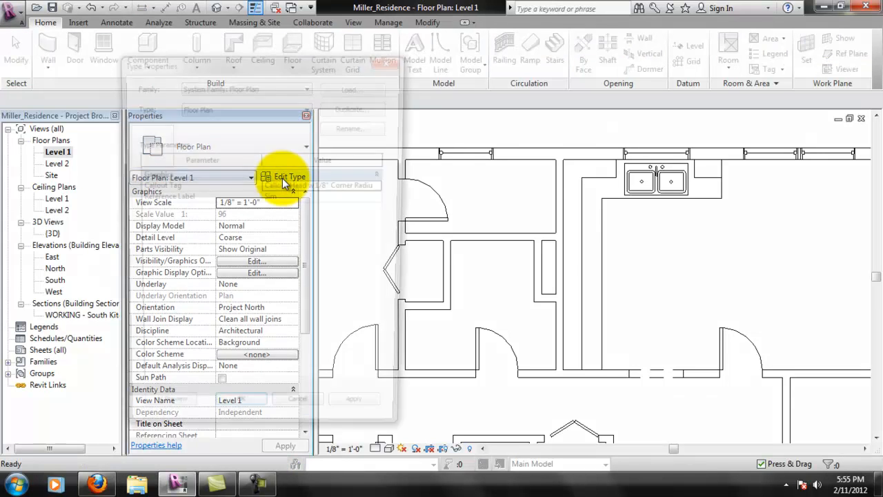
click(300, 419)
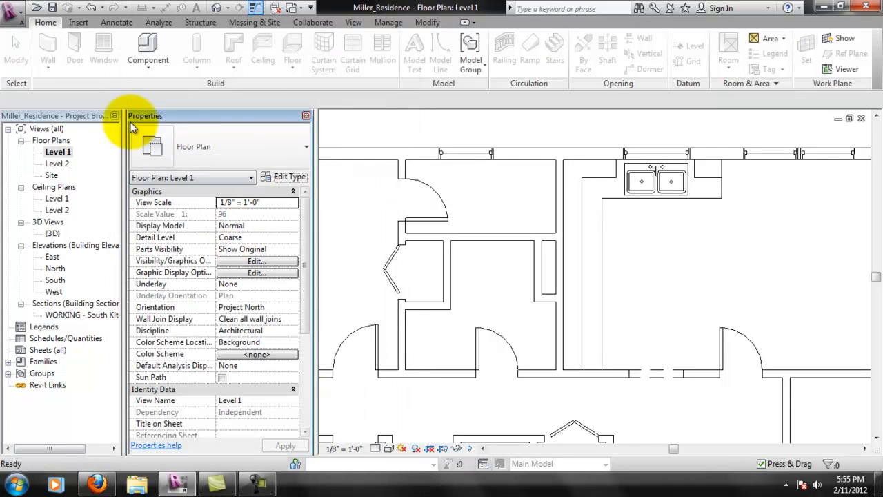
Load the Vanity Cabinet-Double Door Sink Unit family from the Domestic Bathroom casework folder as a component
click(143, 61)
click(186, 90)
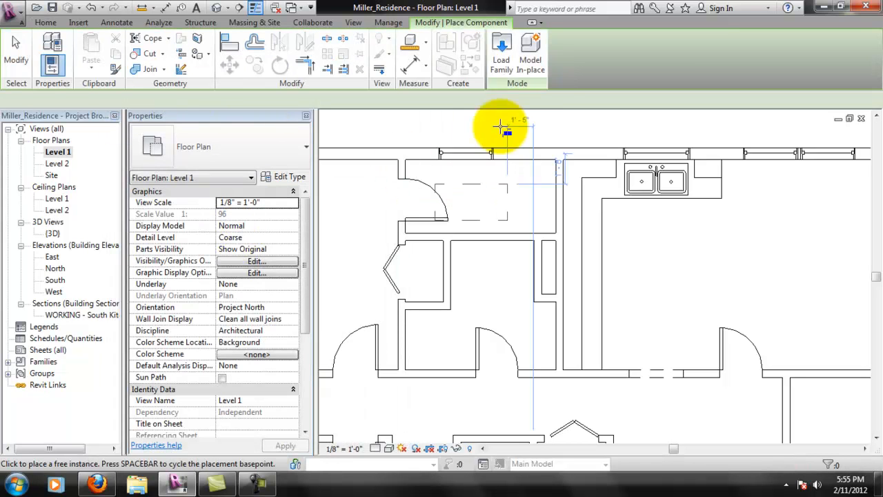
click(498, 62)
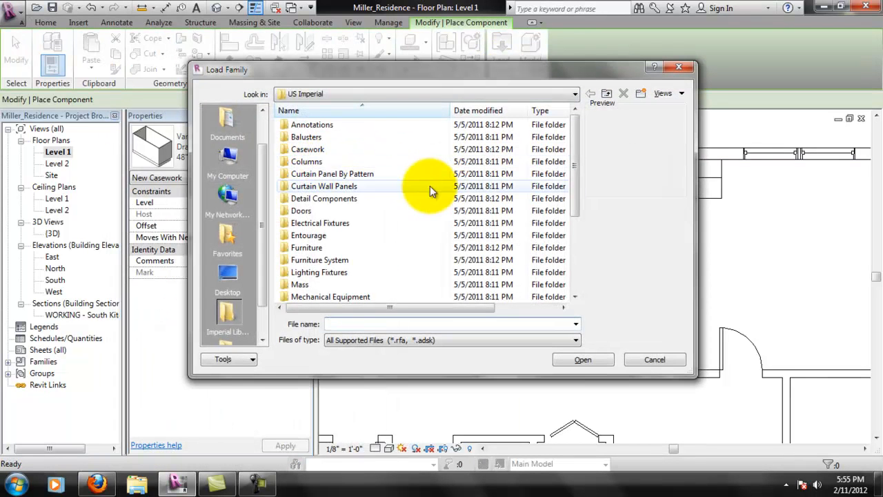
double_click(312, 149)
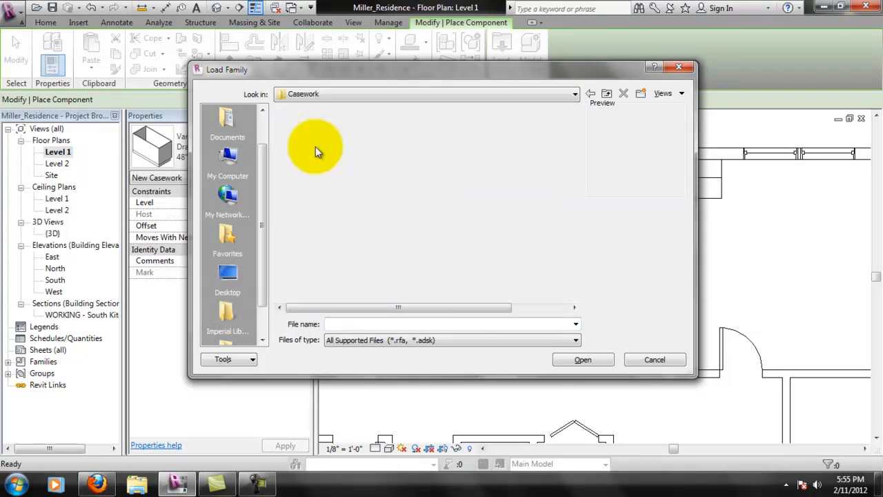
double_click(340, 127)
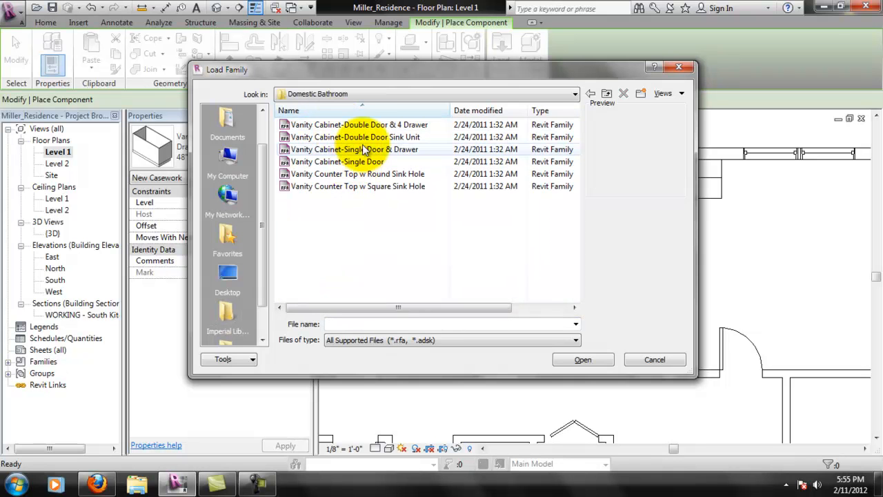
click(362, 147)
click(369, 136)
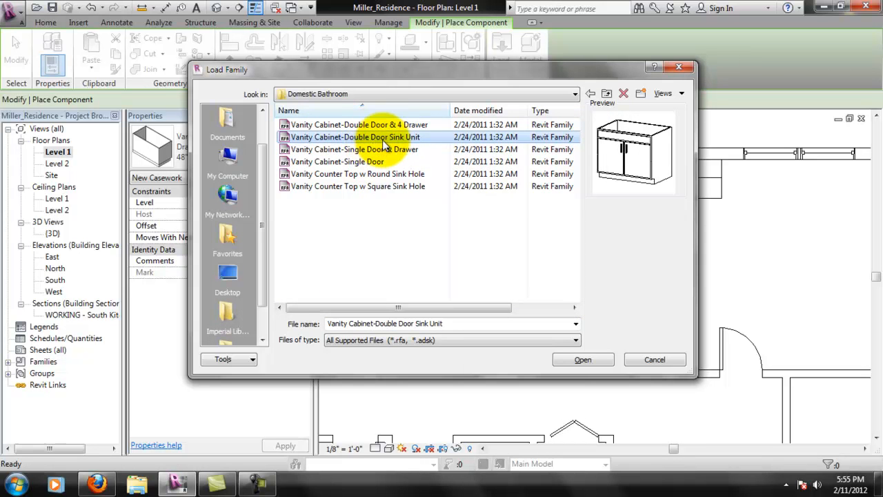
click(606, 362)
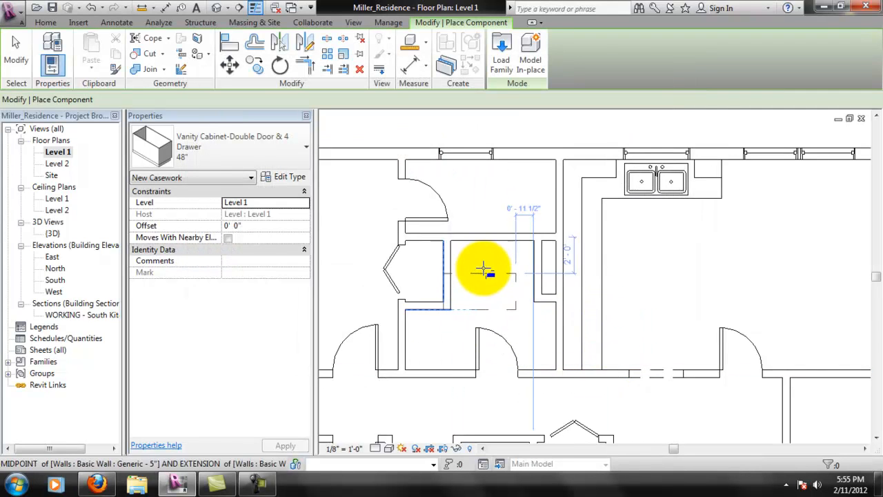
Place one 39" Vanity Cabinet-Double Door Sink Unit, rotated against the small room's east wall beside the door
click(243, 162)
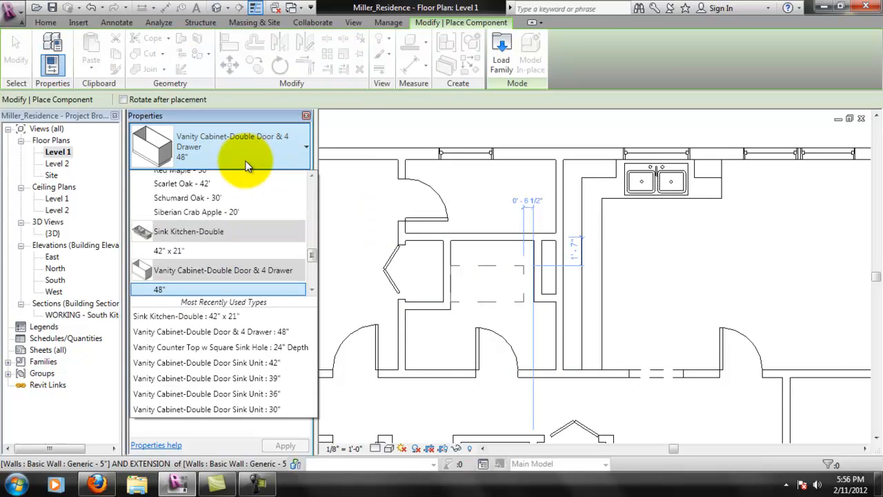
drag(314, 257, 313, 266)
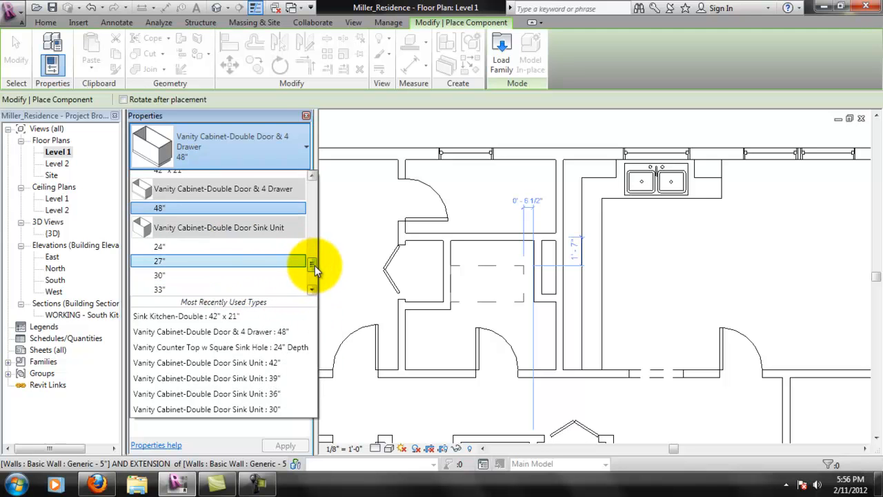
drag(315, 265, 316, 272)
click(207, 256)
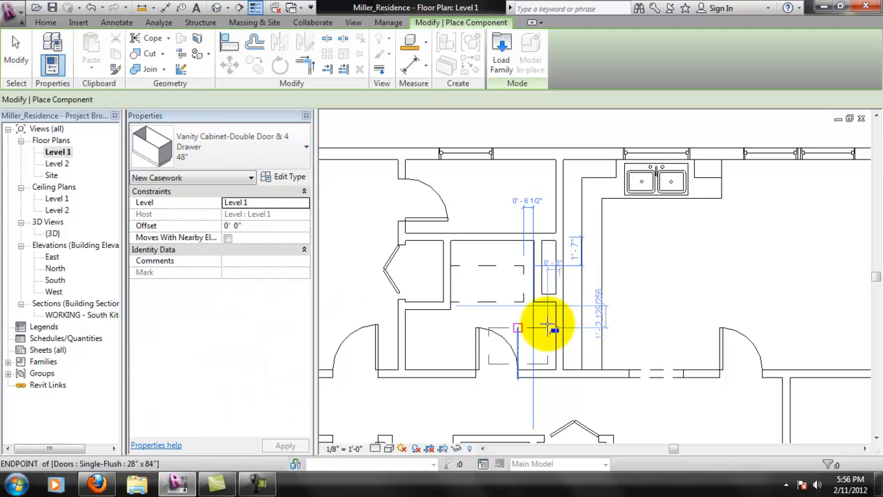
key(space)
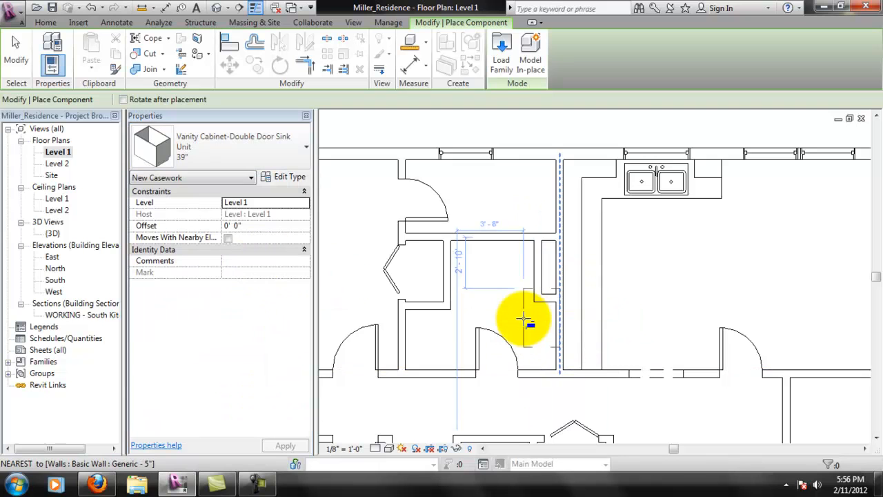
key(space)
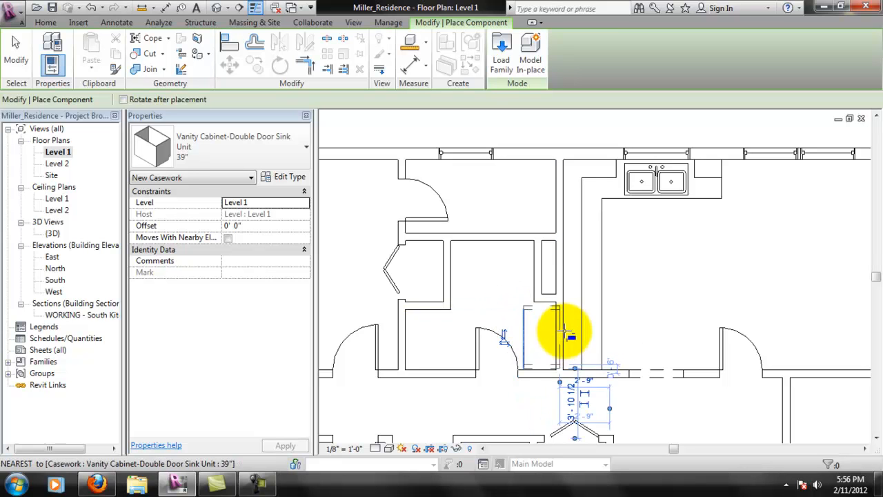
key(Escape)
Move the vanity cabinet slightly clear of the small room's east wall
scroll(562, 338, up, 5)
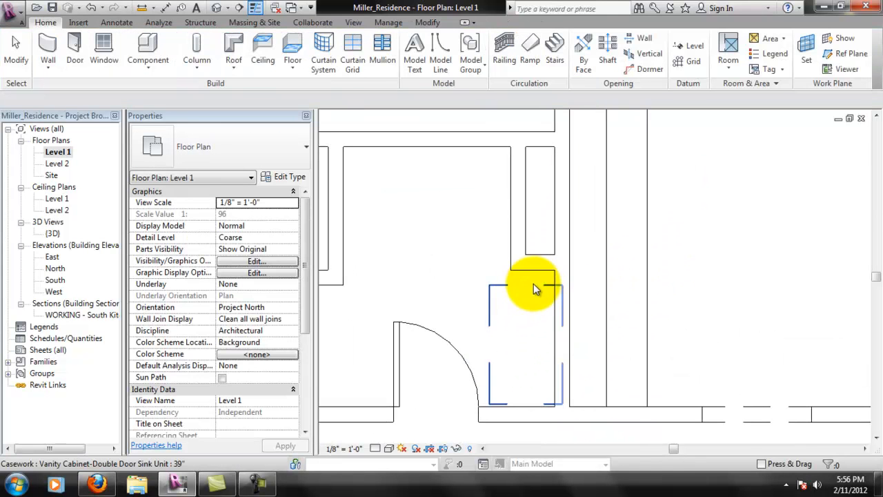
click(542, 285)
key(Escape)
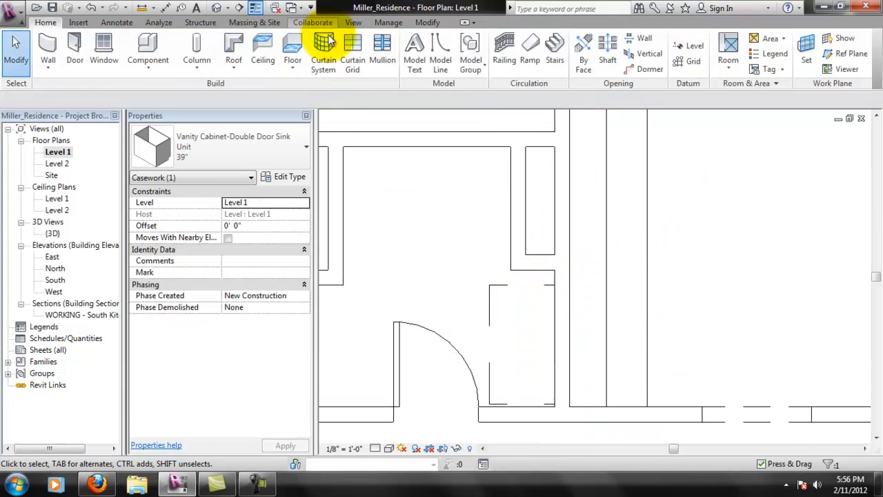
click(493, 286)
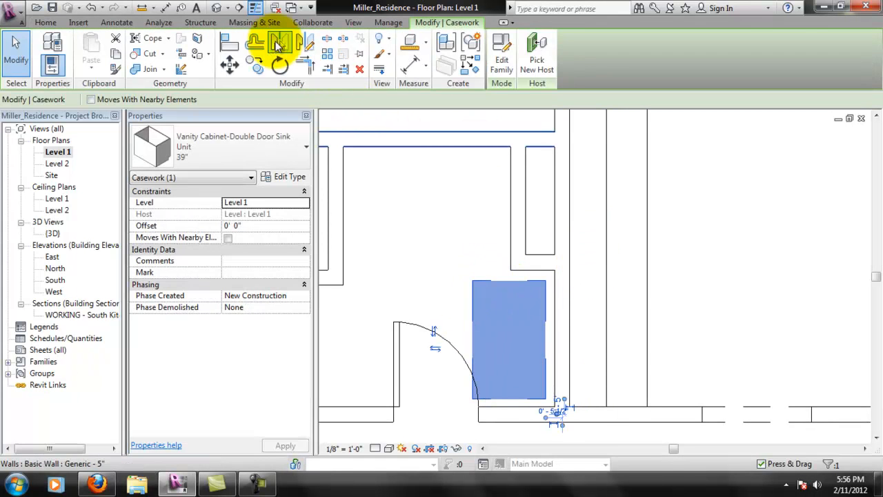
Align the vanity cabinet's back with the east wall face and its south side with the south wall face
click(230, 43)
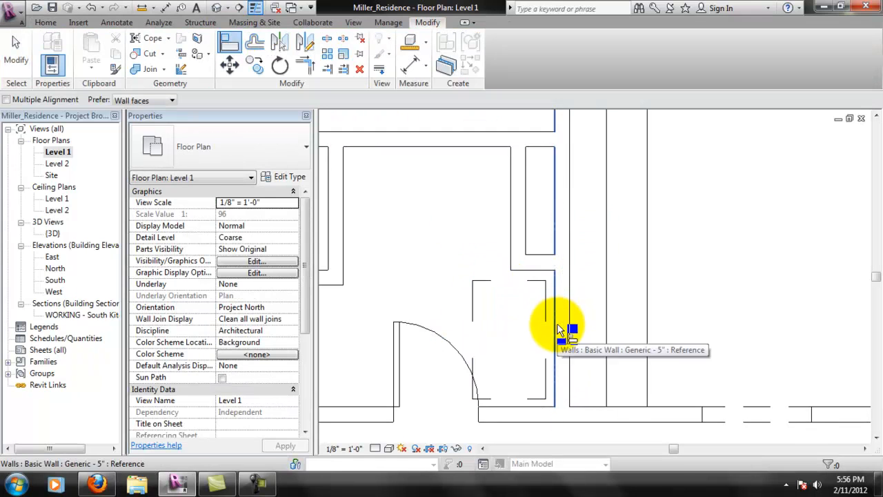
click(561, 370)
click(547, 370)
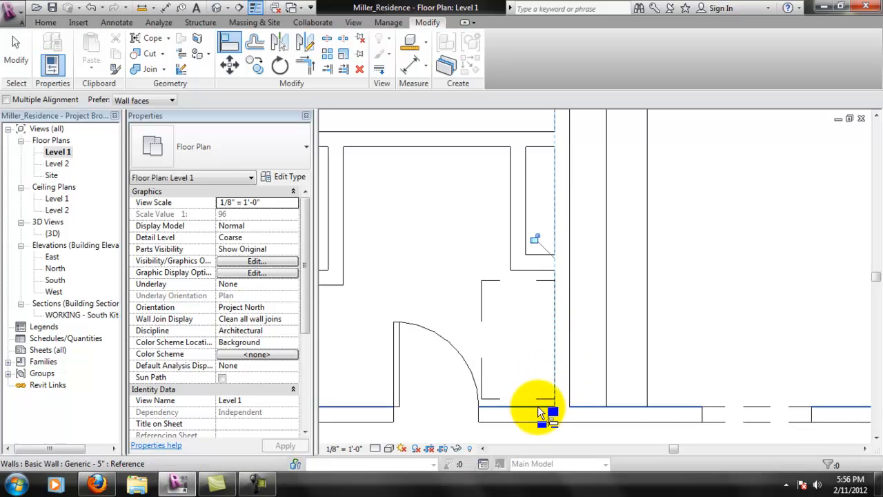
click(546, 401)
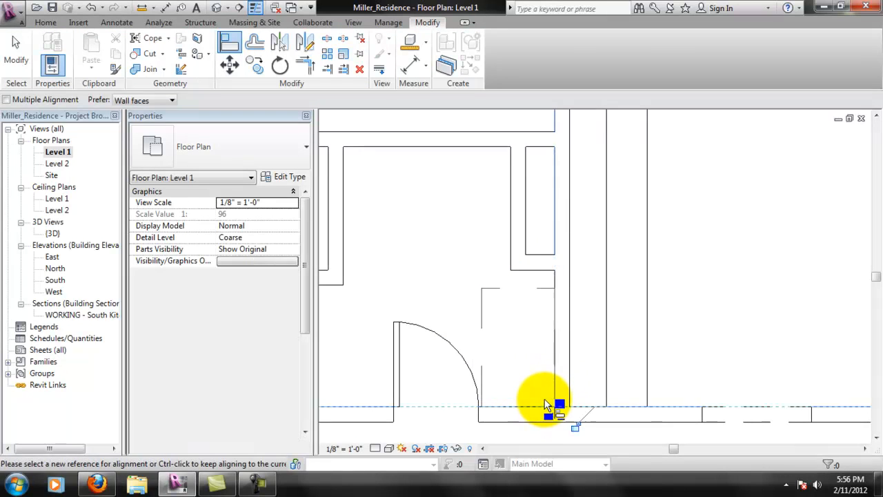
key(Escape)
key(Escape)
Change the vanity sink cabinet to the 42" type and snap it against the south wall face
click(554, 294)
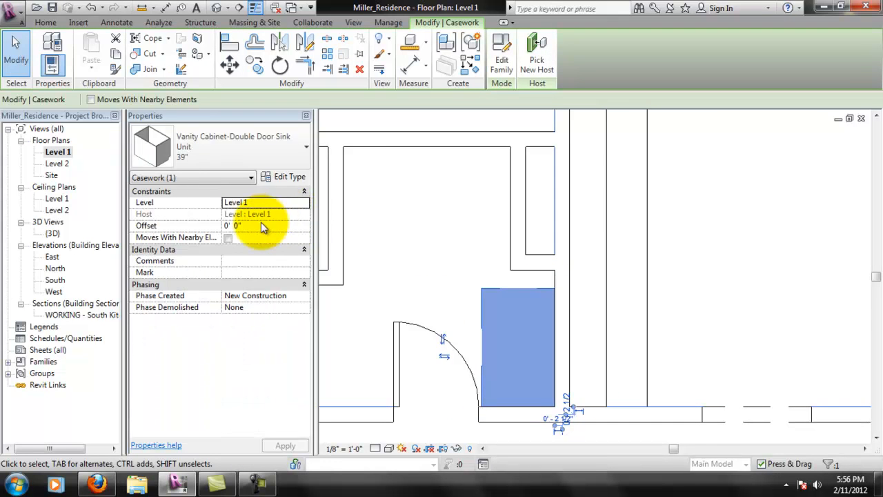
click(237, 162)
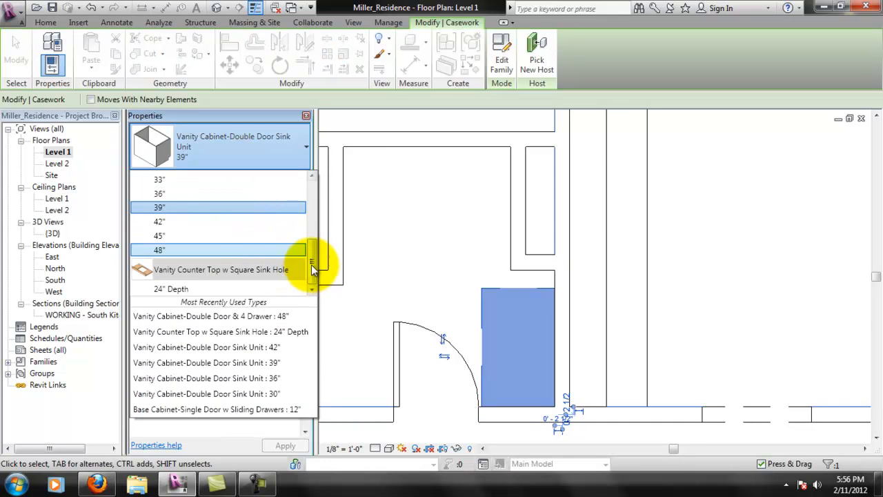
click(249, 222)
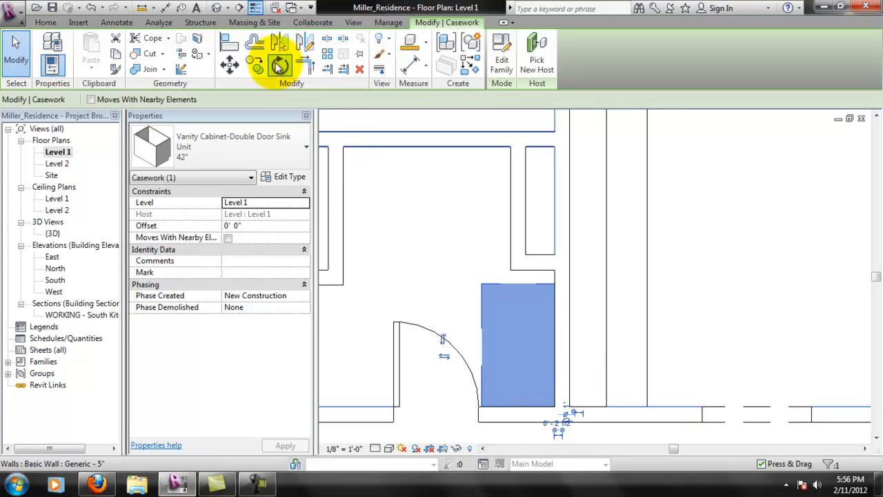
click(231, 50)
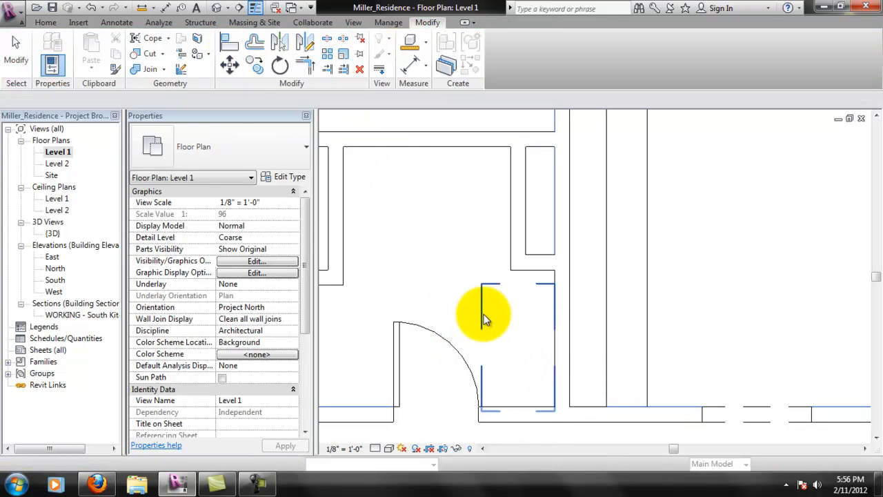
click(485, 316)
mouse_move(484, 305)
mouse_down()
mouse_move(483, 293)
mouse_move(487, 313)
mouse_up()
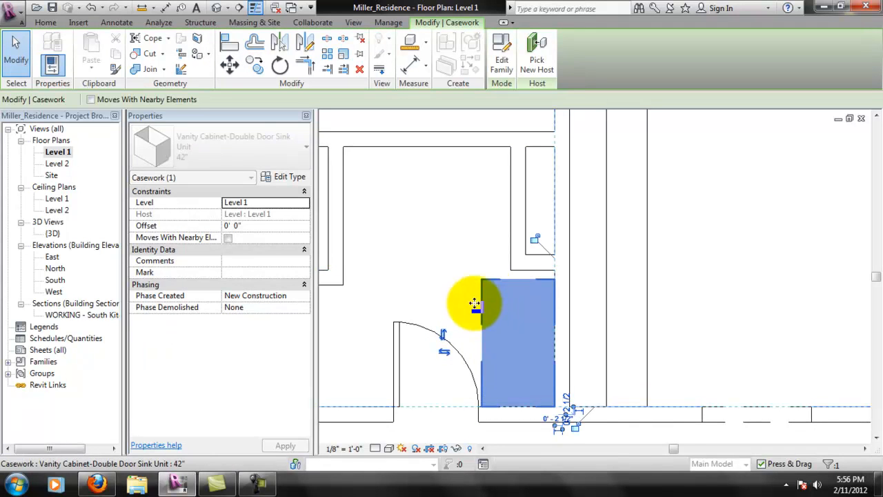
Change the vanity sink cabinet to the 45" type and fit it between the niche's north and south walls
click(243, 150)
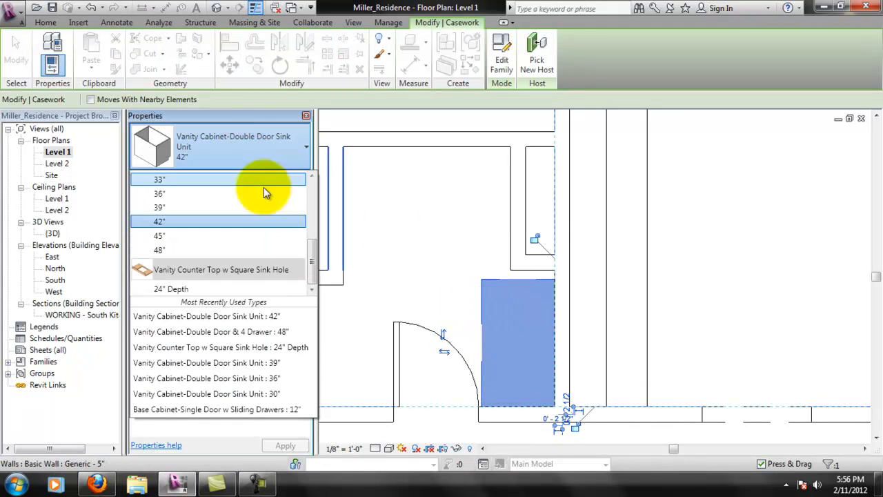
click(254, 234)
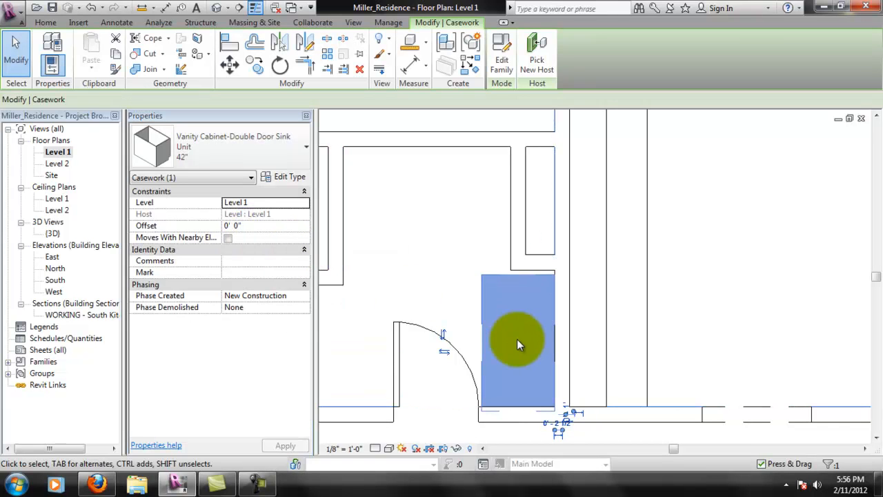
key(Escape)
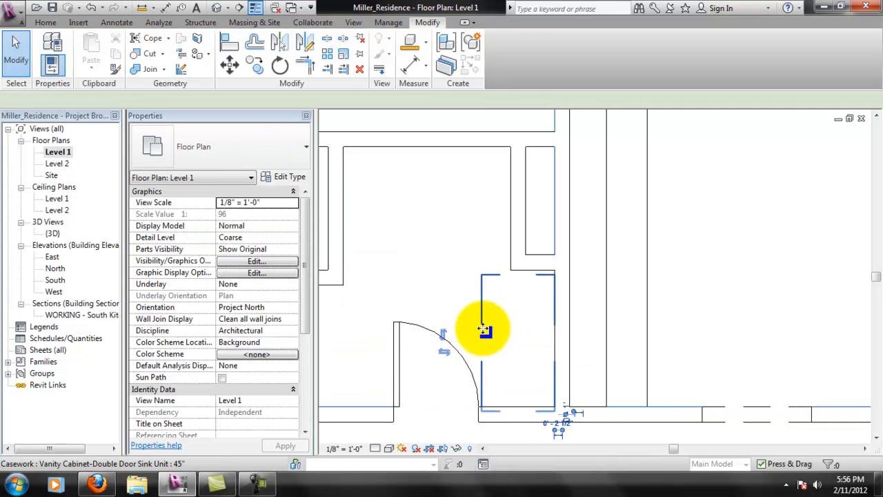
click(485, 319)
drag(486, 315, 484, 322)
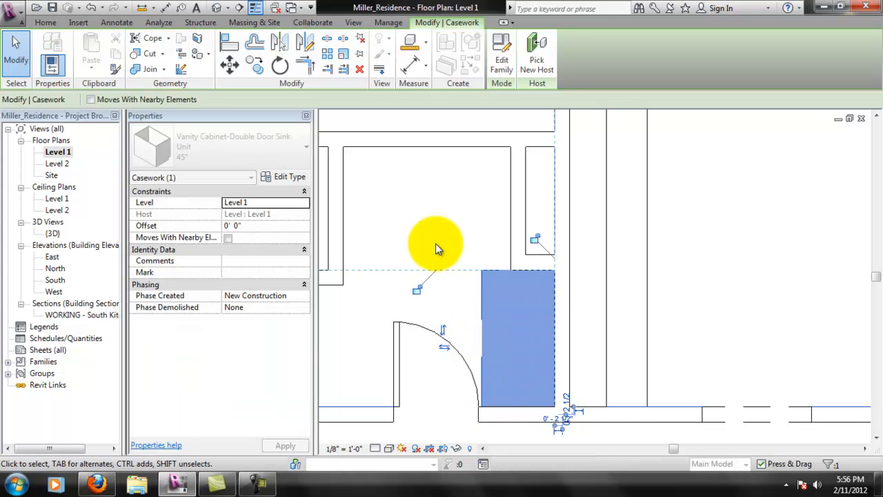
click(471, 228)
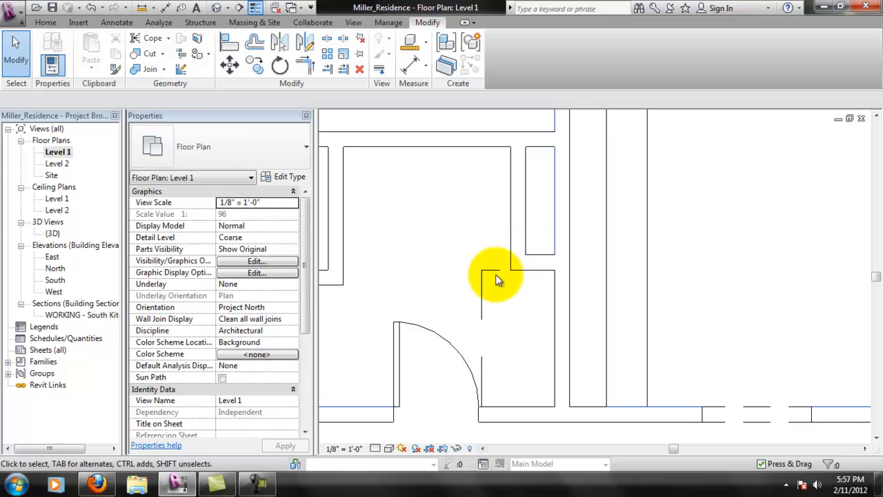
Open the {3D} view and examine the vanity cabinet in the small room up close
click(52, 234)
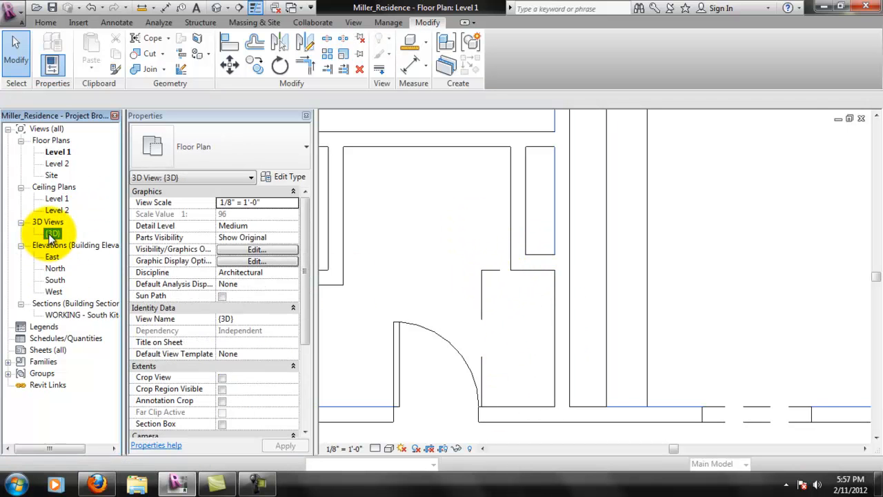
double_click(51, 235)
scroll(612, 298, up, 3)
middle_drag(641, 306, 592, 256)
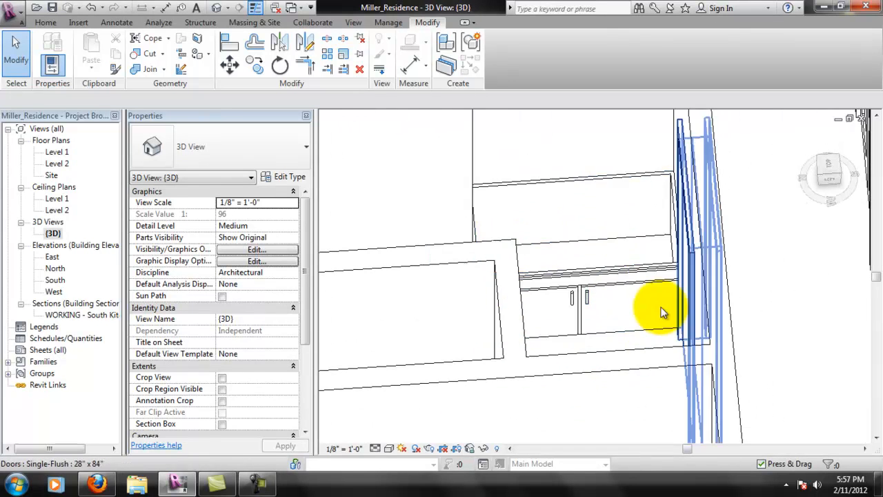
scroll(641, 277, up, 2)
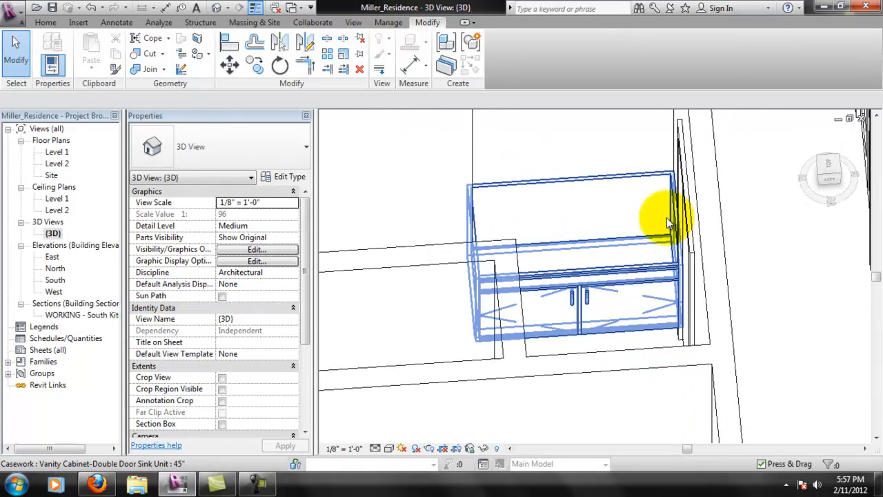
shift+middle_drag(651, 296, 688, 285)
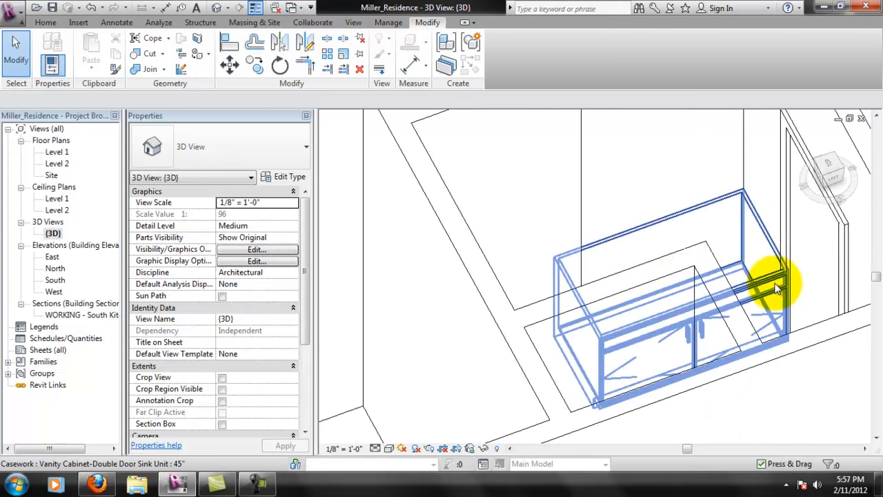
middle_drag(783, 294, 751, 304)
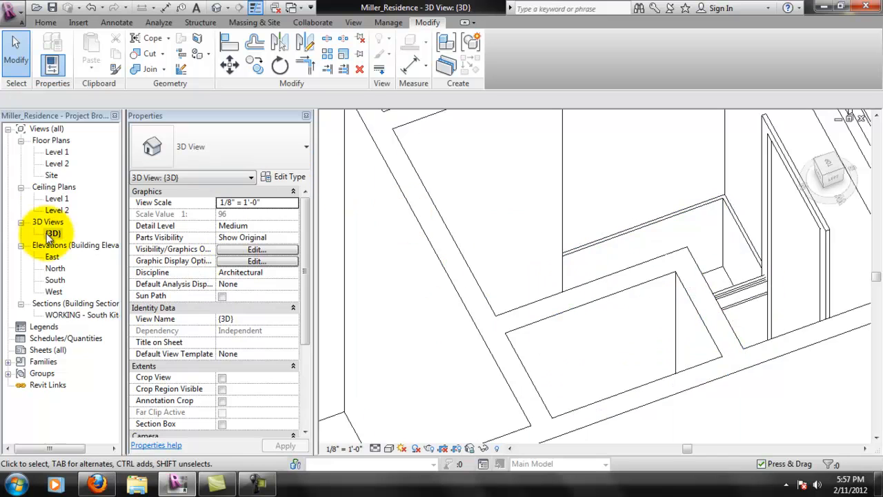
In the Level 1 floor plan, duplicate the vanity sink cabinet's 45" type under the name 45" x 21"
double_click(56, 152)
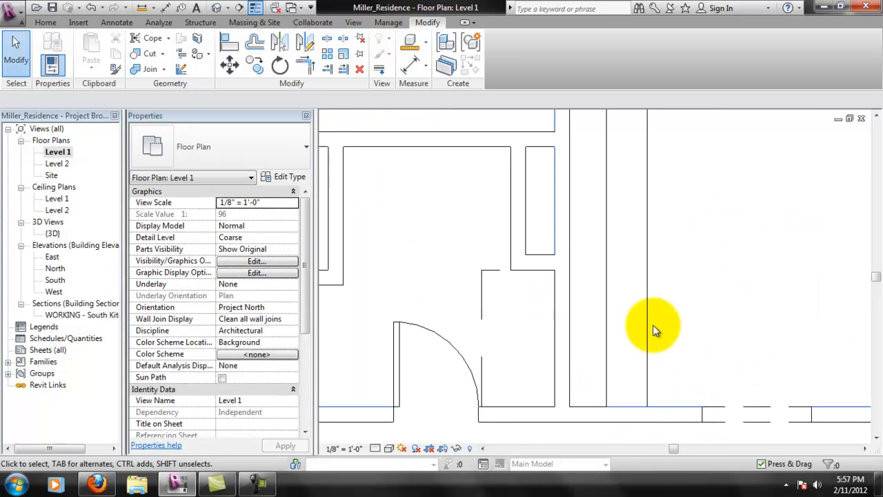
click(447, 286)
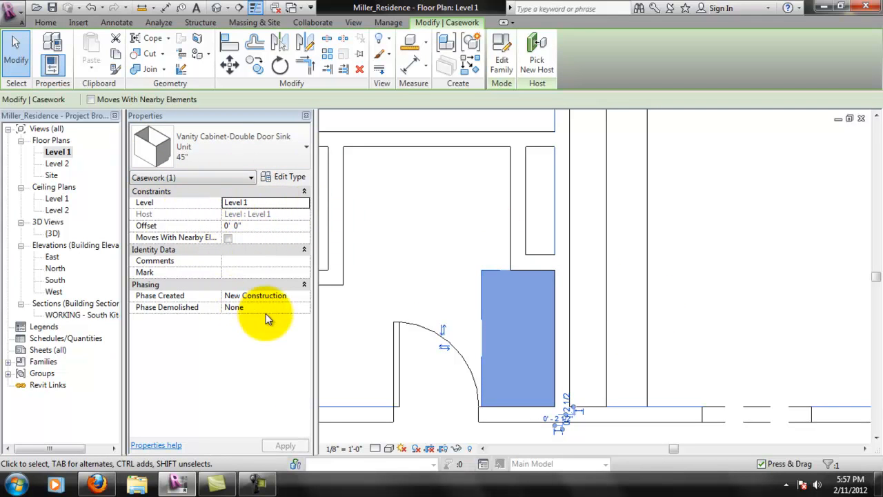
click(294, 177)
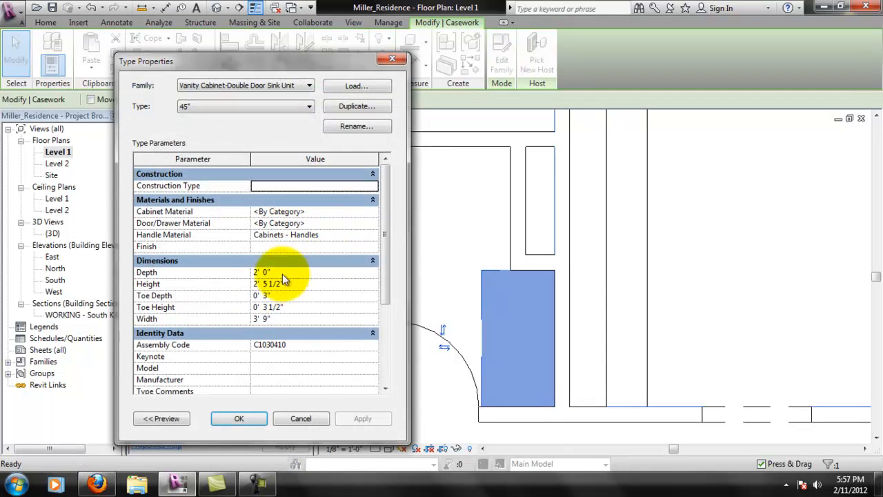
drag(387, 223, 380, 230)
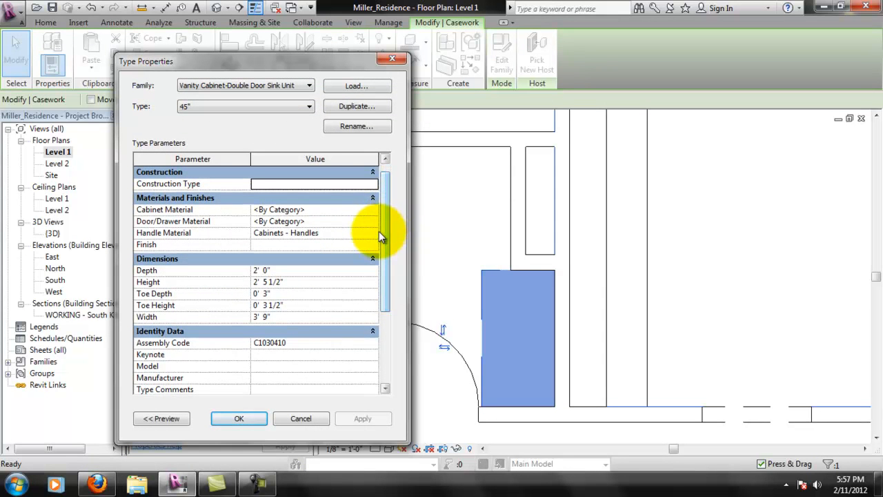
click(354, 105)
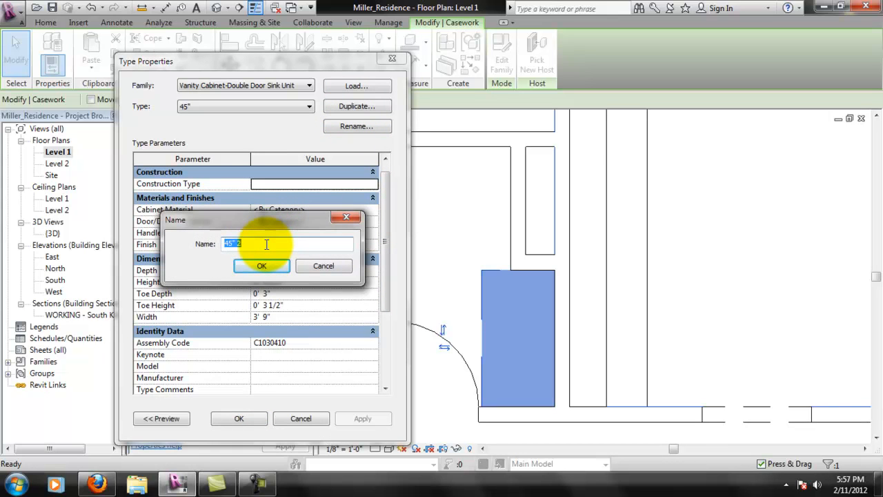
key(BackSpace)
text(Shallow)
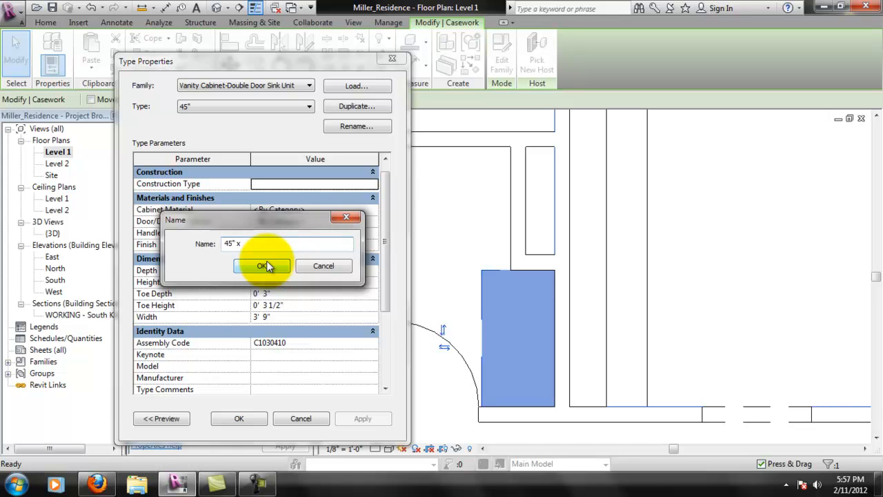
drag(288, 216, 297, 179)
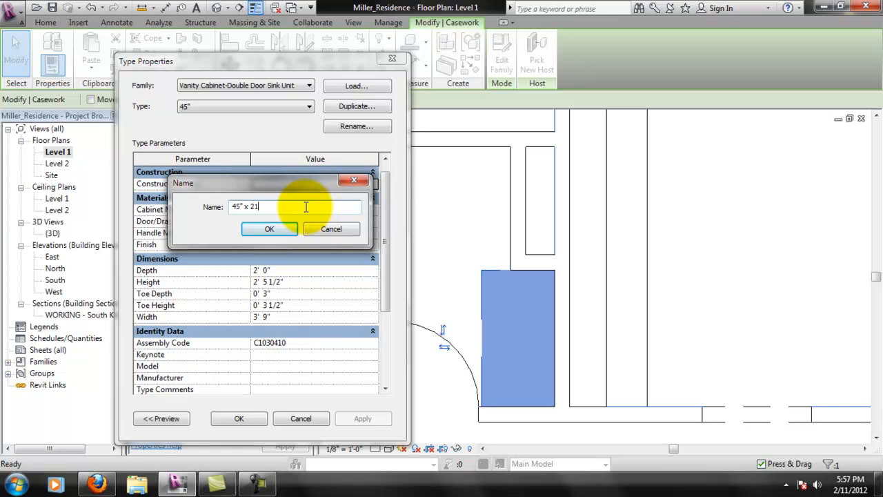
key(Return)
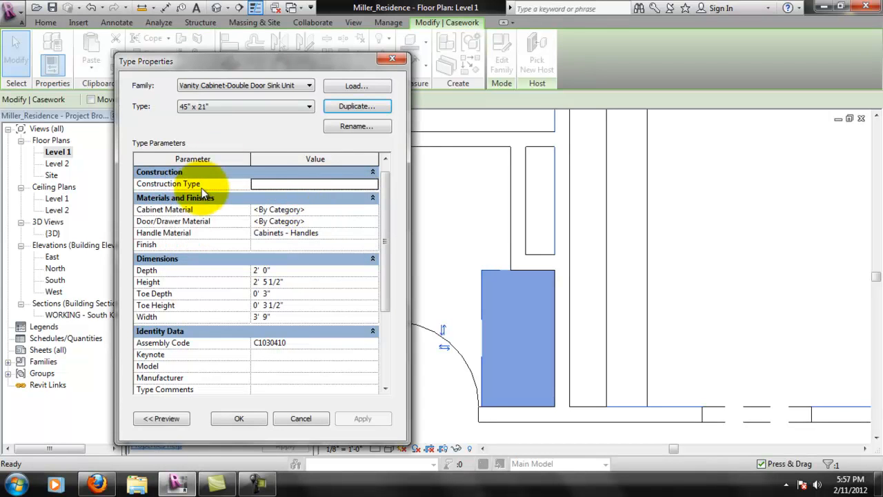
Set the 45" x 21" vanity cabinet type's depth to 1' 9" and apply it to the cabinet
click(261, 270)
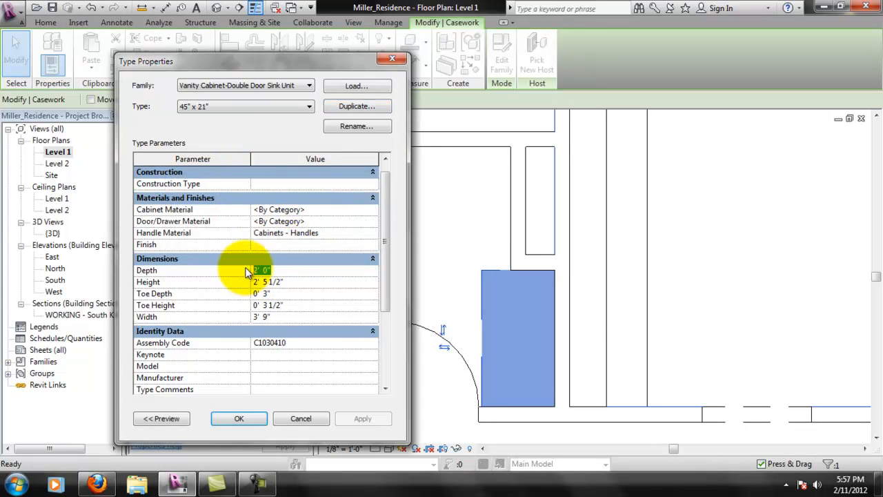
click(359, 419)
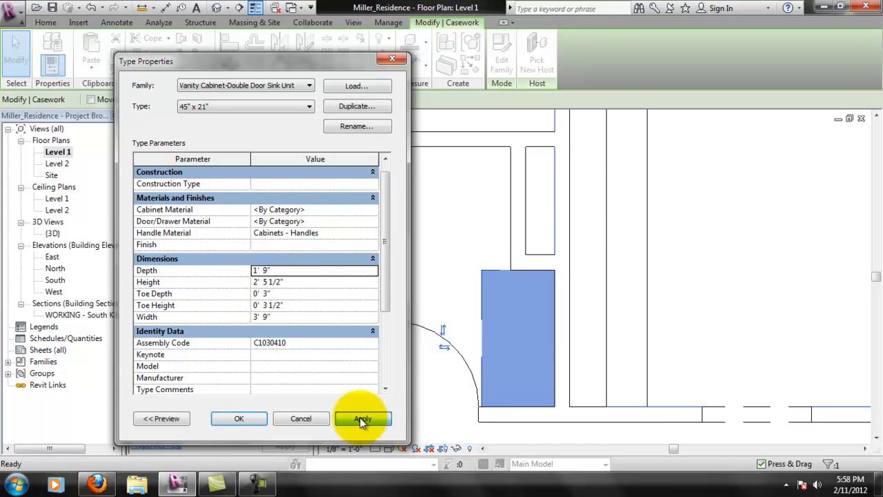
click(243, 416)
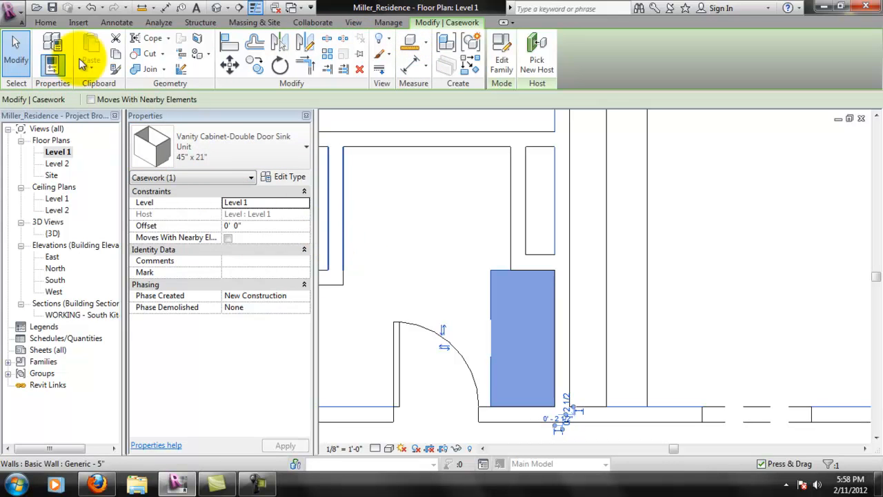
Load the Vanity Counter Top w Round Sink Hole family from the Casework library's Domestic Bathroom folder for component placement
click(45, 23)
click(168, 66)
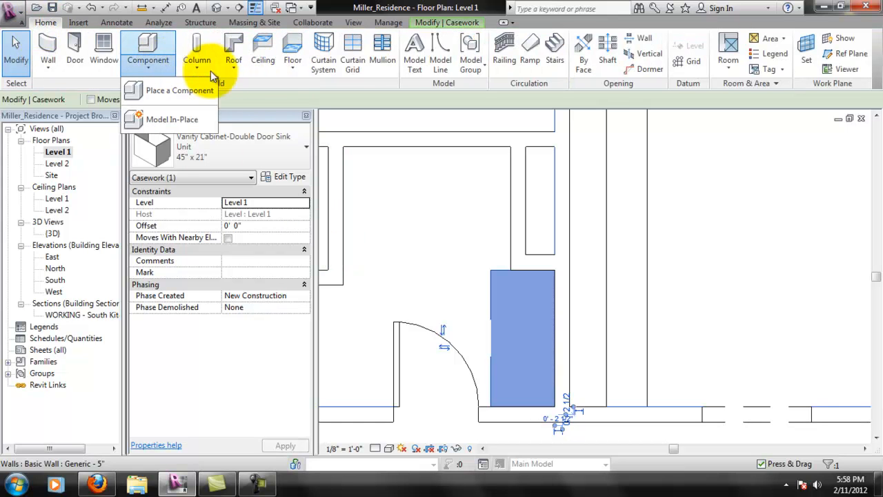
click(199, 86)
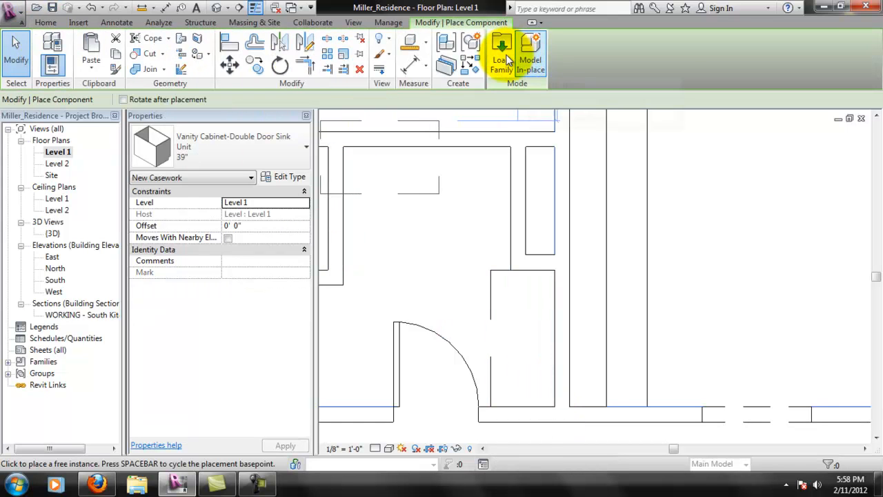
click(504, 52)
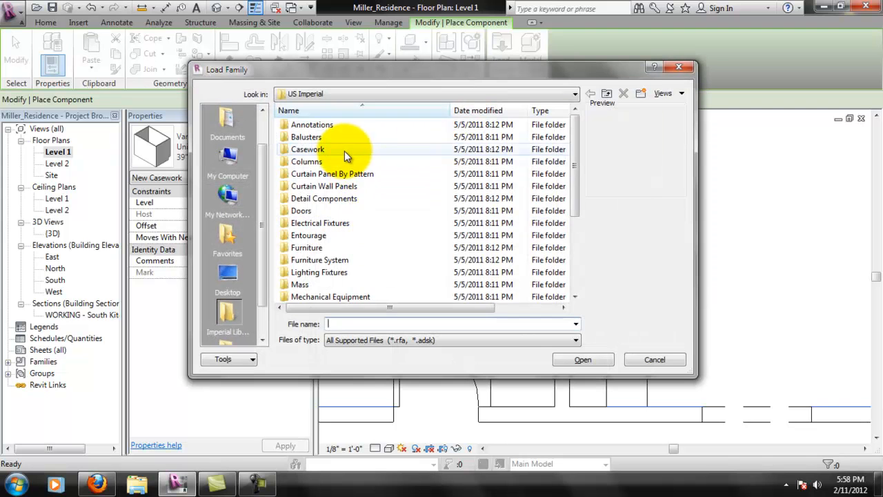
double_click(345, 151)
double_click(344, 127)
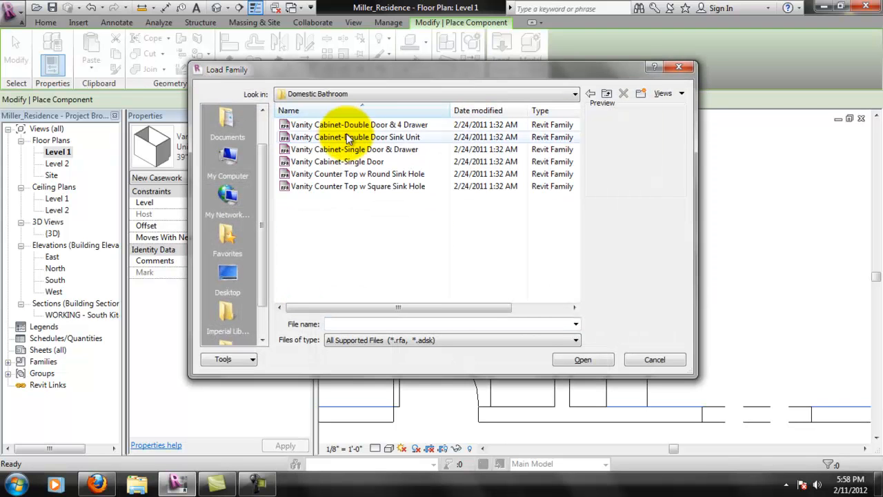
click(357, 176)
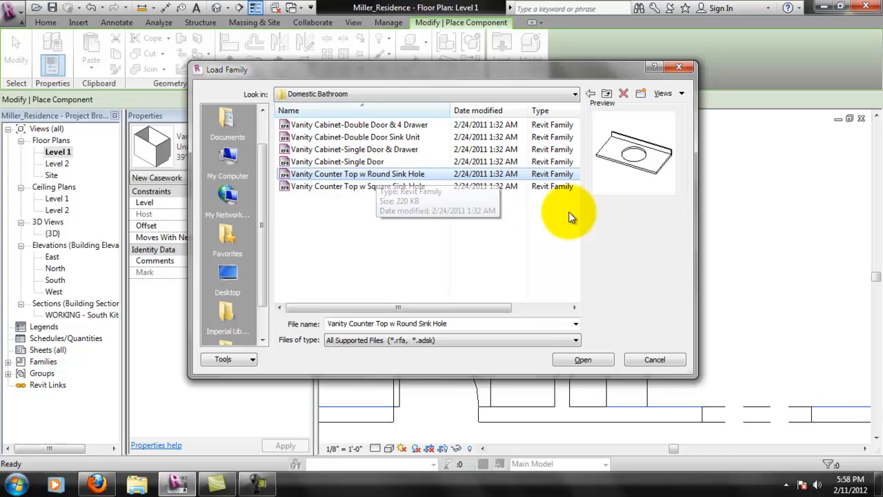
click(382, 189)
click(381, 176)
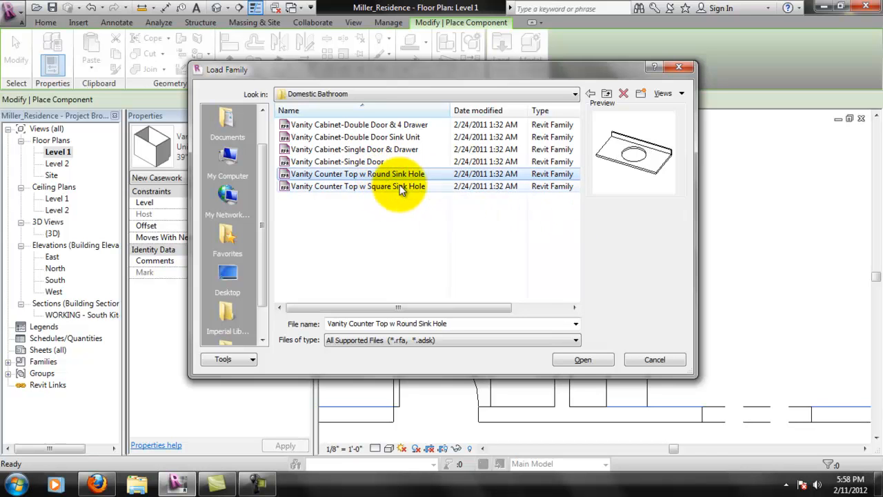
click(582, 360)
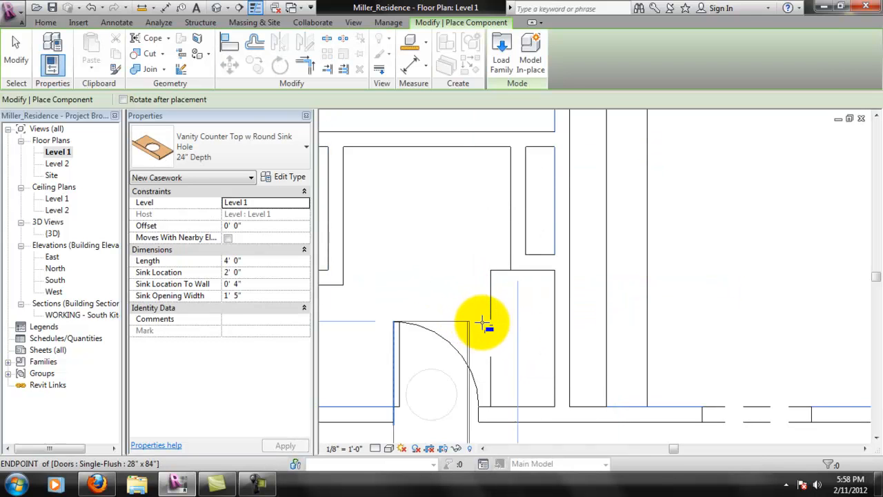
Place the 24" Depth countertop over the vanity cabinet from the niche's northeast corner and shorten its south end to the wall face
click(553, 272)
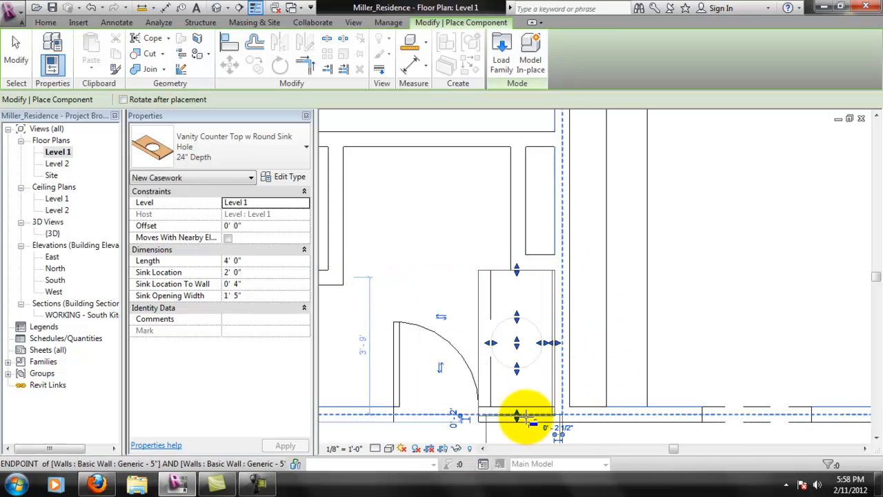
mouse_move(518, 412)
mouse_down()
mouse_move(522, 400)
mouse_move(517, 408)
mouse_up()
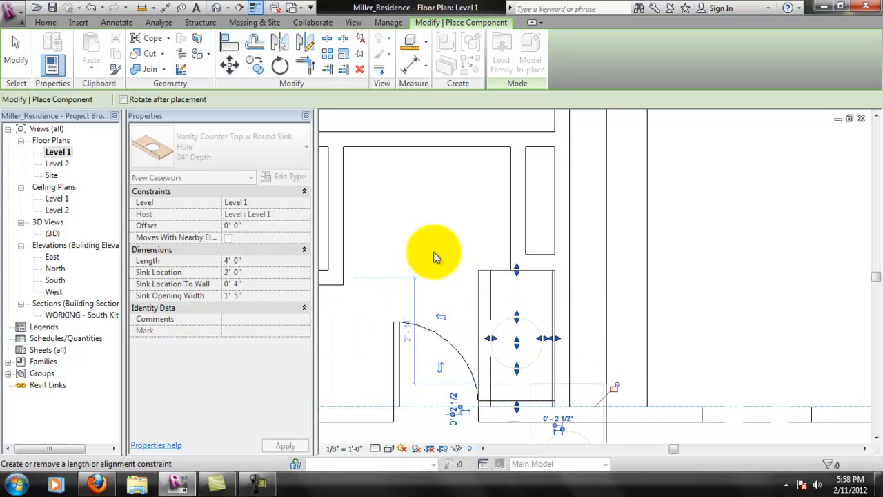
scroll(572, 417, up, 3)
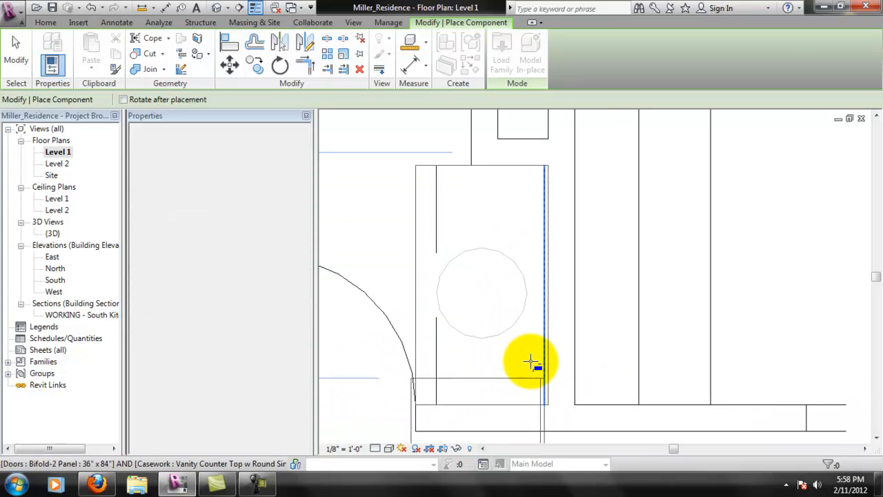
key(Escape)
key(Escape)
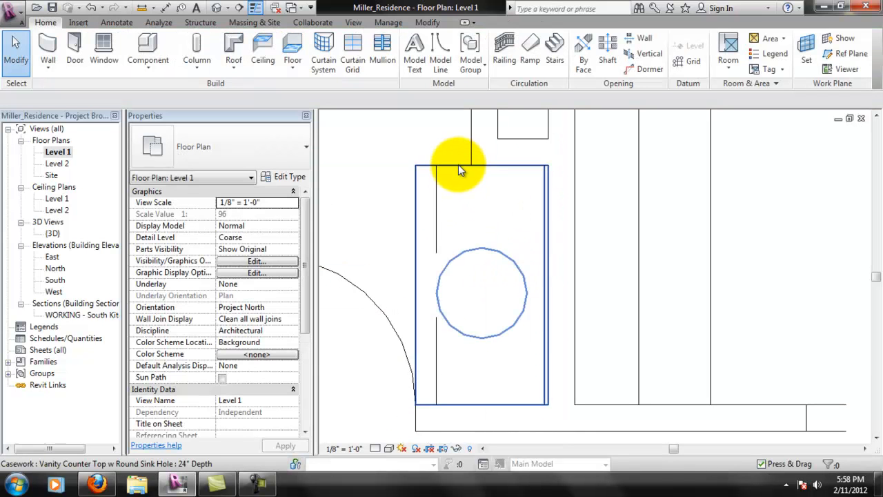
Duplicate the placed vanity countertop's 24" Depth type under the name 22" Depth
click(458, 165)
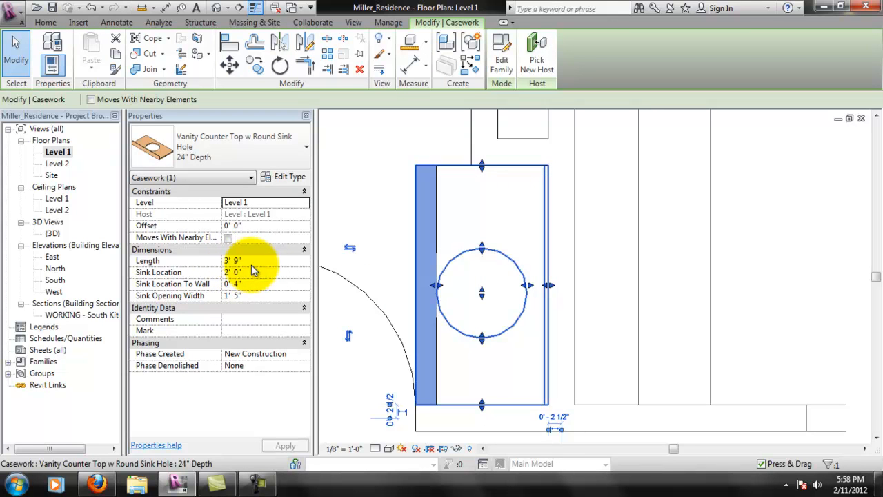
click(292, 178)
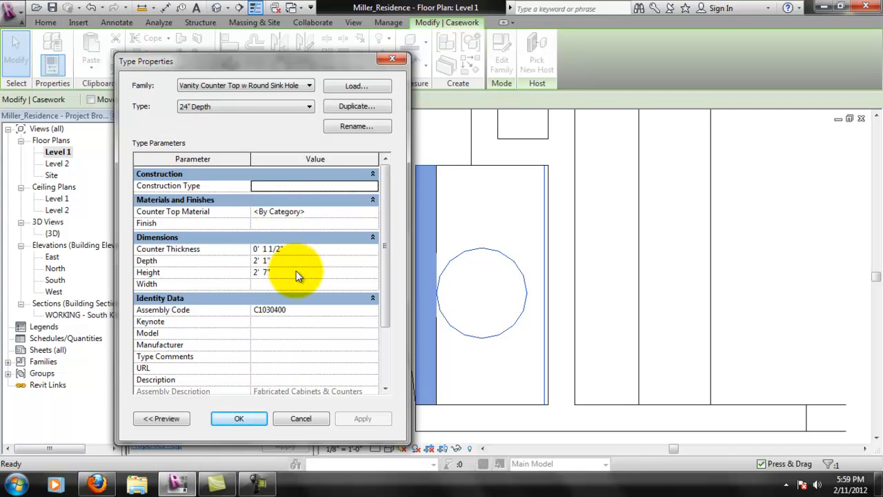
click(309, 107)
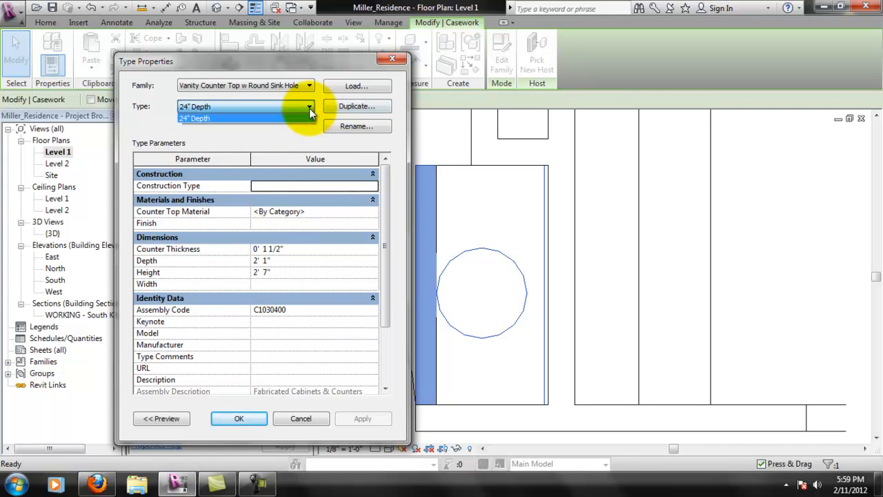
click(309, 108)
click(349, 108)
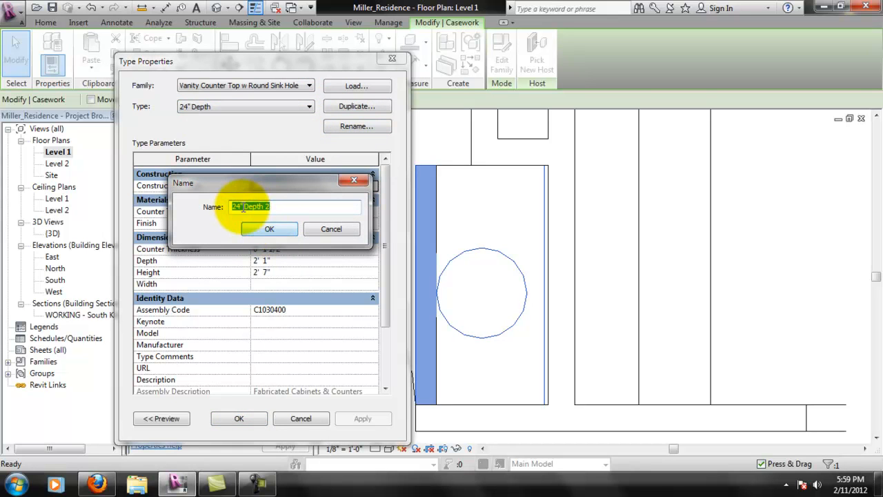
key(BackSpace)
text(2)
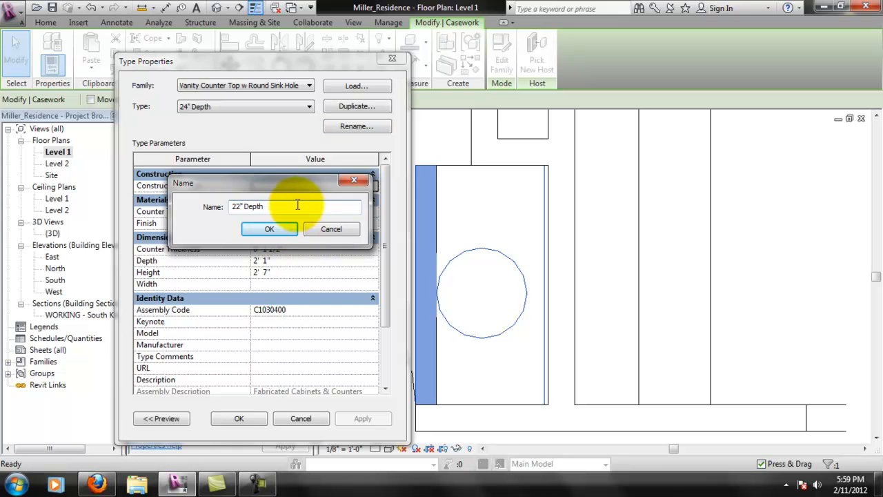
click(289, 230)
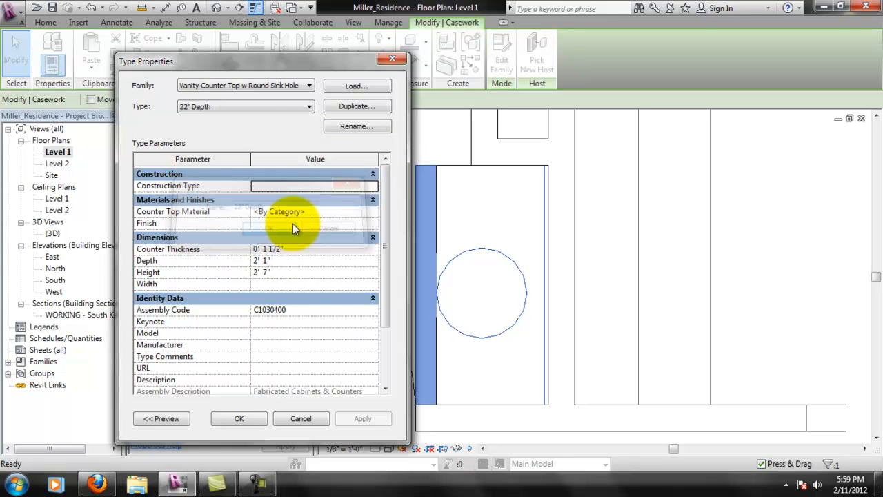
Set the 22" Depth countertop type's depth to 22" (1' 10") and apply the change
click(274, 263)
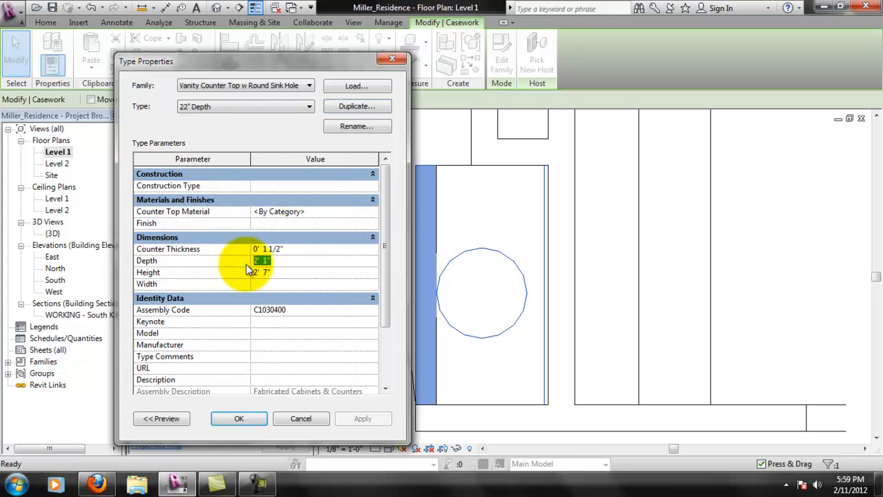
text(22"")
key(Return)
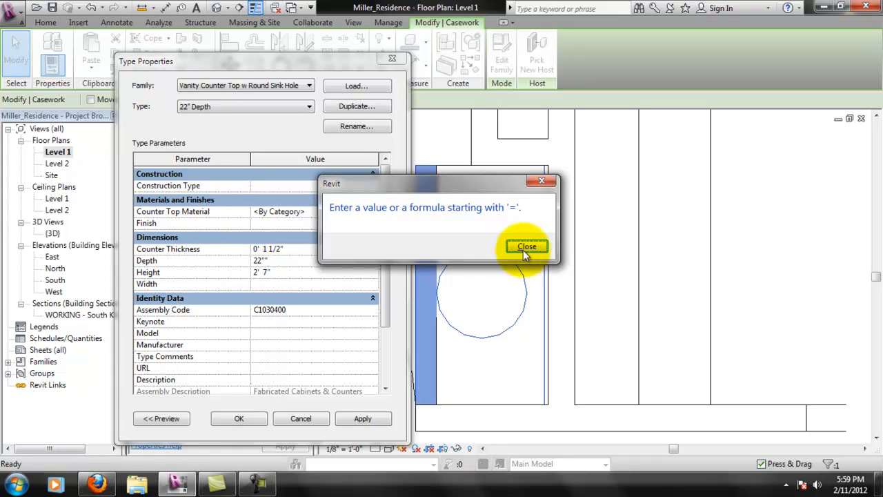
click(547, 248)
key(BackSpace)
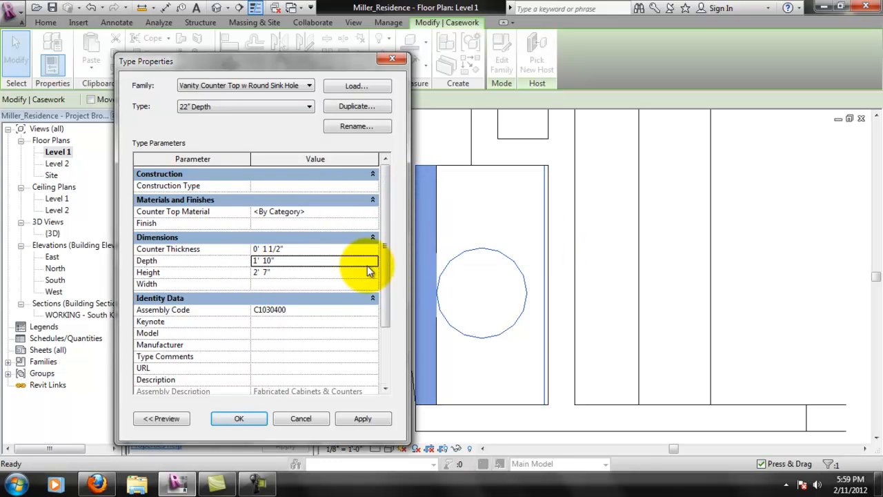
click(360, 420)
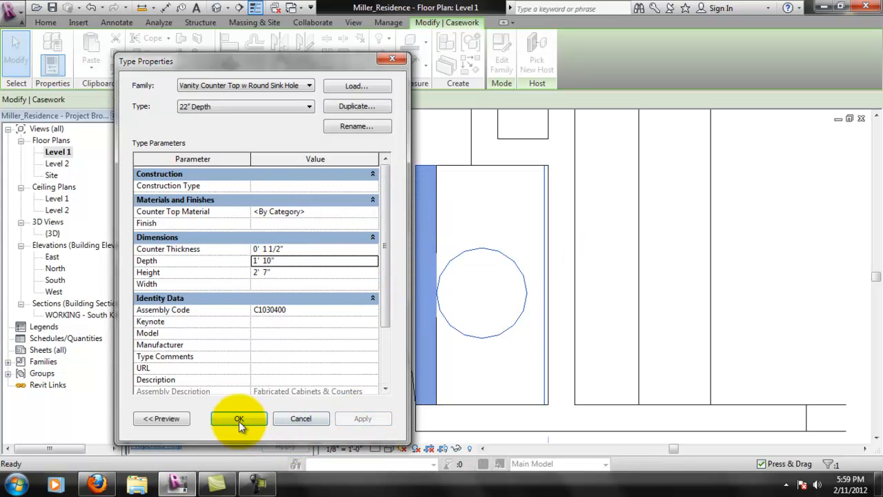
Accept the 22" Depth type properties for the vanity countertop and deselect it
click(238, 419)
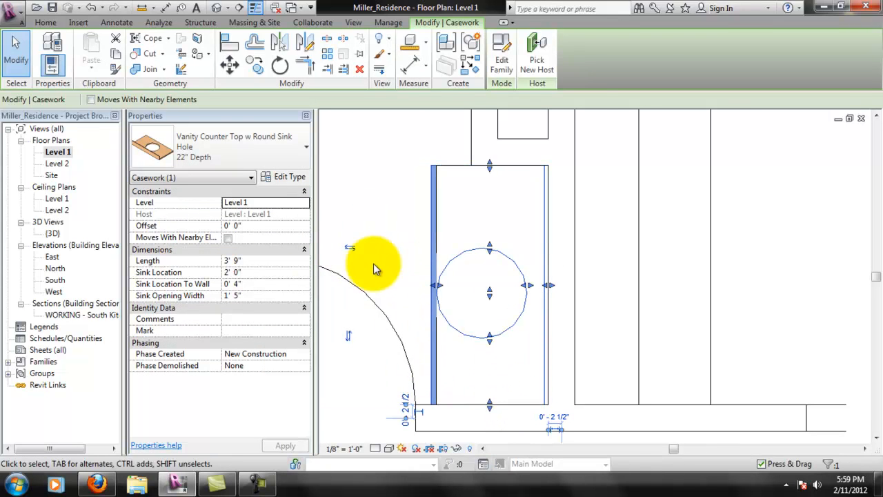
click(500, 217)
scroll(461, 243, down, 2)
middle_drag(586, 193, 586, 210)
middle_drag(498, 216, 489, 268)
scroll(487, 270, down, 1)
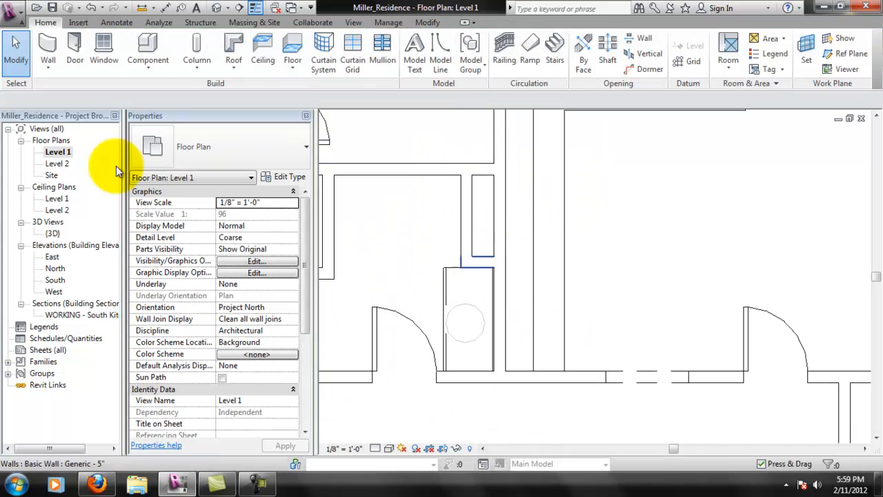
Examine the vanity cabinet and round-hole countertop from several angles in the {3D} view
double_click(53, 234)
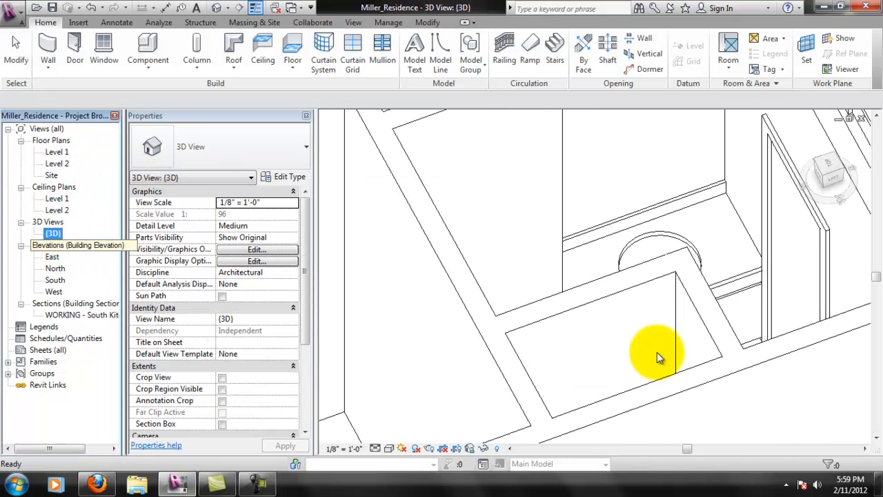
shift+middle_drag(753, 269, 467, 166)
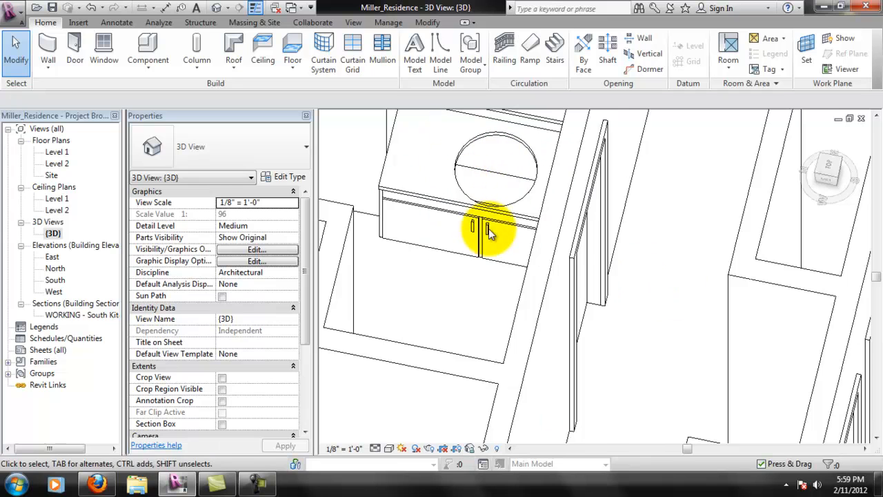
shift+middle_drag(497, 214, 542, 292)
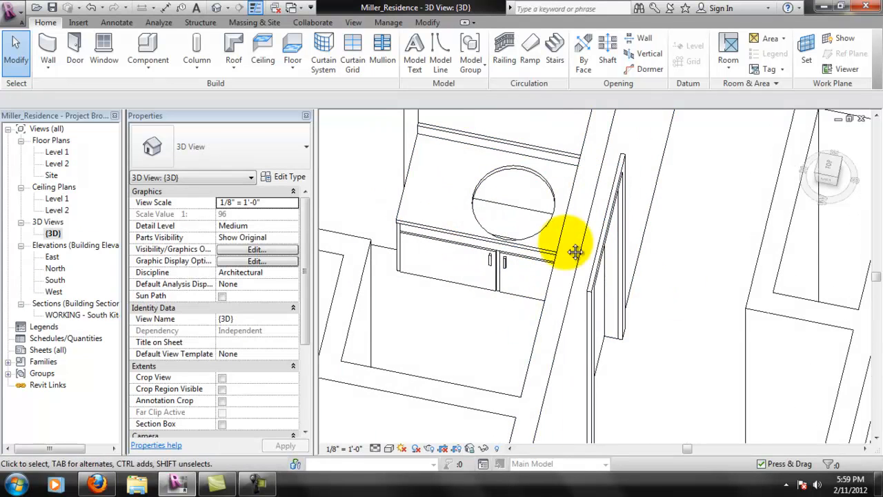
scroll(567, 248, down, 1)
middle_drag(565, 250, 524, 333)
scroll(520, 338, down, 1)
scroll(519, 269, down, 1)
middle_drag(527, 279, 511, 327)
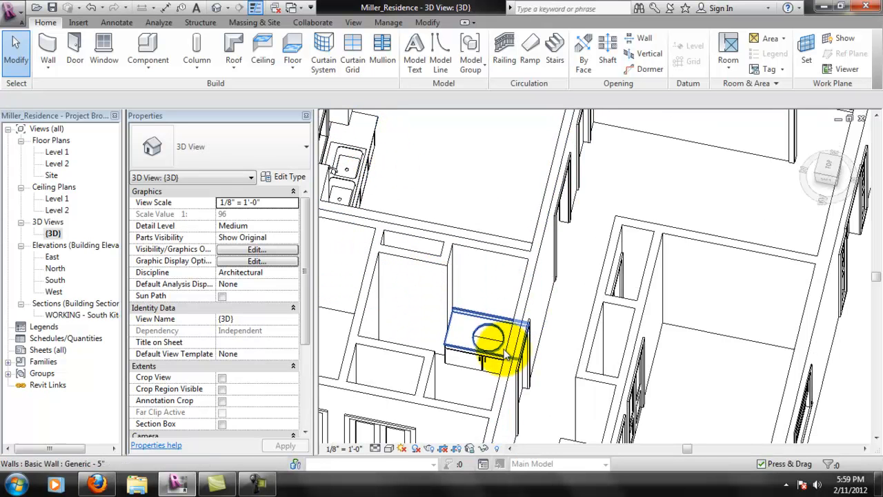
scroll(476, 338, up, 2)
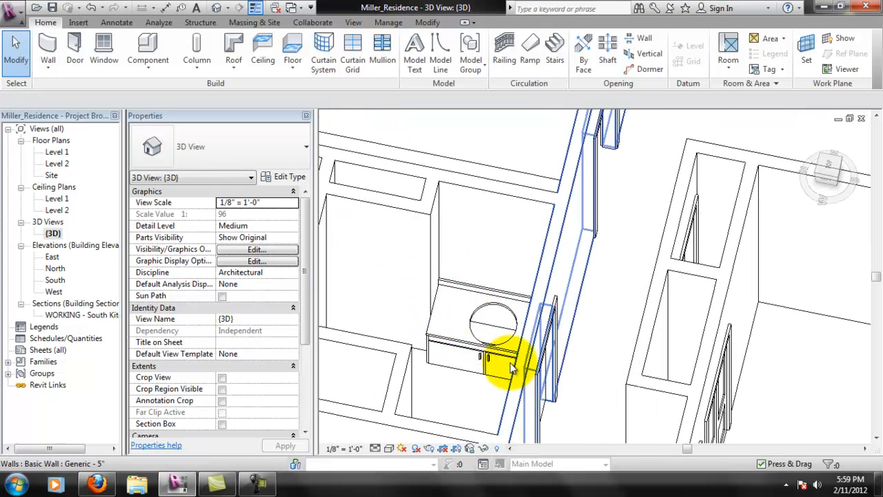
middle_drag(503, 240, 512, 282)
scroll(512, 282, down, 1)
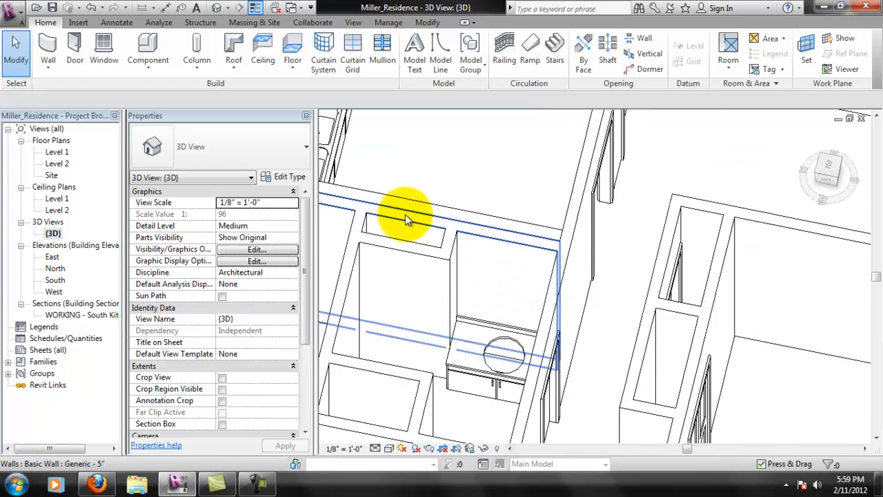
scroll(404, 221, down, 1)
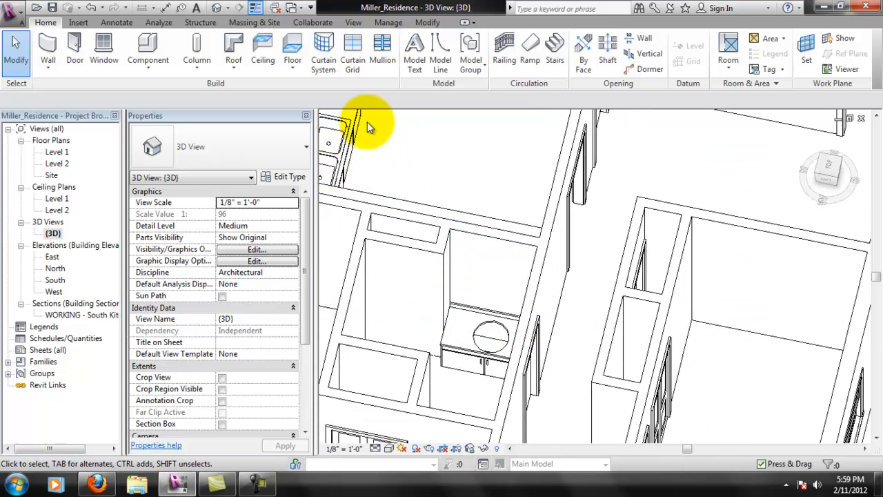
click(51, 234)
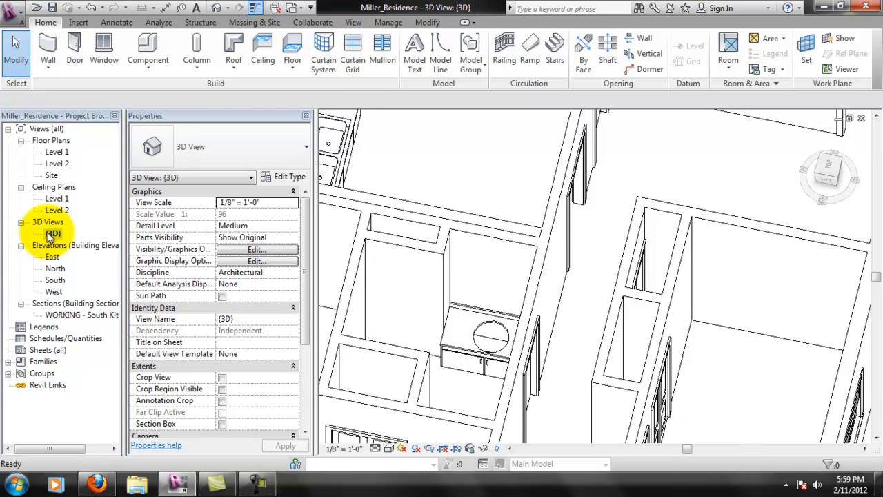
Return to the Level 1 floor plan, start placing a component and browse to the Plumbing Fixtures family folder
click(58, 152)
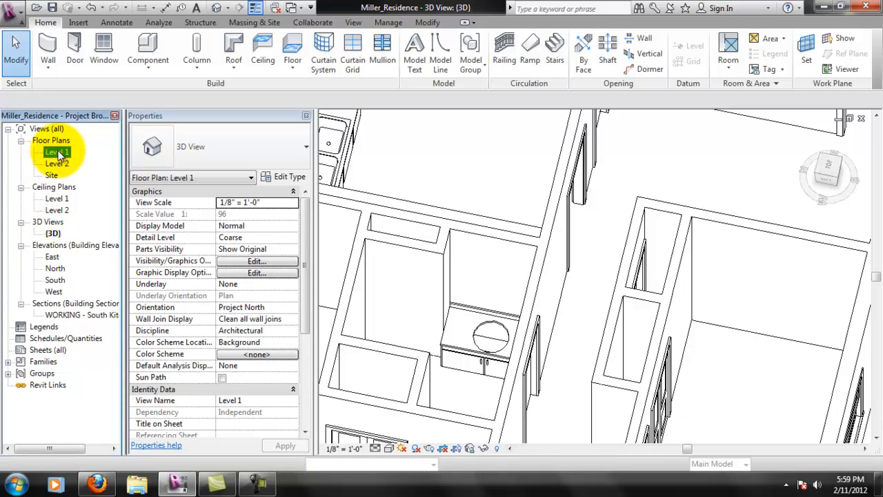
double_click(58, 153)
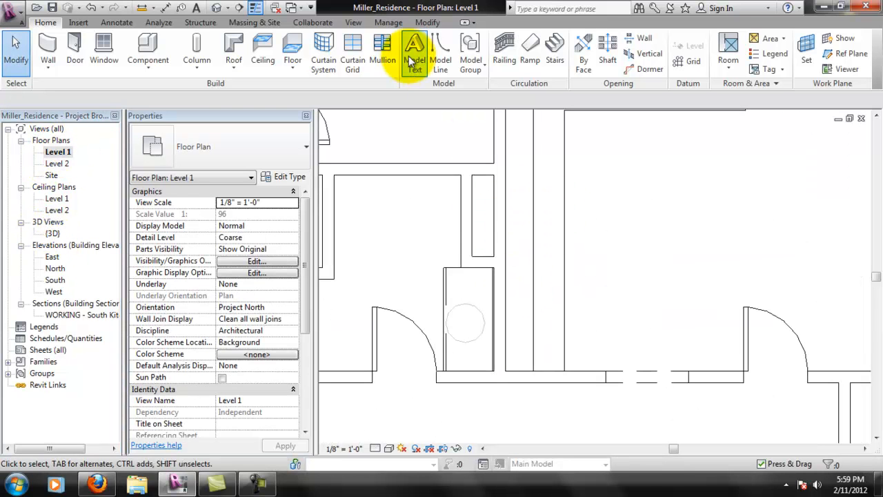
click(134, 55)
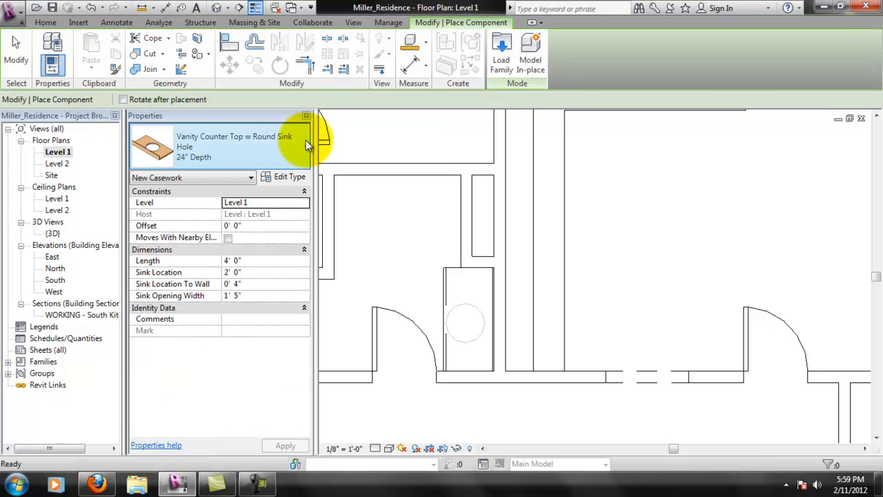
click(308, 144)
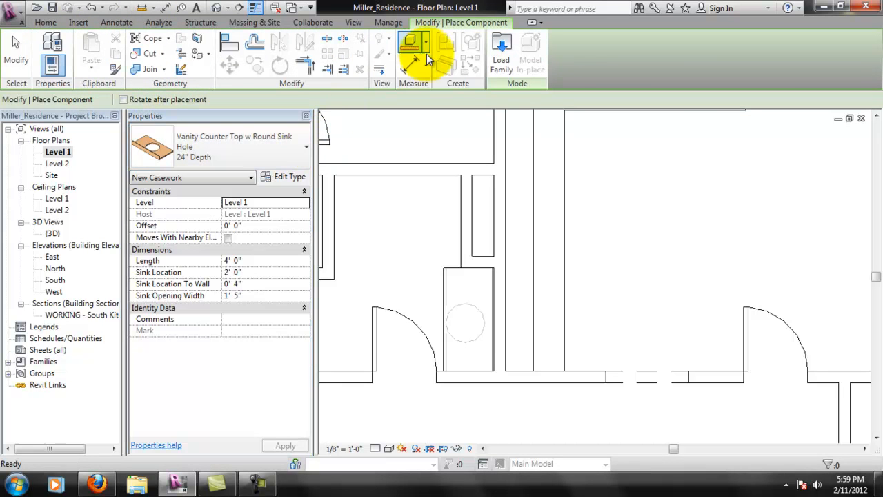
click(502, 49)
drag(577, 202, 591, 239)
double_click(363, 270)
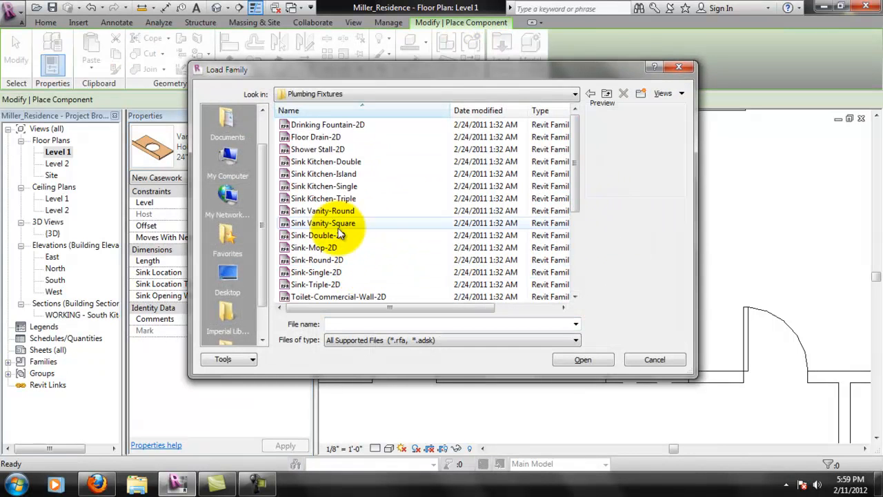
Compare the round sink families and load Sink Vanity-Round for component placement
click(334, 212)
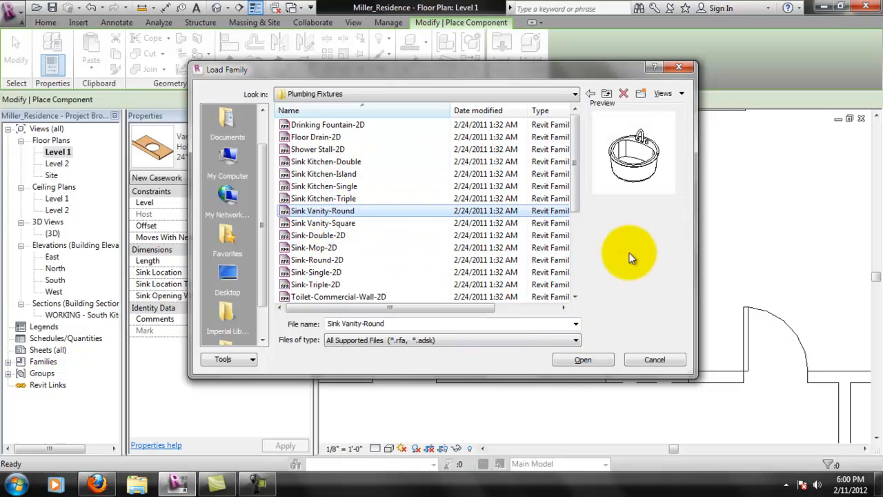
click(333, 260)
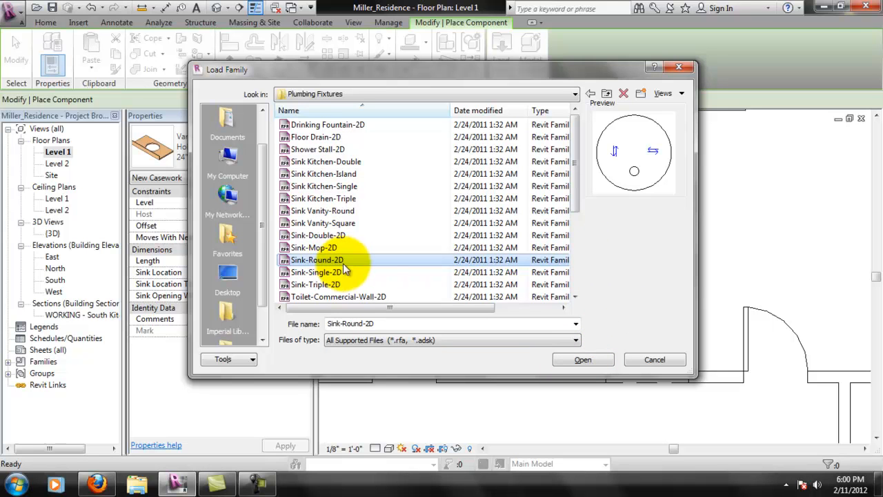
scroll(573, 221, down, 1)
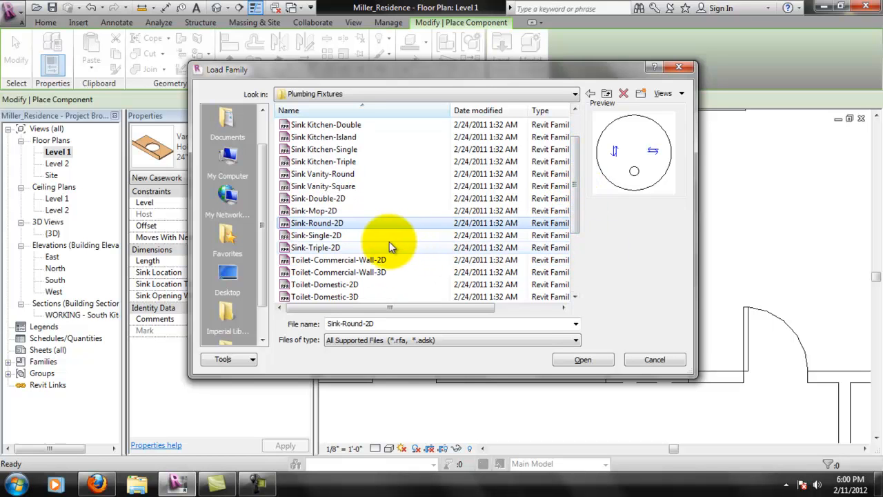
mouse_move(577, 197)
mouse_down()
mouse_move(578, 207)
mouse_move(580, 200)
mouse_up()
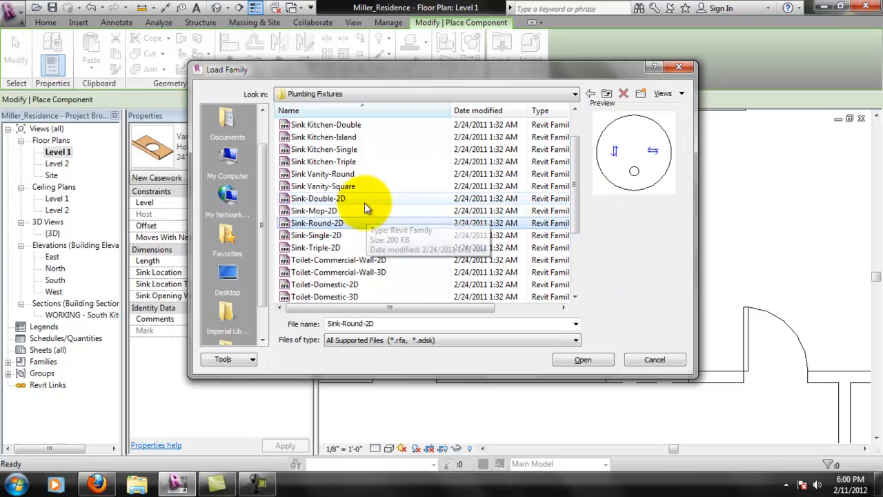
click(356, 174)
click(583, 360)
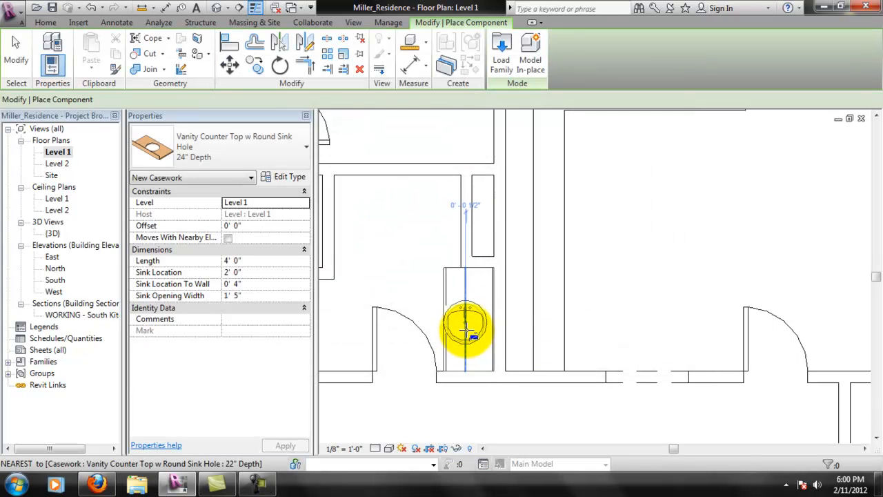
Place the 19" x 19" round vanity sink over the countertop's sink hole and end component placement
scroll(471, 330, up, 2)
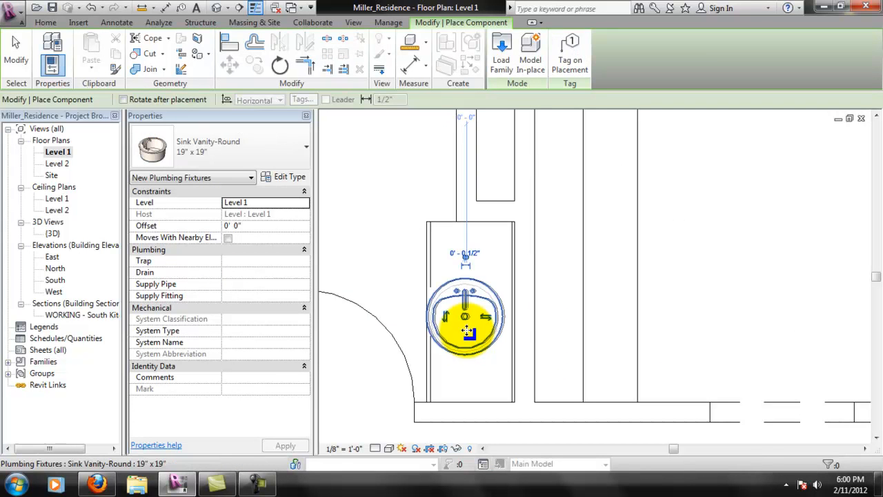
click(470, 316)
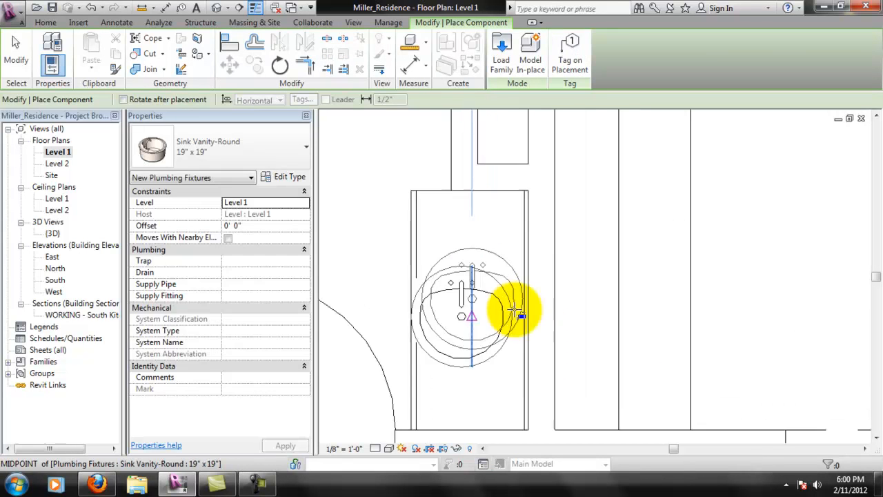
scroll(471, 316, up, 1)
key(Escape)
key(Escape)
Rotate the round vanity sink 90° clockwise so its faucet is on the east side against the wall
click(469, 314)
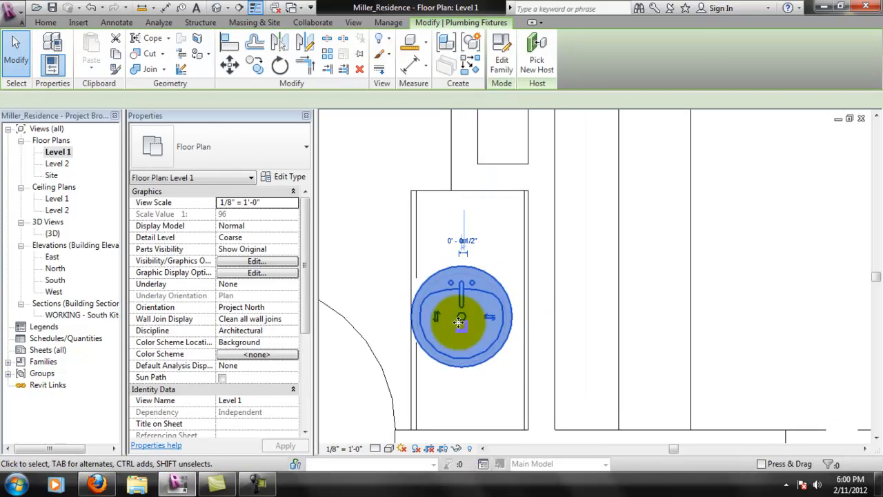
key(space)
key(space)
click(485, 353)
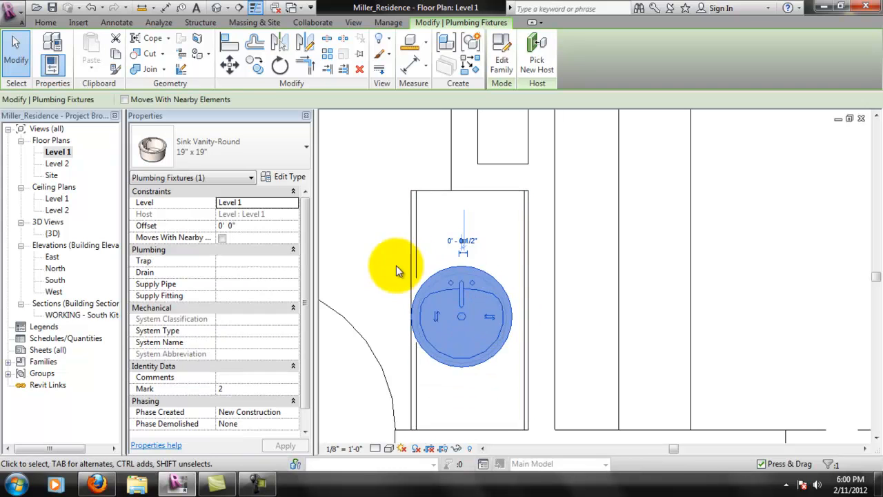
click(280, 67)
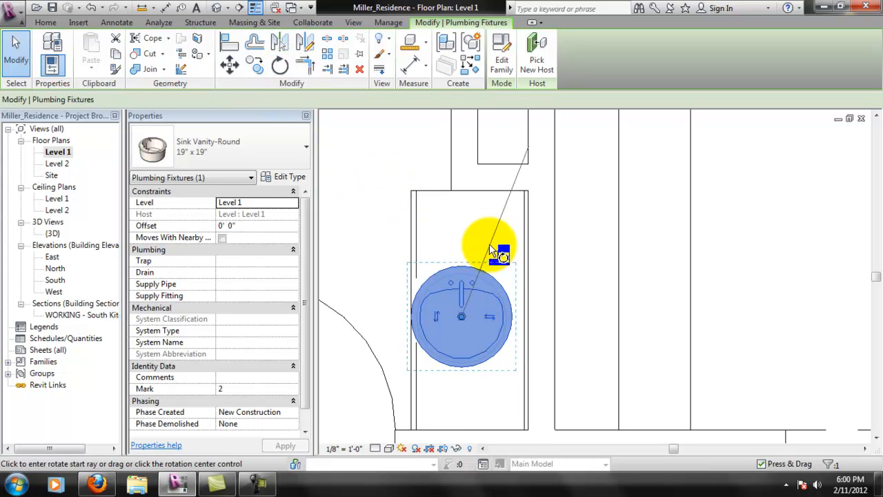
click(467, 235)
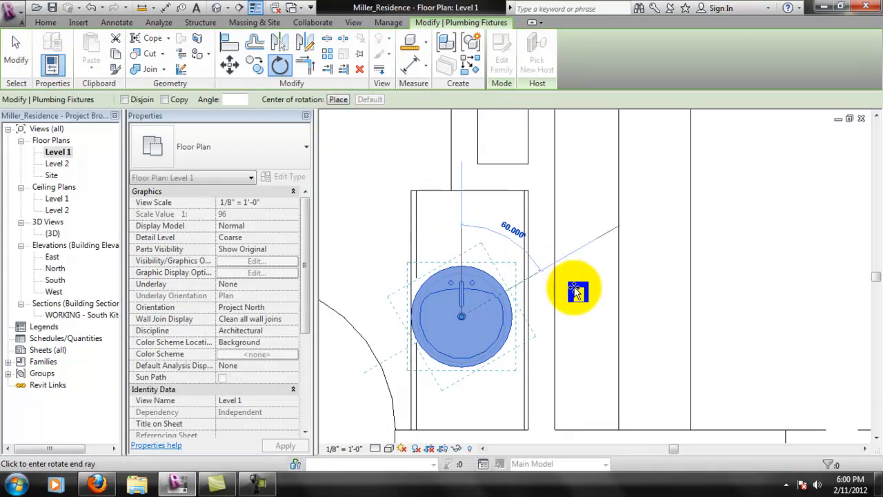
click(591, 329)
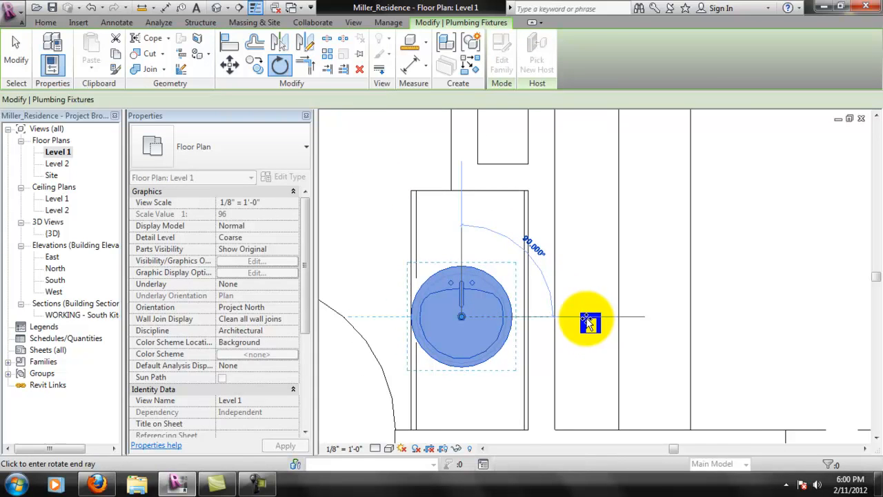
click(457, 288)
click(539, 332)
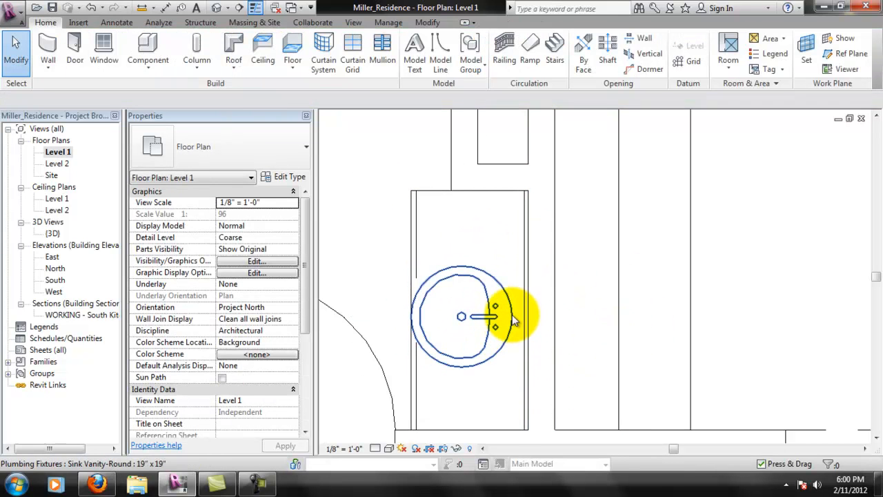
click(507, 298)
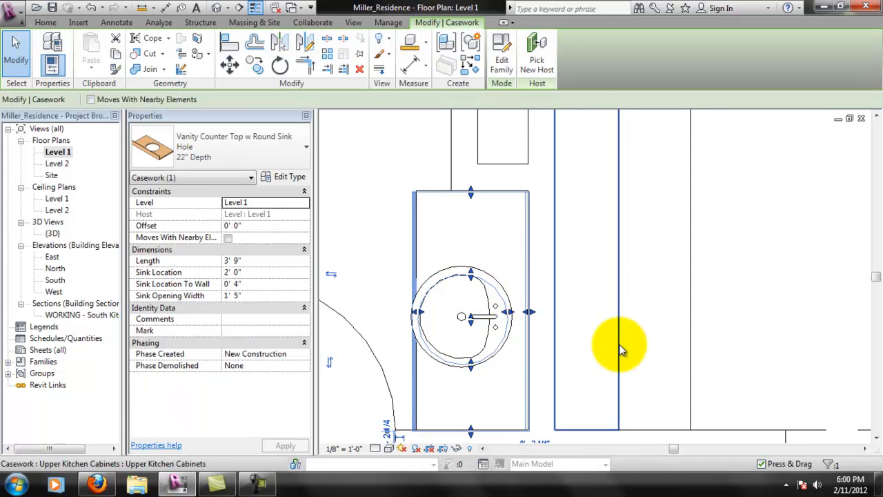
click(620, 351)
click(620, 350)
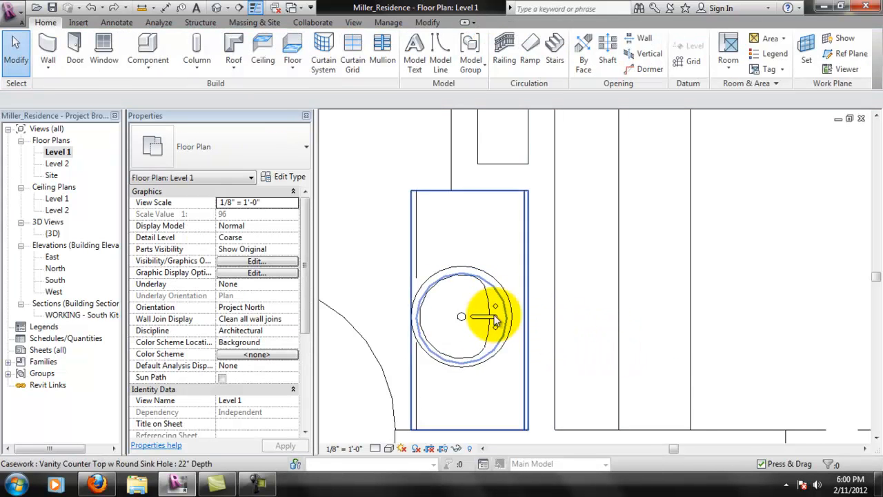
click(507, 301)
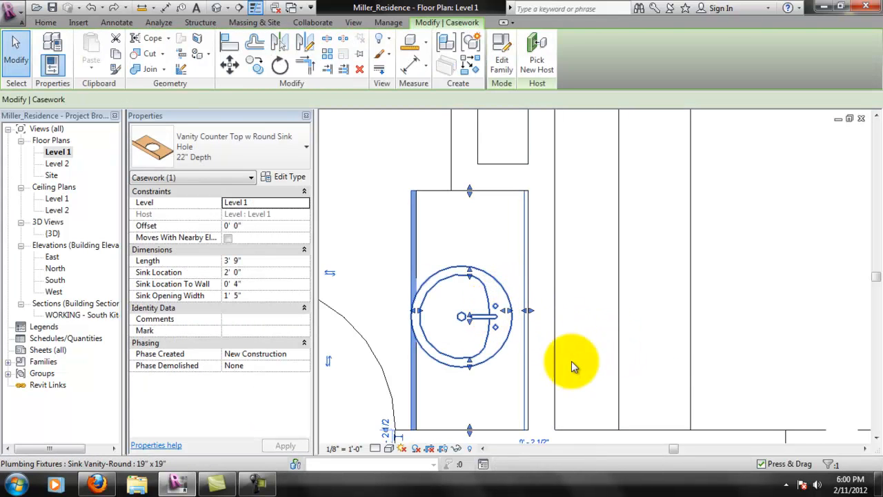
Nudge the round vanity sink slightly east and south to centre it over the countertop's hole, leaving it deselected
click(458, 361)
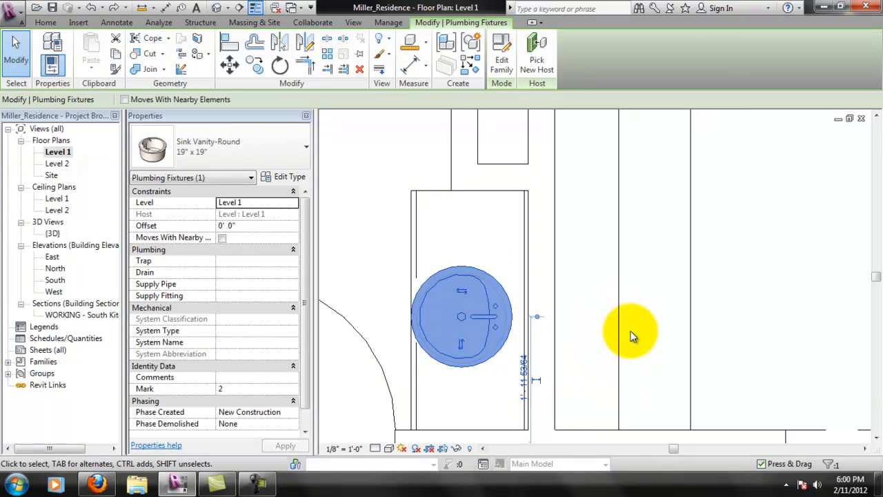
key(Right)
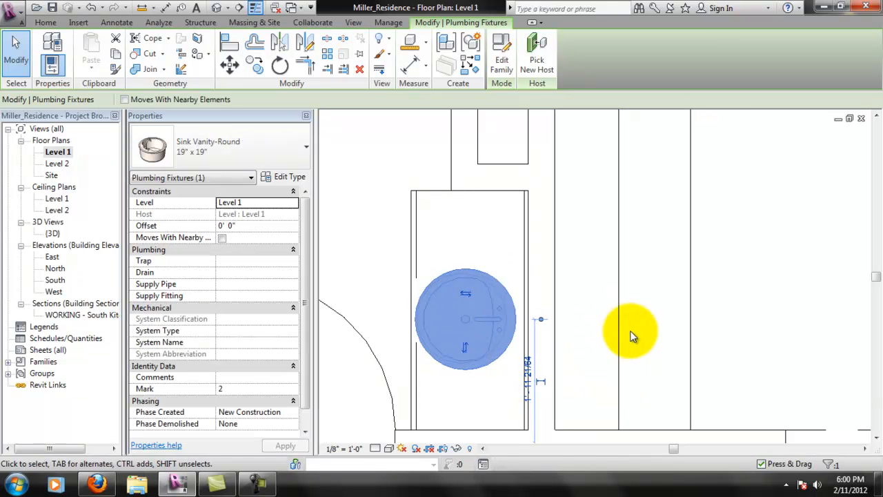
key(Down)
key(Up)
key(Left)
key(Left)
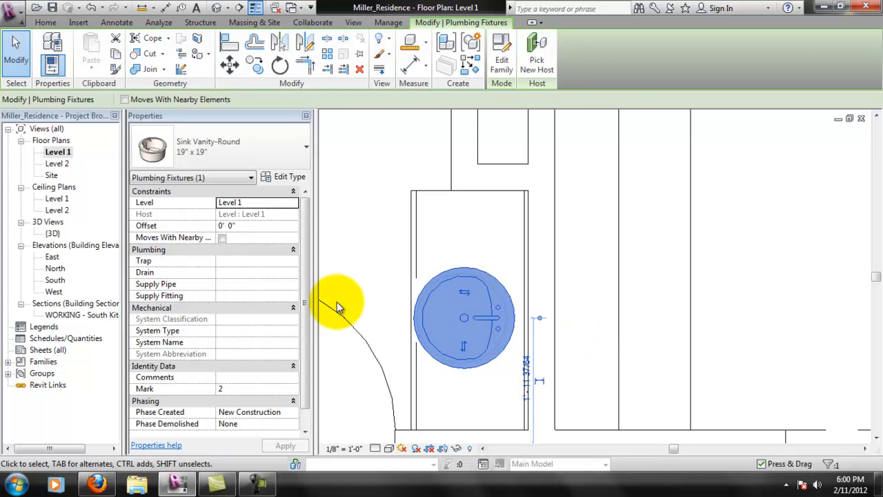
click(351, 267)
scroll(407, 304, down, 2)
scroll(559, 273, down, 3)
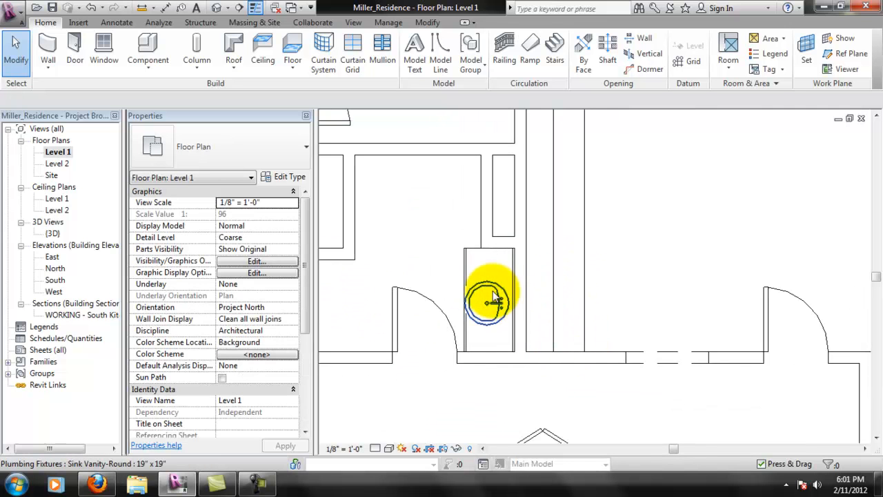
Rename the 22" Depth type of the vanity countertop with round sink hole as 23" Depth
scroll(493, 291, up, 2)
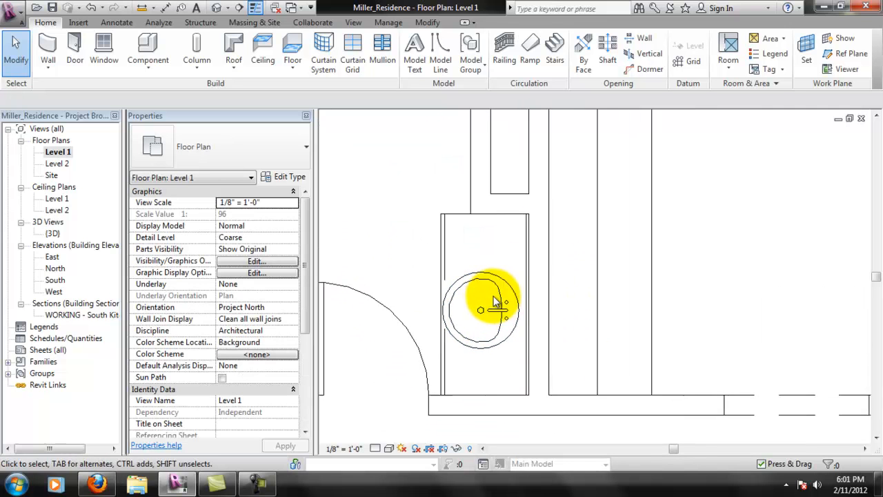
click(439, 282)
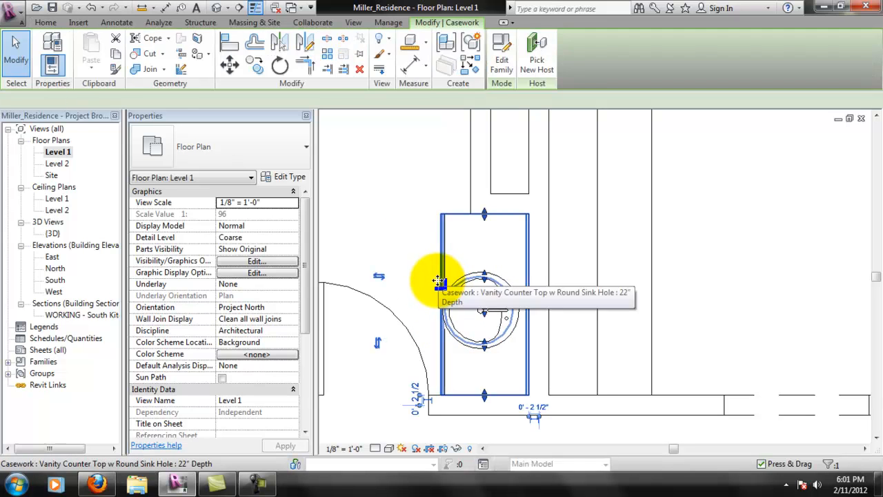
right_click(435, 229)
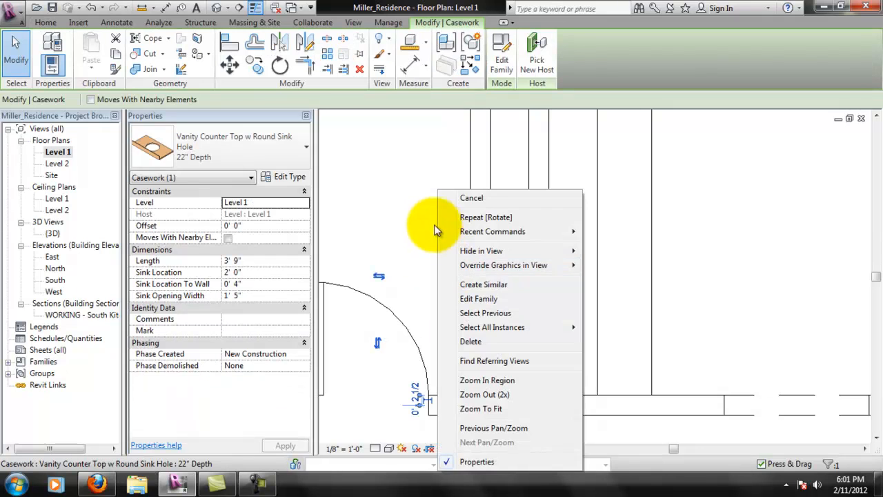
click(298, 182)
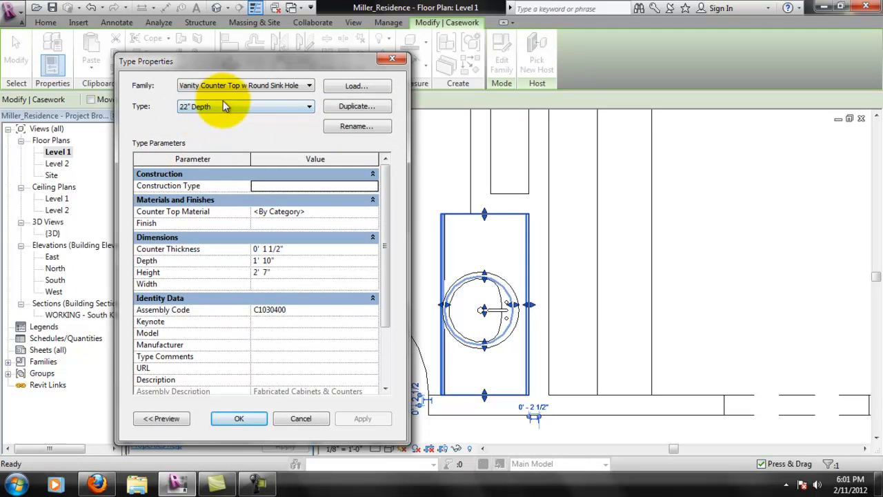
click(345, 130)
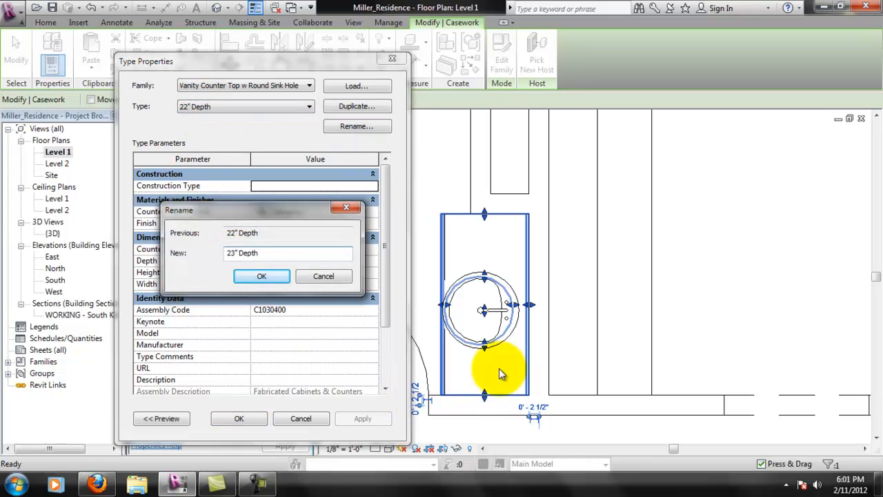
click(277, 282)
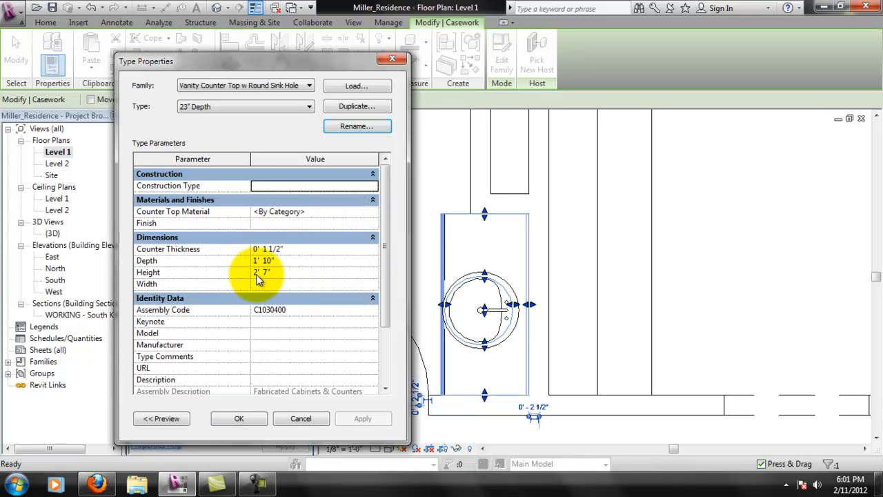
Set the vanity countertop type's depth to 23", apply the change and deselect the countertop
click(154, 275)
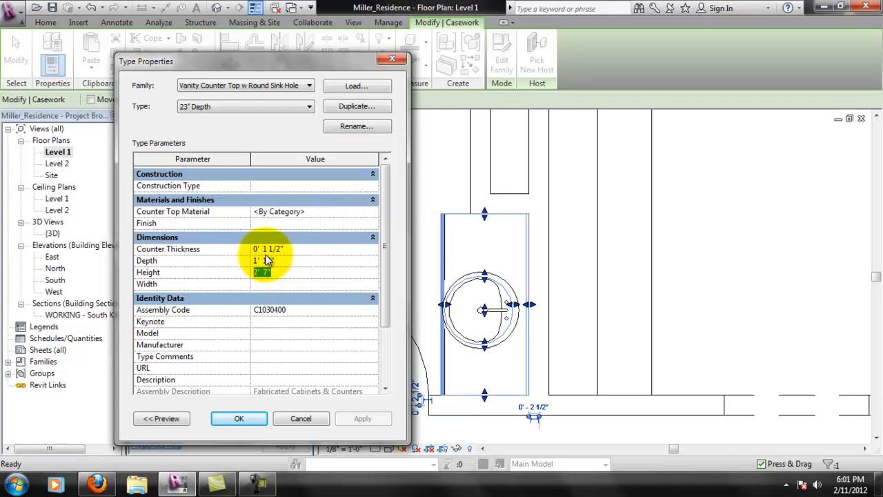
text(23")
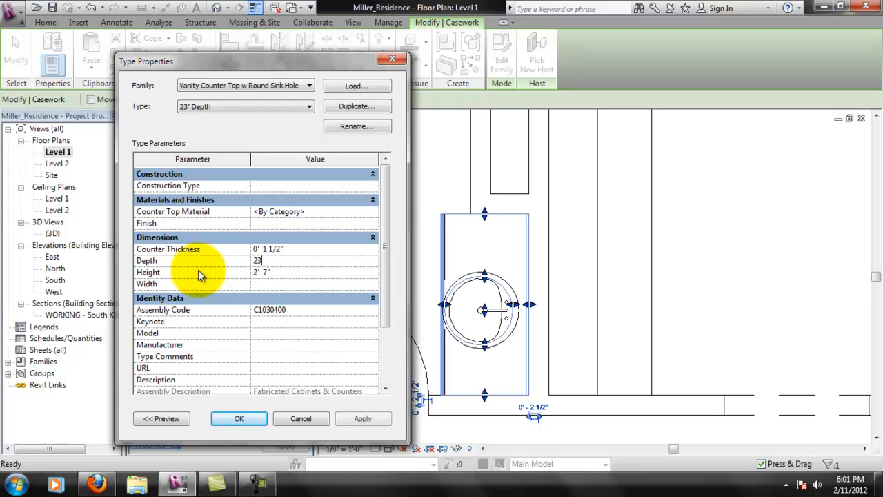
key(Return)
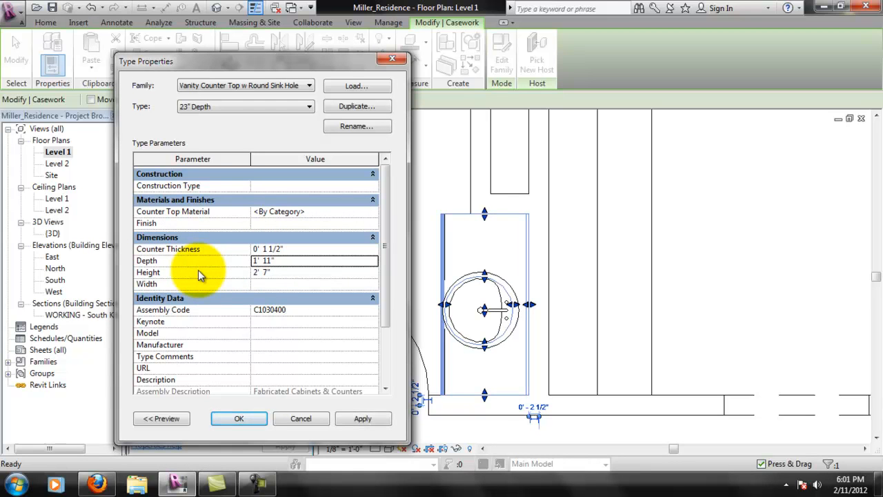
click(376, 425)
click(235, 420)
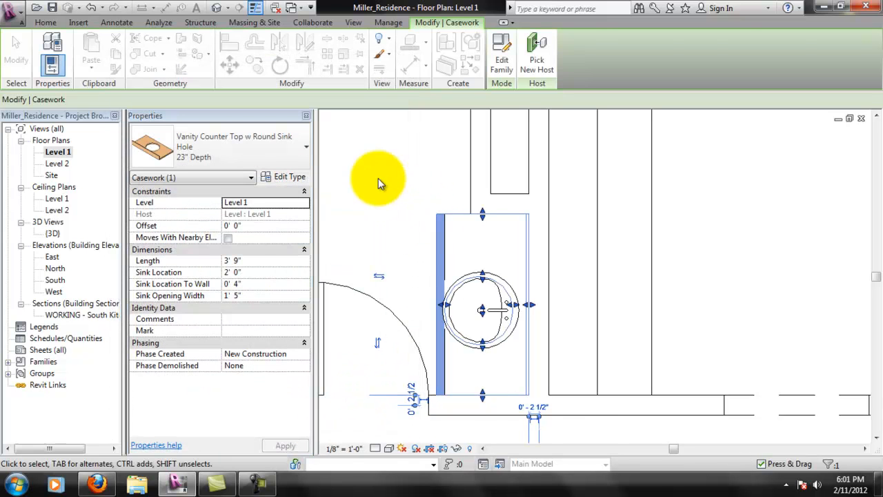
click(380, 183)
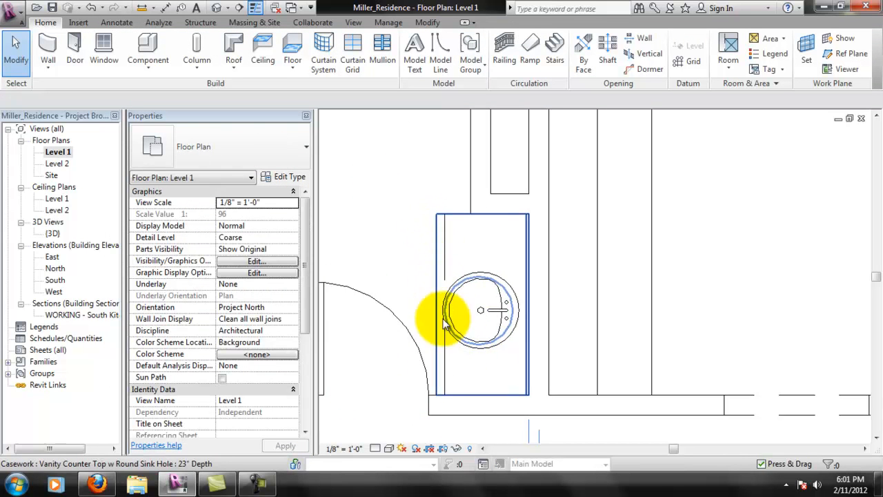
Start placing a component and browse the US Imperial family library to the Plumbing Fixtures folder
scroll(501, 337, down, 1)
scroll(504, 343, down, 1)
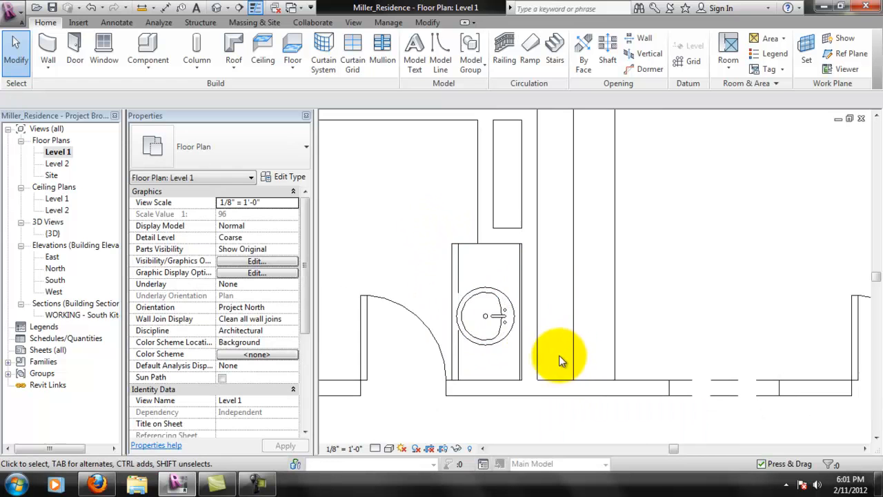
scroll(564, 354, down, 2)
middle_drag(657, 220, 549, 315)
scroll(551, 317, down, 2)
scroll(436, 306, up, 1)
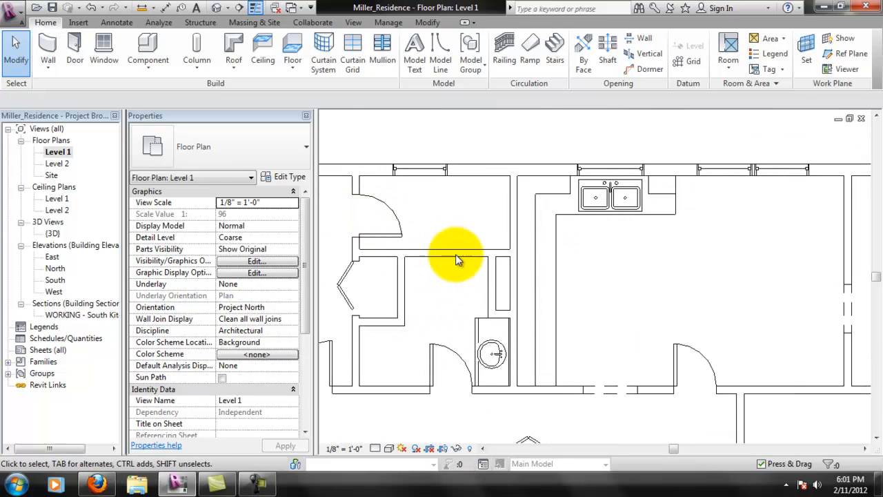
click(144, 57)
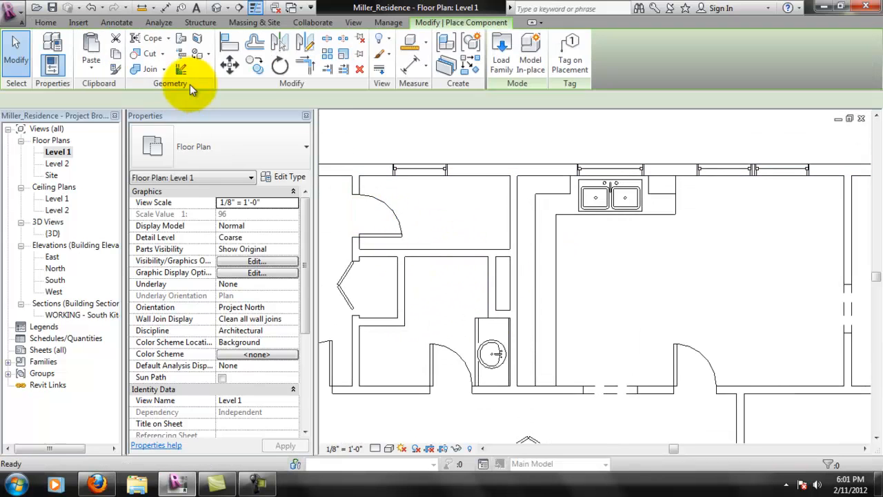
click(505, 65)
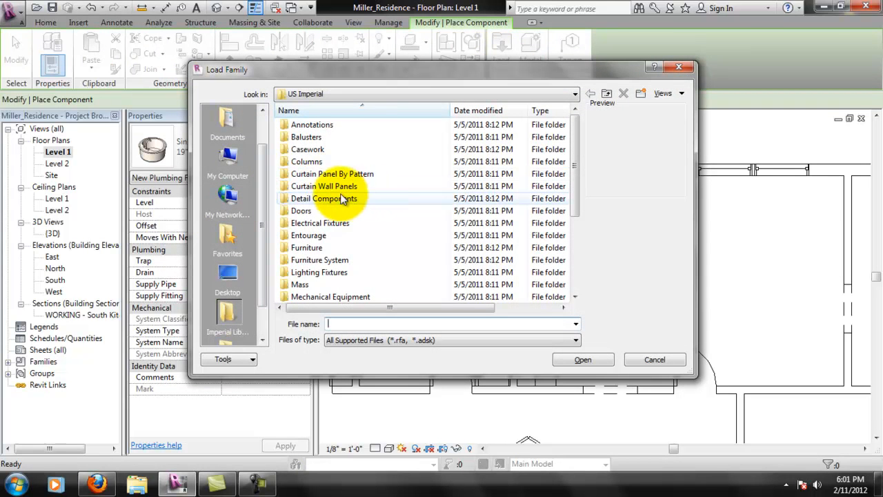
drag(572, 185, 530, 252)
double_click(322, 210)
scroll(395, 235, down, 2)
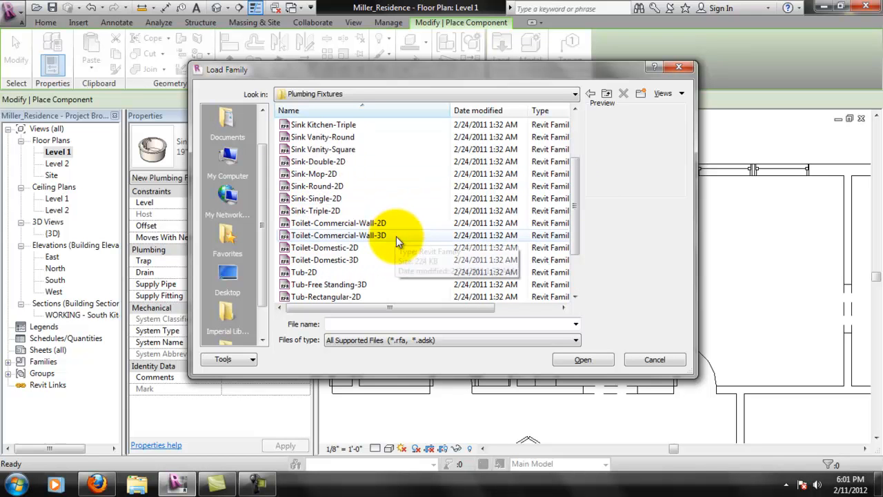
Compare the shower stall and tub families and load Tub-Rectangular-3D for placement
scroll(395, 236, up, 2)
click(311, 149)
click(314, 137)
click(312, 149)
scroll(330, 225, down, 2)
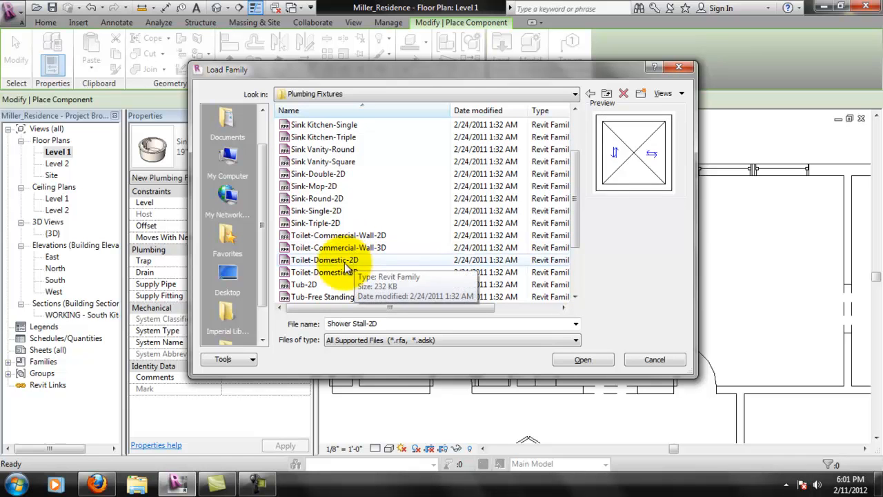
click(324, 285)
click(330, 296)
scroll(339, 259, down, 2)
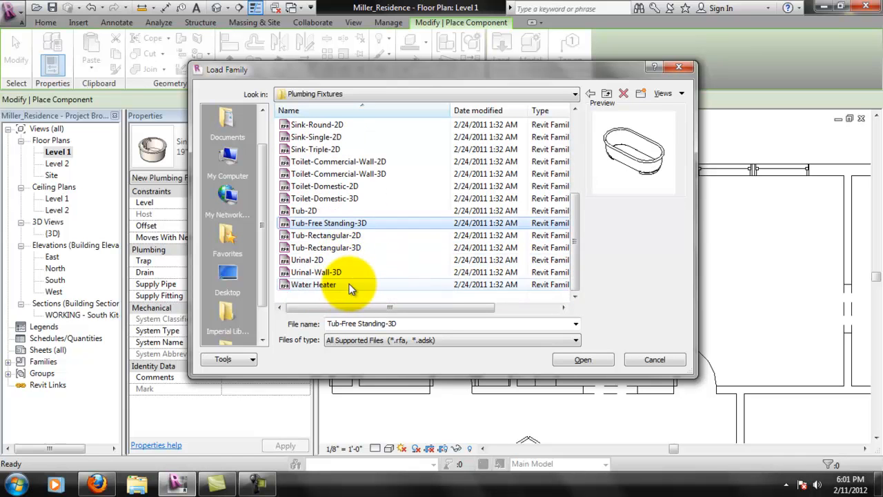
click(336, 236)
click(331, 248)
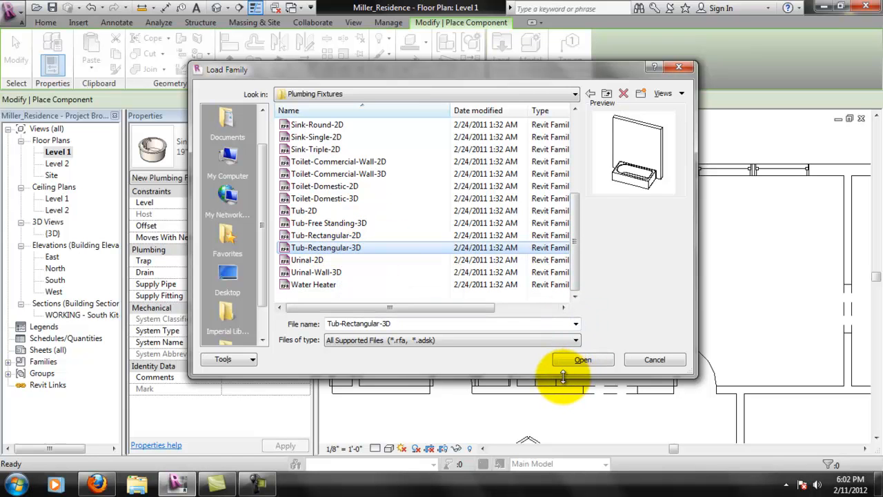
click(584, 359)
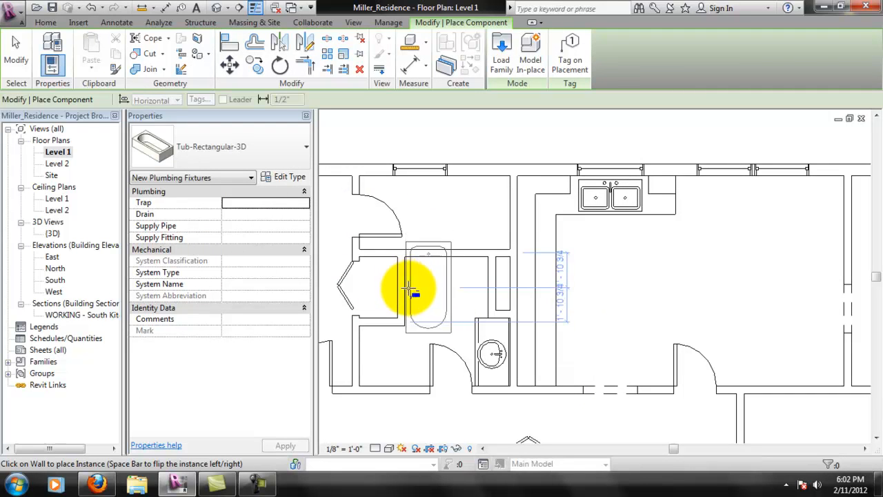
Place the rectangular tub lengthwise against the bathroom's north wall and end component placement
click(453, 259)
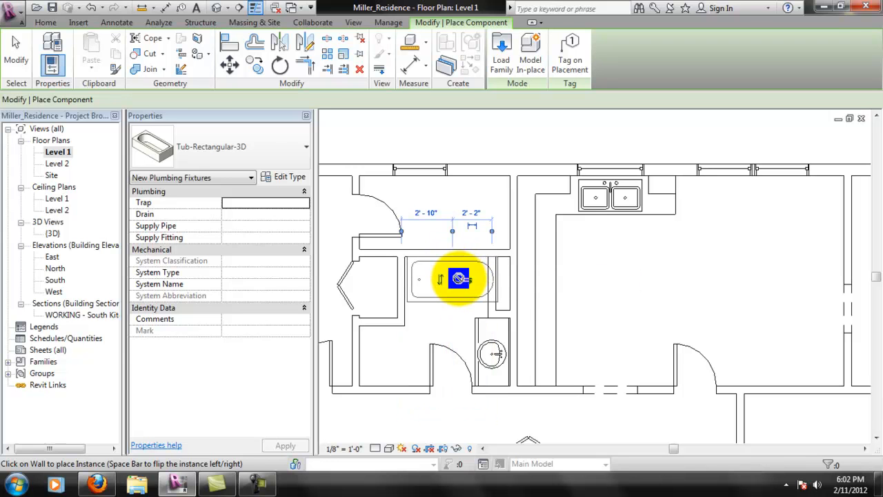
scroll(449, 276, up, 4)
key(Escape)
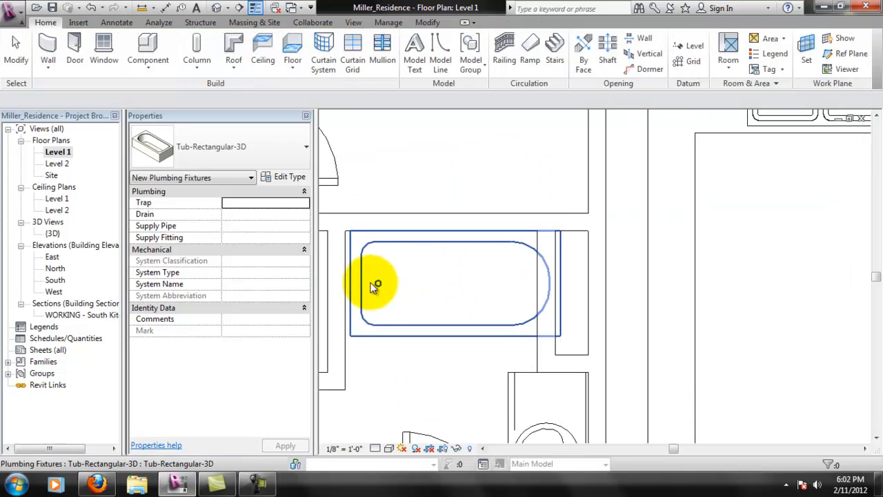
key(Escape)
middle_drag(434, 256, 452, 258)
middle_drag(408, 276, 445, 264)
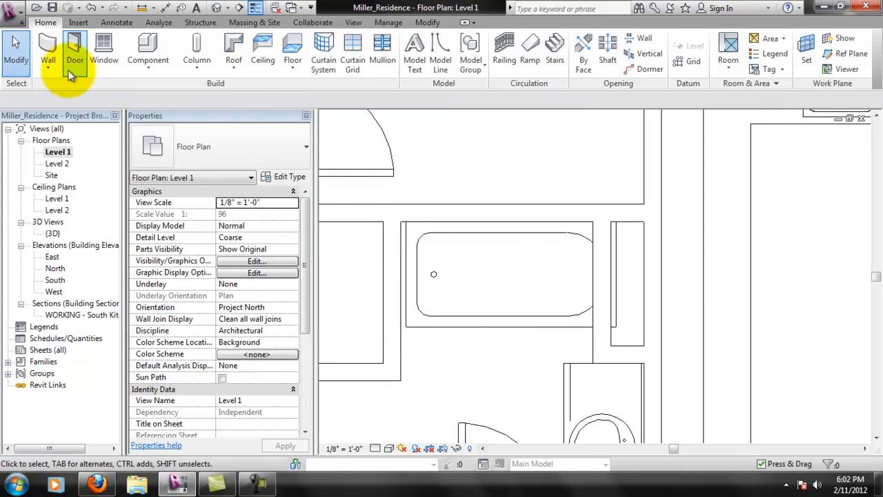
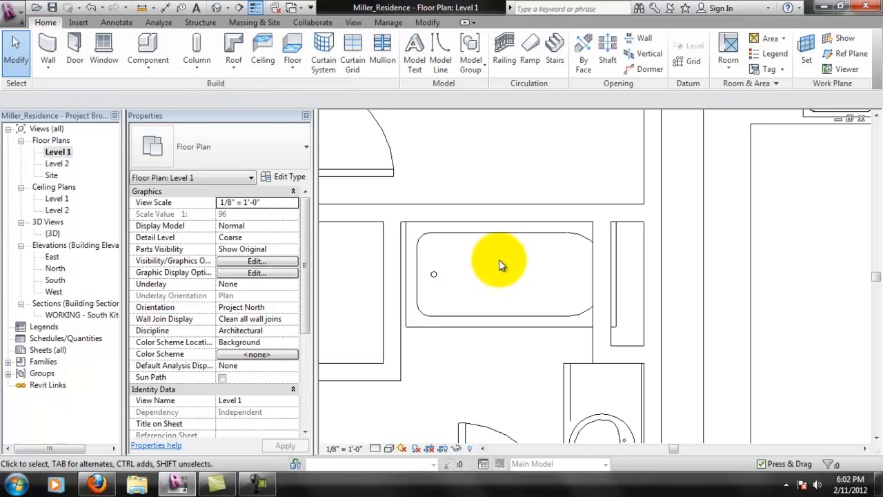
Align the tub's west end with the adjoining wall face and the short east wall's face with the tub's other end
click(428, 22)
click(231, 43)
click(406, 288)
click(410, 289)
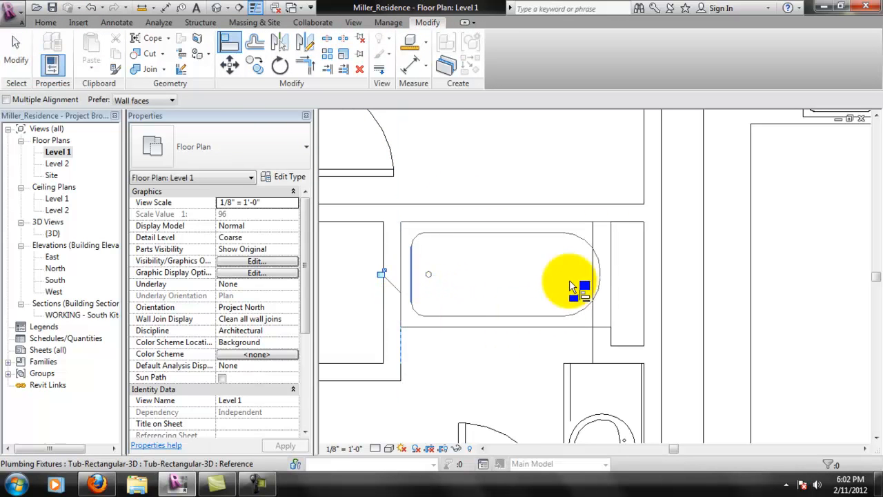
key(Escape)
key(Escape)
click(607, 316)
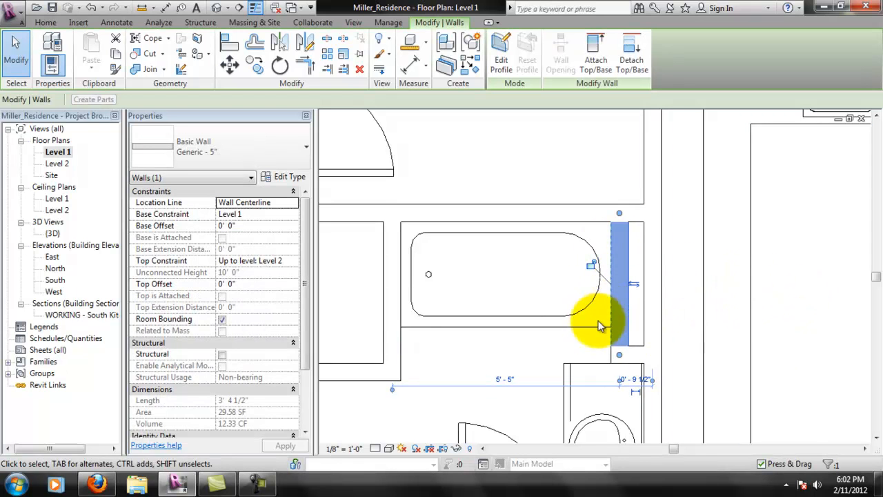
click(591, 343)
scroll(644, 299, down, 3)
middle_drag(627, 332, 616, 318)
middle_drag(568, 287, 489, 273)
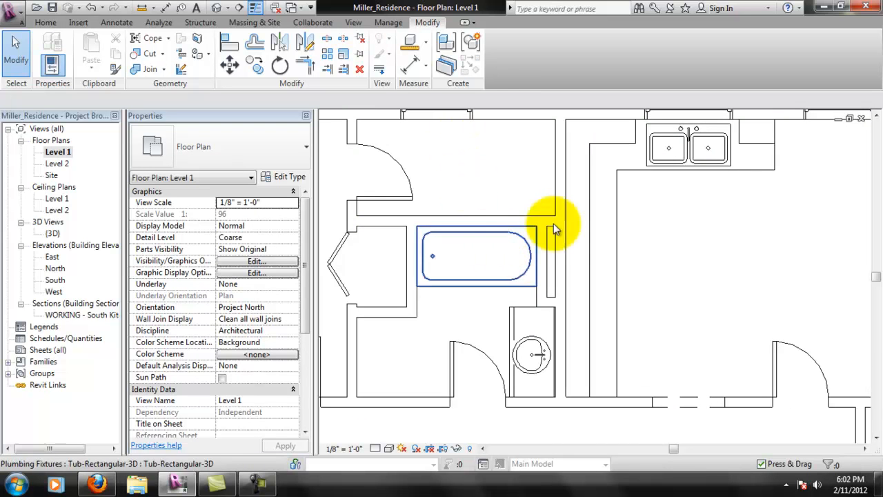
scroll(533, 166, down, 1)
scroll(522, 171, up, 2)
middle_drag(515, 316, 541, 269)
scroll(435, 317, up, 1)
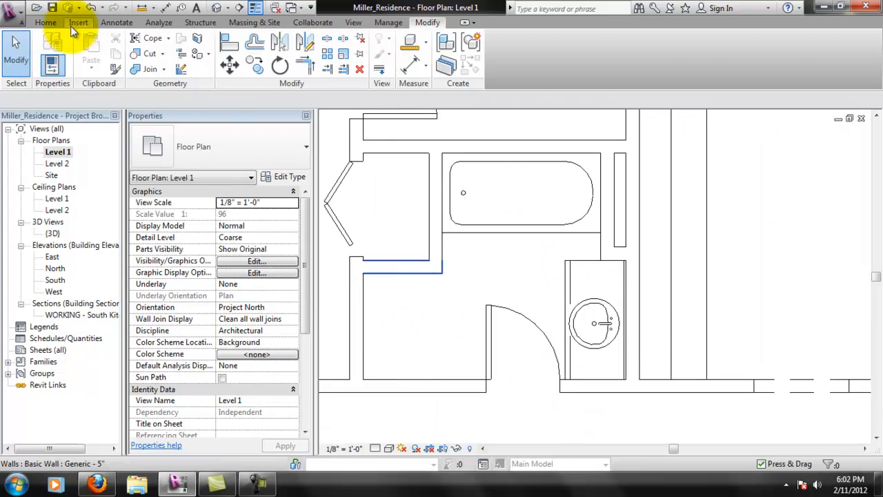
click(48, 22)
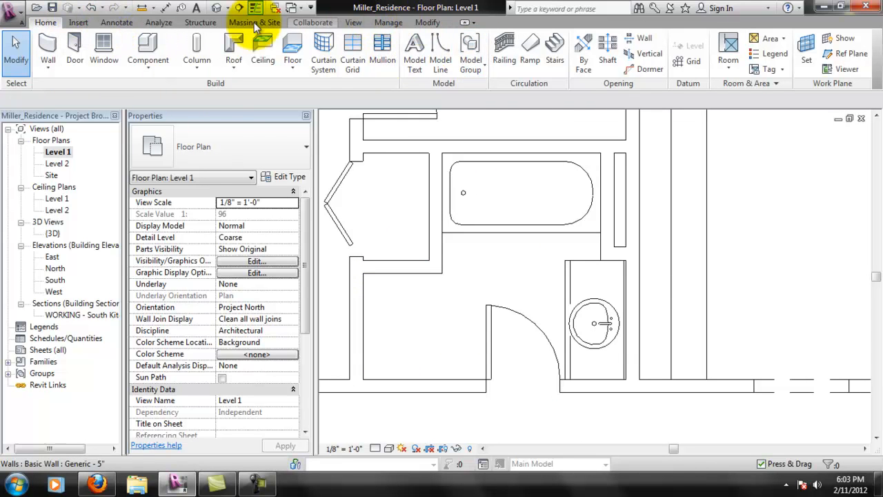
click(386, 22)
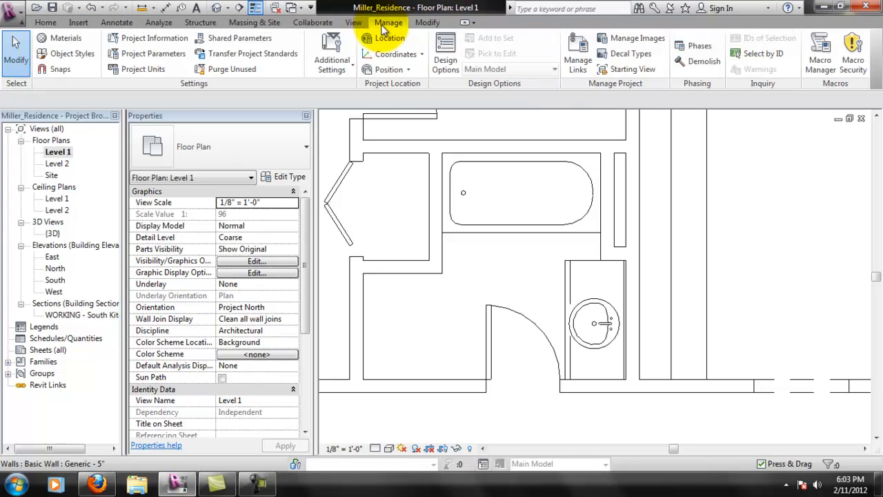
click(426, 24)
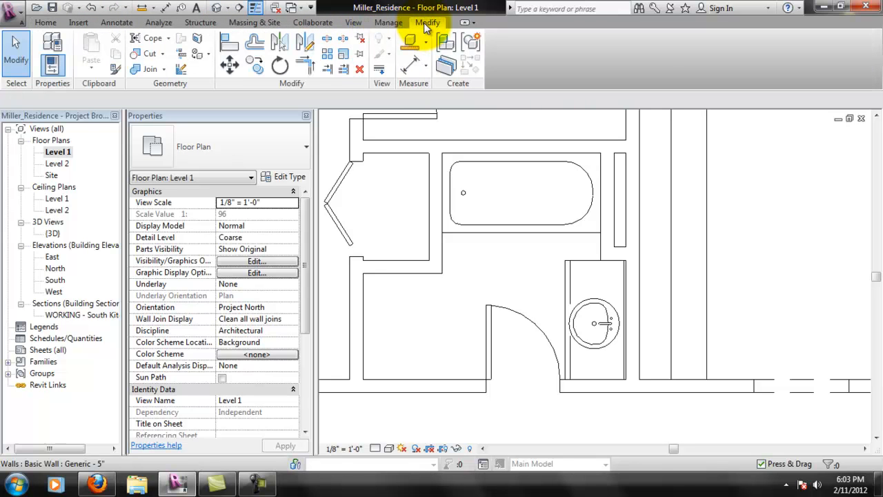
Start placing a component and load the Toilet-Domestic-3D family from the Plumbing Fixtures folder of the US Imperial library
click(46, 22)
click(148, 67)
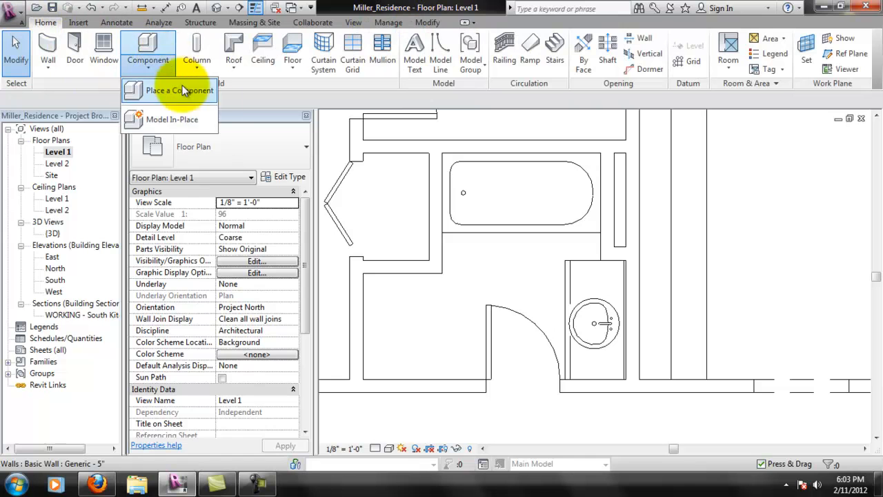
click(207, 90)
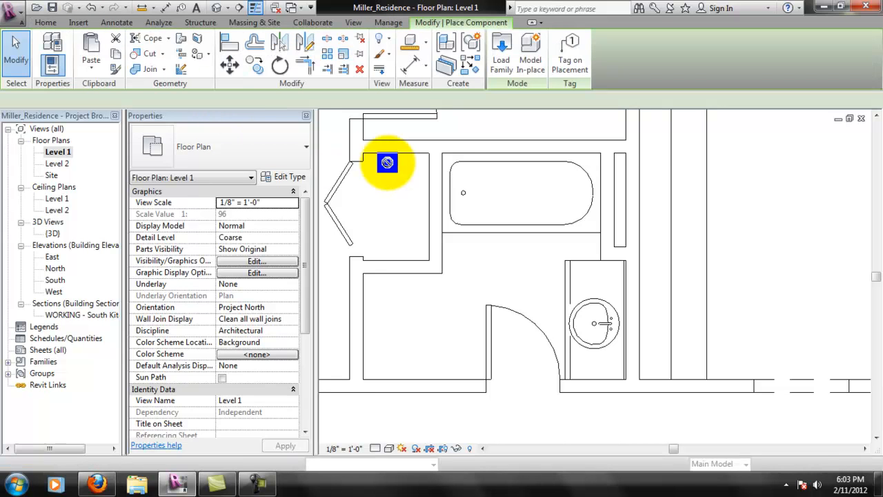
click(511, 62)
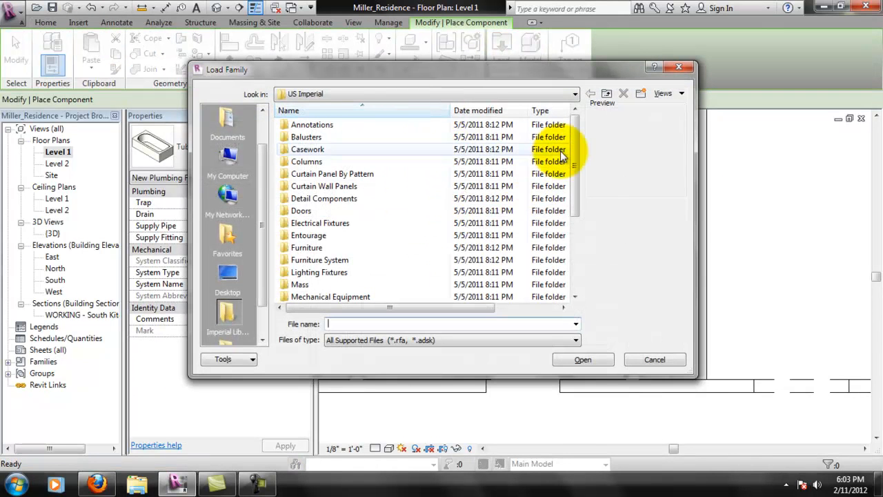
scroll(579, 166, down, 3)
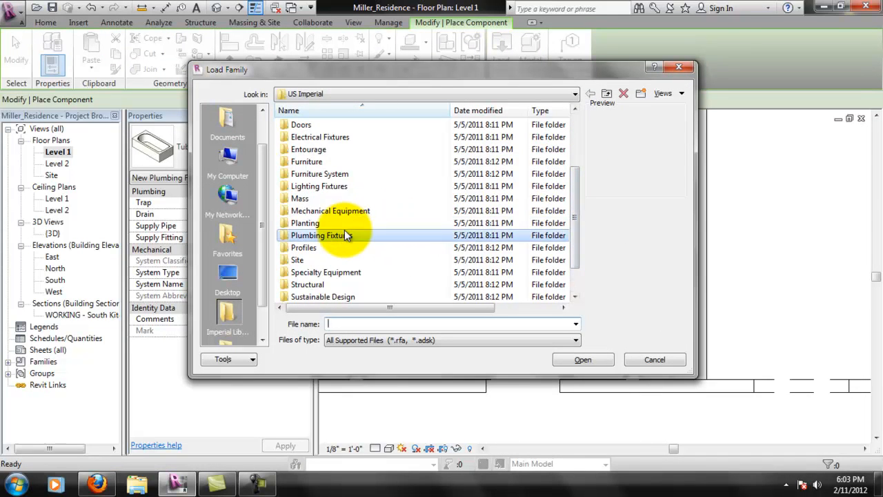
double_click(344, 230)
scroll(350, 173, down, 4)
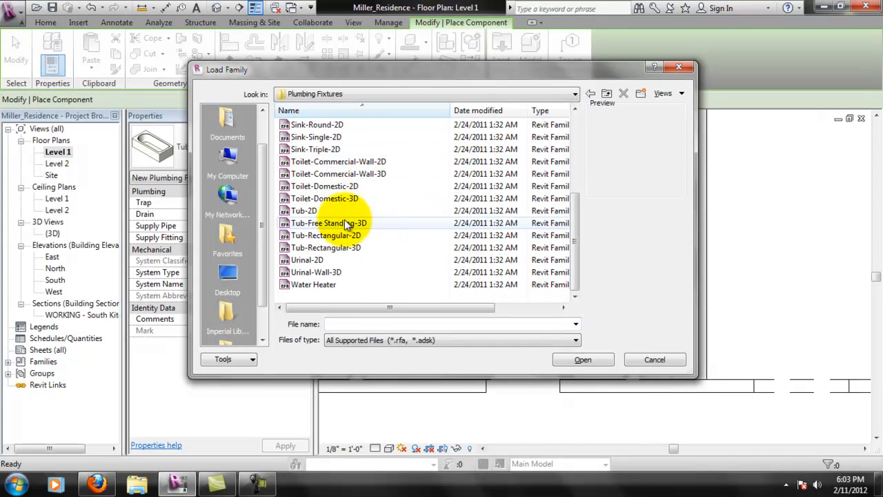
click(330, 211)
click(337, 198)
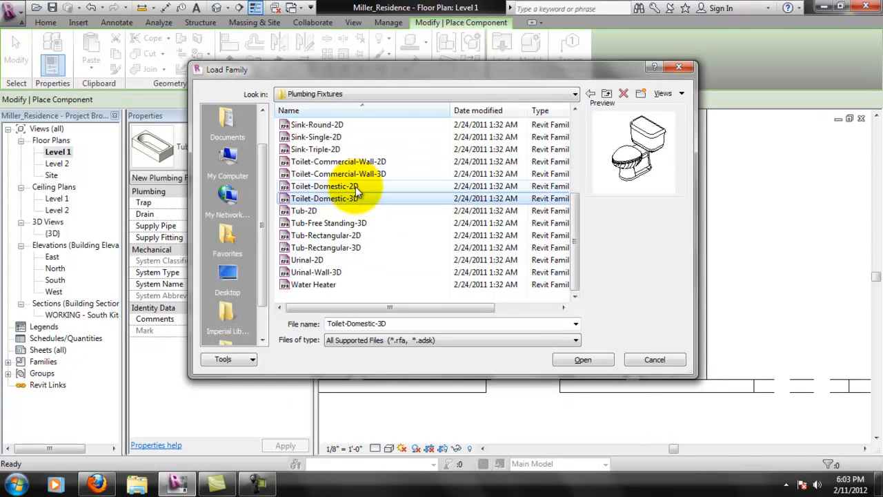
click(583, 359)
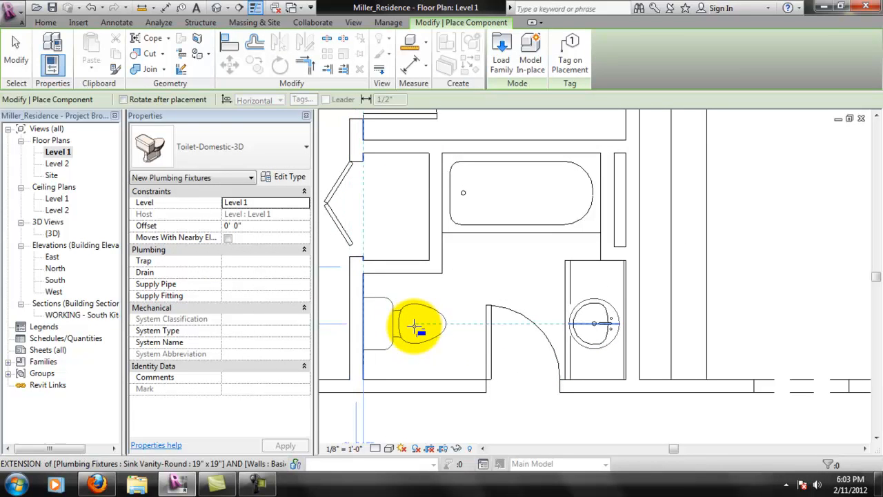
Place the toilet against the lower bathroom's west wall, in line with the round vanity sink, and end component placement
click(411, 328)
key(Escape)
key(Escape)
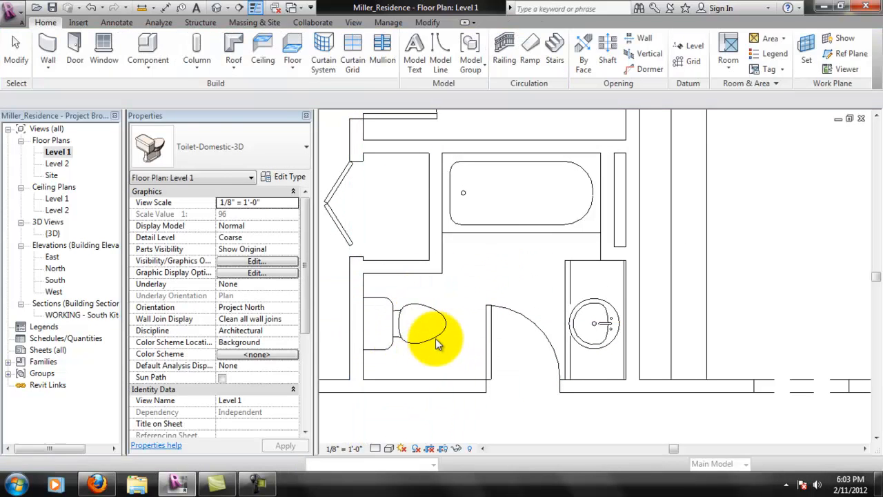
Set the distance between the toilet's centerline and the centerline of the wall north of it to 18"
click(437, 335)
scroll(393, 366, up, 2)
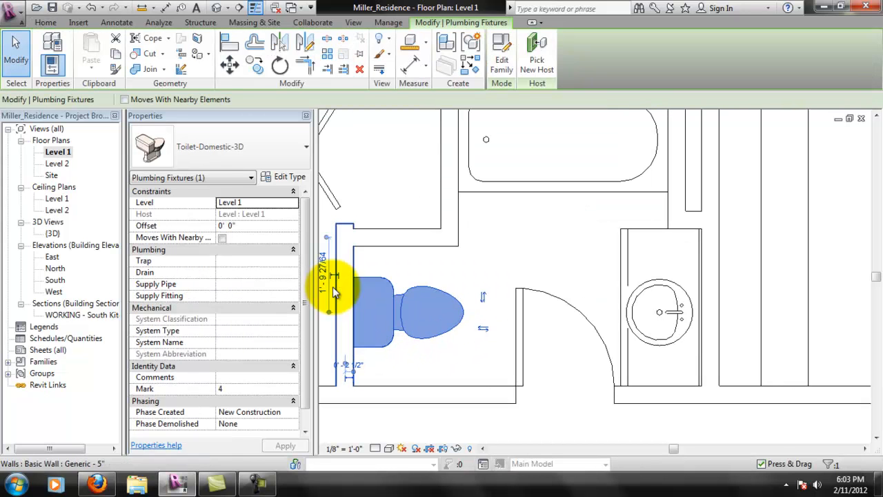
middle_drag(354, 288, 438, 293)
scroll(438, 292, up, 2)
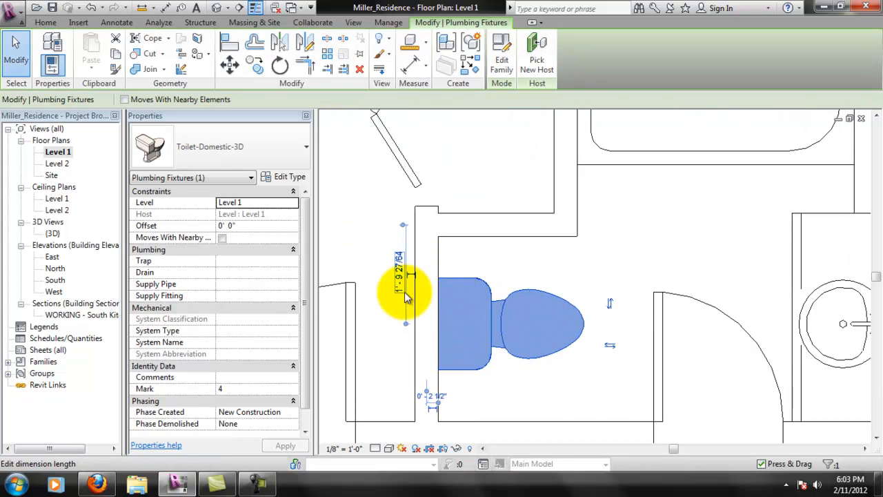
text(18)
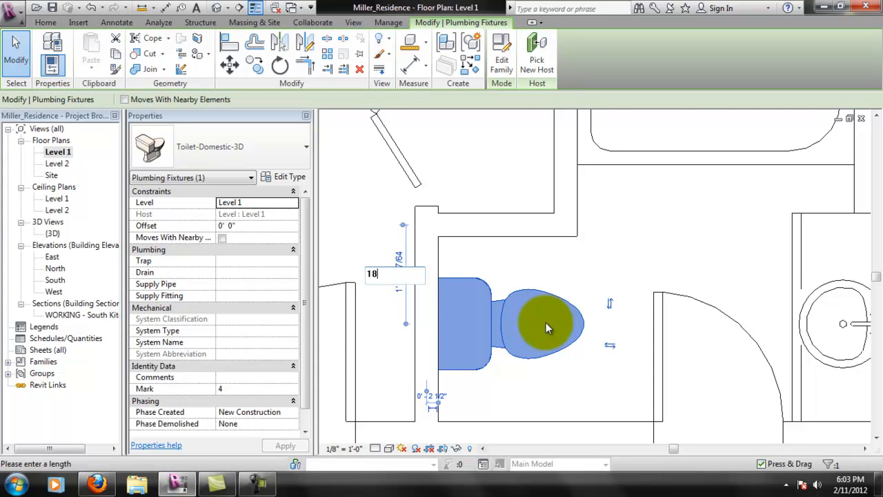
text(")
key(Return)
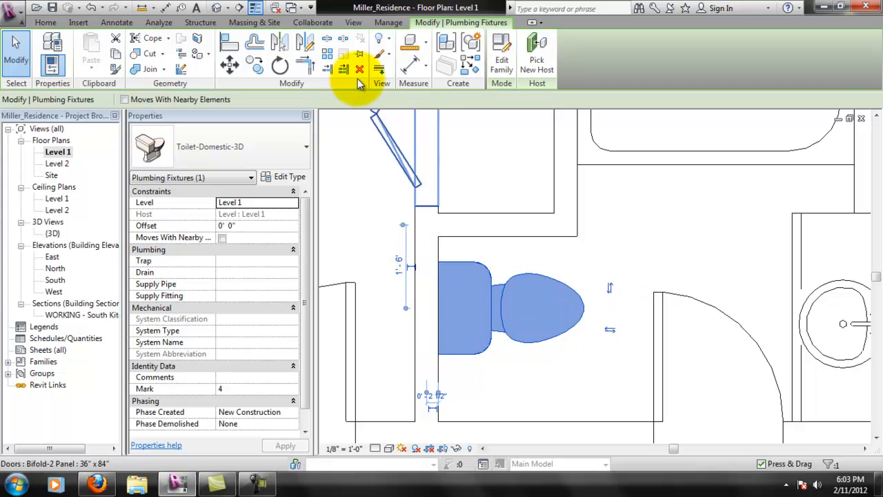
click(411, 286)
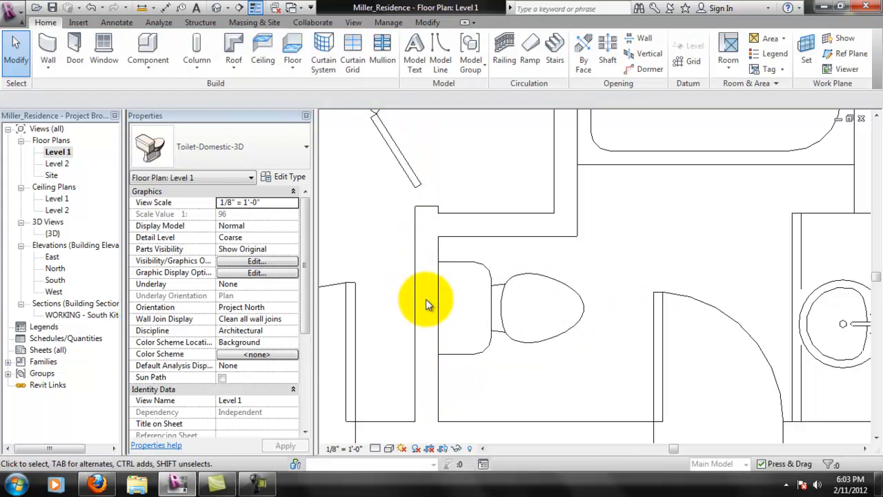
click(459, 269)
click(423, 252)
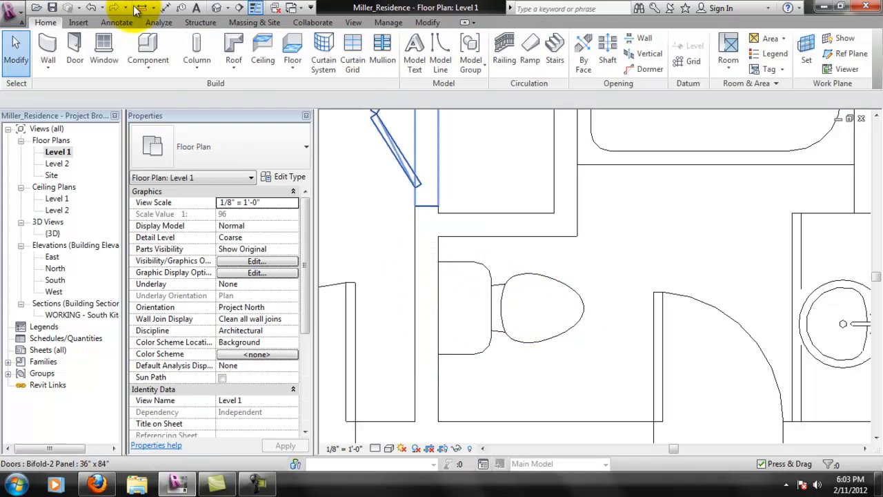
Add an aligned dimension string across the north wall, toilet centerline and south wall, and make its segments equal to center the toilet
click(117, 22)
click(47, 50)
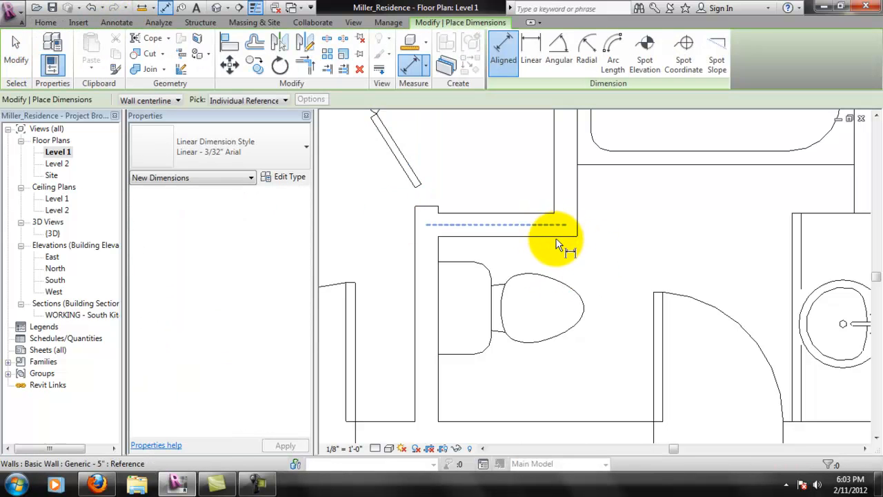
click(552, 225)
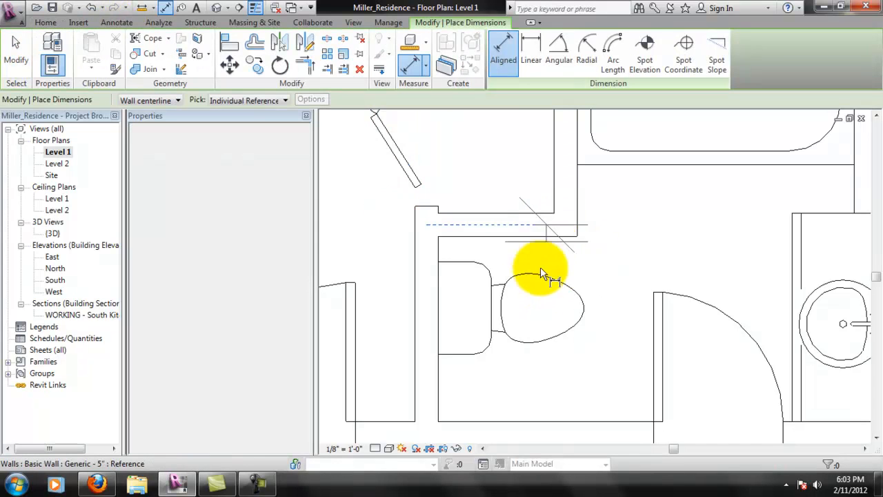
click(538, 308)
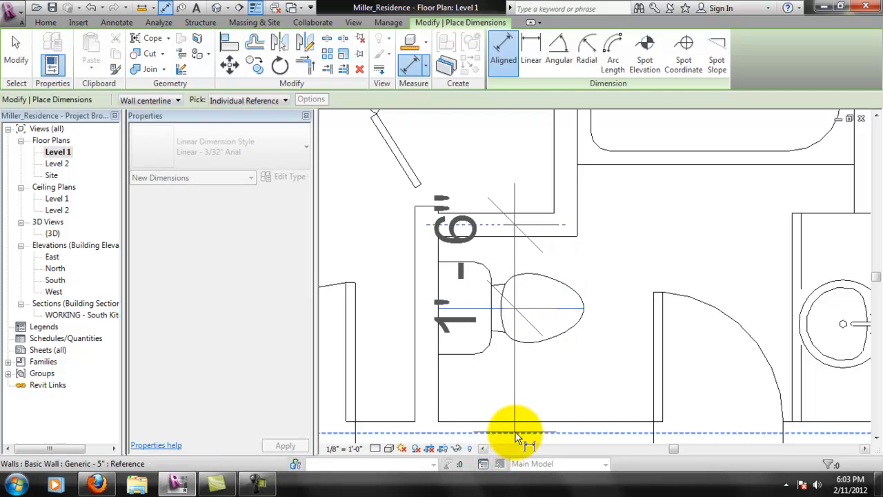
click(516, 438)
scroll(500, 319, down, 2)
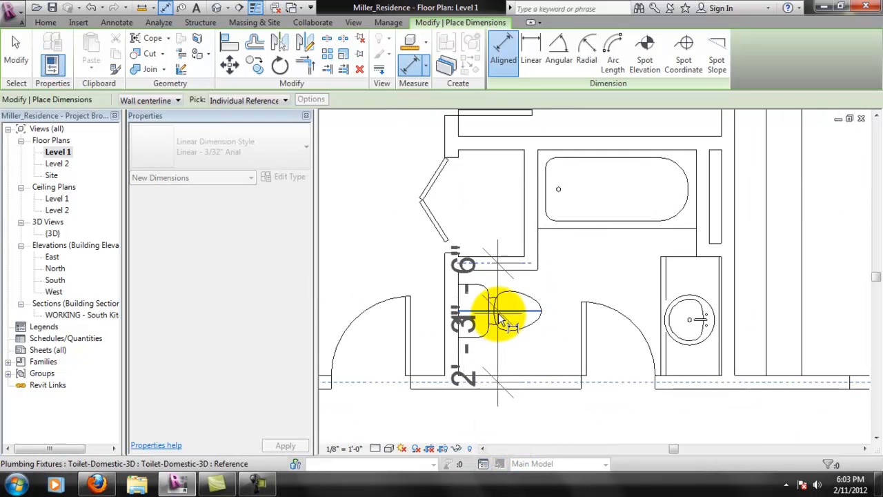
scroll(501, 319, down, 1)
click(428, 319)
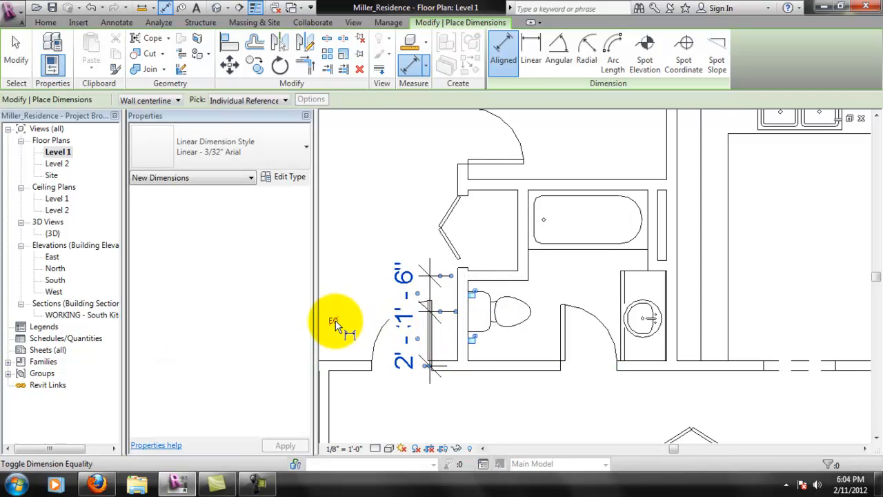
click(334, 321)
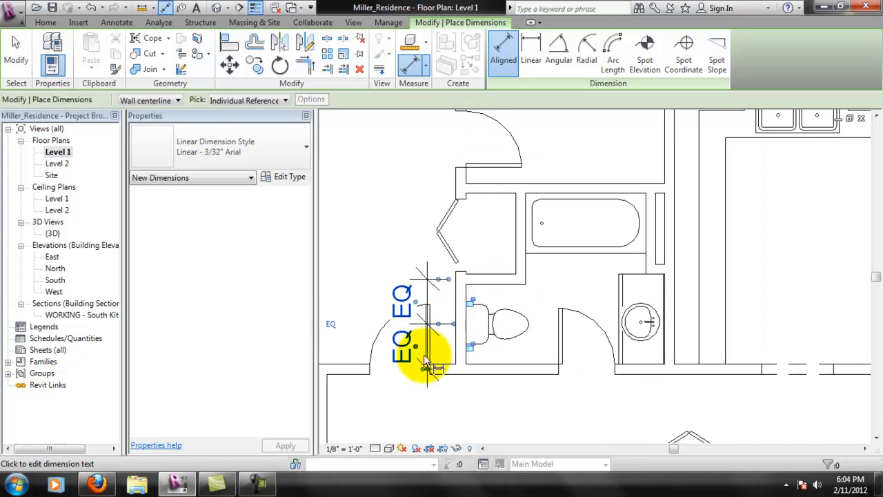
click(353, 339)
key(Escape)
key(Escape)
Delete the toilet's equality dimension string while leaving the elements constrained
click(431, 287)
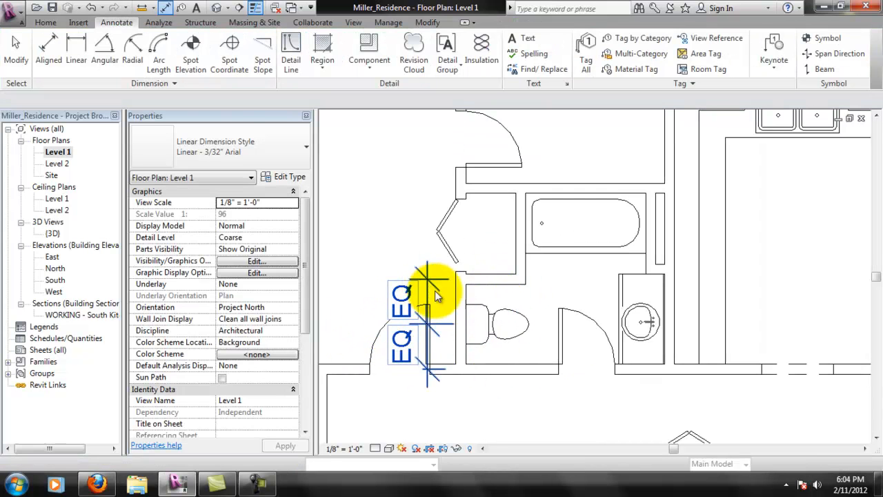
key(Delete)
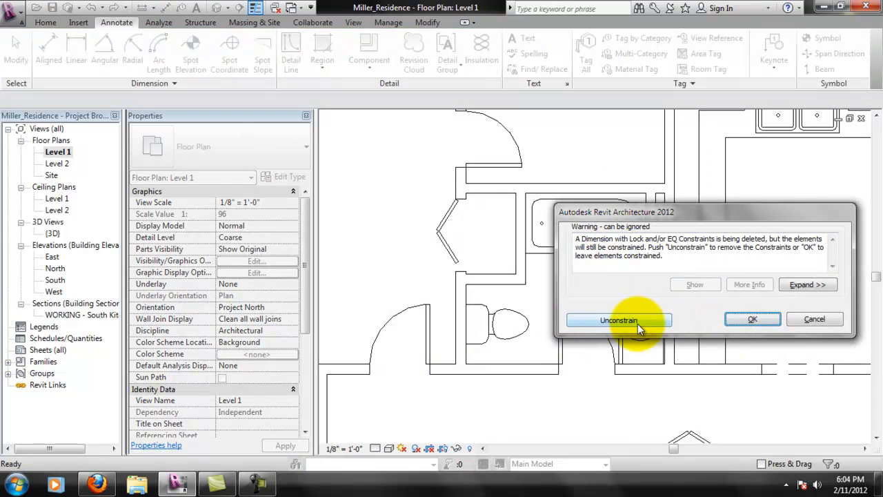
click(742, 319)
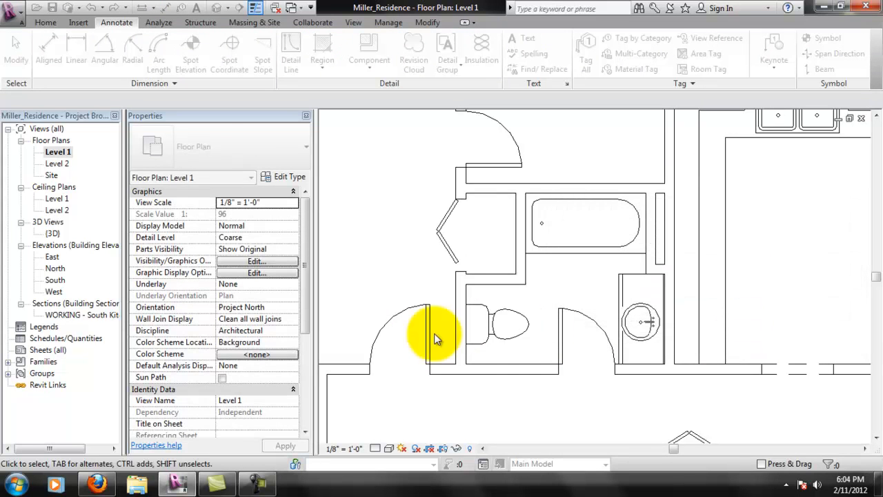
click(512, 318)
click(585, 403)
Place a second Toilet-Domestic-3D against the upper bathroom's south wall near its east end, and end component placement
scroll(590, 332, down, 1)
middle_drag(676, 242, 615, 259)
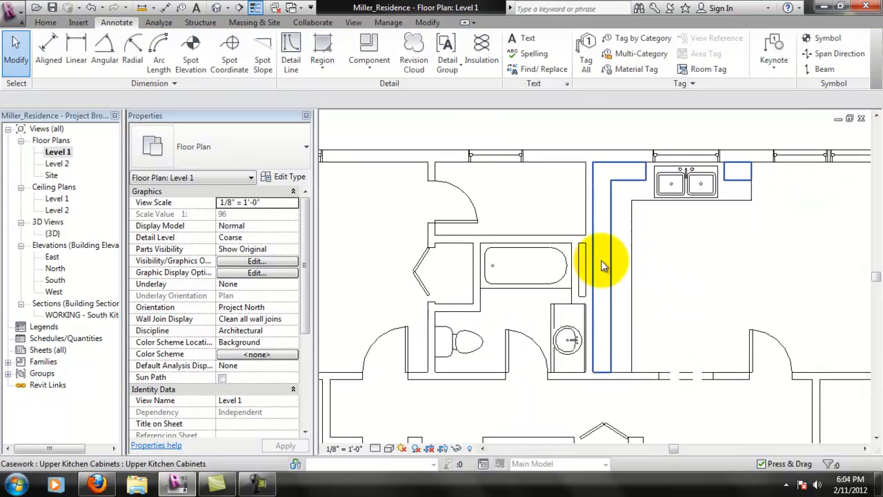
middle_drag(512, 203, 558, 194)
middle_drag(612, 183, 570, 211)
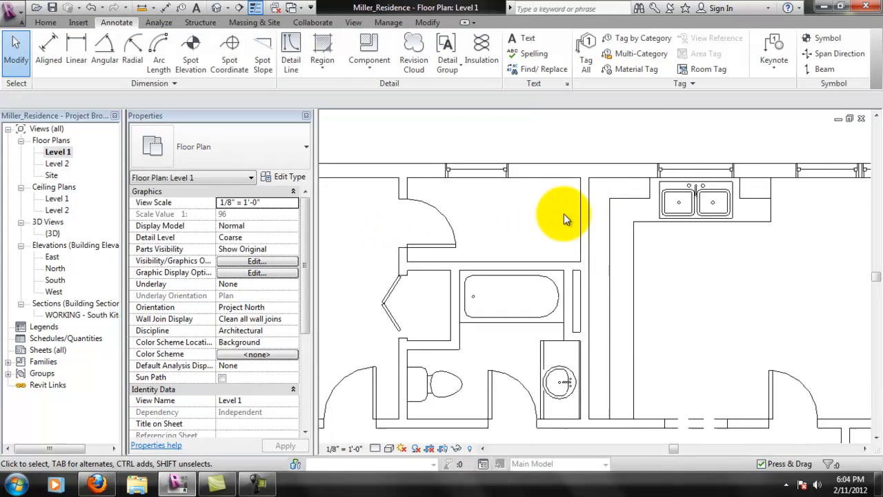
scroll(531, 213, up, 2)
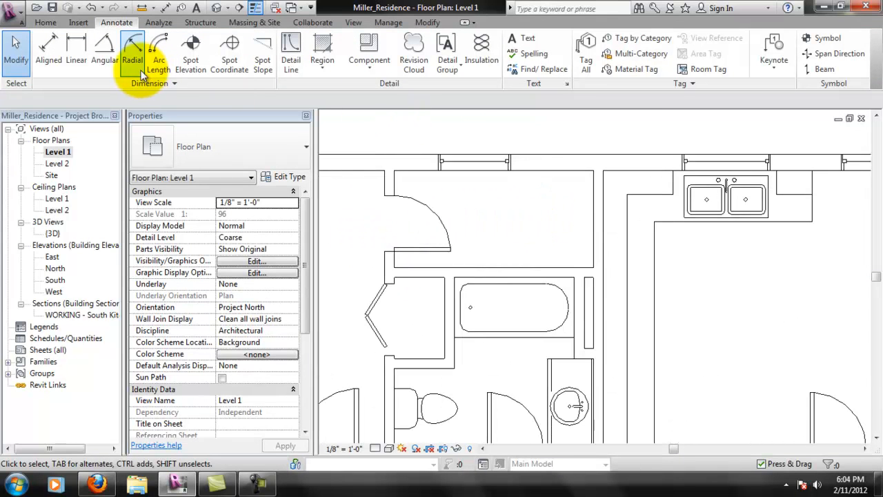
click(45, 23)
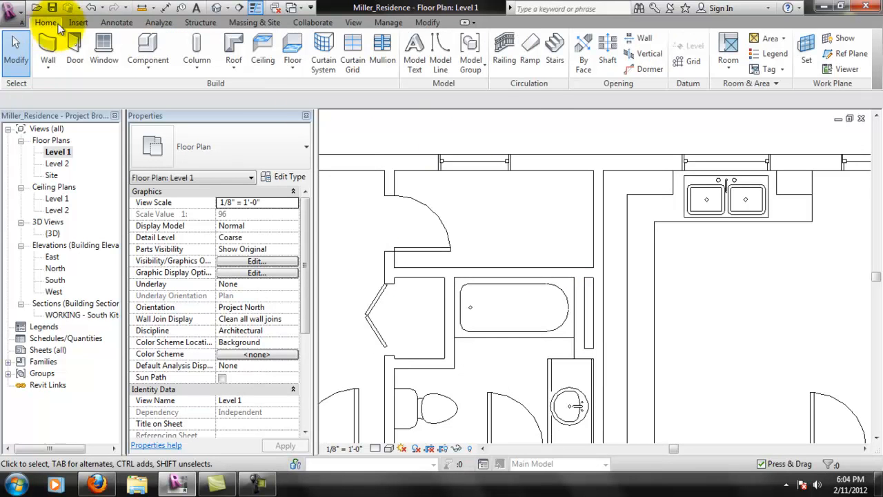
click(148, 47)
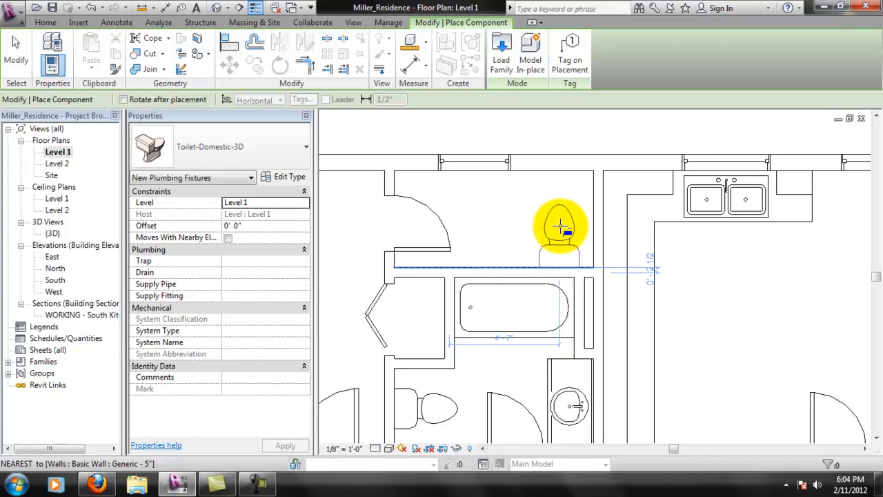
click(570, 255)
key(Escape)
key(Escape)
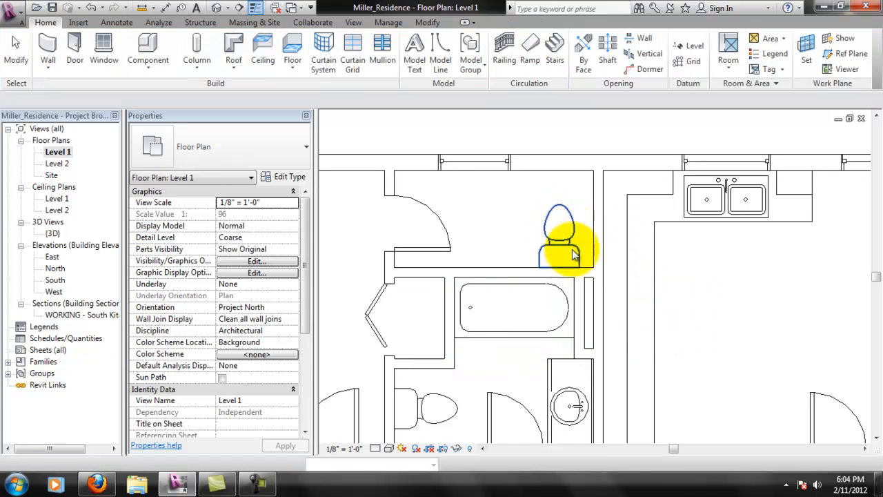
Check the temporary dimension from the upper bathroom toilet's centerline to the wall east of it
click(570, 237)
scroll(570, 237, up, 2)
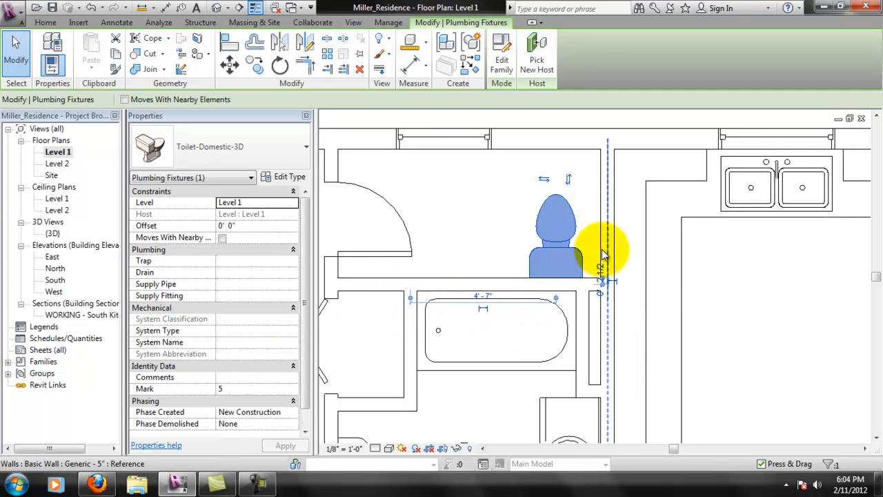
drag(604, 255, 608, 264)
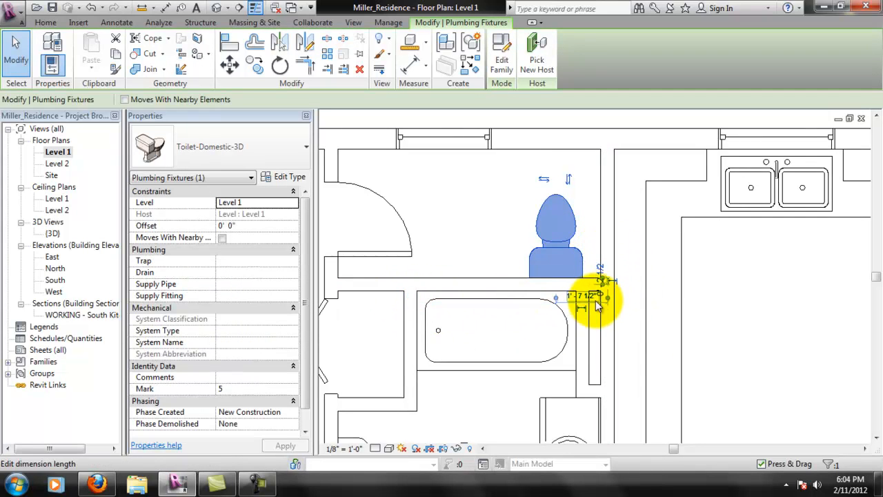
scroll(595, 296, up, 2)
key(Escape)
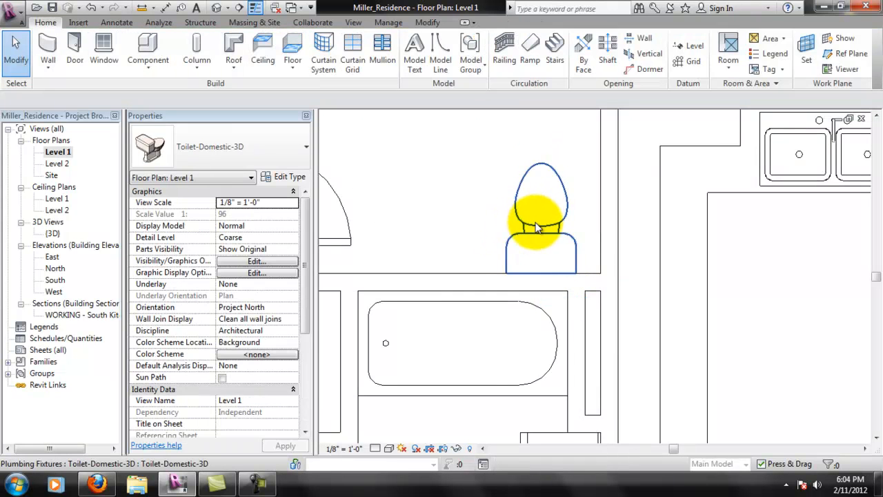
click(616, 255)
scroll(592, 303, up, 1)
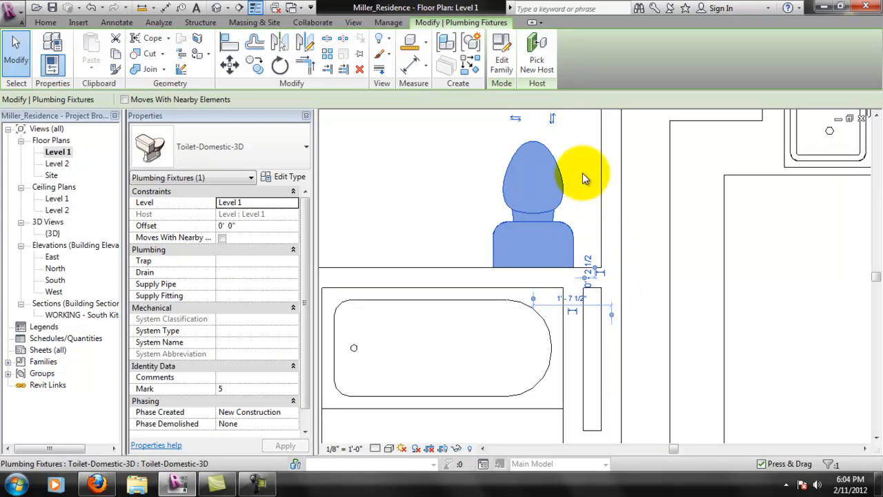
click(489, 241)
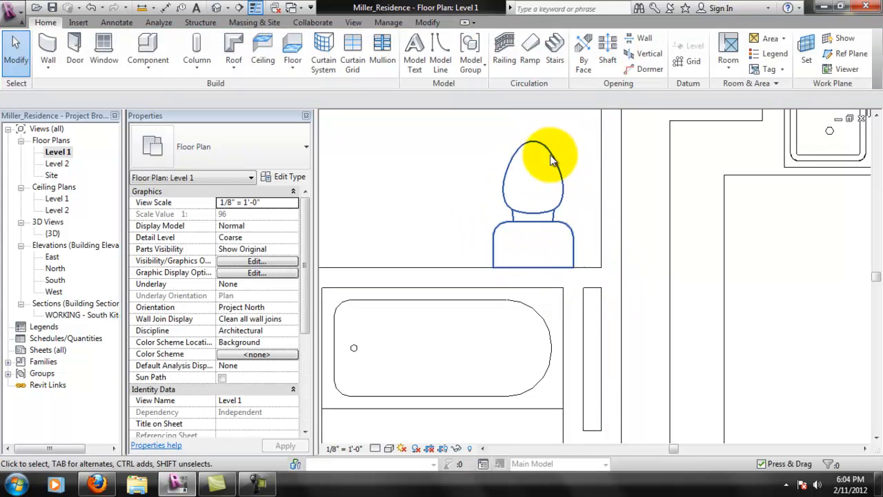
Configure temporary dimensions to measure walls from their faces
click(389, 22)
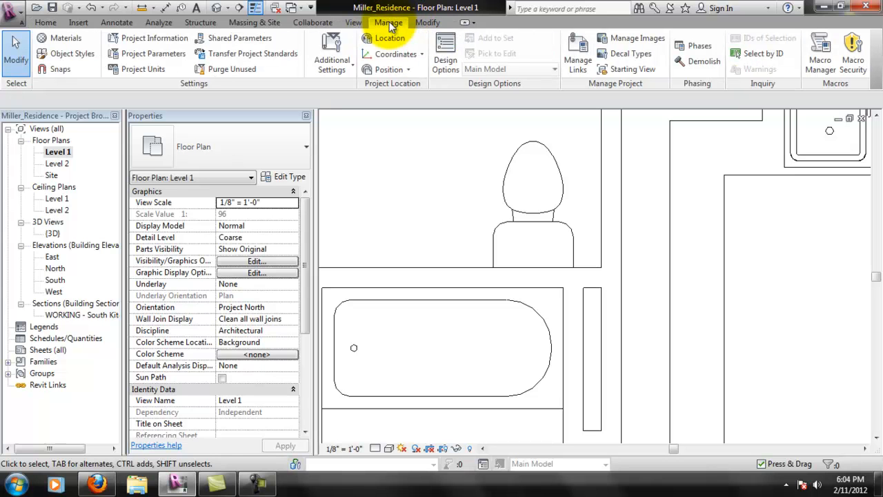
click(340, 63)
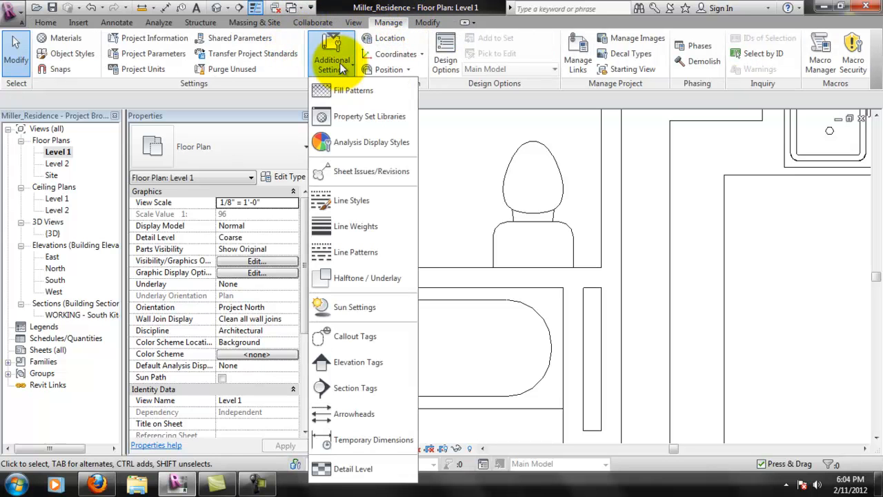
click(353, 431)
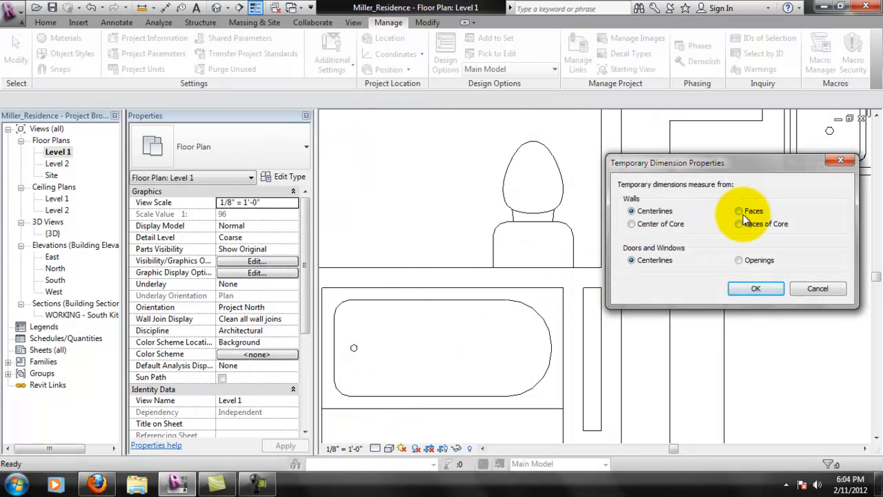
click(756, 290)
Set the distance between the upper bathroom toilet's centerline and the east wall's inner face to 1' 6"
click(594, 259)
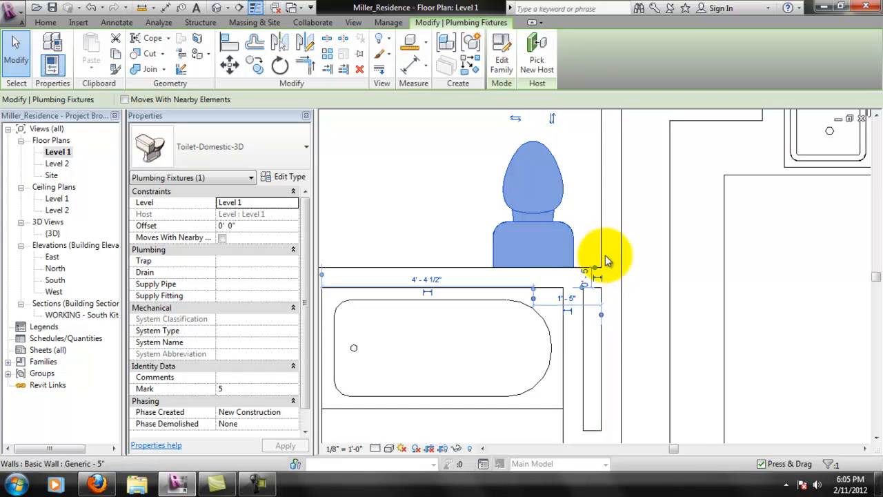
drag(601, 255, 602, 260)
text(1 6)
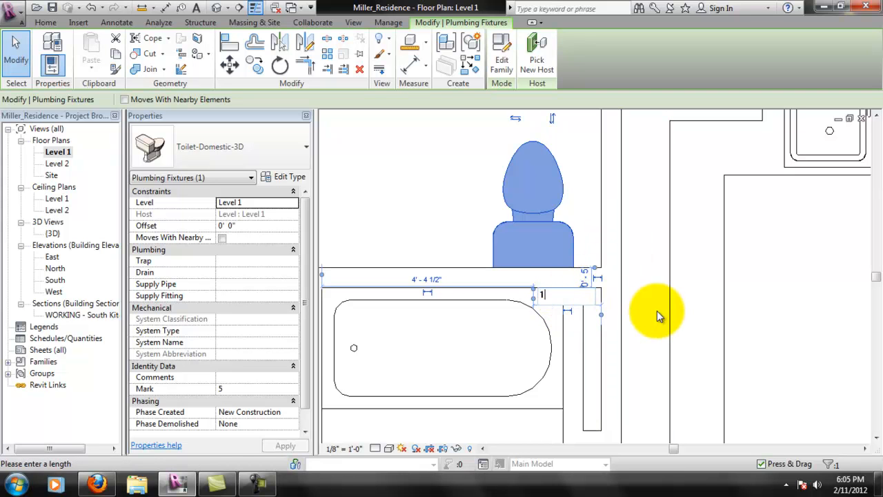
key(Return)
scroll(656, 314, down, 3)
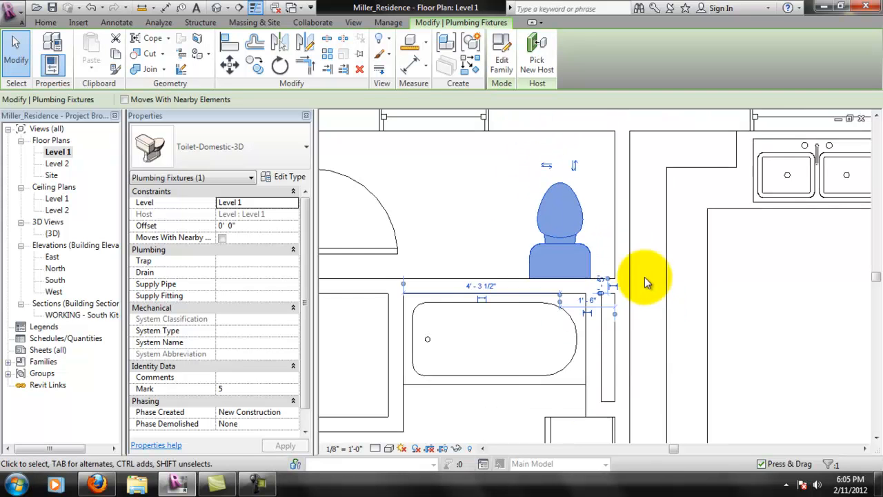
click(611, 151)
scroll(537, 273, up, 1)
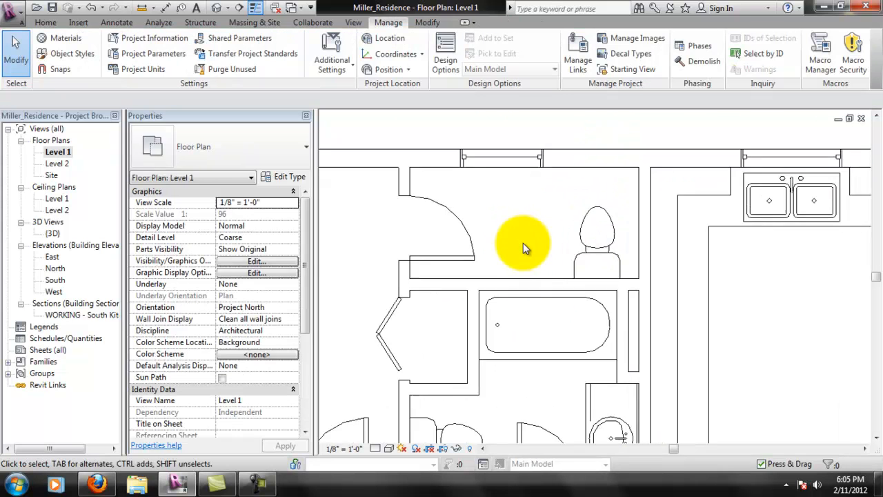
click(46, 23)
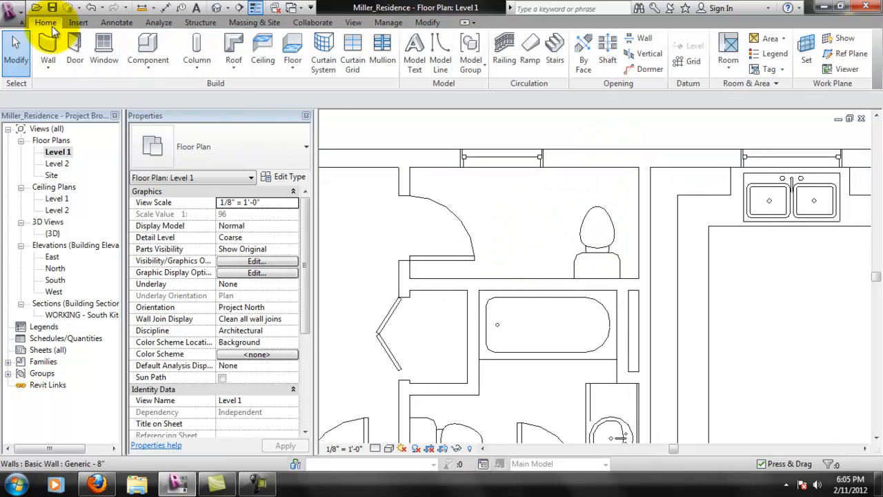
click(154, 65)
click(189, 93)
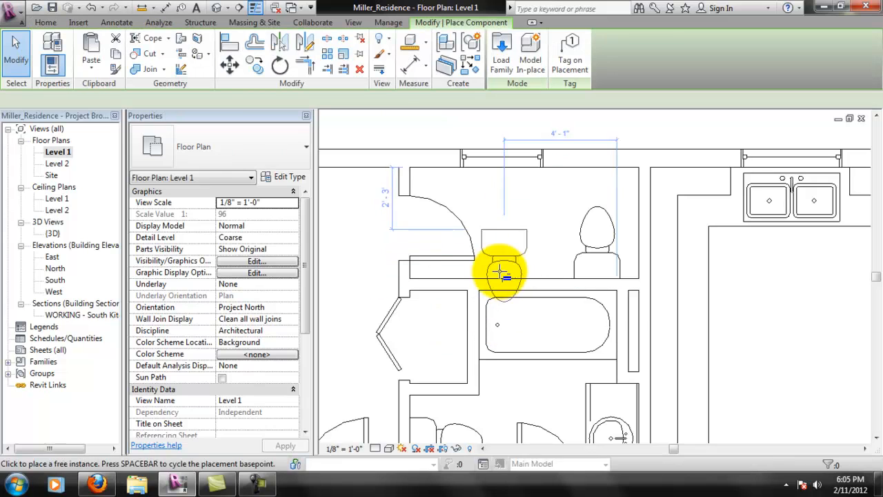
key(Escape)
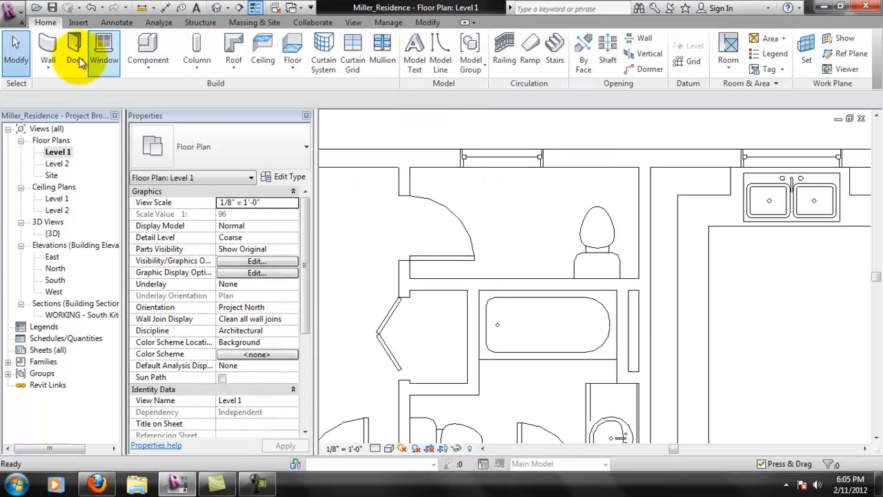
Place a 24" Vanity Cabinet-Double Door Sink Unit against the upper bathroom's south wall, west of the toilet
click(147, 47)
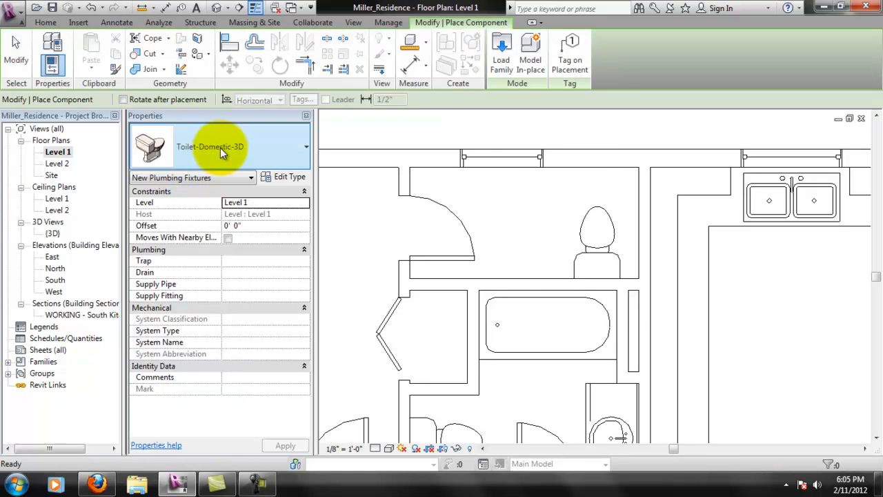
click(223, 160)
scroll(313, 264, down, 3)
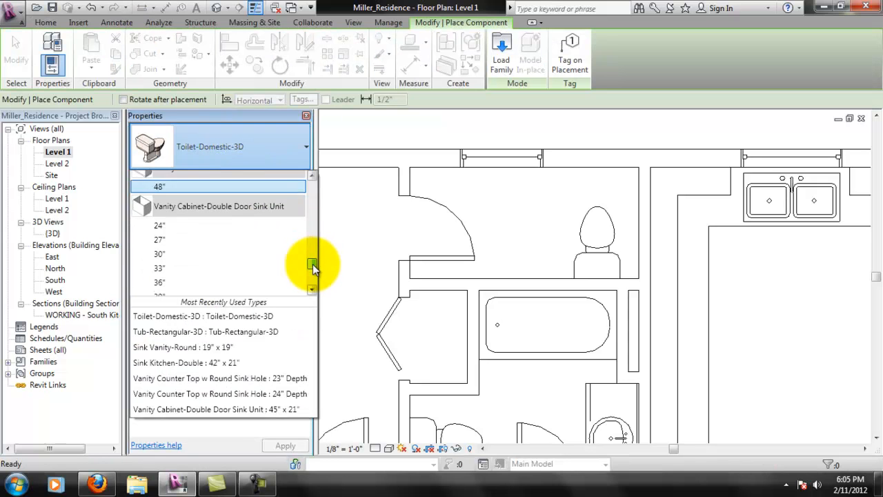
scroll(314, 264, up, 1)
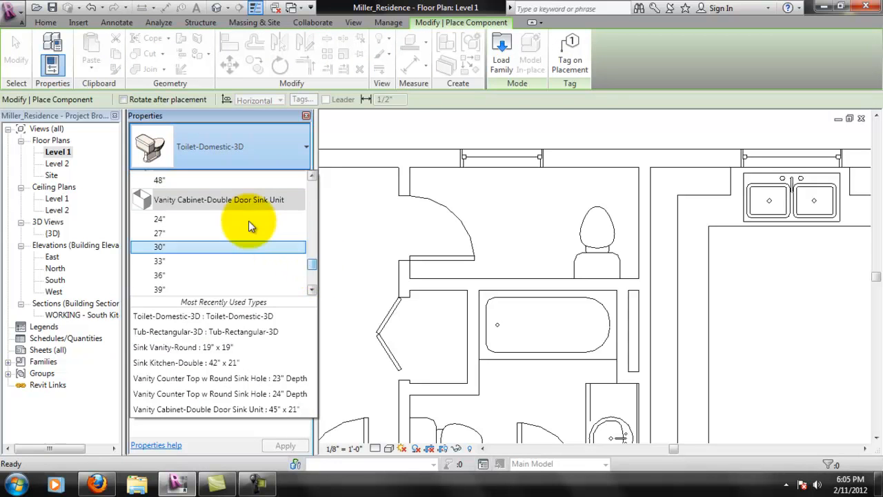
click(227, 219)
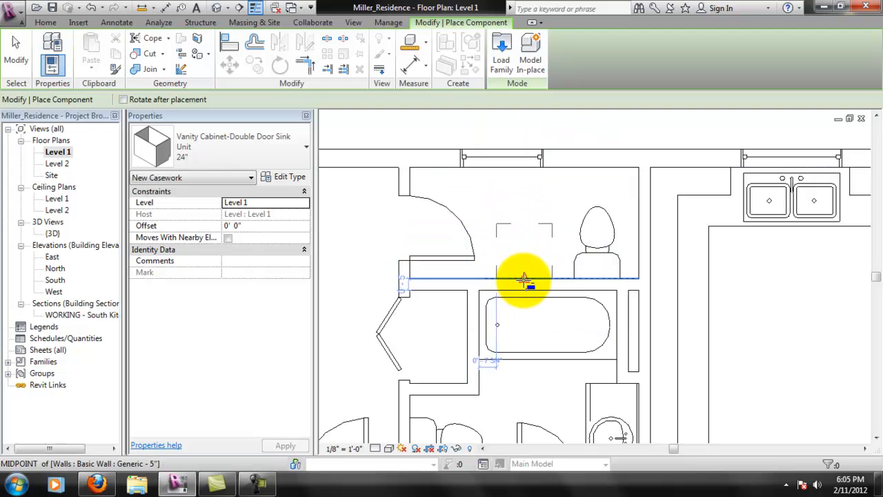
key(Escape)
key(Escape)
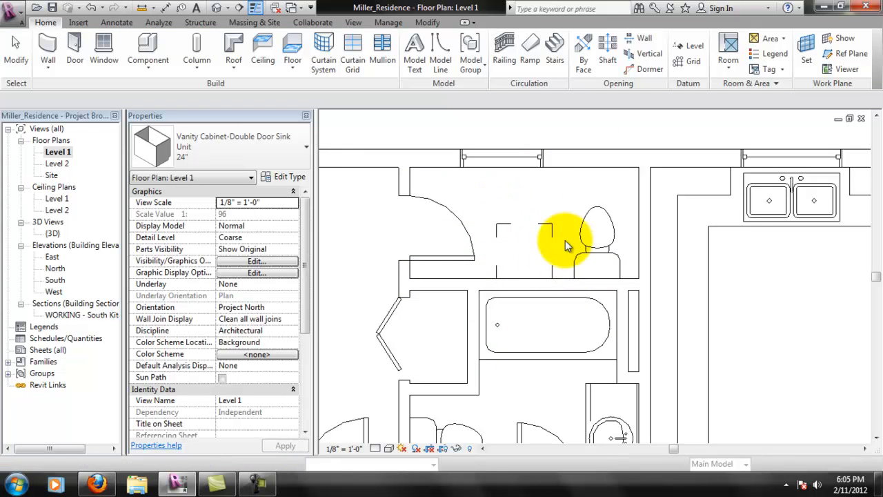
Place a 24" Depth Vanity Counter Top w Round Sink Hole over the vanity cabinet, aligned to its southeast corner at the wall
click(154, 63)
click(167, 90)
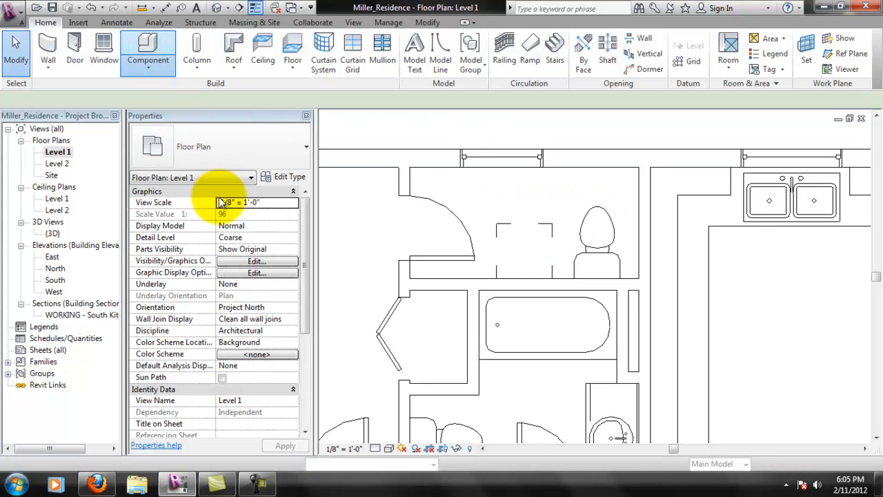
click(249, 157)
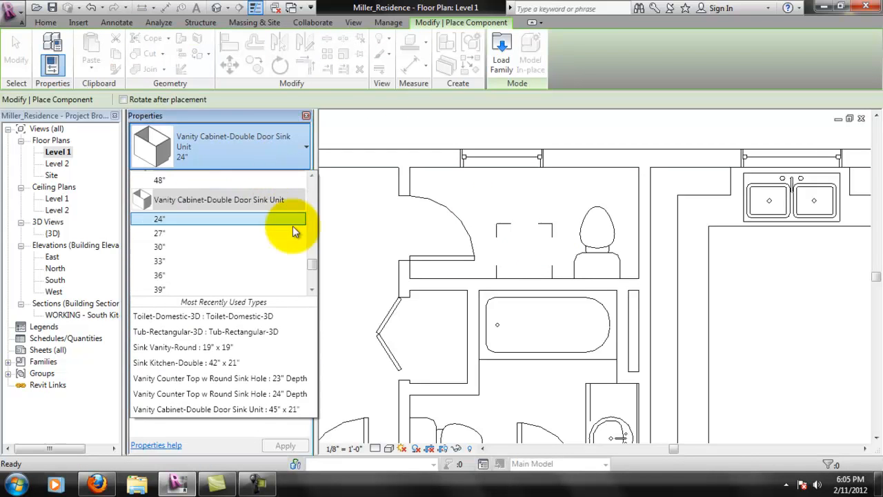
drag(312, 264, 312, 282)
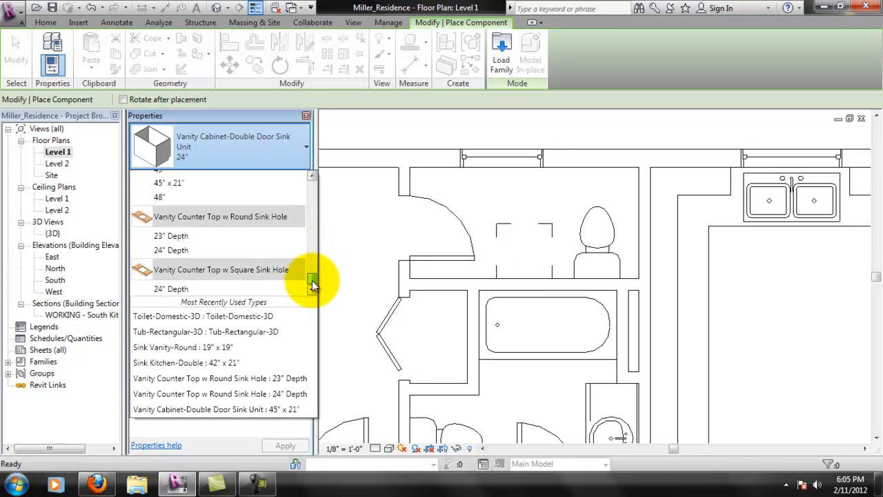
click(187, 247)
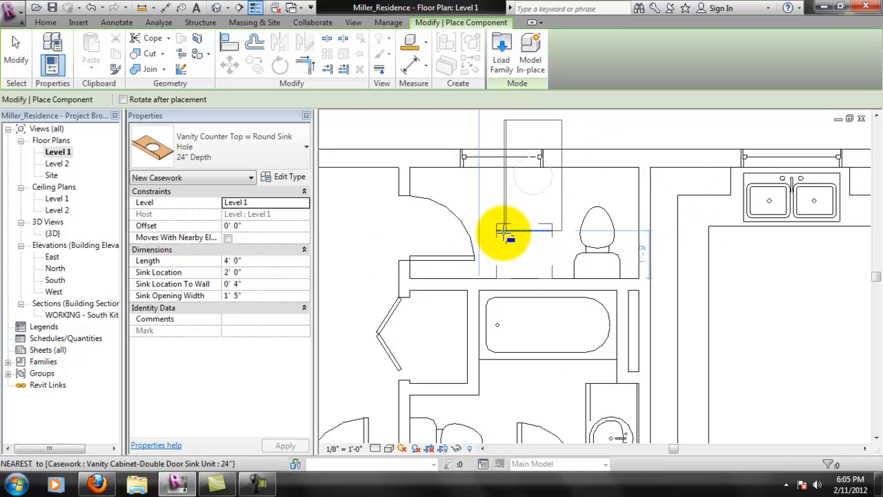
click(555, 278)
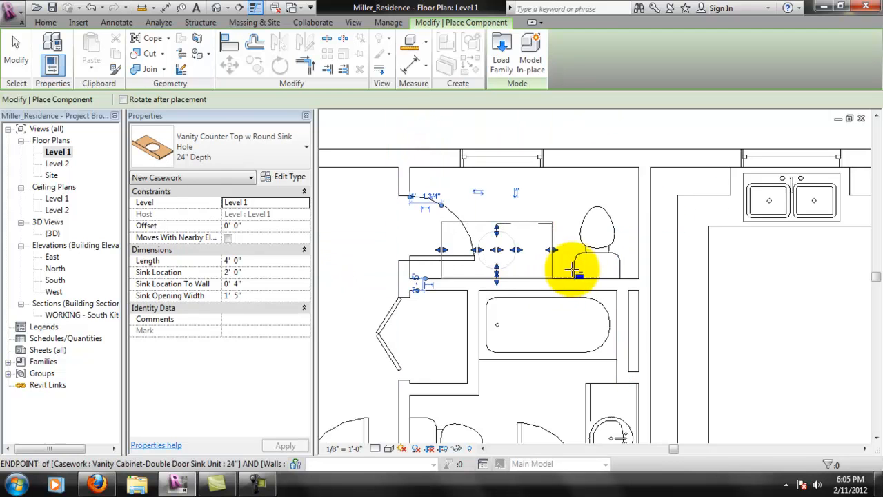
key(Escape)
Shorten the vanity countertop from its west end to a length of 2' 0", matching the cabinet's width
click(441, 253)
drag(475, 253, 498, 252)
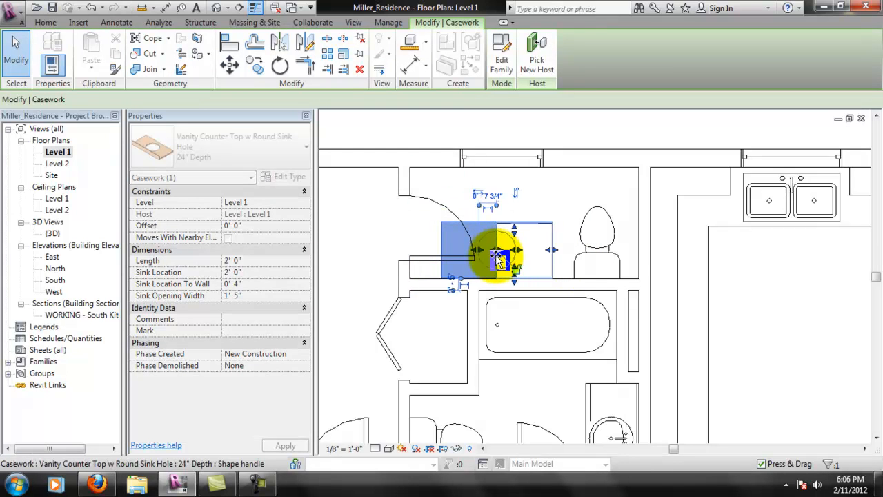
scroll(529, 250, up, 3)
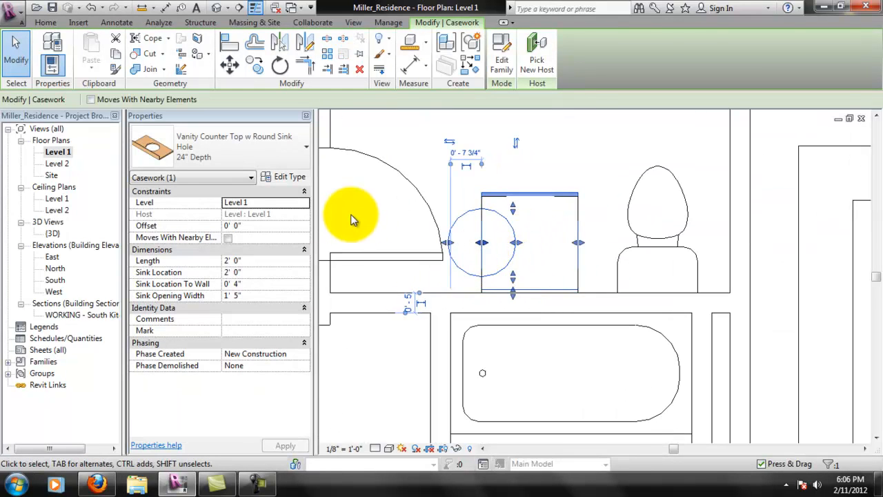
click(357, 228)
scroll(442, 243, down, 3)
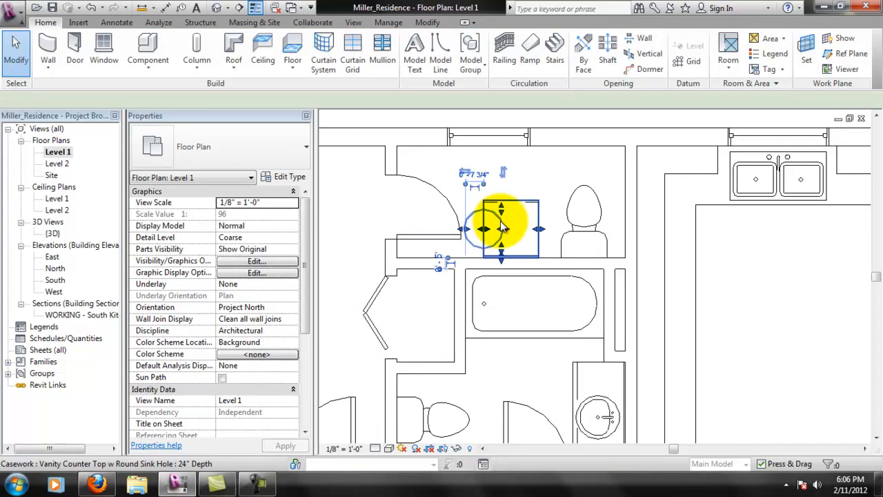
Try to shift the countertop's round sink opening east toward the middle of the cabinet, and undo the change
click(501, 227)
drag(520, 223, 527, 203)
key(Escape)
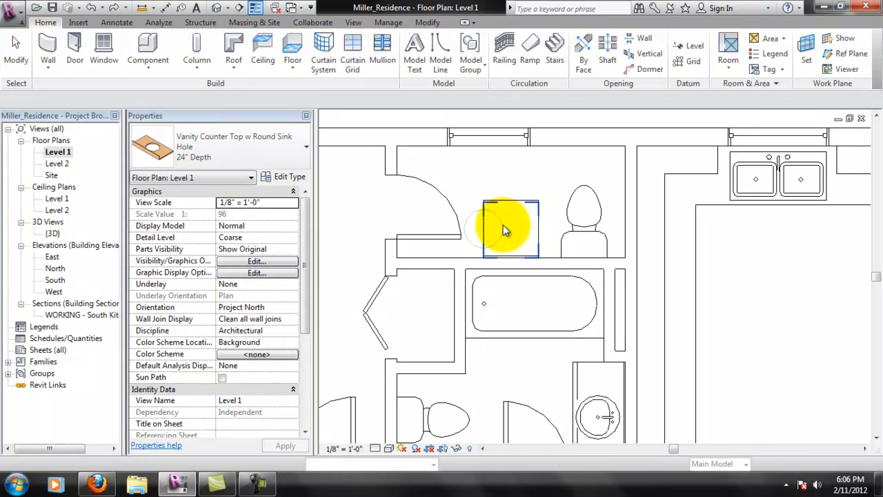
click(508, 230)
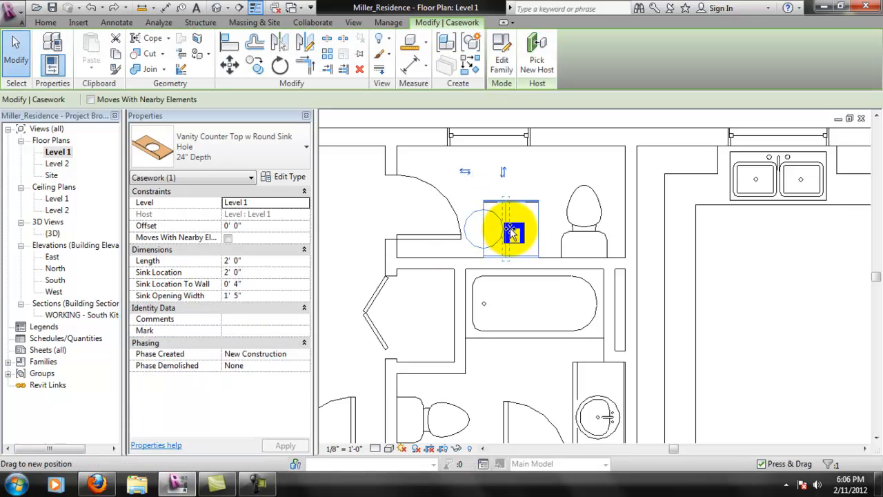
drag(516, 228, 517, 230)
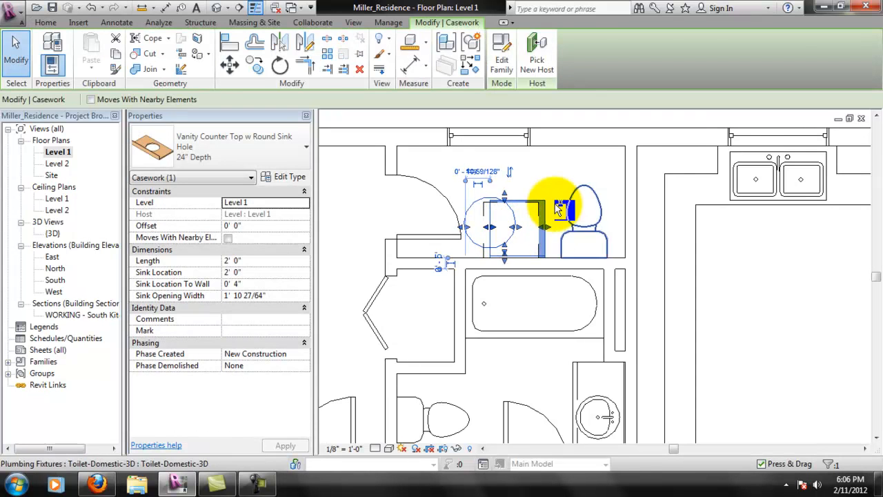
key(ctrl+z)
Try to adjust the sink opening from its west edge so it sits over the countertop, and undo the change
click(502, 219)
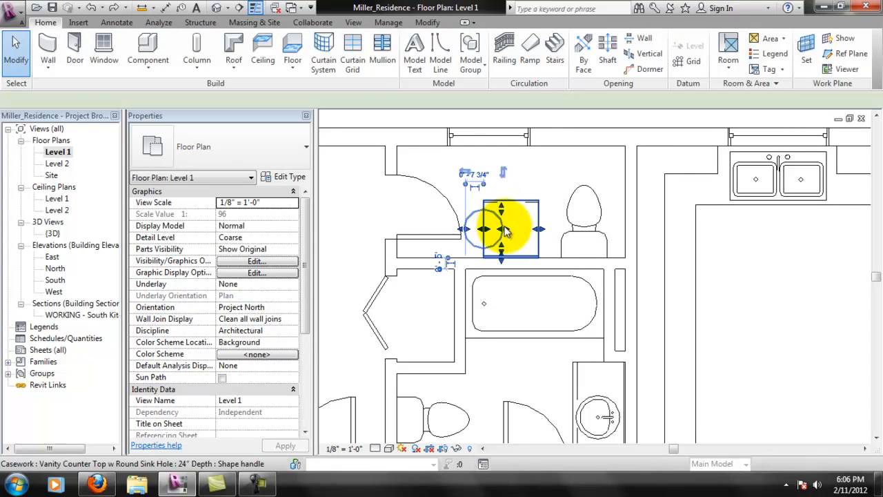
scroll(503, 225, up, 2)
scroll(502, 232, up, 2)
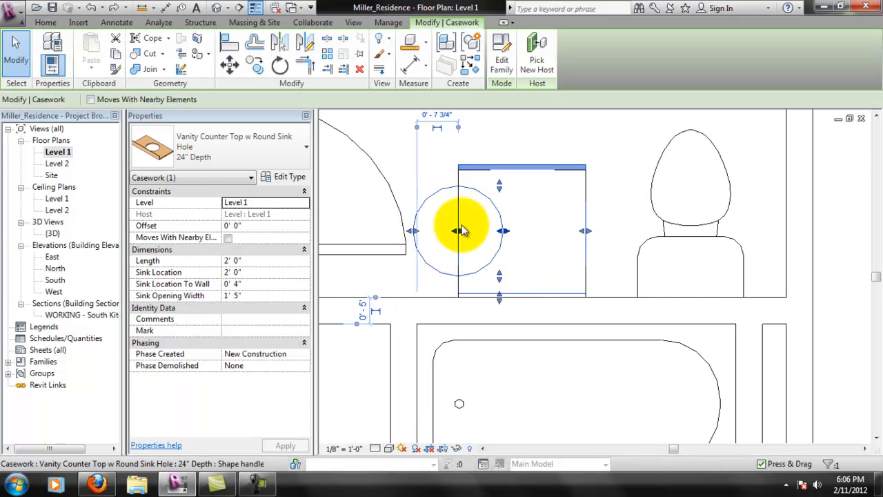
drag(417, 236, 495, 243)
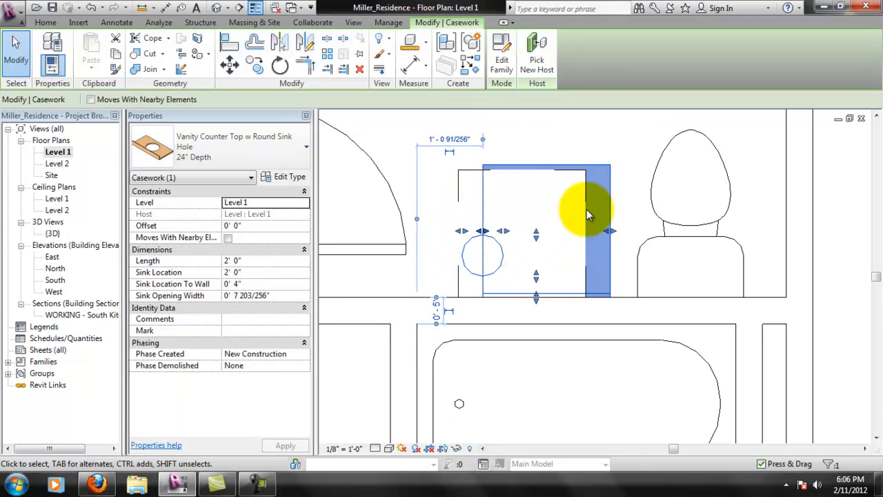
key(ctrl+z)
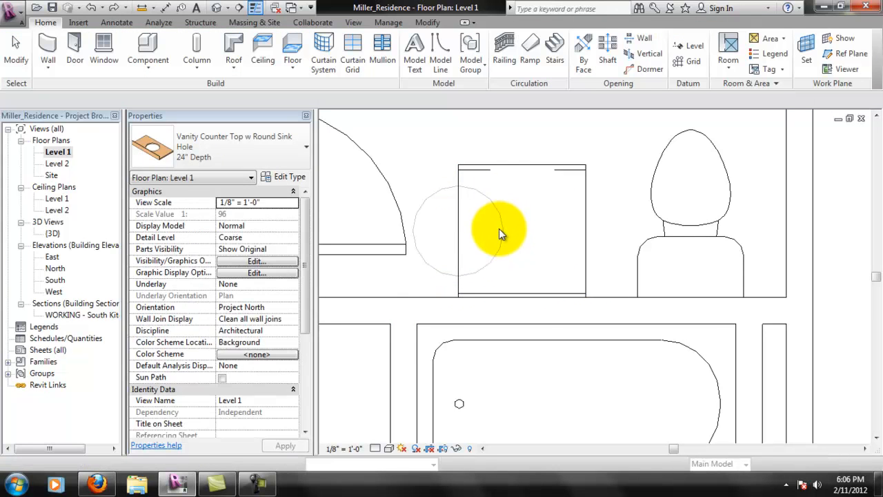
Delete the vanity countertop whose sink opening overhangs the cabinet's west edge, leaving the 24" cabinet in place
drag(502, 227, 487, 220)
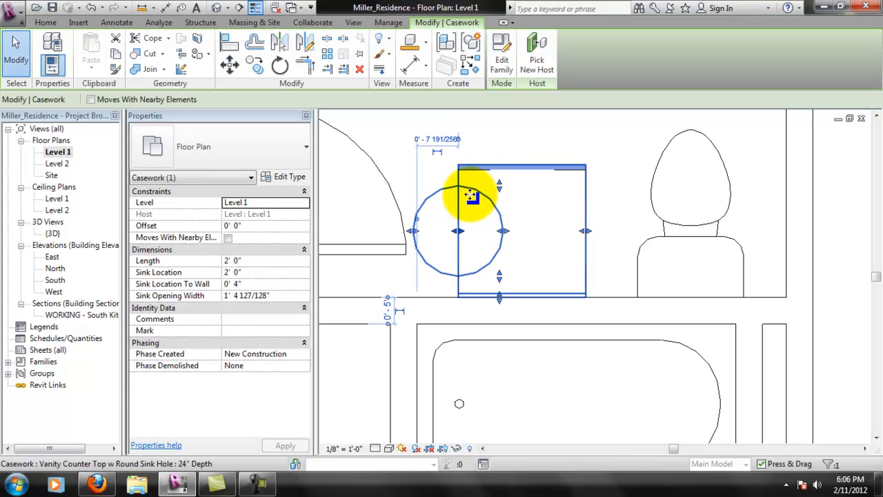
scroll(483, 197, down, 2)
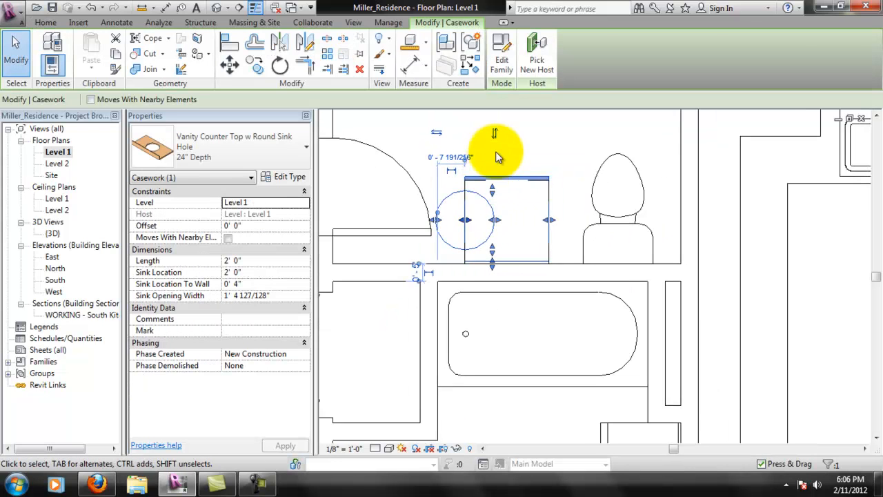
click(523, 152)
scroll(468, 206, up, 2)
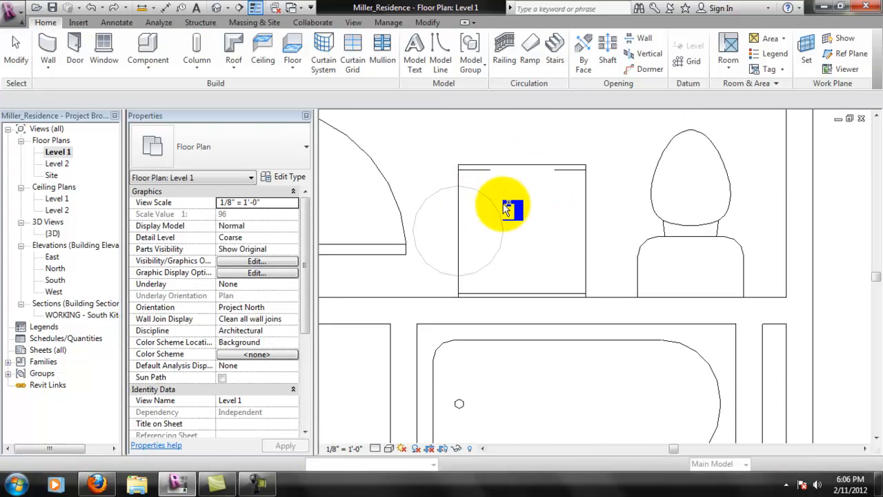
scroll(504, 207, down, 2)
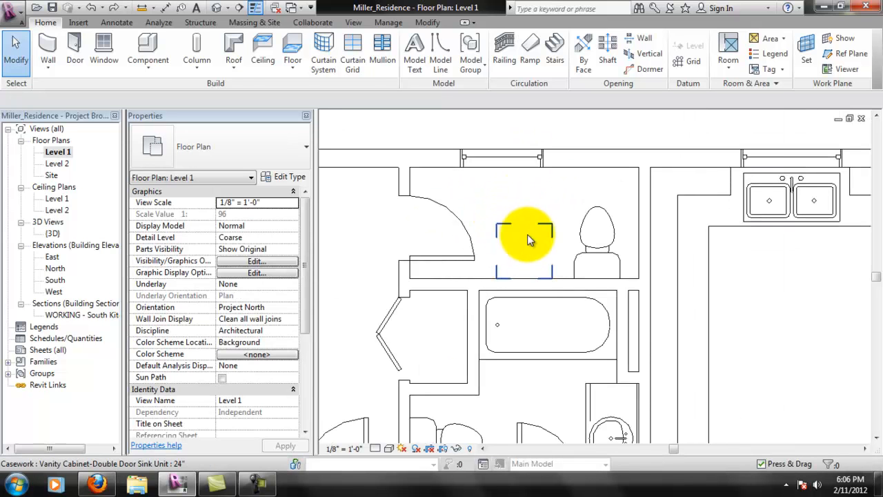
scroll(524, 251, up, 2)
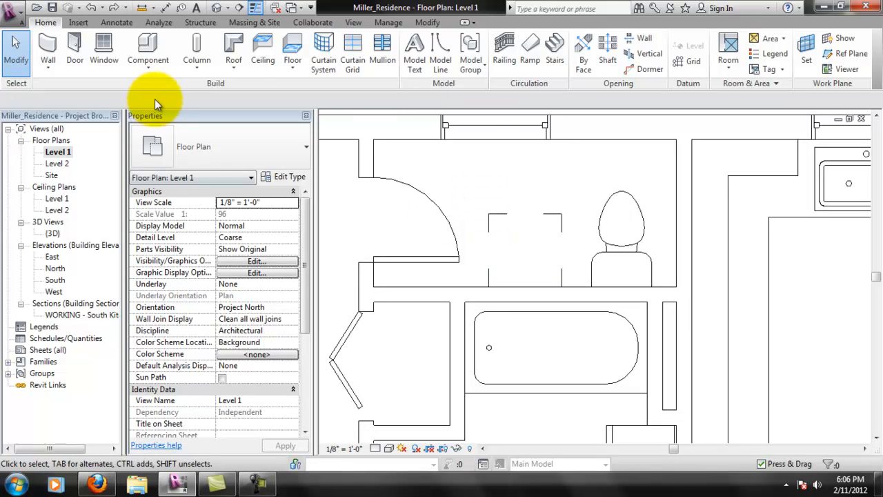
Place a new 4' 0" long Vanity Counter Top w Round Sink Hole, 24" Depth, over the vanity cabinet so it overhangs both sides
click(225, 154)
click(220, 154)
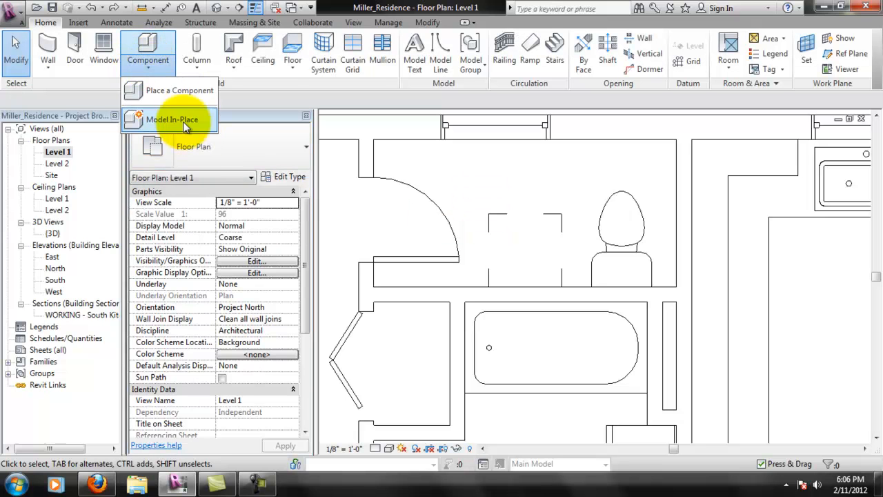
click(180, 91)
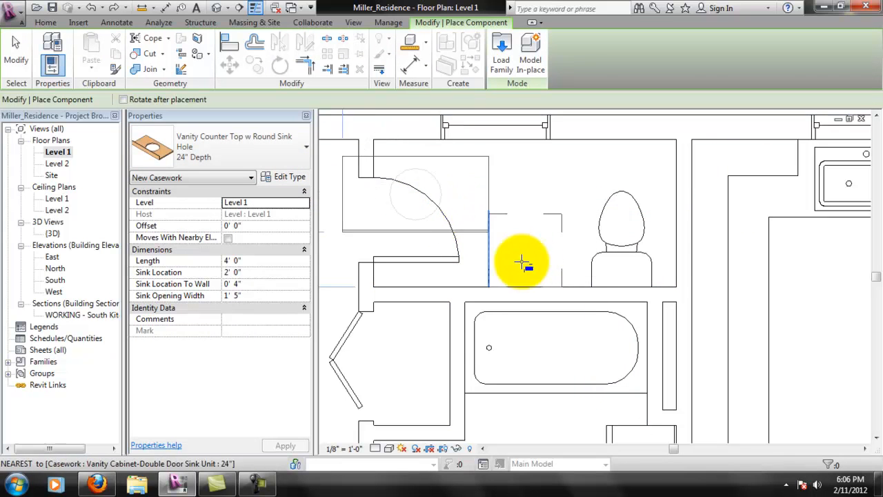
click(597, 287)
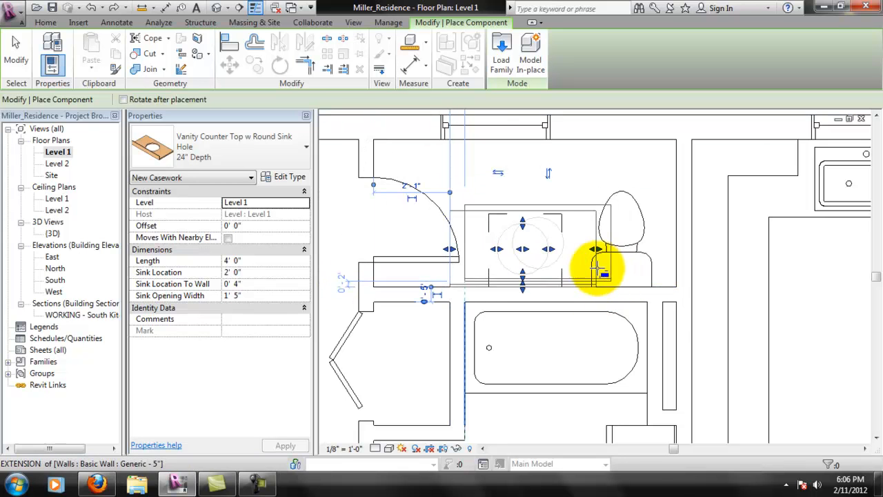
scroll(600, 254, up, 2)
key(Escape)
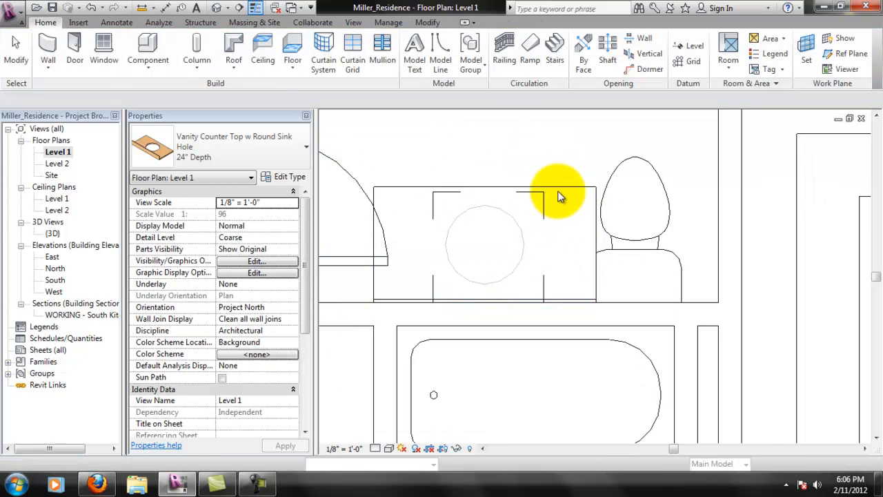
Shorten the new vanity countertop from its east and west ends to the cabinet's edges, giving a length of 2' 0"
click(562, 187)
drag(594, 248, 545, 247)
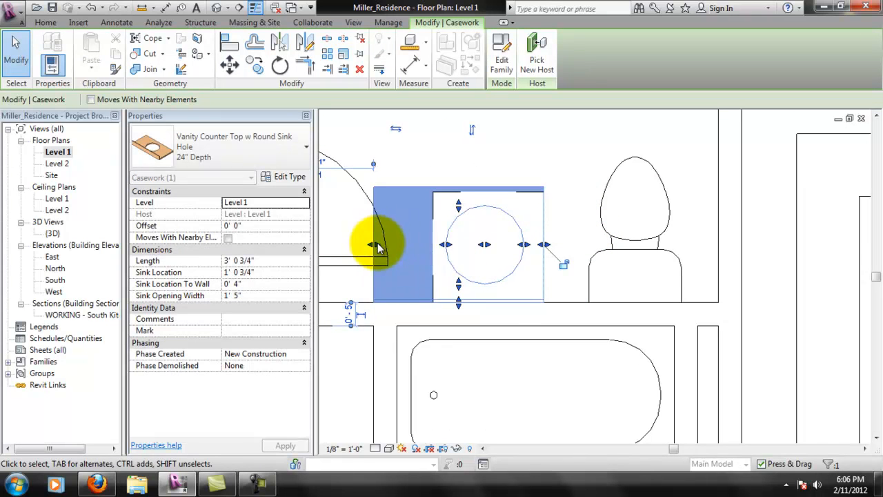
drag(384, 249, 428, 242)
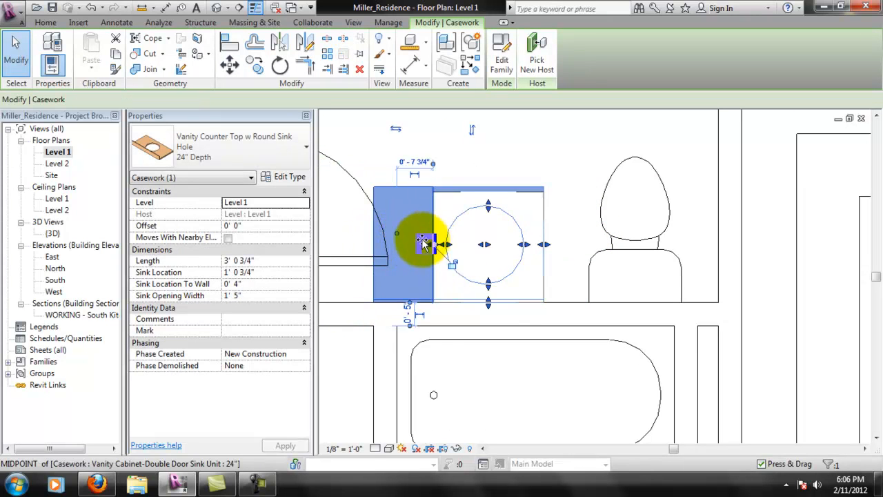
click(572, 207)
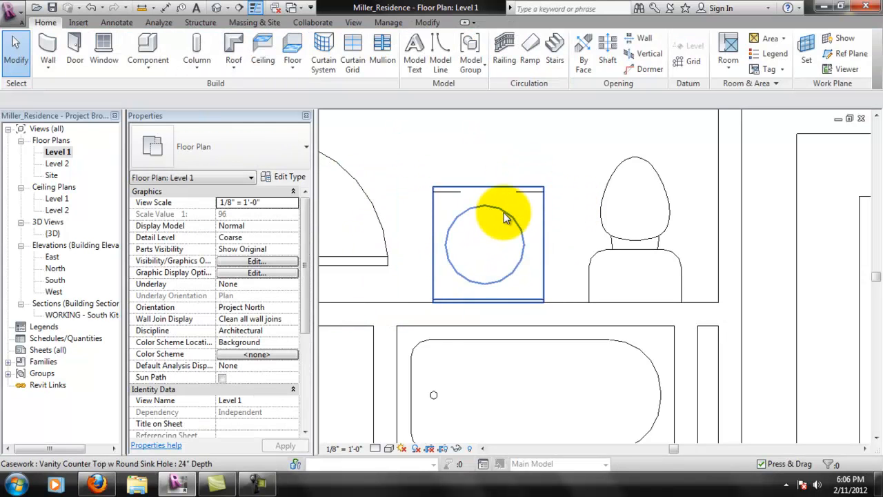
Shift the countertop's round sink opening slightly west to the middle of the cabinet, with a sink location of 0' 11 21/64"
click(514, 233)
scroll(483, 247, up, 1)
mouse_move(481, 249)
mouse_down()
mouse_move(491, 249)
mouse_move(485, 253)
mouse_up()
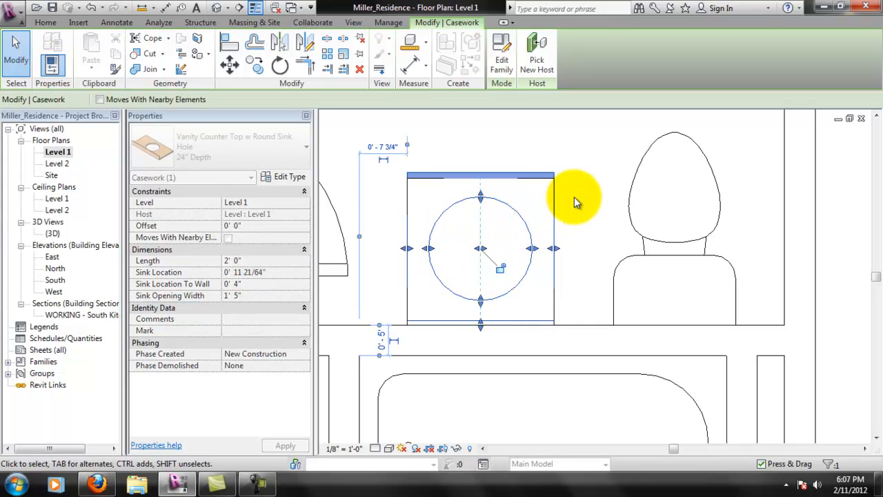
click(564, 200)
Review the Level 1 floor plan from the bathrooms to the large southeast room and its east exterior wall
scroll(587, 267, down, 5)
middle_drag(650, 261, 510, 212)
middle_drag(540, 283, 506, 254)
scroll(506, 288, down, 1)
middle_drag(529, 322, 581, 293)
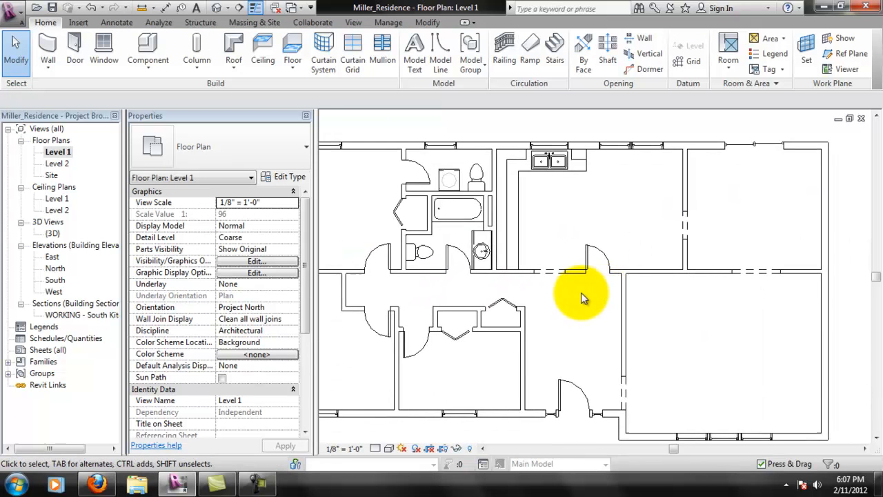
scroll(569, 295, down, 1)
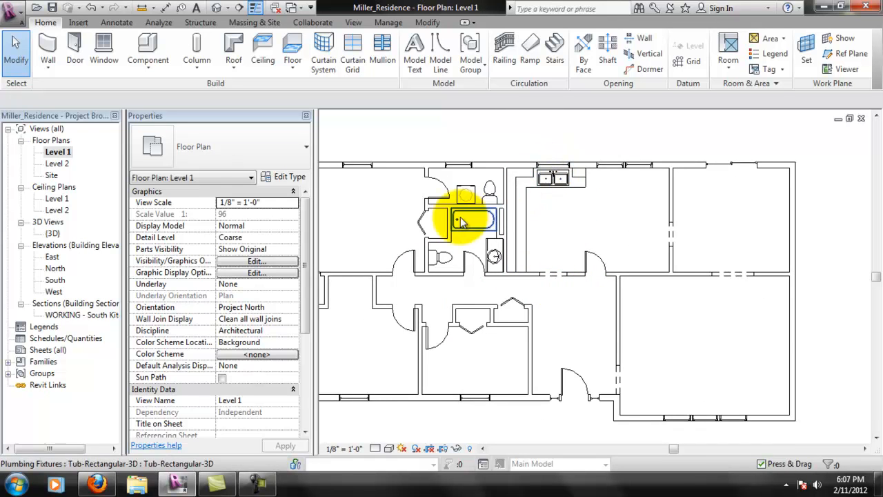
middle_drag(535, 207, 540, 205)
middle_drag(460, 201, 530, 205)
scroll(596, 261, down, 1)
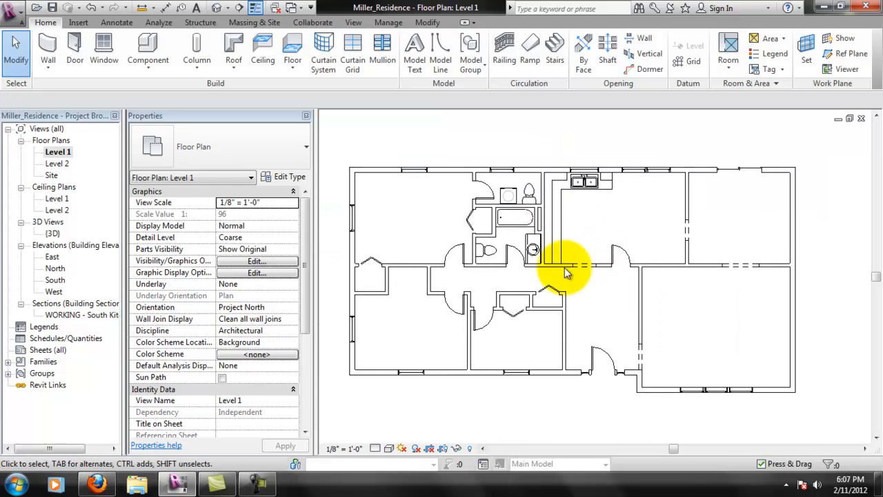
middle_drag(502, 293, 502, 312)
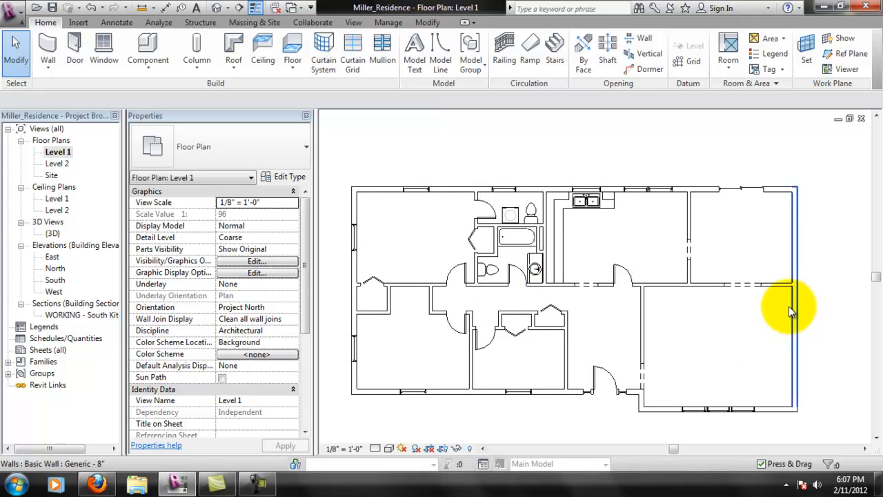
middle_drag(772, 311, 756, 300)
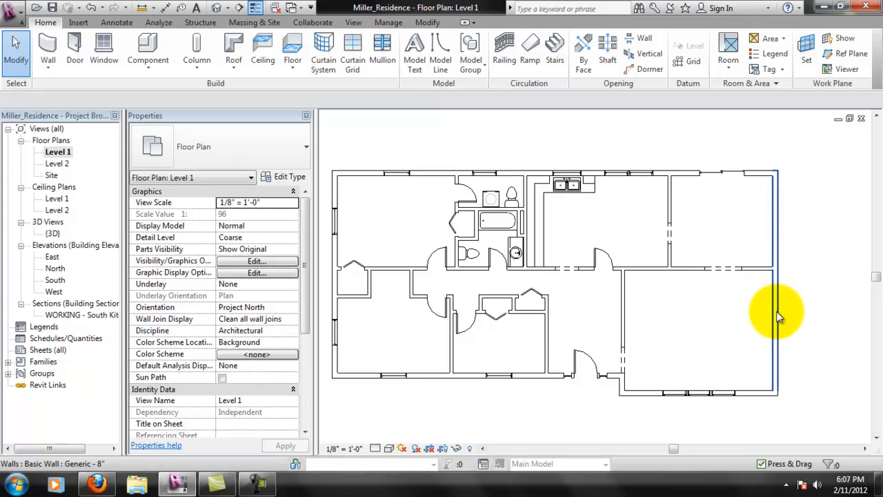
scroll(805, 343, up, 3)
middle_drag(707, 281, 673, 292)
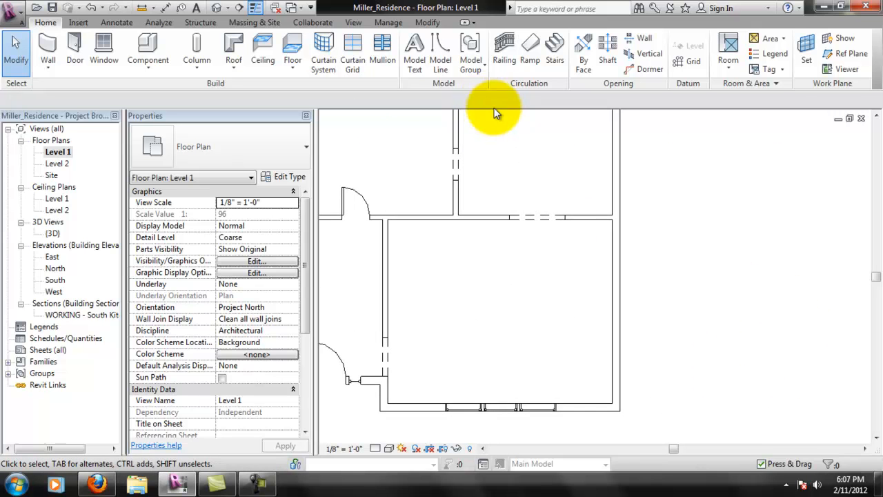
scroll(517, 285, down, 2)
middle_drag(505, 316, 561, 300)
scroll(543, 302, down, 2)
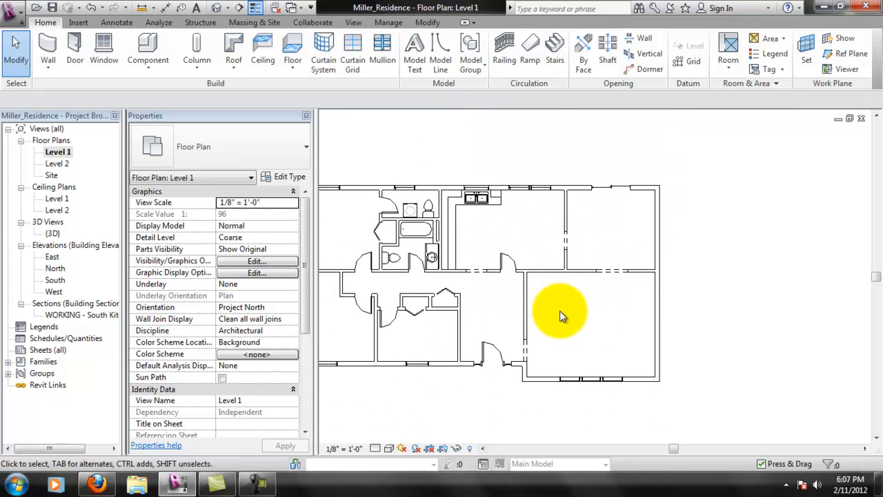
scroll(648, 311, up, 1)
scroll(646, 345, up, 1)
middle_drag(676, 347, 643, 322)
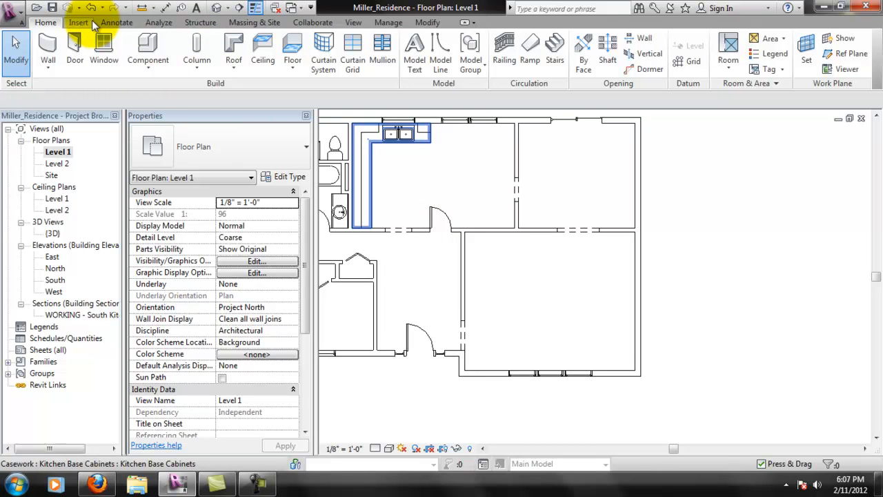
Create an in-place model in the Casework category named FirePlace Wall
click(148, 64)
click(175, 108)
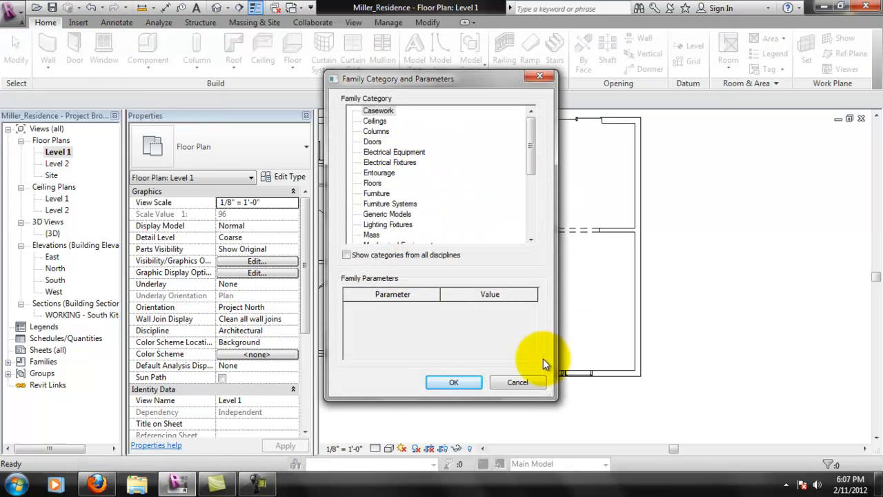
click(467, 385)
text(FirePlace Wall)
key(Return)
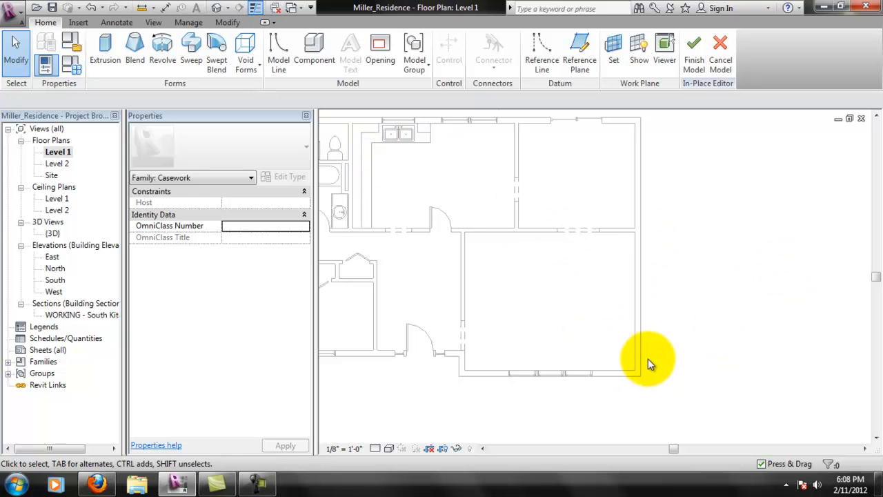
Draw a vertical model line across the southeast room from its north wall to its south wall, about 1' 6" from the east wall
scroll(650, 356, up, 2)
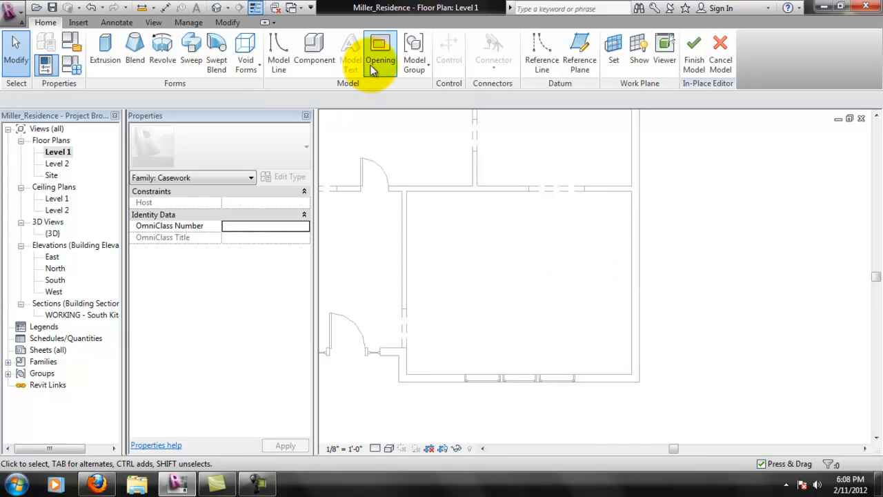
click(280, 61)
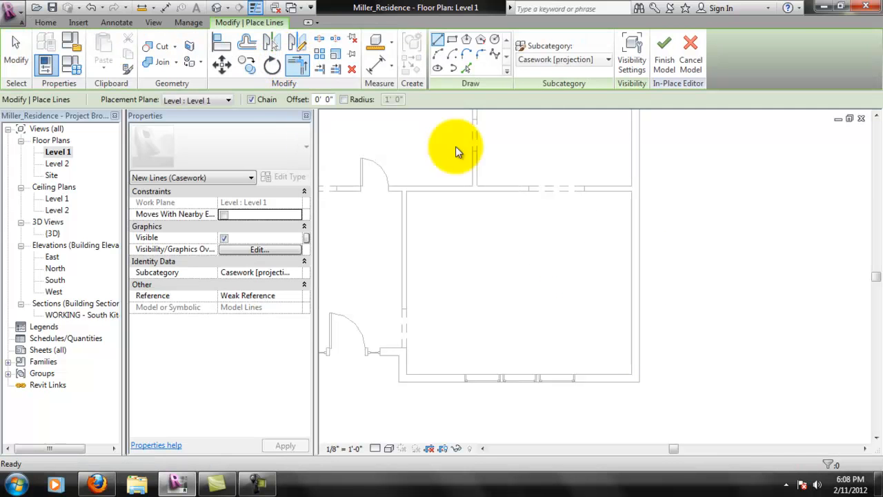
click(612, 194)
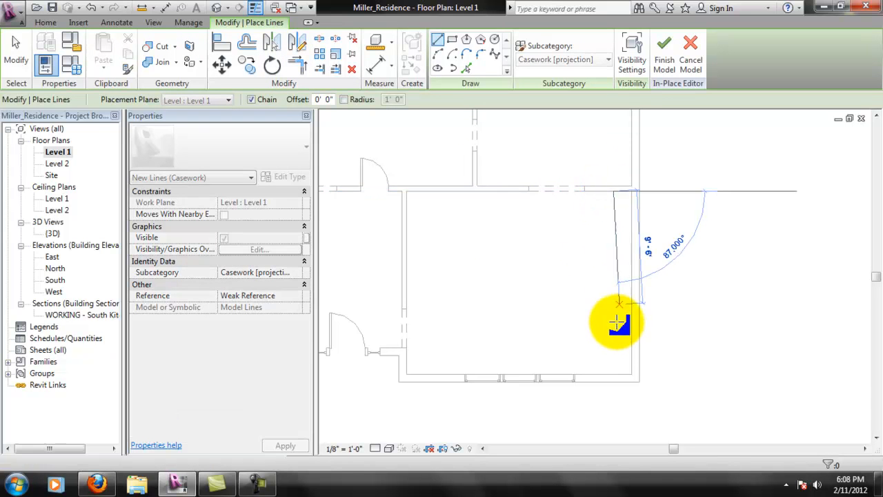
click(616, 373)
key(Escape)
key(Escape)
Set the vertical model line's distance from the inner face of the east wall to 1' 9"
click(615, 217)
scroll(617, 215, up, 2)
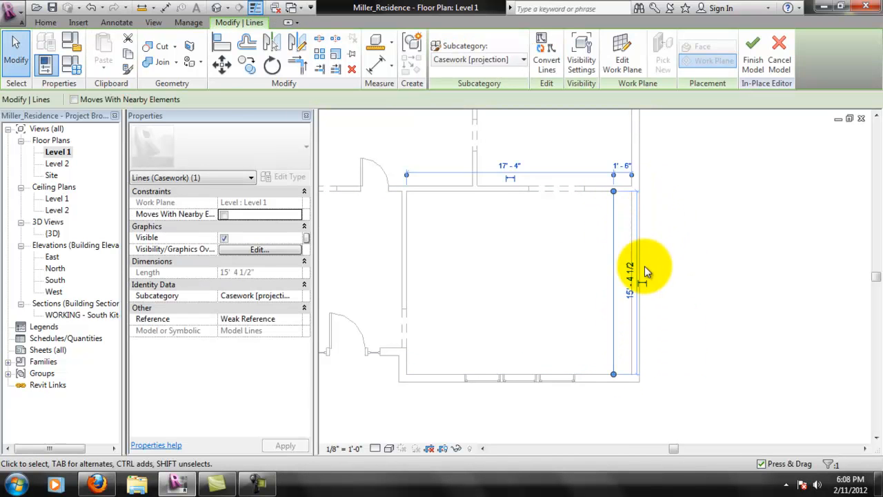
click(615, 135)
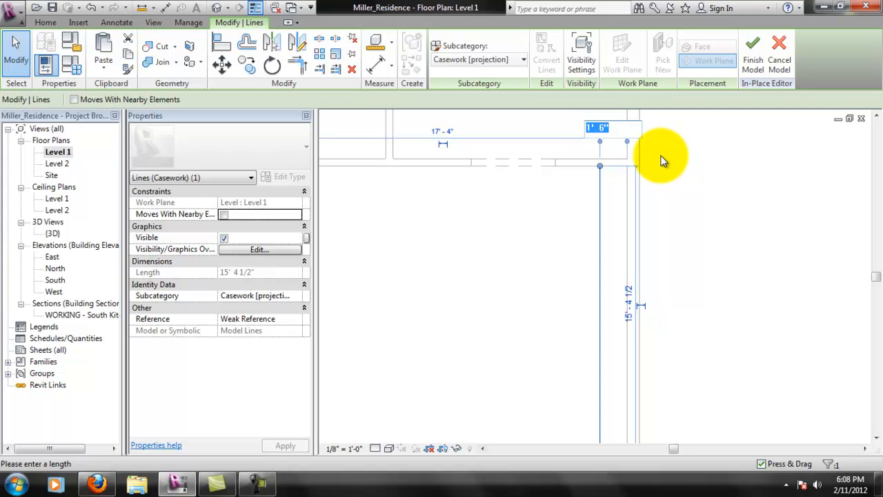
text(1'9")
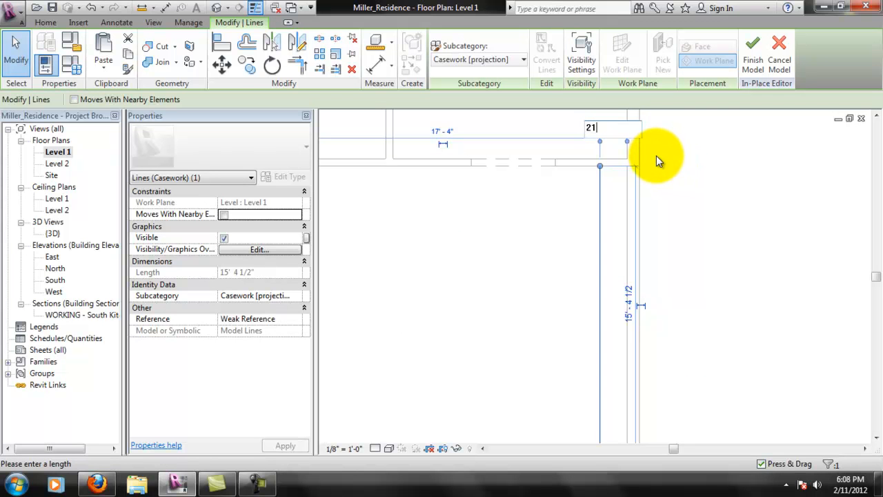
key(Return)
click(680, 191)
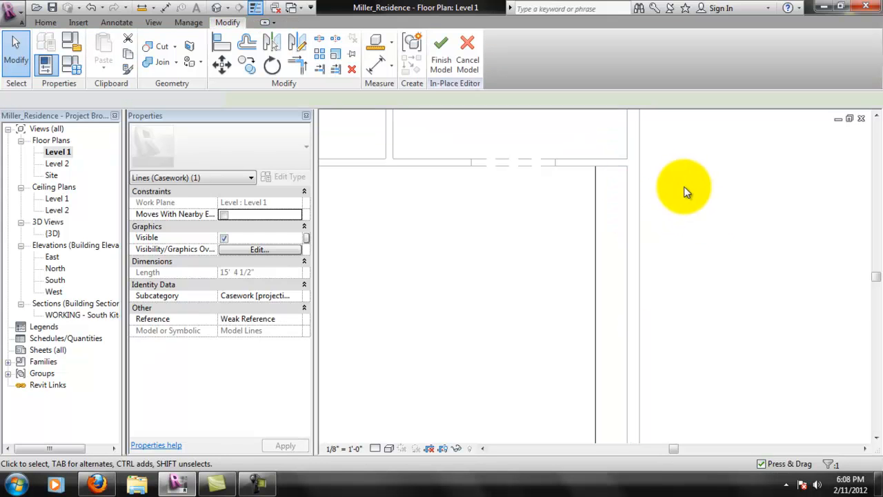
Draw a 1' 9" horizontal model line near the room's middle, from the vertical line to the inner face of the east wall
scroll(571, 279, down, 1)
middle_drag(661, 313, 656, 286)
scroll(655, 284, up, 1)
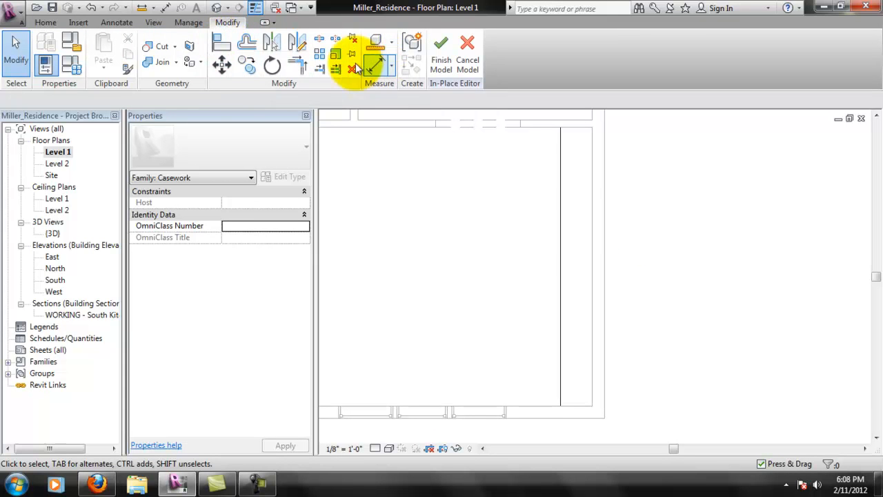
click(48, 22)
click(279, 48)
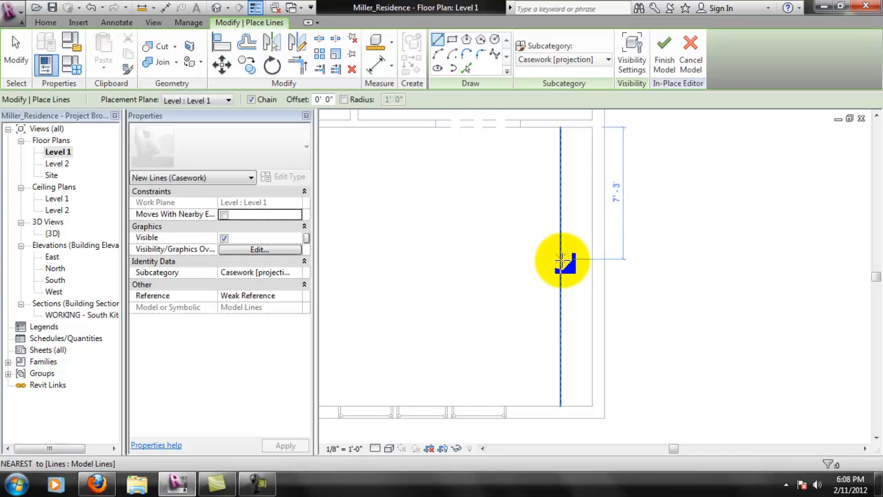
click(562, 269)
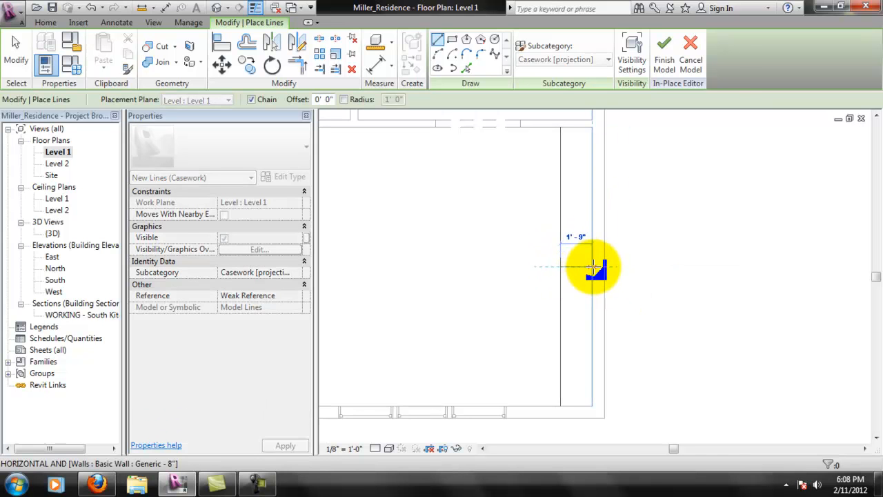
click(593, 267)
key(Escape)
key(Escape)
scroll(578, 274, up, 1)
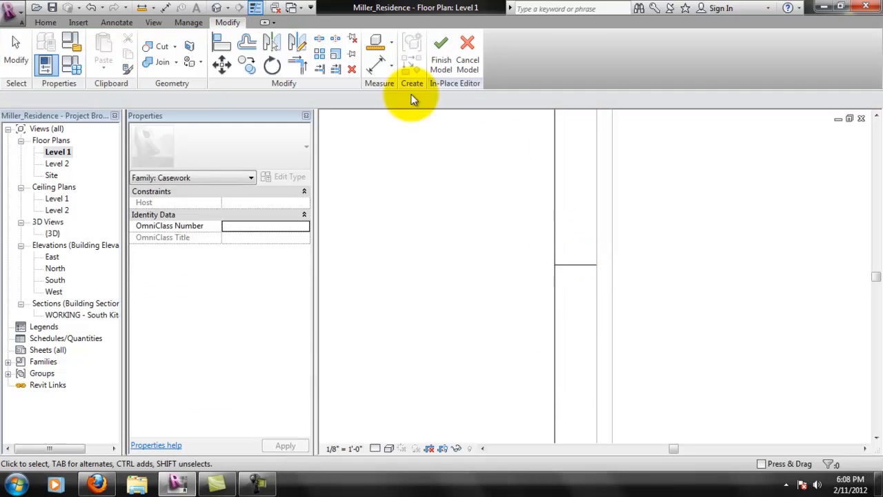
click(249, 47)
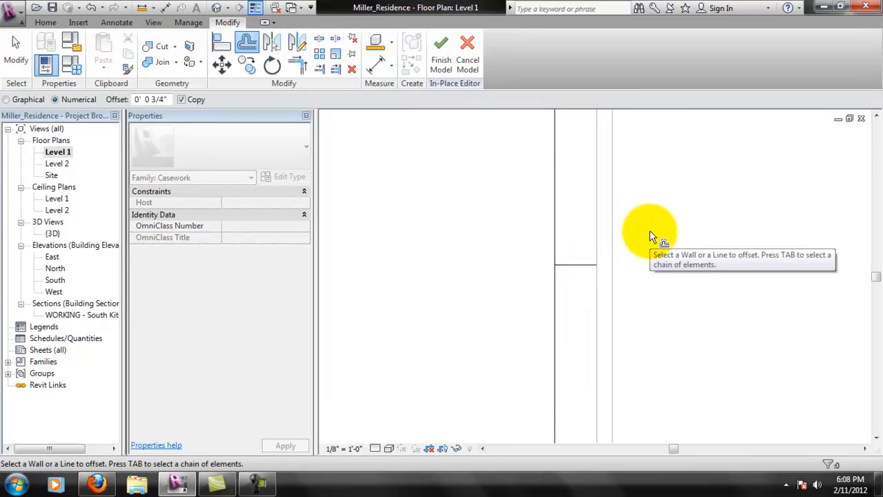
key(Escape)
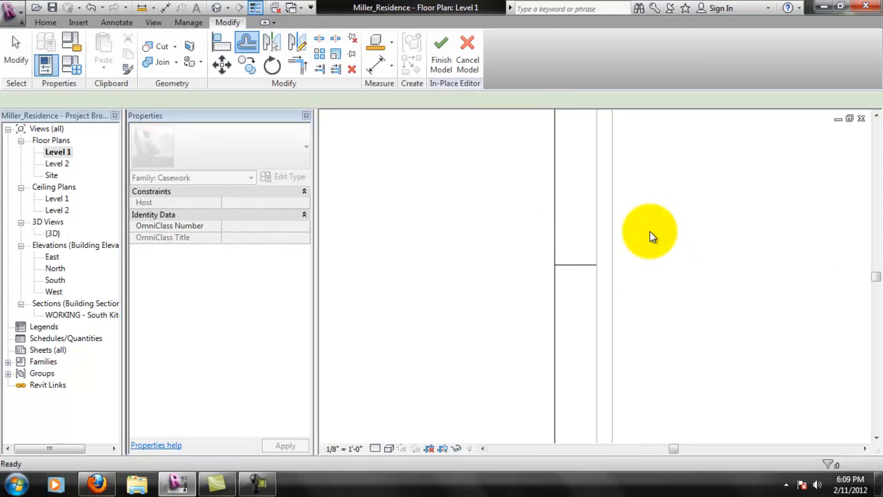
key(l)
key(i)
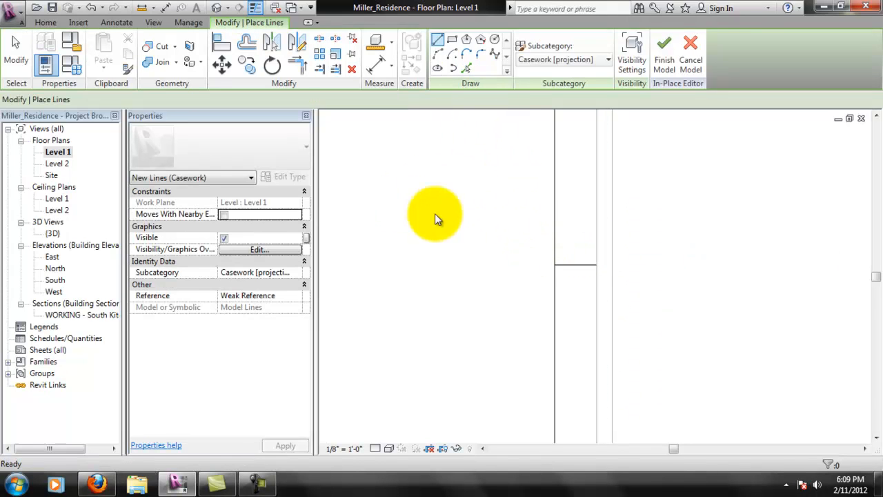
key(Escape)
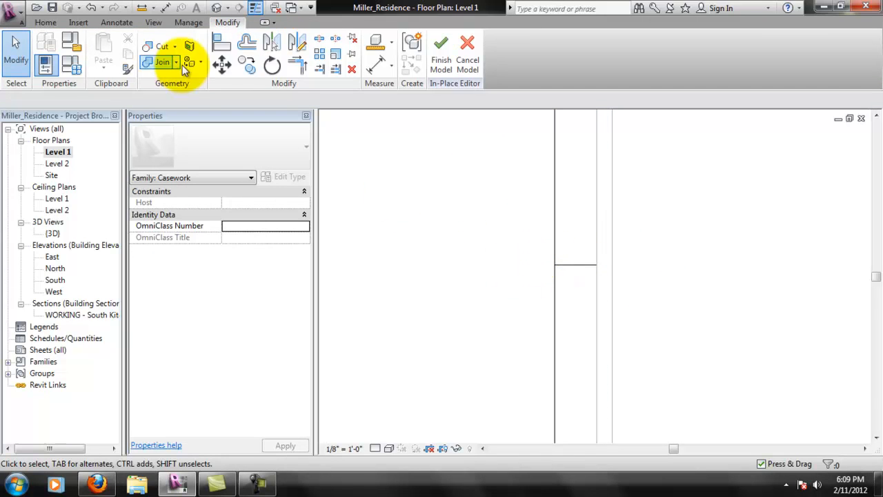
Offset copies of the horizontal model line 2' 0" to its north and south sides
click(250, 44)
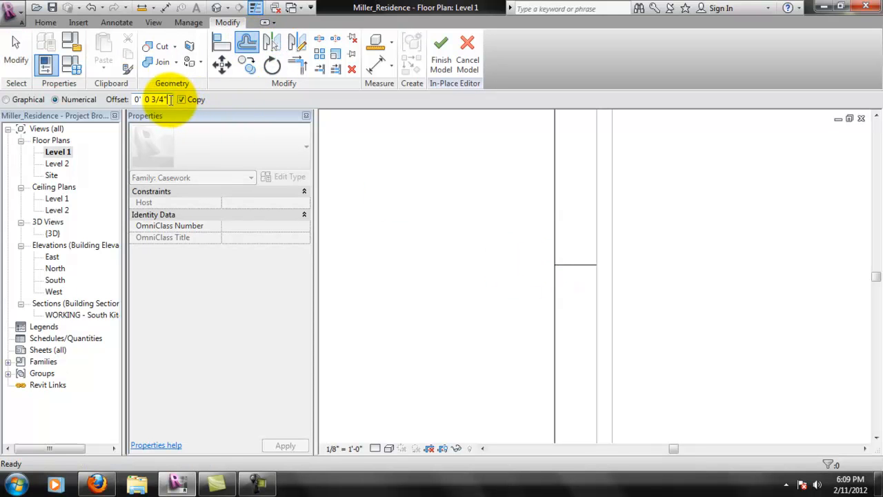
drag(169, 100, 139, 93)
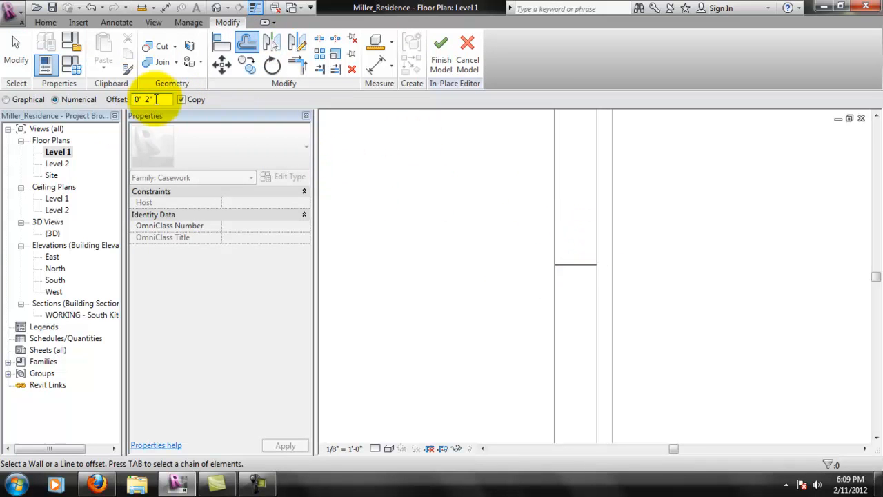
drag(156, 99, 103, 93)
text(2)
key(Return)
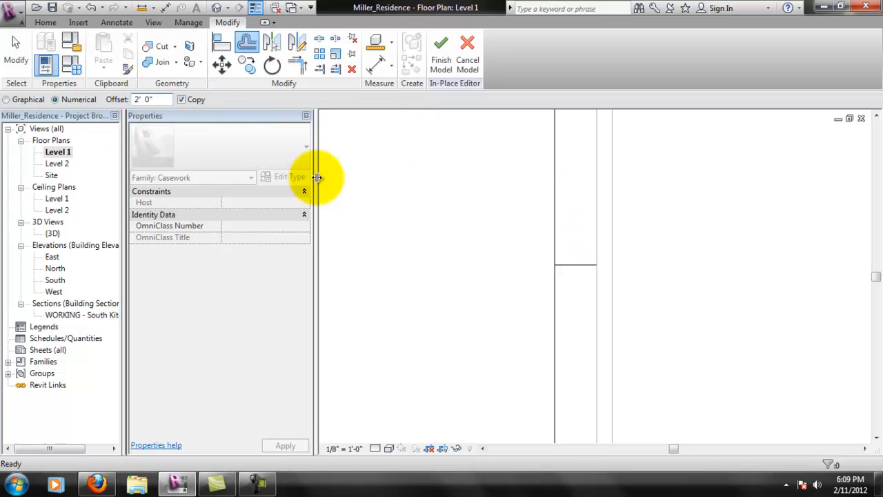
click(573, 263)
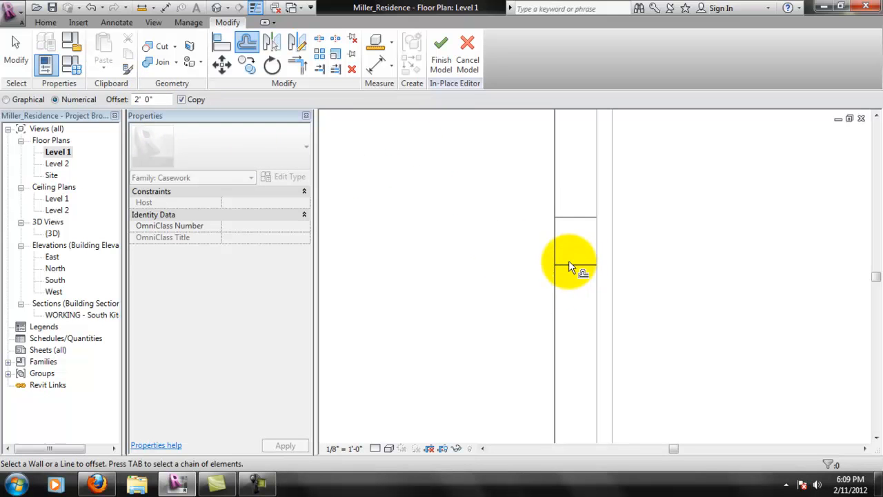
click(572, 266)
scroll(632, 294, down, 4)
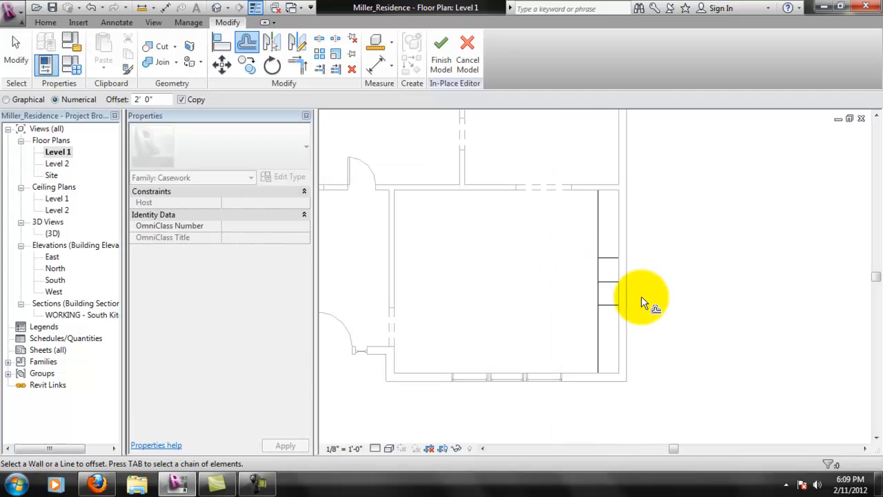
scroll(619, 288, up, 1)
key(Escape)
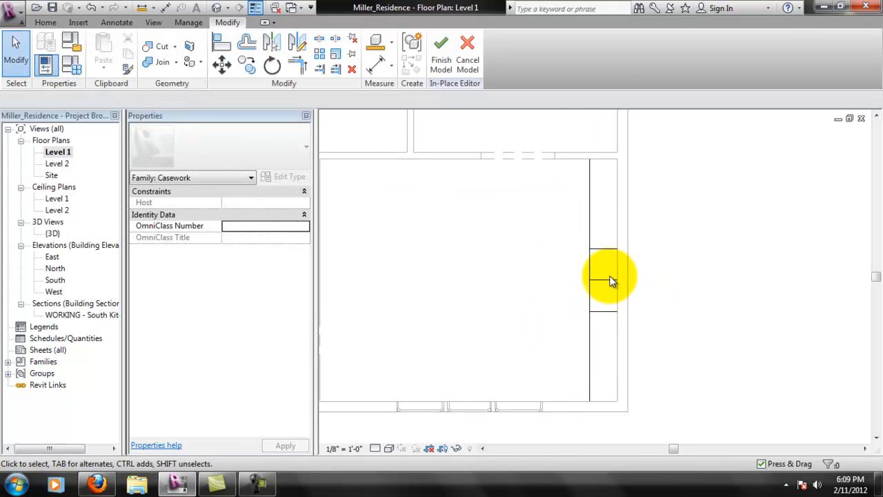
Delete the original middle horizontal model line between the two offset copies
click(609, 278)
click(673, 328)
scroll(667, 267, up, 2)
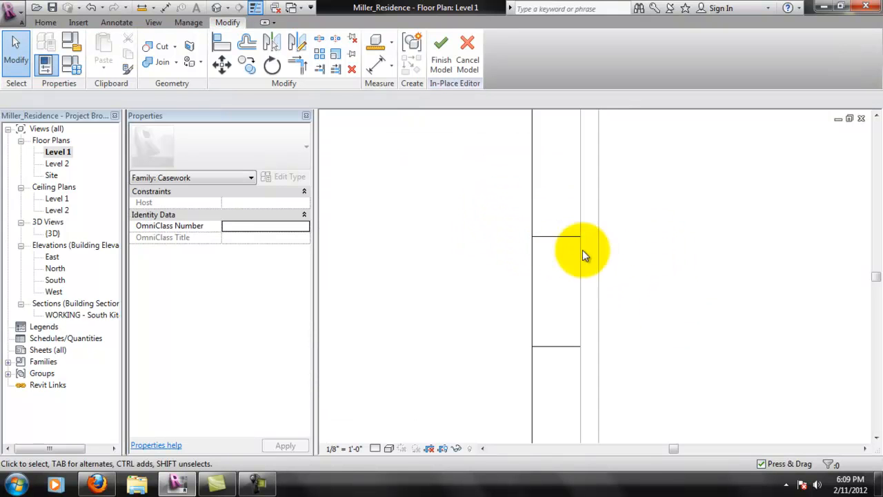
scroll(594, 258, down, 2)
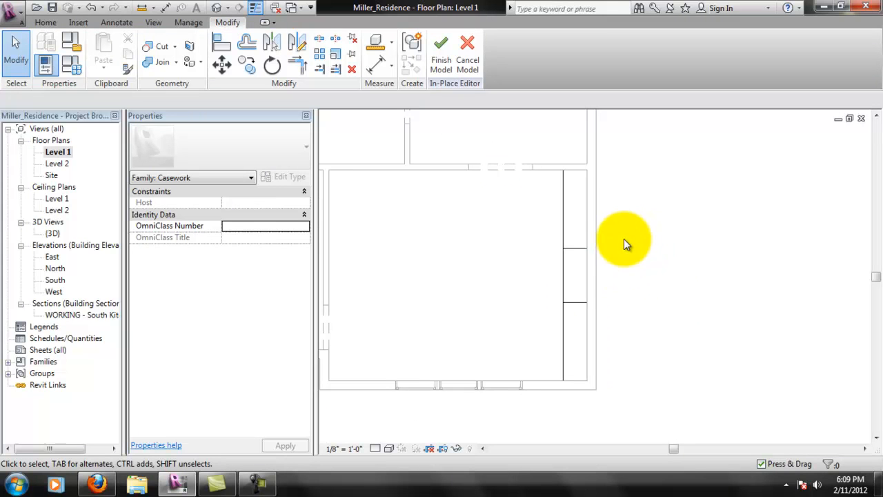
Offset a copy of the vertical model line 1' 4" toward the east wall
scroll(664, 261, up, 1)
scroll(646, 263, up, 1)
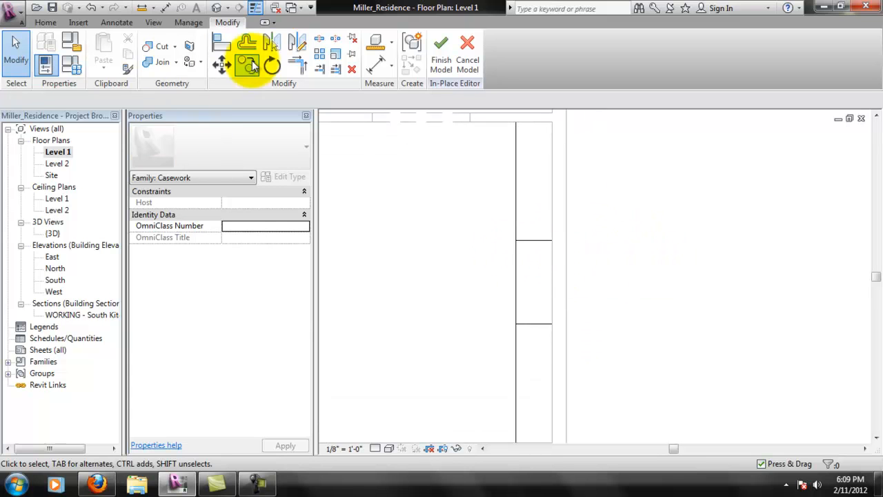
click(251, 43)
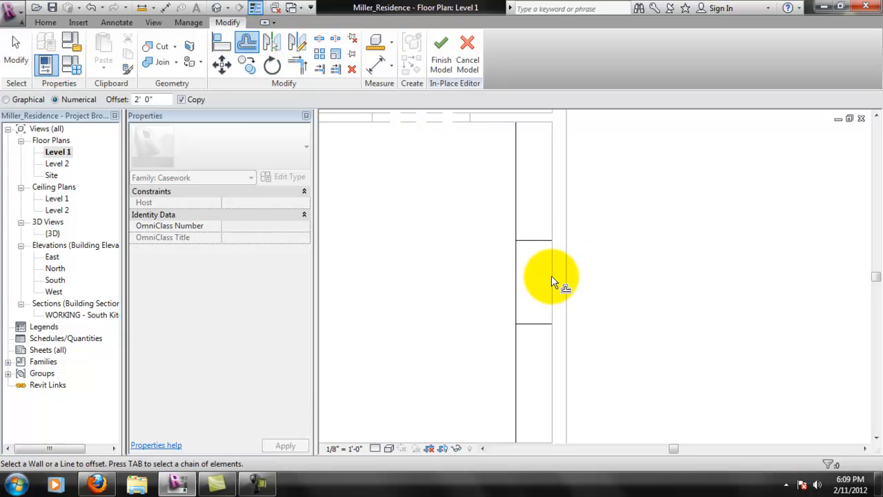
double_click(145, 100)
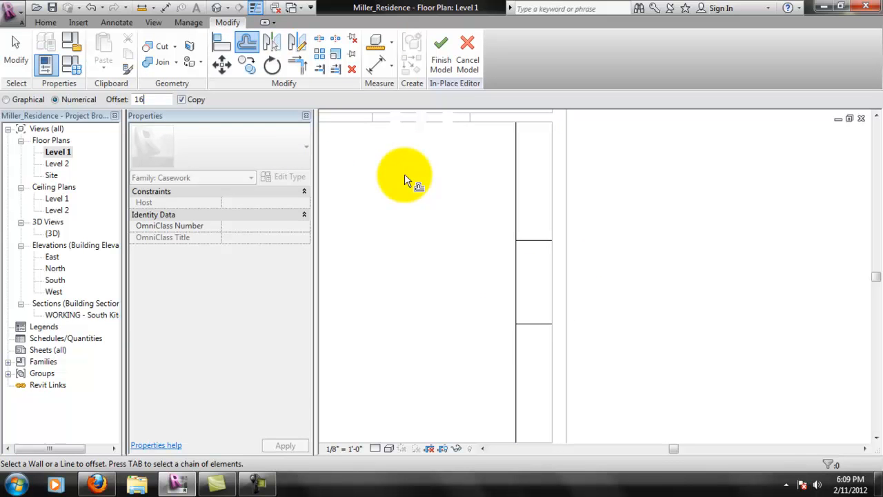
click(519, 283)
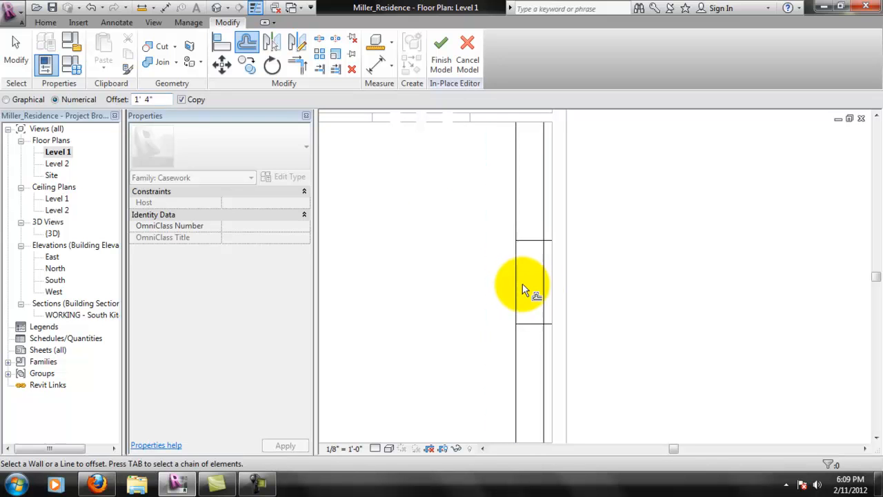
key(Escape)
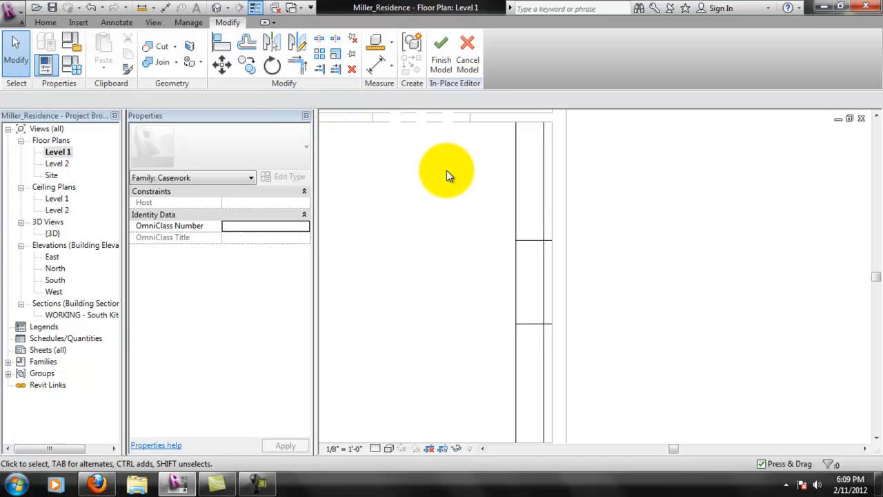
Draw two model lines angled inward at about 30° from the horizontal lines' west ends to the 1' 4" offset vertical line
scroll(611, 264, down, 4)
scroll(611, 269, up, 1)
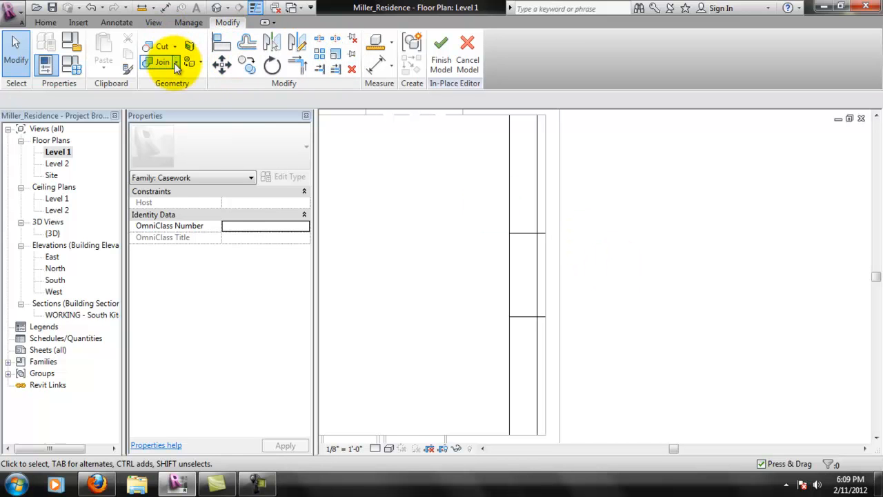
click(46, 22)
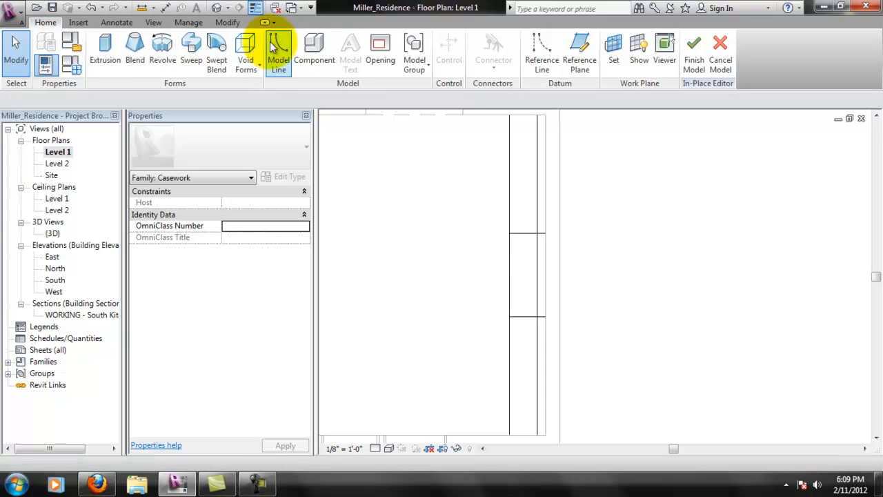
click(279, 53)
click(509, 233)
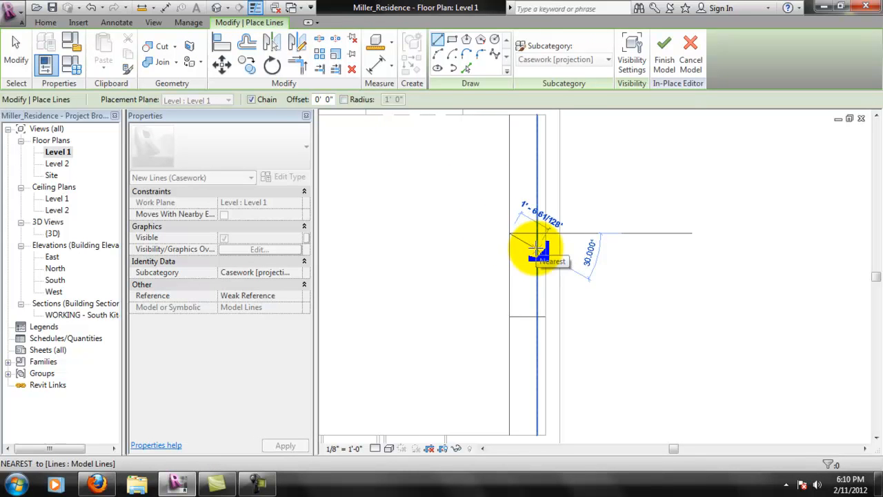
click(537, 250)
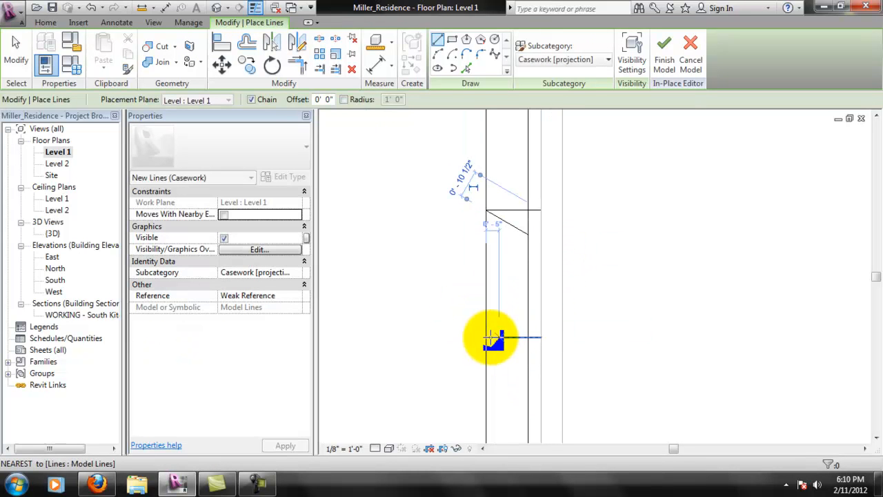
click(488, 337)
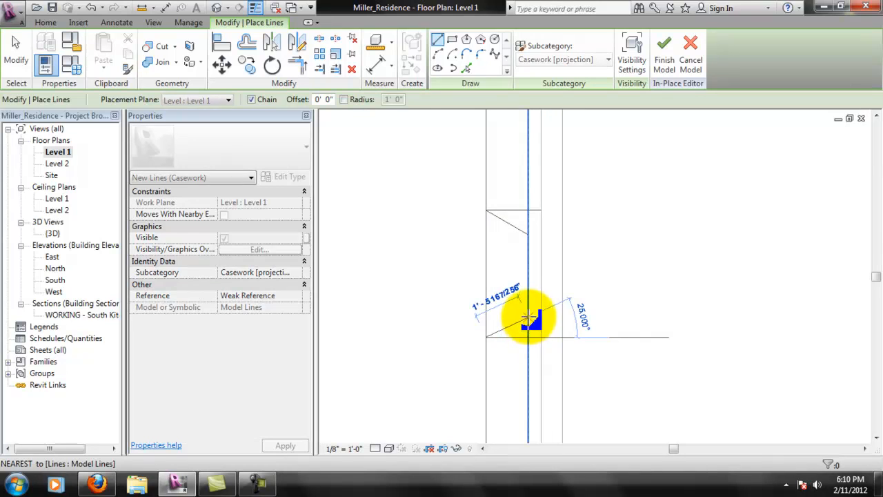
click(529, 315)
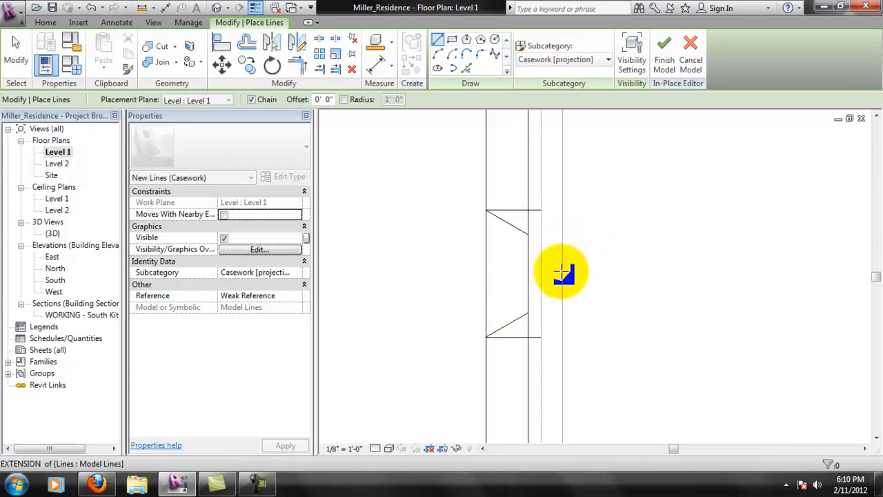
key(Escape)
key(Escape)
scroll(538, 227, down, 1)
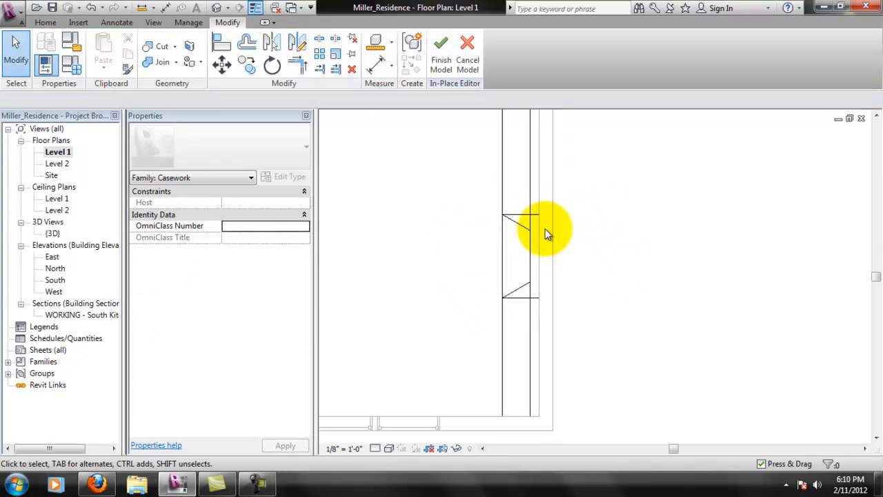
Trim the offset vertical line to corners with both angled lines, keeping only the segment between them as the firebox back
scroll(545, 229, up, 2)
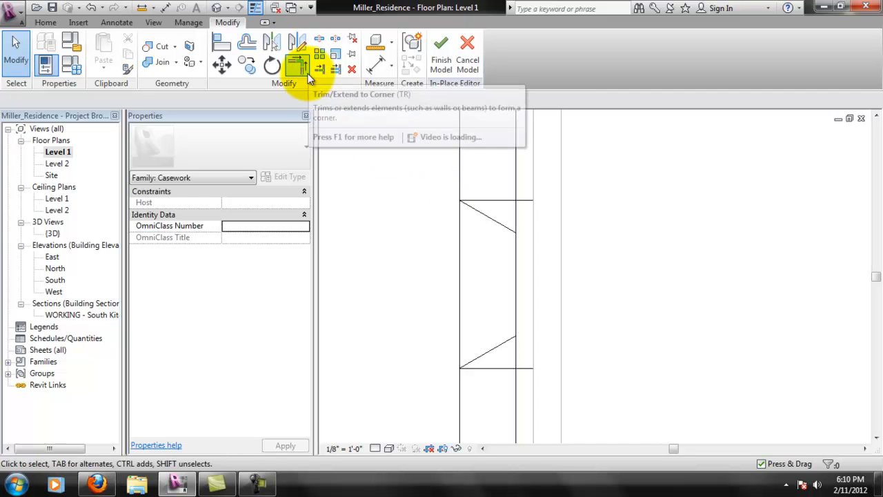
click(307, 76)
click(515, 235)
click(519, 244)
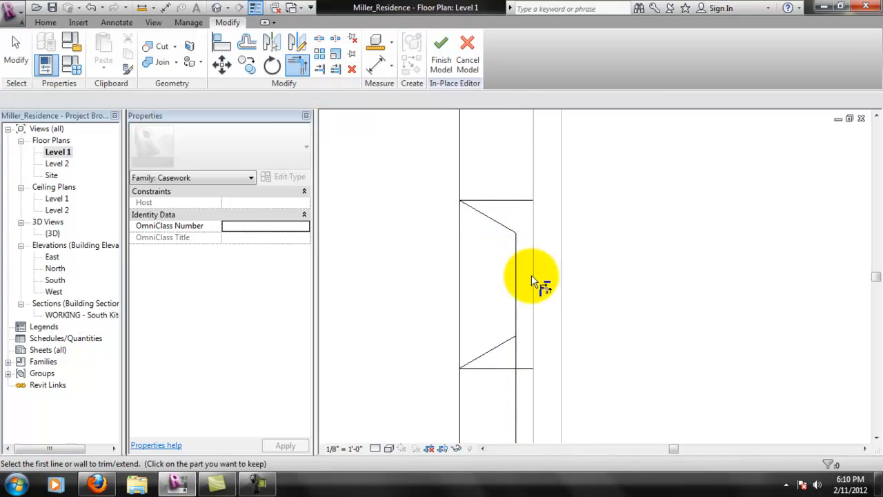
click(510, 340)
click(516, 321)
scroll(552, 290, down, 2)
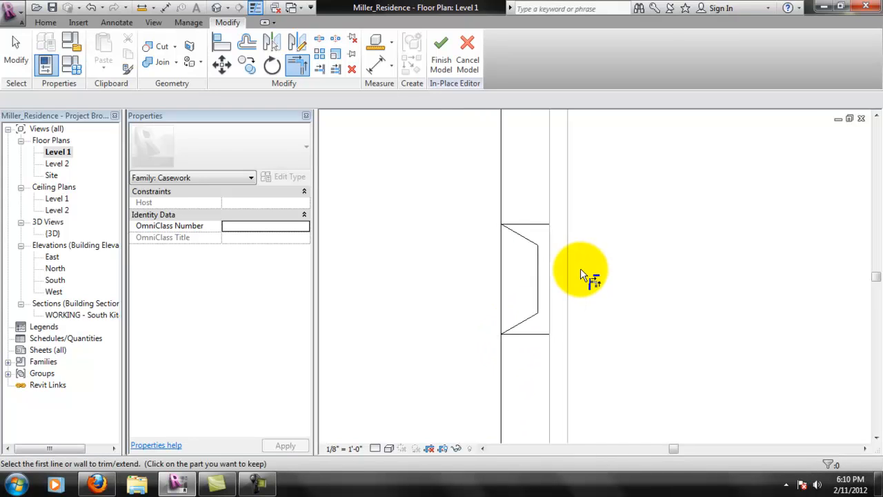
key(Escape)
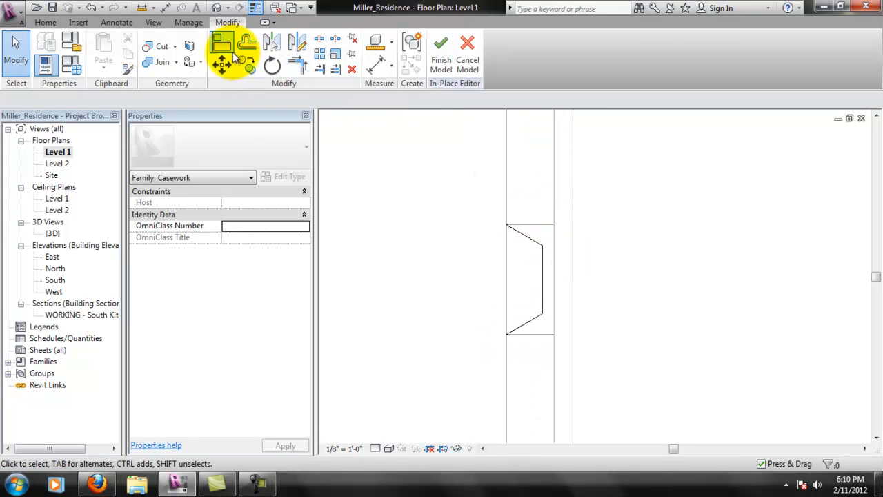
Offset copies of the two horizontal lines 3" outward, one to the north and one to the south of the firebox
click(245, 43)
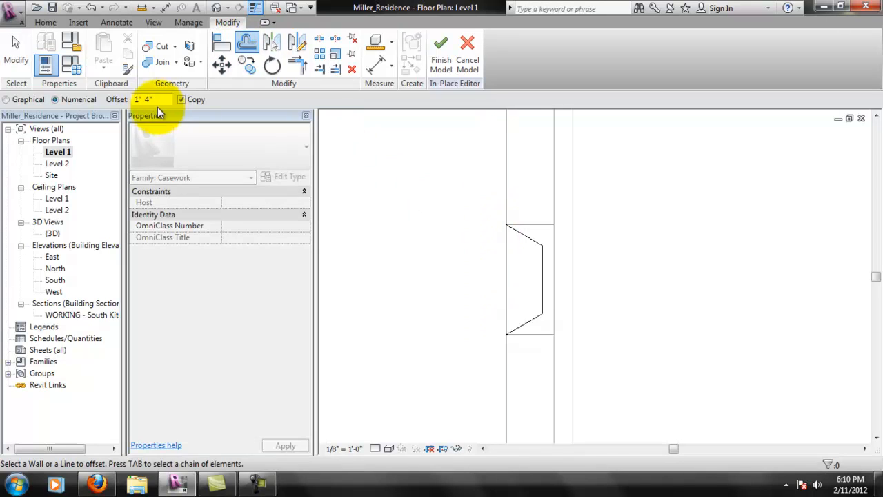
click(69, 98)
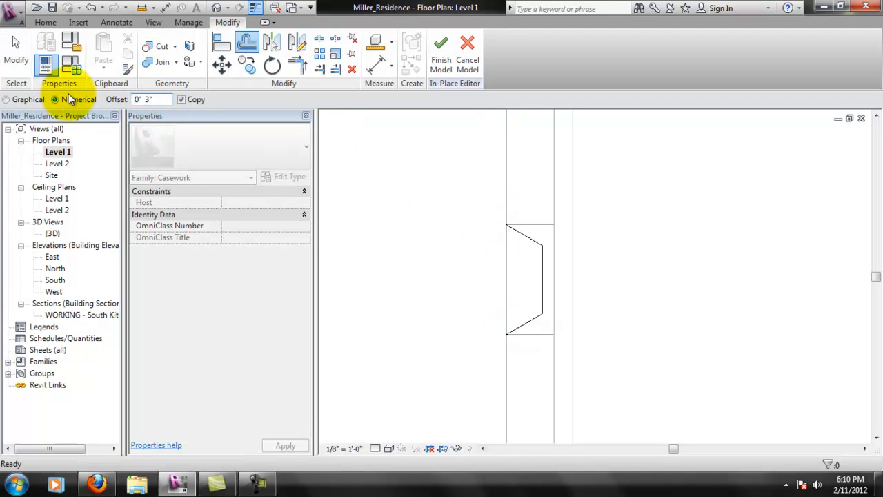
click(539, 224)
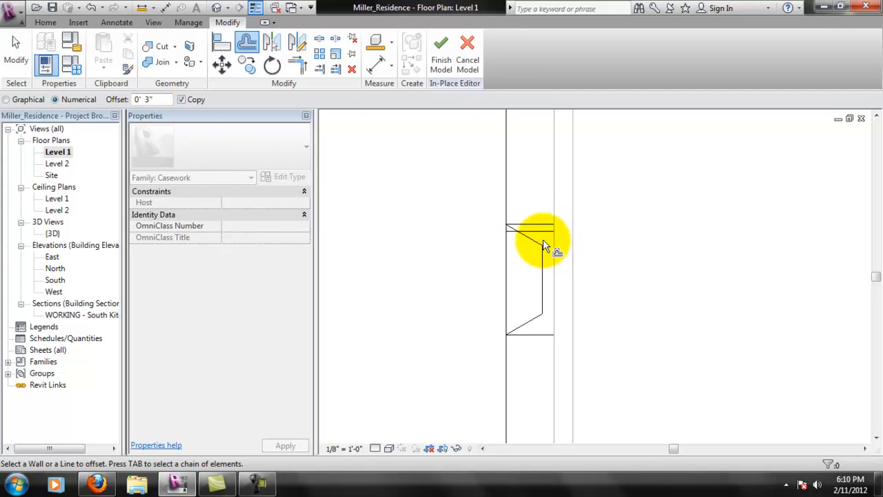
click(540, 220)
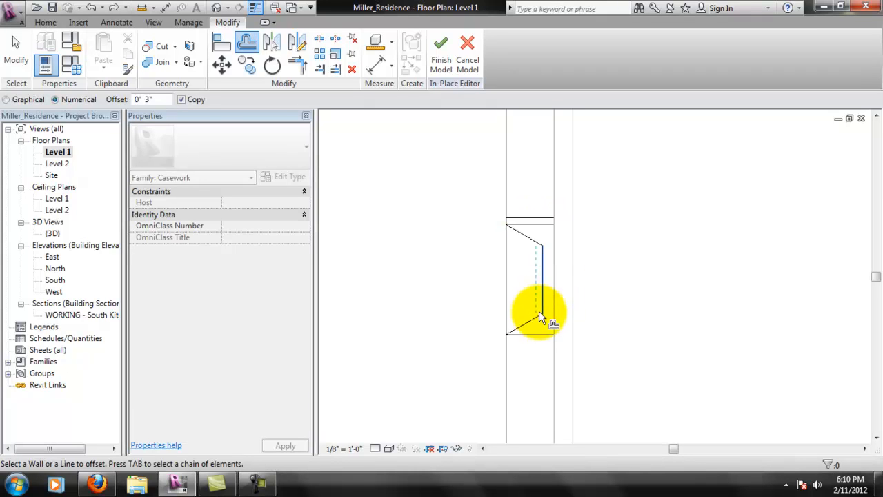
click(538, 334)
key(Escape)
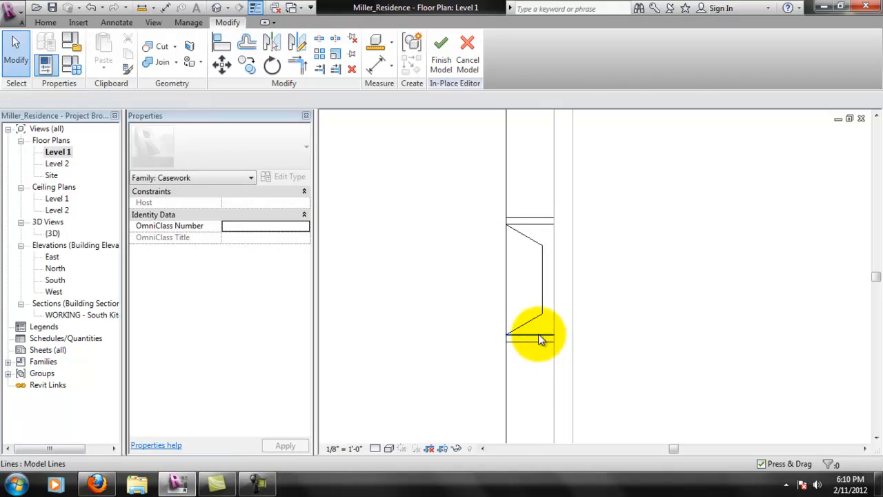
Delete the two inner horizontal model lines at the firebox, keeping the outer 3" offset lines
click(542, 336)
key(Delete)
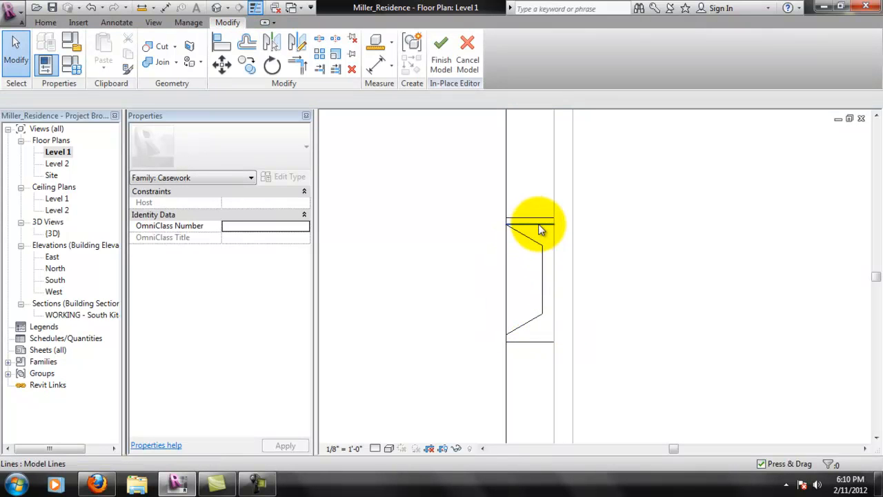
click(541, 225)
key(Delete)
Examine the properties of the firebox's two angled lines and back line, individually and selected together
scroll(533, 228, up, 2)
click(529, 249)
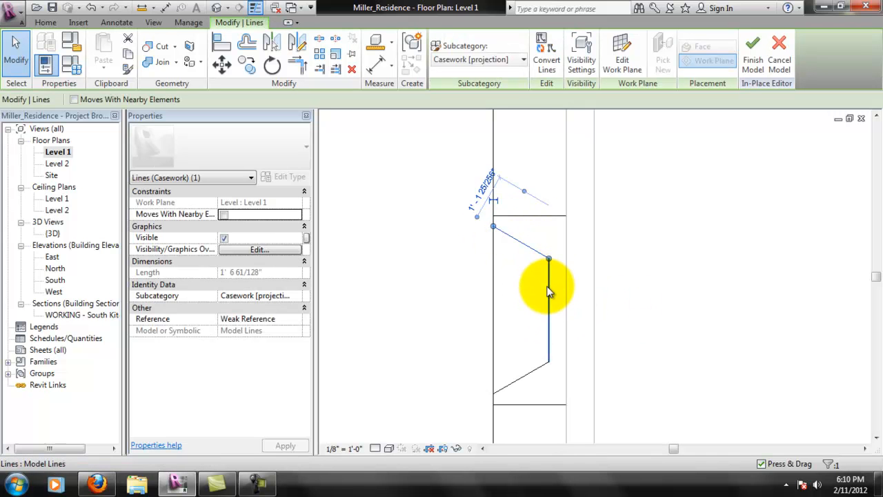
click(549, 290)
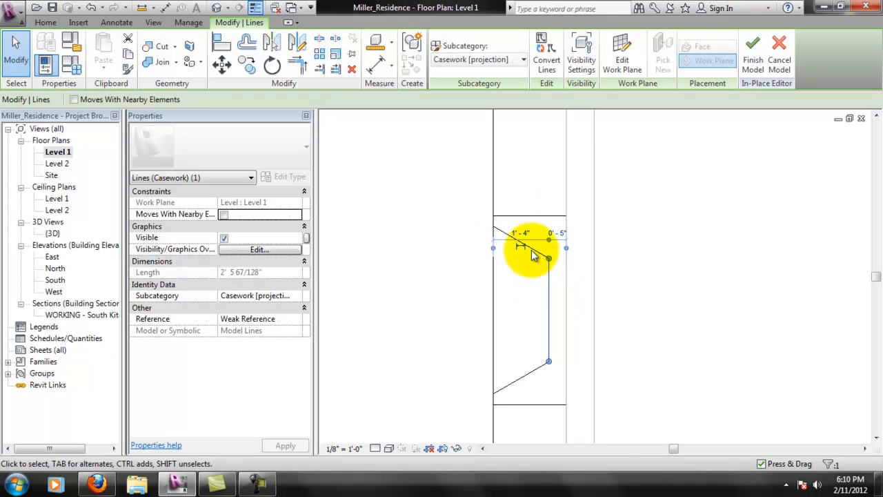
click(536, 369)
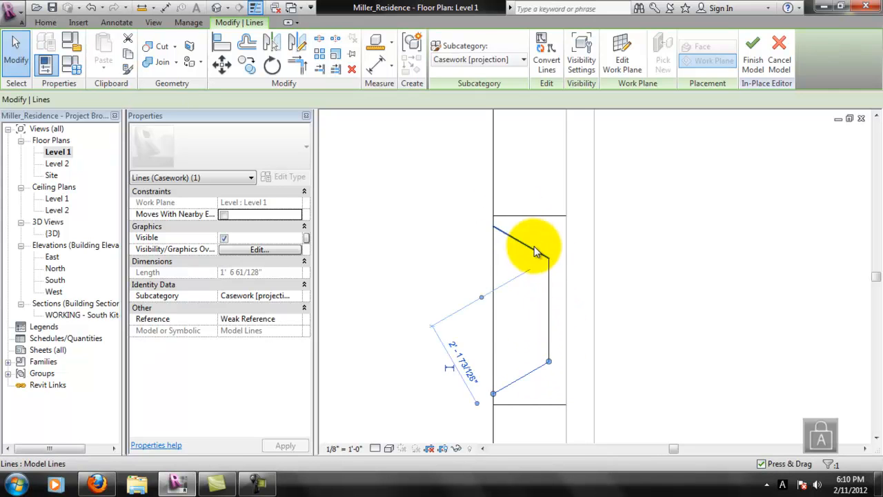
click(532, 265)
click(539, 254)
click(550, 279)
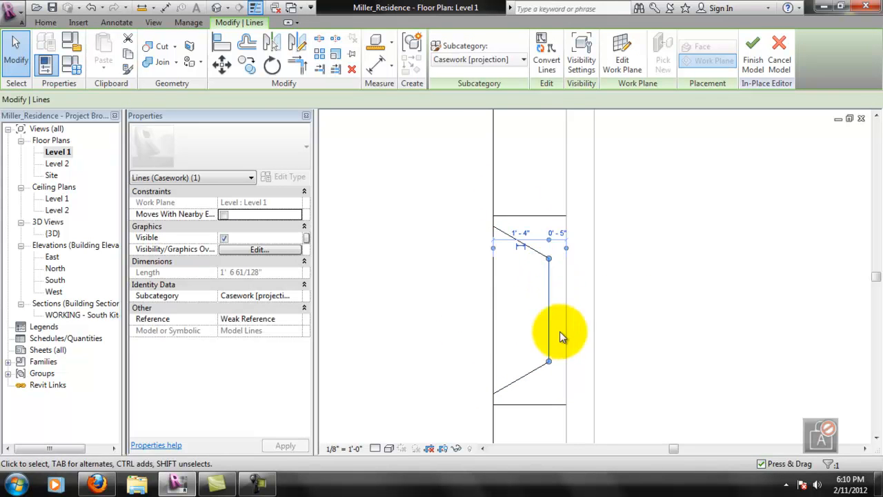
click(543, 370)
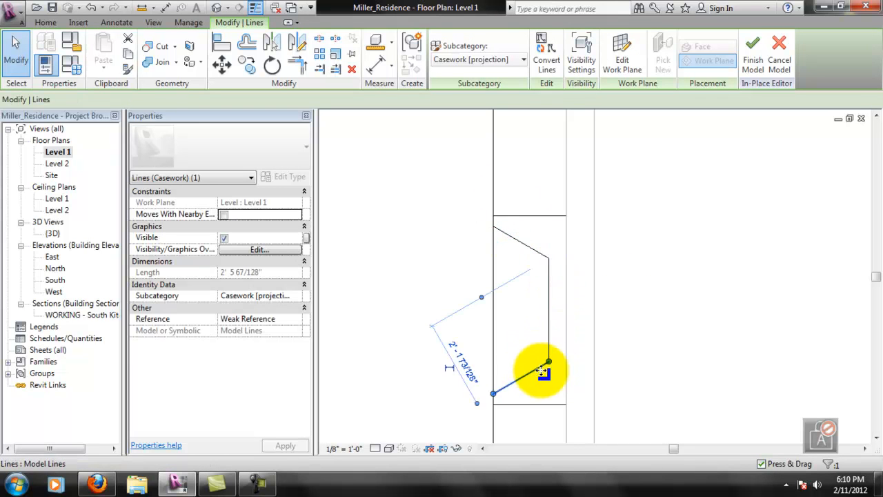
ctrl+click(537, 252)
ctrl+click(548, 291)
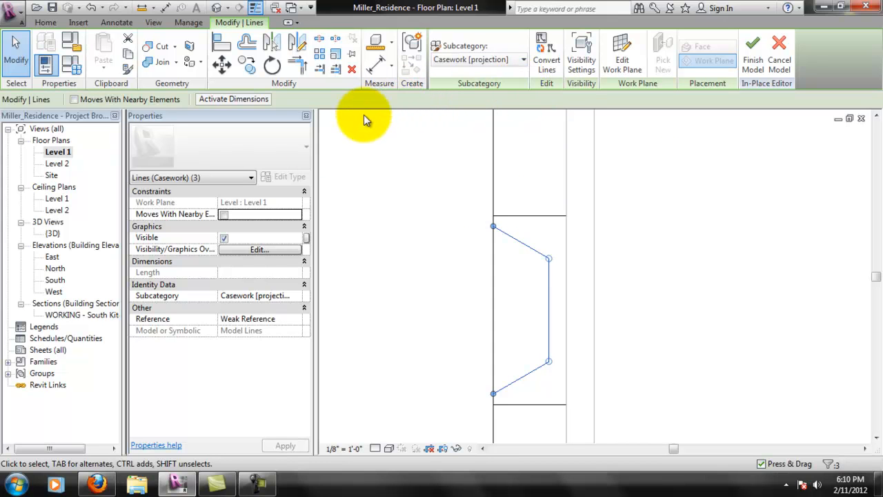
click(253, 179)
click(482, 207)
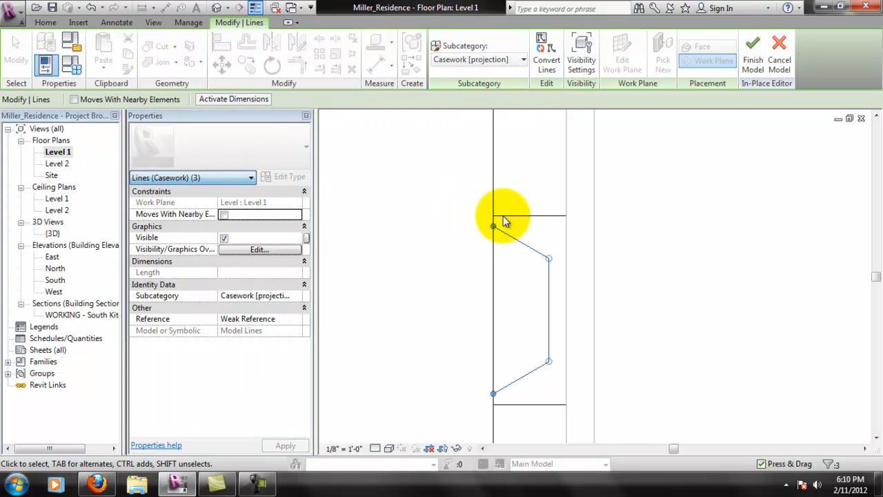
click(524, 243)
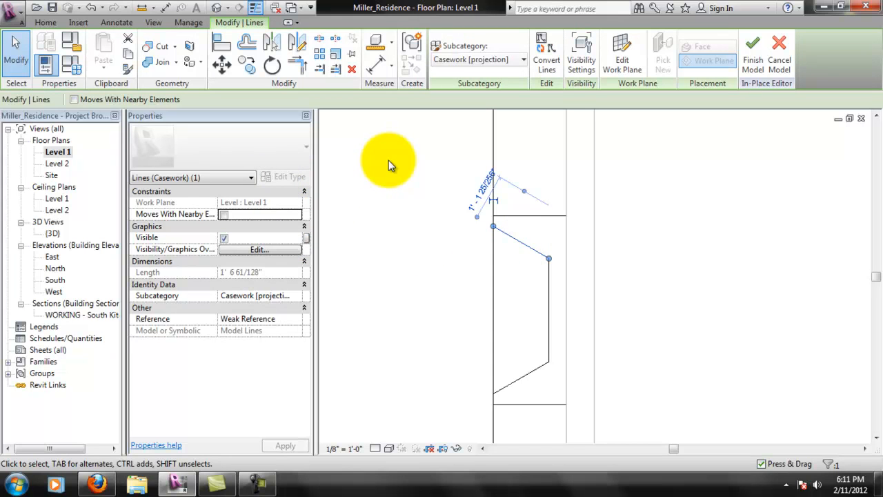
click(564, 171)
Offset a copy of the fireplace wall's vertical front line 2" toward the east wall
scroll(583, 291, down, 1)
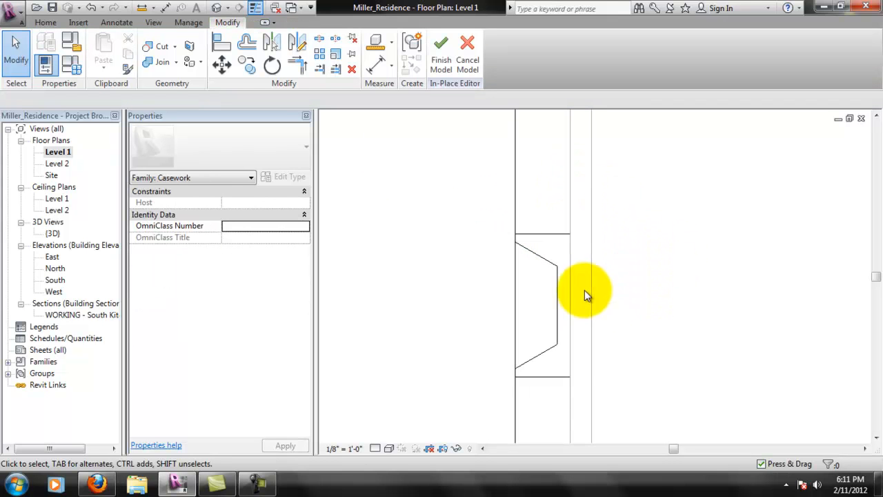
scroll(600, 297, down, 3)
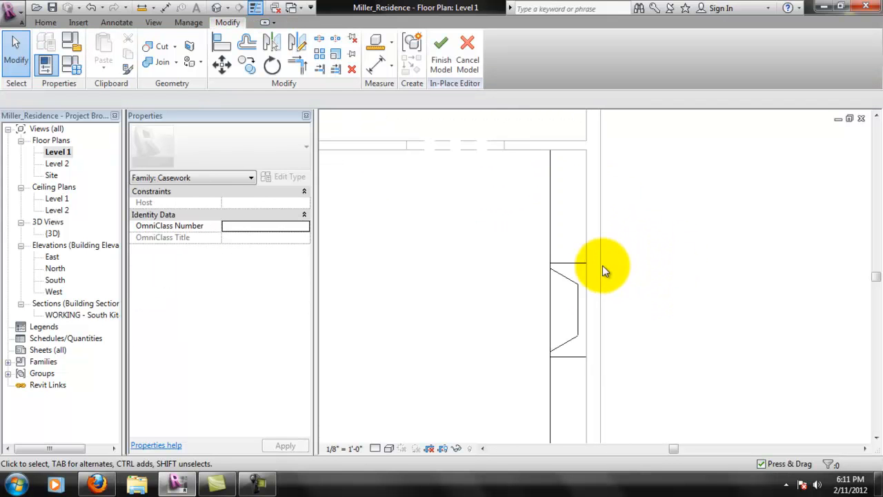
click(246, 42)
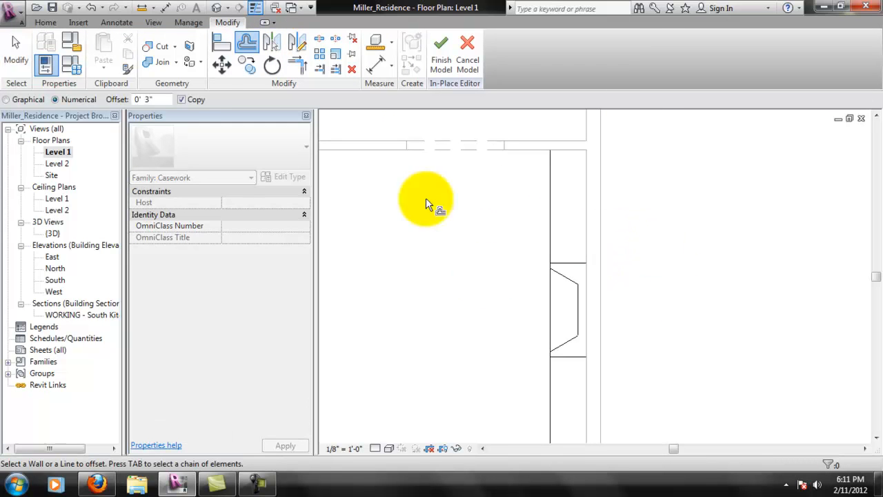
click(147, 100)
text(2")
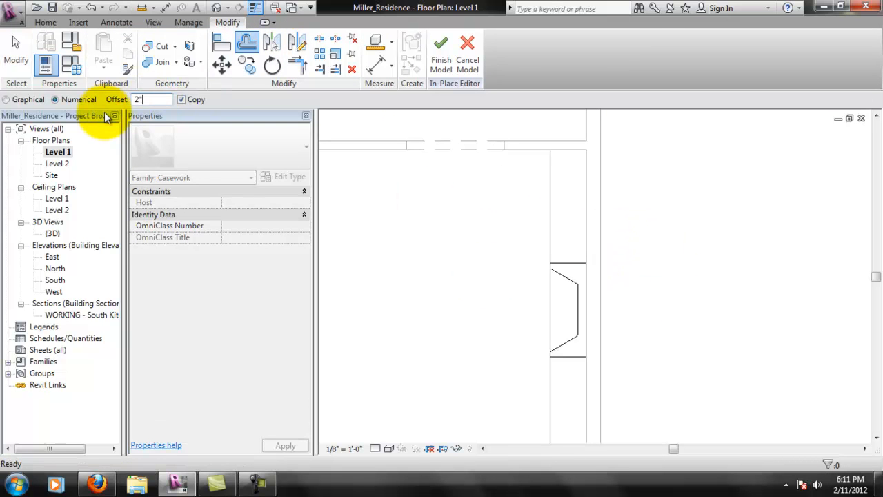
key(Return)
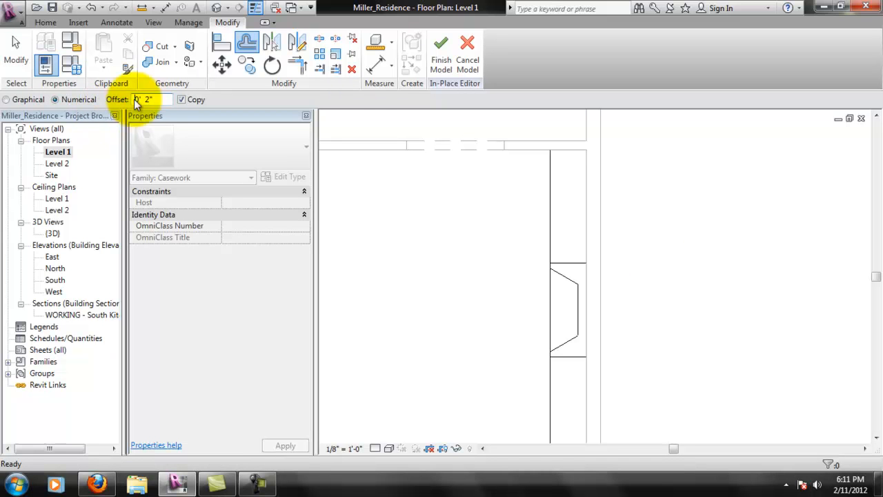
click(552, 236)
scroll(552, 238, up, 3)
key(Escape)
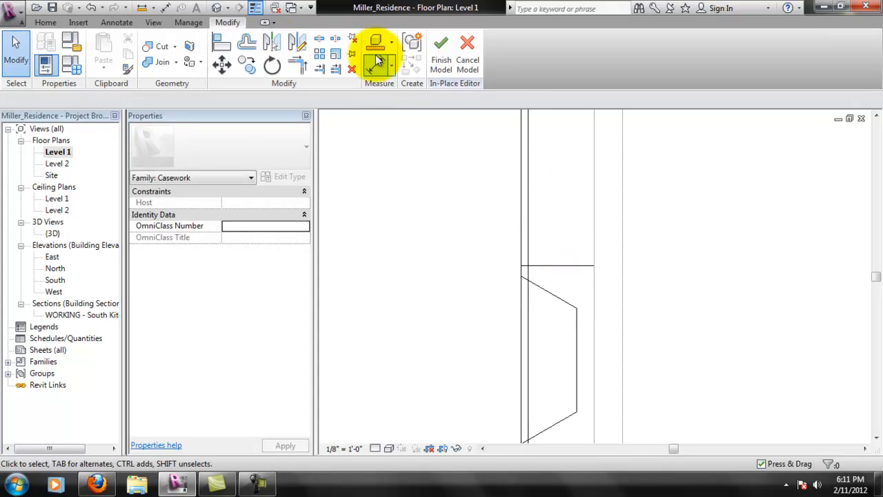
Trim the original front line to corners with the north and south horizontal lines, keeping only the segment across the firebox
click(298, 65)
scroll(529, 275, up, 2)
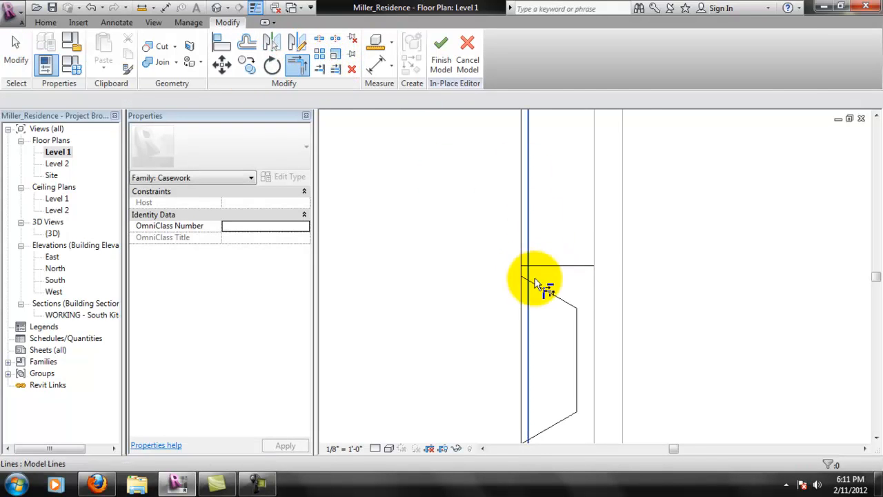
click(519, 265)
scroll(546, 294, down, 1)
middle_drag(592, 350, 577, 214)
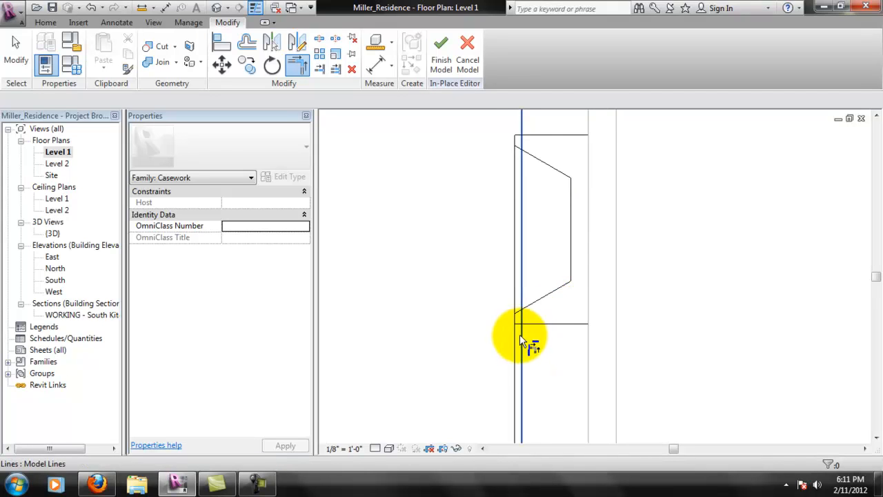
scroll(523, 336, down, 3)
scroll(522, 340, up, 4)
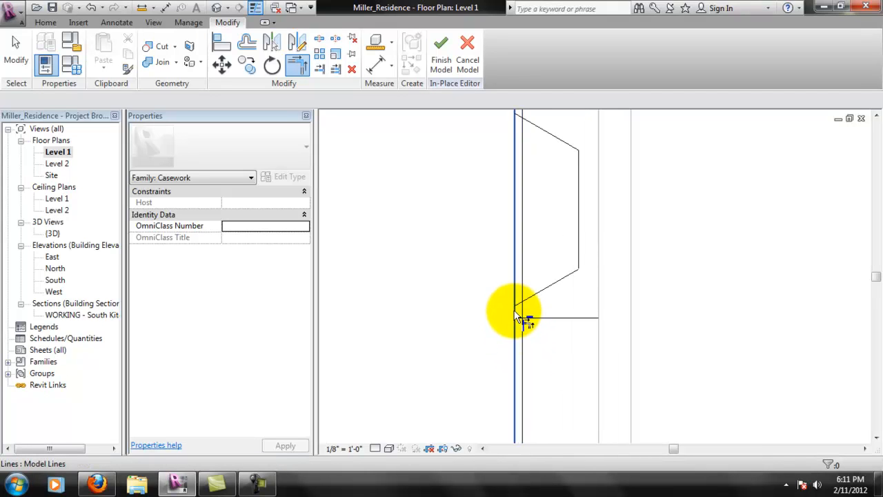
click(514, 315)
click(535, 318)
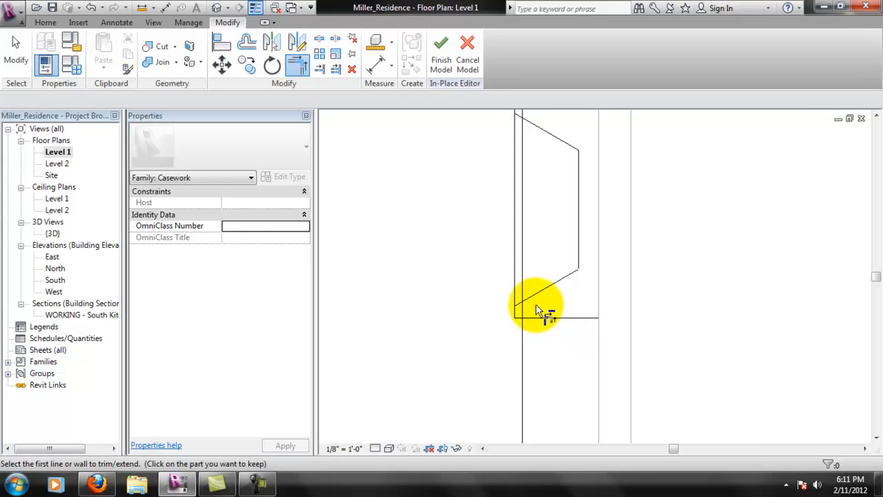
key(Escape)
scroll(534, 217, down, 1)
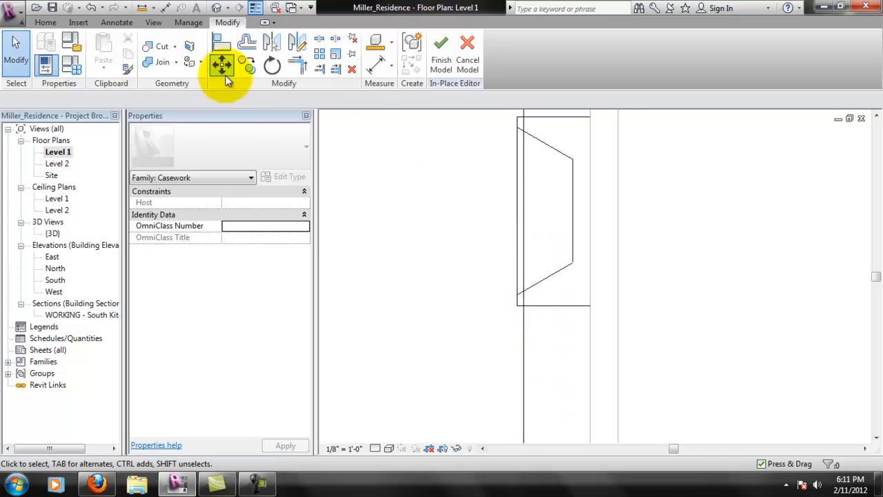
Split the 2" offset vertical line at about the middle of the firebox
middle_drag(535, 231, 529, 267)
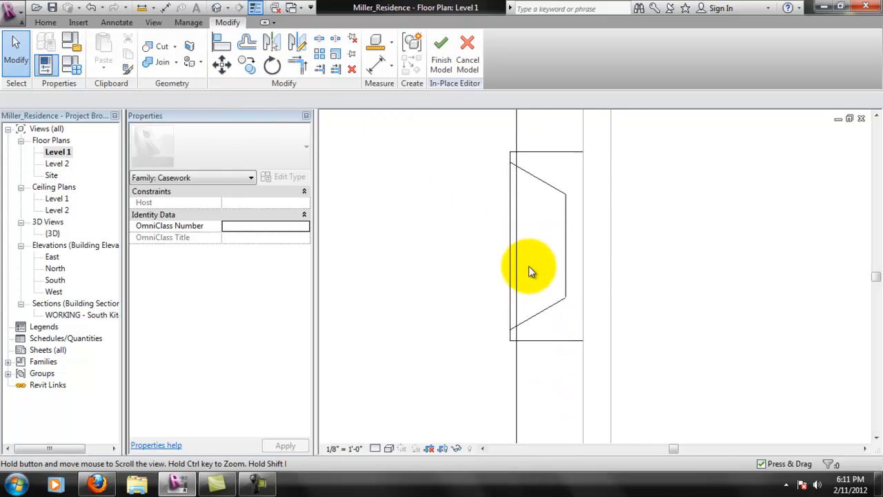
click(319, 38)
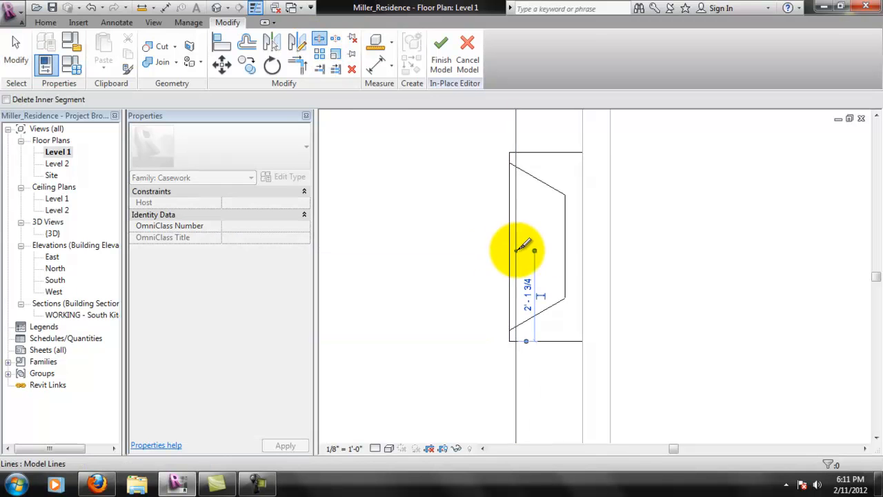
click(517, 249)
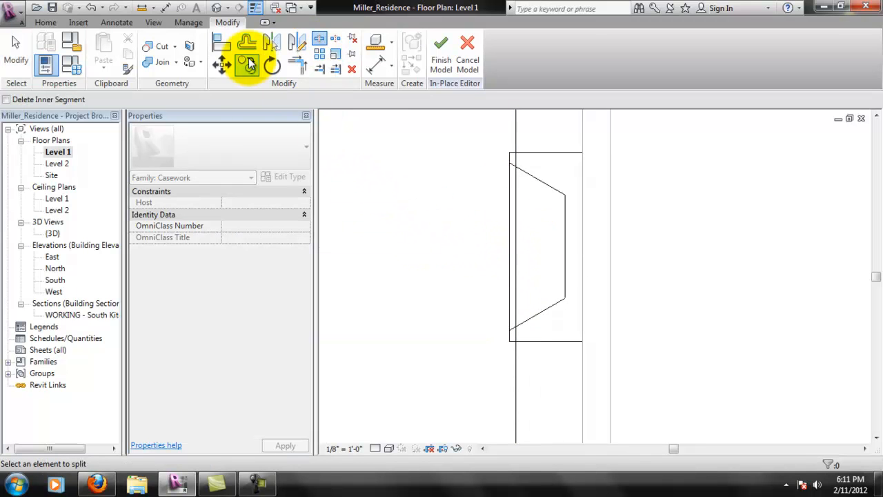
Try to trim the split line's southern half to a corner with the south horizontal line
click(297, 64)
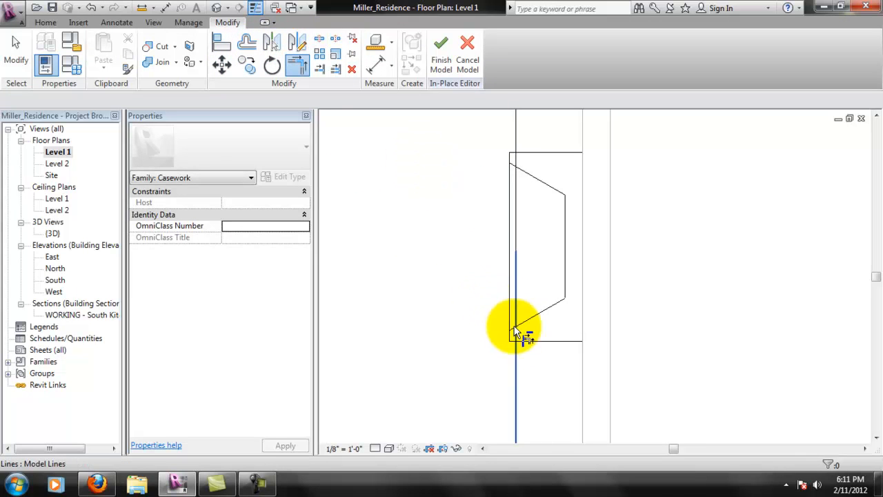
click(526, 342)
click(517, 366)
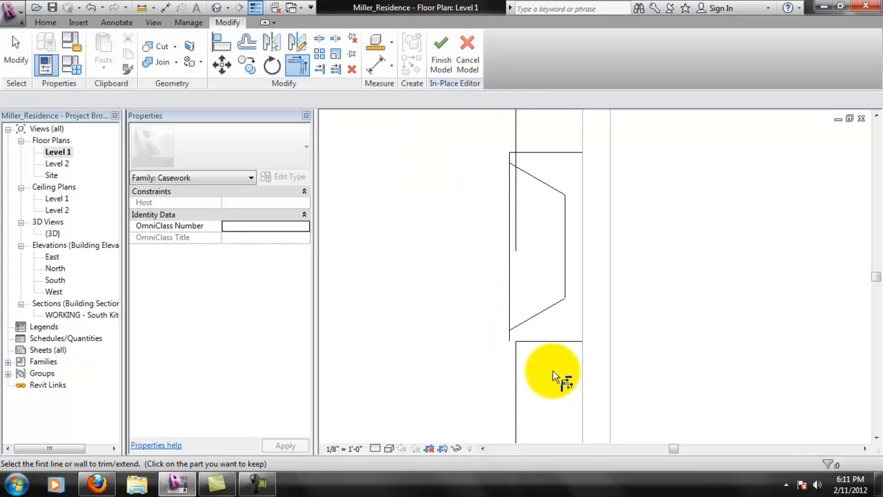
key(Escape)
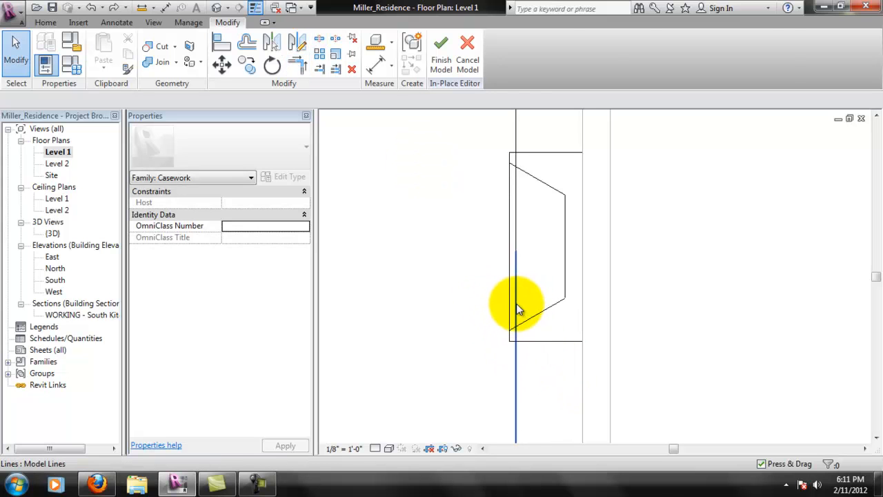
Pull the split line's southern half back to the south horizontal line and its northern half back to the north one
click(516, 273)
drag(516, 252, 516, 341)
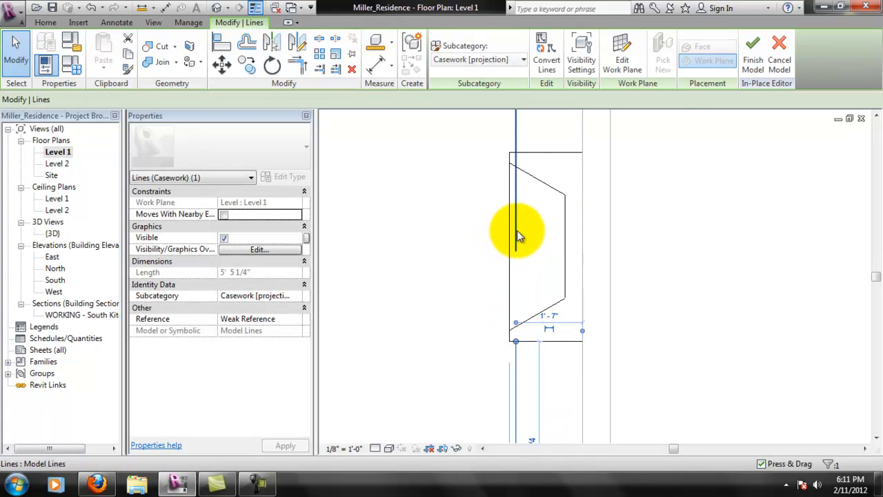
drag(519, 256, 516, 152)
click(469, 201)
Finish the in-place fireplace model and review it in the Level 1 plan
scroll(473, 251, down, 3)
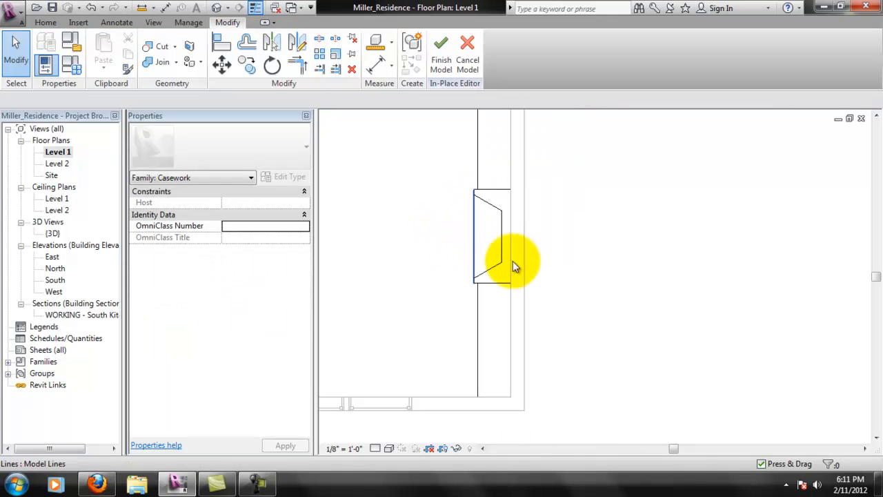
scroll(548, 297, down, 5)
middle_drag(424, 298, 501, 307)
scroll(502, 284, up, 6)
middle_drag(685, 297, 582, 296)
scroll(604, 280, up, 1)
click(441, 53)
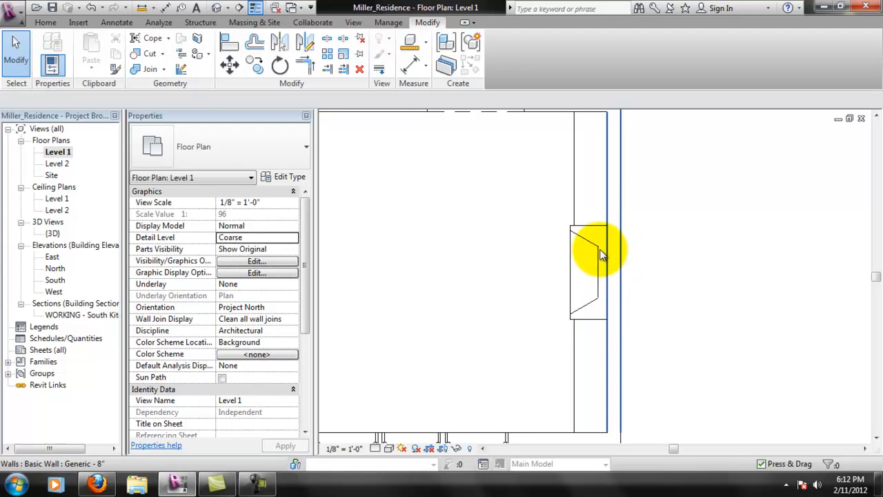
scroll(612, 251, down, 5)
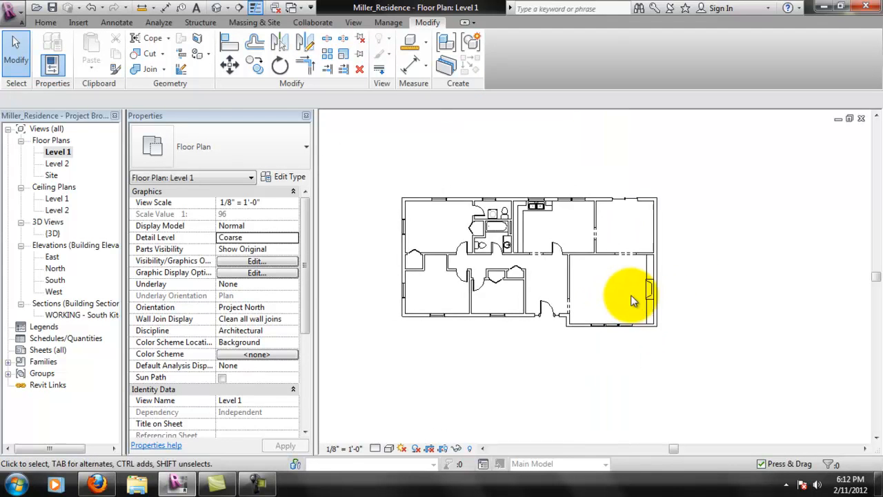
scroll(665, 280, up, 5)
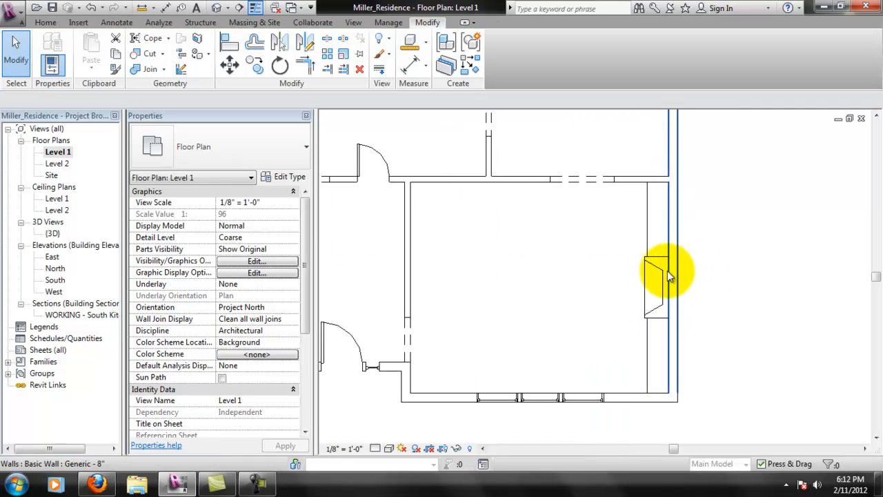
Open the fireplace casework for in-place editing
click(658, 268)
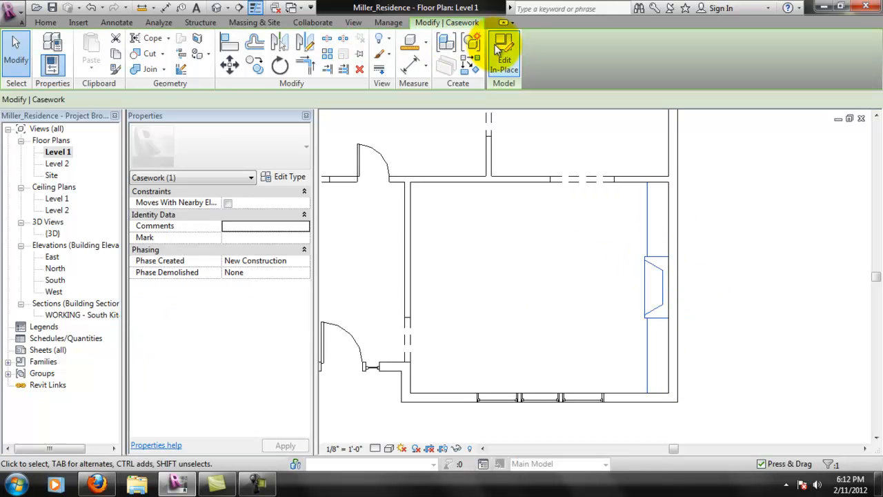
click(508, 62)
scroll(690, 265, up, 4)
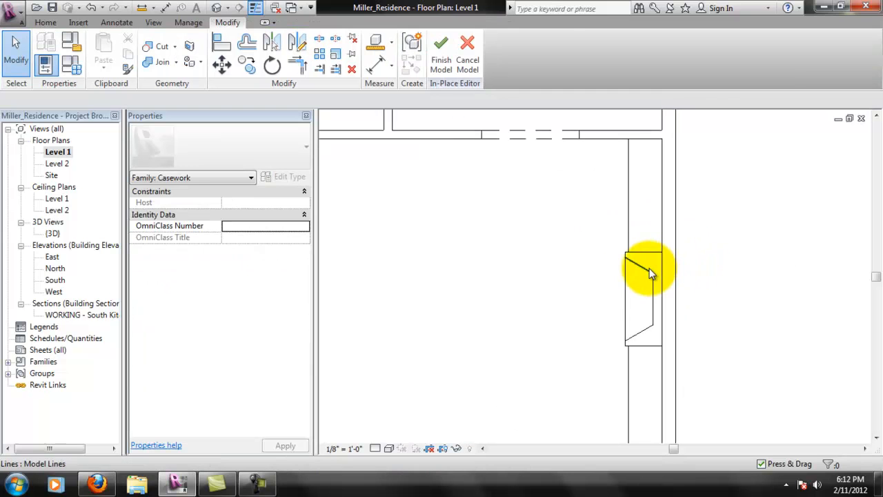
Assign the firebox's north angled line to the Hidden Lines [cut] subcategory
click(651, 273)
scroll(809, 335, up, 2)
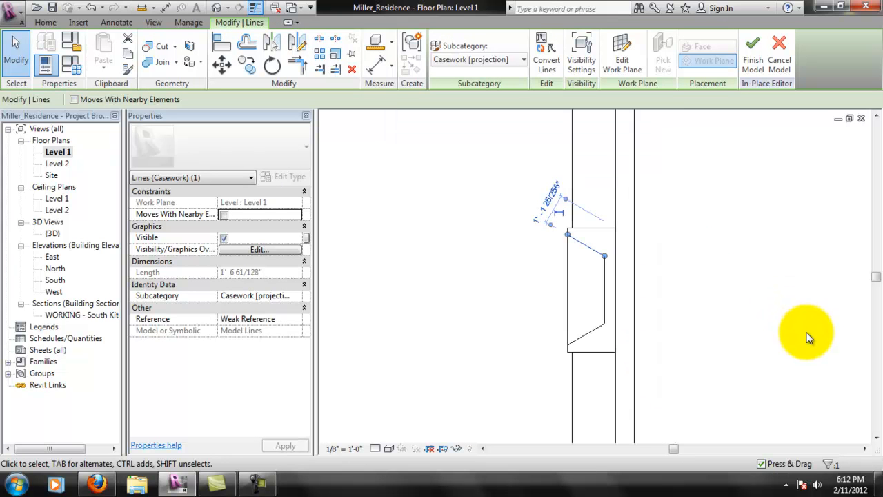
click(523, 65)
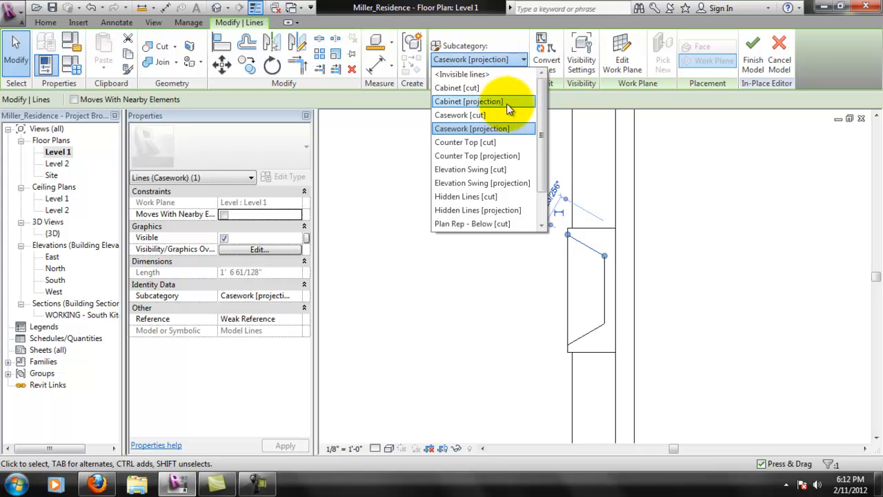
click(501, 195)
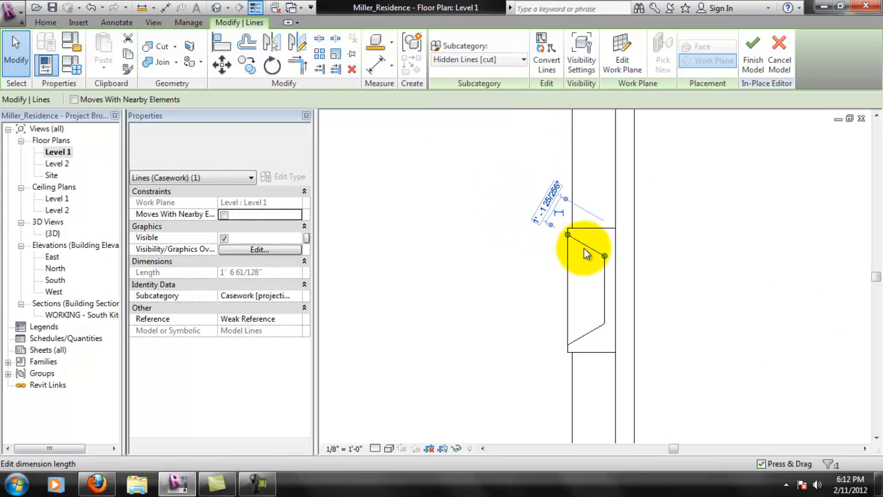
Assign the firebox's vertical back line to the Hidden Lines [projection] subcategory
click(607, 272)
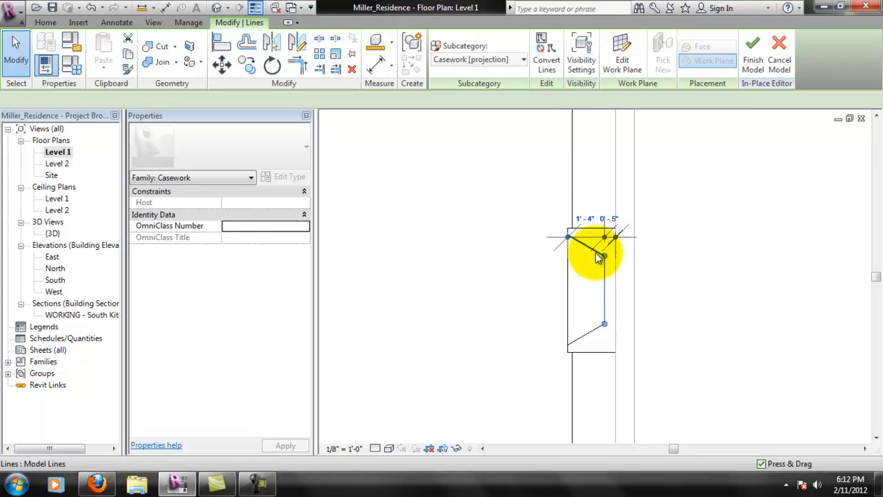
click(503, 60)
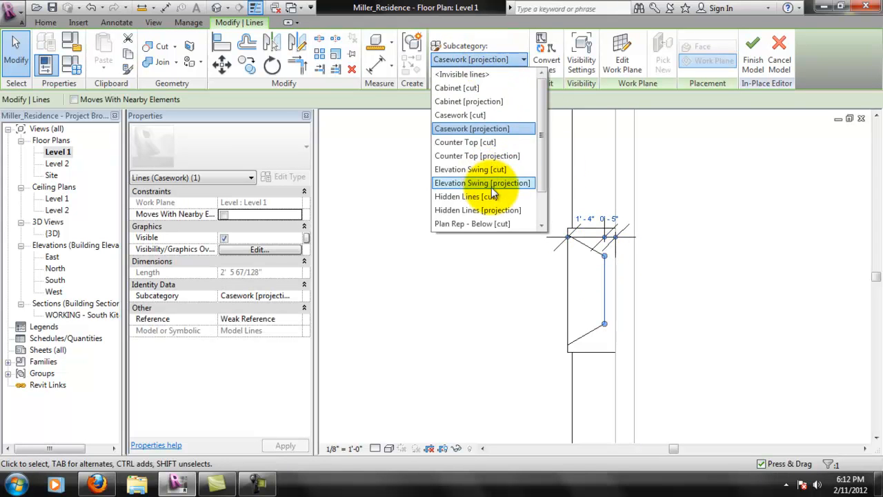
click(494, 211)
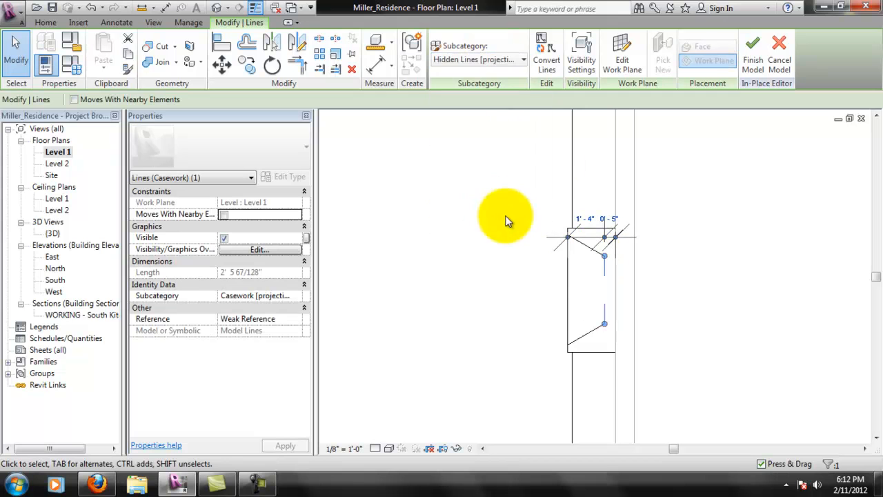
key(r)
key(o)
click(594, 258)
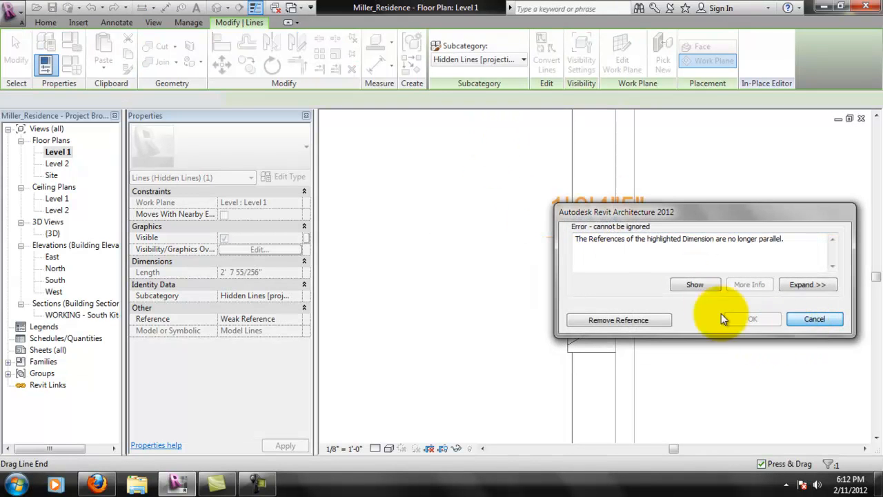
click(816, 319)
Delete the linear dimension string crossing the north end of the firebox
click(586, 233)
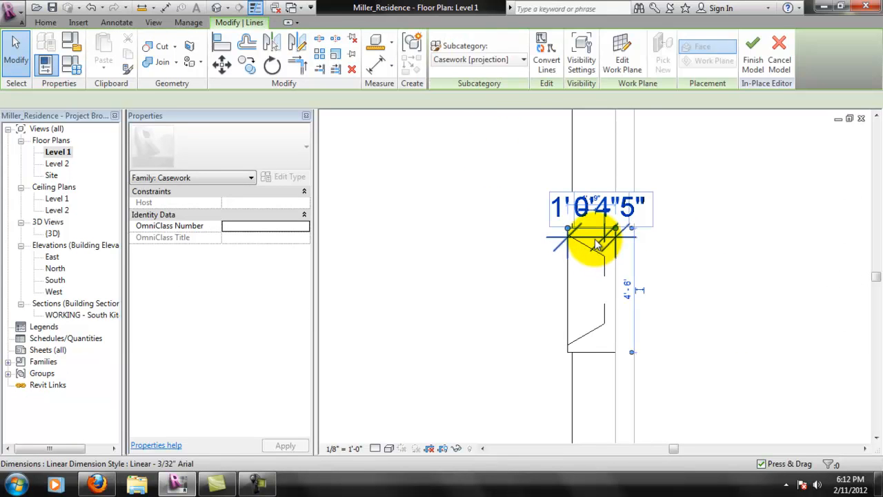
click(594, 238)
key(Delete)
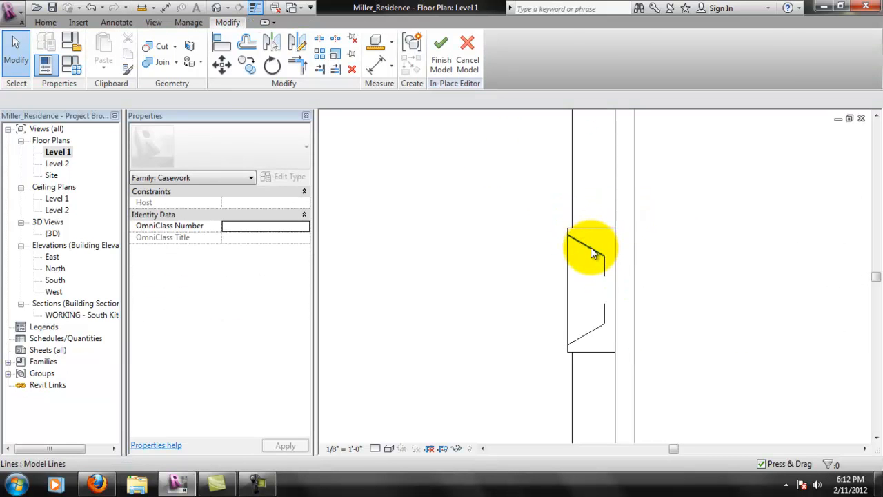
Assign the firebox's north and south angled lines to the Hidden Lines [projection] subcategory
click(592, 251)
click(516, 62)
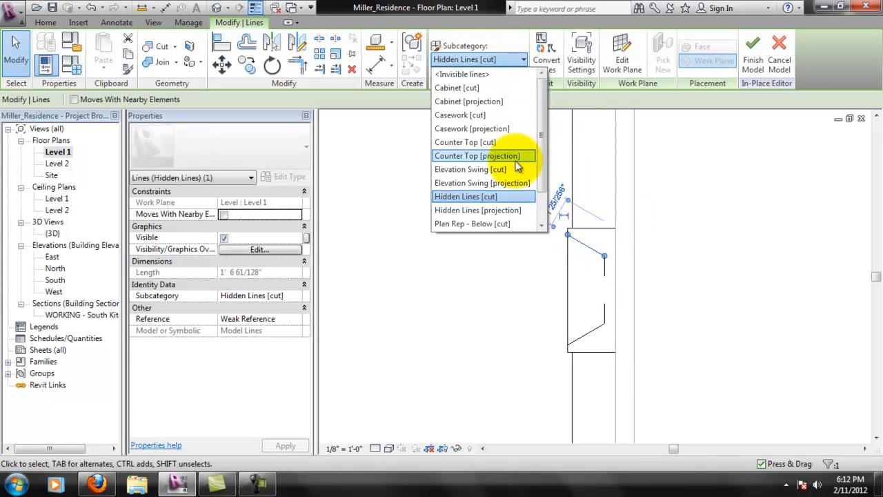
click(501, 216)
drag(603, 256, 604, 323)
click(481, 62)
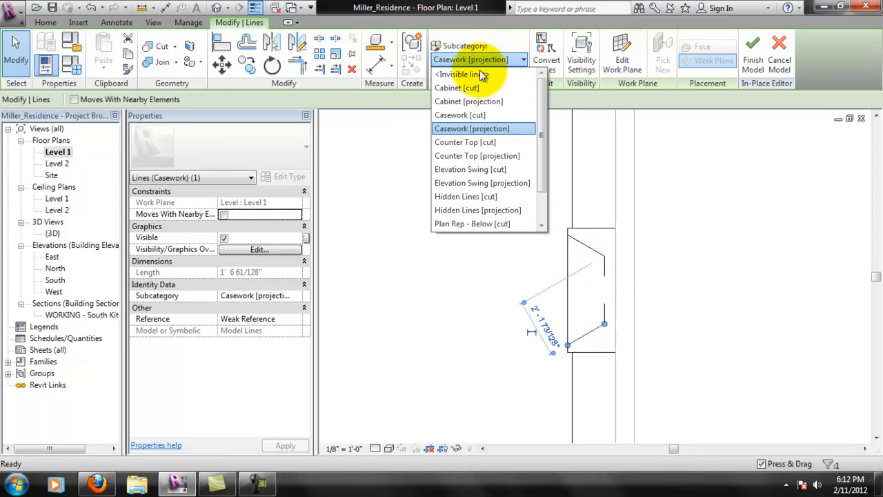
click(506, 210)
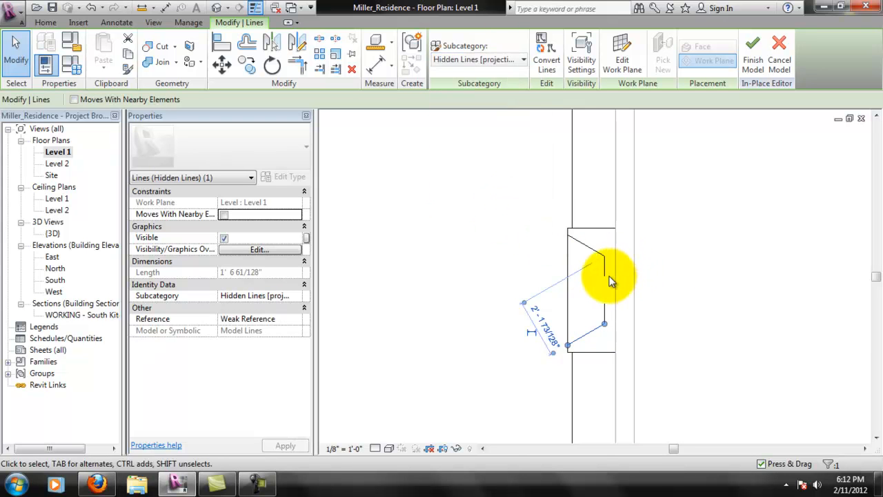
Check the firebox back line's subcategory and examine the edited fireplace lines within the surrounding room
click(605, 273)
click(498, 61)
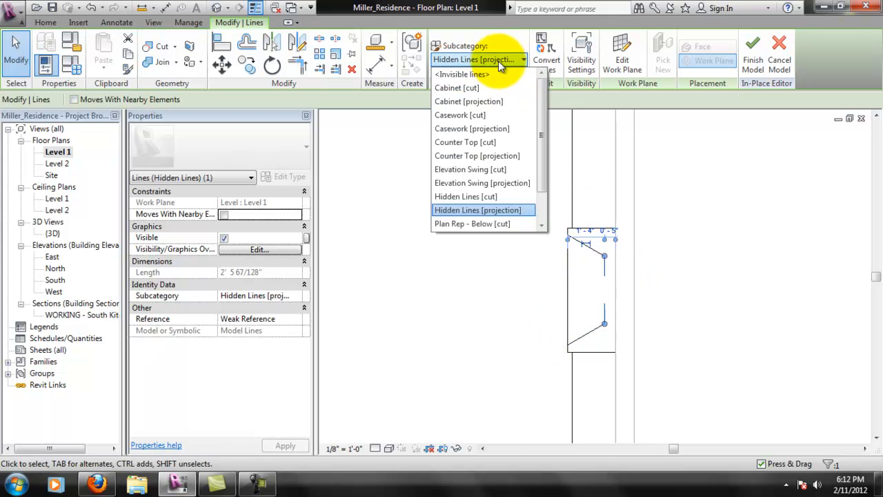
click(807, 227)
click(687, 268)
scroll(652, 269, down, 3)
scroll(636, 266, up, 4)
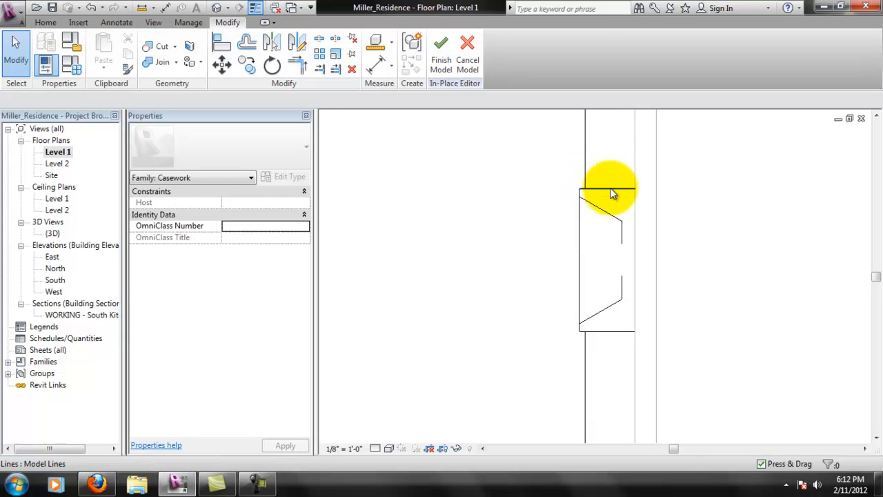
scroll(661, 191, down, 5)
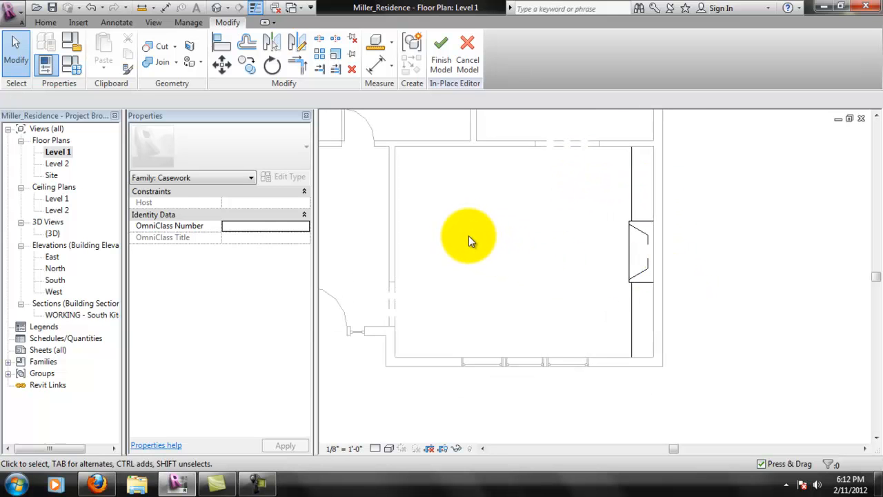
middle_drag(472, 238, 544, 227)
scroll(544, 226, up, 1)
middle_drag(574, 198, 599, 237)
scroll(608, 247, down, 1)
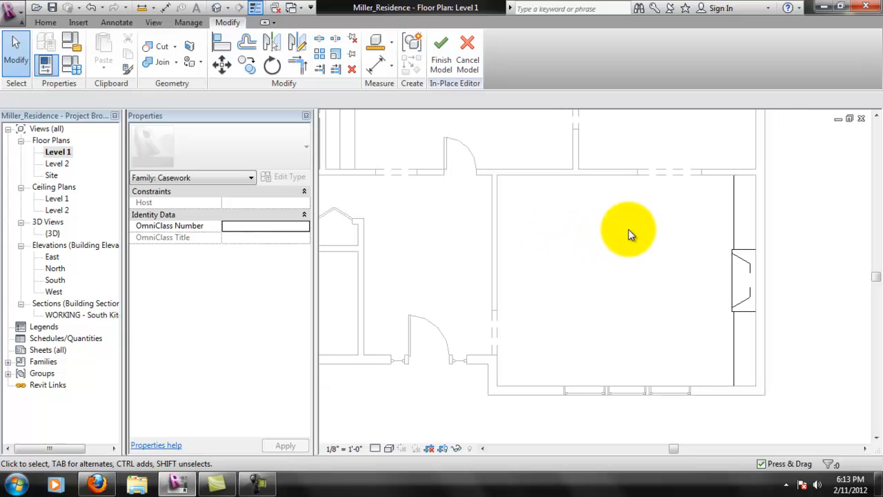
Finish the in-place fireplace model, keeping its changes
click(461, 52)
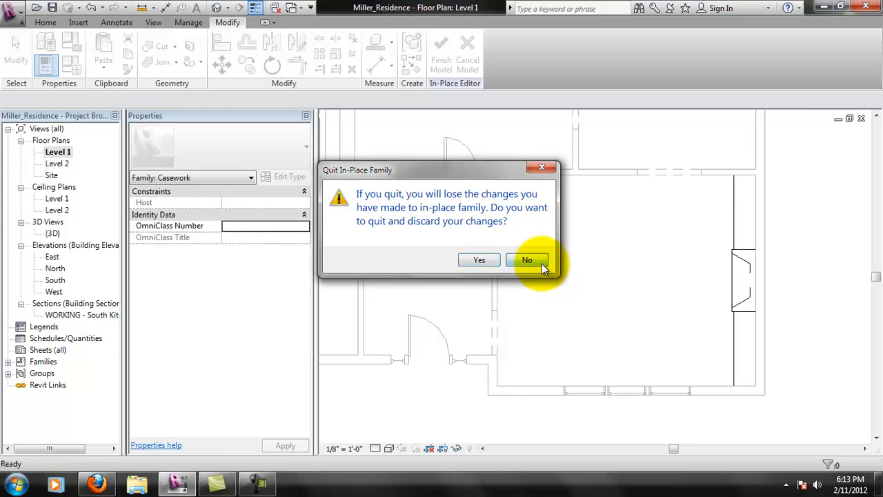
click(542, 263)
click(446, 67)
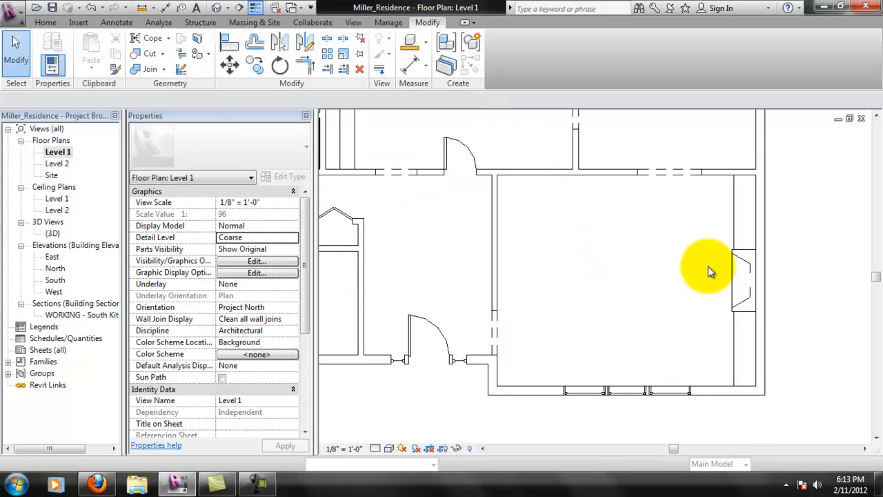
Review the fireplace in the plan and reopen its casework for in-place editing
scroll(704, 279, down, 1)
scroll(728, 249, up, 1)
middle_drag(569, 231, 618, 254)
scroll(618, 254, down, 1)
middle_drag(747, 270, 678, 221)
scroll(751, 272, up, 3)
click(673, 266)
scroll(706, 238, up, 1)
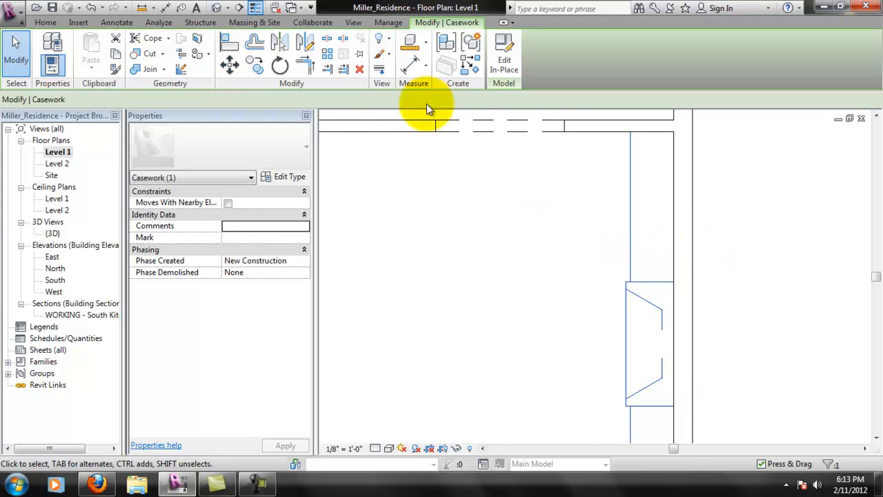
click(506, 55)
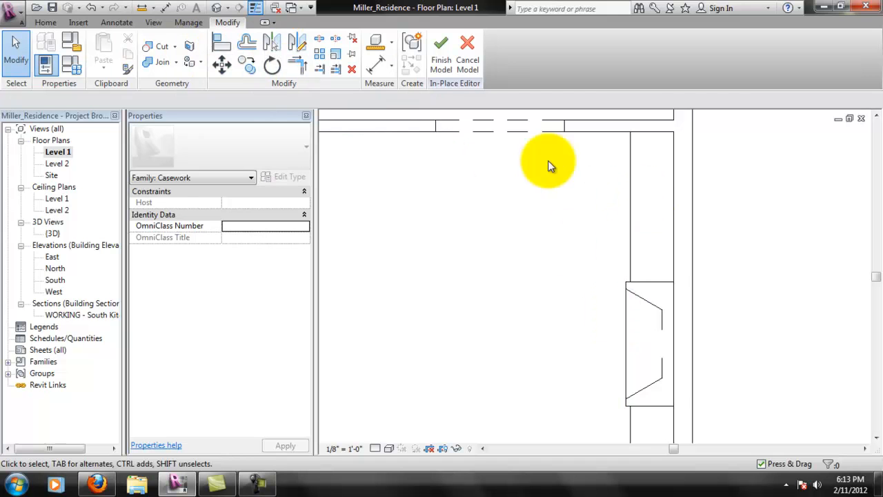
Draw a vertical model line about 5' 5 1/4" long from the room's north wall to the fireplace's north edge
click(45, 22)
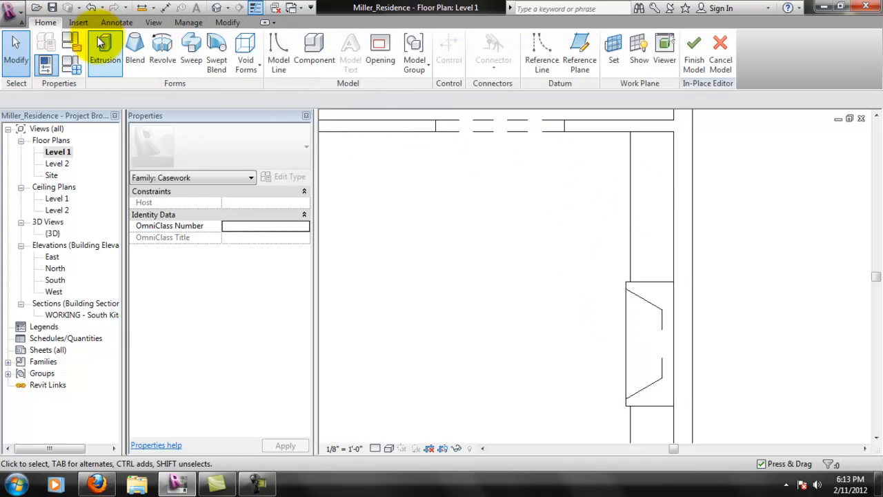
click(282, 43)
click(652, 133)
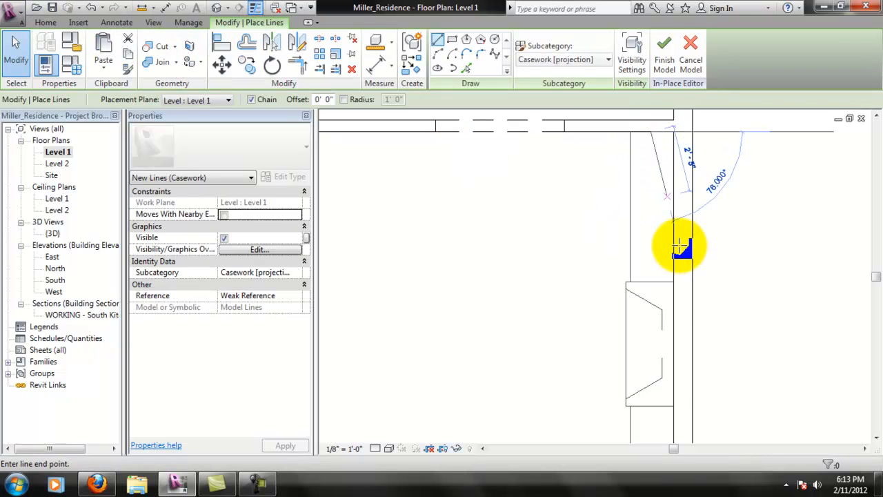
click(690, 262)
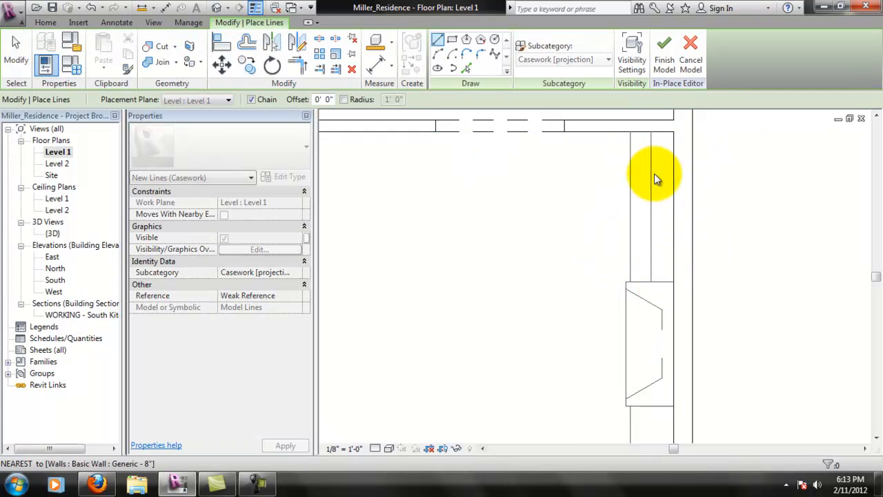
key(Escape)
key(Escape)
Set the north vertical line's distance from the east wall's inner face to 12"
click(651, 177)
middle_drag(686, 154, 680, 232)
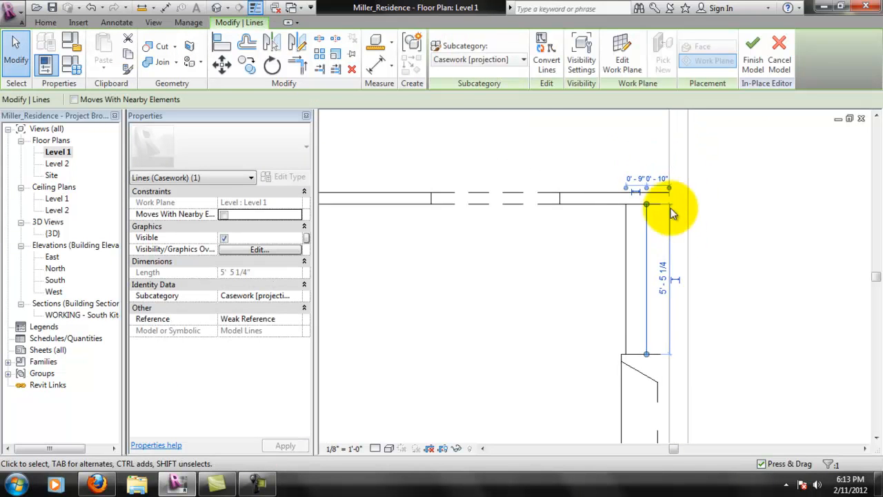
click(644, 176)
text(0 7)
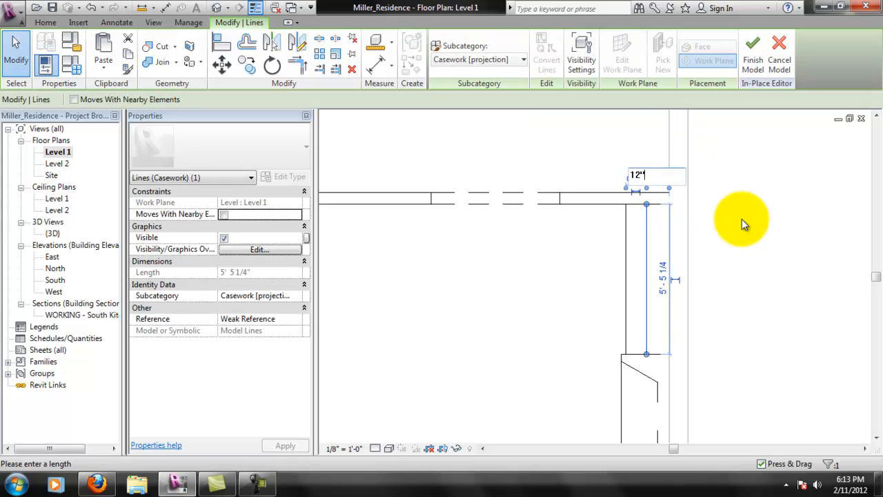
key(Return)
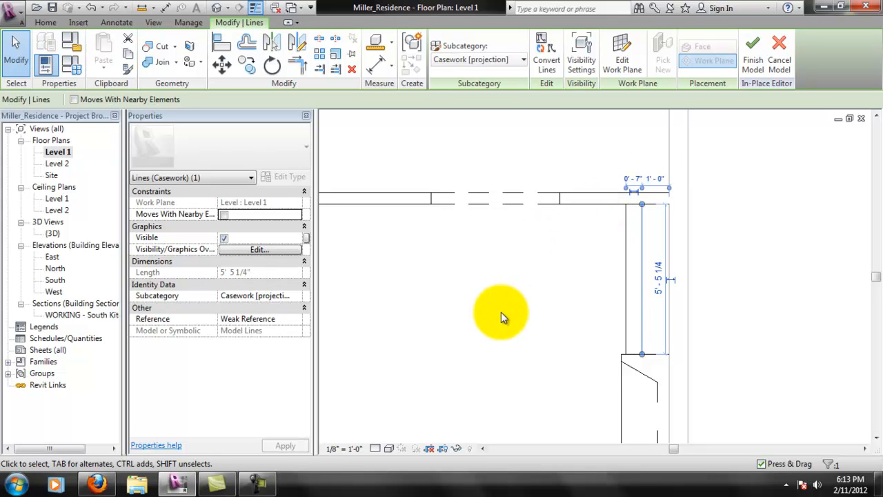
Assign the vertical line north of the fireplace to the Hidden Lines [projection] subcategory
click(492, 59)
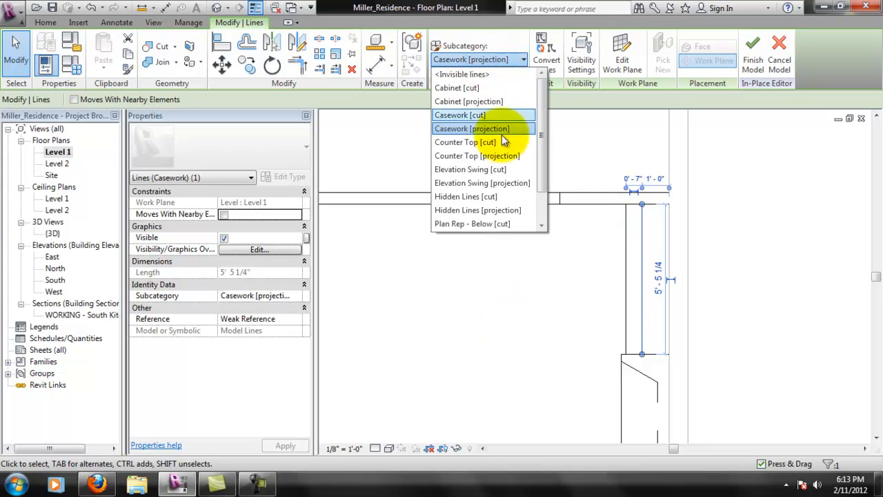
click(501, 210)
click(481, 313)
Draw a matching vertical model line from the fireplace's south edge to the south wall, in line with the north hidden line
scroll(510, 307, down, 1)
middle_drag(595, 330, 575, 239)
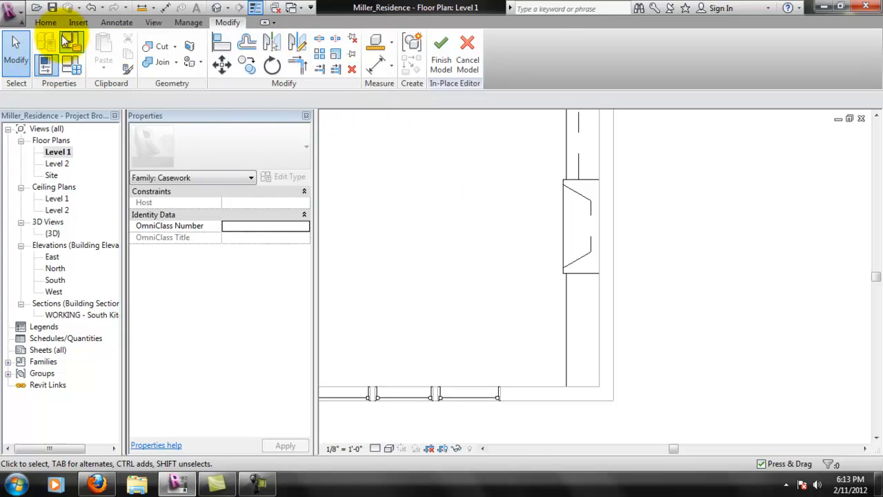
click(49, 22)
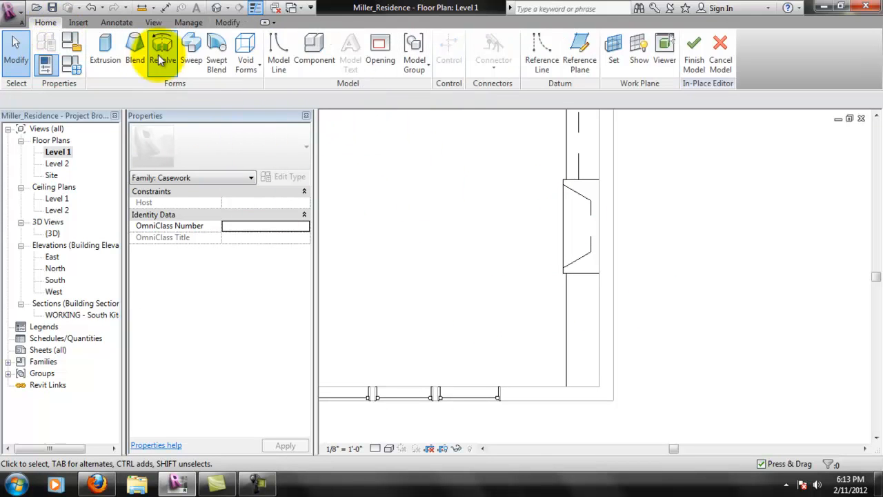
click(278, 49)
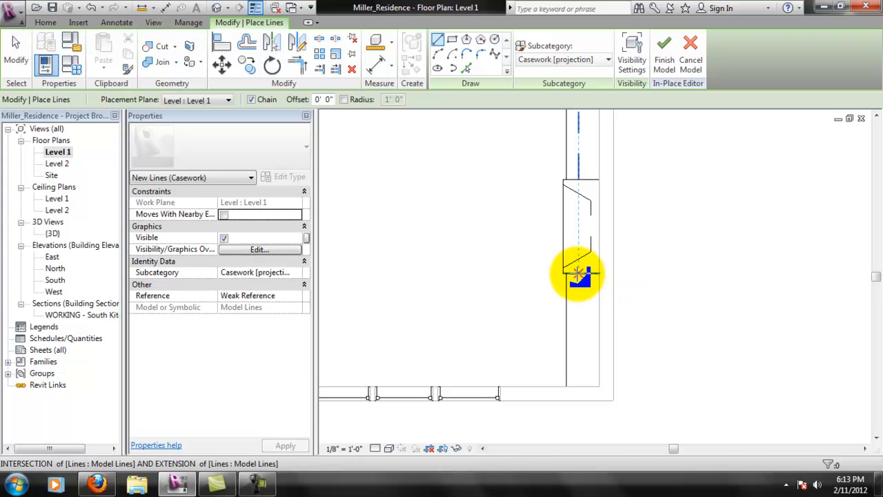
click(580, 274)
click(584, 388)
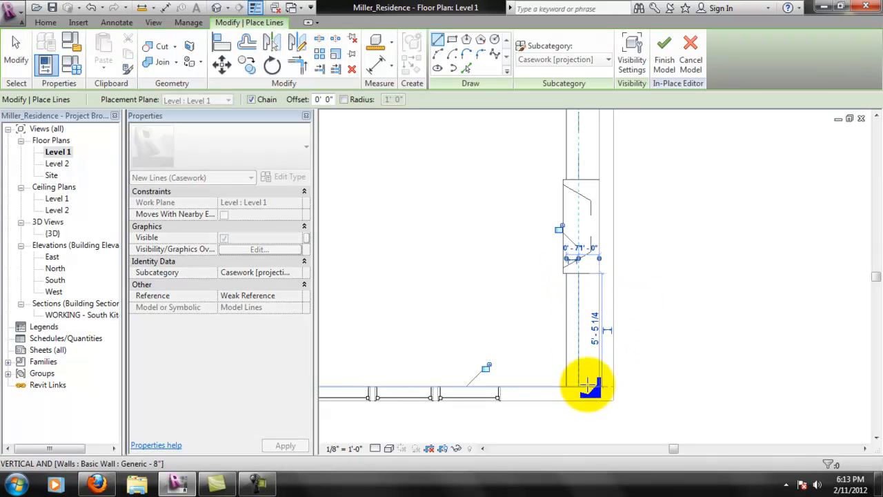
key(Escape)
key(Escape)
Assign the vertical line south of the fireplace to the Hidden Lines [projection] subcategory
click(579, 325)
click(471, 60)
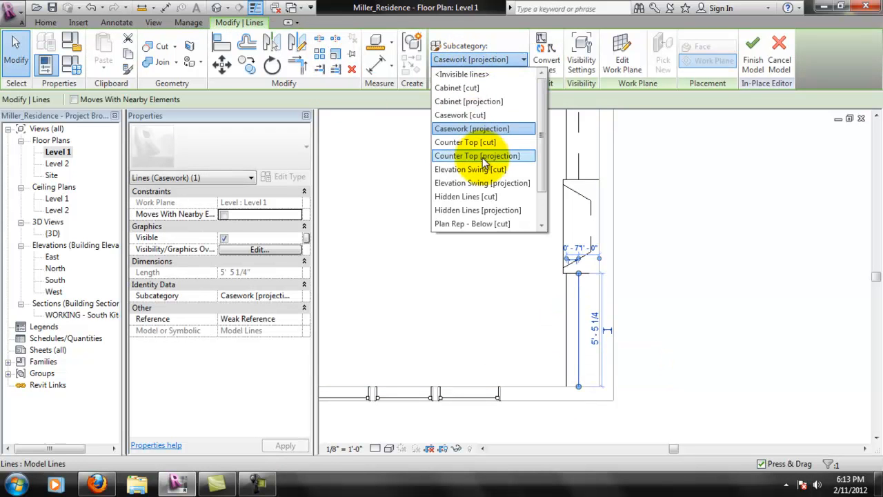
click(481, 210)
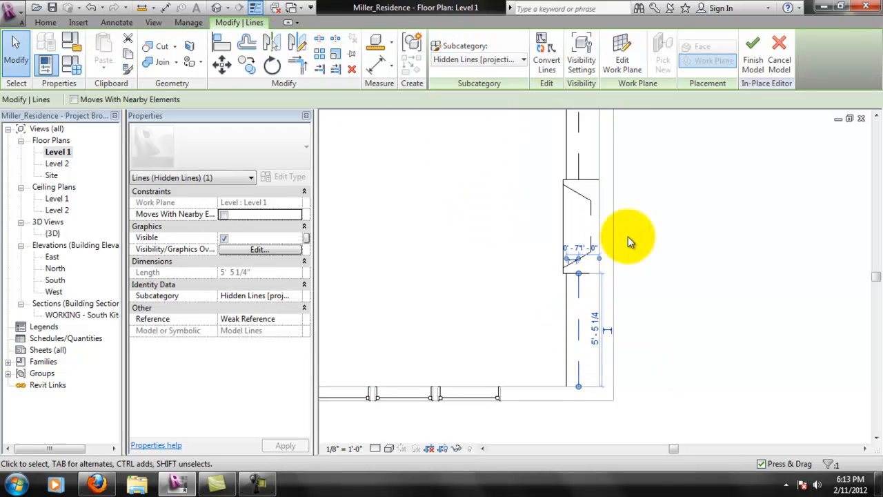
Align the south hidden line with the hidden line north of the fireplace
click(221, 43)
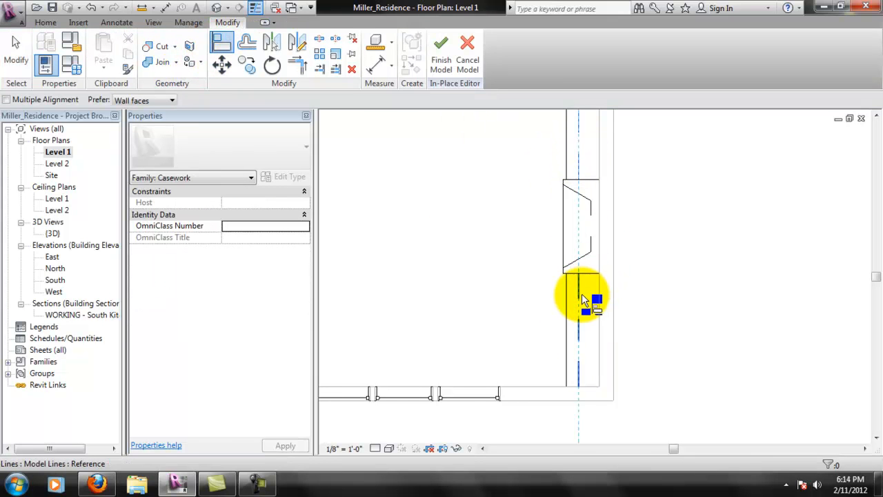
click(574, 256)
scroll(633, 276, down, 2)
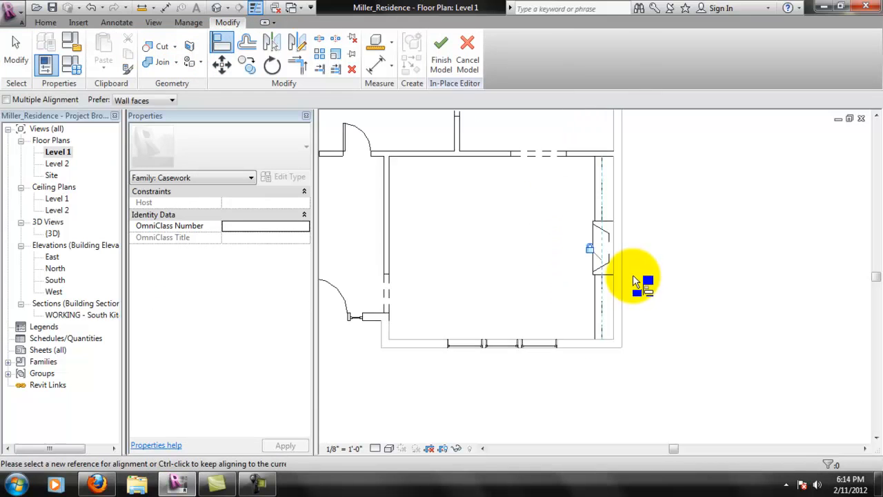
key(Escape)
key(Escape)
Finish the in-place fireplace model and review the whole Level 1 plan
middle_drag(525, 204, 618, 244)
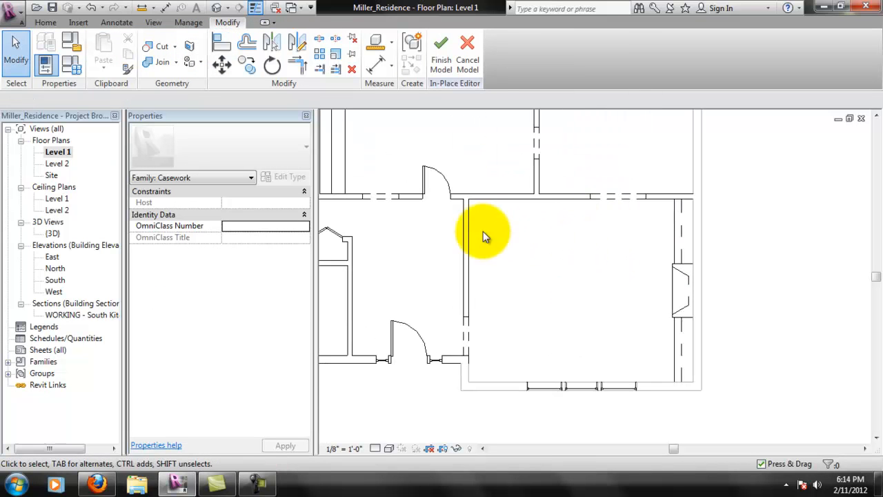
middle_drag(530, 256, 618, 270)
scroll(616, 270, down, 1)
scroll(617, 274, down, 1)
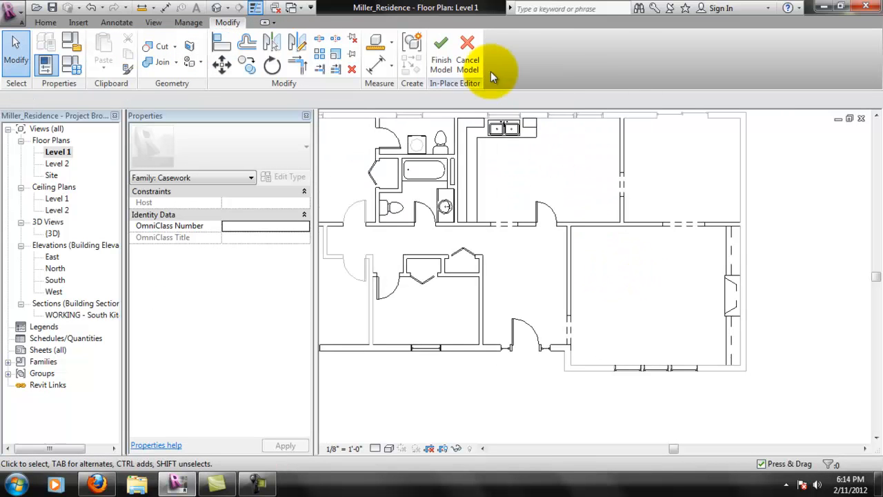
click(441, 53)
scroll(591, 279, down, 1)
middle_drag(546, 222, 642, 247)
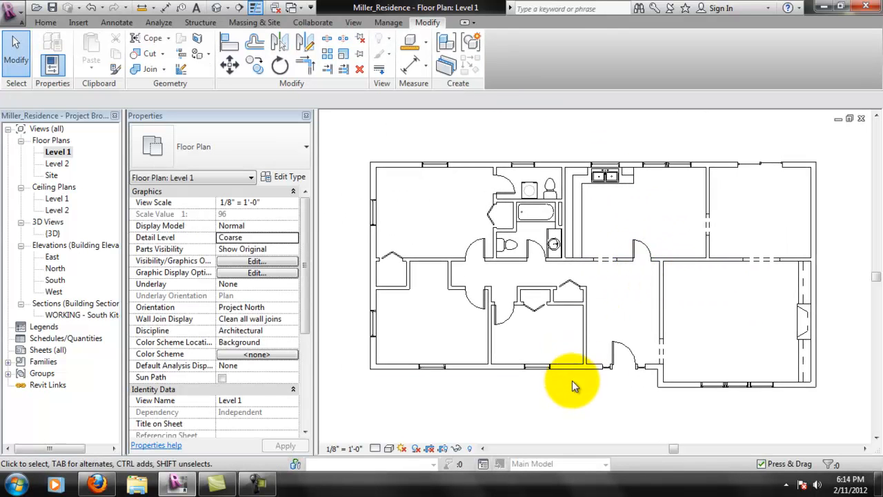